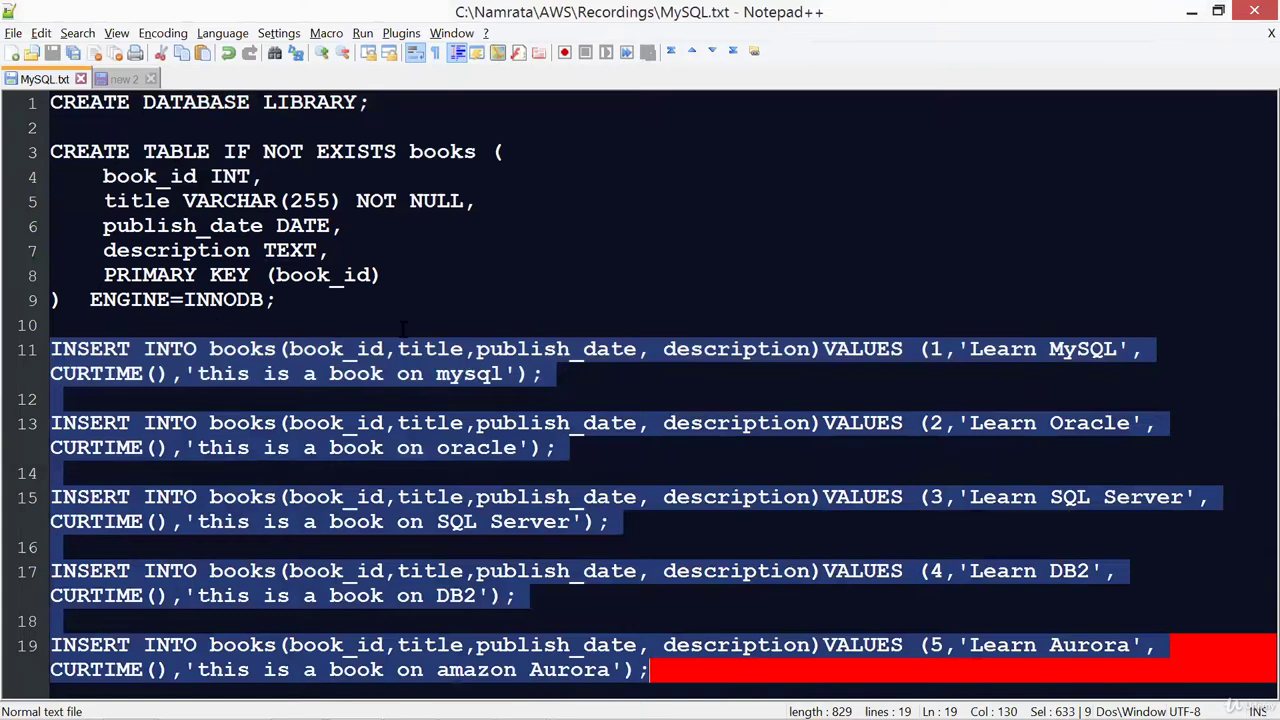
Bring the slideshow's Pre-Prep slide with the MySQL.txt GitHub link back to the front.
{"action": "key", "text": "alt+Tab"}
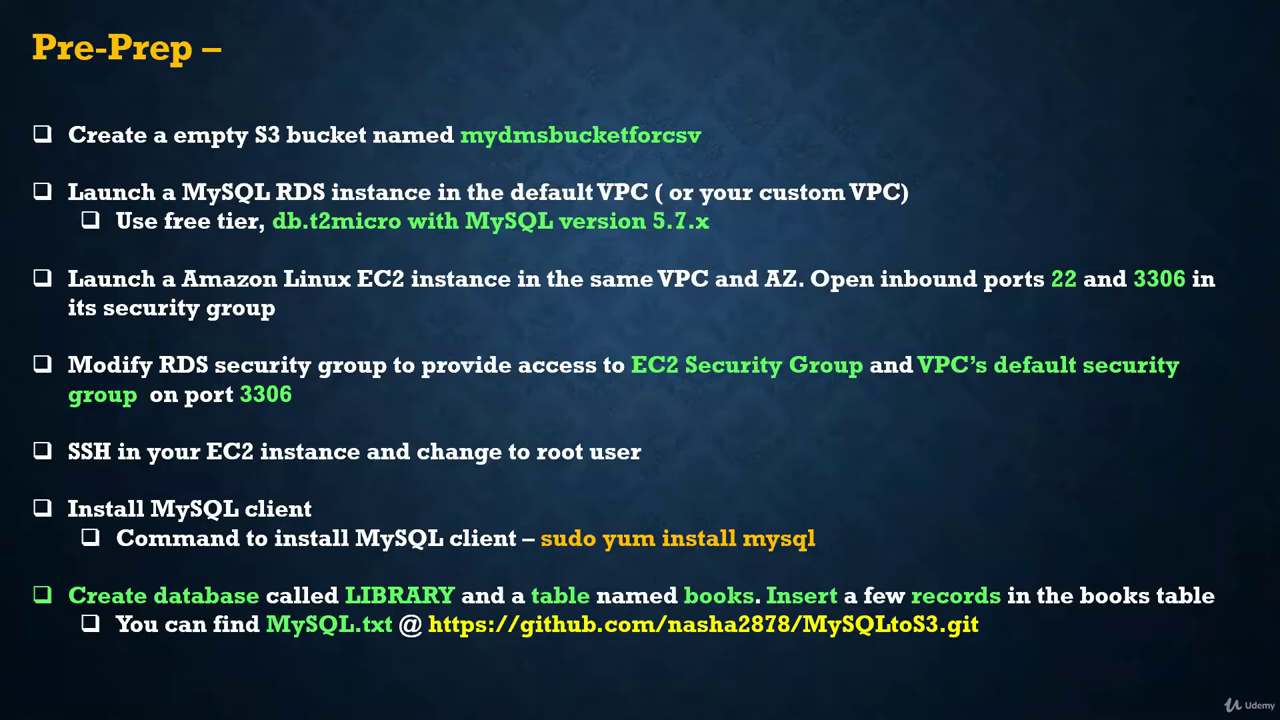
Show the MySQL-to-S3 migration steps slide, then switch to the browser's EC2 console.
{"action": "key", "text": "Right"}
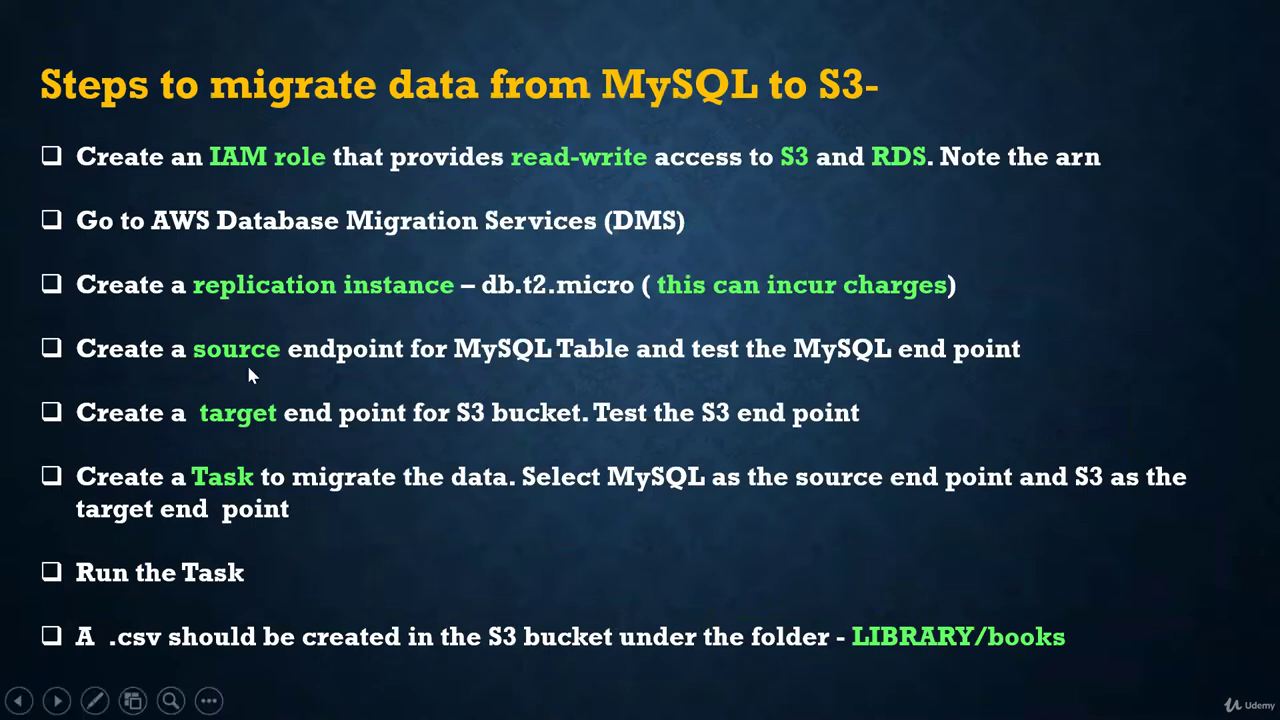
{"action": "key", "text": "alt+Tab"}
{"action": "key", "text": "alt+Tab"}
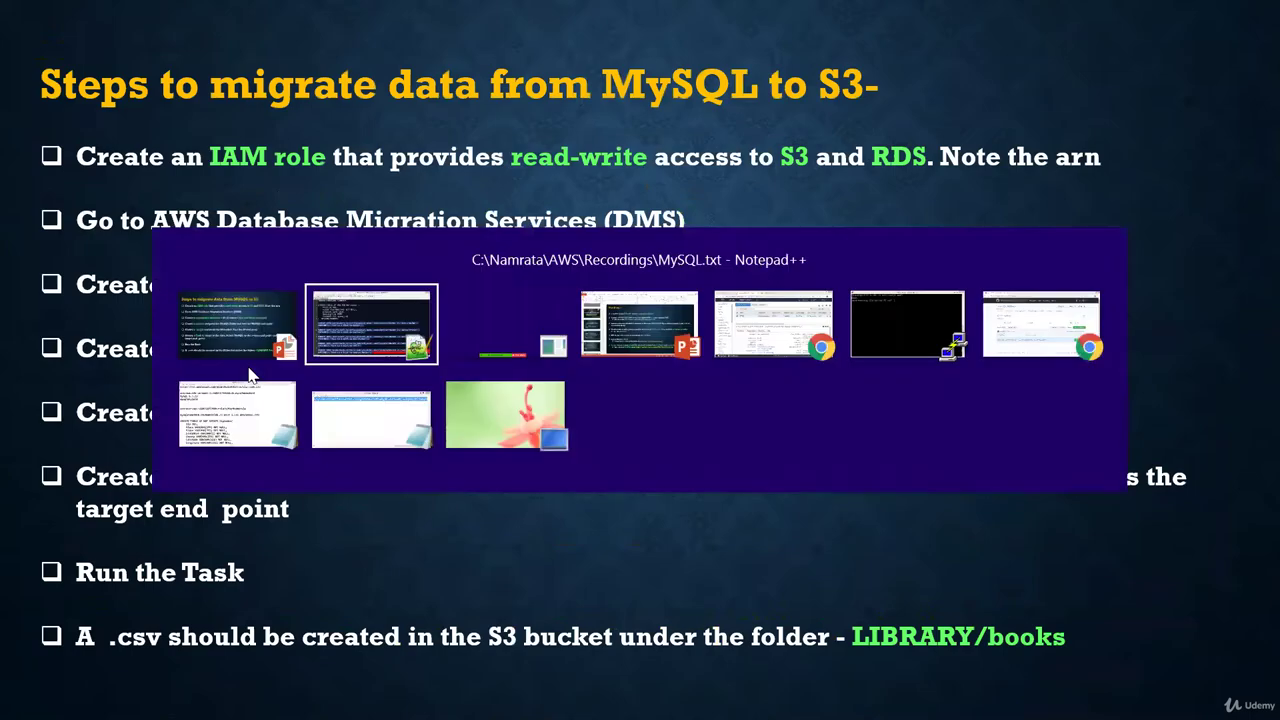
{"action": "key", "text": "alt+Tab"}
{"action": "key", "text": "alt+Tab"}
{"action": "key", "text": "alt+Tab"}
{"action": "key", "text": "alt+Tab"}
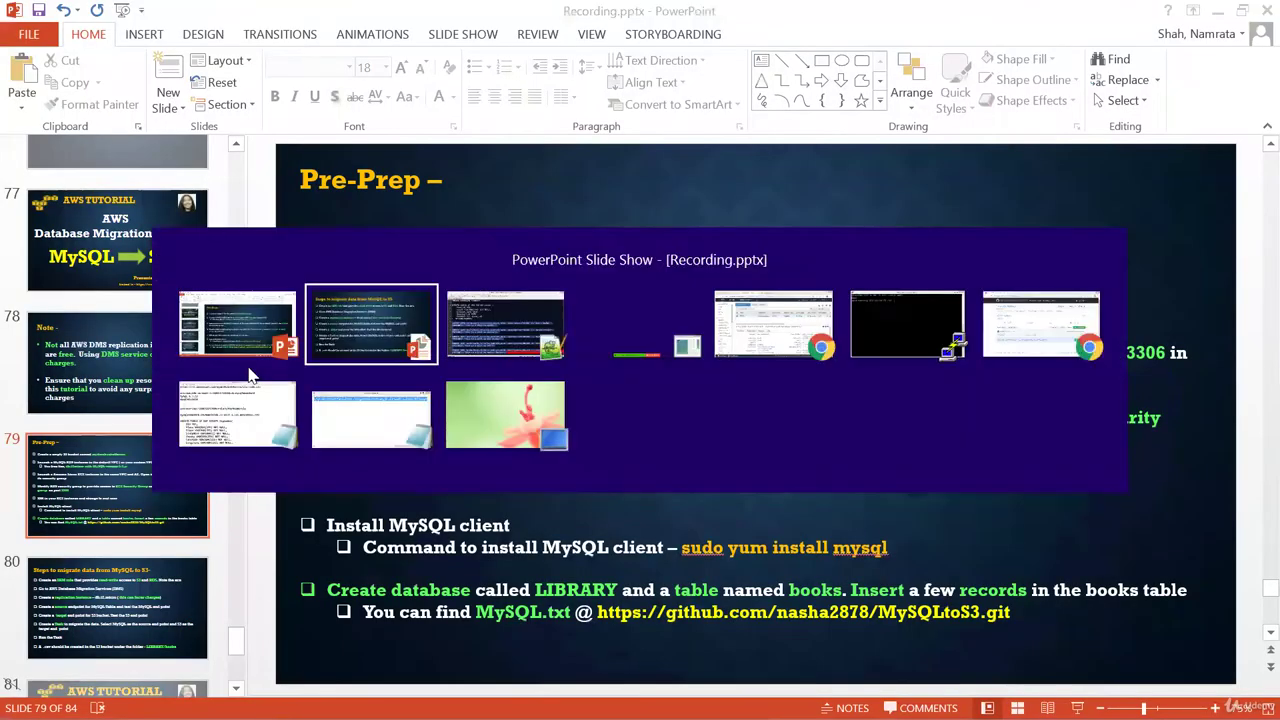
{"action": "key", "text": "alt+Tab"}
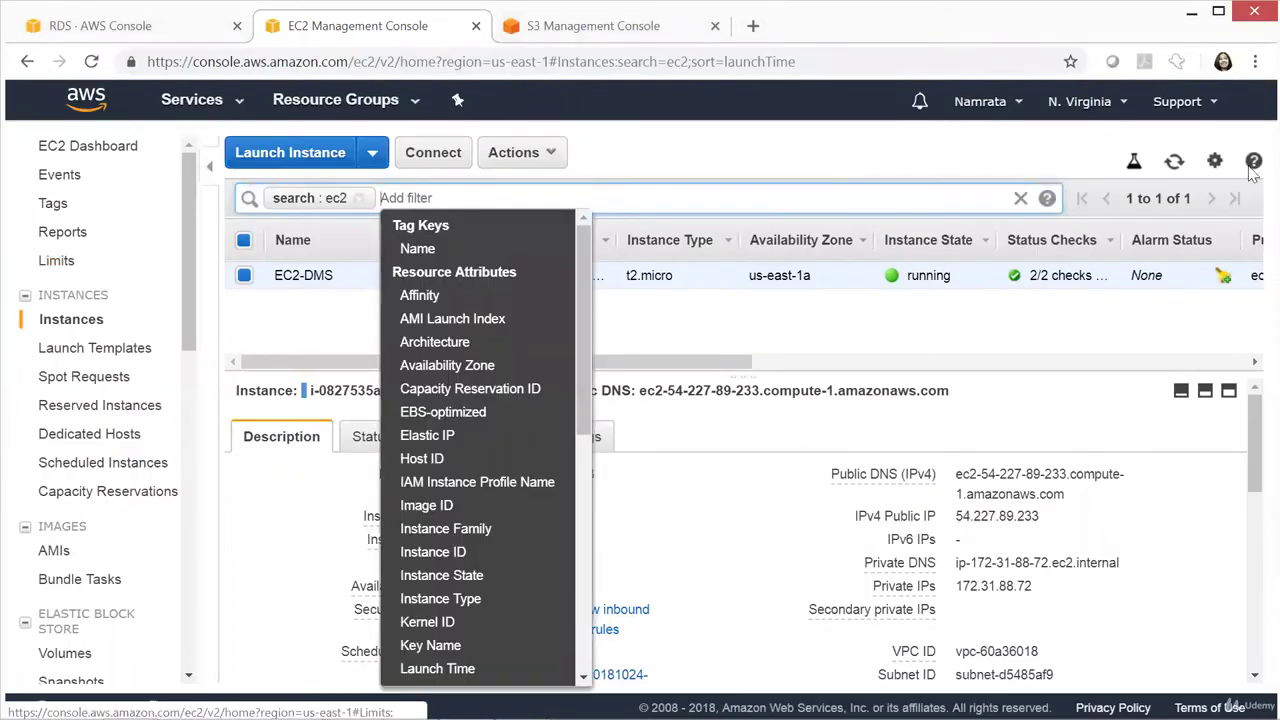
{"action": "left_click", "coordinate": [741, 340]}
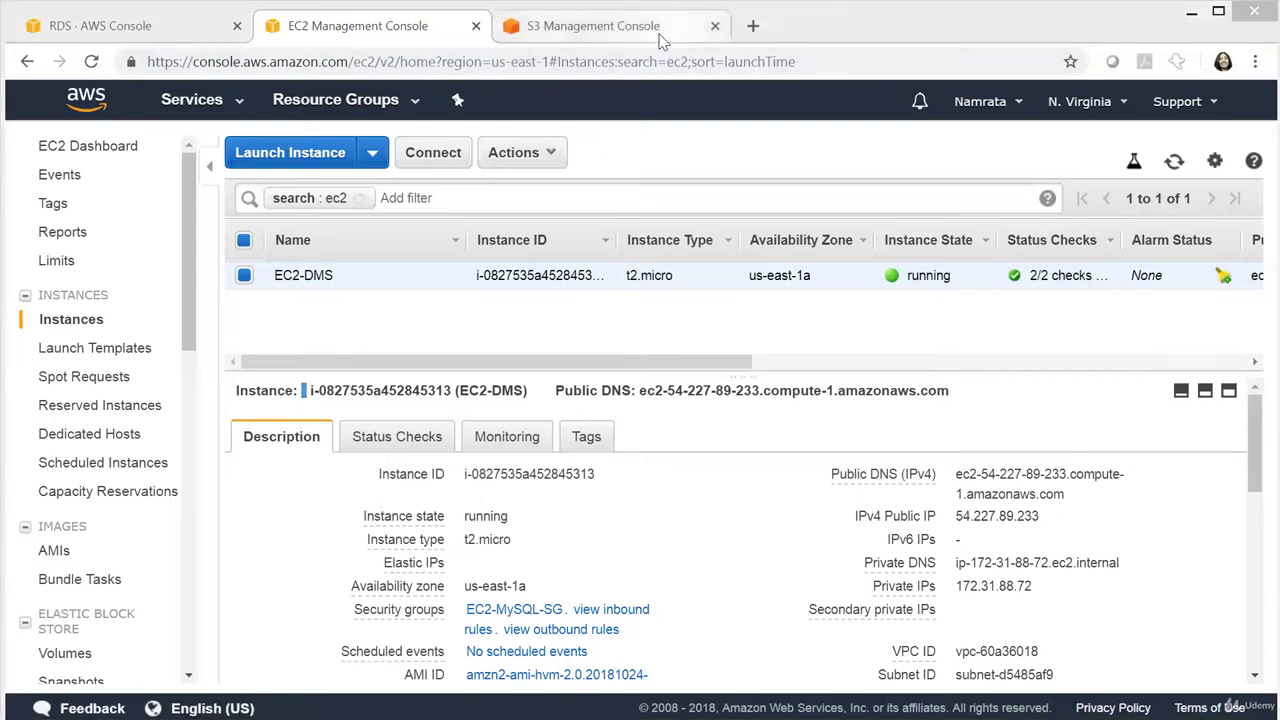
Verify the S3 bucket mydmsbucketforcsv is still empty, then go to the RDS console.
{"action": "left_click", "coordinate": [659, 40]}
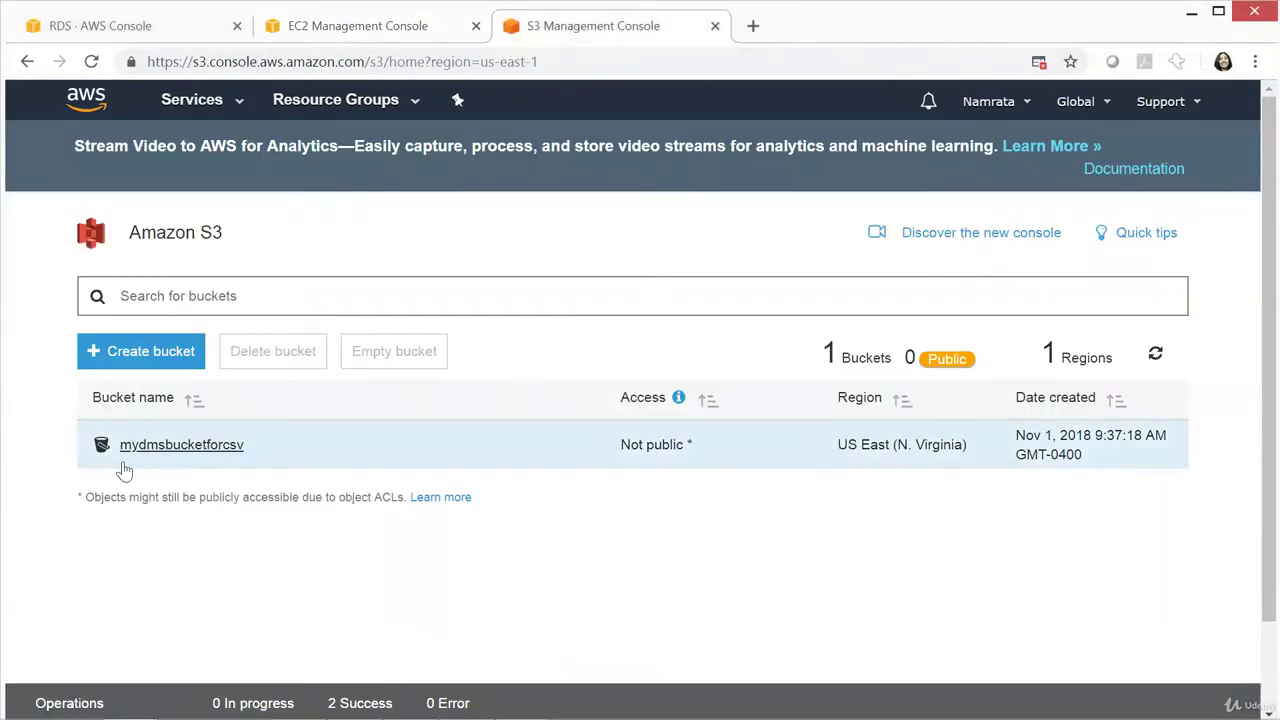
{"action": "left_click", "coordinate": [195, 452]}
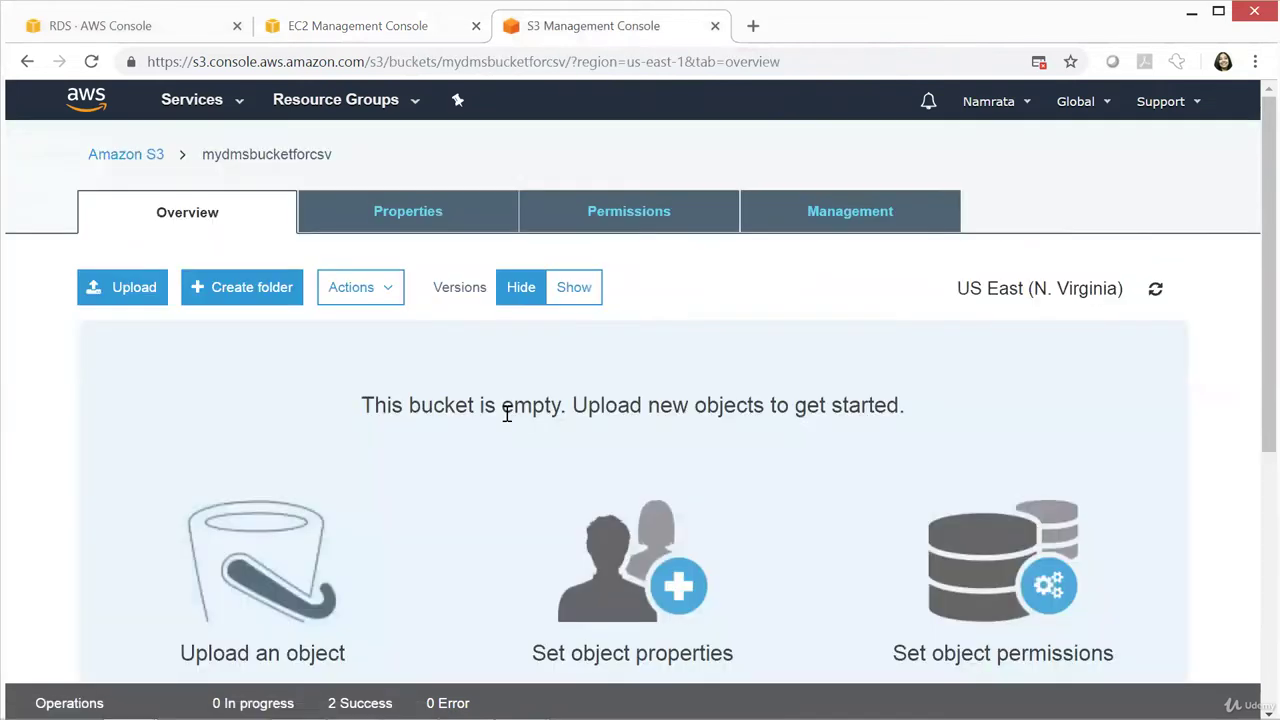
{"action": "left_click", "coordinate": [27, 64]}
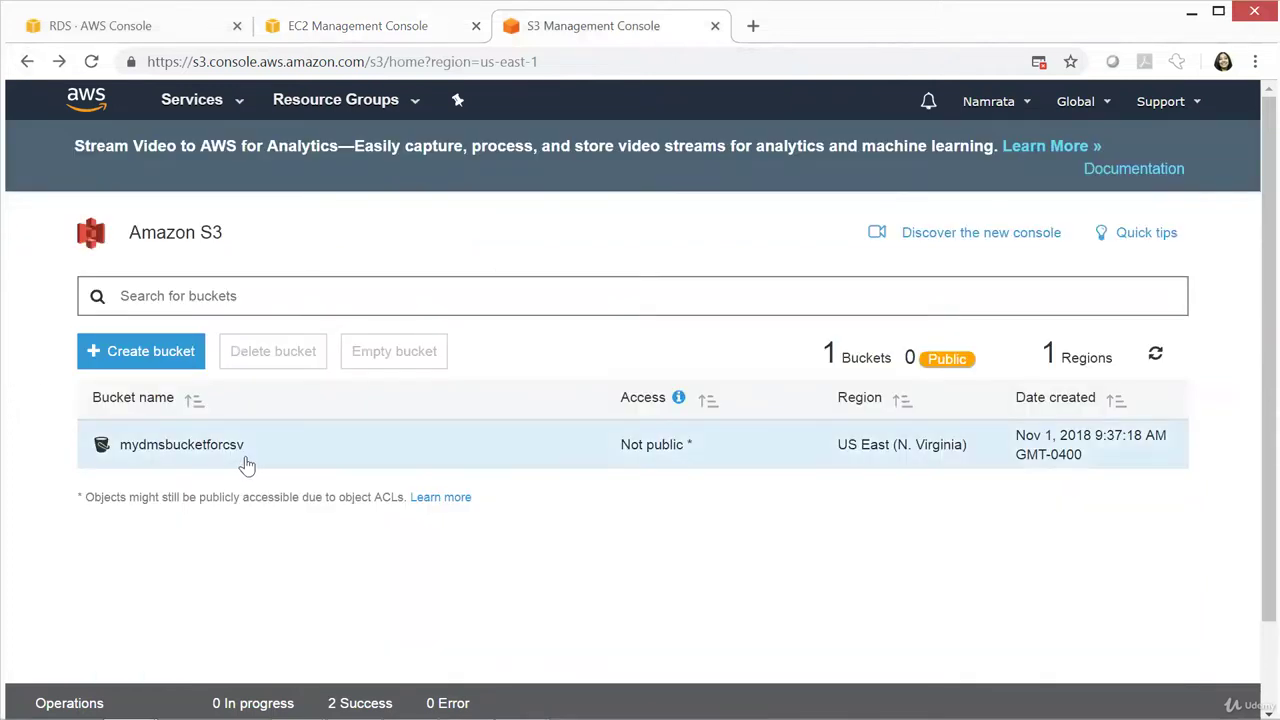
{"action": "left_click", "coordinate": [147, 38]}
{"action": "left_click_drag", "start_coordinate": [520, 372], "coordinate": [414, 368]}
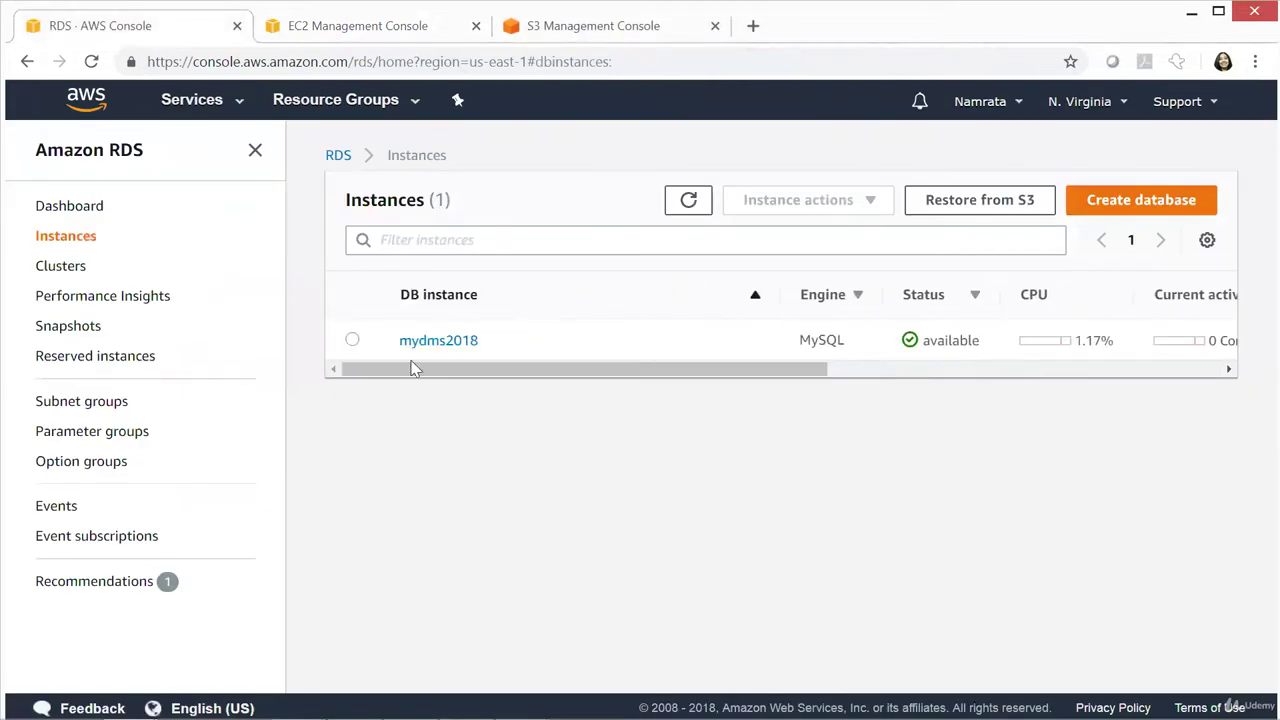
{"action": "left_click", "coordinate": [352, 340]}
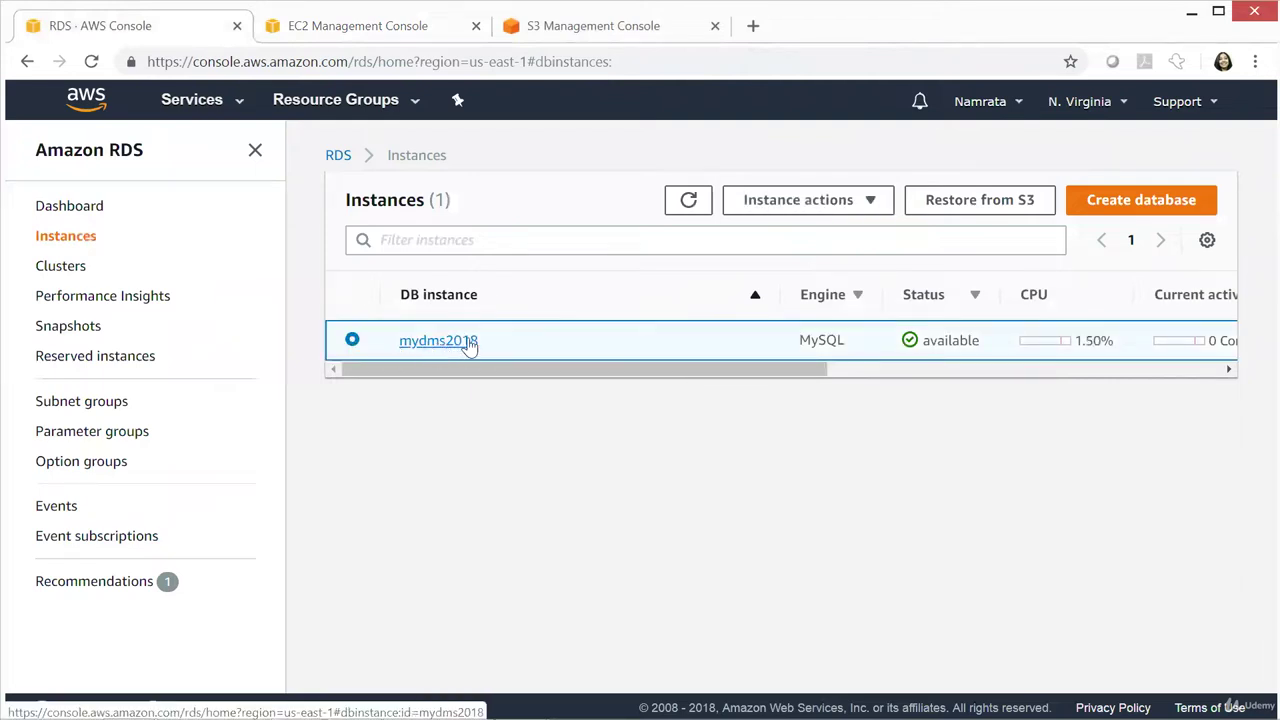
{"action": "left_click", "coordinate": [466, 345]}
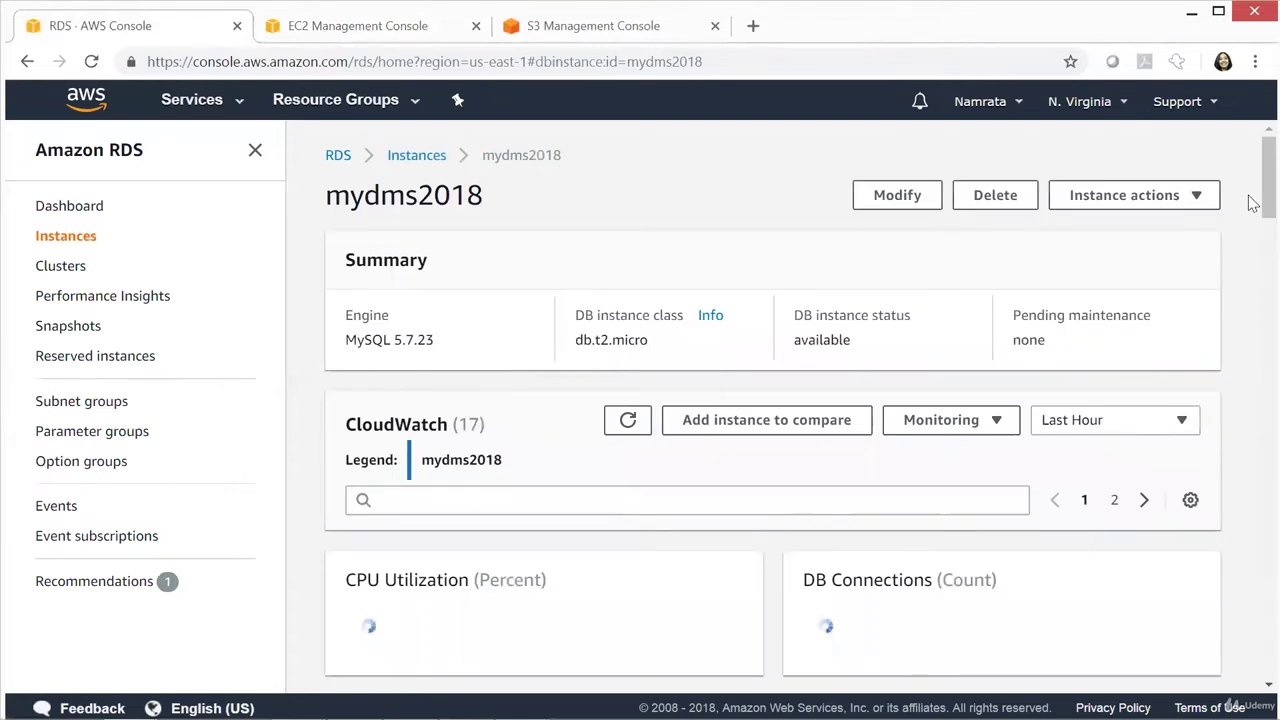
{"action": "scroll", "coordinate": [1251, 206], "scroll_direction": "down", "scroll_amount": 5}
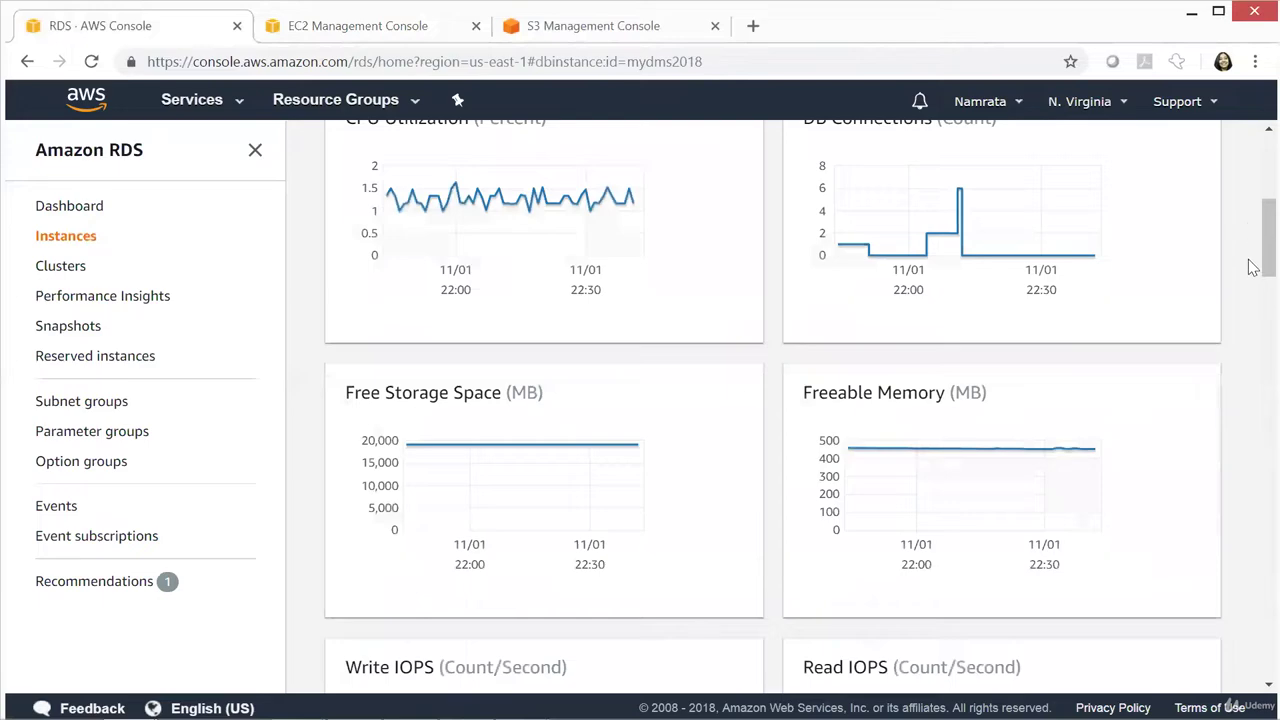
{"action": "scroll", "coordinate": [1253, 235], "scroll_direction": "up", "scroll_amount": 5}
{"action": "scroll", "coordinate": [1251, 200], "scroll_direction": "down", "scroll_amount": 5}
{"action": "scroll", "coordinate": [1249, 175], "scroll_direction": "up", "scroll_amount": 5}
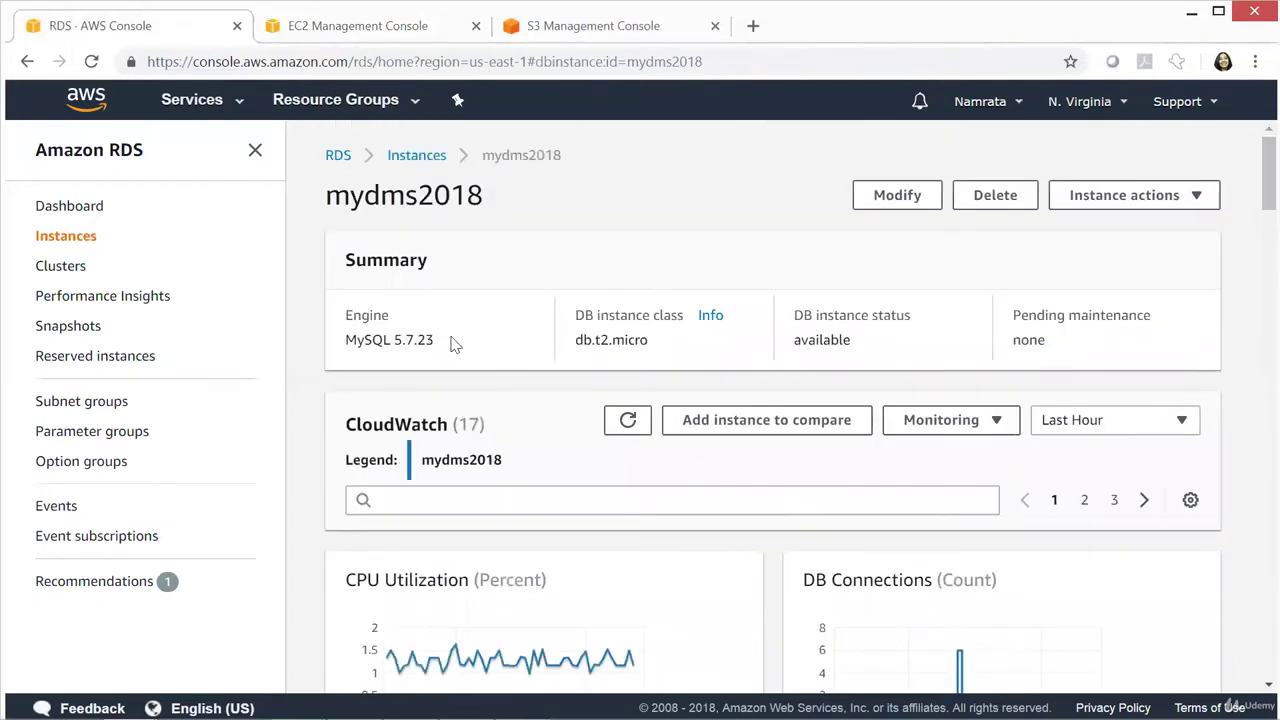
Highlight engine MySQL 5.7.23, class db.t2.micro, available status, the endpoint and port 3306.
{"action": "left_click_drag", "start_coordinate": [440, 348], "coordinate": [343, 344]}
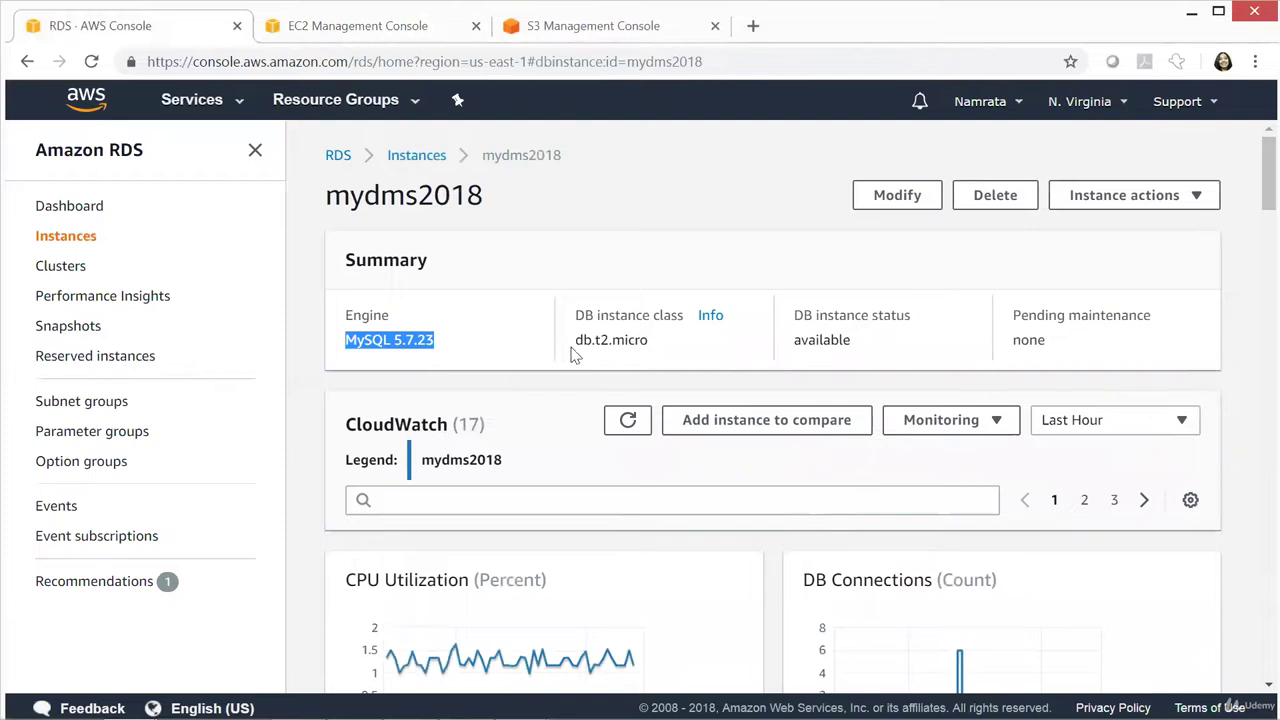
{"action": "triple_click", "coordinate": [652, 340]}
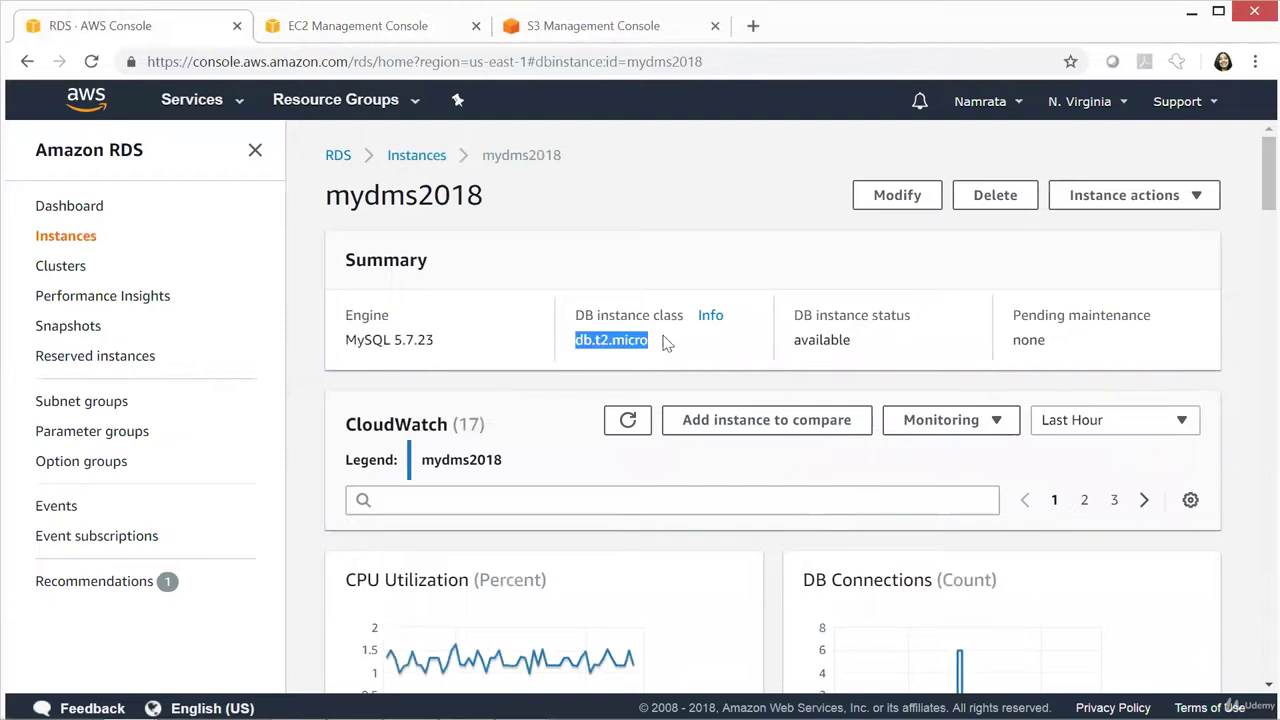
{"action": "double_click", "coordinate": [837, 343]}
{"action": "left_click_drag", "start_coordinate": [1253, 148], "coordinate": [1254, 302]}
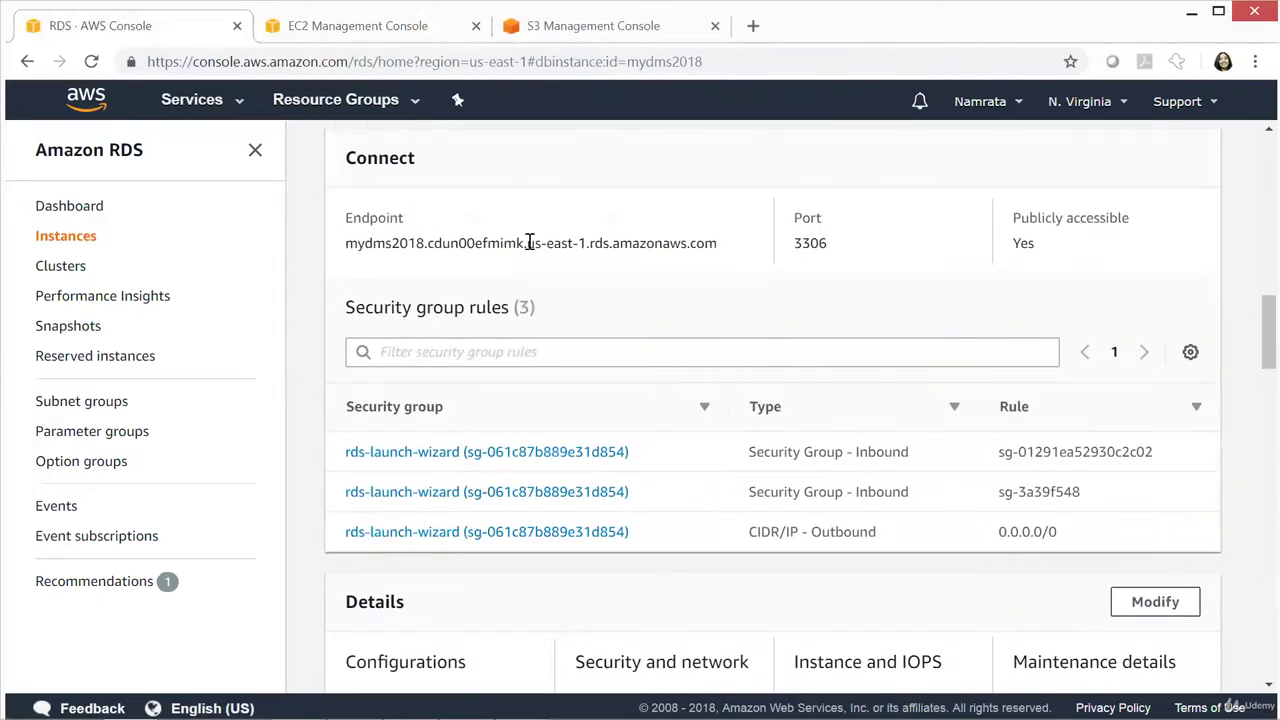
{"action": "left_click", "coordinate": [345, 243]}
{"action": "left_click", "coordinate": [716, 243], "text": "shift"}
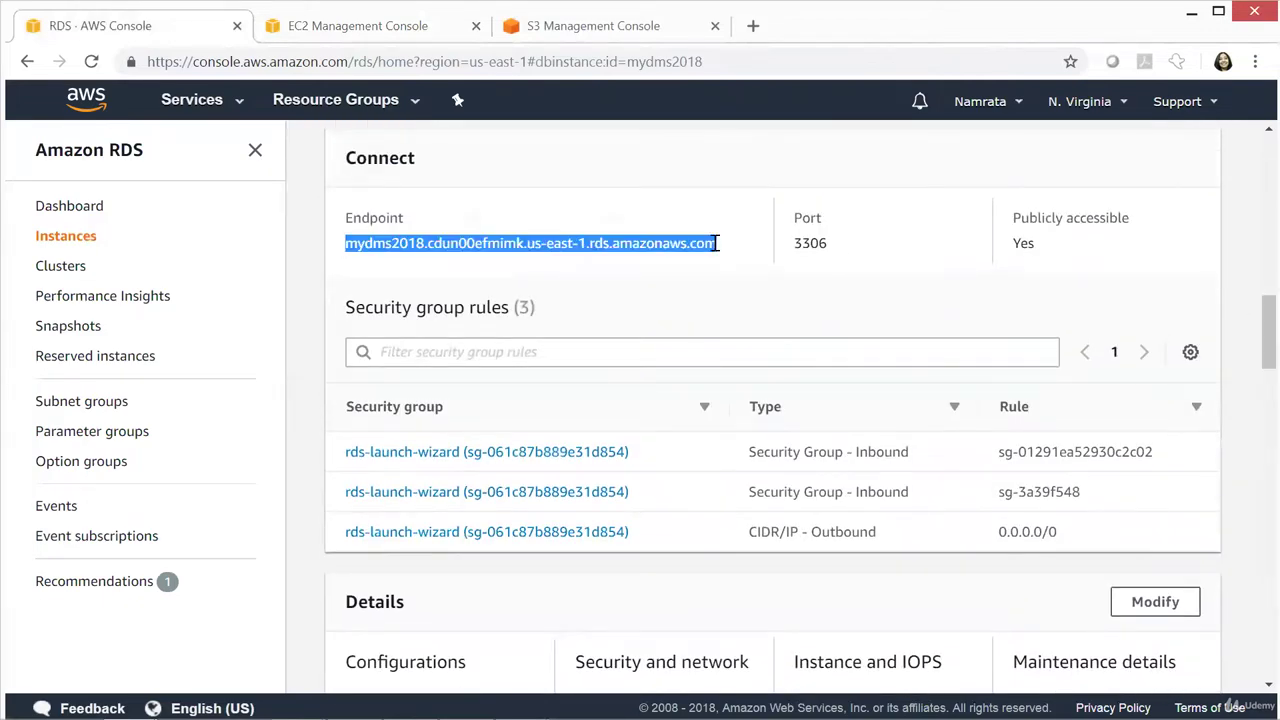
{"action": "double_click", "coordinate": [811, 245]}
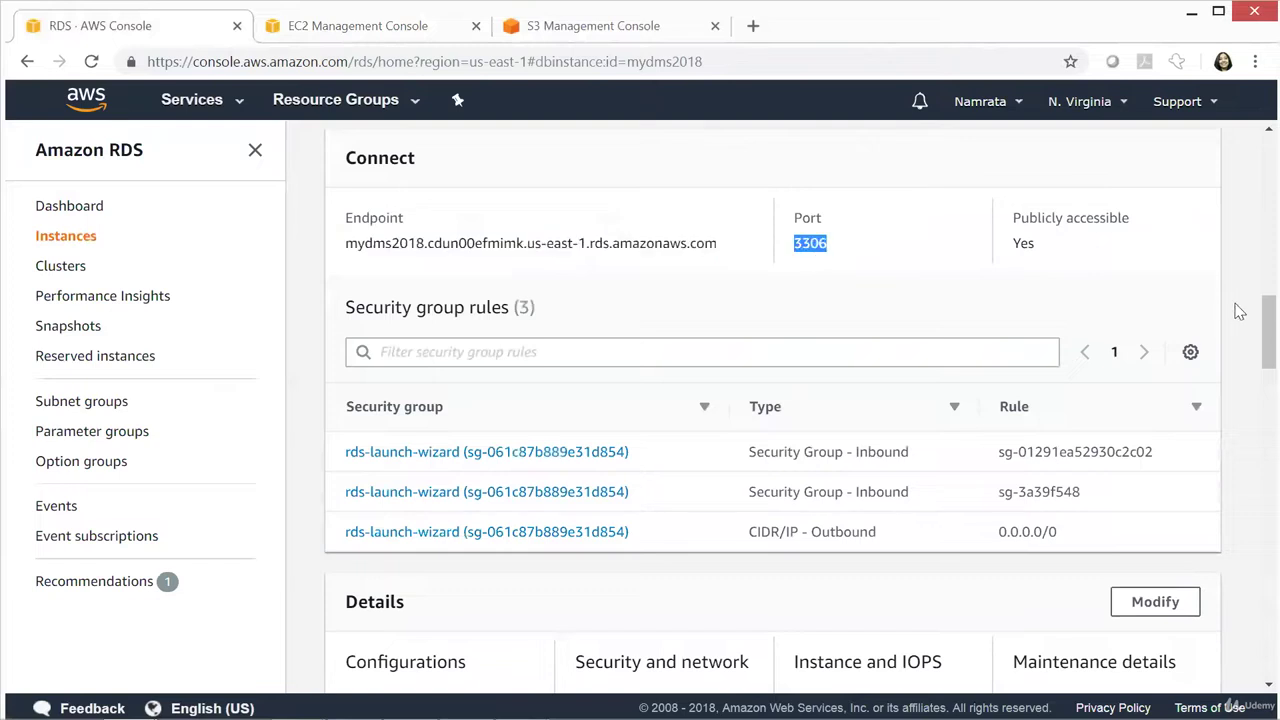
Review the security group rules, then open the rds-launch-wizard security group separately.
{"action": "scroll", "coordinate": [1253, 325], "scroll_direction": "down", "scroll_amount": 1}
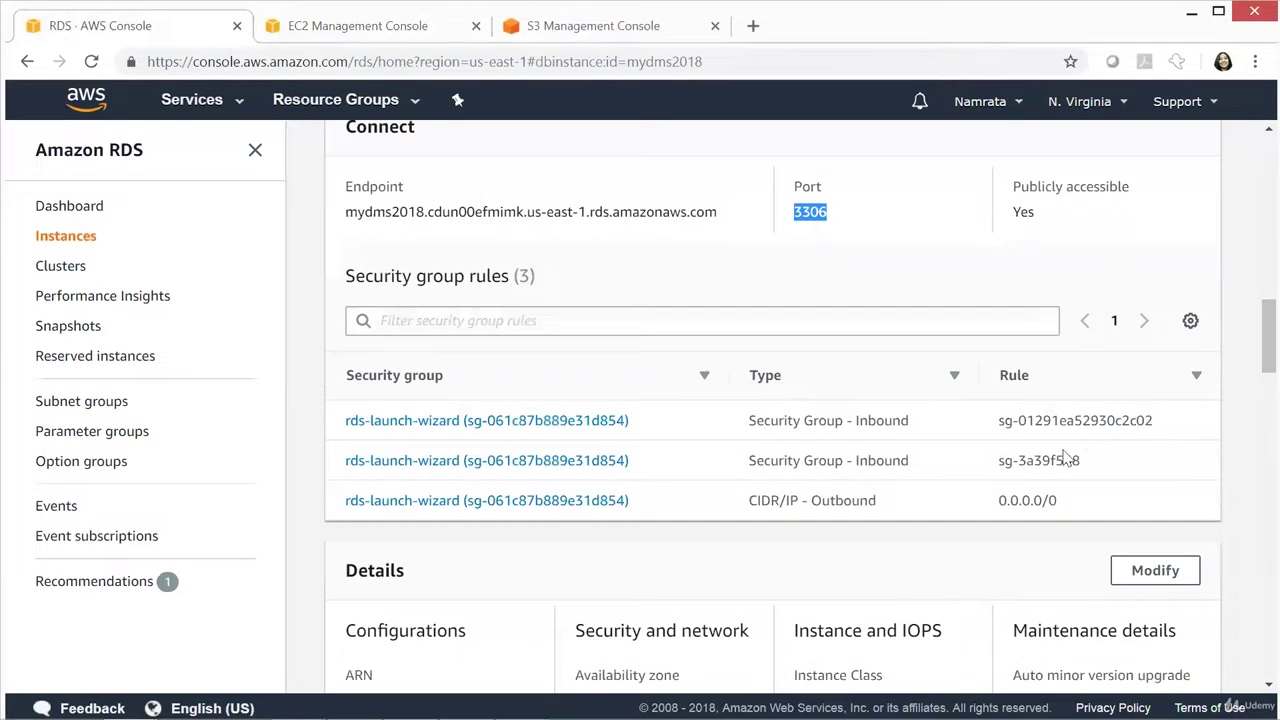
{"action": "left_click_drag", "start_coordinate": [1004, 465], "coordinate": [1082, 460]}
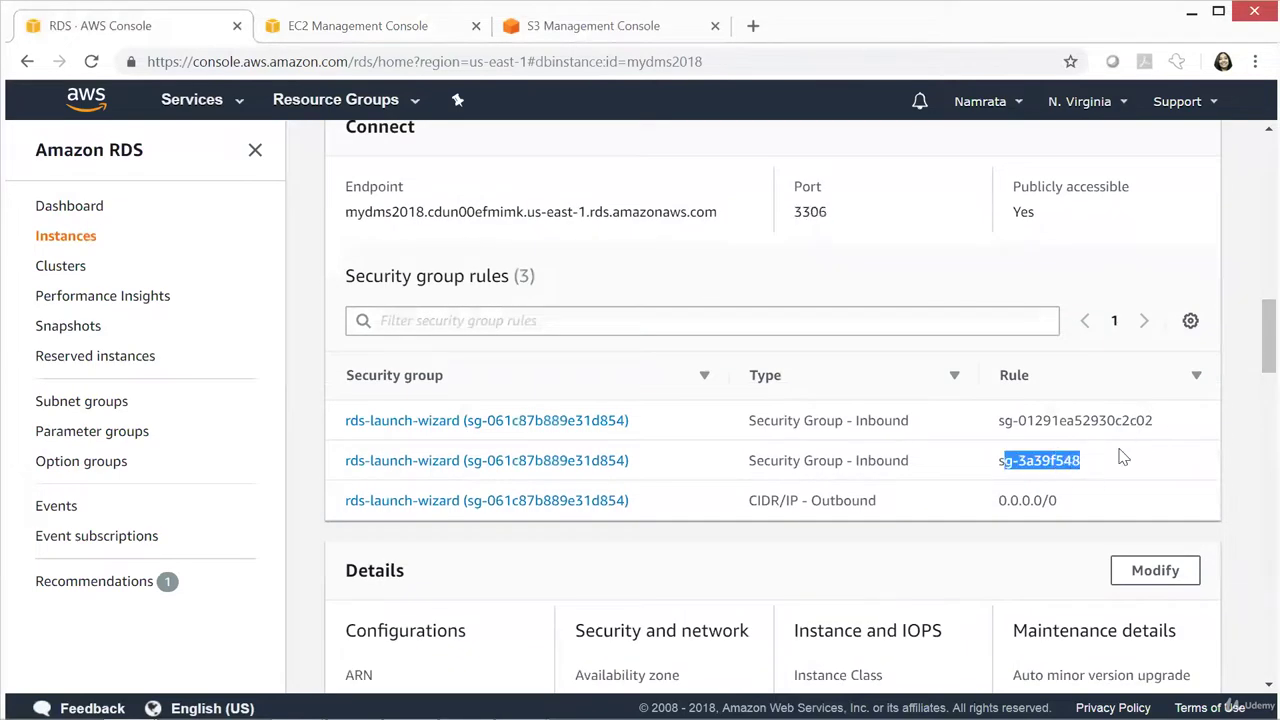
{"action": "left_click_drag", "start_coordinate": [1155, 421], "coordinate": [988, 430]}
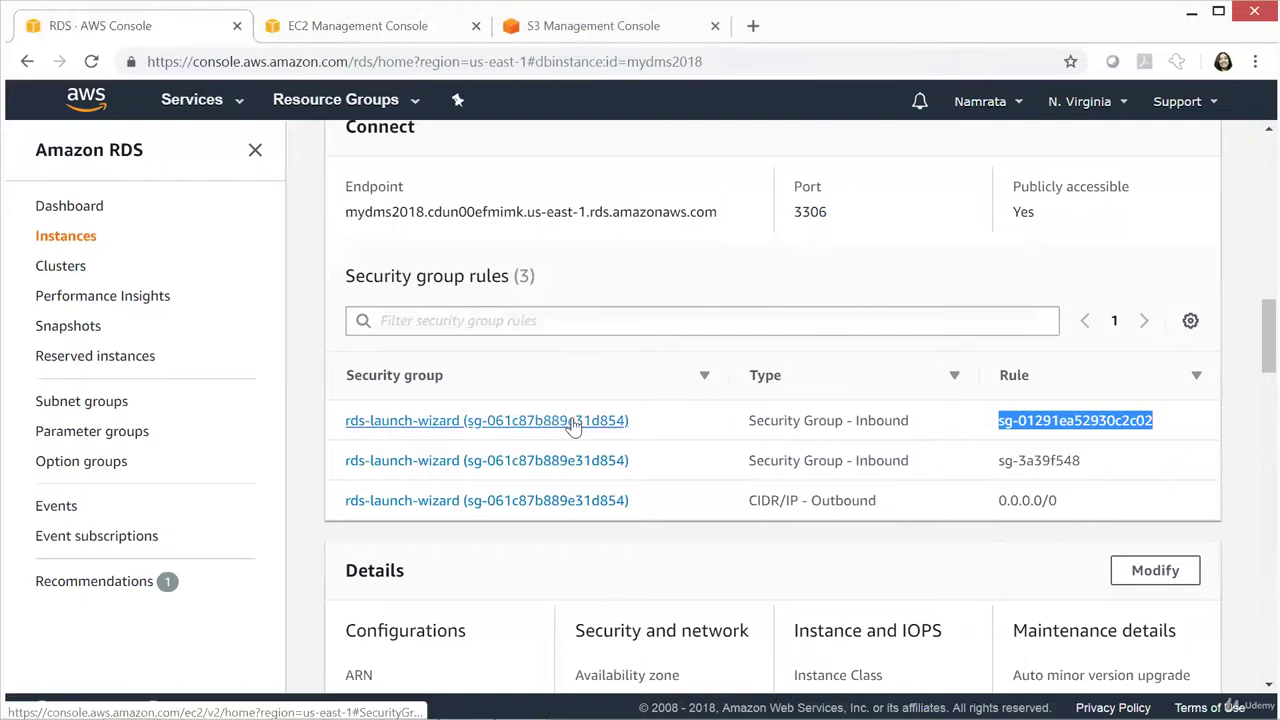
{"action": "left_click", "coordinate": [508, 428]}
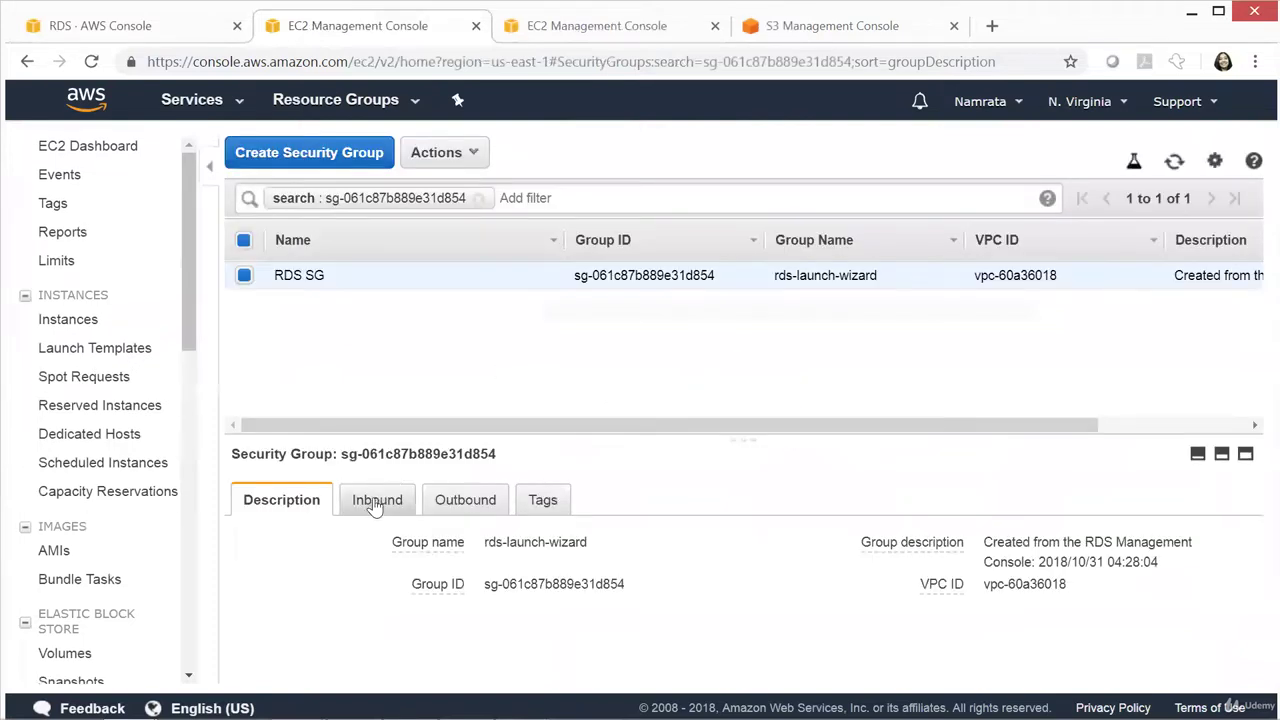
Display the RDS SG's inbound MYSQL/Aurora 3306 rules in an enlarged details pane.
{"action": "left_click", "coordinate": [376, 505]}
{"action": "left_click_drag", "start_coordinate": [688, 440], "coordinate": [686, 335]}
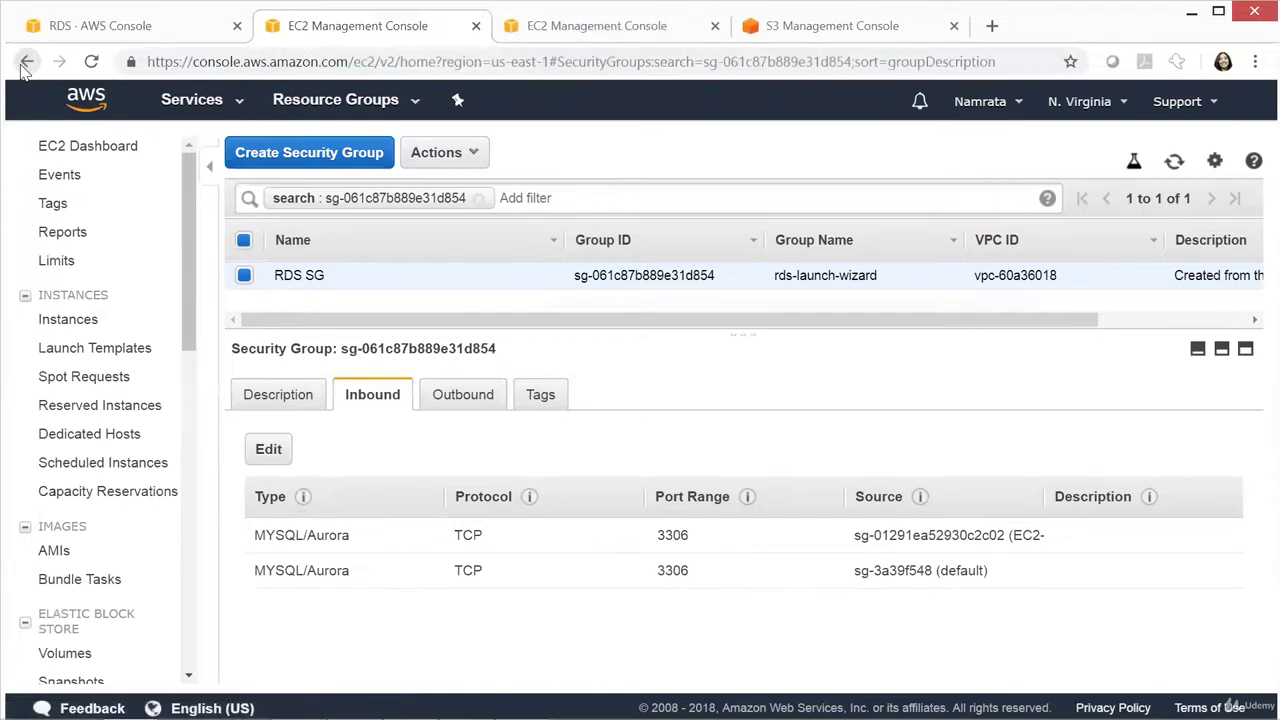
{"action": "key", "text": "alt+Tab"}
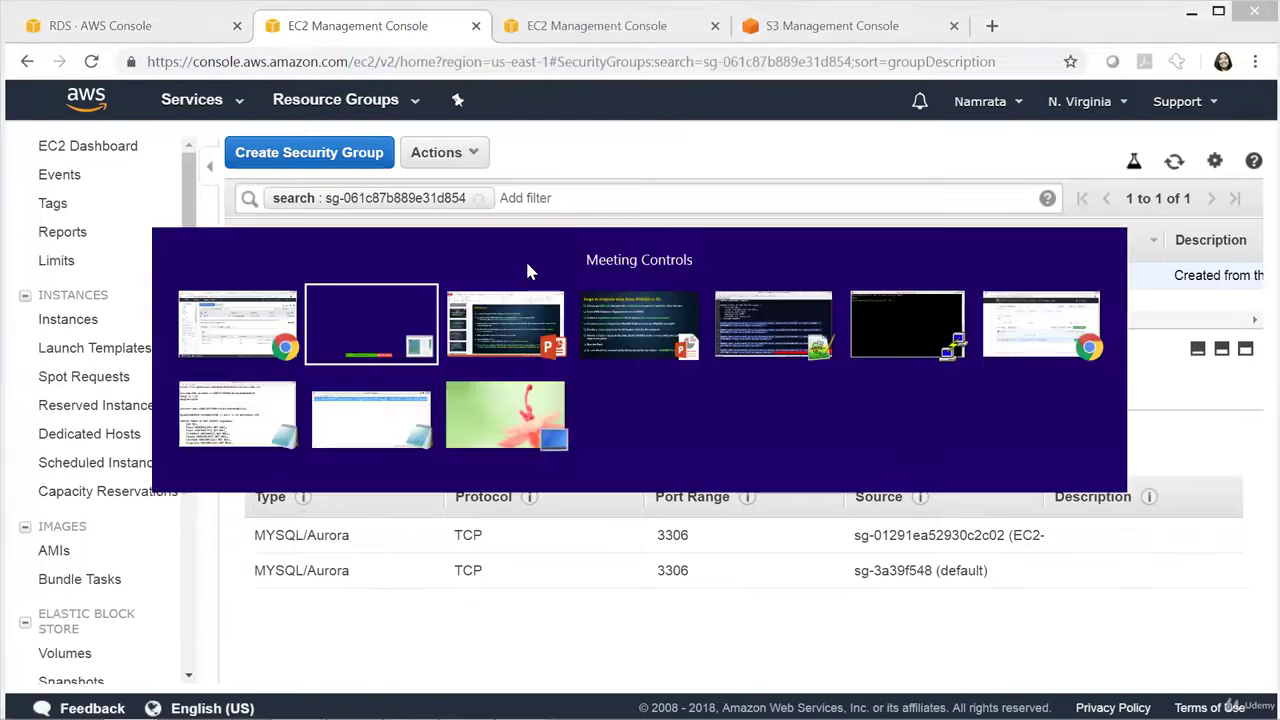
{"action": "key", "text": "alt+Tab"}
{"action": "key", "text": "alt+Tab"}
{"action": "key", "text": "alt+Tab"}
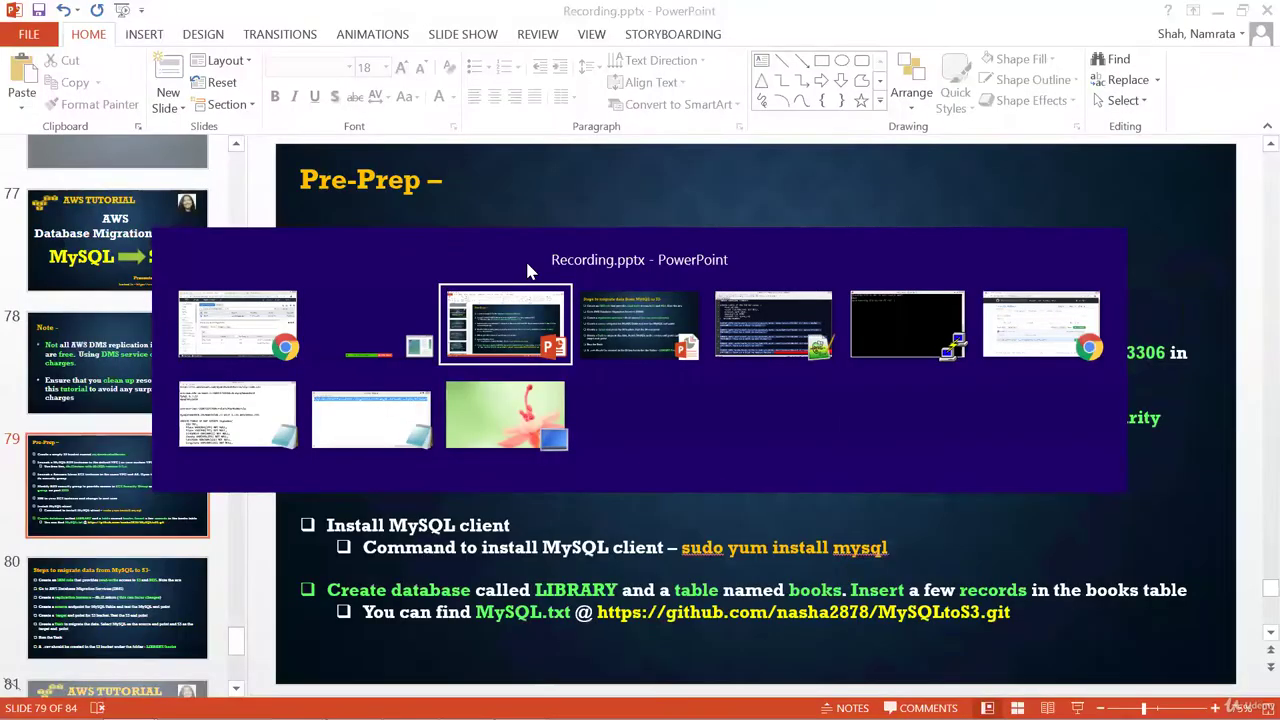
{"action": "left_click", "coordinate": [124, 79]}
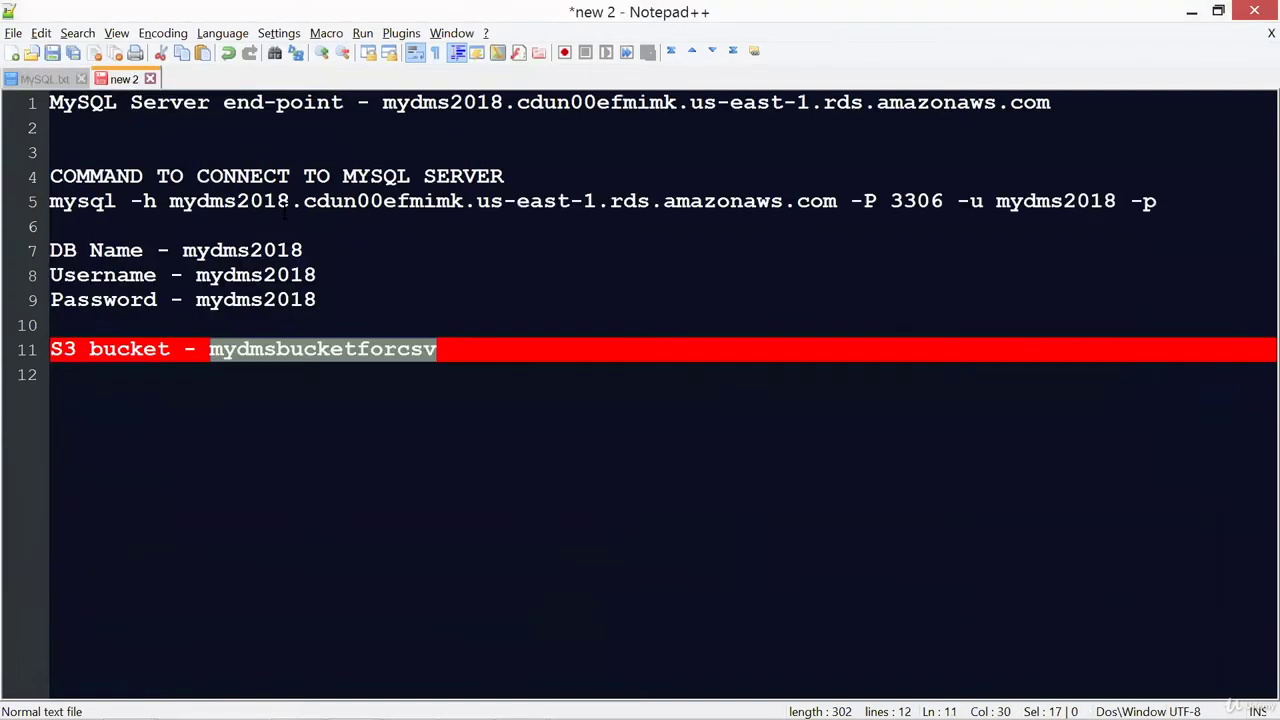
{"action": "left_click", "coordinate": [240, 110]}
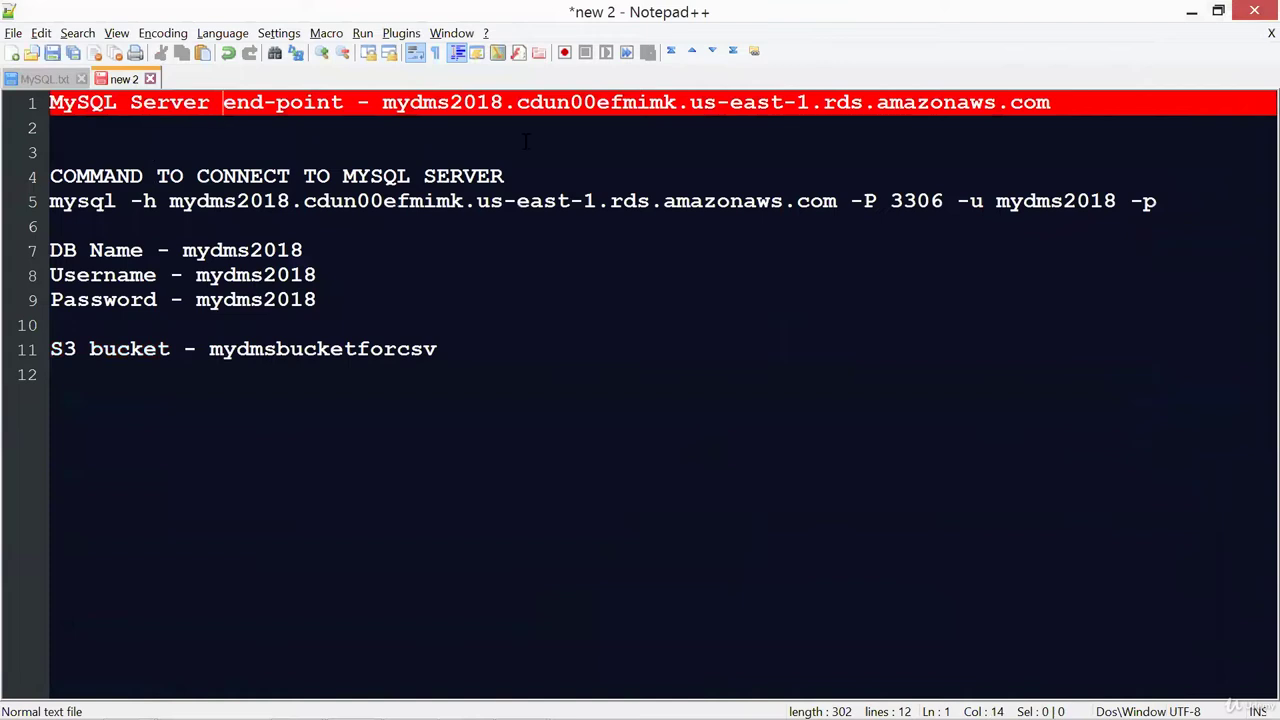
{"action": "left_click_drag", "start_coordinate": [1076, 103], "coordinate": [380, 78]}
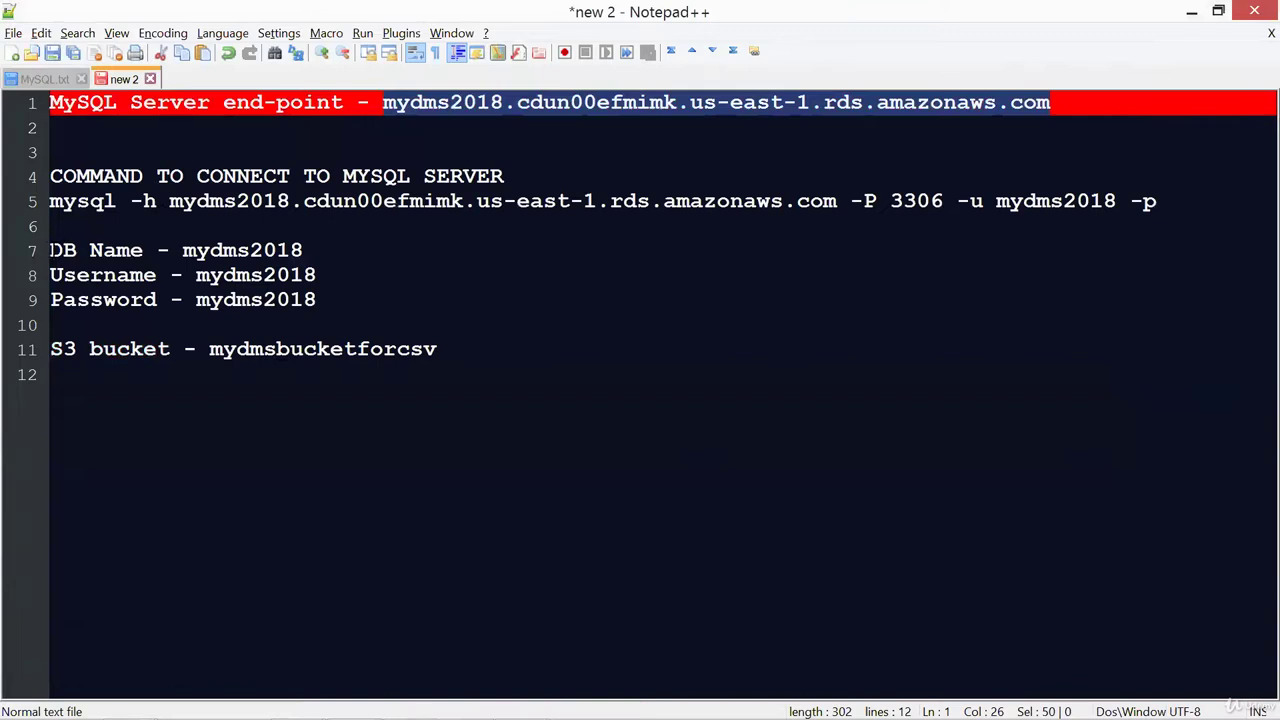
{"action": "left_click_drag", "start_coordinate": [318, 300], "coordinate": [50, 250]}
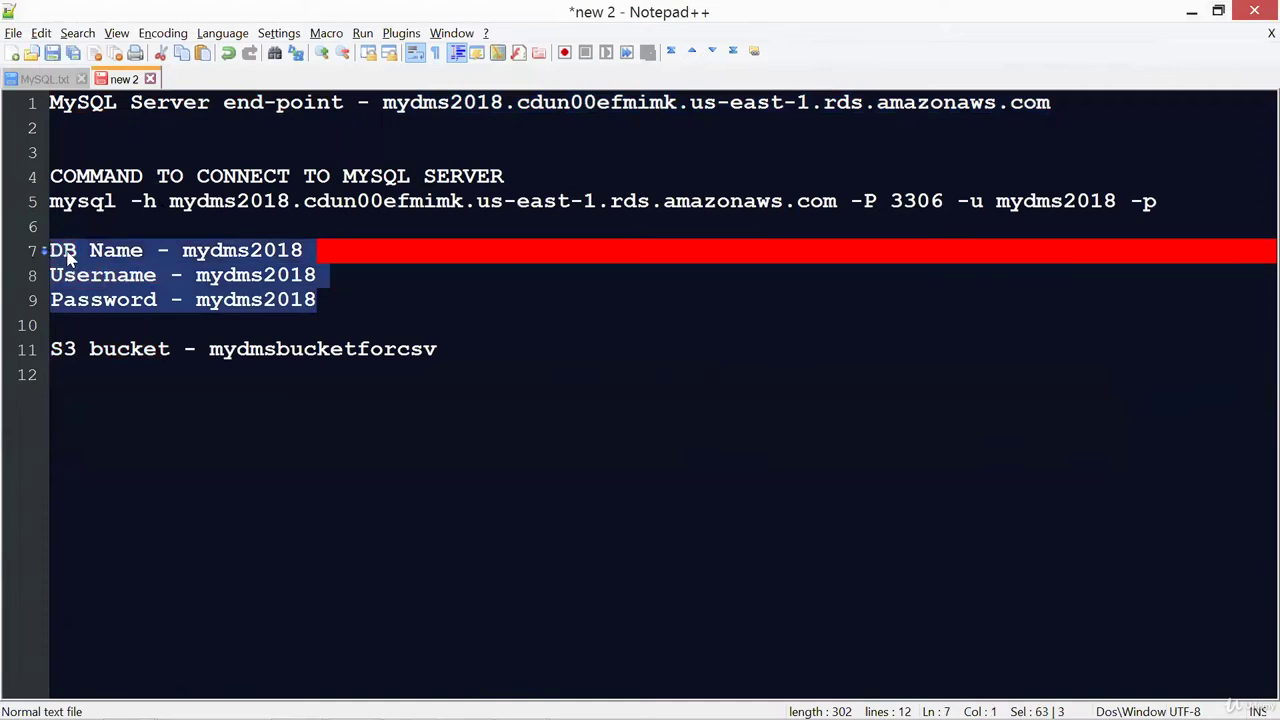
{"action": "double_click", "coordinate": [245, 257]}
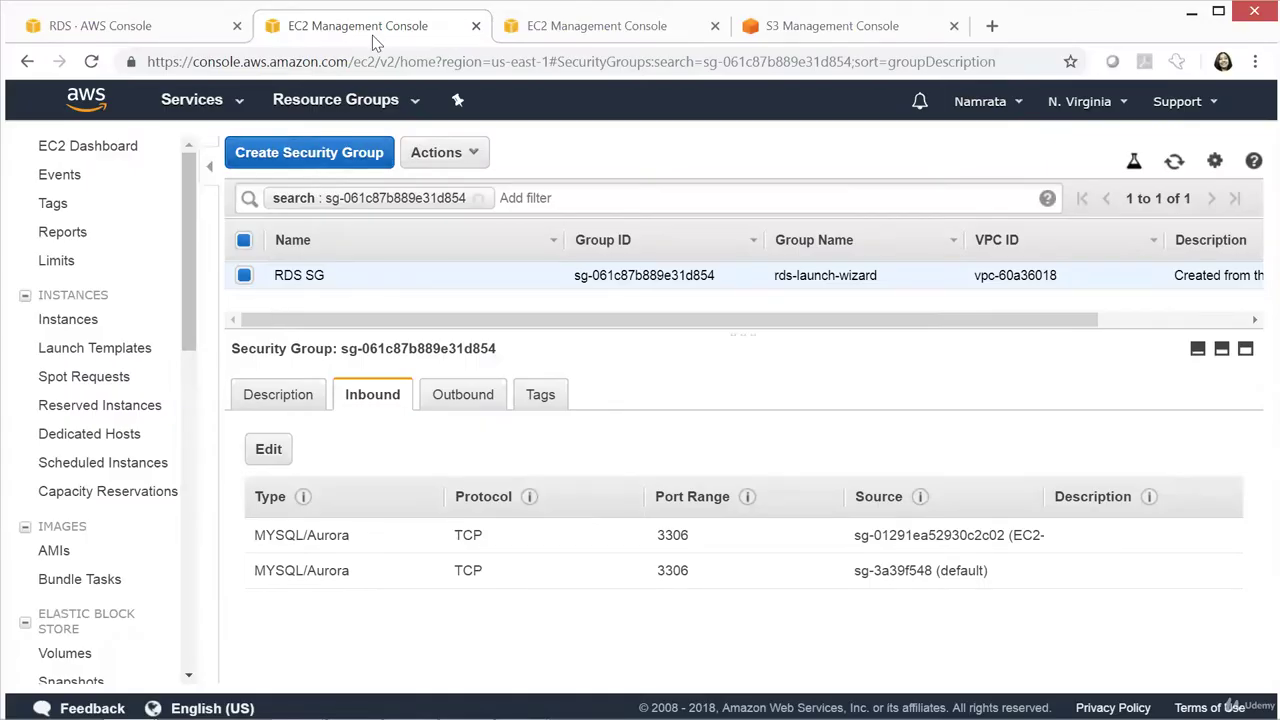
Review the database instance's security group rules, then return to the EC2 security groups page.
{"action": "left_click_drag", "start_coordinate": [1012, 322], "coordinate": [866, 314]}
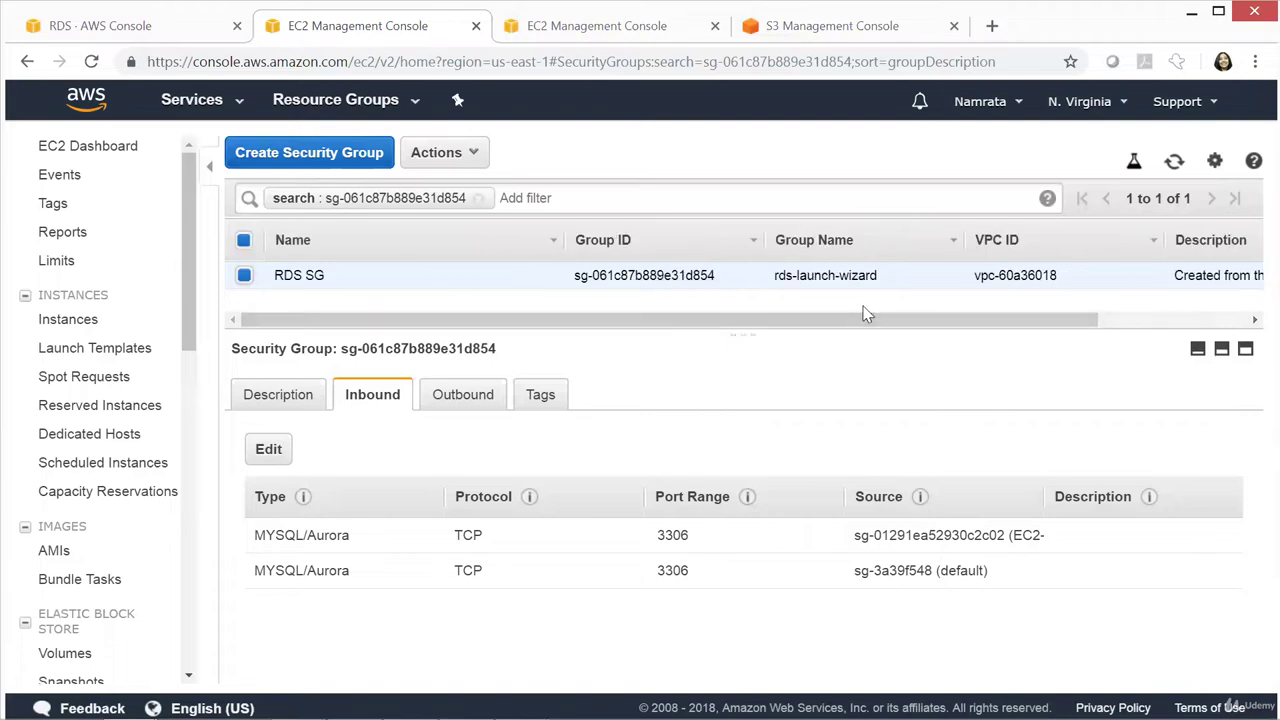
{"action": "left_click", "coordinate": [110, 26]}
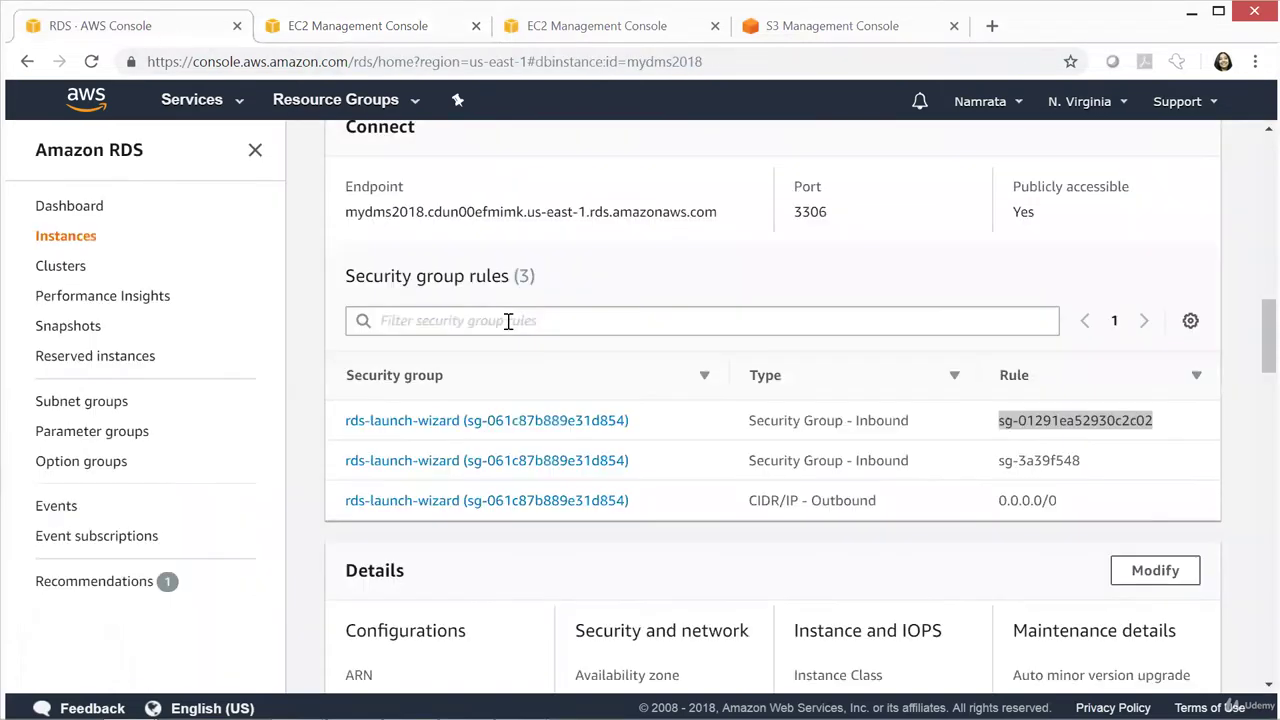
{"action": "left_click_drag", "start_coordinate": [1262, 325], "coordinate": [1250, 390]}
{"action": "scroll", "coordinate": [1250, 390], "scroll_direction": "down", "scroll_amount": 5}
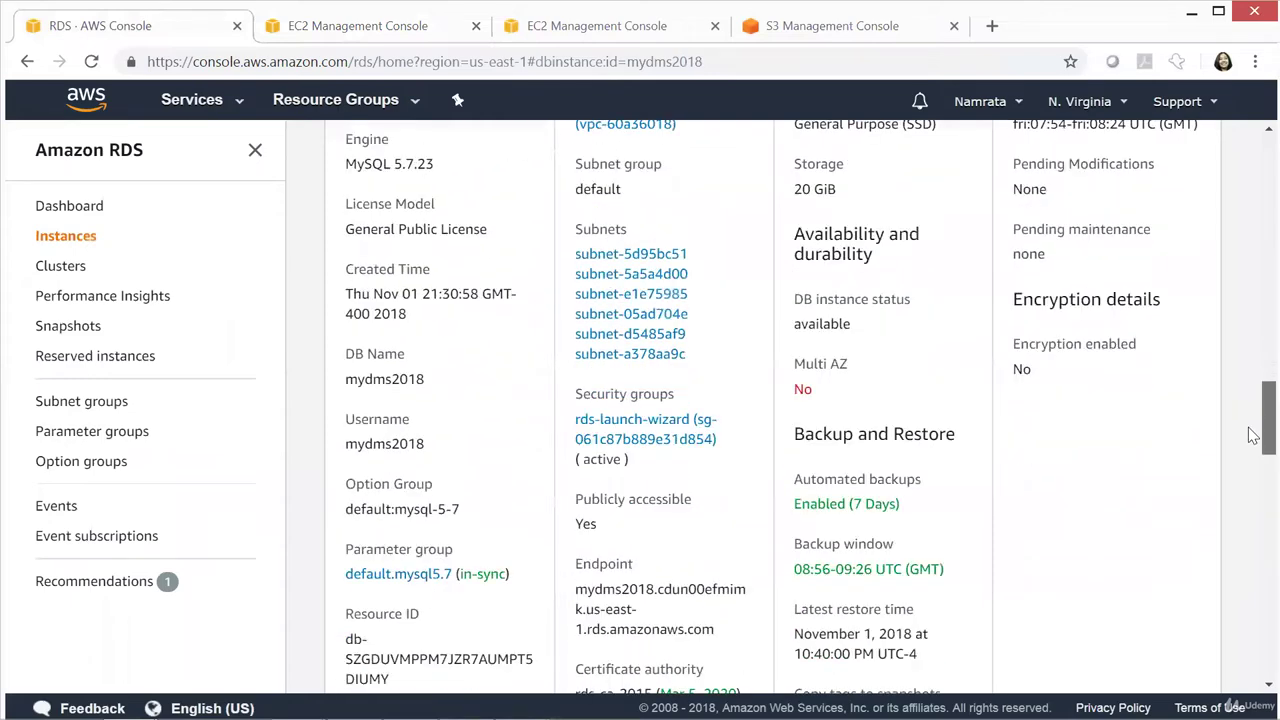
{"action": "scroll", "coordinate": [1252, 430], "scroll_direction": "down", "scroll_amount": 3}
{"action": "scroll", "coordinate": [1252, 377], "scroll_direction": "up", "scroll_amount": 6}
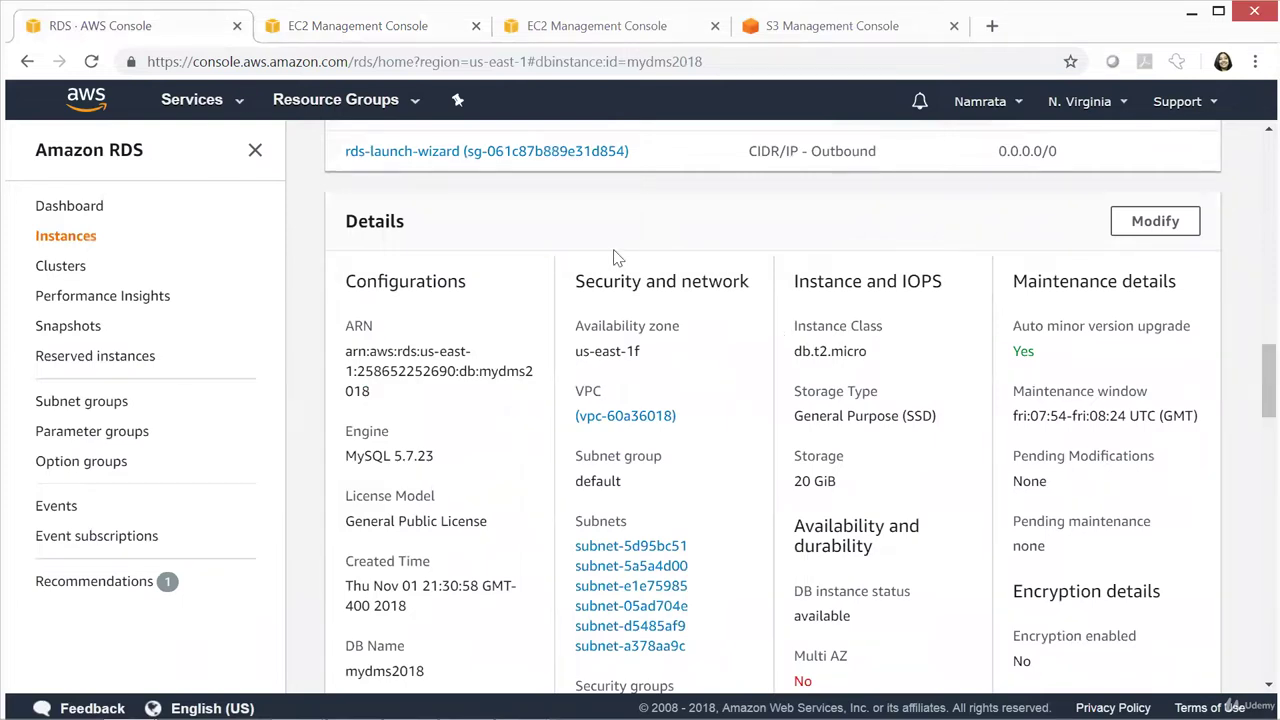
{"action": "left_click", "coordinate": [355, 44]}
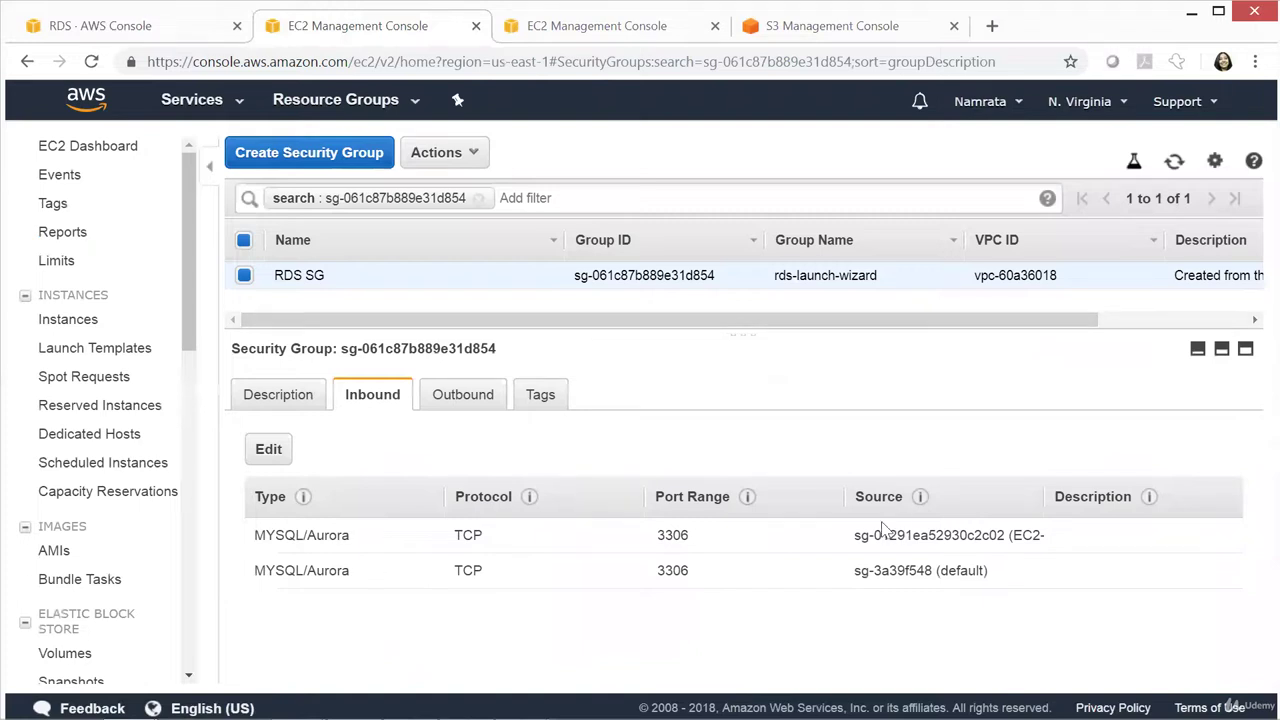
Open EC2-DMS in EC2 Instances and copy its public IP 54.227.89.233.
{"action": "left_click", "coordinate": [238, 104]}
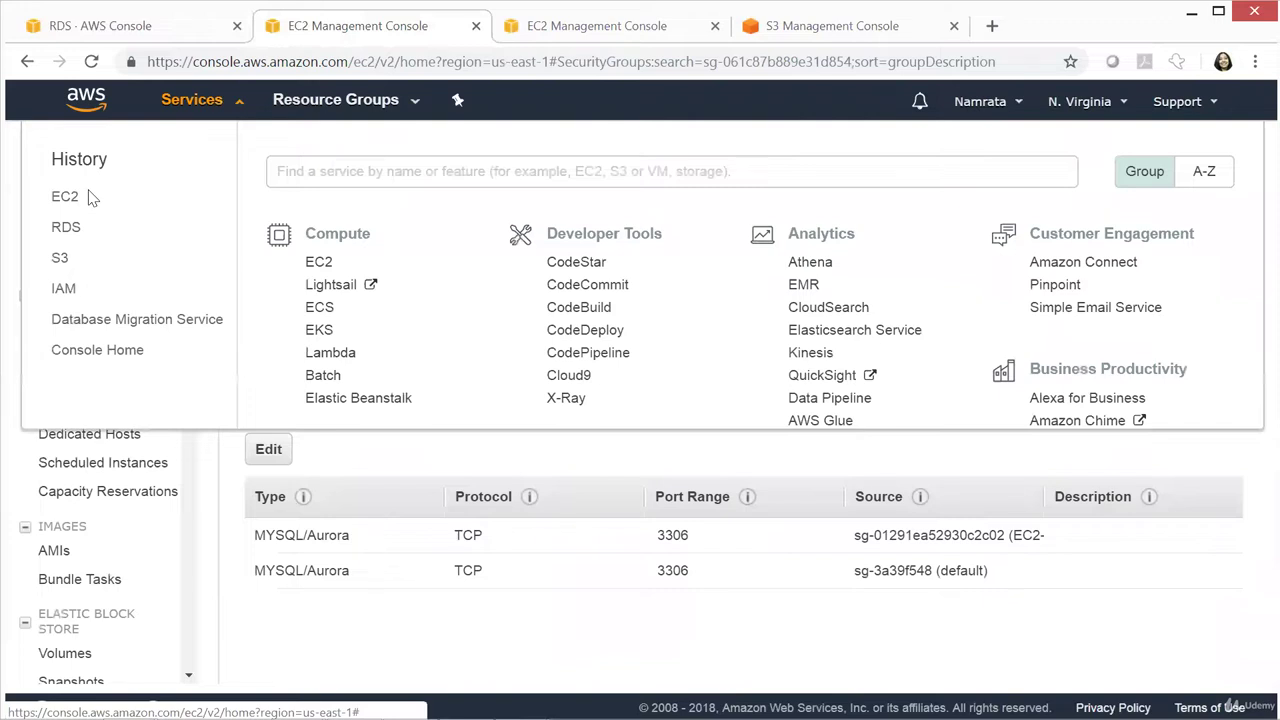
{"action": "left_click", "coordinate": [66, 198]}
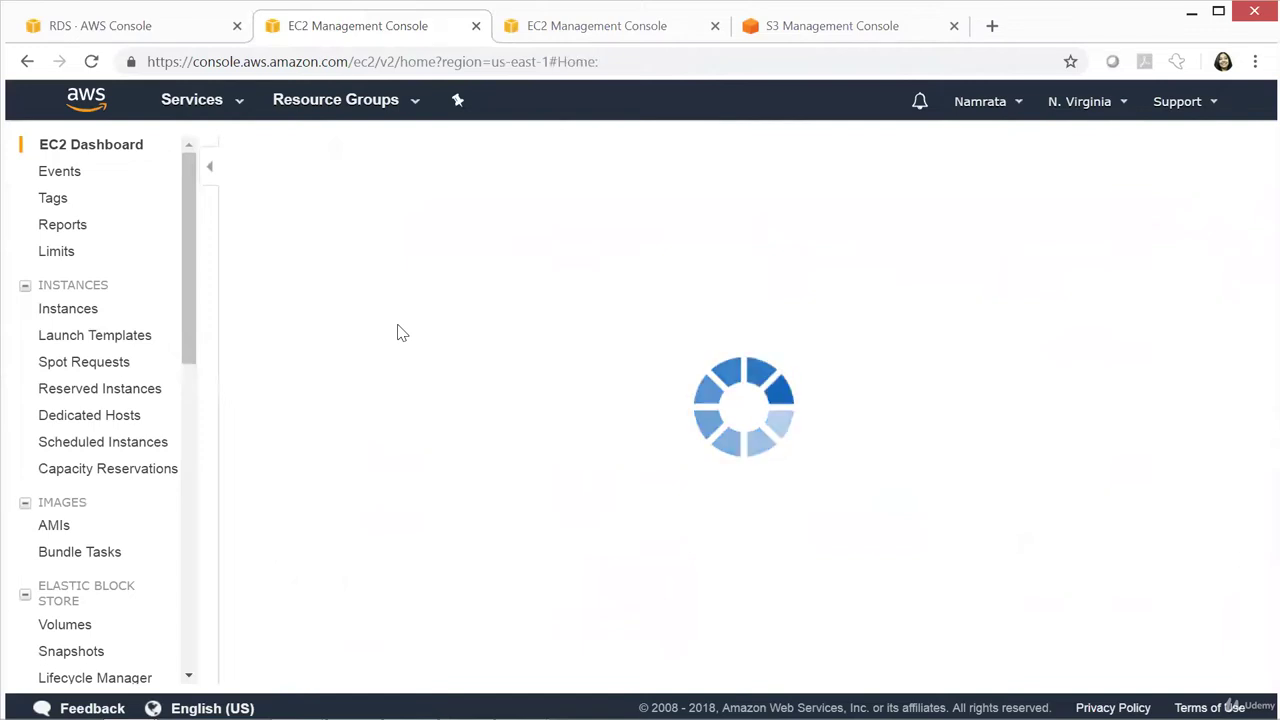
{"action": "left_click", "coordinate": [397, 222]}
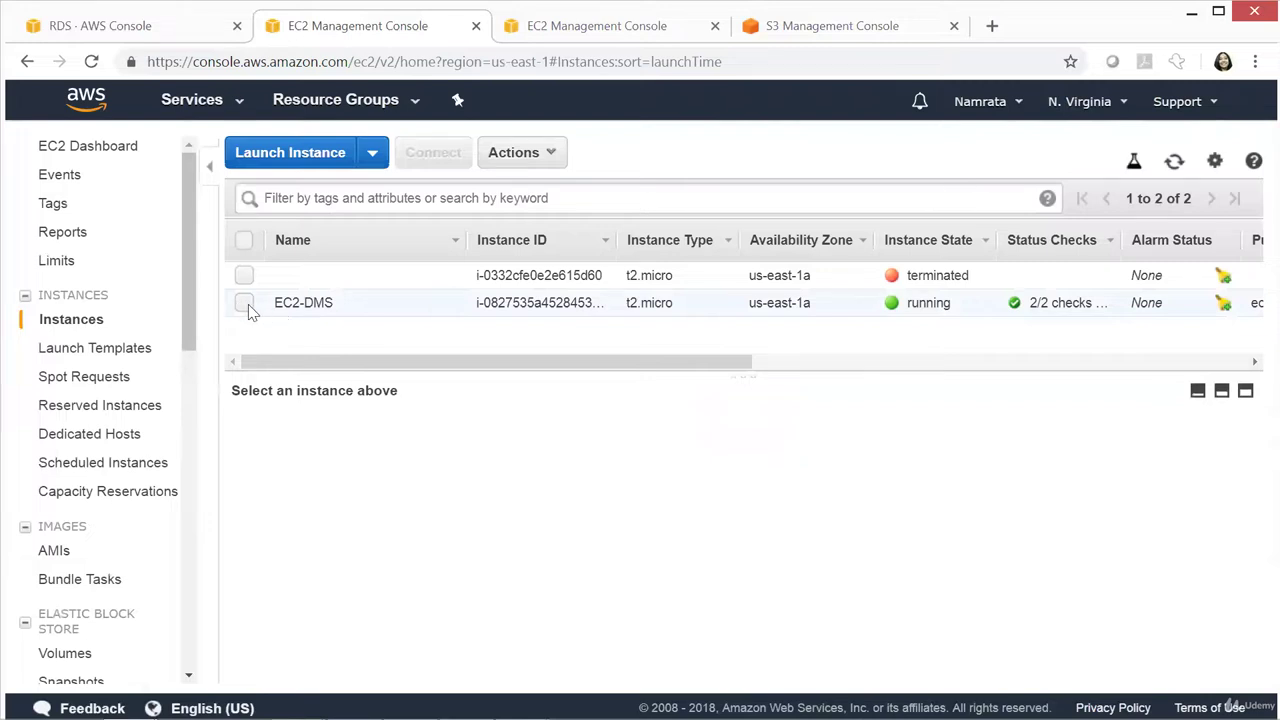
{"action": "left_click", "coordinate": [410, 305]}
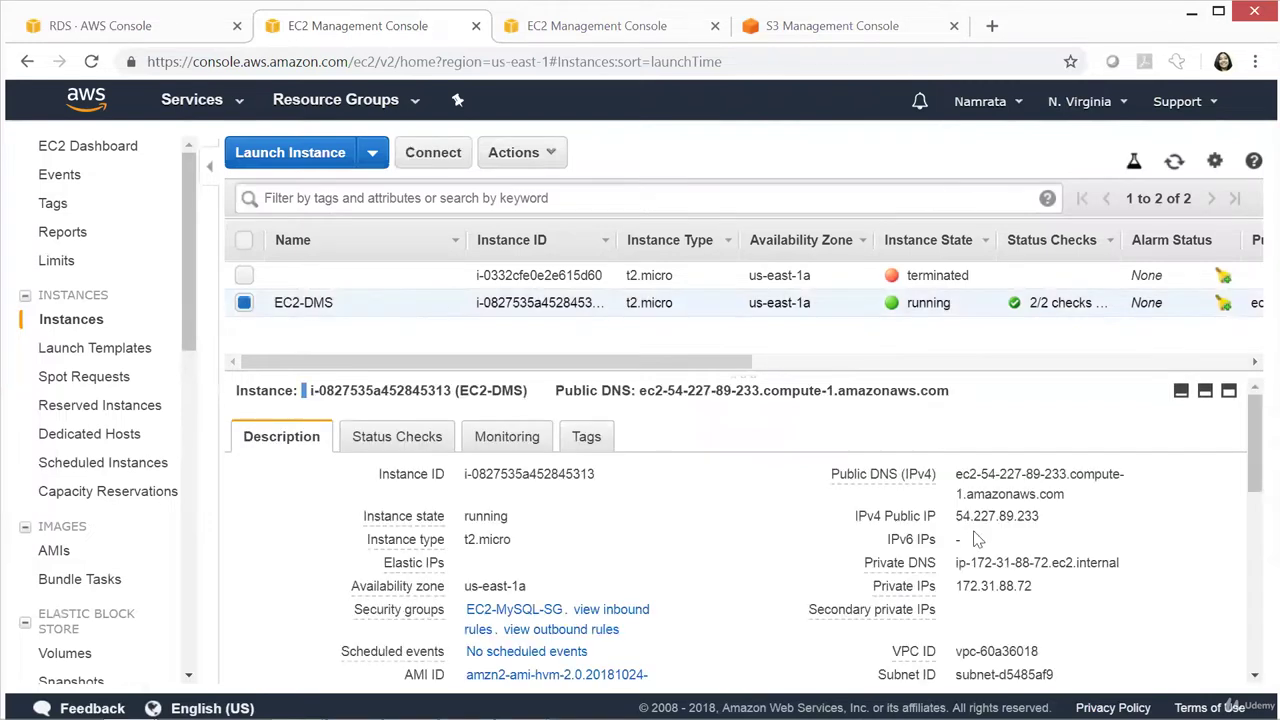
{"action": "left_click", "coordinate": [1055, 516]}
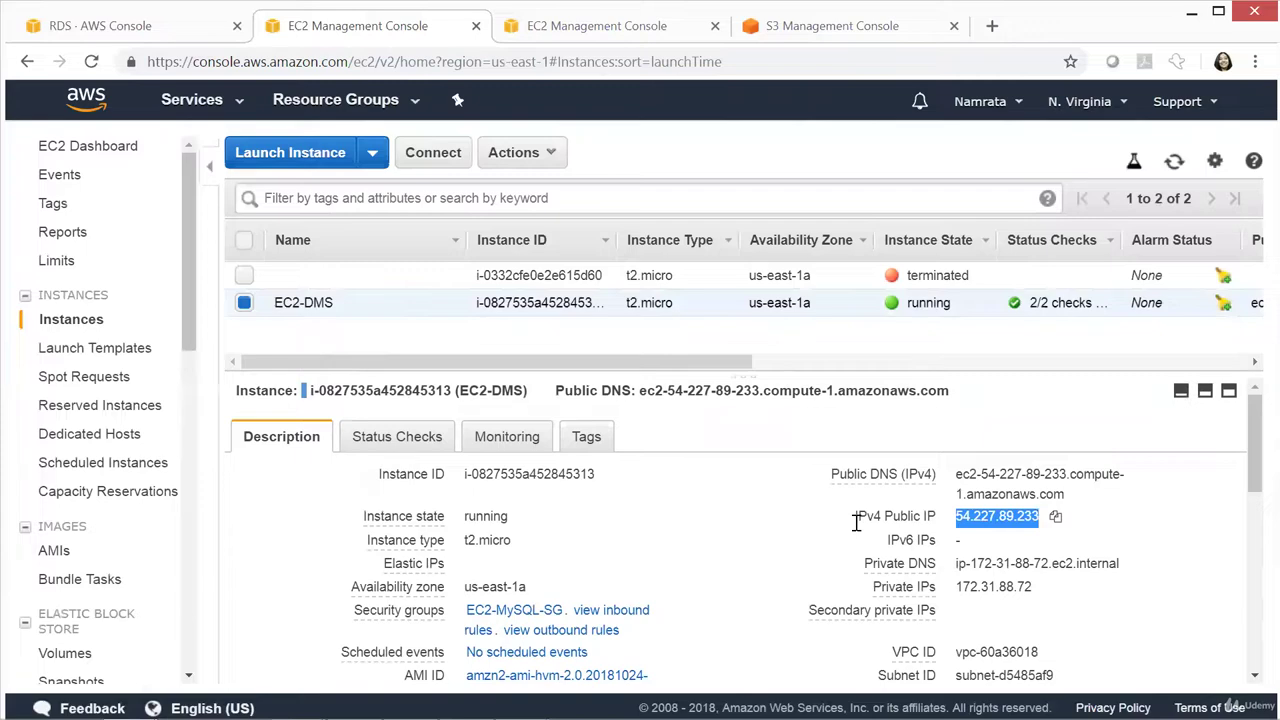
In PuTTY, clear the terminal and become root with sudo su, then return to the notes.
{"action": "key", "text": "alt+Tab"}
{"action": "key", "text": "alt+Tab"}
{"action": "key", "text": "alt+Tab"}
{"action": "key", "text": "alt+Tab"}
{"action": "key", "text": "alt+Tab"}
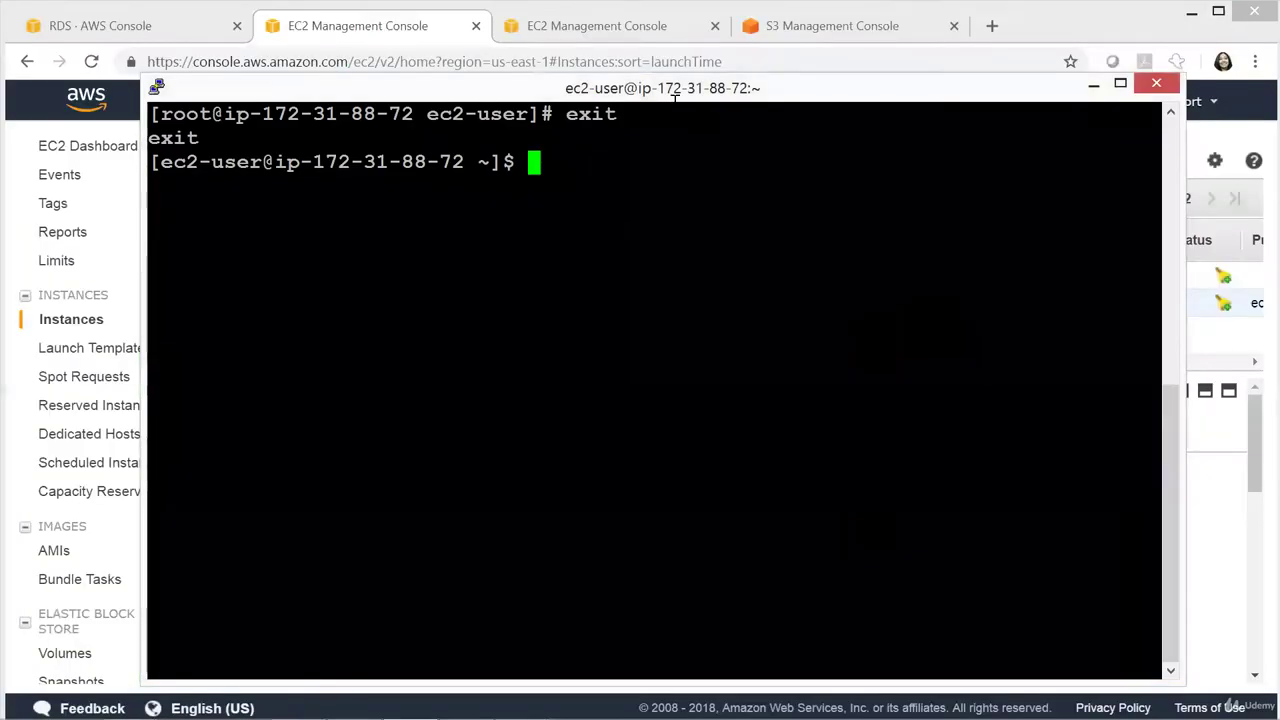
{"action": "type", "text": "clear"}
{"action": "key", "text": "Return"}
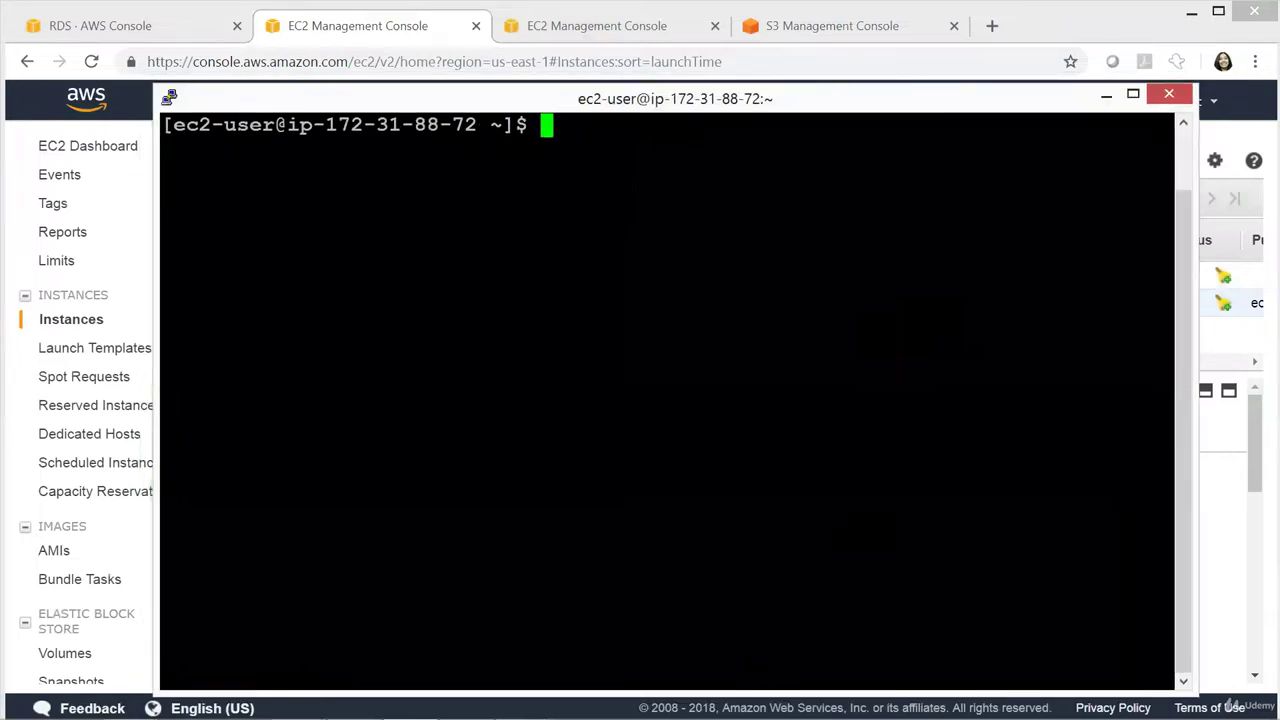
{"action": "type", "text": "sudo su"}
{"action": "key", "text": "Return"}
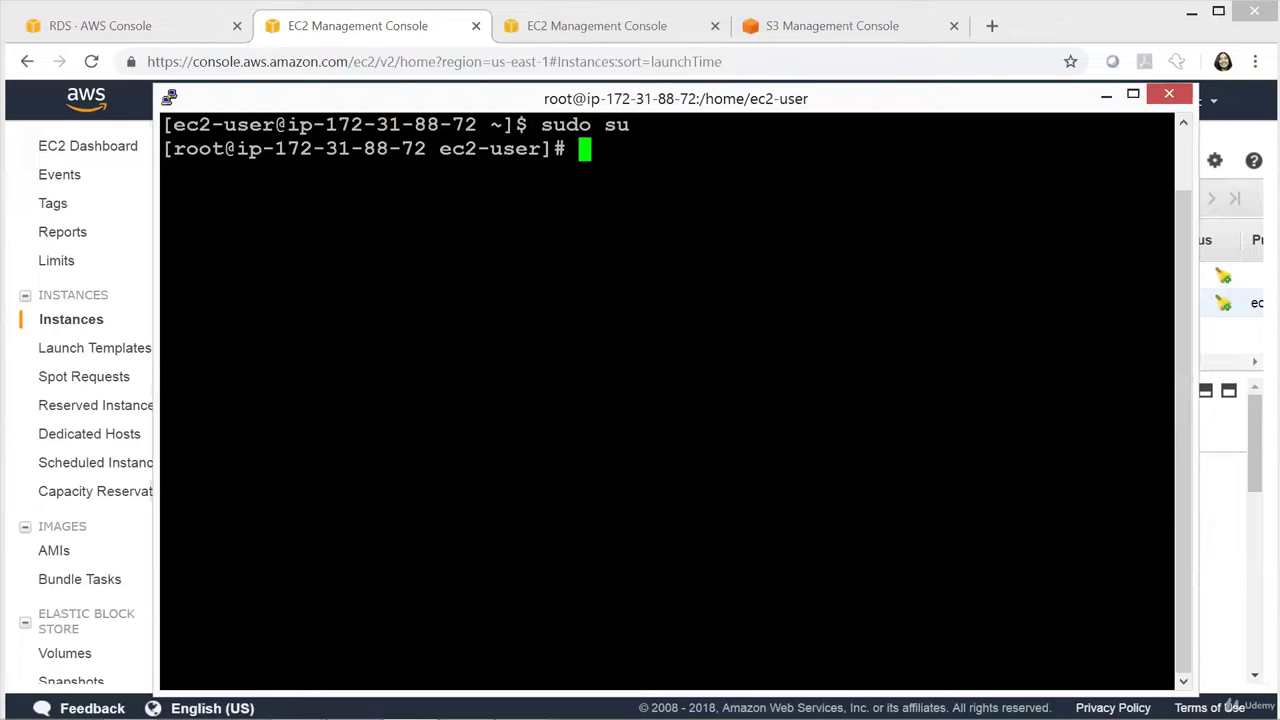
{"action": "key", "text": "alt+Tab"}
{"action": "key", "text": "alt+Tab"}
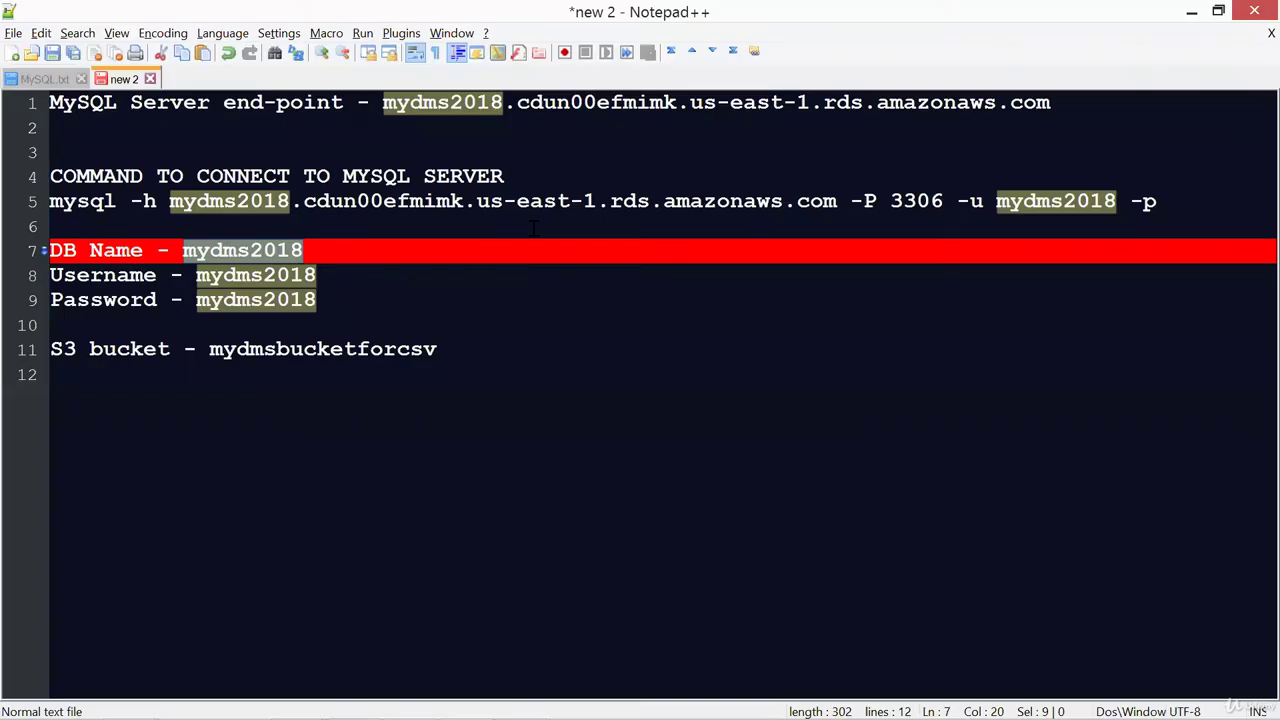
Select the full mysql -h … -p connection command on line 5 of the notes.
{"action": "key", "text": "Up"}
{"action": "left_click_drag", "start_coordinate": [1165, 201], "coordinate": [10, 203]}
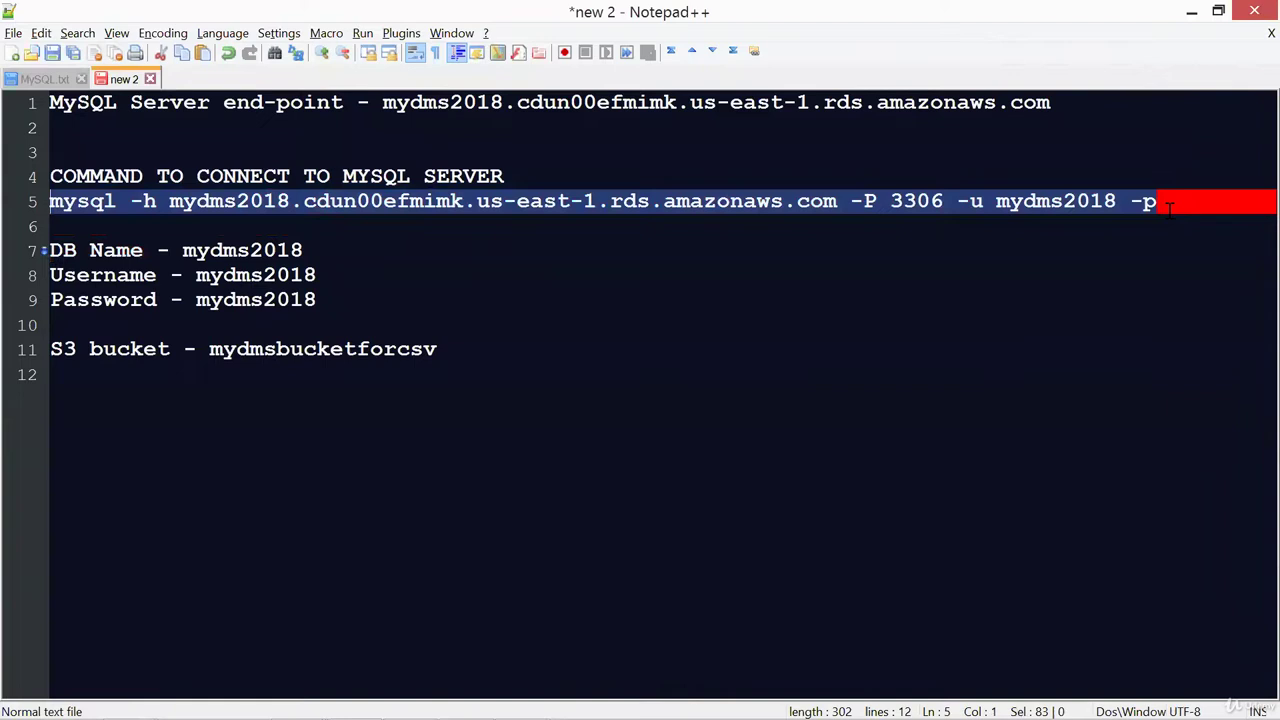
Paste and run the mysql command in PuTTY, entering the password to log into RDS.
{"action": "key", "text": "alt+Tab"}
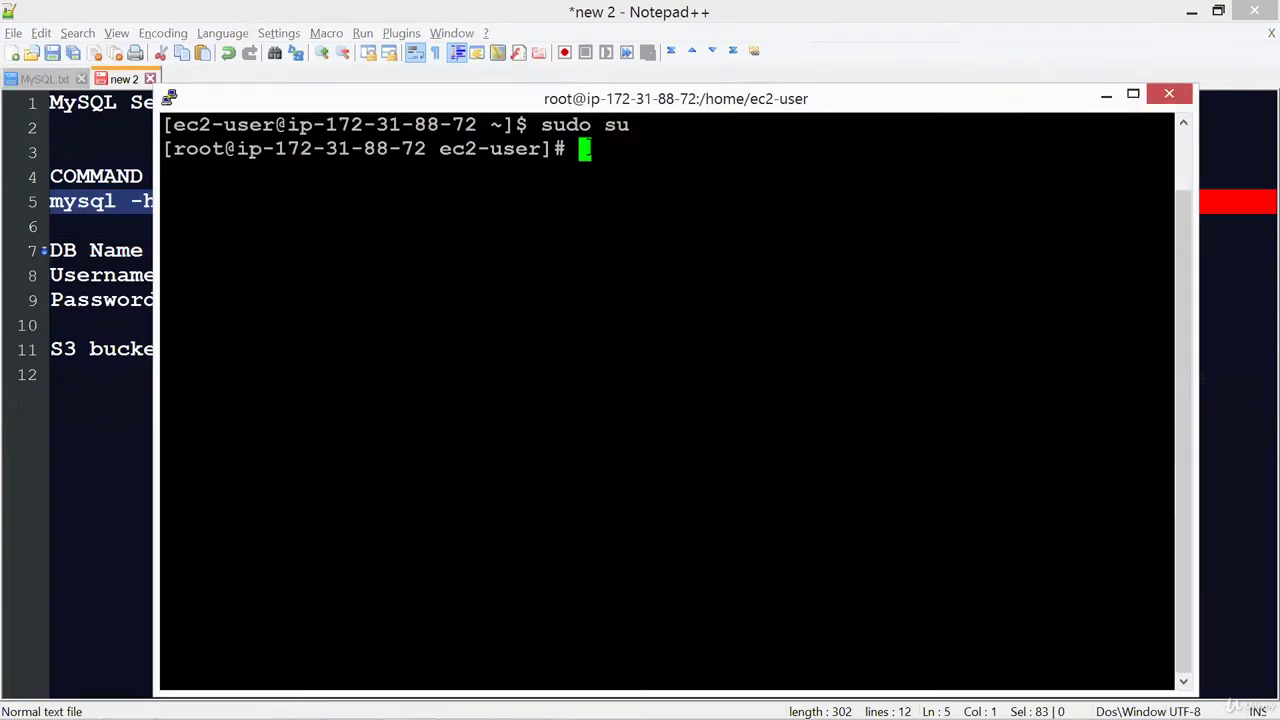
{"action": "key", "text": "shift+Insert"}
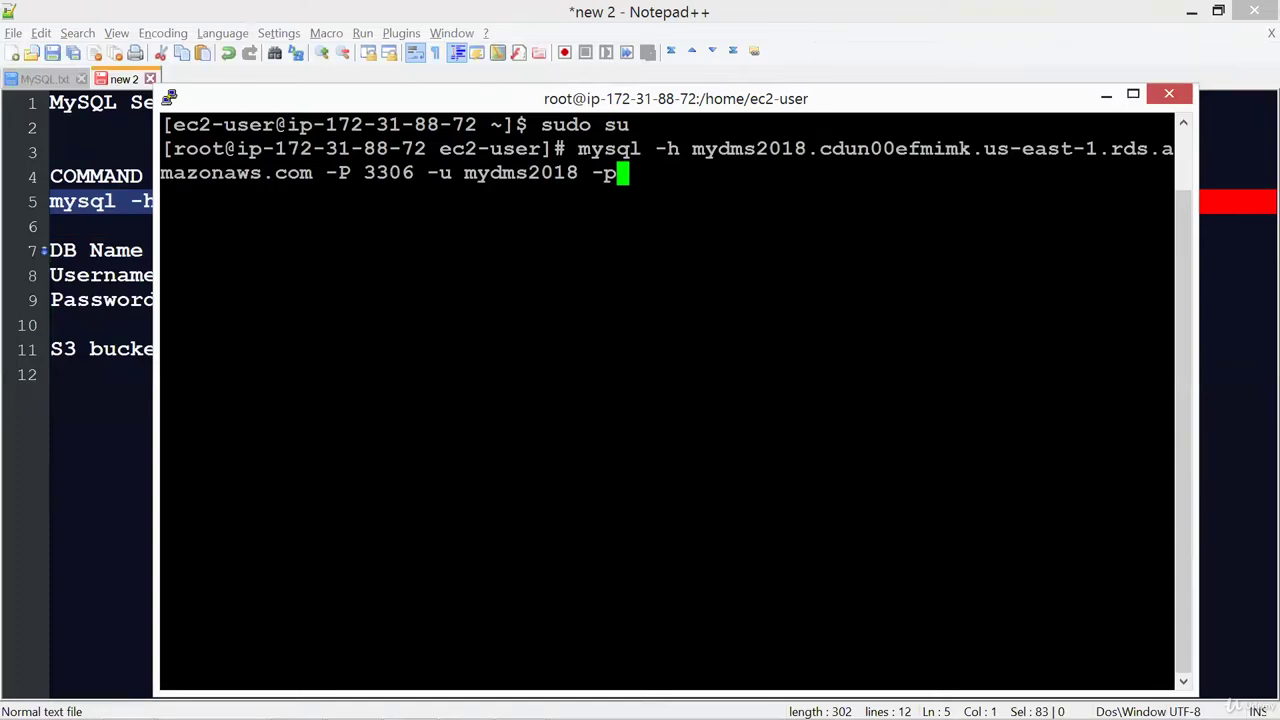
{"action": "key", "text": "Return"}
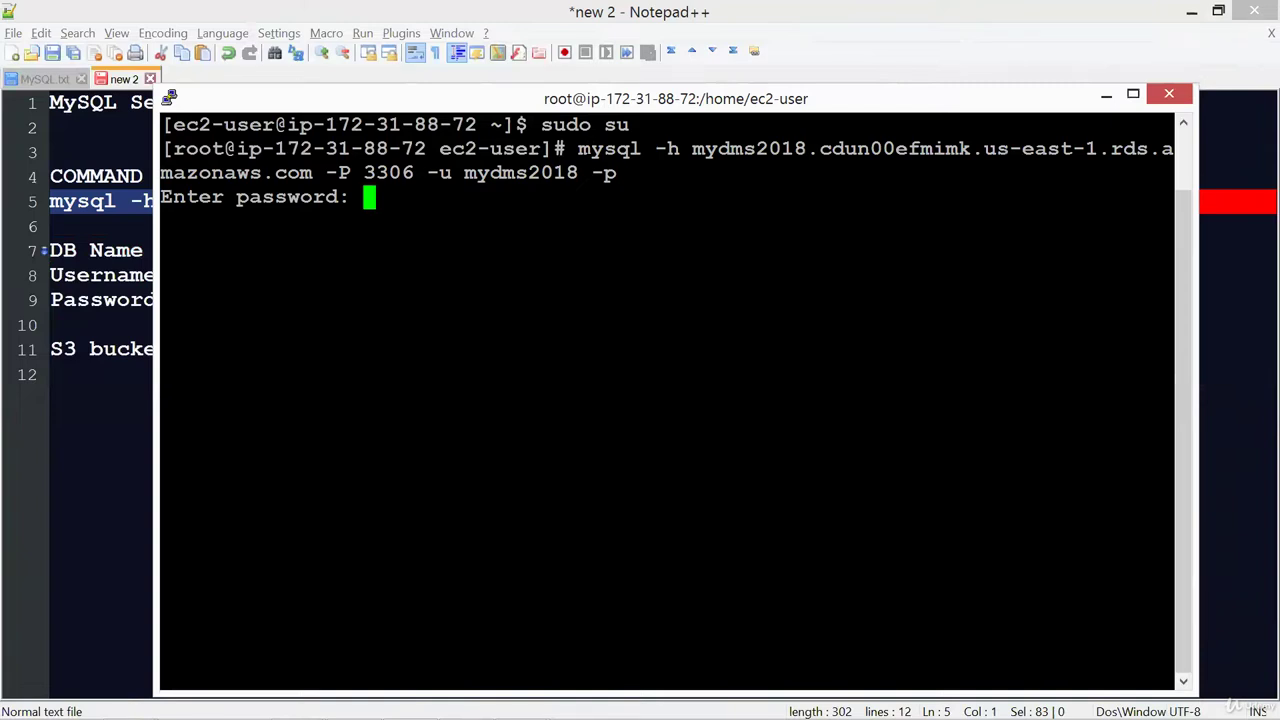
{"action": "key", "text": "Return"}
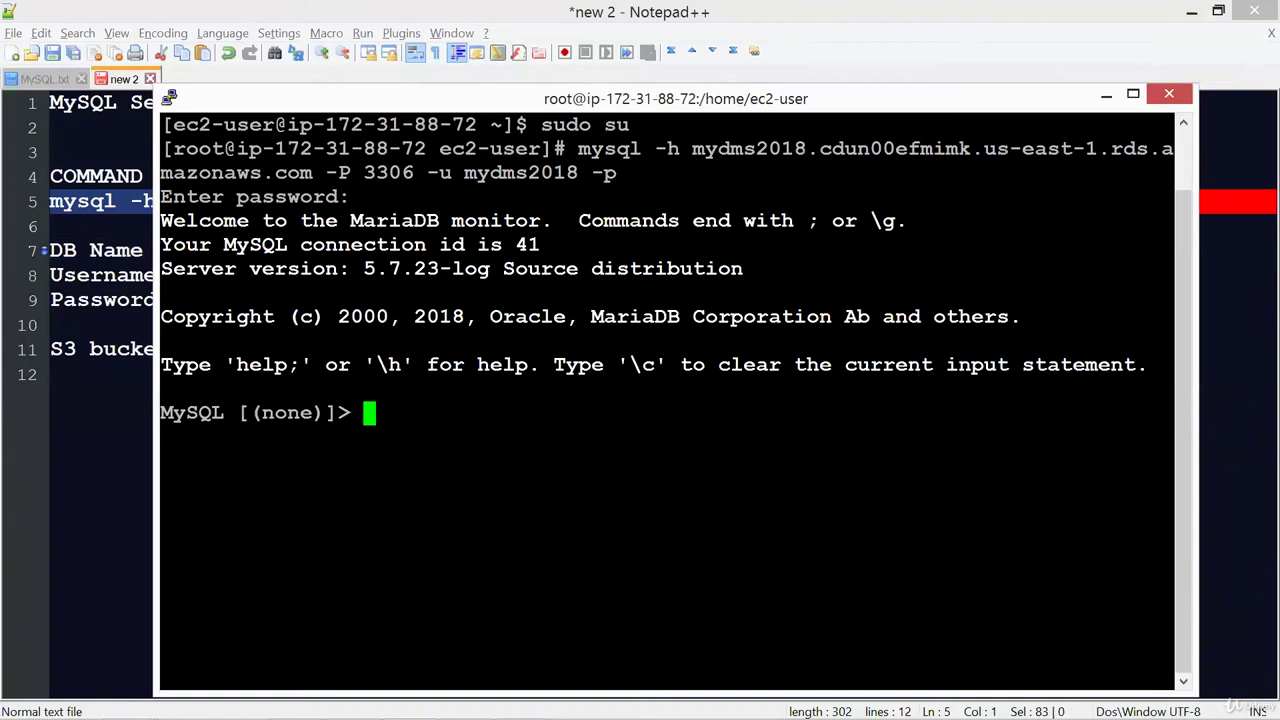
Run show databases; to list the seven databases, then type use LIBRARY;.
{"action": "type", "text": "show database"}
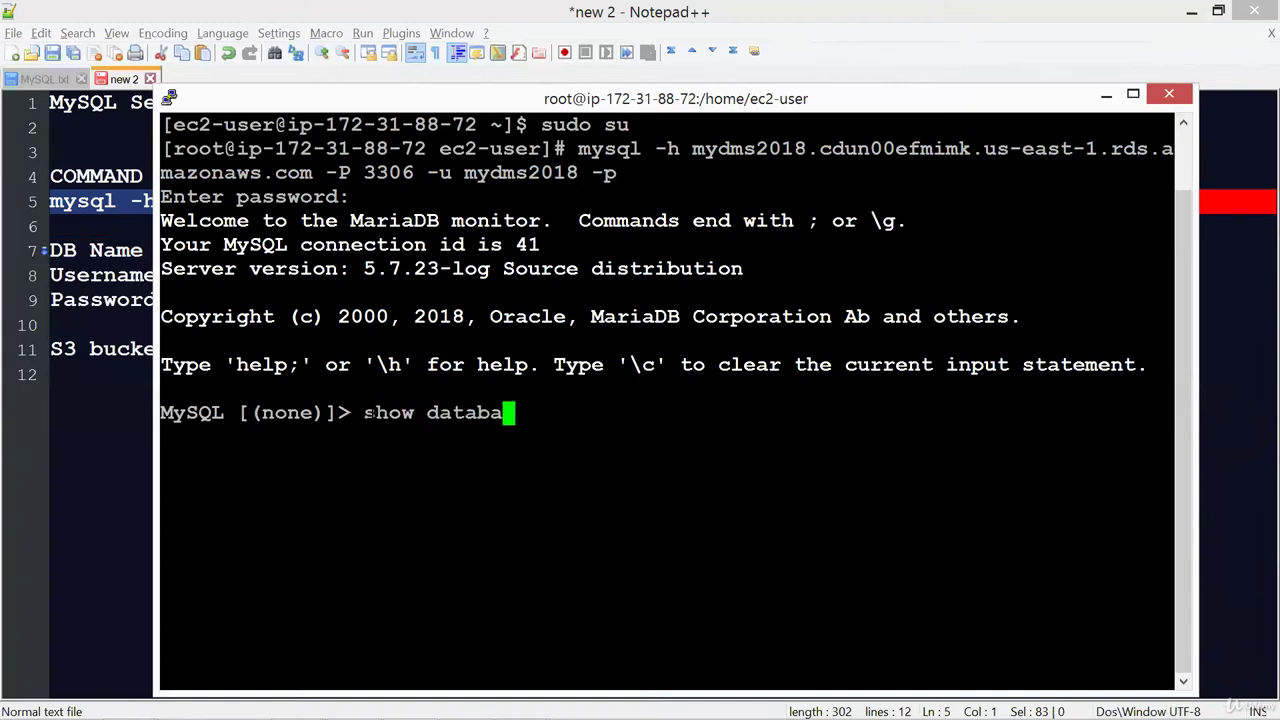
{"action": "key", "text": "BackSpace"}
{"action": "type", "text": "ses"}
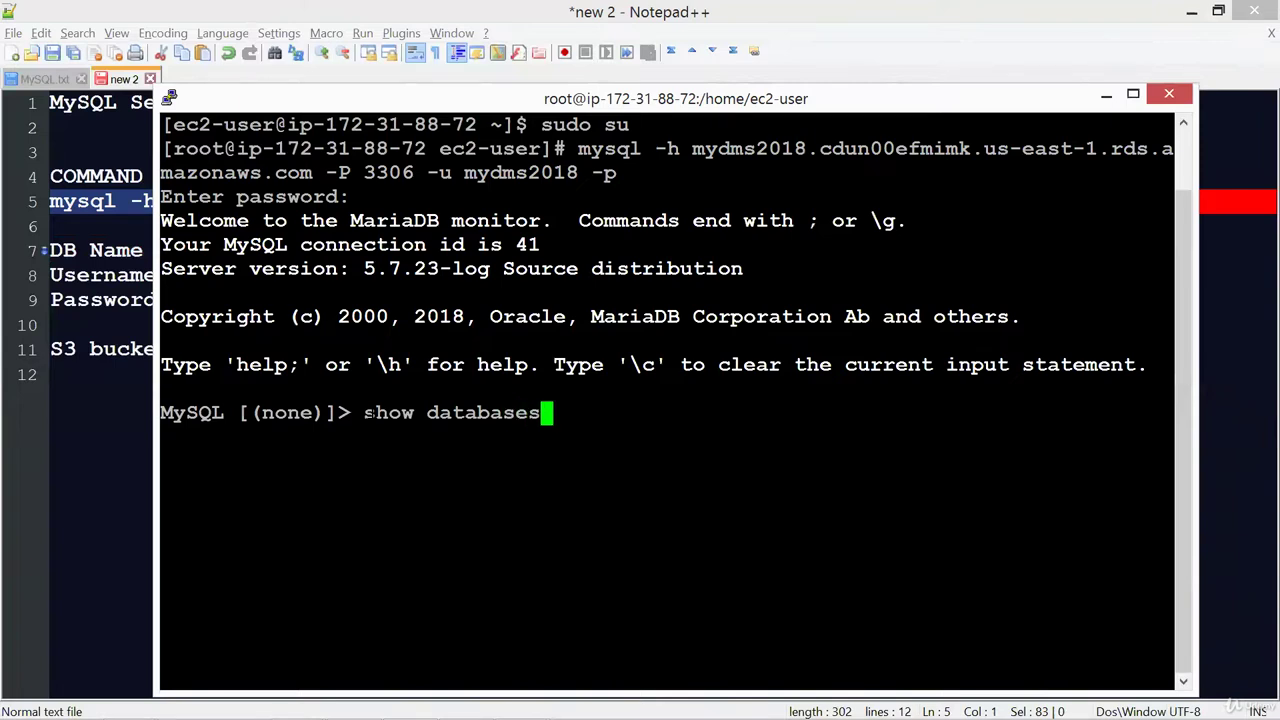
{"action": "type", "text": ";"}
{"action": "key", "text": "Return"}
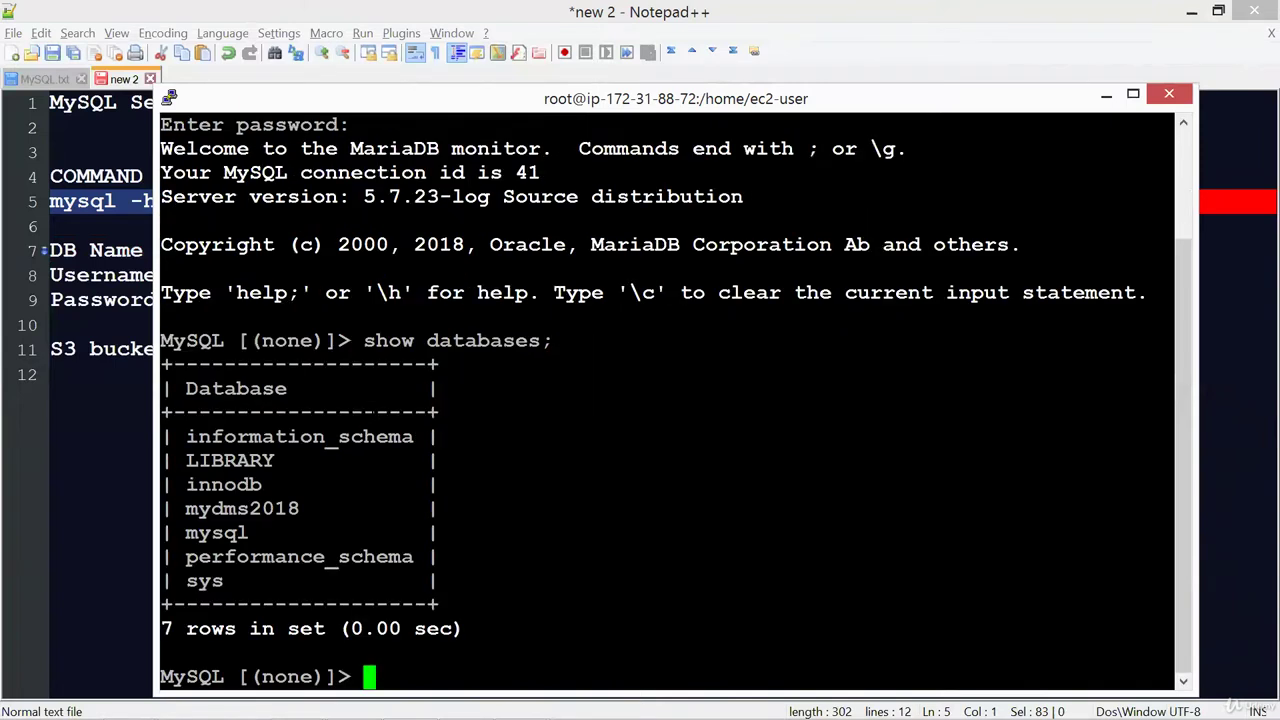
{"action": "double_click", "coordinate": [238, 461]}
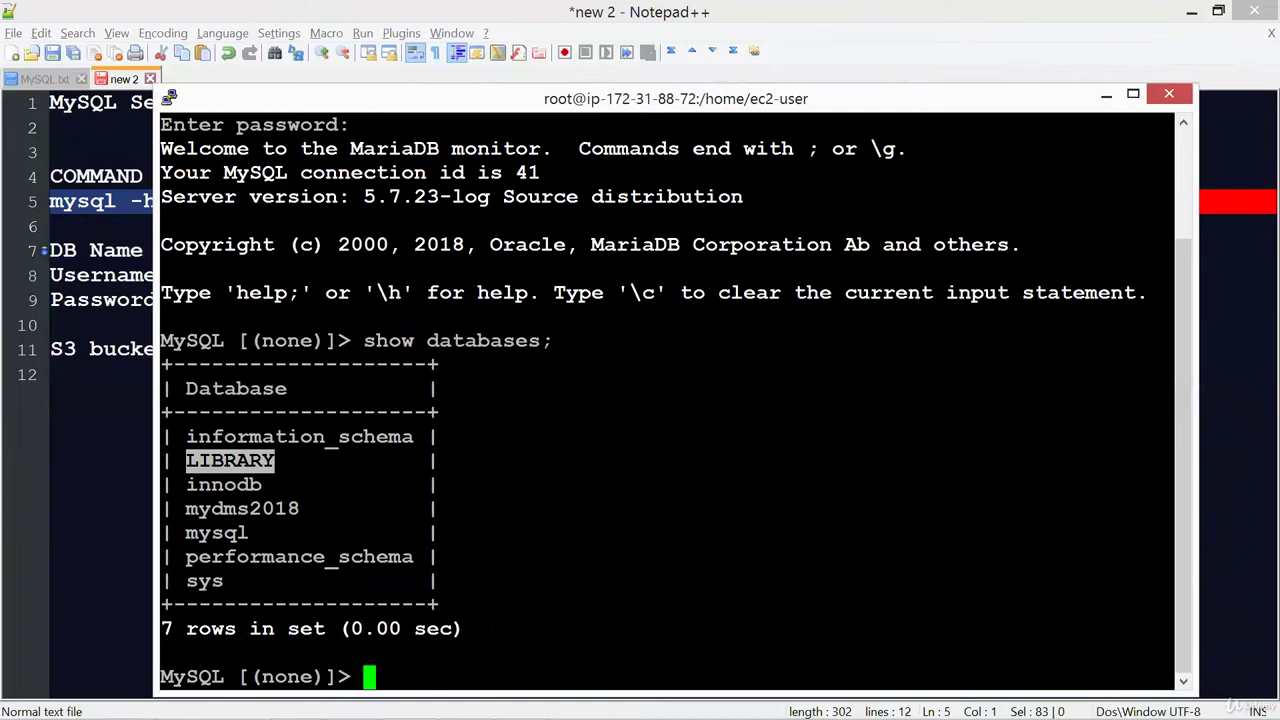
{"action": "type", "text": "use Li"}
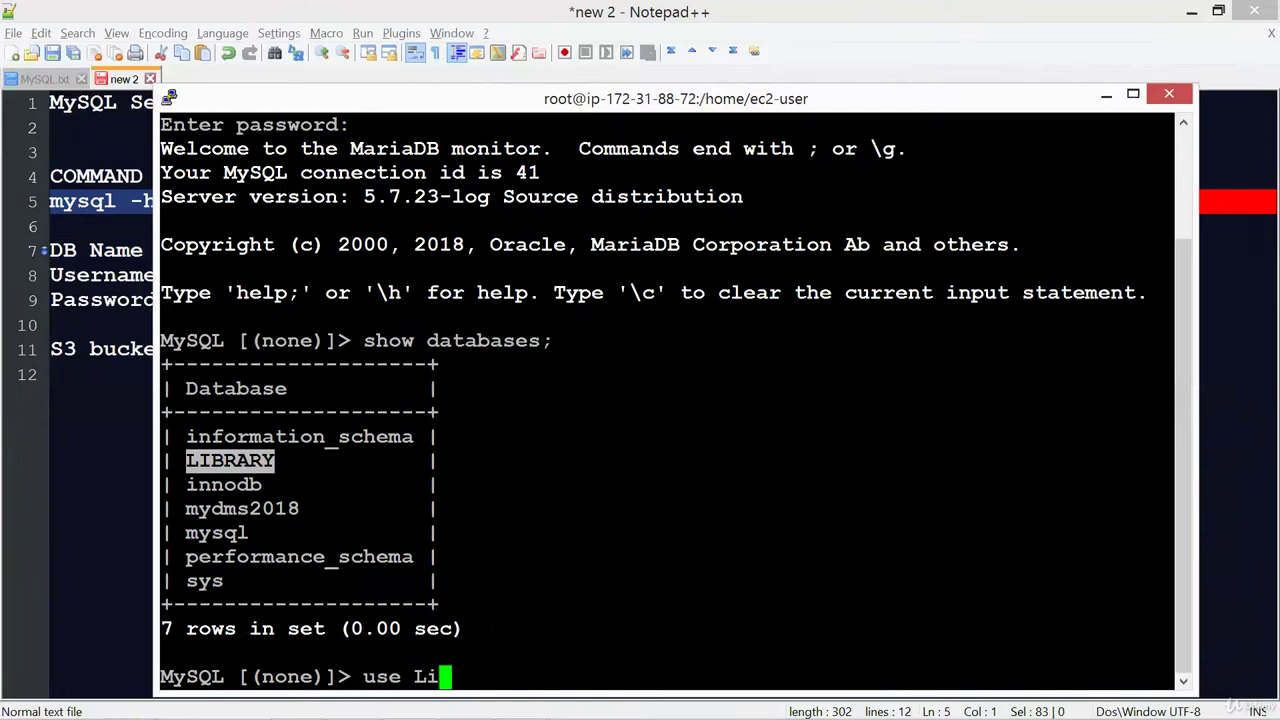
{"action": "key", "text": "BackSpace"}
{"action": "type", "text": "IBRAR"}
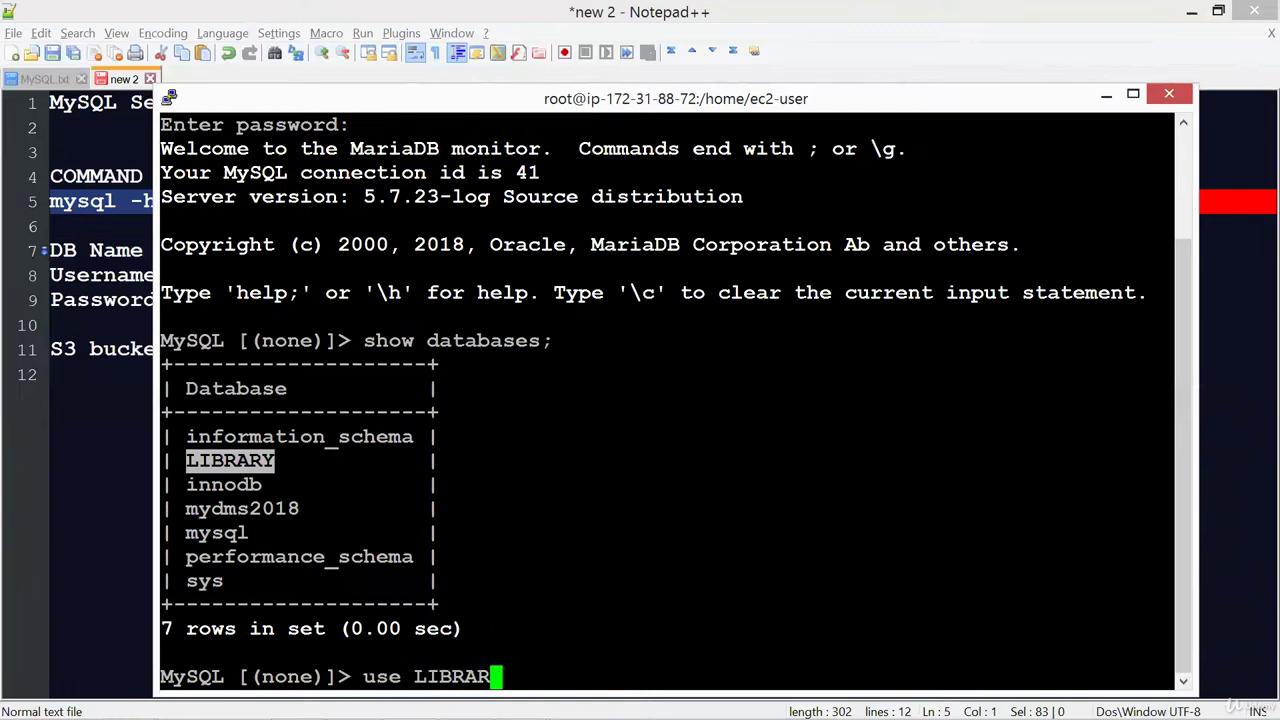
{"action": "type", "text": "Y;"}
Switch to the LIBRARY database and run SHOW TABLES; to list its tables.
{"action": "key", "text": "Return"}
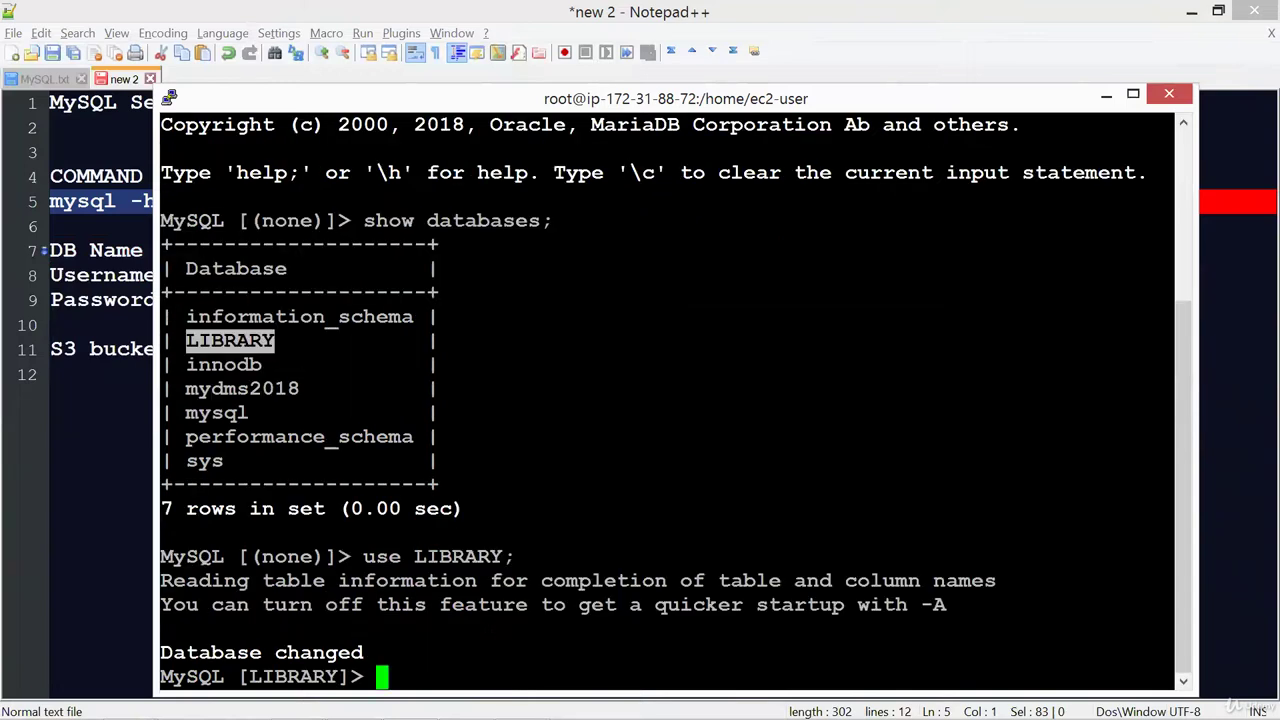
{"action": "type", "text": "SHOW TAB"}
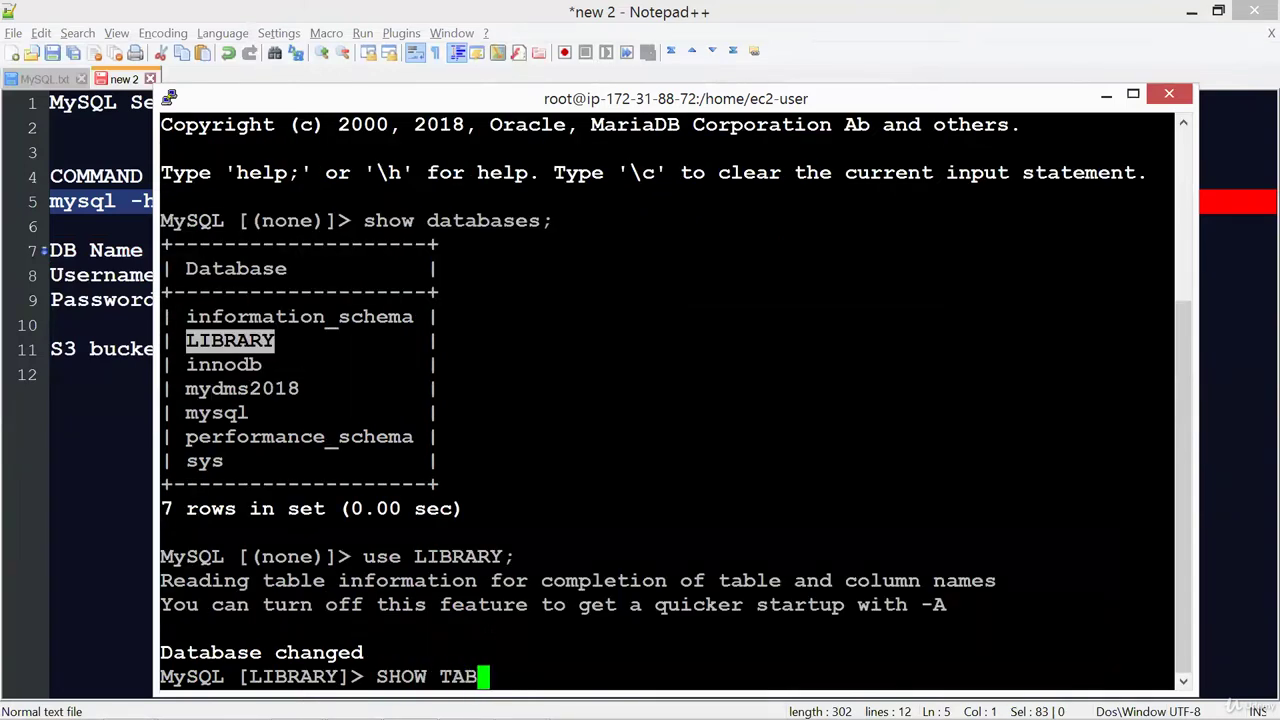
{"action": "type", "text": "LES;"}
{"action": "key", "text": "Return"}
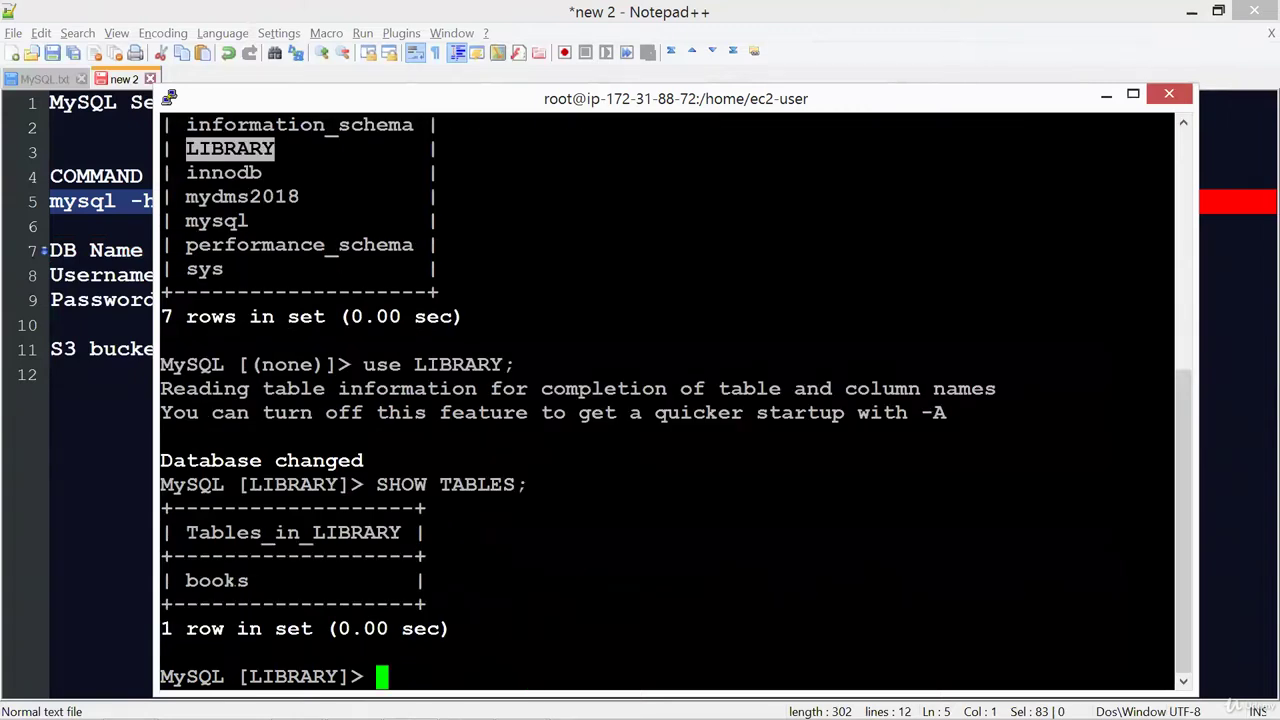
Run SELECT * FROM books; to display the five rows of the books table.
{"action": "type", "text": "SEL"}
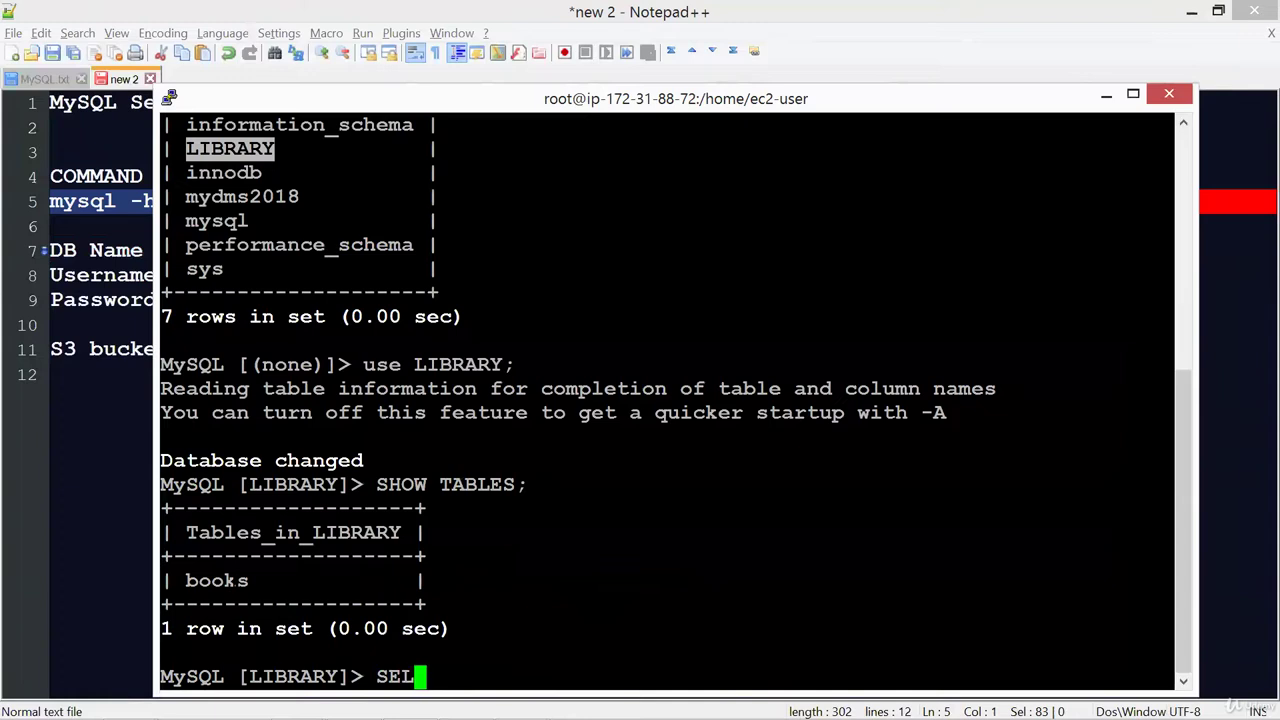
{"action": "type", "text": "ECT * FROM BOOKS"}
{"action": "key", "text": "BackSpace"}
{"action": "key", "text": "BackSpace"}
{"action": "key", "text": "BackSpace"}
{"action": "key", "text": "BackSpace"}
{"action": "key", "text": "BackSpace"}
{"action": "type", "text": "books;"}
{"action": "key", "text": "Return"}
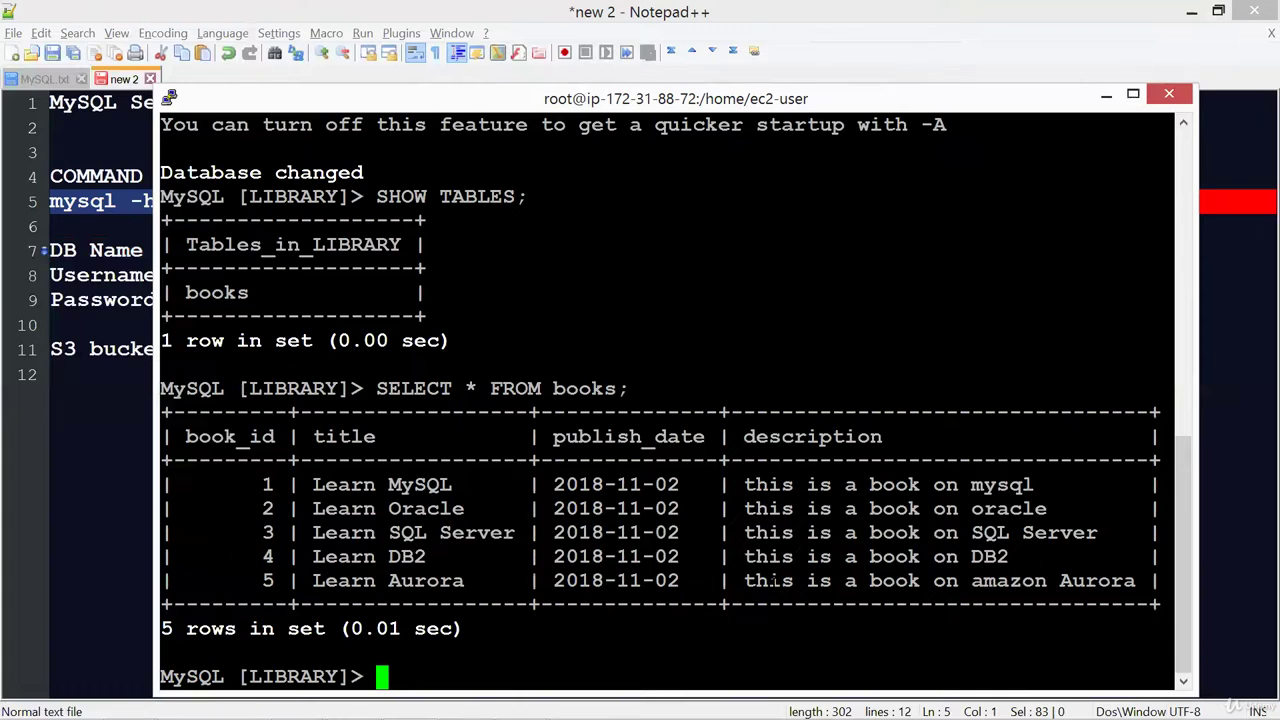
{"action": "key", "text": "alt+Tab"}
{"action": "key", "text": "Tab"}
{"action": "key", "text": "Tab"}
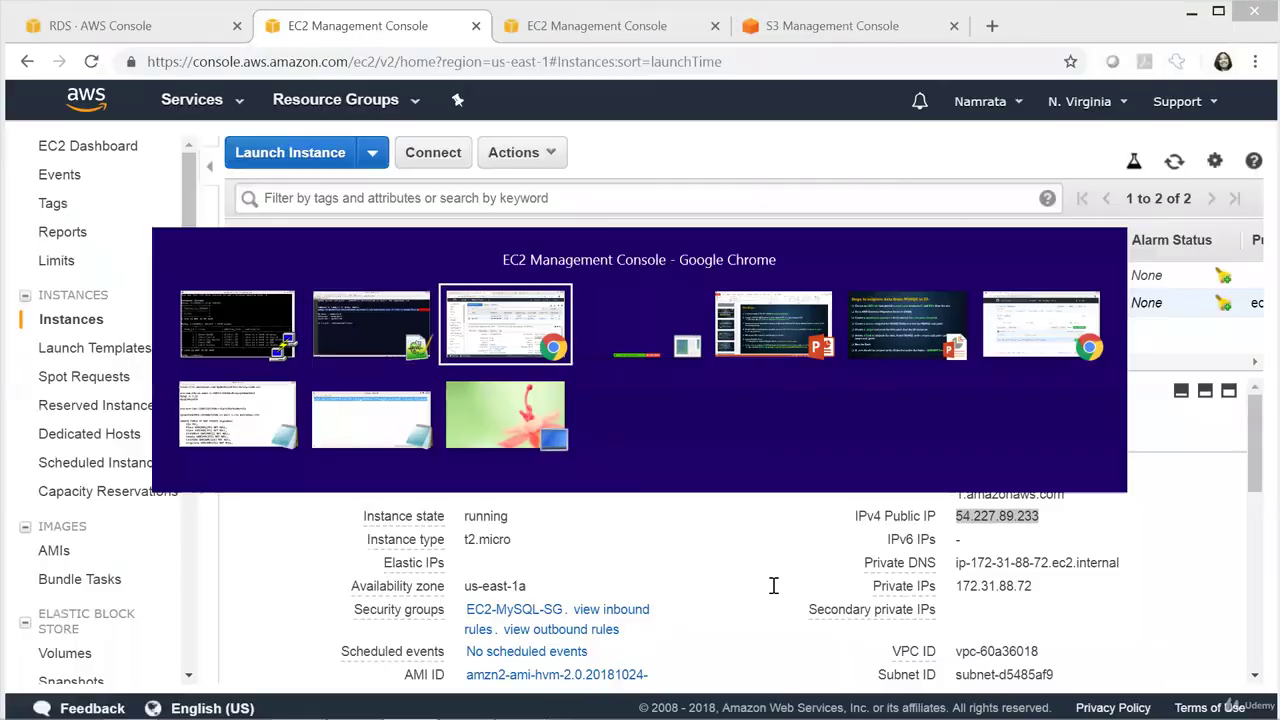
Minimize the PuTTY SSH terminal to get it out of the way.
{"action": "key", "text": "Escape"}
{"action": "key", "text": "alt+Tab"}
{"action": "key", "text": "Tab"}
{"action": "key", "text": "Tab"}
{"action": "key", "text": "Tab"}
{"action": "key", "text": "Tab"}
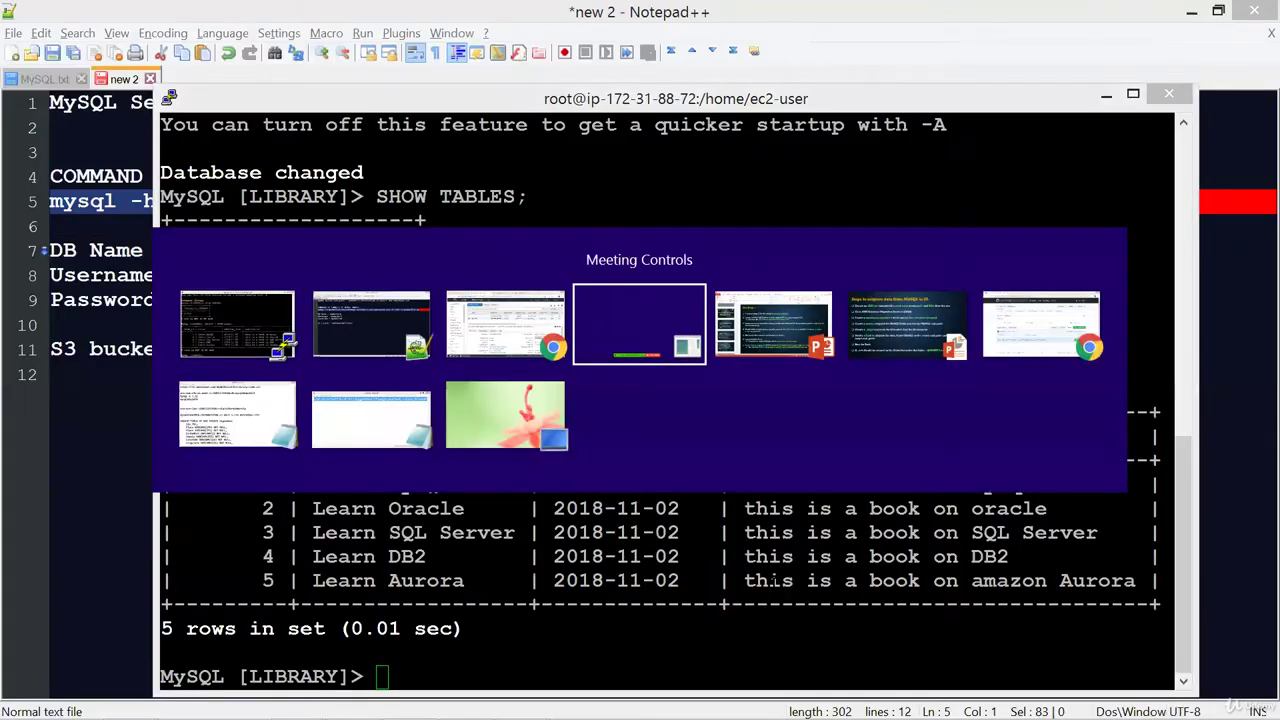
{"action": "key", "text": "Escape"}
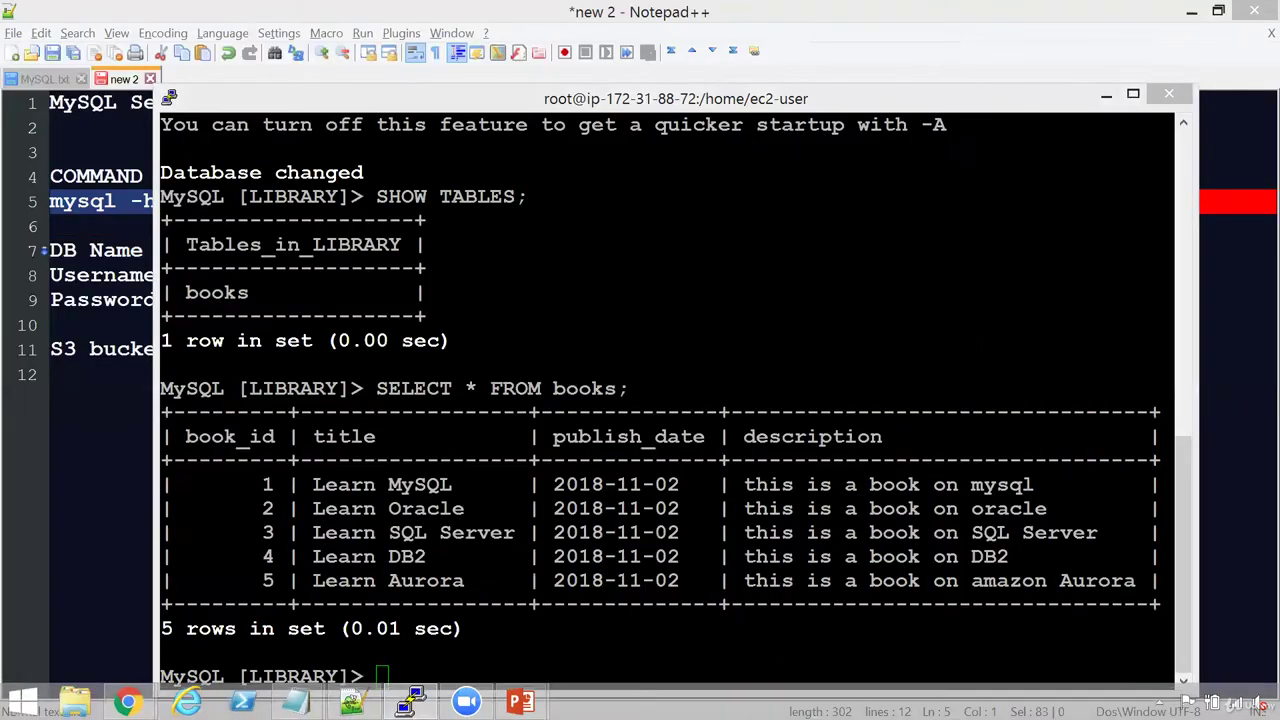
{"action": "left_click", "coordinate": [1106, 100]}
Hide the Notepad++ notes and bring up the slide of eight MySQL-to-S3 migration steps.
{"action": "key", "text": "alt+Tab"}
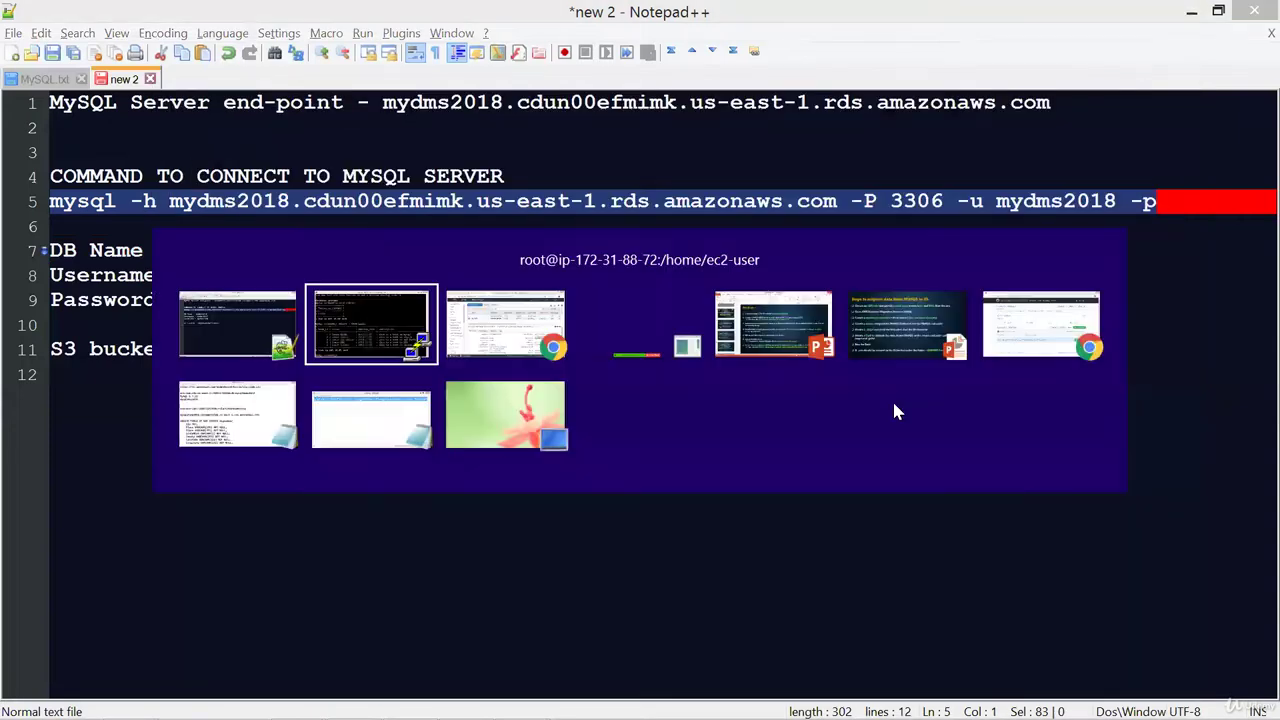
{"action": "key", "text": "Tab"}
{"action": "key", "text": "Tab"}
{"action": "key", "text": "Tab"}
{"action": "key", "text": "Tab"}
{"action": "key", "text": "Escape"}
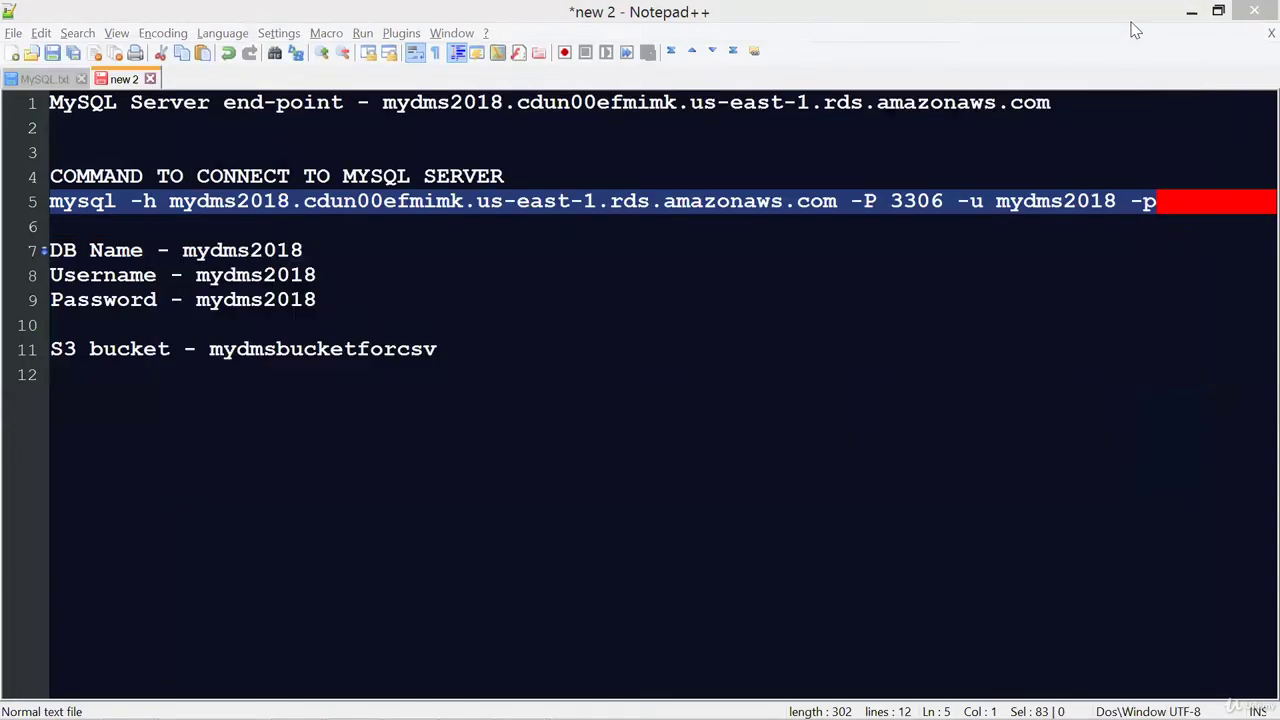
{"action": "left_click", "coordinate": [1190, 18]}
{"action": "left_click", "coordinate": [1193, 12]}
{"action": "key", "text": "Escape"}
{"action": "key", "text": "alt+Tab"}
{"action": "key", "text": "Tab"}
{"action": "key", "text": "Tab"}
{"action": "key", "text": "Tab"}
{"action": "key", "text": "Tab"}
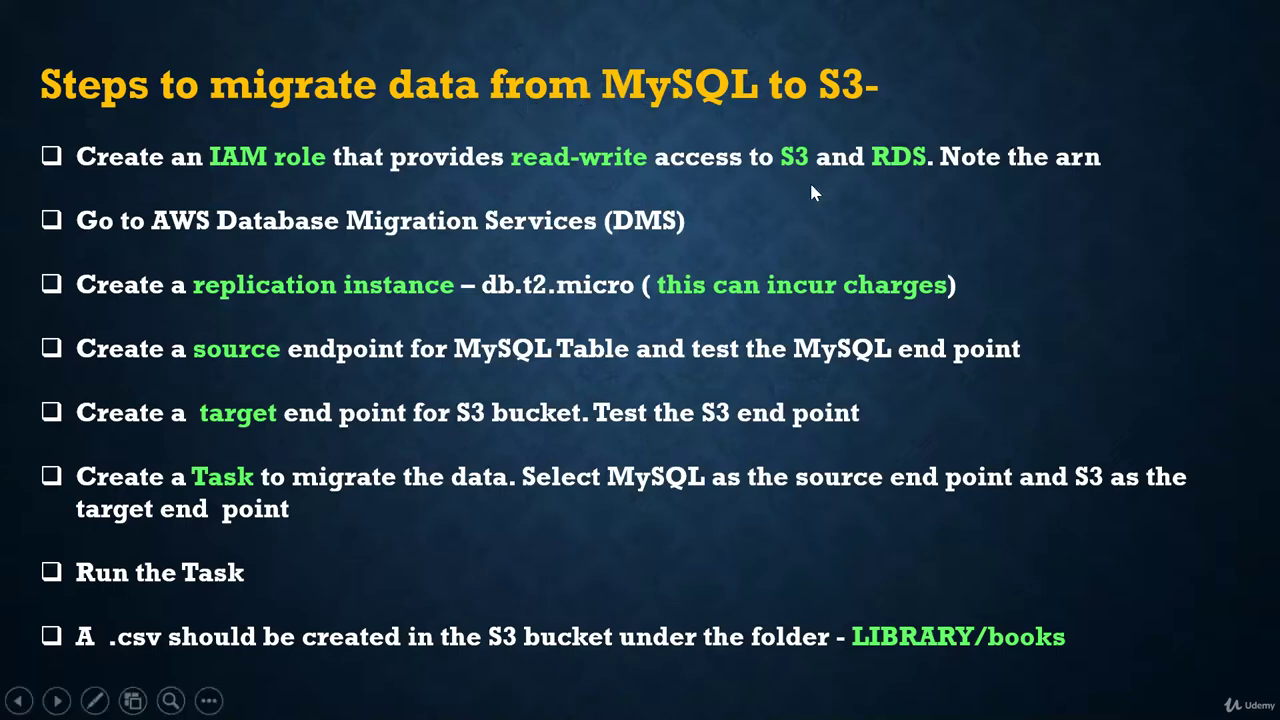
Switch from the slideshow to the Chrome EC2 console showing the EC2-DMS instance.
{"action": "key", "text": "alt+Tab"}
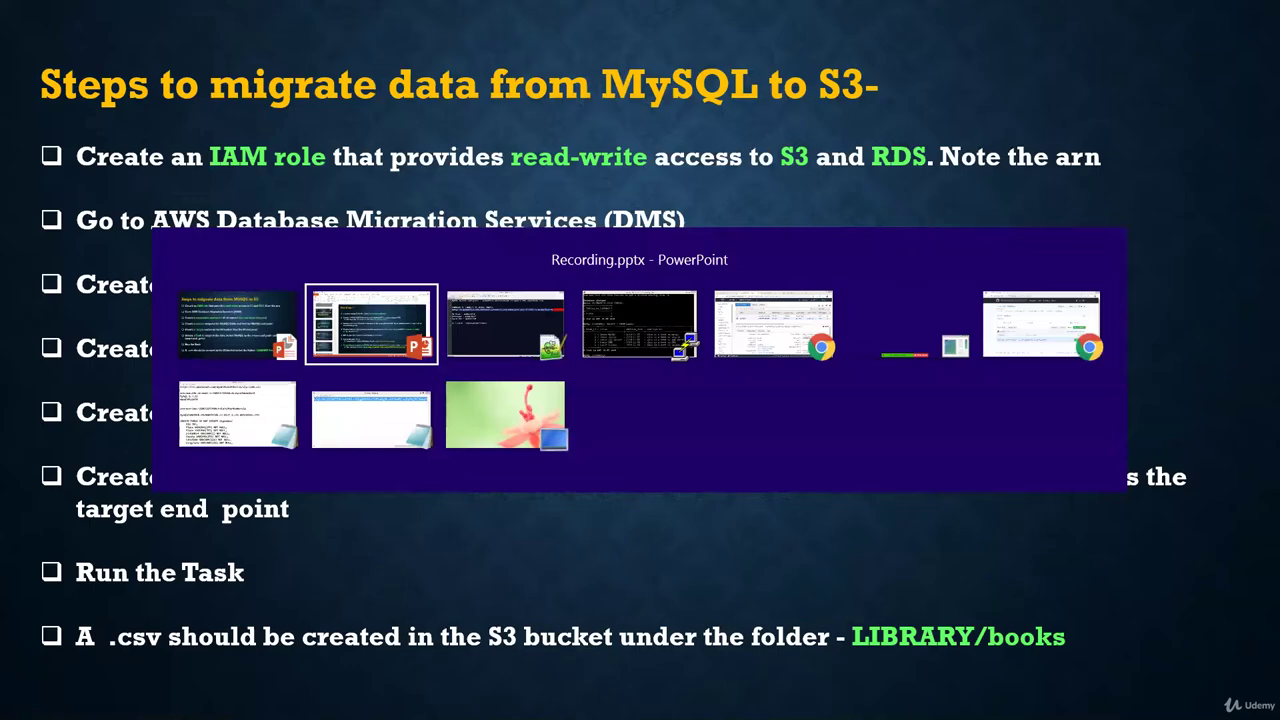
{"action": "key", "text": "alt+Tab"}
{"action": "key", "text": "alt+Tab"}
{"action": "key", "text": "alt+Tab"}
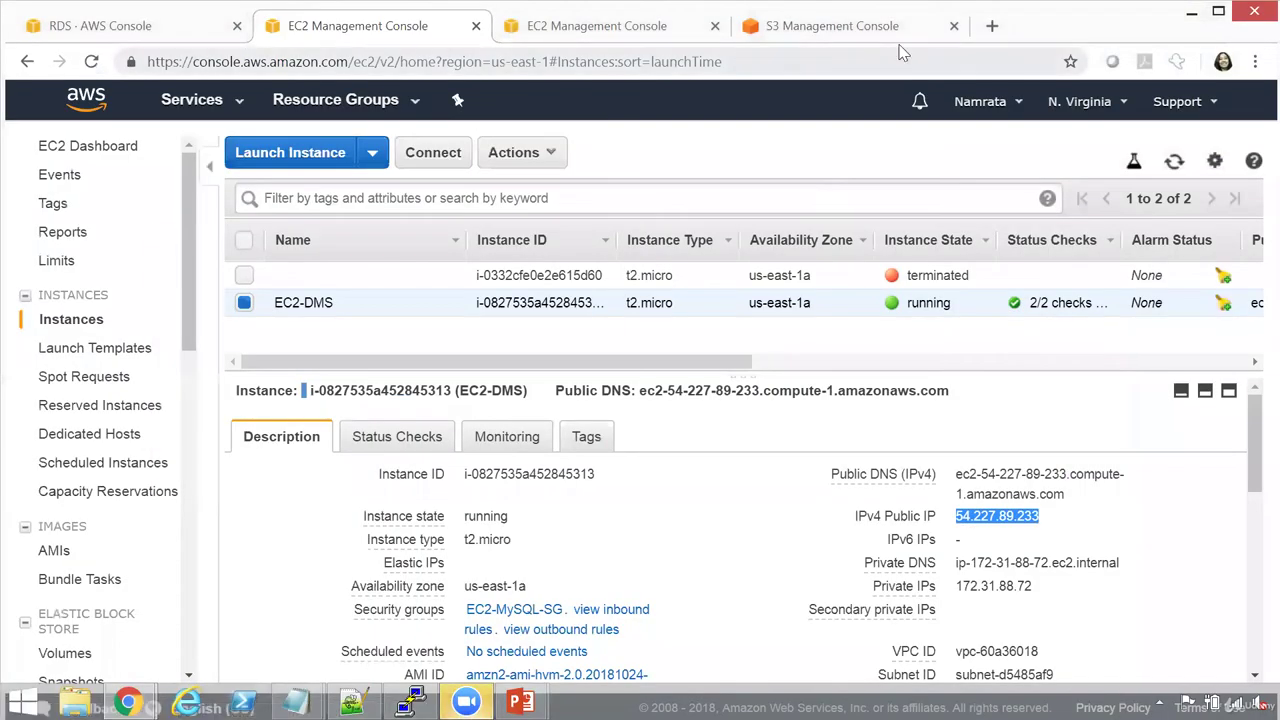
Close the S3 tab and an extra EC2 tab, then open the 12-role IAM Roles list.
{"action": "left_click", "coordinate": [954, 27]}
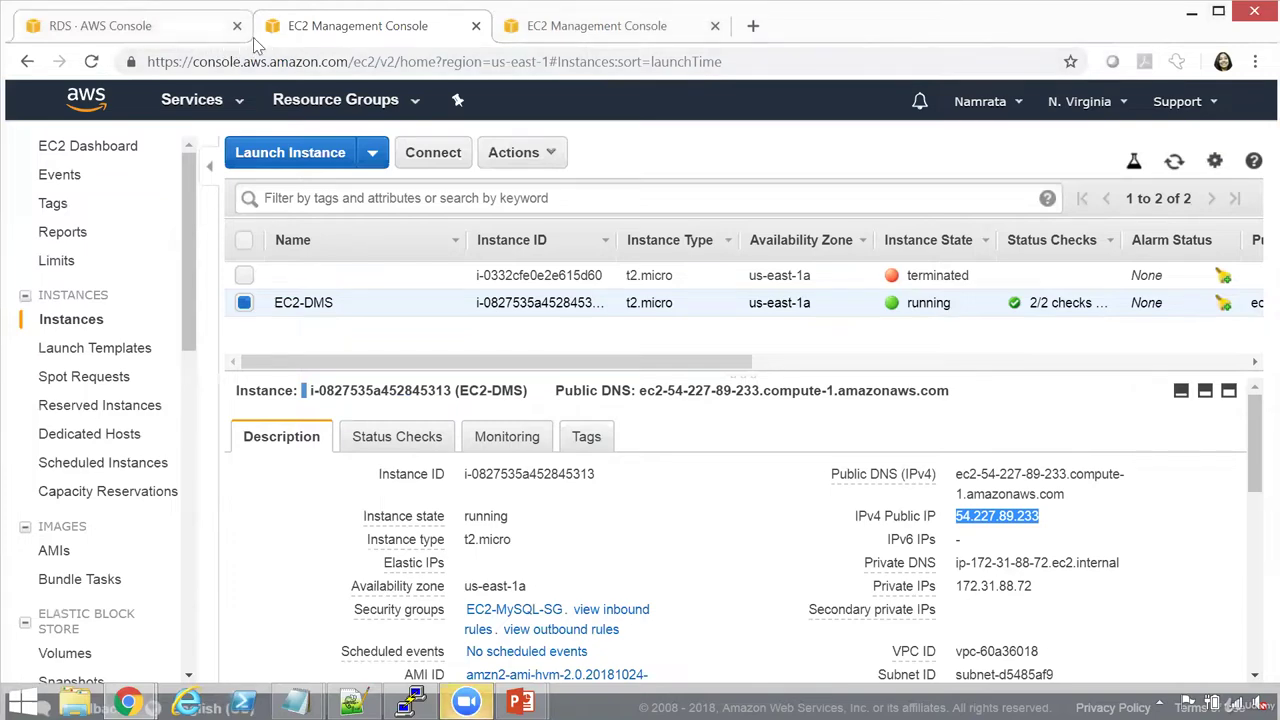
{"action": "key", "text": "ctrl+w"}
{"action": "left_click", "coordinate": [240, 104]}
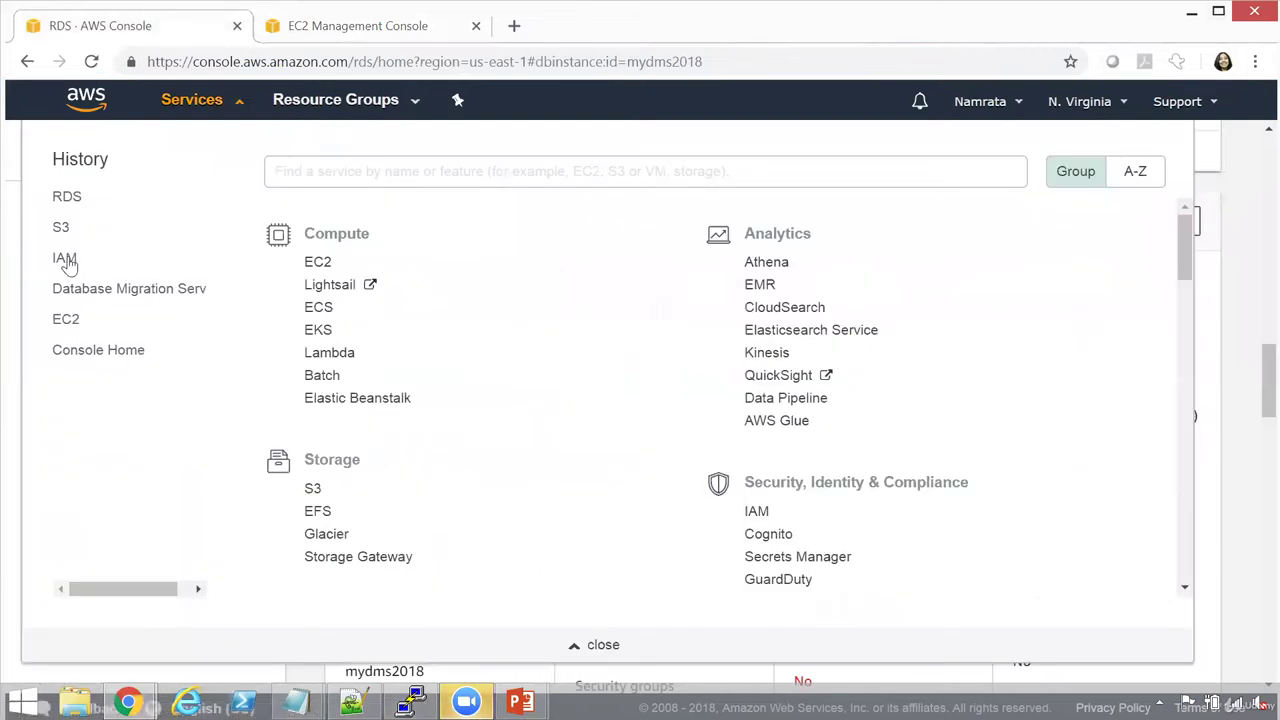
{"action": "left_click", "coordinate": [64, 258]}
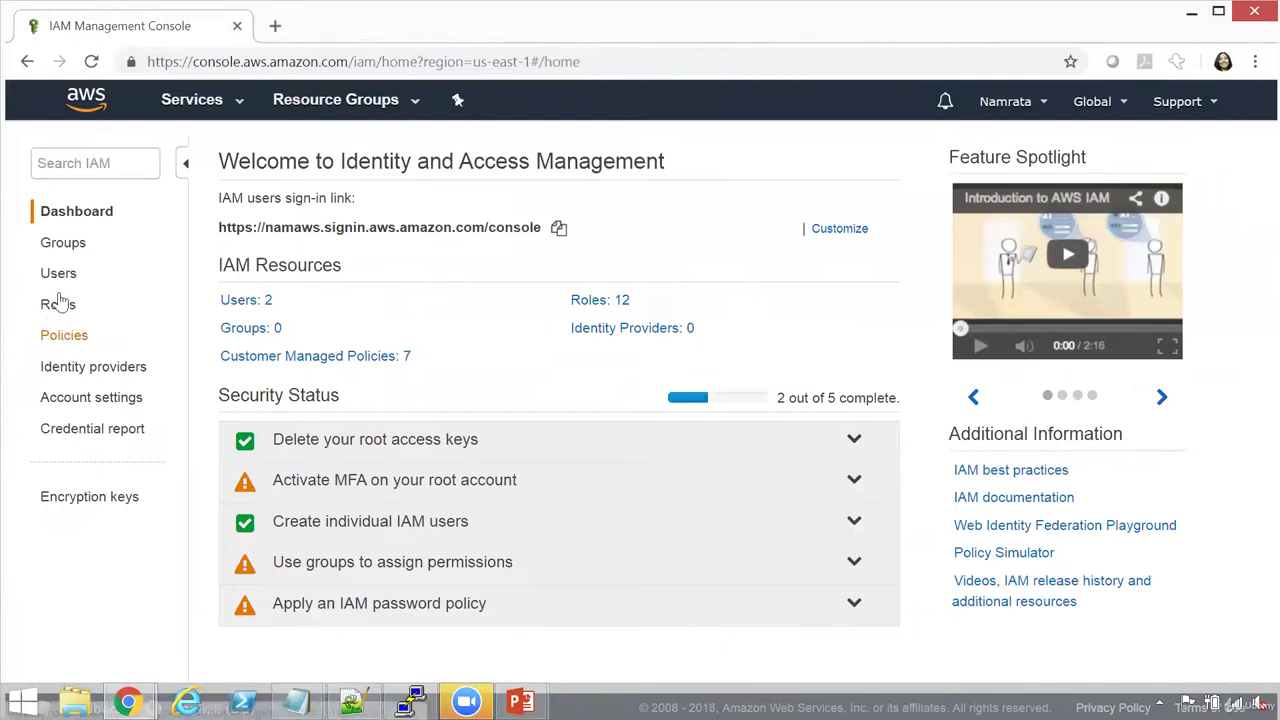
{"action": "left_click", "coordinate": [57, 304]}
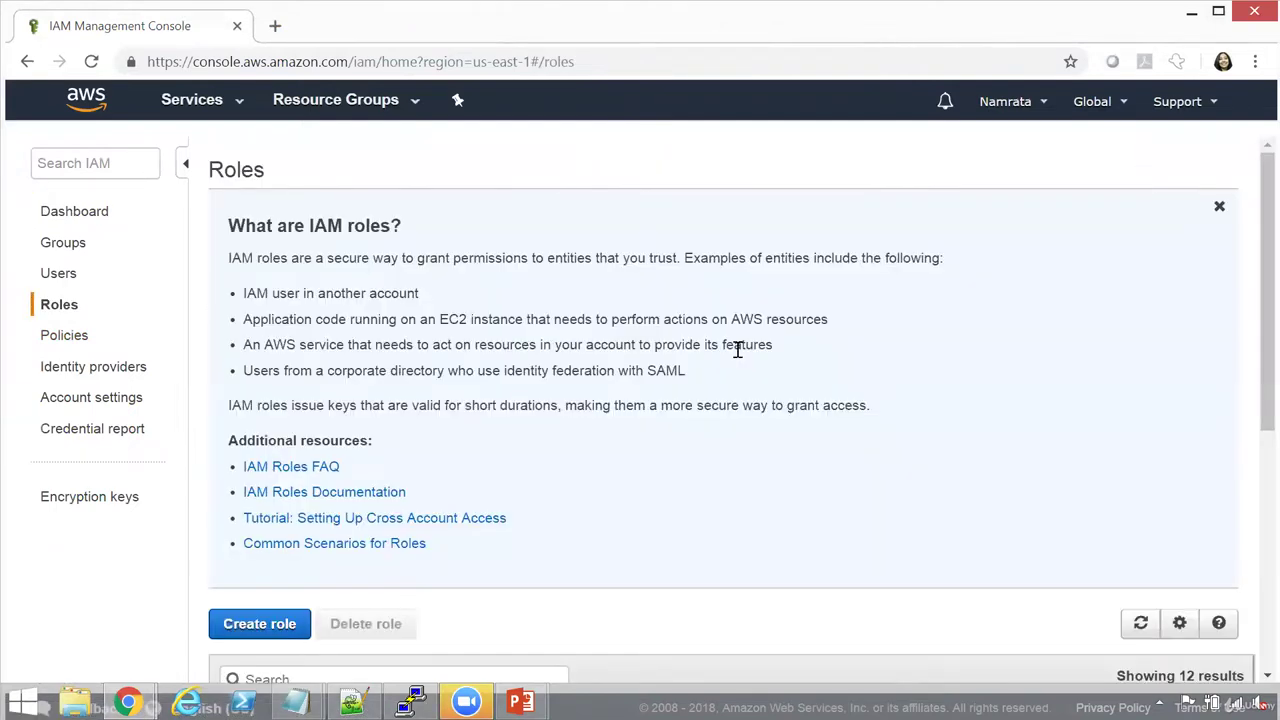
{"action": "scroll", "coordinate": [1250, 500], "scroll_direction": "down", "scroll_amount": 1}
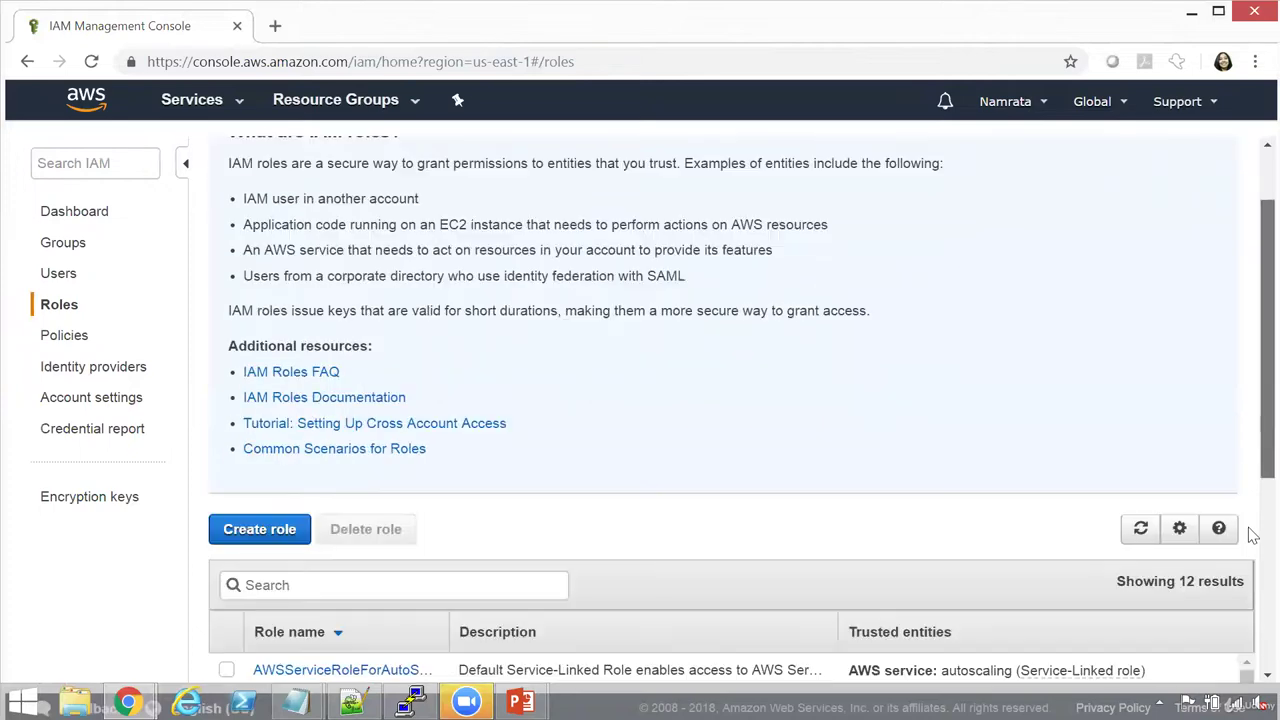
{"action": "scroll", "coordinate": [1250, 535], "scroll_direction": "down", "scroll_amount": 3}
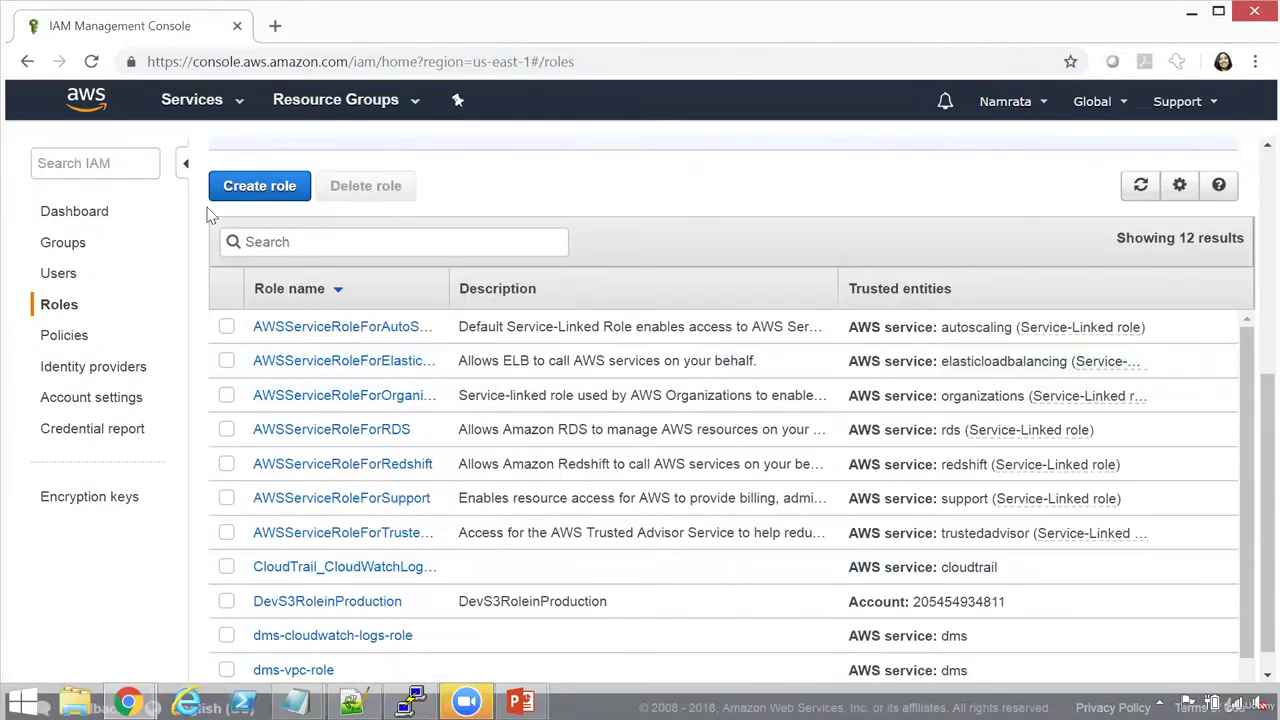
Create a new role for the DMS service with AmazonS3FullAccess, advancing to review.
{"action": "left_click", "coordinate": [259, 188]}
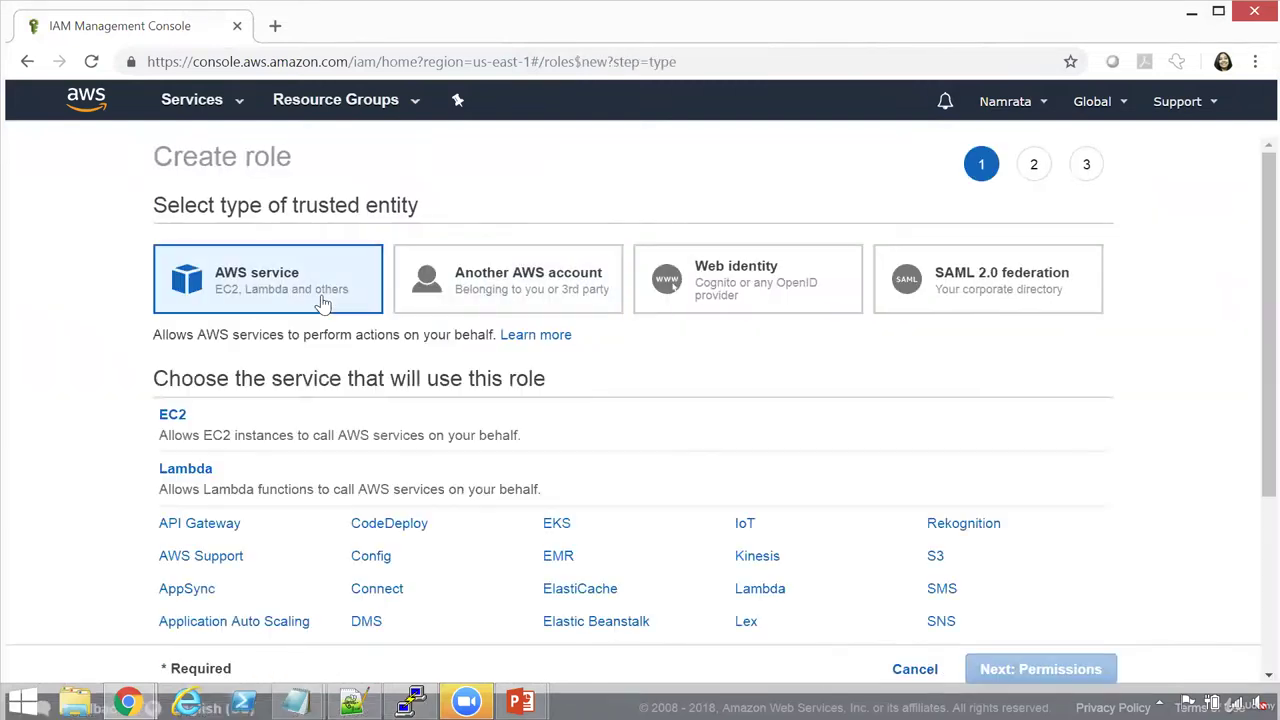
{"action": "left_click", "coordinate": [371, 632]}
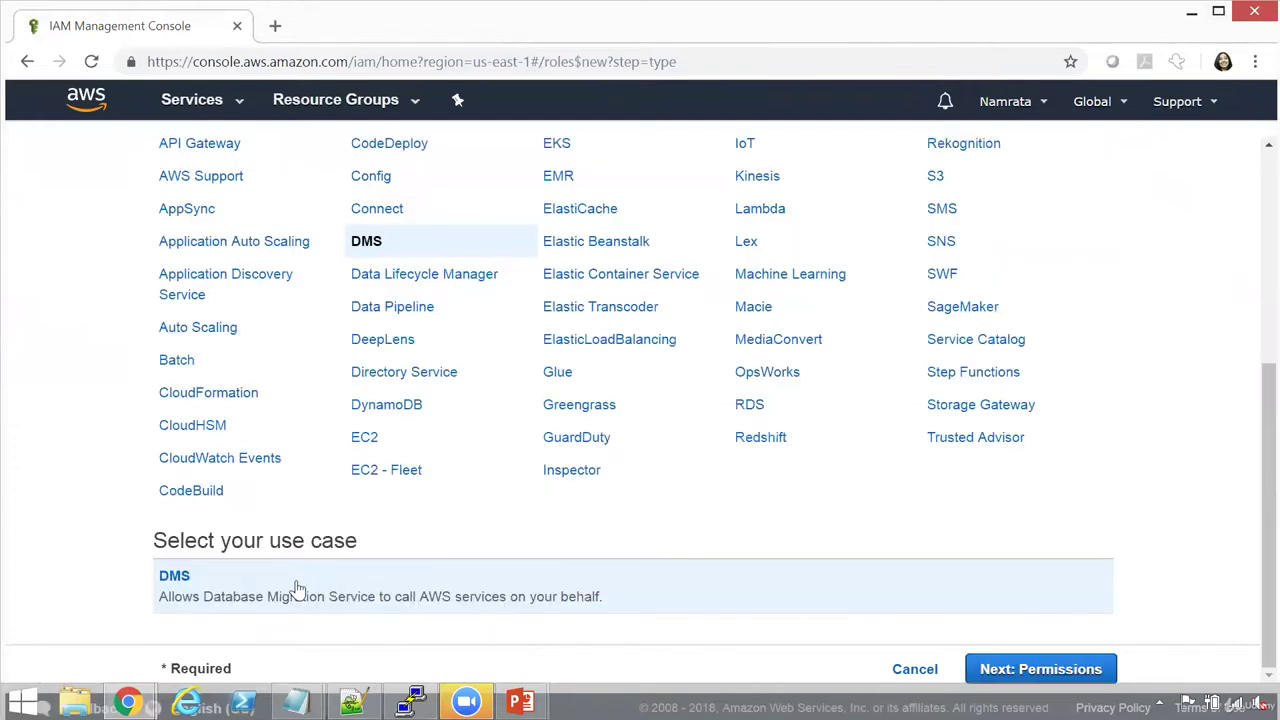
{"action": "left_click", "coordinate": [1025, 675]}
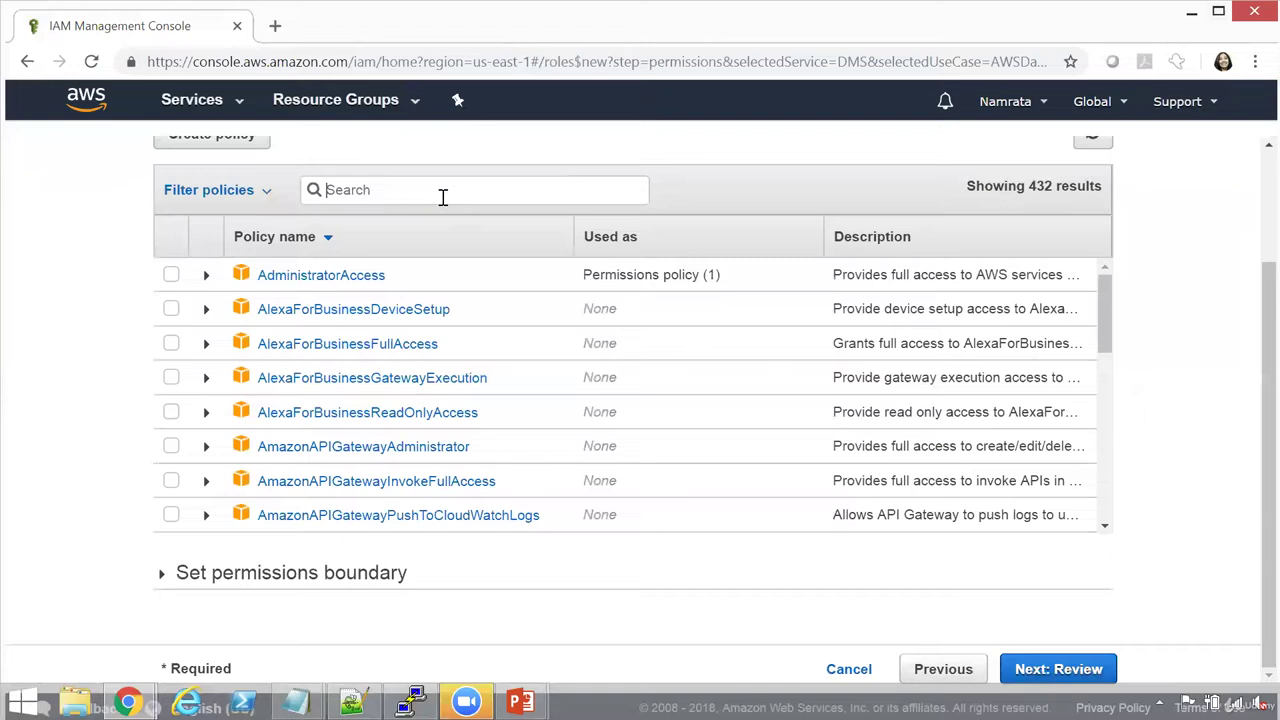
{"action": "type", "text": "S3"}
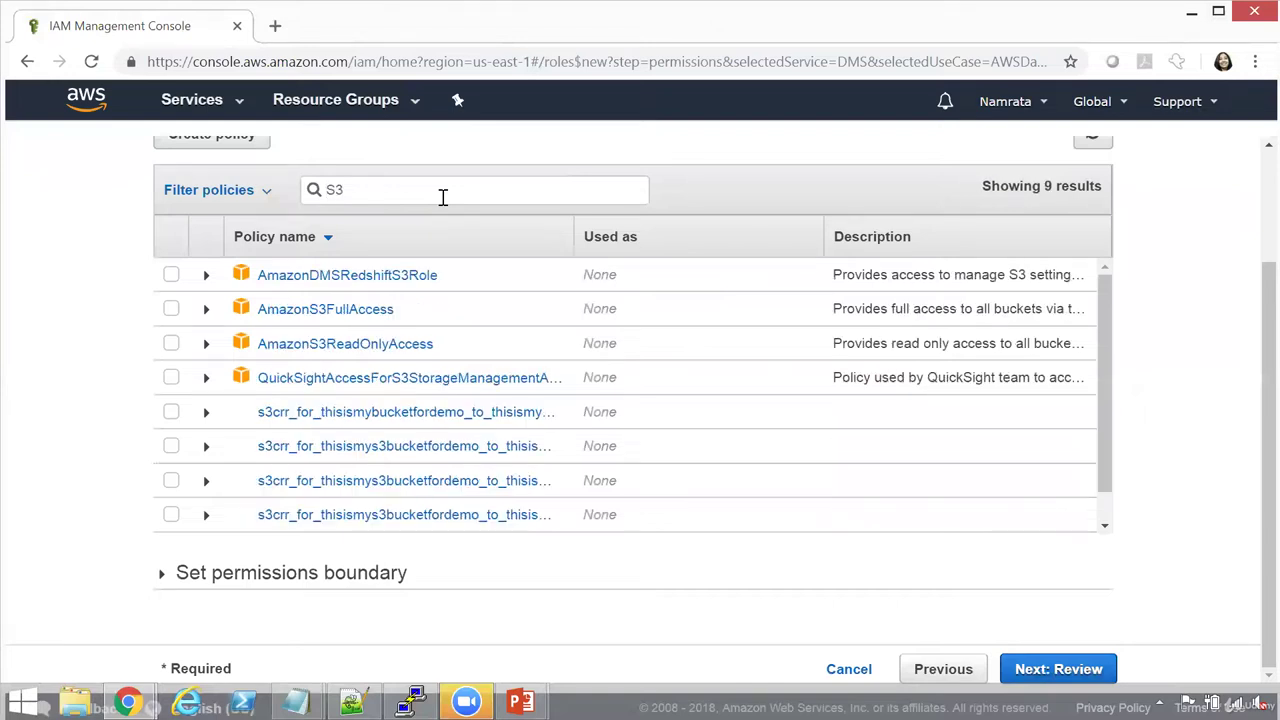
{"action": "left_click", "coordinate": [171, 310]}
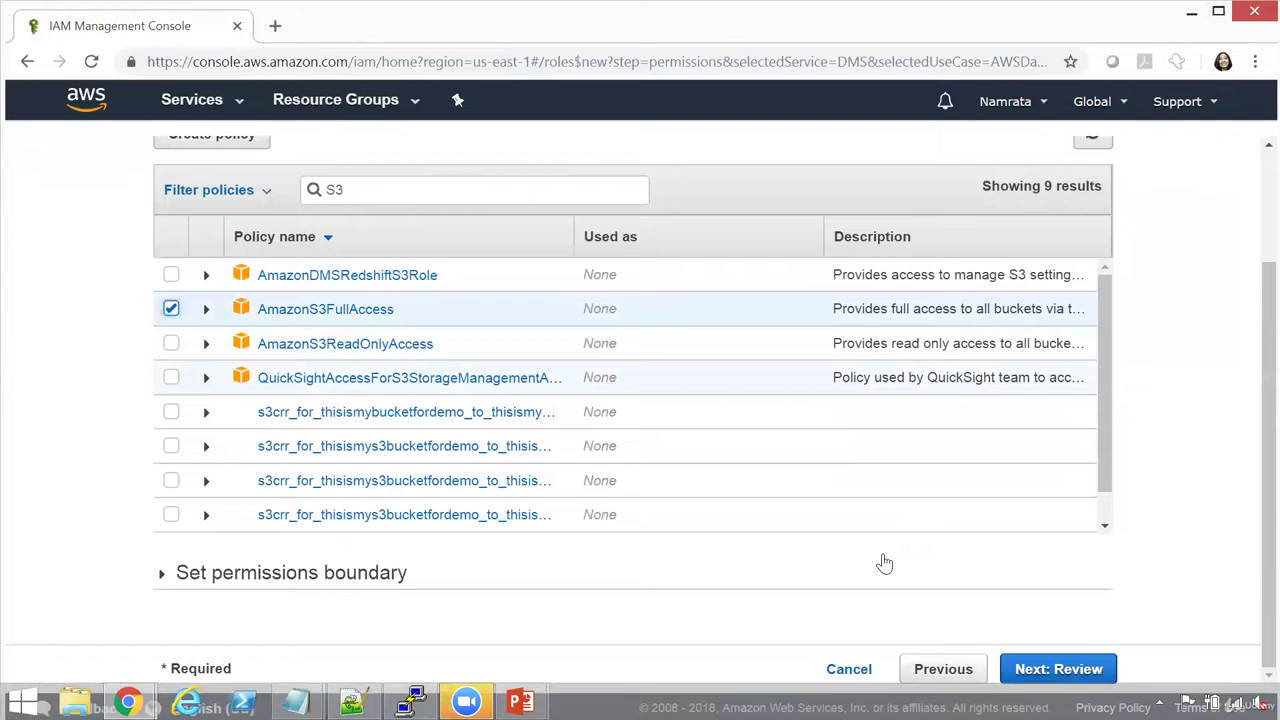
{"action": "left_click", "coordinate": [1072, 668]}
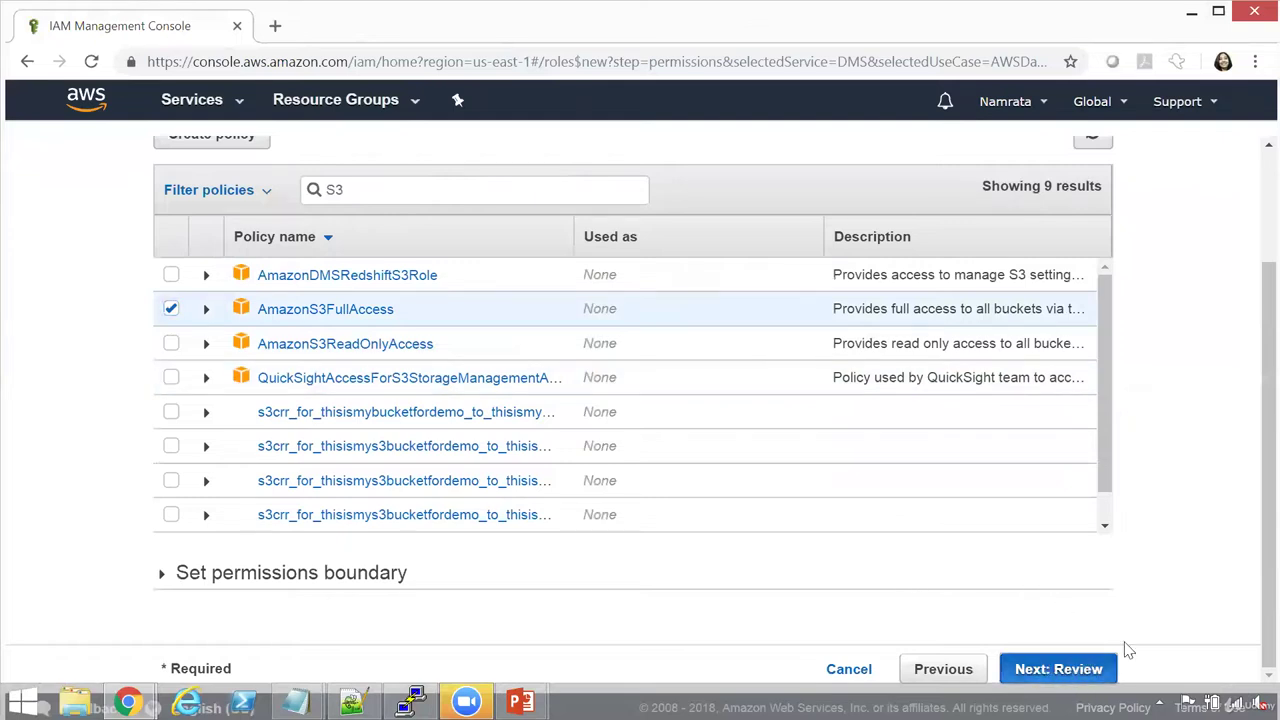
{"action": "left_click", "coordinate": [631, 287]}
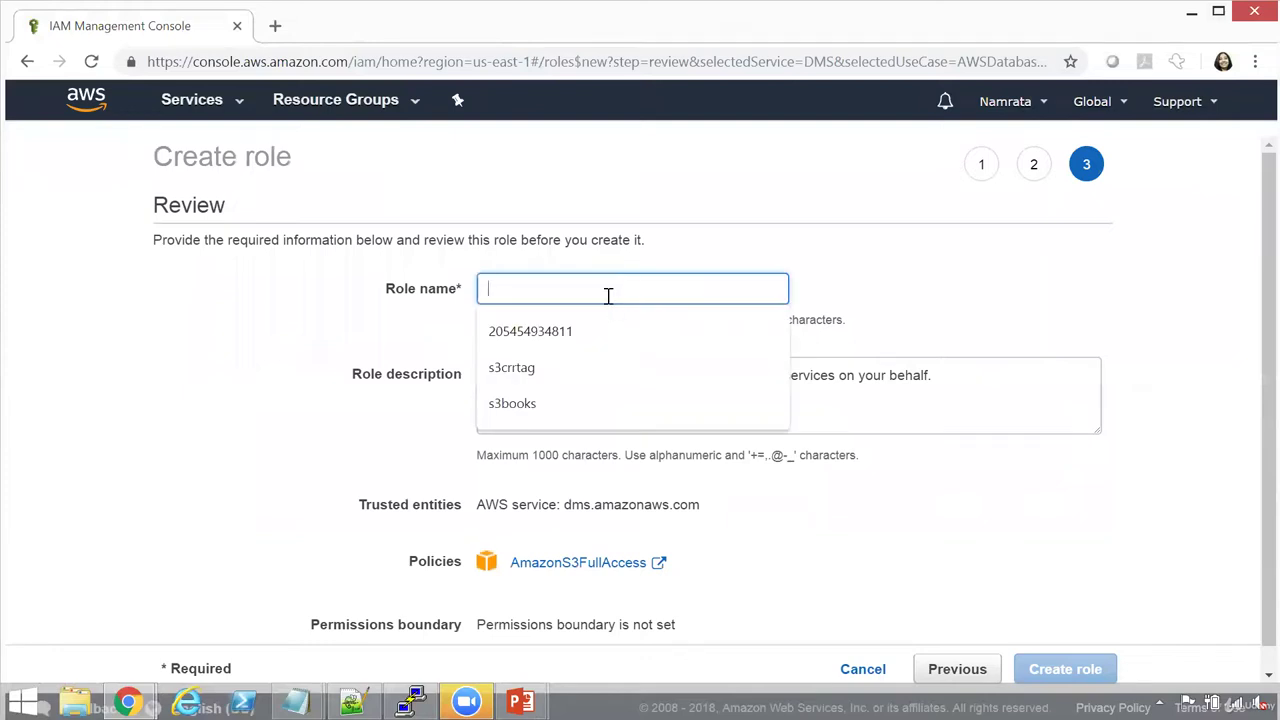
Name the role mysqltos3, create it, and open its summary showing AmazonS3FullAccess.
{"action": "type", "text": "mysqltos3"}
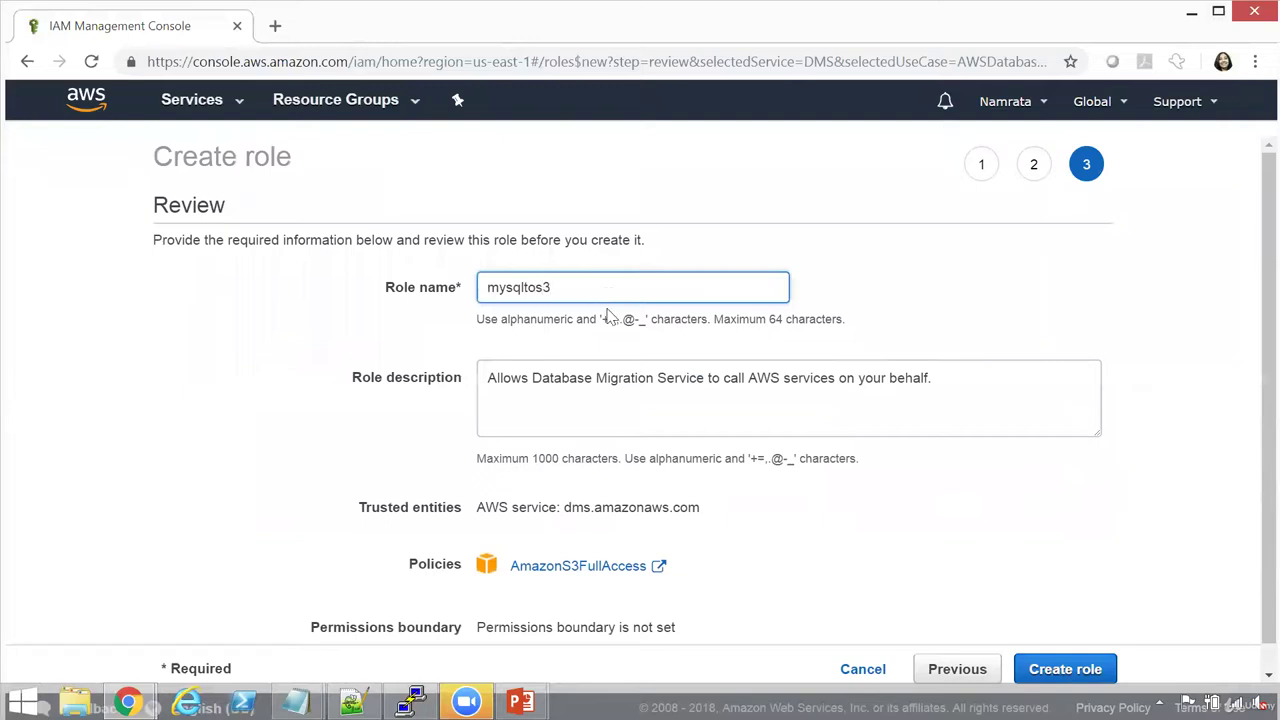
{"action": "left_click", "coordinate": [1093, 676]}
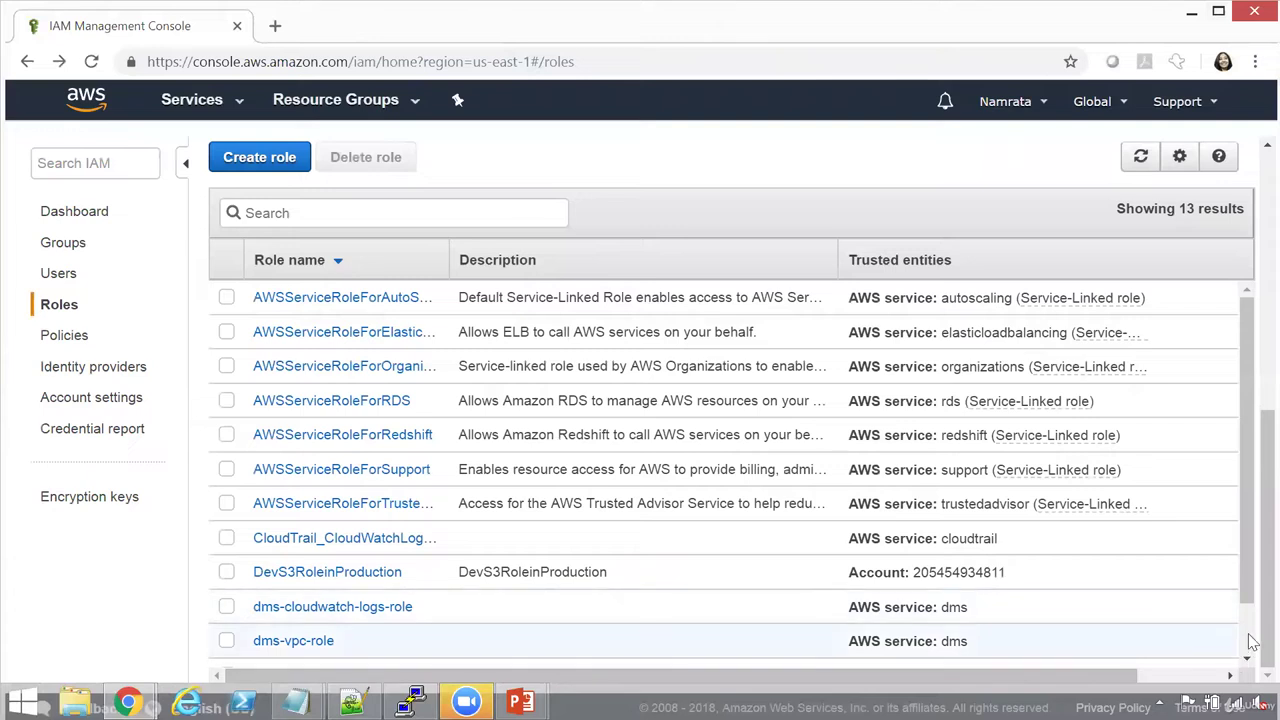
{"action": "scroll", "coordinate": [1252, 645], "scroll_direction": "down", "scroll_amount": 1}
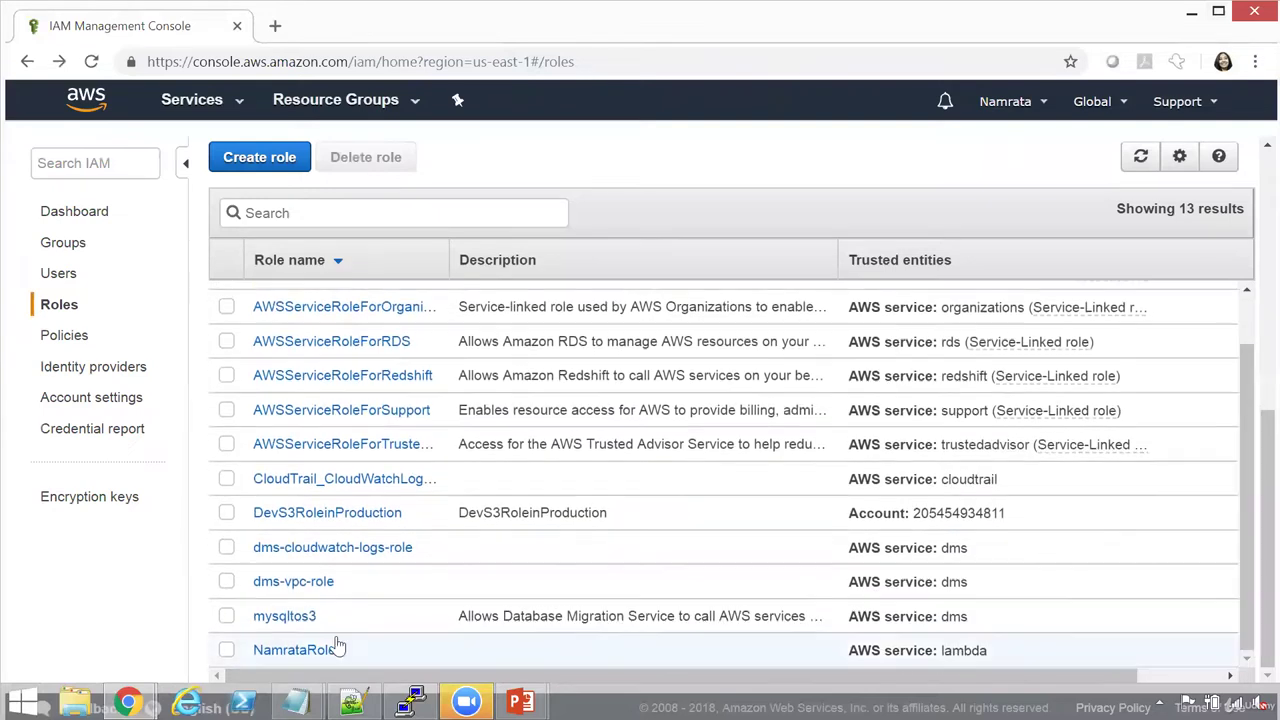
{"action": "left_click", "coordinate": [280, 618]}
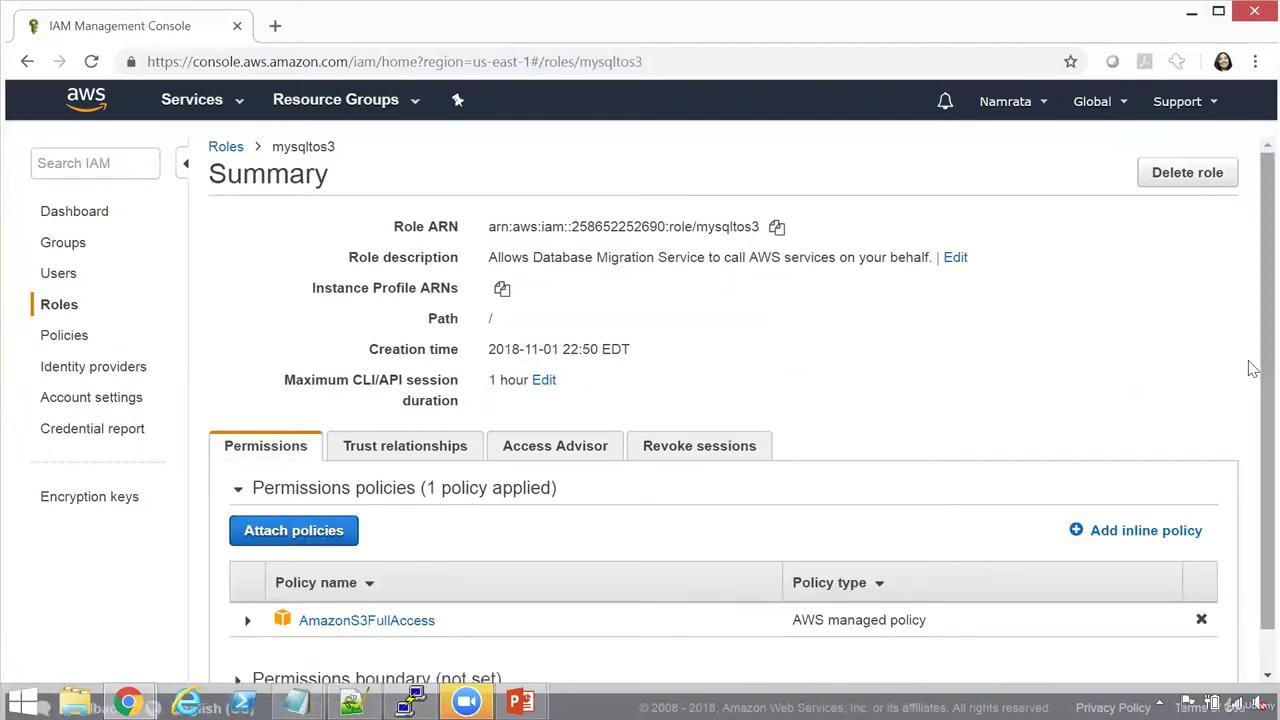
{"action": "scroll", "coordinate": [1252, 428], "scroll_direction": "down", "scroll_amount": 1}
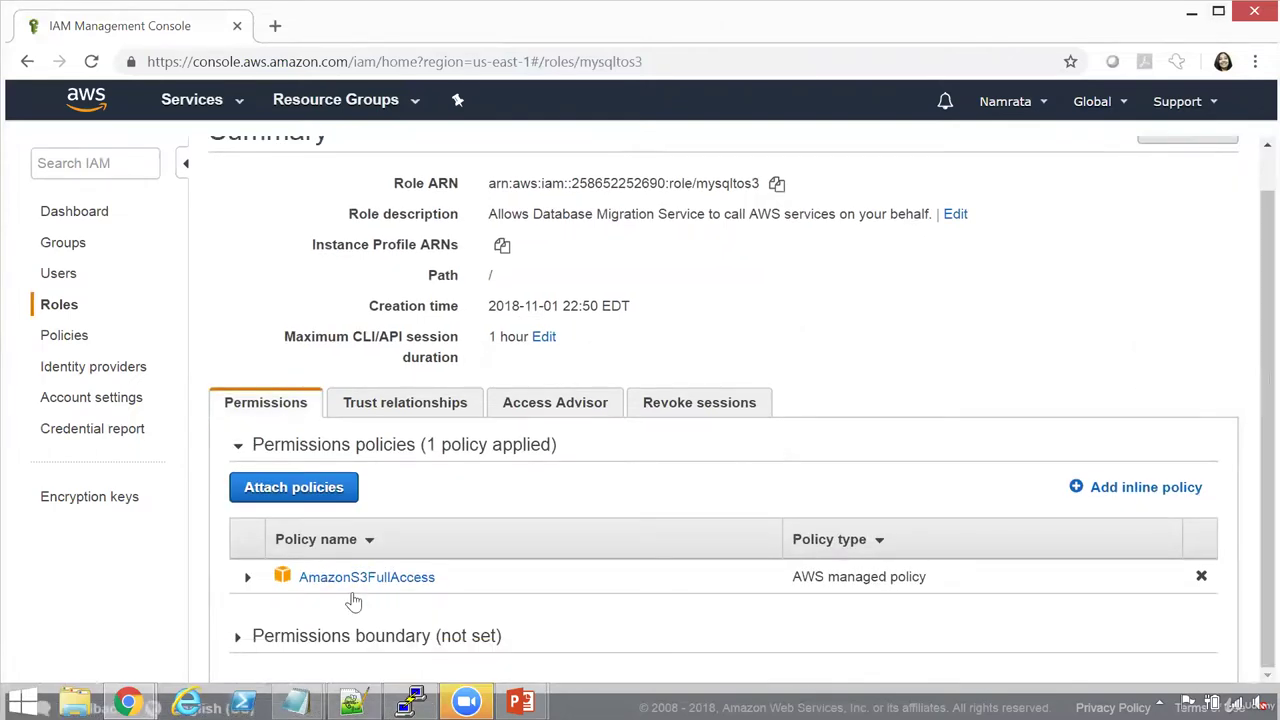
Attach AlexaForBusinessGatewayExecution and AmazonRDSFullAccess policies to the mysqltos3 role.
{"action": "left_click", "coordinate": [322, 502]}
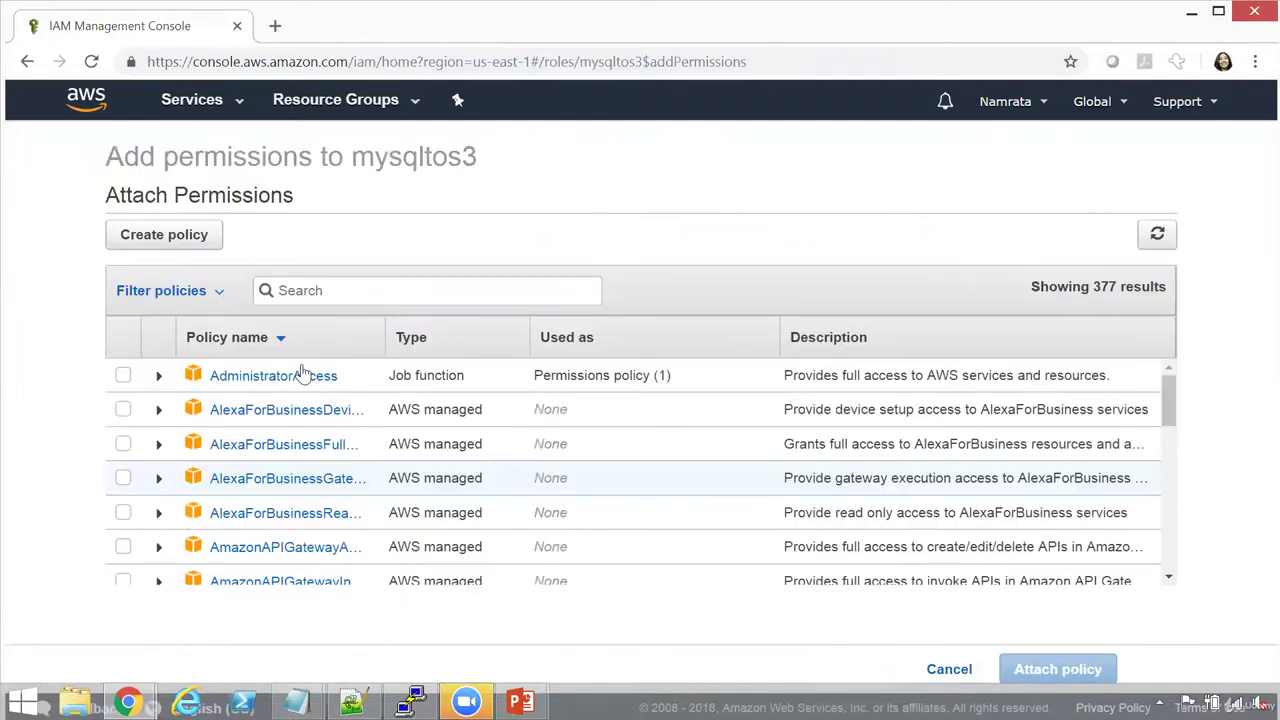
{"action": "left_click", "coordinate": [122, 478]}
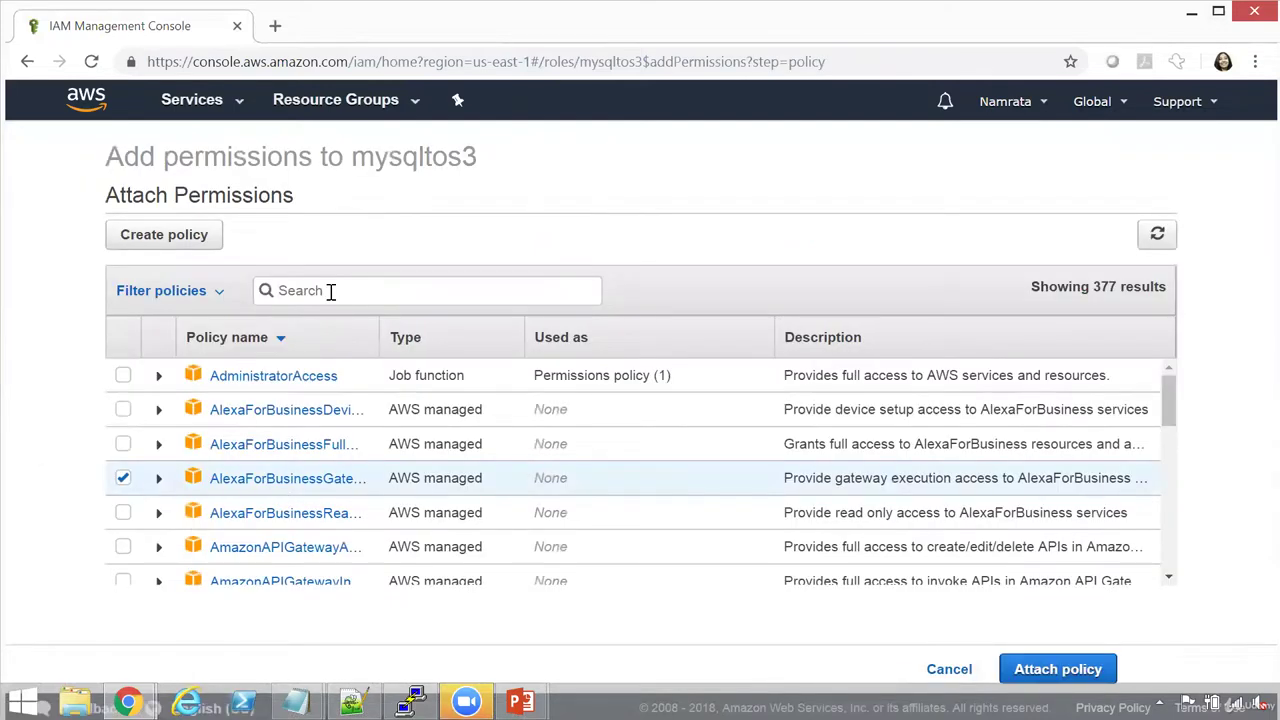
{"action": "left_click", "coordinate": [331, 291]}
{"action": "type", "text": "RDS"}
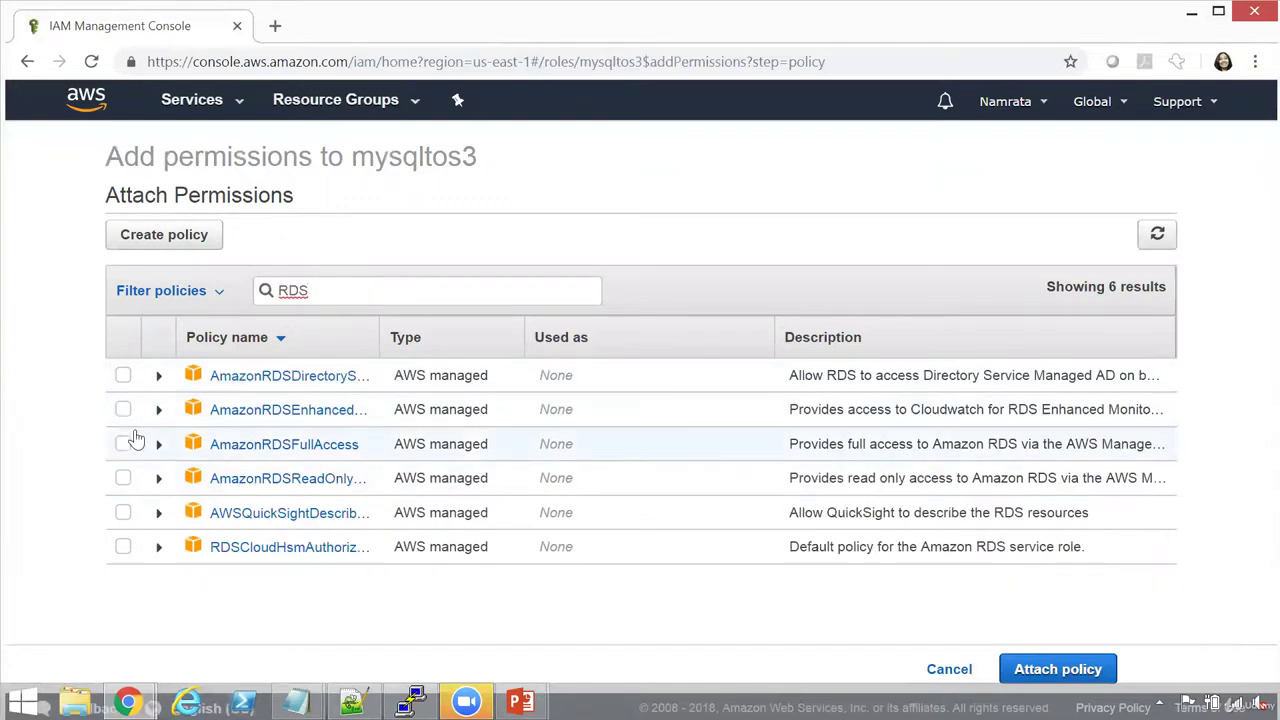
{"action": "left_click", "coordinate": [123, 444]}
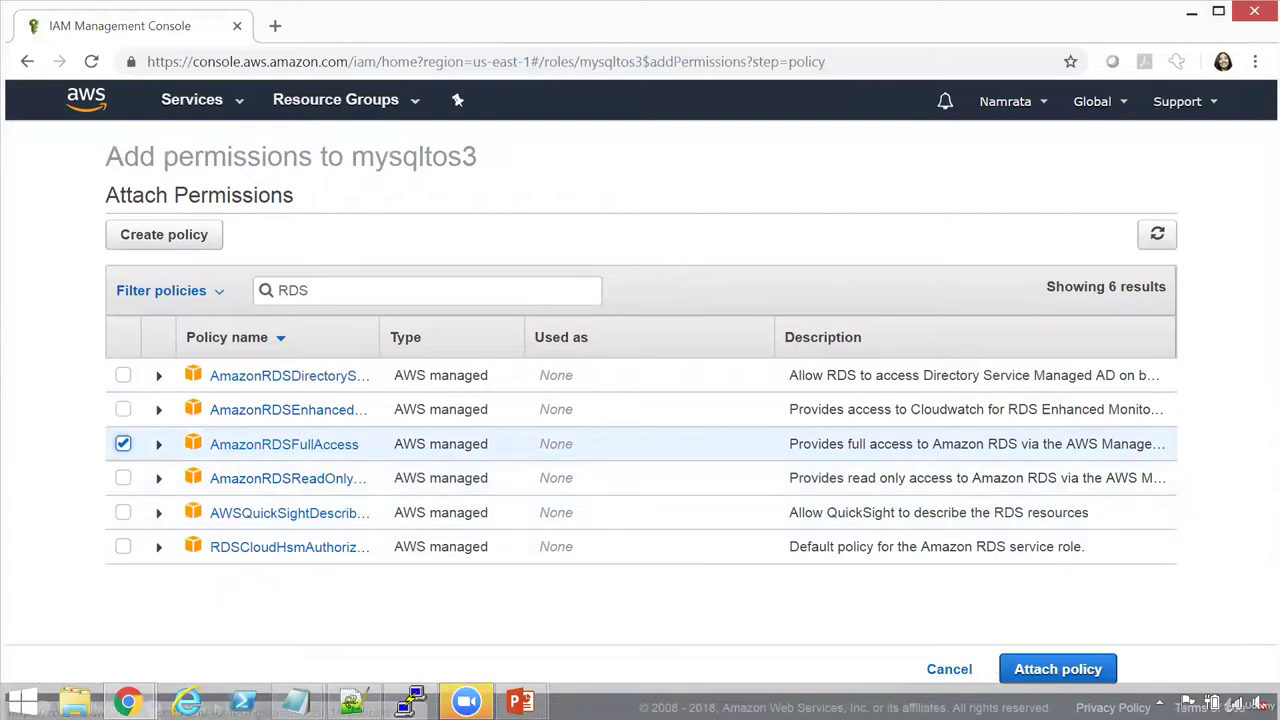
{"action": "left_click", "coordinate": [1057, 672]}
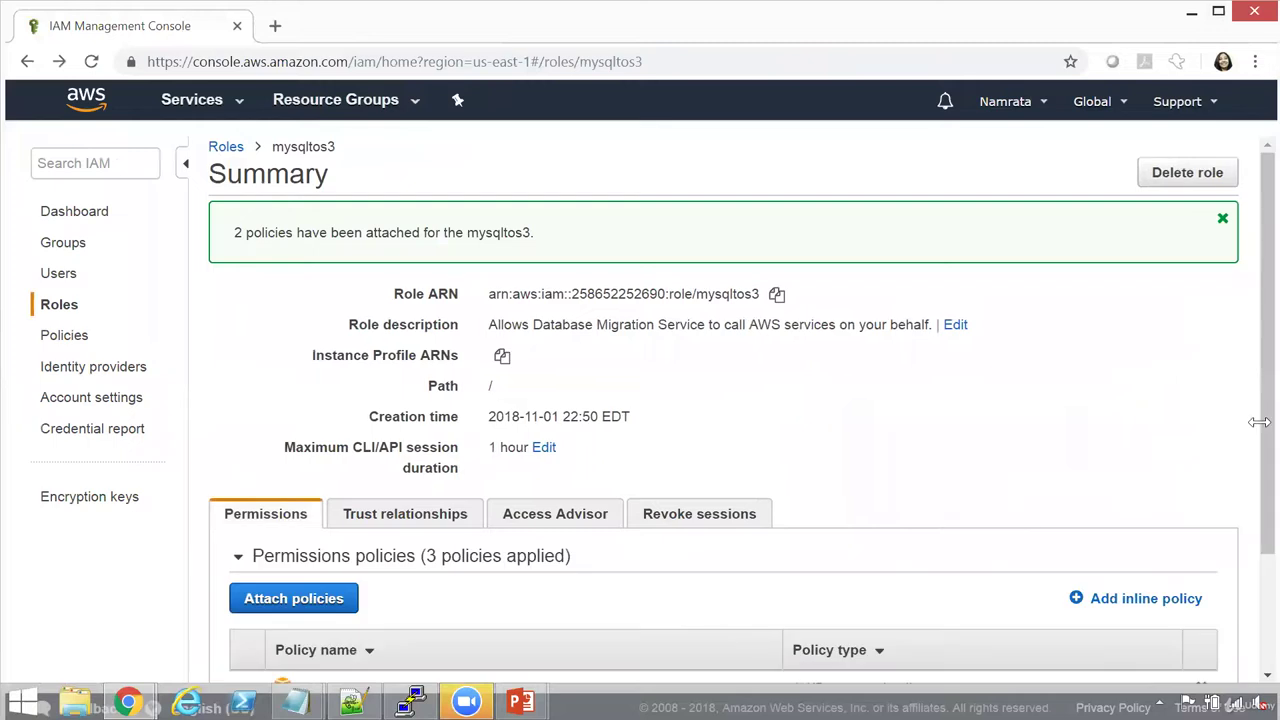
Detach AlexaForBusinessGatewayExecution from mysqltos3, keeping AmazonRDSFullAccess and AmazonS3FullAccess.
{"action": "scroll", "coordinate": [1253, 420], "scroll_direction": "down", "scroll_amount": 2}
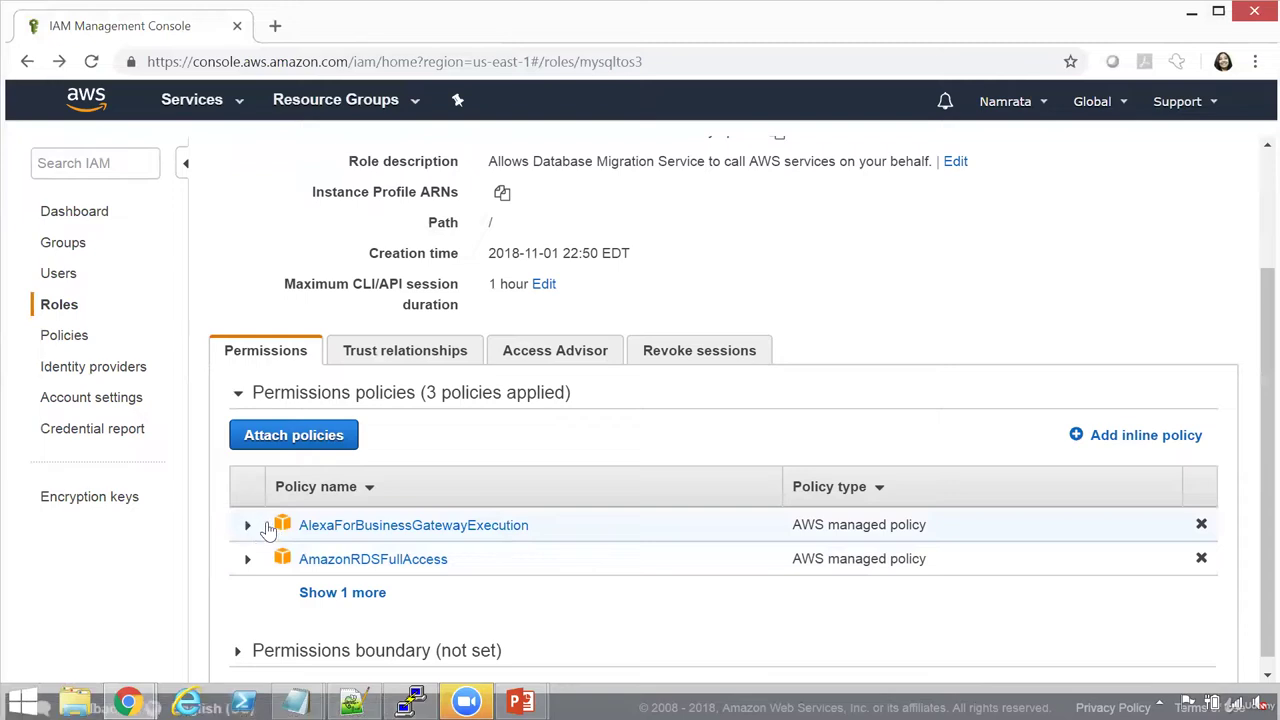
{"action": "left_click", "coordinate": [1201, 525]}
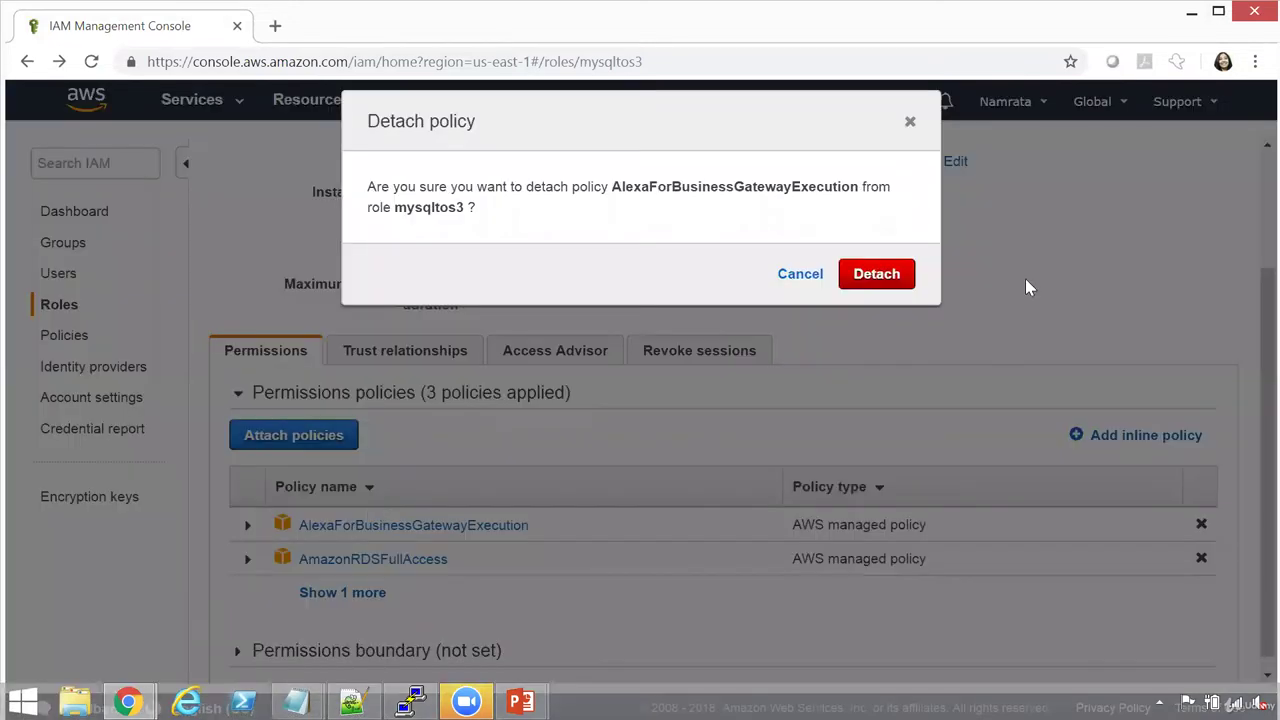
{"action": "left_click", "coordinate": [893, 283]}
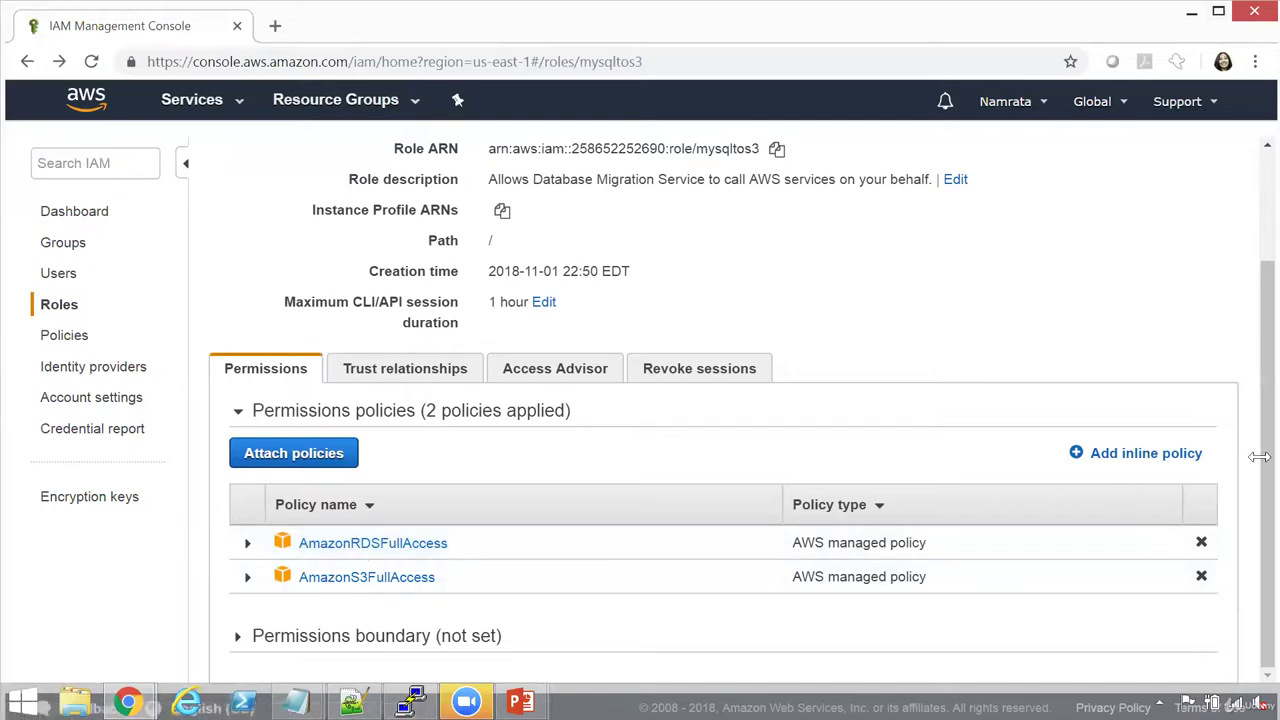
Copy the mysqltos3 role ARN and paste it below the S3 bucket line in Notepad++.
{"action": "scroll", "coordinate": [725, 345], "scroll_direction": "up", "scroll_amount": 2}
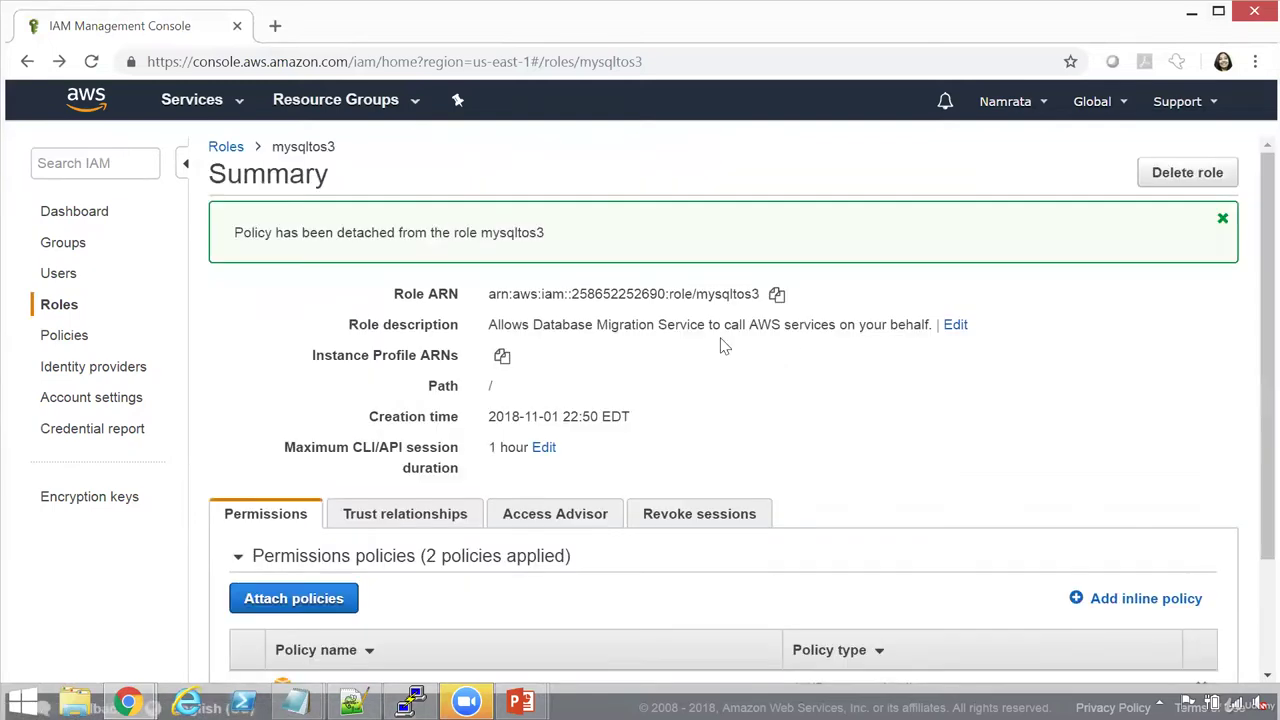
{"action": "left_click", "coordinate": [776, 298]}
{"action": "left_click", "coordinate": [779, 298]}
{"action": "key", "text": "alt+Tab"}
{"action": "key", "text": "alt+Tab"}
{"action": "key", "text": "alt+Tab"}
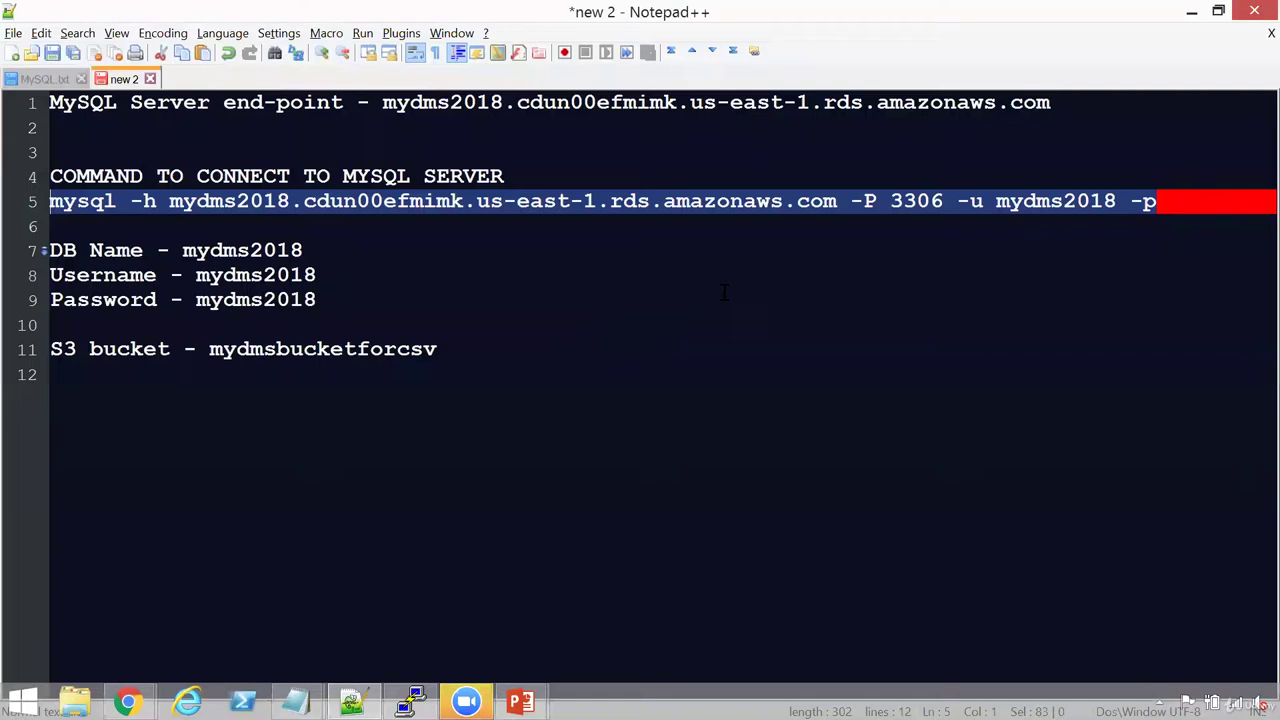
{"action": "left_click", "coordinate": [519, 347]}
{"action": "key", "text": "Return"}
{"action": "key", "text": "Return"}
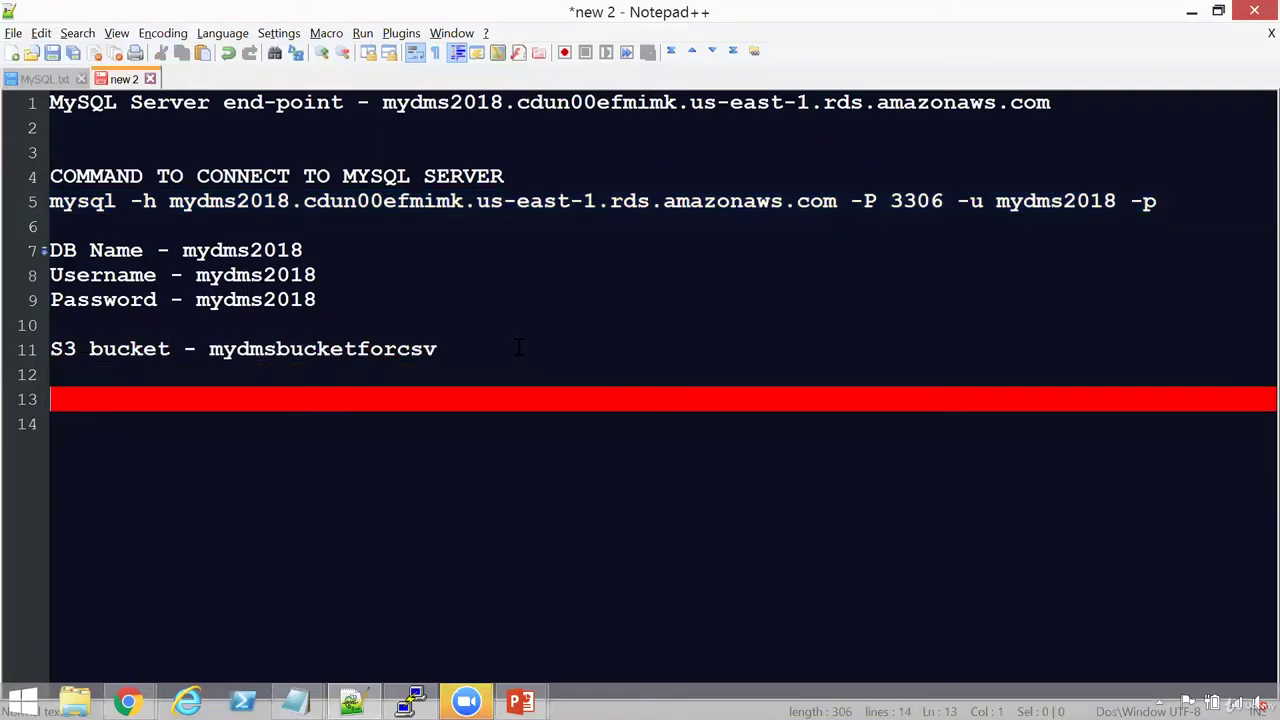
{"action": "key", "text": "ctrl+v"}
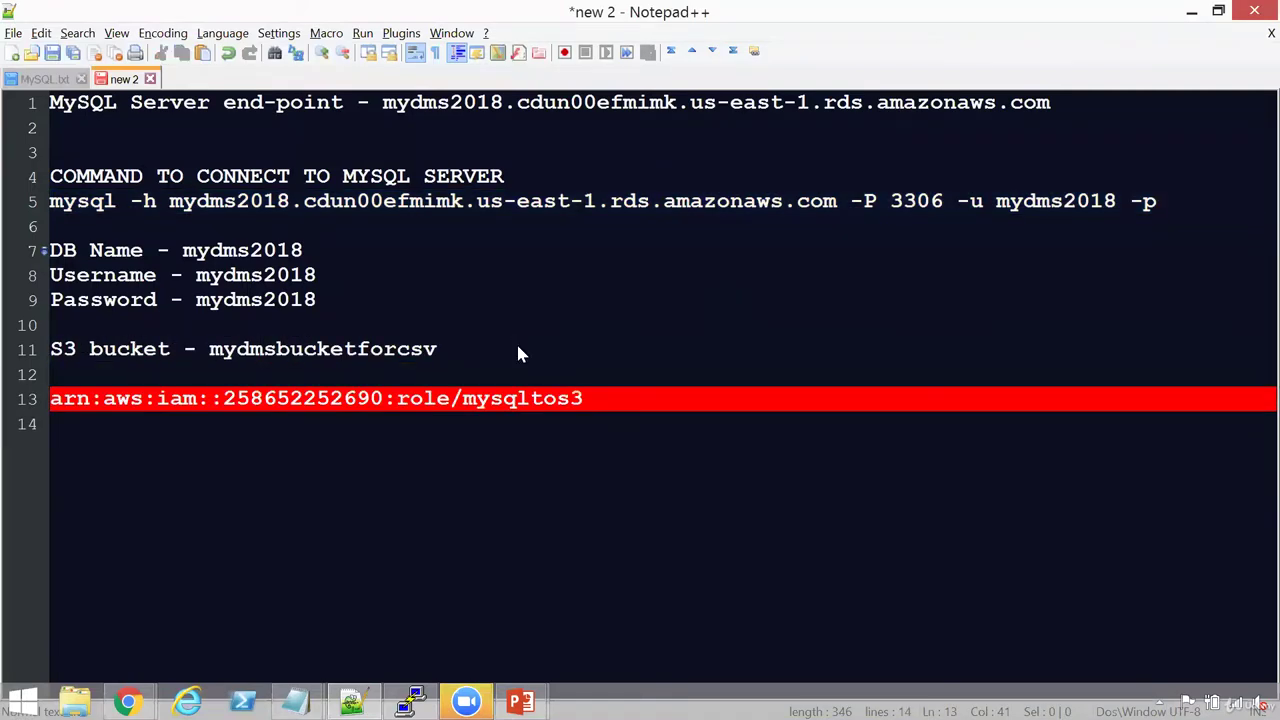
{"action": "key", "text": "alt+Tab"}
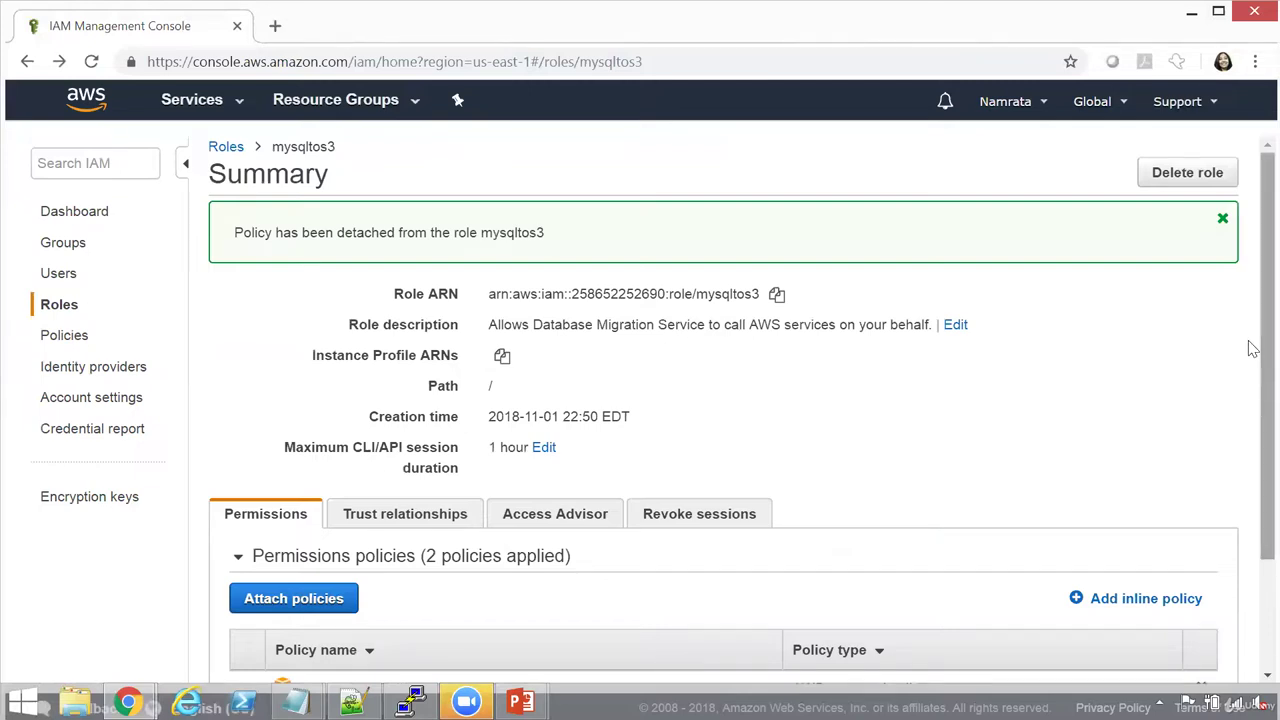
{"action": "scroll", "coordinate": [1253, 348], "scroll_direction": "down", "scroll_amount": 2}
{"action": "scroll", "coordinate": [1250, 290], "scroll_direction": "up", "scroll_amount": 2}
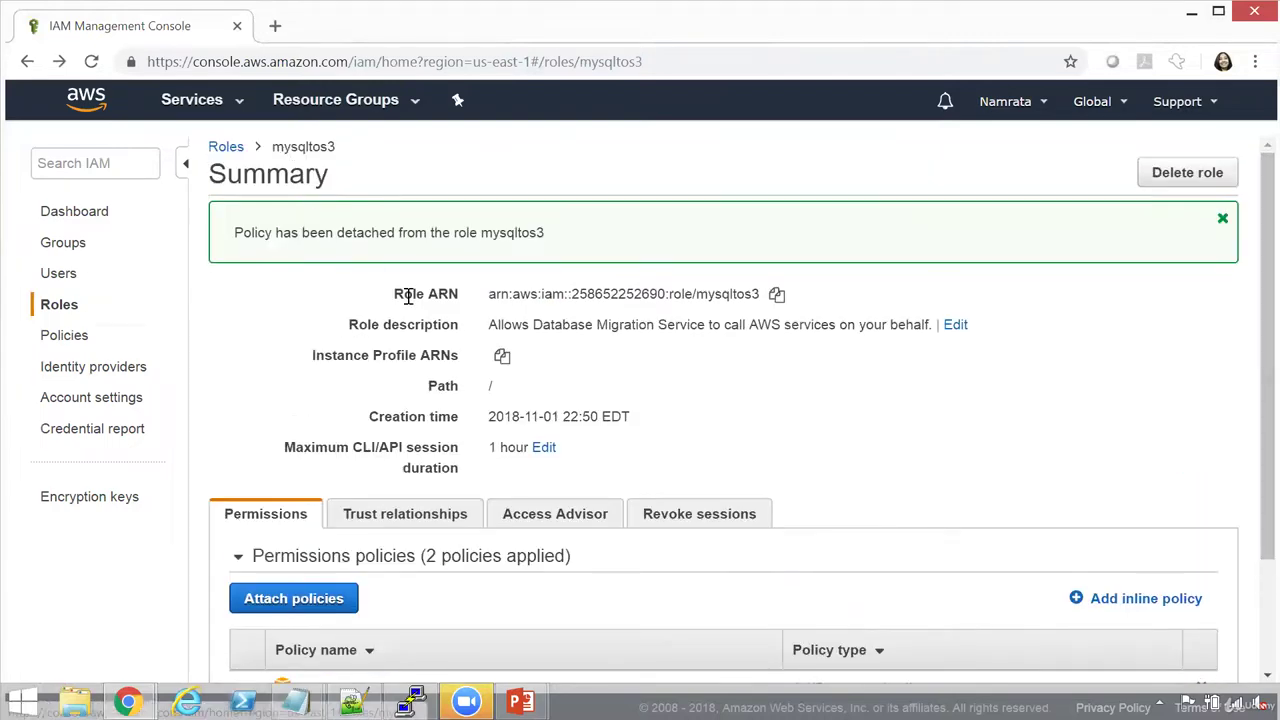
{"action": "key", "text": "alt+Tab"}
{"action": "key", "text": "alt+Tab"}
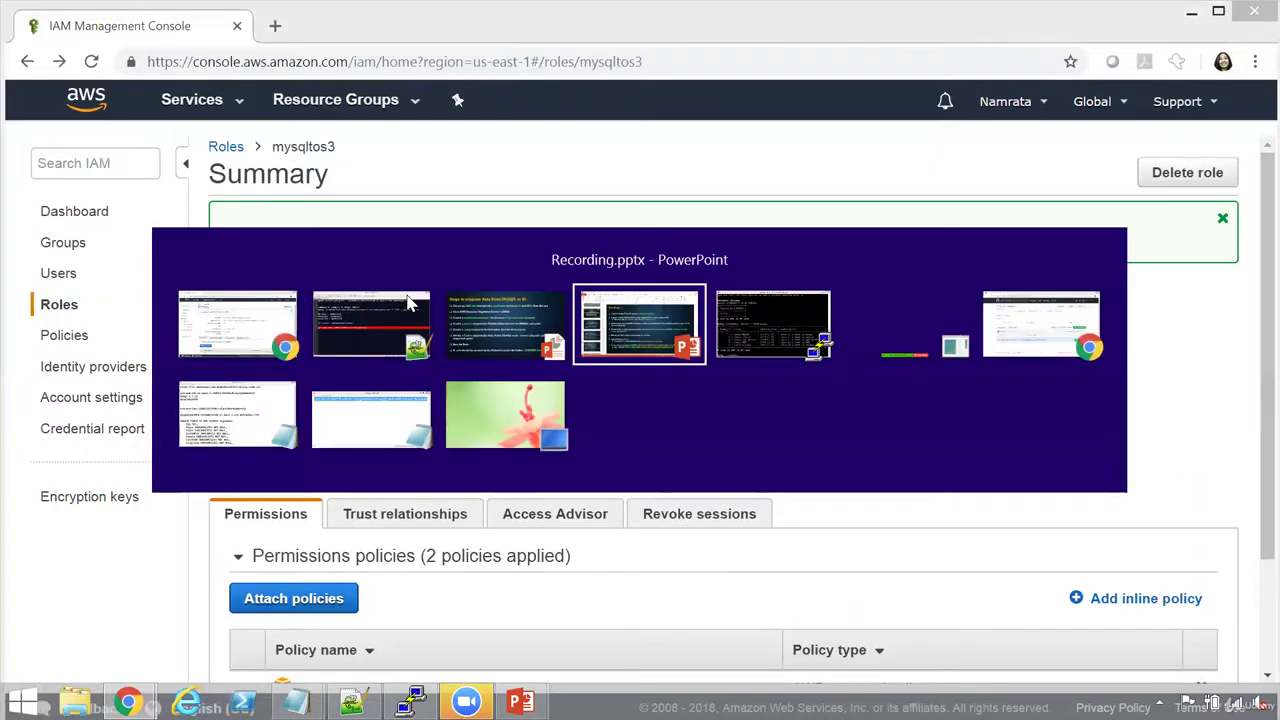
{"action": "key", "text": "shift+alt+Tab"}
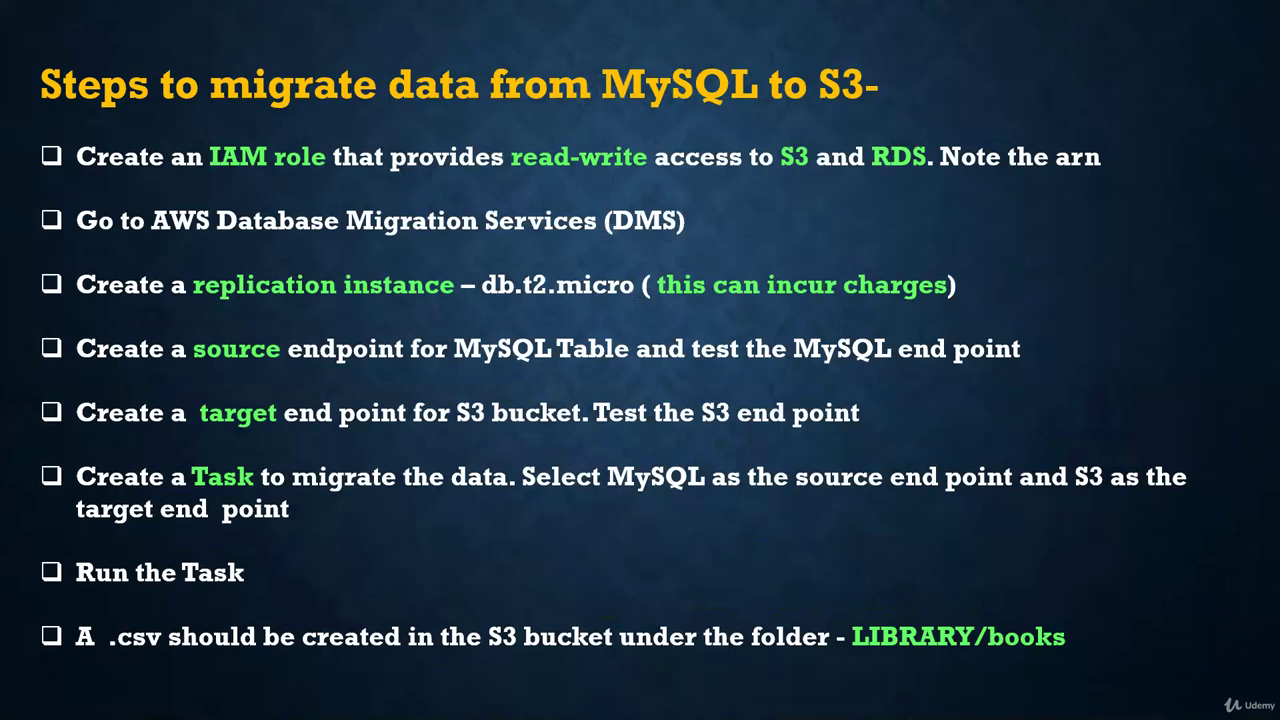
{"action": "key", "text": "alt+Tab"}
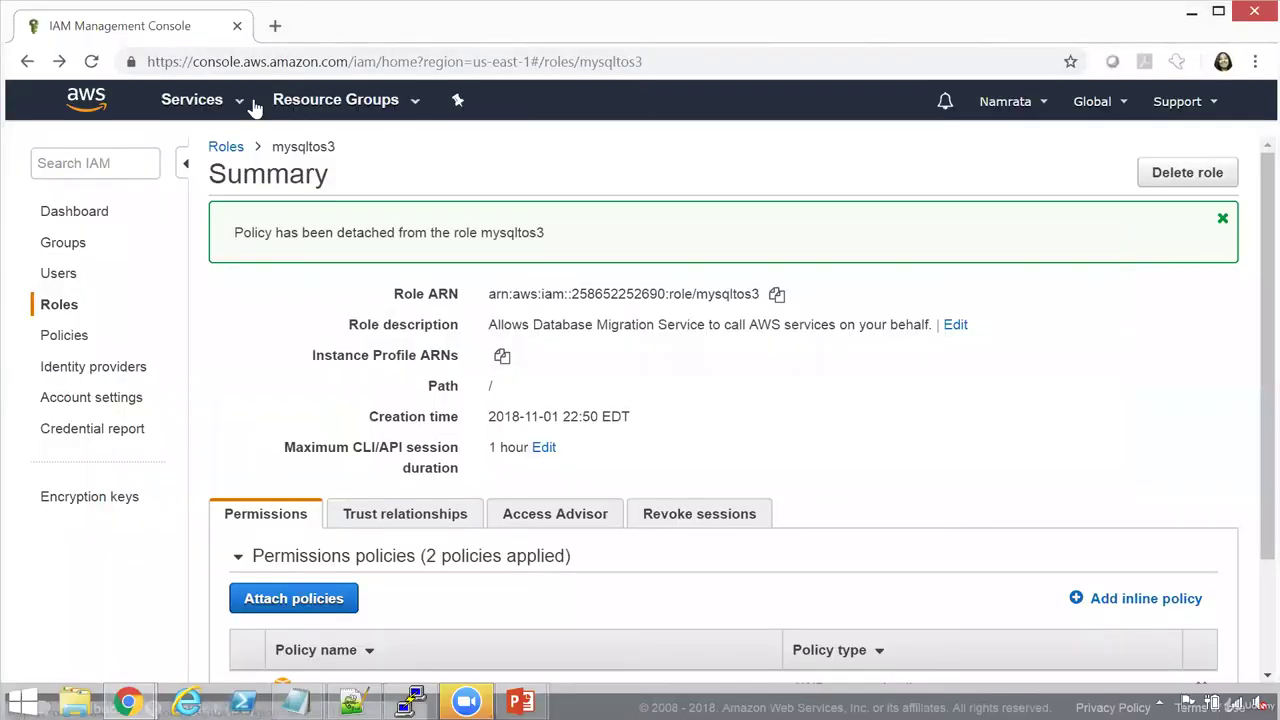
Go to Database Migration Service's empty Replication instances page, reviewing the Free DMS notice.
{"action": "left_click", "coordinate": [240, 108]}
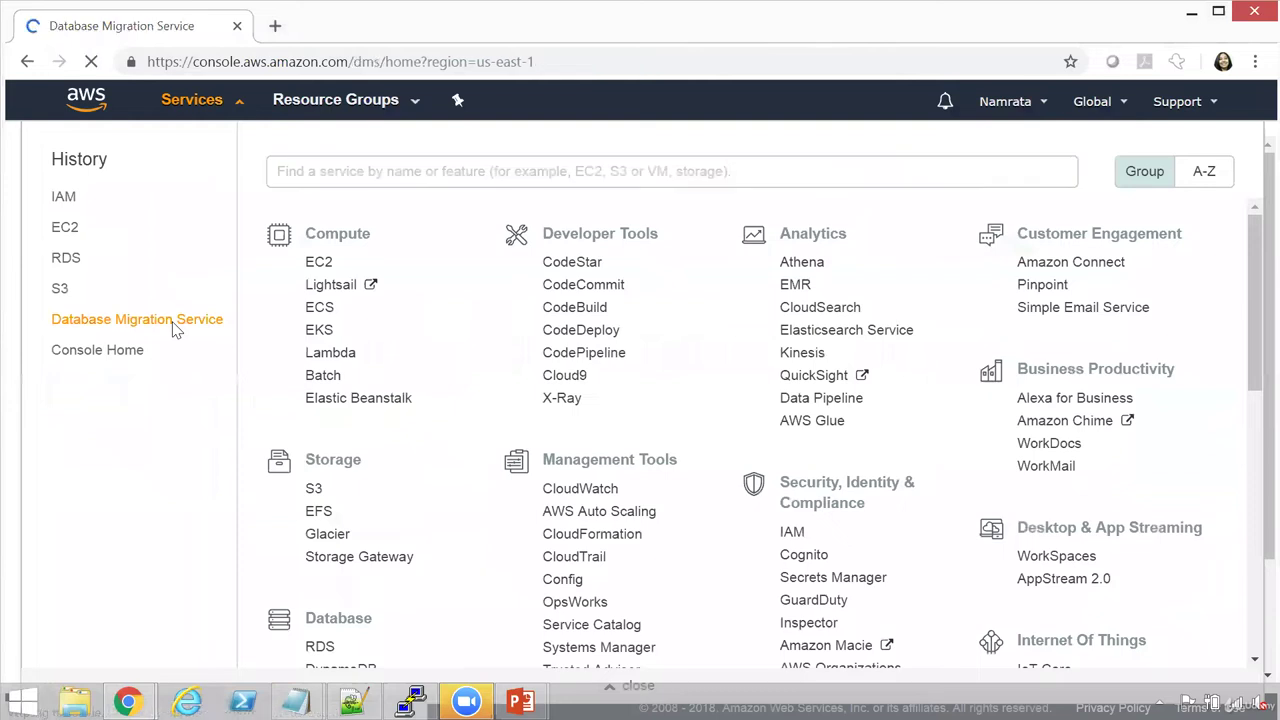
{"action": "left_click", "coordinate": [174, 328]}
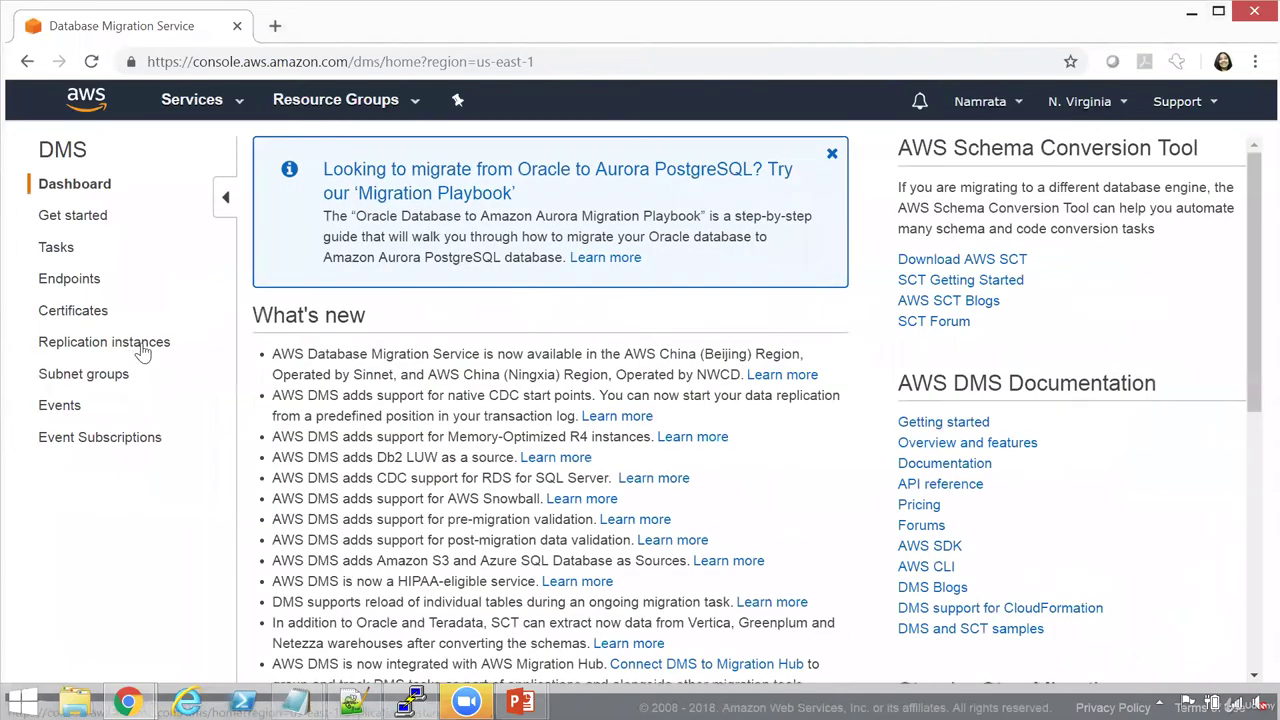
{"action": "left_click", "coordinate": [137, 350]}
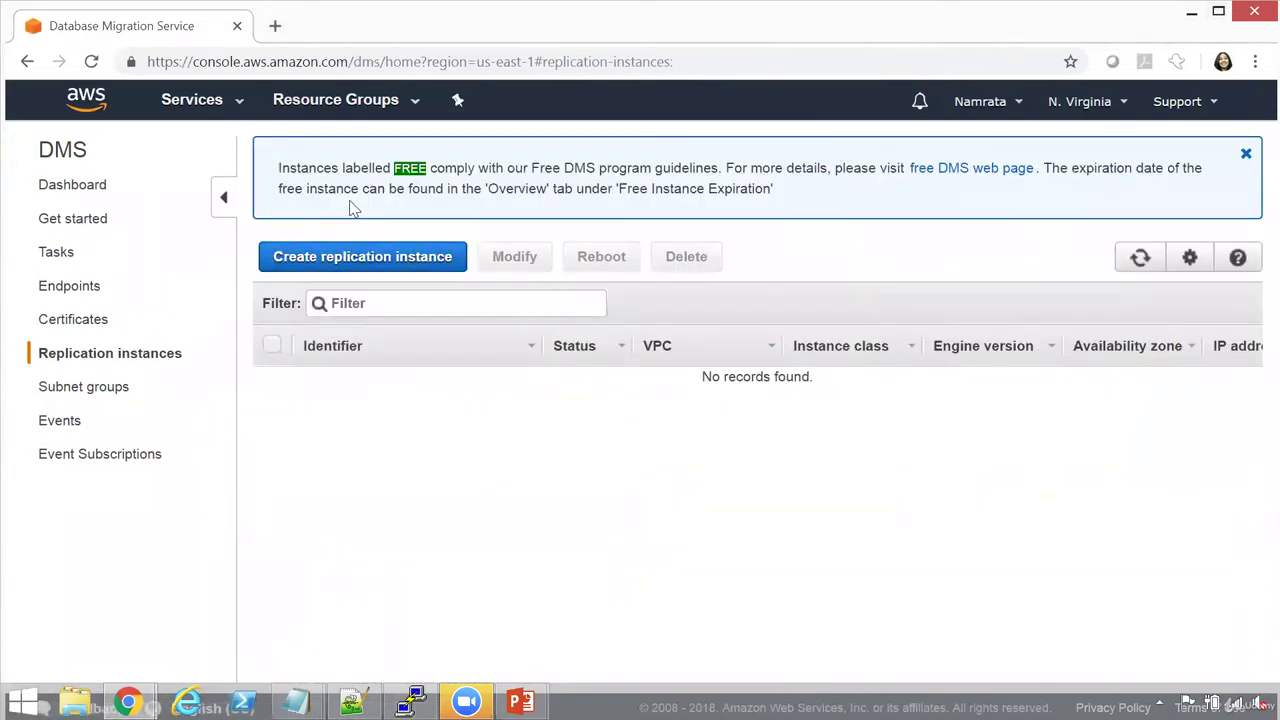
{"action": "double_click", "coordinate": [399, 168]}
{"action": "left_click_drag", "start_coordinate": [531, 168], "coordinate": [711, 169]}
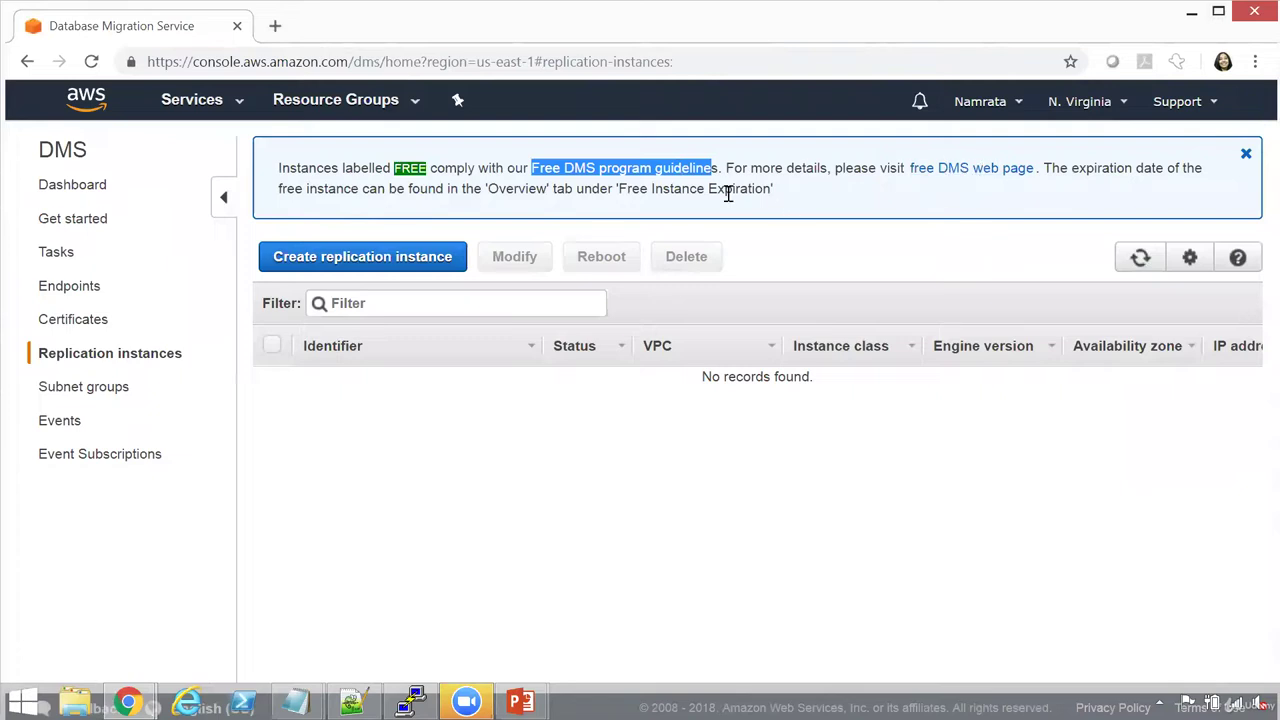
{"action": "left_click", "coordinate": [688, 176]}
{"action": "left_click", "coordinate": [398, 258]}
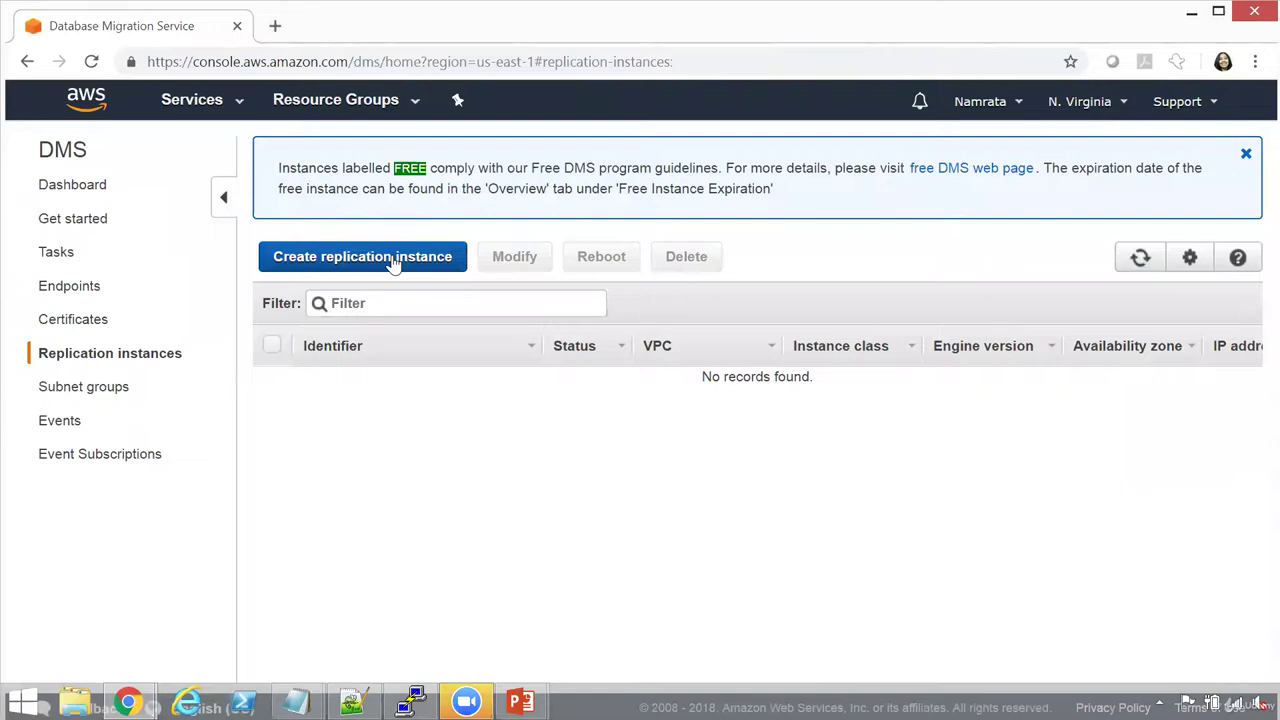
Name the replication instance dmsreplicationinstance and reuse that name as its description.
{"action": "left_click", "coordinate": [393, 257]}
{"action": "left_click_drag", "start_coordinate": [391, 262], "coordinate": [508, 278]}
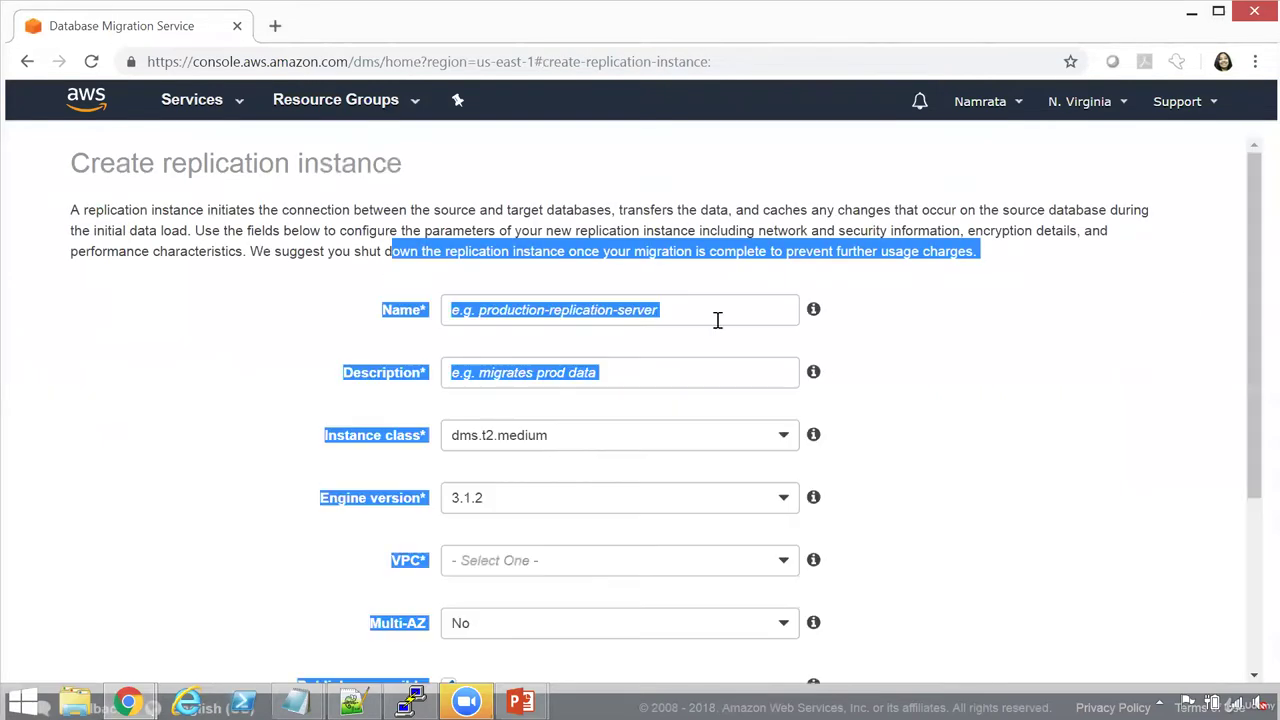
{"action": "left_click", "coordinate": [717, 321]}
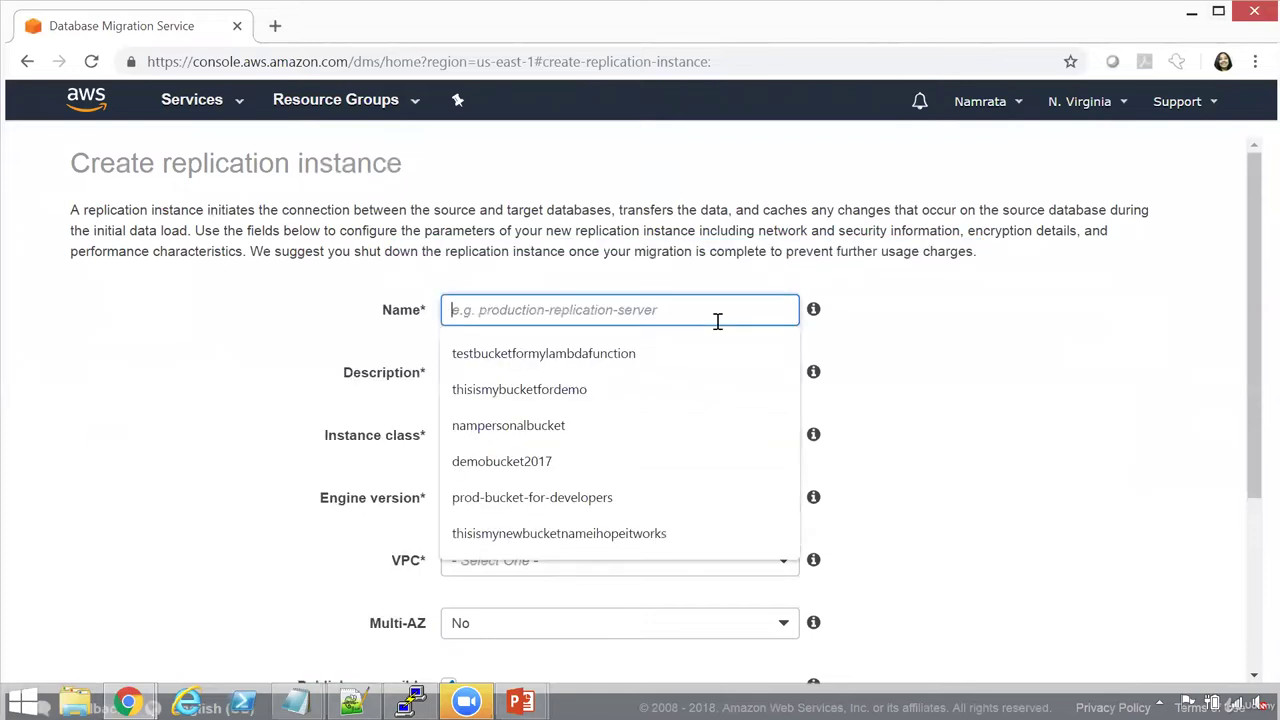
{"action": "type", "text": "dmsrep"}
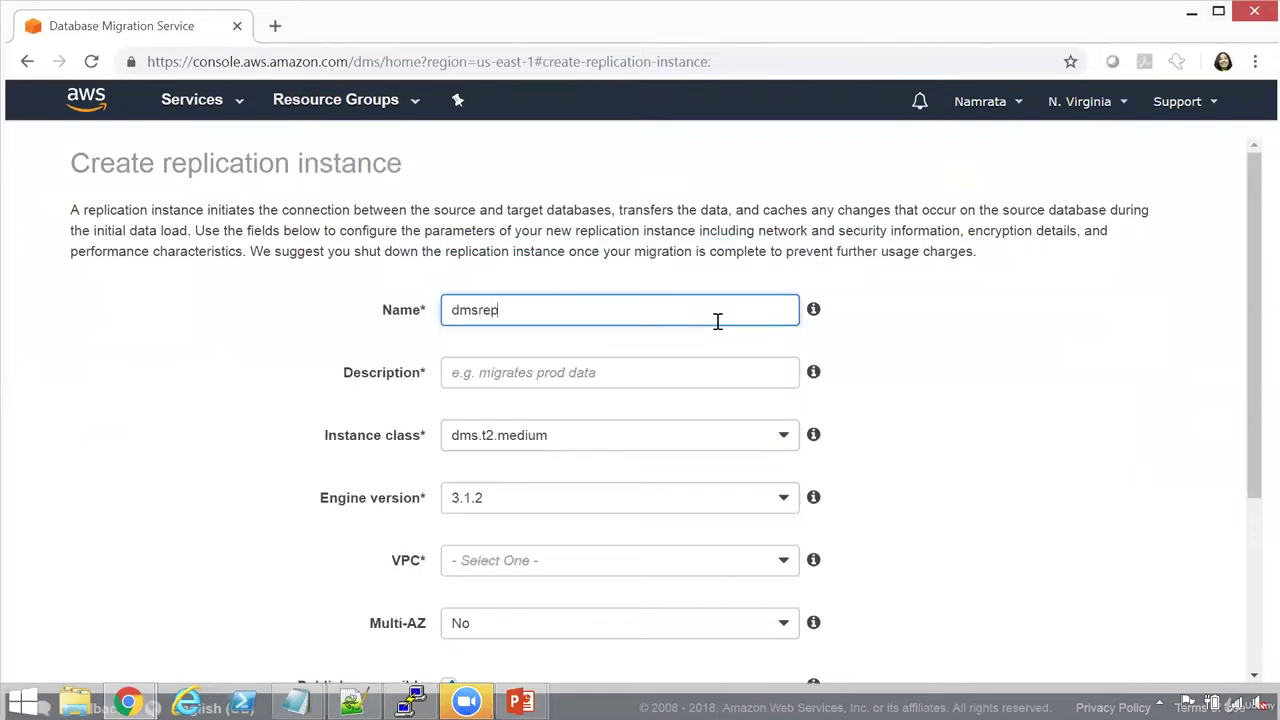
{"action": "type", "text": "licationinstance"}
{"action": "double_click", "coordinate": [662, 316]}
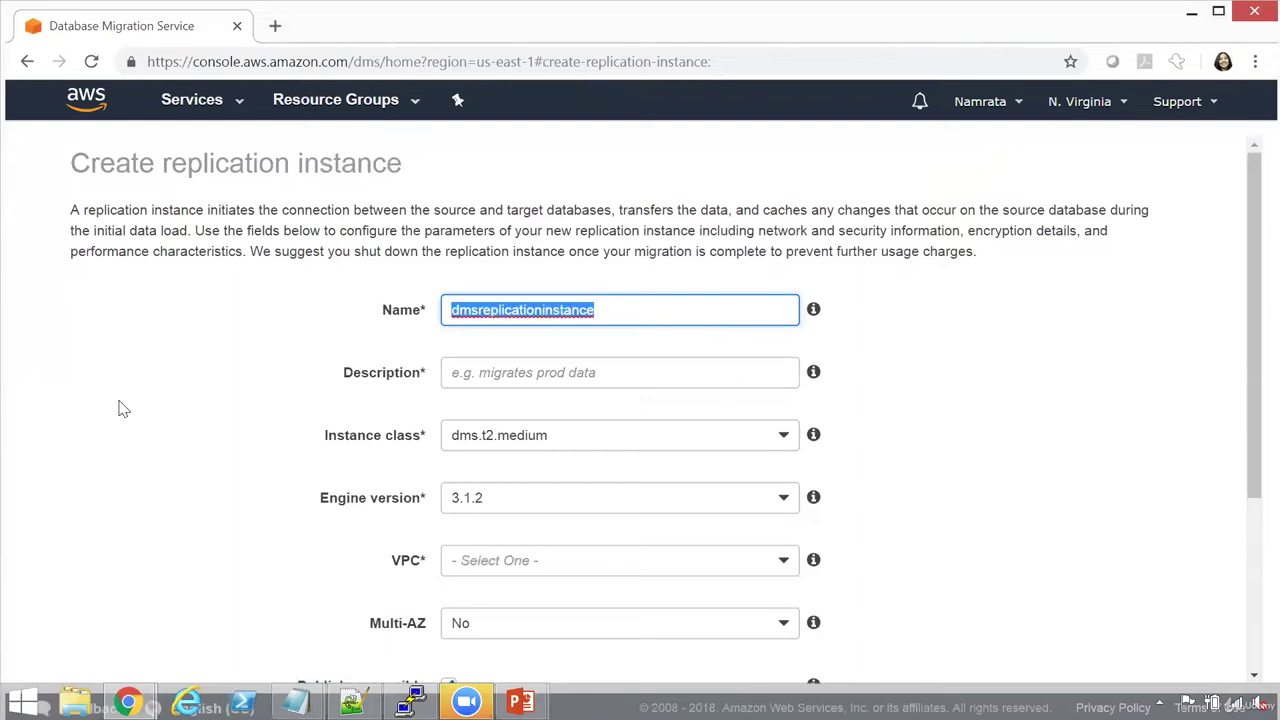
{"action": "left_click", "coordinate": [492, 372]}
{"action": "key", "text": "ctrl+v"}
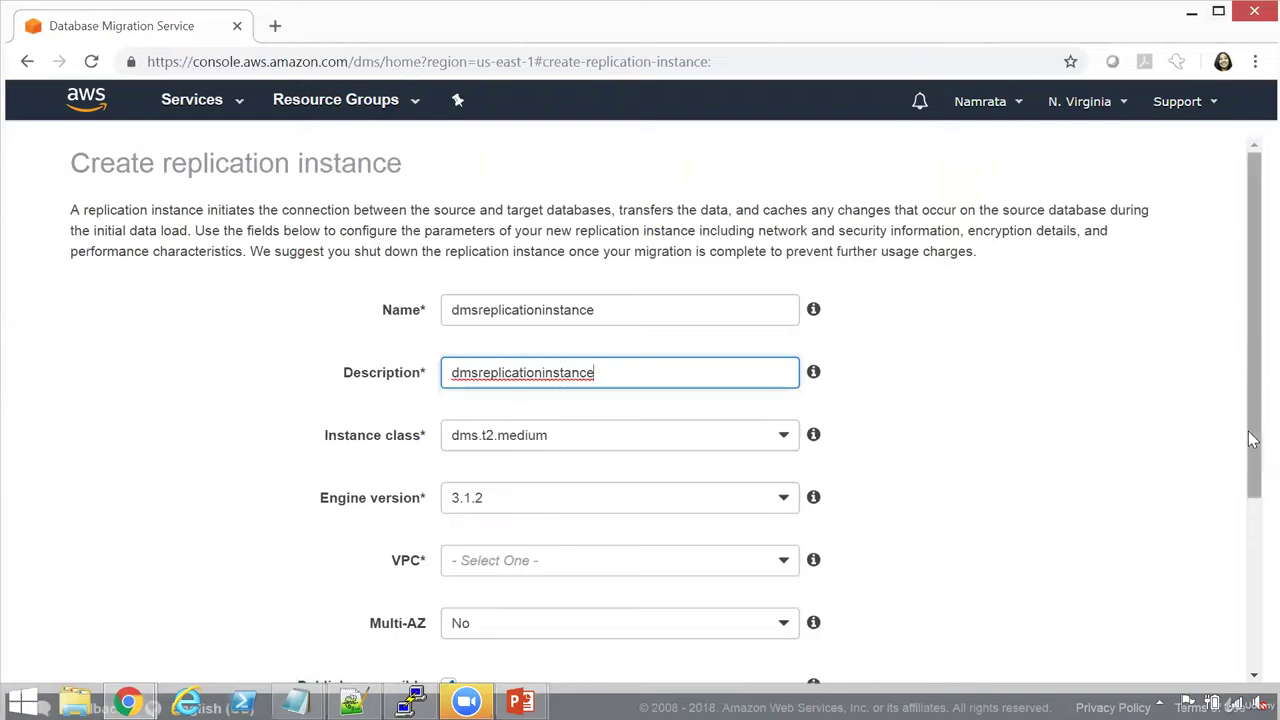
Choose instance class dms.t2.micro, VPC vpc-60a36018, and Multi-AZ No.
{"action": "scroll", "coordinate": [1248, 431], "scroll_direction": "down", "scroll_amount": 2}
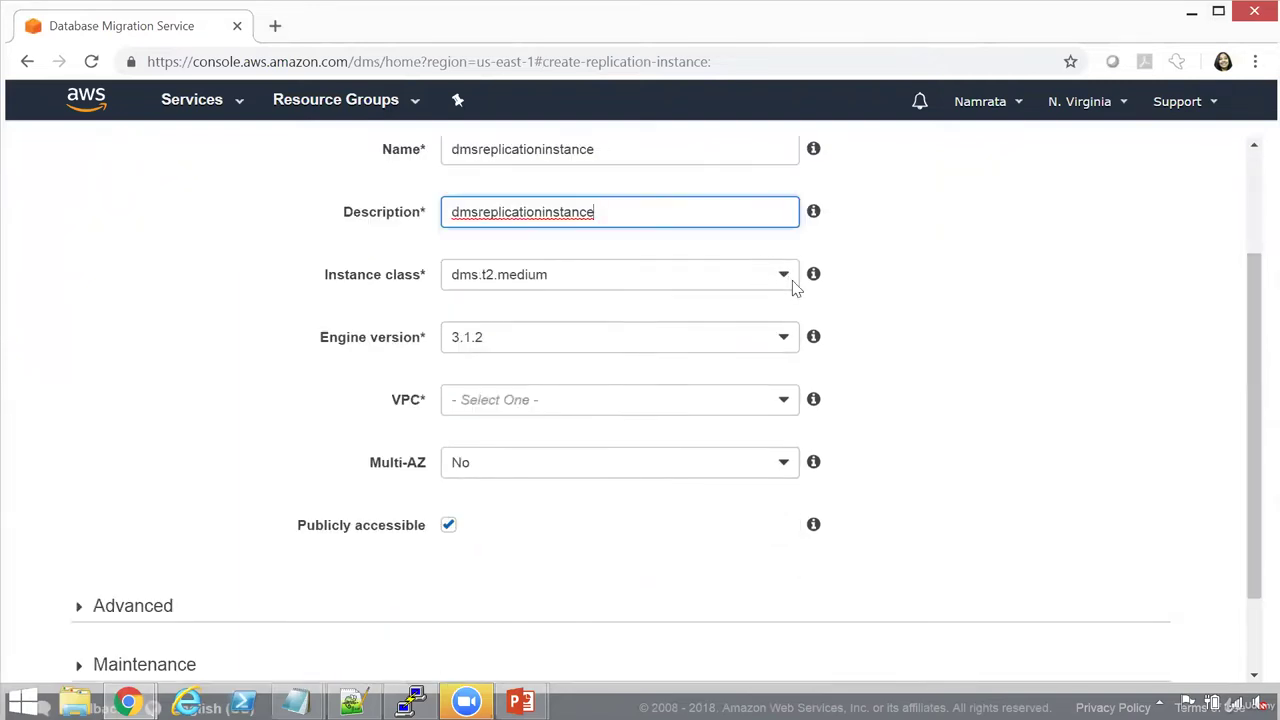
{"action": "left_click", "coordinate": [789, 280]}
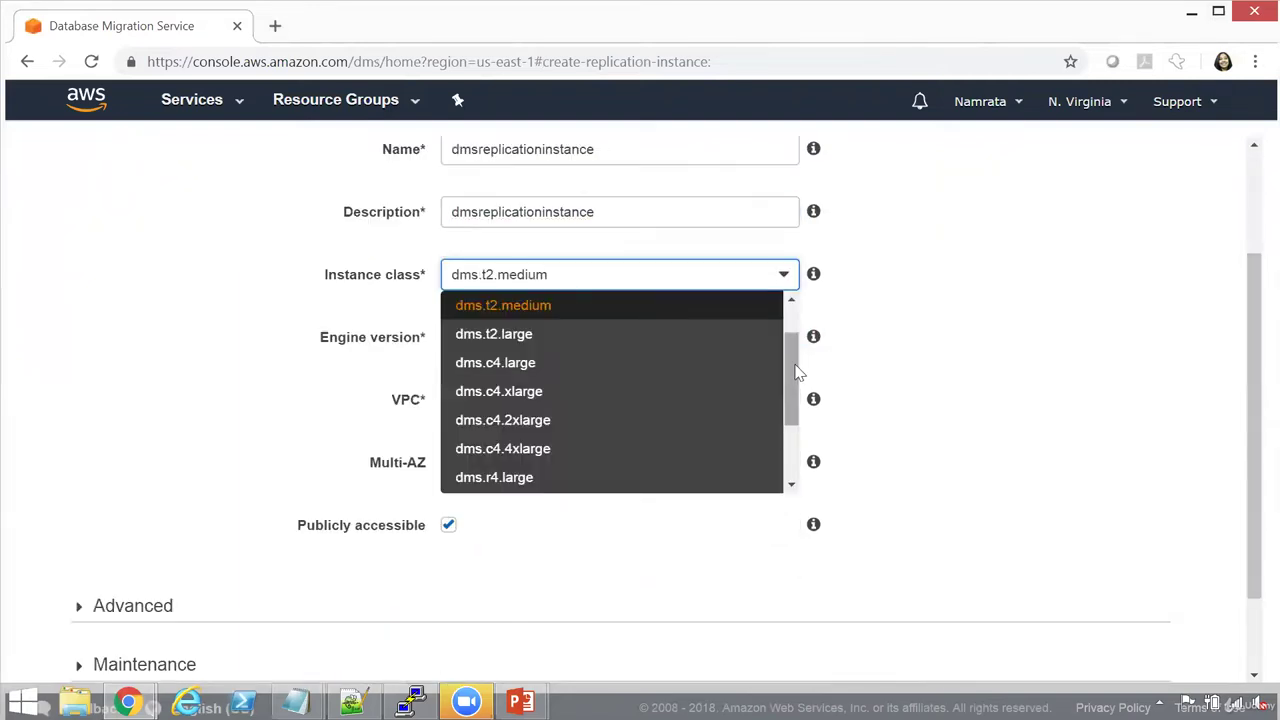
{"action": "left_click_drag", "start_coordinate": [797, 371], "coordinate": [796, 318]}
{"action": "left_click", "coordinate": [648, 309]}
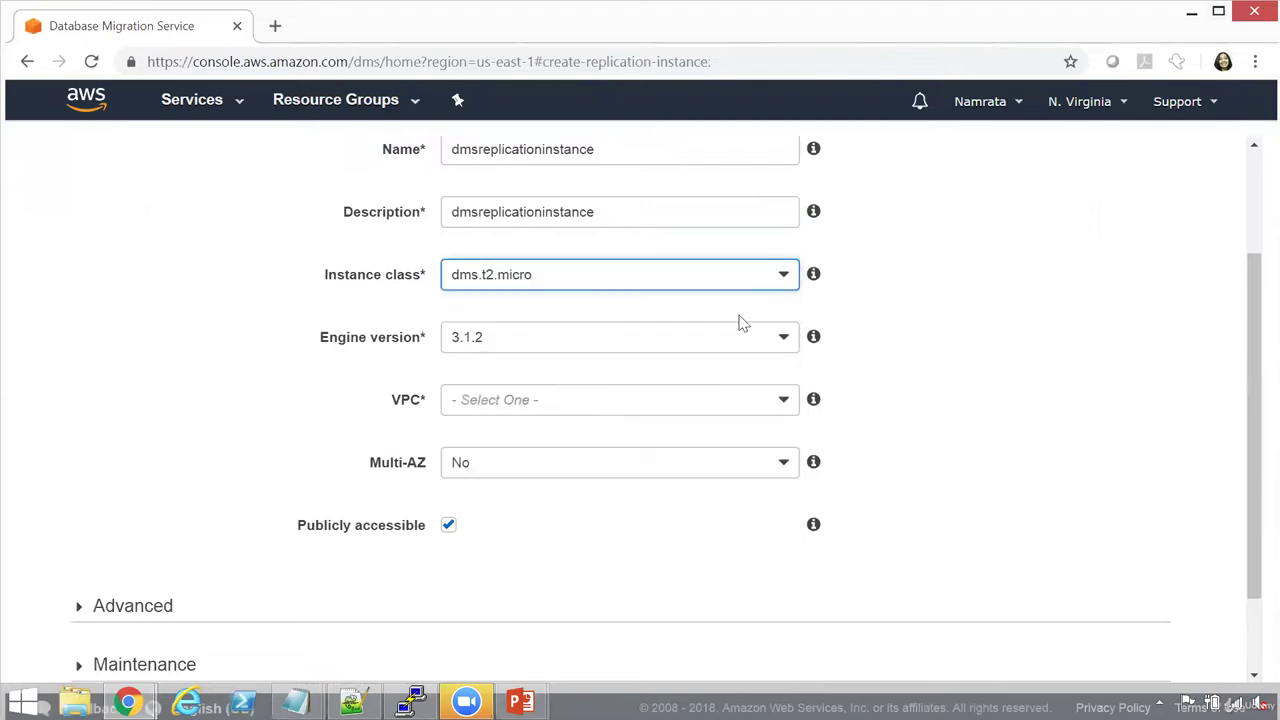
{"action": "left_click", "coordinate": [586, 400]}
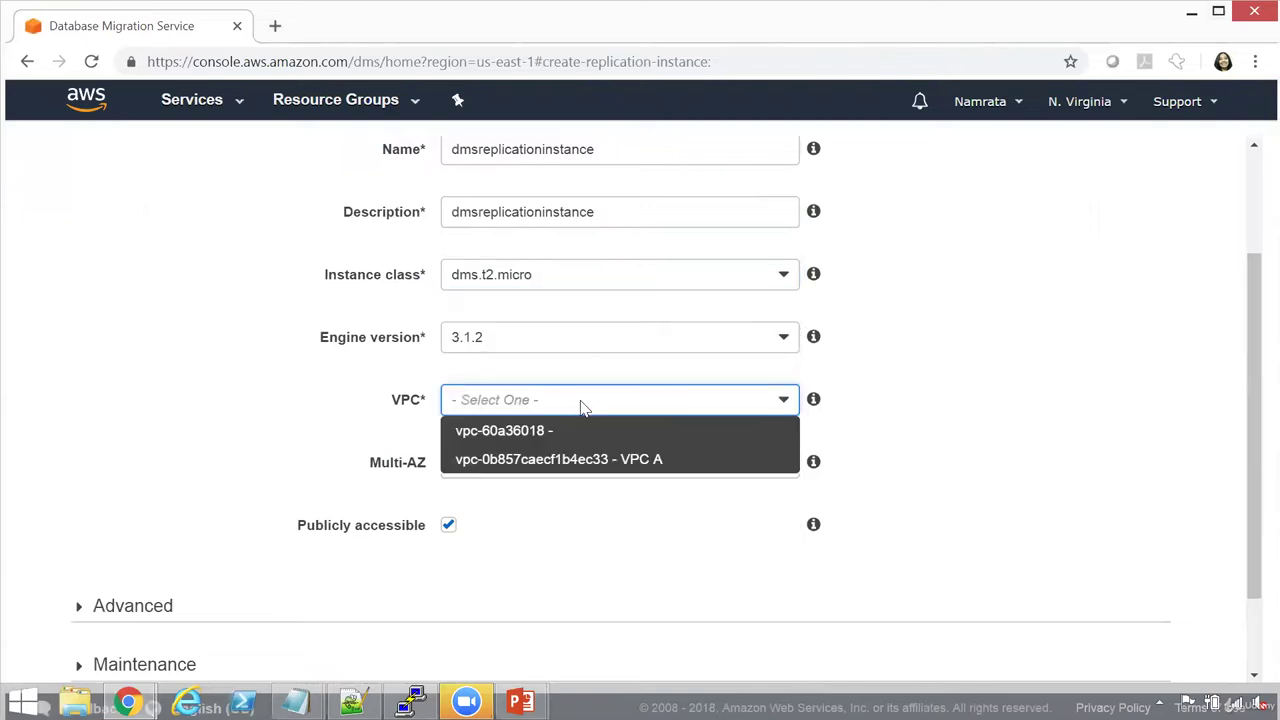
{"action": "left_click", "coordinate": [581, 440]}
{"action": "left_click", "coordinate": [628, 470]}
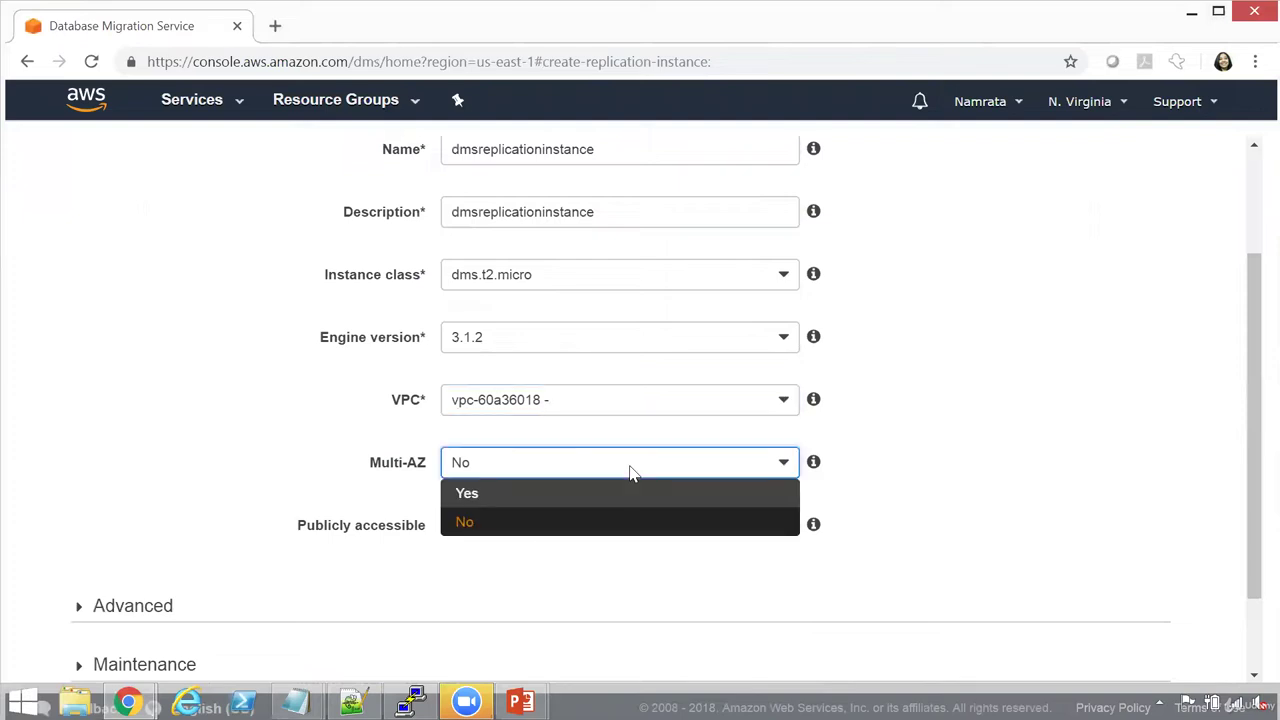
{"action": "left_click", "coordinate": [631, 527]}
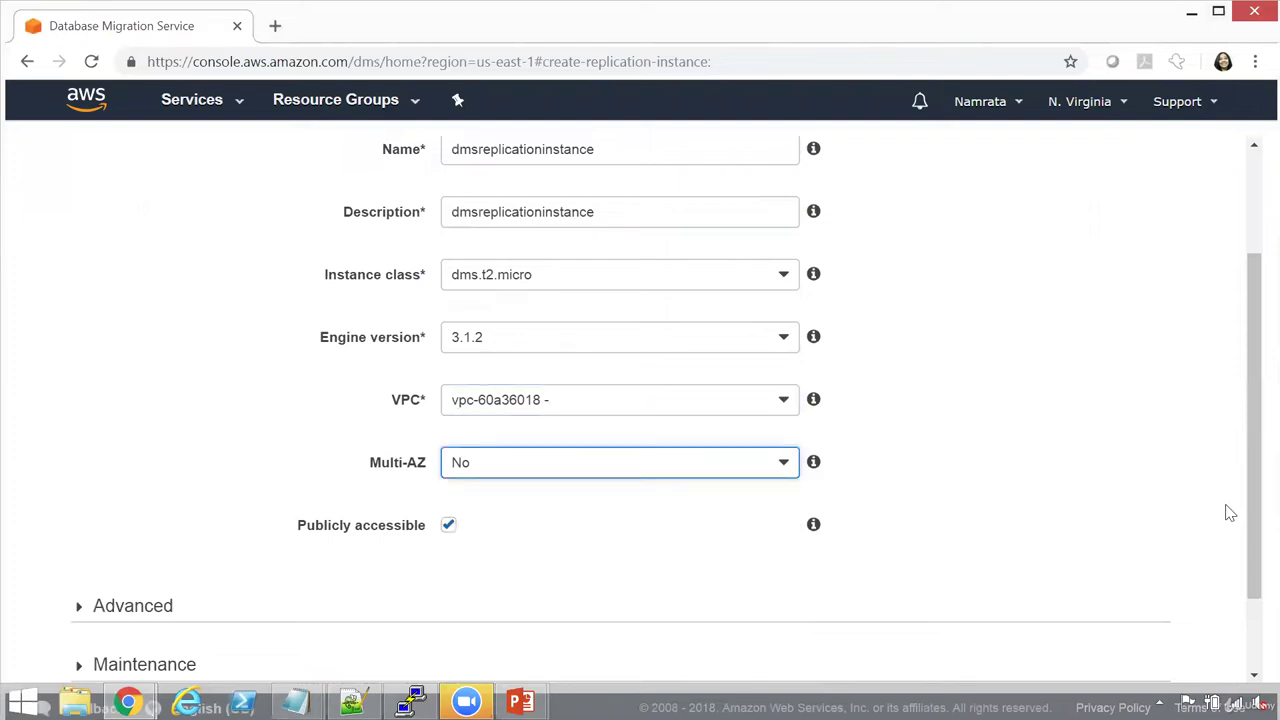
{"action": "left_click_drag", "start_coordinate": [1253, 562], "coordinate": [1252, 654]}
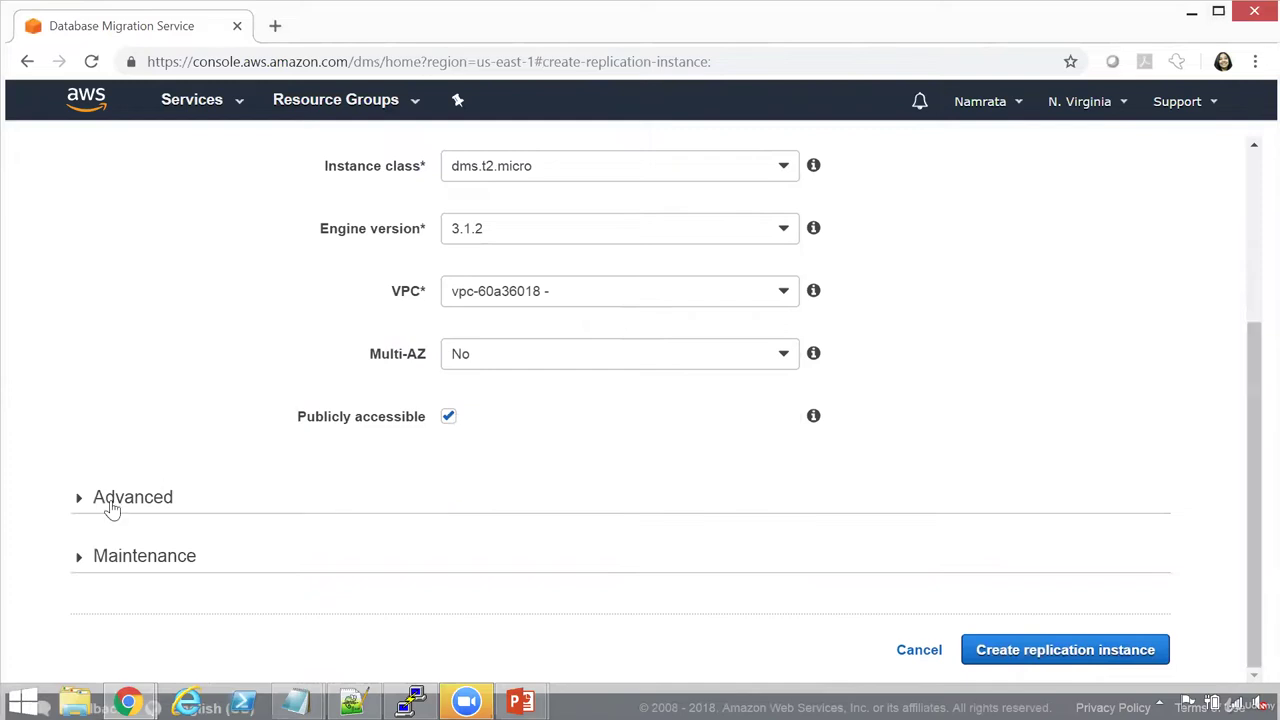
In advanced settings, set allocated storage to 8 and the availability zone to us-east-1a.
{"action": "left_click", "coordinate": [80, 500]}
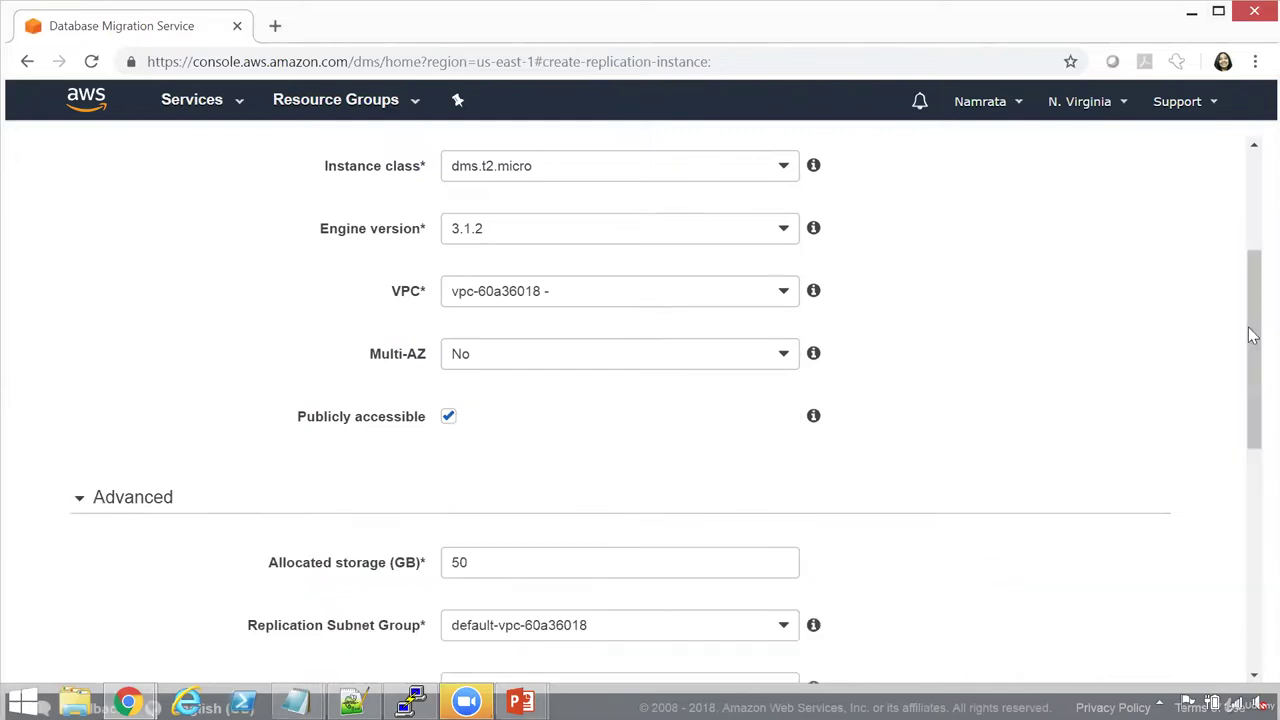
{"action": "left_click_drag", "start_coordinate": [1252, 338], "coordinate": [1250, 430]}
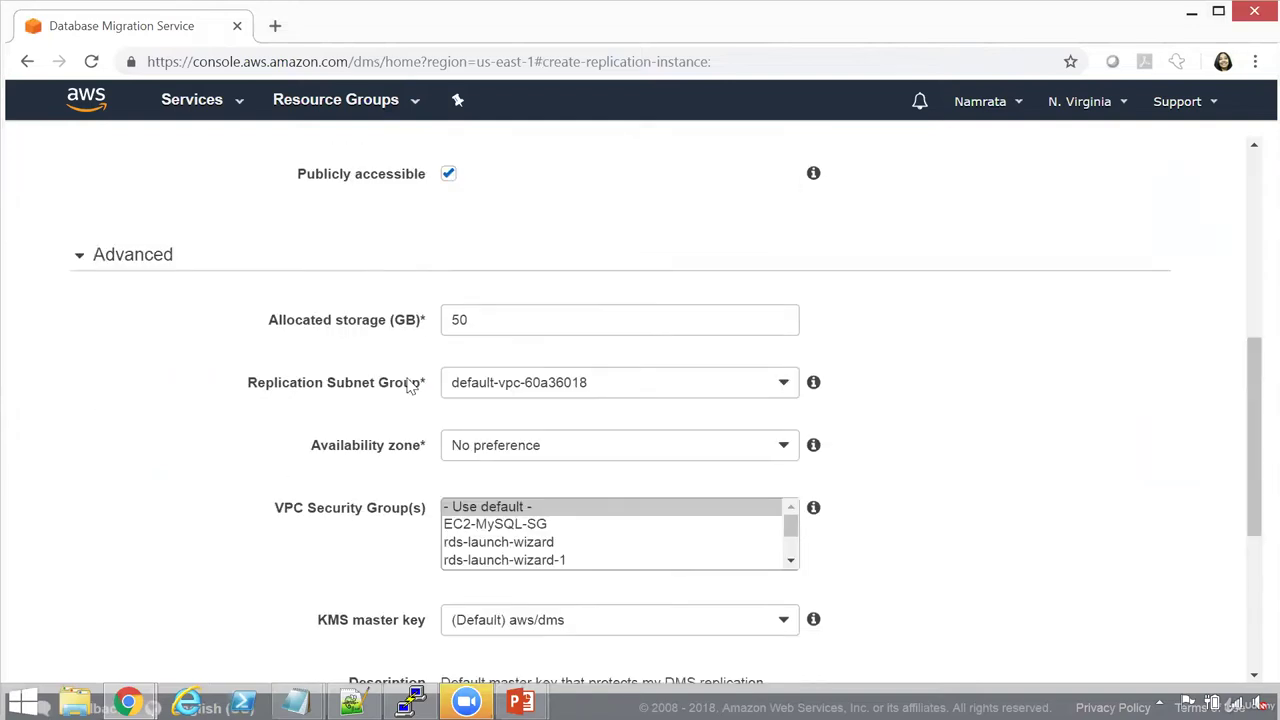
{"action": "double_click", "coordinate": [488, 317]}
{"action": "type", "text": "8"}
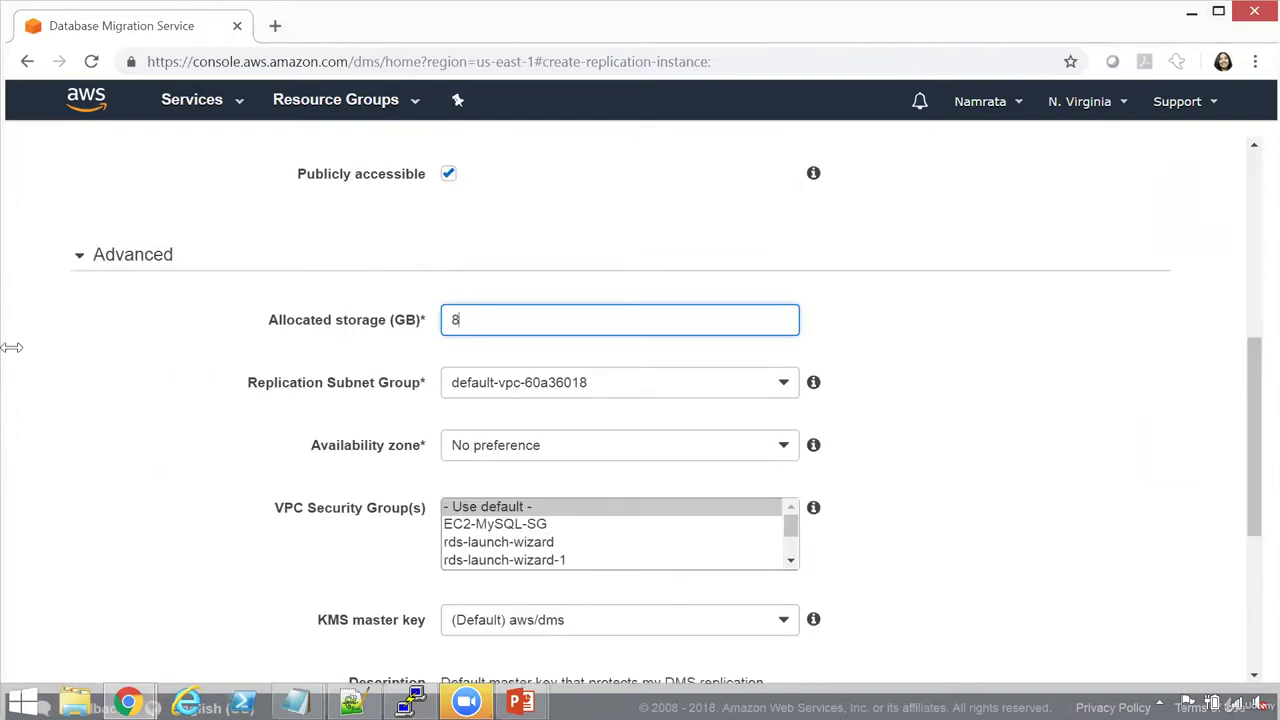
{"action": "left_click", "coordinate": [663, 394]}
{"action": "left_click", "coordinate": [713, 393]}
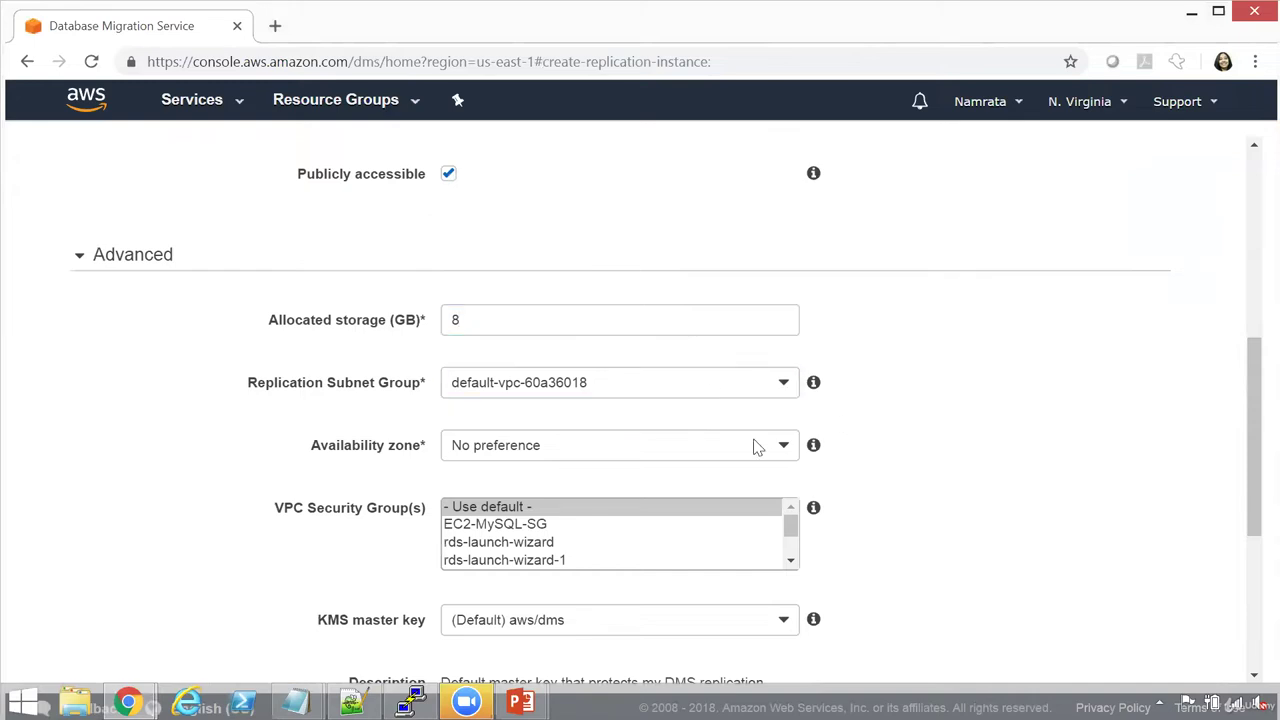
{"action": "left_click", "coordinate": [749, 446]}
{"action": "left_click", "coordinate": [698, 520]}
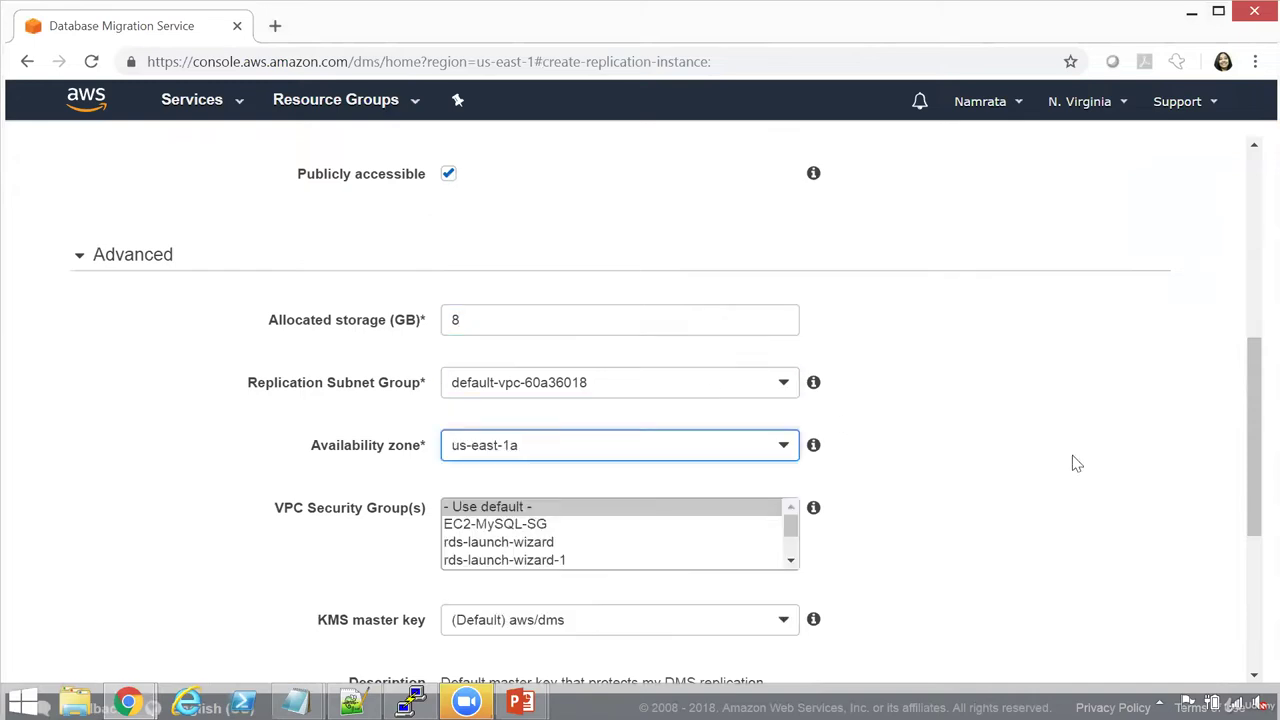
Choose the default VPC security group and create the replication instance.
{"action": "left_click_drag", "start_coordinate": [1255, 449], "coordinate": [1252, 554]}
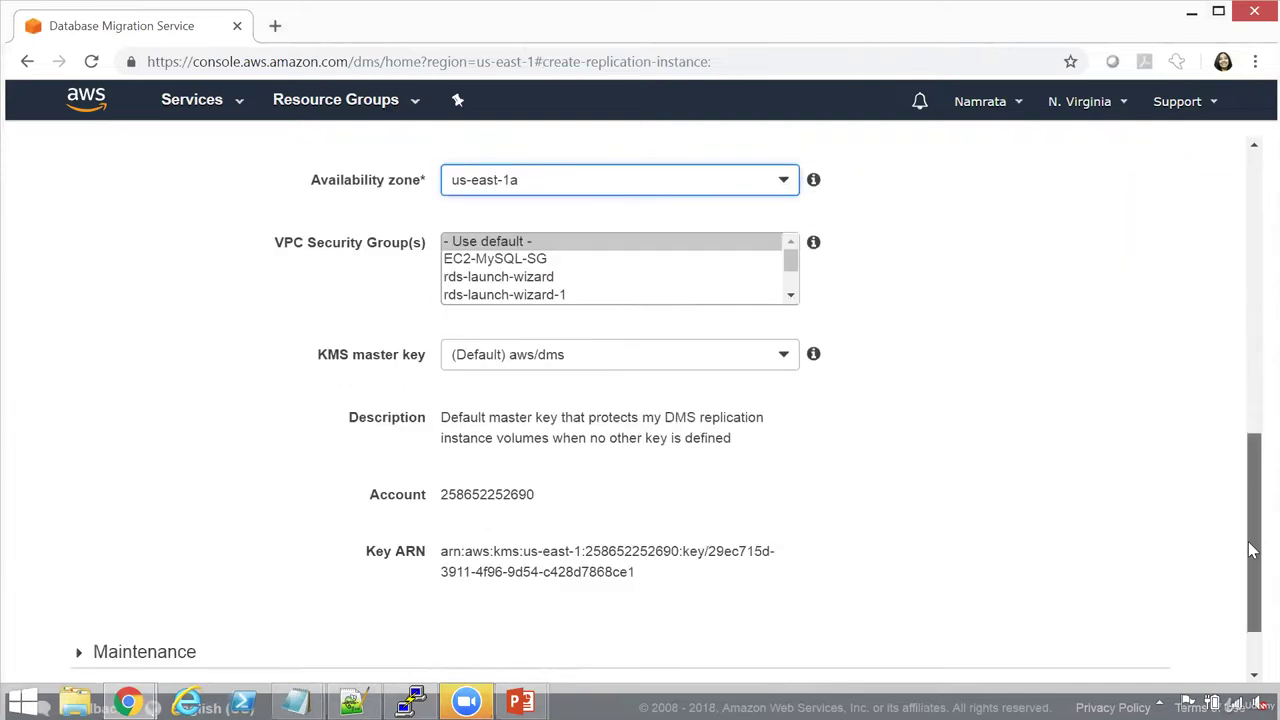
{"action": "left_click", "coordinate": [790, 301]}
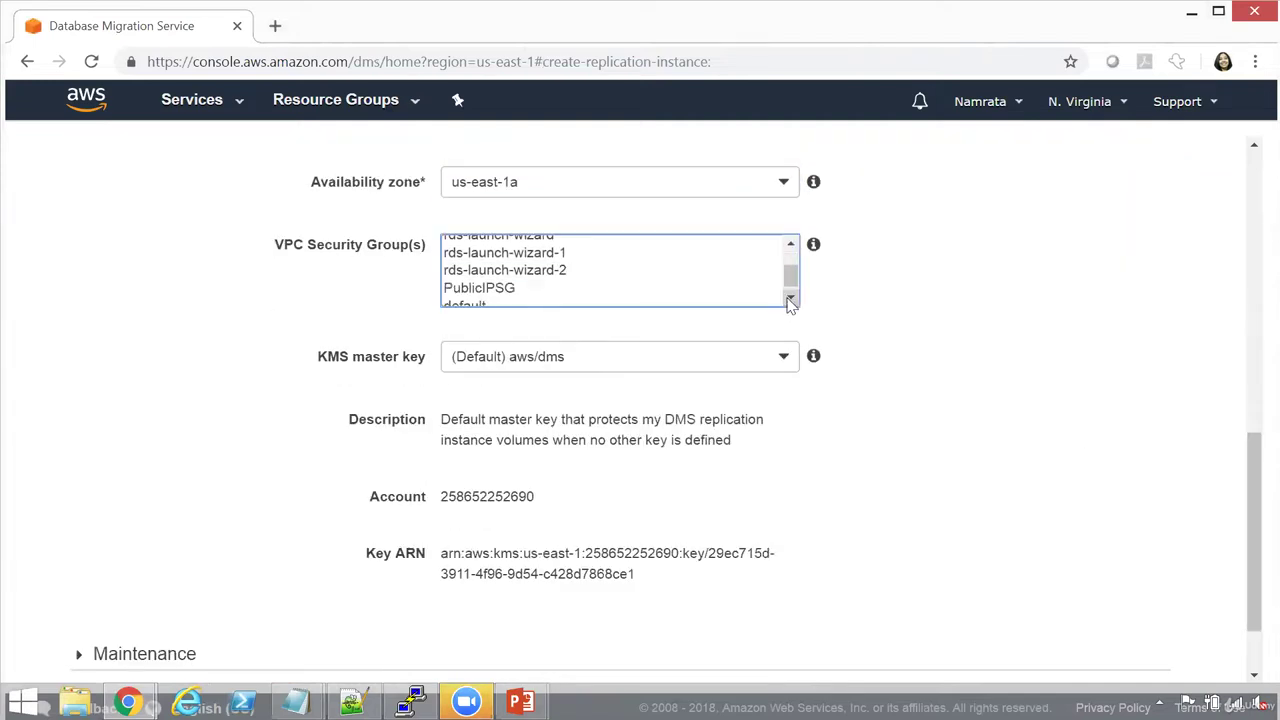
{"action": "left_click", "coordinate": [533, 297]}
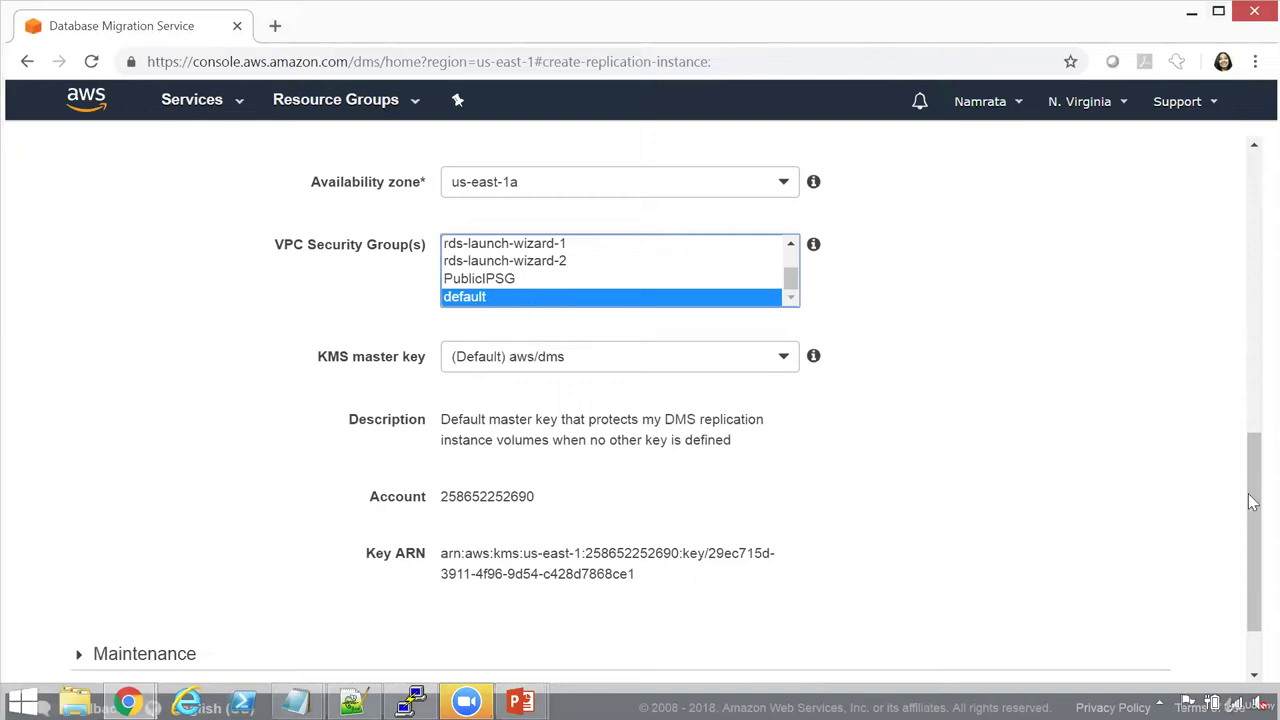
{"action": "left_click_drag", "start_coordinate": [1253, 510], "coordinate": [1254, 548]}
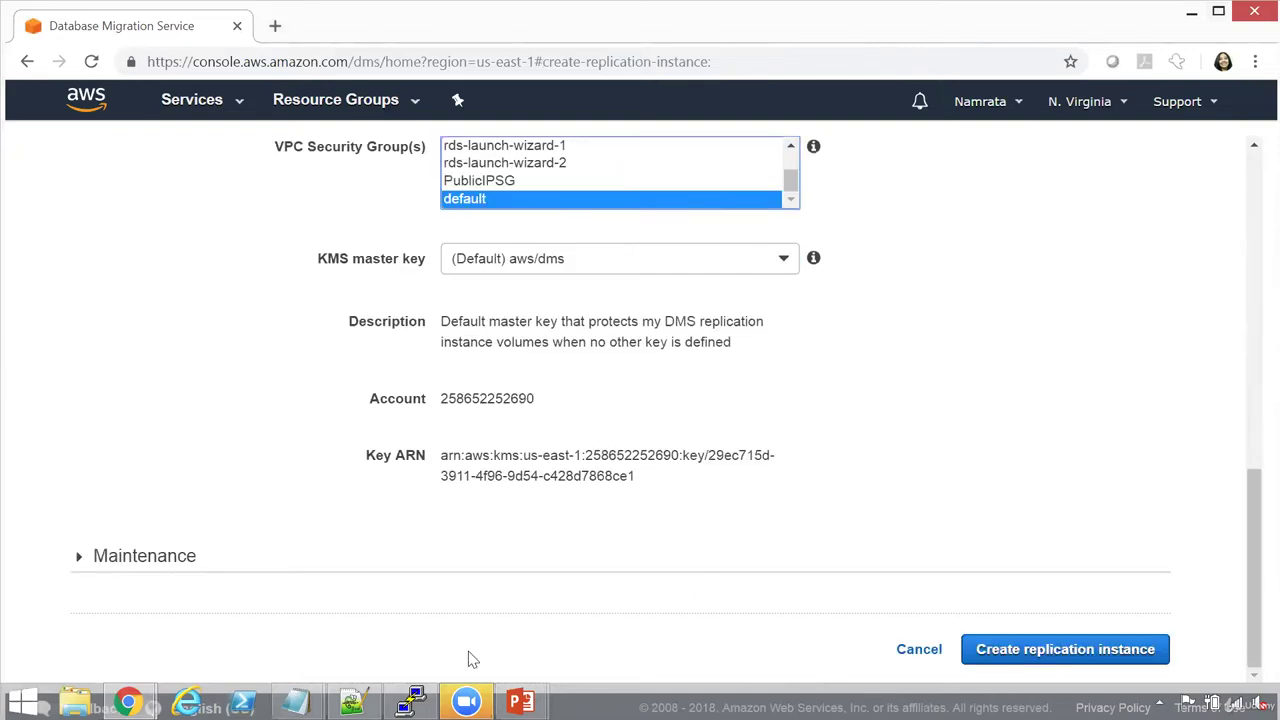
{"action": "left_click", "coordinate": [1005, 656]}
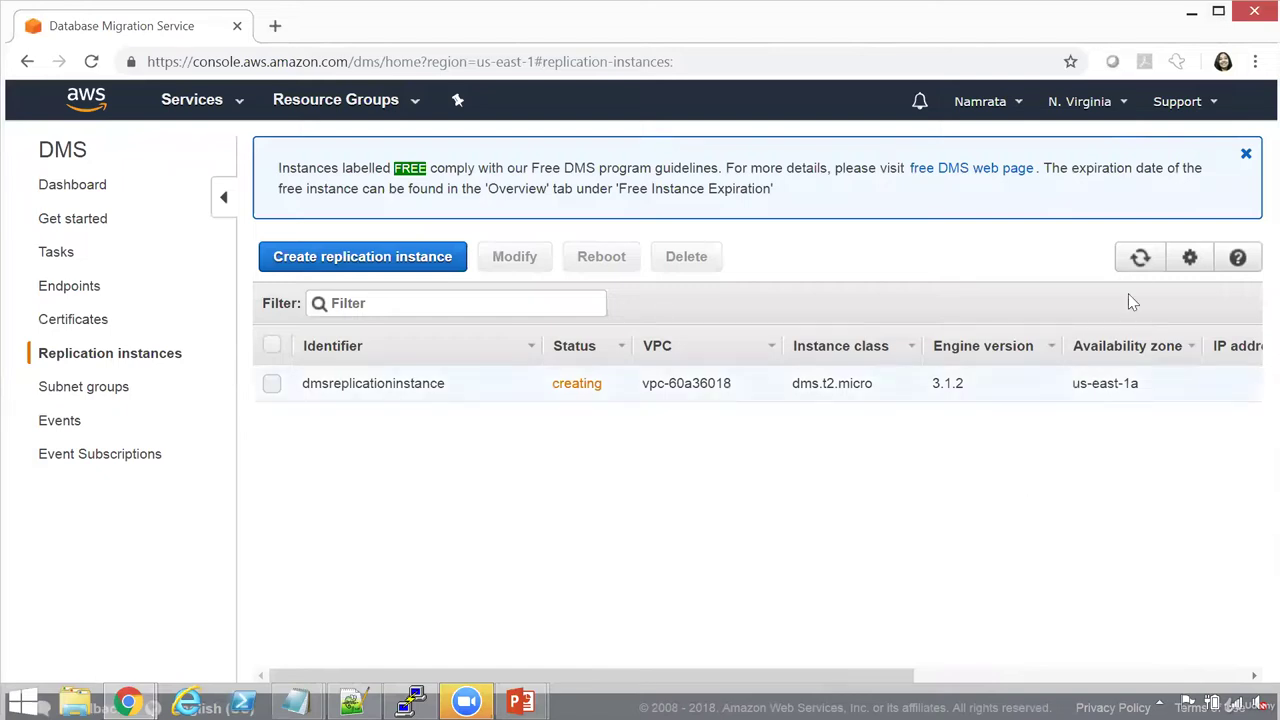
{"action": "left_click", "coordinate": [1141, 259]}
{"action": "left_click", "coordinate": [1141, 259]}
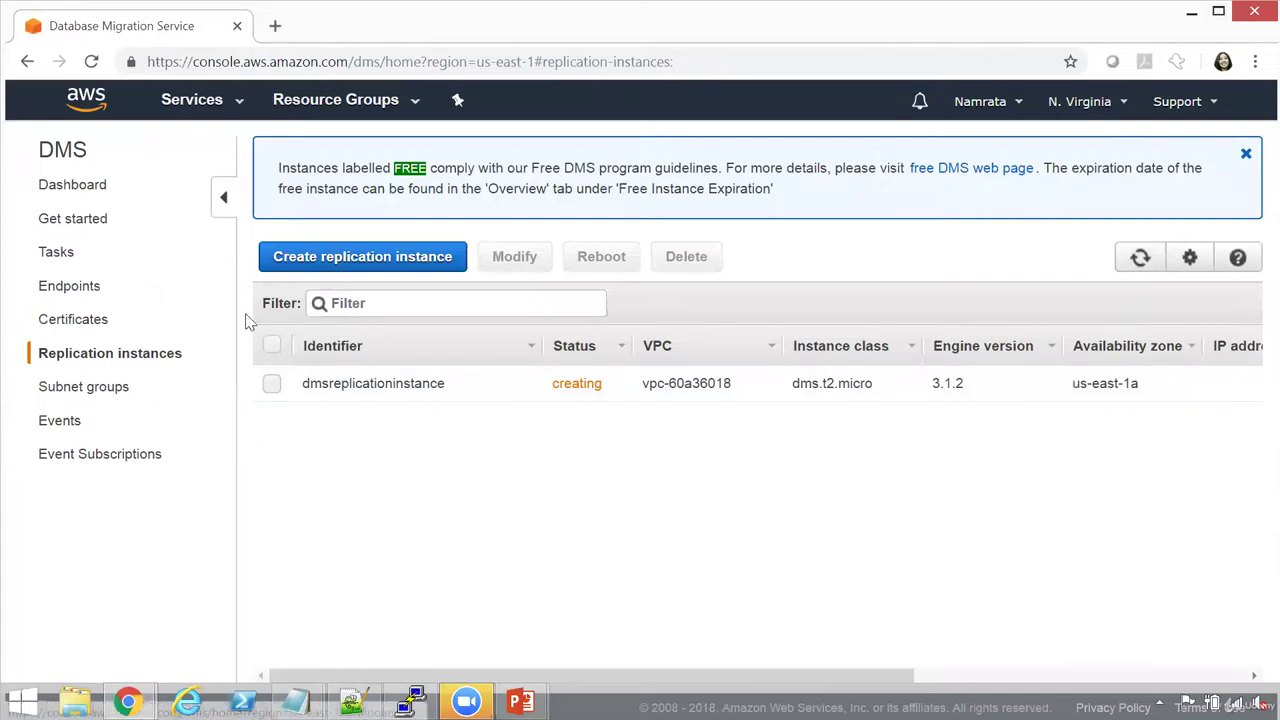
{"action": "key", "text": "alt+Tab"}
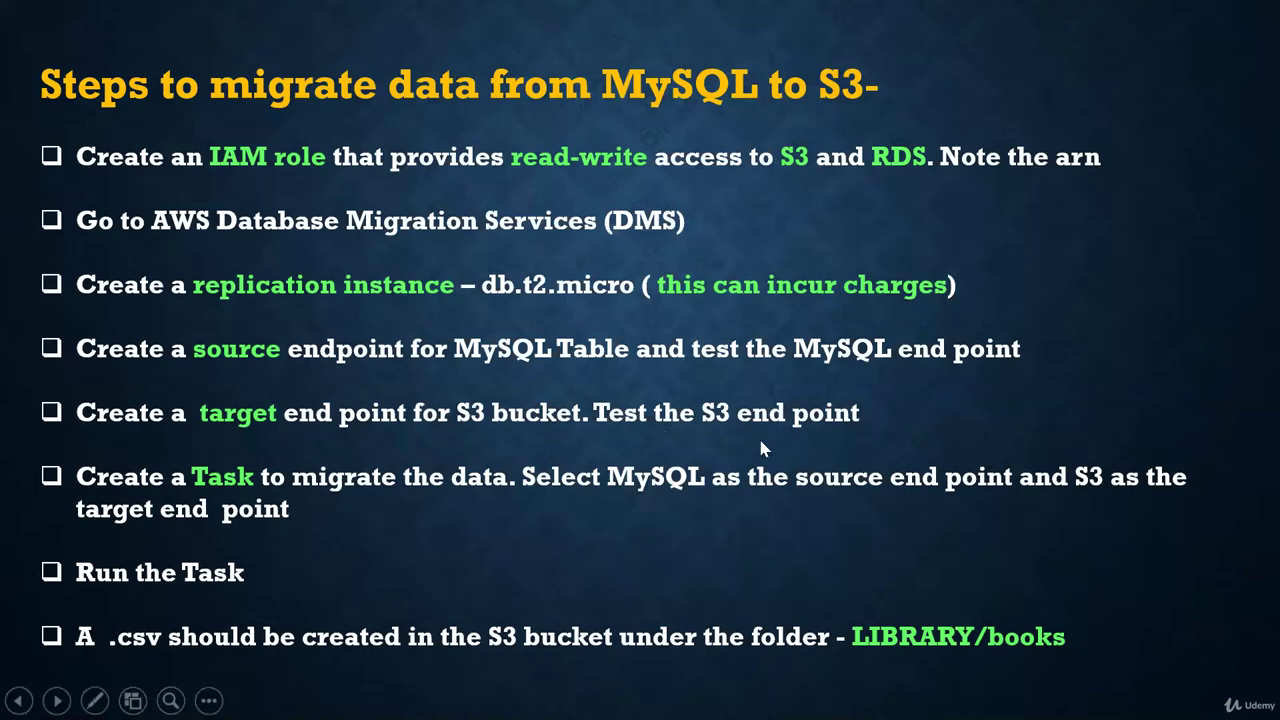
{"action": "key", "text": "alt+Tab"}
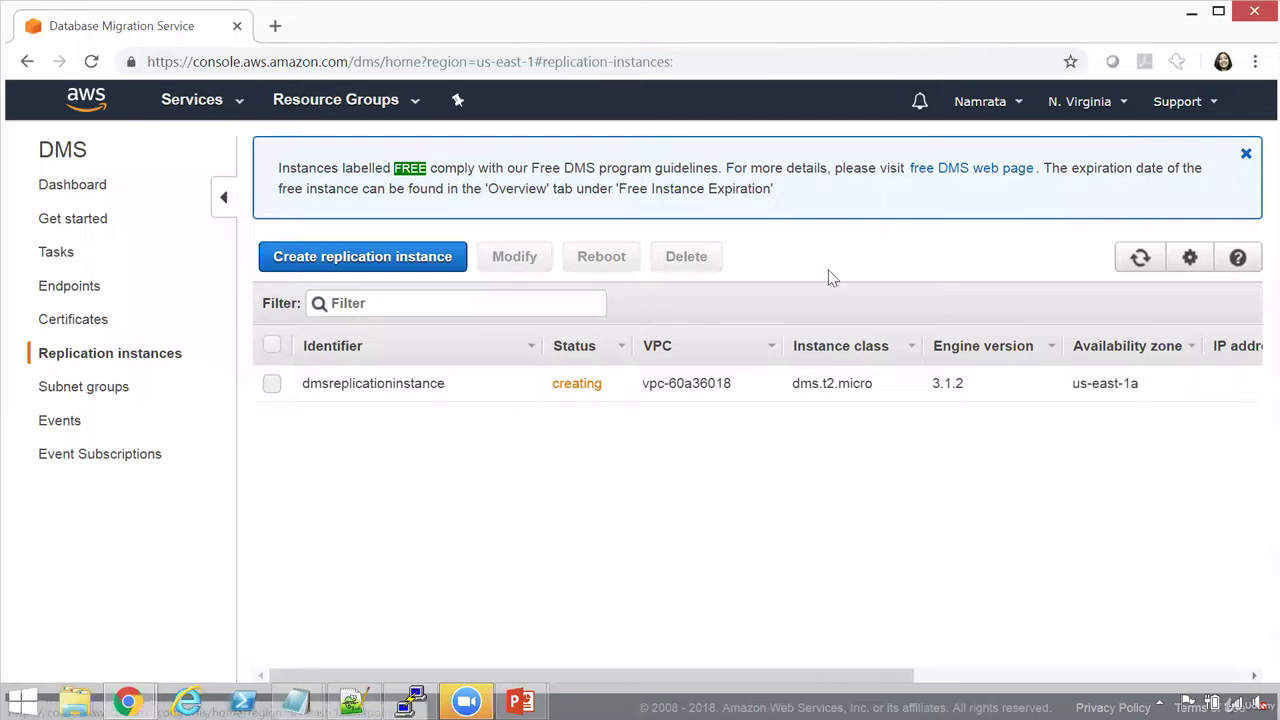
{"action": "left_click", "coordinate": [1140, 260]}
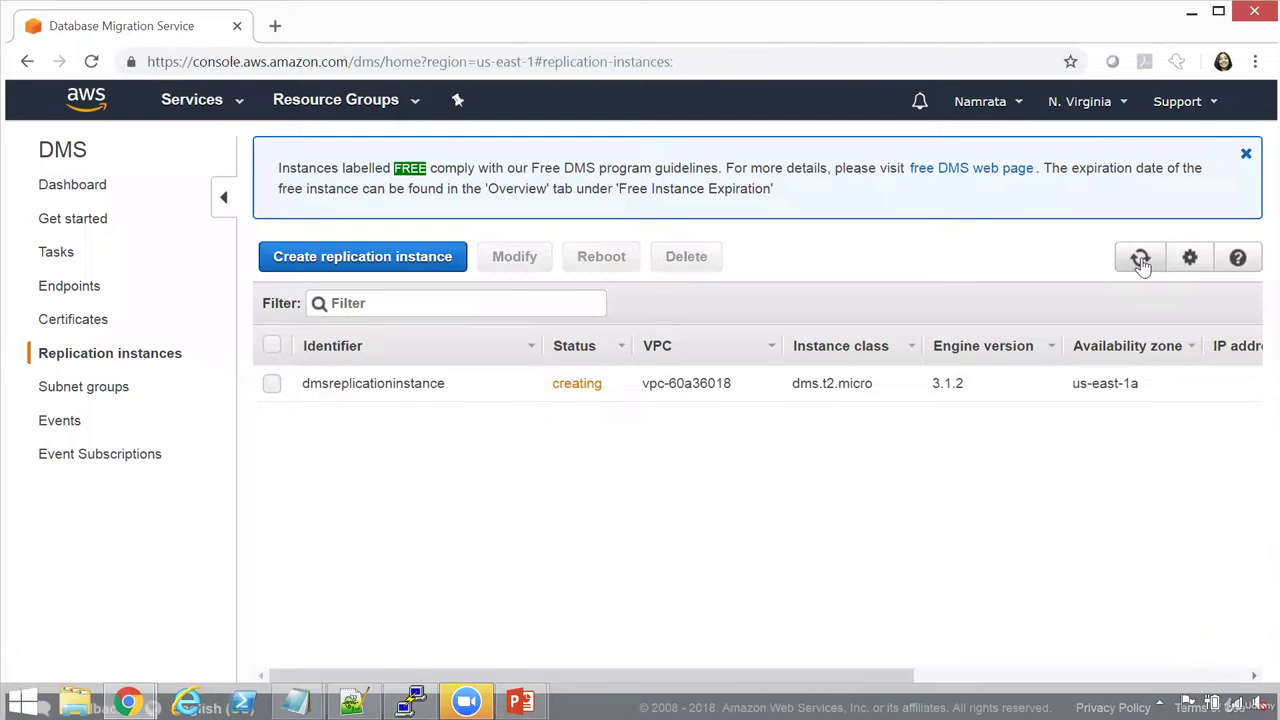
{"action": "left_click", "coordinate": [1140, 258]}
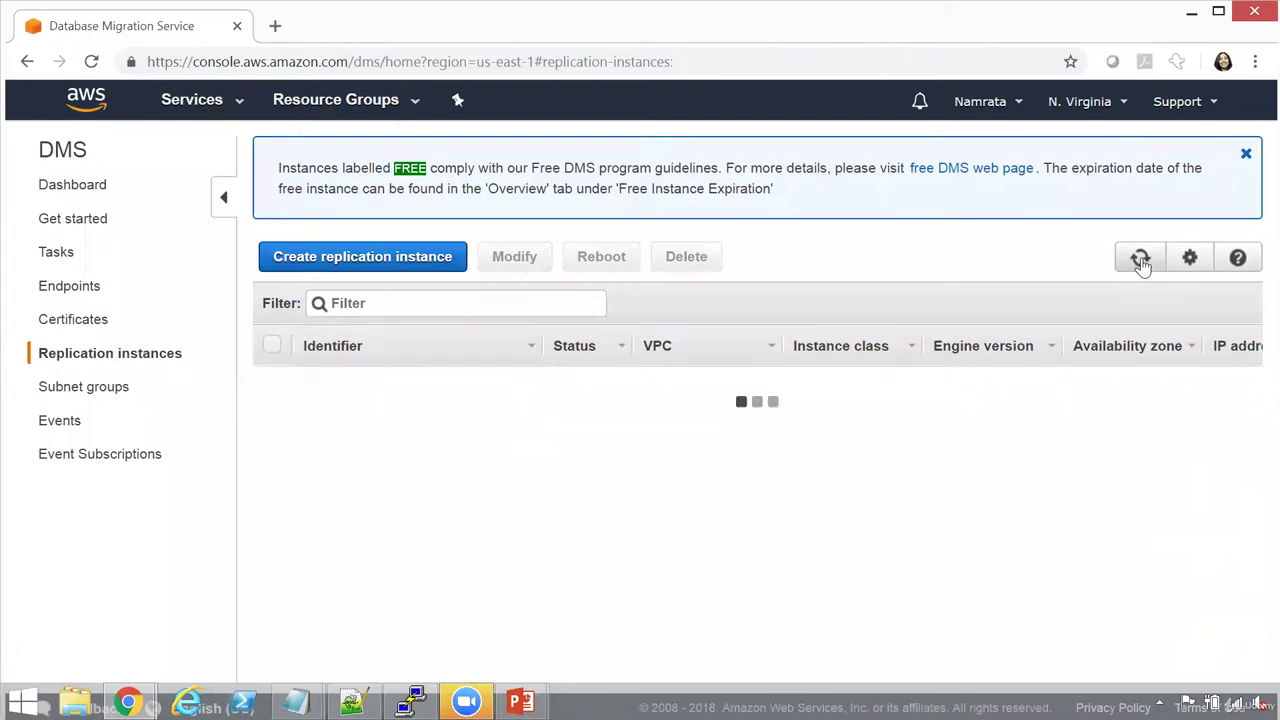
{"action": "left_click", "coordinate": [1140, 258]}
{"action": "left_click", "coordinate": [1140, 258]}
Start a new endpoint based on the existing RDS DB instance, keeping mysql as source engine.
{"action": "left_click", "coordinate": [76, 297]}
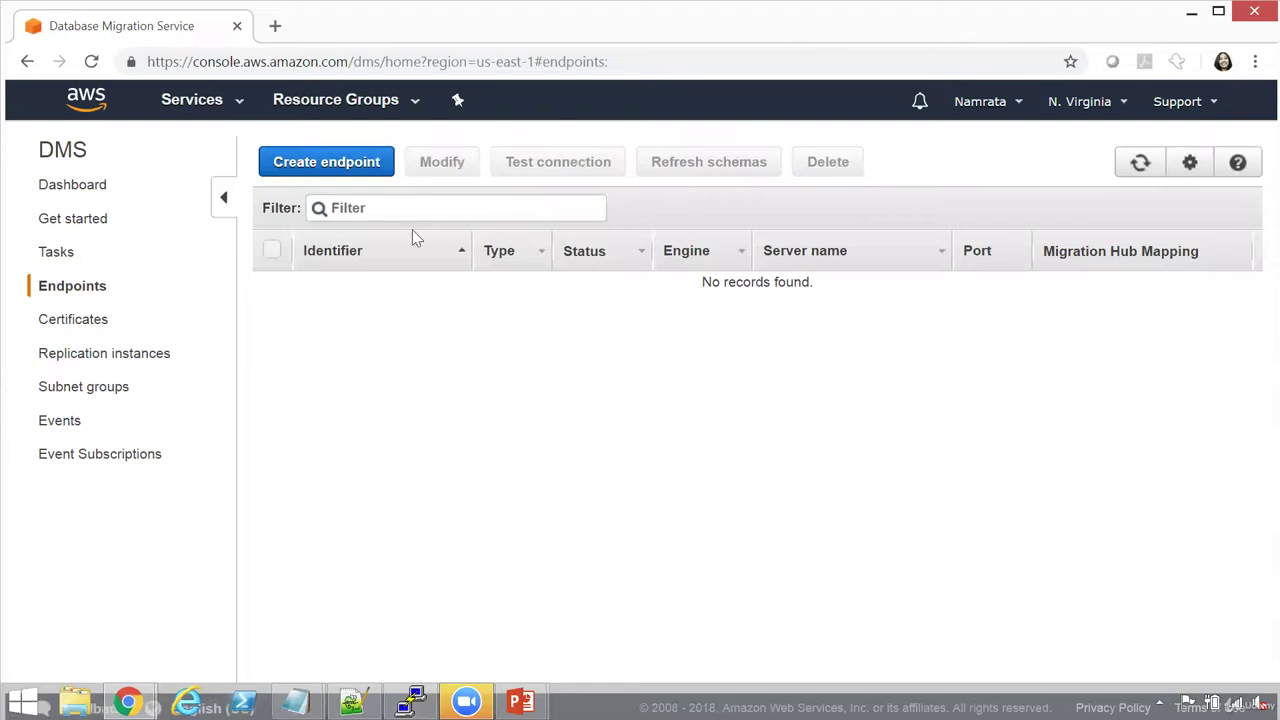
{"action": "left_click", "coordinate": [369, 176]}
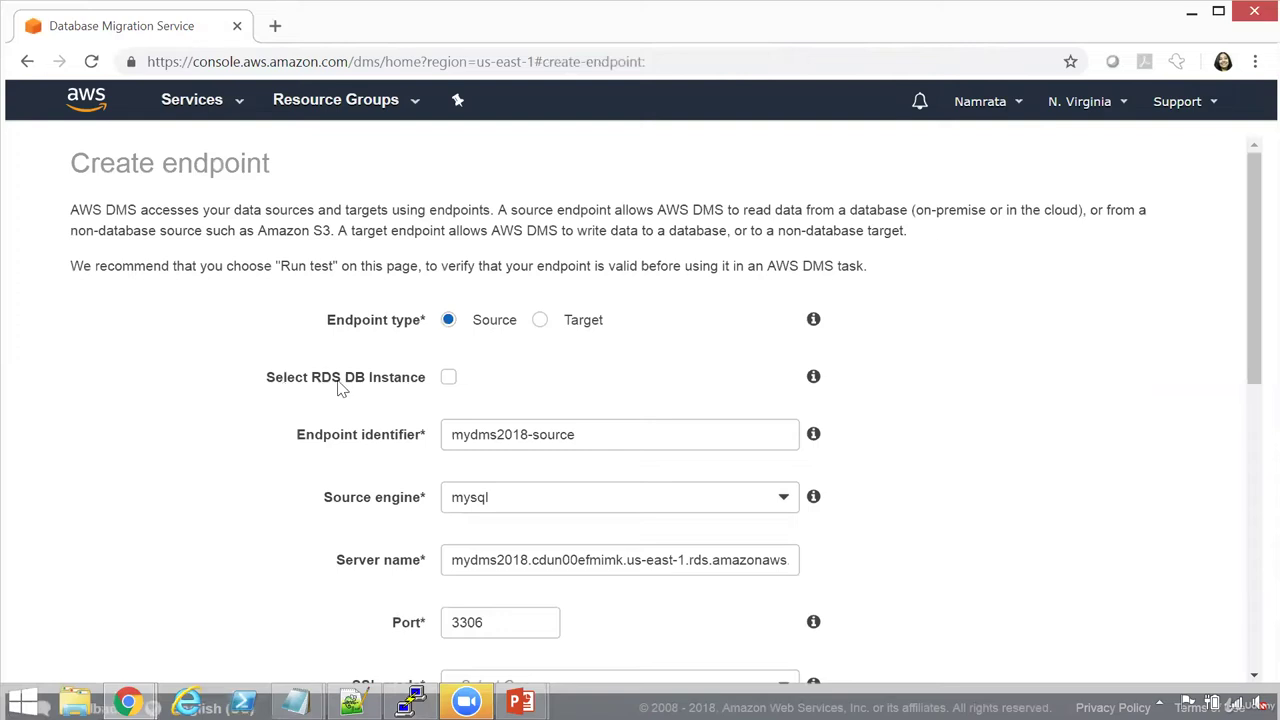
{"action": "left_click", "coordinate": [449, 383]}
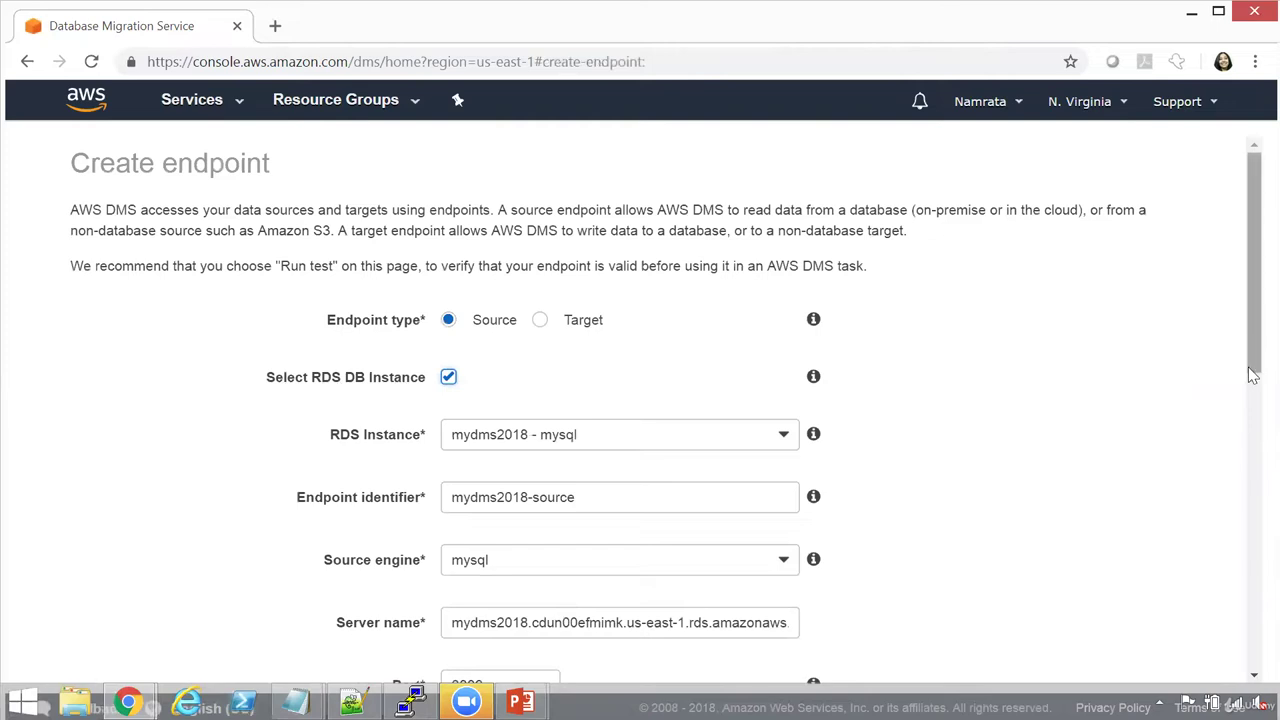
{"action": "scroll", "coordinate": [1250, 425], "scroll_direction": "down", "scroll_amount": 2}
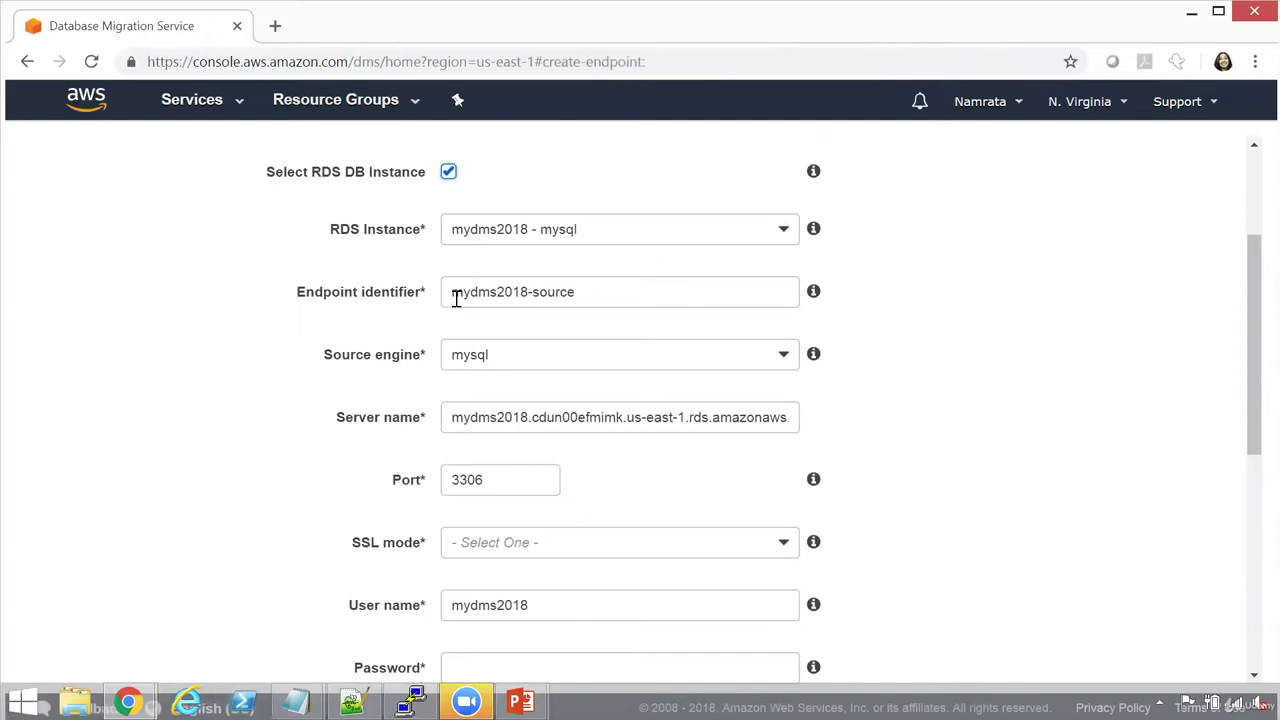
{"action": "triple_click", "coordinate": [583, 292]}
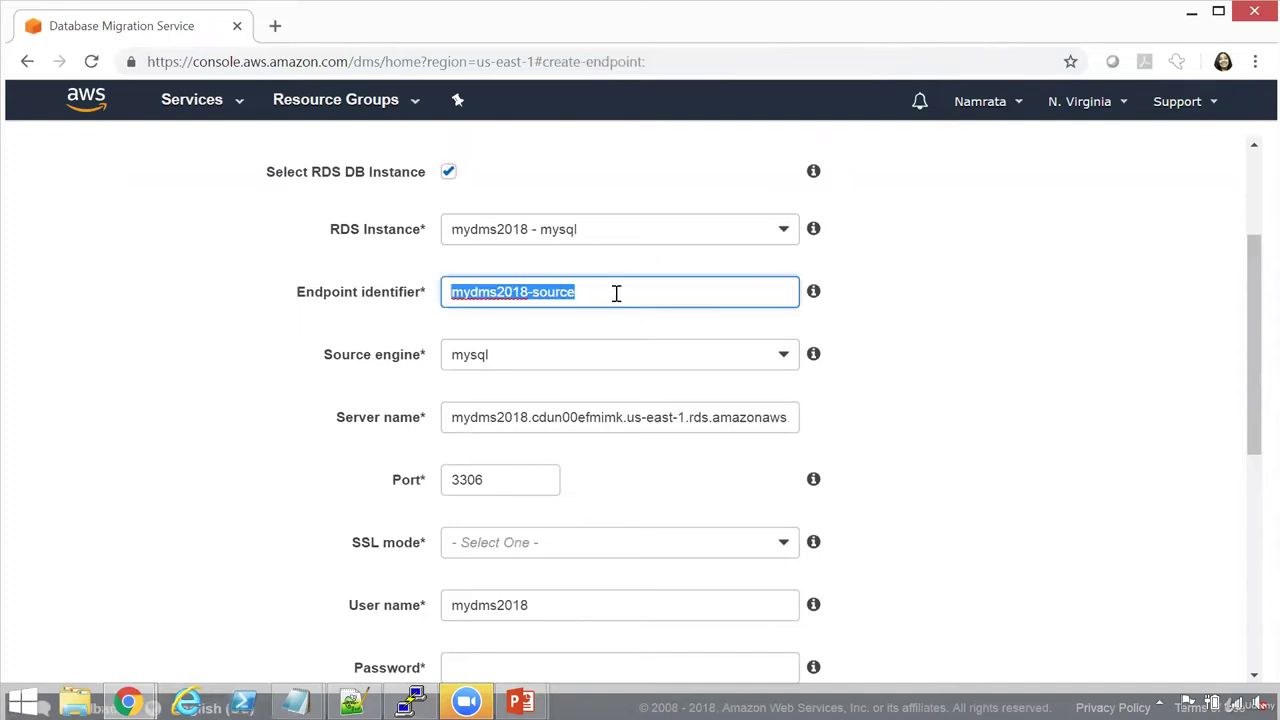
{"action": "left_click", "coordinate": [567, 367]}
{"action": "left_click", "coordinate": [565, 363]}
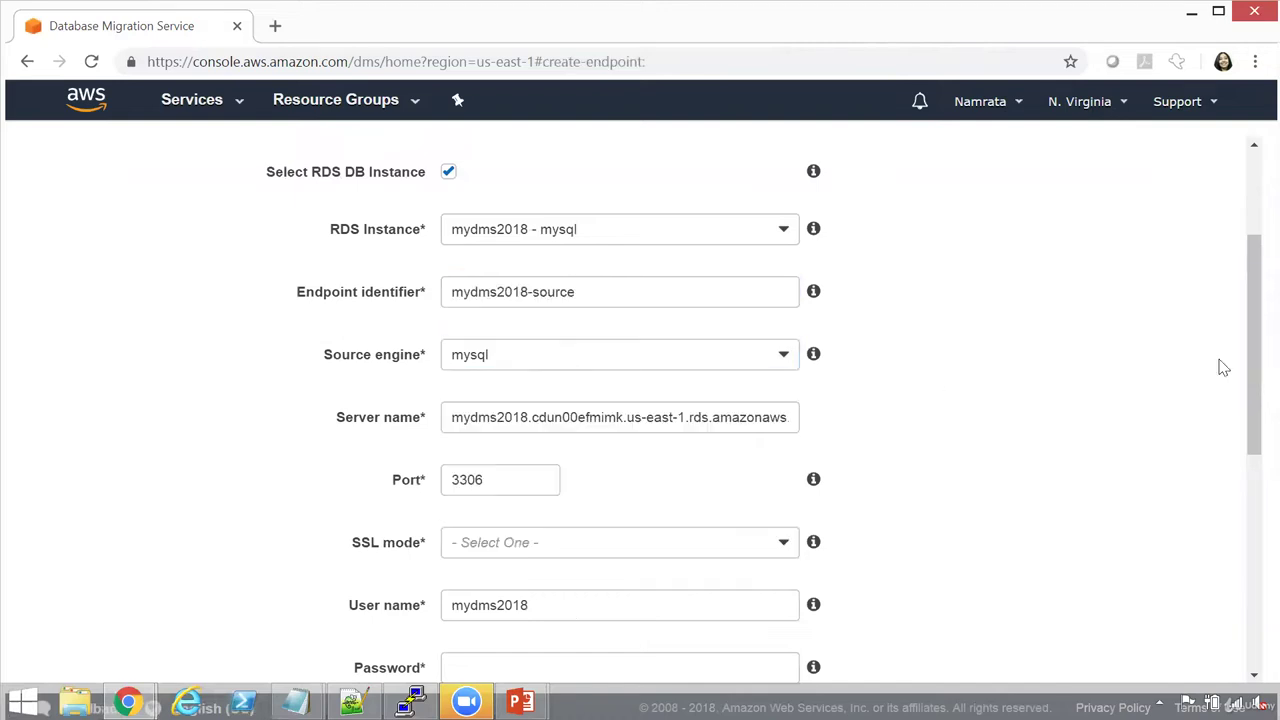
{"action": "scroll", "coordinate": [1249, 423], "scroll_direction": "down", "scroll_amount": 2}
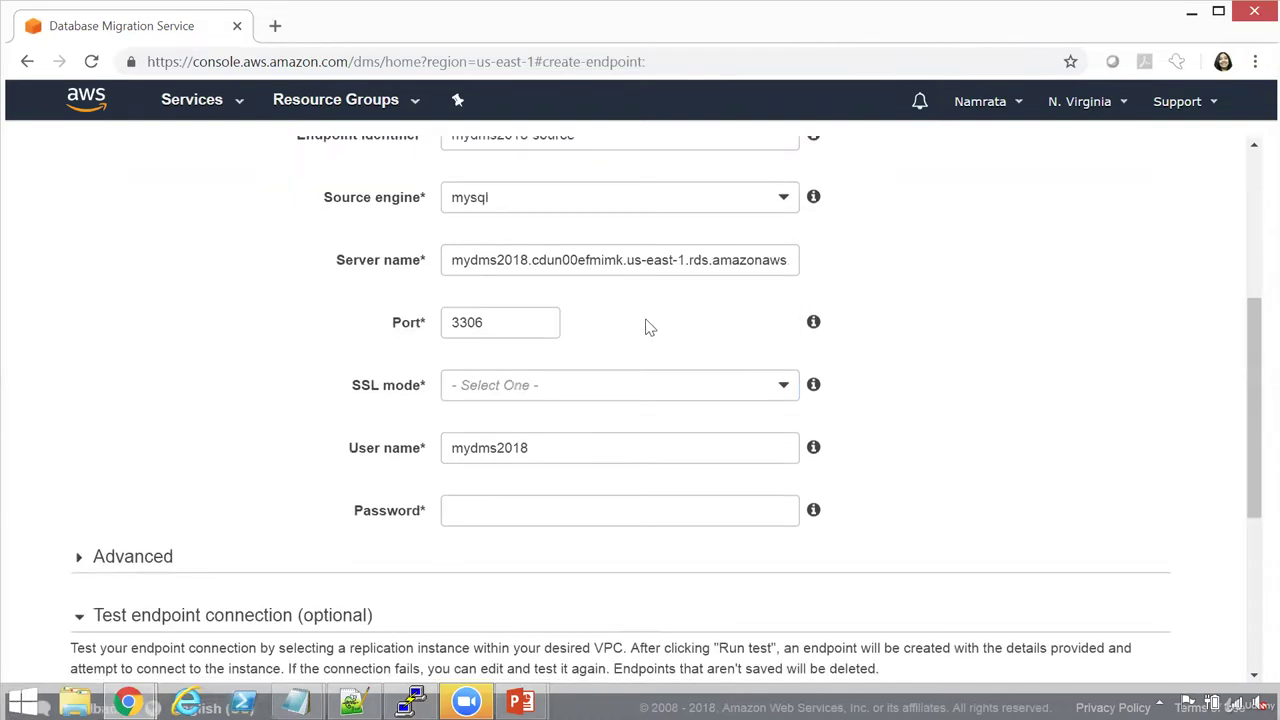
Review the server name and port 3306, and set SSL mode to none.
{"action": "left_click_drag", "start_coordinate": [452, 260], "coordinate": [812, 291]}
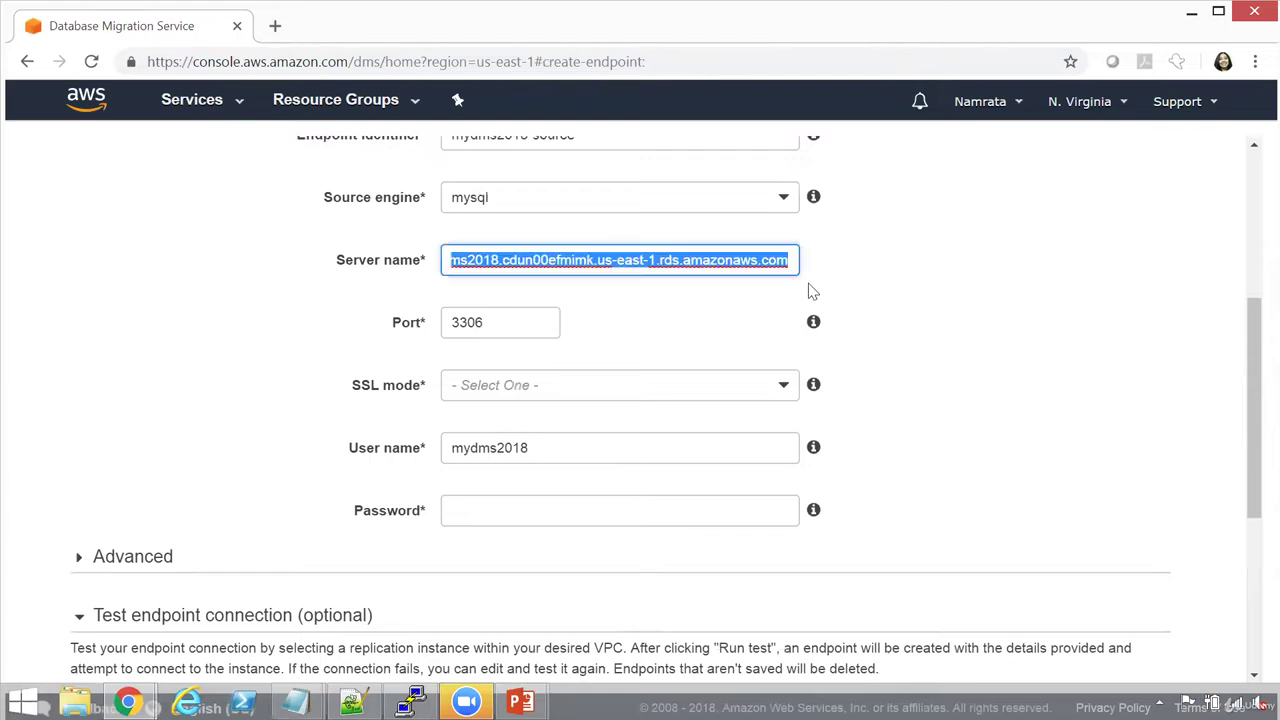
{"action": "left_click", "coordinate": [931, 291]}
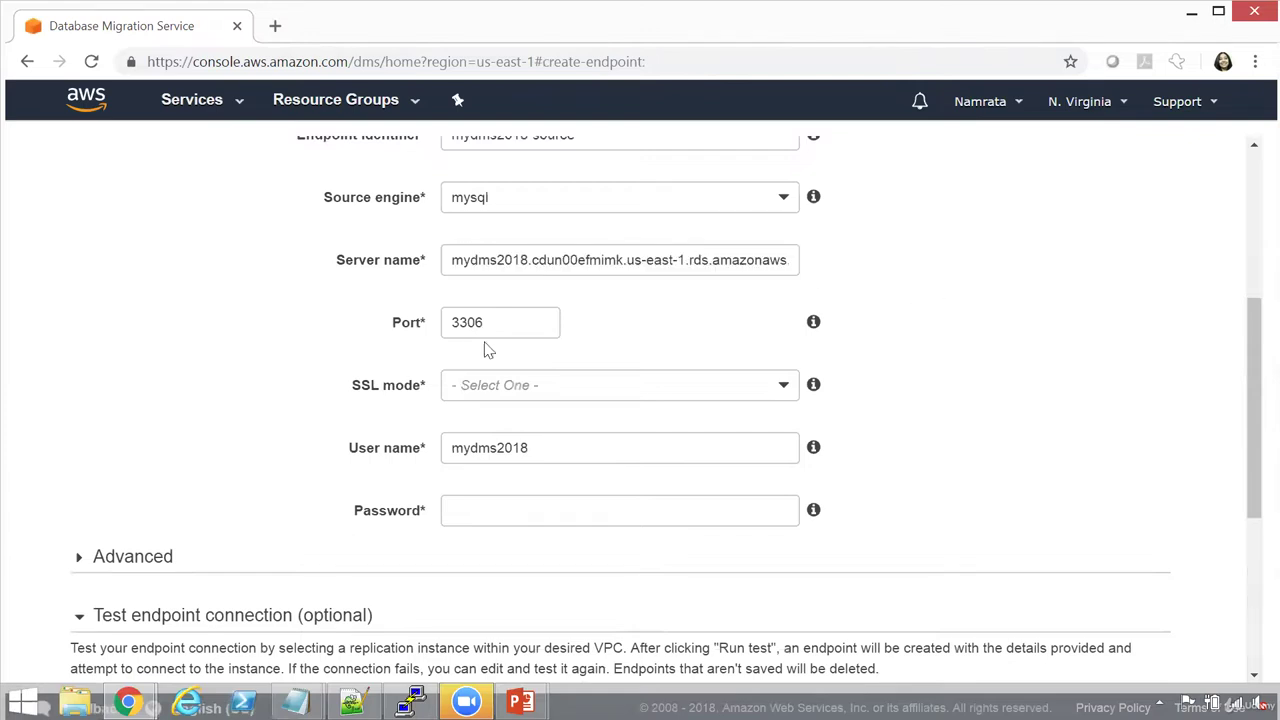
{"action": "left_click", "coordinate": [516, 319]}
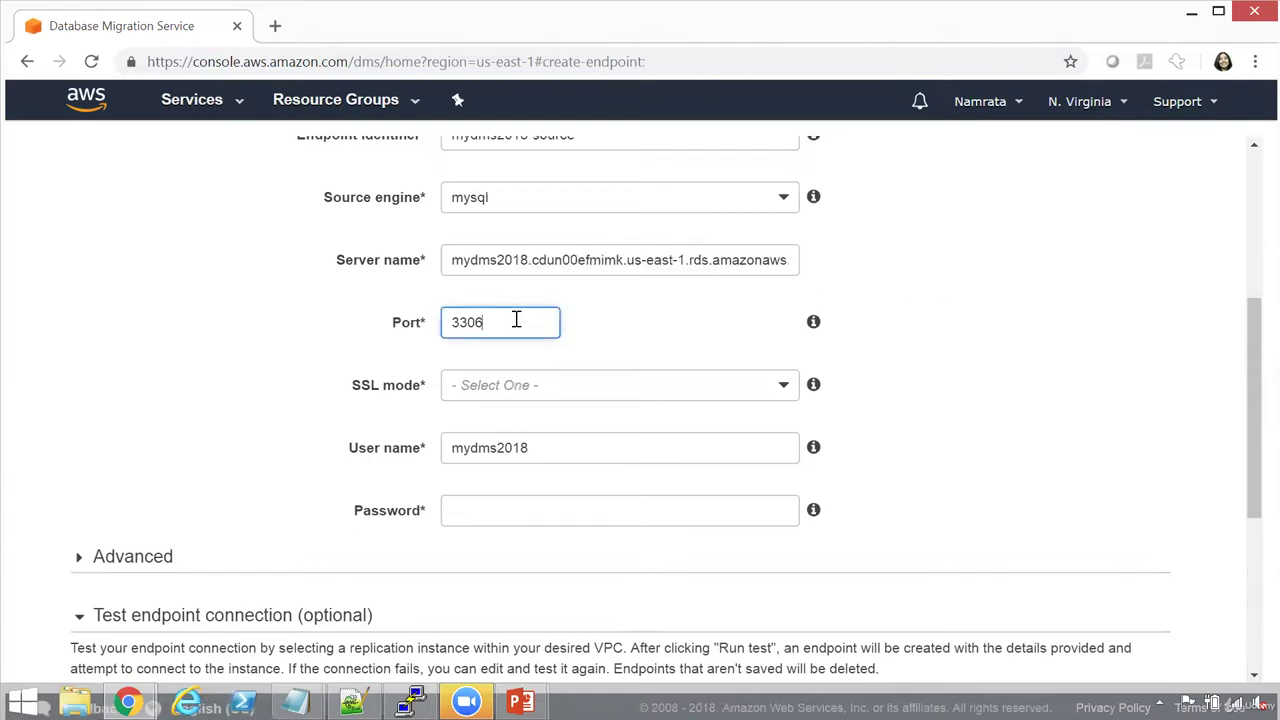
{"action": "left_click", "coordinate": [596, 391]}
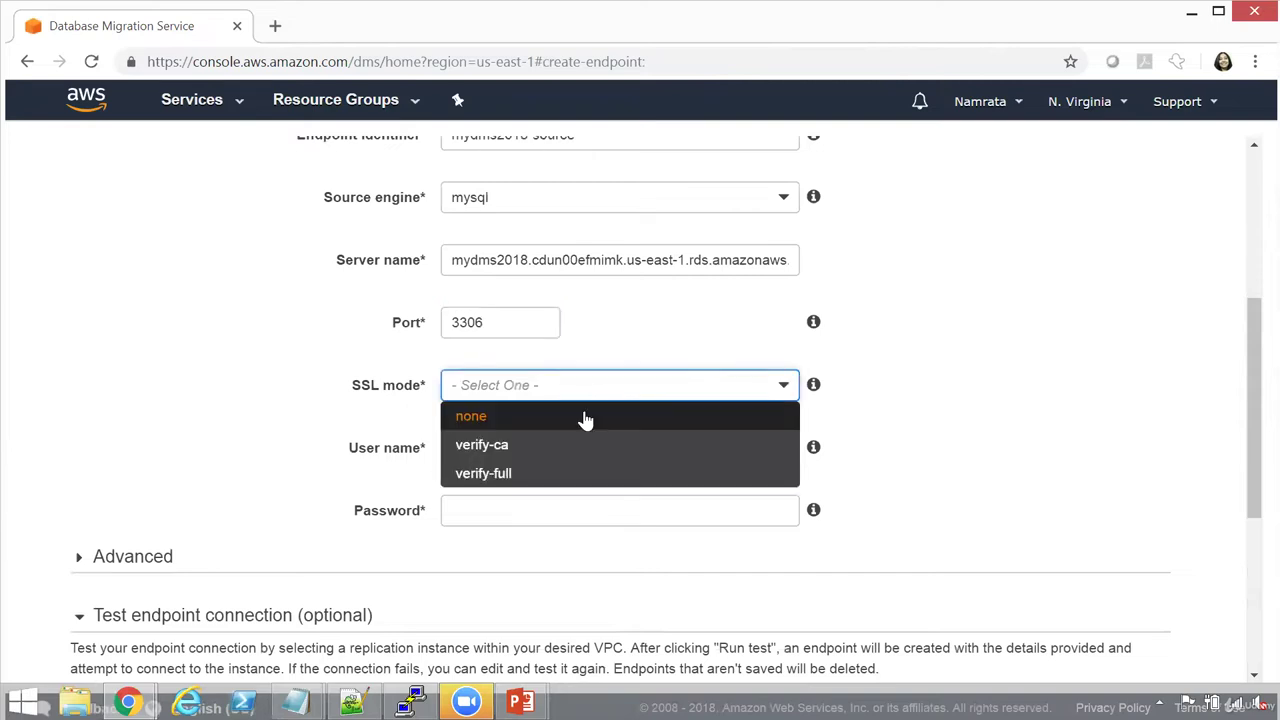
{"action": "left_click", "coordinate": [586, 418]}
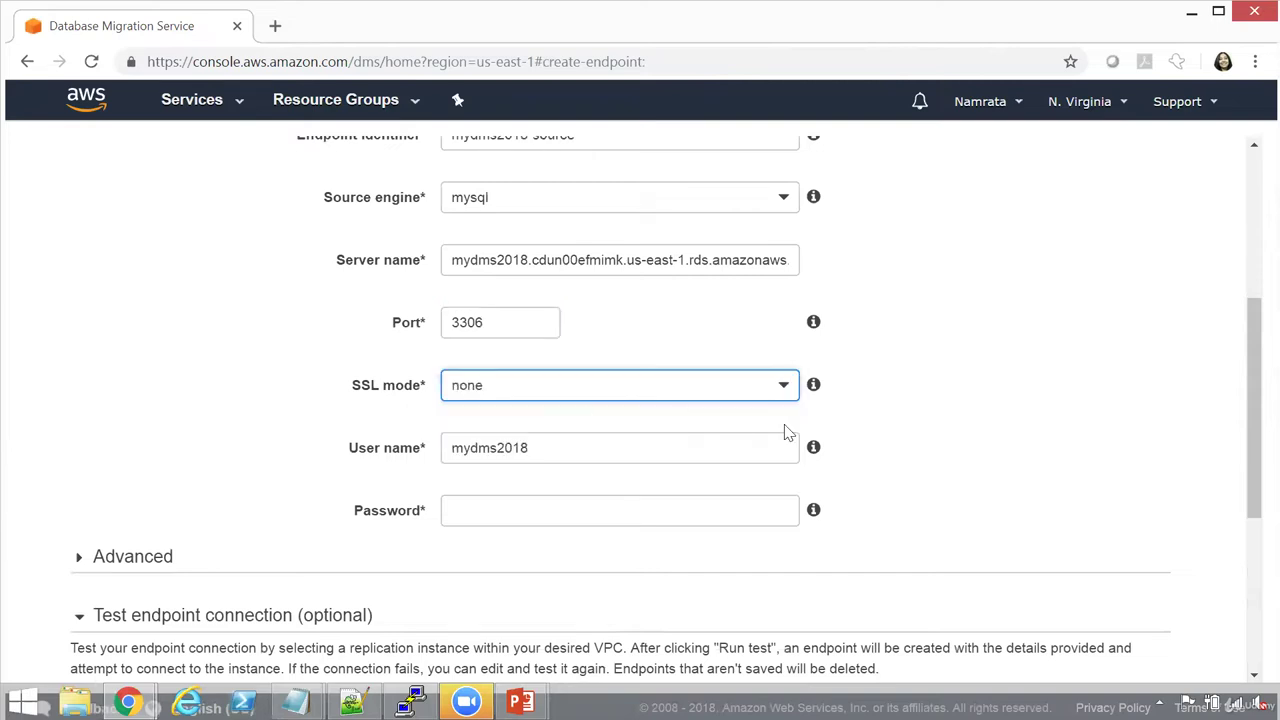
Enter the database password, replacing an incorrectly pasted one.
{"action": "double_click", "coordinate": [533, 449]}
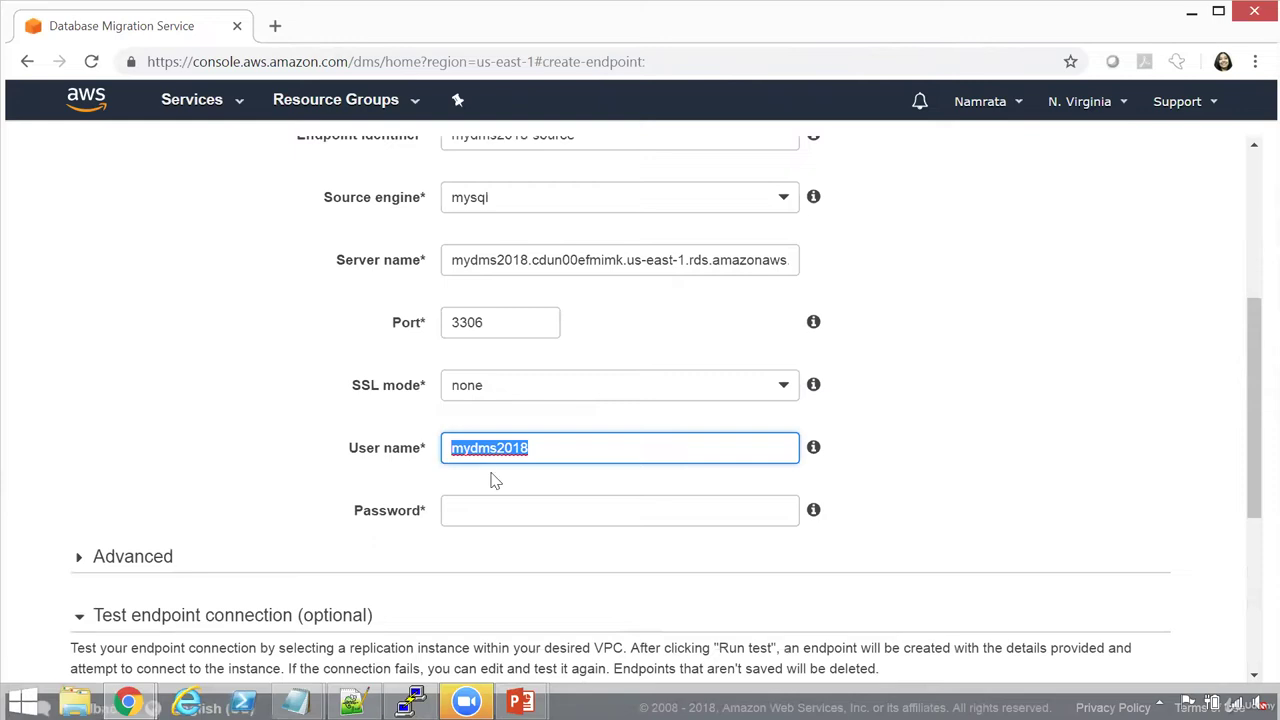
{"action": "left_click", "coordinate": [524, 514]}
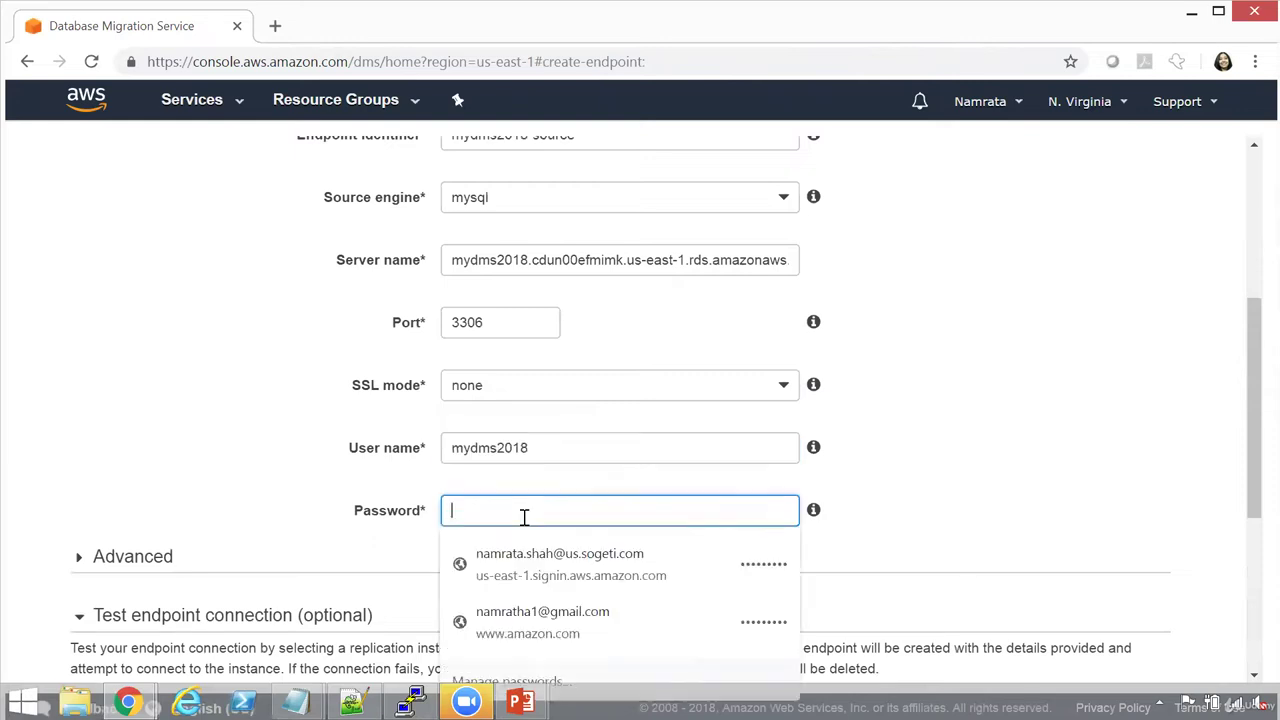
{"action": "key", "text": "ctrl+v"}
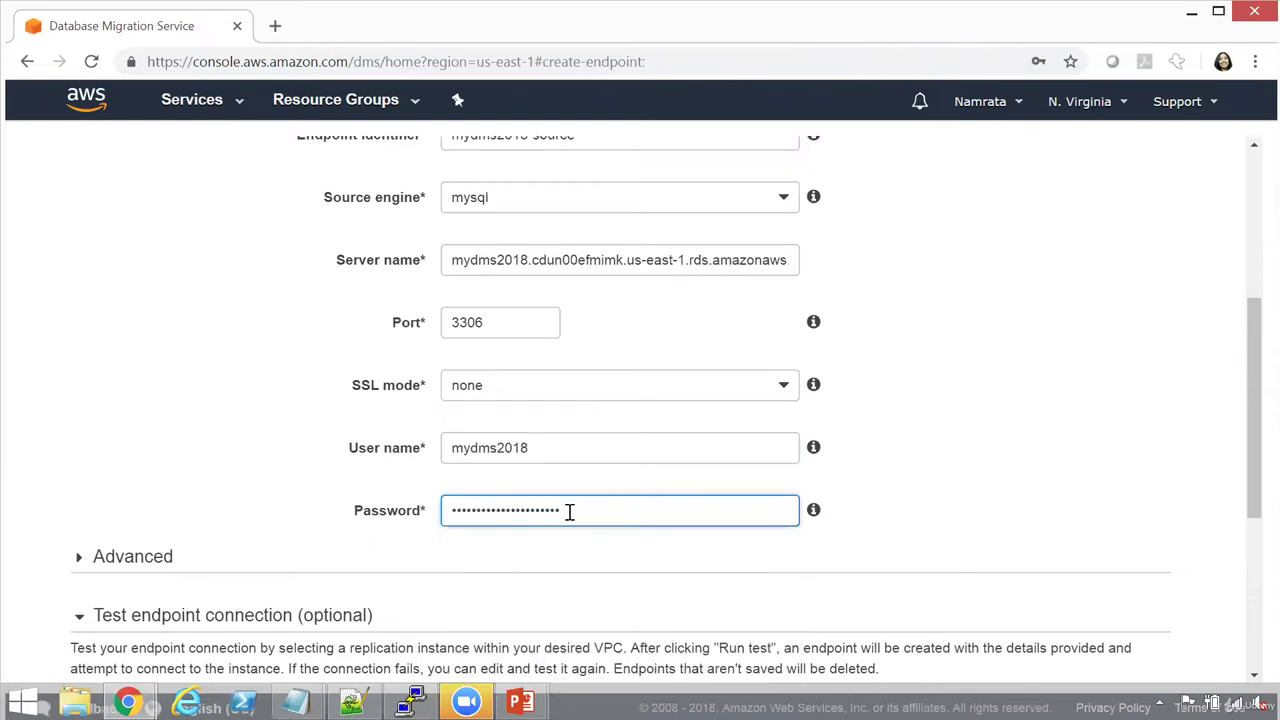
{"action": "key", "text": "ctrl+a"}
{"action": "key", "text": "BackSpace"}
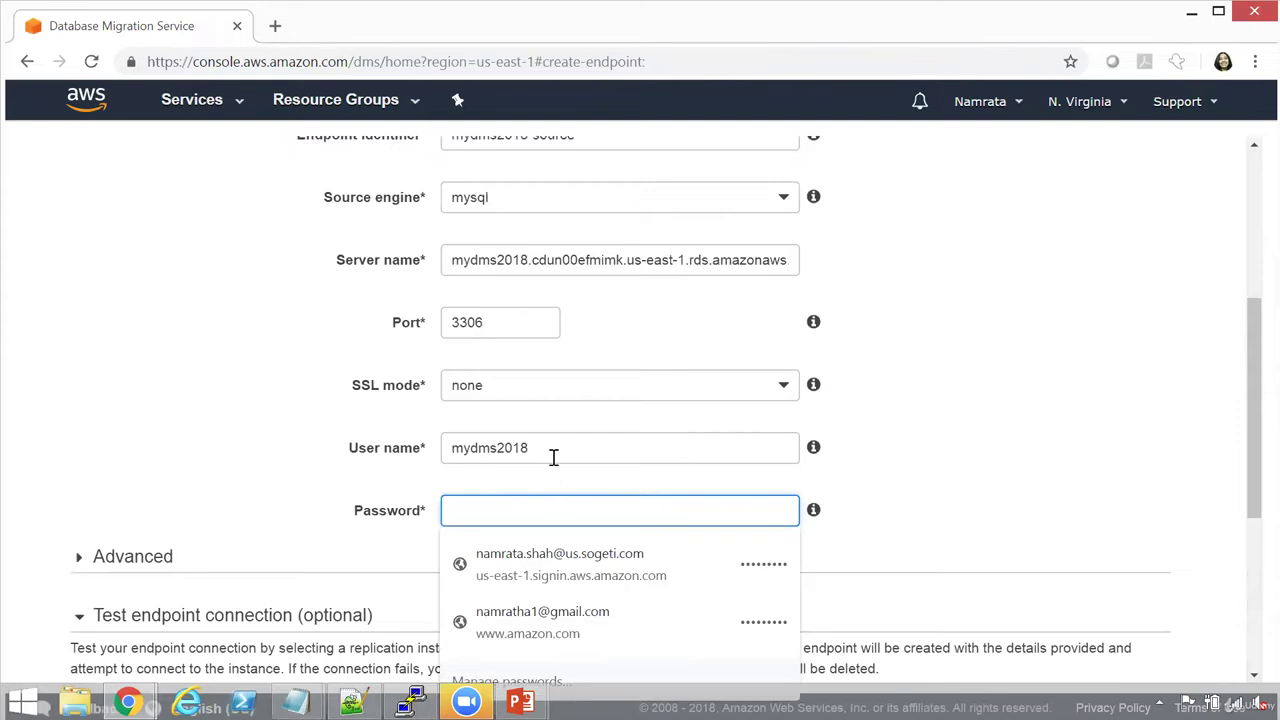
{"action": "key", "text": "shift+Tab"}
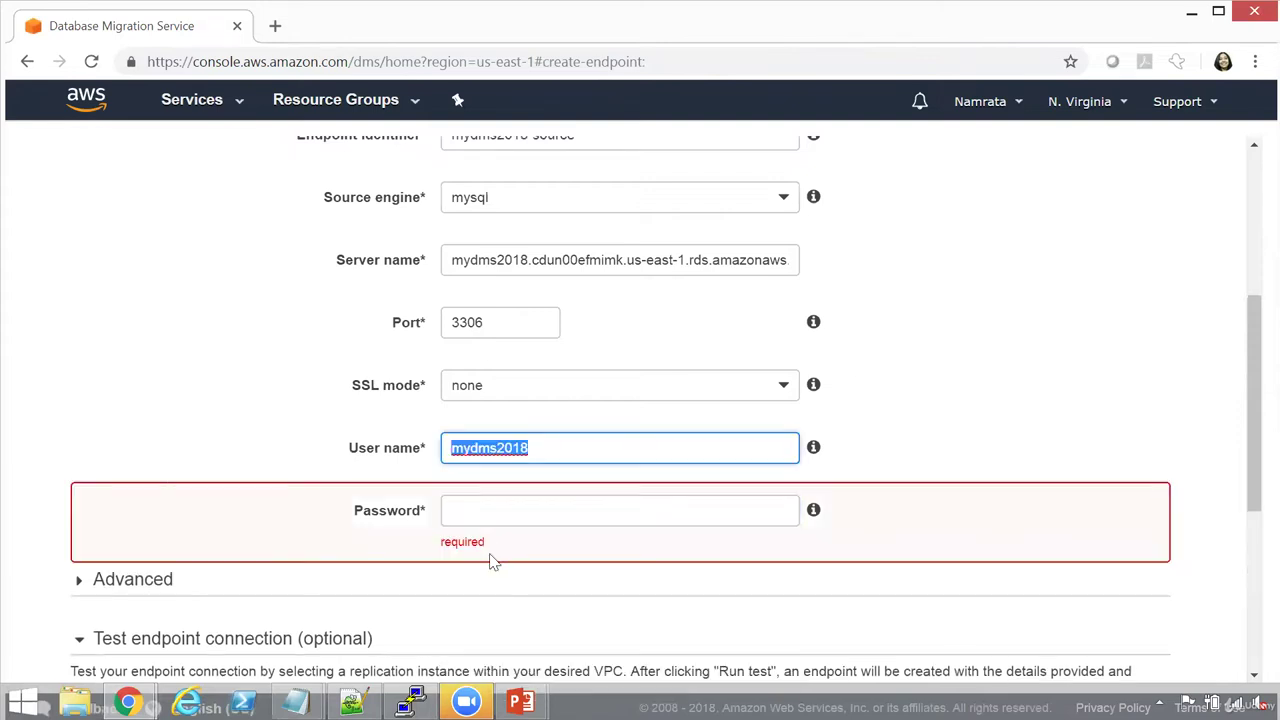
{"action": "left_click", "coordinate": [491, 509]}
{"action": "key", "text": "ctrl+v"}
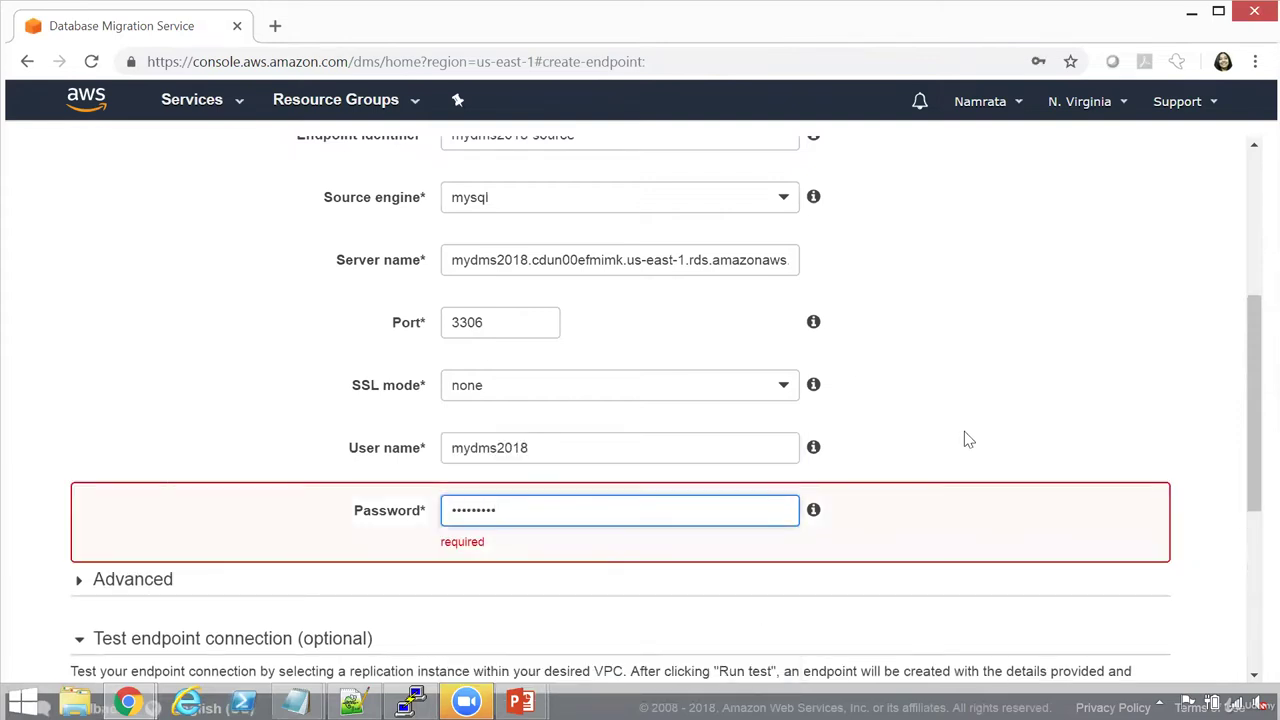
{"action": "left_click", "coordinate": [1214, 420]}
{"action": "left_click_drag", "start_coordinate": [1252, 460], "coordinate": [1252, 575]}
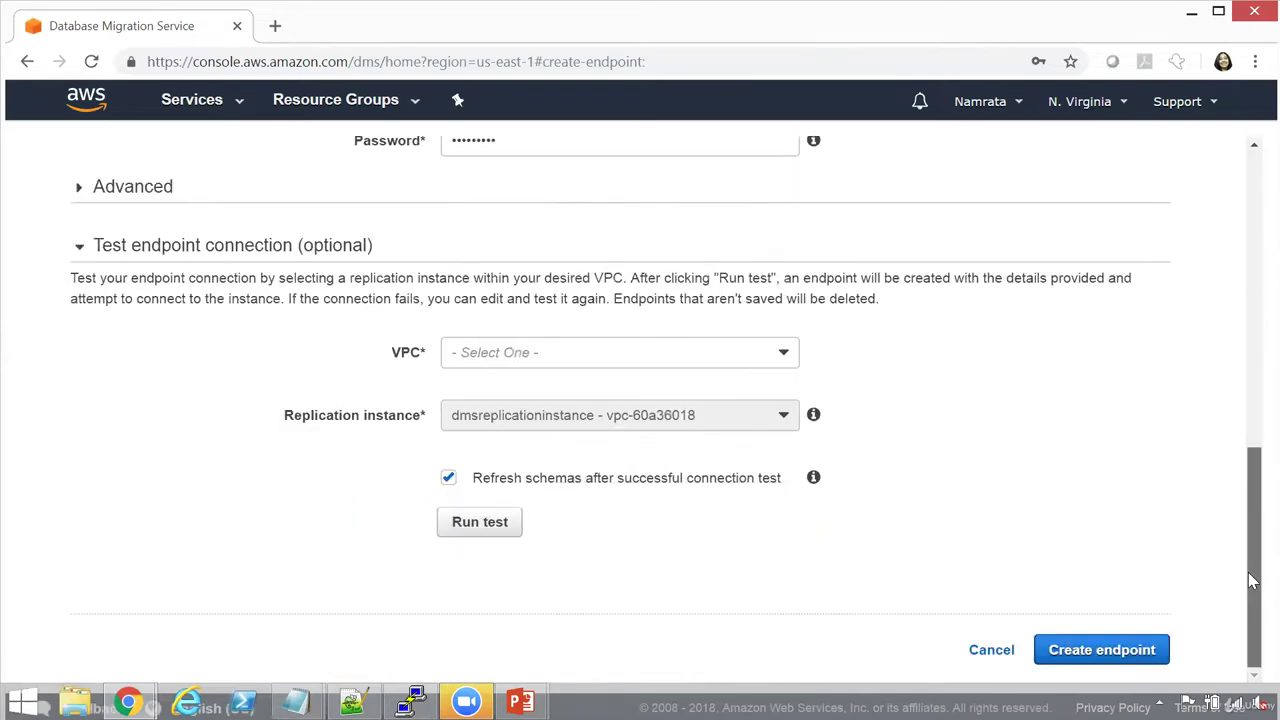
Run the source connection test using vpc-60a36018 and dmsreplicationinstance.
{"action": "left_click", "coordinate": [78, 186]}
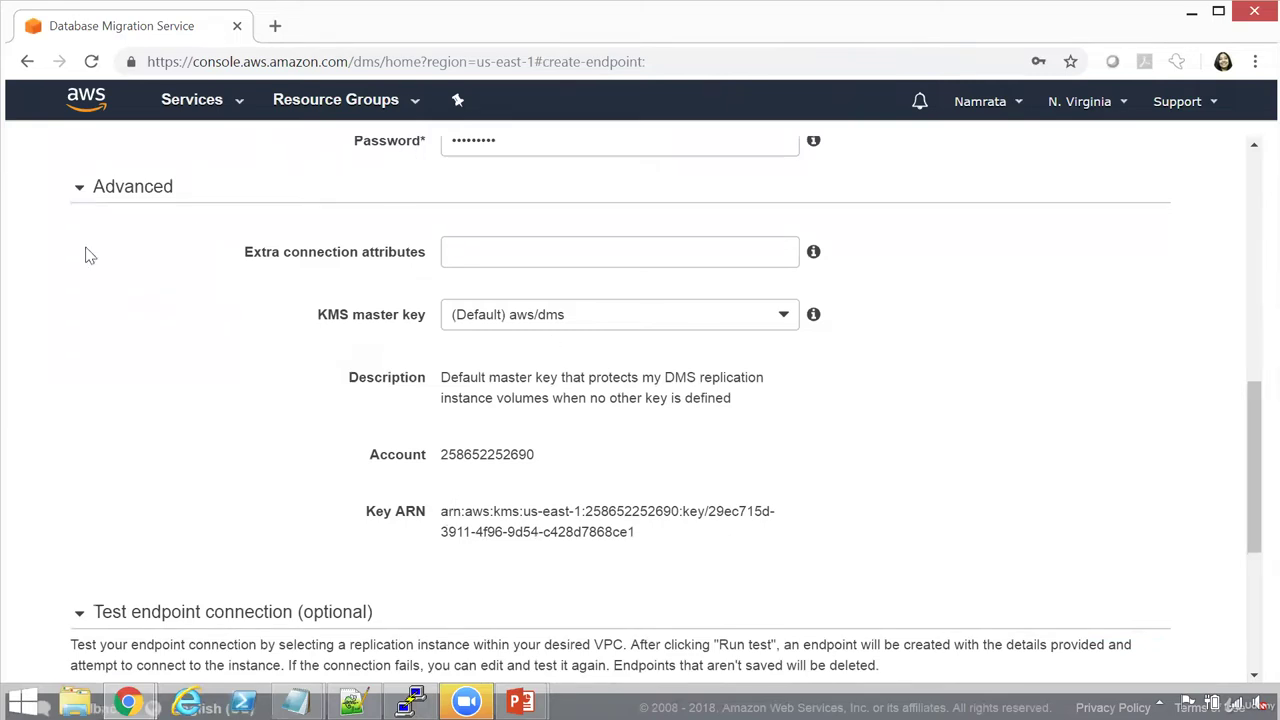
{"action": "left_click", "coordinate": [79, 189]}
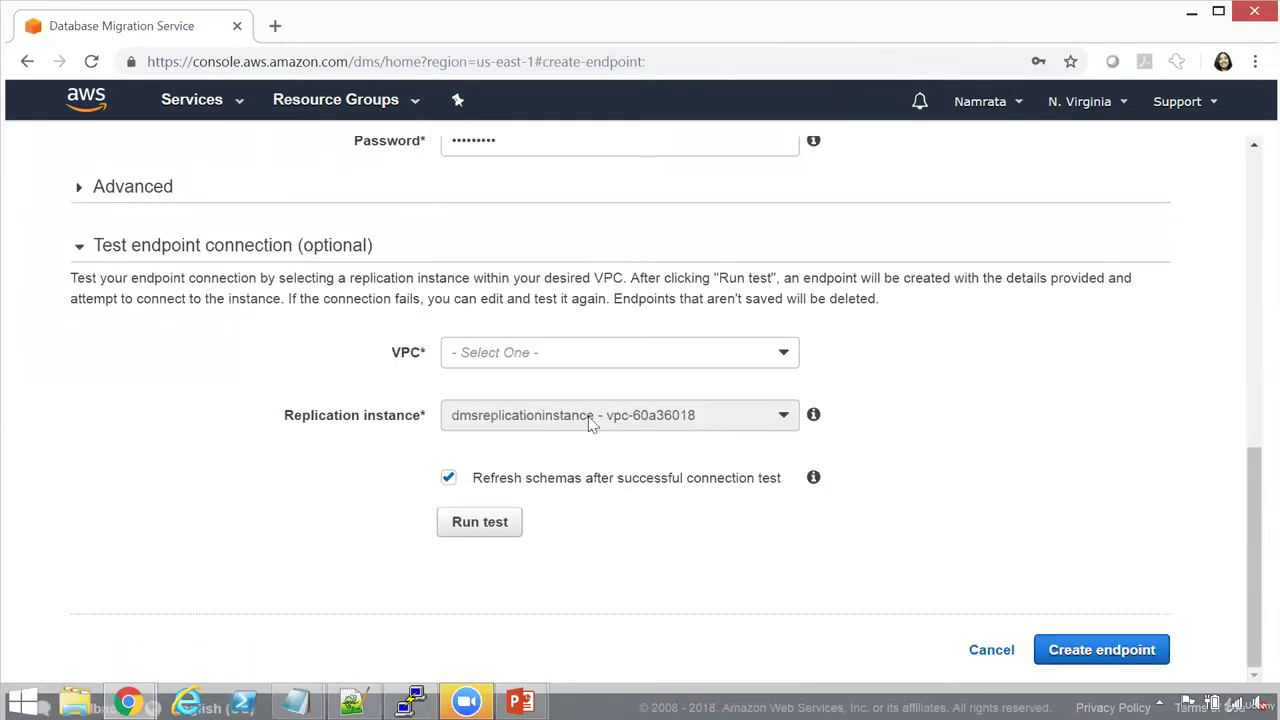
{"action": "left_click", "coordinate": [610, 358]}
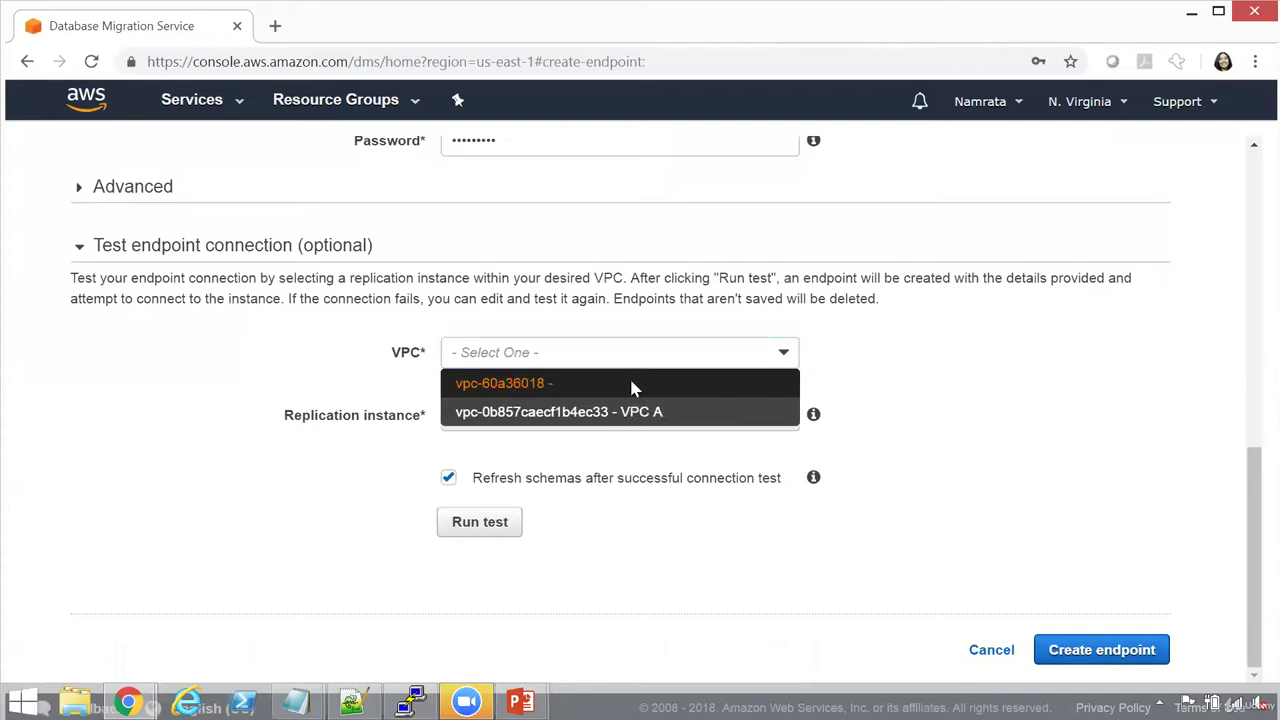
{"action": "left_click", "coordinate": [632, 386]}
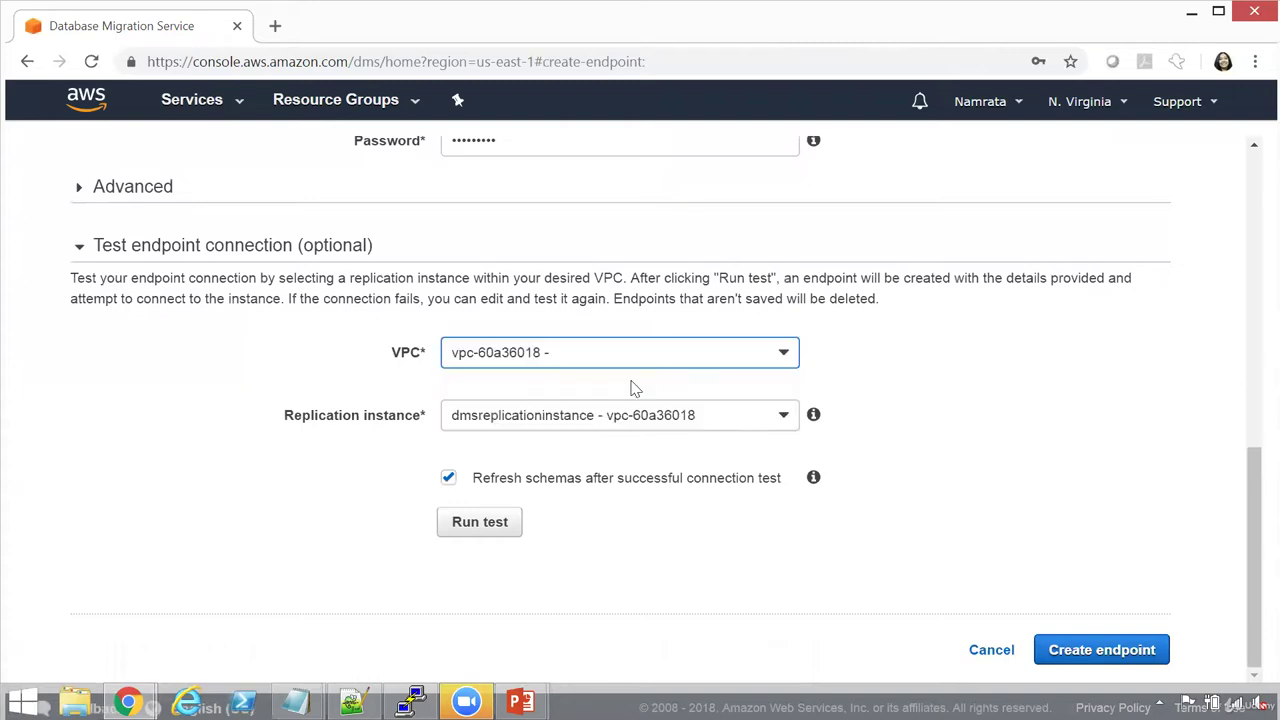
{"action": "left_click", "coordinate": [688, 424]}
{"action": "left_click", "coordinate": [688, 424]}
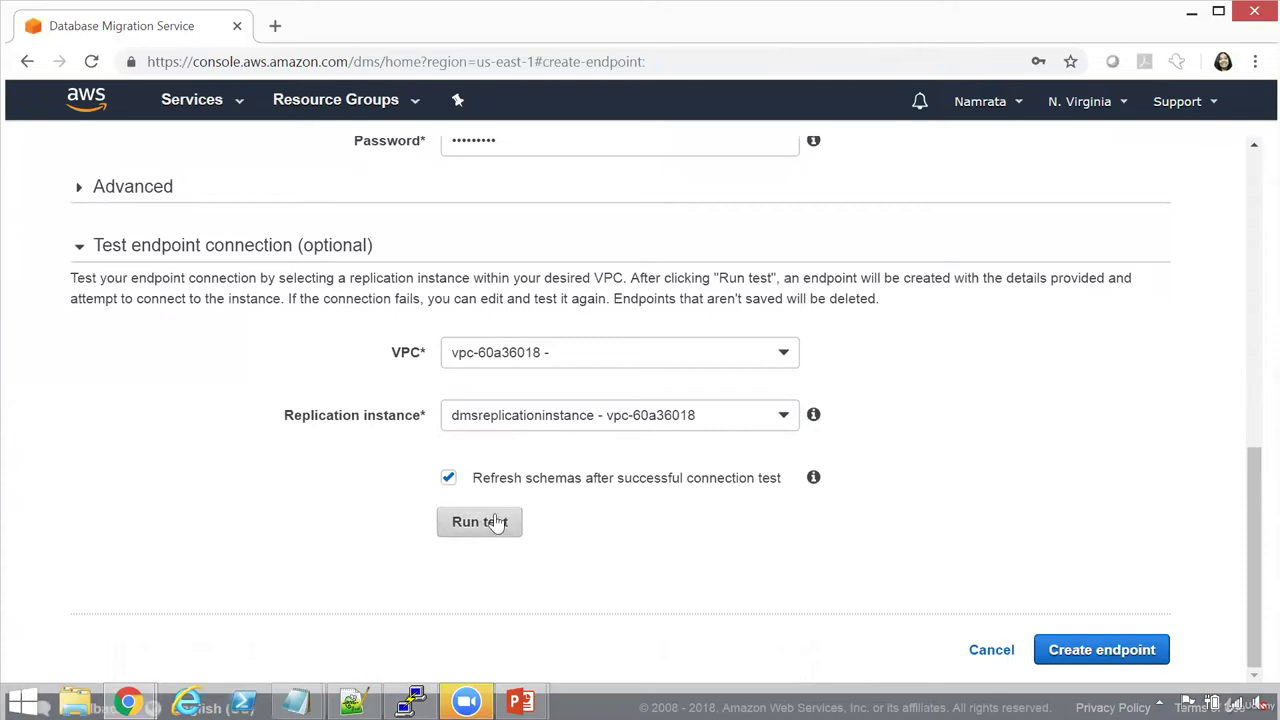
{"action": "left_click", "coordinate": [494, 524]}
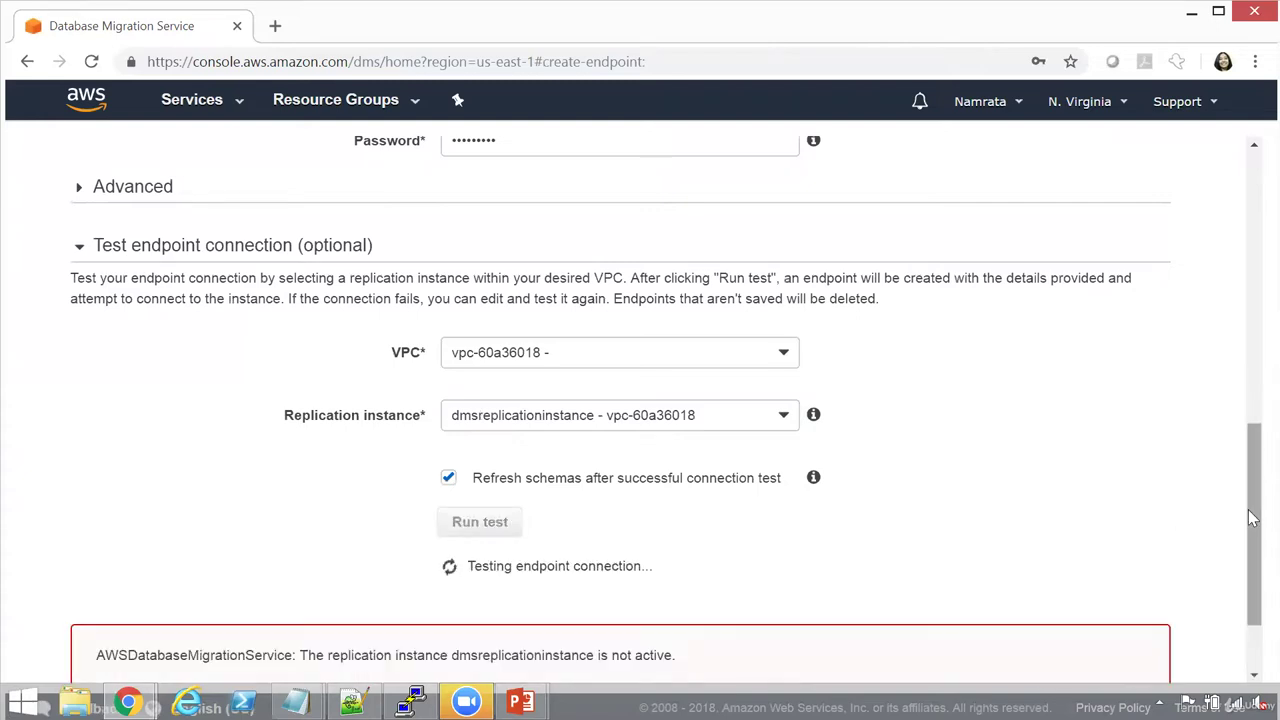
Verify in another tab that dmsreplicationinstance is available, then go back to the endpoint form.
{"action": "left_click_drag", "start_coordinate": [1249, 528], "coordinate": [1250, 632]}
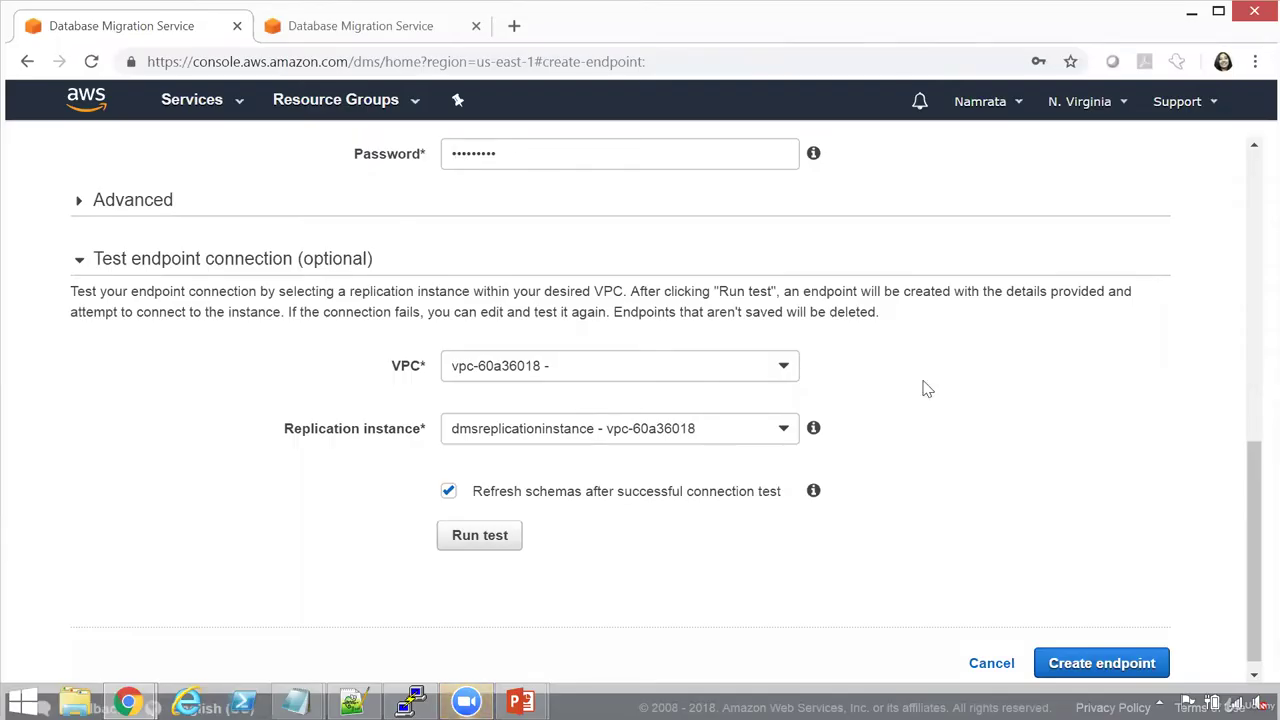
{"action": "left_click", "coordinate": [371, 36]}
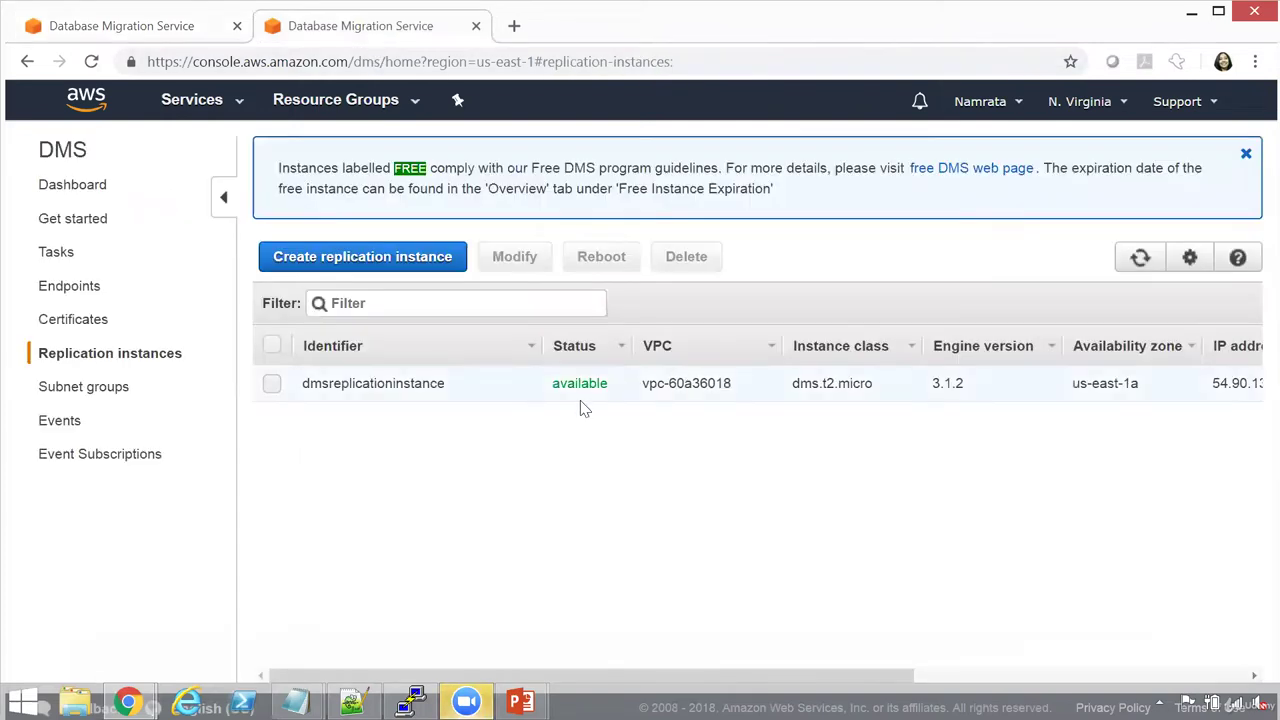
{"action": "left_click", "coordinate": [95, 30]}
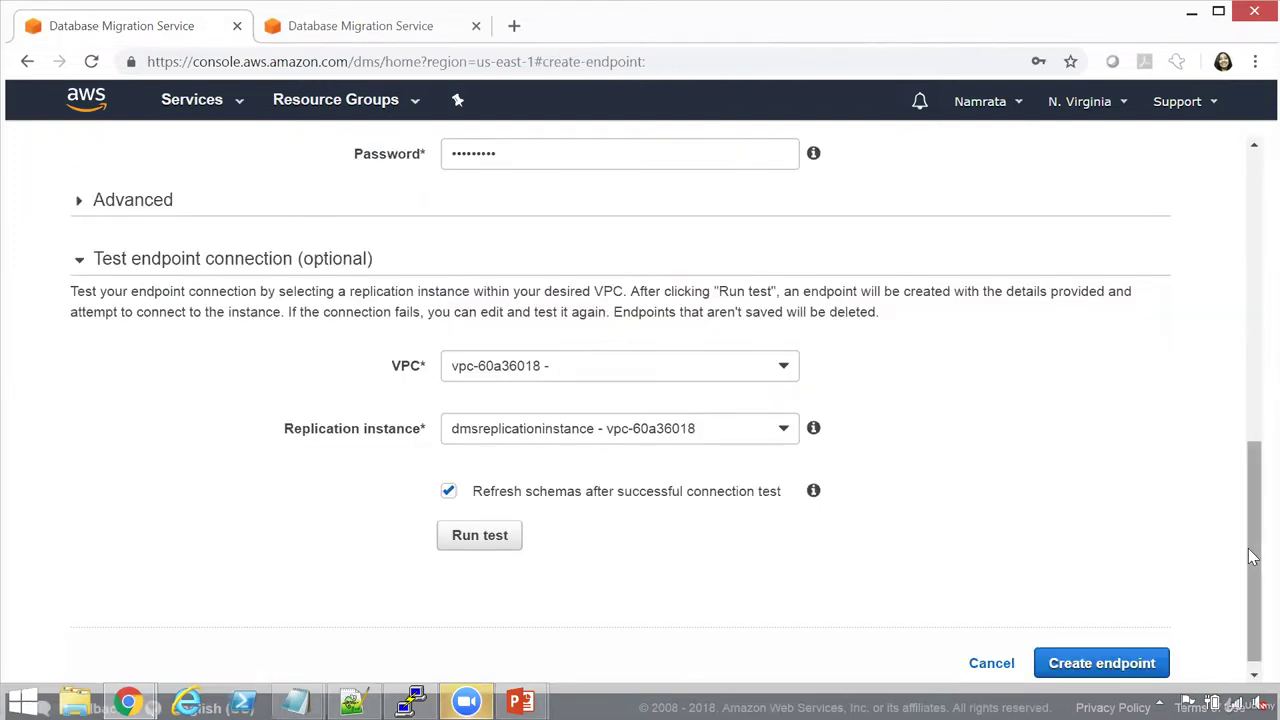
{"action": "scroll", "coordinate": [1252, 562], "scroll_direction": "down", "scroll_amount": 1}
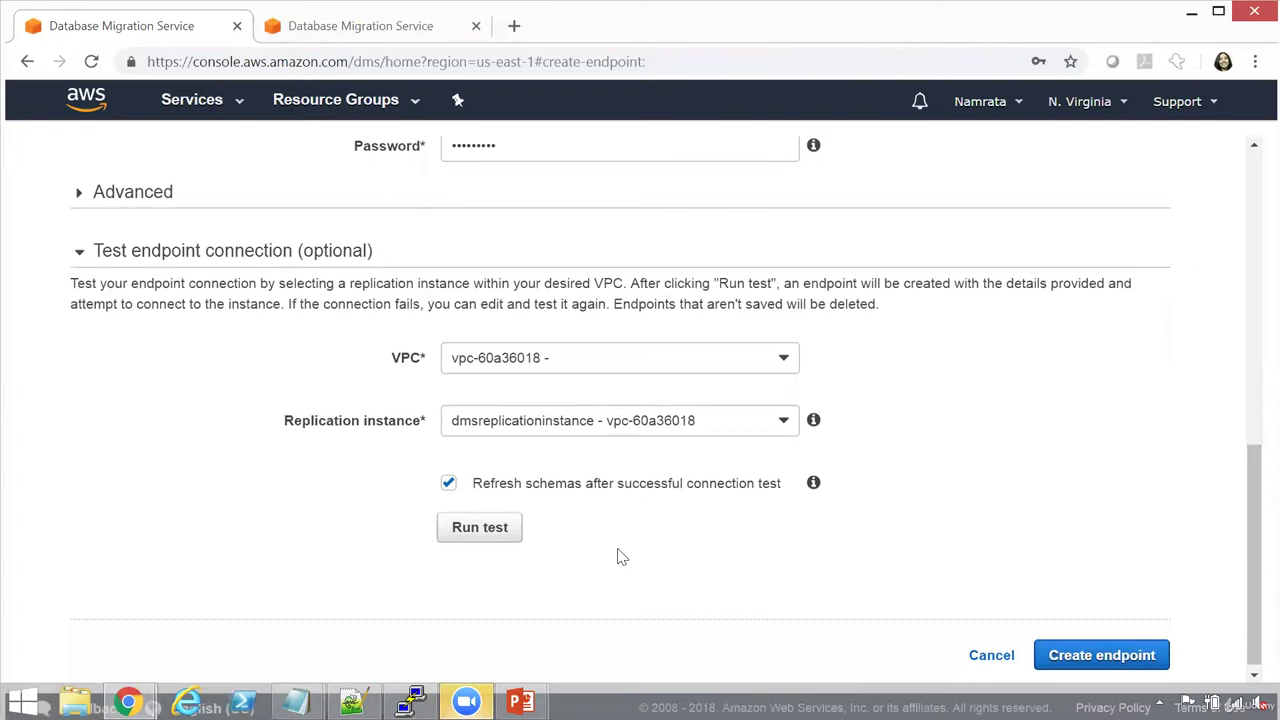
{"action": "left_click", "coordinate": [467, 540]}
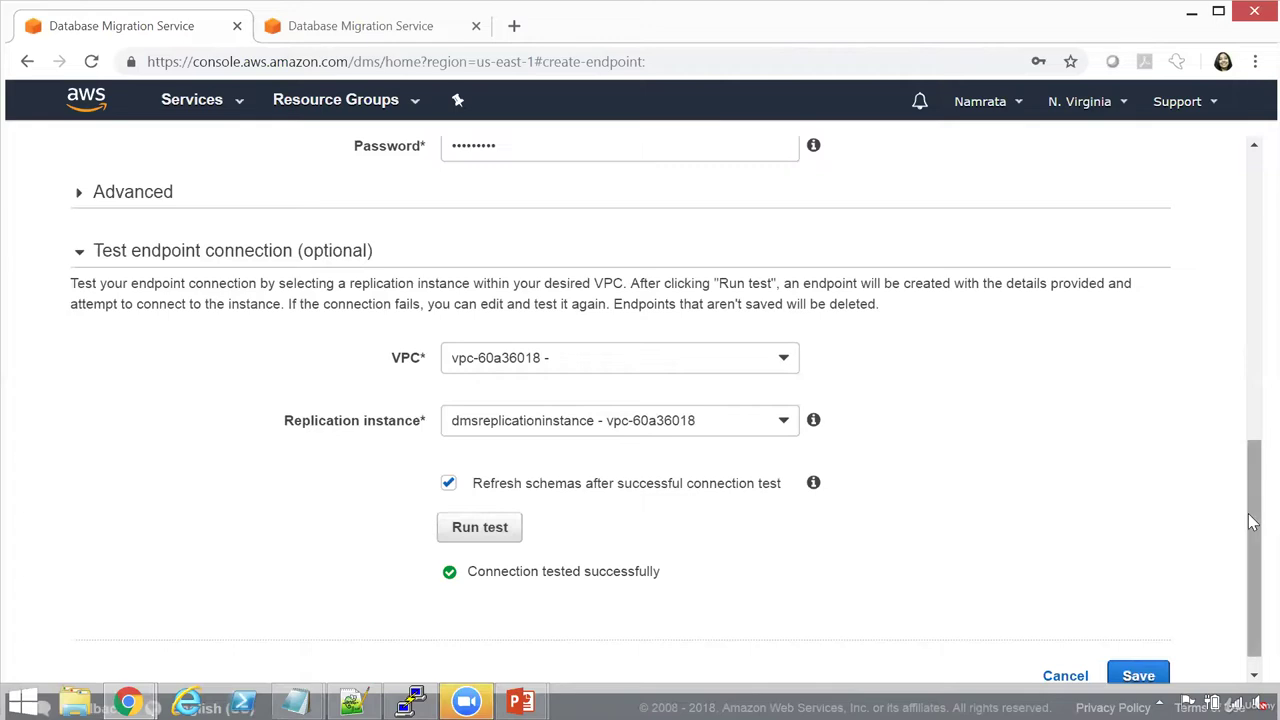
{"action": "scroll", "coordinate": [1250, 540], "scroll_direction": "down", "scroll_amount": 1}
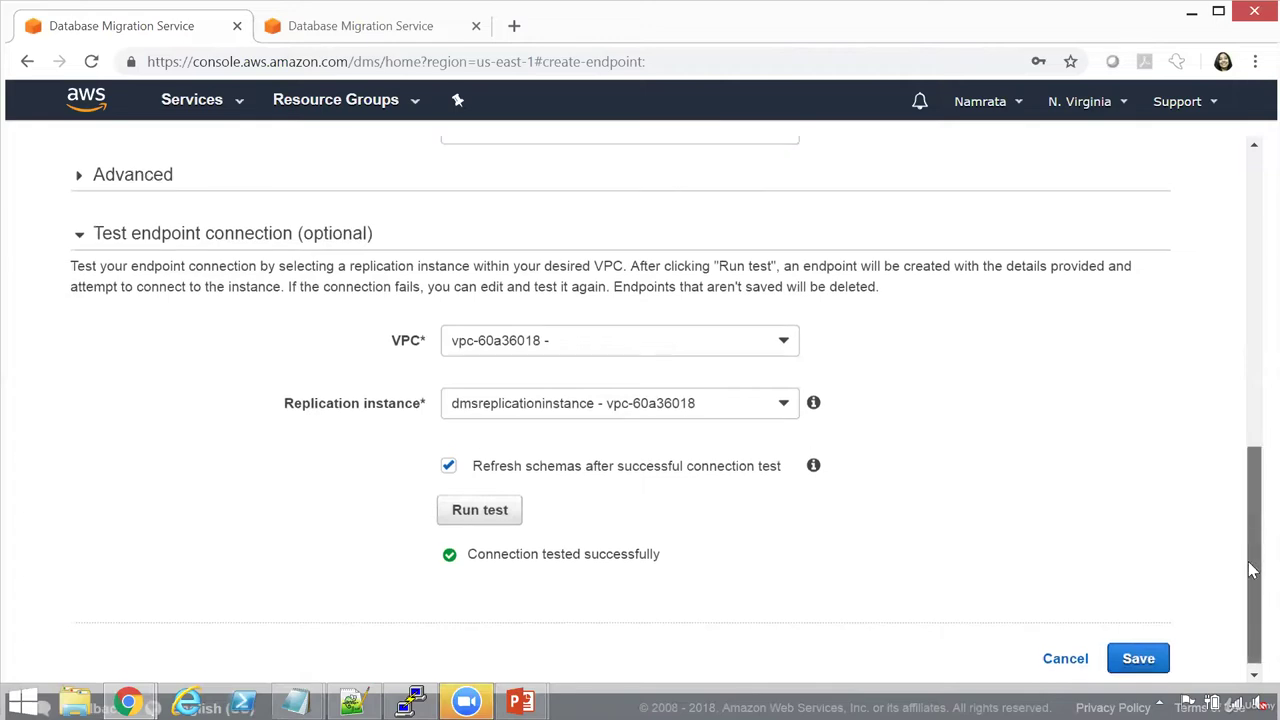
{"action": "left_click", "coordinate": [1140, 652]}
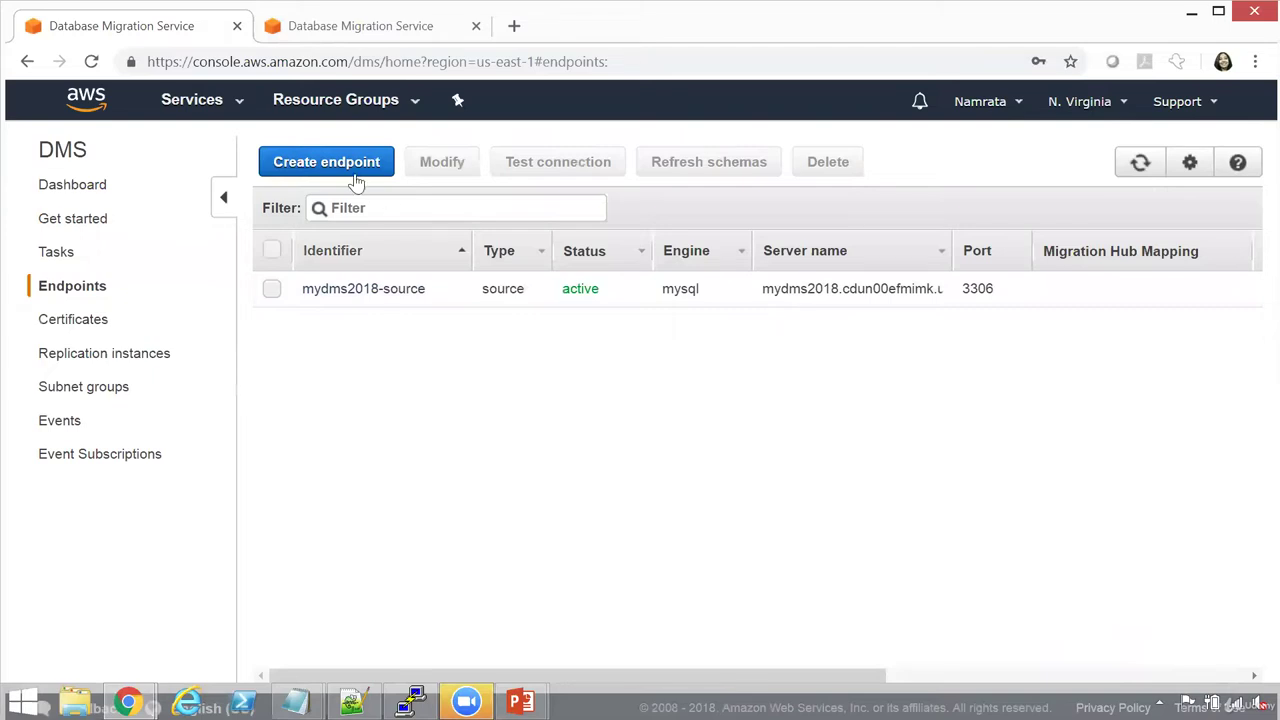
After checking the migration slides, begin a new endpoint with type set to Target.
{"action": "key", "text": "alt+Tab"}
{"action": "key", "text": "alt+Tab"}
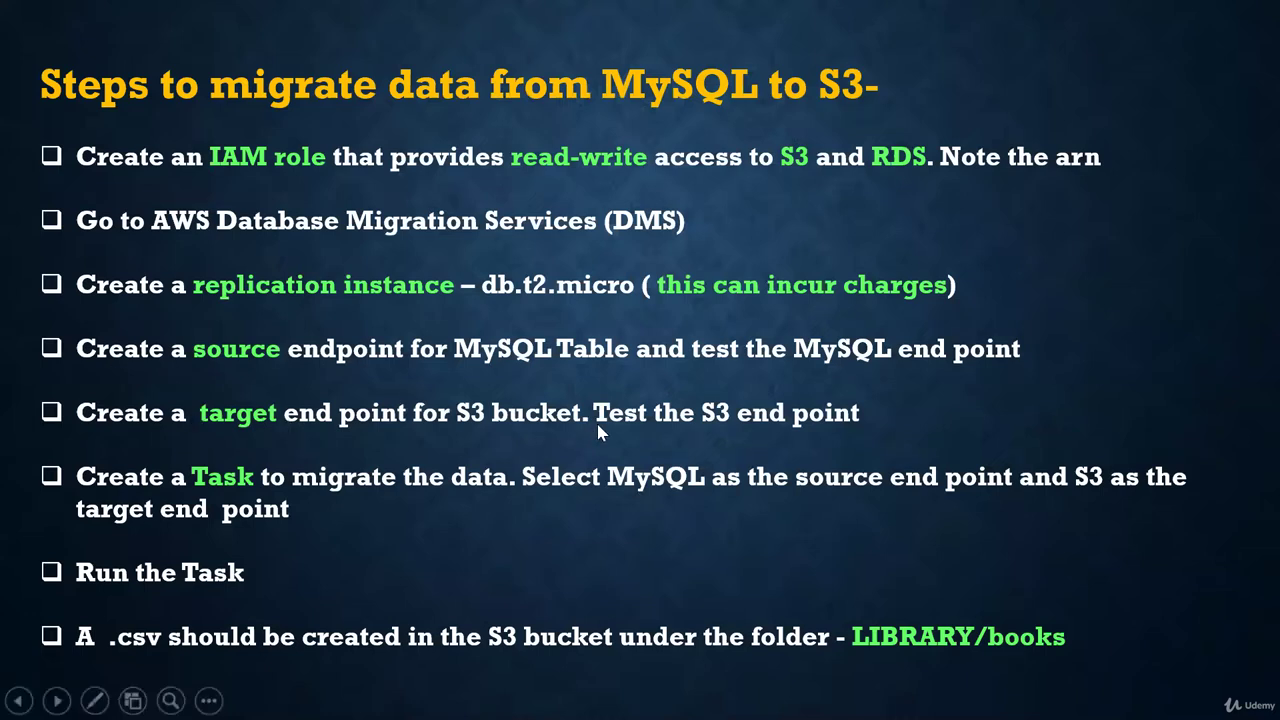
{"action": "key", "text": "alt+Tab"}
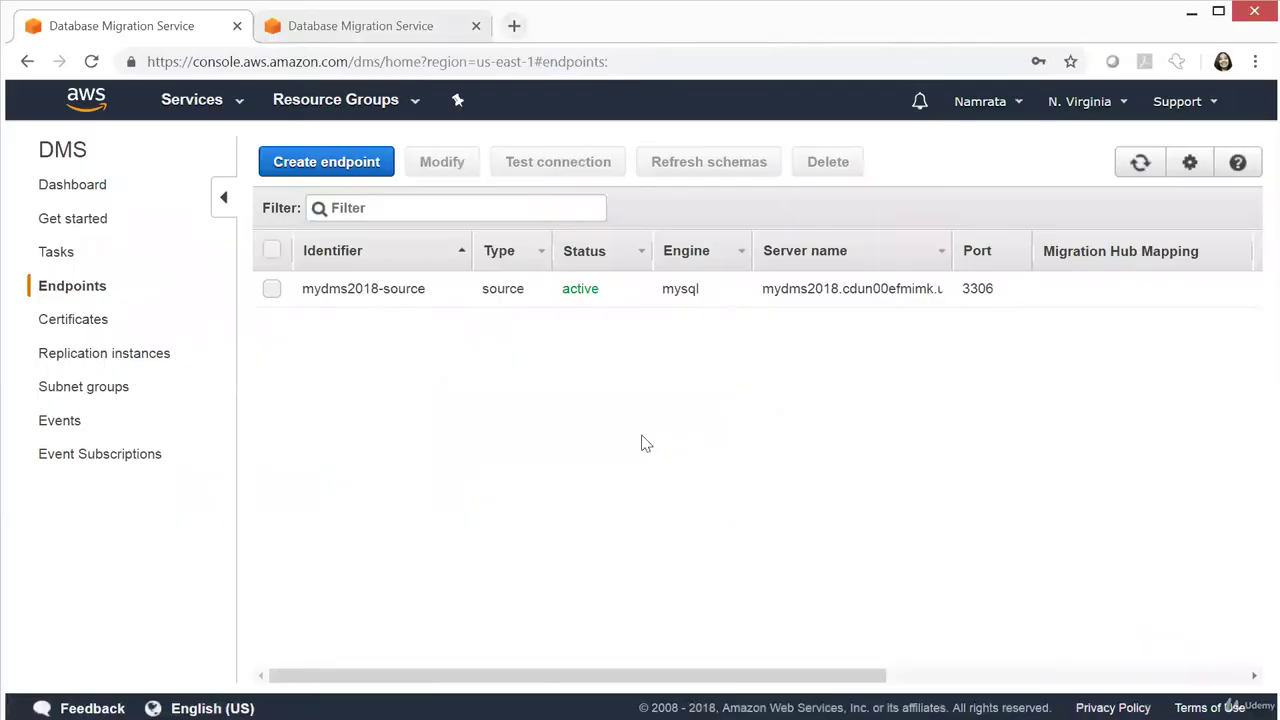
{"action": "left_click", "coordinate": [352, 172]}
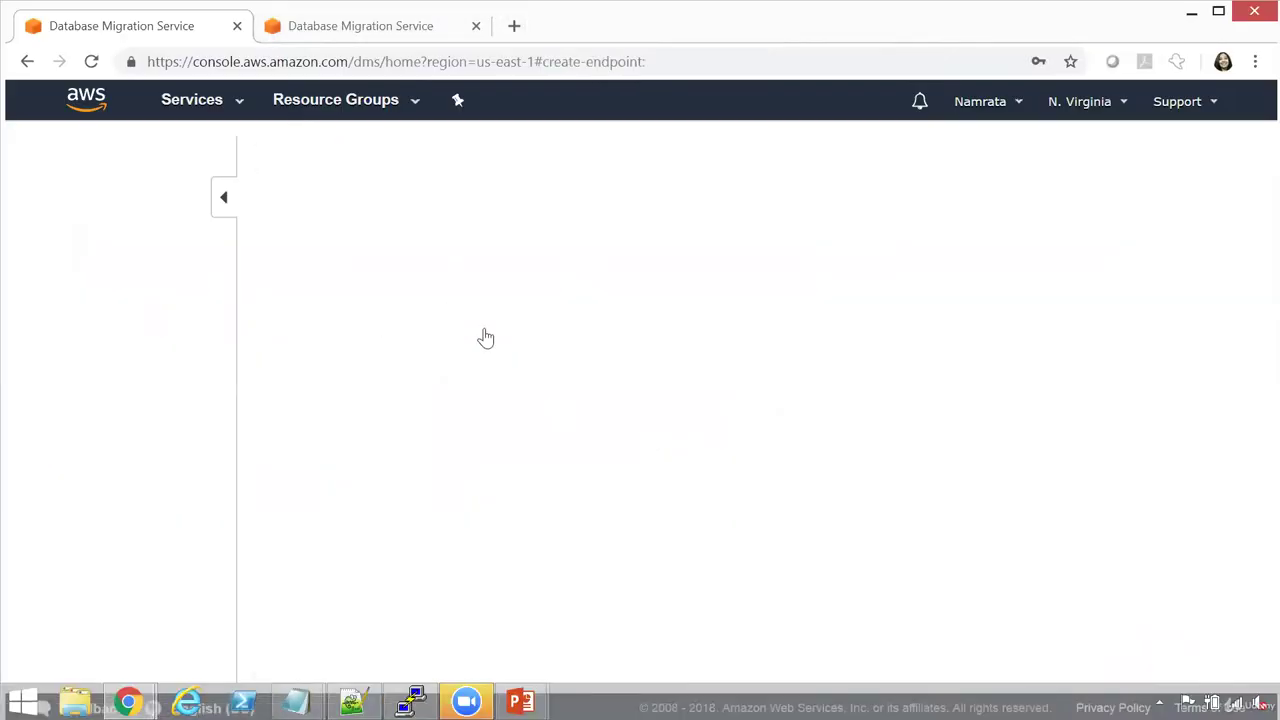
{"action": "left_click", "coordinate": [540, 320]}
Name the endpoint s3target and choose s3 as the target engine.
{"action": "left_click", "coordinate": [566, 440]}
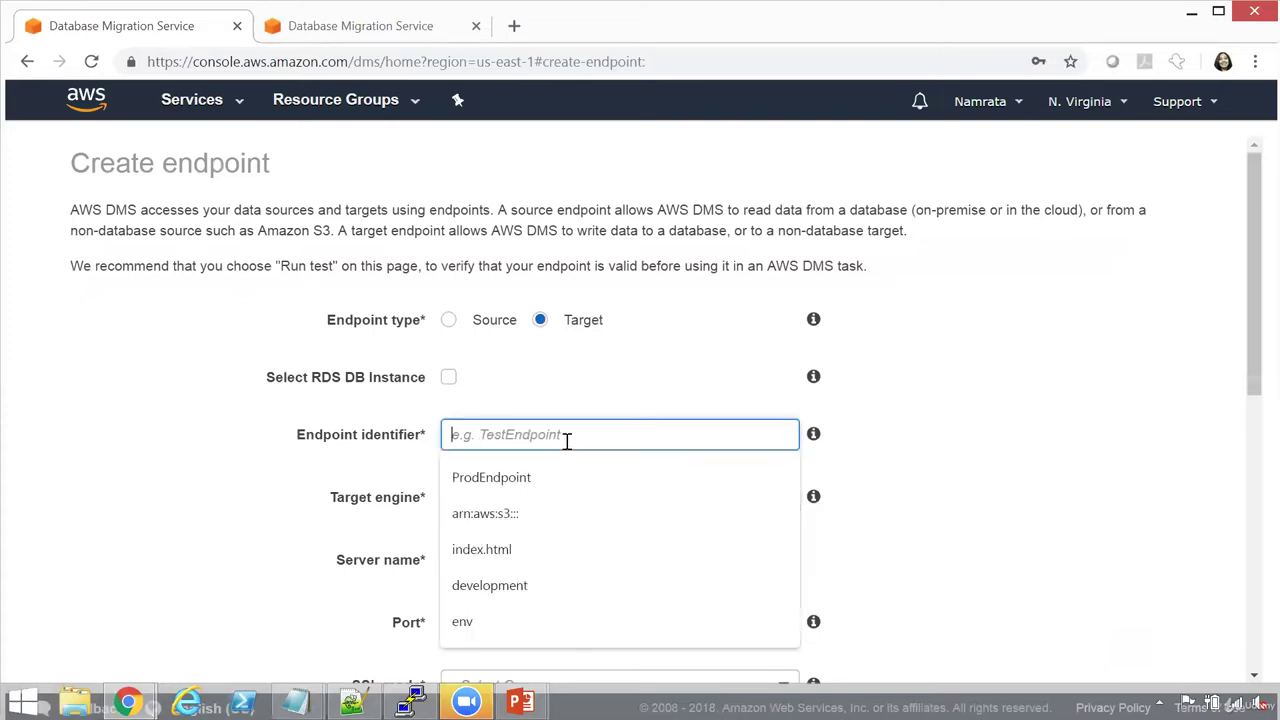
{"action": "type", "text": "s"}
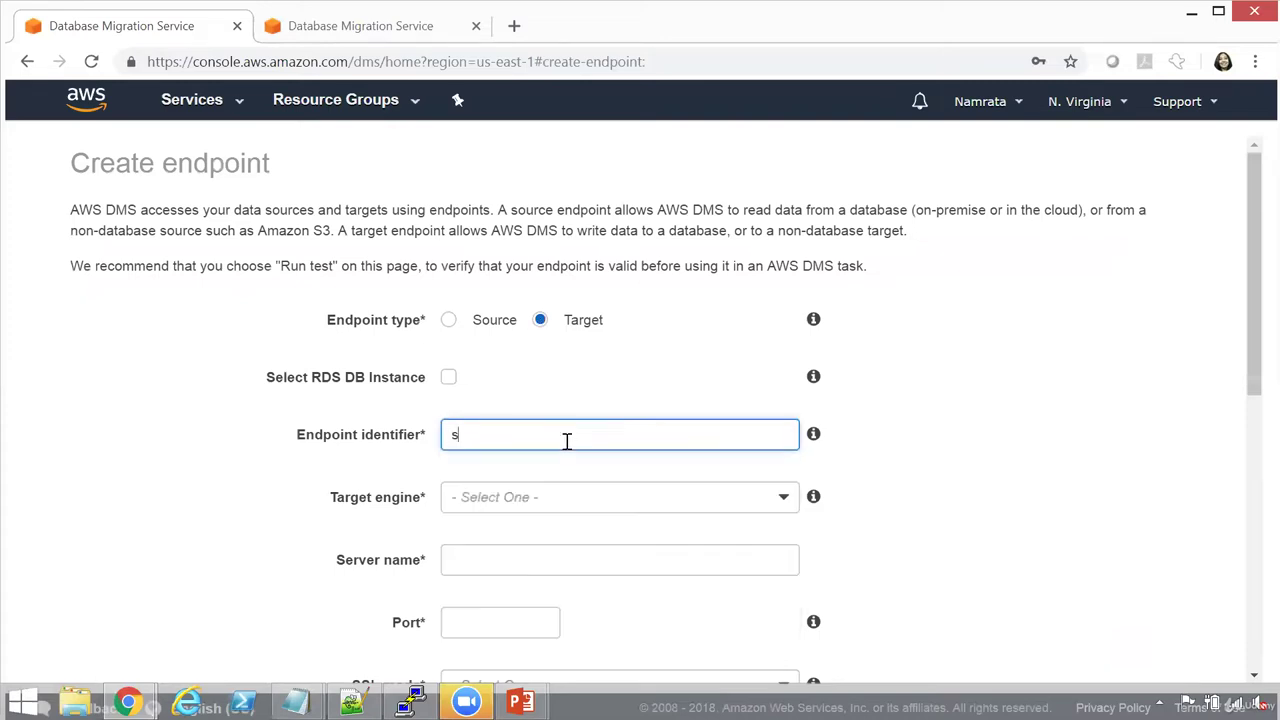
{"action": "type", "text": "3target"}
{"action": "left_click", "coordinate": [586, 506]}
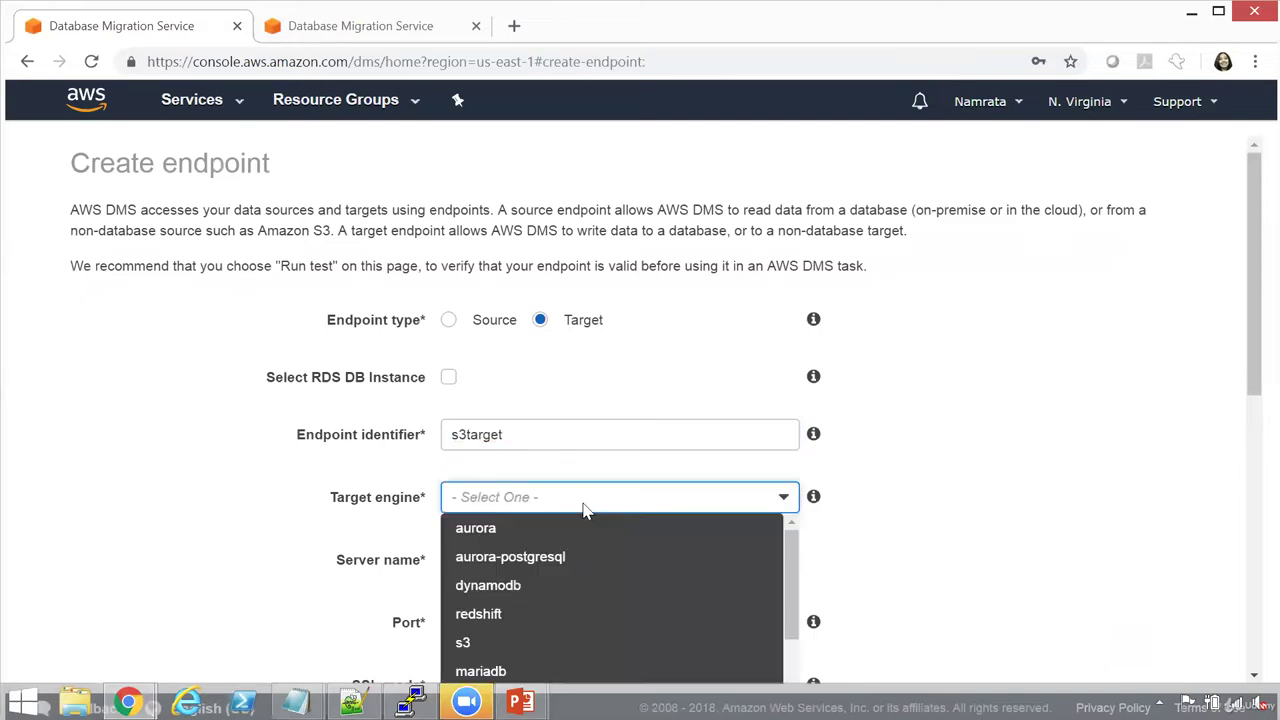
{"action": "left_click", "coordinate": [635, 641]}
{"action": "left_click_drag", "start_coordinate": [1253, 313], "coordinate": [1253, 366]}
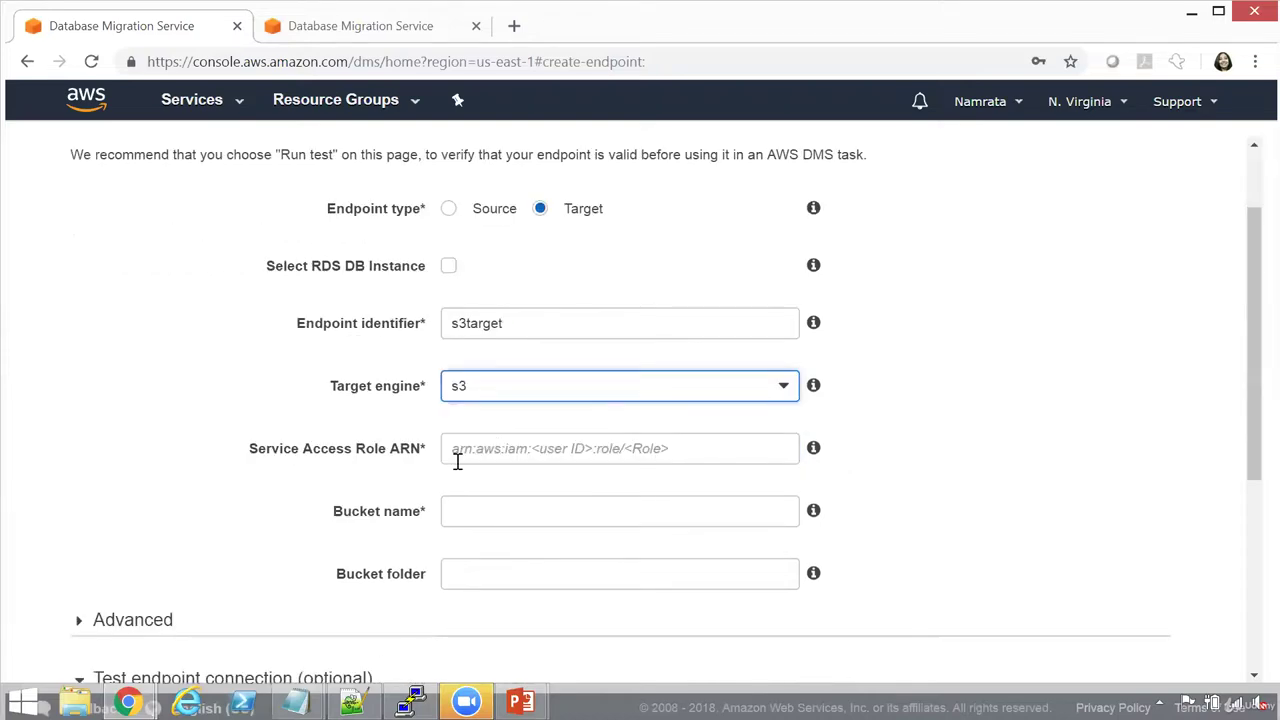
Copy the mysqltos3 role ARN from line 13 of the Notepad++ notes.
{"action": "key", "text": "alt+Tab"}
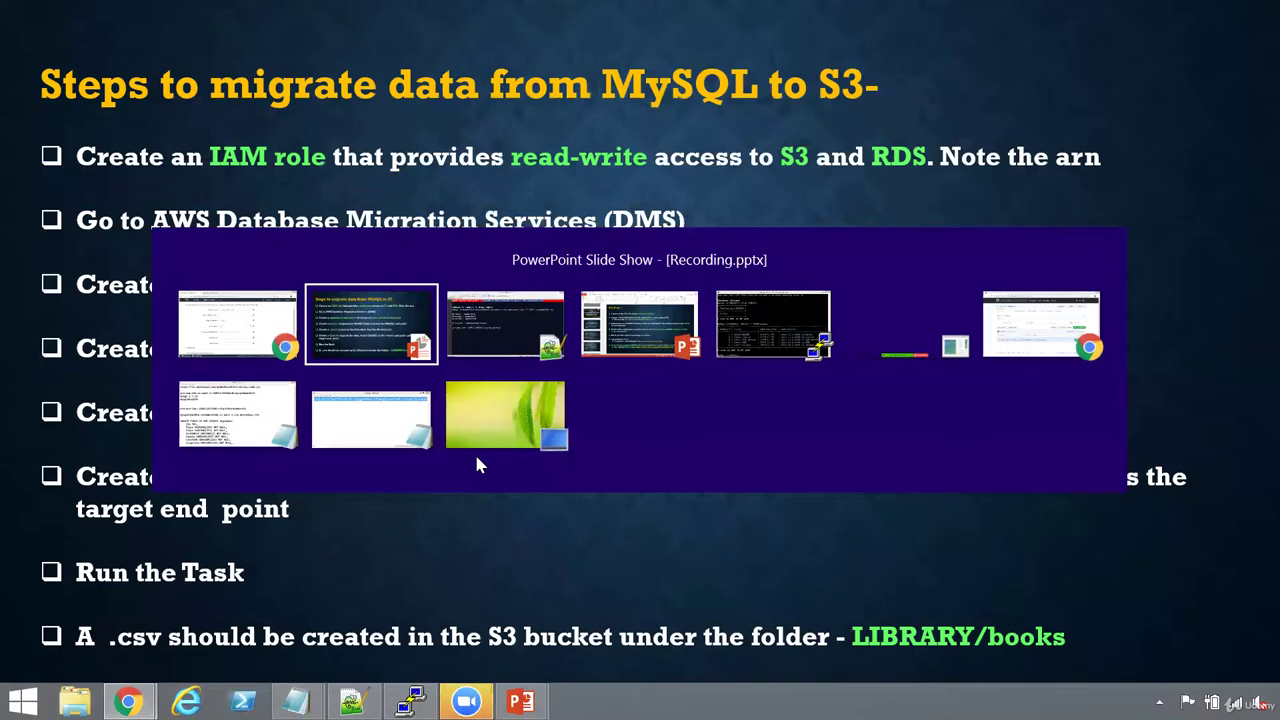
{"action": "key", "text": "alt+Tab"}
{"action": "left_click", "coordinate": [590, 398]}
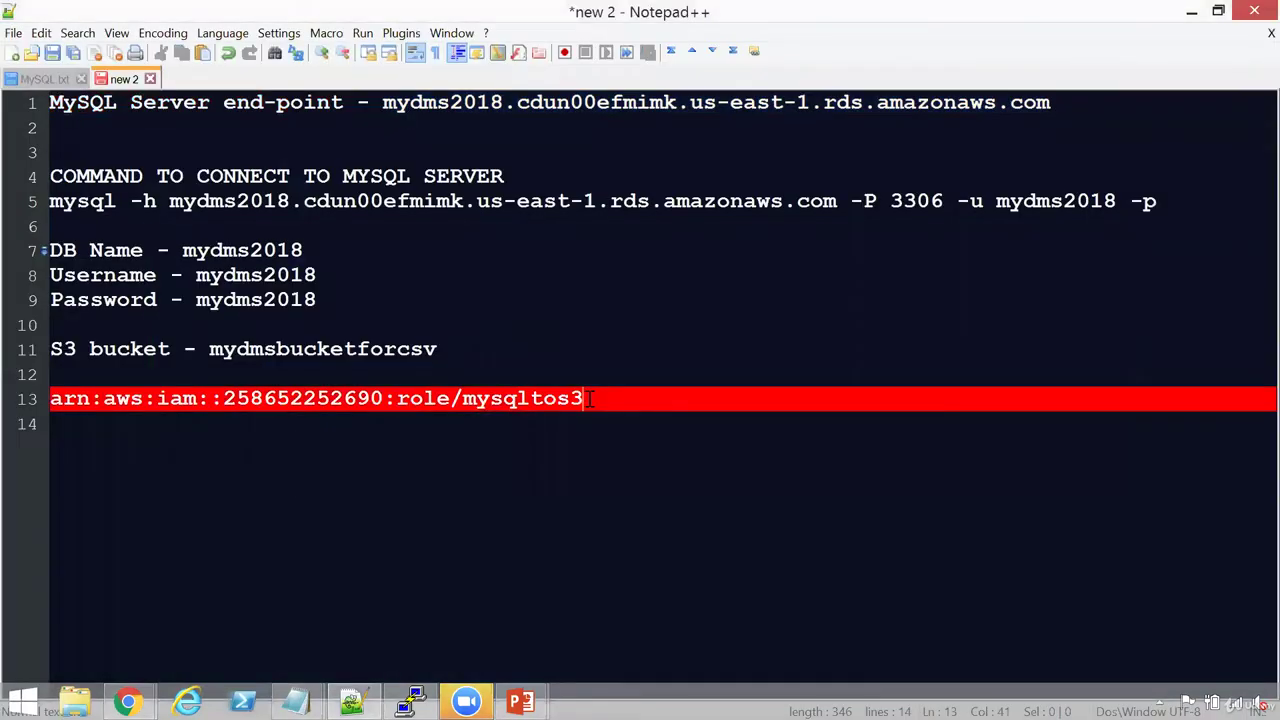
{"action": "left_click_drag", "start_coordinate": [590, 398], "coordinate": [28, 400]}
{"action": "key", "text": "ctrl+c"}
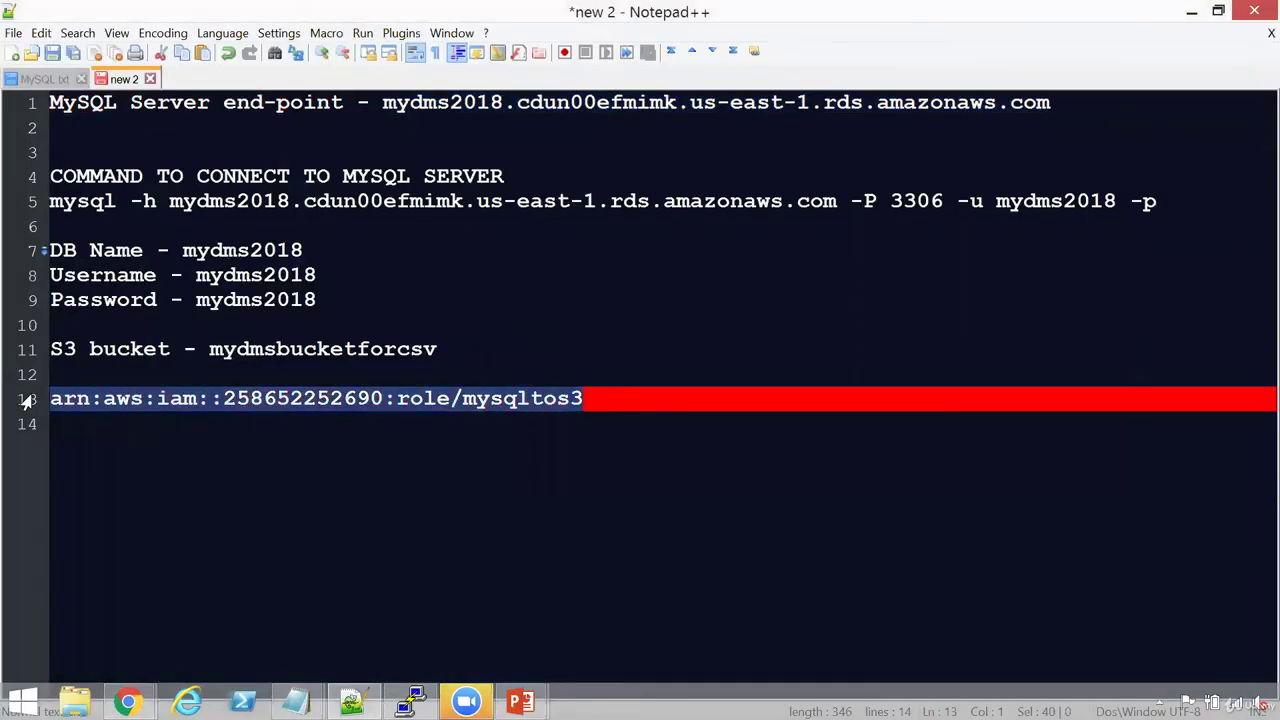
{"action": "key", "text": "alt+Tab"}
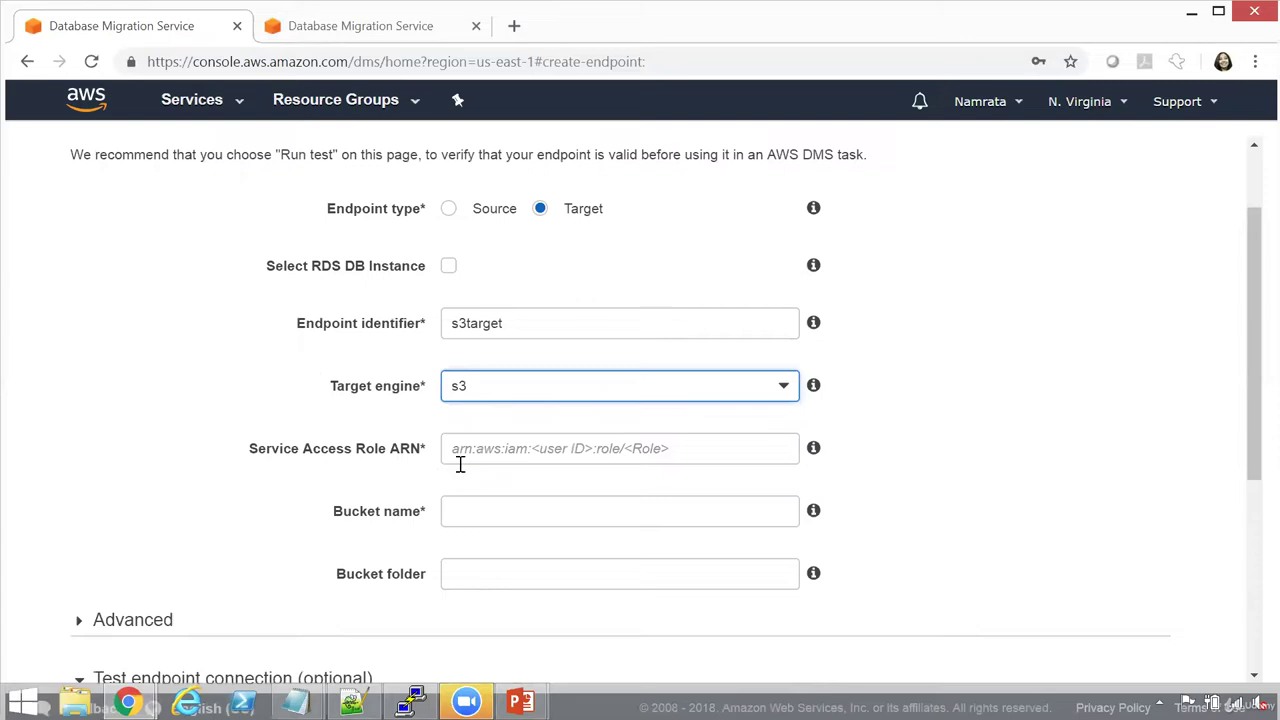
Paste the role ARN and set the bucket name to mydmsbucketforcsv, leaving bucket folder empty.
{"action": "left_click", "coordinate": [477, 459]}
{"action": "key", "text": "ctrl+v"}
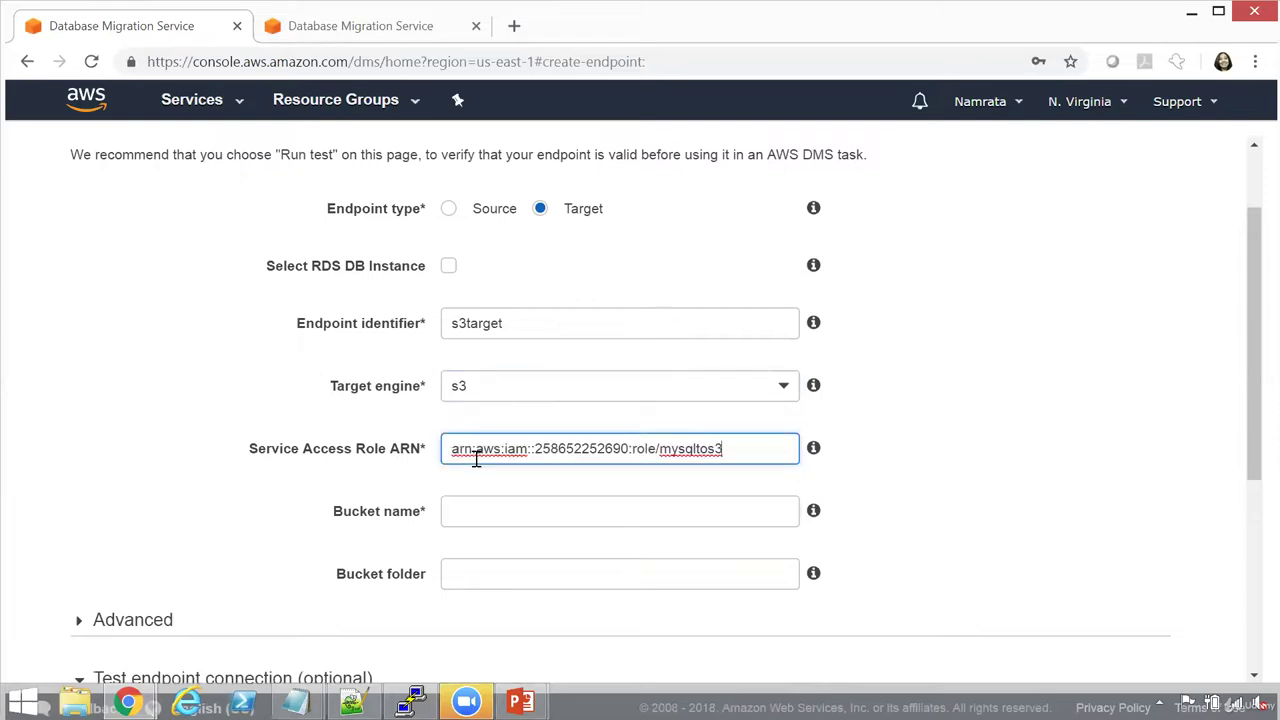
{"action": "left_click", "coordinate": [538, 511]}
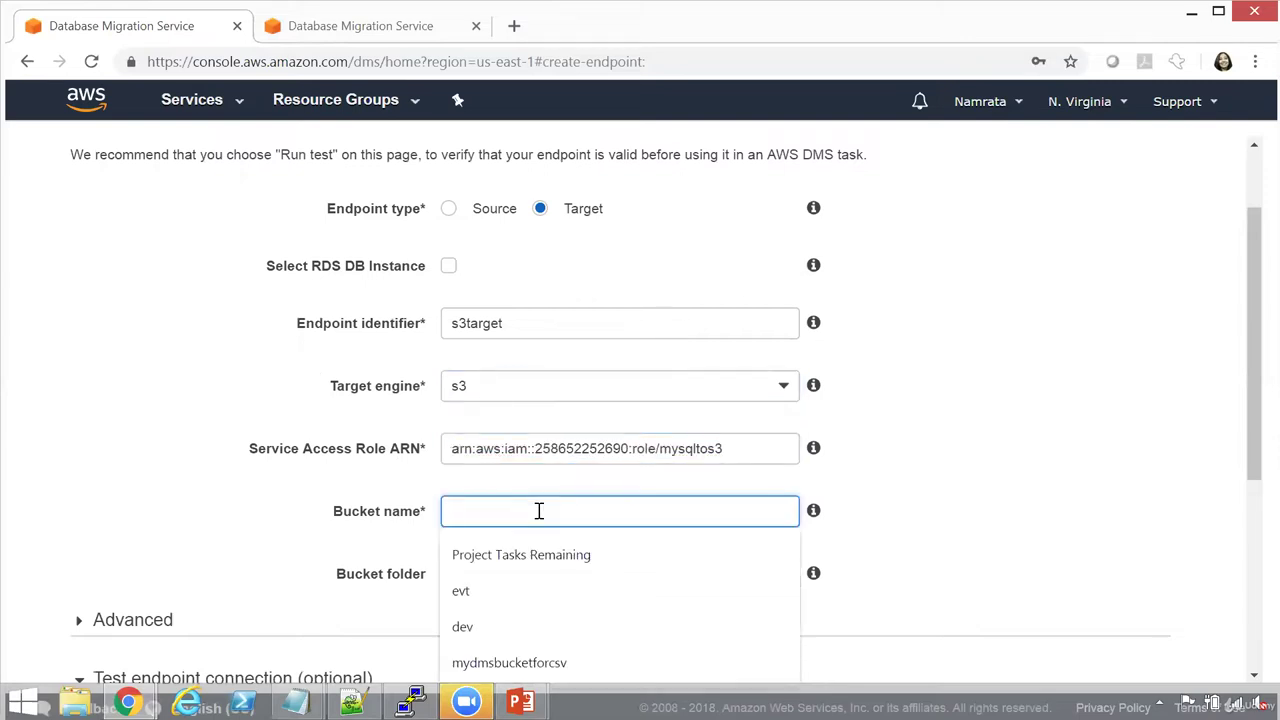
{"action": "left_click", "coordinate": [520, 662]}
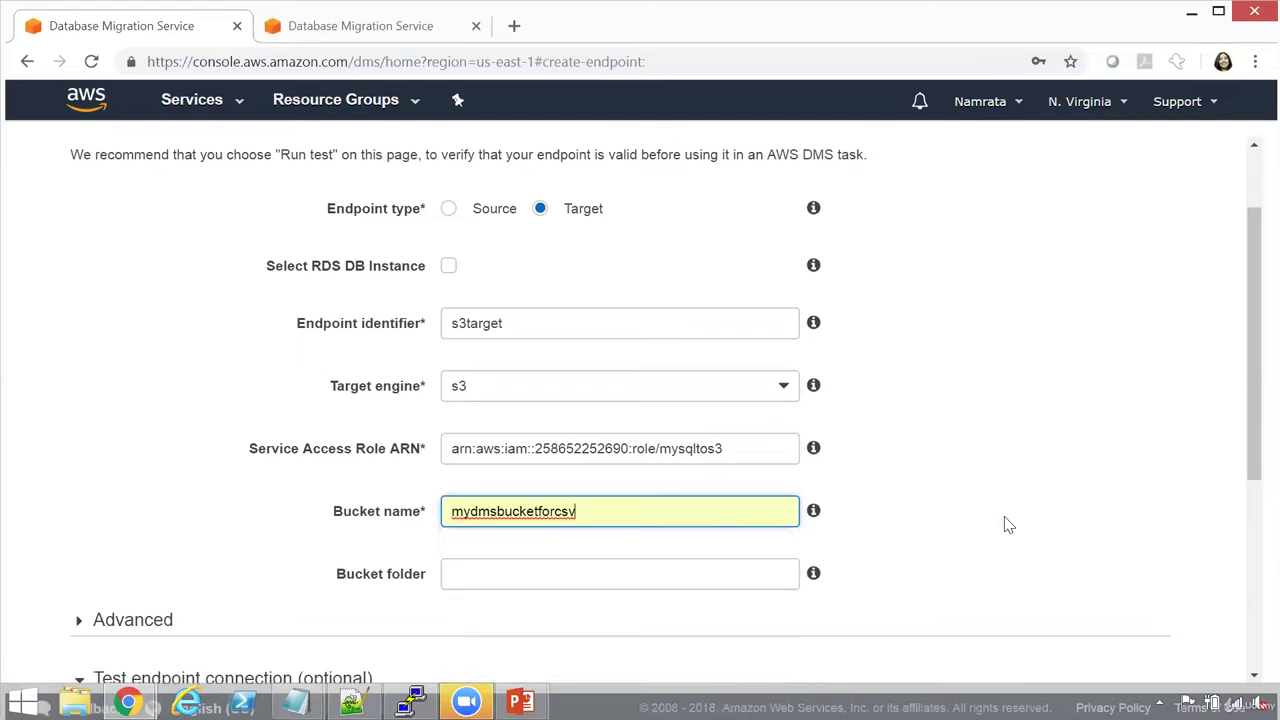
{"action": "left_click_drag", "start_coordinate": [1252, 380], "coordinate": [1253, 508]}
{"action": "left_click", "coordinate": [734, 323]}
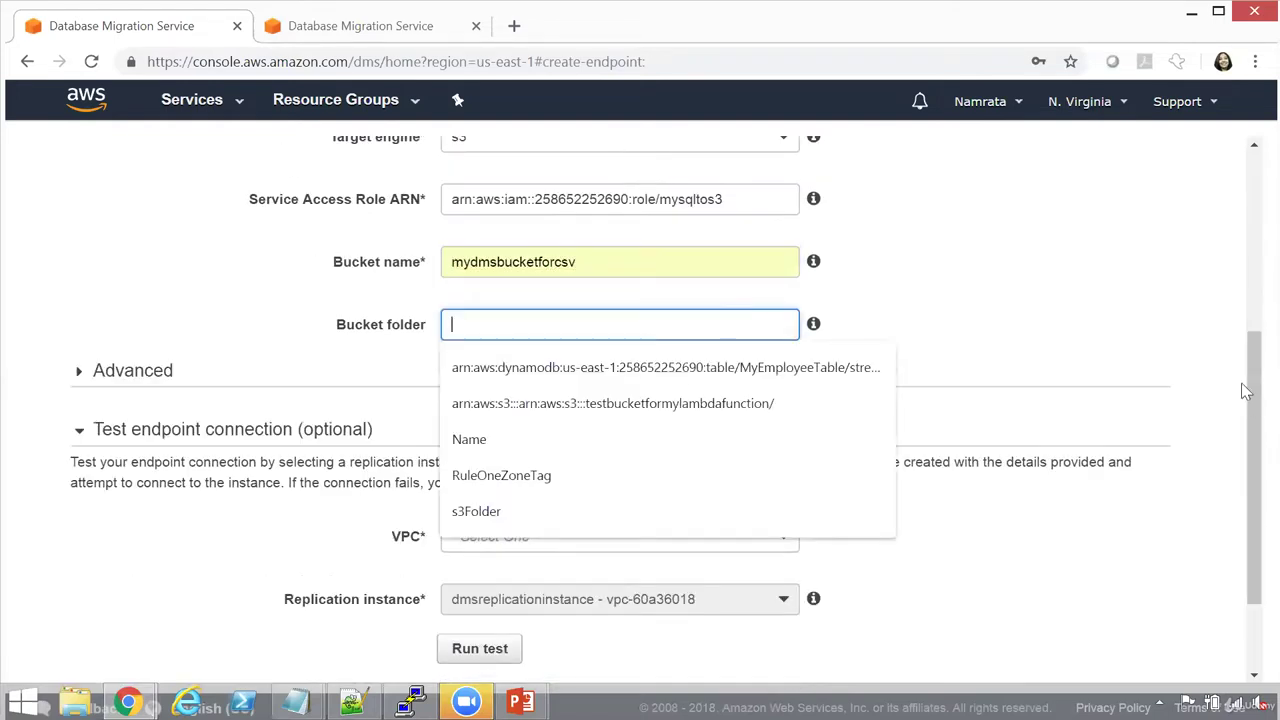
{"action": "left_click", "coordinate": [1259, 430]}
{"action": "left_click_drag", "start_coordinate": [1250, 434], "coordinate": [1250, 476]}
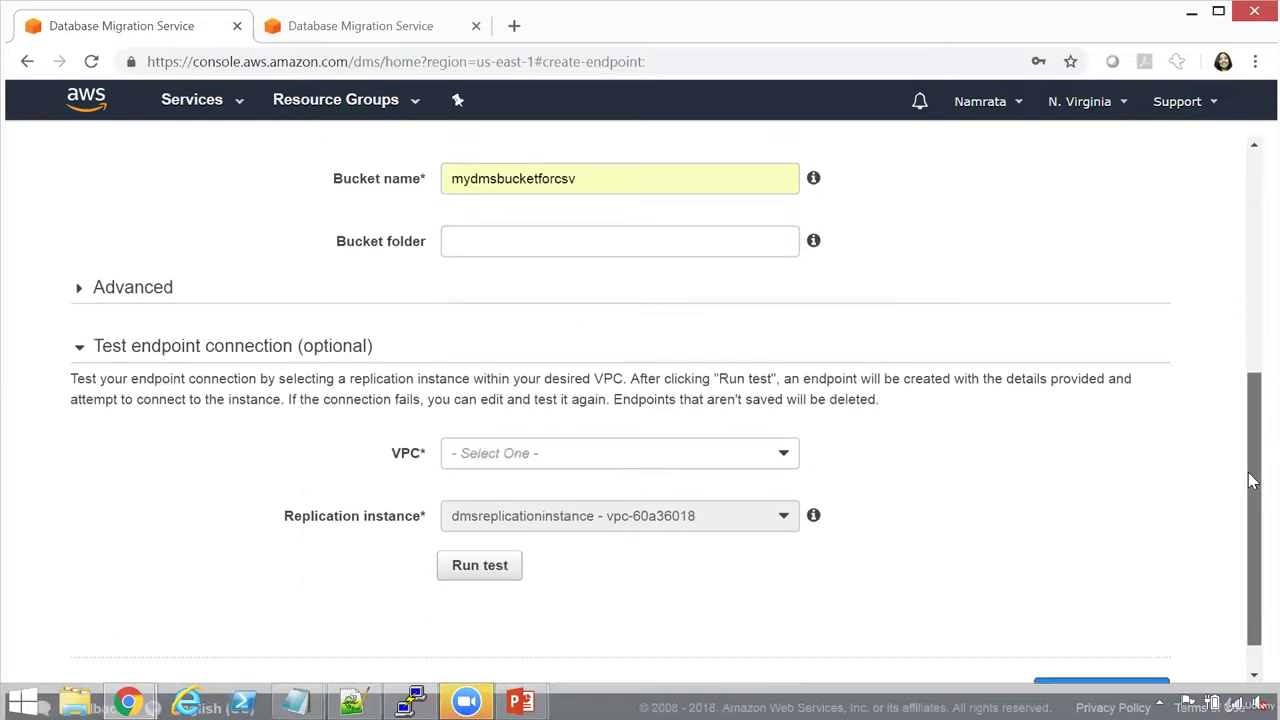
Choose vpc-60a36018 and run the s3target connection test.
{"action": "left_click", "coordinate": [78, 289]}
{"action": "left_click", "coordinate": [80, 290]}
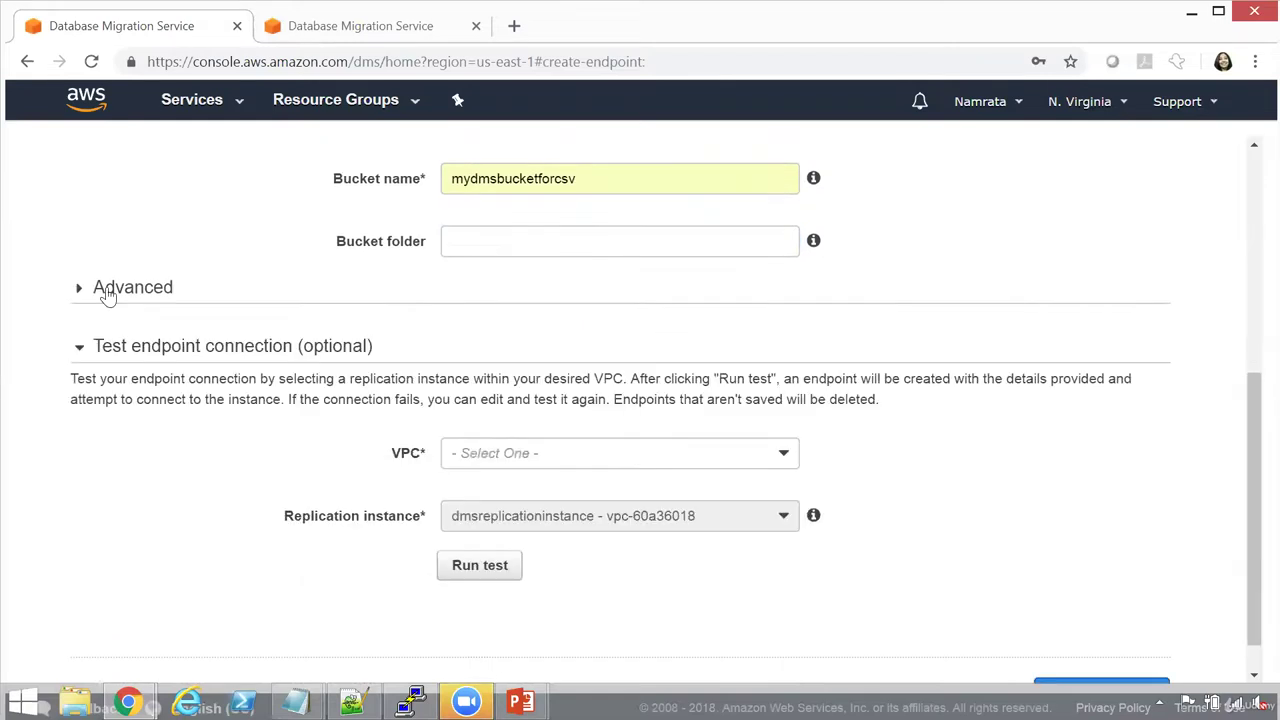
{"action": "left_click", "coordinate": [660, 458]}
{"action": "left_click", "coordinate": [658, 483]}
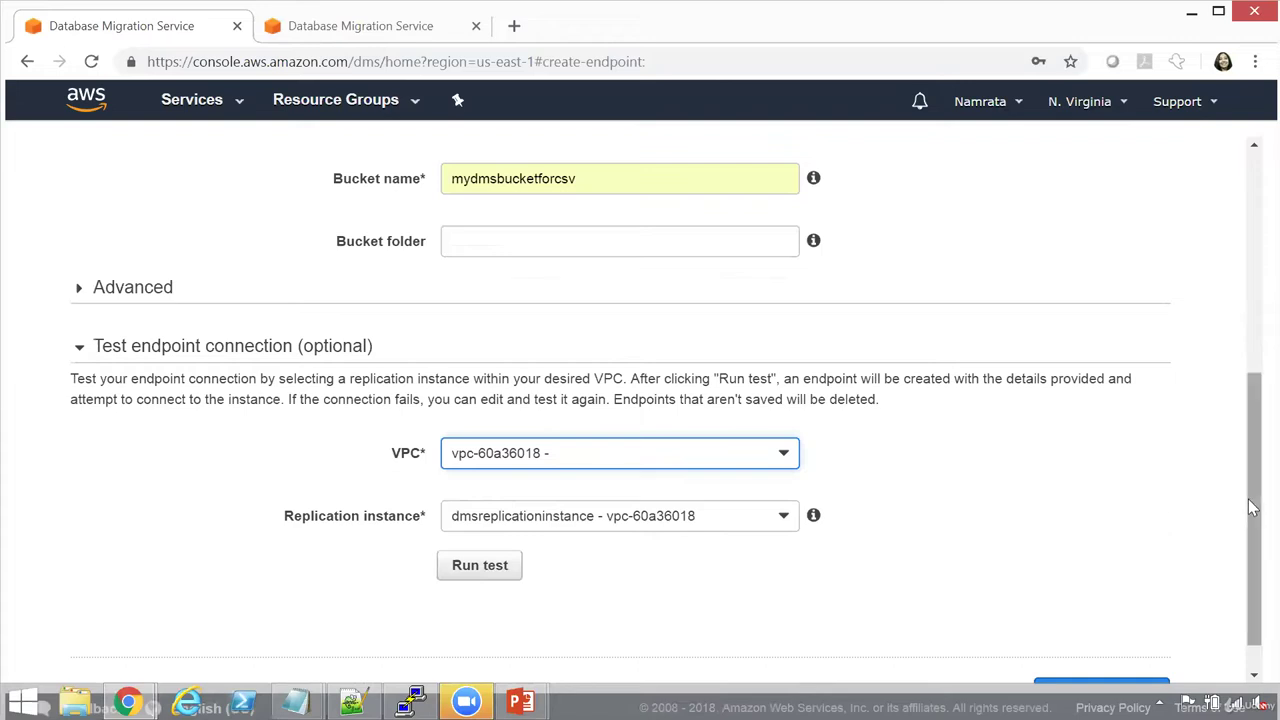
{"action": "left_click_drag", "start_coordinate": [1254, 514], "coordinate": [1252, 555]}
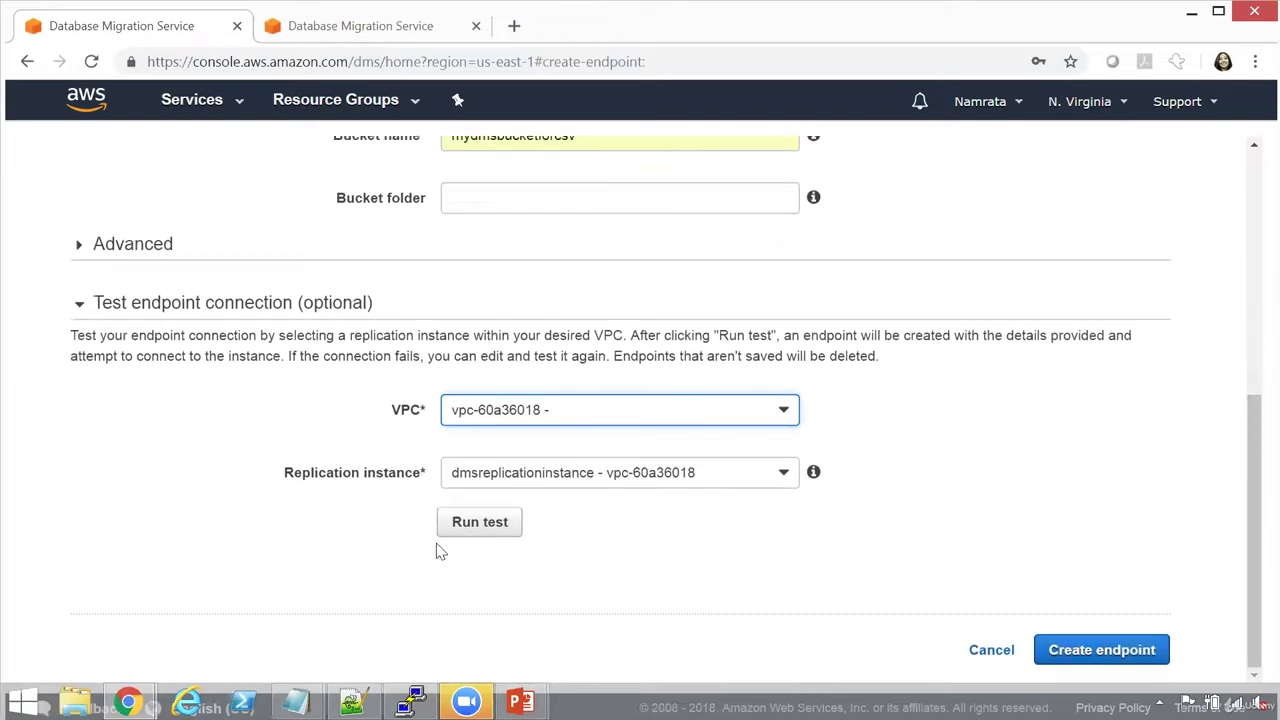
{"action": "left_click", "coordinate": [488, 535]}
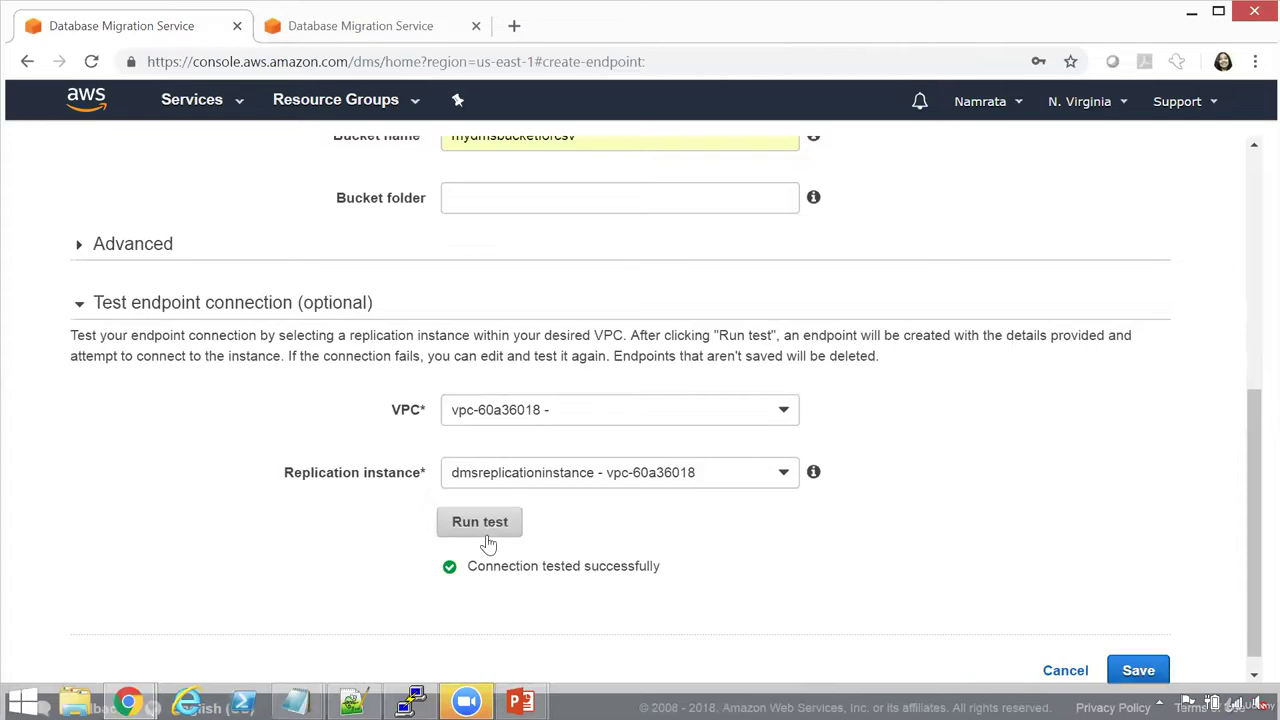
Save the tested s3target endpoint and return to the migration steps slideshow.
{"action": "left_click", "coordinate": [1148, 676]}
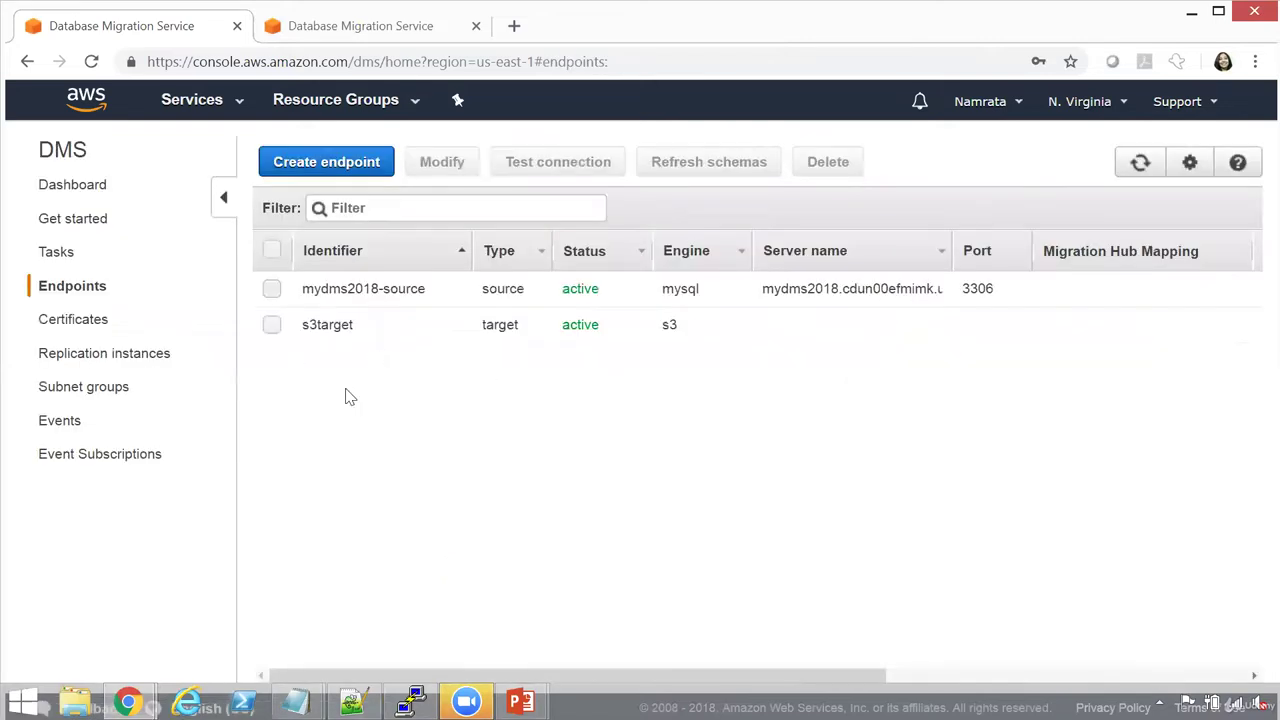
{"action": "key", "text": "alt+Tab"}
{"action": "key", "text": "alt+Tab"}
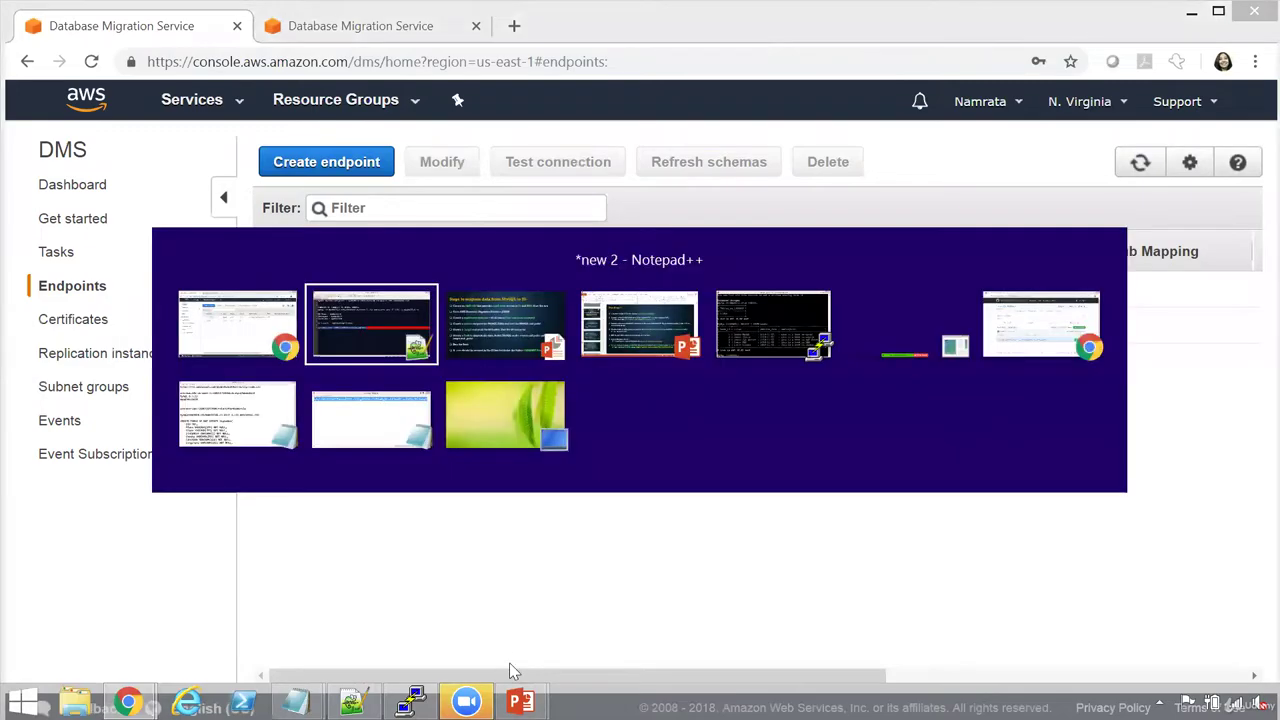
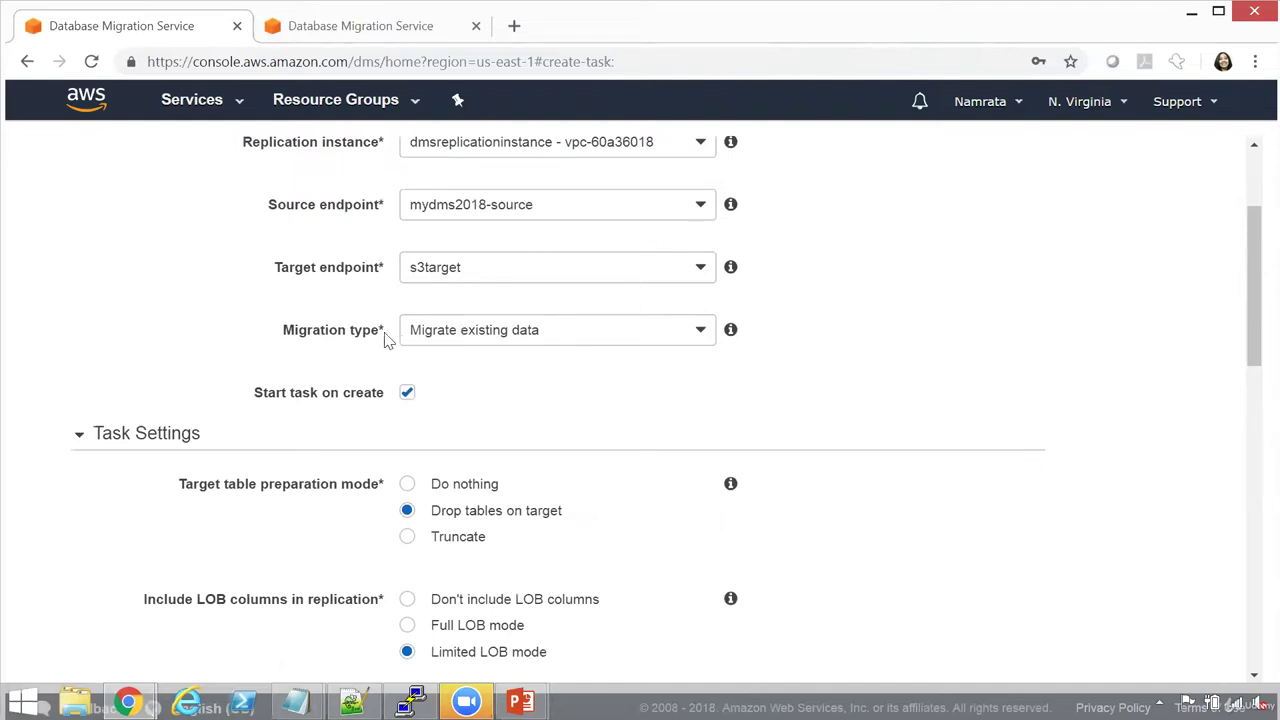
Keep the migration type as existing data only and select Don't include LOB columns.
{"action": "left_click", "coordinate": [553, 334]}
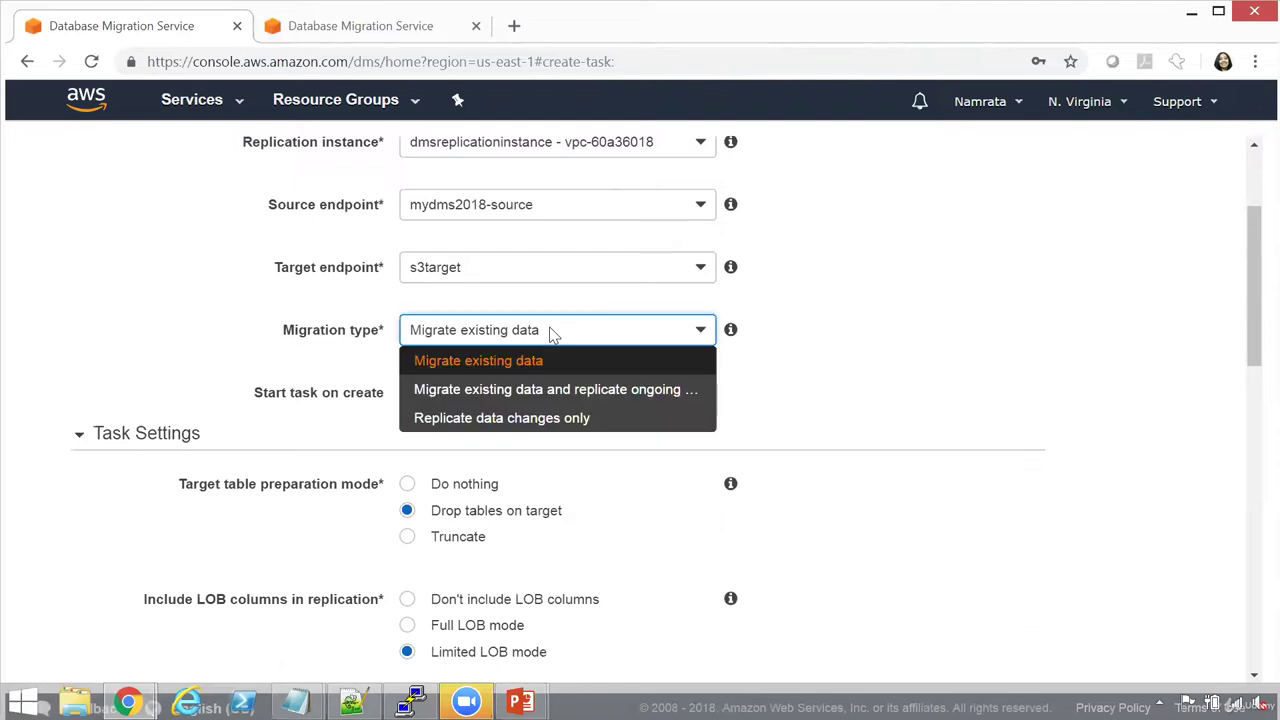
{"action": "left_click", "coordinate": [553, 334]}
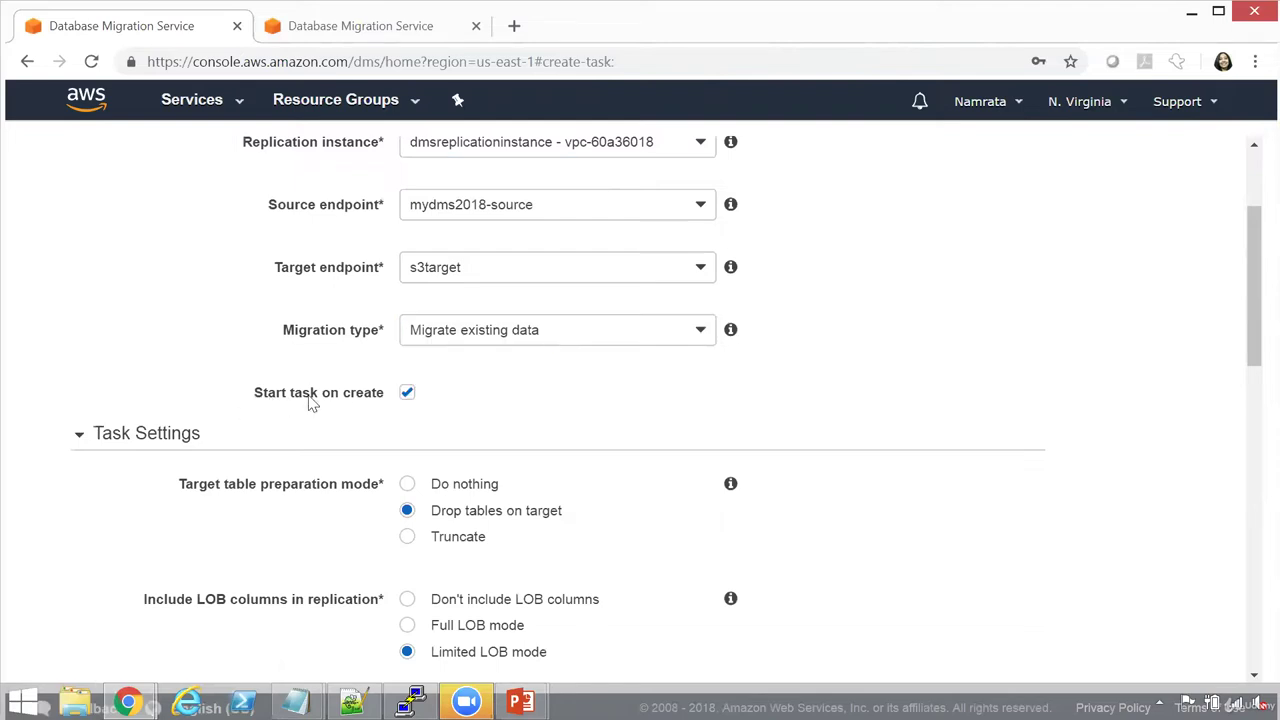
{"action": "left_click_drag", "start_coordinate": [1258, 338], "coordinate": [1259, 409]}
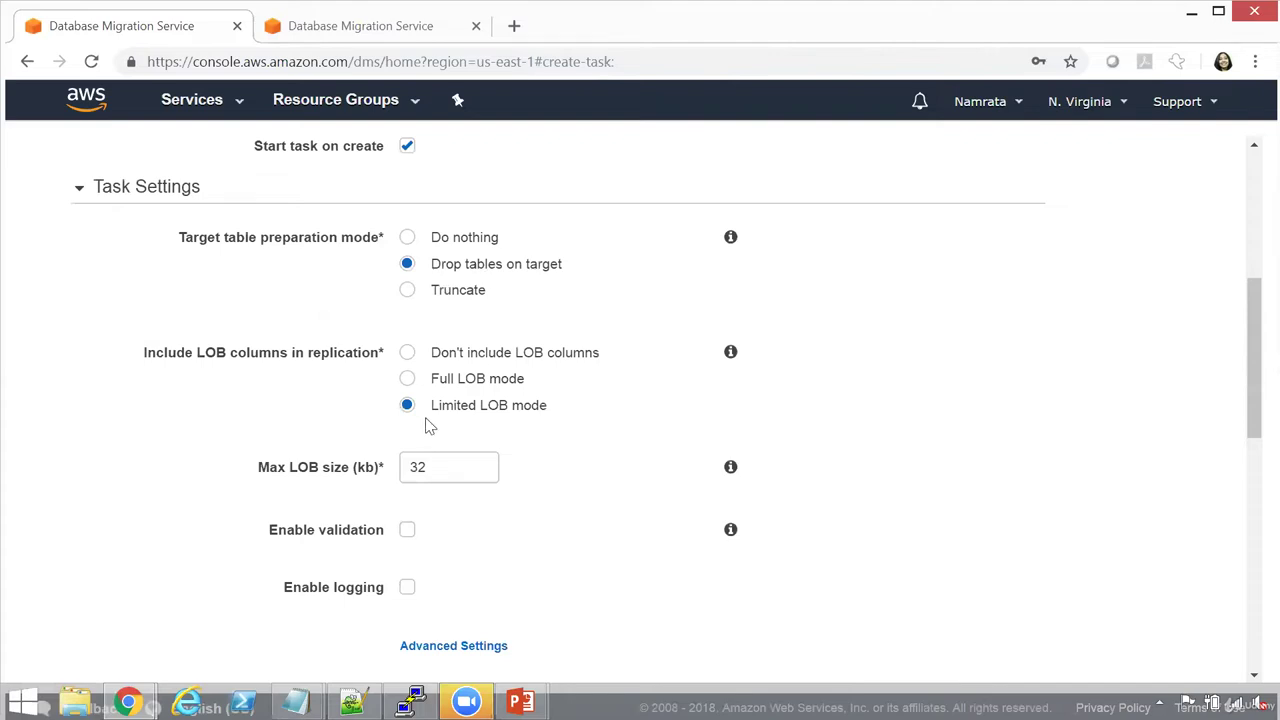
{"action": "left_click", "coordinate": [407, 356]}
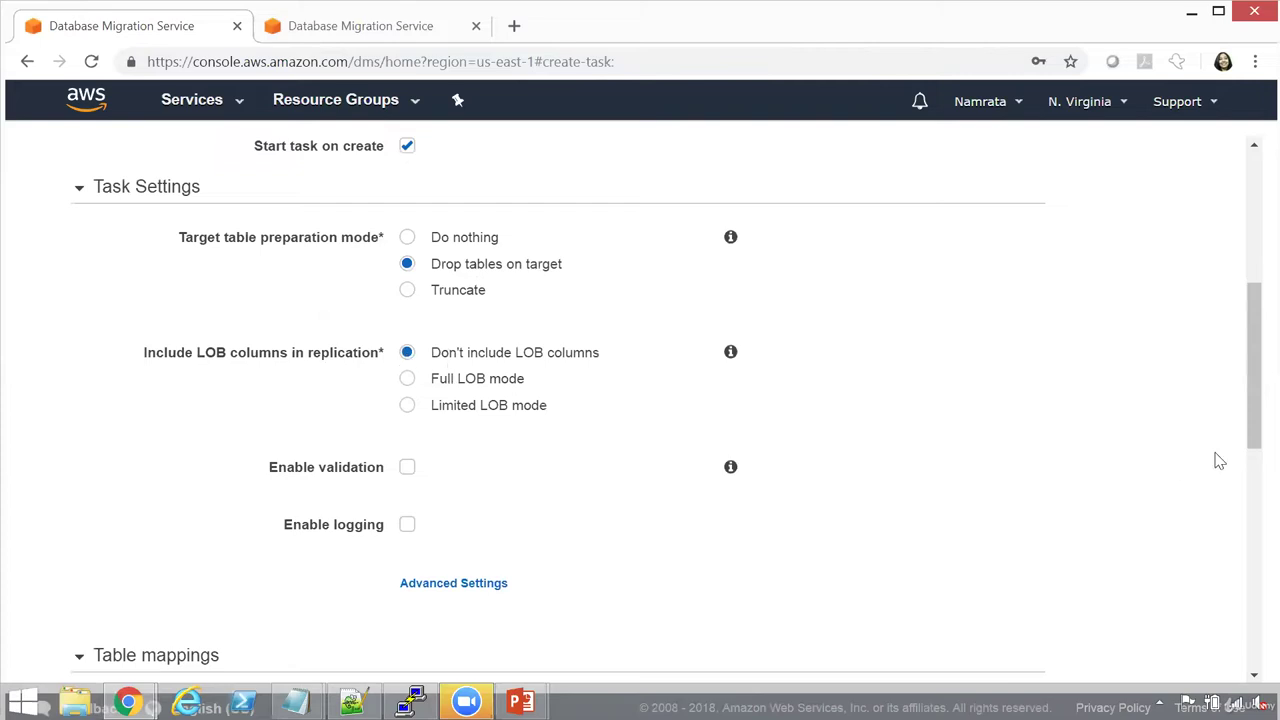
{"action": "left_click_drag", "start_coordinate": [1252, 422], "coordinate": [1258, 572]}
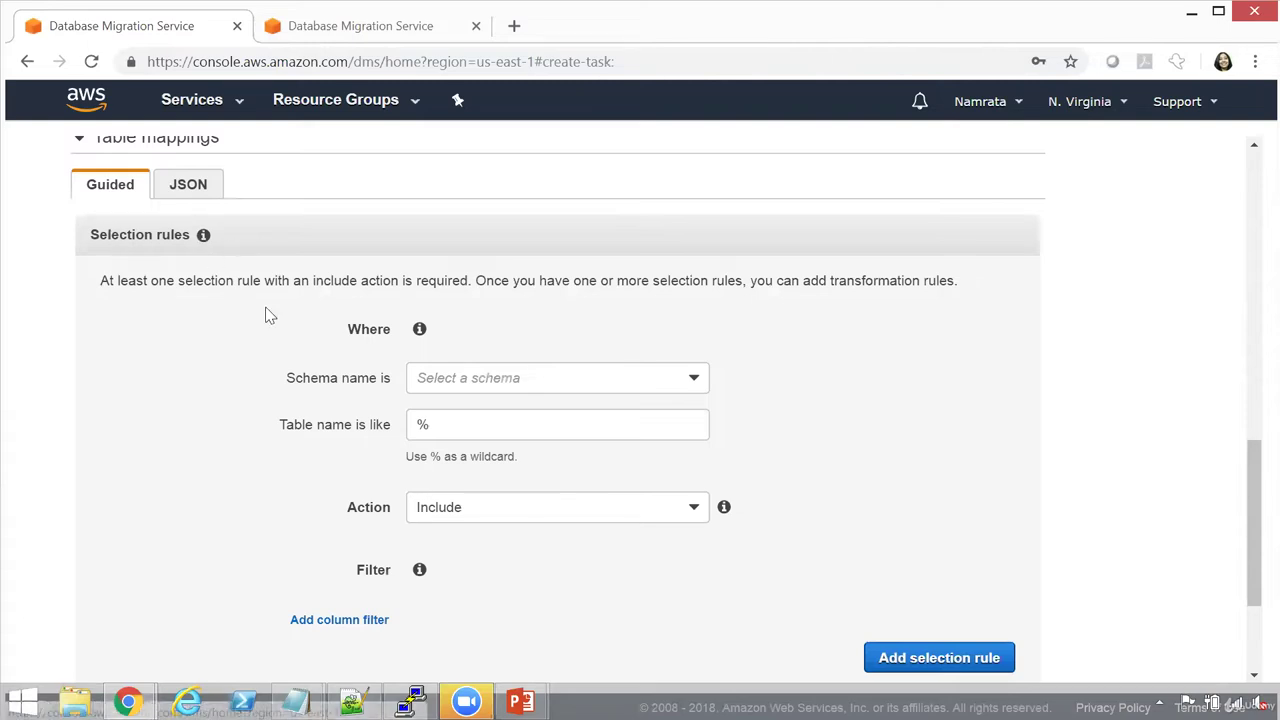
Add a Guided Include selection rule for schema LIBRARY with table name 'books'.
{"action": "mouse_move", "coordinate": [420, 344]}
{"action": "left_click", "coordinate": [451, 380]}
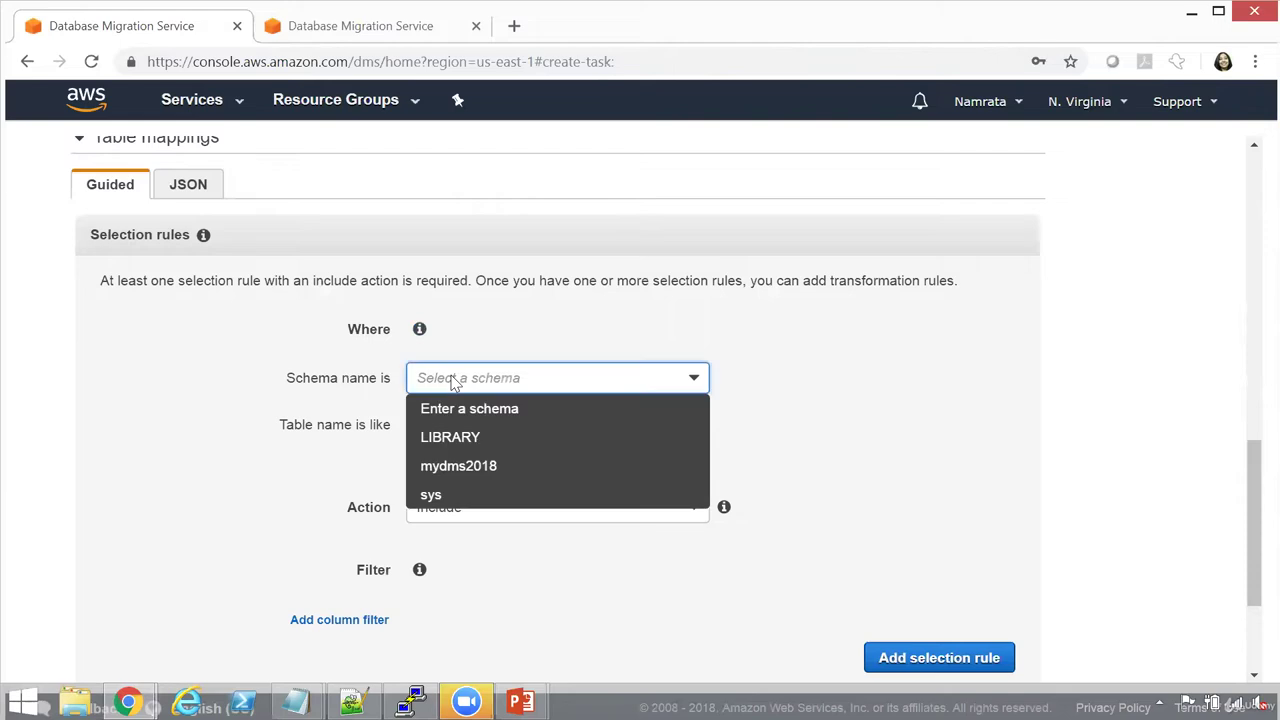
{"action": "left_click", "coordinate": [491, 440]}
{"action": "left_click", "coordinate": [497, 432]}
{"action": "key", "text": "BackSpace"}
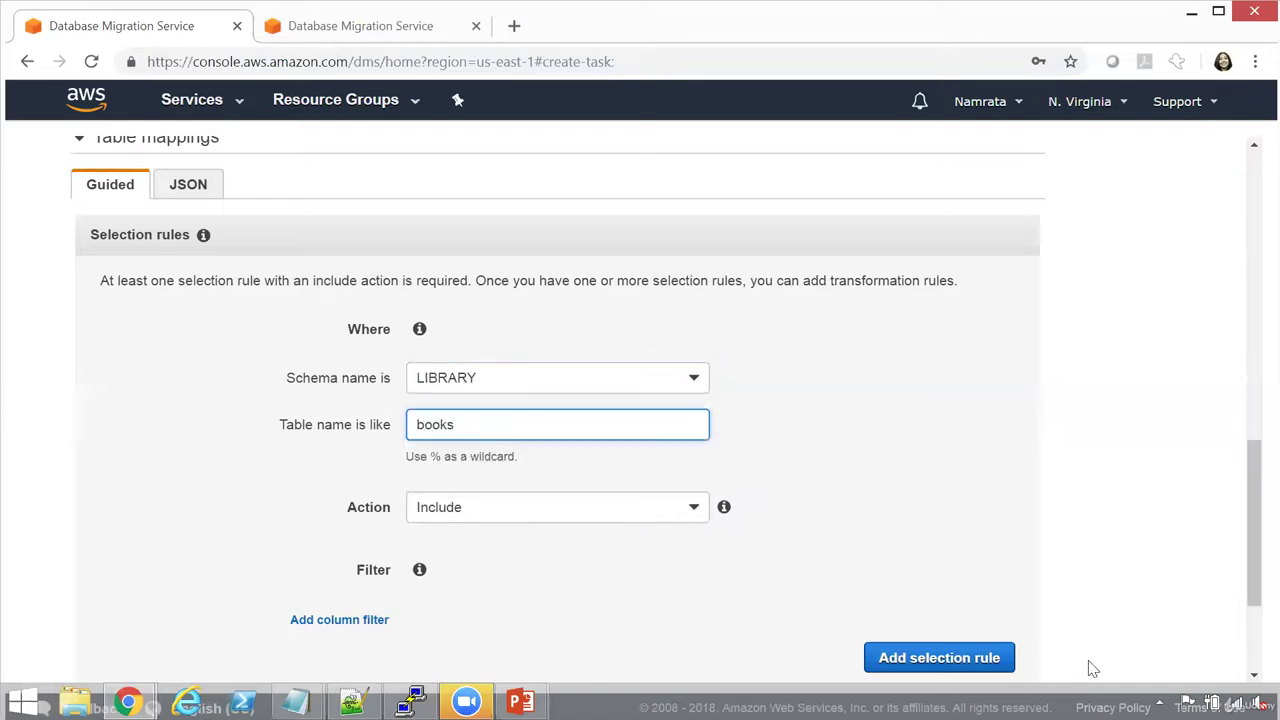
{"action": "scroll", "coordinate": [1252, 565], "scroll_direction": "down", "scroll_amount": 2}
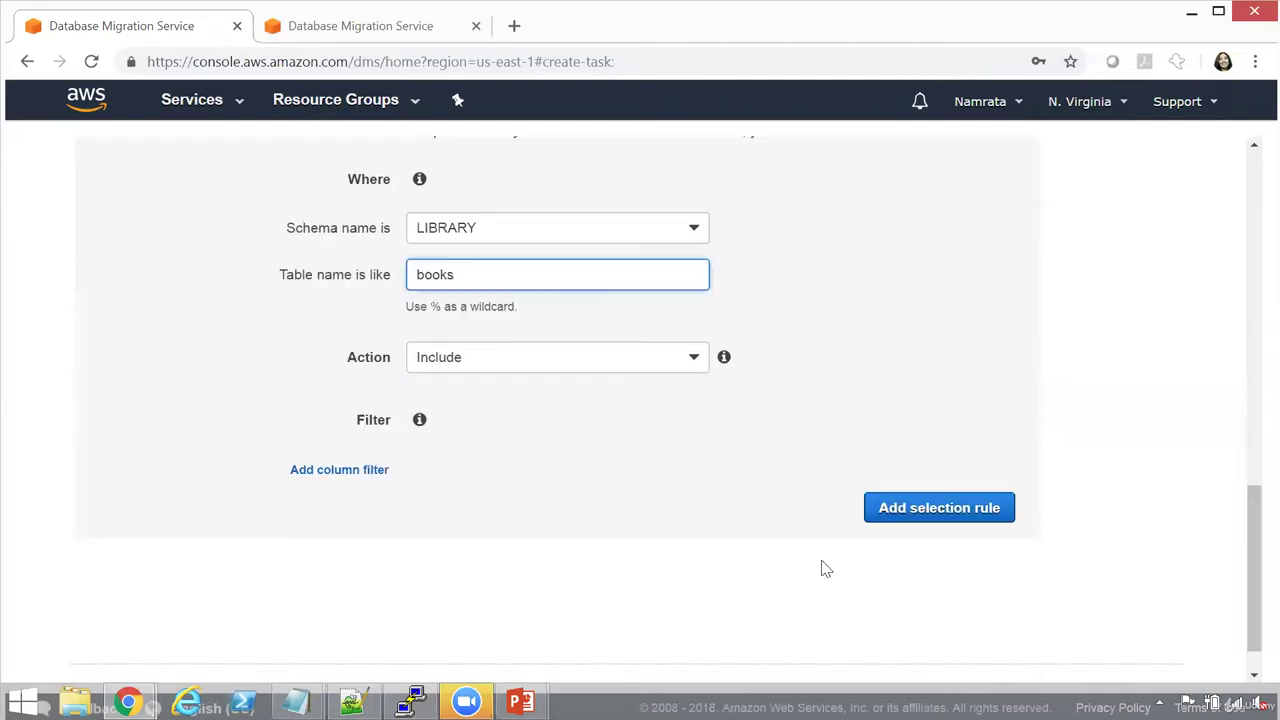
{"action": "left_click", "coordinate": [900, 512]}
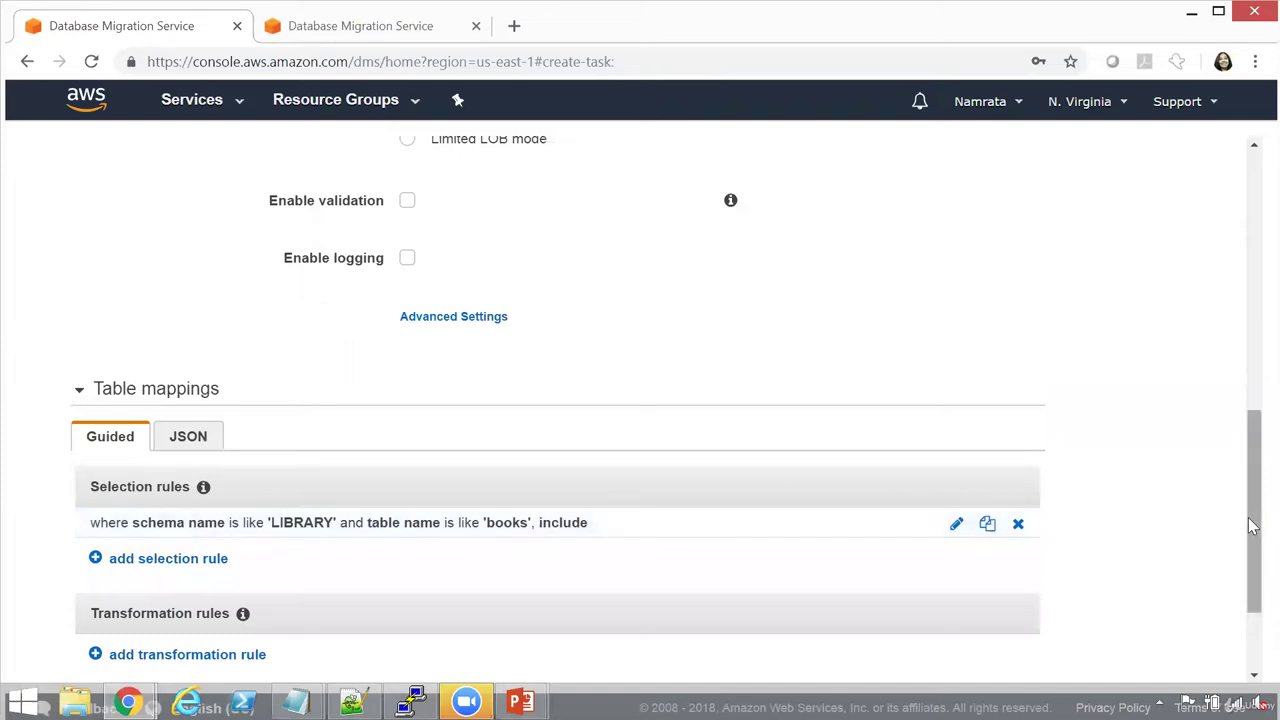
{"action": "left_click_drag", "start_coordinate": [1252, 524], "coordinate": [1251, 582]}
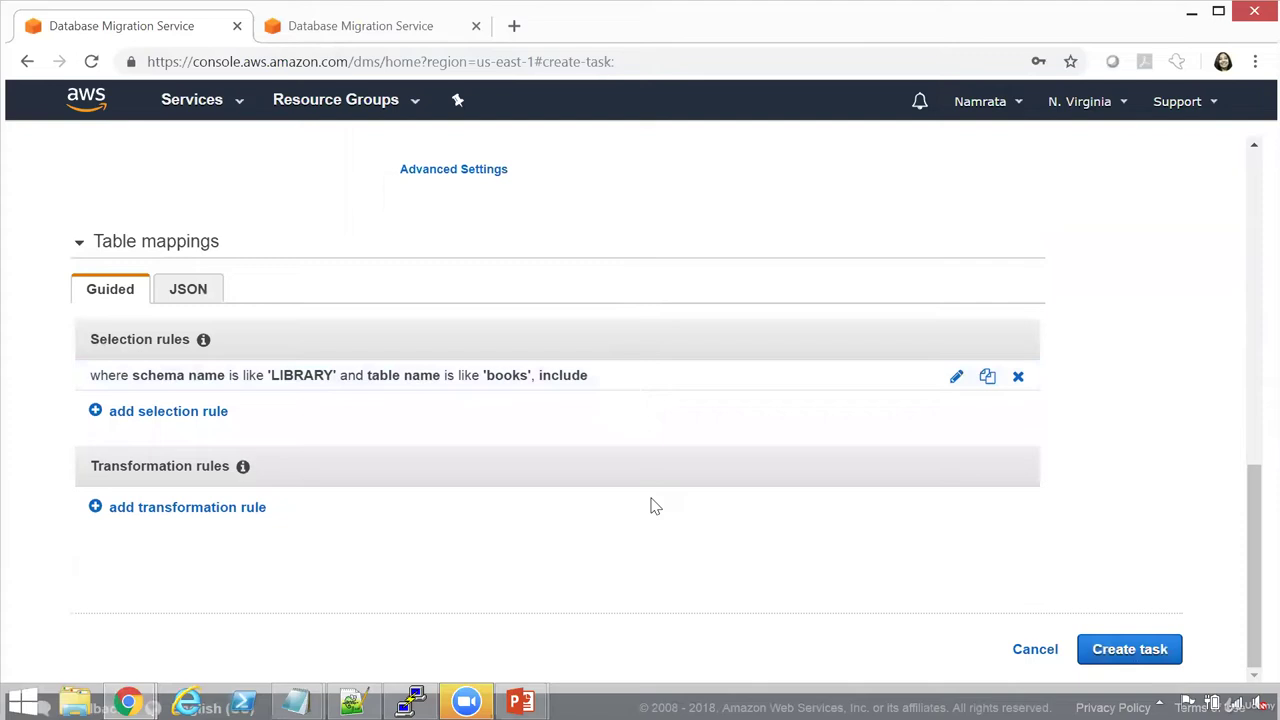
Create the mysqltos3 task, then compare its Overview and Table statistics tabs and reload the list.
{"action": "left_click", "coordinate": [1159, 649]}
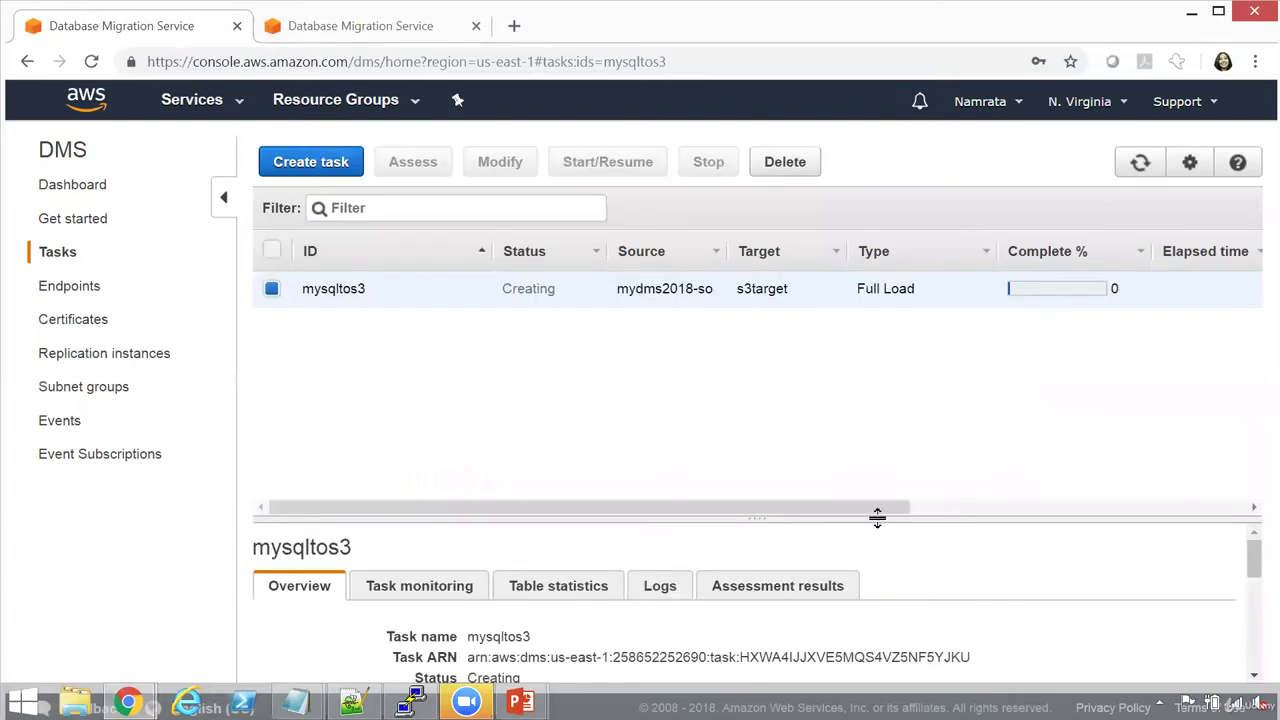
{"action": "left_click_drag", "start_coordinate": [882, 525], "coordinate": [858, 346]}
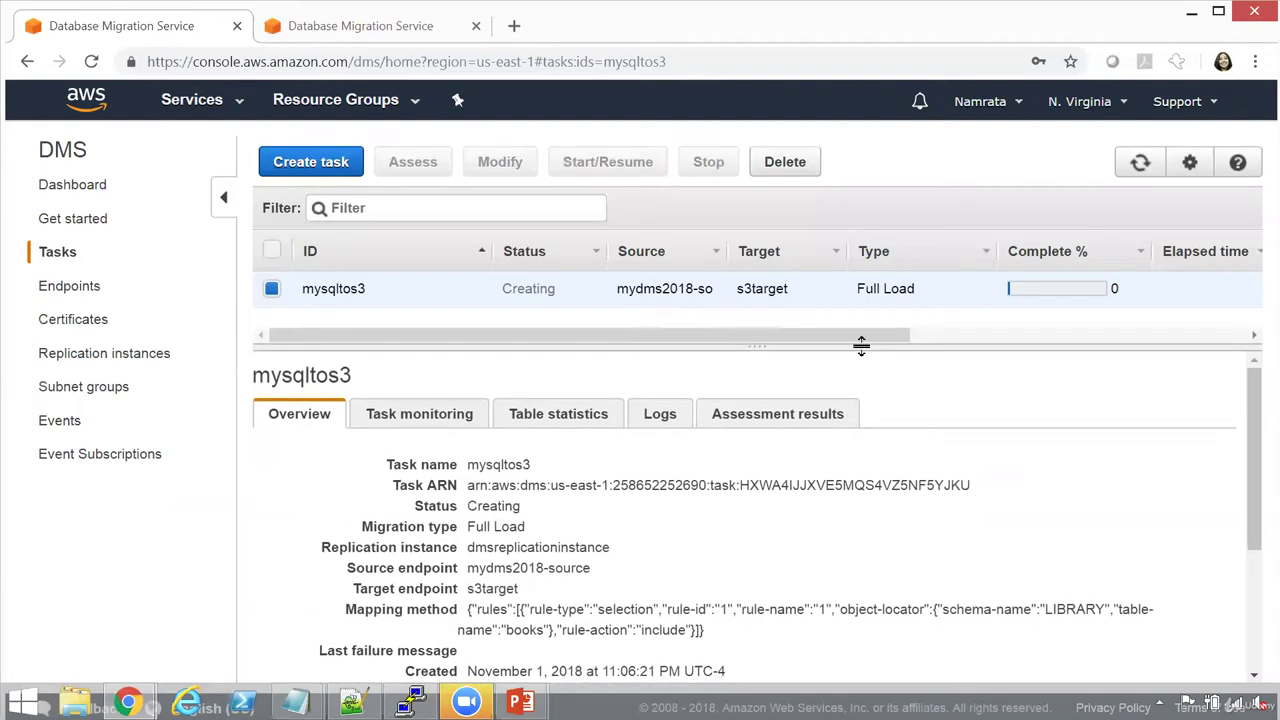
{"action": "left_click", "coordinate": [538, 414]}
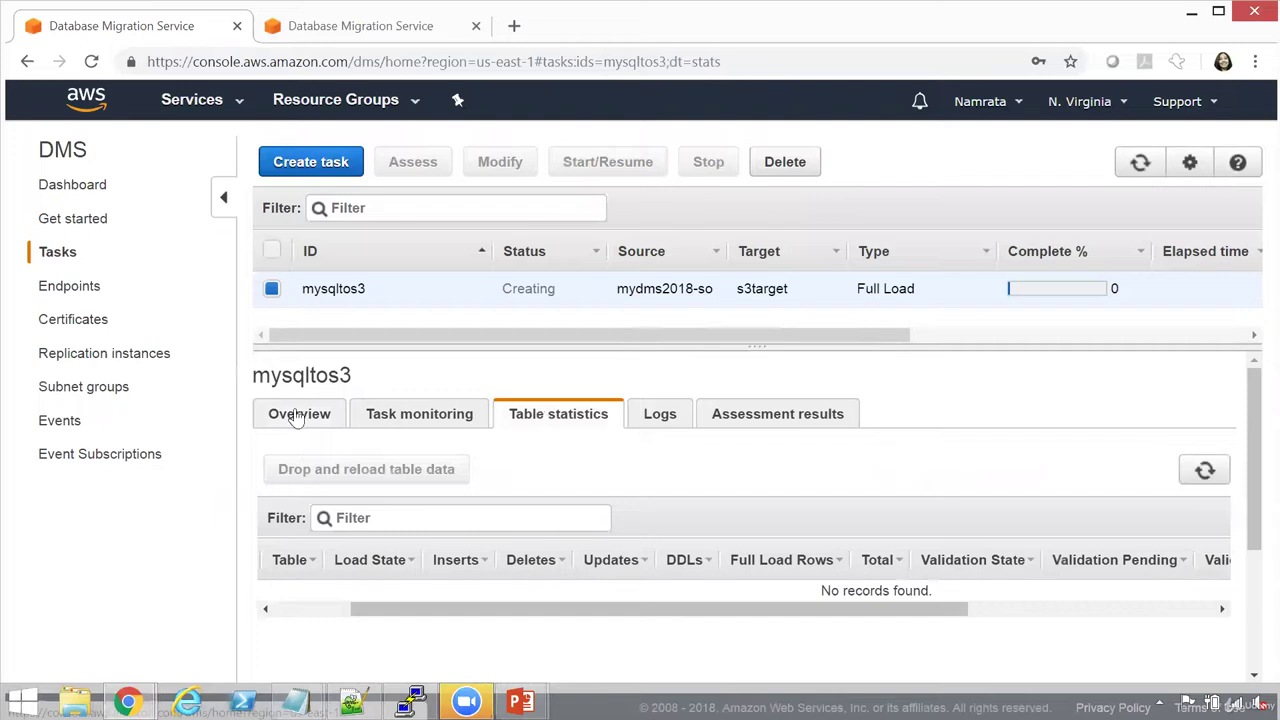
{"action": "left_click", "coordinate": [297, 414]}
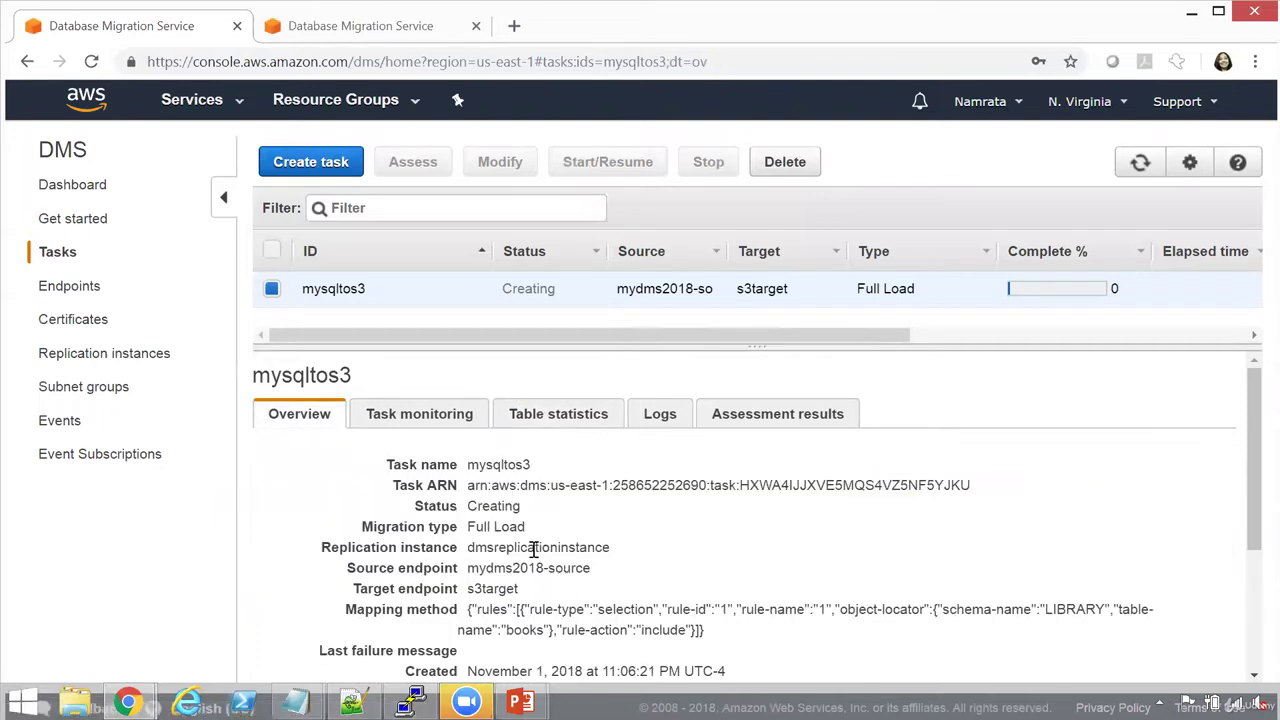
{"action": "left_click", "coordinate": [553, 420]}
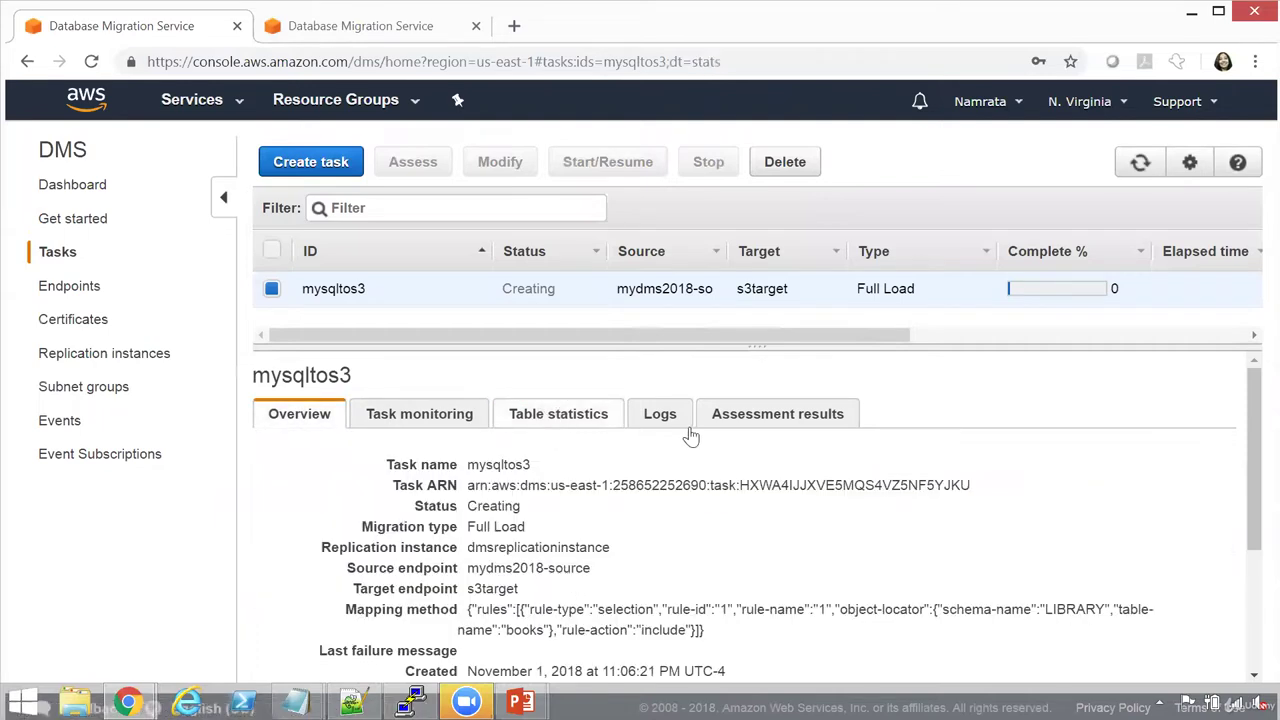
{"action": "scroll", "coordinate": [677, 628], "scroll_direction": "left", "scroll_amount": 3}
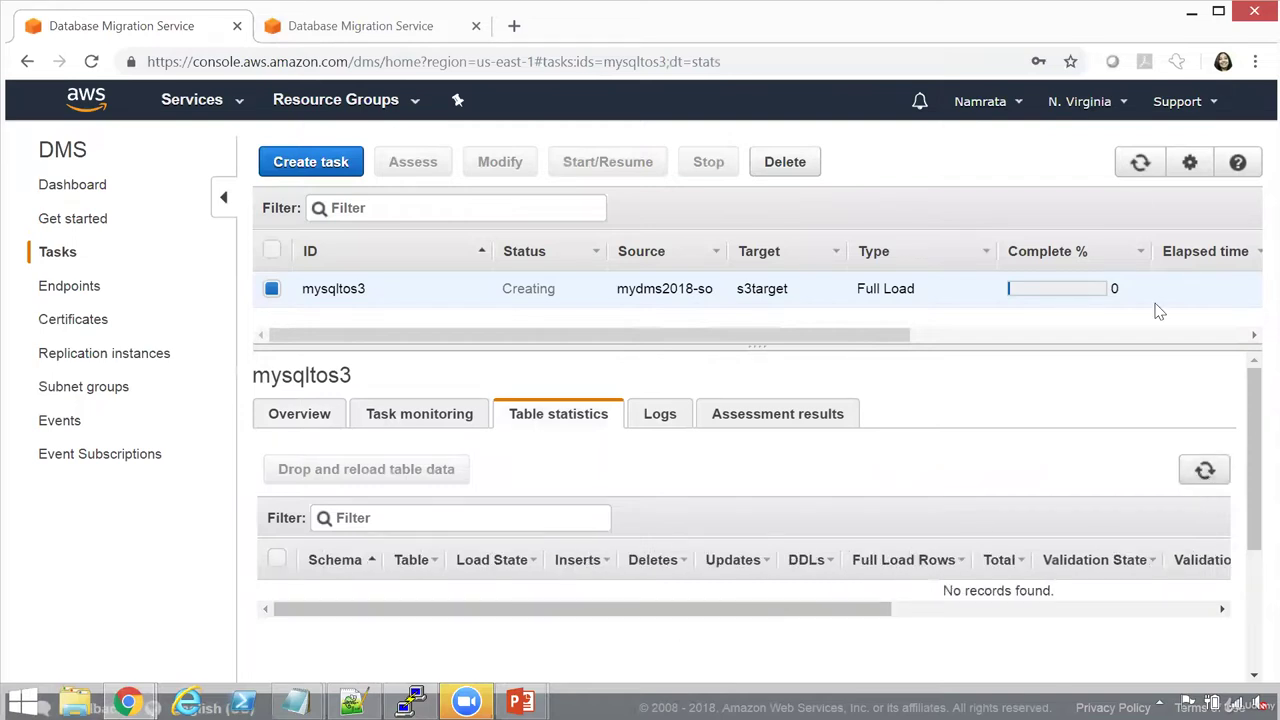
{"action": "left_click", "coordinate": [1141, 165]}
Repeatedly refresh the task list and table statistics while mysqltos3's full load progresses.
{"action": "left_click", "coordinate": [1138, 168]}
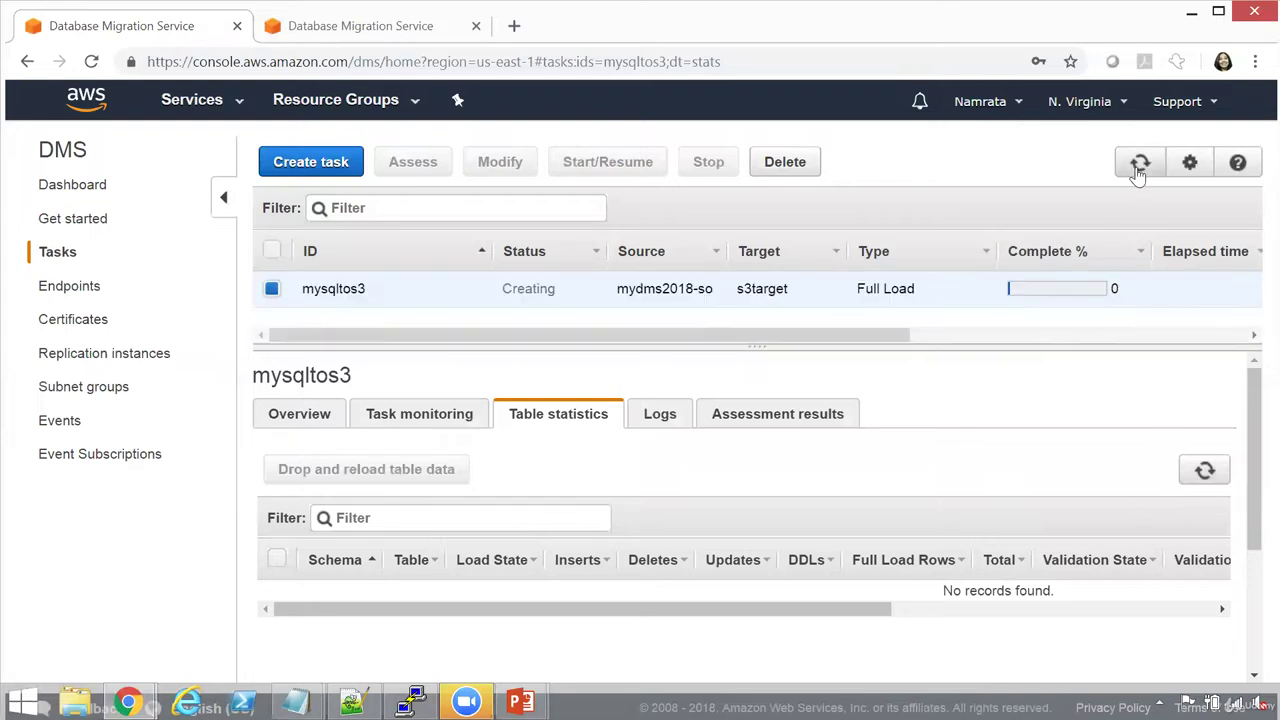
{"action": "left_click", "coordinate": [1138, 168]}
{"action": "left_click", "coordinate": [1138, 168]}
{"action": "left_click", "coordinate": [1138, 168]}
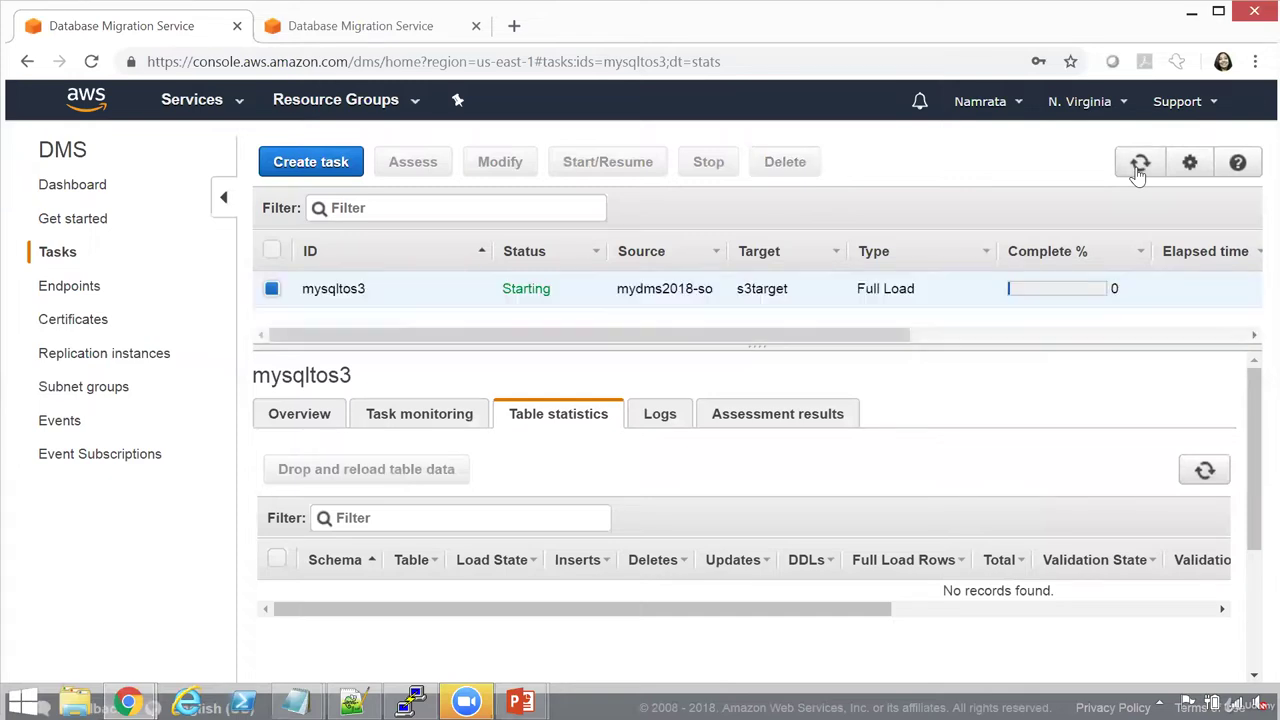
{"action": "left_click", "coordinate": [1138, 168]}
{"action": "left_click", "coordinate": [1207, 474]}
{"action": "left_click", "coordinate": [1207, 474]}
{"action": "left_click", "coordinate": [1207, 474]}
{"action": "left_click", "coordinate": [1207, 474]}
{"action": "left_click", "coordinate": [1207, 474]}
{"action": "left_click", "coordinate": [1207, 474]}
{"action": "left_click", "coordinate": [1207, 474]}
{"action": "left_click", "coordinate": [1139, 164]}
{"action": "left_click", "coordinate": [1139, 164]}
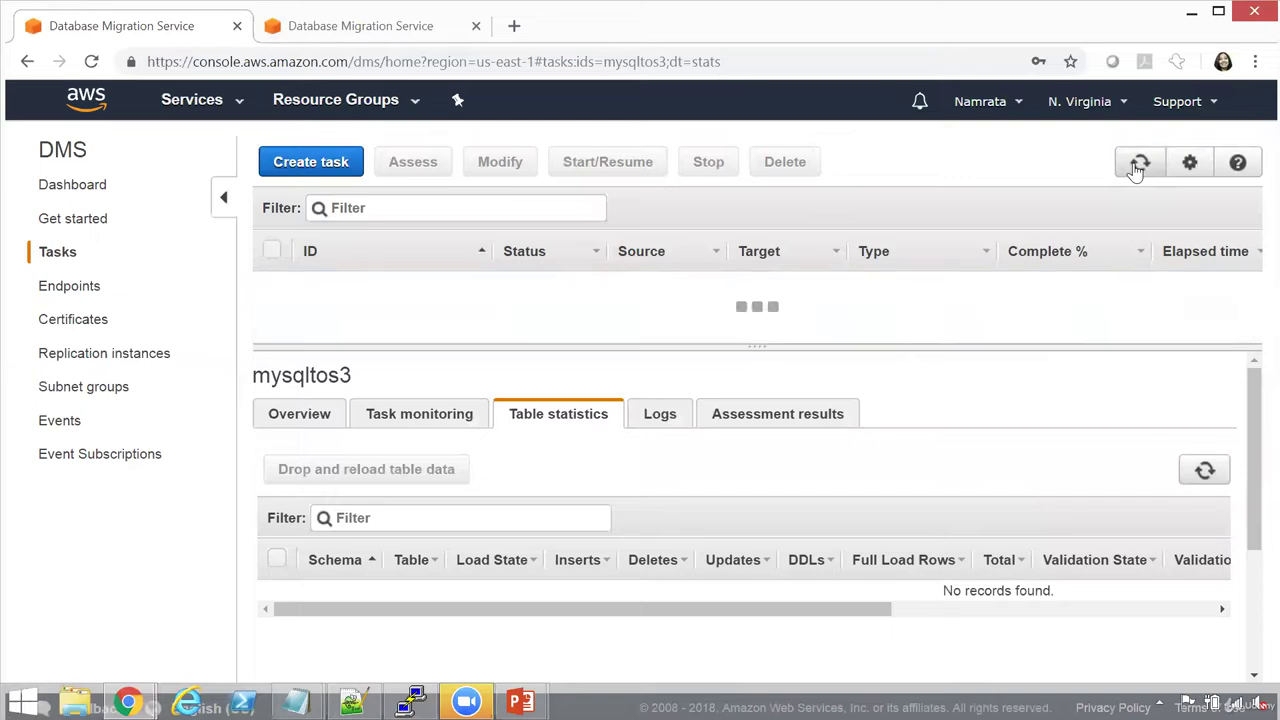
{"action": "left_click", "coordinate": [1139, 164]}
{"action": "left_click", "coordinate": [1139, 164]}
{"action": "left_click", "coordinate": [1139, 164]}
{"action": "left_click", "coordinate": [1139, 164]}
{"action": "left_click", "coordinate": [1139, 164]}
{"action": "left_click", "coordinate": [1139, 164]}
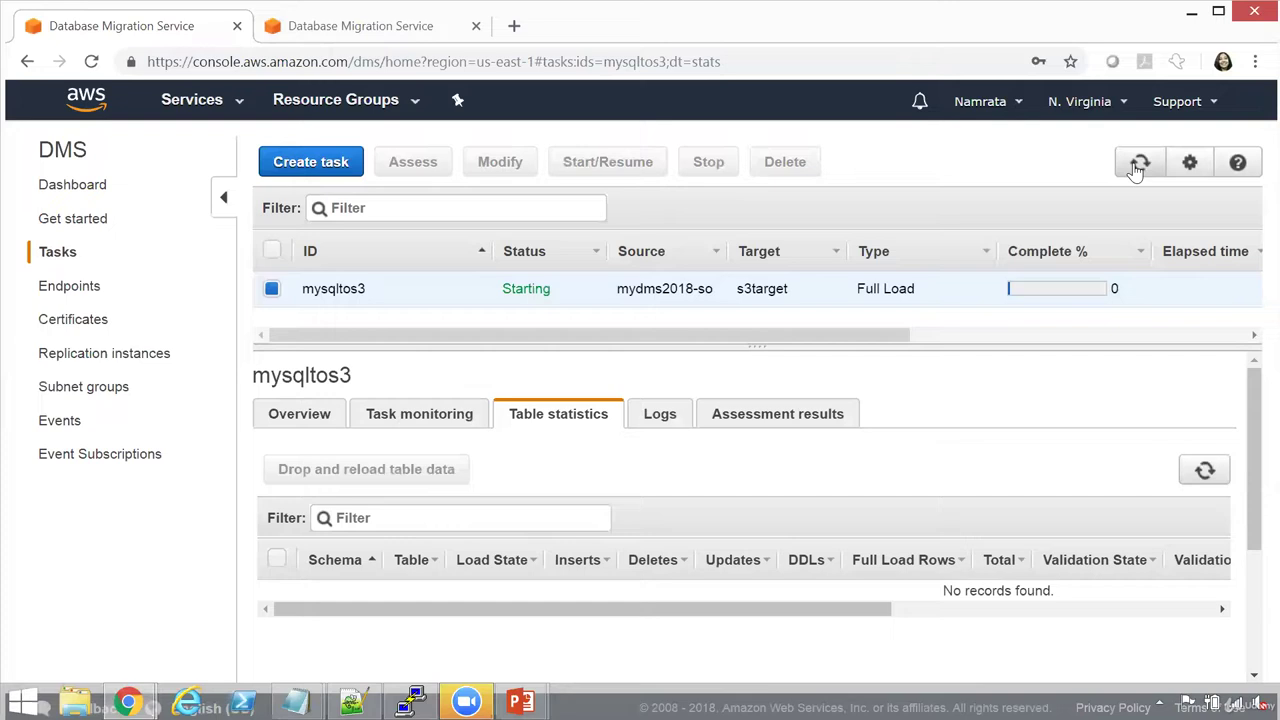
{"action": "left_click", "coordinate": [1139, 166]}
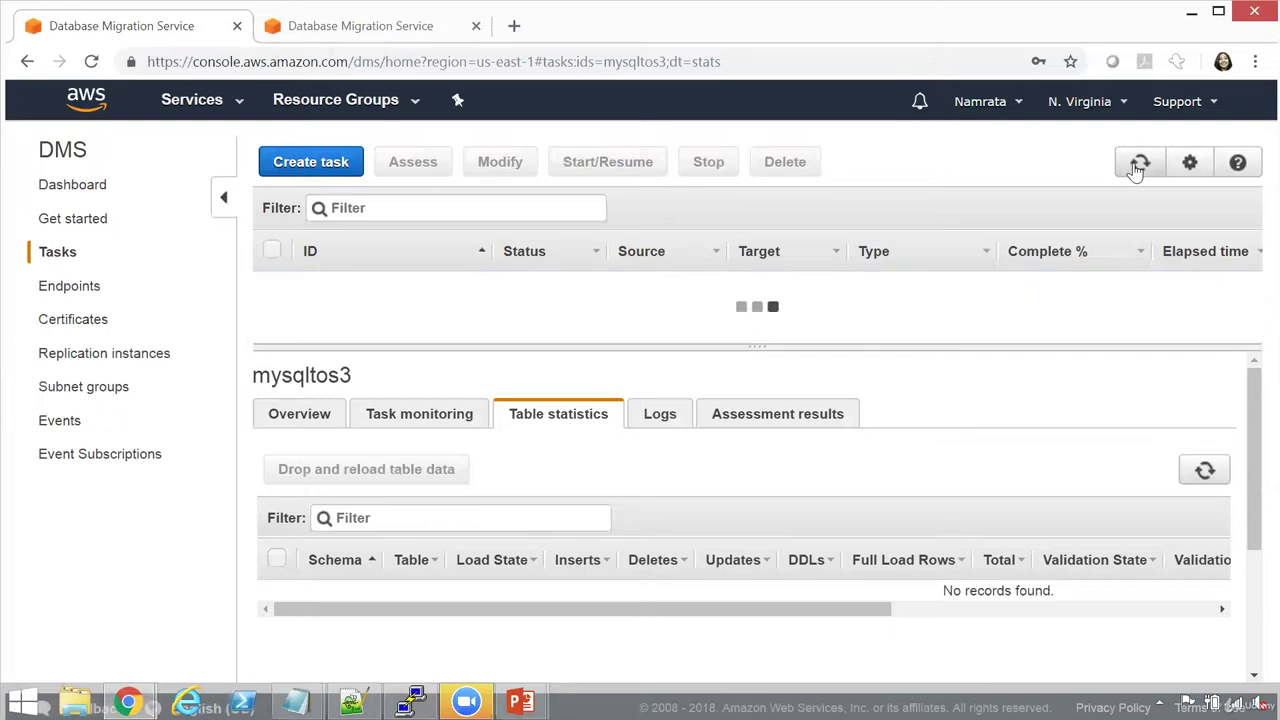
{"action": "left_click", "coordinate": [1137, 165]}
{"action": "left_click", "coordinate": [1202, 467]}
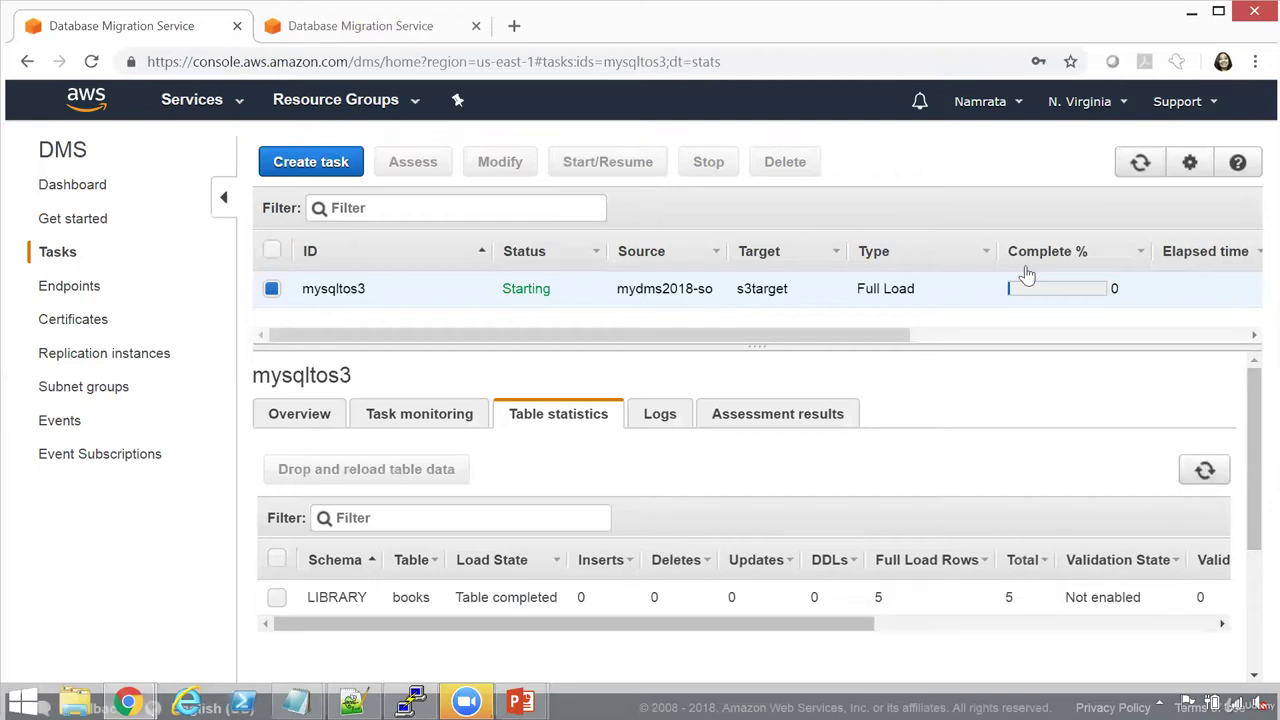
{"action": "left_click", "coordinate": [1138, 165]}
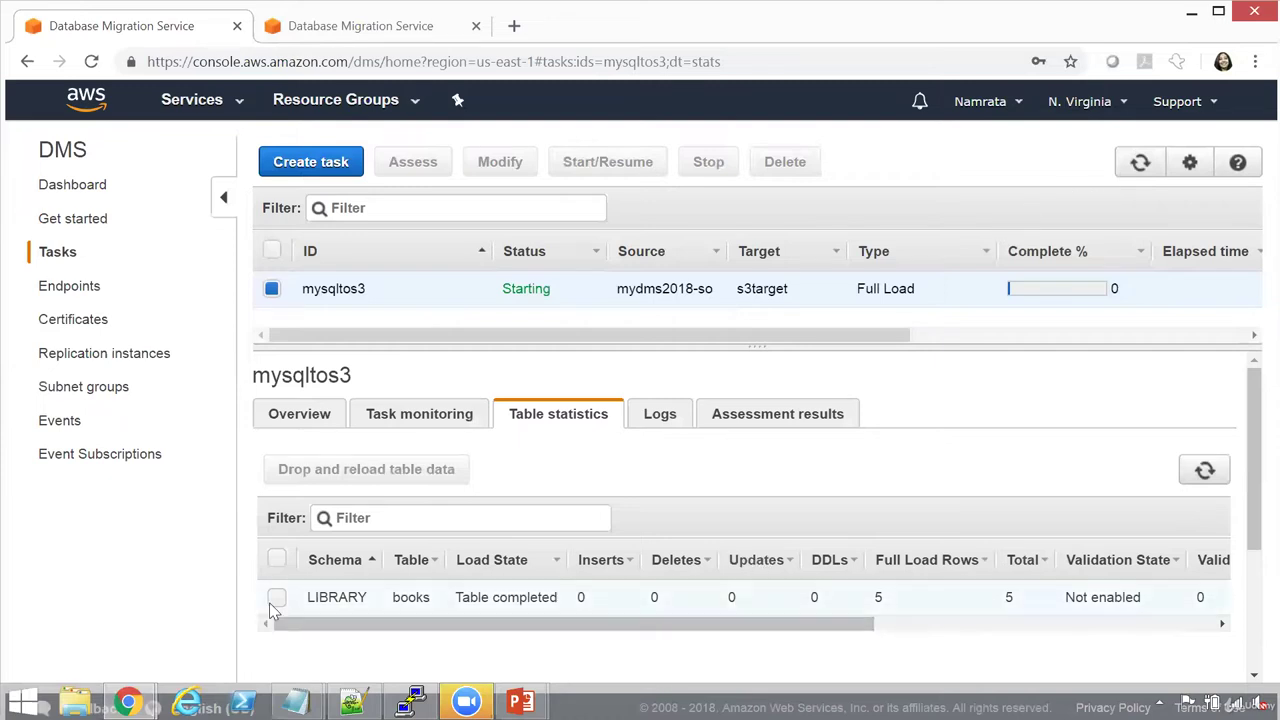
Select the LIBRARY books statistics row and confirm Load complete at 100% with 5 rows.
{"action": "left_click", "coordinate": [276, 599]}
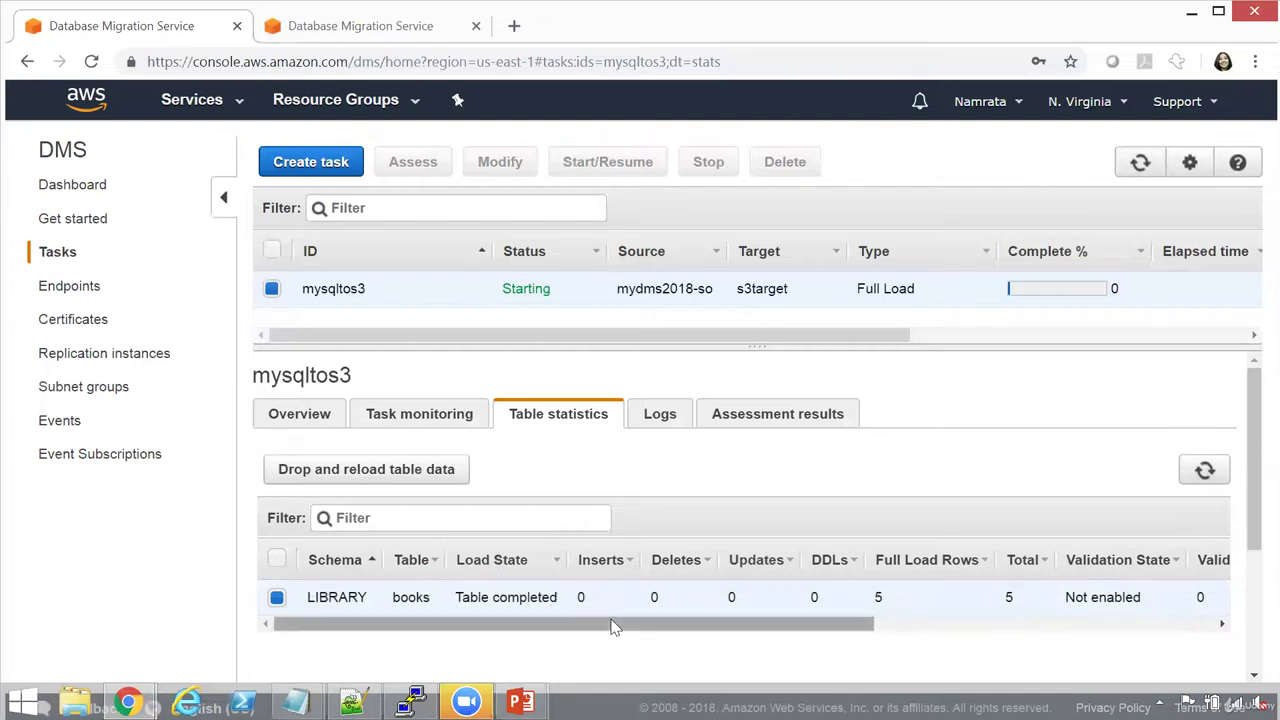
{"action": "left_click_drag", "start_coordinate": [623, 624], "coordinate": [834, 633]}
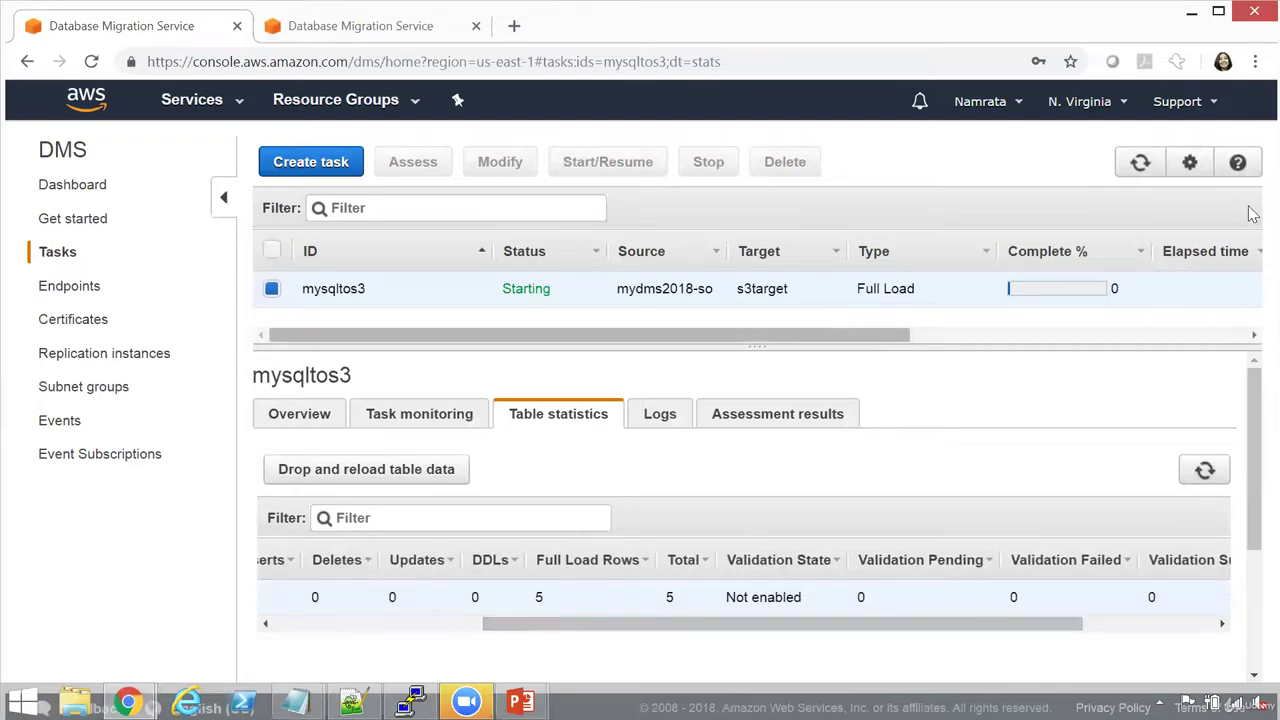
{"action": "left_click", "coordinate": [1143, 173]}
{"action": "left_click", "coordinate": [1143, 177]}
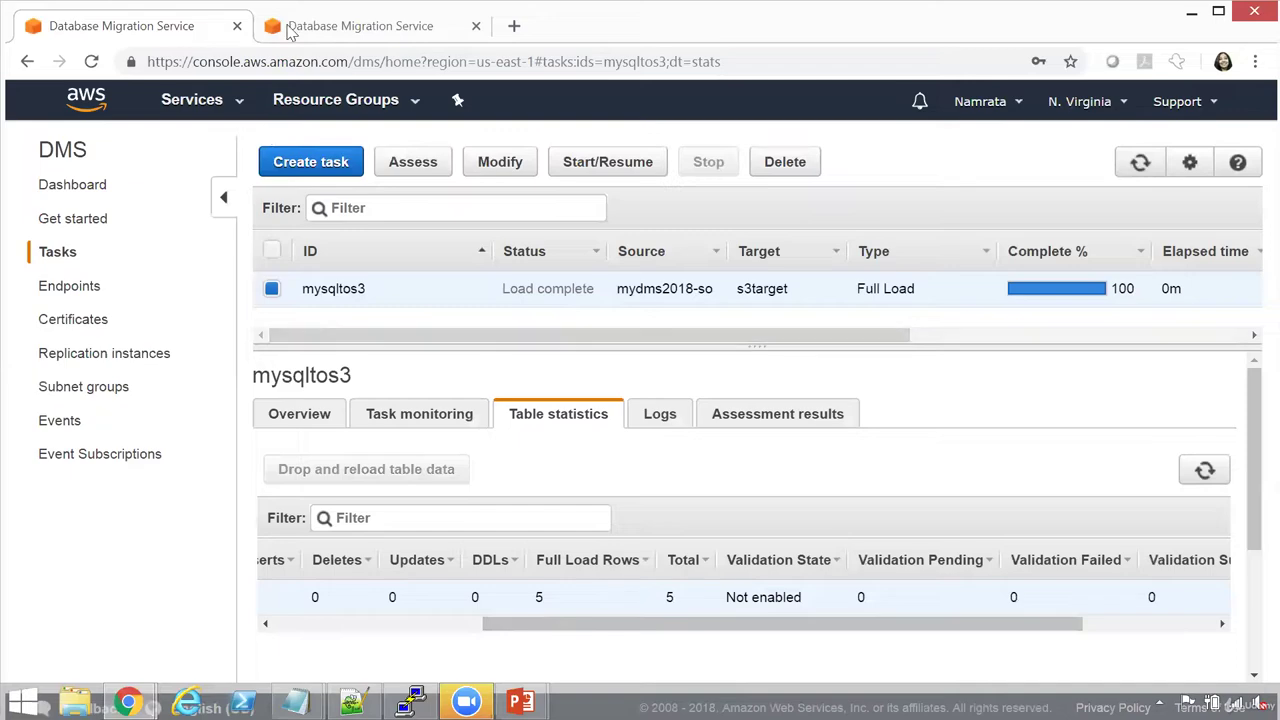
In S3, browse mydmsbucketforcsv > LIBRARY > books and download LOAD00000001.csv.
{"action": "left_click", "coordinate": [289, 33]}
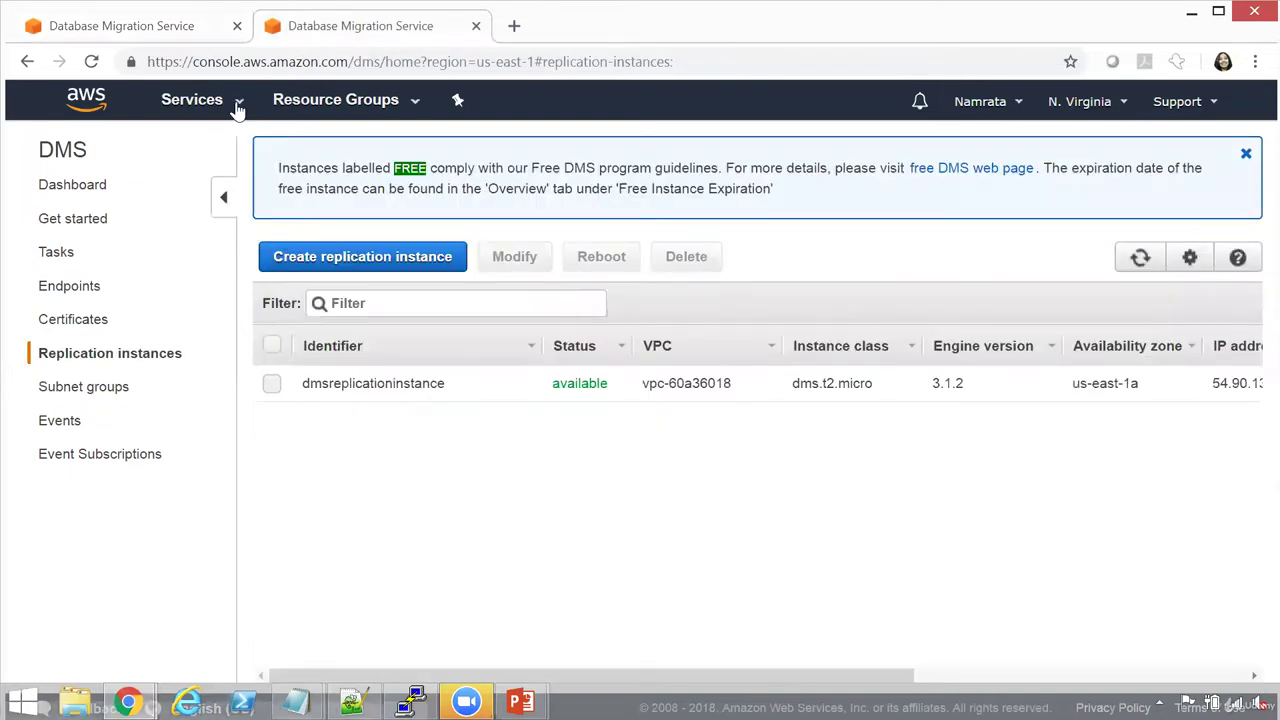
{"action": "left_click", "coordinate": [238, 104]}
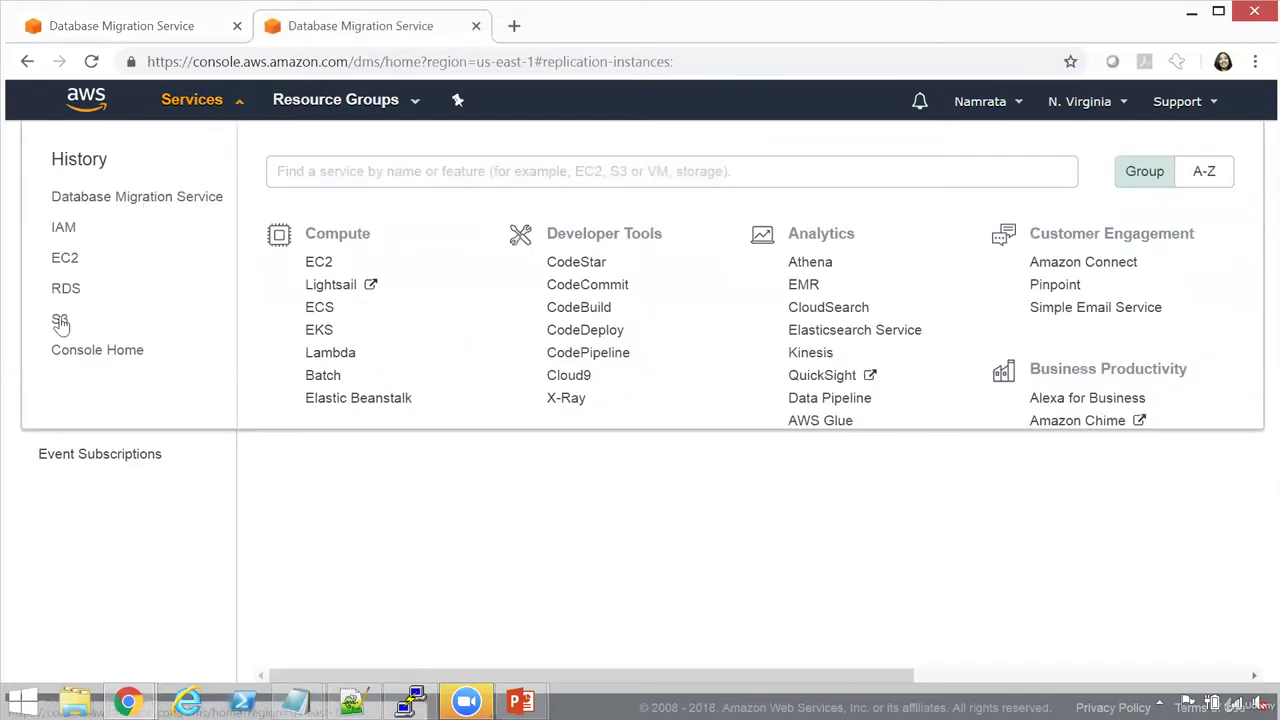
{"action": "left_click", "coordinate": [60, 320]}
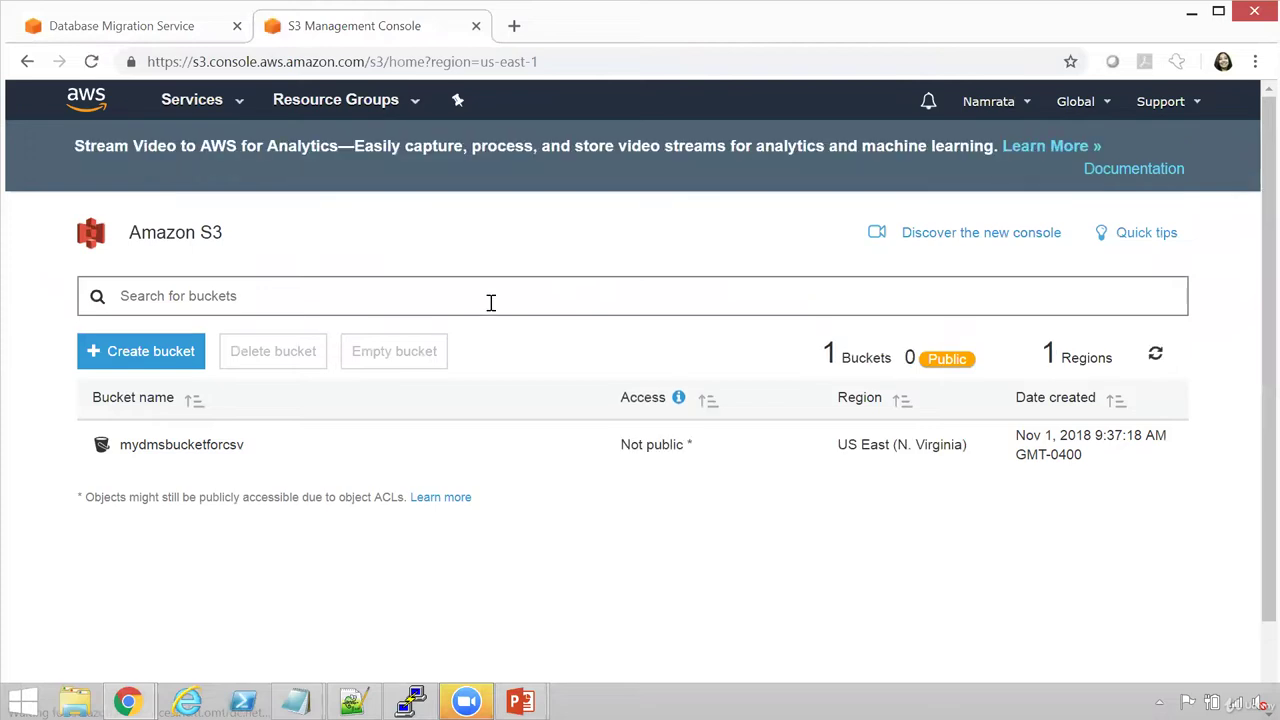
{"action": "left_click", "coordinate": [186, 448]}
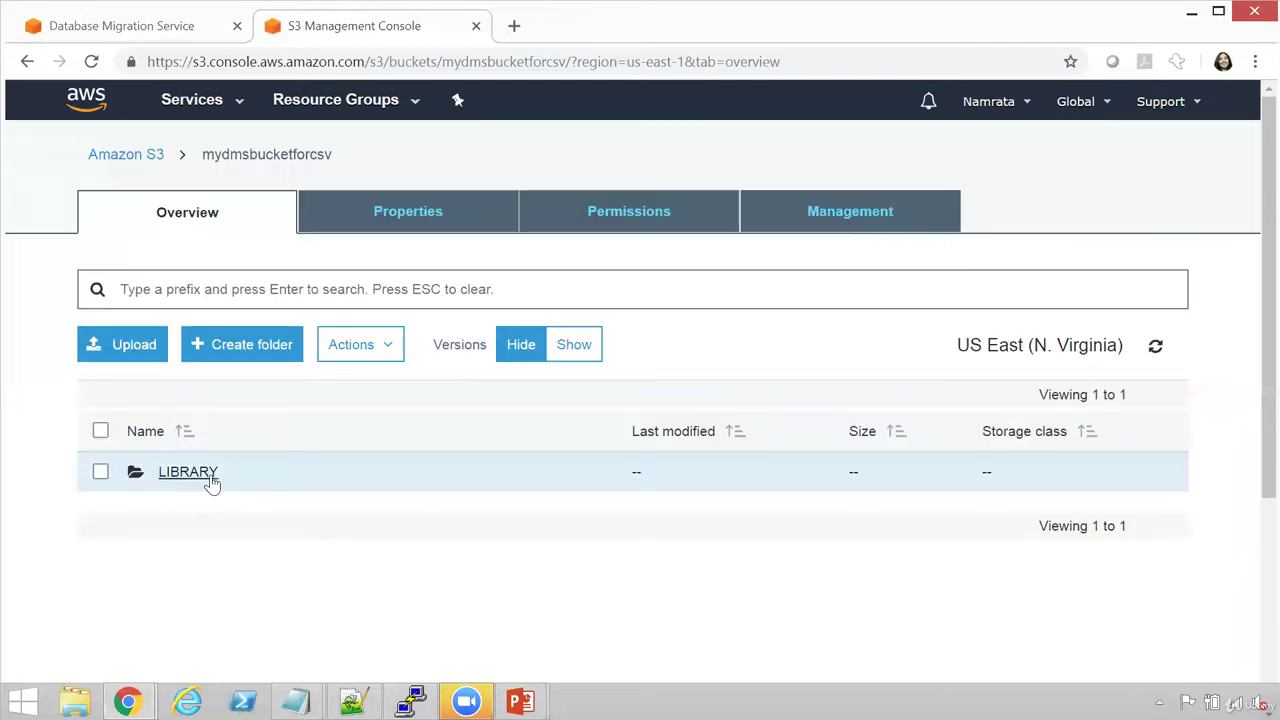
{"action": "left_click", "coordinate": [188, 472]}
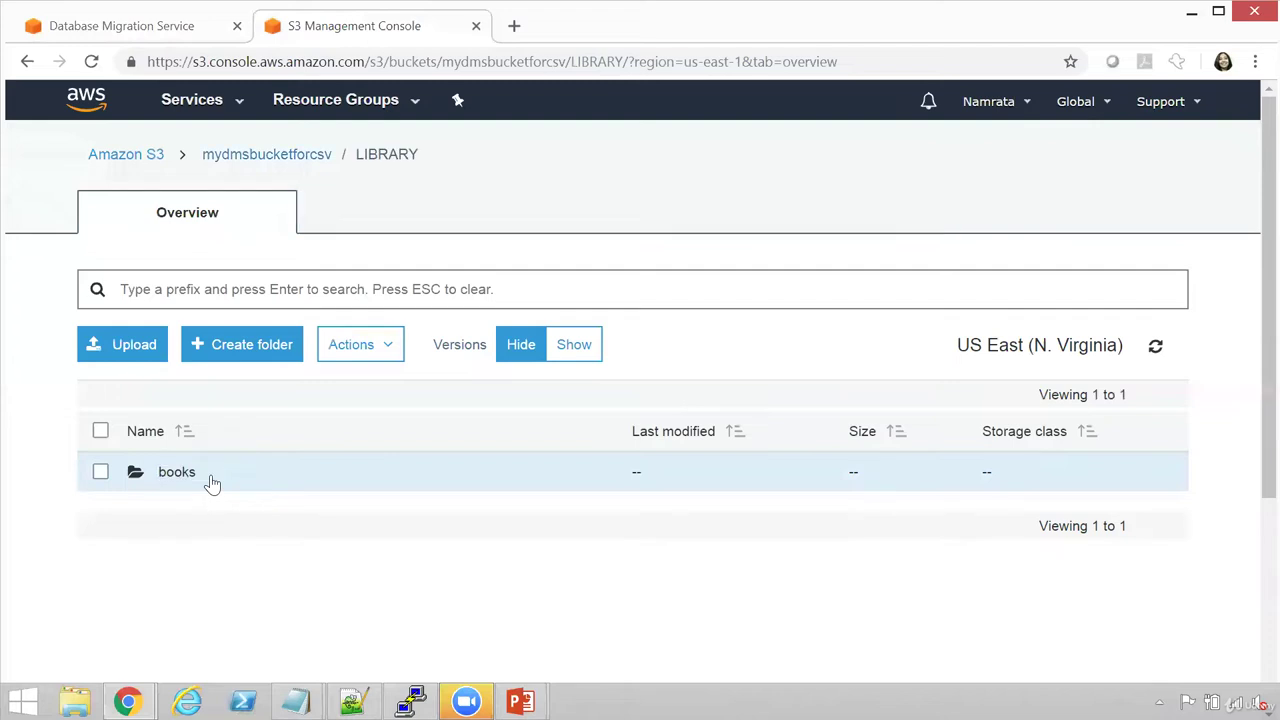
{"action": "left_click", "coordinate": [178, 474]}
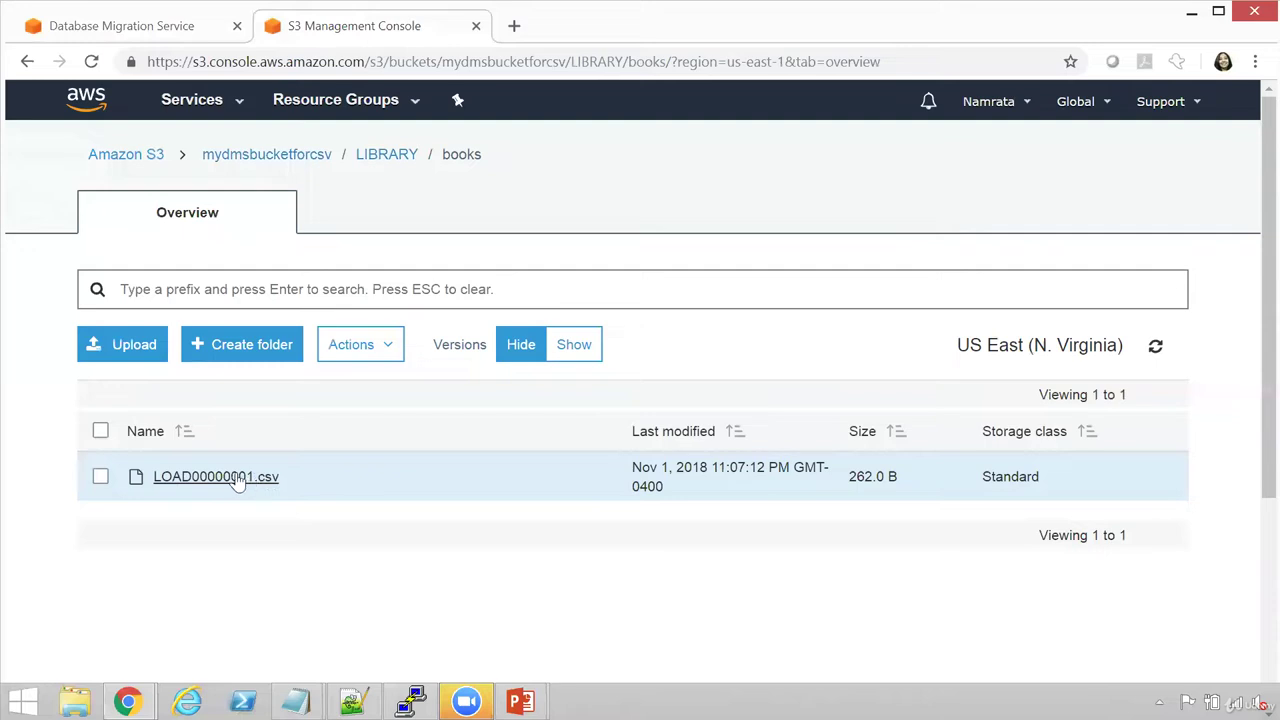
{"action": "left_click", "coordinate": [213, 487]}
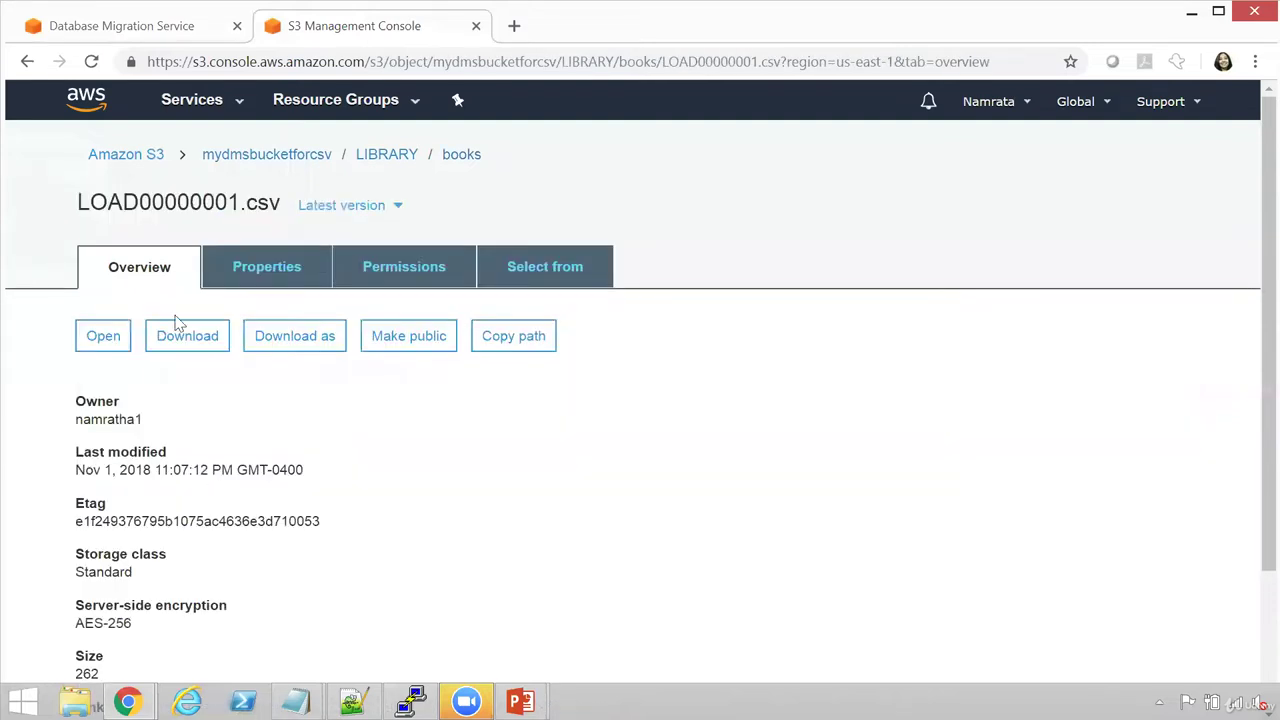
{"action": "left_click", "coordinate": [182, 334]}
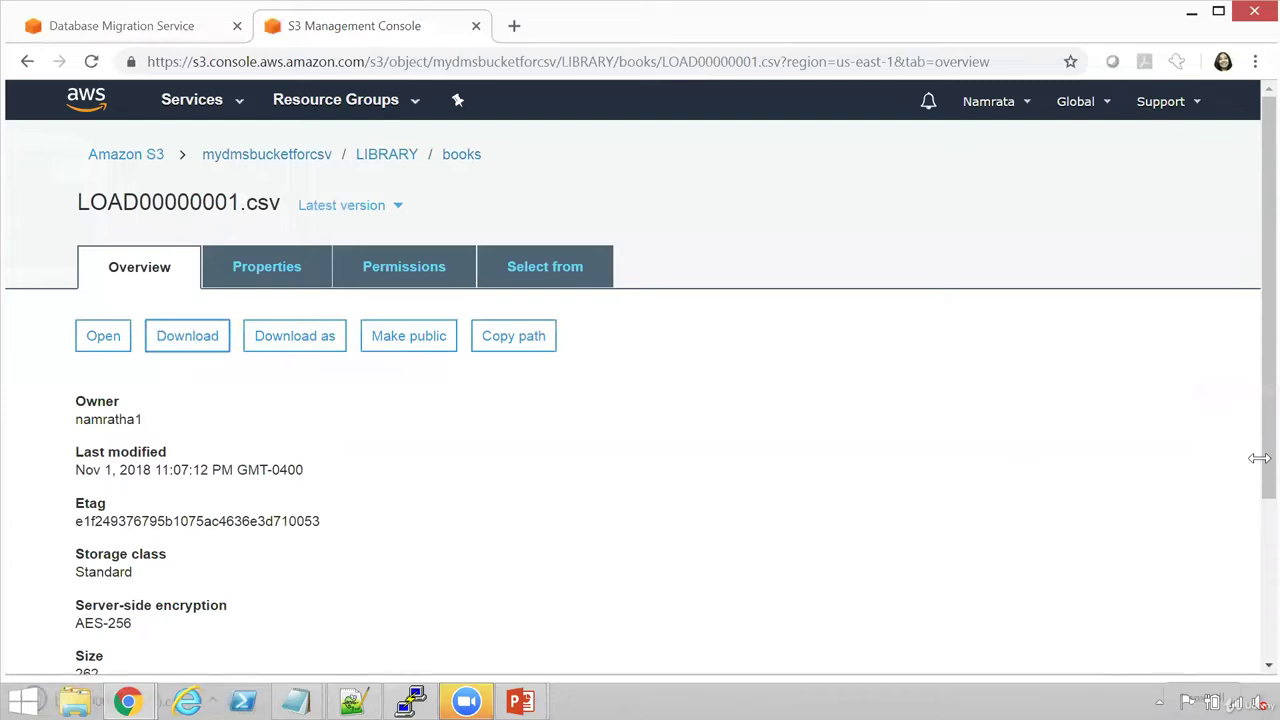
{"action": "scroll", "coordinate": [1251, 466], "scroll_direction": "down", "scroll_amount": 1}
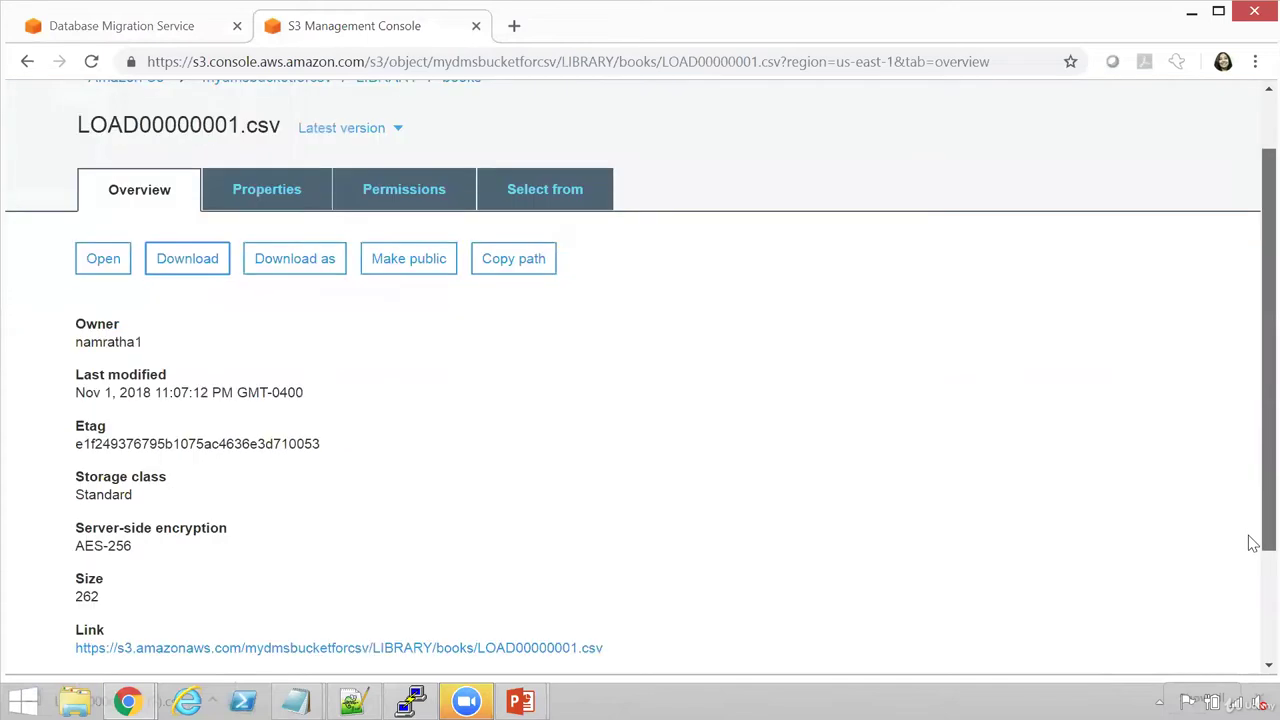
{"action": "scroll", "coordinate": [1250, 650], "scroll_direction": "down", "scroll_amount": 2}
{"action": "scroll", "coordinate": [1248, 586], "scroll_direction": "up", "scroll_amount": 1}
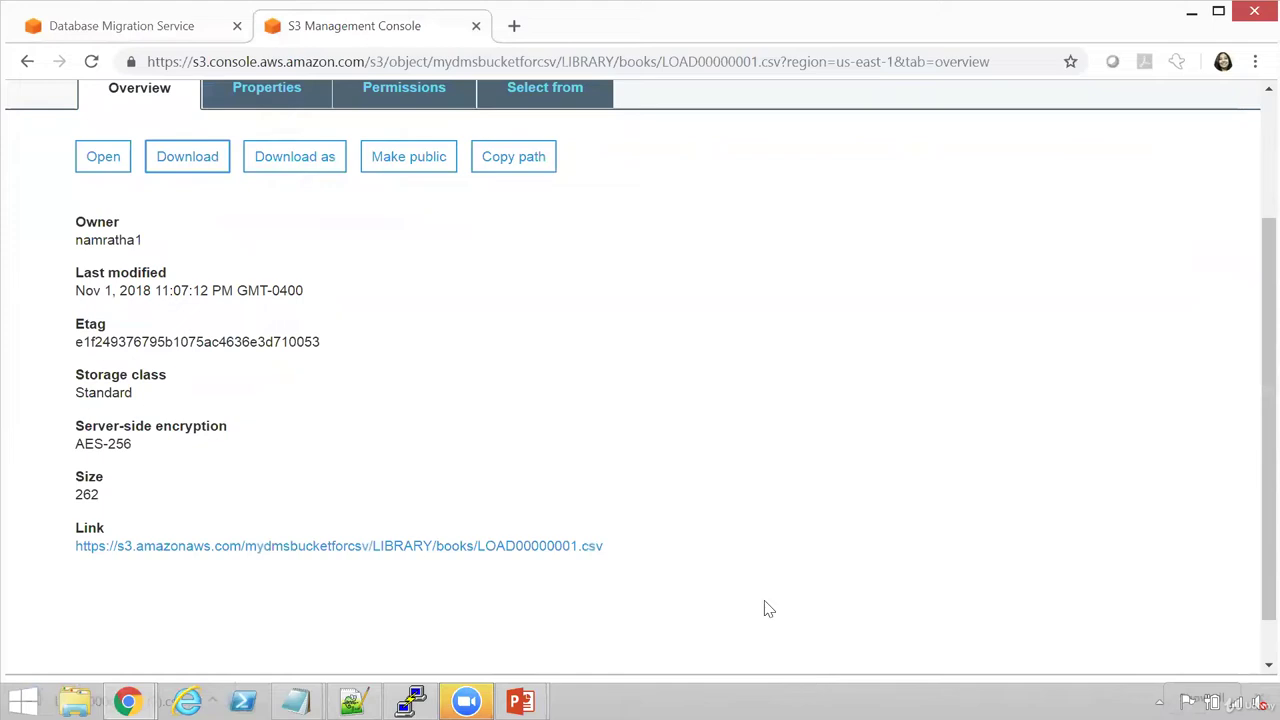
Open the C: drive in File Explorer through the Run box.
{"action": "key", "text": "super+r"}
{"action": "type", "text": "c"}
{"action": "key", "text": "Escape"}
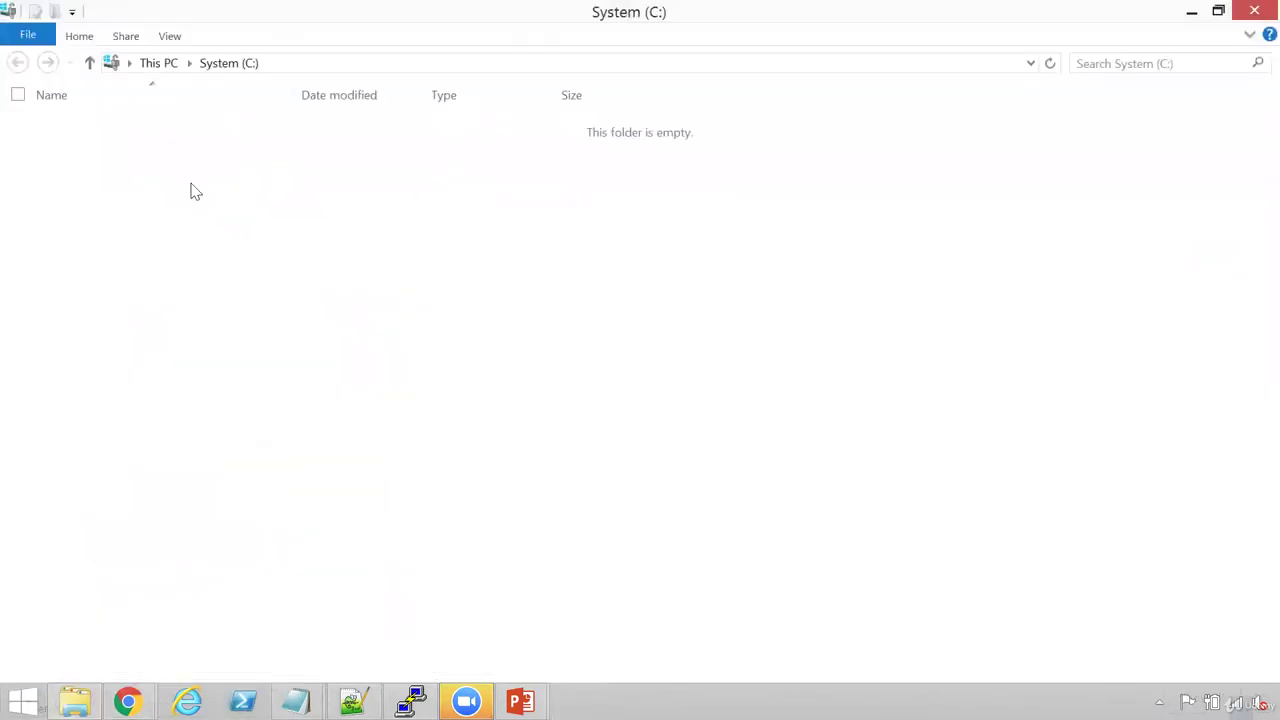
Open LOAD00000001 (2).csv from This PC > Downloads with Excel 2013.
{"action": "left_click", "coordinate": [157, 63]}
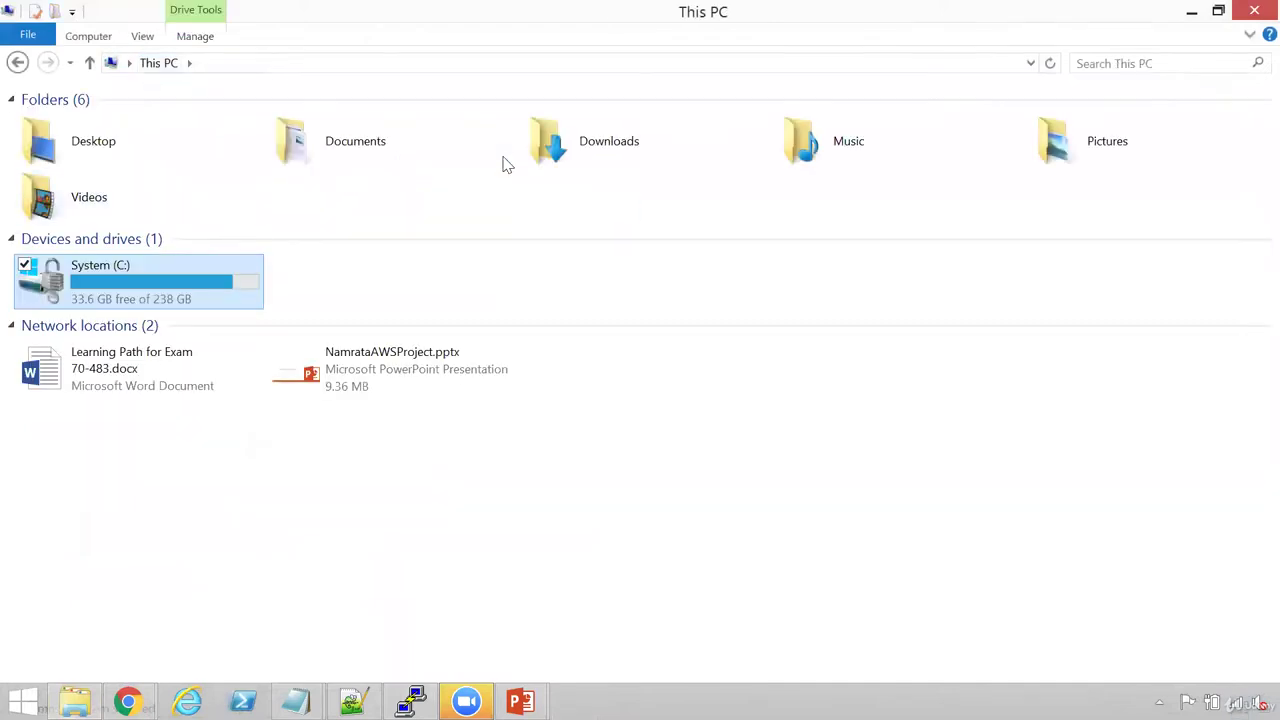
{"action": "left_click", "coordinate": [578, 148]}
{"action": "double_click", "coordinate": [576, 145]}
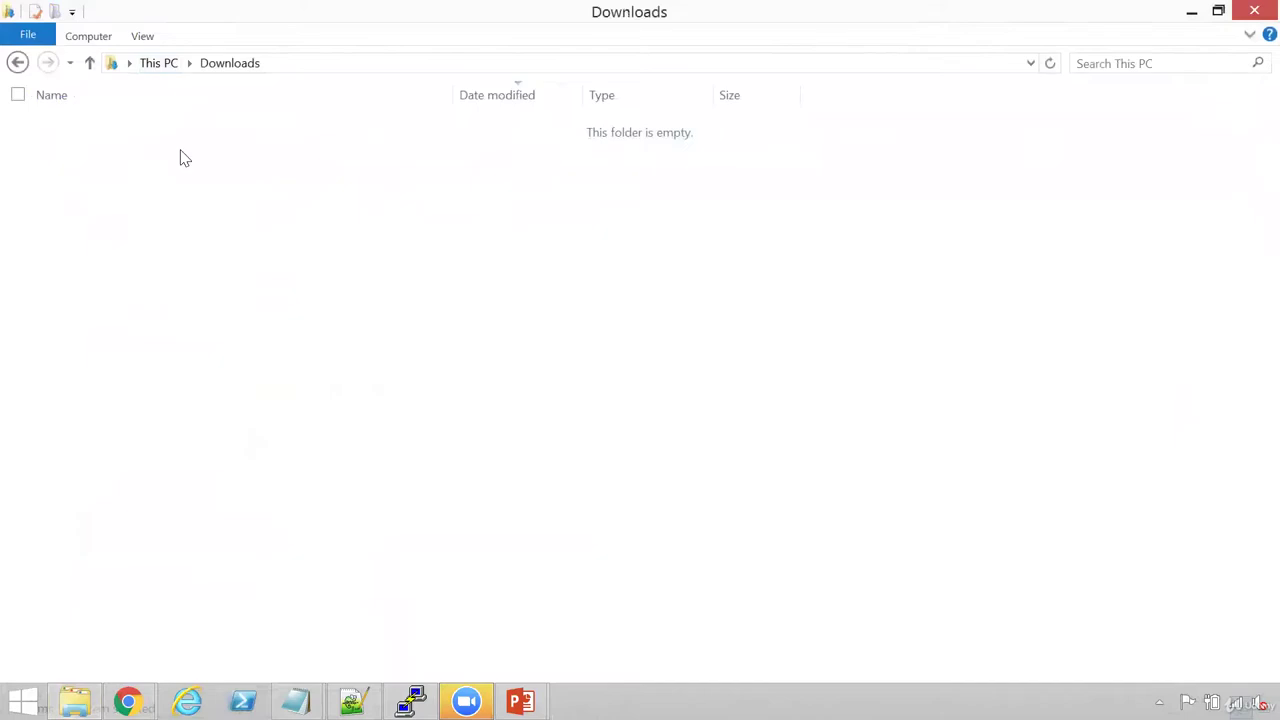
{"action": "left_click", "coordinate": [168, 134]}
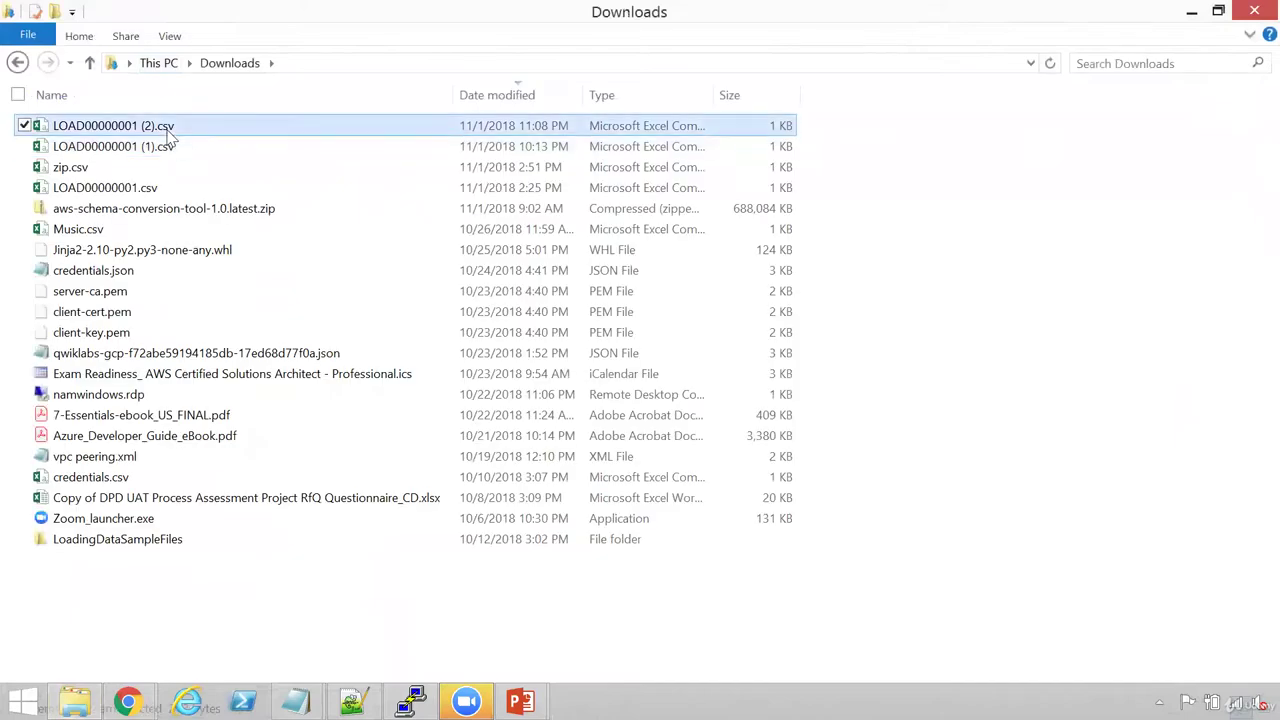
{"action": "right_click", "coordinate": [166, 130]}
{"action": "mouse_move", "coordinate": [277, 224]}
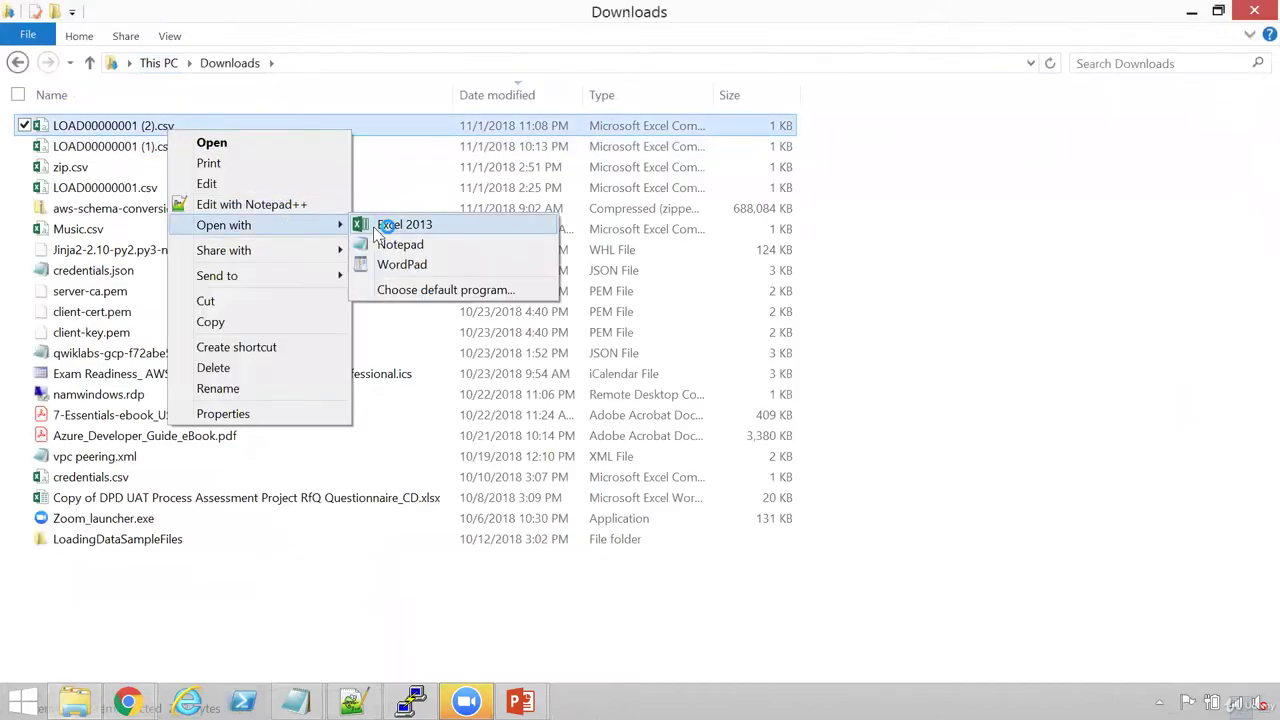
{"action": "left_click", "coordinate": [400, 225]}
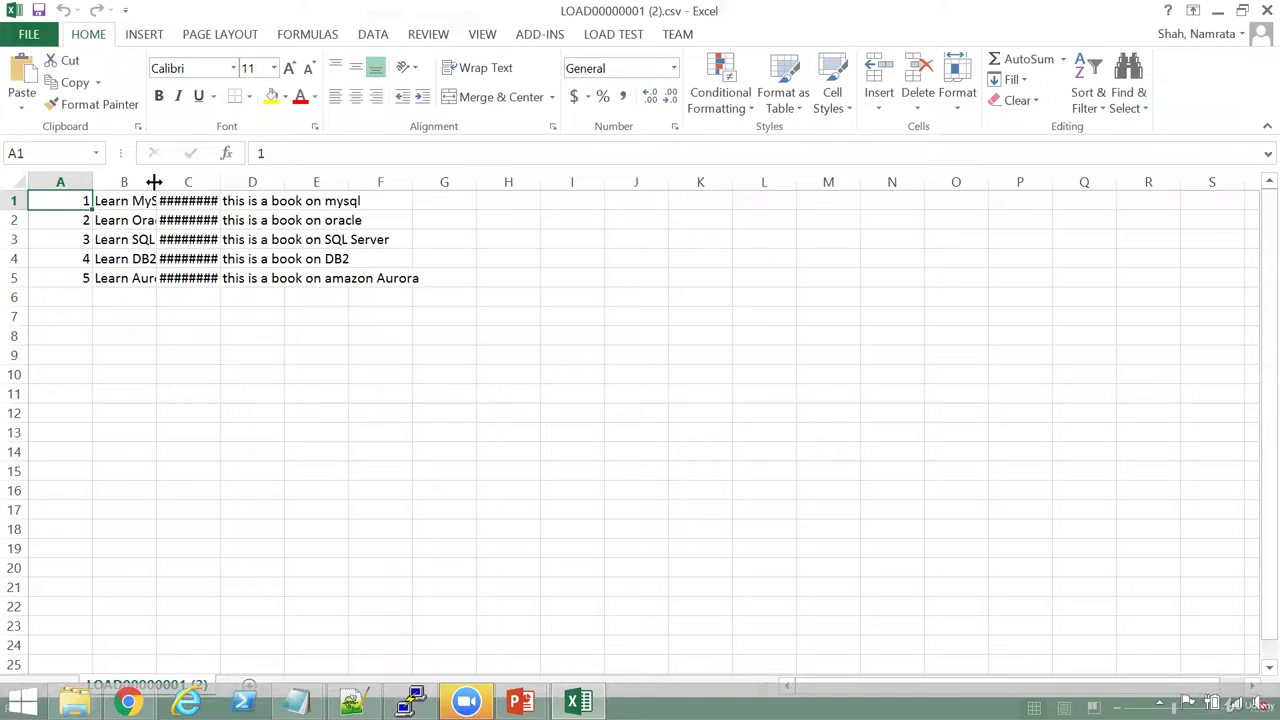
AutoFit columns B, C and D so titles, 11/2/2018 dates and descriptions display fully.
{"action": "double_click", "coordinate": [154, 182]}
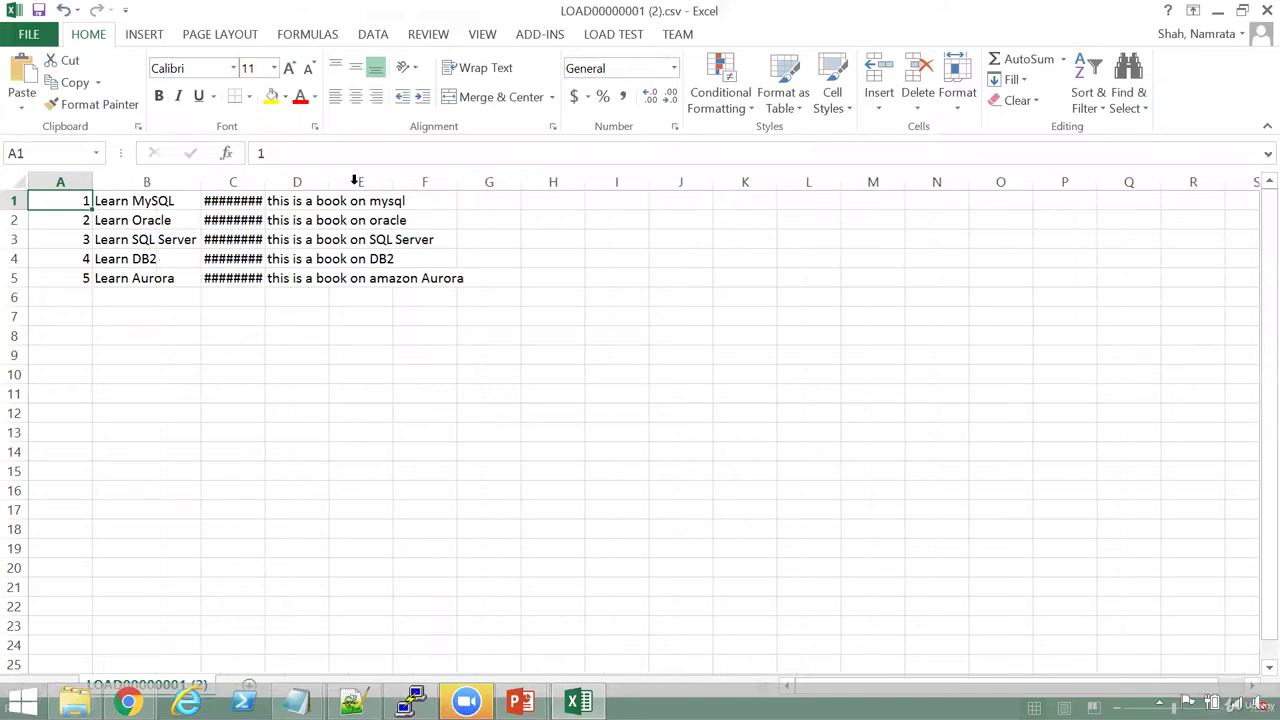
{"action": "double_click", "coordinate": [259, 183]}
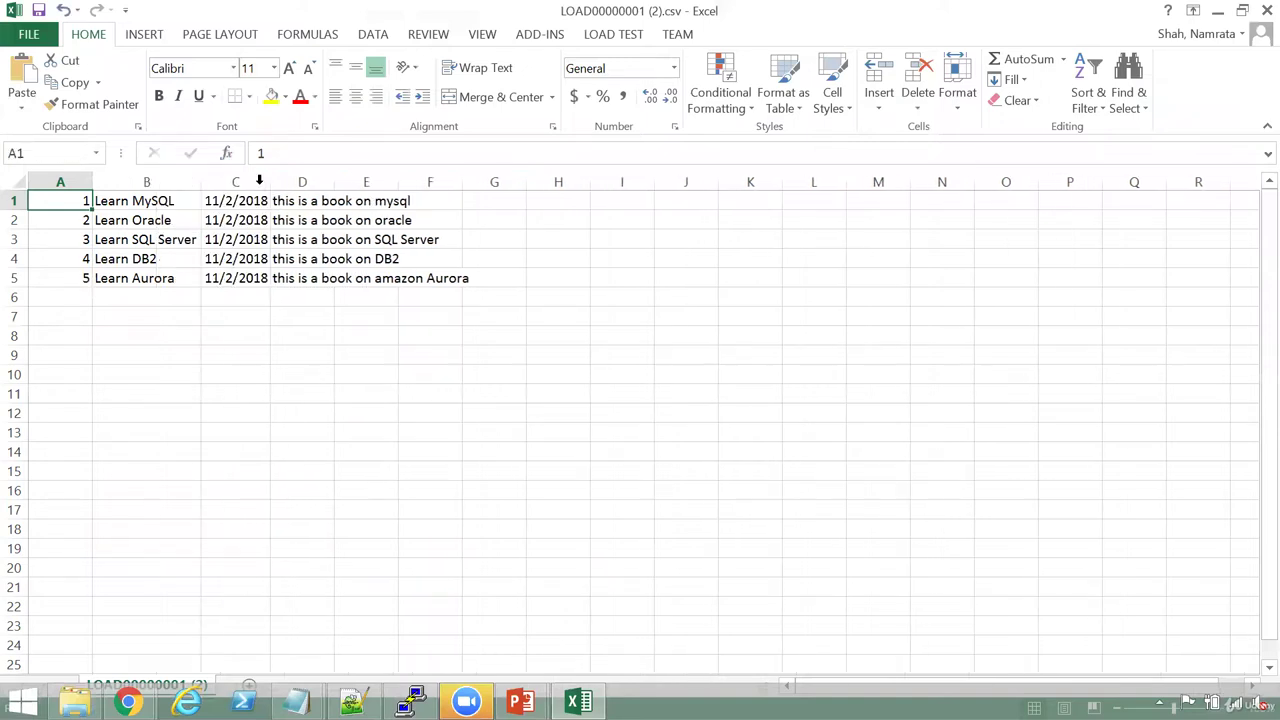
{"action": "double_click", "coordinate": [335, 182]}
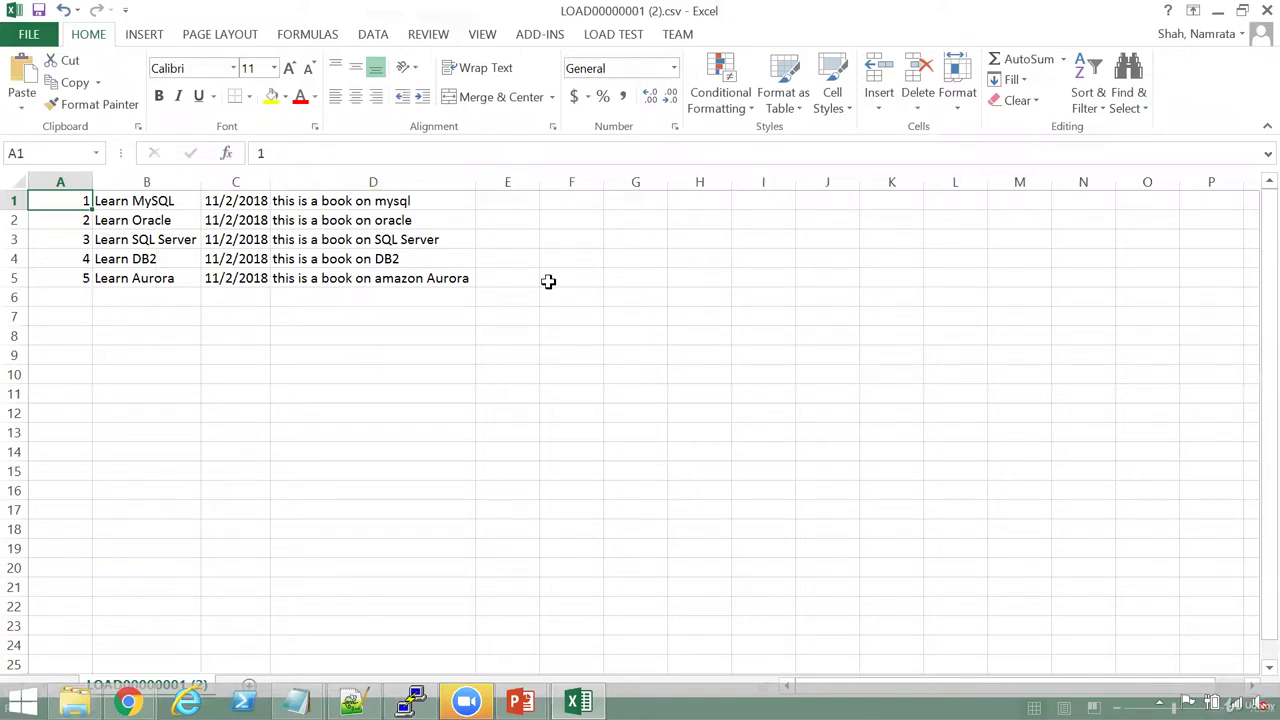
{"action": "left_click", "coordinate": [466, 702]}
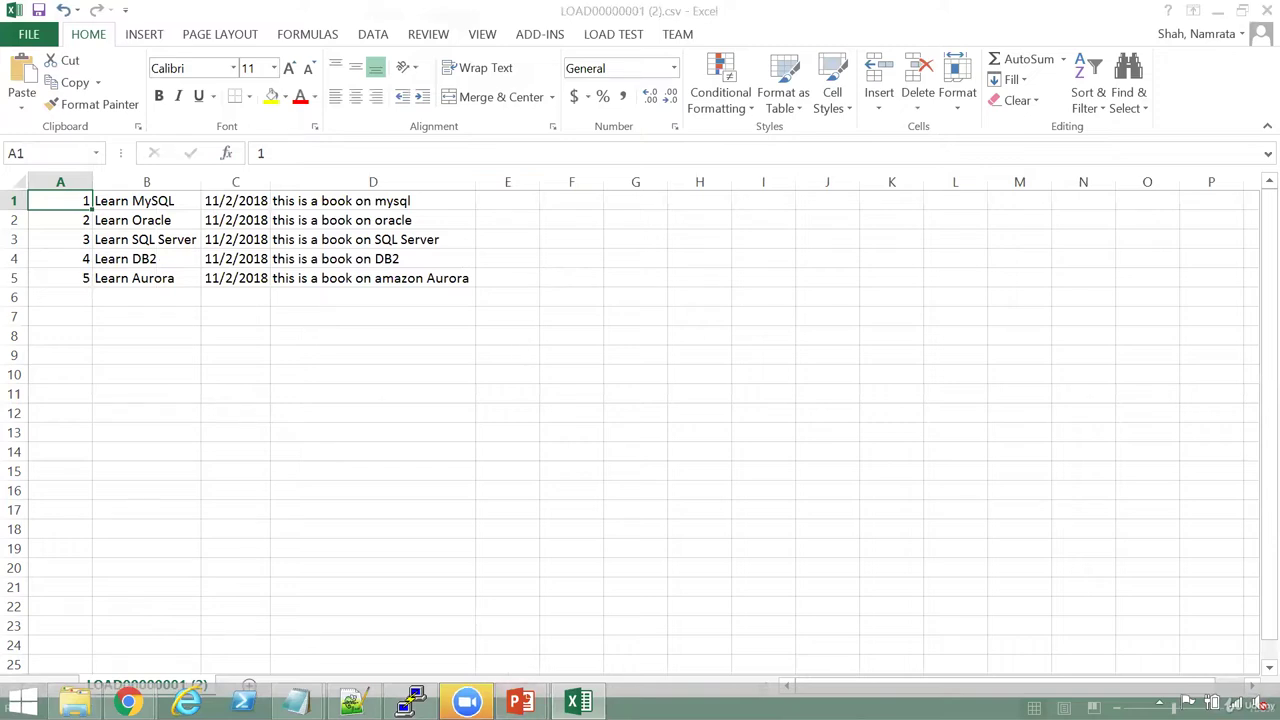
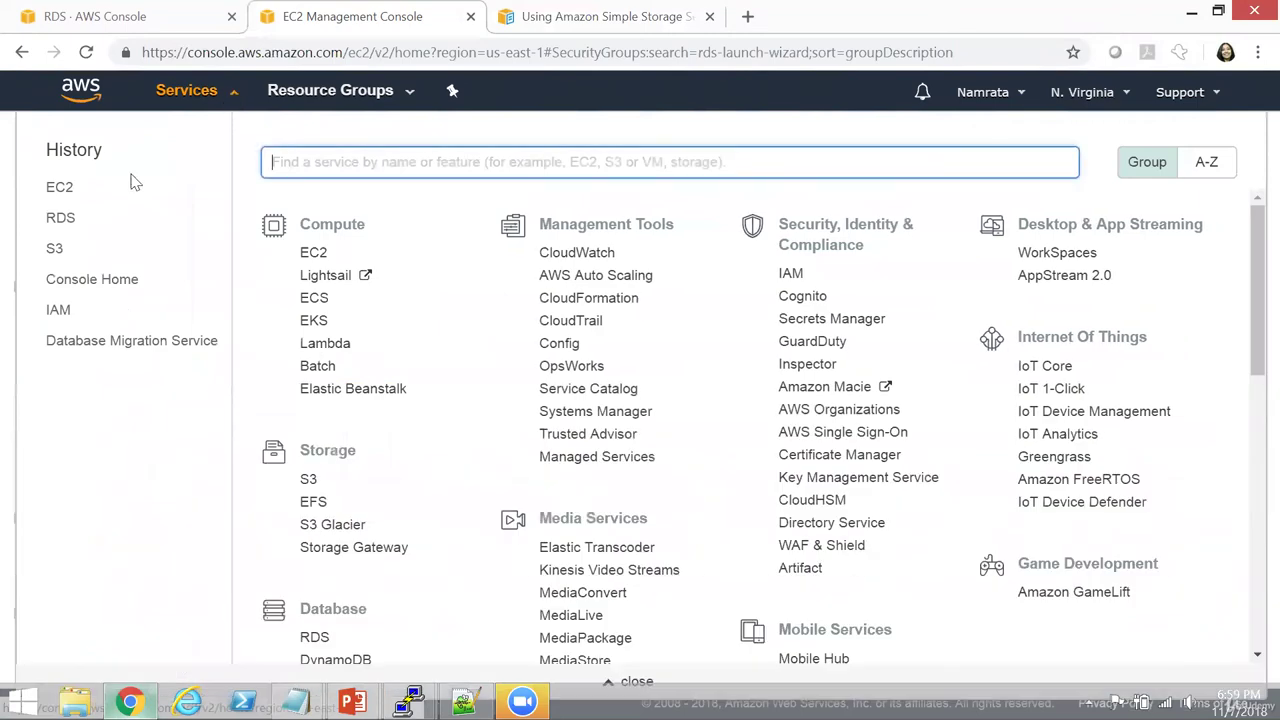
{"action": "left_click", "coordinate": [62, 220]}
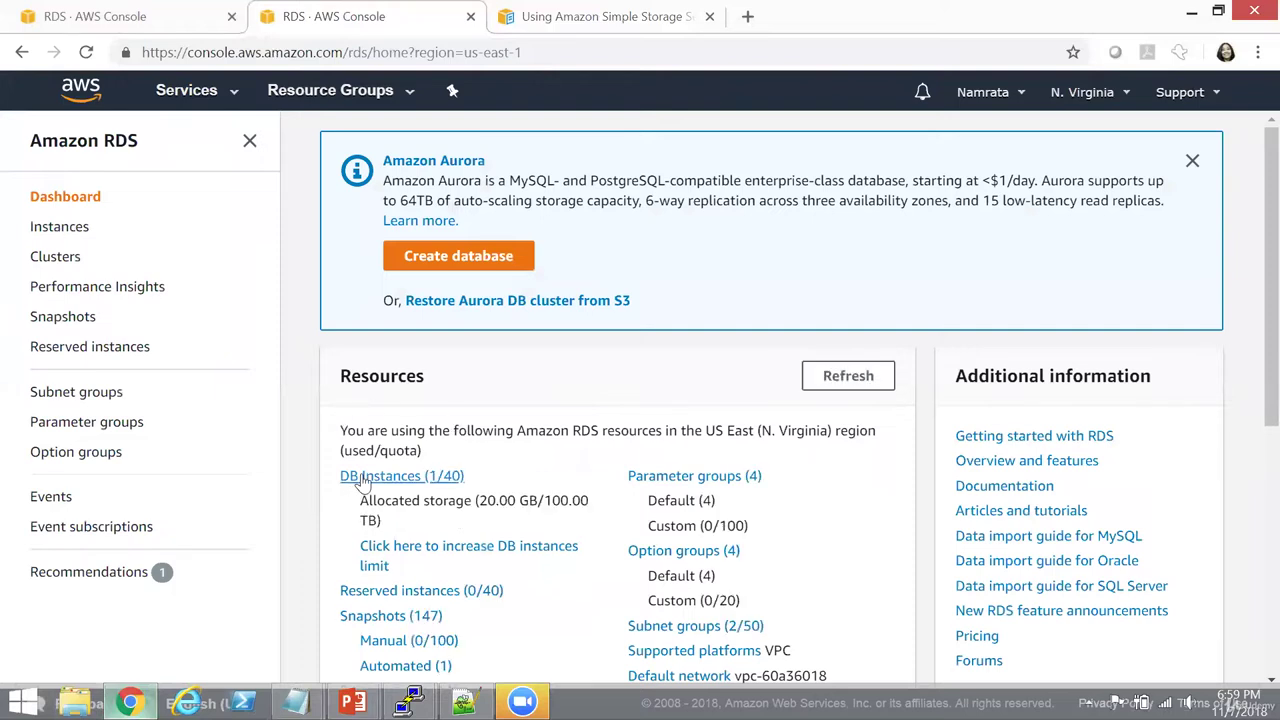
{"action": "left_click", "coordinate": [352, 478]}
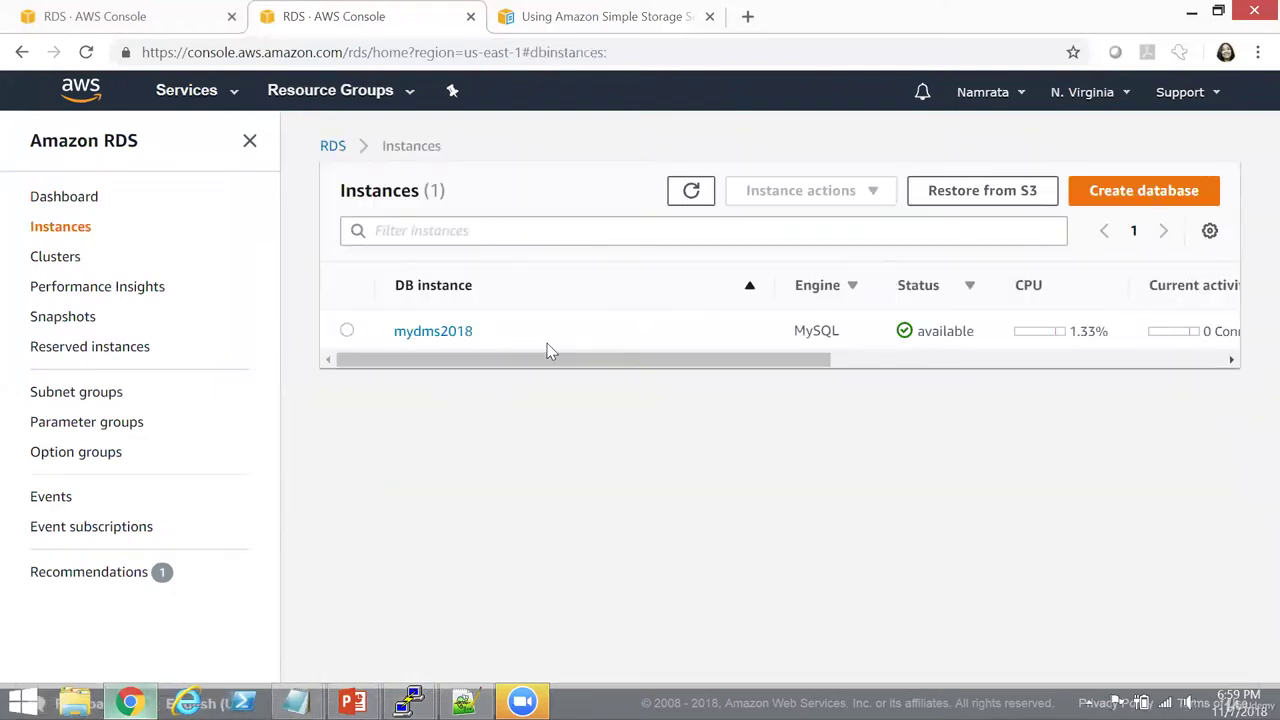
{"action": "left_click", "coordinate": [433, 331]}
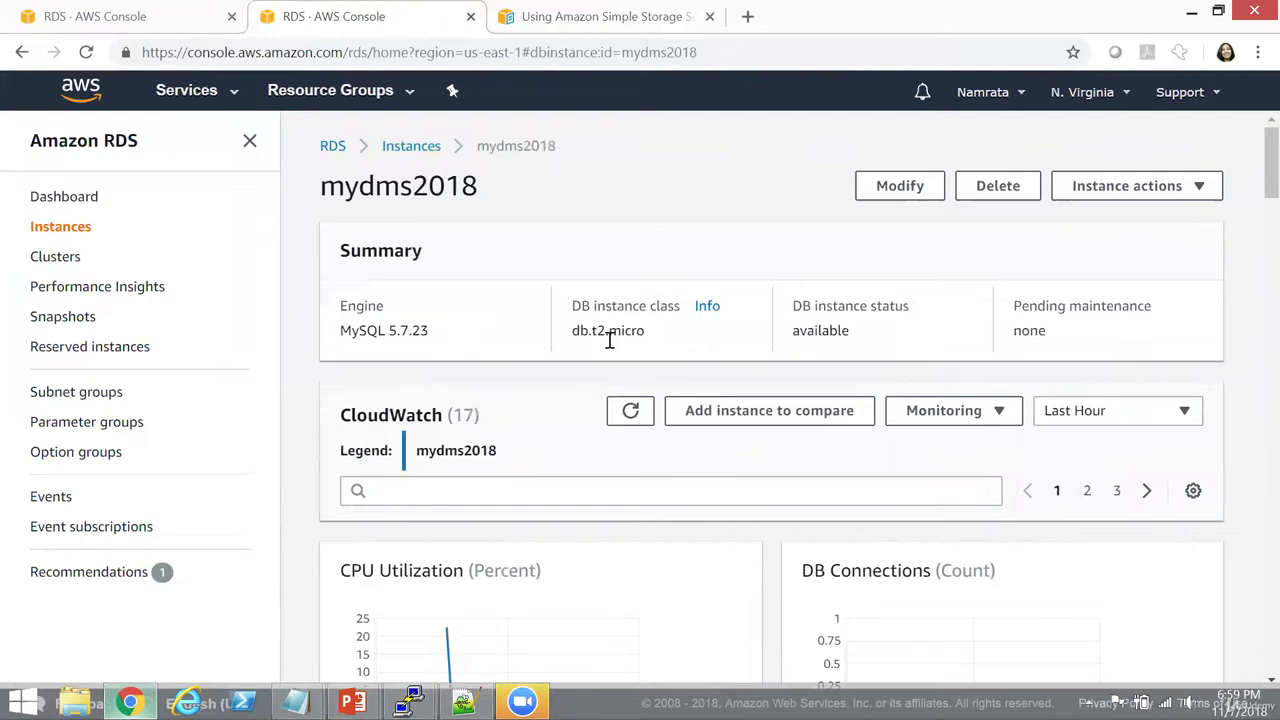
{"action": "double_click", "coordinate": [822, 333]}
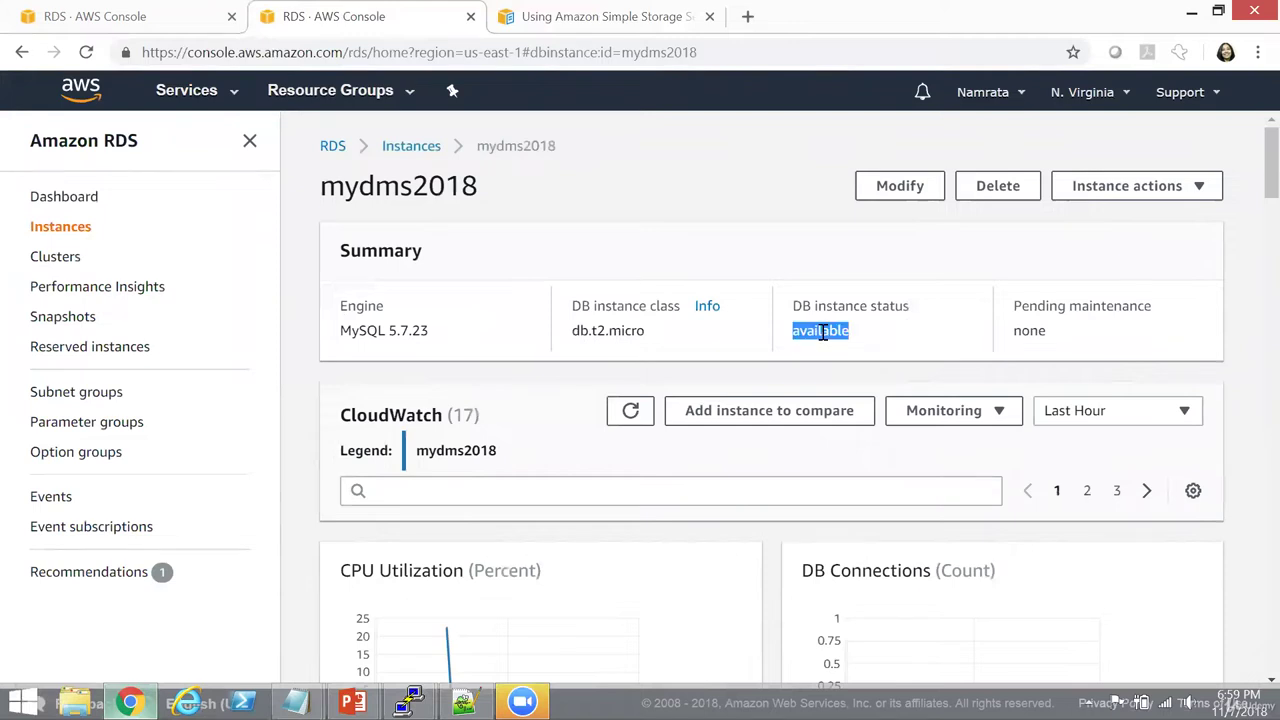
{"action": "scroll", "coordinate": [822, 335], "scroll_direction": "down", "scroll_amount": 10}
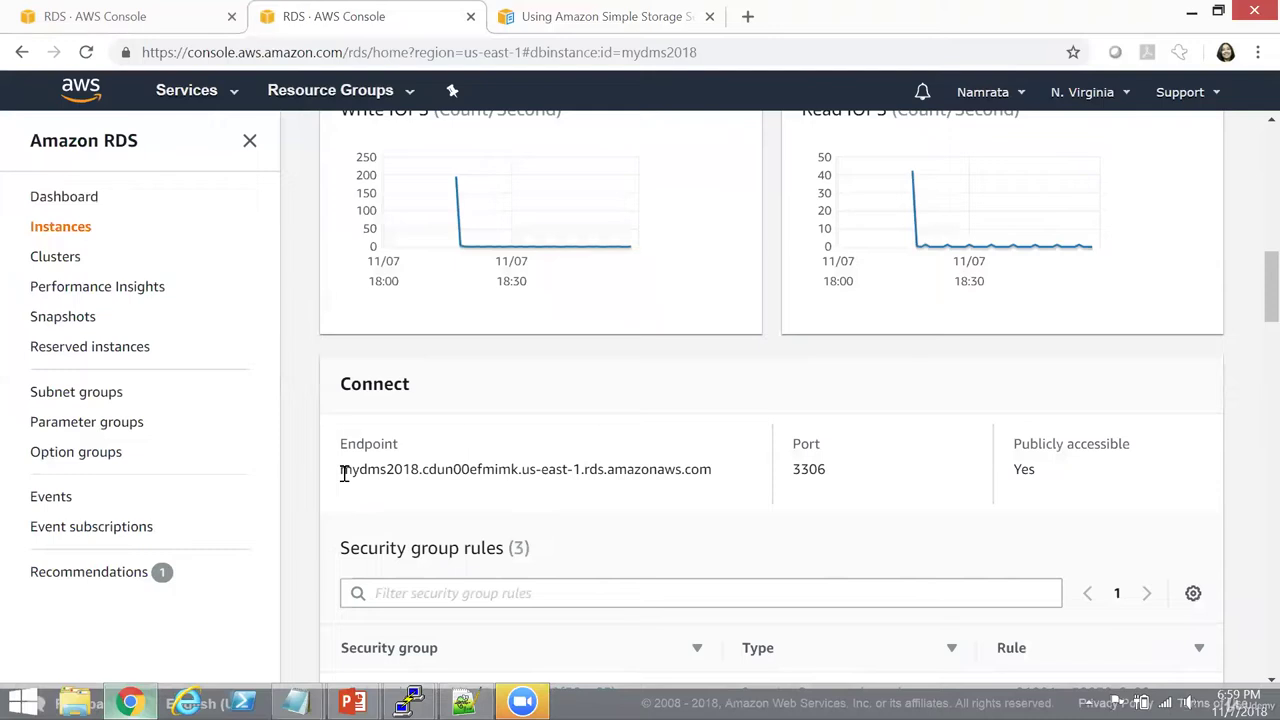
Copy the instance endpoint into the Notepad notes, then scroll down to the security group rules.
{"action": "left_click_drag", "start_coordinate": [341, 471], "coordinate": [708, 477]}
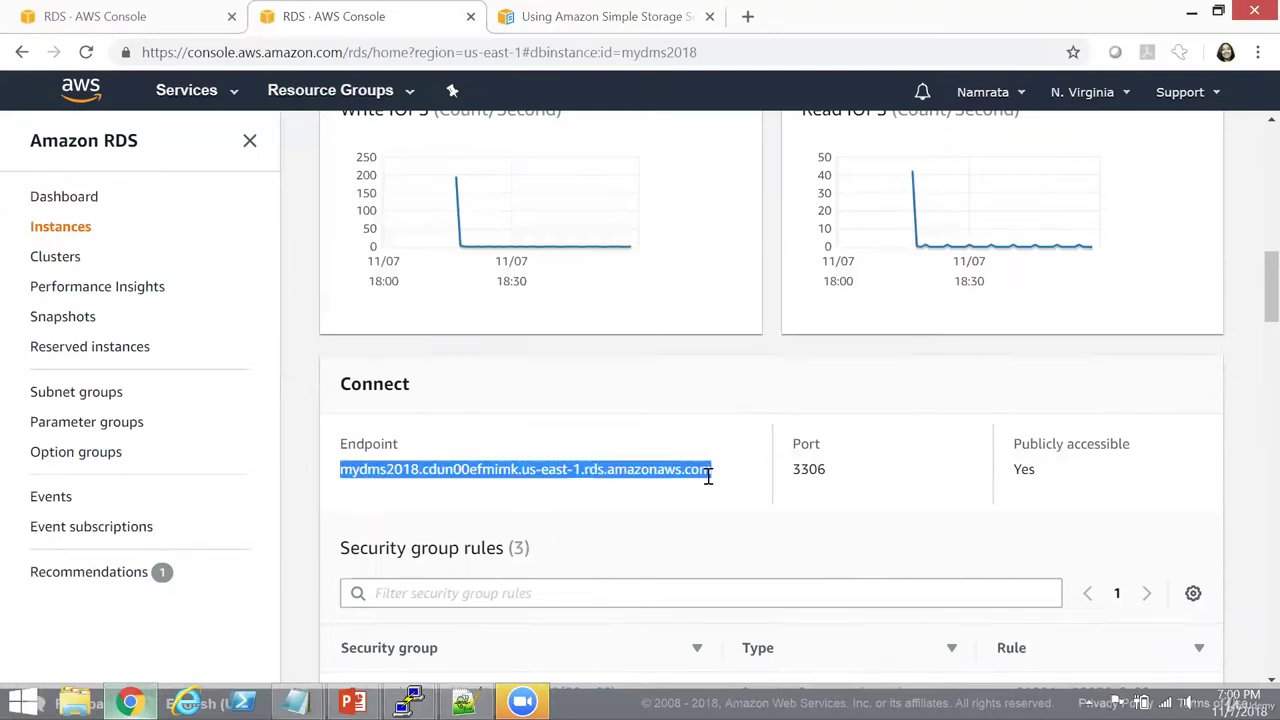
{"action": "left_click", "coordinate": [296, 703]}
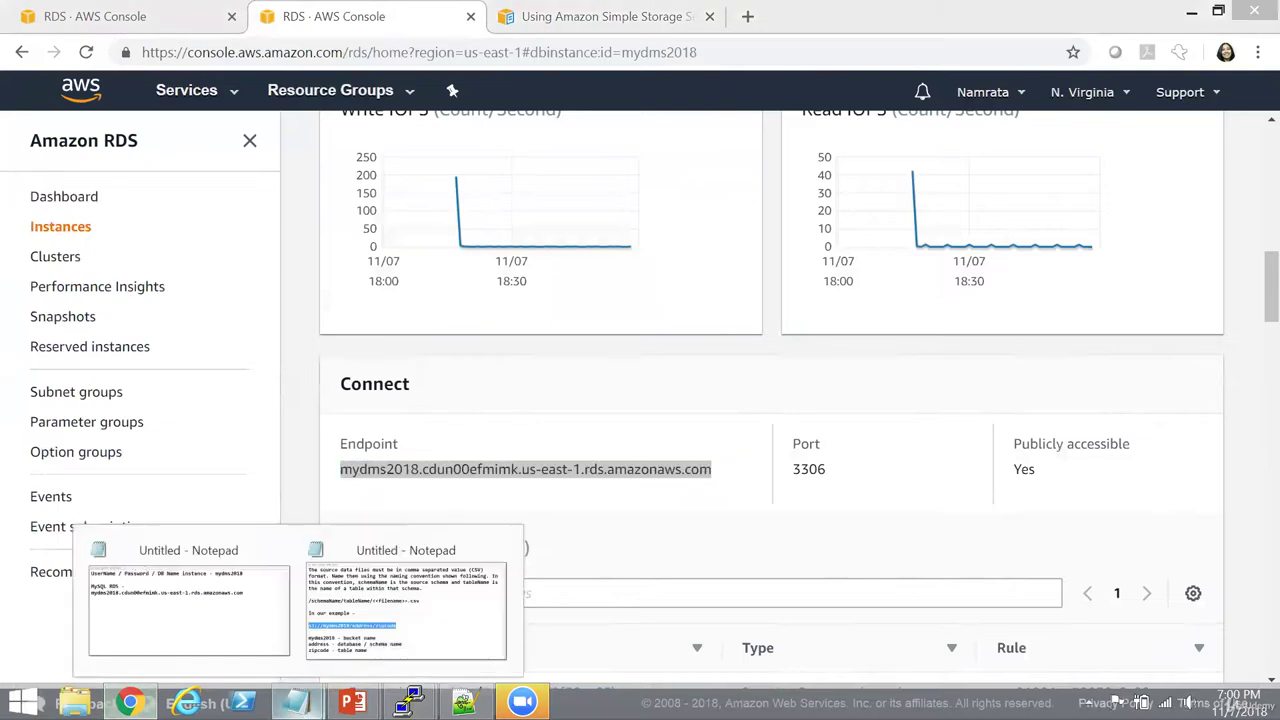
{"action": "left_click", "coordinate": [262, 634]}
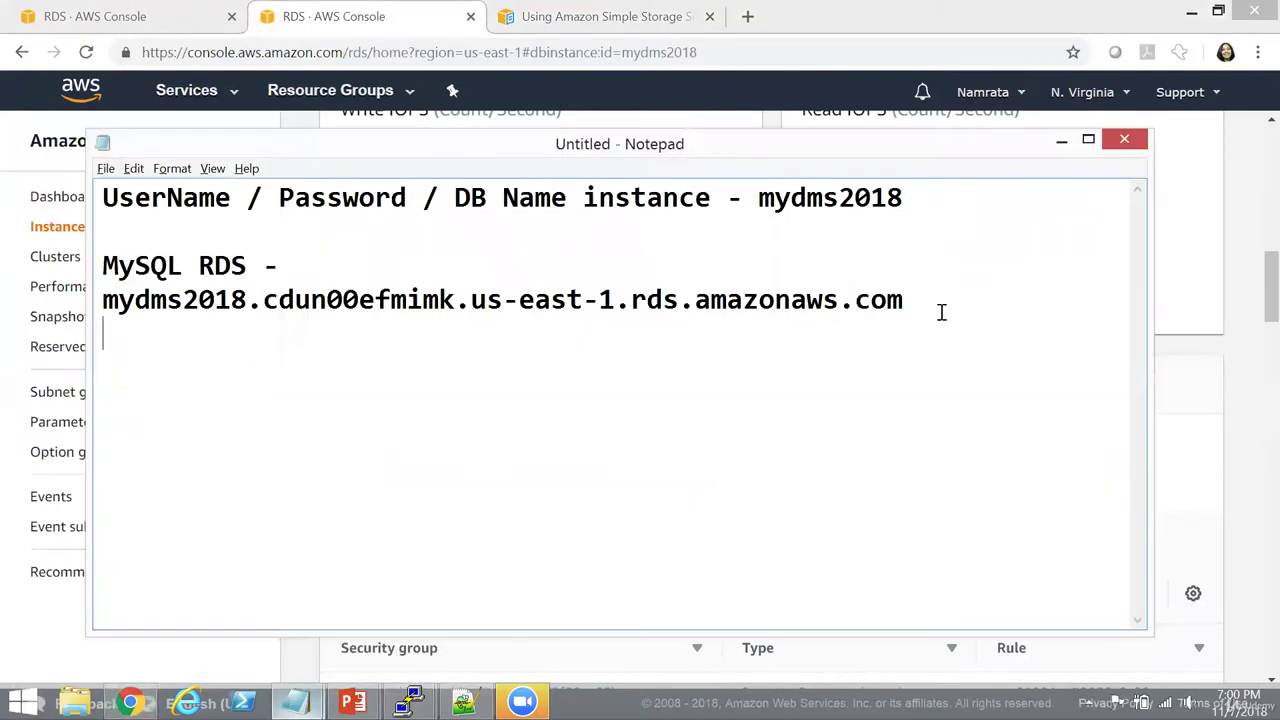
{"action": "left_click_drag", "start_coordinate": [936, 304], "coordinate": [89, 305]}
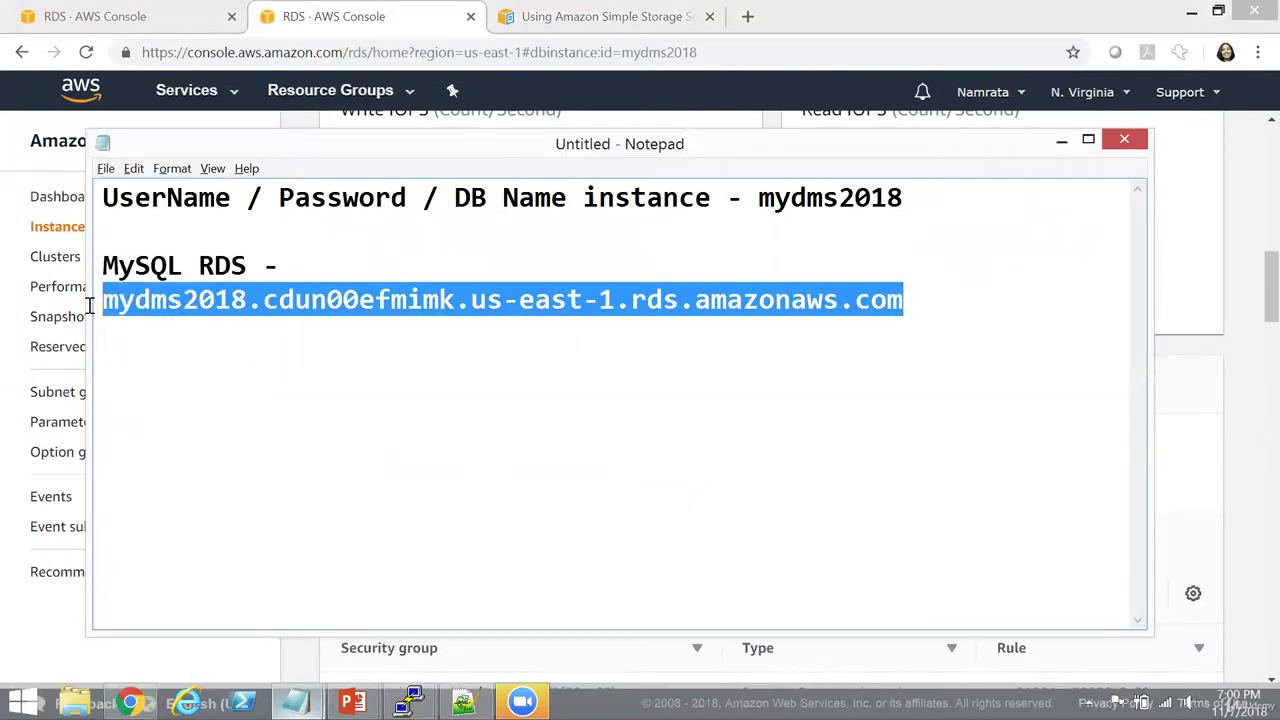
{"action": "left_click", "coordinate": [80, 305]}
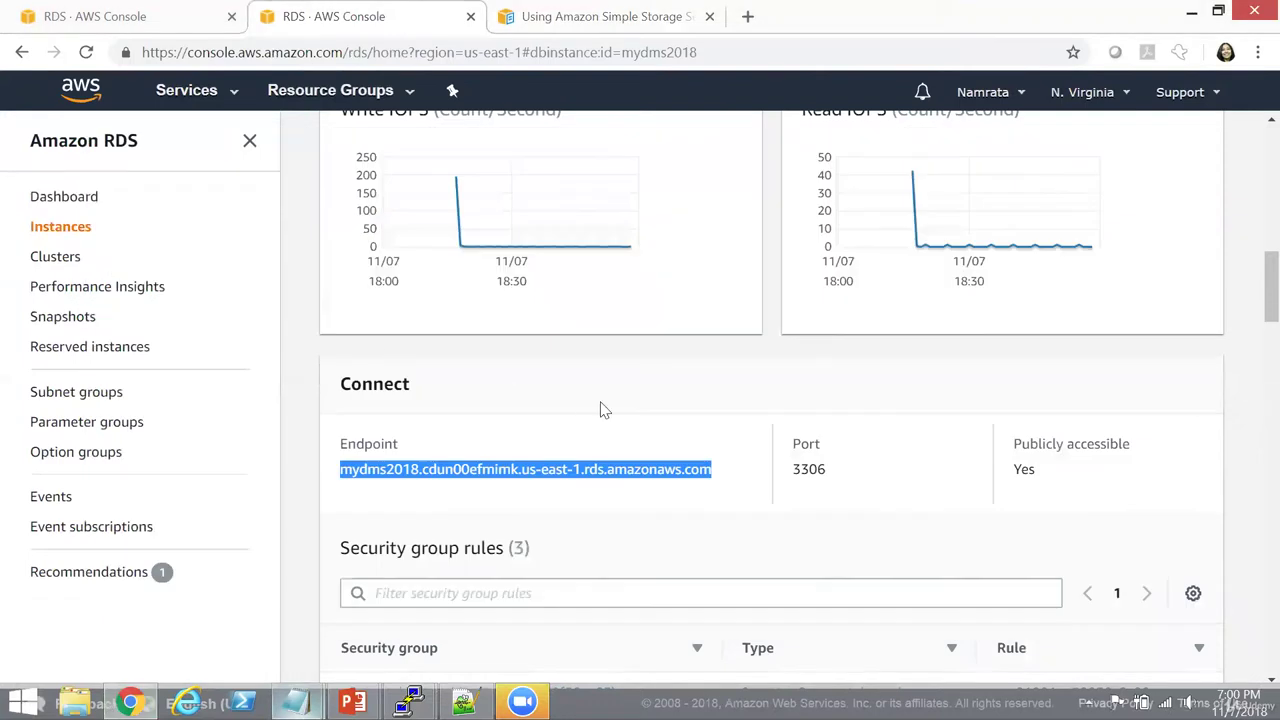
{"action": "left_click", "coordinate": [805, 470]}
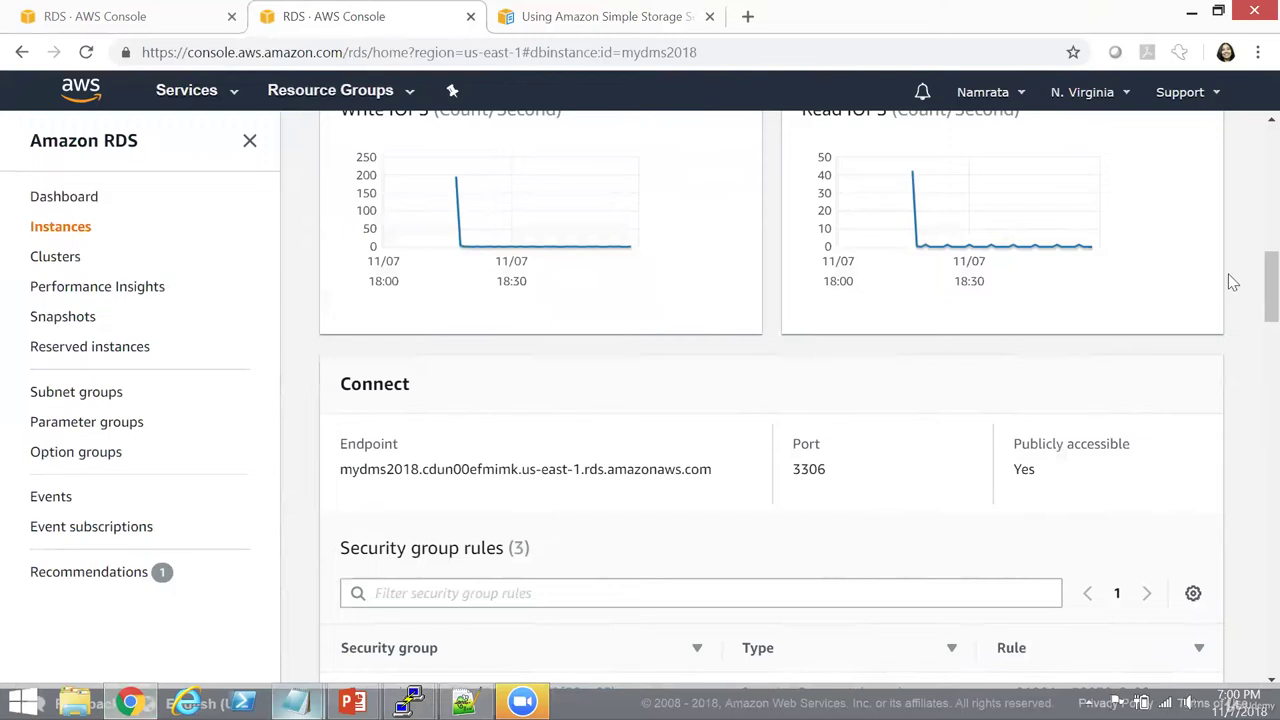
{"action": "scroll", "coordinate": [1253, 305], "scroll_direction": "down", "scroll_amount": 3}
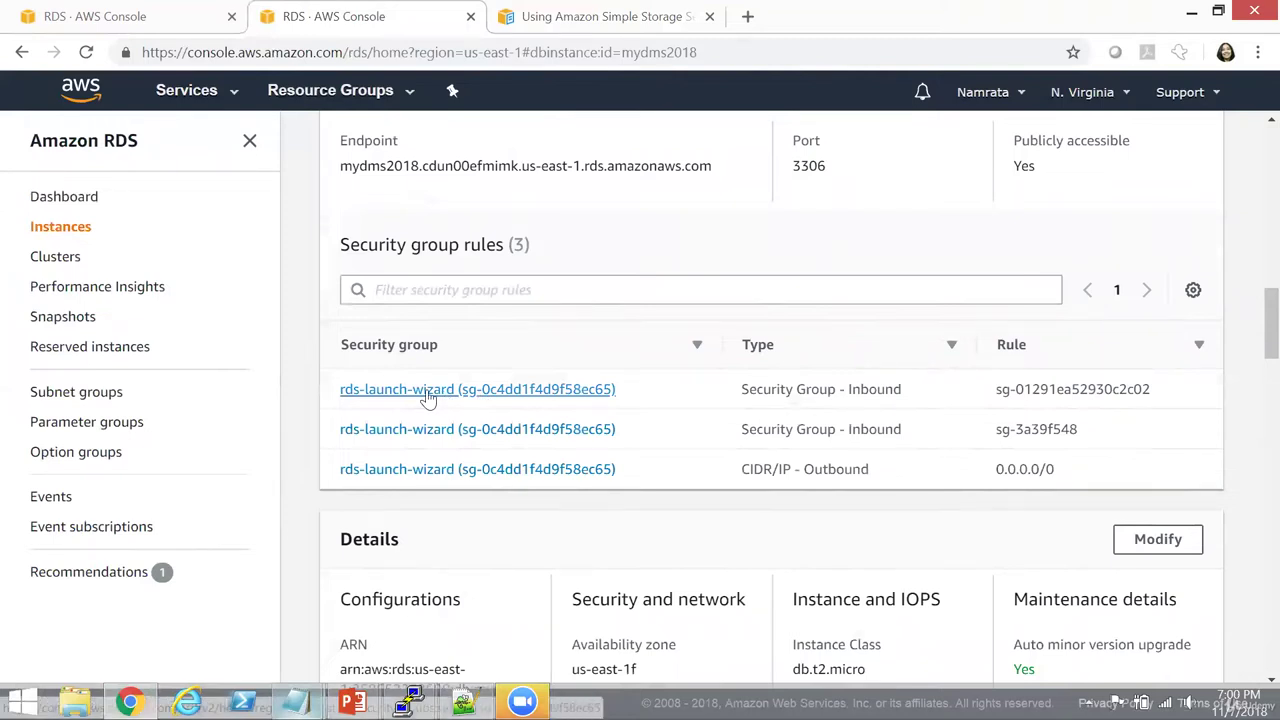
Open the rds-launch-wizard security group's inbound rules for editing.
{"action": "left_click", "coordinate": [427, 397]}
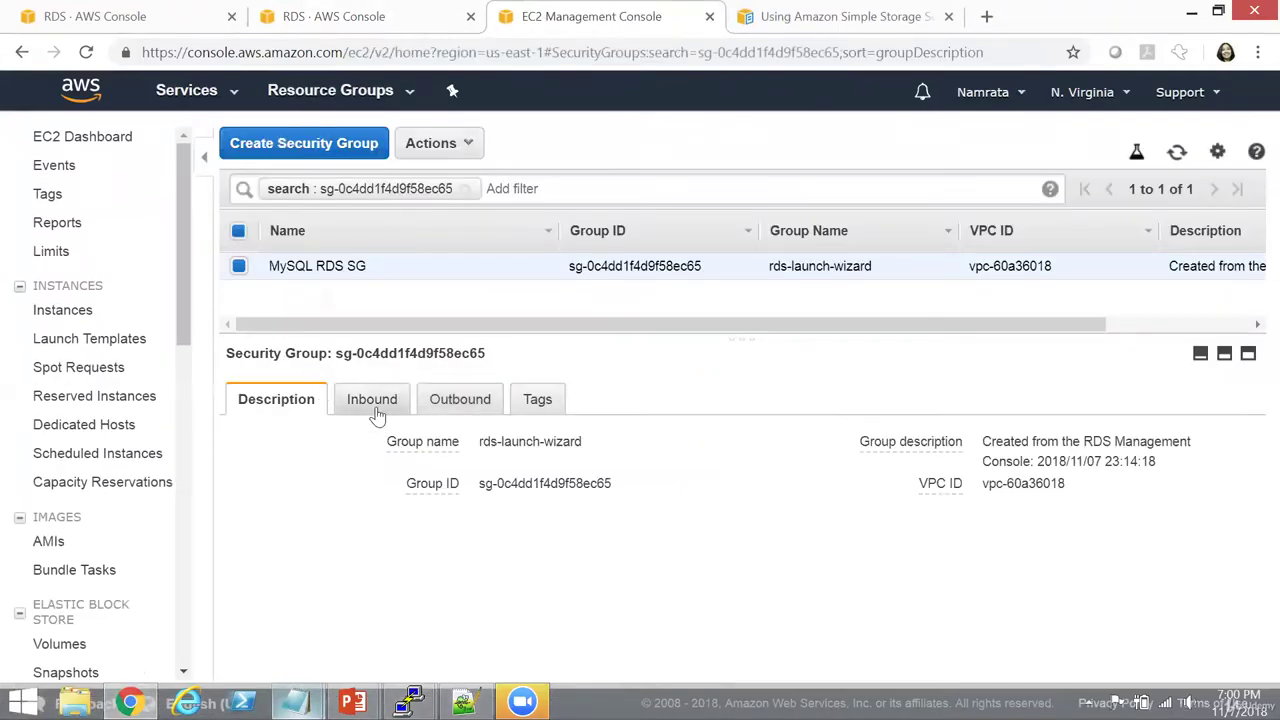
{"action": "left_click", "coordinate": [377, 412]}
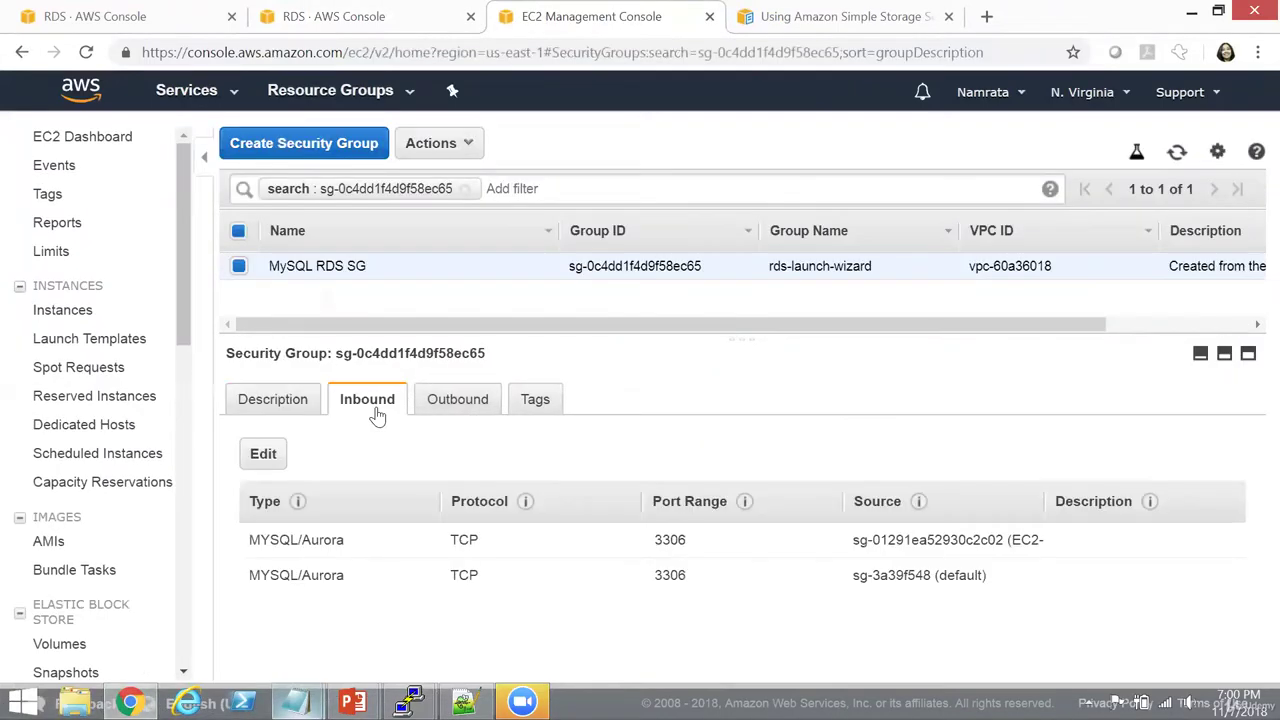
{"action": "left_click", "coordinate": [262, 456]}
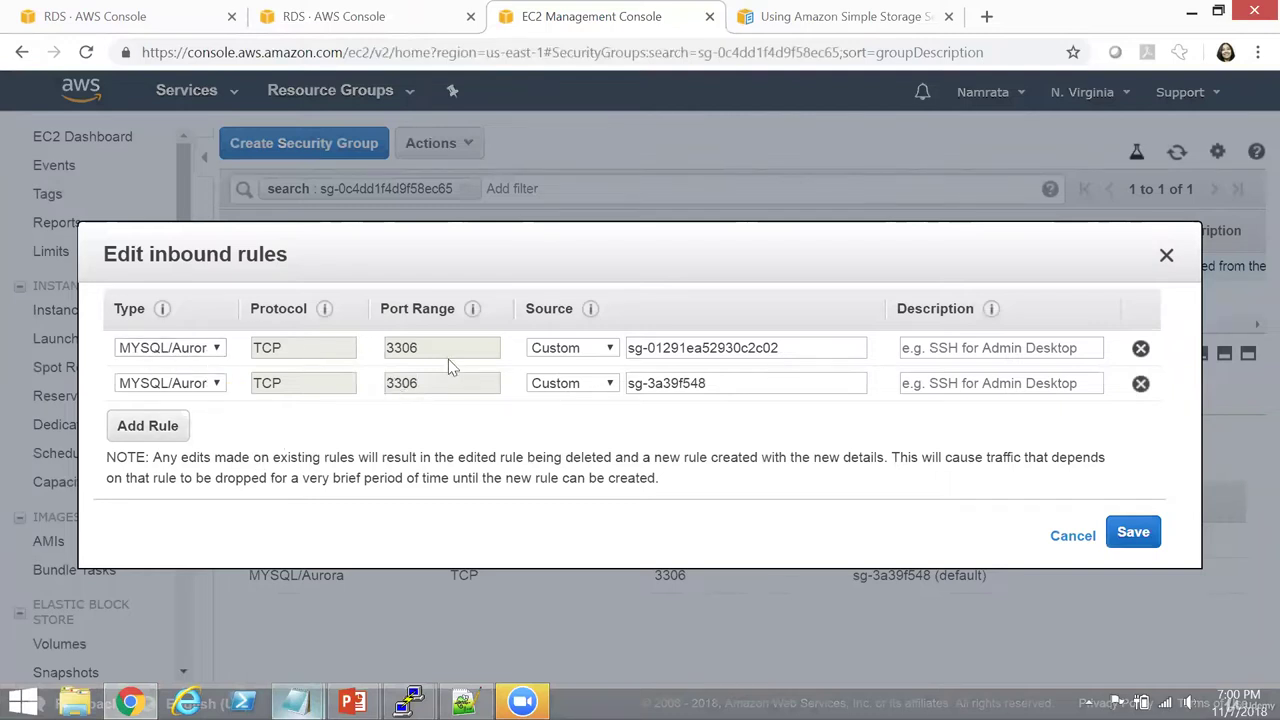
Re-pick EC2-MySQL-SG and the default group as the 3306 rule sources, then cancel the edits.
{"action": "left_click", "coordinate": [835, 344]}
{"action": "key", "text": "BackSpace"}
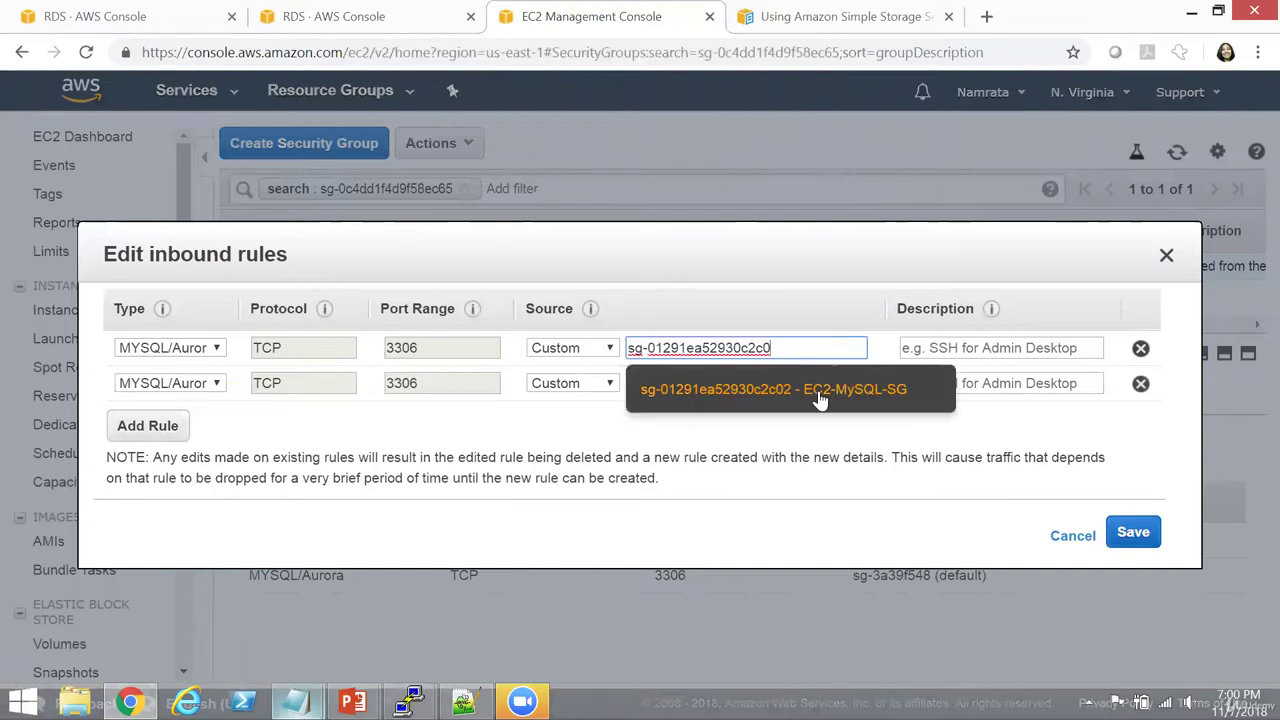
{"action": "left_click", "coordinate": [818, 398]}
{"action": "left_click", "coordinate": [810, 384]}
{"action": "key", "text": "BackSpace"}
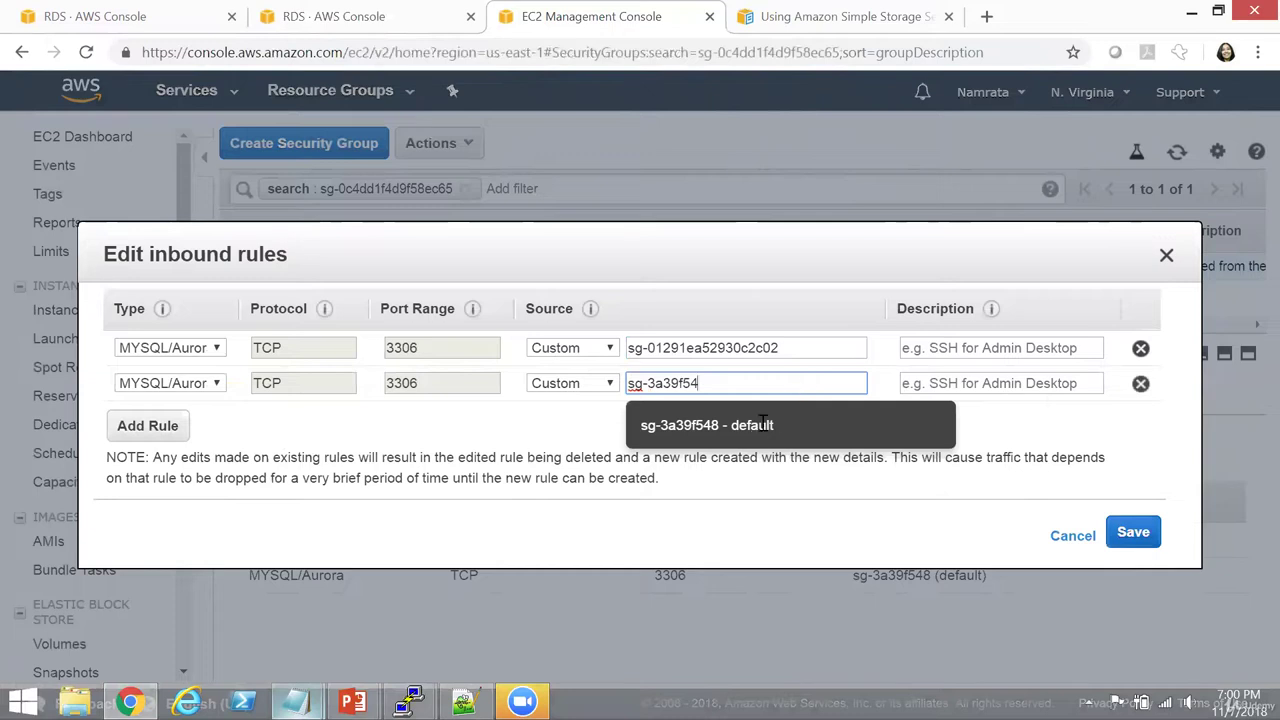
{"action": "left_click", "coordinate": [707, 430]}
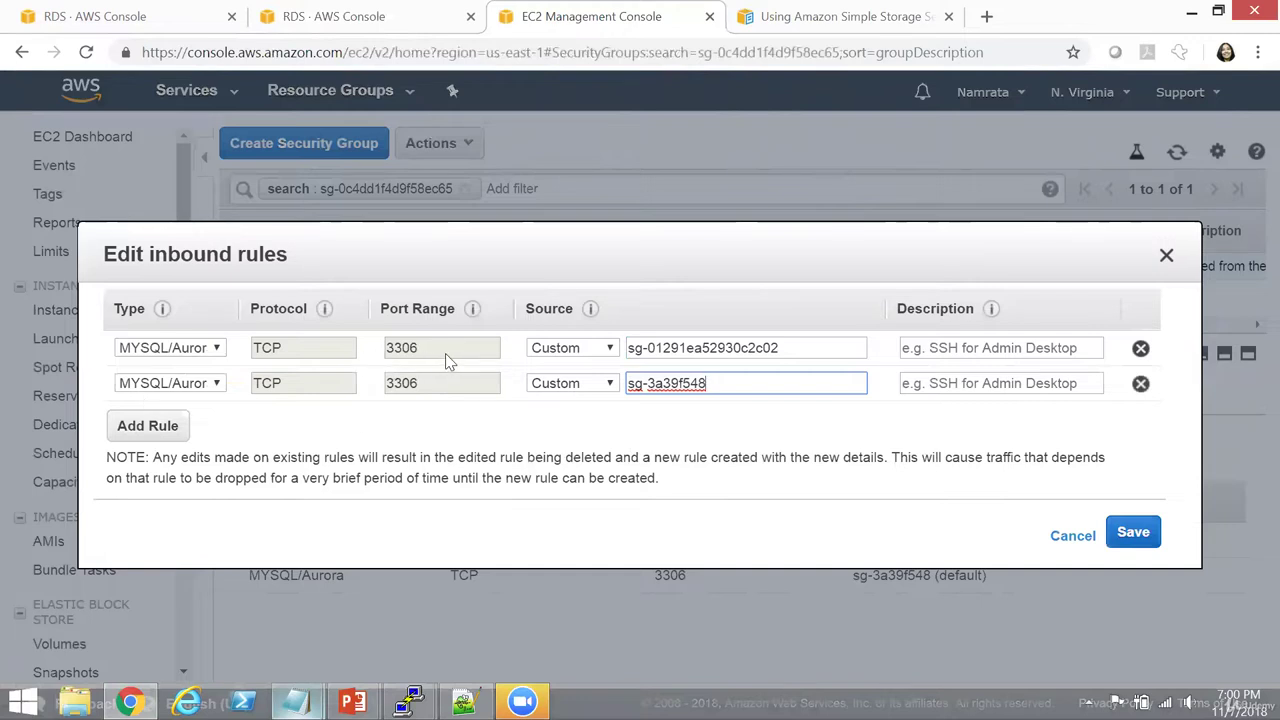
{"action": "left_click", "coordinate": [1060, 541]}
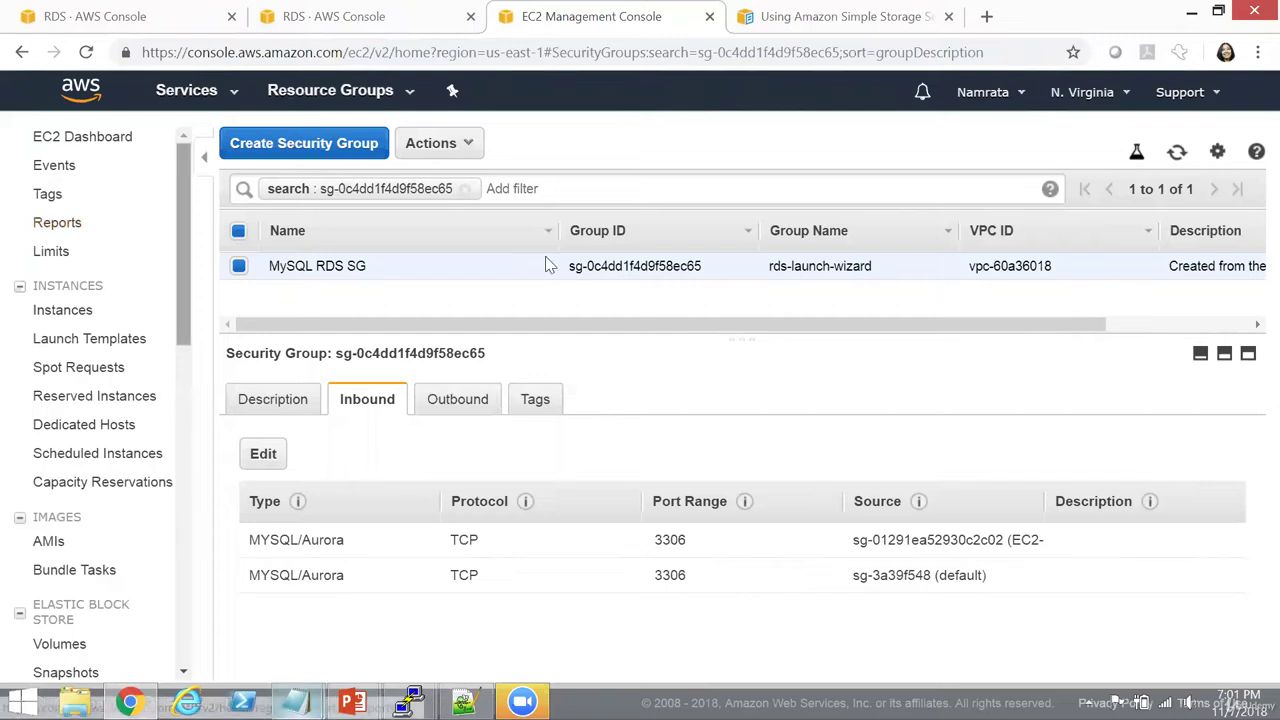
{"action": "left_click", "coordinate": [345, 33]}
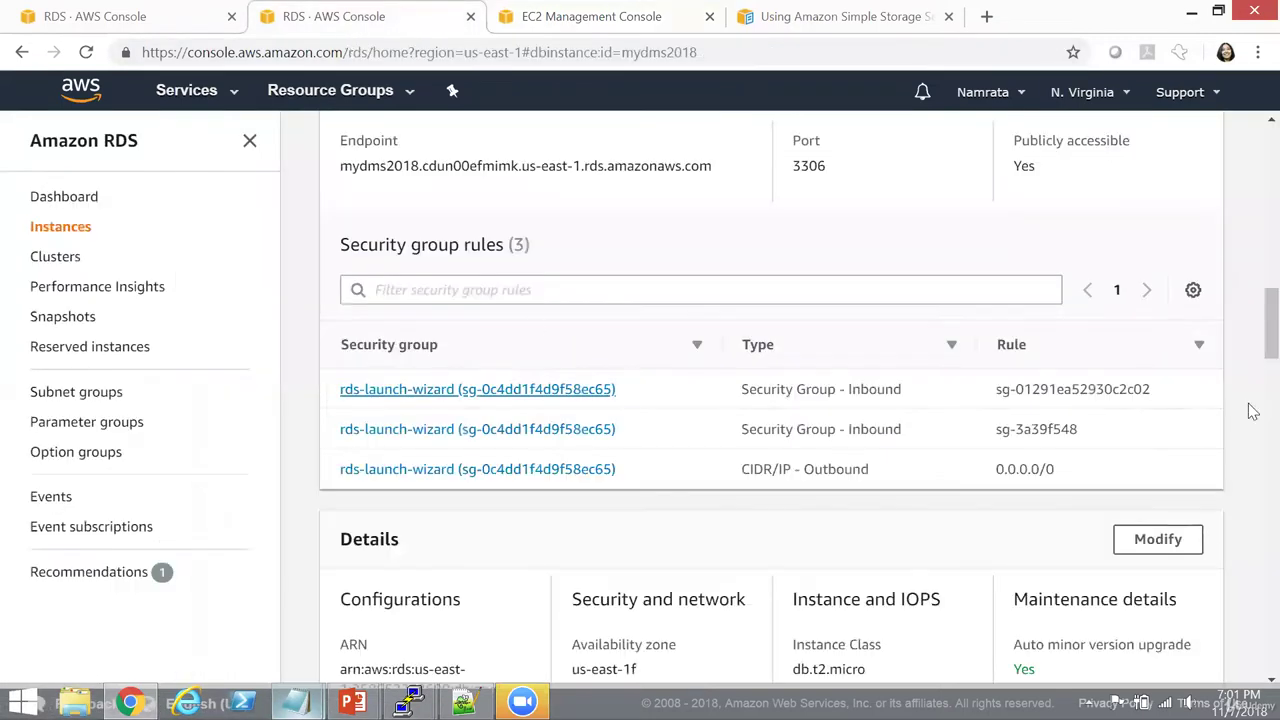
{"action": "scroll", "coordinate": [1250, 345], "scroll_direction": "down", "scroll_amount": 2}
{"action": "scroll", "coordinate": [1250, 372], "scroll_direction": "down", "scroll_amount": 2}
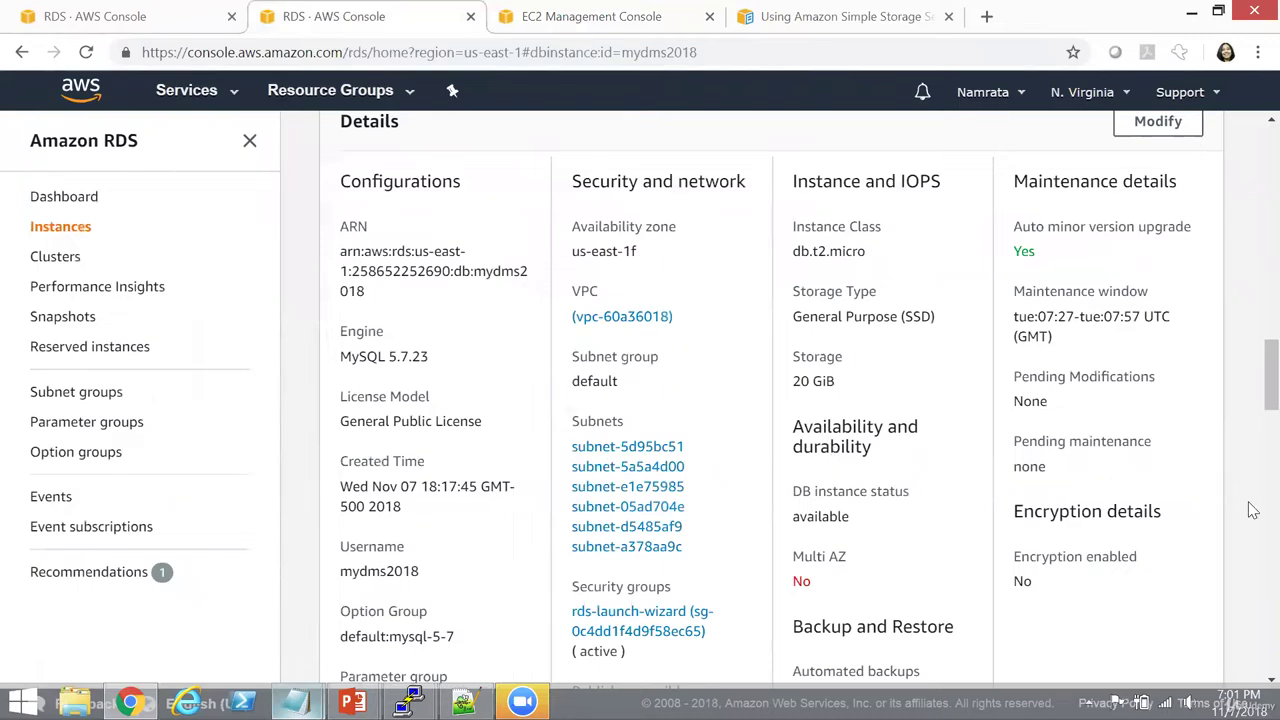
{"action": "scroll", "coordinate": [1253, 377], "scroll_direction": "down", "scroll_amount": 1}
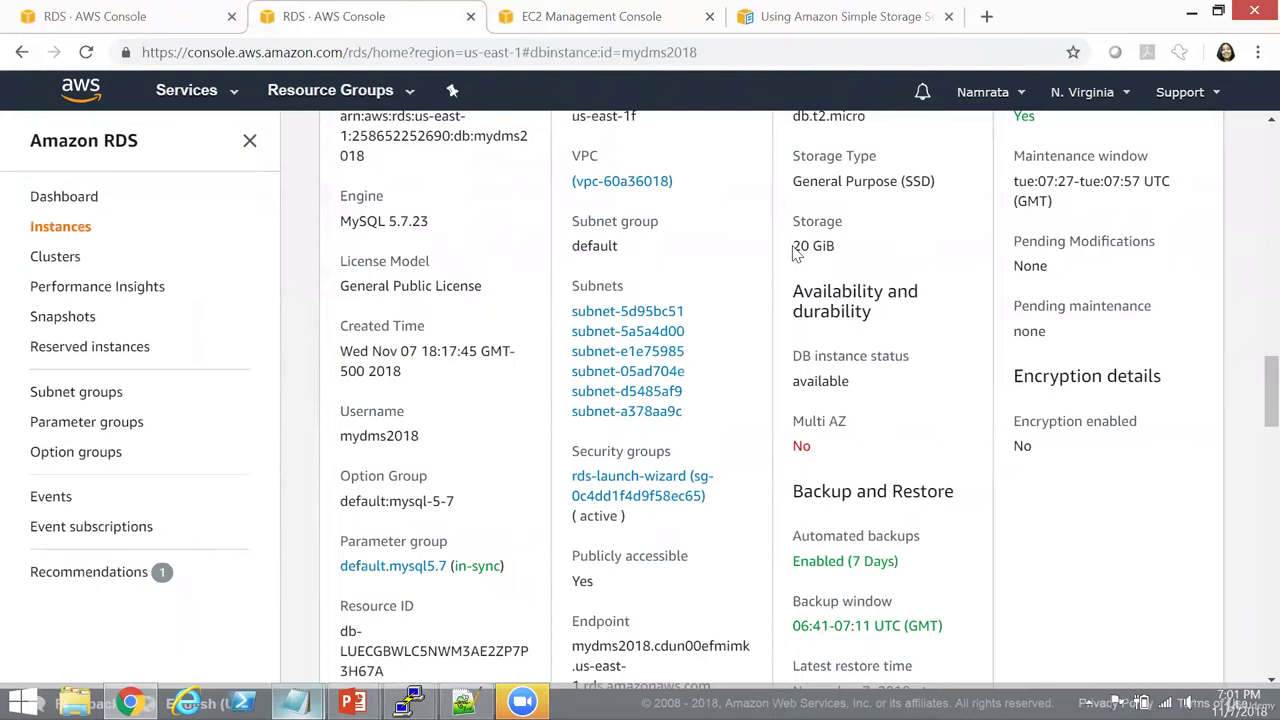
{"action": "left_click_drag", "start_coordinate": [795, 254], "coordinate": [858, 258]}
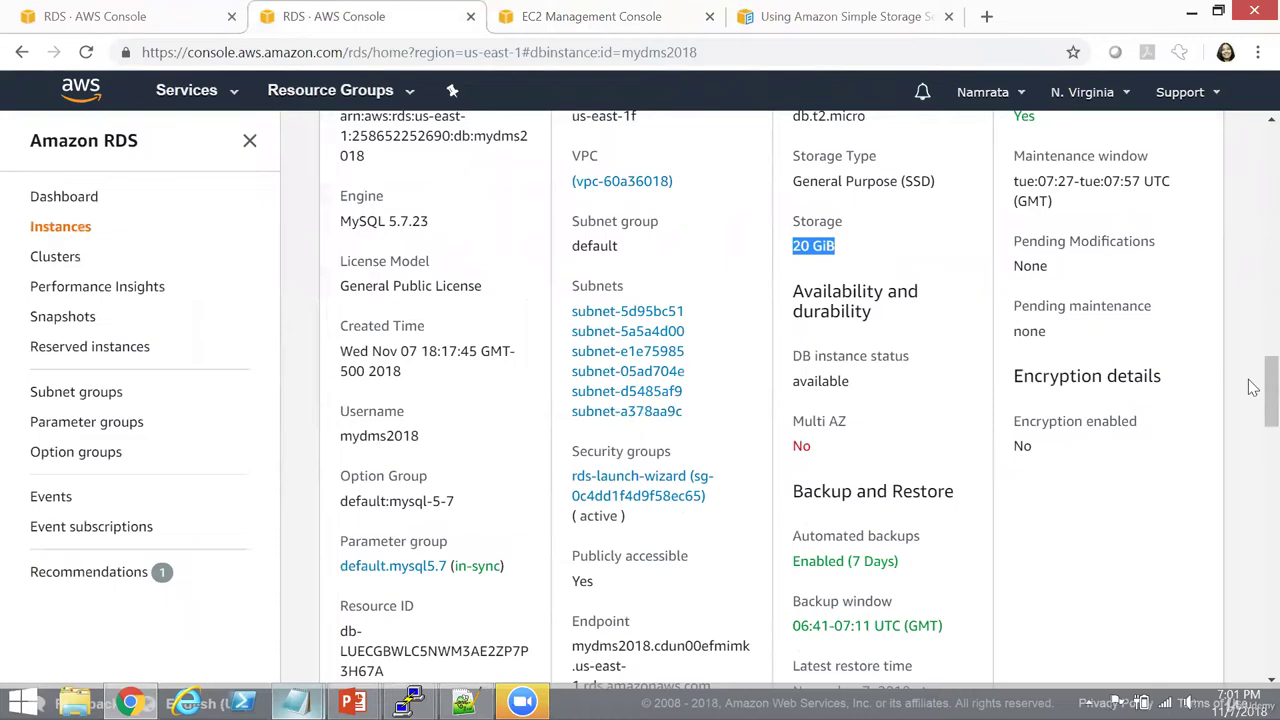
{"action": "left_click_drag", "start_coordinate": [1253, 400], "coordinate": [1253, 140]}
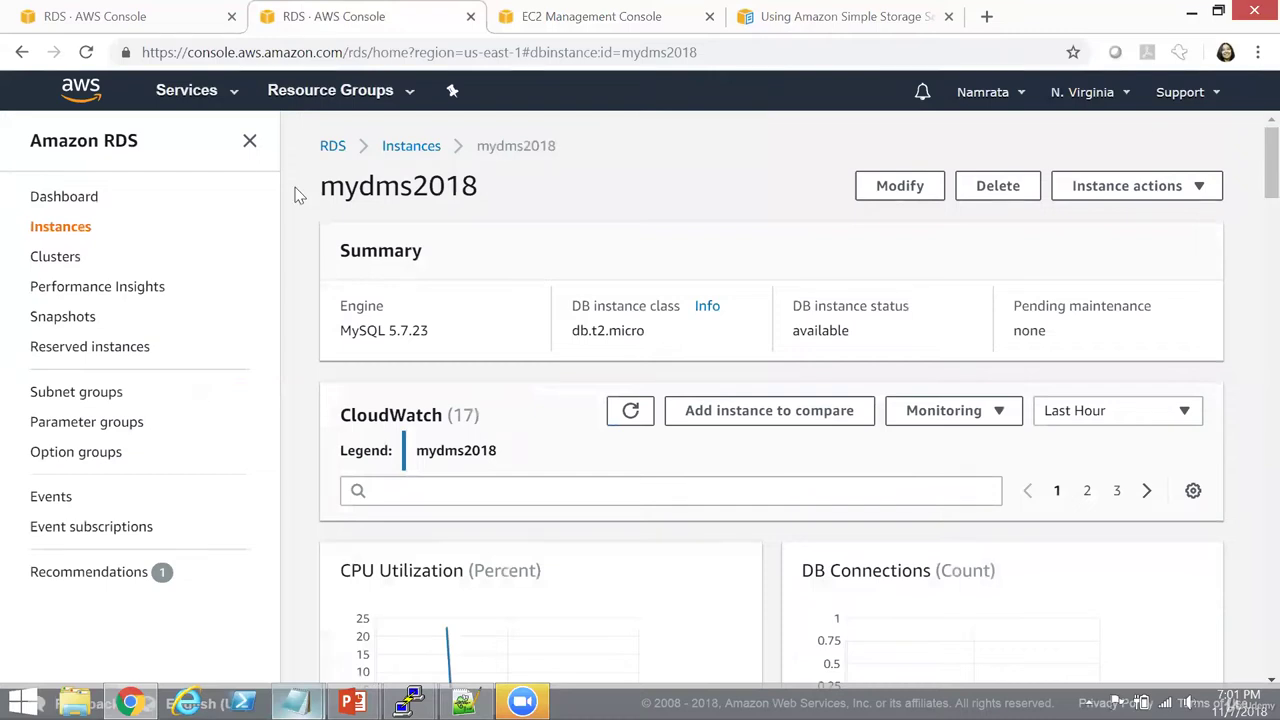
{"action": "left_click", "coordinate": [236, 98]}
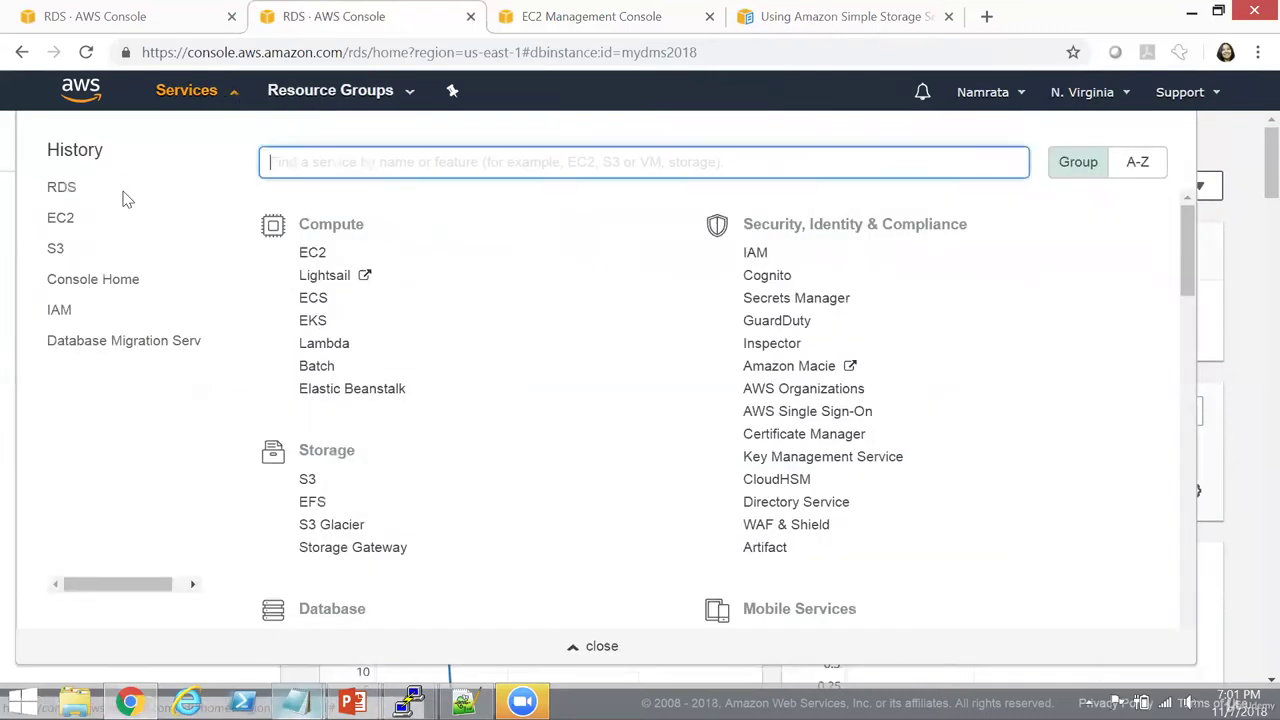
Copy the running EC2 instance's public IPv4 address from the EC2 instances list.
{"action": "left_click", "coordinate": [60, 224]}
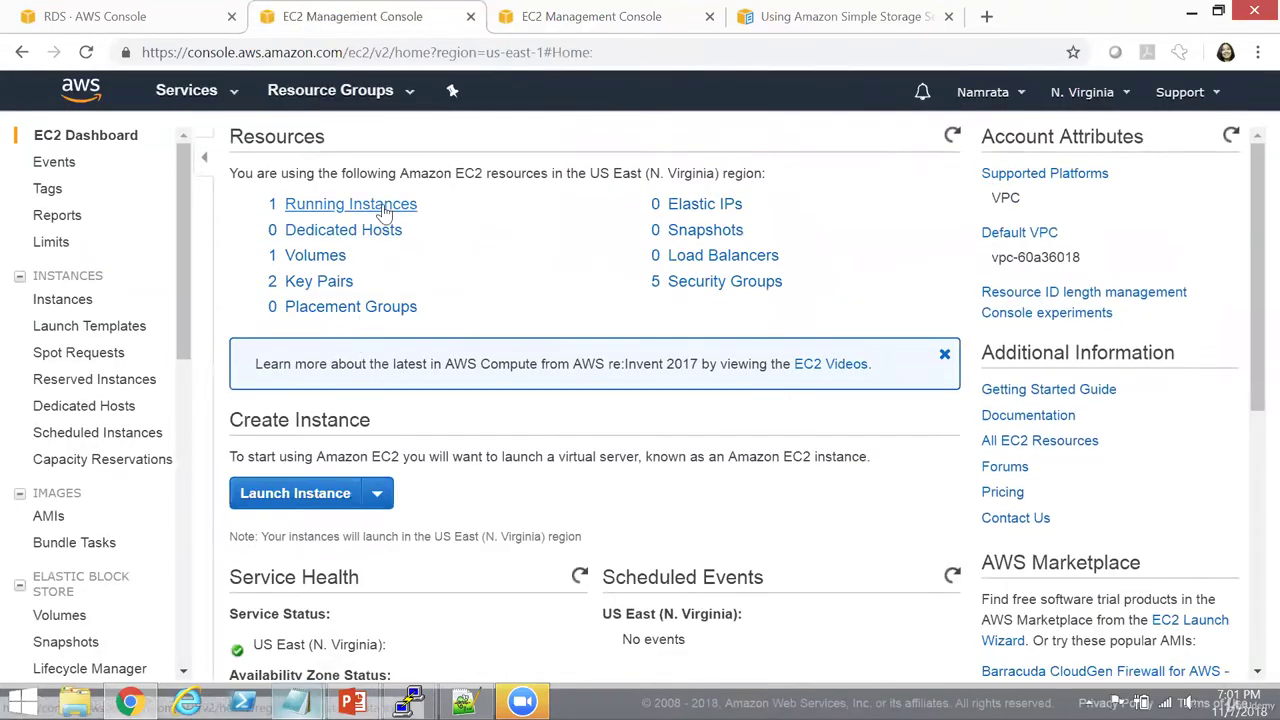
{"action": "left_click", "coordinate": [384, 206]}
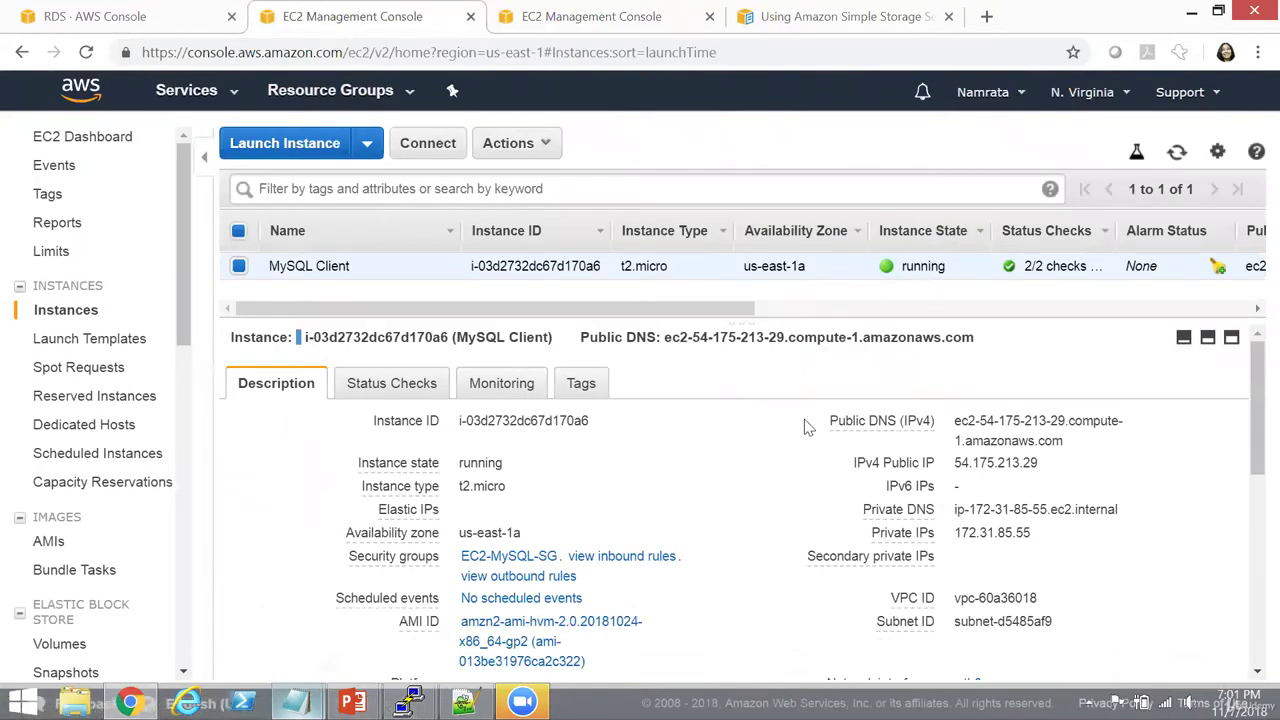
{"action": "left_click", "coordinate": [1055, 465]}
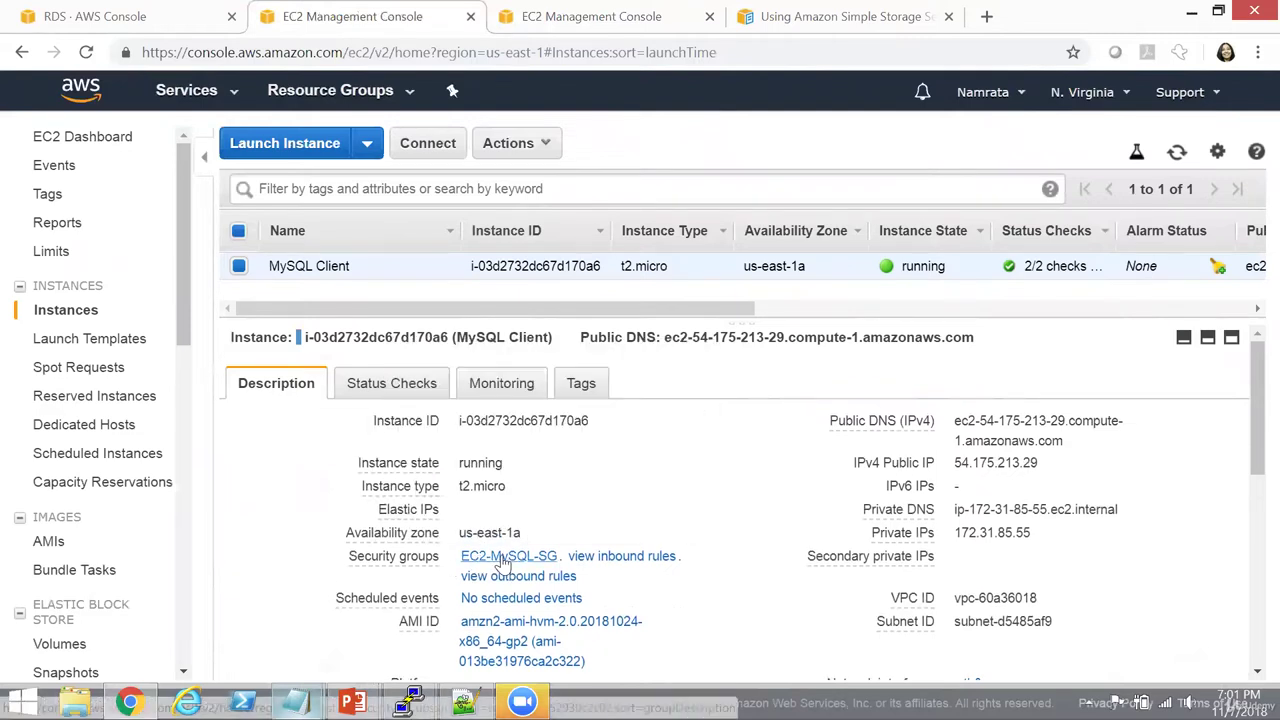
Show EC2-MySQL-SG's inbound rules and highlight the SSH port 22 and MySQL port 3306.
{"action": "left_click", "coordinate": [501, 558]}
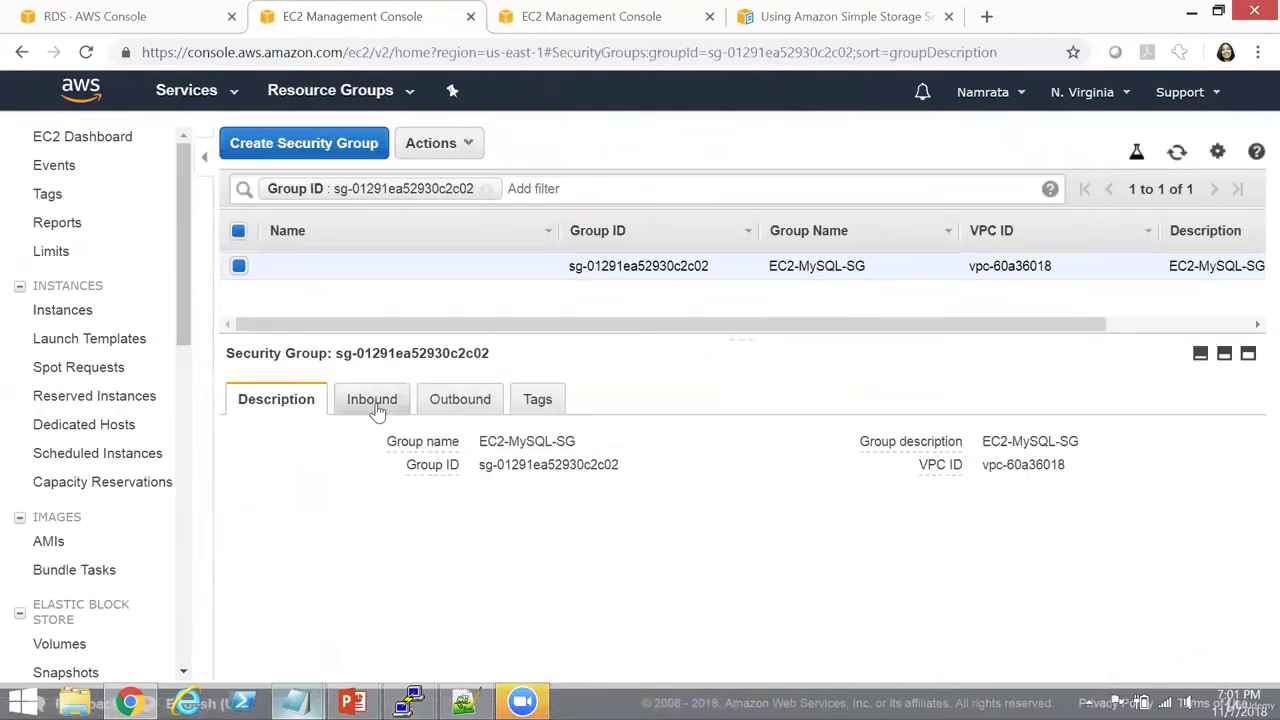
{"action": "left_click", "coordinate": [374, 402]}
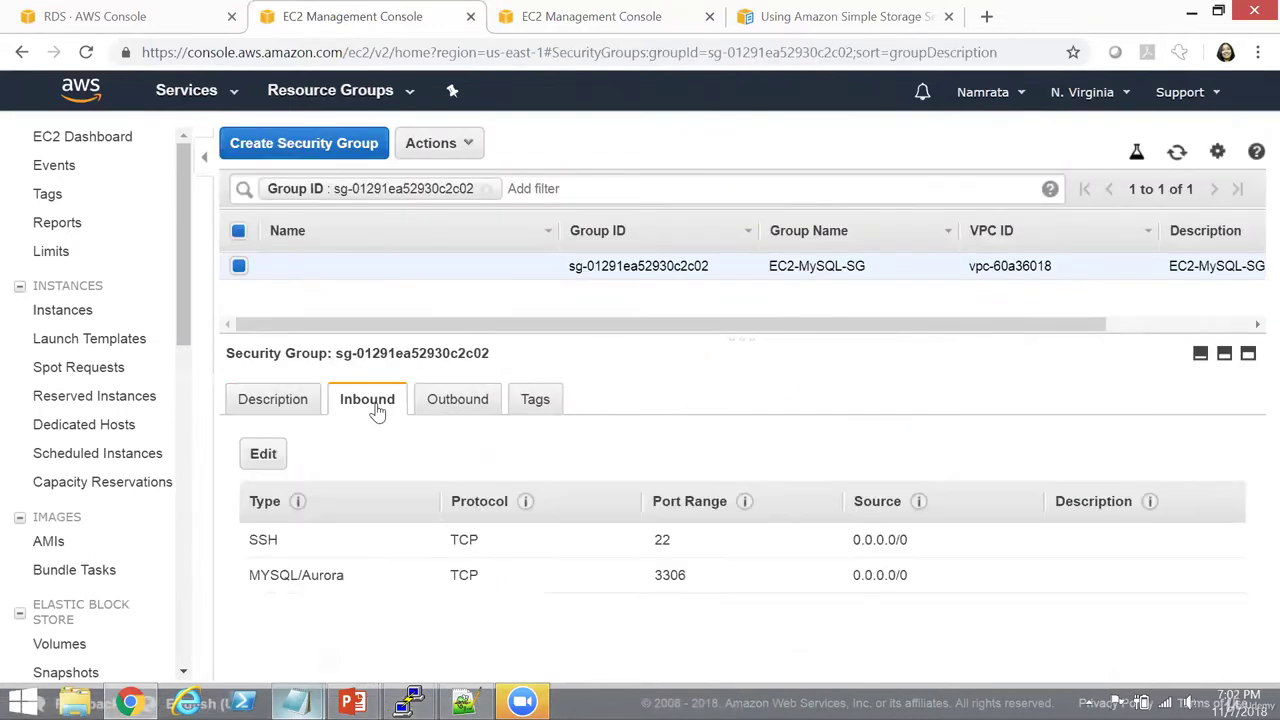
{"action": "double_click", "coordinate": [660, 539]}
{"action": "left_click_drag", "start_coordinate": [652, 582], "coordinate": [702, 586]}
{"action": "mouse_move", "coordinate": [410, 702]}
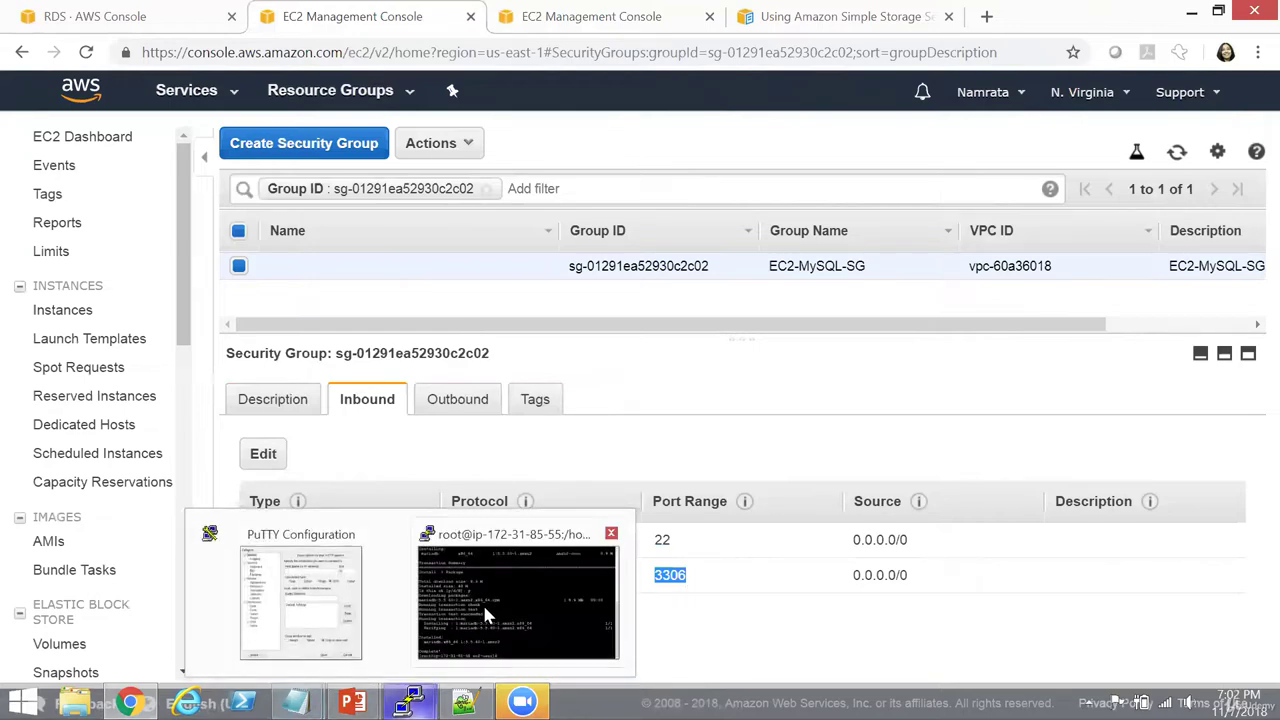
{"action": "left_click", "coordinate": [485, 598]}
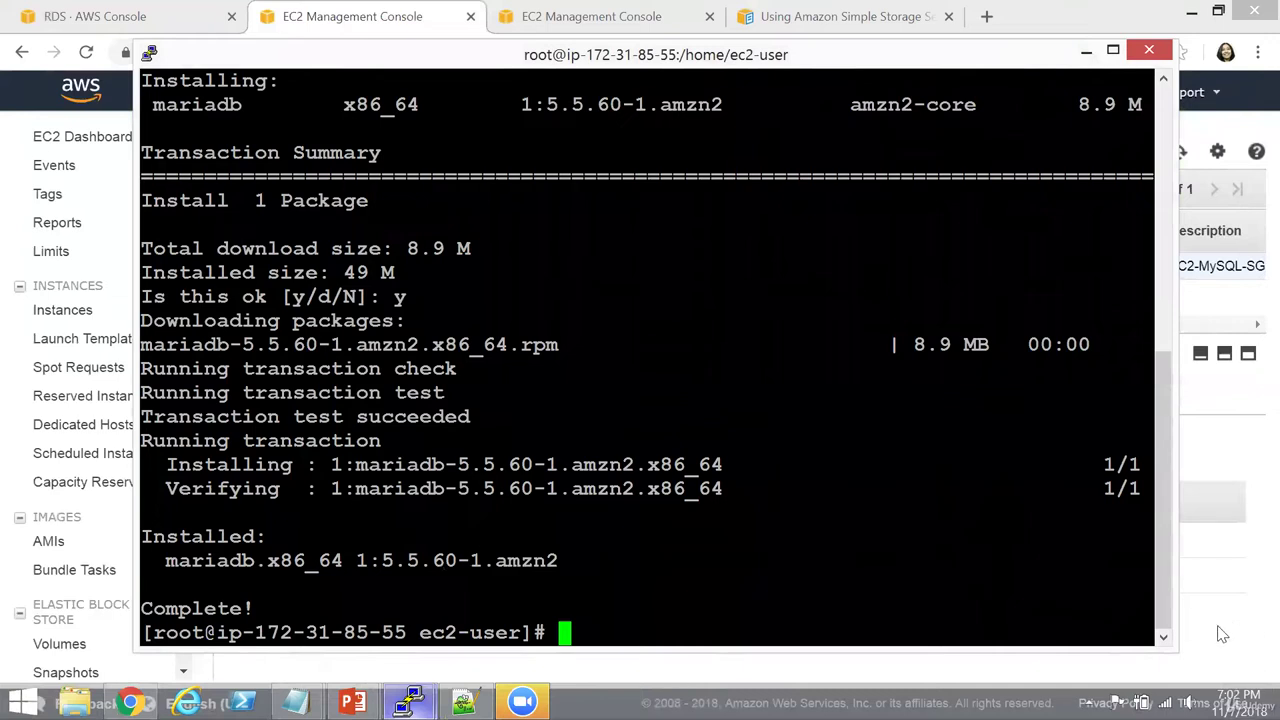
{"action": "left_click", "coordinate": [1220, 634]}
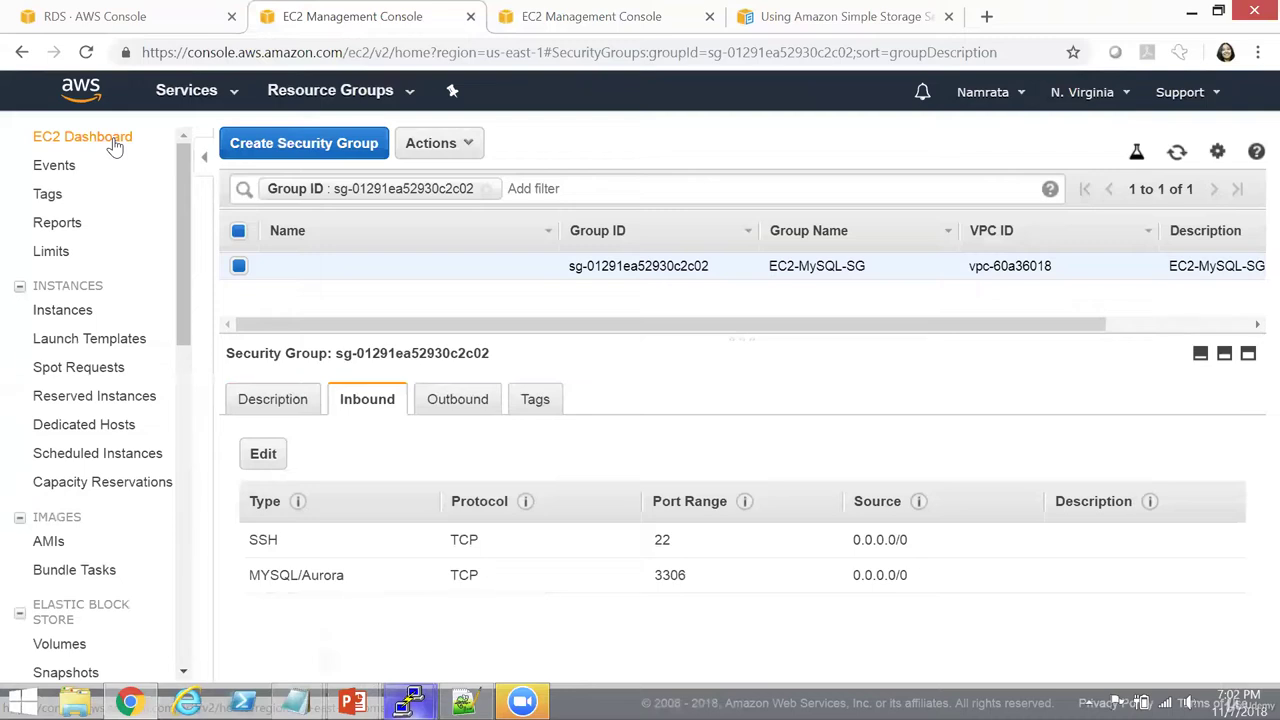
{"action": "left_click", "coordinate": [236, 95]}
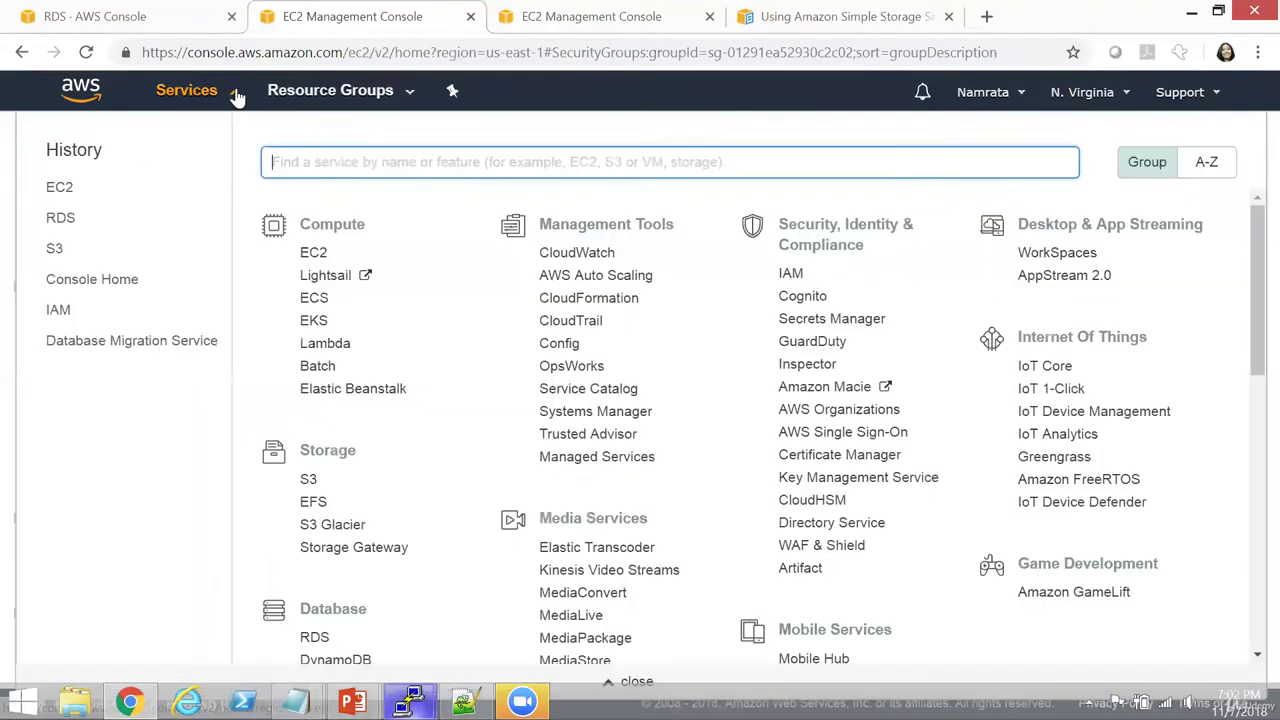
{"action": "left_click", "coordinate": [56, 249]}
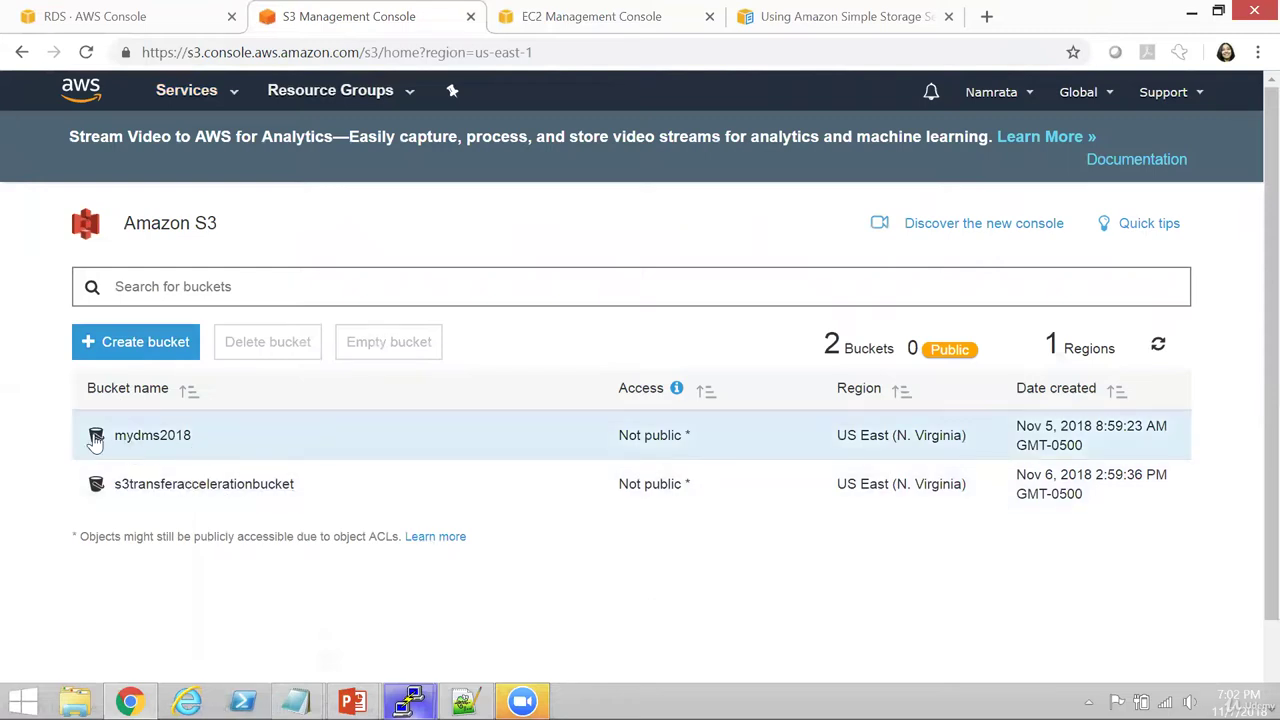
{"action": "left_click", "coordinate": [176, 440]}
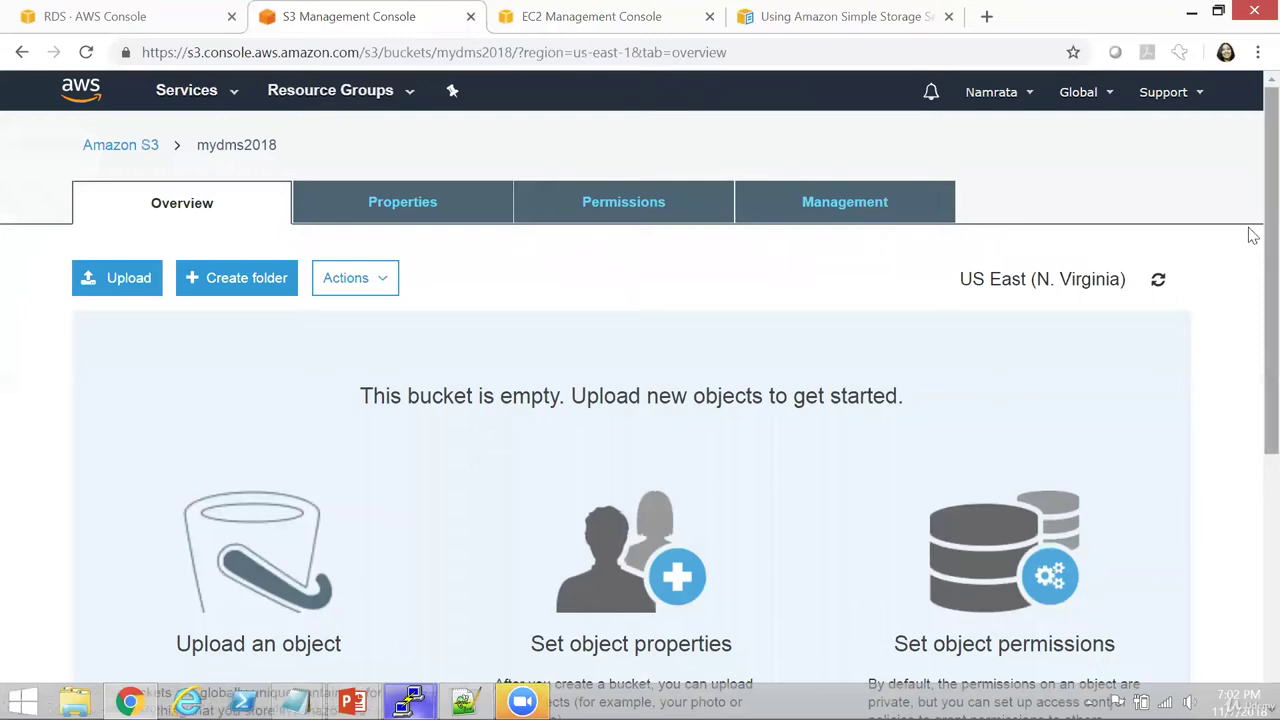
{"action": "scroll", "coordinate": [1252, 234], "scroll_direction": "down", "scroll_amount": 5}
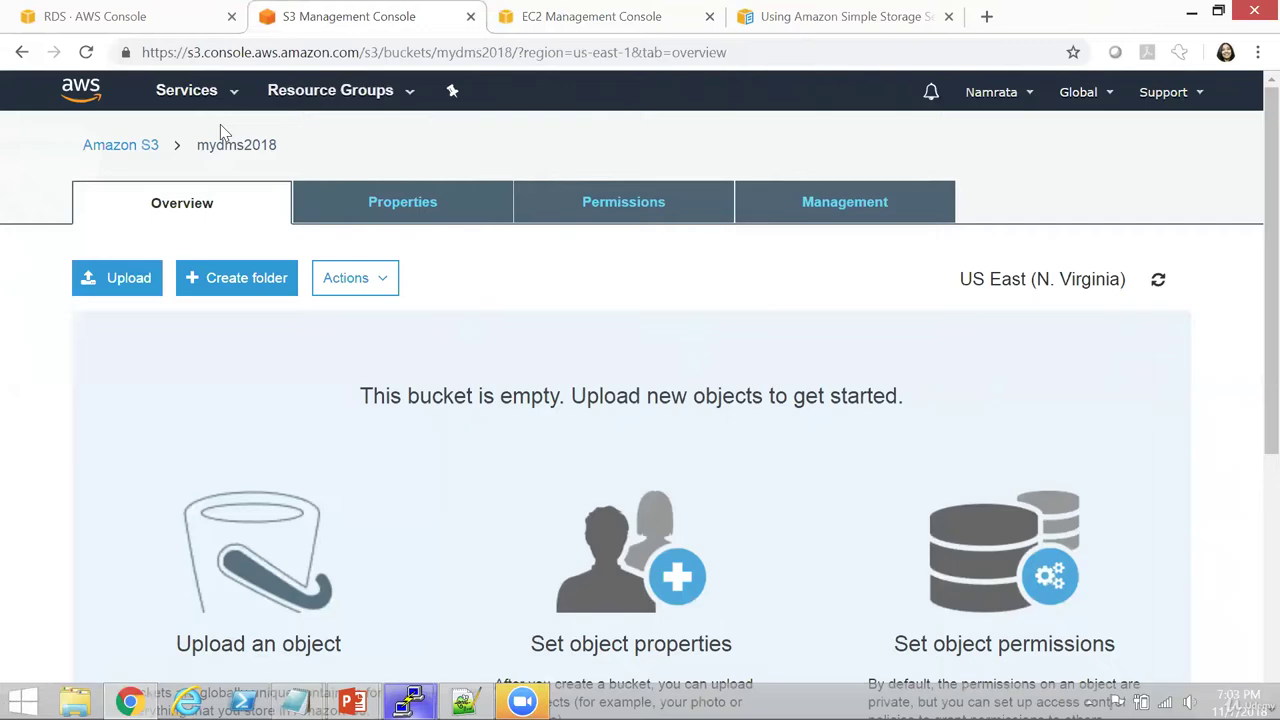
{"action": "key", "text": "alt+Tab"}
{"action": "key", "text": "alt+Tab"}
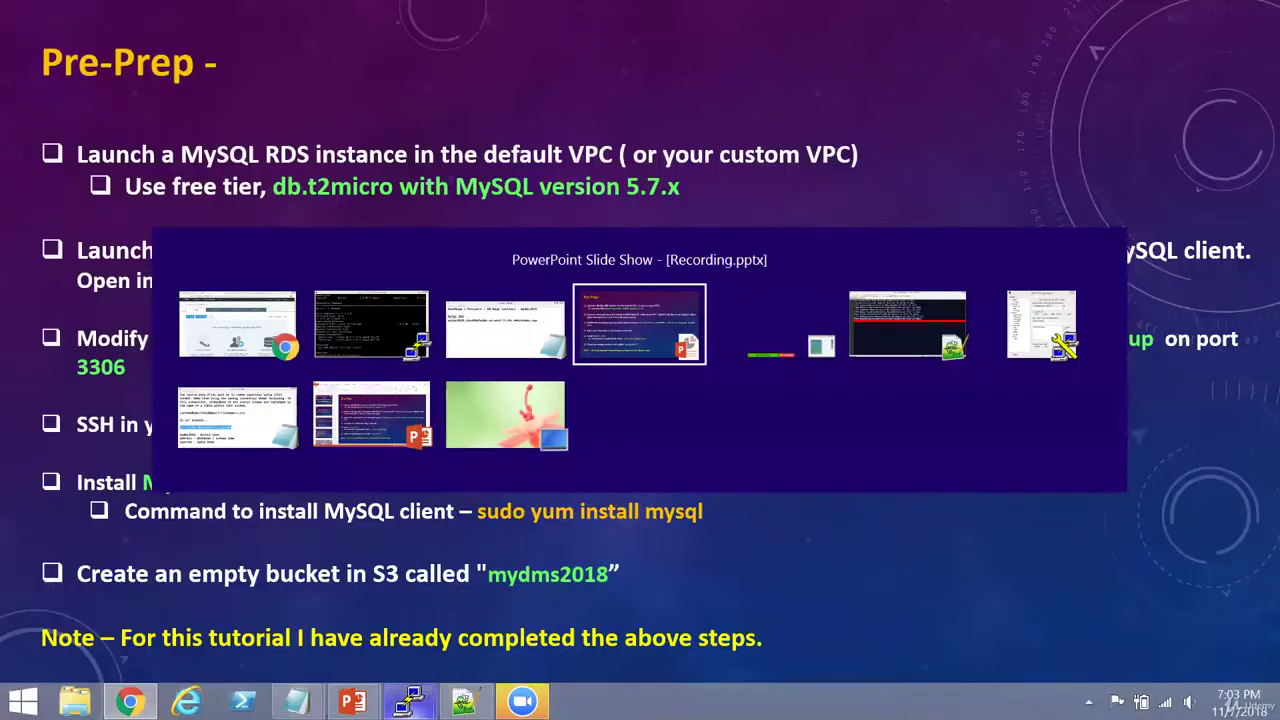
Advance to the S3-to-MySQL migration steps slide, point at it with the laser pointer, then return to S3.
{"action": "key", "text": "Right"}
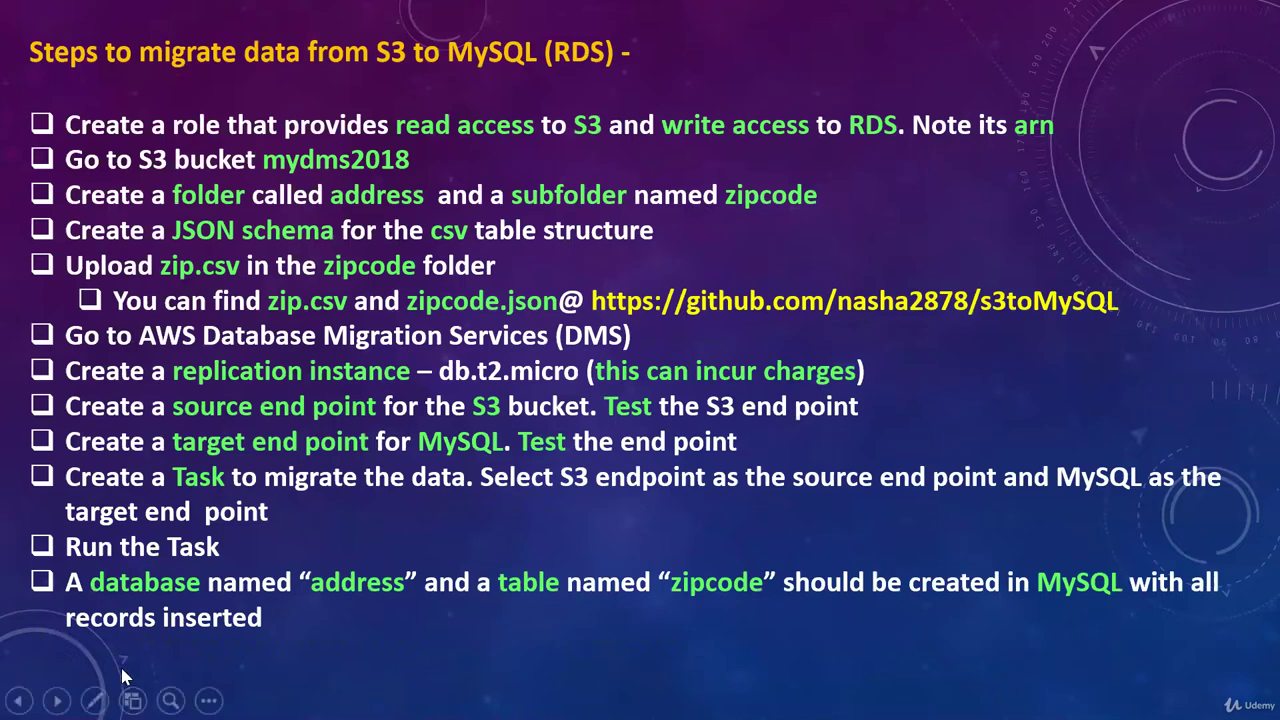
{"action": "left_click", "coordinate": [94, 700]}
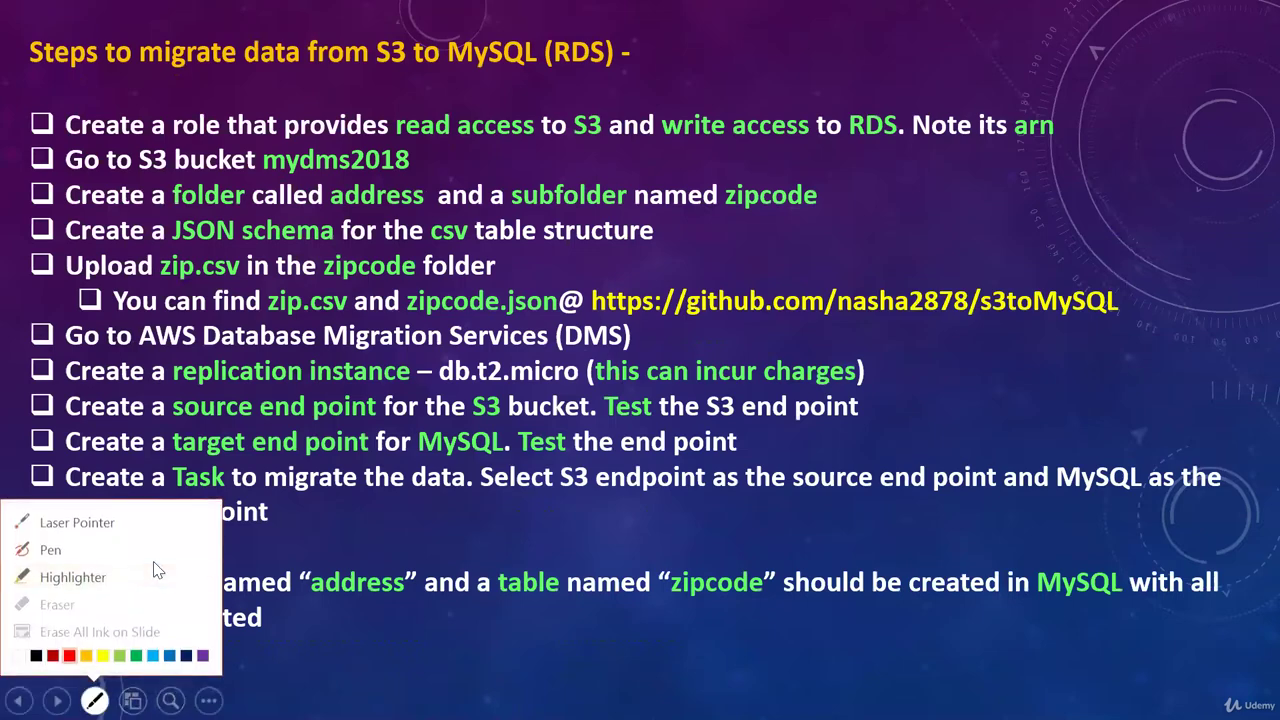
{"action": "left_click", "coordinate": [165, 519]}
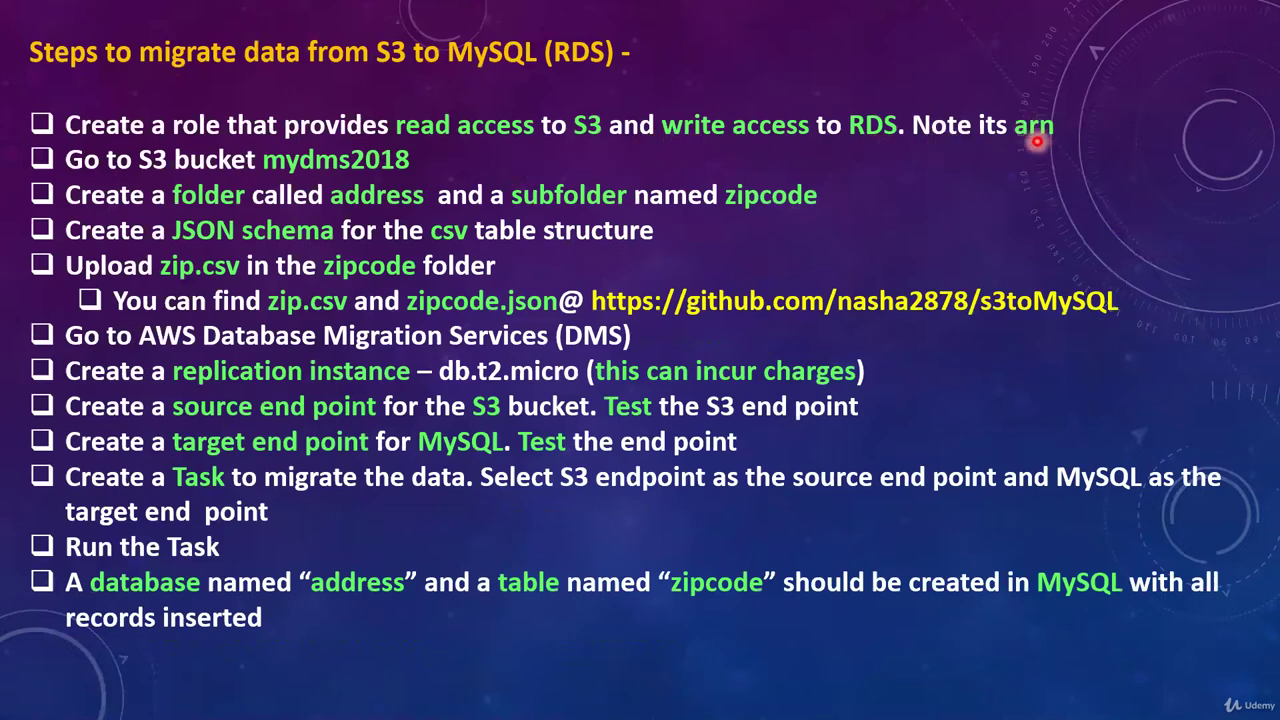
{"action": "key", "text": "alt+Tab"}
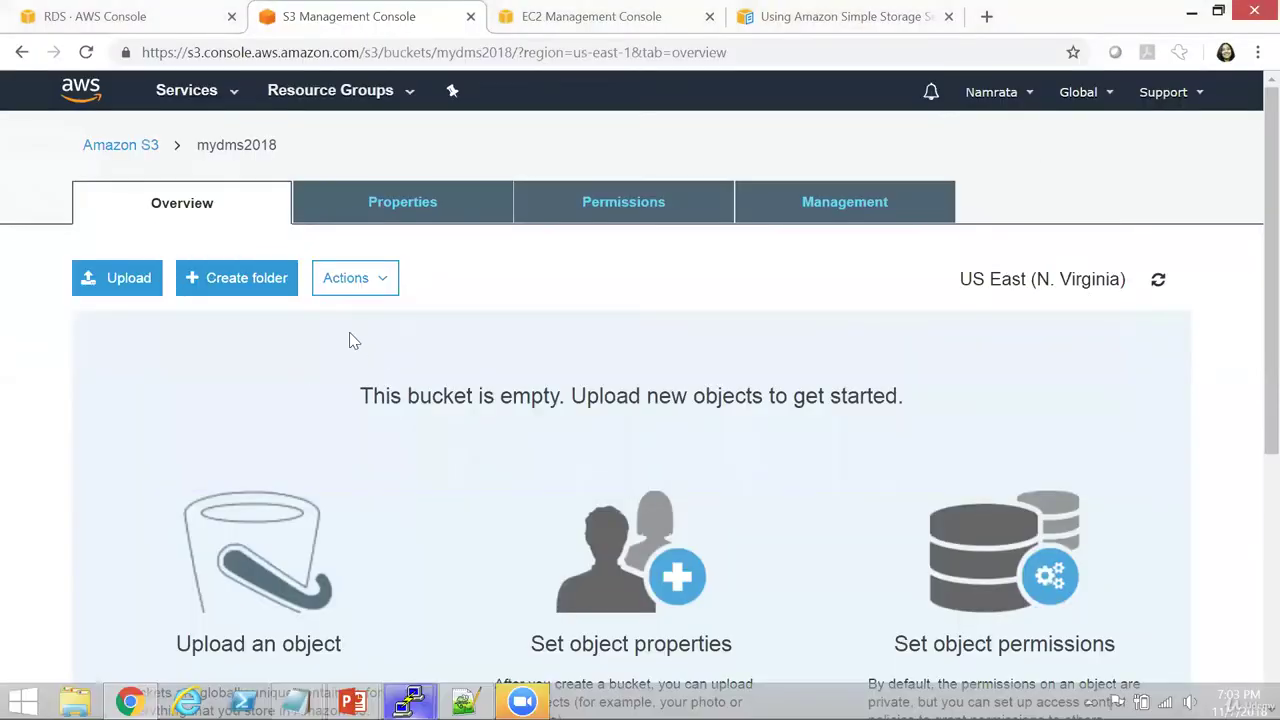
Start a new IAM role with DMS as the service that uses it.
{"action": "scroll", "coordinate": [1252, 240], "scroll_direction": "down", "scroll_amount": 1}
{"action": "scroll", "coordinate": [1252, 240], "scroll_direction": "up", "scroll_amount": 1}
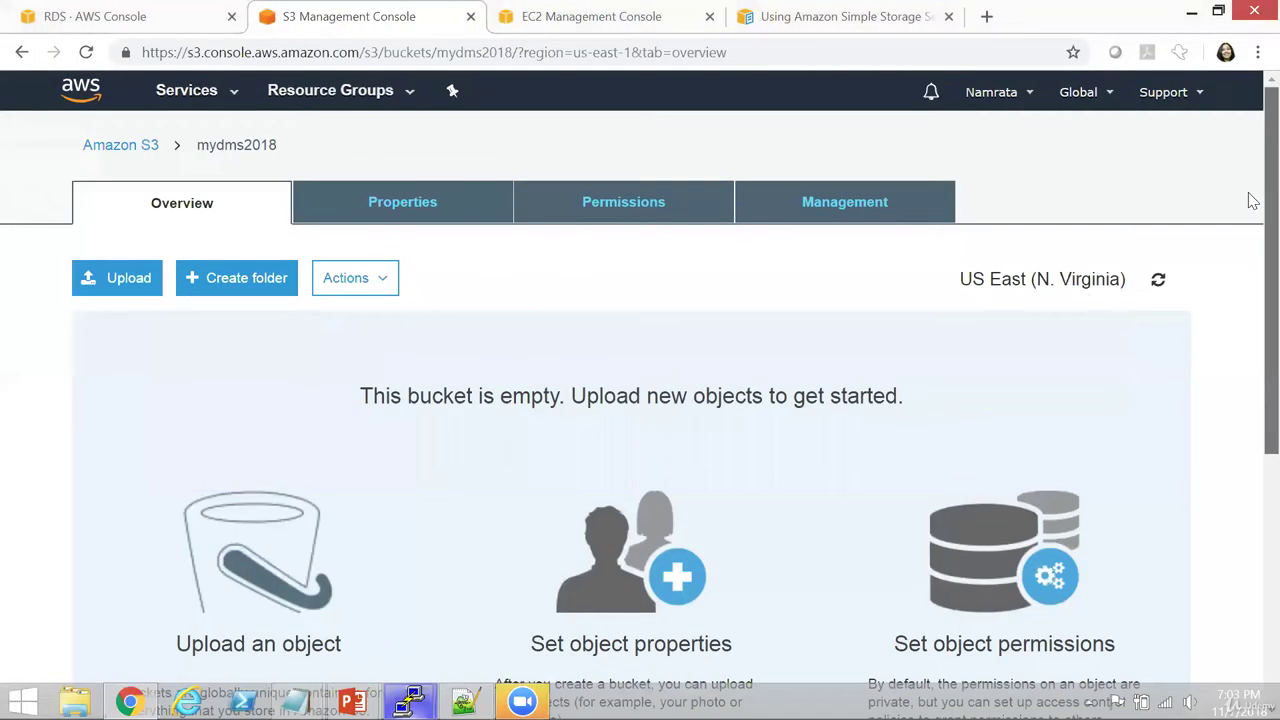
{"action": "left_click", "coordinate": [234, 95]}
{"action": "left_click", "coordinate": [58, 312]}
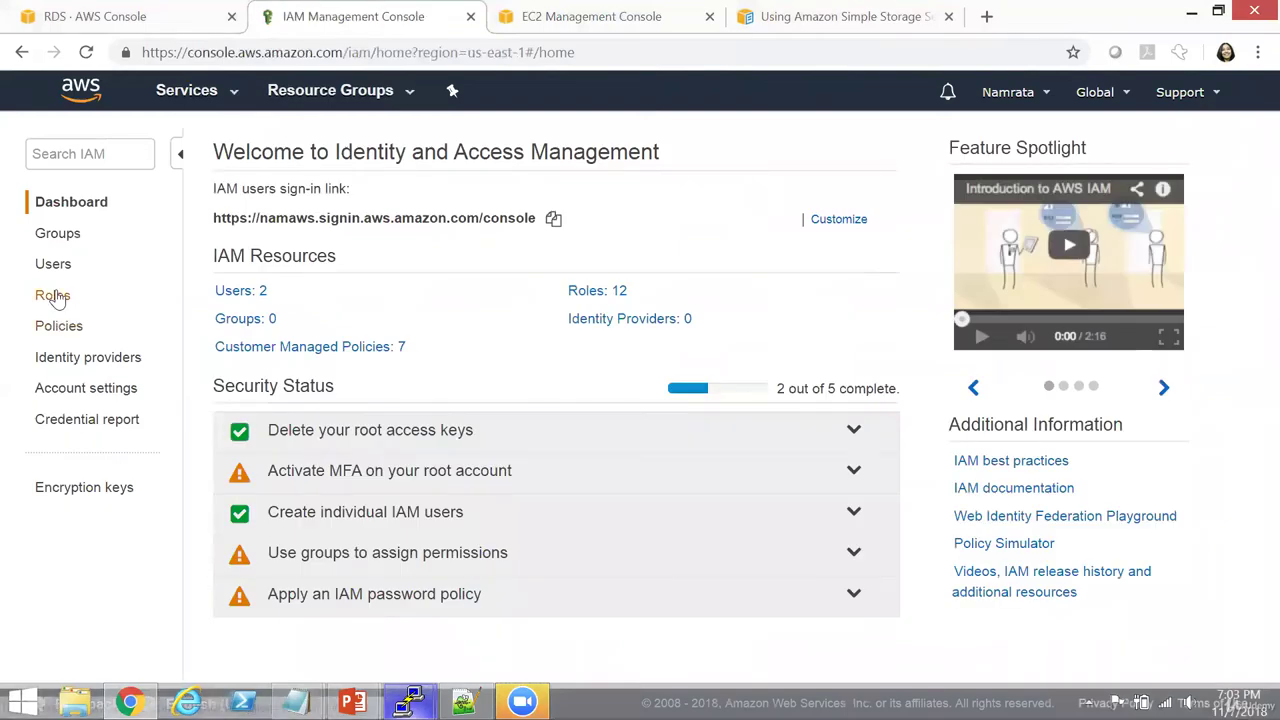
{"action": "left_click", "coordinate": [52, 295]}
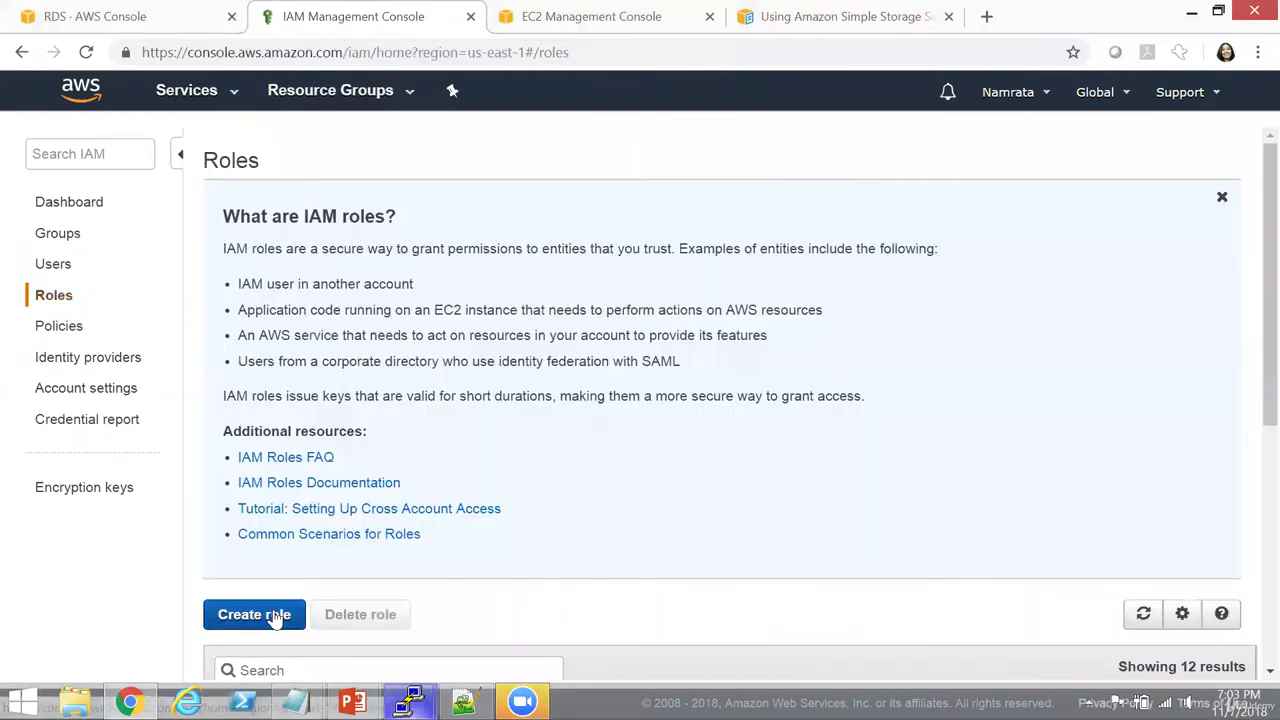
{"action": "left_click", "coordinate": [275, 617]}
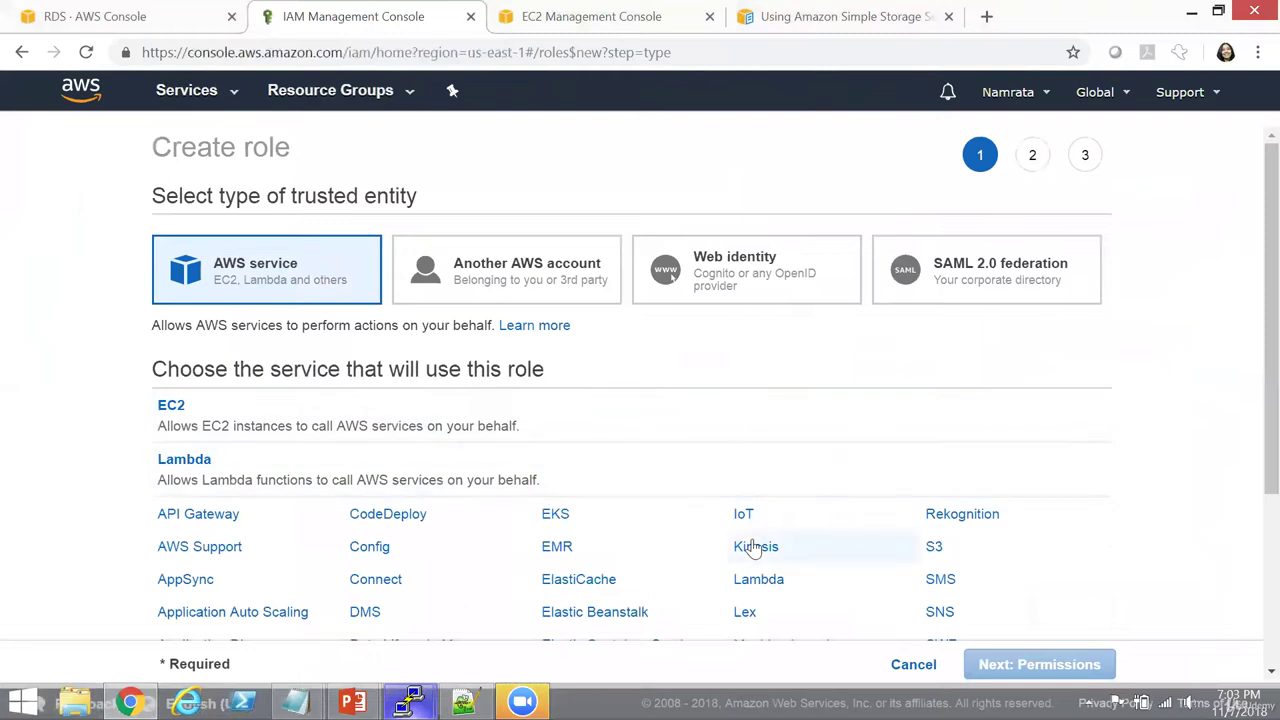
{"action": "scroll", "coordinate": [1252, 393], "scroll_direction": "down", "scroll_amount": 1}
{"action": "scroll", "coordinate": [1252, 393], "scroll_direction": "down", "scroll_amount": 2}
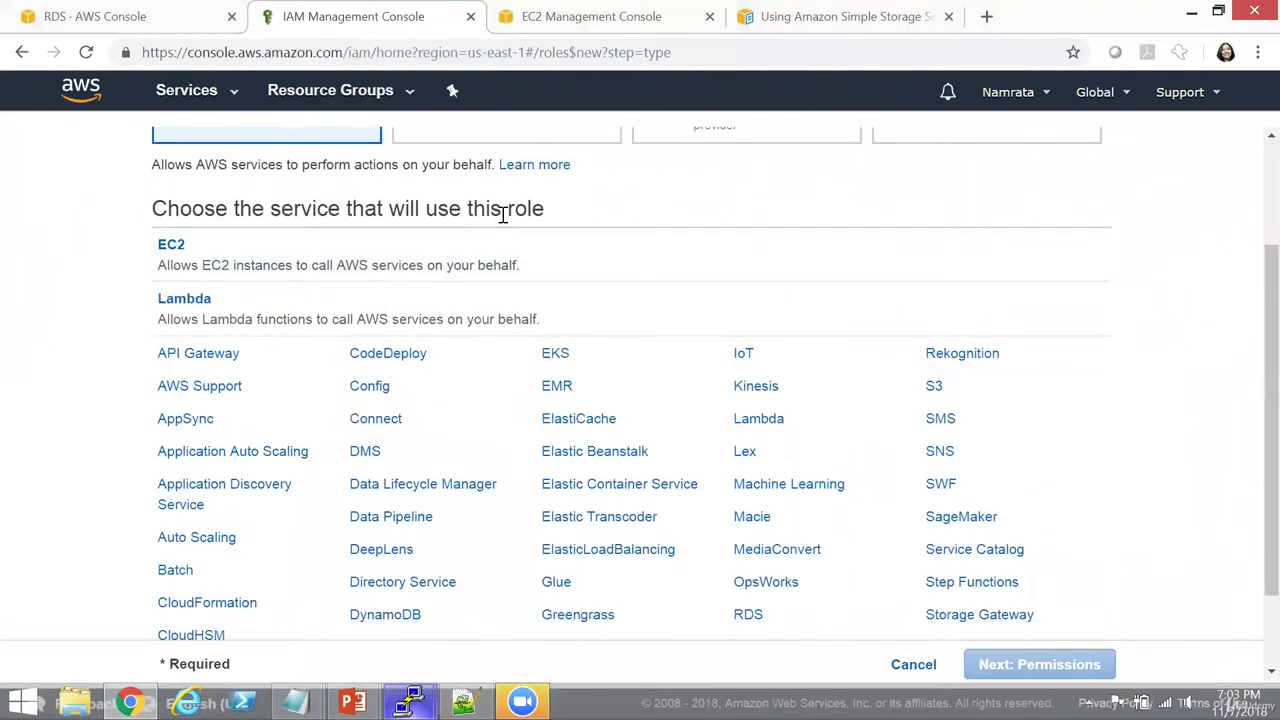
{"action": "left_click", "coordinate": [366, 451]}
{"action": "scroll", "coordinate": [848, 280], "scroll_direction": "down", "scroll_amount": 4}
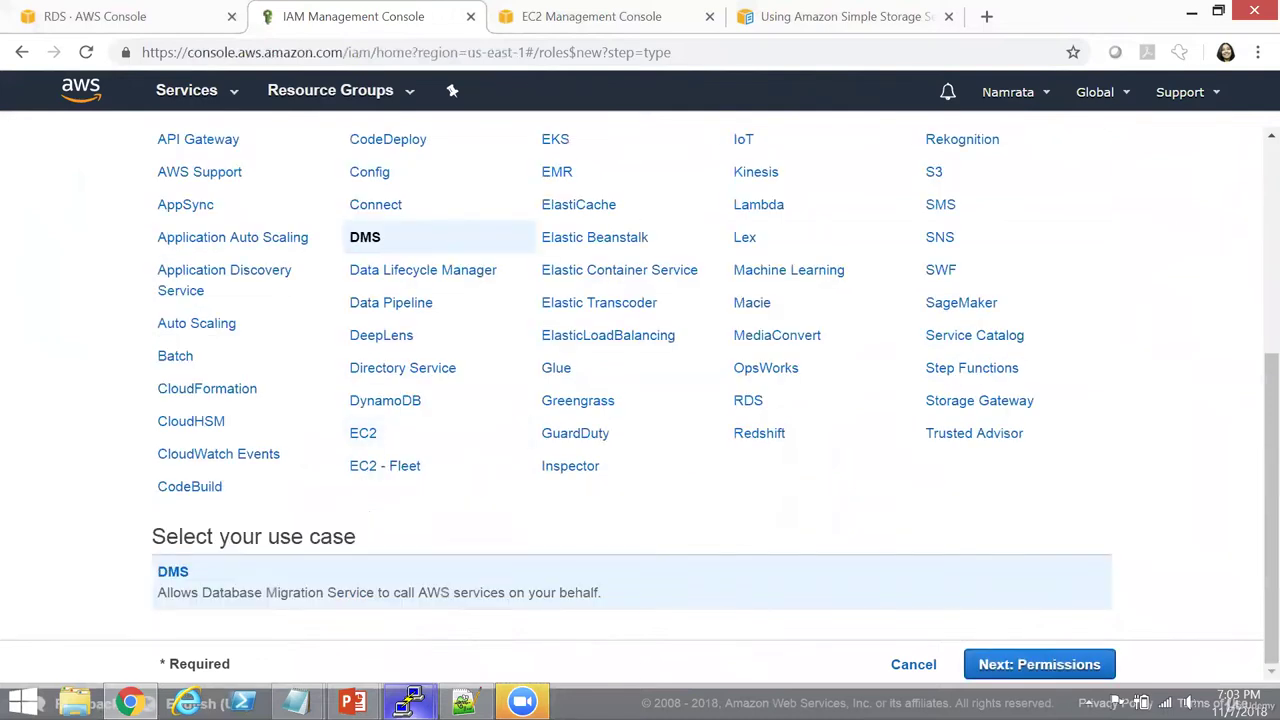
{"action": "left_click", "coordinate": [1012, 666]}
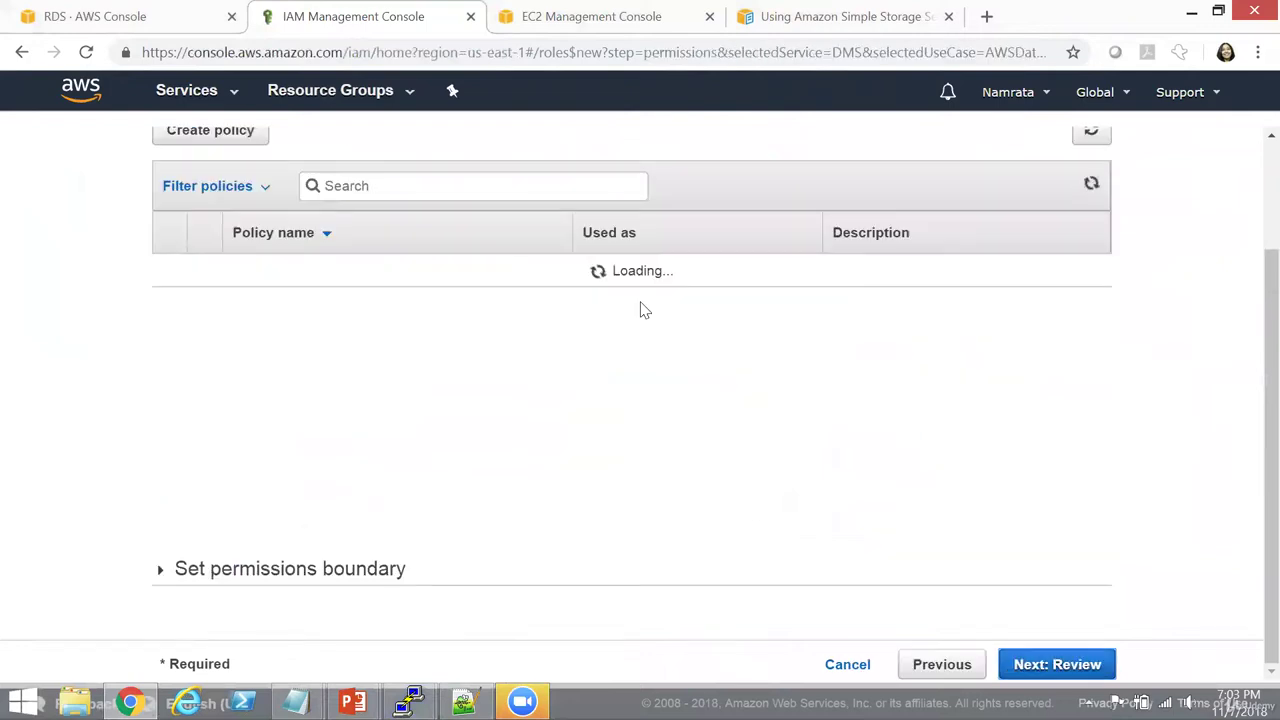
Attach the AmazonS3ReadOnlyAccess policy, found by searching s3, and continue to review.
{"action": "left_click", "coordinate": [441, 176]}
{"action": "type", "text": "s3"}
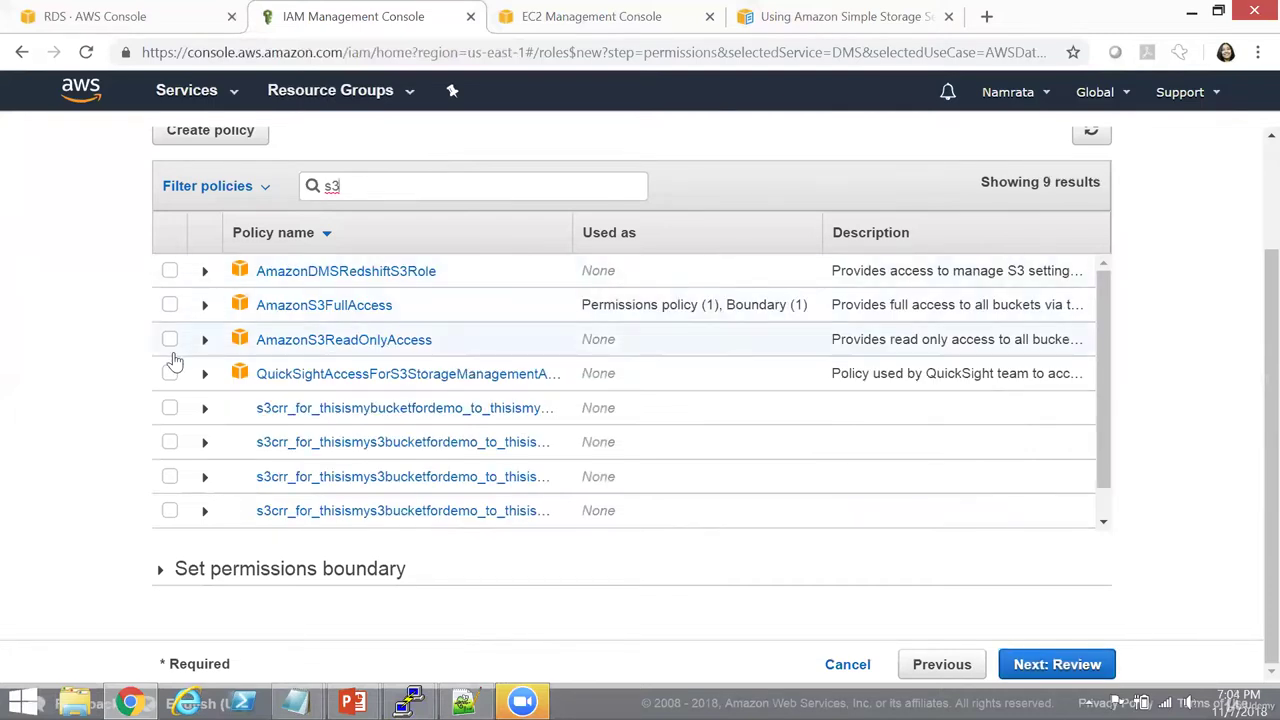
{"action": "left_click", "coordinate": [170, 341]}
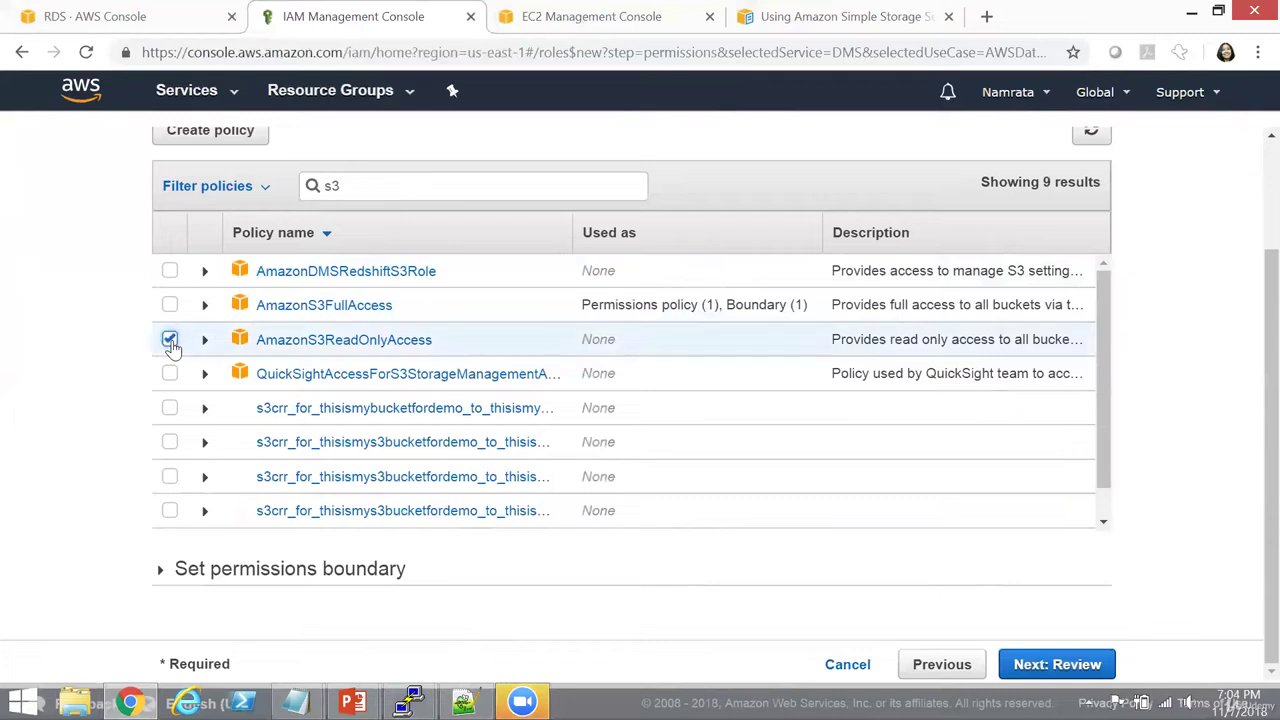
{"action": "left_click", "coordinate": [1057, 665]}
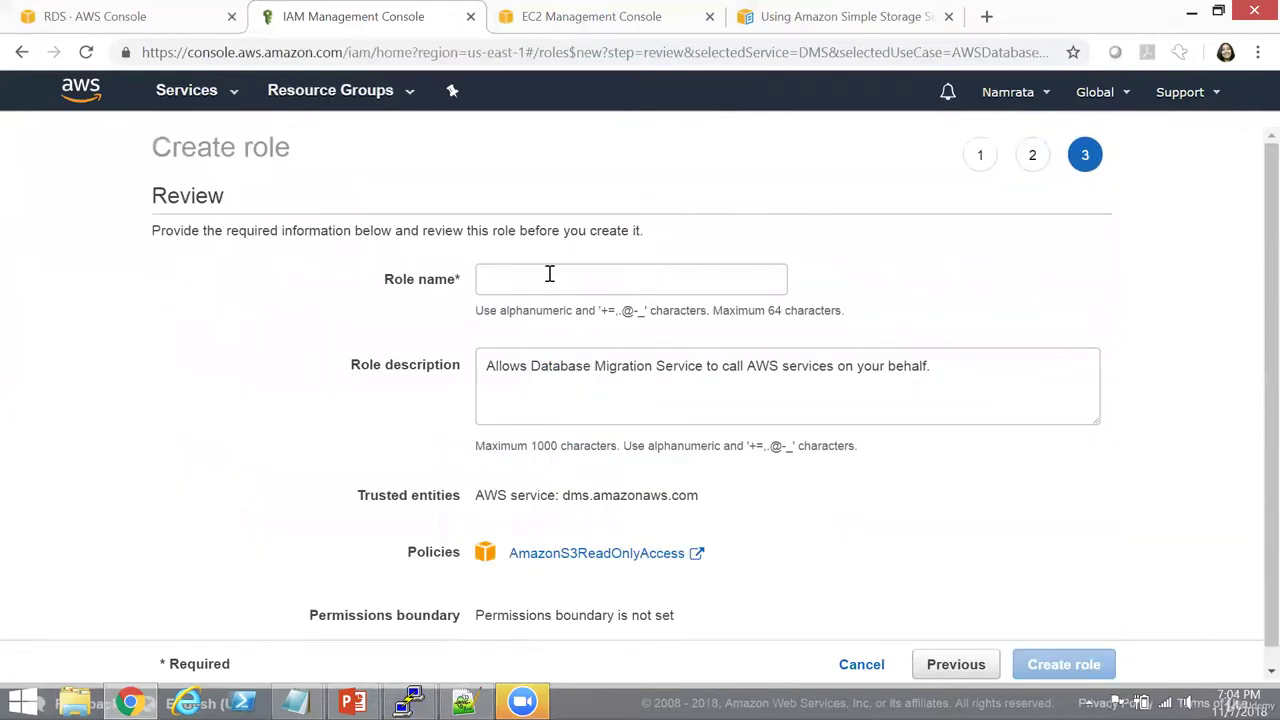
Name the role s3tomysql and create it.
{"action": "left_click", "coordinate": [549, 277]}
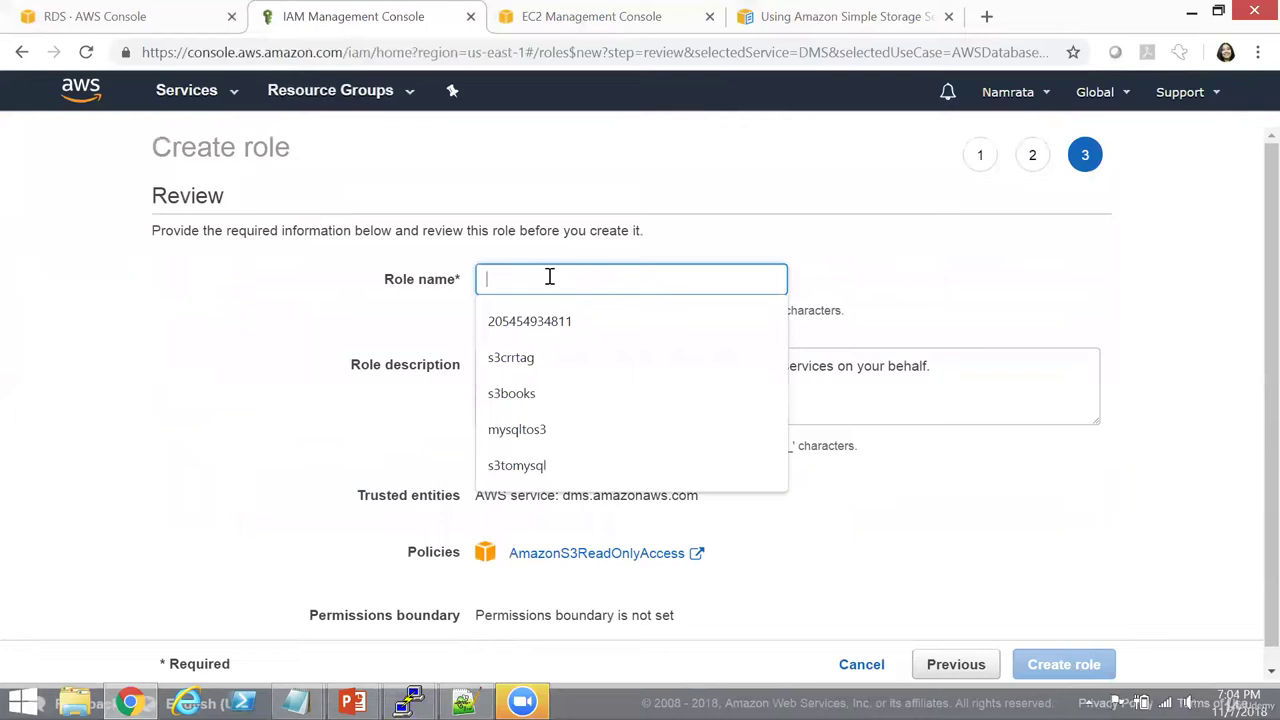
{"action": "left_click", "coordinate": [543, 463]}
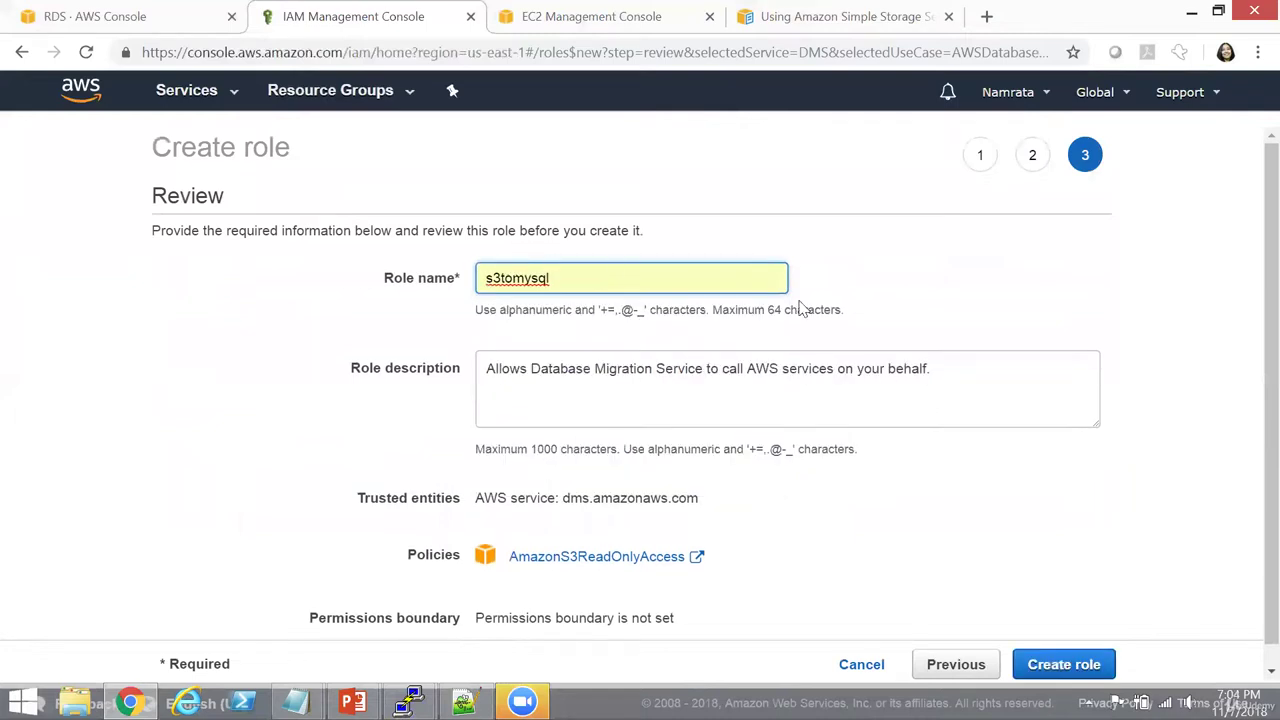
{"action": "scroll", "coordinate": [1248, 370], "scroll_direction": "down", "scroll_amount": 1}
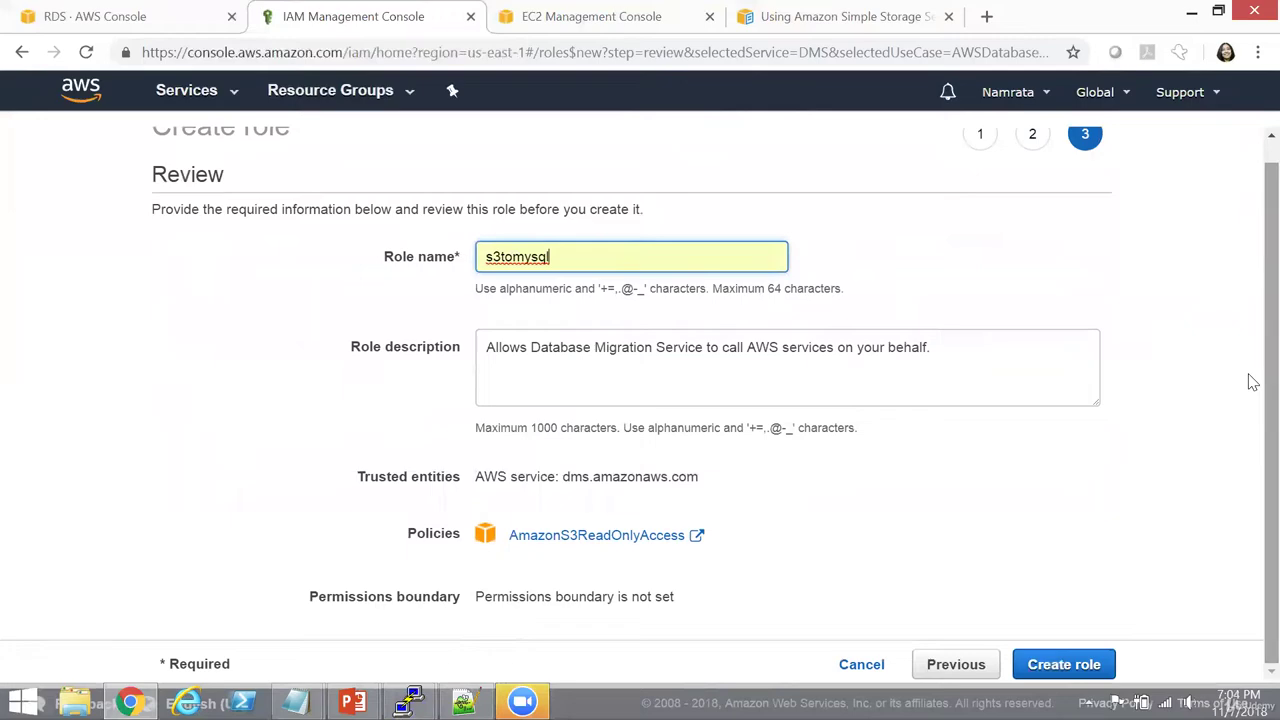
{"action": "left_click", "coordinate": [1095, 666]}
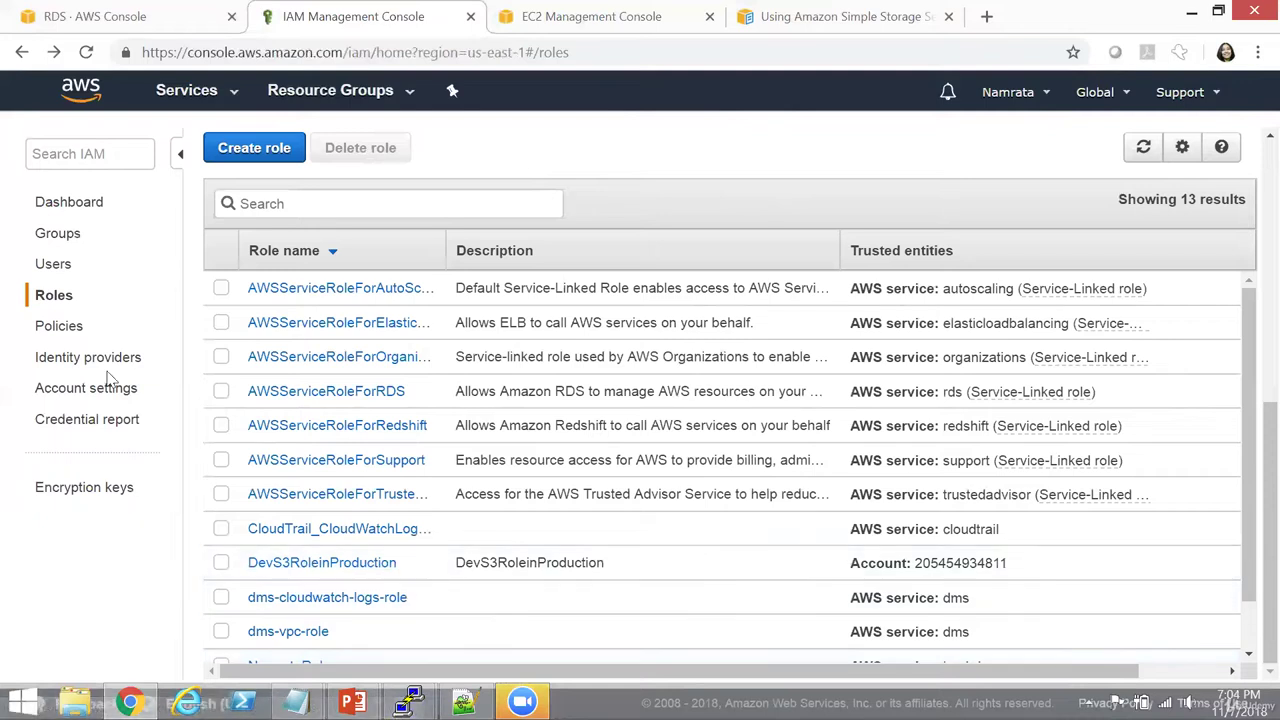
Search the roles for RDS, then clear the filter and open s3tomysql from the list's bottom.
{"action": "left_click", "coordinate": [453, 209]}
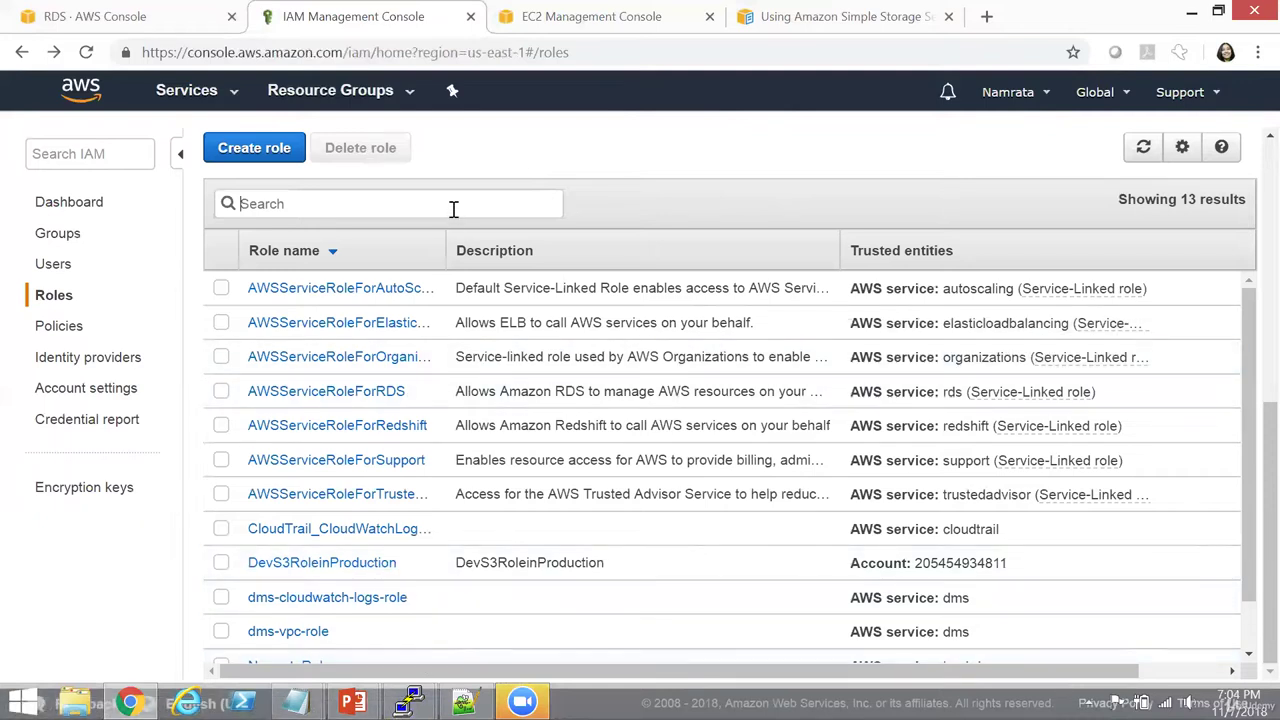
{"action": "type", "text": "RDS"}
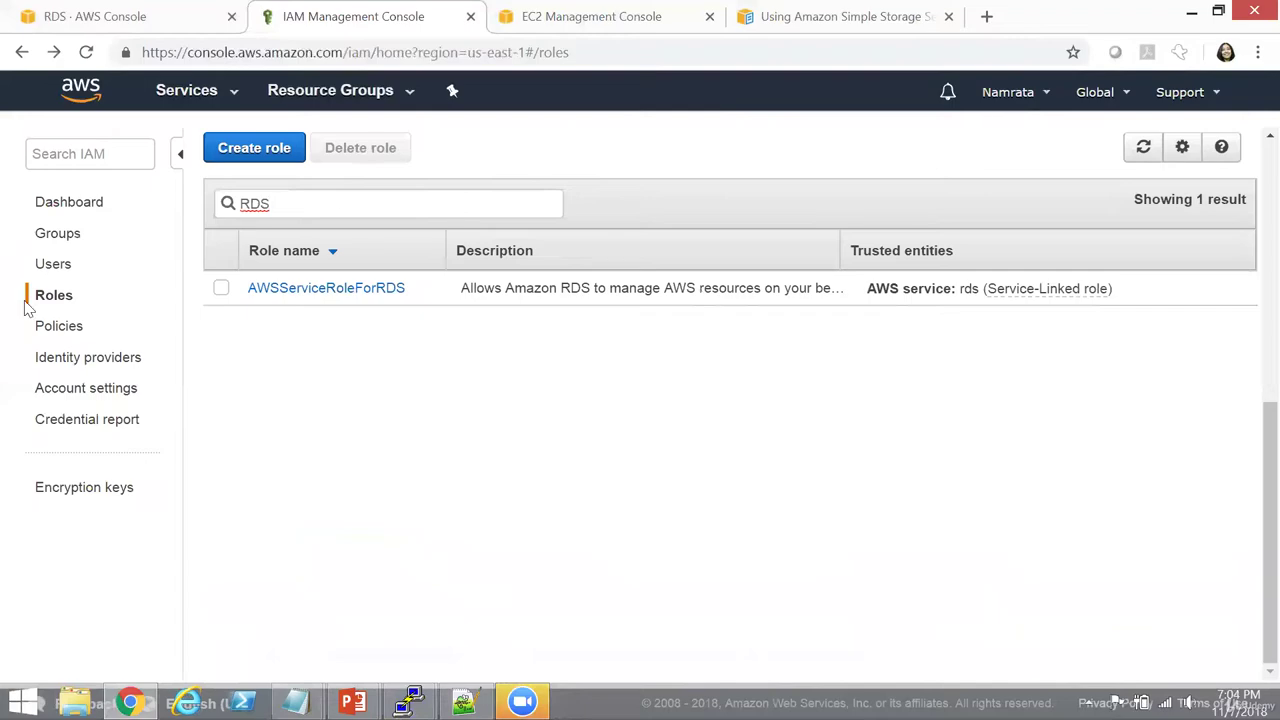
{"action": "left_click", "coordinate": [55, 300]}
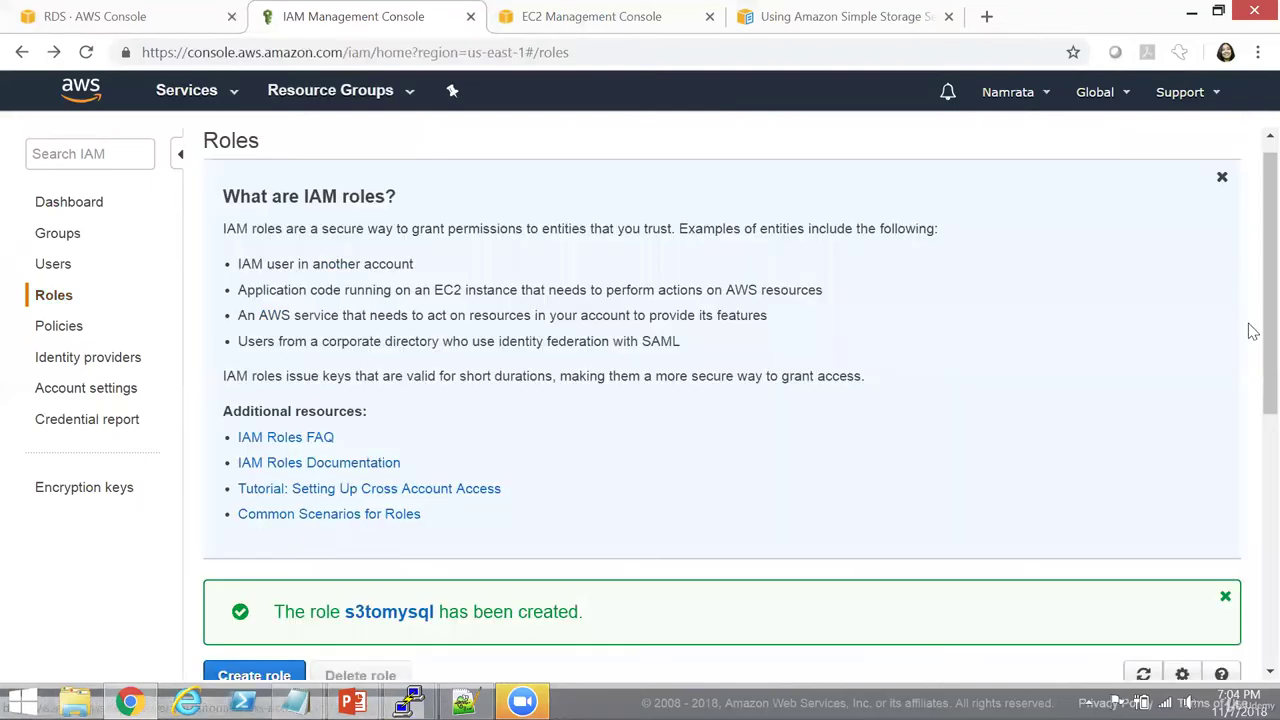
{"action": "left_click_drag", "start_coordinate": [1264, 340], "coordinate": [1257, 551]}
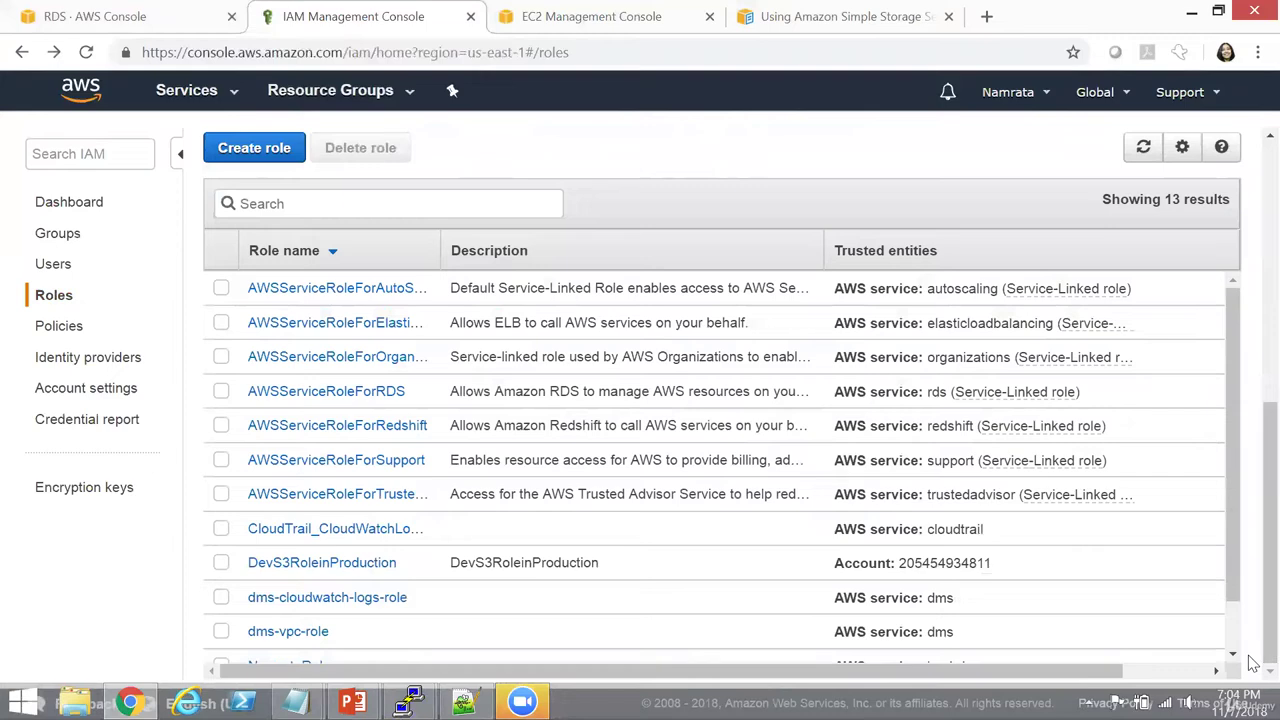
{"action": "scroll", "coordinate": [1233, 578], "scroll_direction": "down", "scroll_amount": 2}
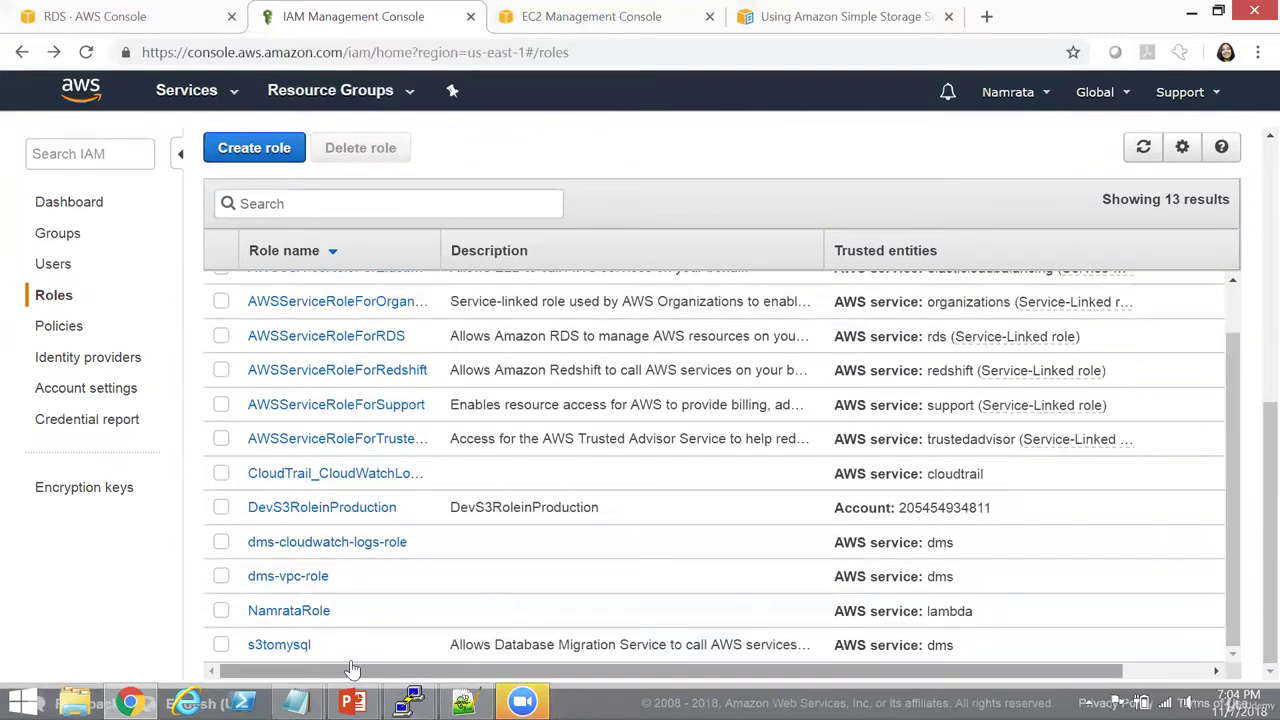
{"action": "left_click", "coordinate": [280, 645]}
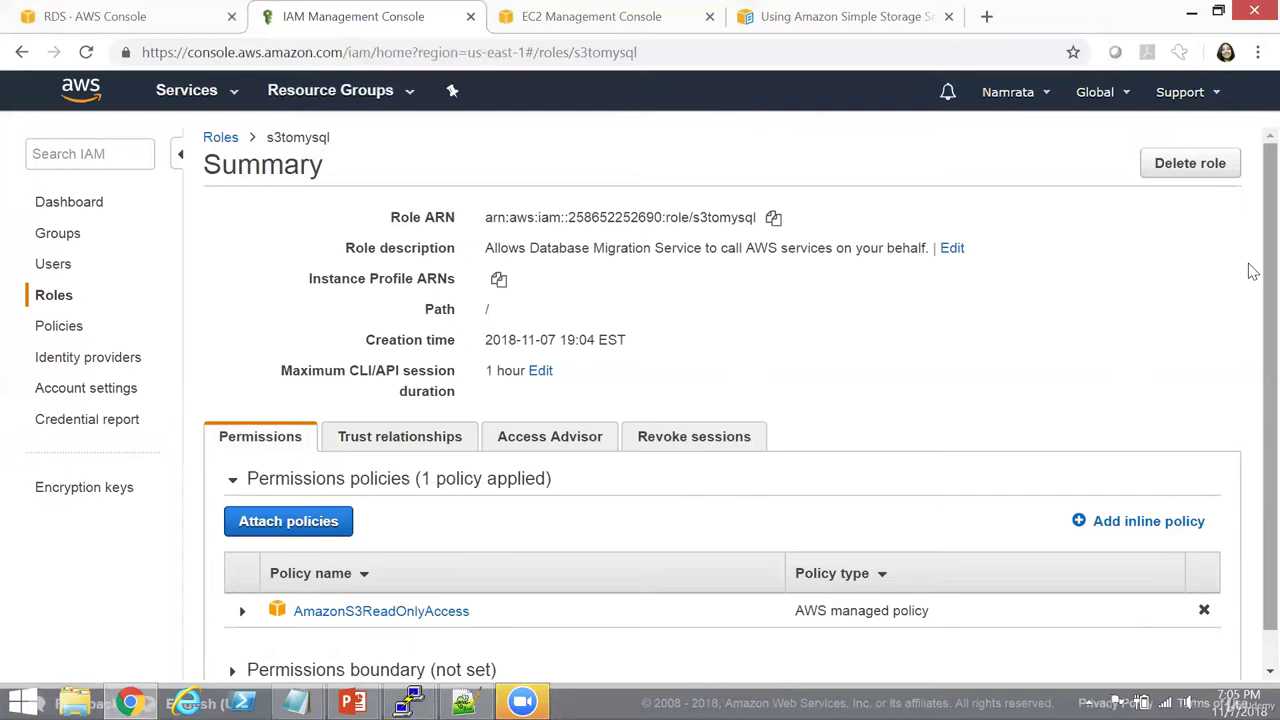
Attach the AmazonRDSFullAccess policy, found by searching RDS, to the s3tomysql role.
{"action": "scroll", "coordinate": [1249, 360], "scroll_direction": "down", "scroll_amount": 1}
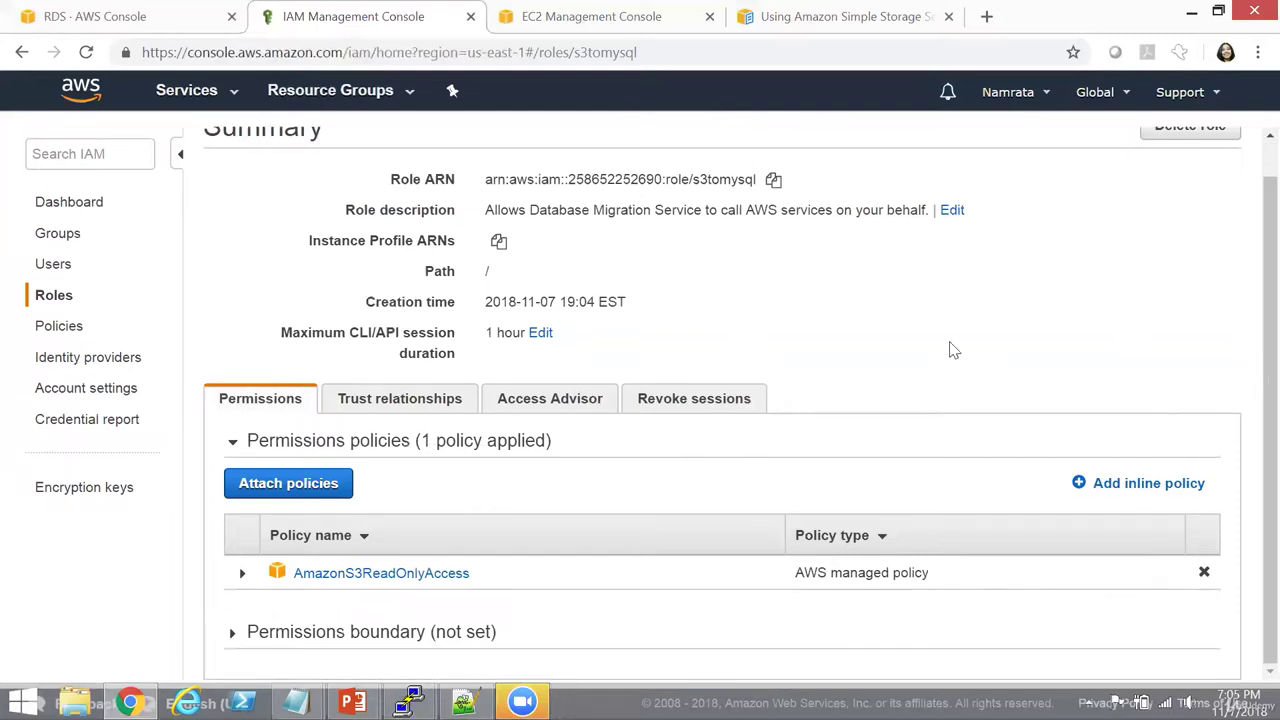
{"action": "left_click", "coordinate": [325, 494]}
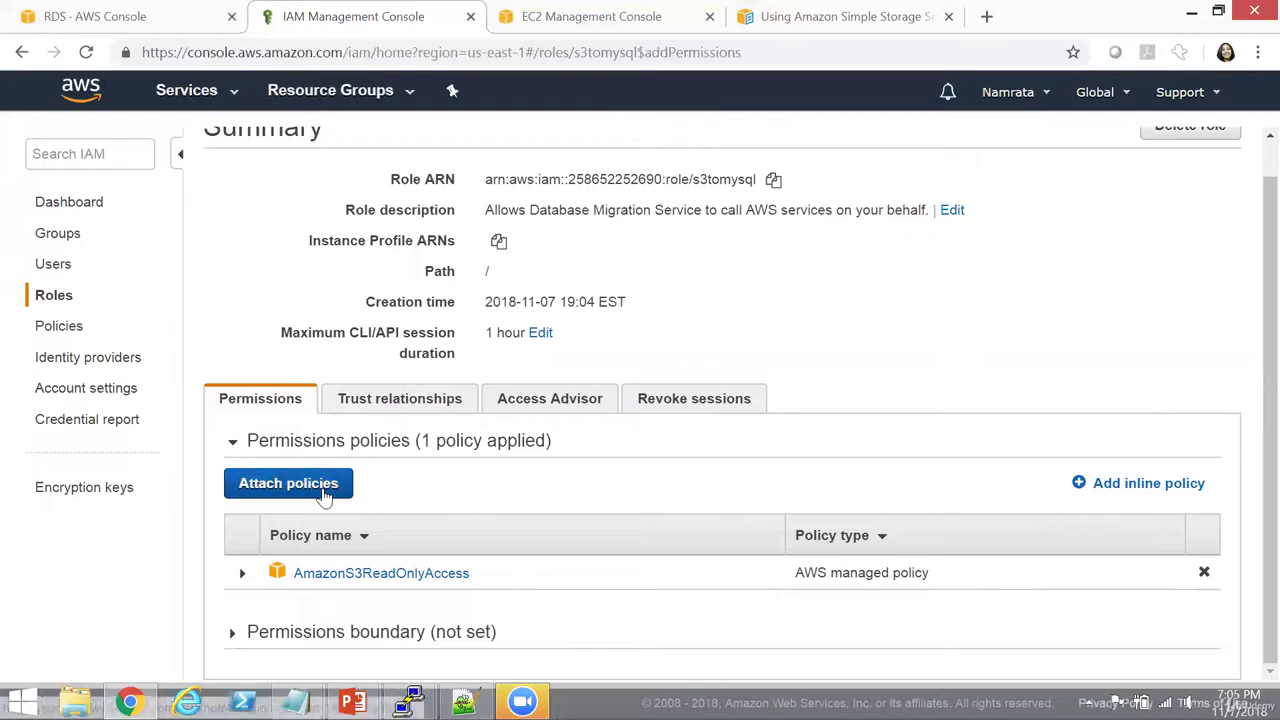
{"action": "type", "text": "RDS"}
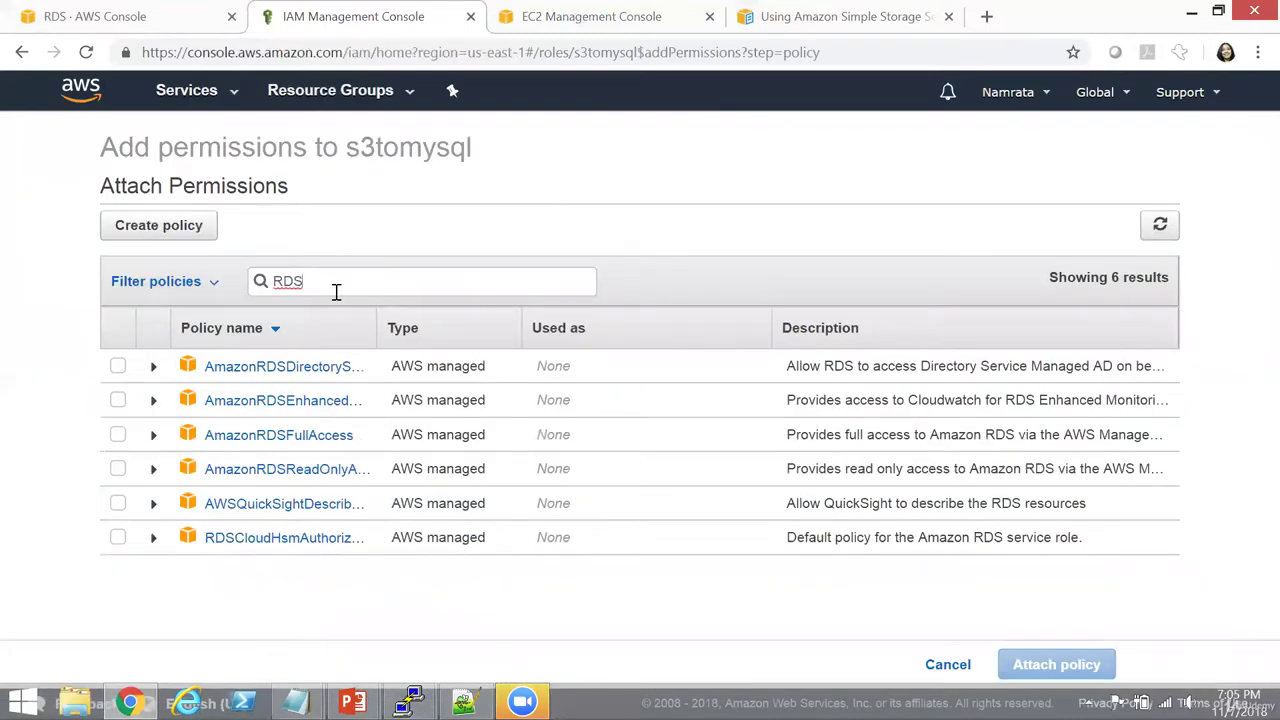
{"action": "left_click", "coordinate": [118, 436]}
{"action": "left_click", "coordinate": [1053, 661]}
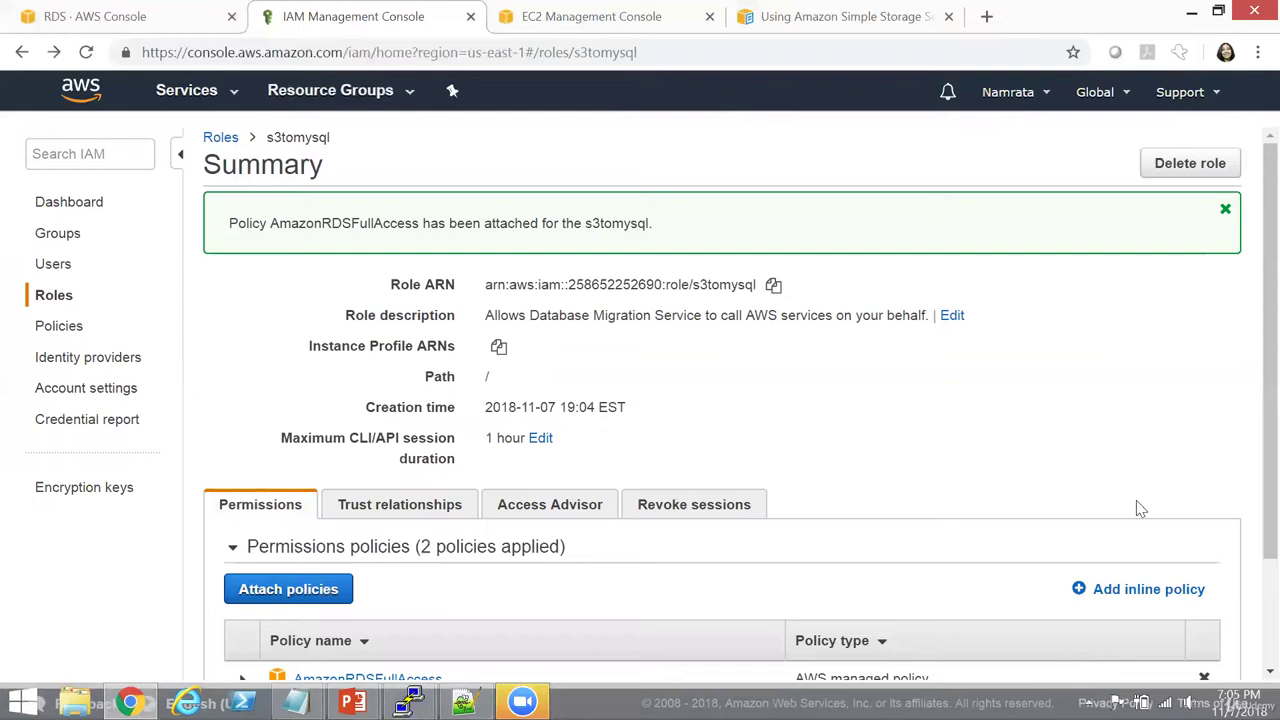
Review the role's two attached policies and copy its Role ARN.
{"action": "scroll", "coordinate": [1253, 347], "scroll_direction": "down", "scroll_amount": 2}
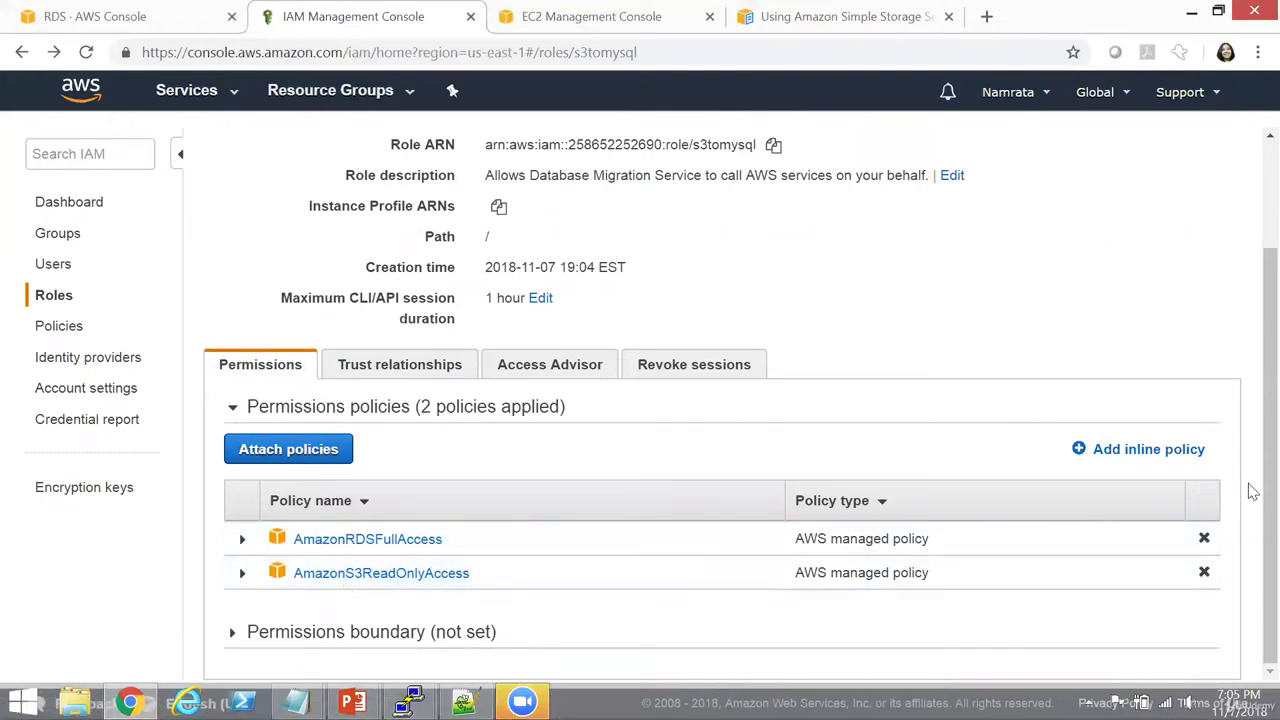
{"action": "scroll", "coordinate": [1249, 371], "scroll_direction": "up", "scroll_amount": 2}
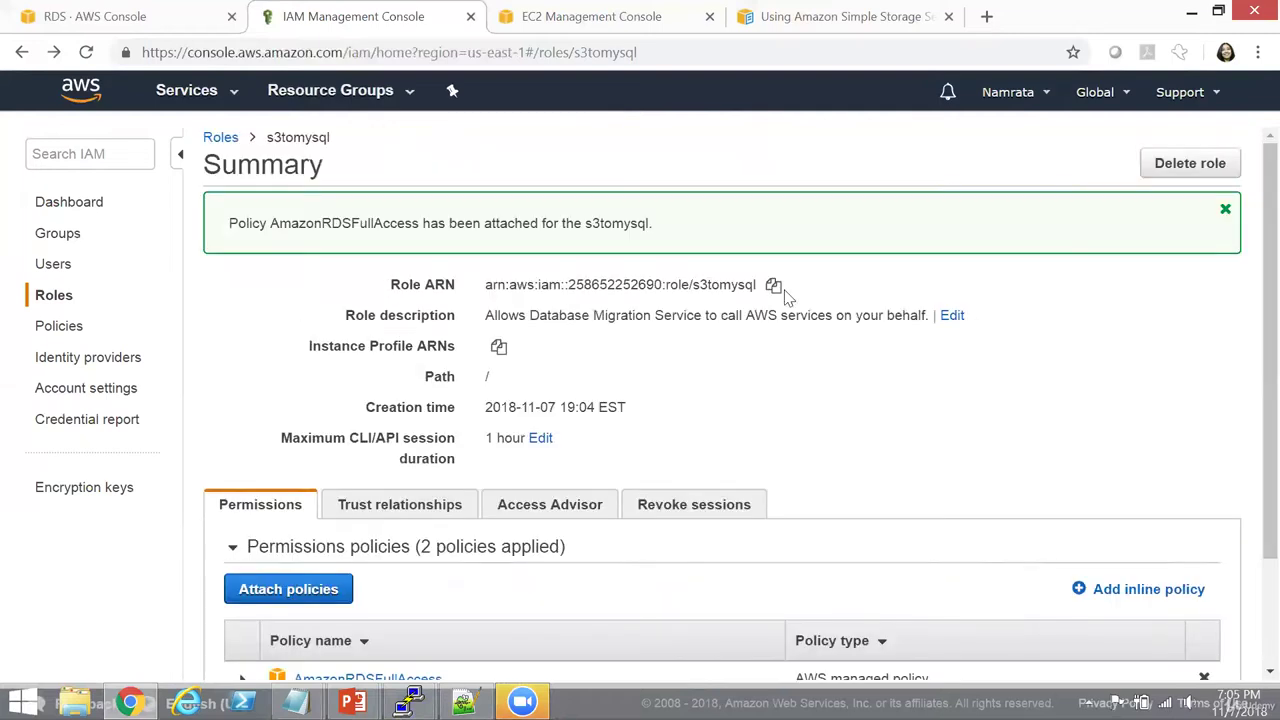
{"action": "left_click", "coordinate": [773, 287]}
Paste the role ARN below the existing Notepad notes, then return to the migration steps slide.
{"action": "mouse_move", "coordinate": [297, 700]}
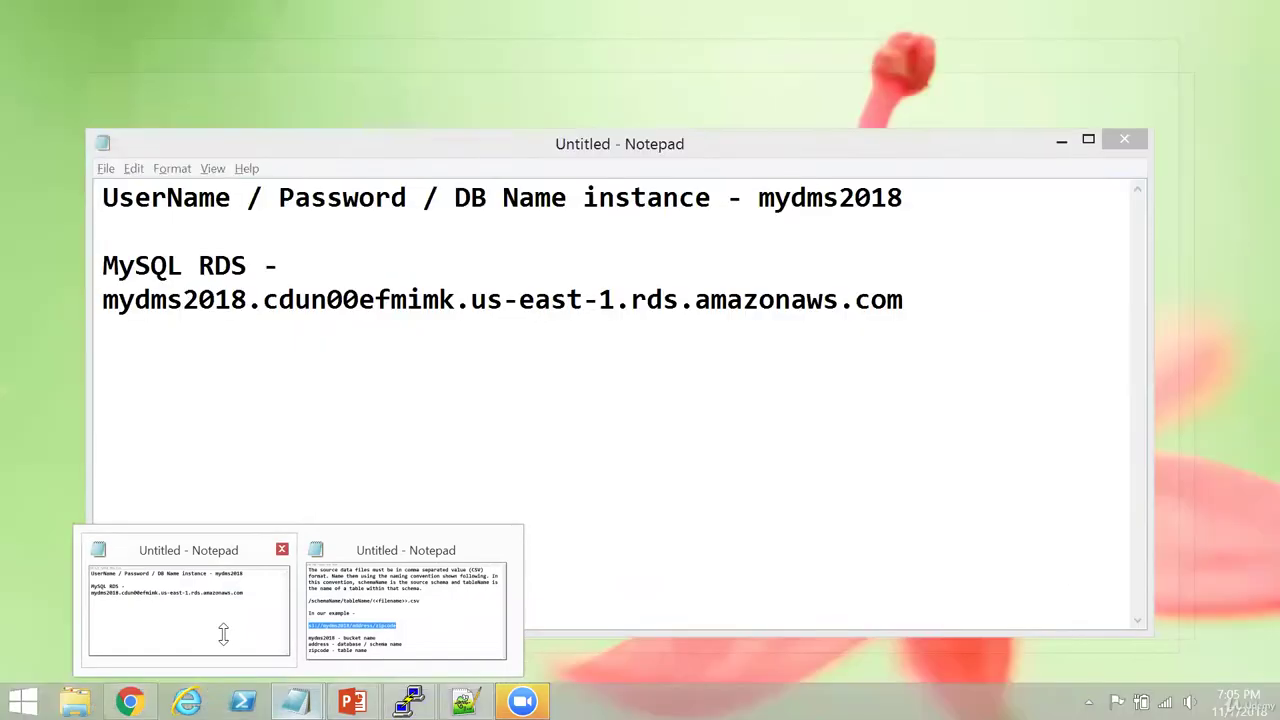
{"action": "left_click", "coordinate": [215, 628]}
{"action": "key", "text": "Return"}
{"action": "key", "text": "Return"}
{"action": "key", "text": "Return"}
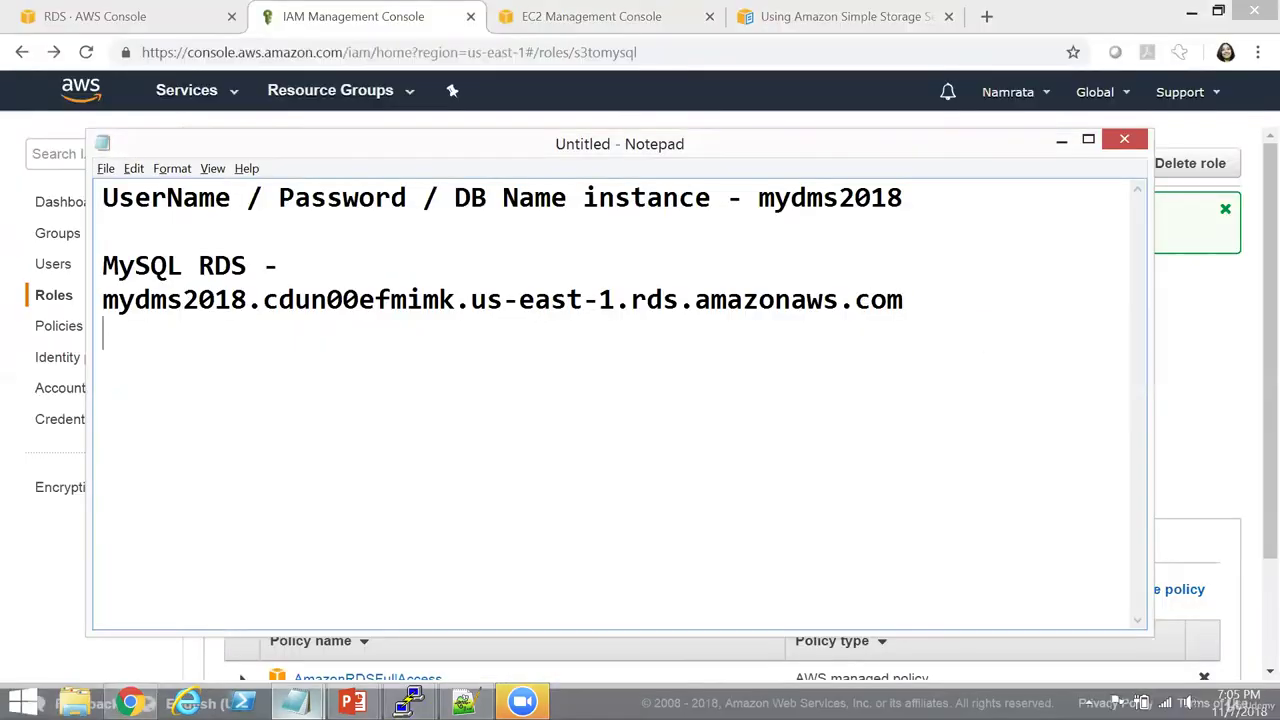
{"action": "key", "text": "ctrl+v"}
{"action": "key", "text": "alt+Tab"}
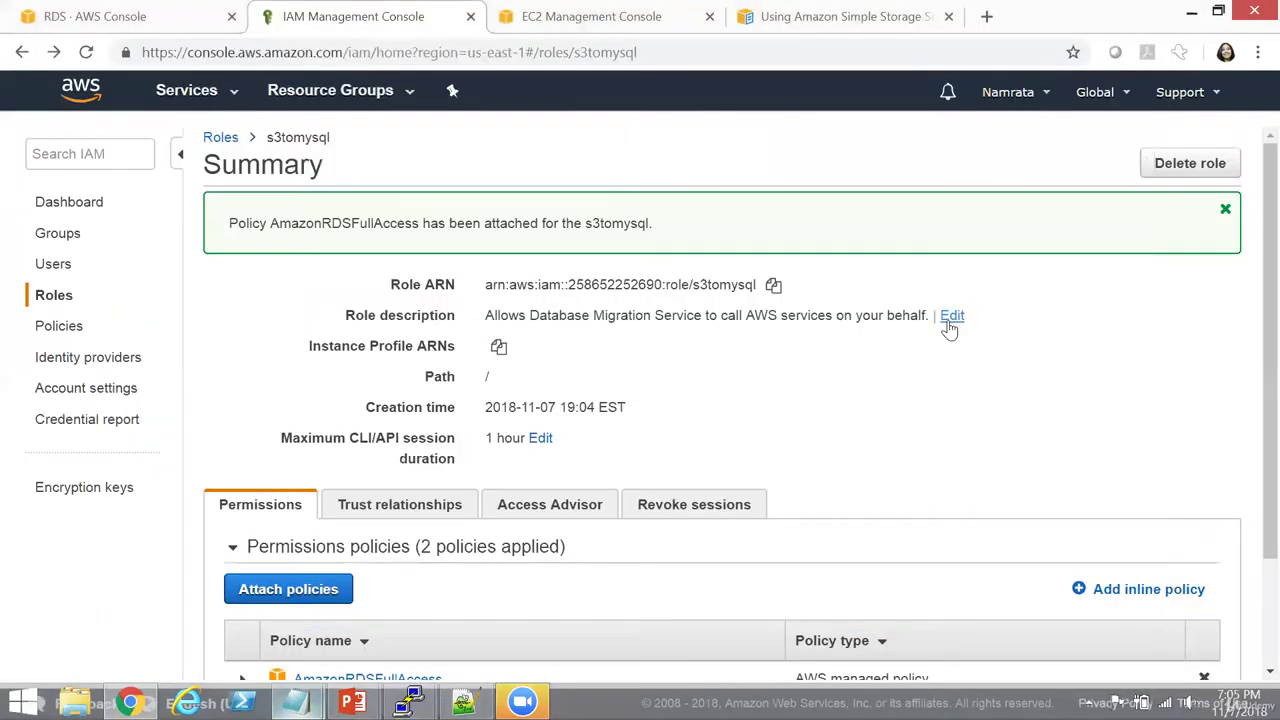
{"action": "key", "text": "alt+Tab"}
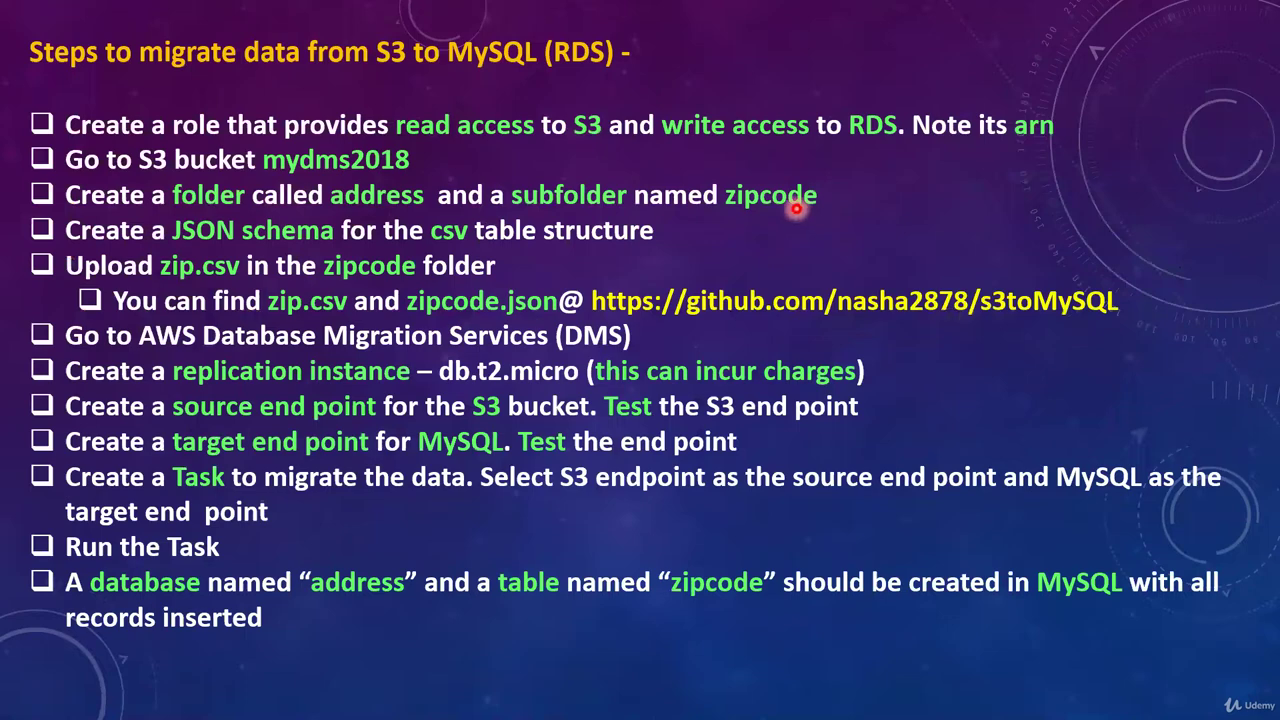
{"action": "key", "text": "alt+Tab"}
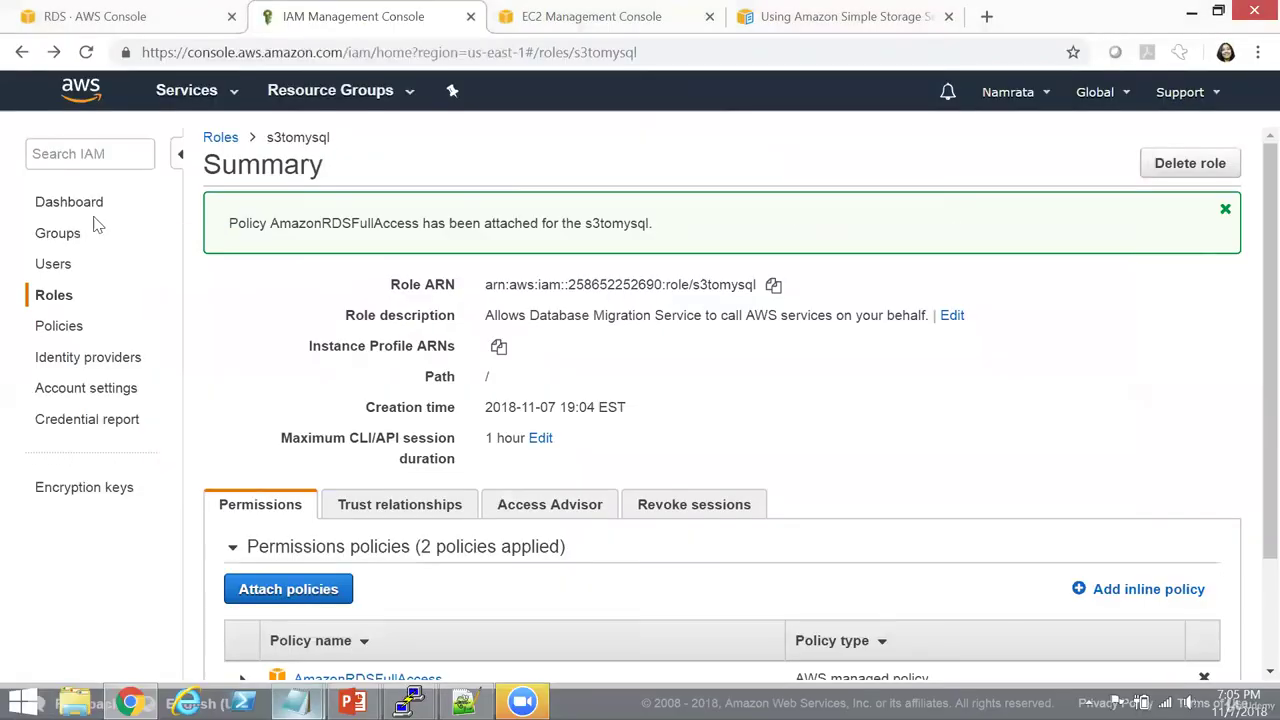
{"action": "left_click", "coordinate": [236, 100]}
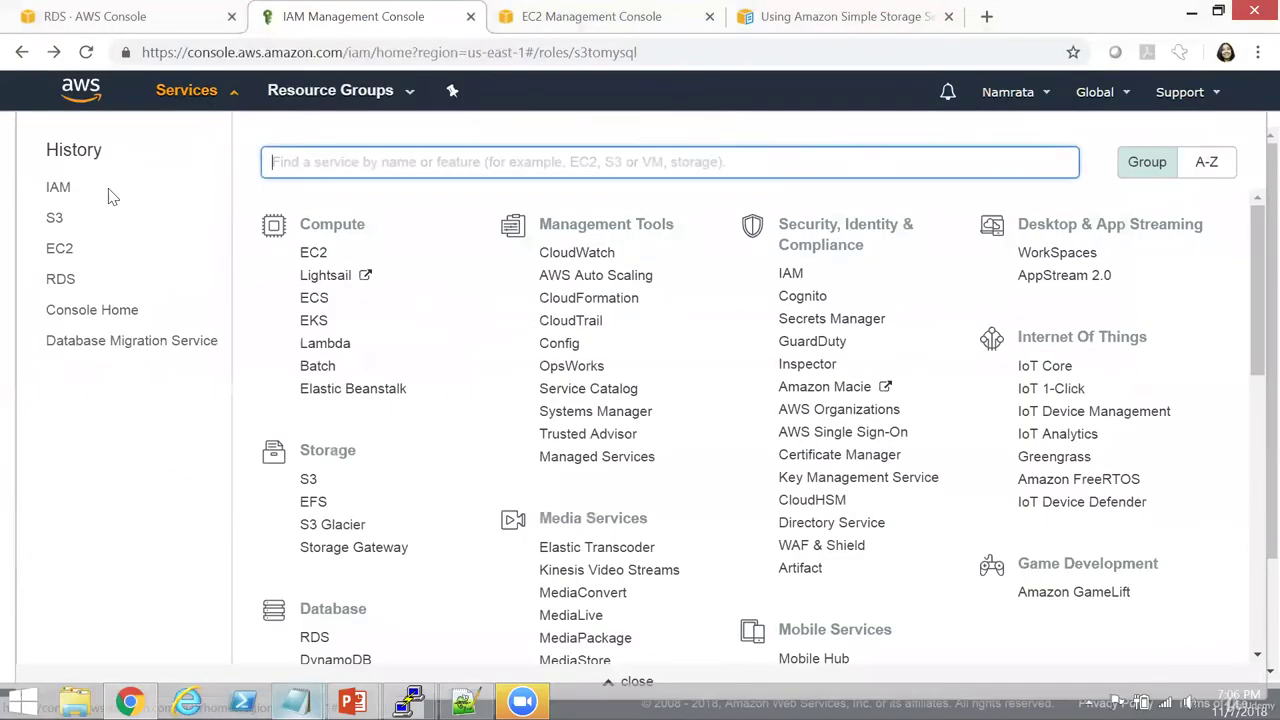
{"action": "left_click", "coordinate": [55, 220]}
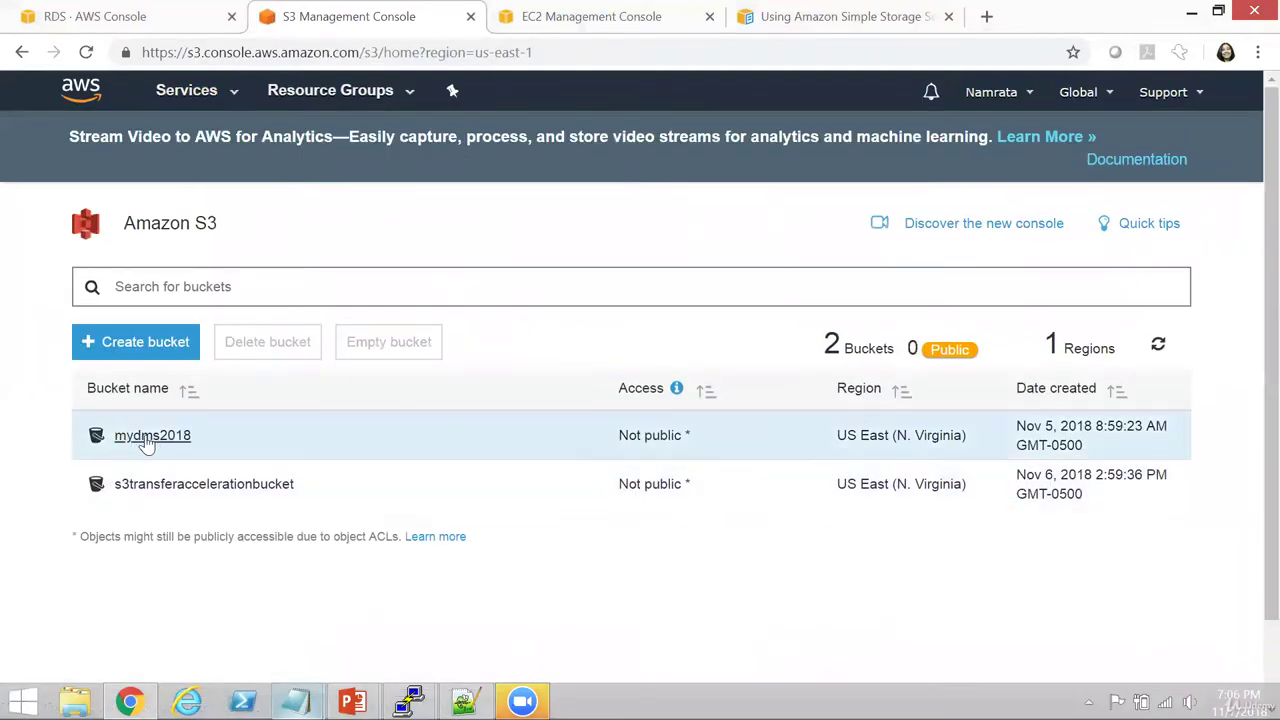
{"action": "left_click", "coordinate": [152, 440]}
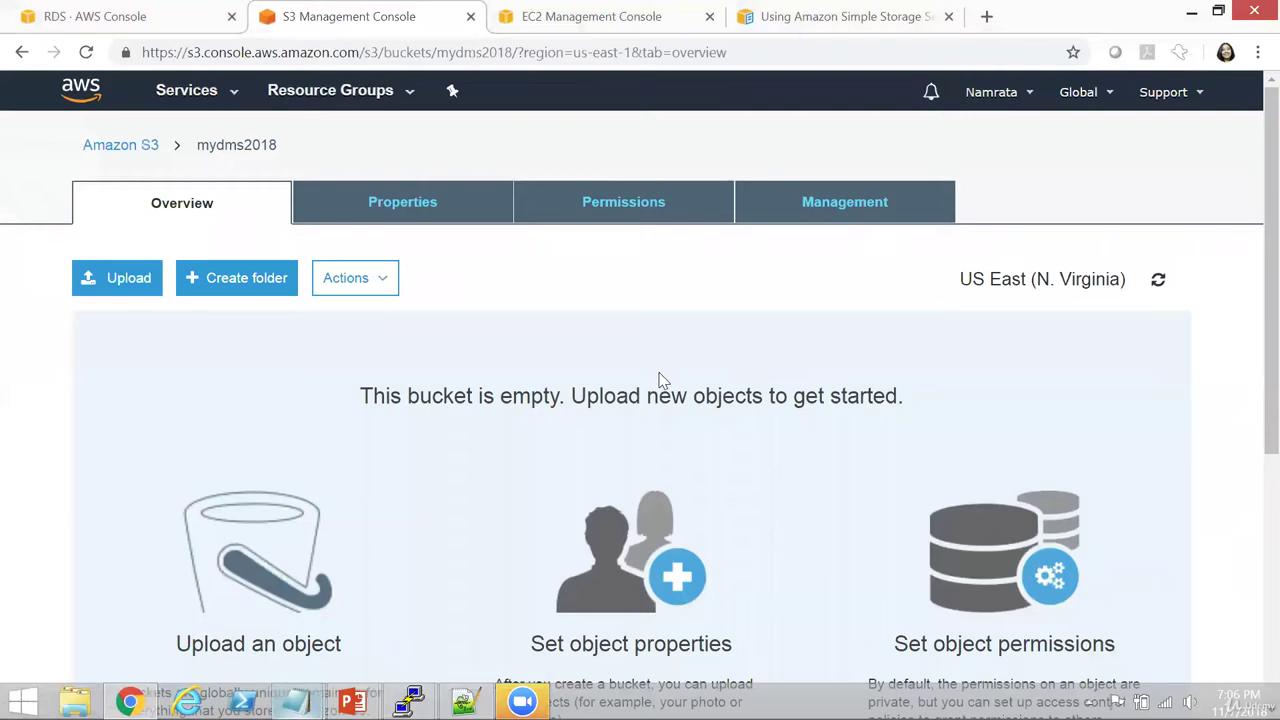
{"action": "left_click_drag", "start_coordinate": [1250, 343], "coordinate": [1250, 300]}
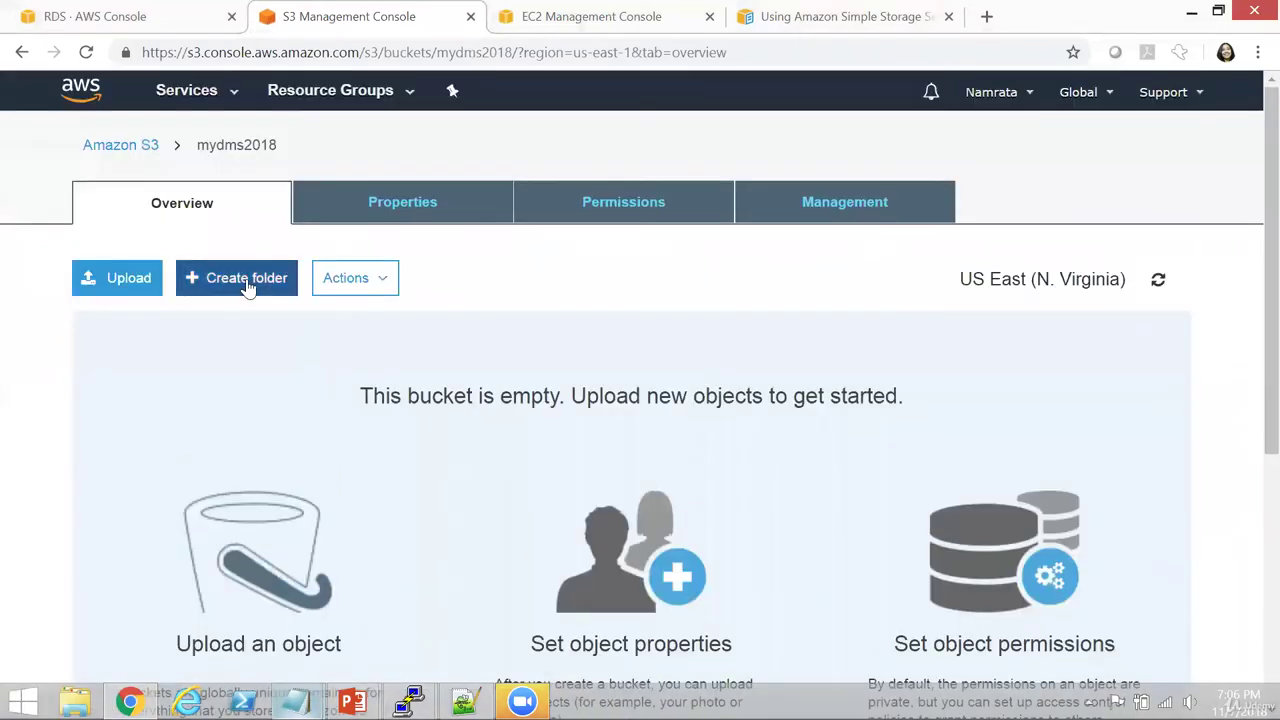
Create a folder named 'address' in the bucket and open it.
{"action": "left_click", "coordinate": [245, 288]}
{"action": "type", "text": "address"}
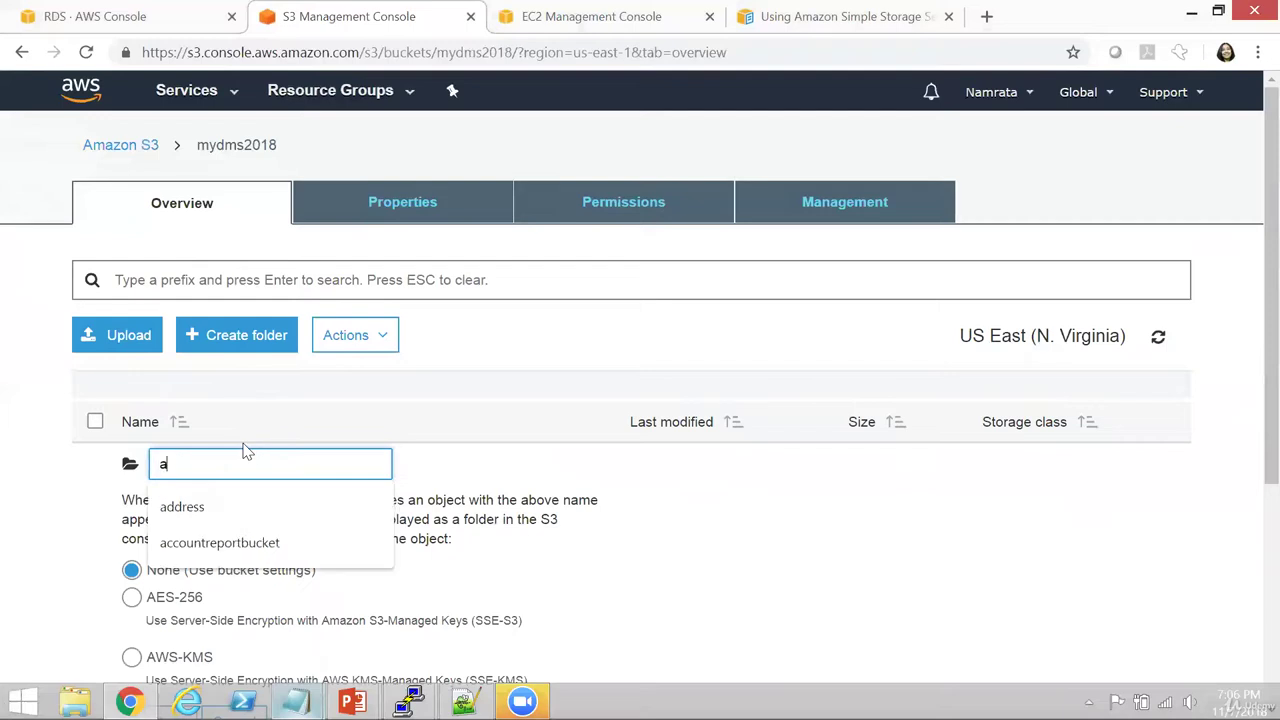
{"action": "left_click", "coordinate": [445, 472]}
{"action": "left_click_drag", "start_coordinate": [1252, 341], "coordinate": [1253, 343]}
{"action": "scroll", "coordinate": [1252, 343], "scroll_direction": "down", "scroll_amount": 3}
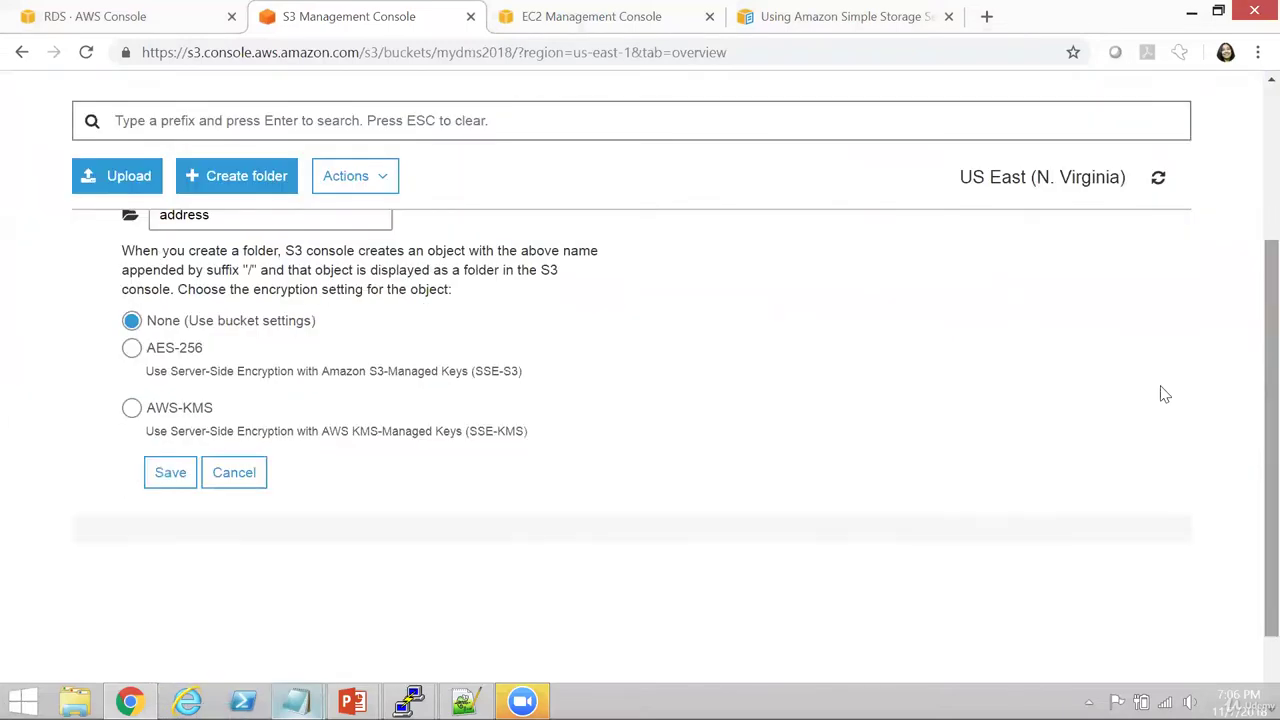
{"action": "left_click", "coordinate": [167, 476]}
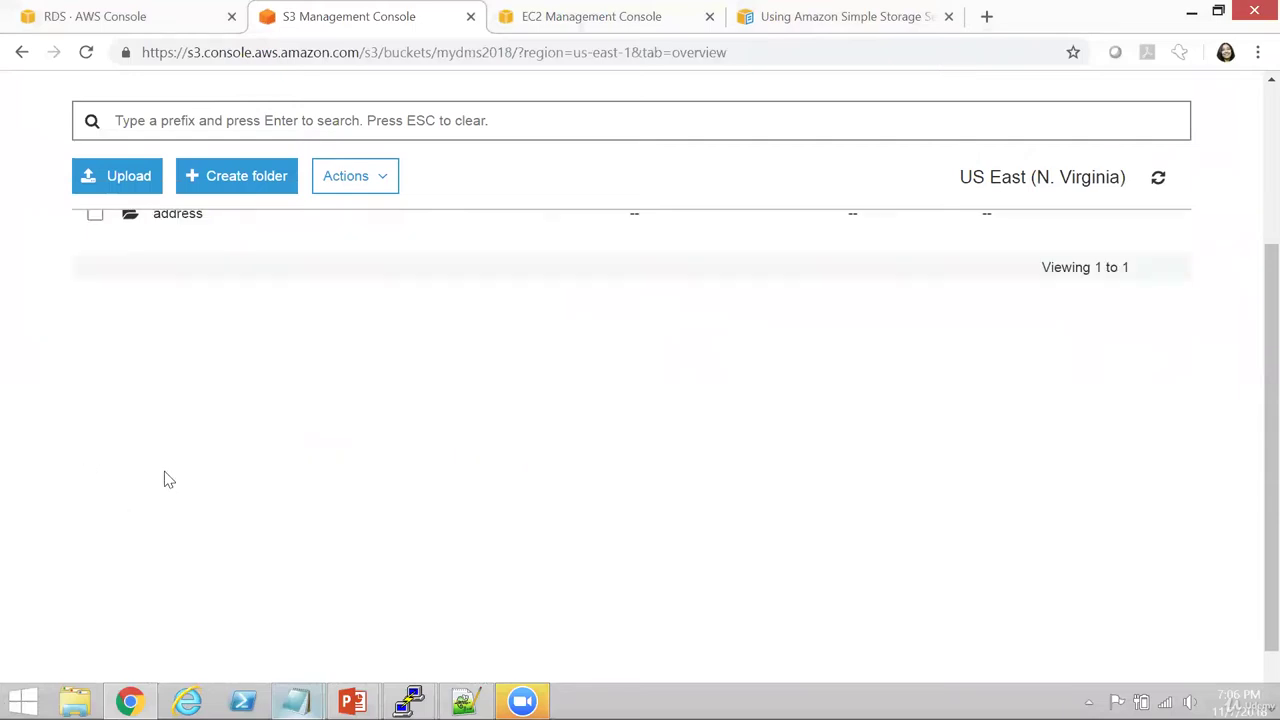
{"action": "left_click", "coordinate": [178, 219]}
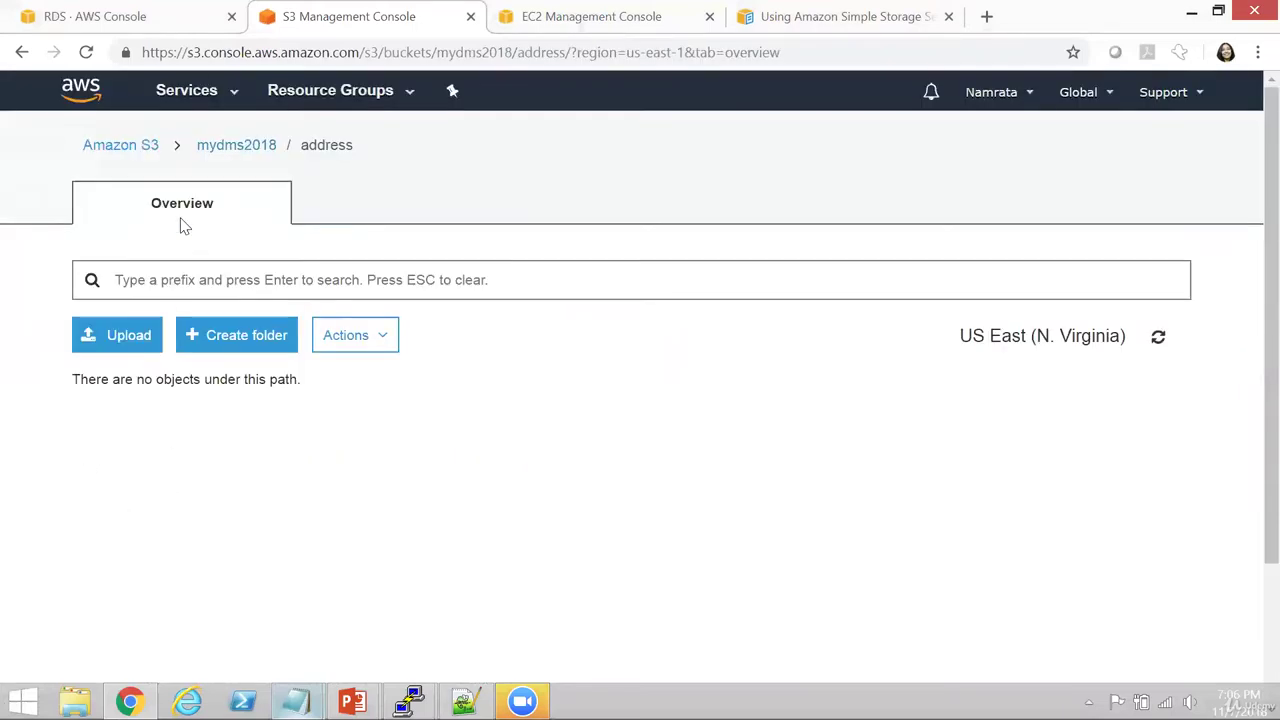
{"action": "left_click", "coordinate": [234, 338]}
{"action": "type", "text": "zipcode"}
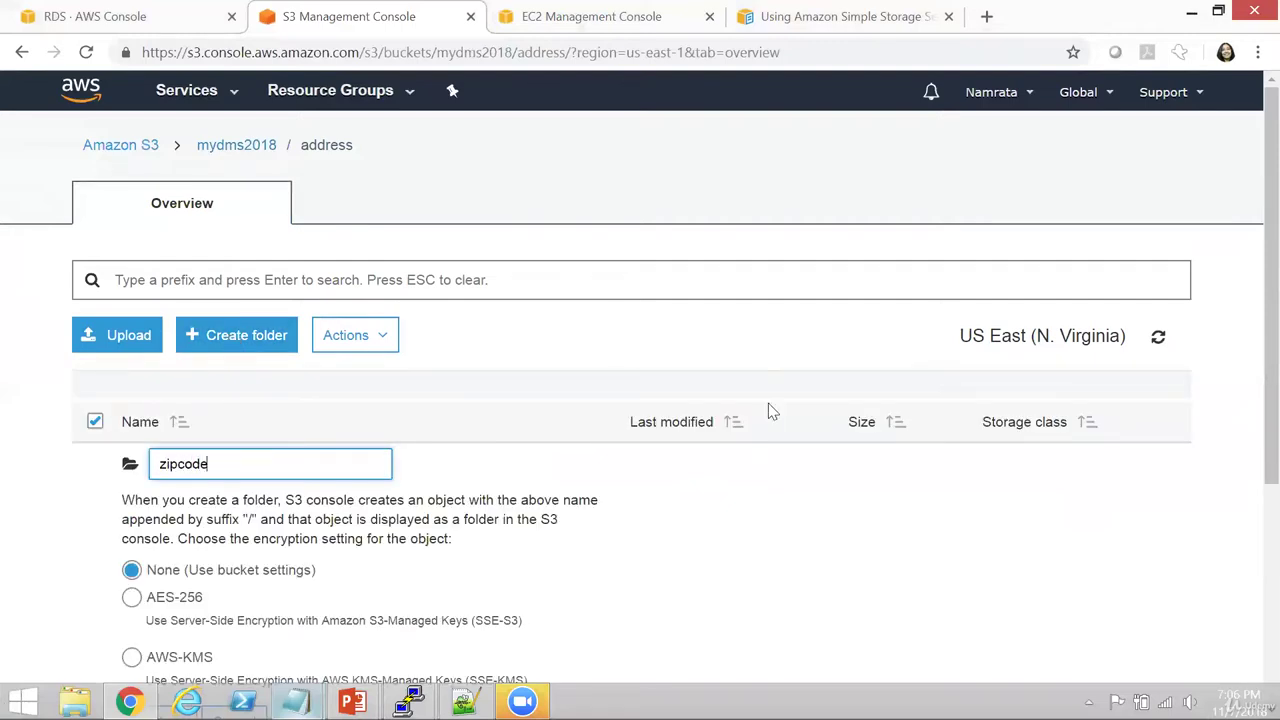
{"action": "scroll", "coordinate": [1253, 314], "scroll_direction": "down", "scroll_amount": 2}
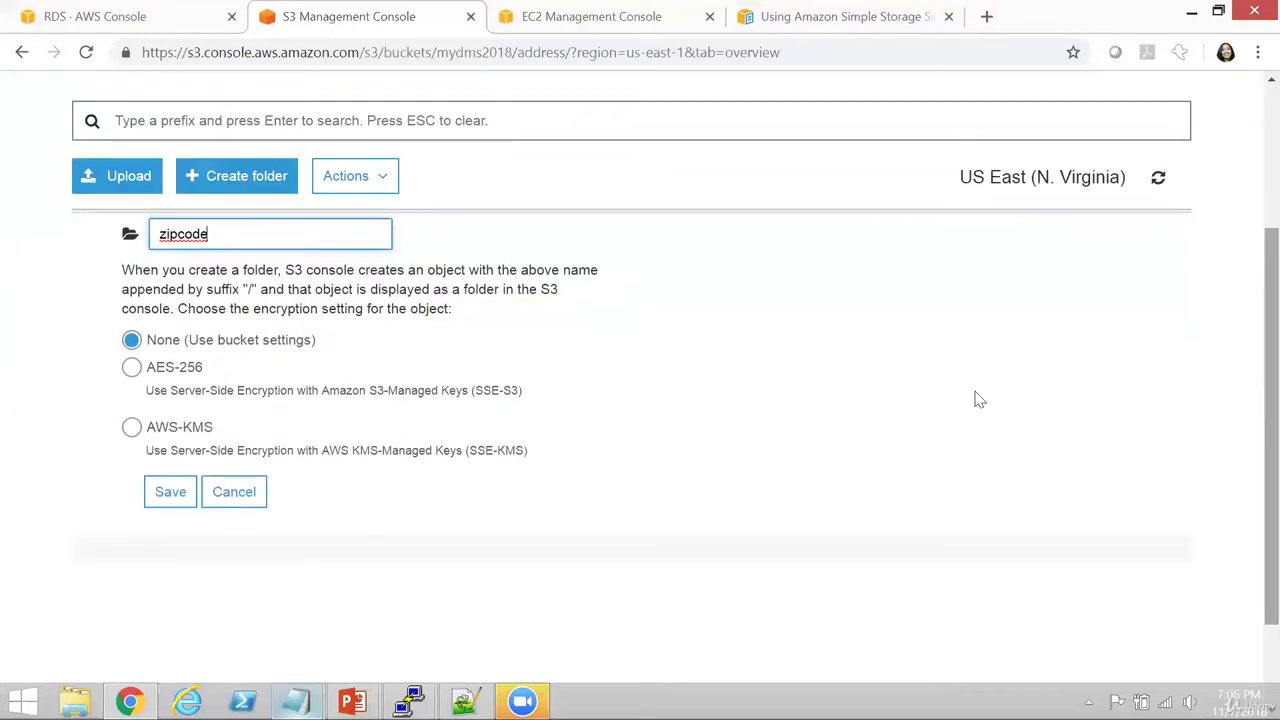
{"action": "left_click", "coordinate": [163, 491]}
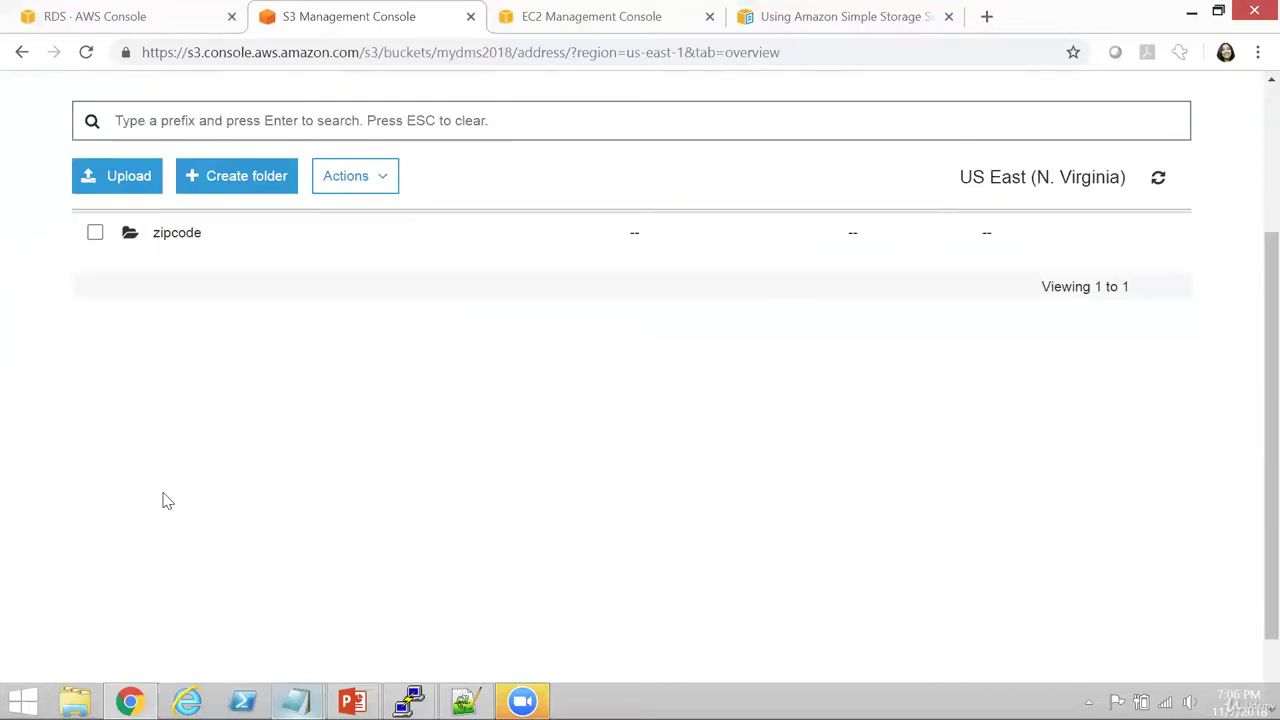
{"action": "left_click", "coordinate": [176, 233]}
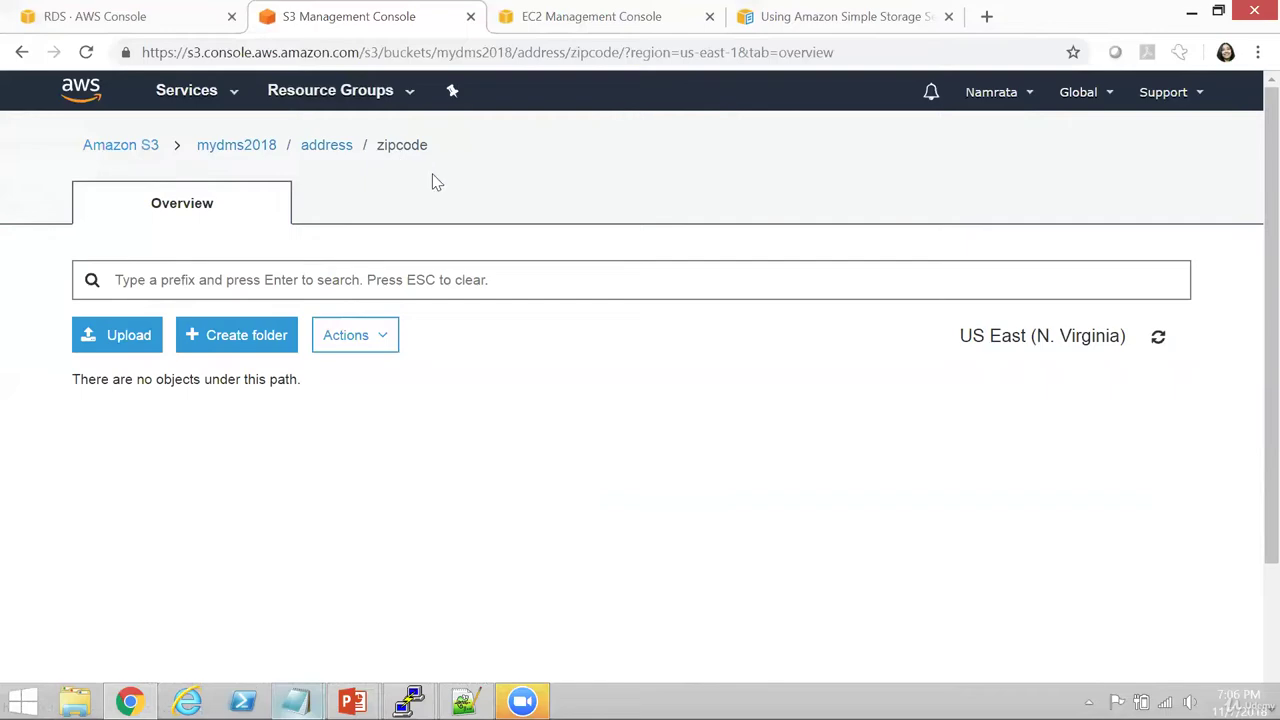
Glance at the migration slide, then switch to the 'Using Amazon Simple Storage Service as a Source' docs.
{"action": "key", "text": "alt+Tab"}
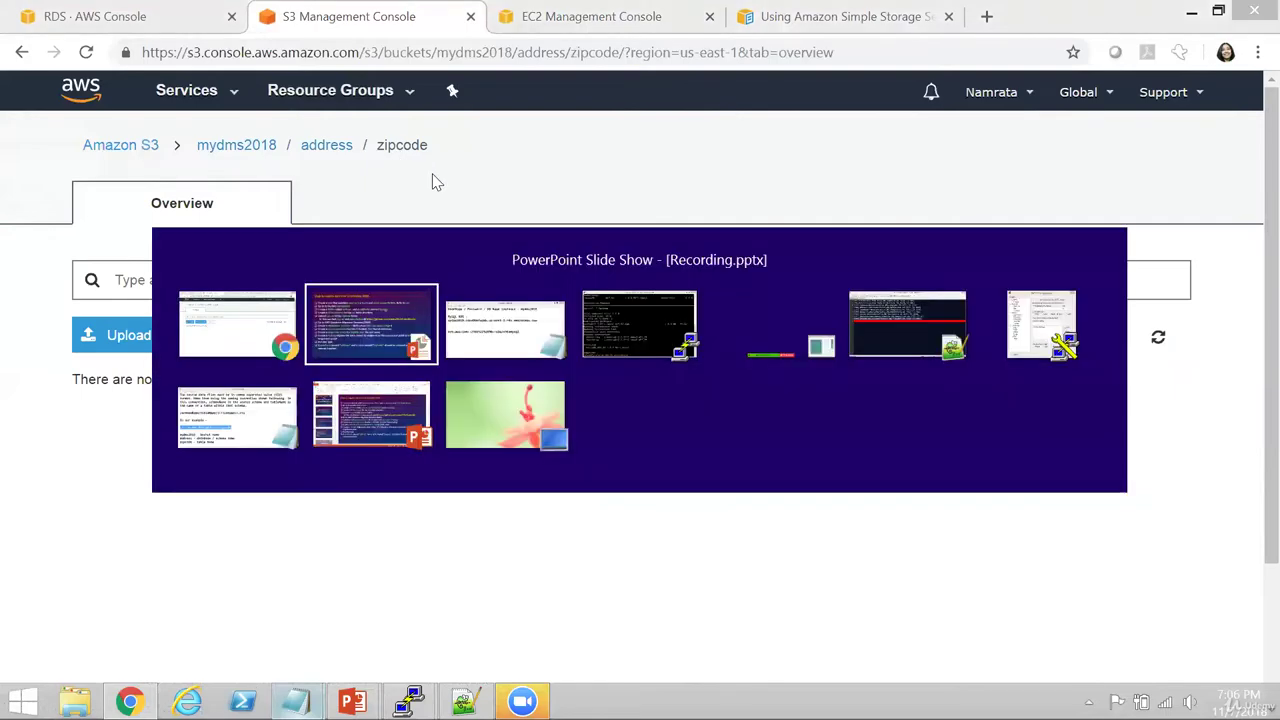
{"action": "key", "text": "alt+Tab"}
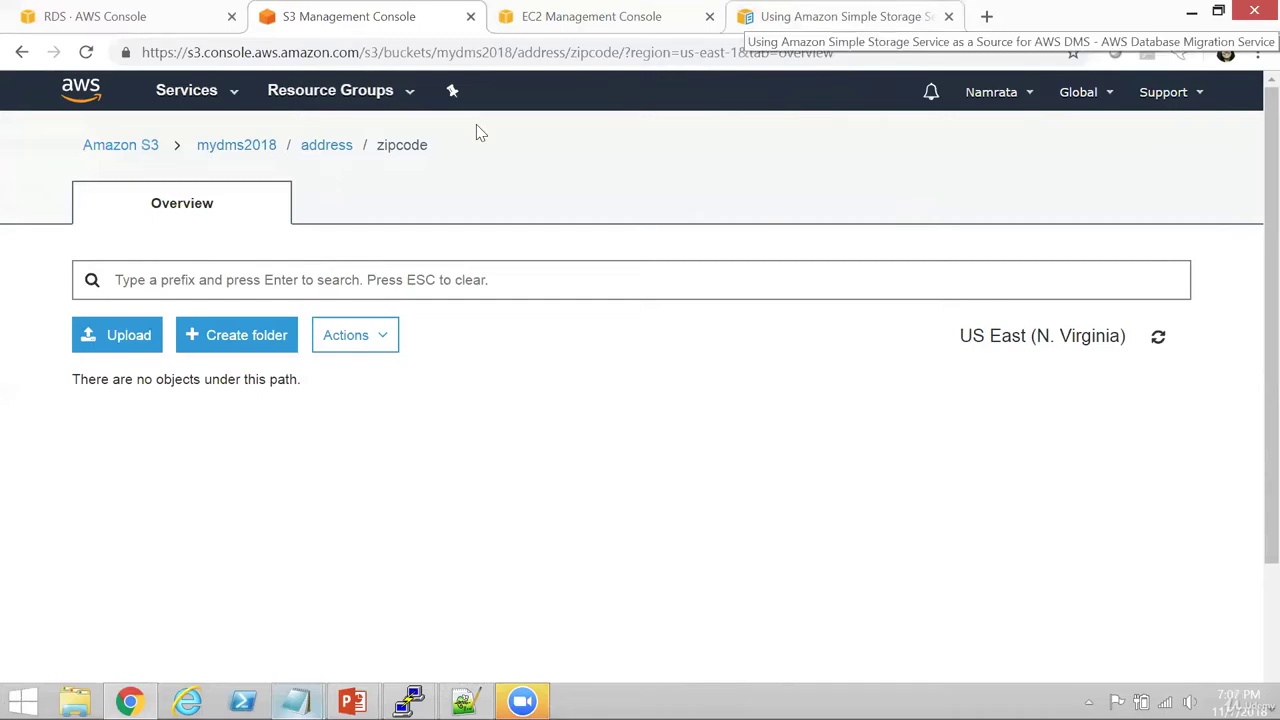
{"action": "key", "text": "ctrl+4"}
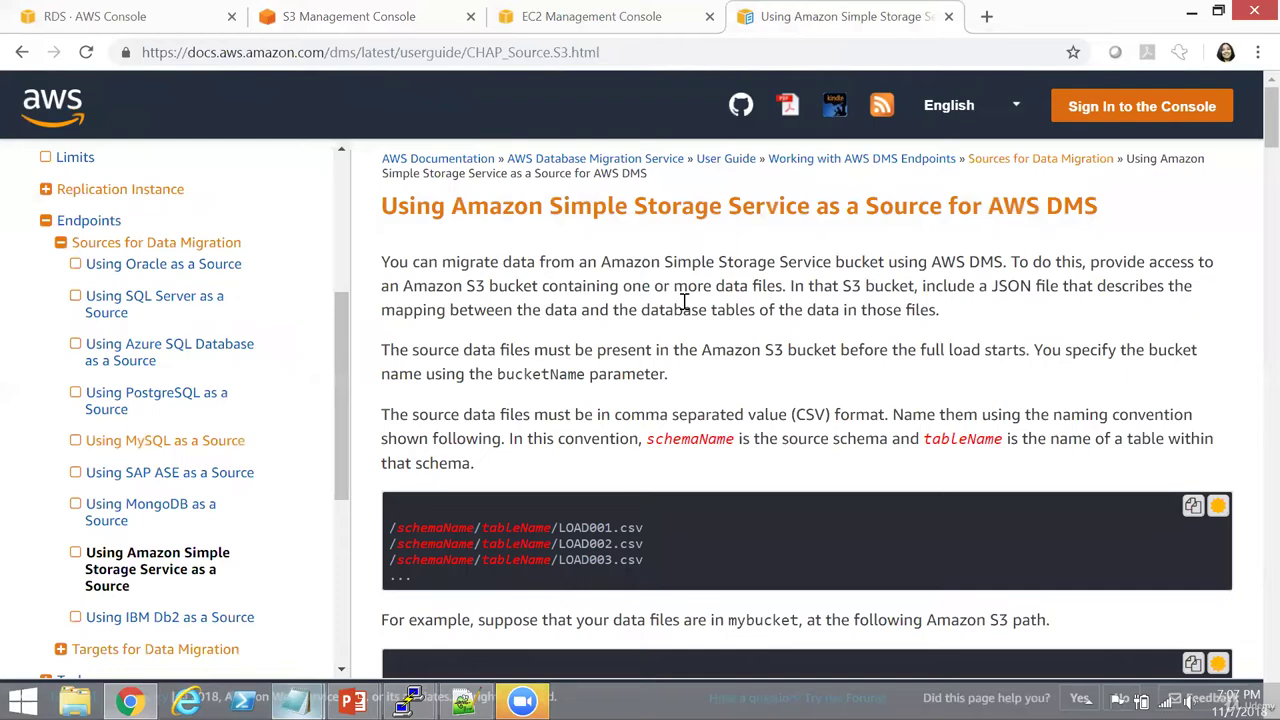
{"action": "left_click_drag", "start_coordinate": [381, 207], "coordinate": [1122, 208]}
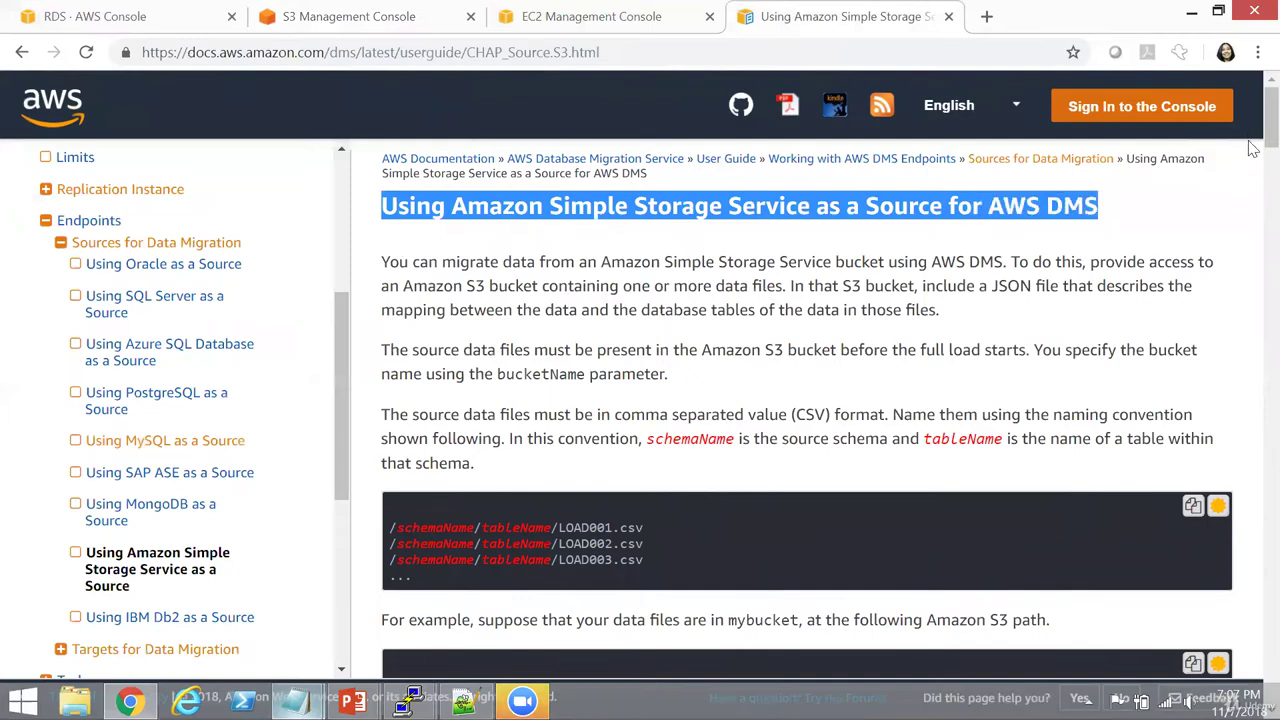
{"action": "scroll", "coordinate": [1253, 147], "scroll_direction": "down", "scroll_amount": 1}
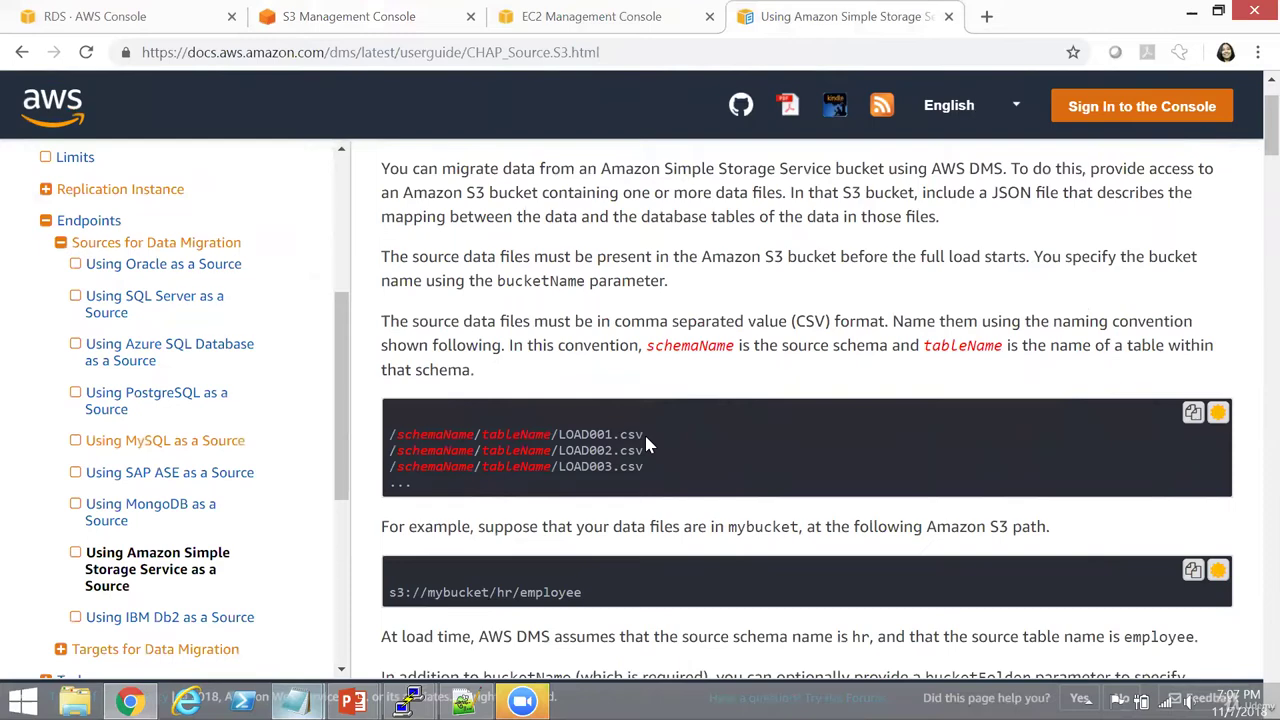
{"action": "left_click_drag", "start_coordinate": [644, 432], "coordinate": [554, 436]}
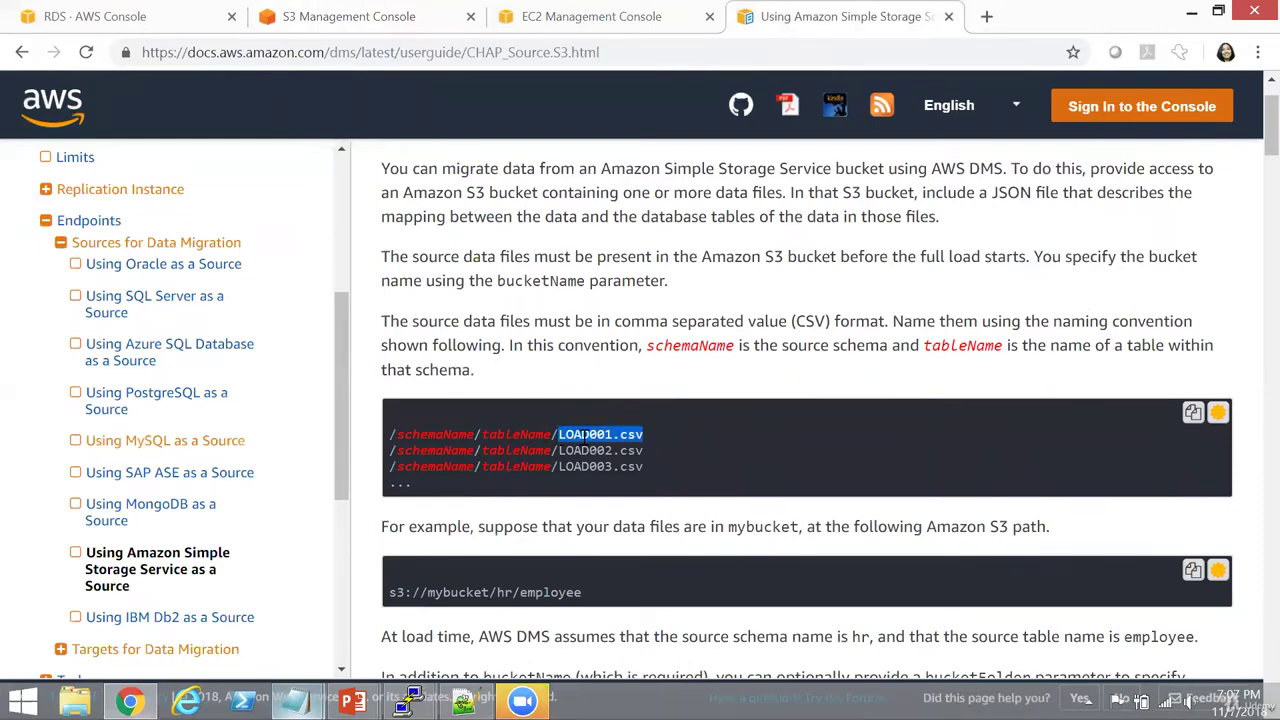
{"action": "double_click", "coordinate": [510, 434]}
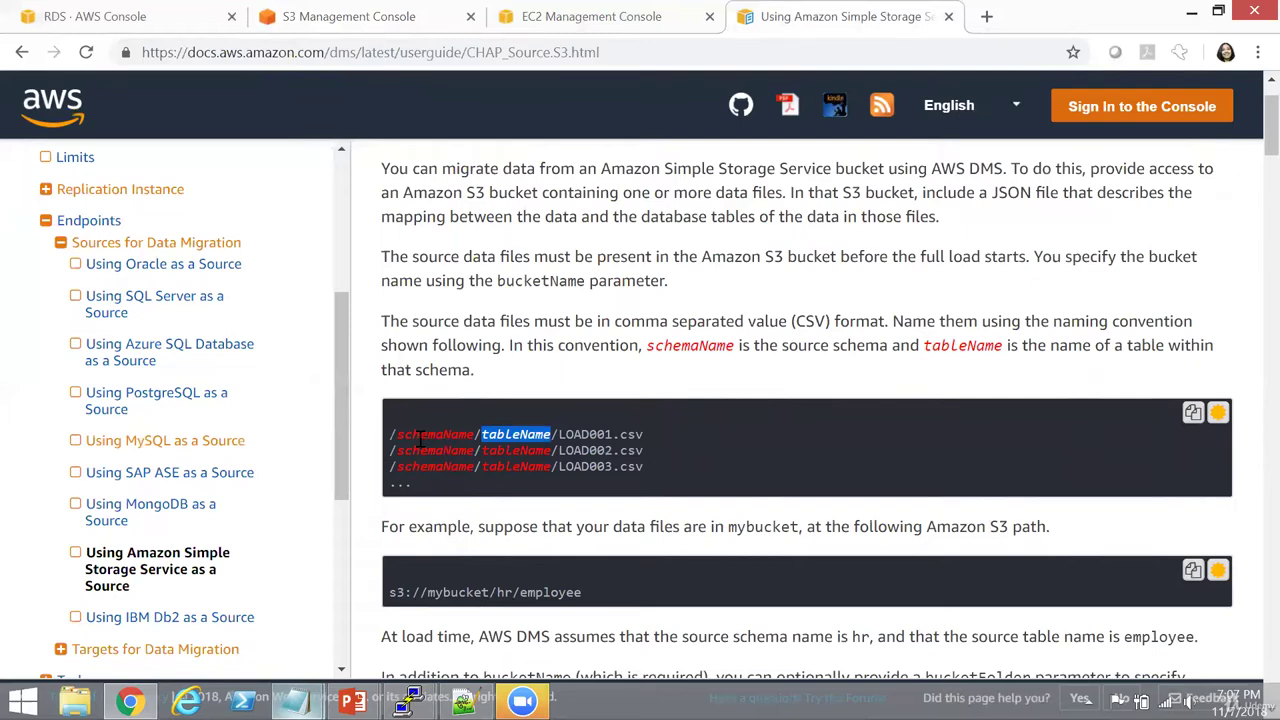
{"action": "double_click", "coordinate": [421, 437]}
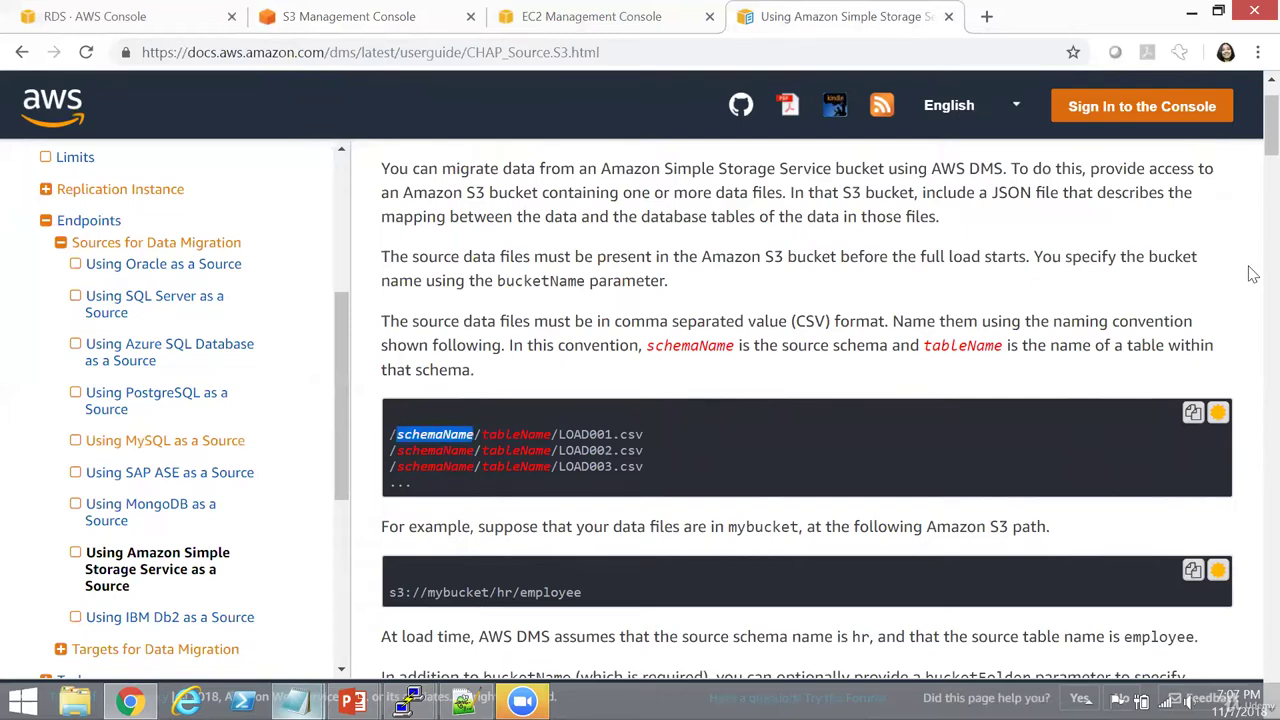
{"action": "scroll", "coordinate": [1253, 165], "scroll_direction": "down", "scroll_amount": 1}
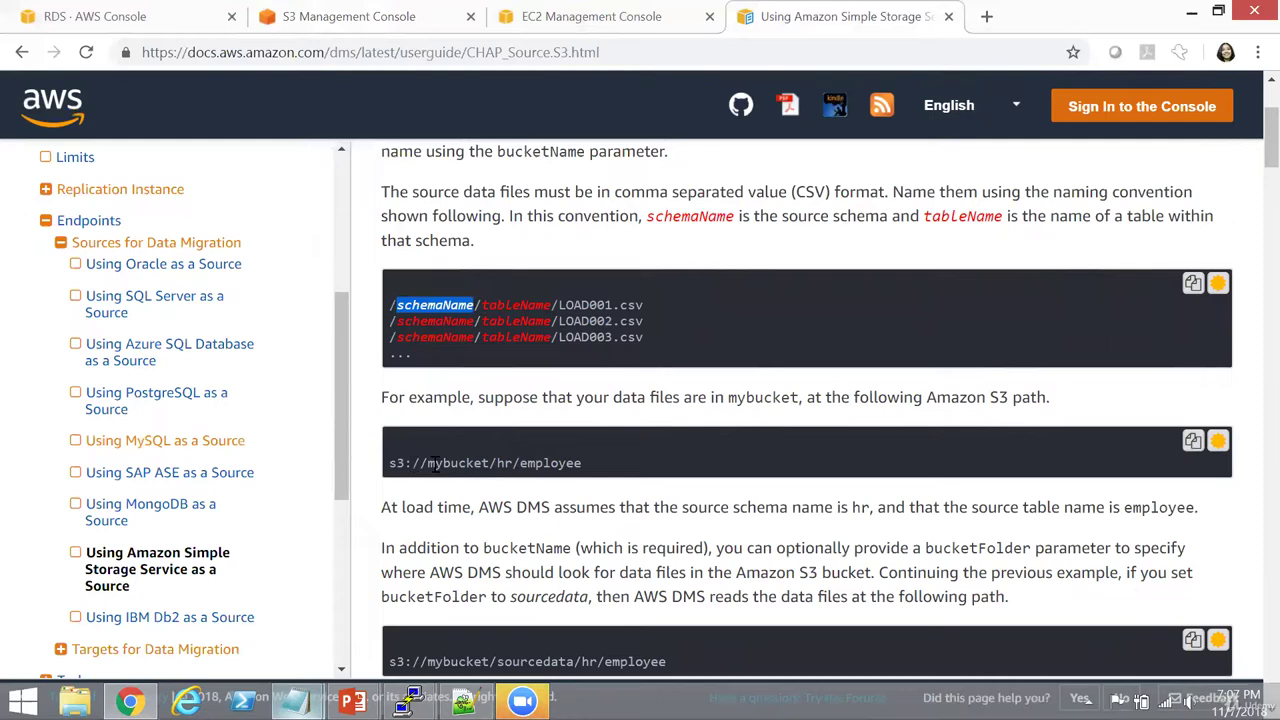
{"action": "double_click", "coordinate": [504, 464]}
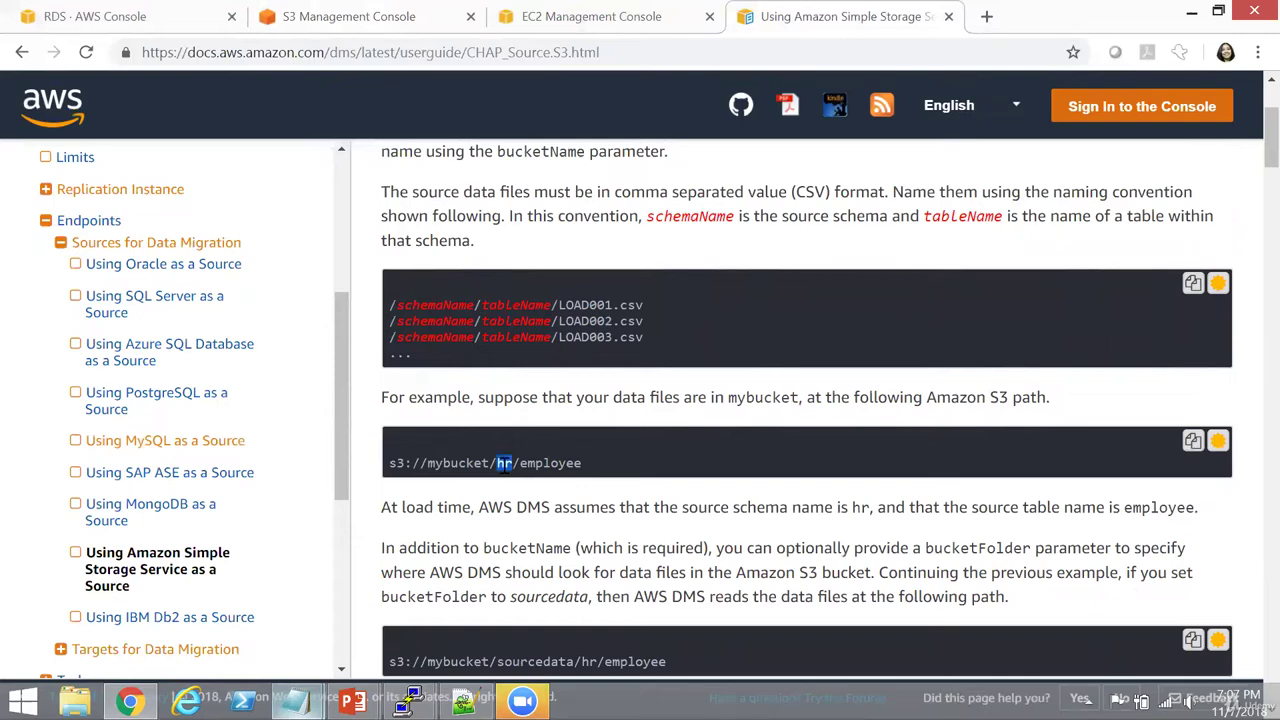
{"action": "double_click", "coordinate": [556, 463]}
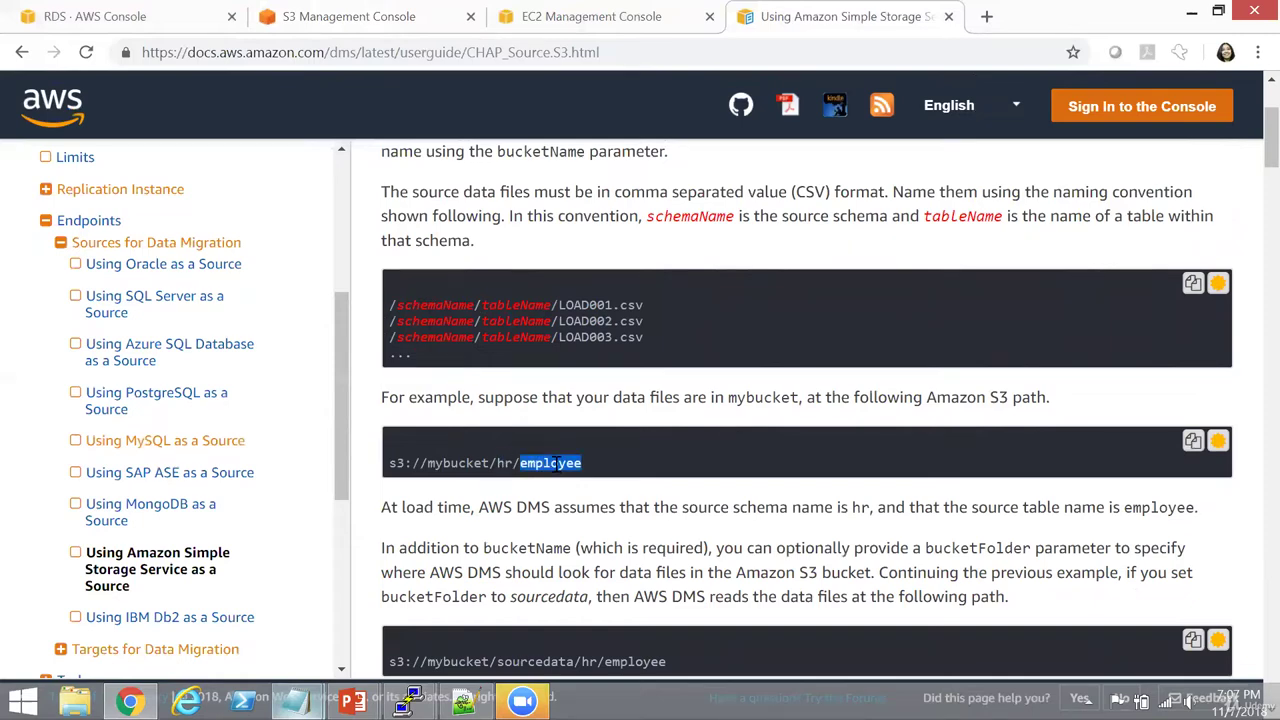
{"action": "double_click", "coordinate": [450, 464]}
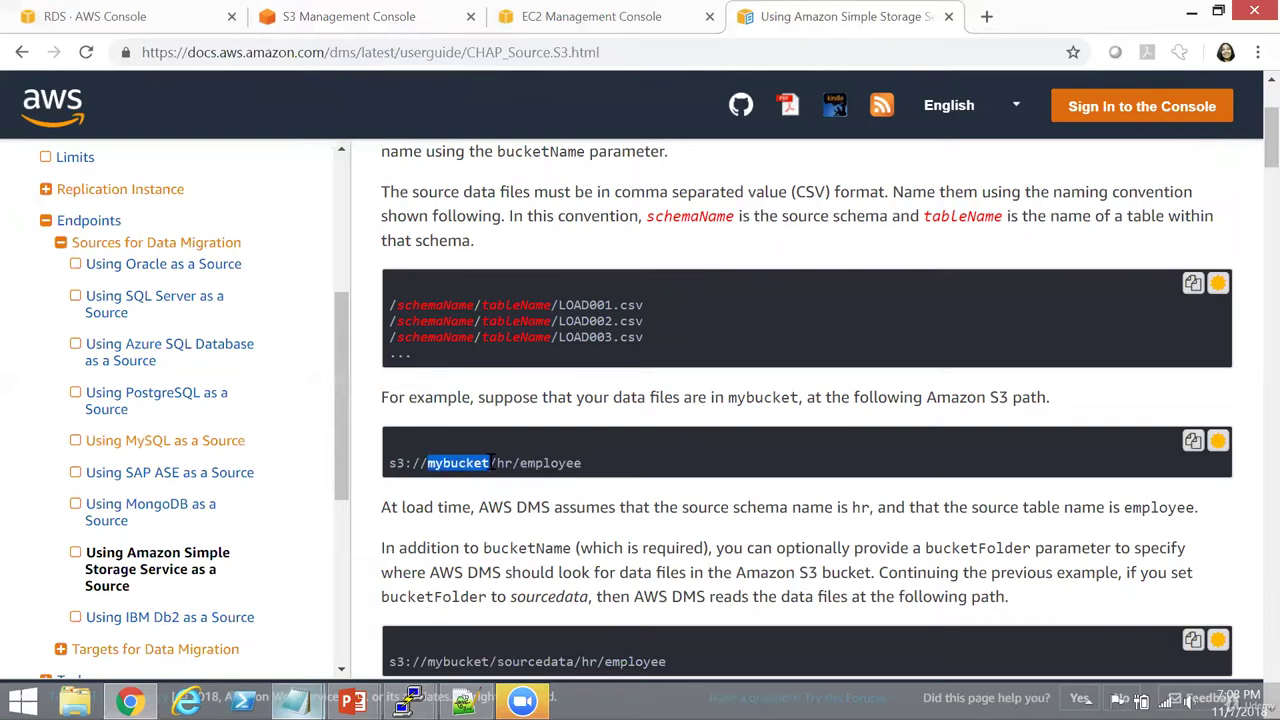
{"action": "double_click", "coordinate": [504, 463]}
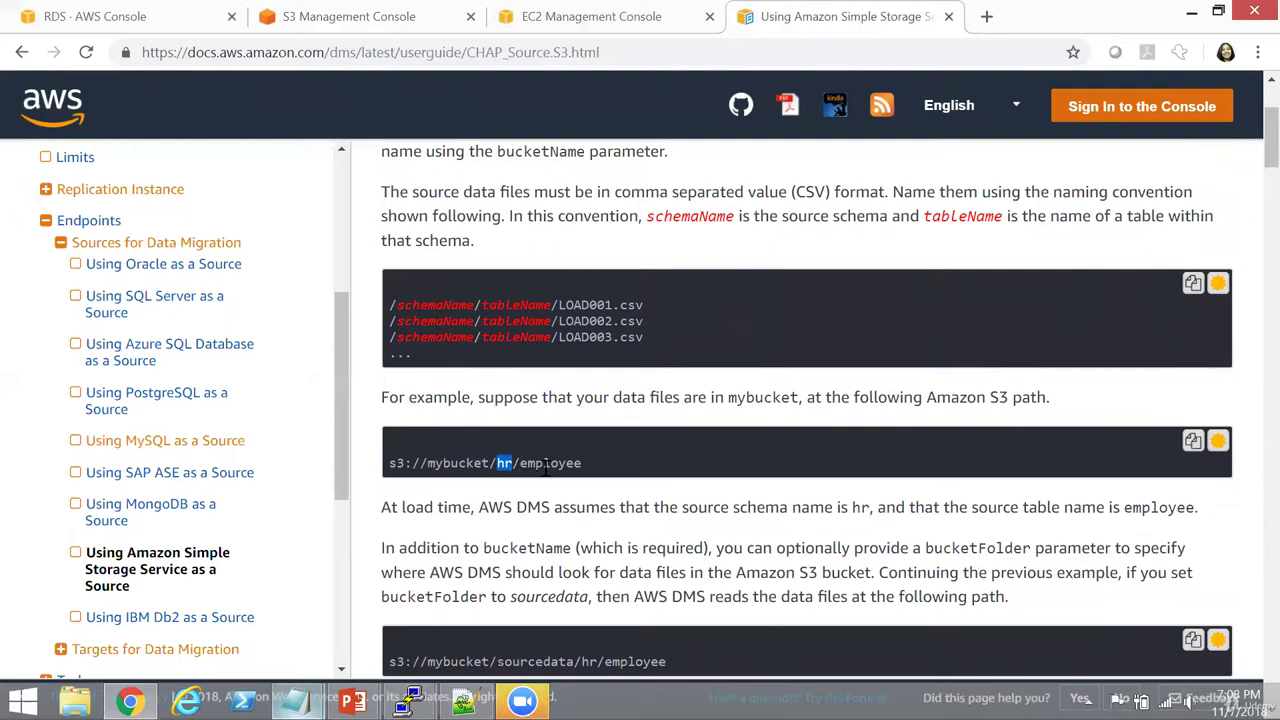
{"action": "double_click", "coordinate": [546, 464]}
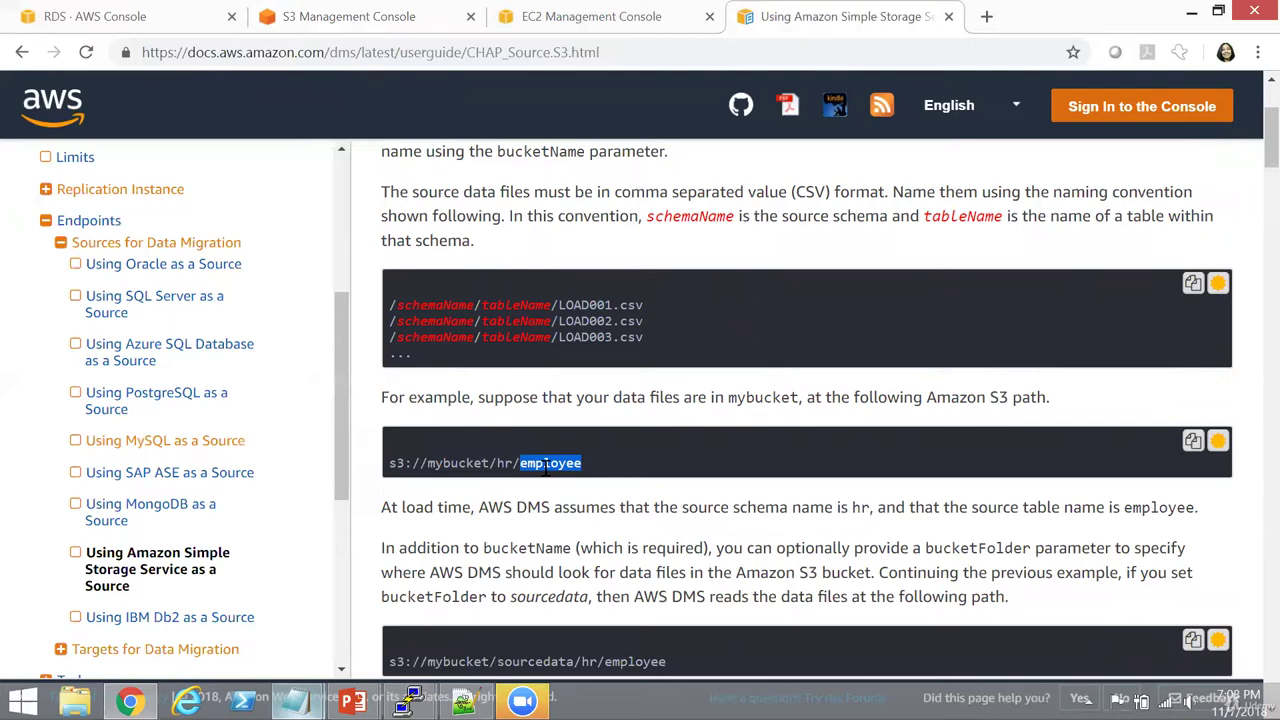
{"action": "key", "text": "alt+Tab"}
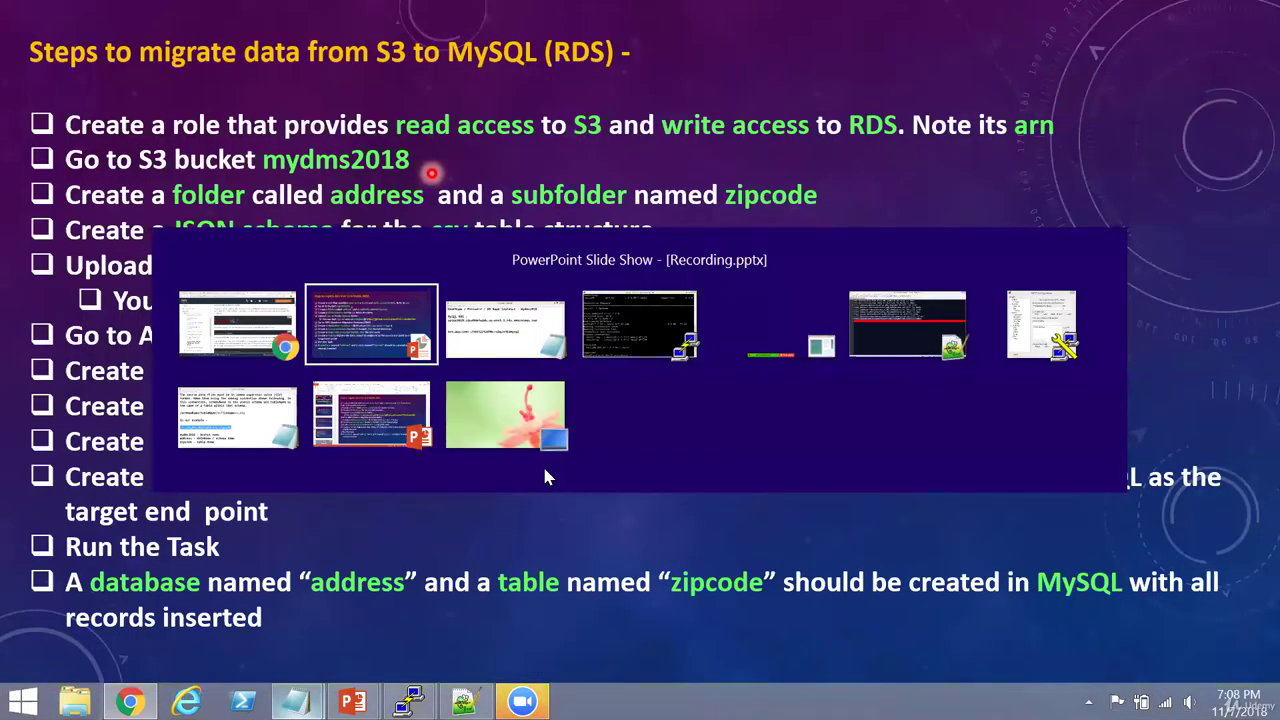
{"action": "key", "text": "Tab"}
{"action": "key", "text": "Tab"}
{"action": "key", "text": "Tab"}
{"action": "key", "text": "Tab"}
{"action": "key", "text": "Tab"}
{"action": "key", "text": "Tab"}
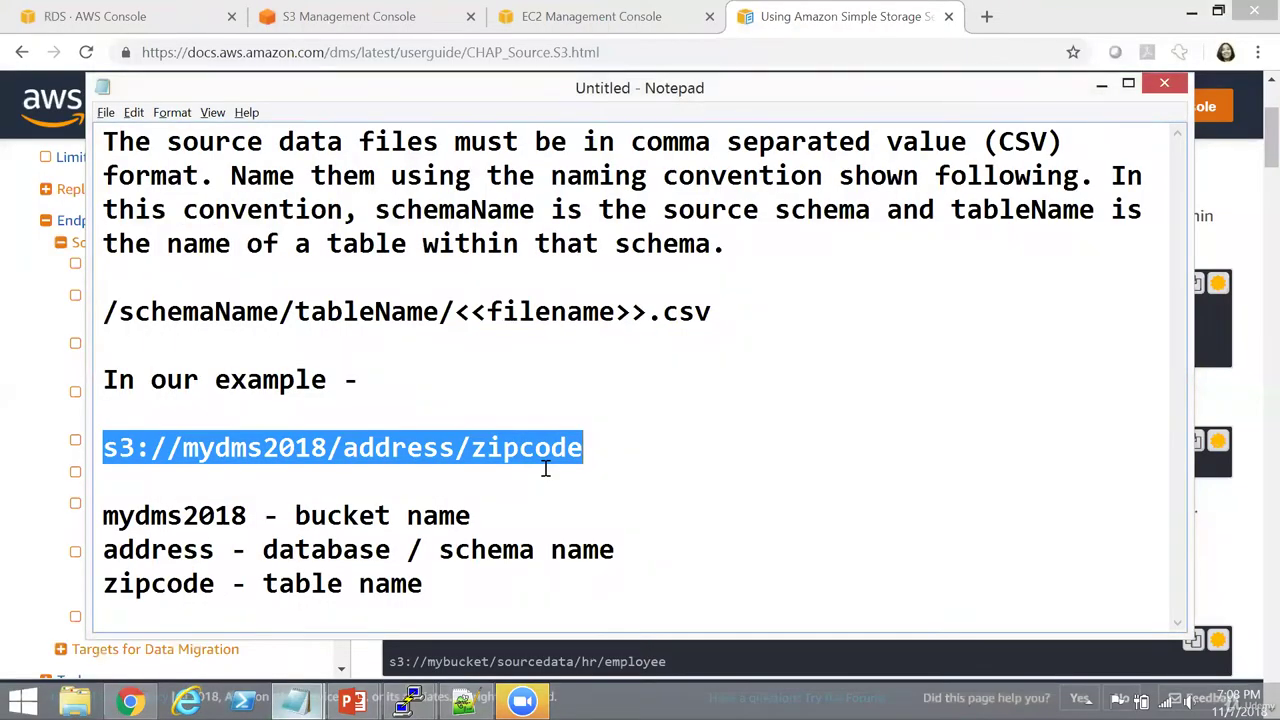
{"action": "left_click", "coordinate": [451, 394]}
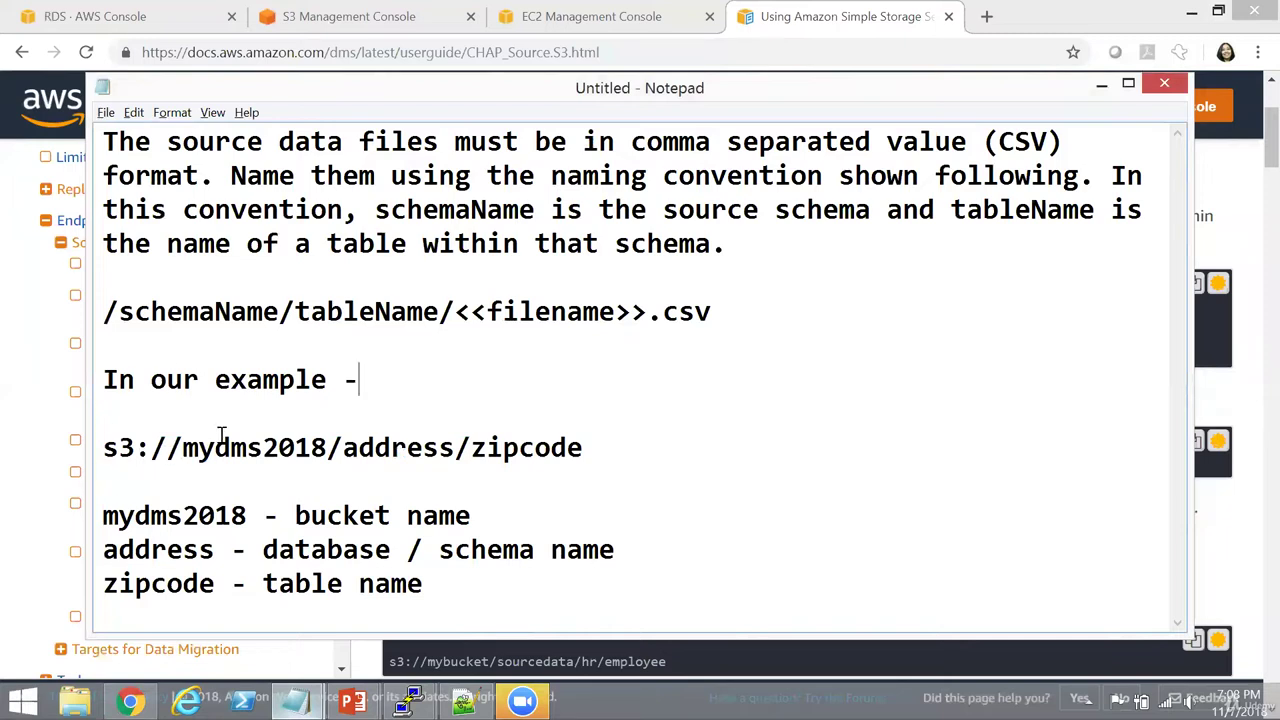
{"action": "left_click_drag", "start_coordinate": [183, 448], "coordinate": [330, 452]}
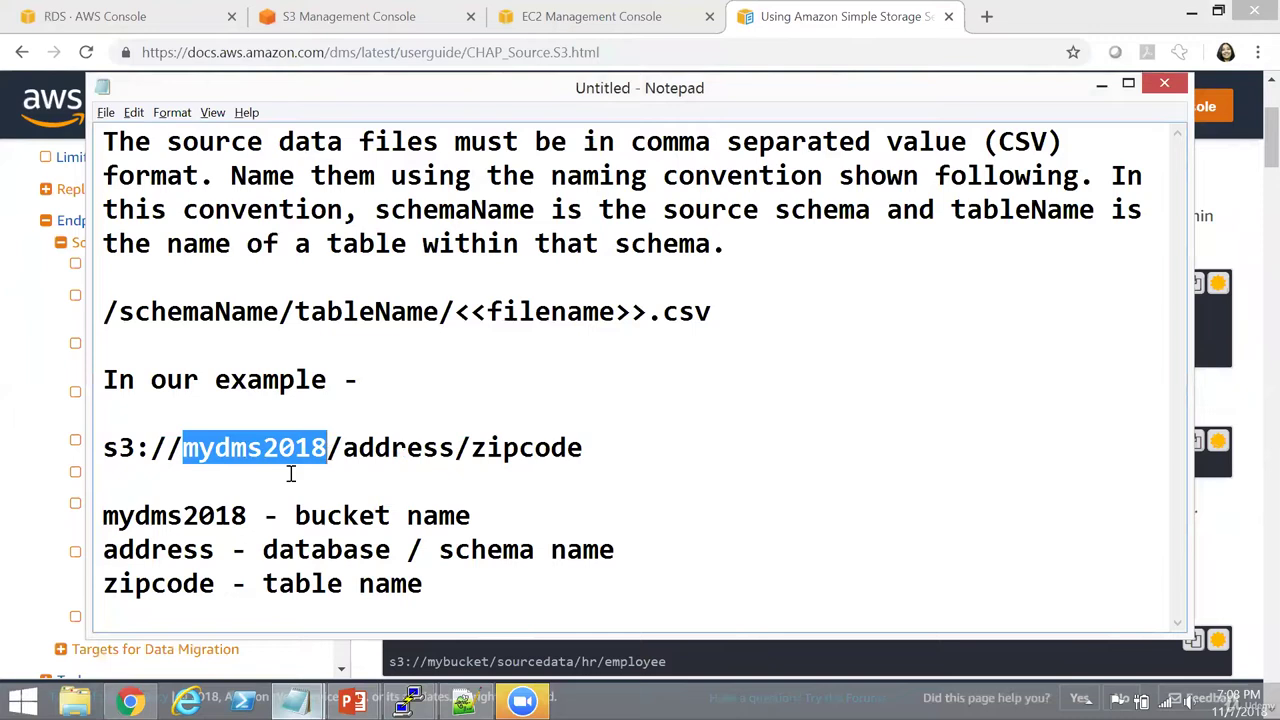
{"action": "left_click_drag", "start_coordinate": [343, 449], "coordinate": [459, 453]}
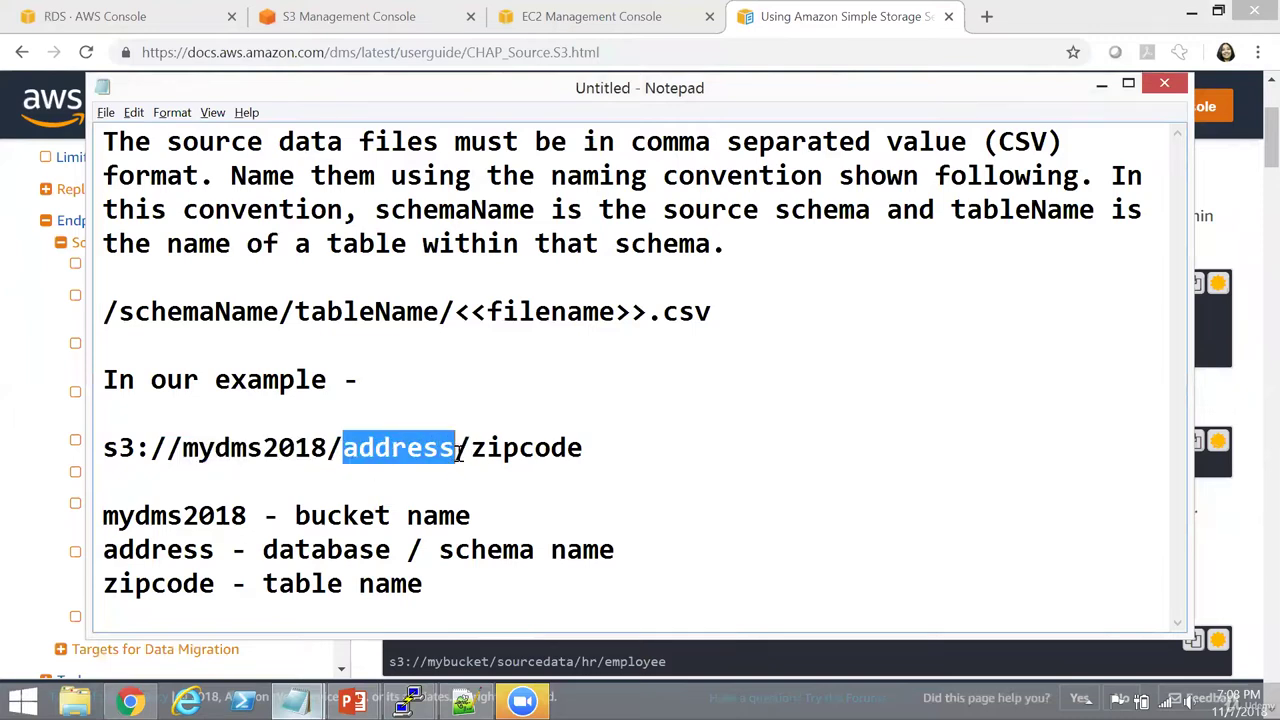
{"action": "left_click_drag", "start_coordinate": [470, 449], "coordinate": [590, 455]}
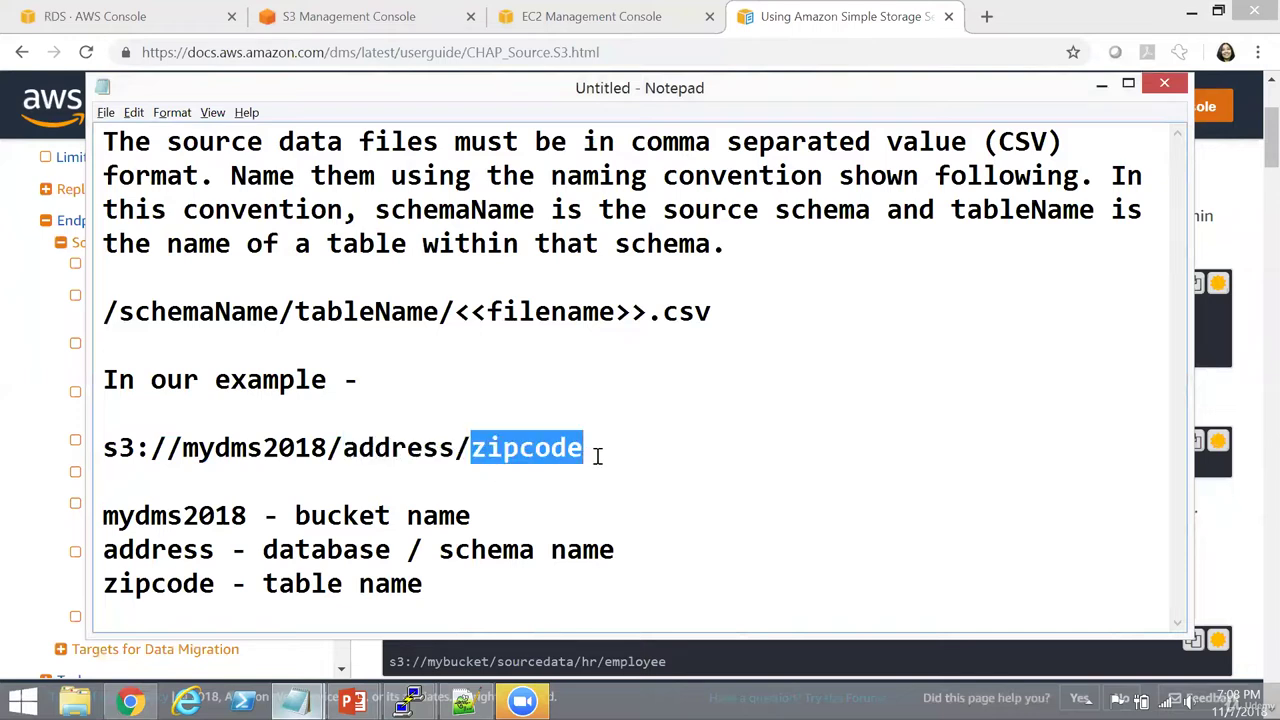
{"action": "left_click", "coordinate": [626, 462]}
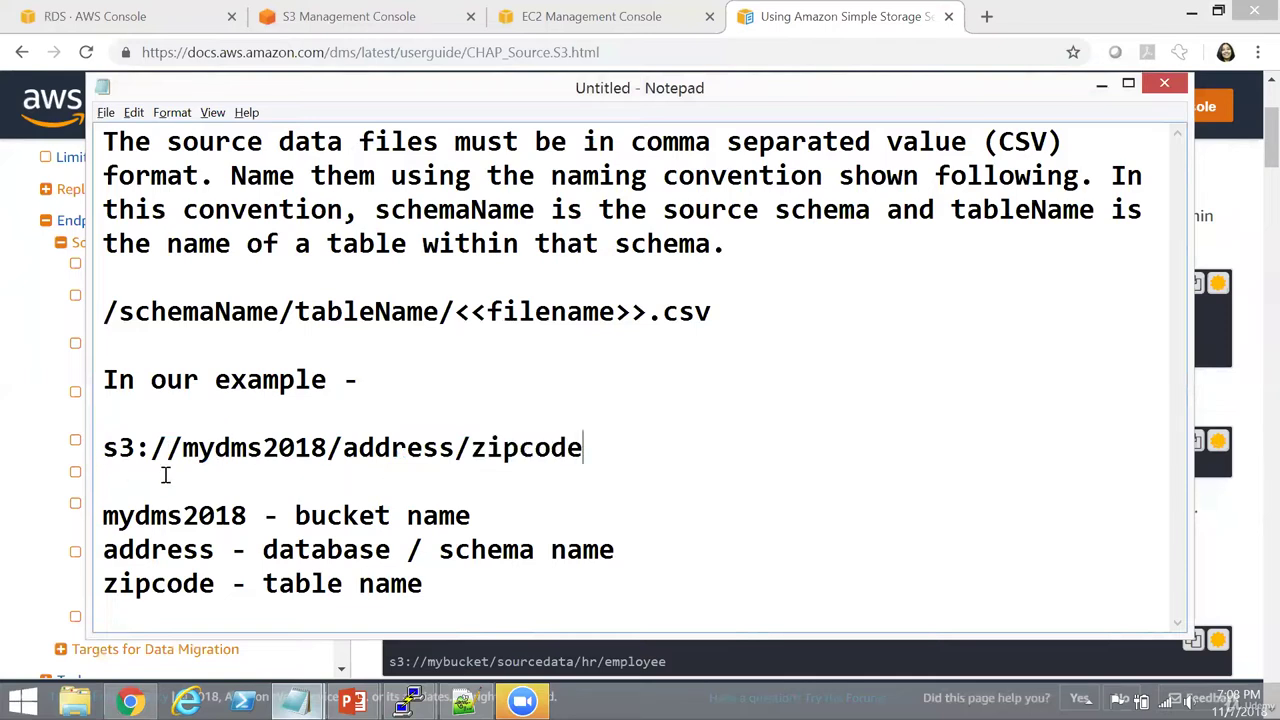
{"action": "left_click_drag", "start_coordinate": [96, 448], "coordinate": [478, 607]}
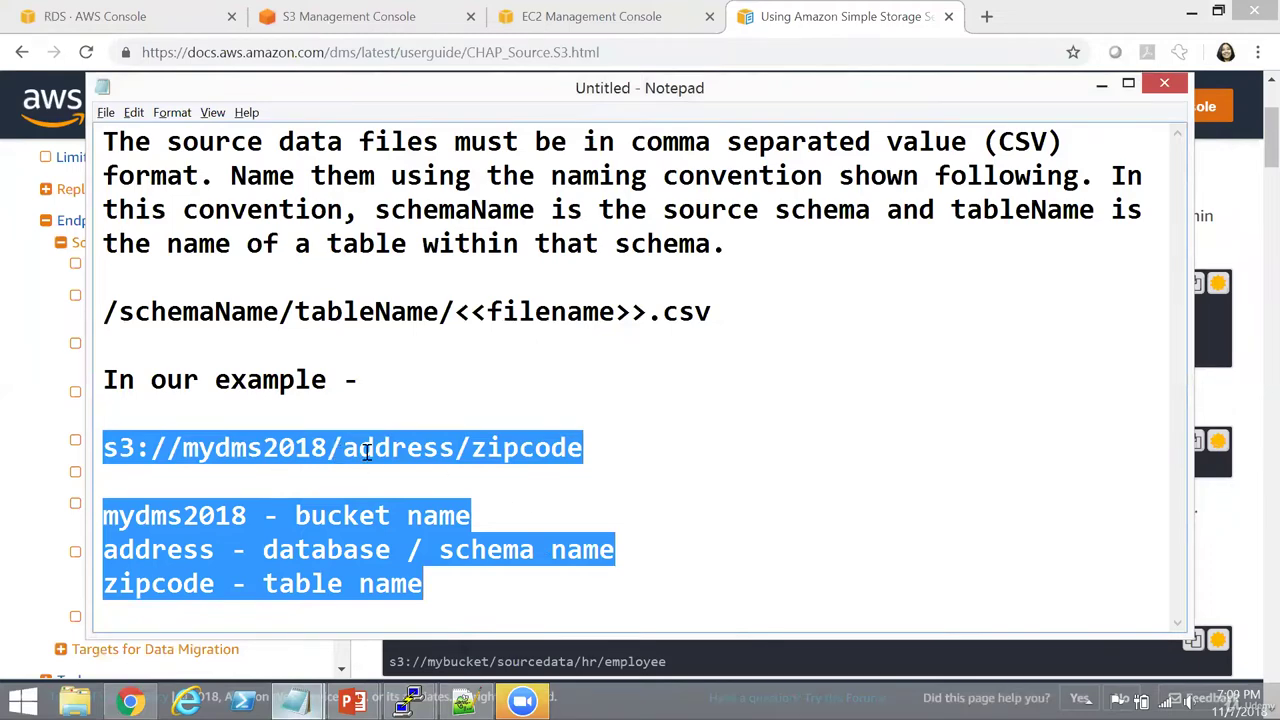
{"action": "left_click", "coordinate": [546, 468]}
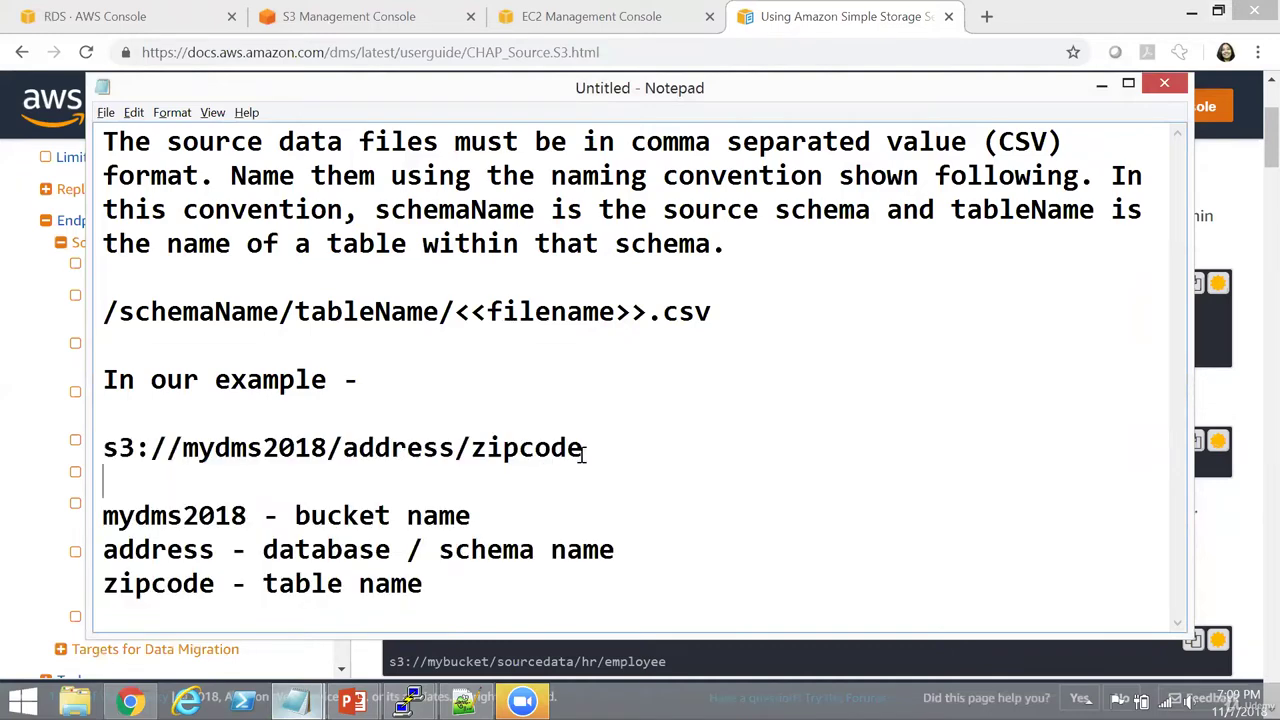
{"action": "left_click", "coordinate": [591, 448]}
{"action": "type", "text": "/zpi.csv"}
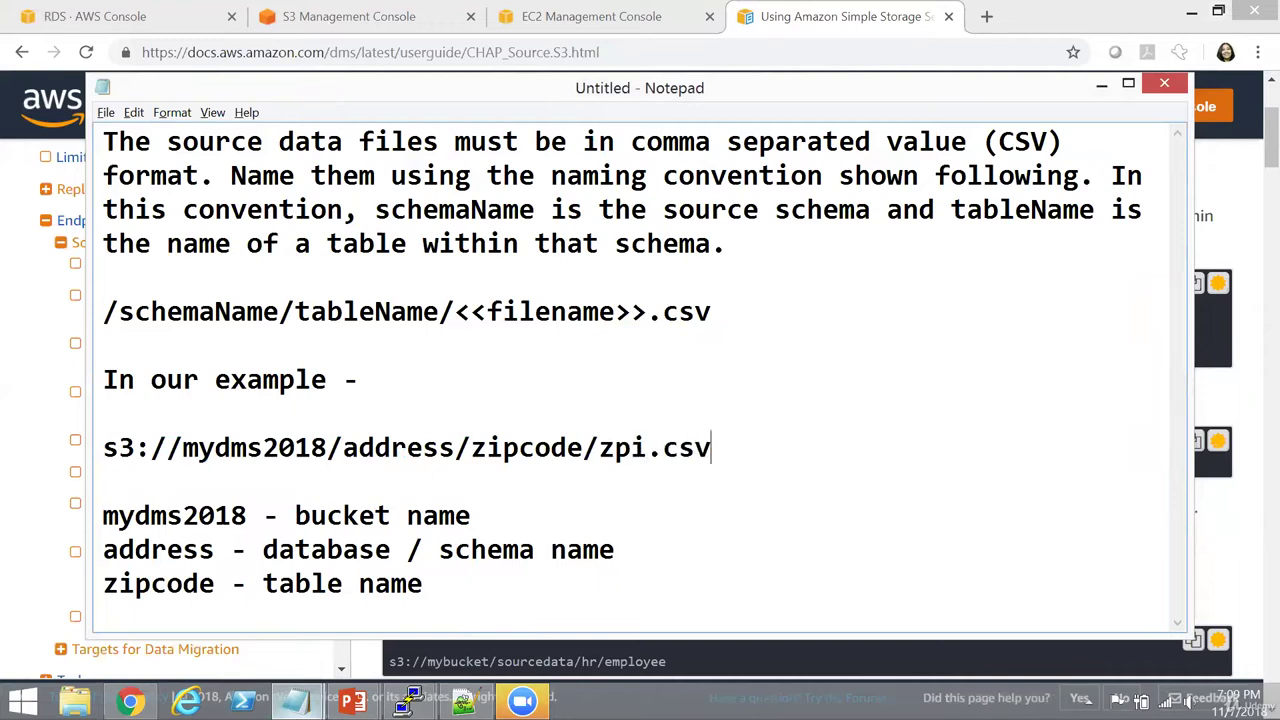
{"action": "key", "text": "BackSpace"}
{"action": "key", "text": "BackSpace"}
{"action": "key", "text": "BackSpace"}
{"action": "key", "text": "BackSpace"}
{"action": "key", "text": "BackSpace"}
{"action": "key", "text": "BackSpace"}
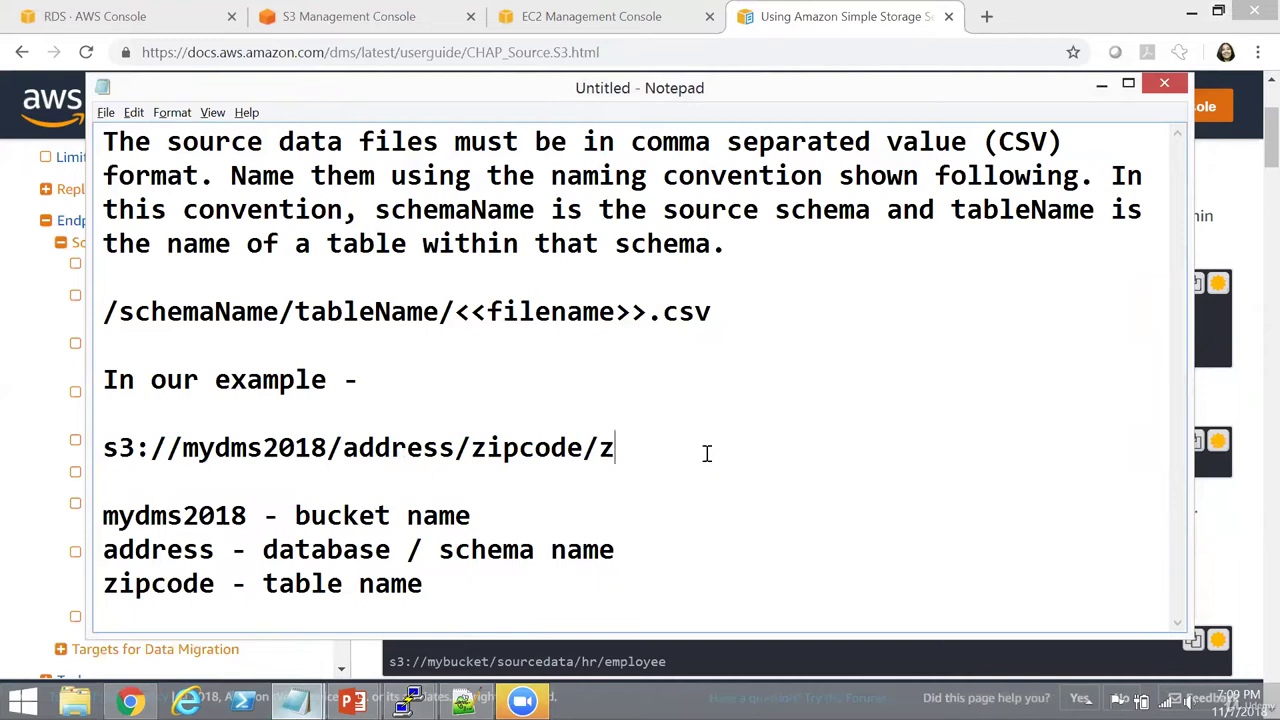
{"action": "type", "text": "ip.csv"}
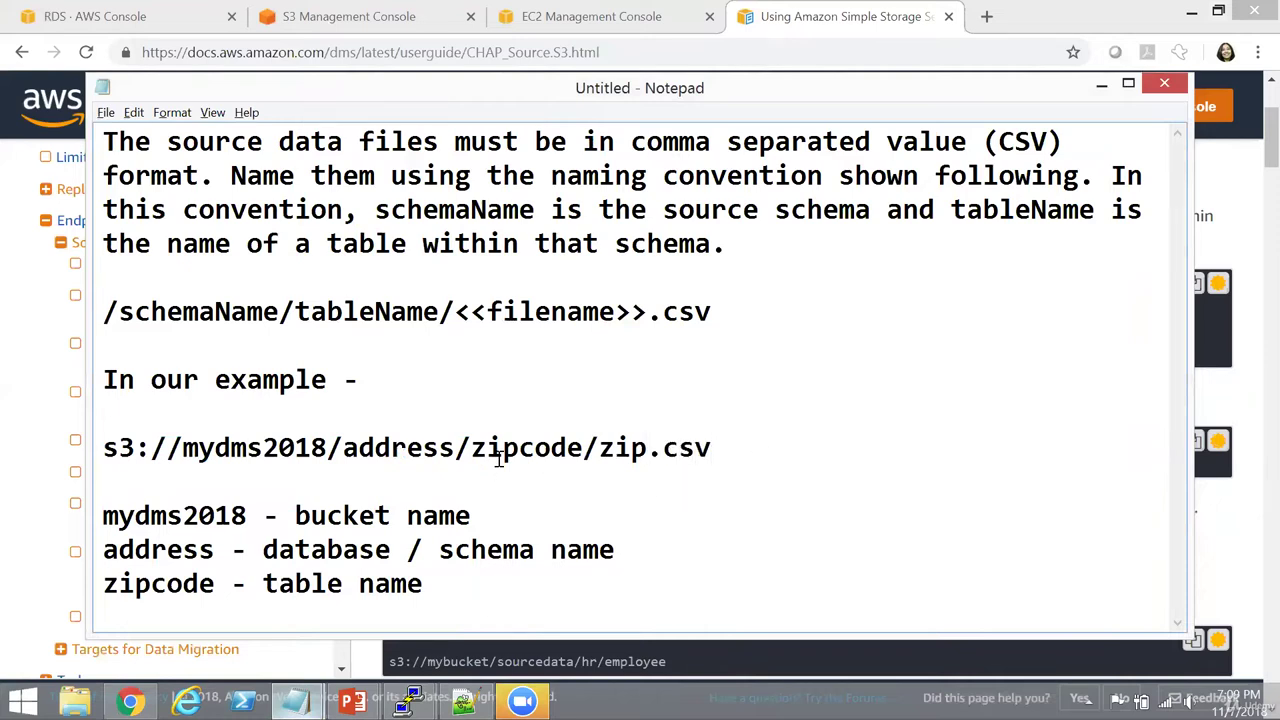
Highlight 'address' in the path again, then return to the DMS documentation page.
{"action": "key", "text": "shift+Home"}
{"action": "left_click", "coordinate": [535, 447]}
{"action": "left_click_drag", "start_coordinate": [344, 449], "coordinate": [462, 447]}
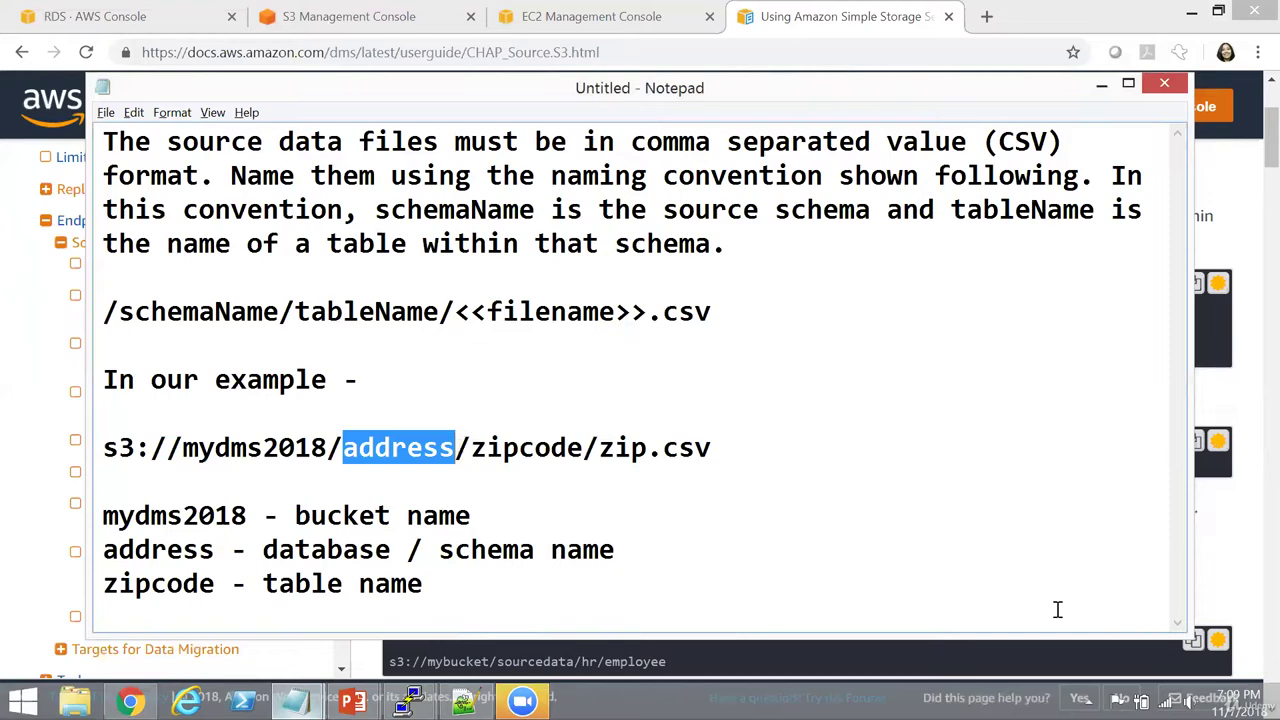
{"action": "left_click", "coordinate": [1253, 218]}
{"action": "scroll", "coordinate": [1253, 160], "scroll_direction": "down", "scroll_amount": 1}
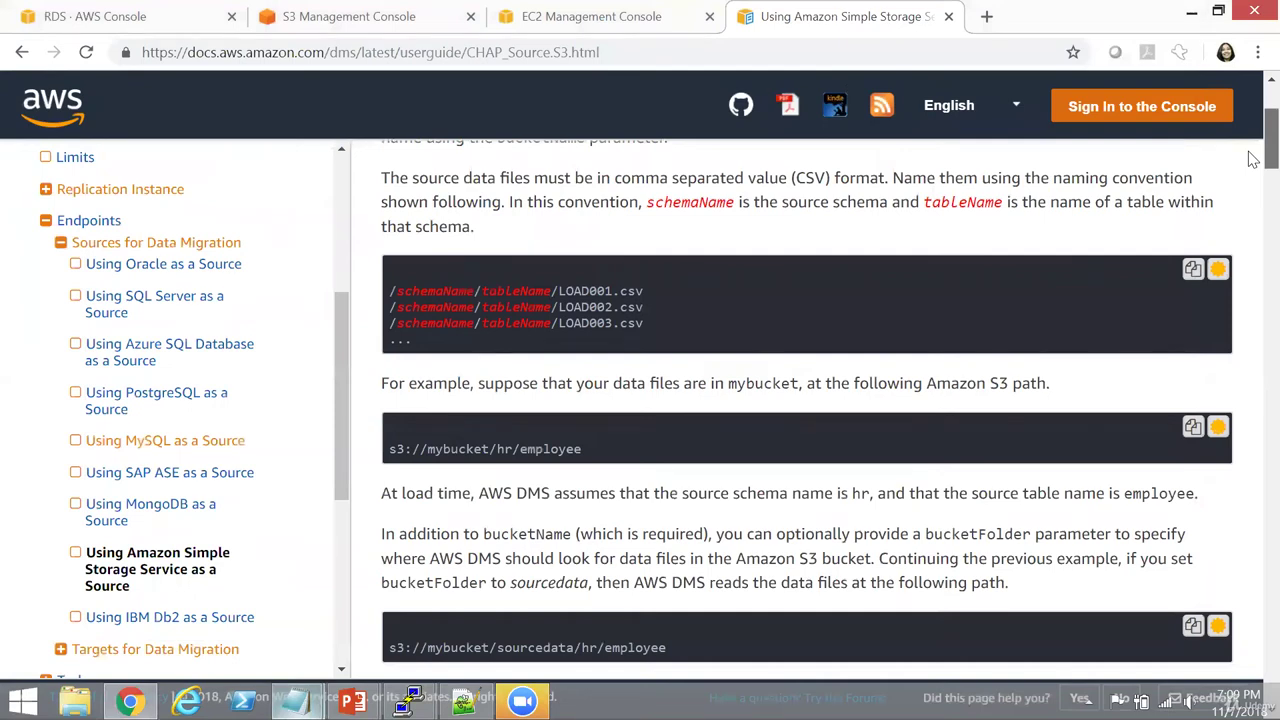
Scroll the DMS guide down to the Defining External Tables section, briefly checking the migration slide.
{"action": "scroll", "coordinate": [1253, 165], "scroll_direction": "down", "scroll_amount": 2}
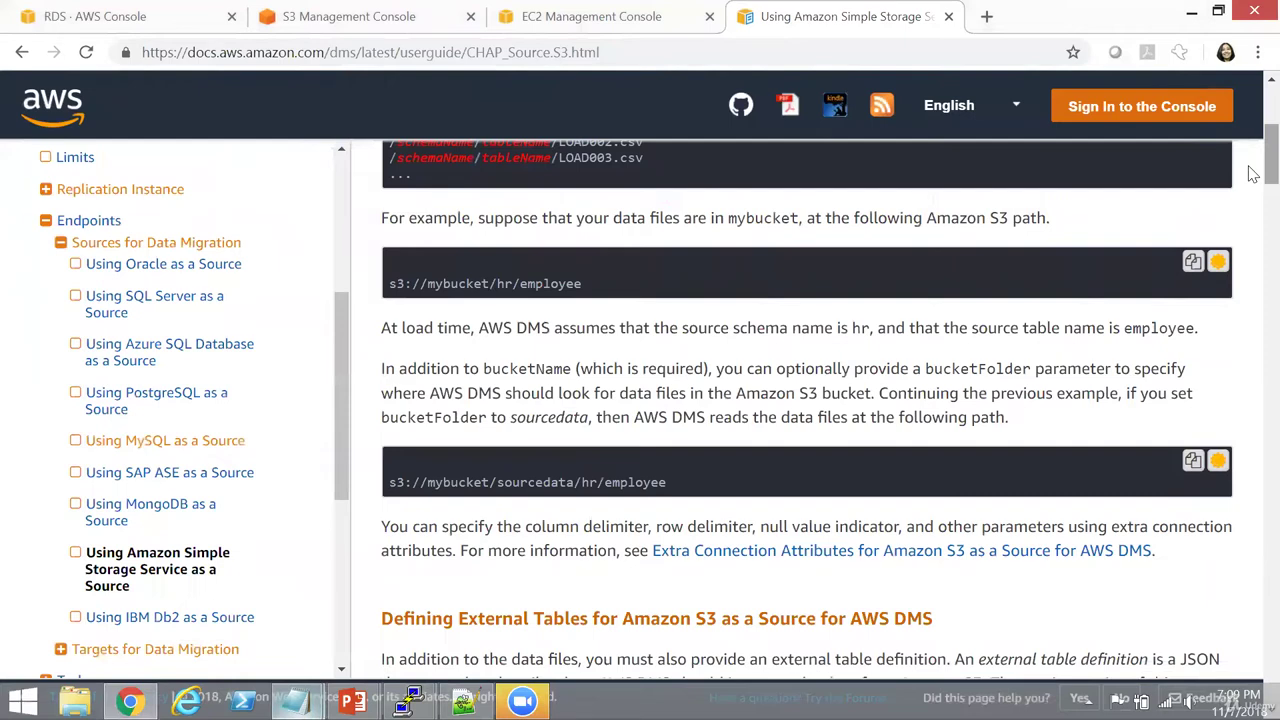
{"action": "key", "text": "alt+Tab"}
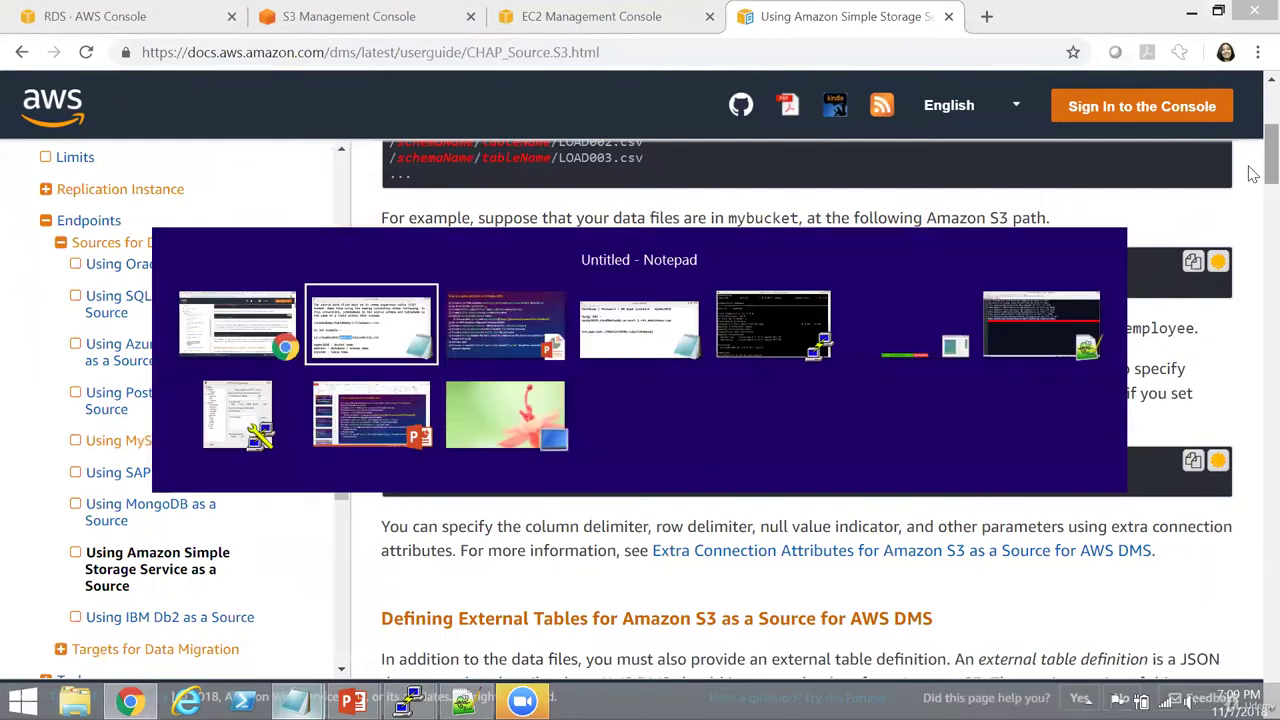
{"action": "key", "text": "alt+Tab"}
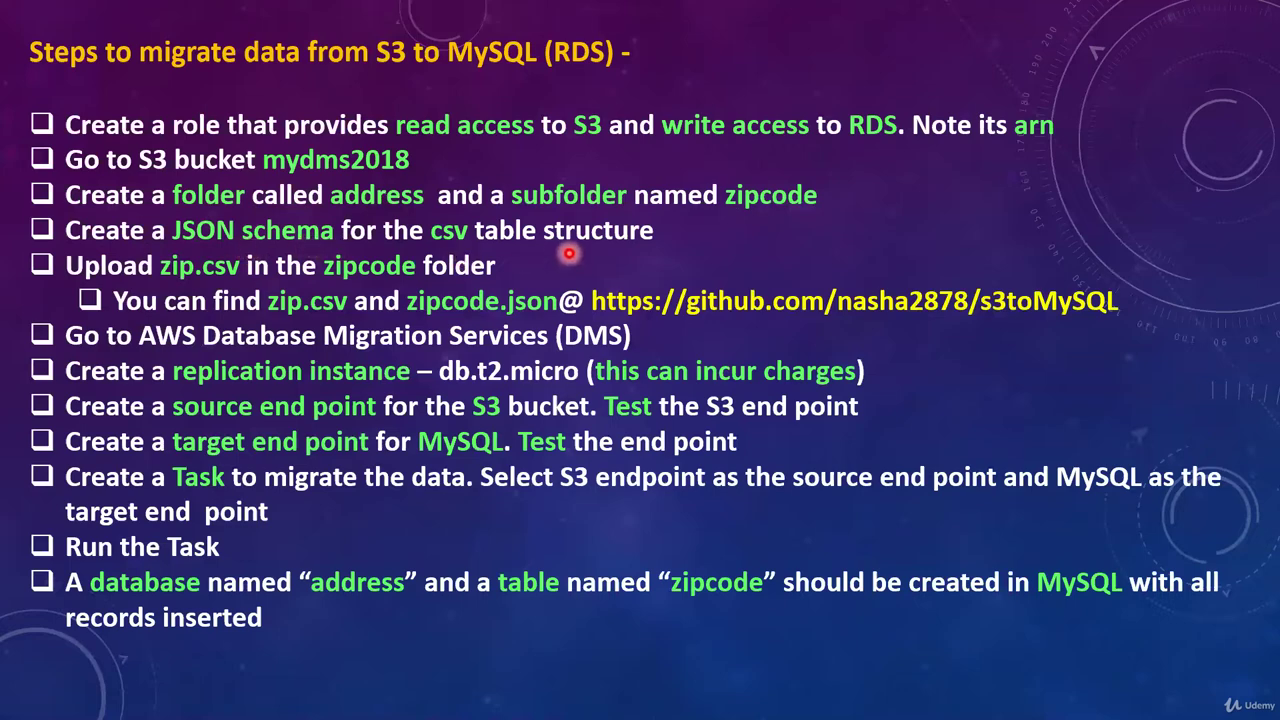
{"action": "key", "text": "alt+Tab"}
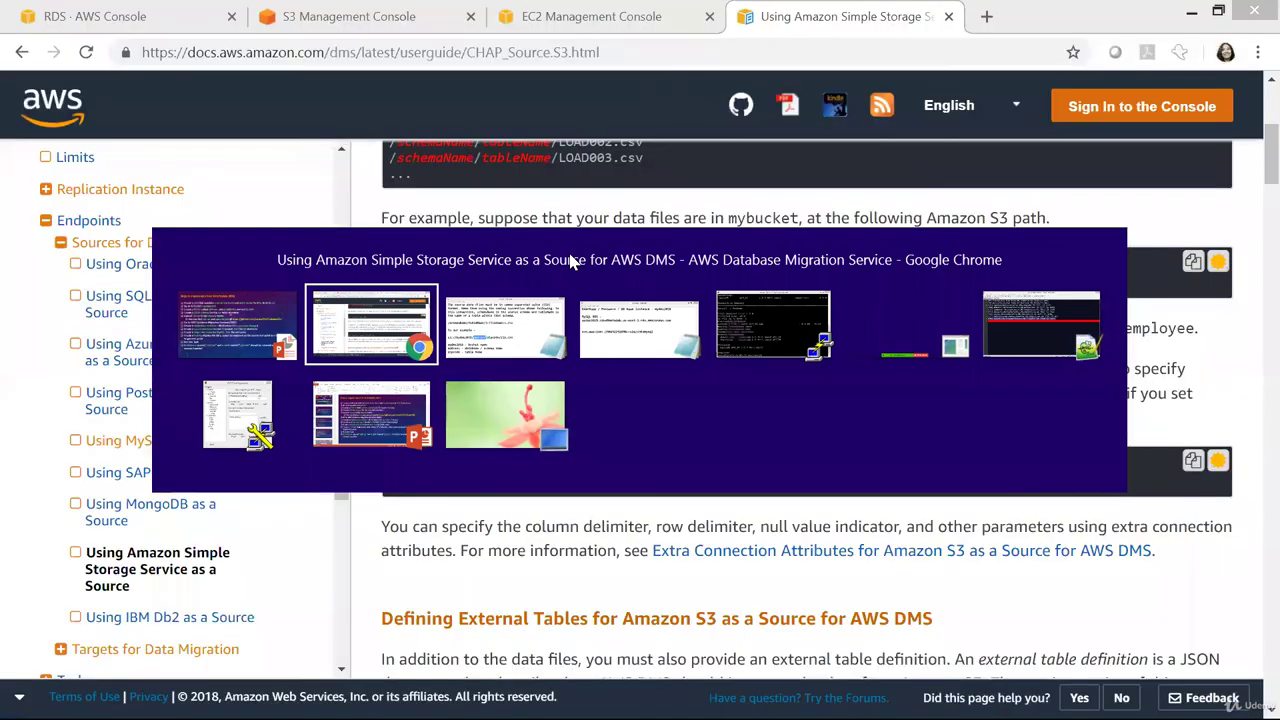
Open zip code.json and review its TableName zipcode, TablePath address/zipcode/ and owner address lines.
{"action": "key", "text": "alt+Tab"}
{"action": "key", "text": "alt+Tab"}
{"action": "key", "text": "alt+Tab"}
{"action": "key", "text": "alt+Tab"}
{"action": "key", "text": "alt+Tab"}
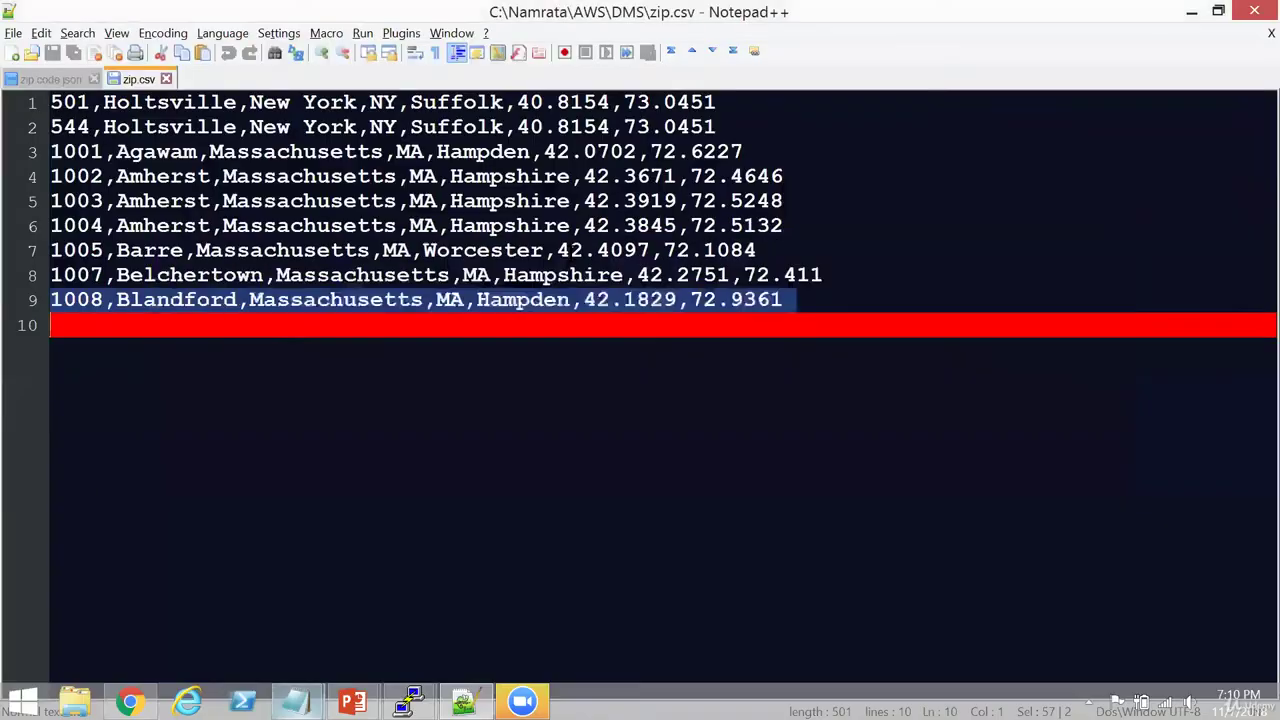
{"action": "left_click", "coordinate": [50, 79]}
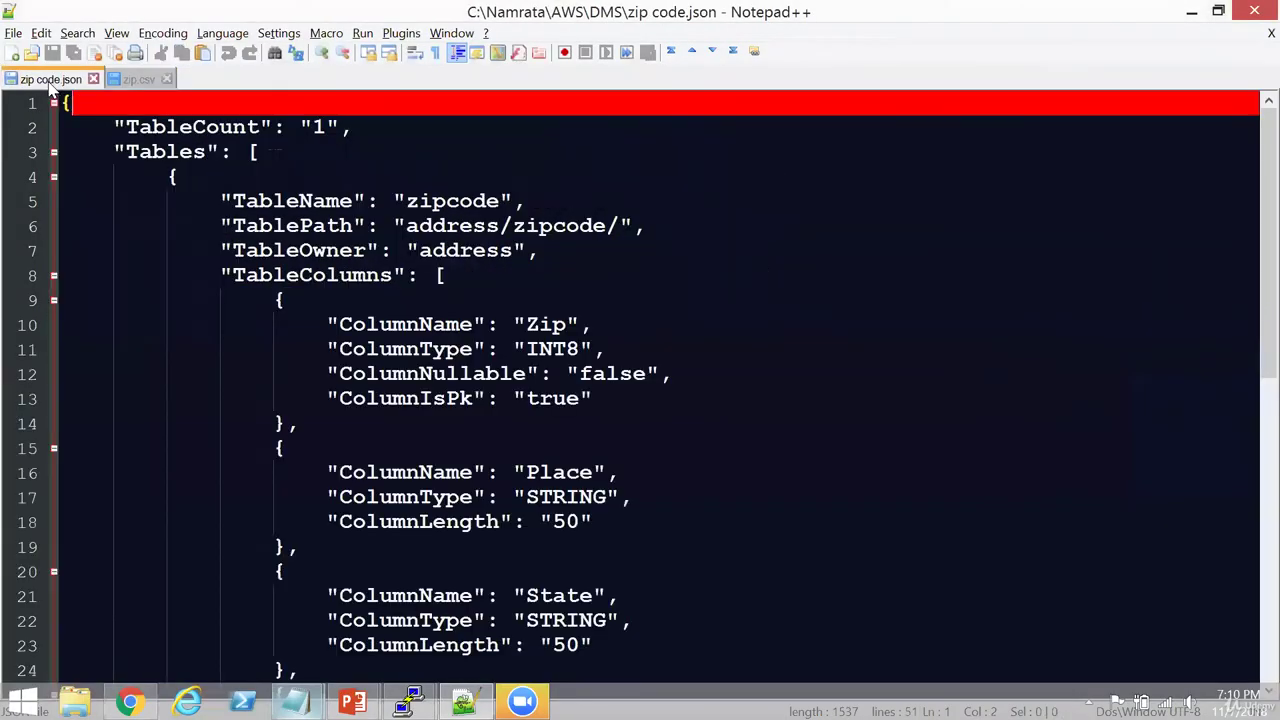
{"action": "left_click", "coordinate": [245, 167]}
{"action": "key", "text": "Up"}
{"action": "key", "text": "Up"}
{"action": "key", "text": "Up"}
{"action": "key", "text": "Down"}
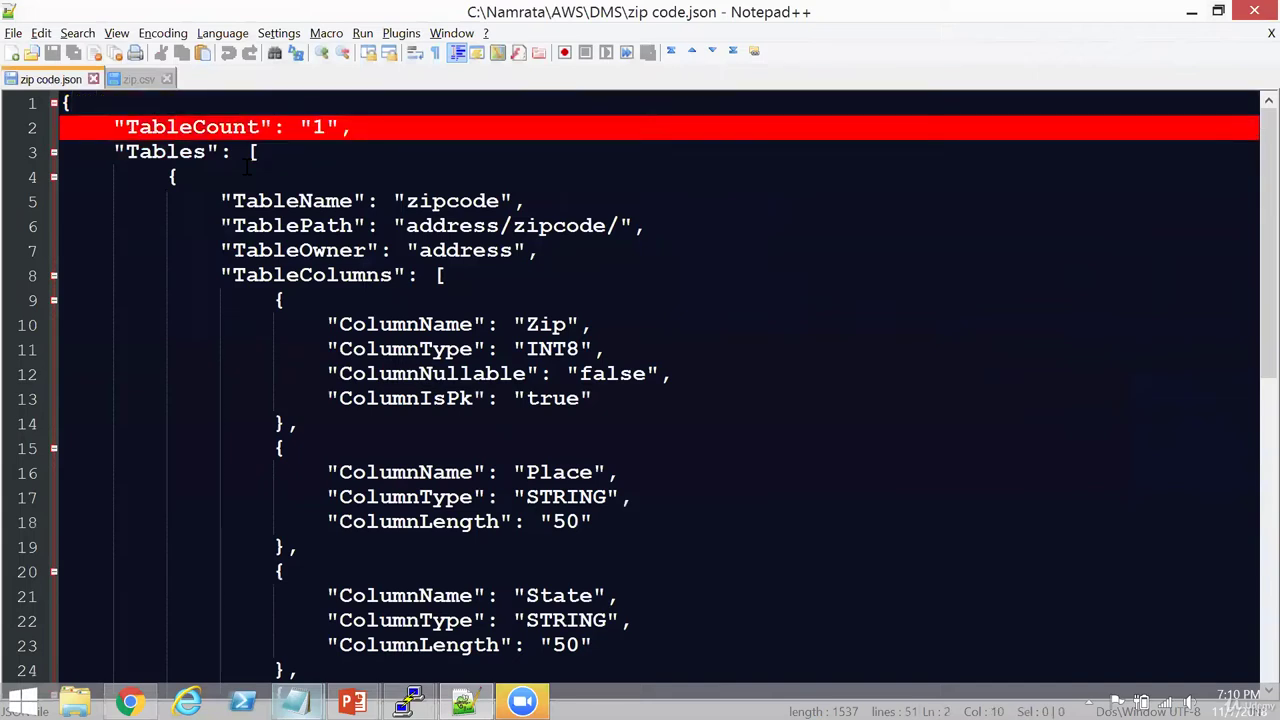
{"action": "key", "text": "Down"}
{"action": "key", "text": "Down"}
{"action": "key", "text": "Down"}
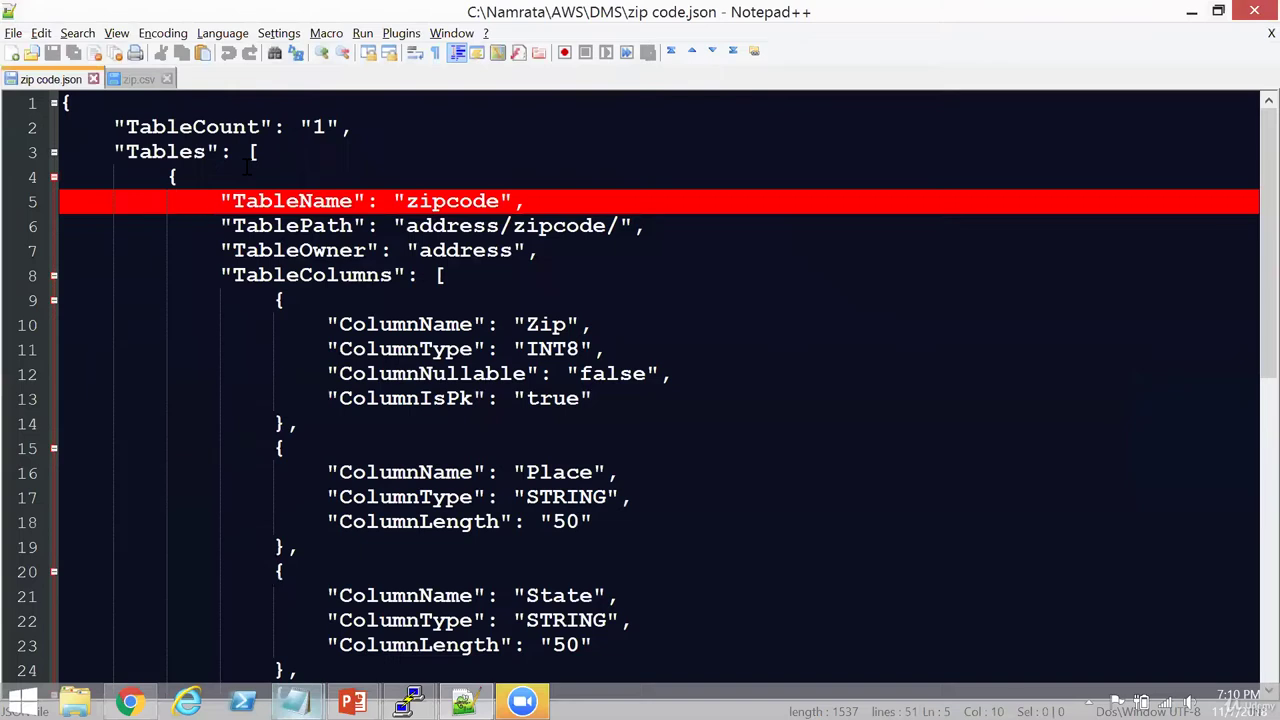
{"action": "key", "text": "Down"}
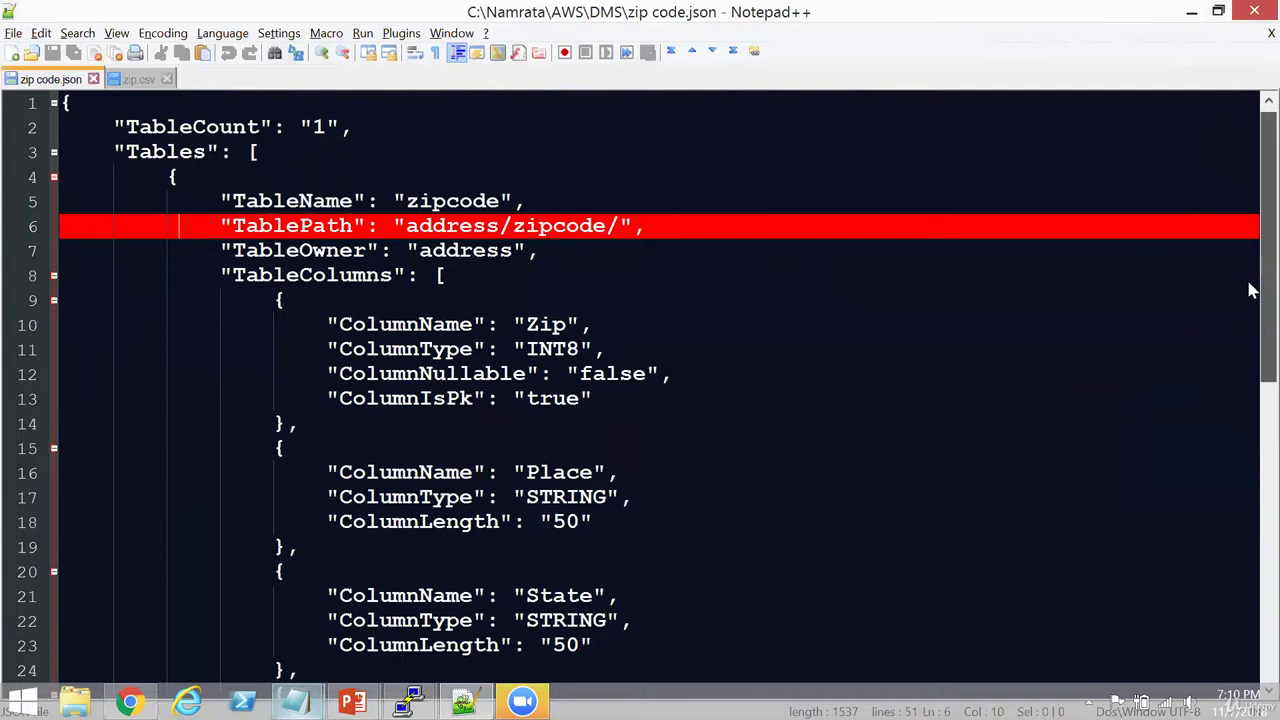
{"action": "scroll", "coordinate": [1250, 290], "scroll_direction": "down", "scroll_amount": 1}
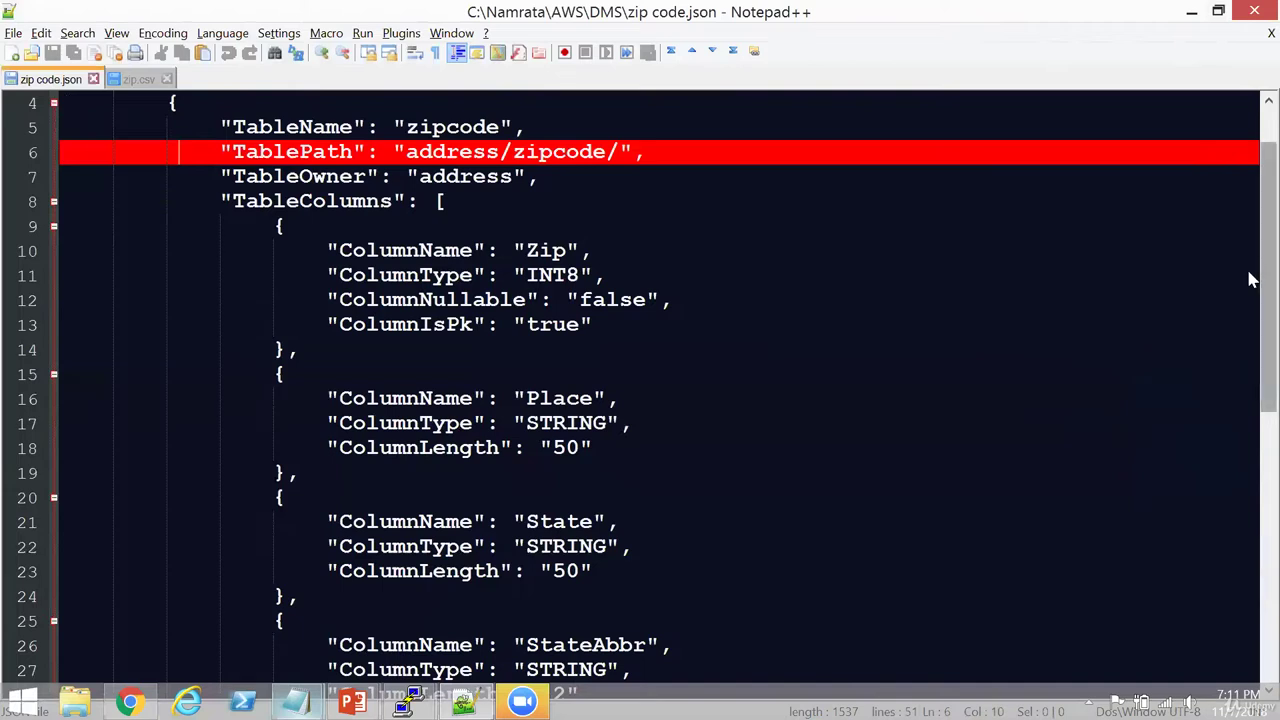
{"action": "scroll", "coordinate": [1250, 298], "scroll_direction": "down", "scroll_amount": 1}
{"action": "scroll", "coordinate": [1250, 300], "scroll_direction": "down", "scroll_amount": 2}
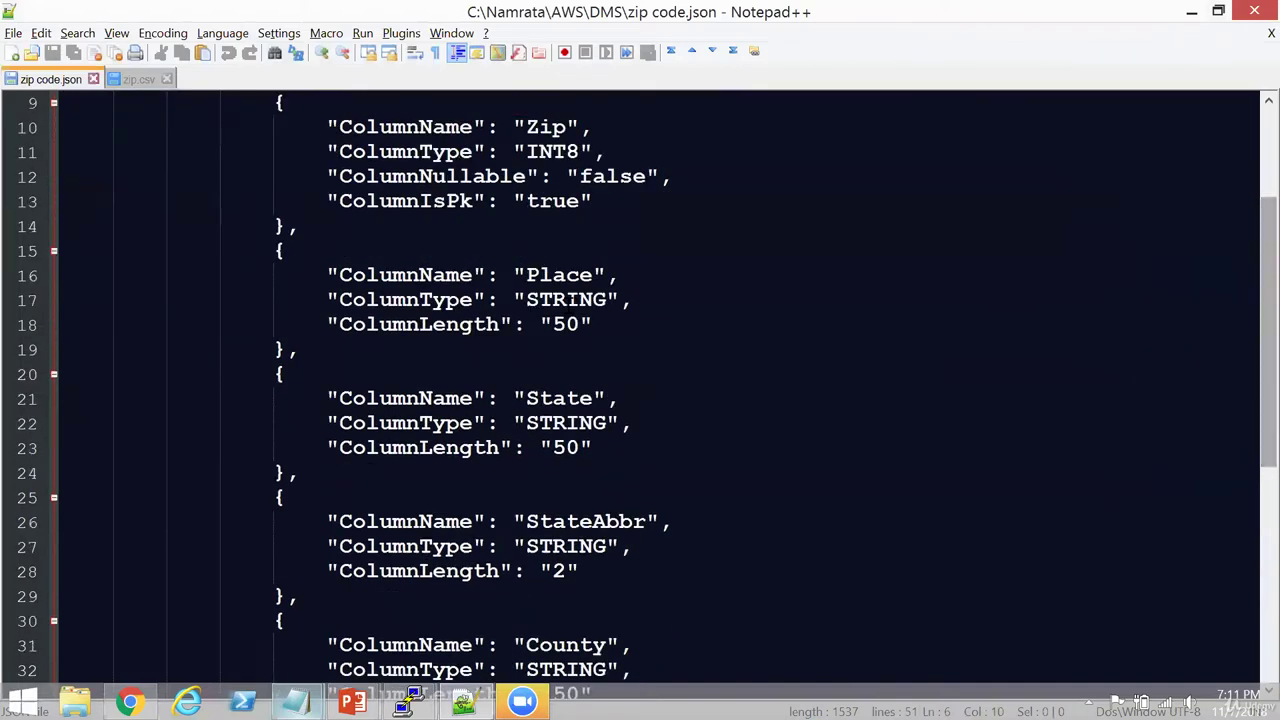
{"action": "double_click", "coordinate": [560, 275]}
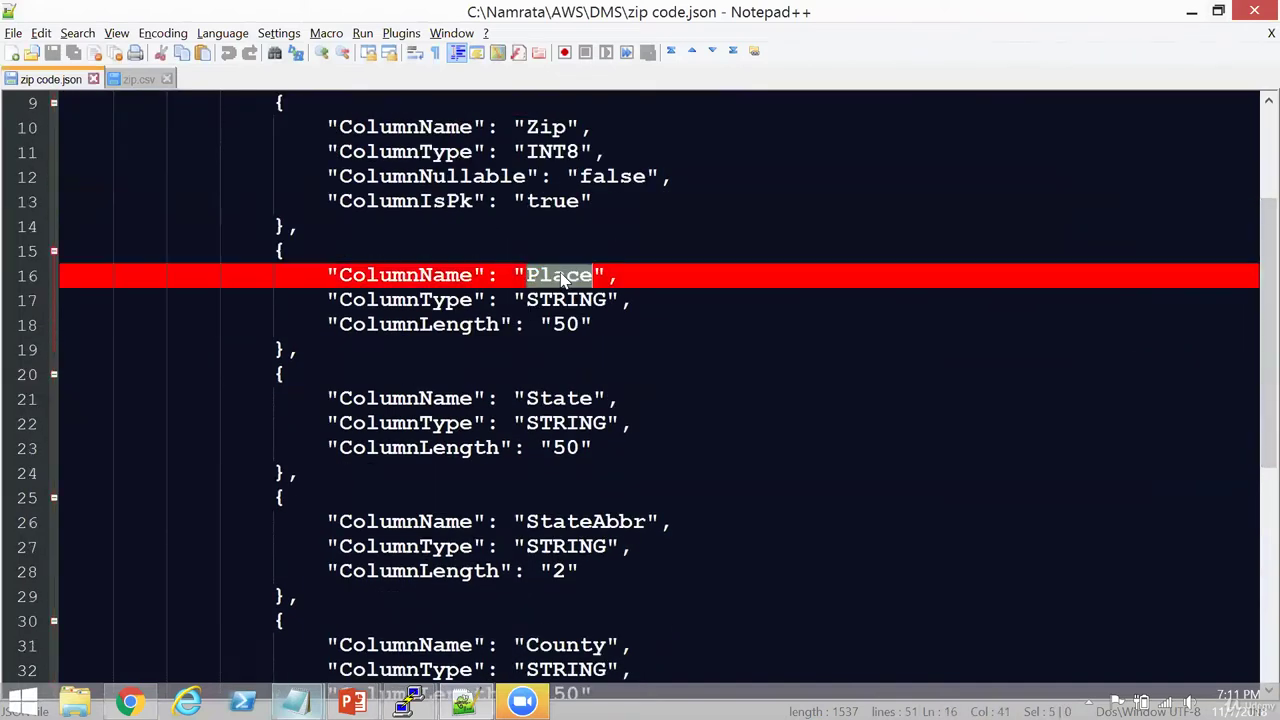
{"action": "left_click", "coordinate": [566, 300]}
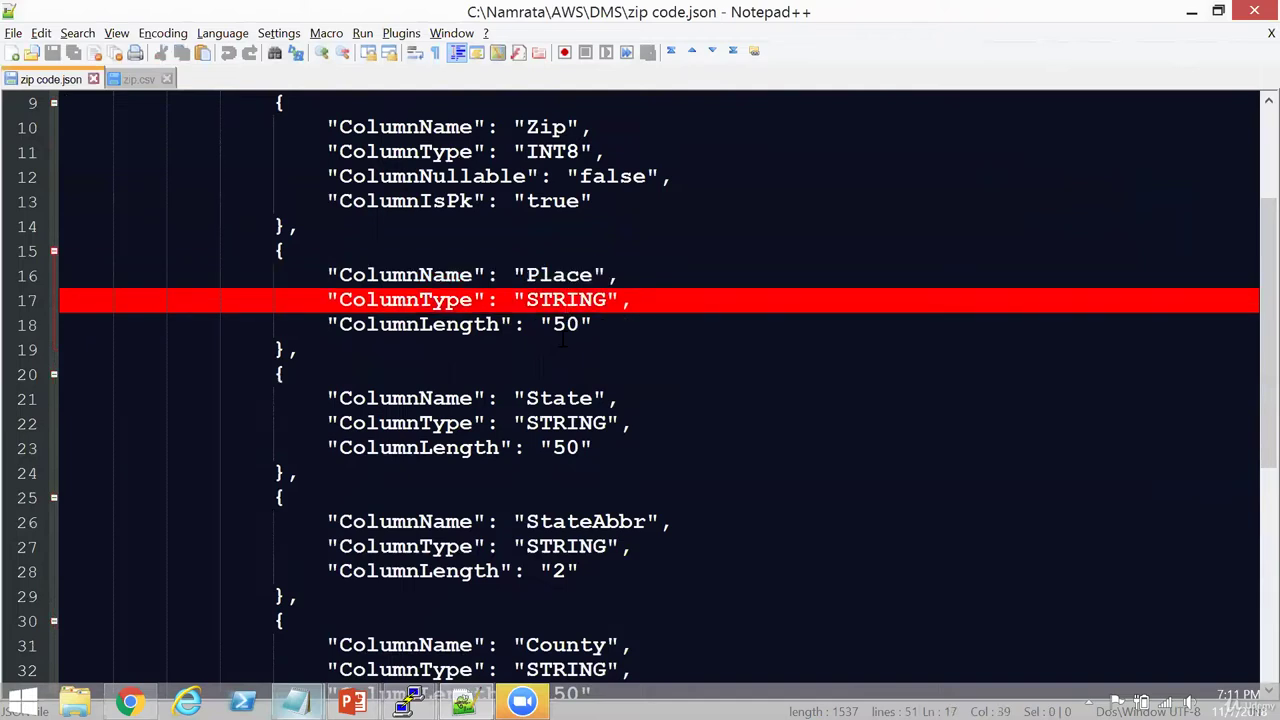
{"action": "left_click", "coordinate": [567, 327]}
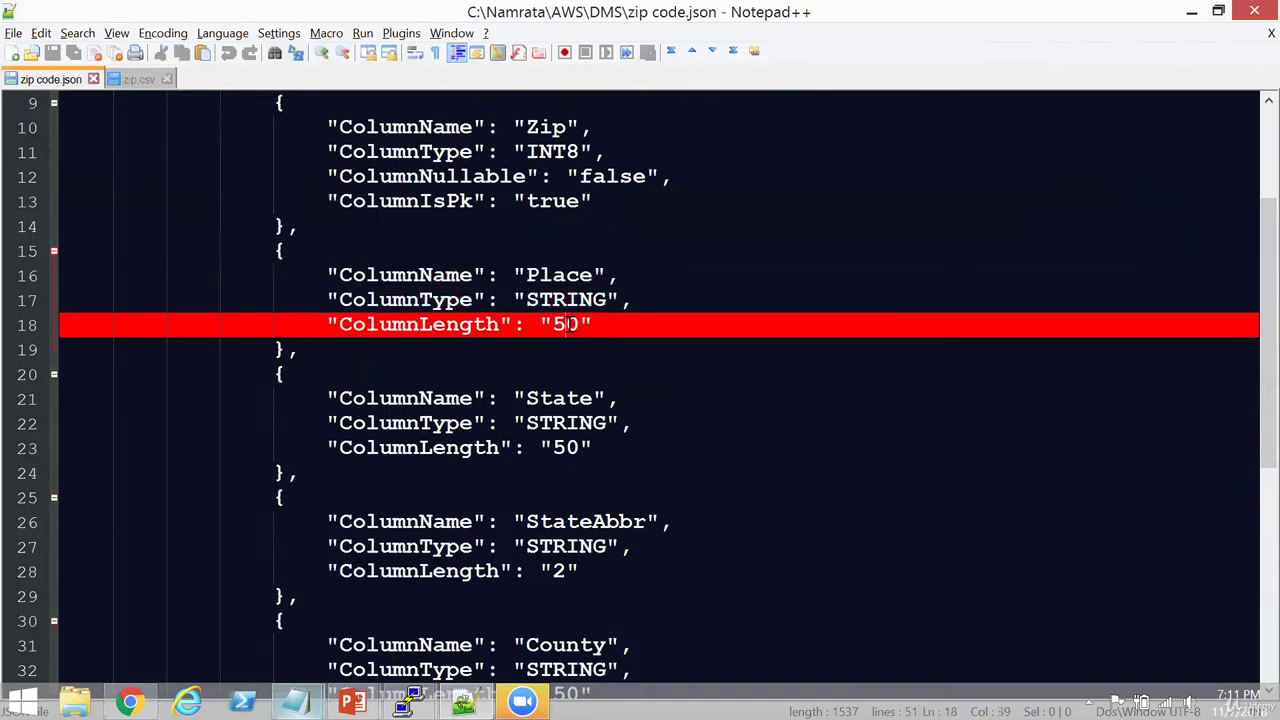
{"action": "left_click", "coordinate": [553, 399]}
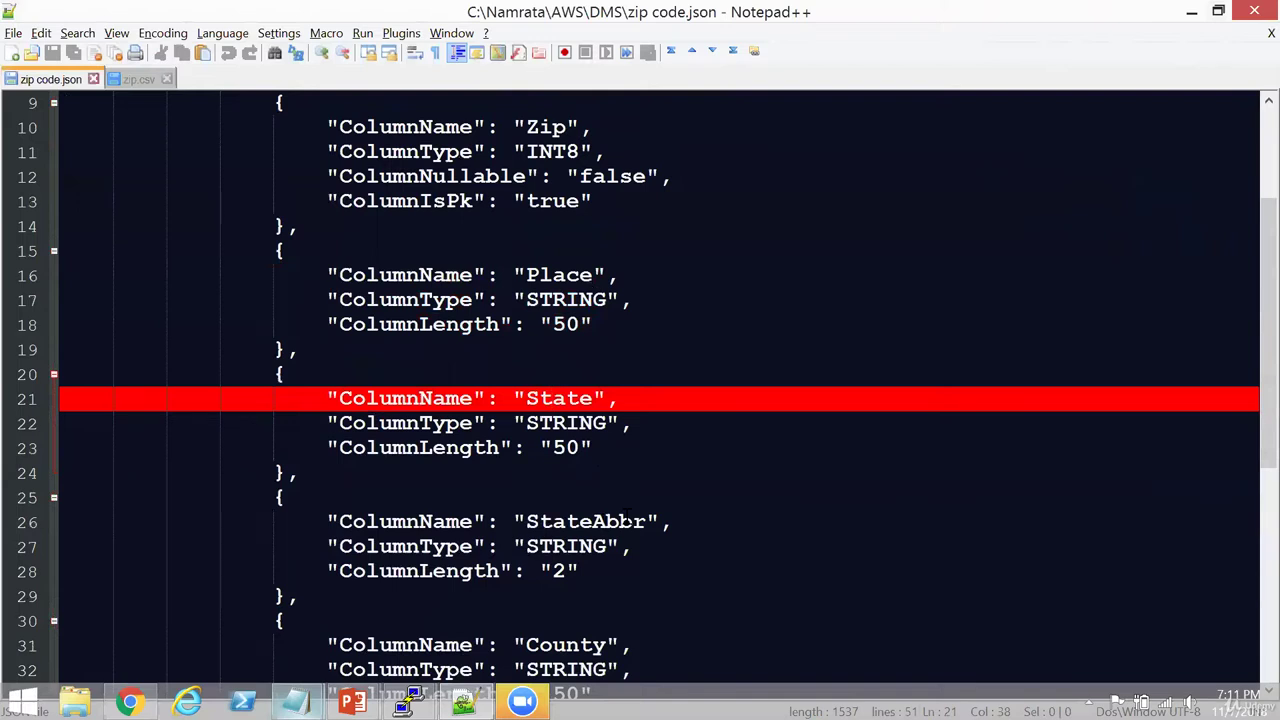
{"action": "left_click", "coordinate": [620, 521]}
{"action": "scroll", "coordinate": [1250, 355], "scroll_direction": "down", "scroll_amount": 1}
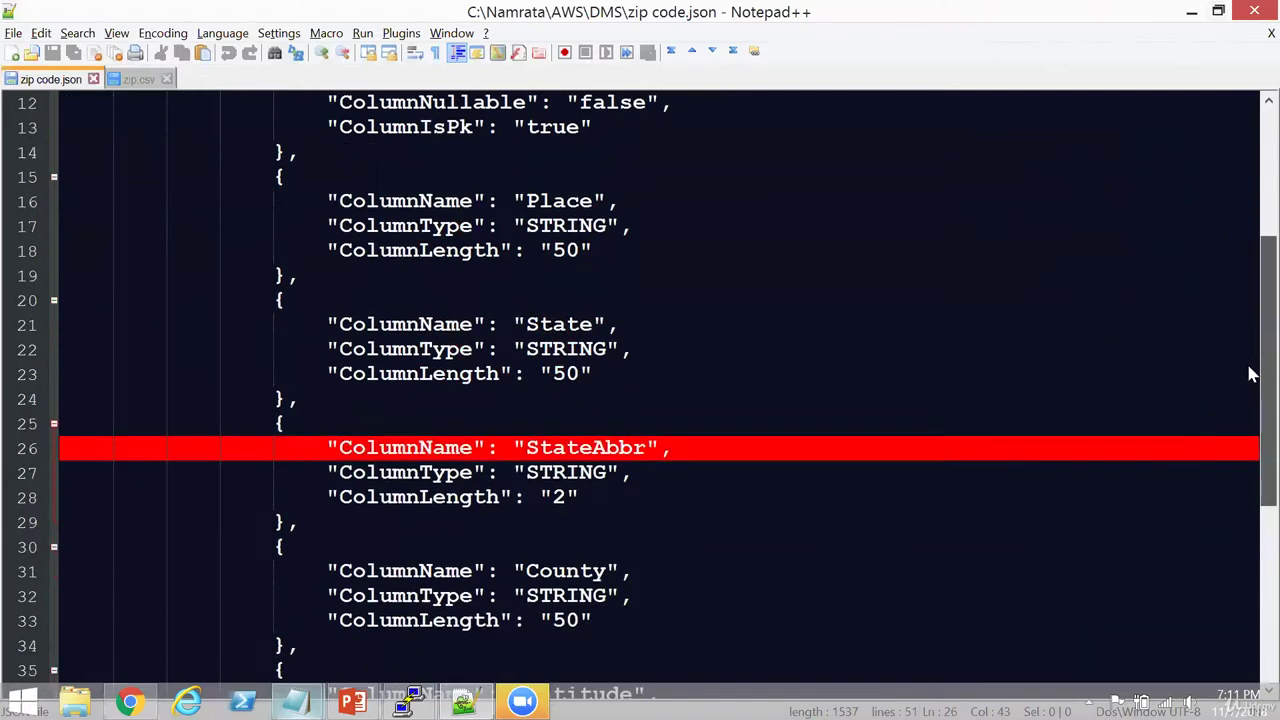
{"action": "left_click", "coordinate": [557, 496]}
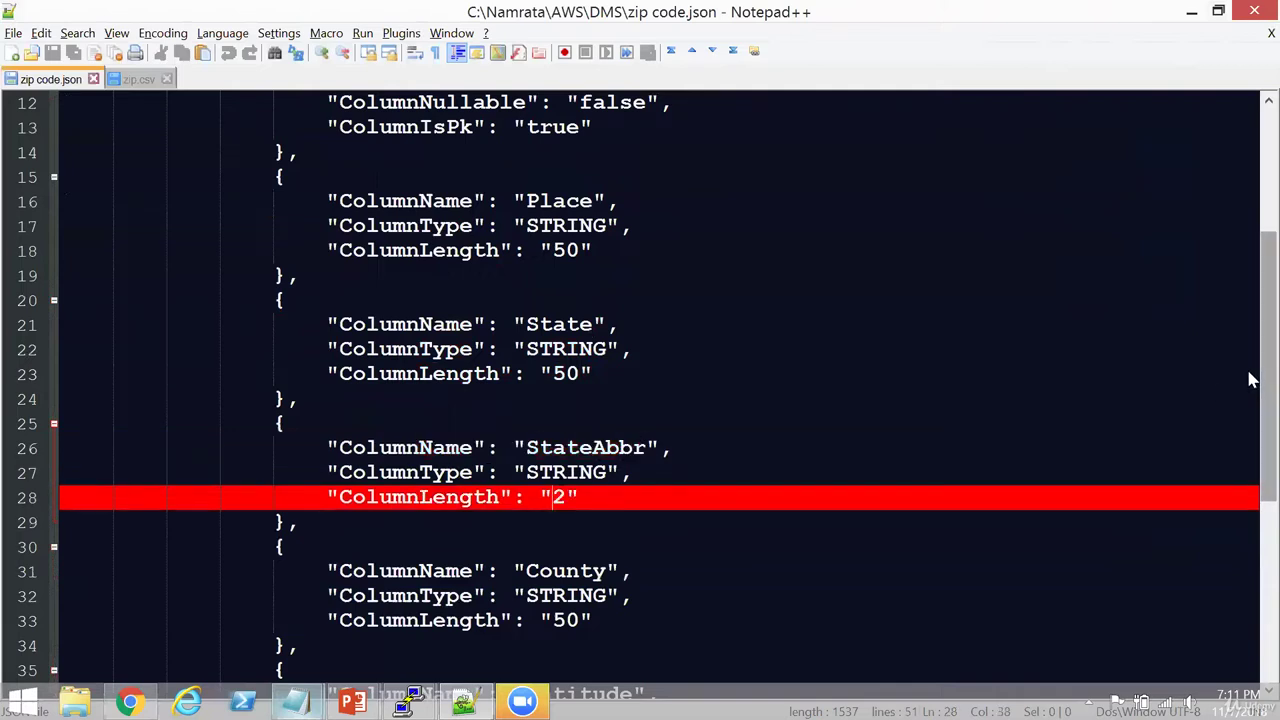
{"action": "scroll", "coordinate": [1250, 393], "scroll_direction": "down", "scroll_amount": 1}
{"action": "scroll", "coordinate": [1250, 410], "scroll_direction": "down", "scroll_amount": 4}
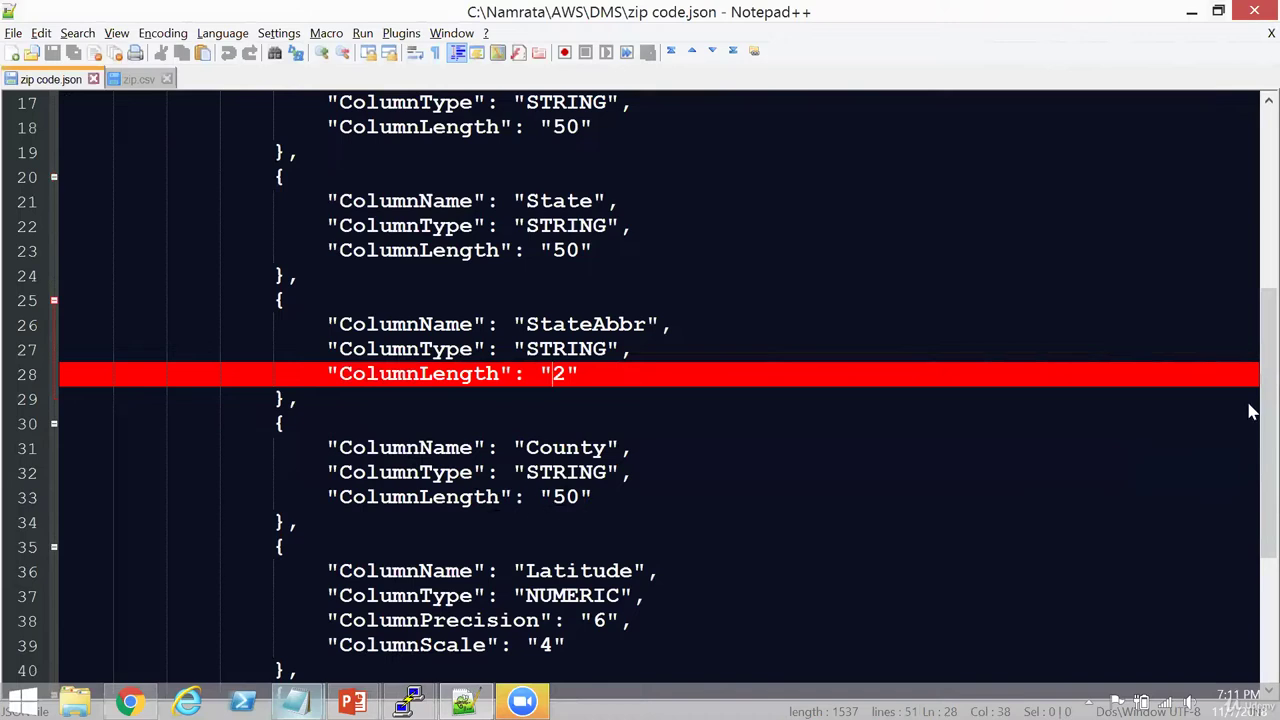
{"action": "scroll", "coordinate": [1250, 420], "scroll_direction": "down", "scroll_amount": 2}
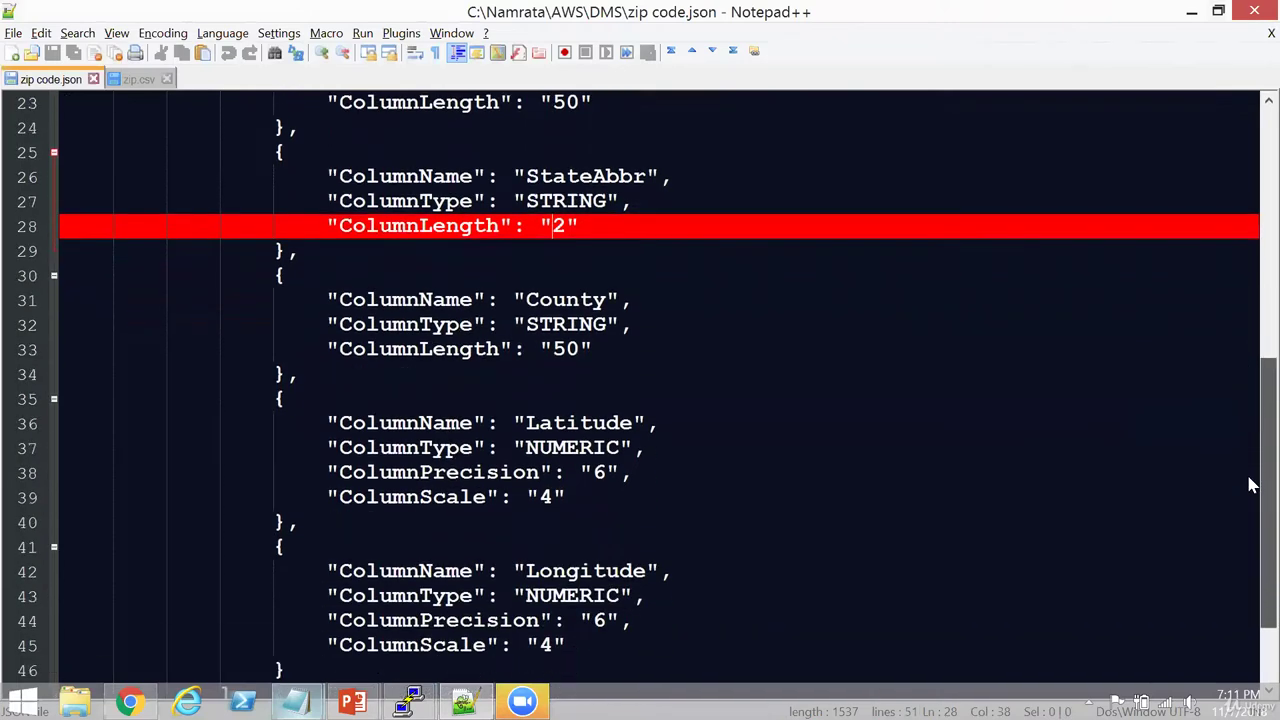
{"action": "left_click", "coordinate": [602, 424]}
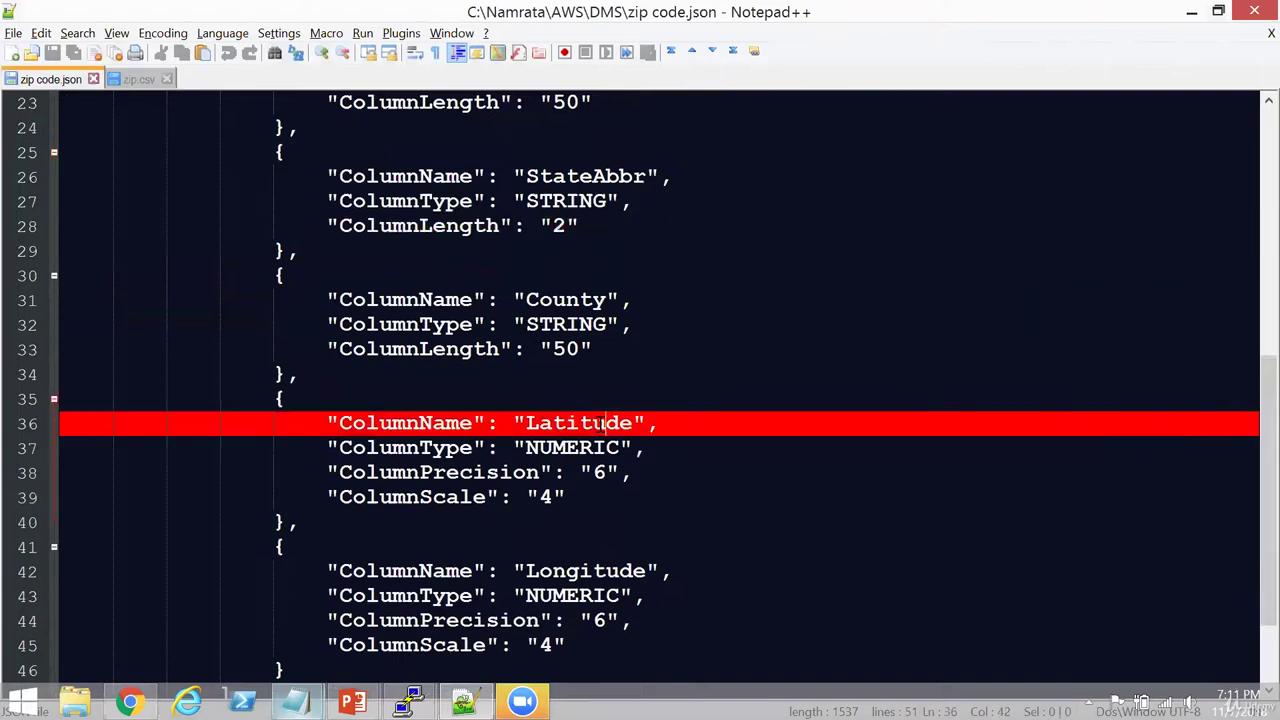
{"action": "left_click", "coordinate": [597, 548]}
{"action": "left_click", "coordinate": [594, 571]}
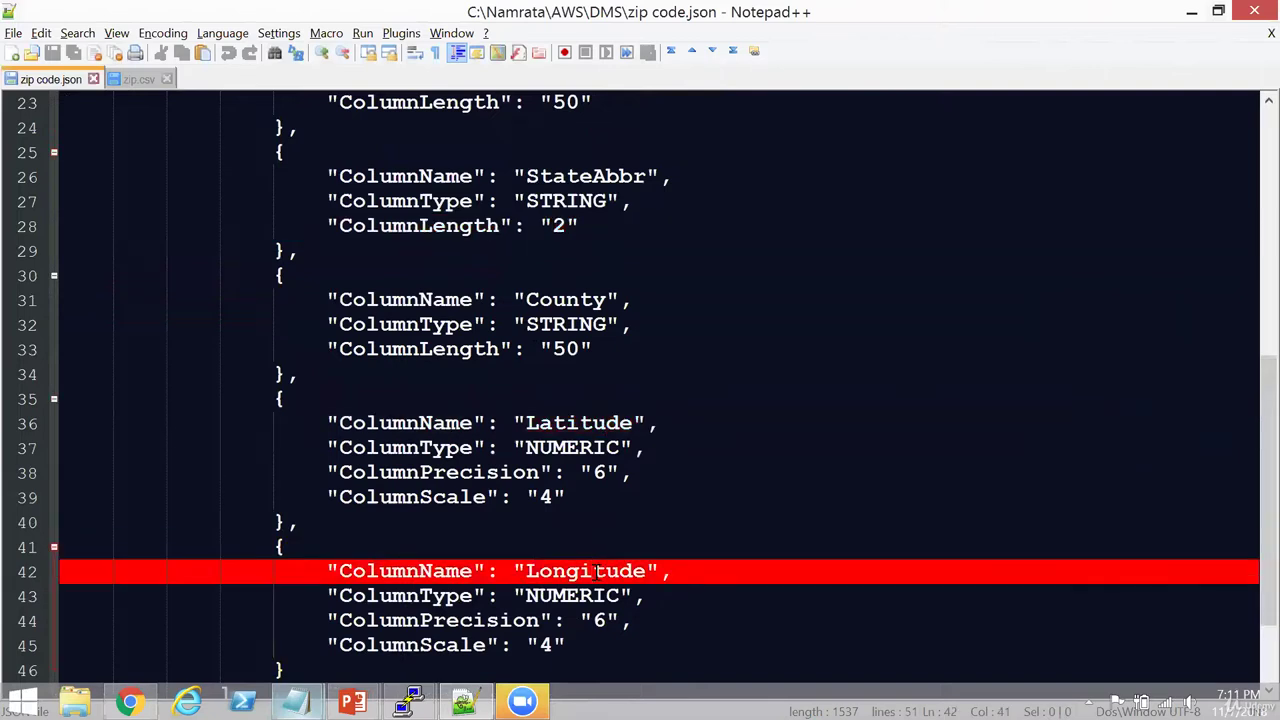
{"action": "left_click", "coordinate": [579, 447]}
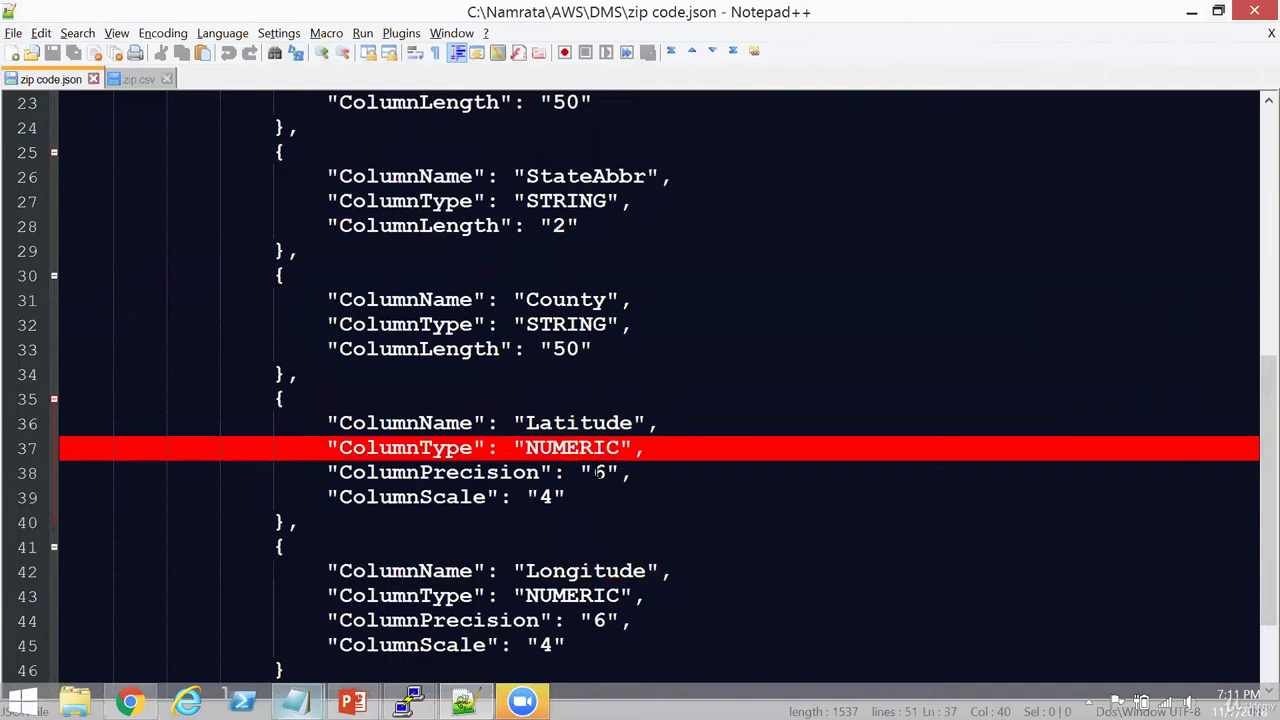
{"action": "double_click", "coordinate": [600, 472]}
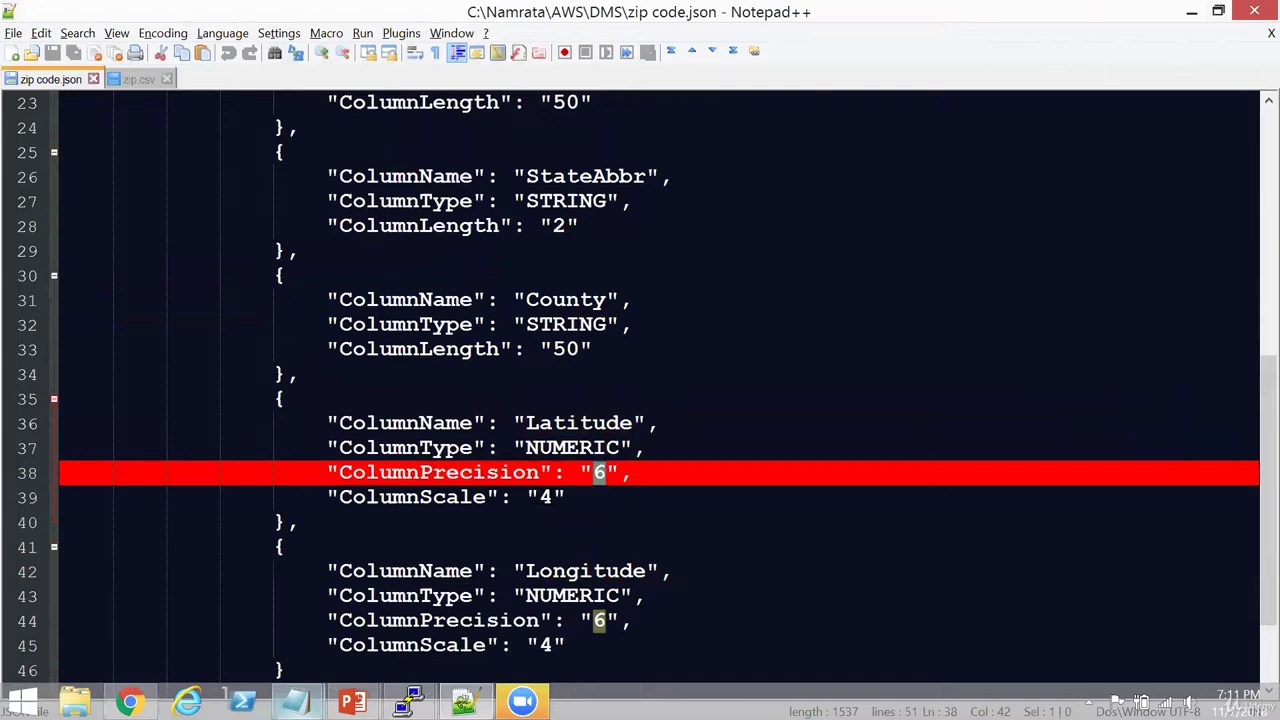
{"action": "double_click", "coordinate": [546, 497]}
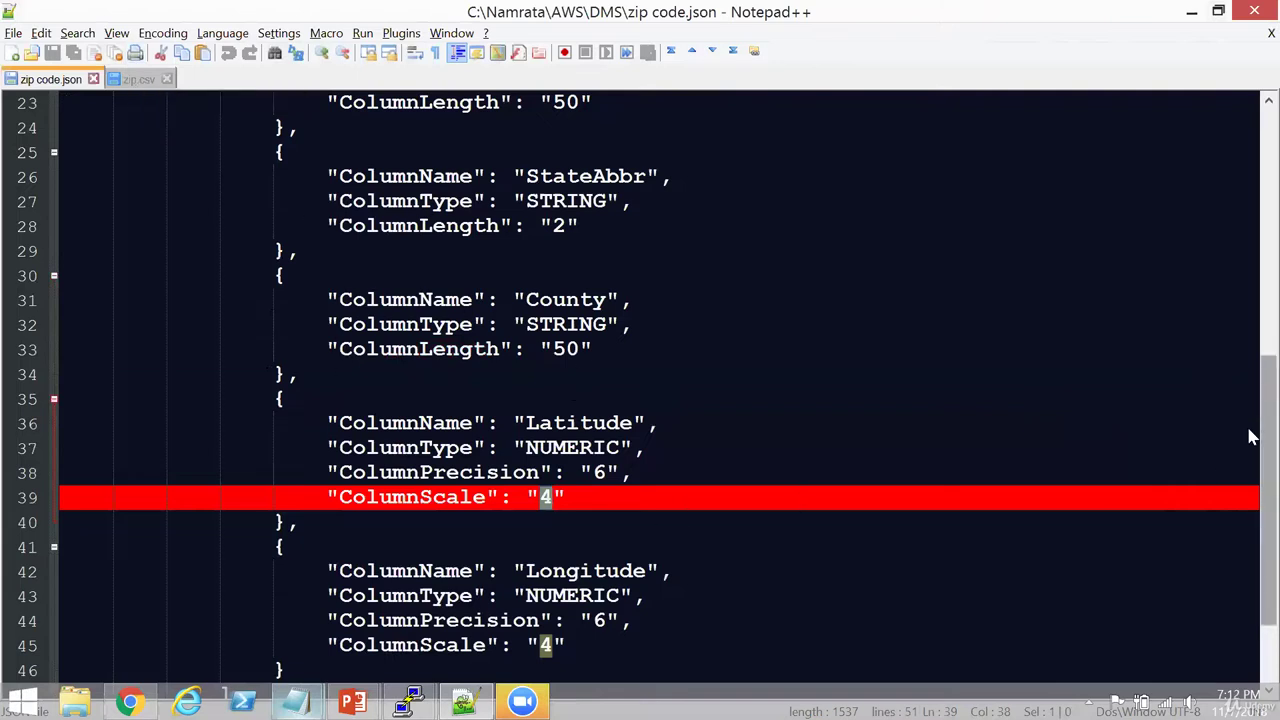
{"action": "left_click_drag", "start_coordinate": [1250, 436], "coordinate": [1252, 495]}
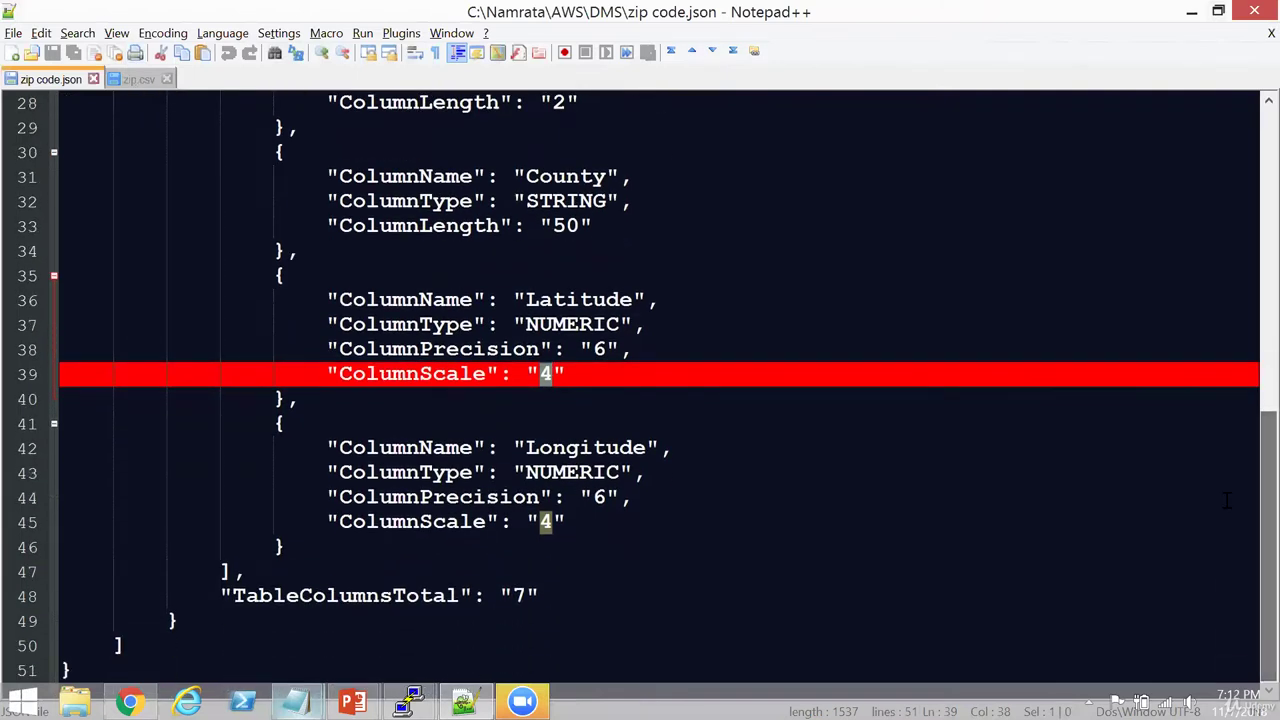
{"action": "left_click", "coordinate": [470, 547]}
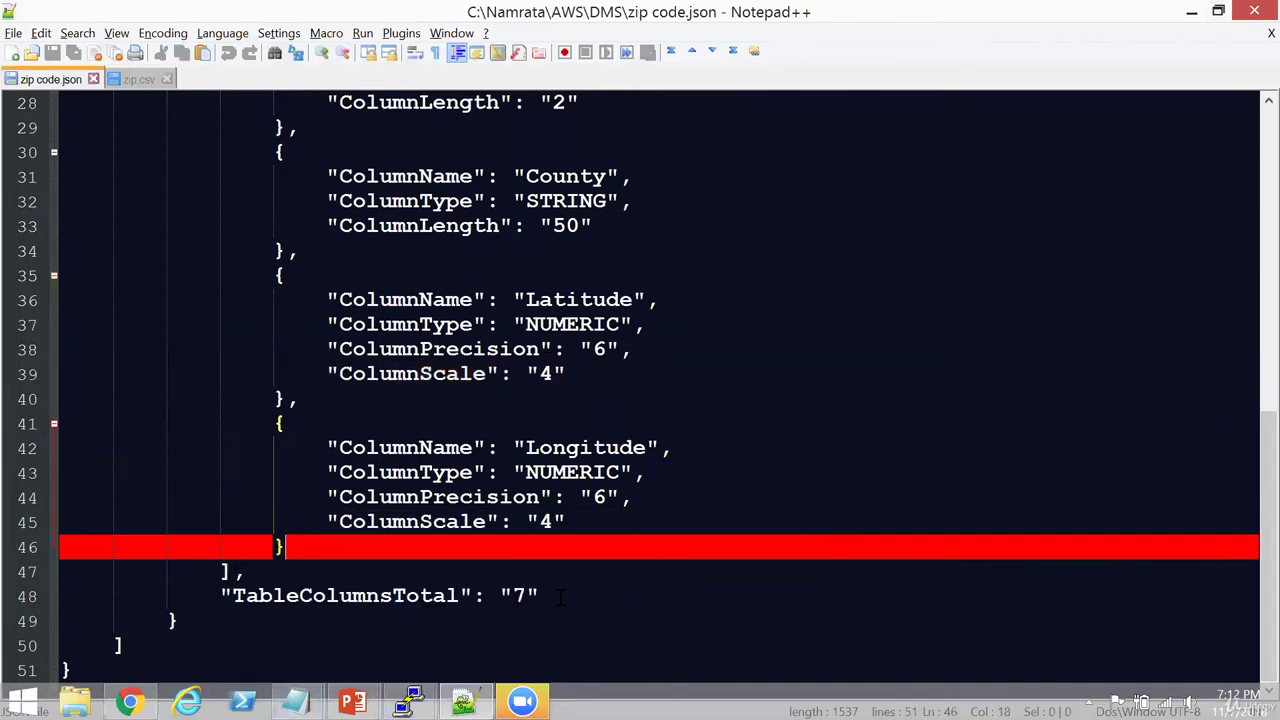
{"action": "left_click_drag", "start_coordinate": [561, 597], "coordinate": [129, 604]}
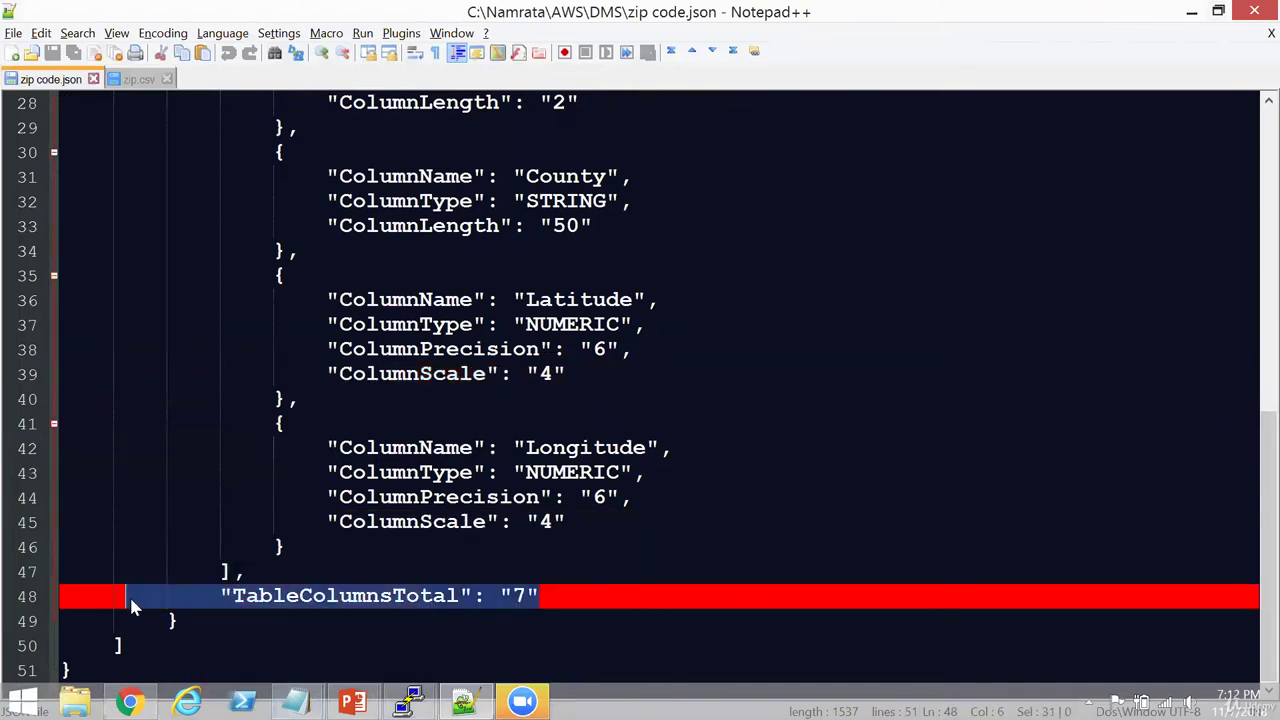
Open zip.csv and select each row-one field: 501, Holtsville, New York, NY, Suffolk, 40.8154, 73.0451.
{"action": "left_click", "coordinate": [138, 86]}
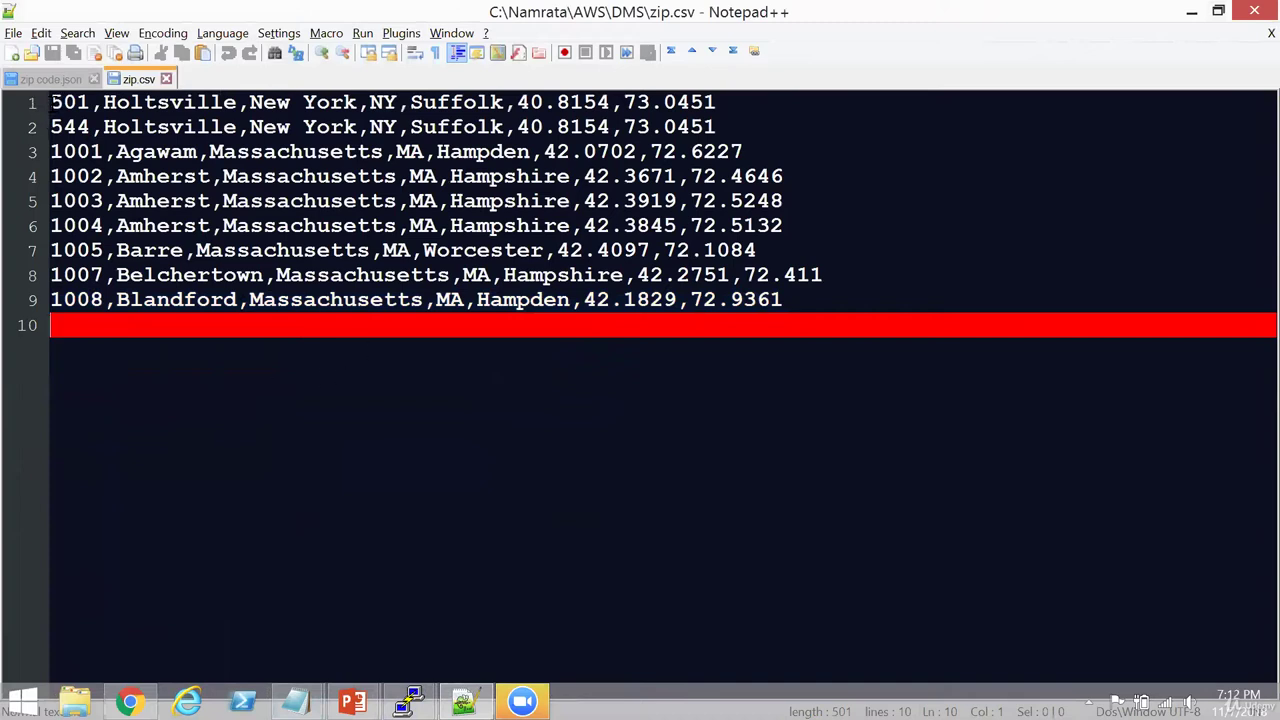
{"action": "left_click", "coordinate": [57, 104]}
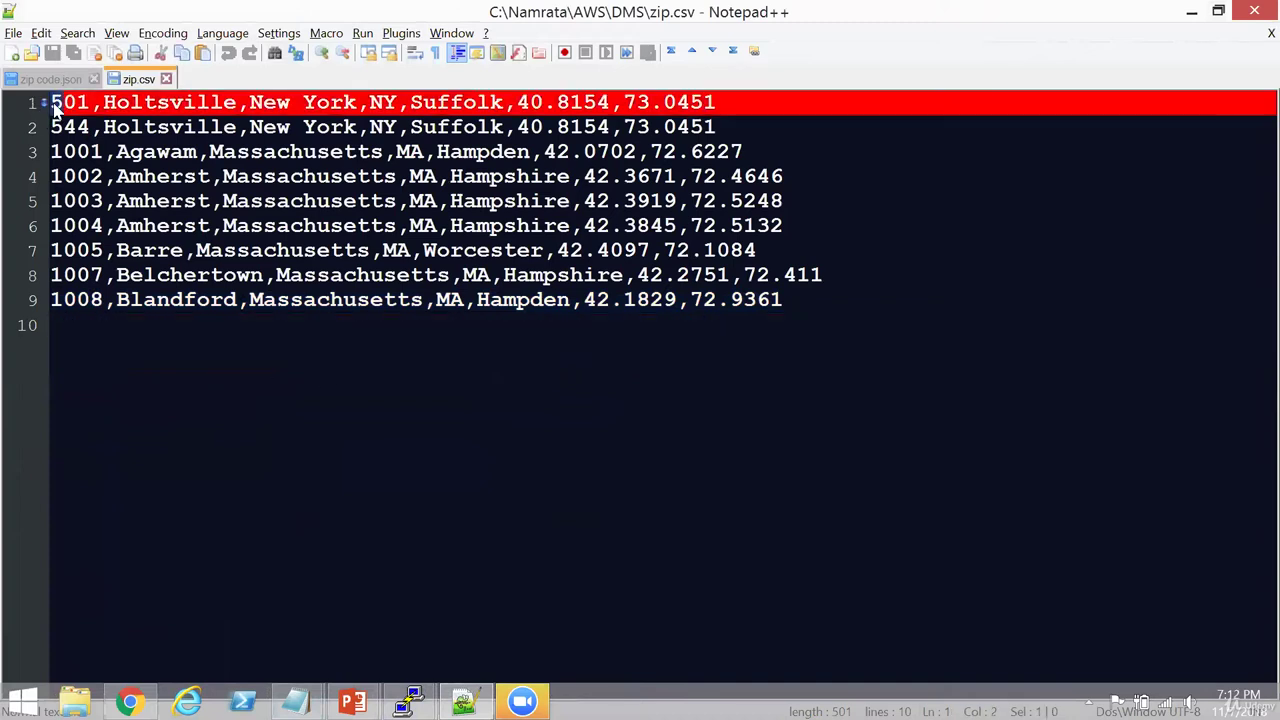
{"action": "left_click_drag", "start_coordinate": [90, 103], "coordinate": [46, 102]}
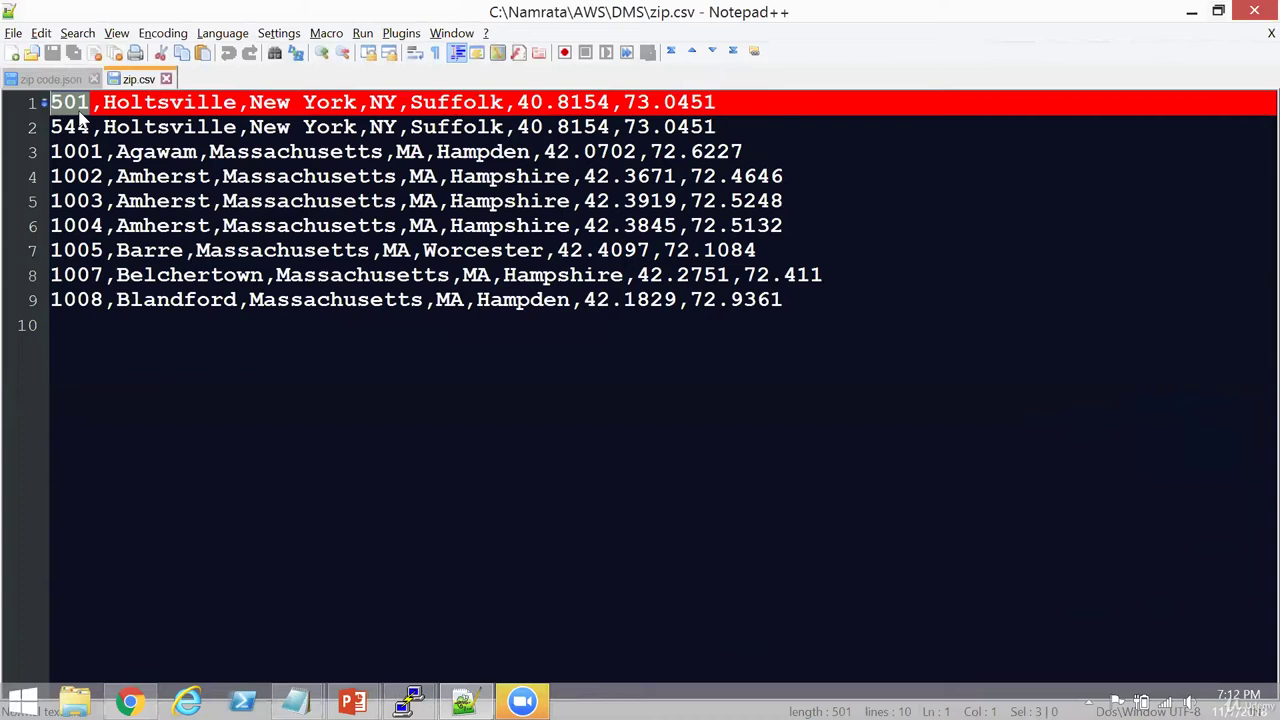
{"action": "double_click", "coordinate": [163, 104]}
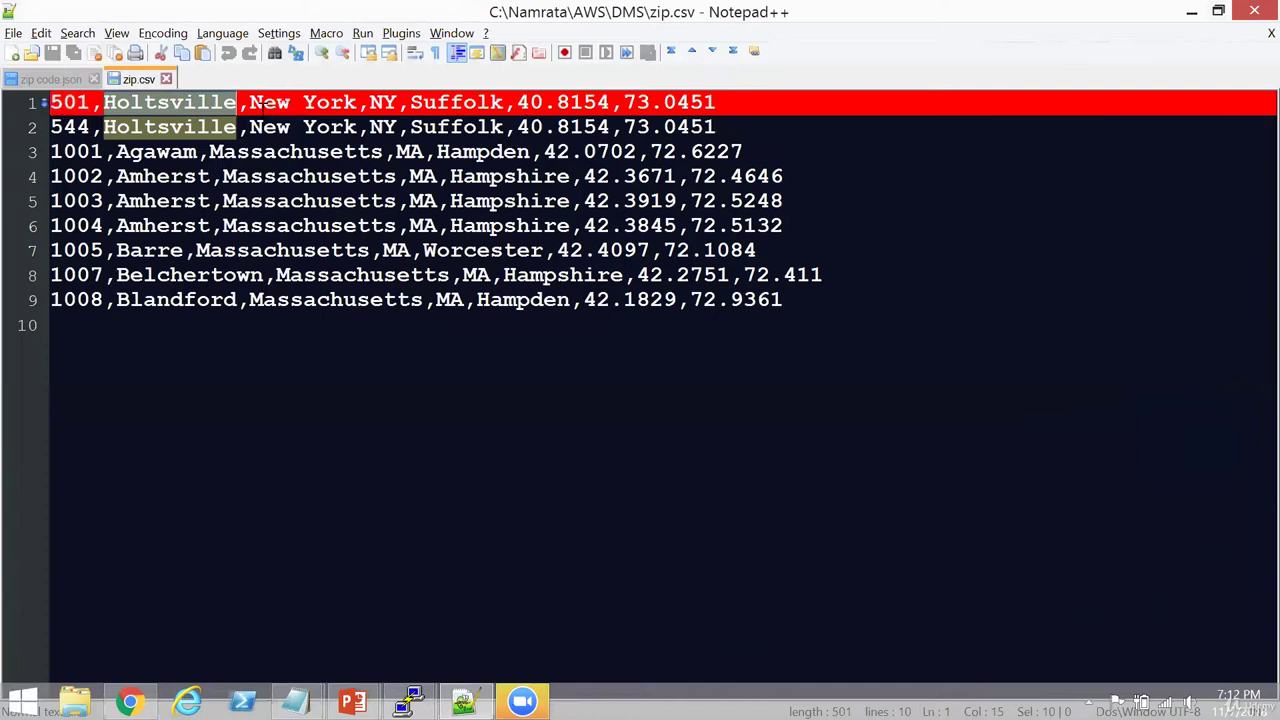
{"action": "left_click_drag", "start_coordinate": [250, 104], "coordinate": [358, 104]}
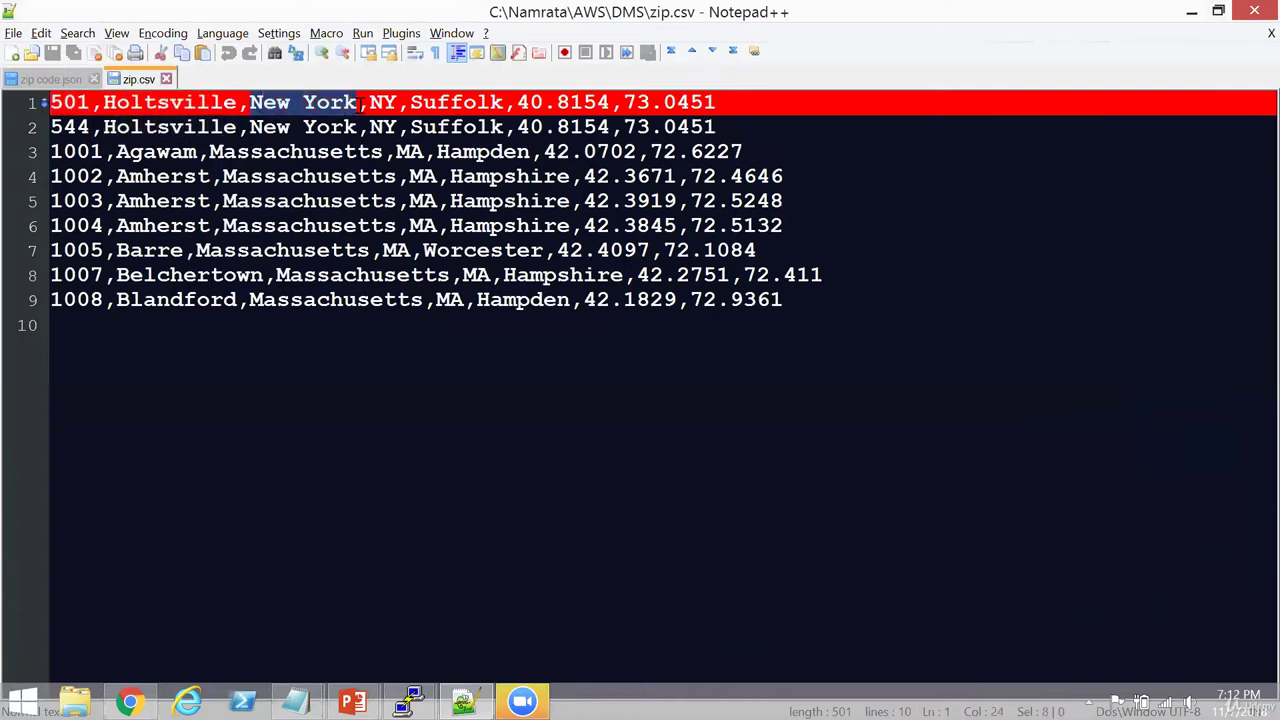
{"action": "double_click", "coordinate": [381, 104]}
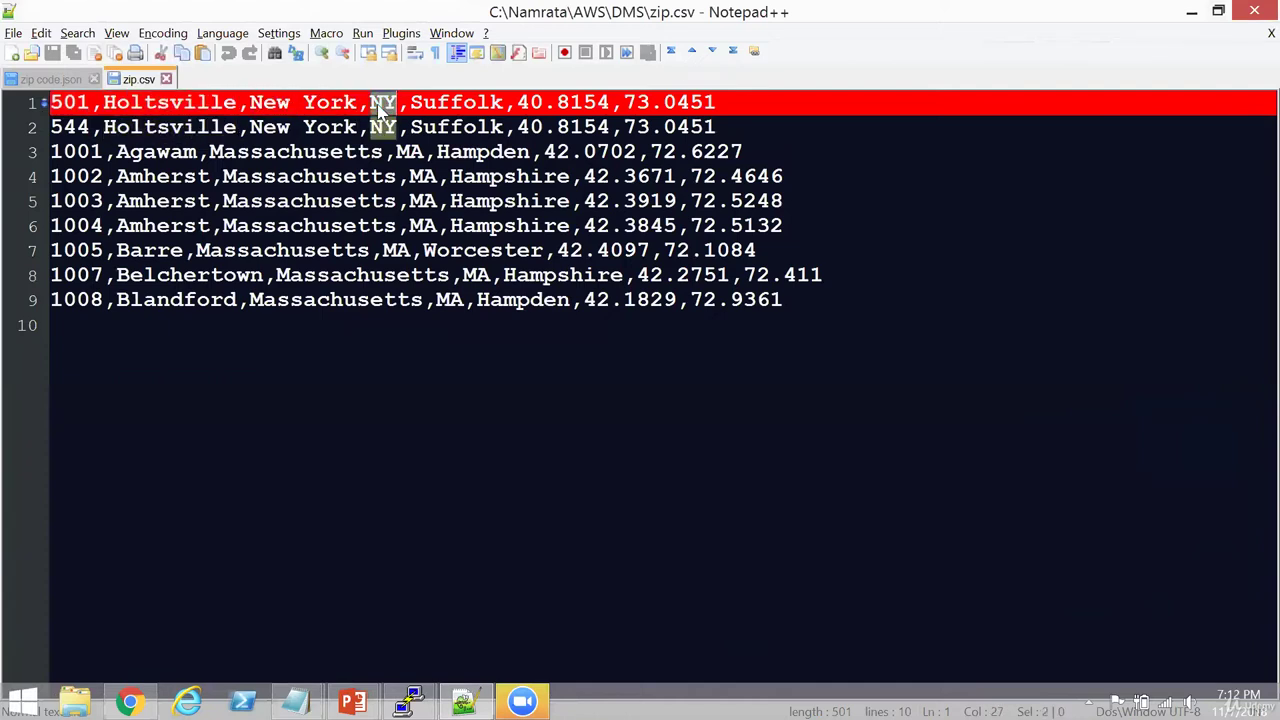
{"action": "double_click", "coordinate": [452, 104]}
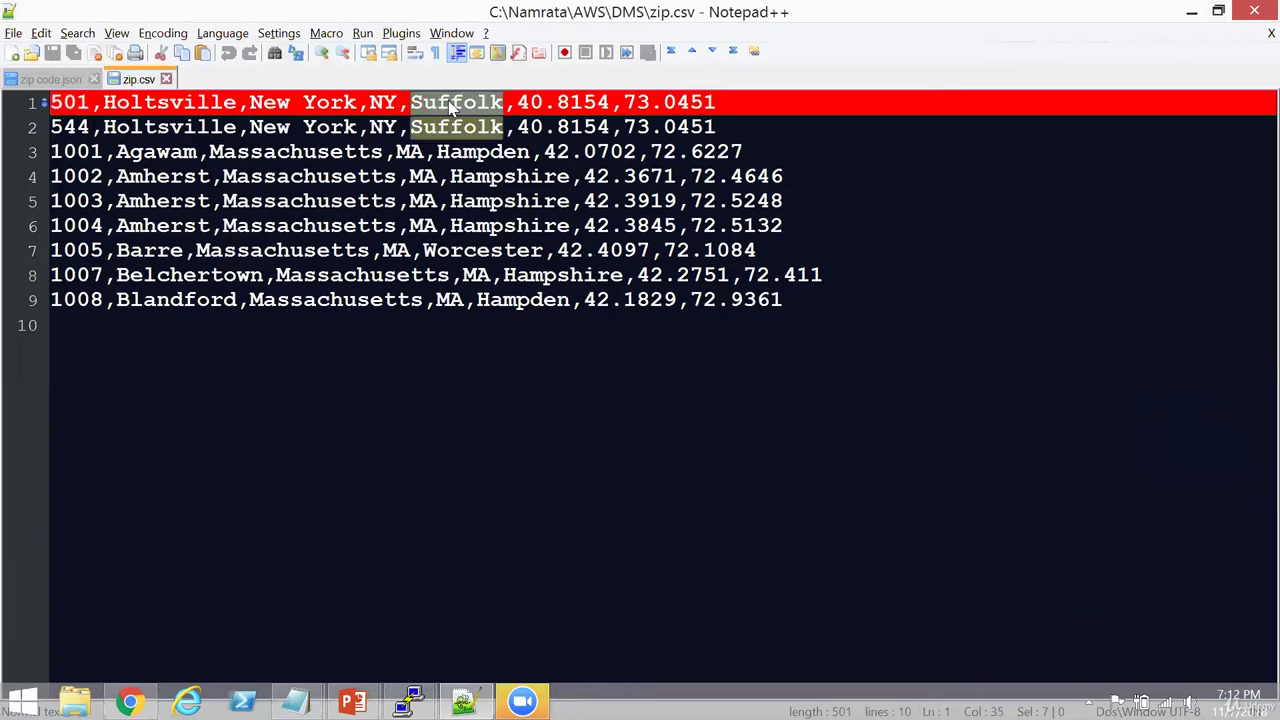
{"action": "left_click_drag", "start_coordinate": [517, 104], "coordinate": [612, 104]}
{"action": "left_click_drag", "start_coordinate": [624, 104], "coordinate": [741, 107]}
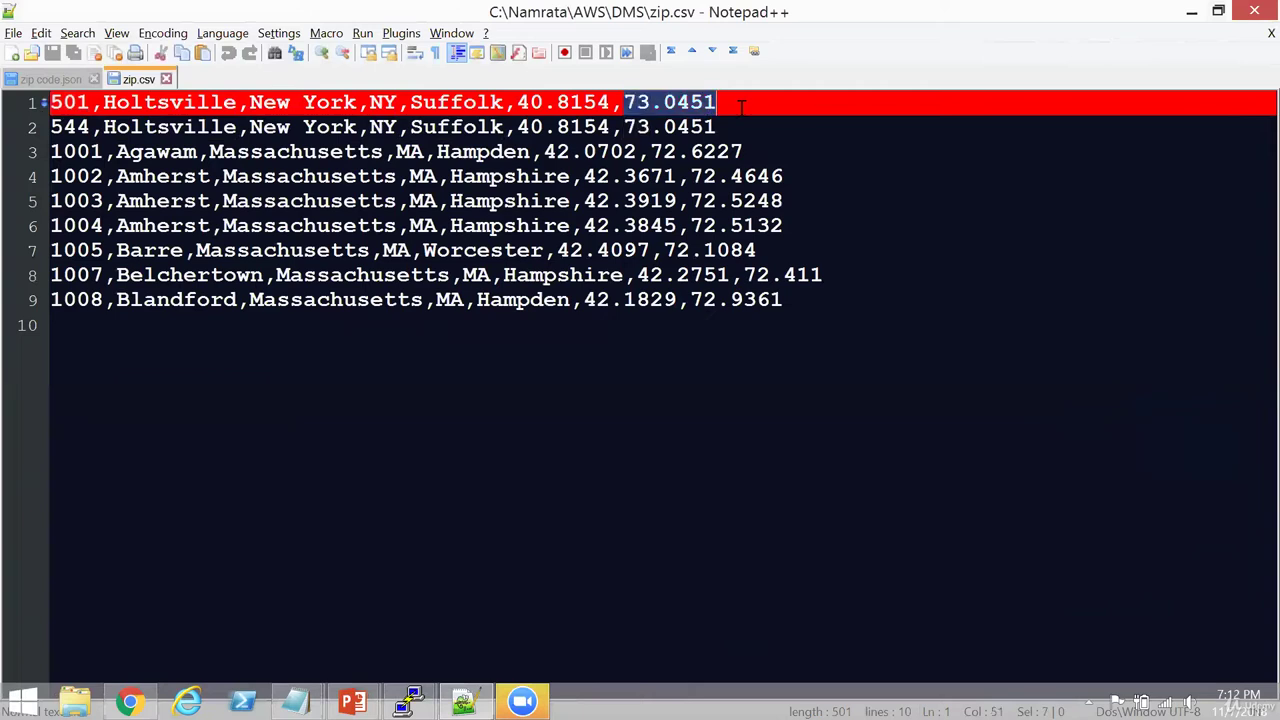
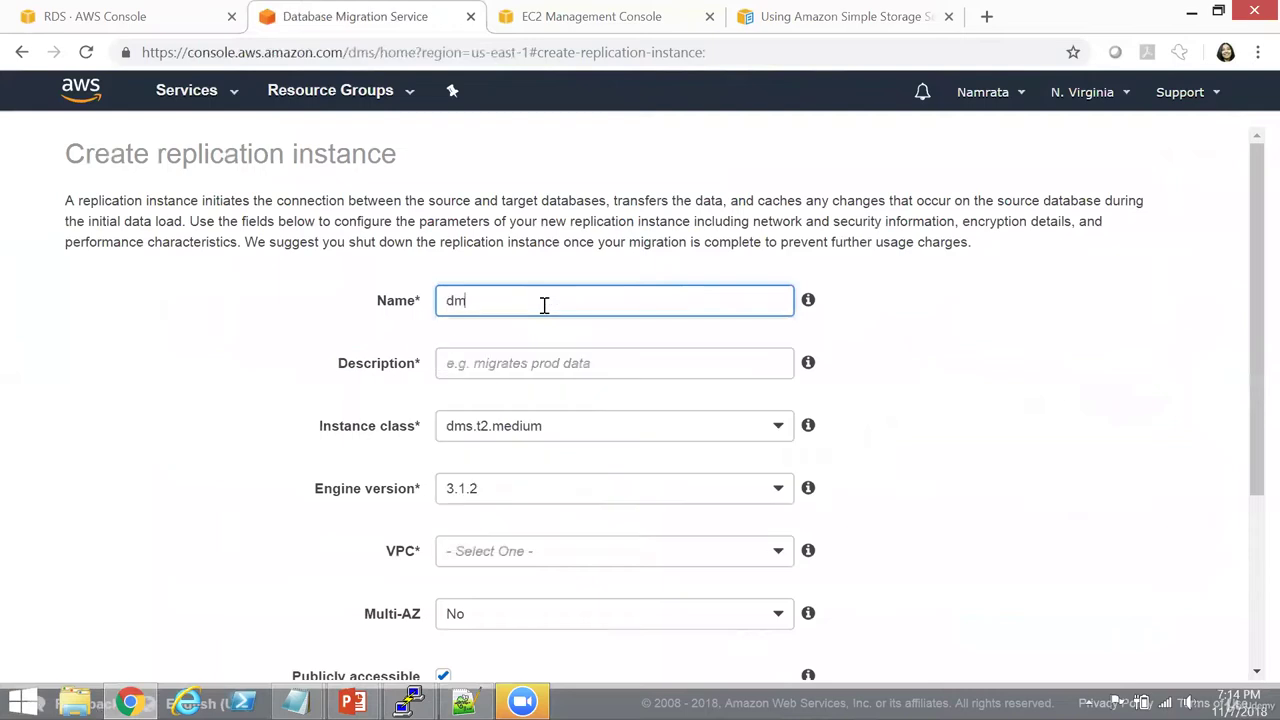
Name the replication instance dms2018rep, reuse the name as description, and choose dms.t2.micro in vpc-60a36018.
{"action": "type", "text": "s2018rep"}
{"action": "key", "text": "ctrl+a"}
{"action": "key", "text": "ctrl+c"}
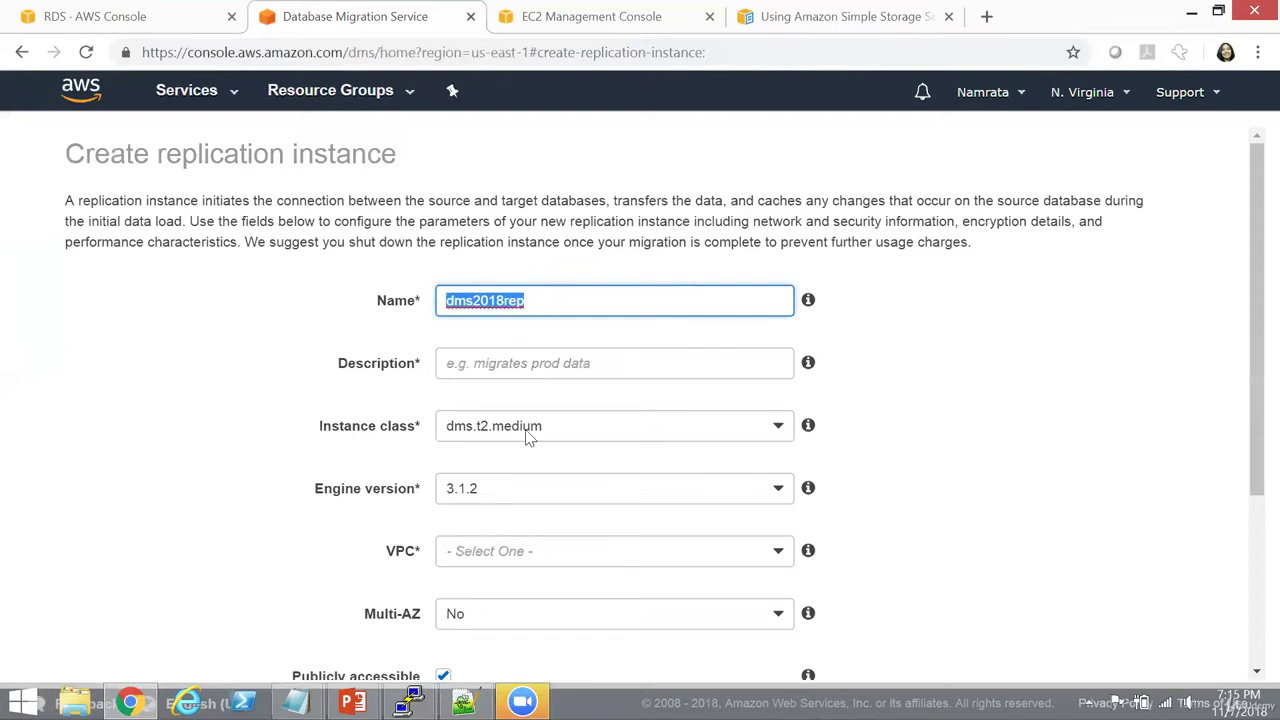
{"action": "left_click", "coordinate": [533, 366]}
{"action": "key", "text": "ctrl+v"}
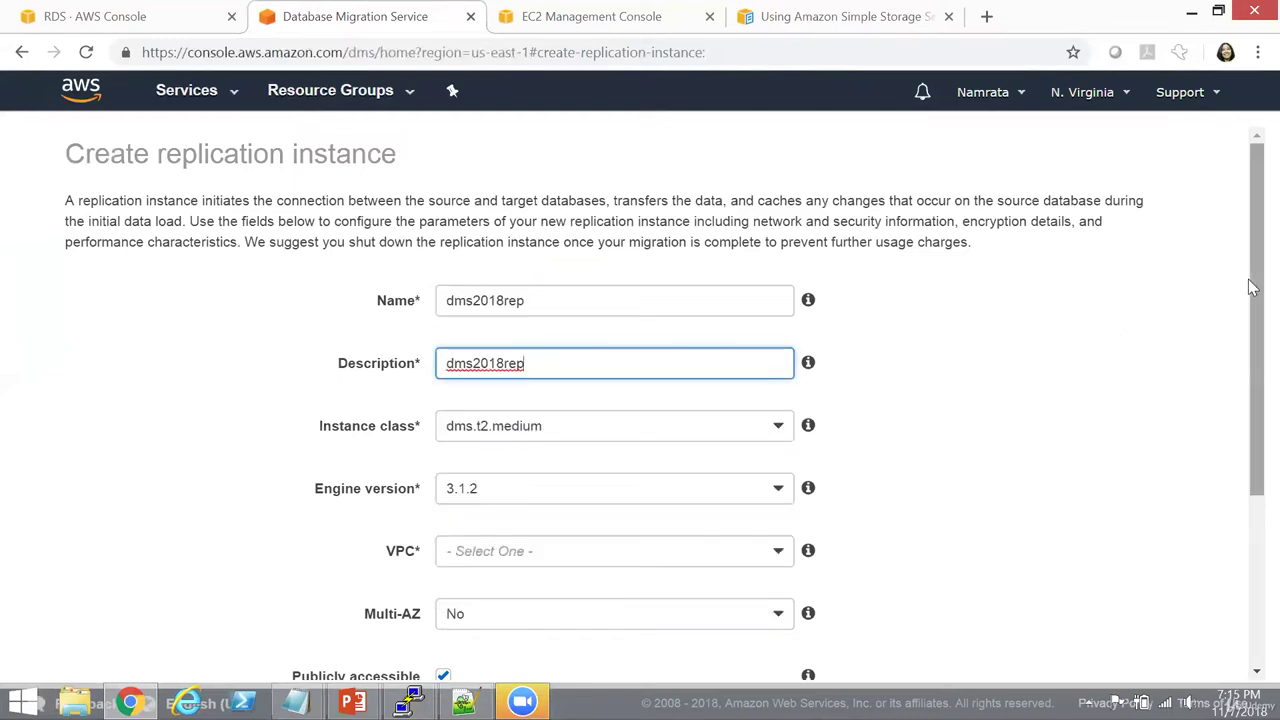
{"action": "scroll", "coordinate": [1248, 279], "scroll_direction": "down", "scroll_amount": 1}
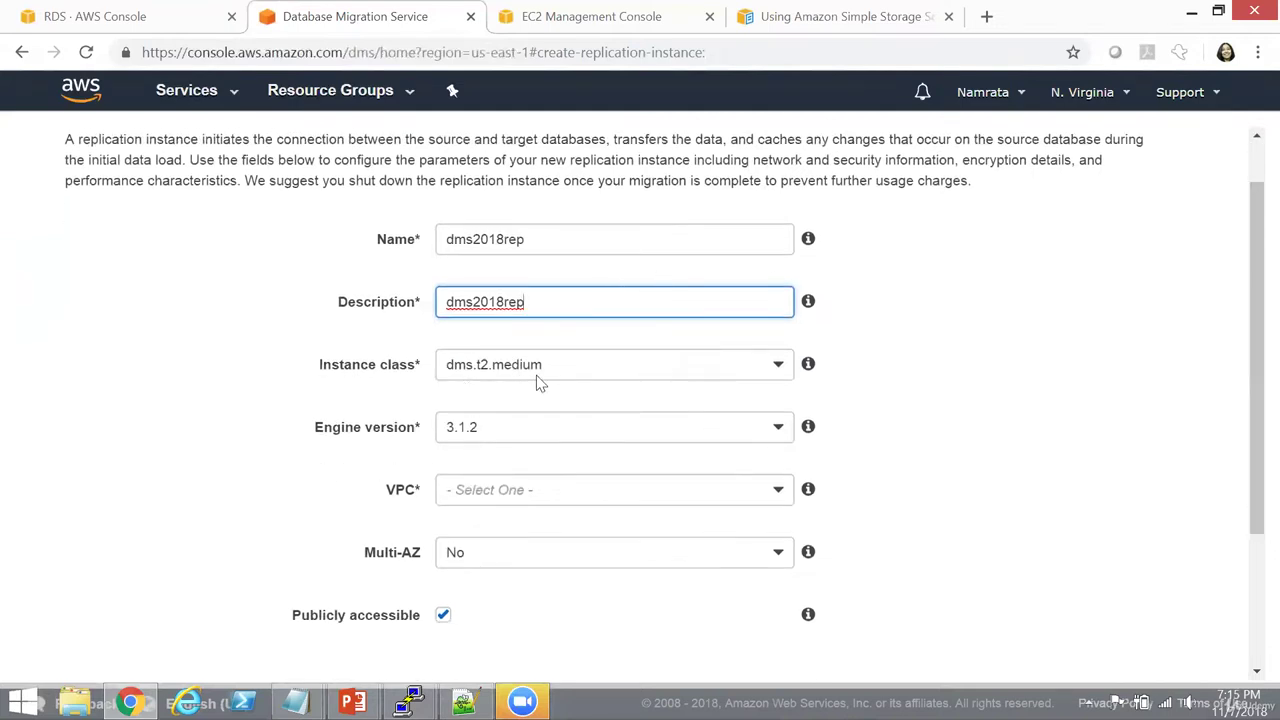
{"action": "left_click", "coordinate": [553, 368]}
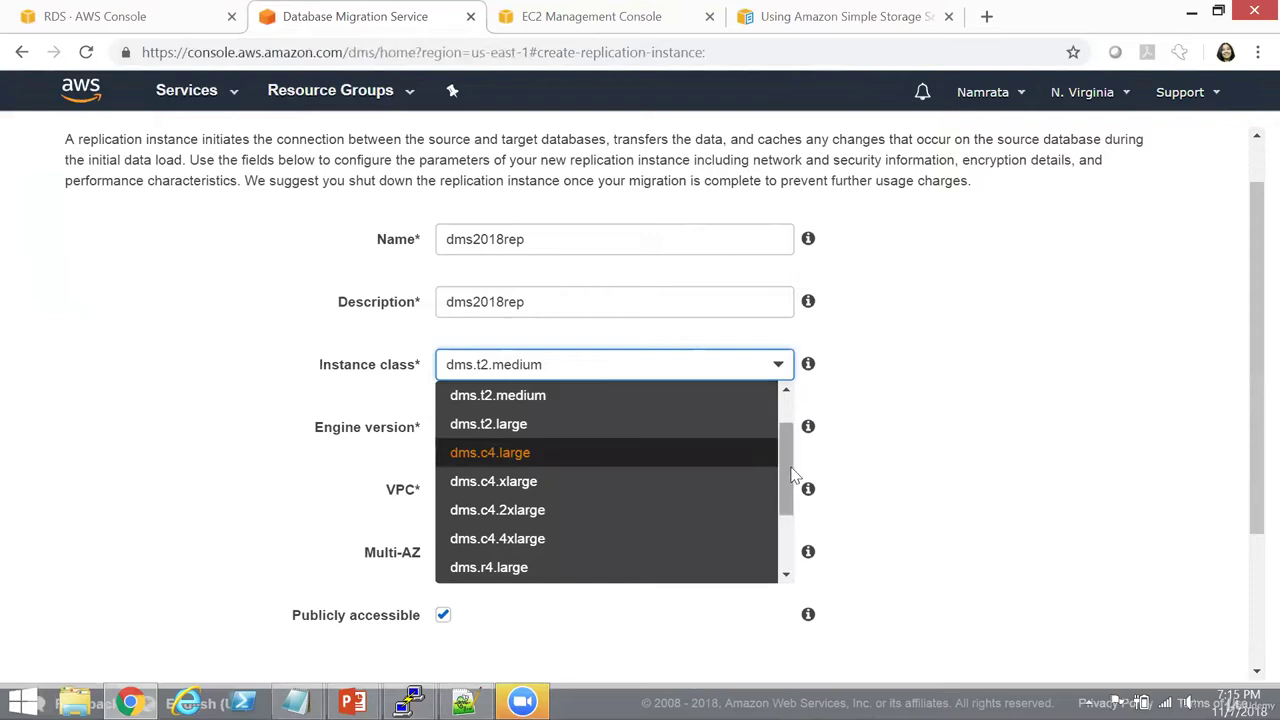
{"action": "left_click_drag", "start_coordinate": [784, 462], "coordinate": [784, 438]}
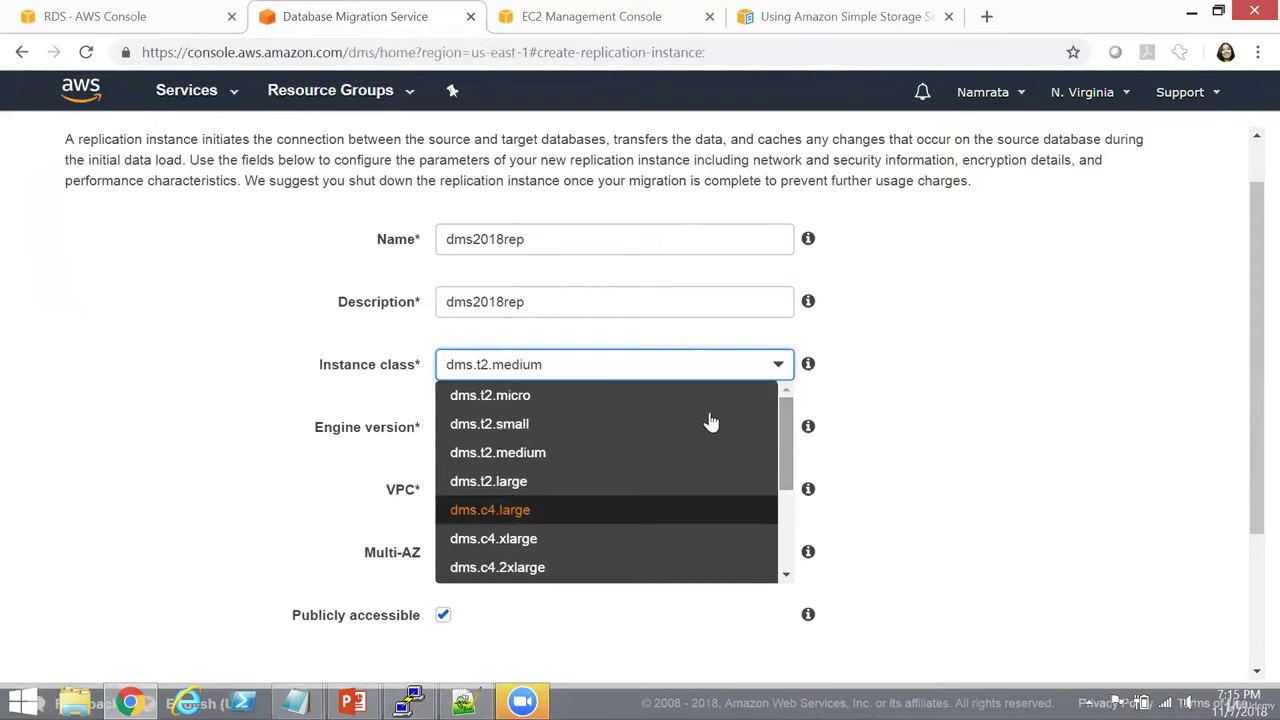
{"action": "left_click", "coordinate": [640, 400]}
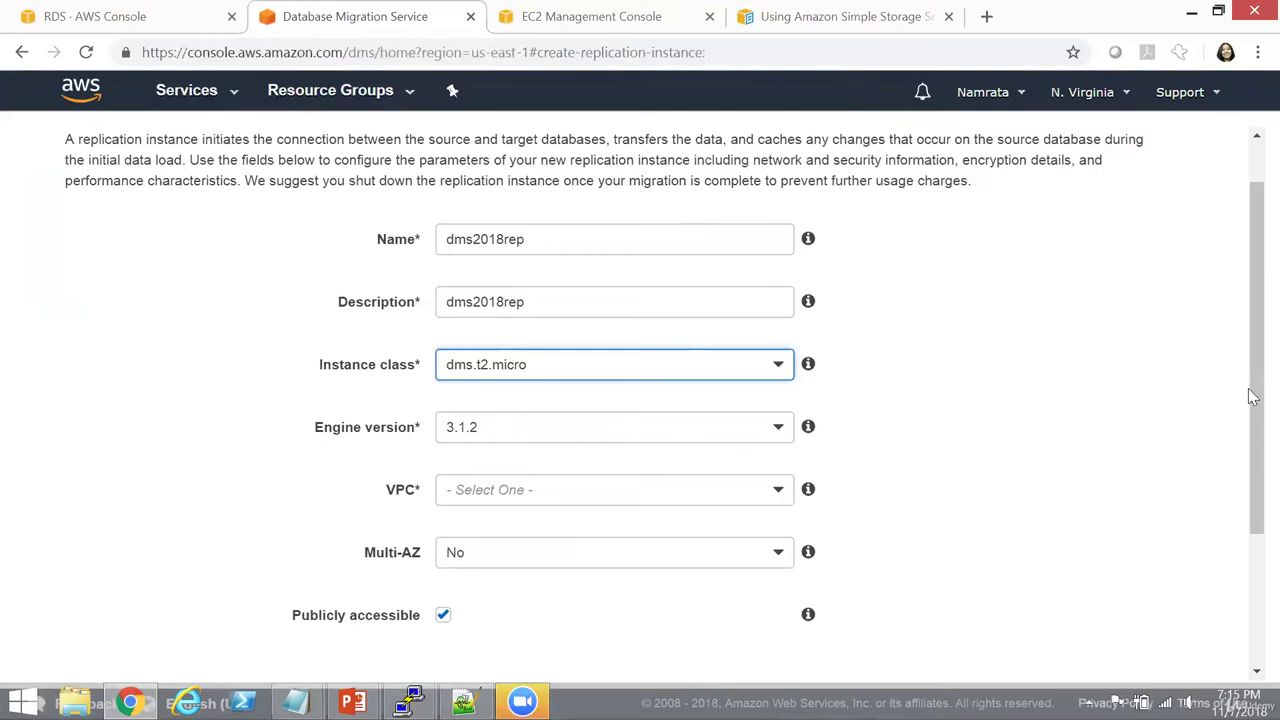
{"action": "left_click_drag", "start_coordinate": [1253, 392], "coordinate": [1252, 447]}
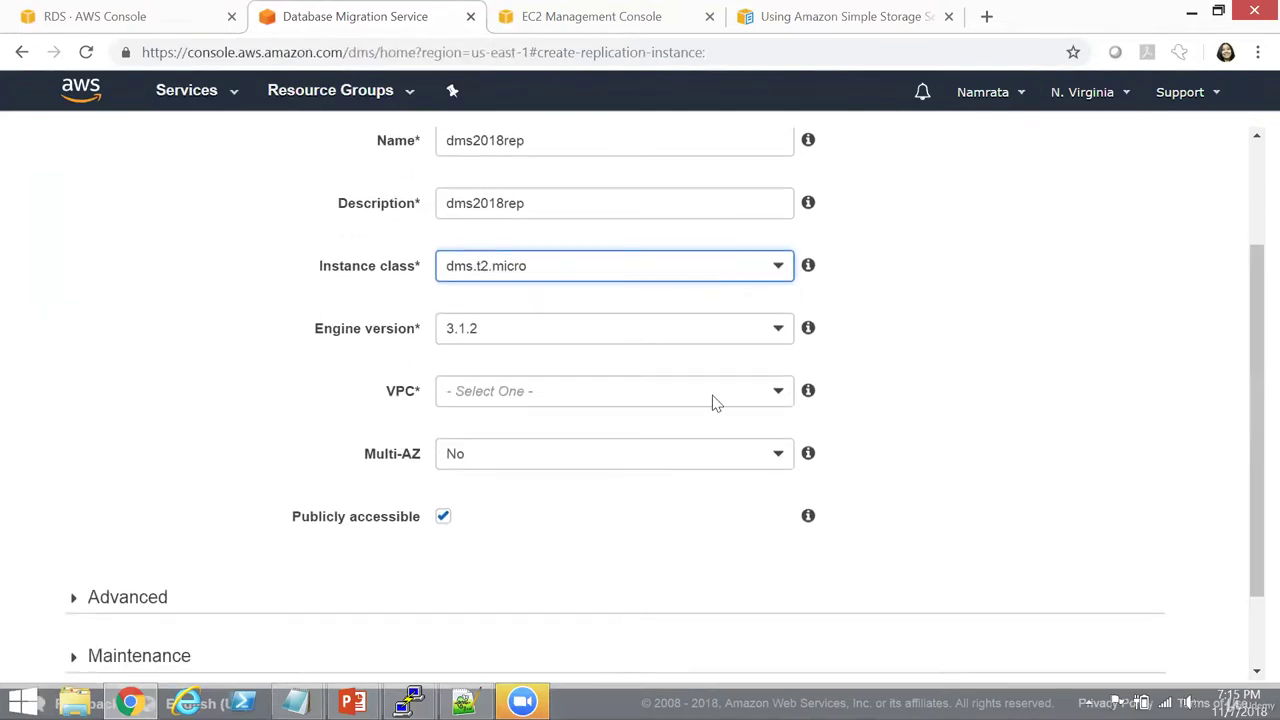
{"action": "left_click", "coordinate": [658, 403]}
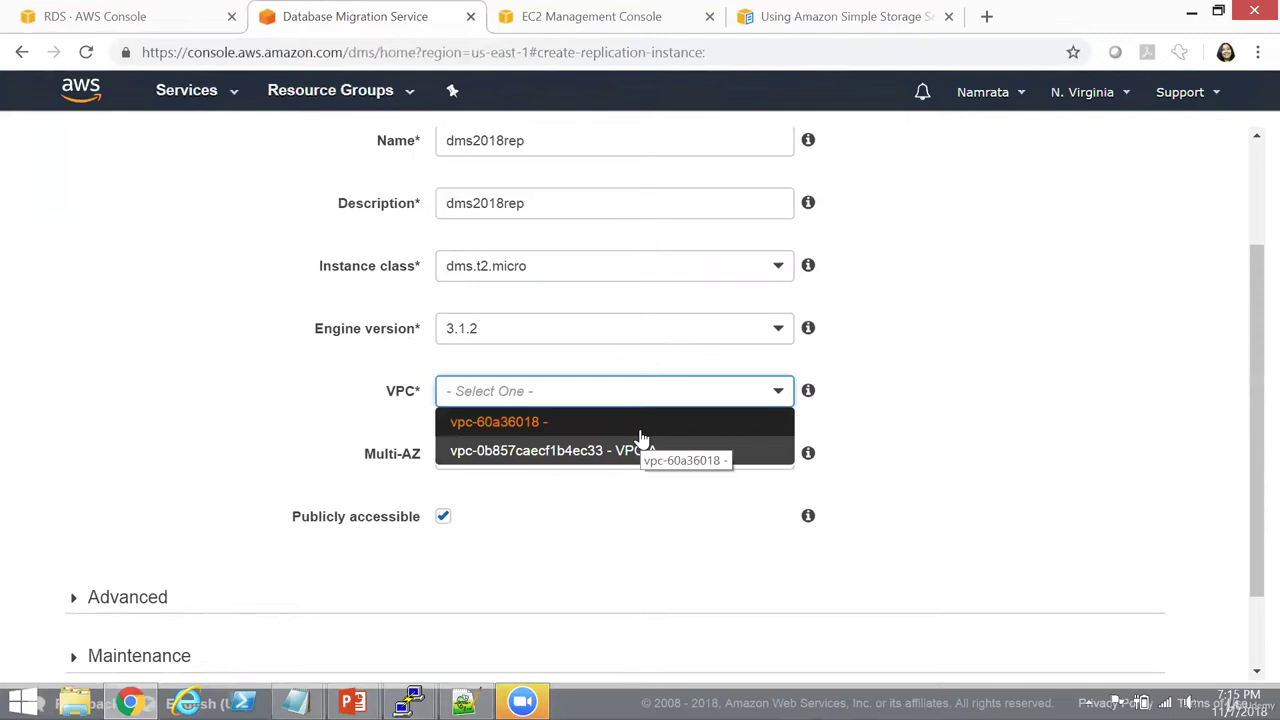
{"action": "left_click", "coordinate": [641, 422]}
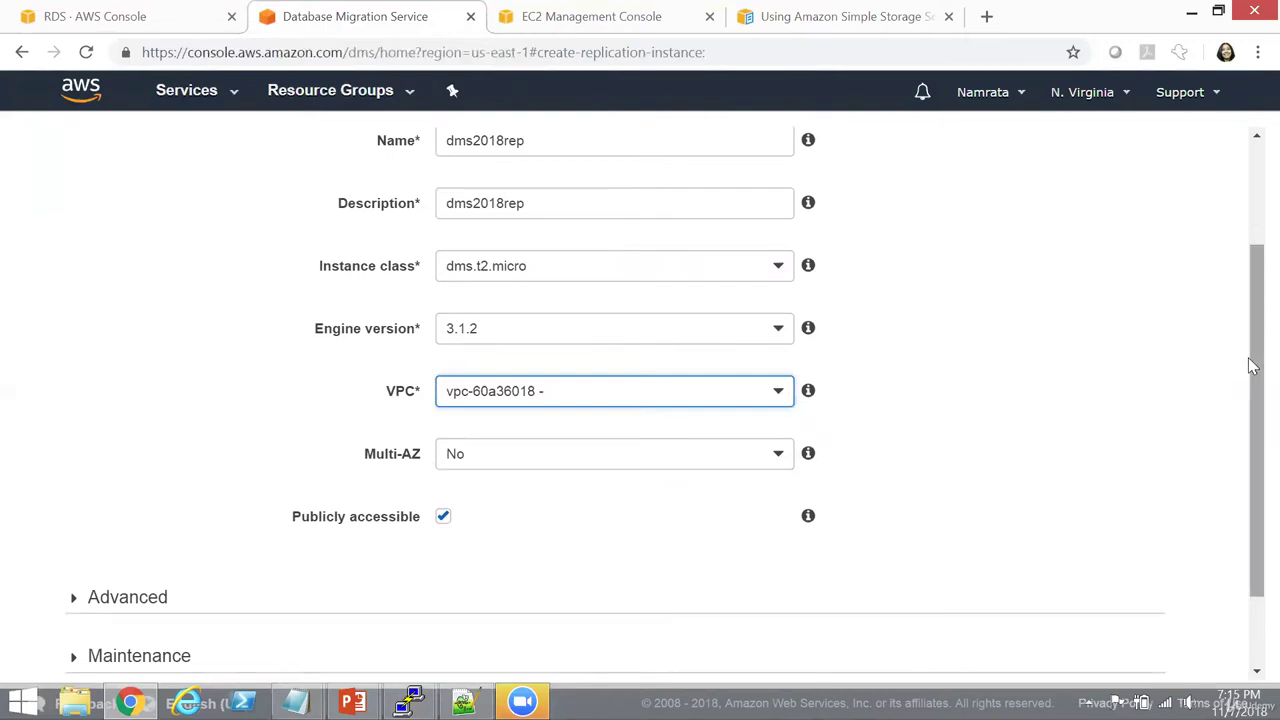
{"action": "left_click_drag", "start_coordinate": [1252, 363], "coordinate": [1251, 433]}
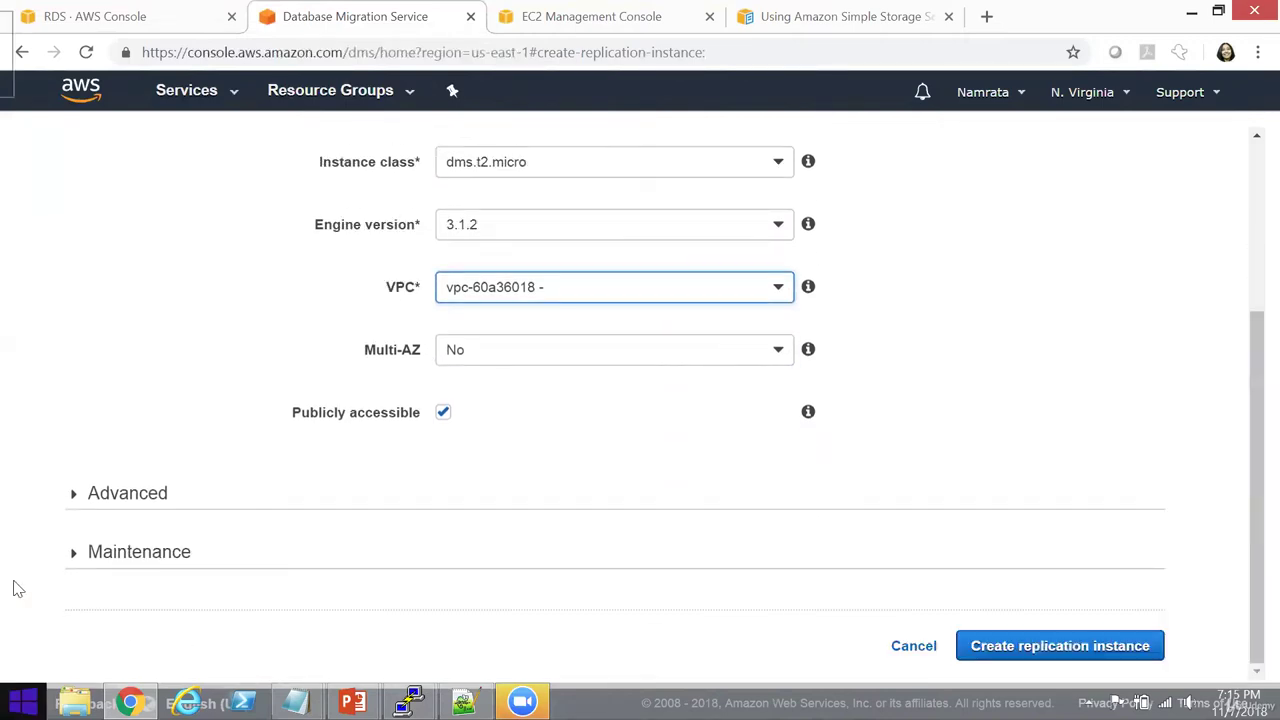
Set 8 GB storage, zone us-east-1a and the default security group, then create the instance.
{"action": "left_click", "coordinate": [70, 493]}
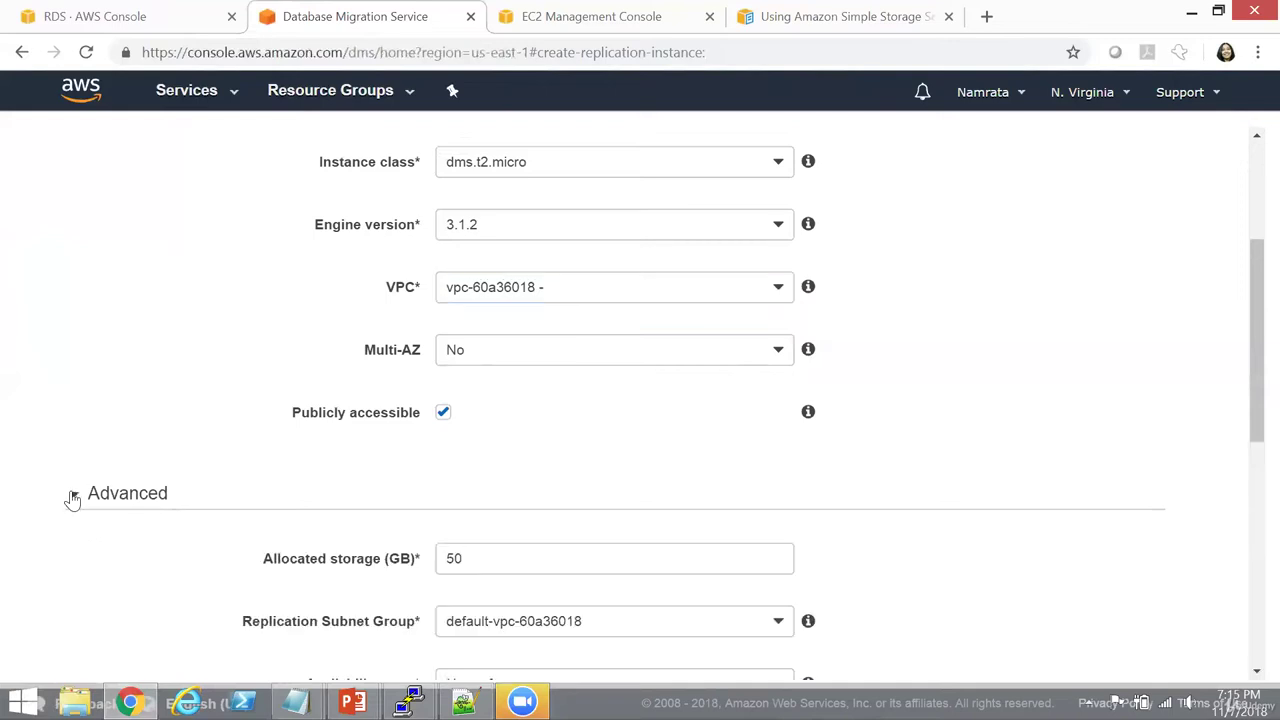
{"action": "left_click_drag", "start_coordinate": [1251, 349], "coordinate": [1251, 423]}
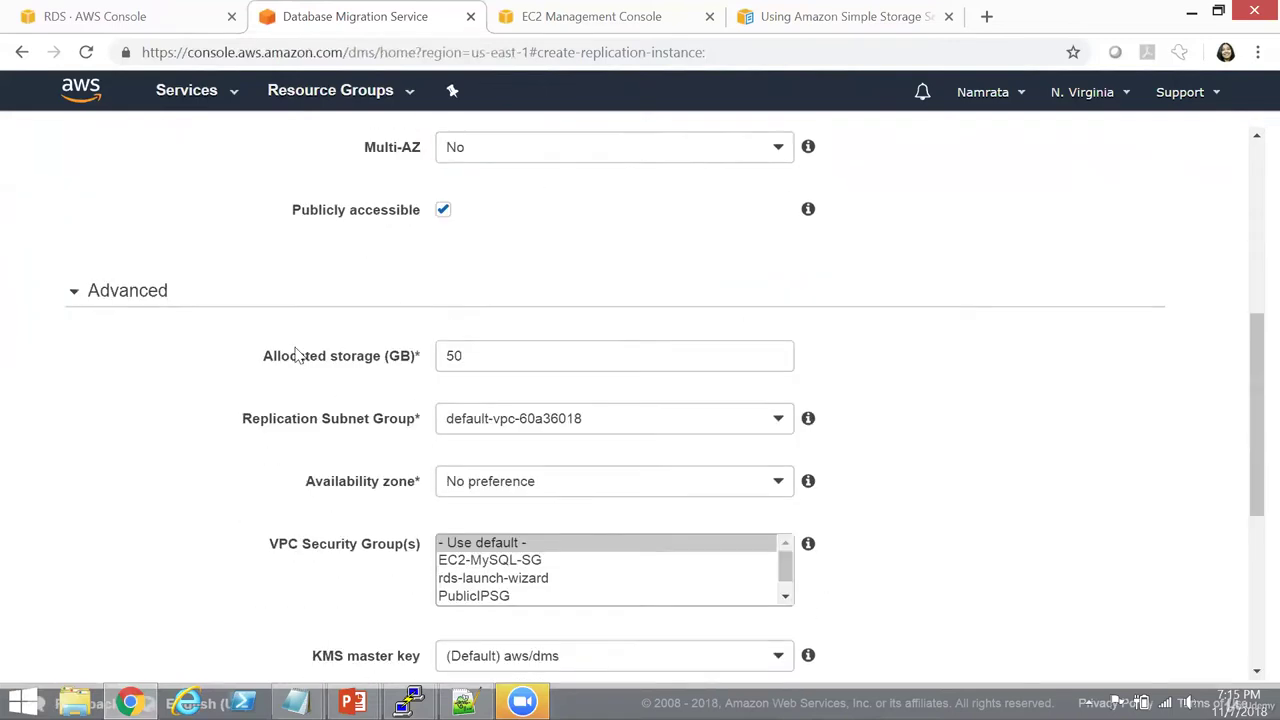
{"action": "double_click", "coordinate": [526, 368]}
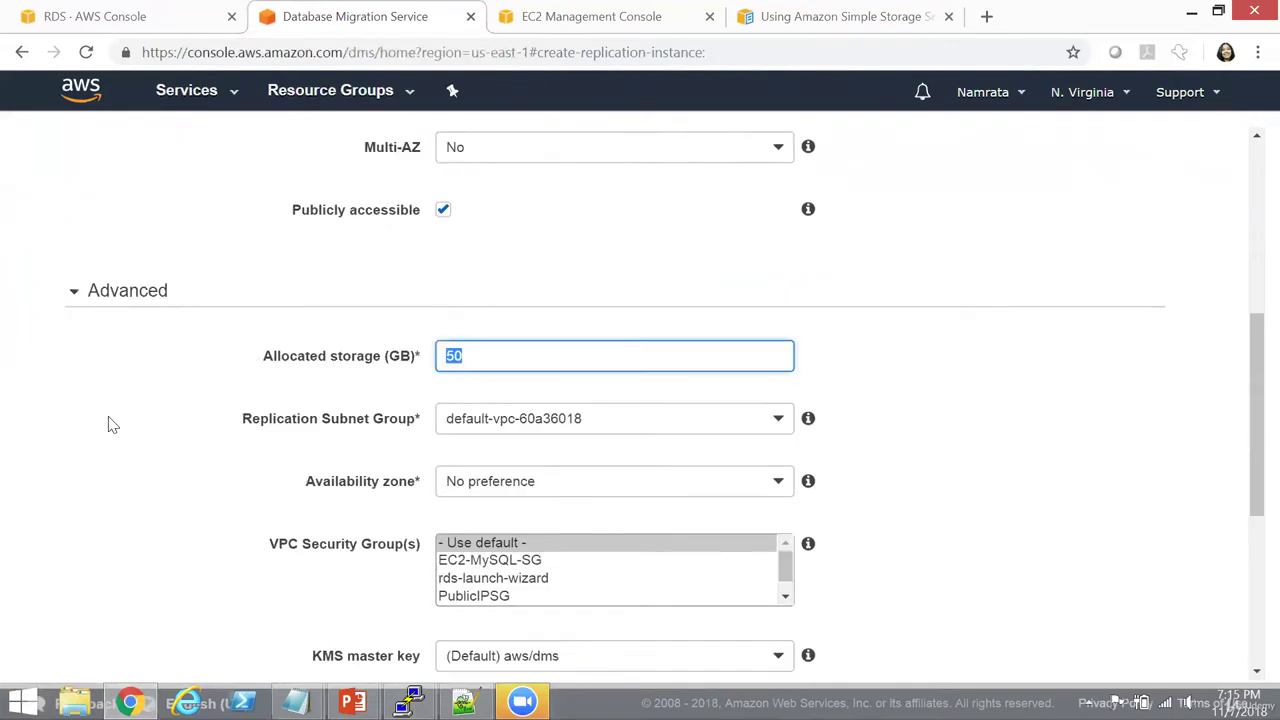
{"action": "type", "text": "8"}
{"action": "left_click", "coordinate": [640, 488]}
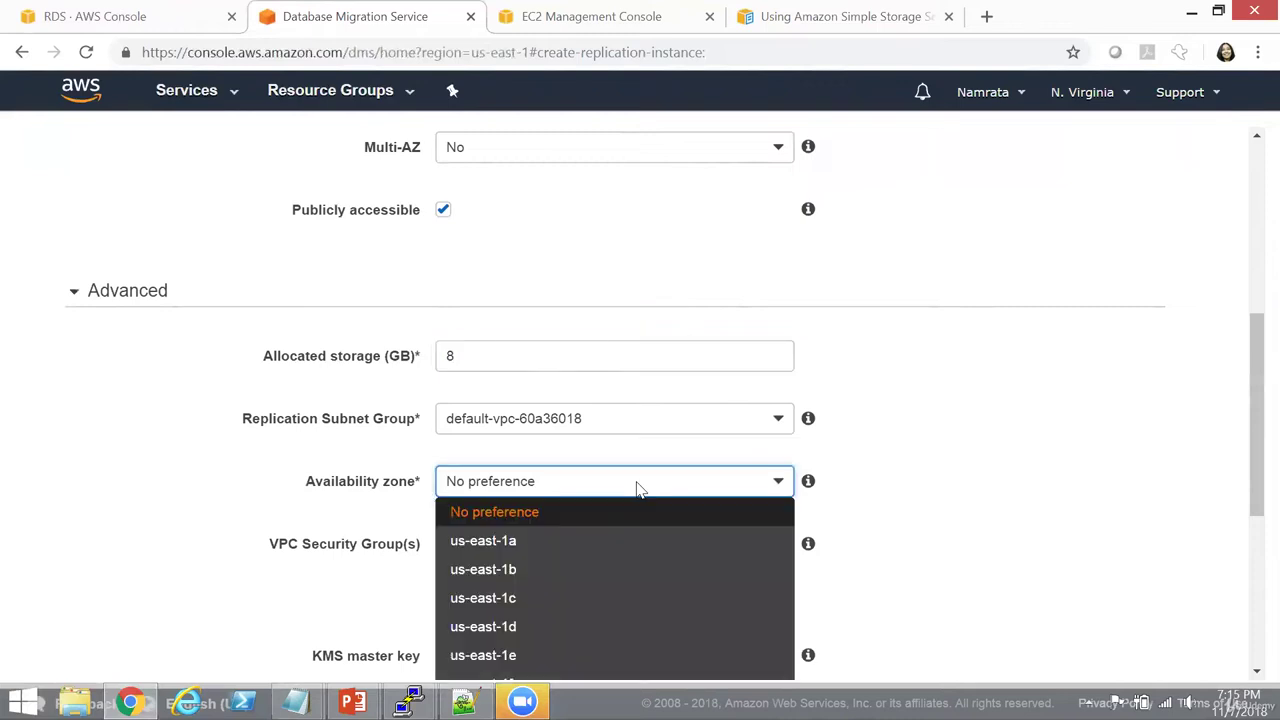
{"action": "left_click", "coordinate": [617, 543]}
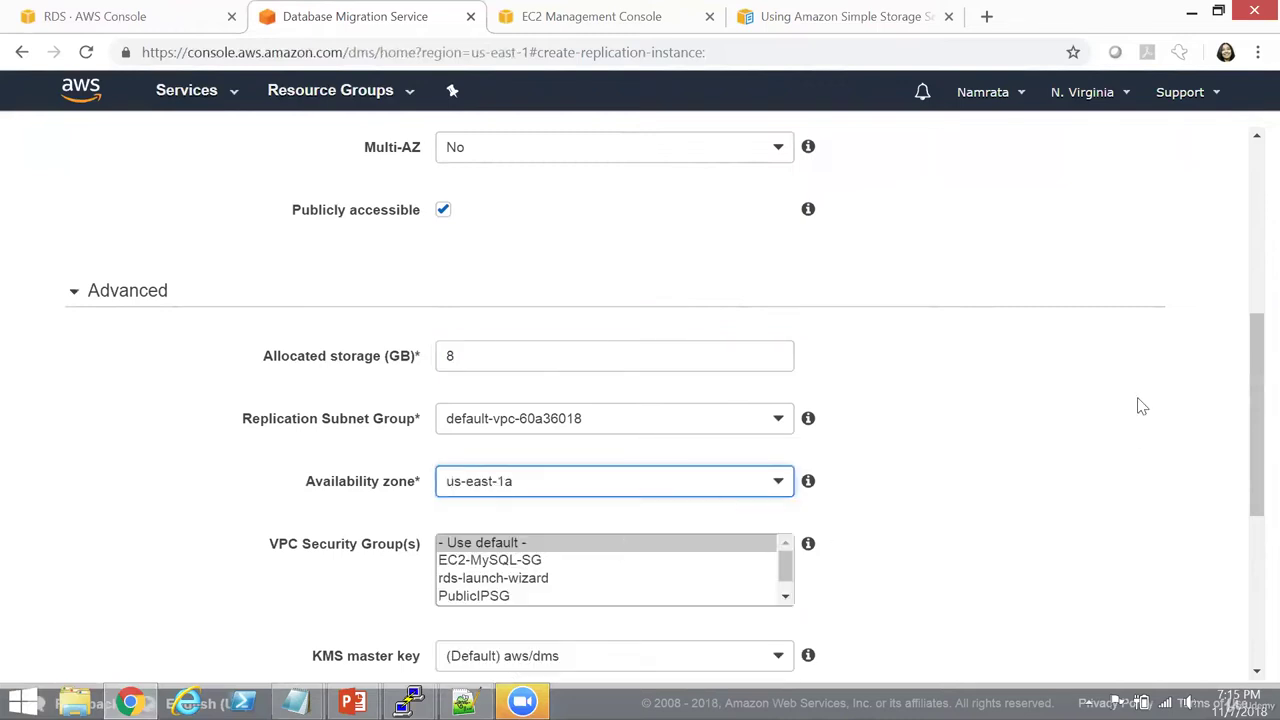
{"action": "left_click_drag", "start_coordinate": [1253, 382], "coordinate": [1252, 474]}
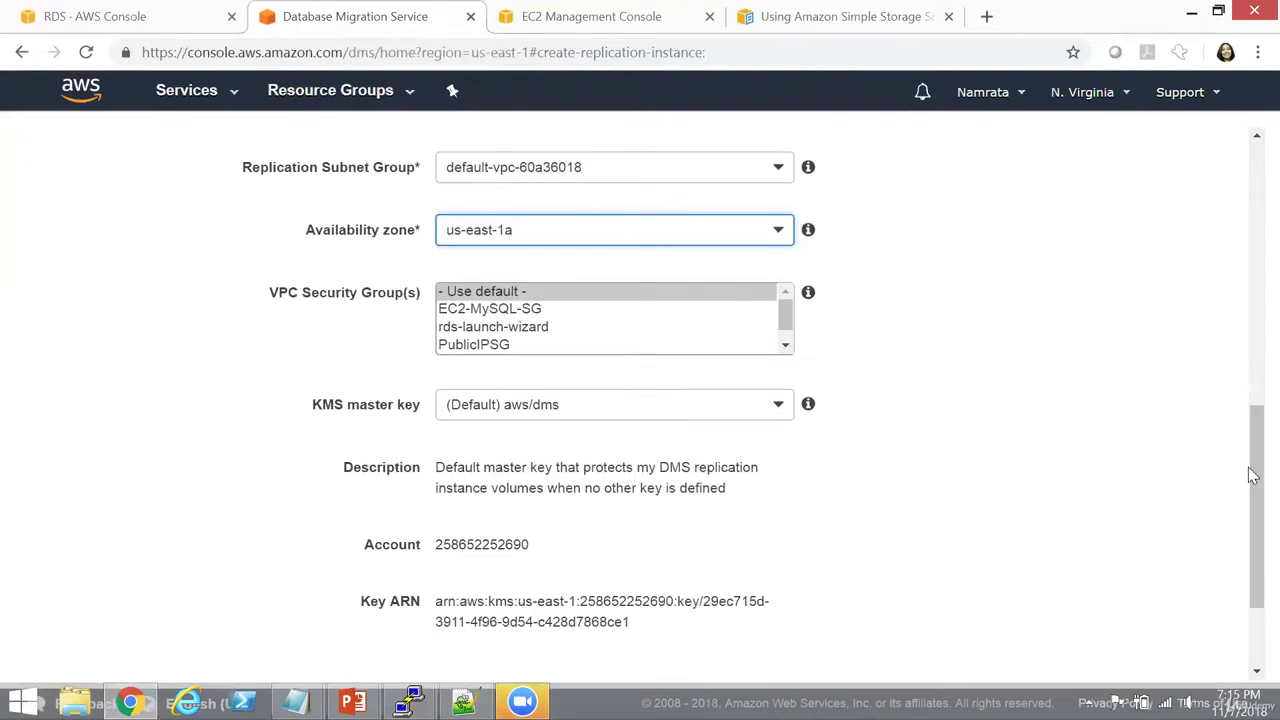
{"action": "left_click", "coordinate": [787, 348]}
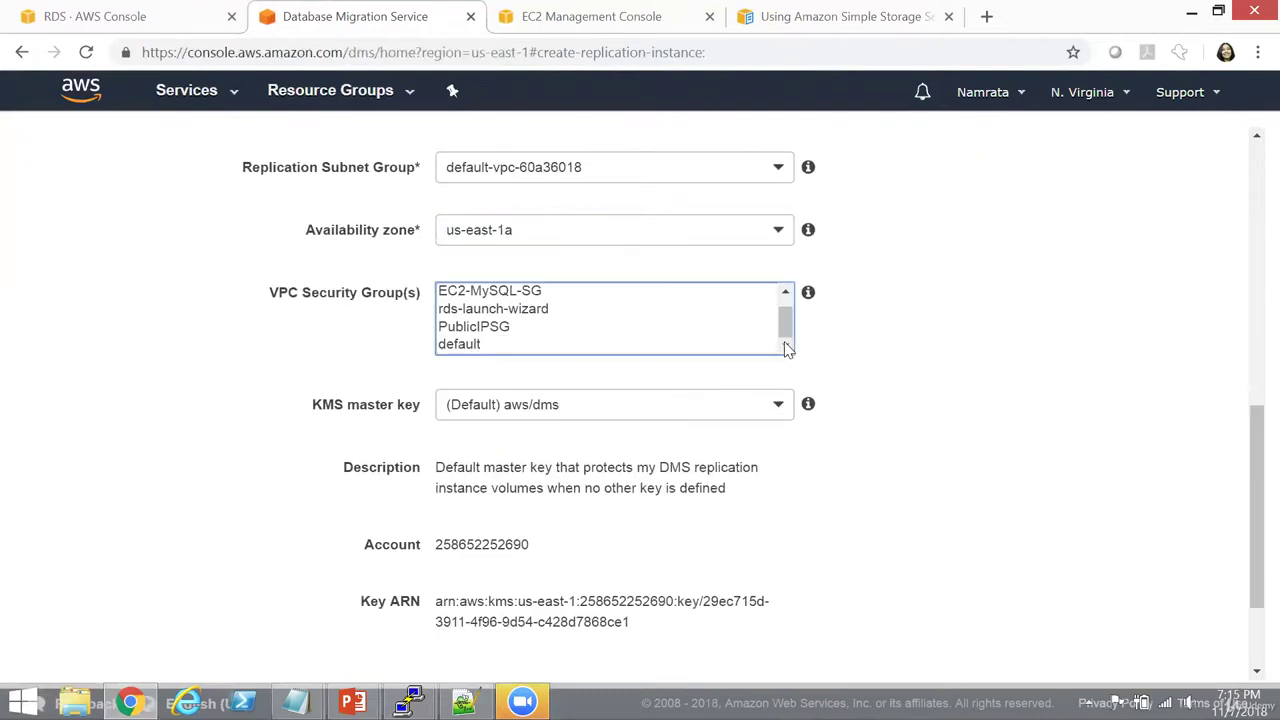
{"action": "left_click", "coordinate": [579, 356]}
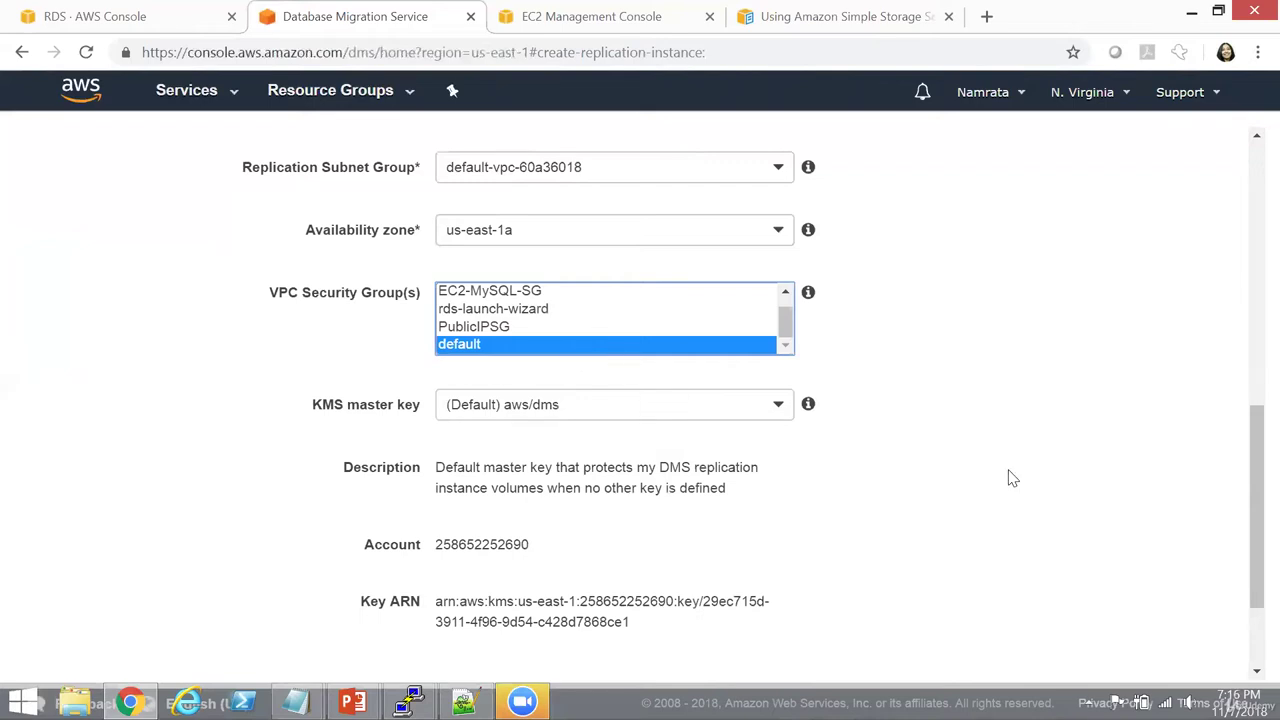
{"action": "left_click", "coordinate": [1088, 456]}
{"action": "left_click_drag", "start_coordinate": [1252, 470], "coordinate": [1252, 538]}
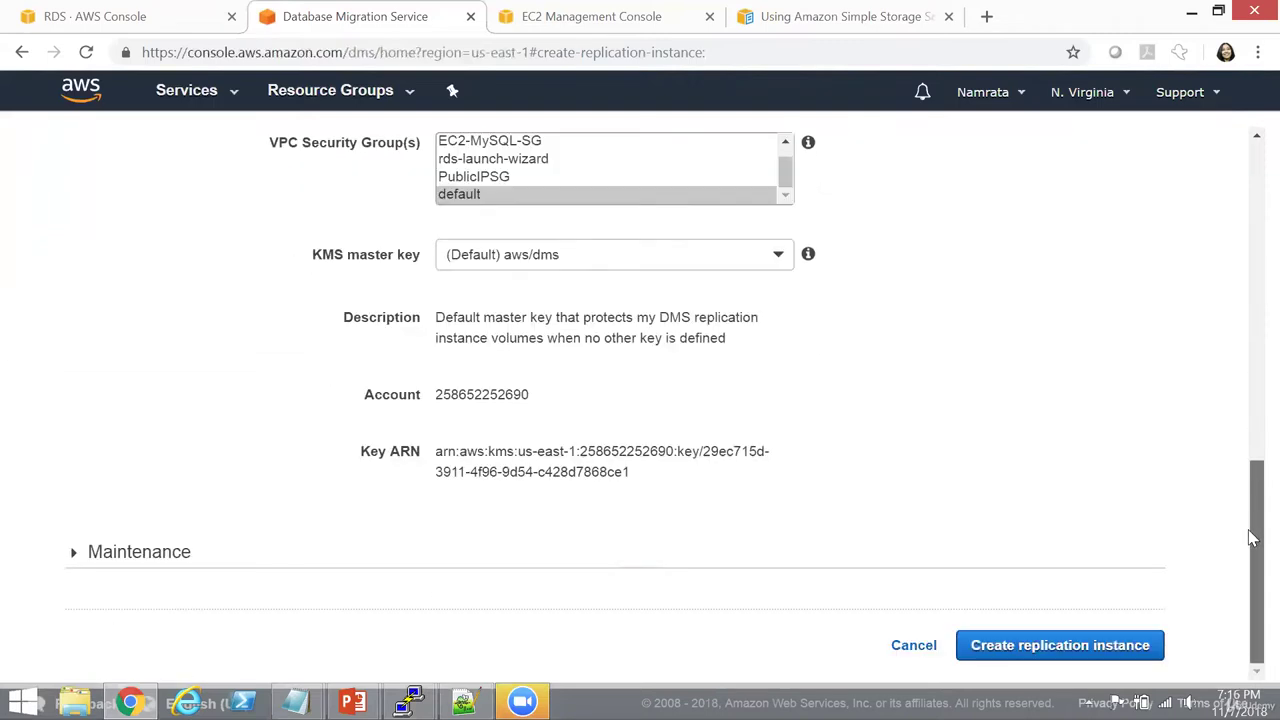
{"action": "left_click", "coordinate": [1036, 652]}
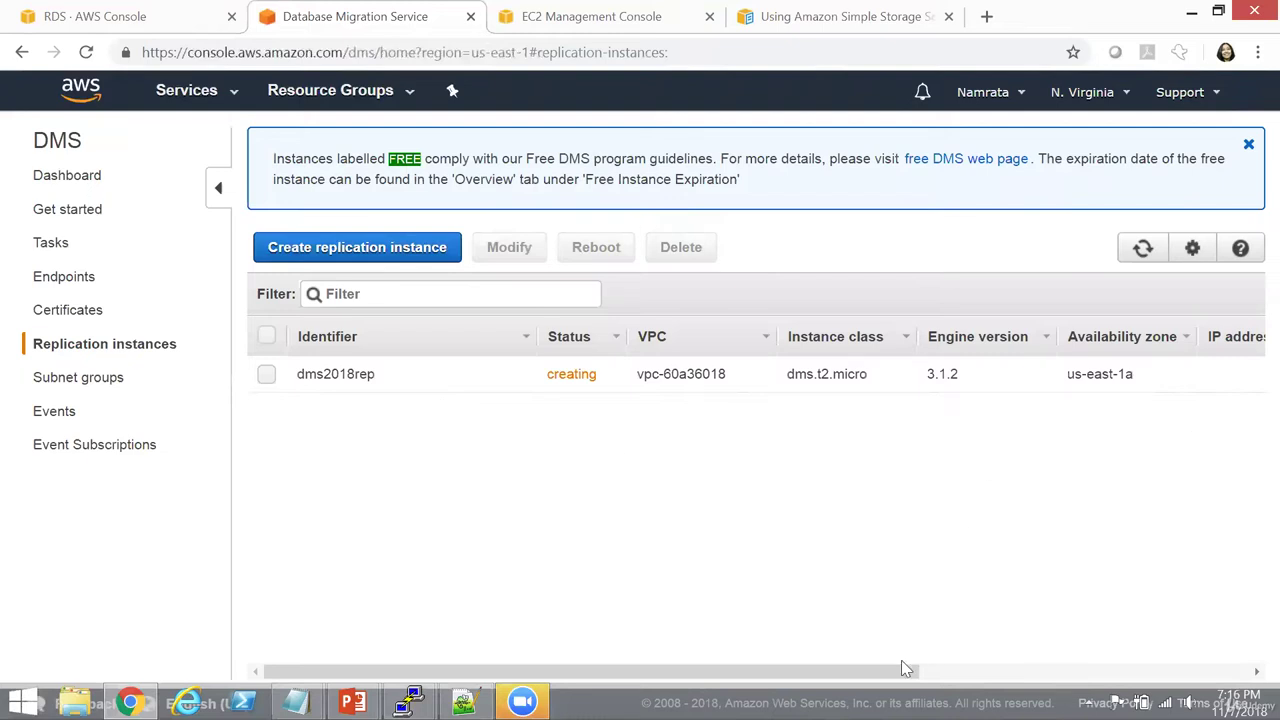
Refresh the replication instances list repeatedly until dms2018rep changes from creating to available.
{"action": "left_click", "coordinate": [1114, 677]}
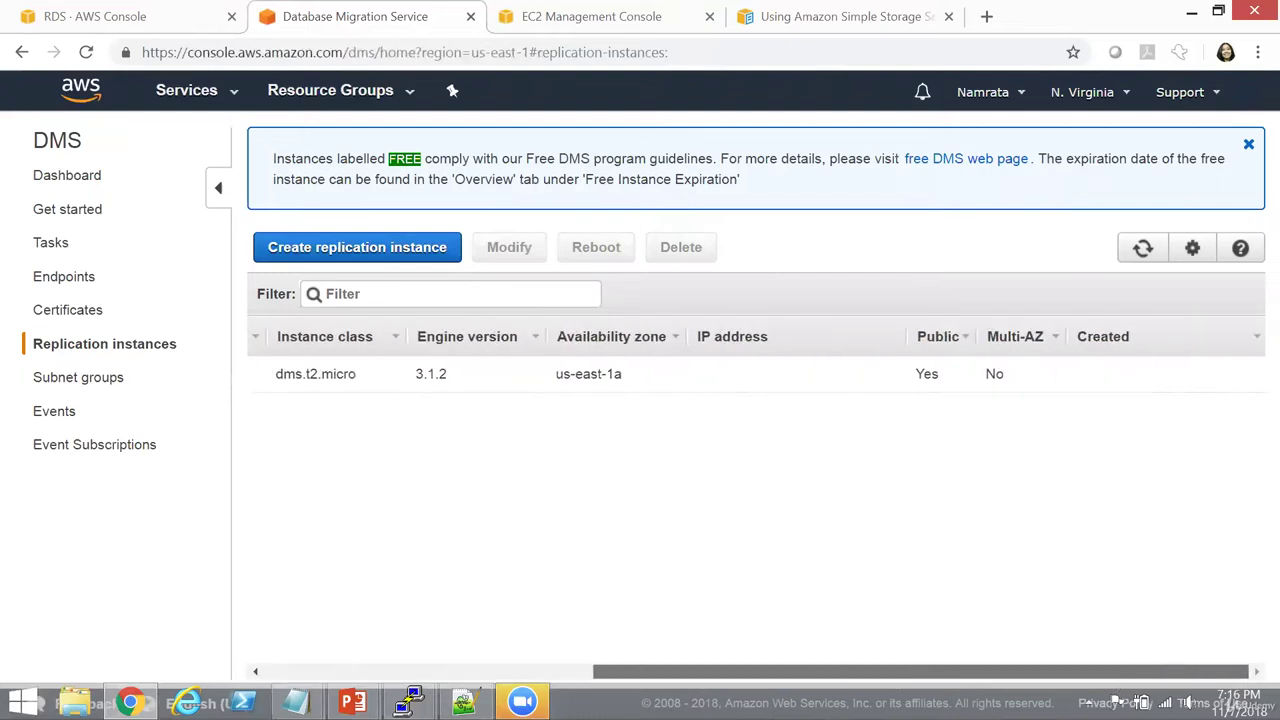
{"action": "left_click_drag", "start_coordinate": [1114, 680], "coordinate": [787, 680]}
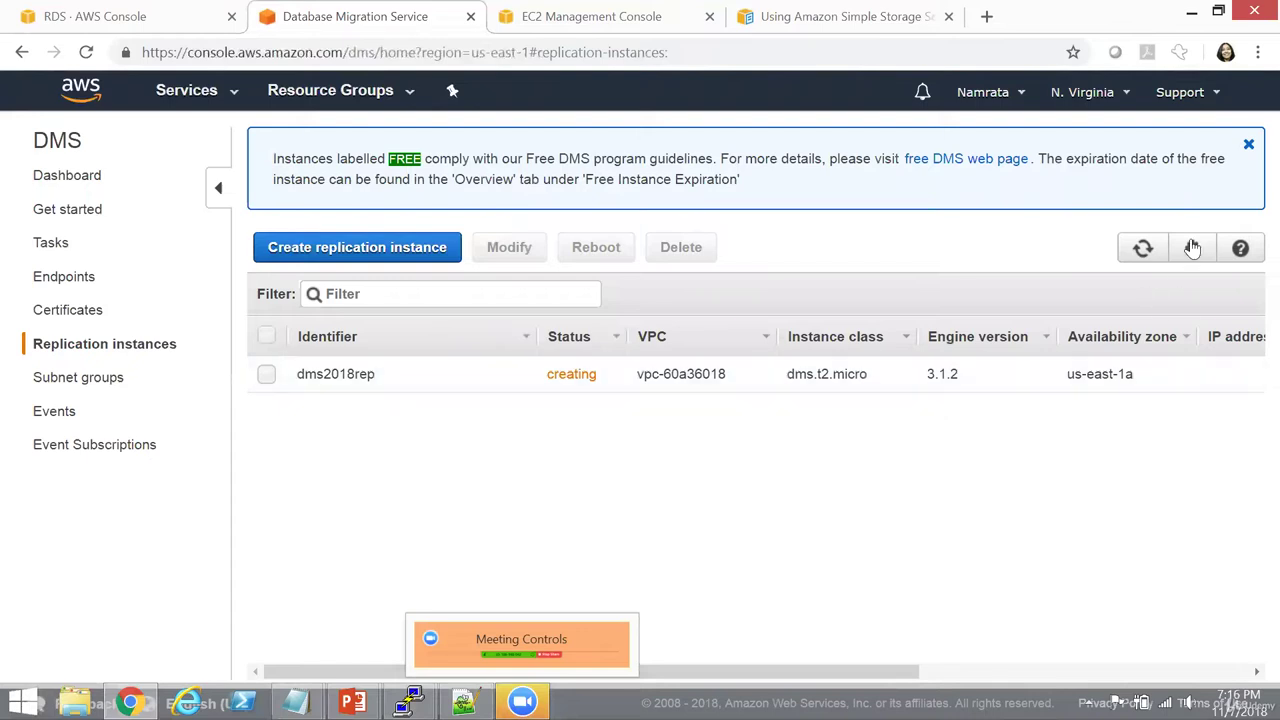
{"action": "left_click", "coordinate": [1143, 249]}
{"action": "left_click", "coordinate": [1143, 249]}
{"action": "left_click", "coordinate": [1143, 249]}
{"action": "left_click", "coordinate": [1143, 249]}
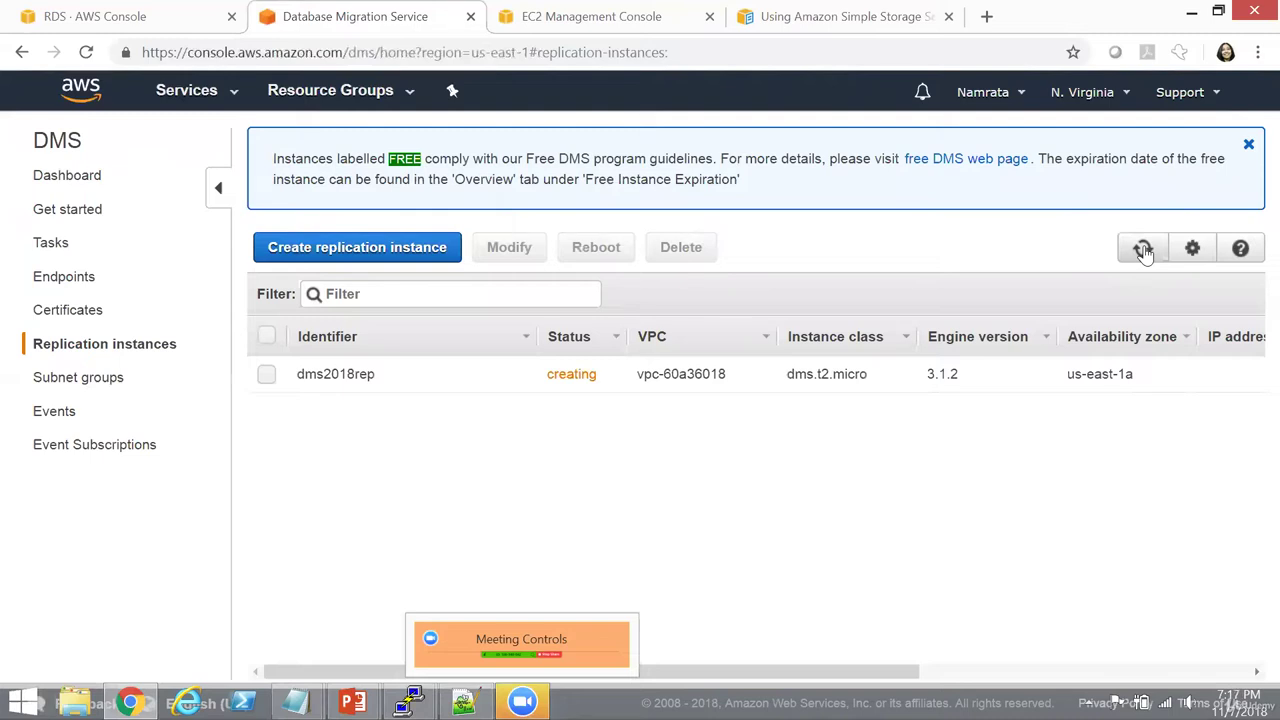
{"action": "left_click", "coordinate": [1143, 249]}
{"action": "left_click", "coordinate": [1143, 249]}
{"action": "left_click", "coordinate": [1143, 249]}
{"action": "left_click", "coordinate": [1143, 249]}
{"action": "left_click", "coordinate": [1143, 249]}
{"action": "left_click", "coordinate": [1143, 249]}
{"action": "left_click", "coordinate": [1143, 249]}
{"action": "left_click", "coordinate": [1143, 249]}
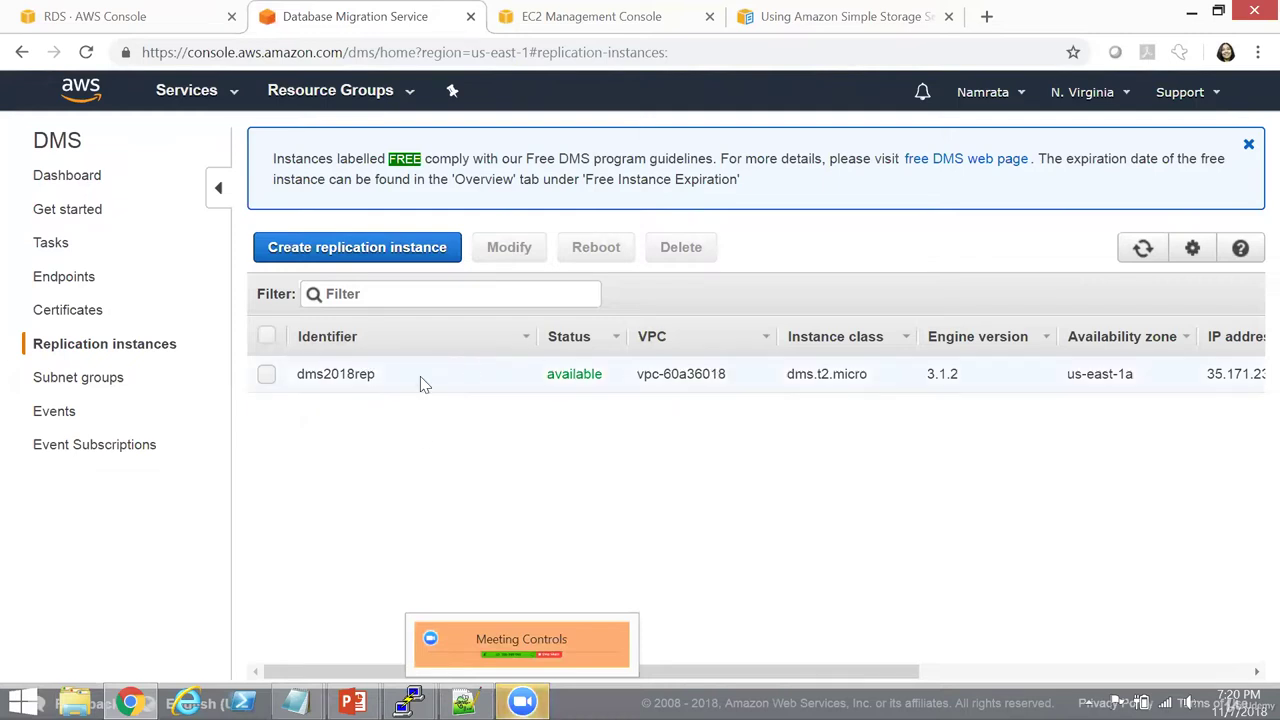
{"action": "key", "text": "alt+Tab"}
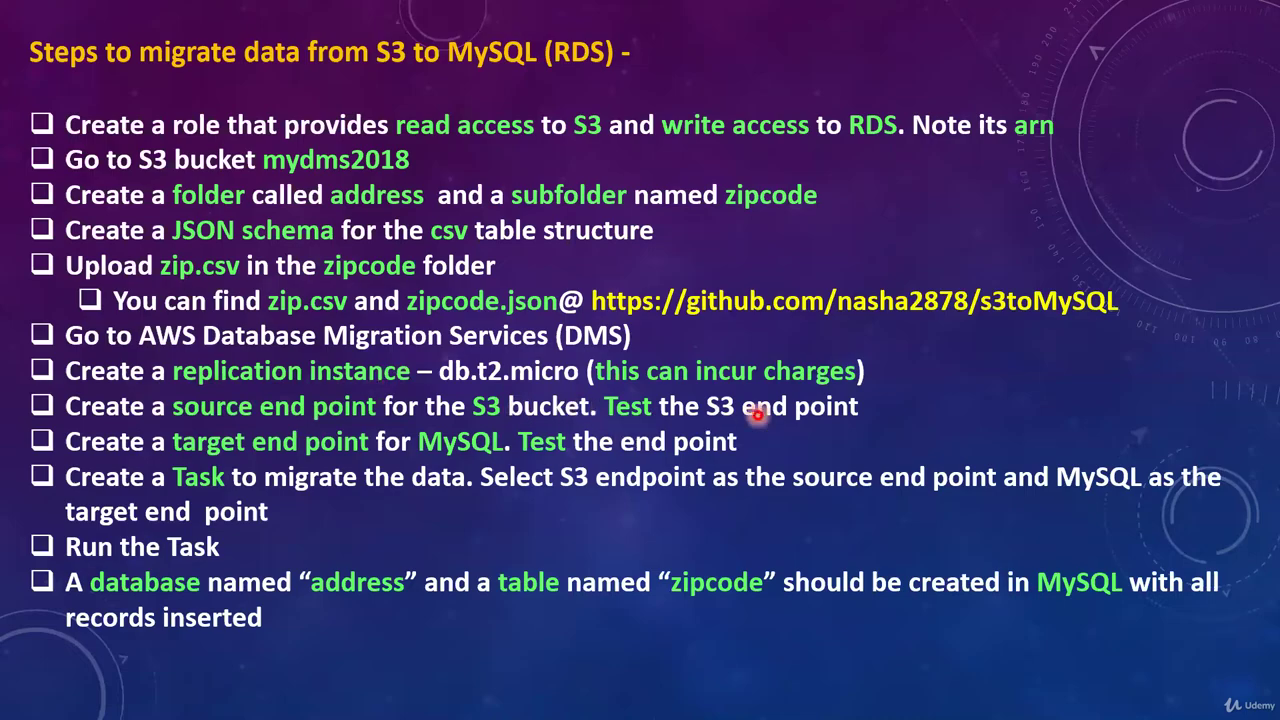
Go back from the migration steps slide to the DMS console in the browser.
{"action": "key", "text": "alt+Tab"}
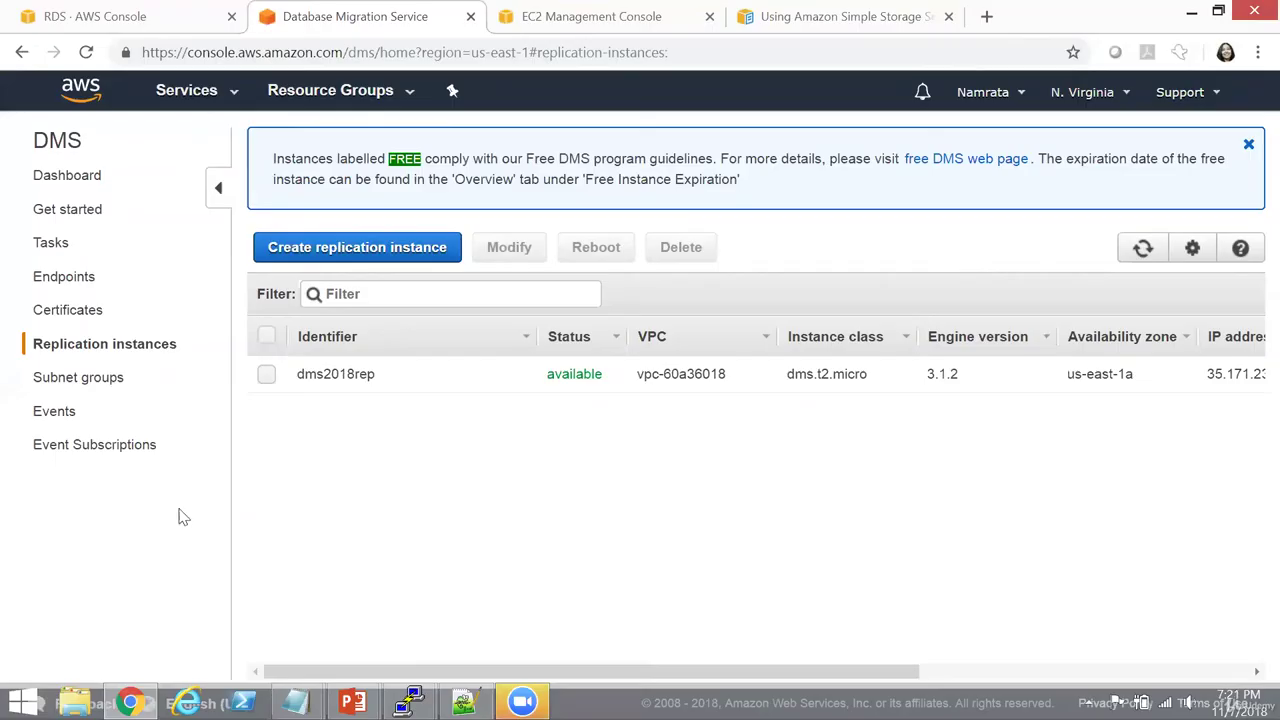
Start a new endpoint with identifier s3source and s3 as the source engine.
{"action": "left_click", "coordinate": [61, 284]}
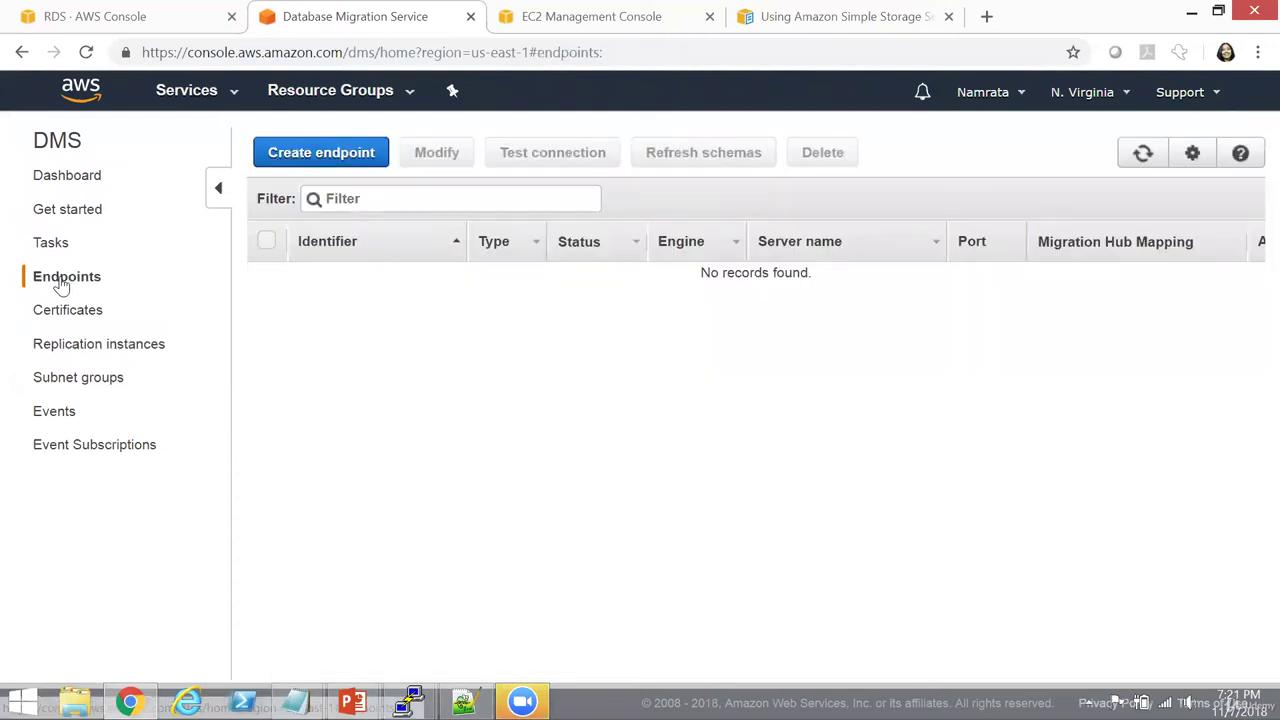
{"action": "left_click", "coordinate": [309, 152]}
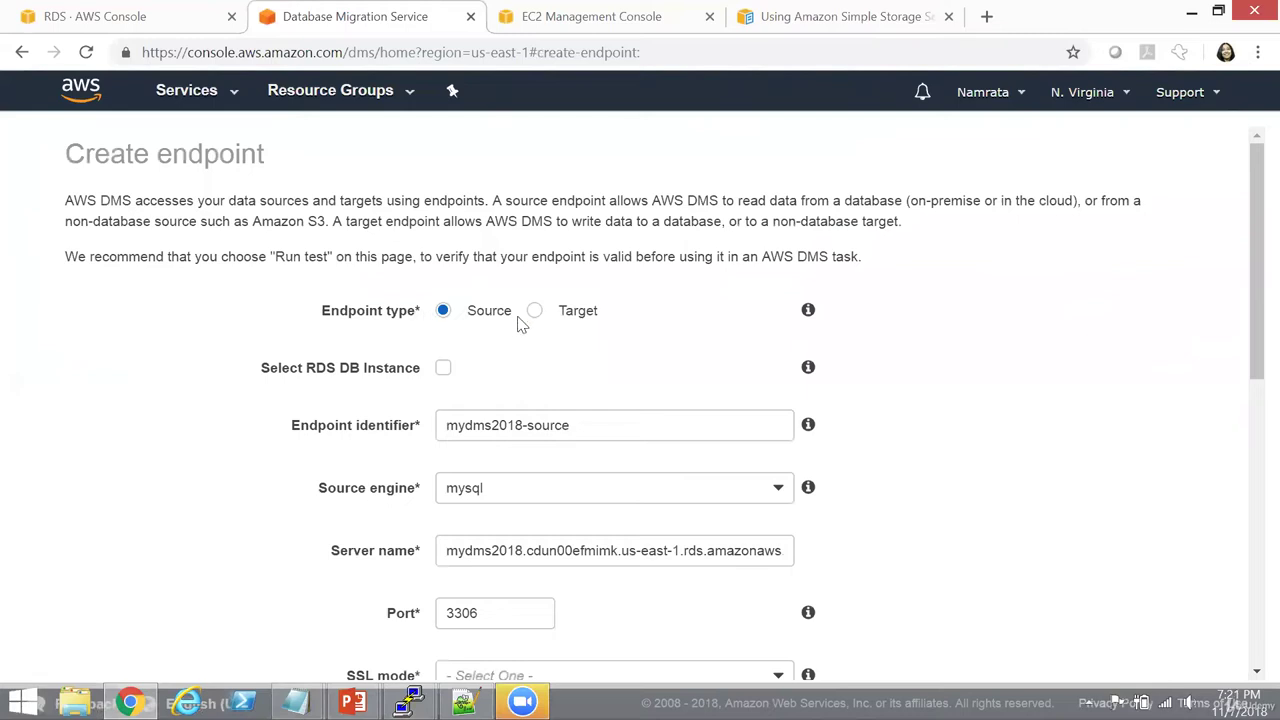
{"action": "scroll", "coordinate": [1252, 285], "scroll_direction": "down", "scroll_amount": 3}
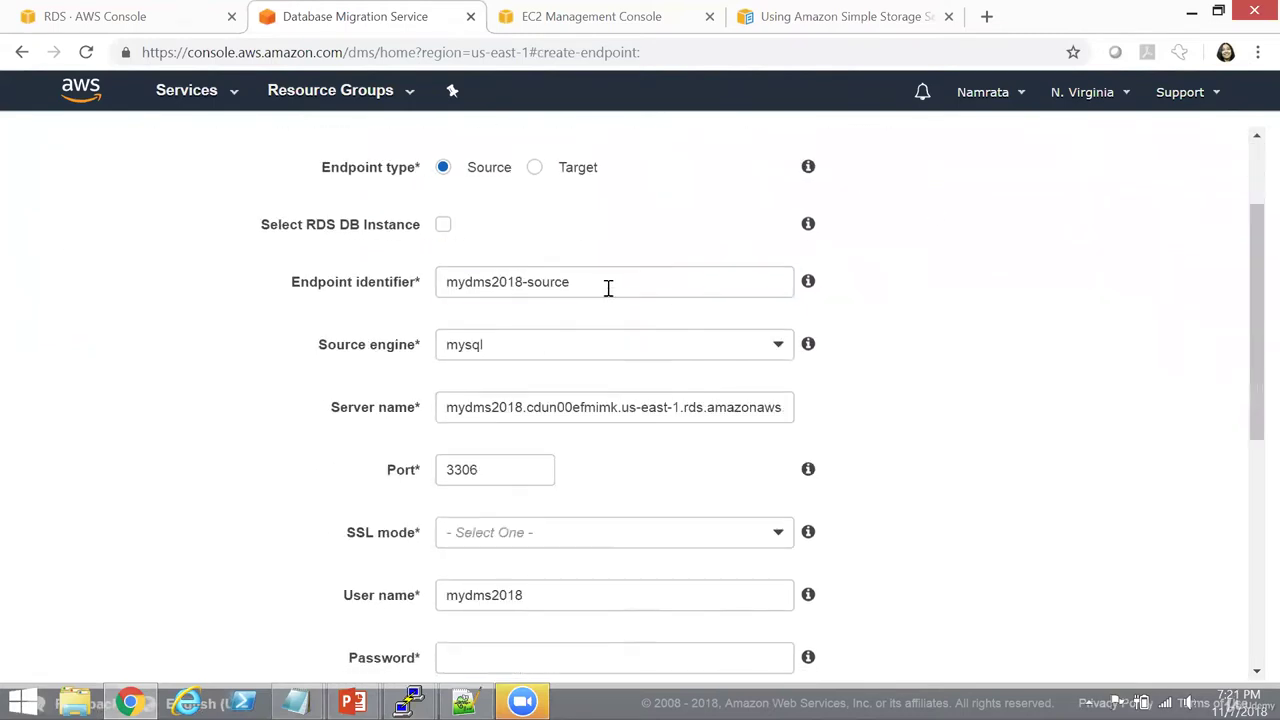
{"action": "left_click_drag", "start_coordinate": [606, 289], "coordinate": [5, 303]}
{"action": "type", "text": "s3source"}
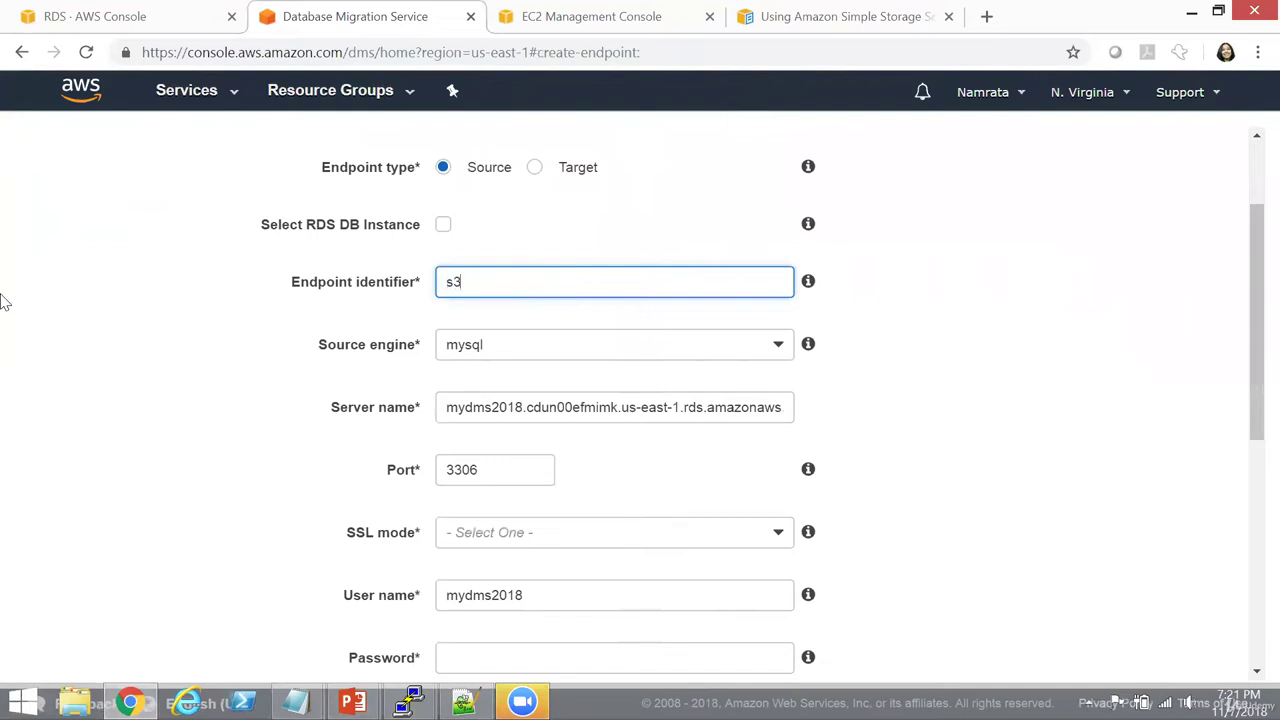
{"action": "key", "text": "Tab"}
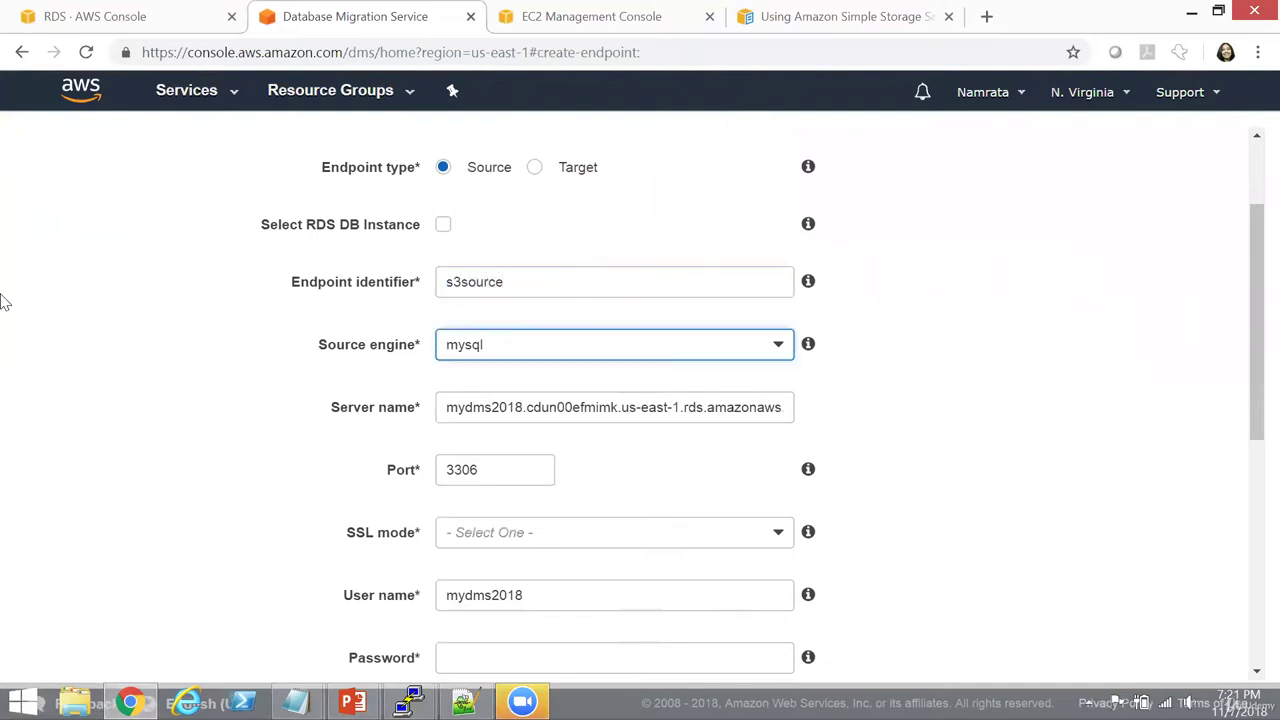
{"action": "left_click", "coordinate": [776, 345]}
{"action": "scroll", "coordinate": [789, 405], "scroll_direction": "up", "scroll_amount": 2}
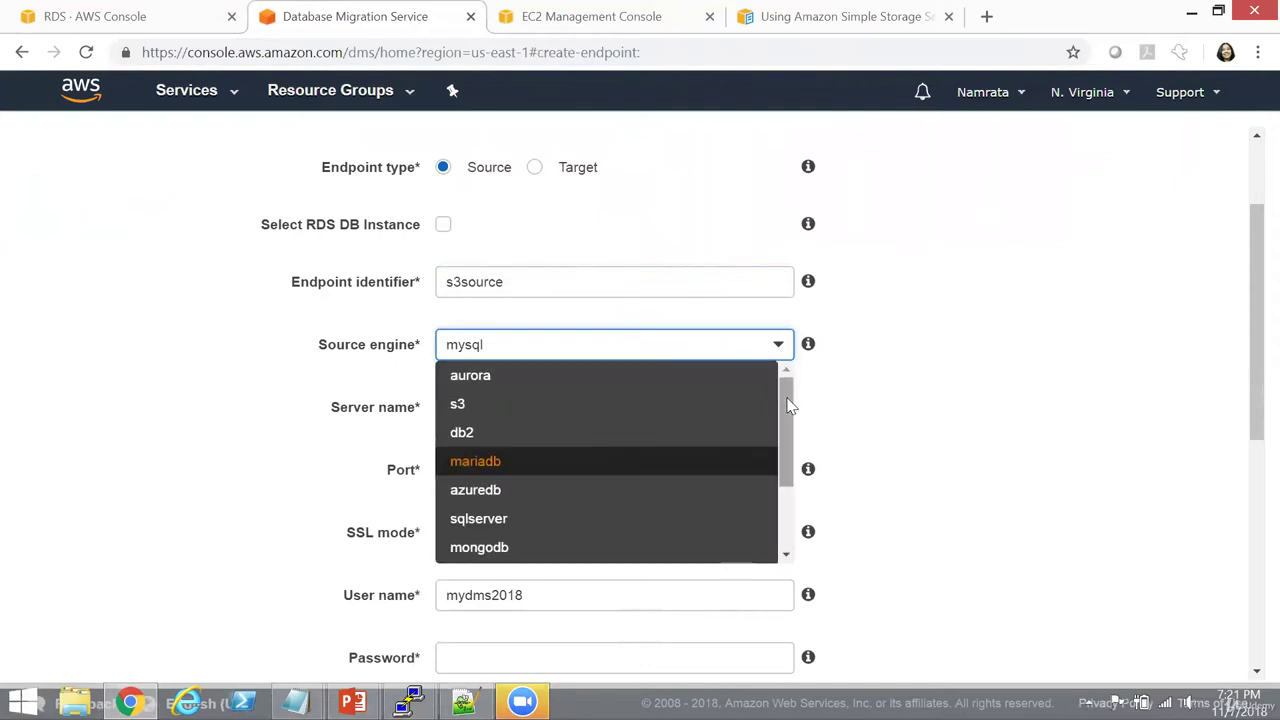
{"action": "left_click", "coordinate": [616, 410]}
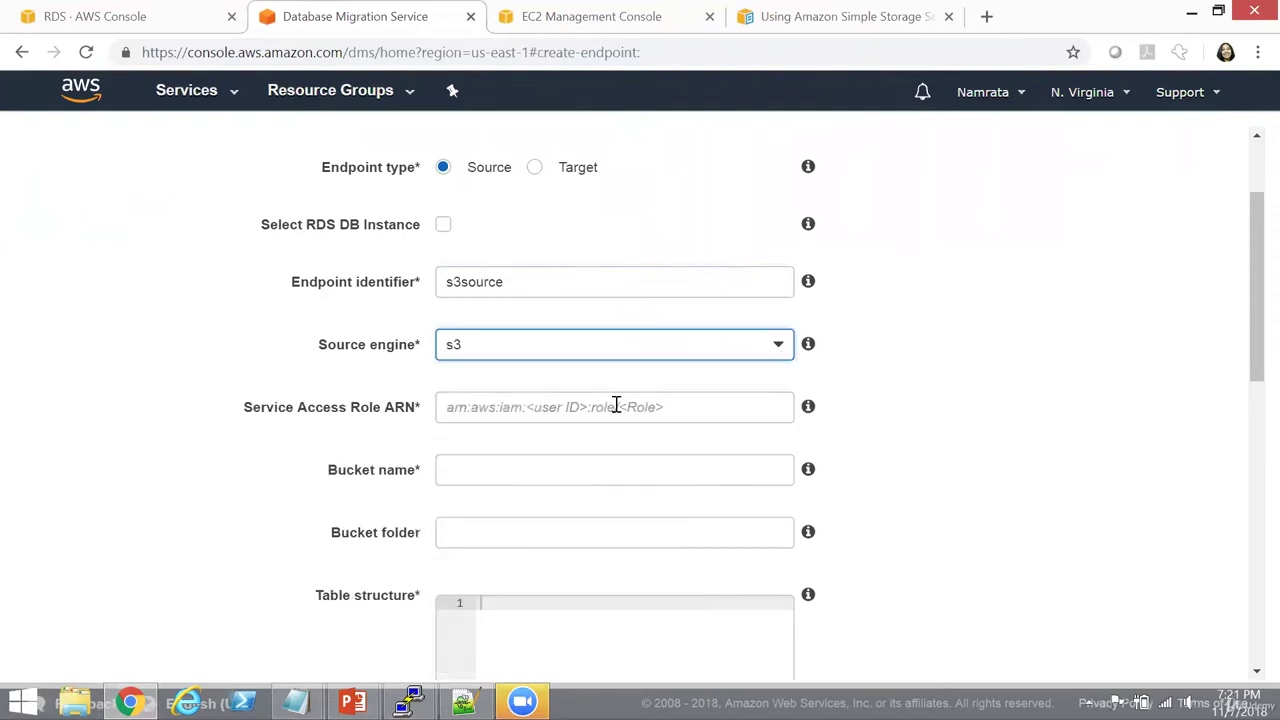
{"action": "left_click", "coordinate": [616, 405]}
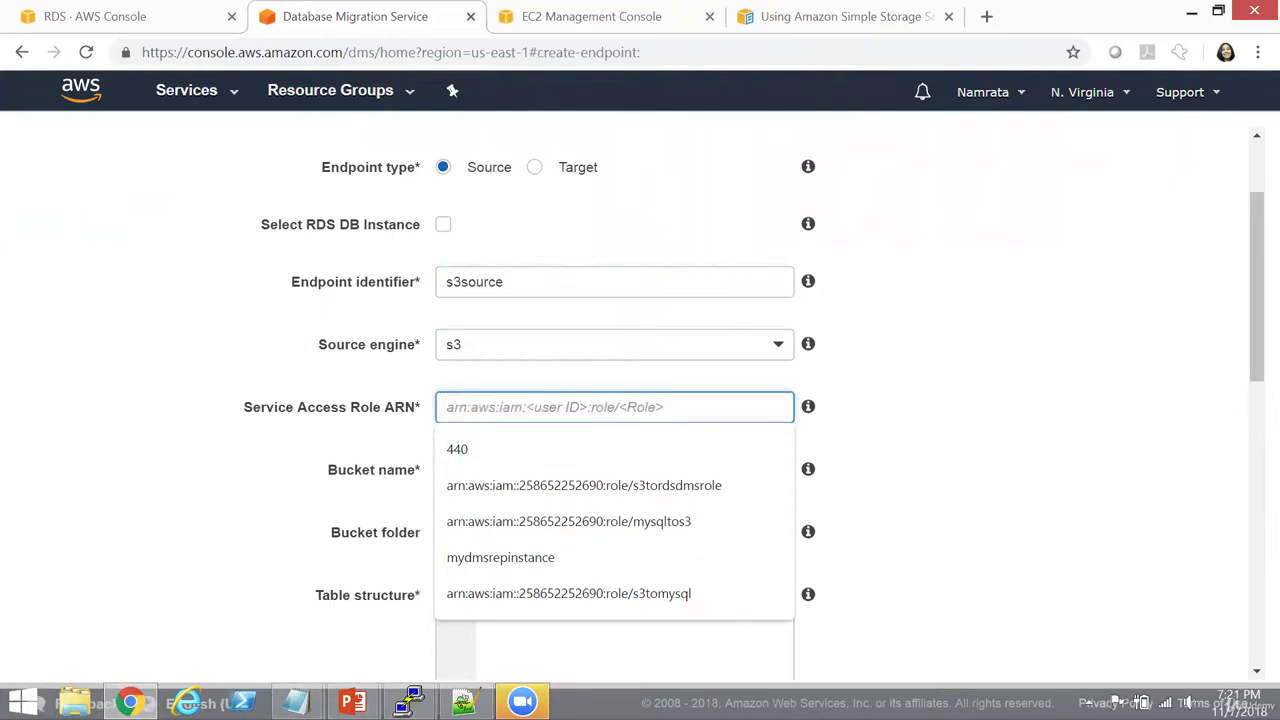
{"action": "left_click", "coordinate": [296, 702]}
{"action": "left_click", "coordinate": [253, 632]}
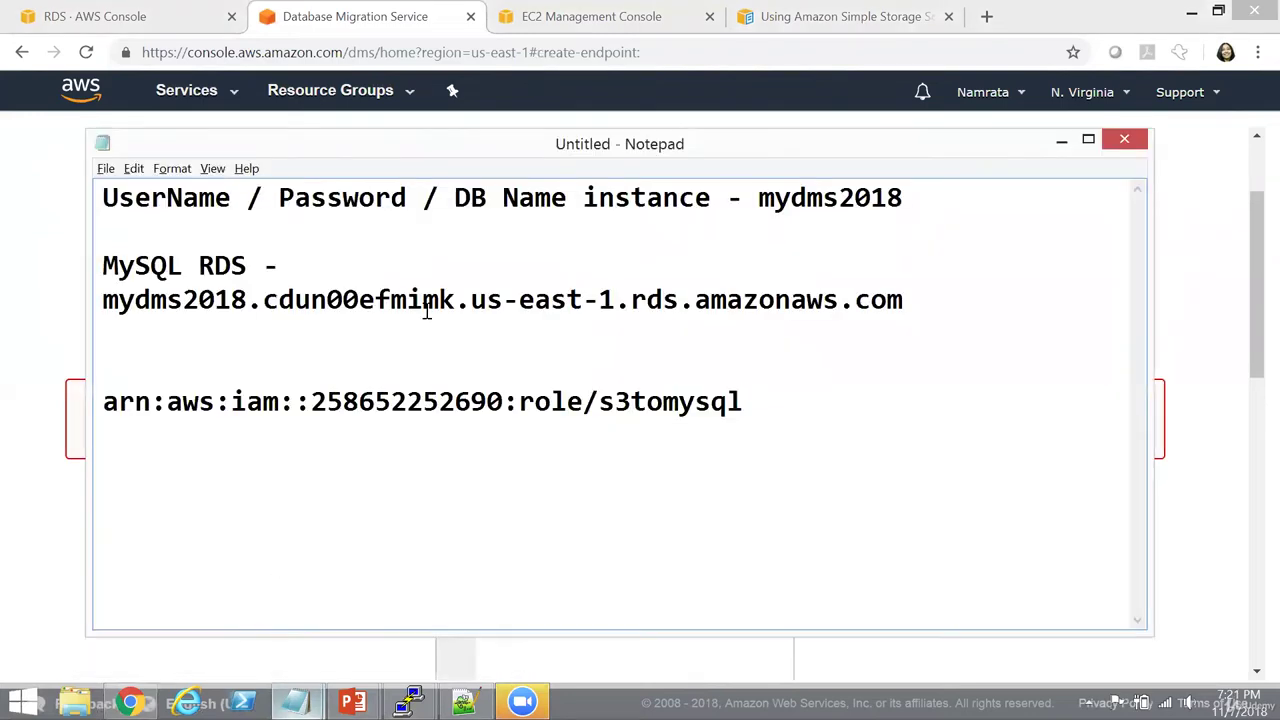
{"action": "left_click", "coordinate": [766, 400]}
{"action": "left_click", "coordinate": [178, 401], "text": "shift"}
{"action": "left_click", "coordinate": [72, 405], "text": "shift"}
{"action": "key", "text": "ctrl+c"}
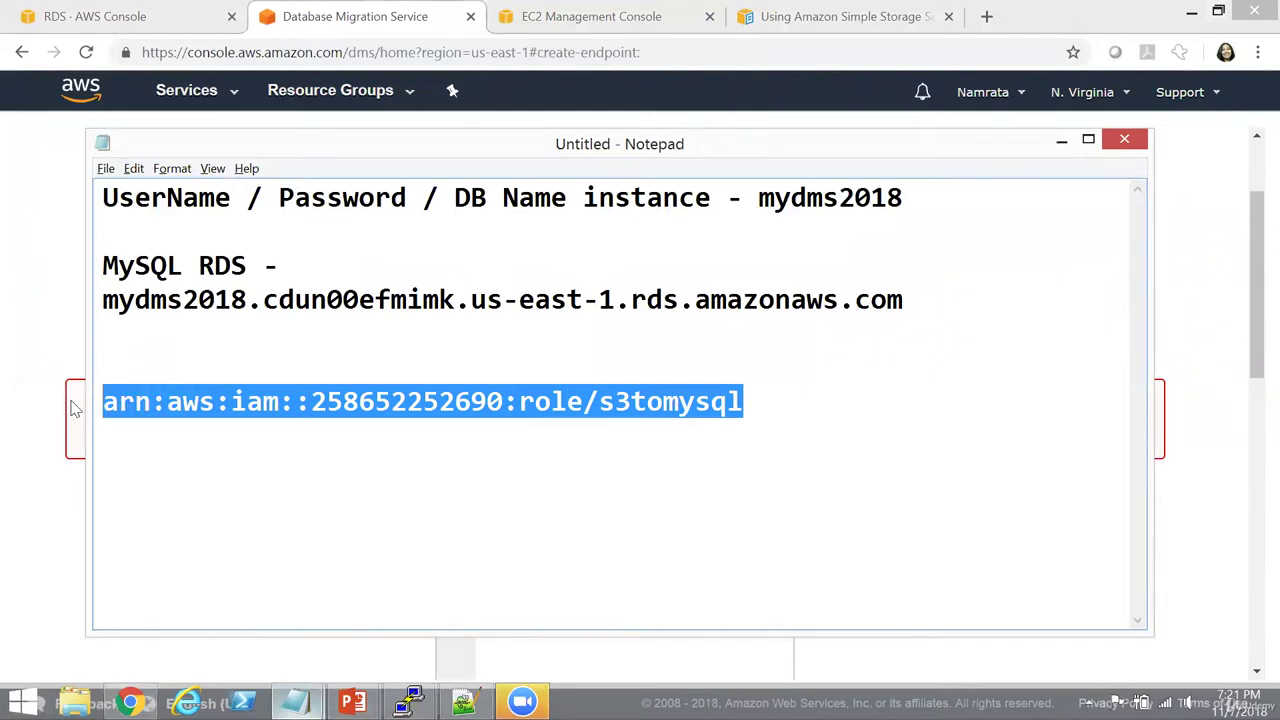
{"action": "key", "text": "alt+Tab"}
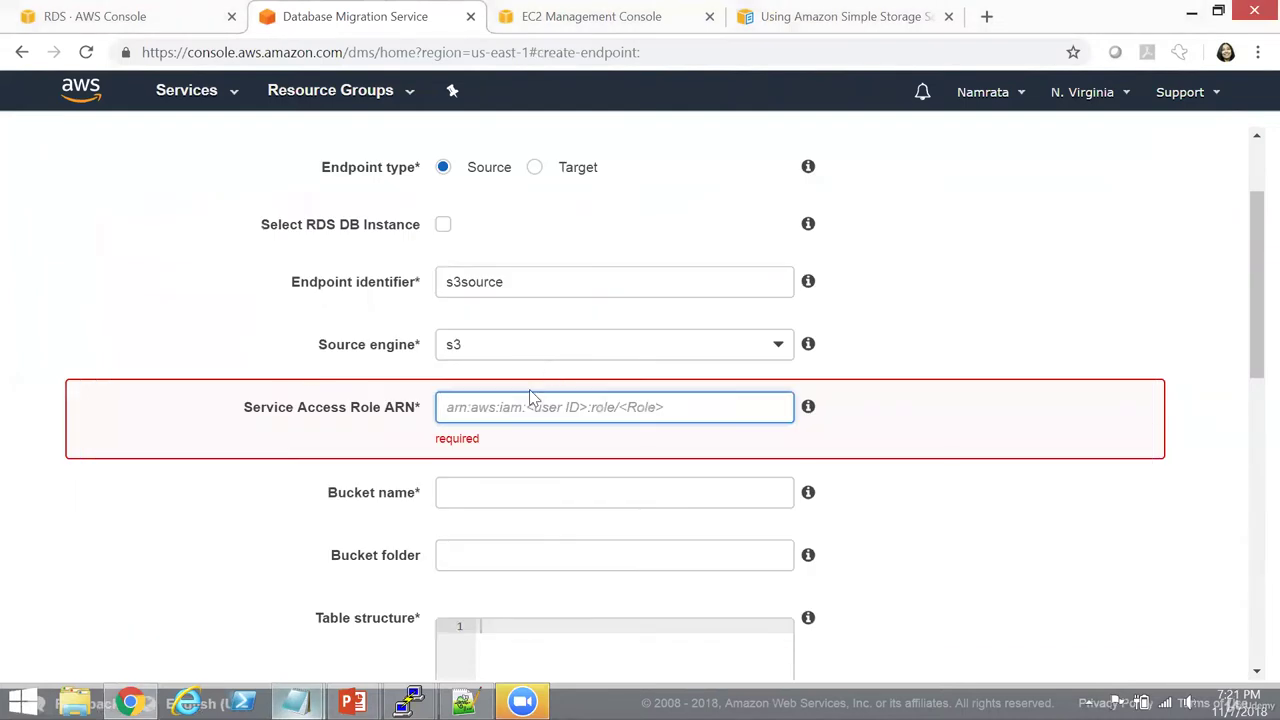
{"action": "key", "text": "ctrl+v"}
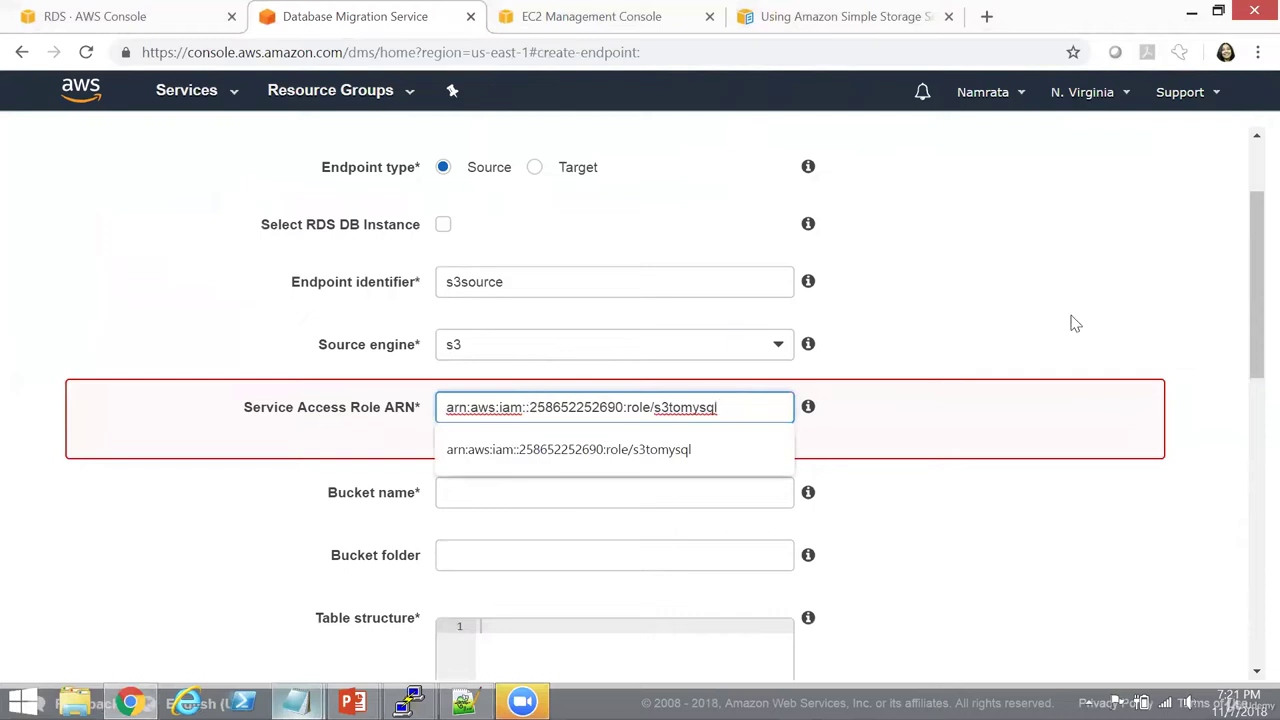
{"action": "left_click", "coordinate": [1065, 305]}
{"action": "left_click", "coordinate": [538, 479]}
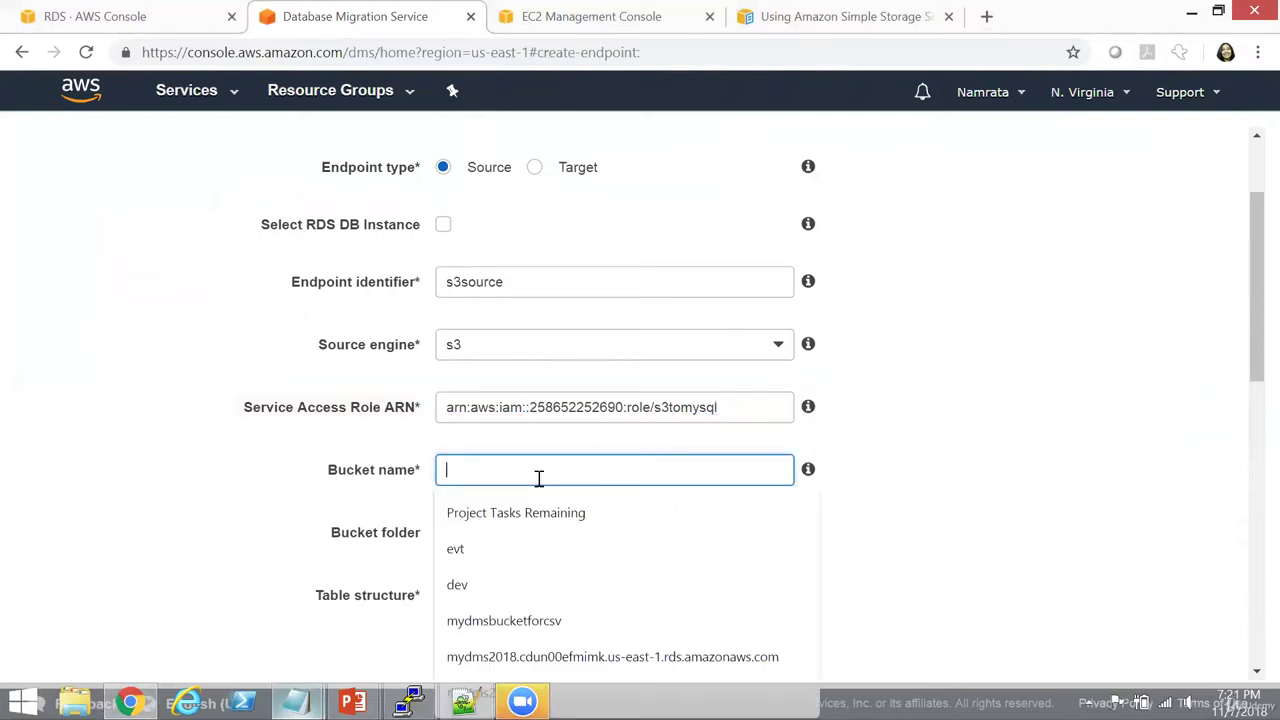
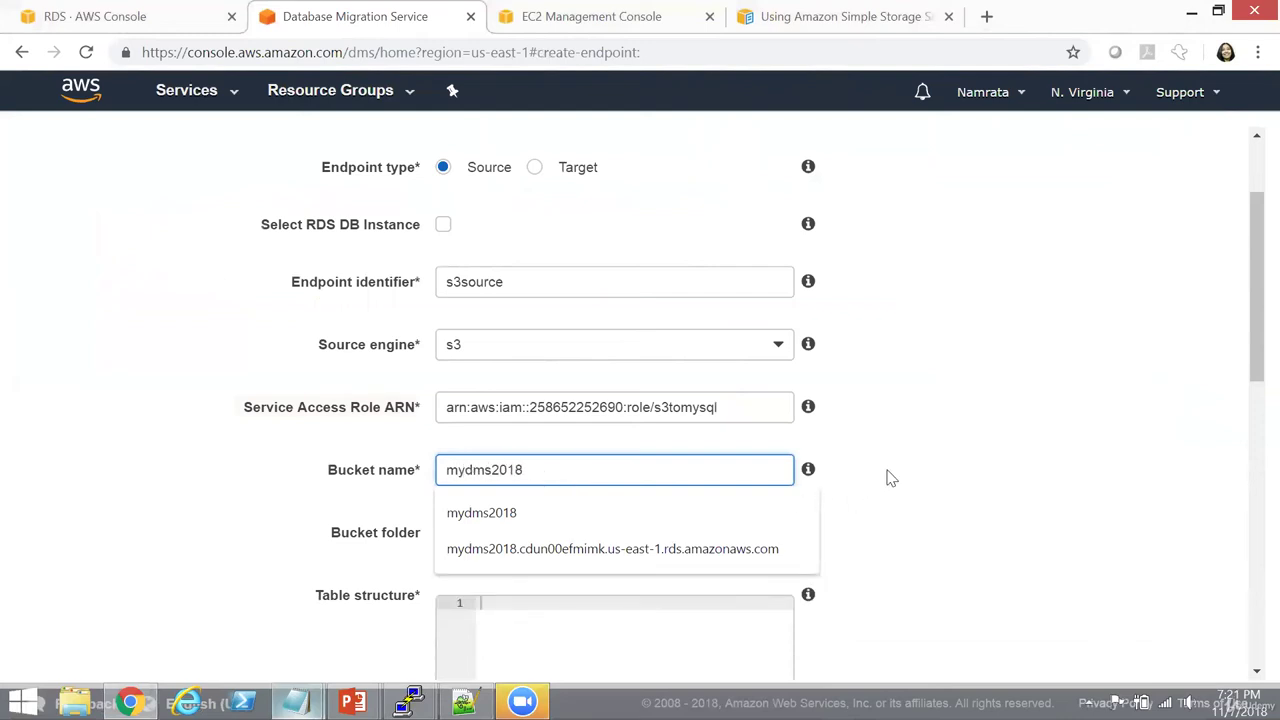
{"action": "left_click", "coordinate": [891, 478]}
{"action": "left_click_drag", "start_coordinate": [1252, 340], "coordinate": [1257, 434]}
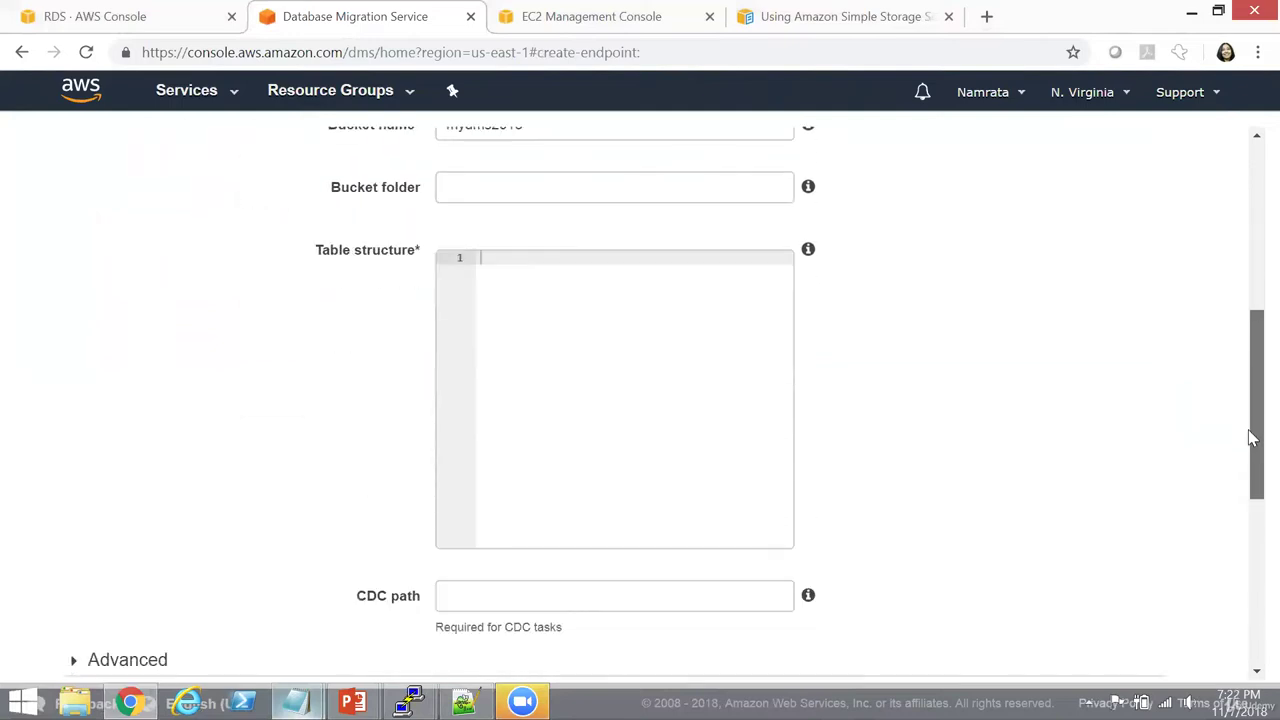
Paste the zip code.json table definition from Notepad++ into the Table structure field.
{"action": "left_click", "coordinate": [516, 420]}
{"action": "mouse_move", "coordinate": [352, 702]}
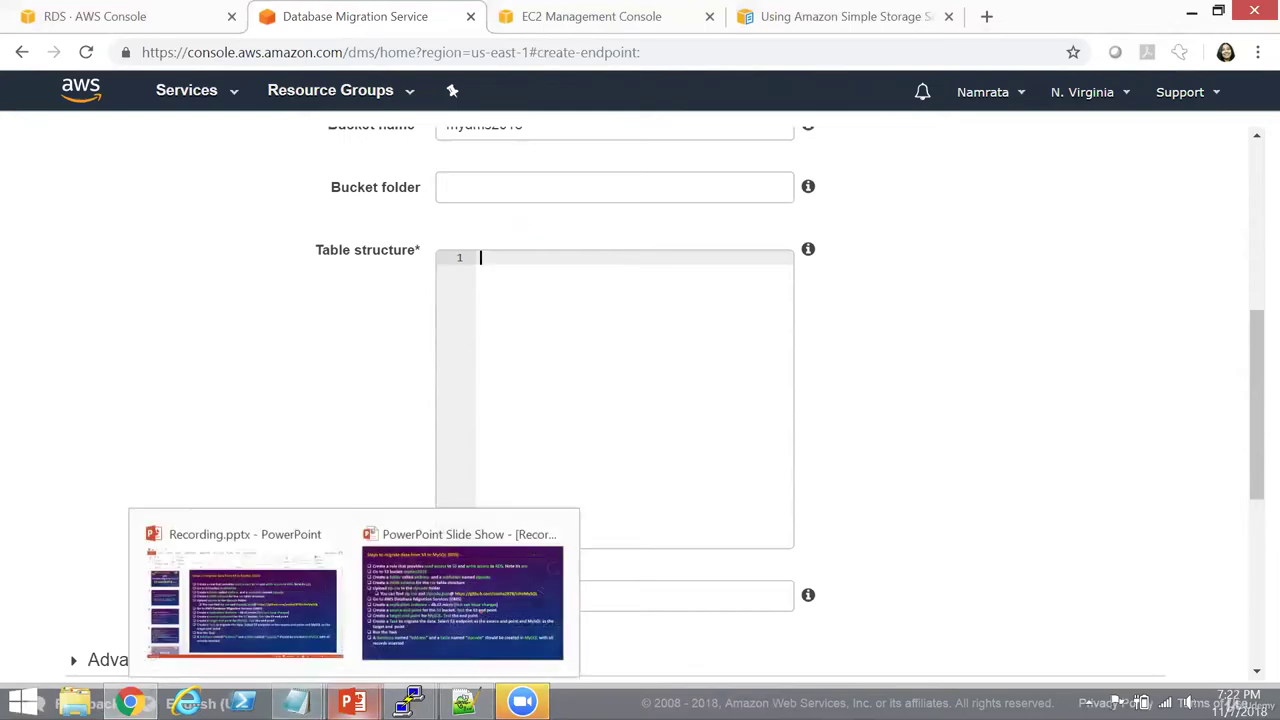
{"action": "left_click", "coordinate": [463, 702]}
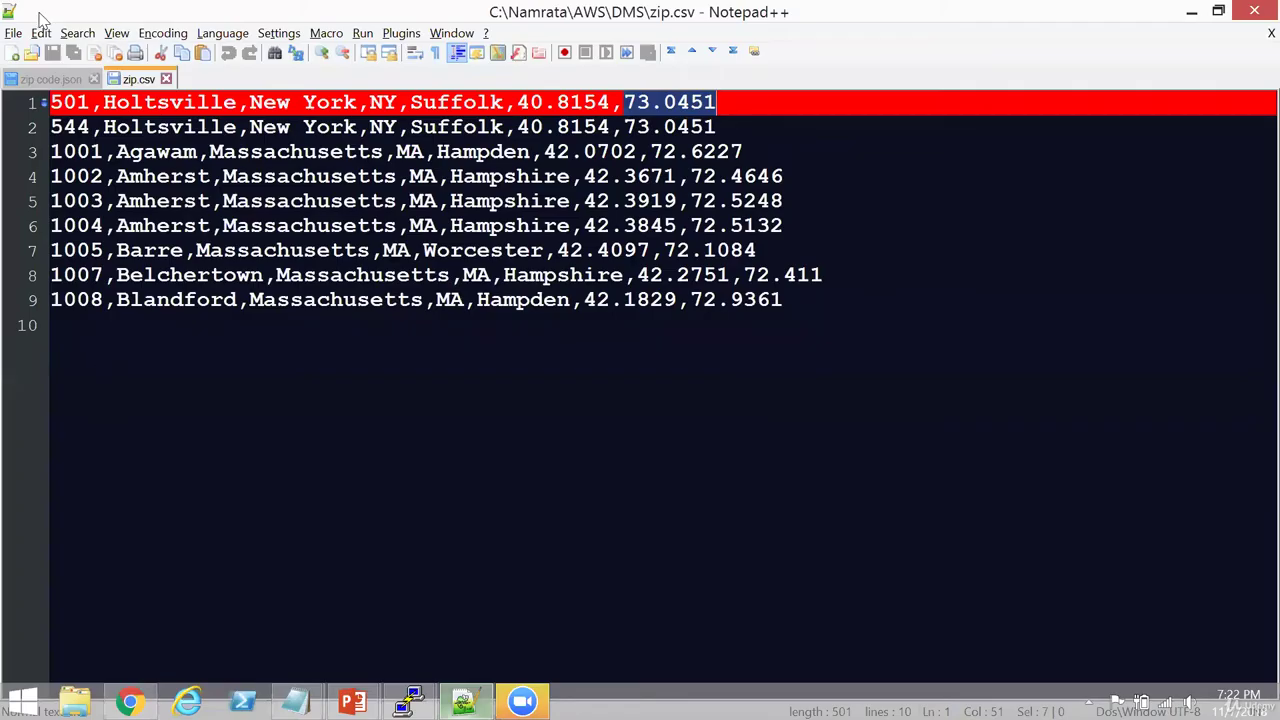
{"action": "left_click", "coordinate": [55, 80]}
{"action": "left_click", "coordinate": [657, 348]}
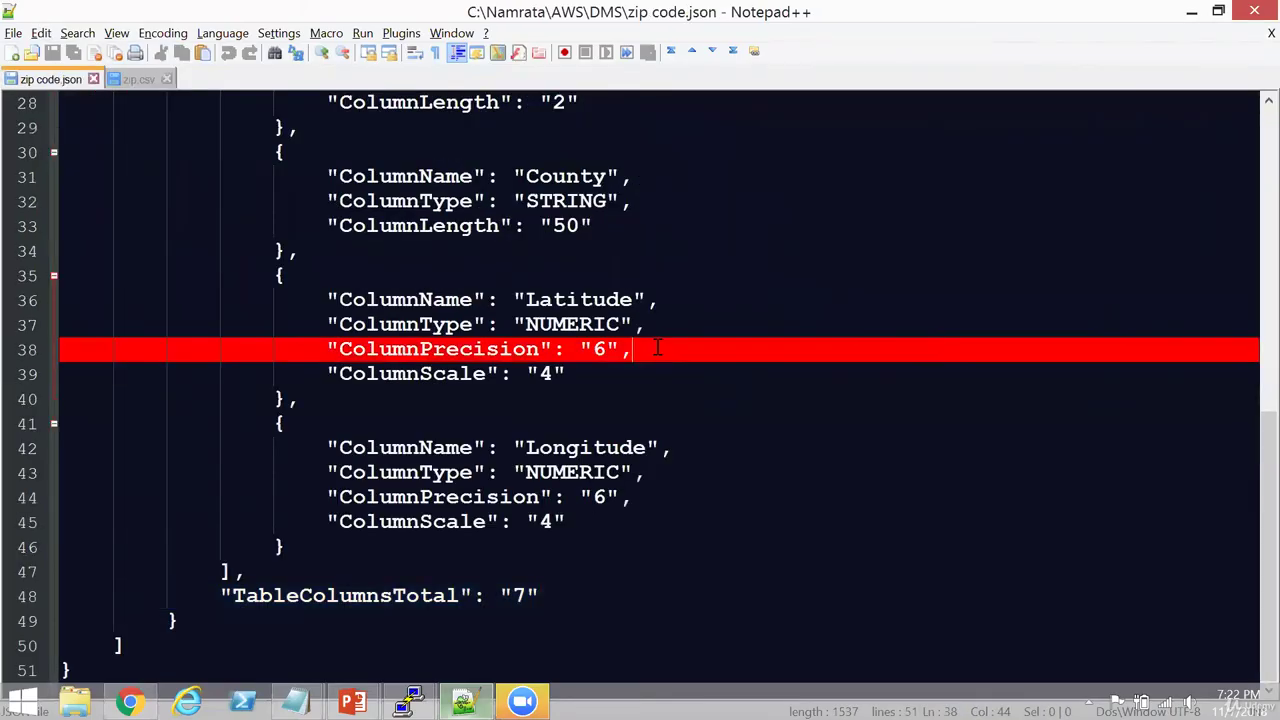
{"action": "key", "text": "ctrl+a"}
{"action": "key", "text": "ctrl+c"}
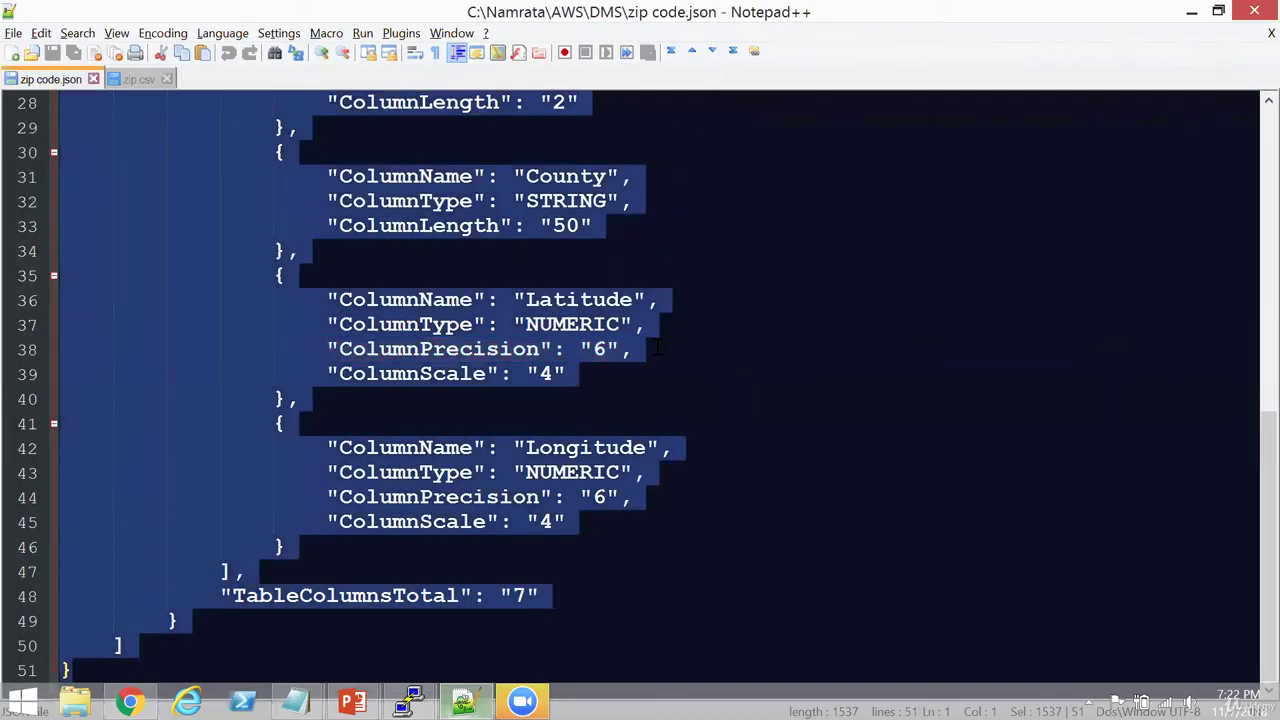
{"action": "key", "text": "alt+Tab"}
{"action": "left_click", "coordinate": [657, 347]}
{"action": "key", "text": "ctrl+v"}
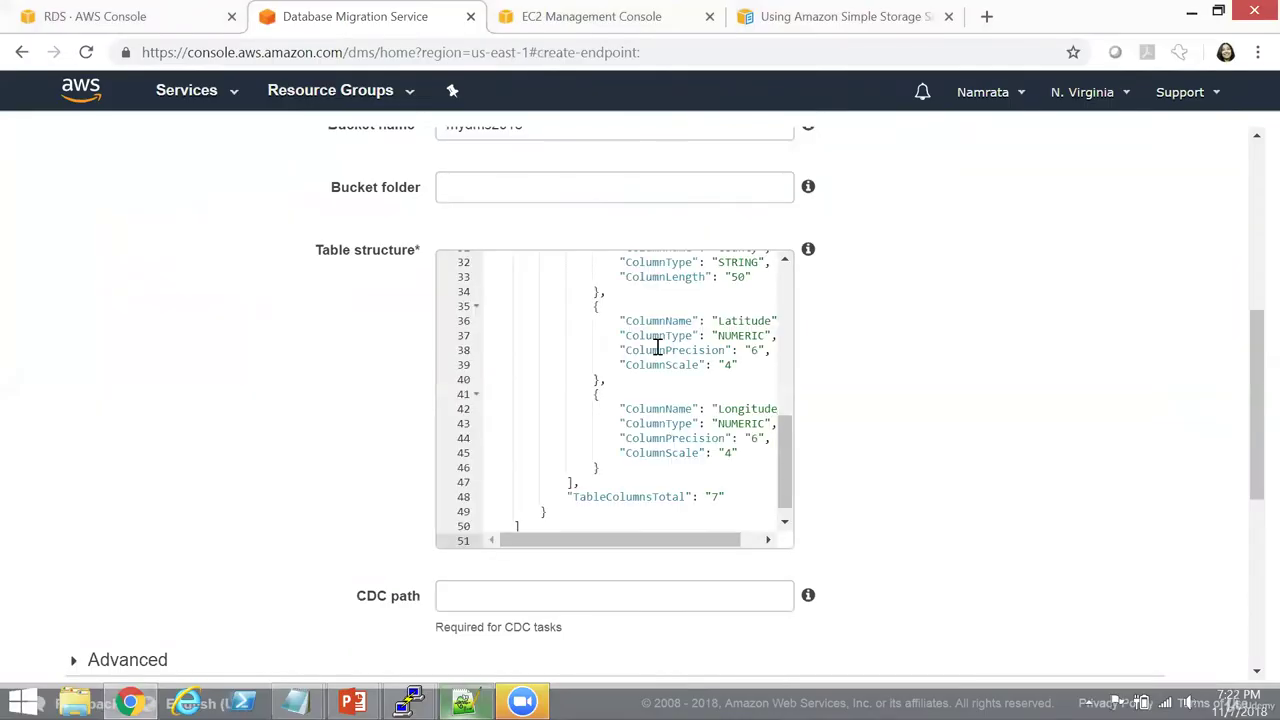
{"action": "left_click_drag", "start_coordinate": [784, 479], "coordinate": [857, 466]}
{"action": "left_click_drag", "start_coordinate": [1250, 388], "coordinate": [1251, 495]}
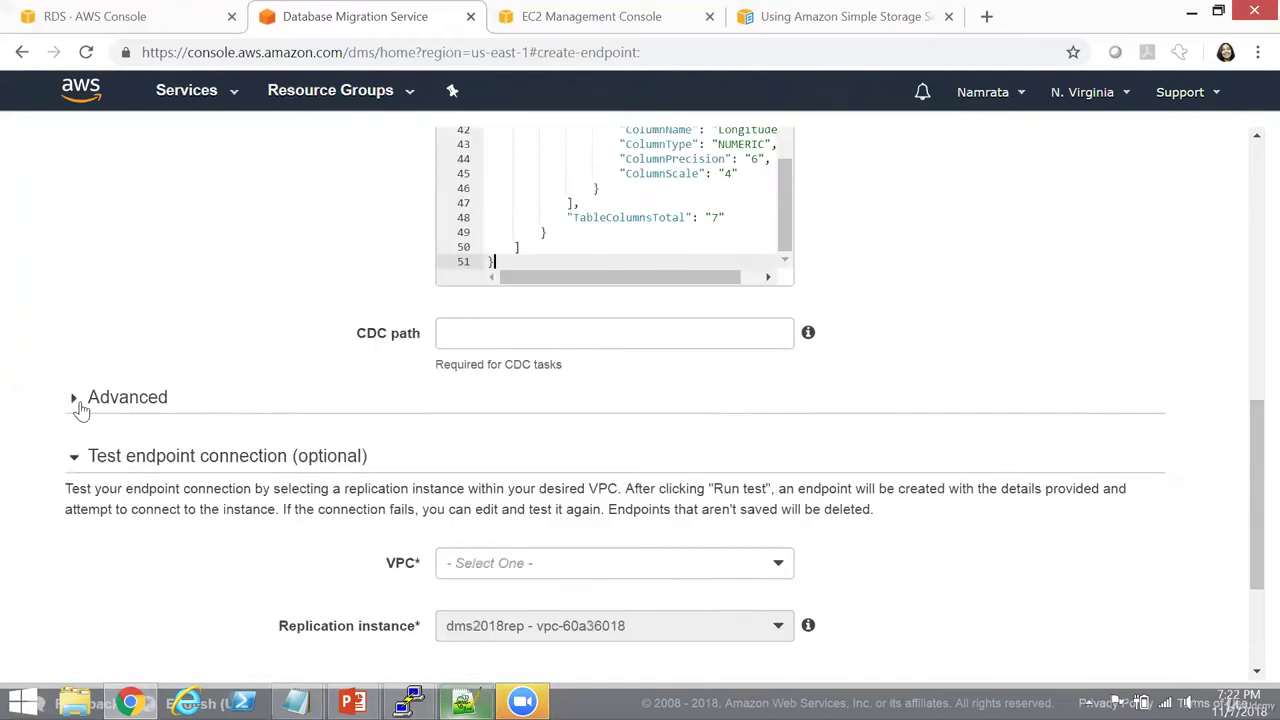
{"action": "left_click", "coordinate": [80, 405]}
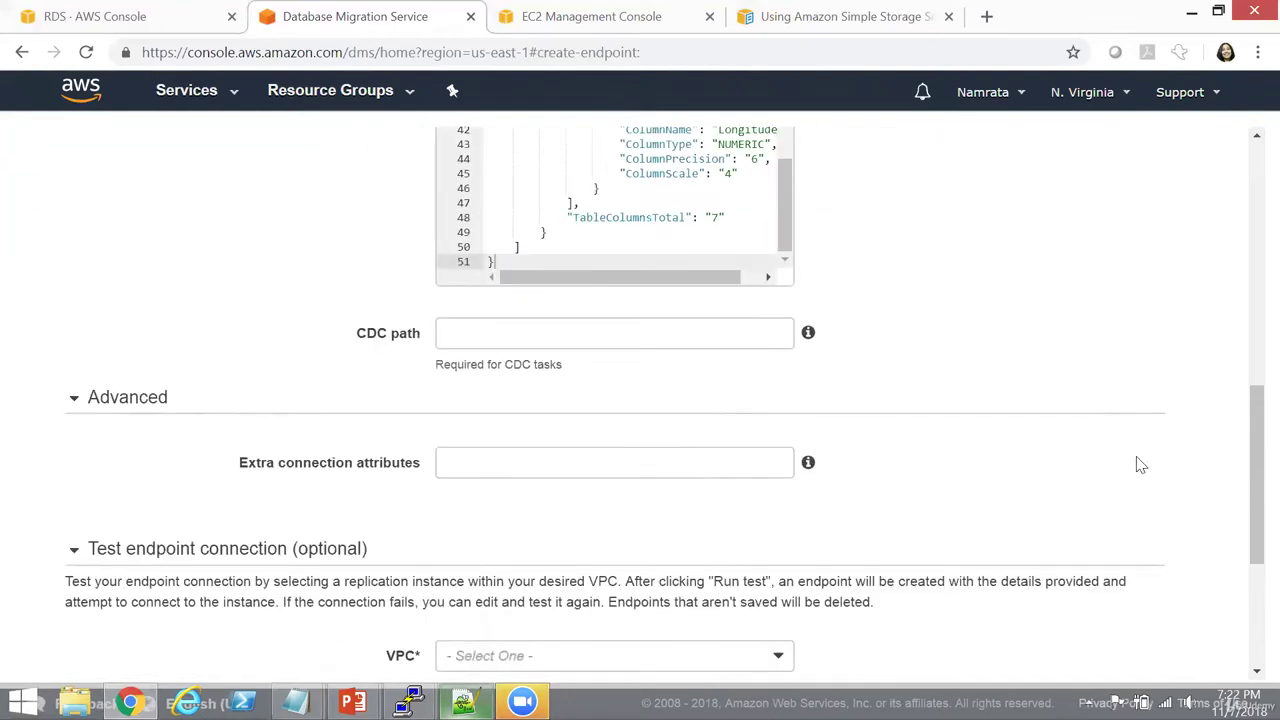
{"action": "left_click_drag", "start_coordinate": [1252, 467], "coordinate": [1252, 600]}
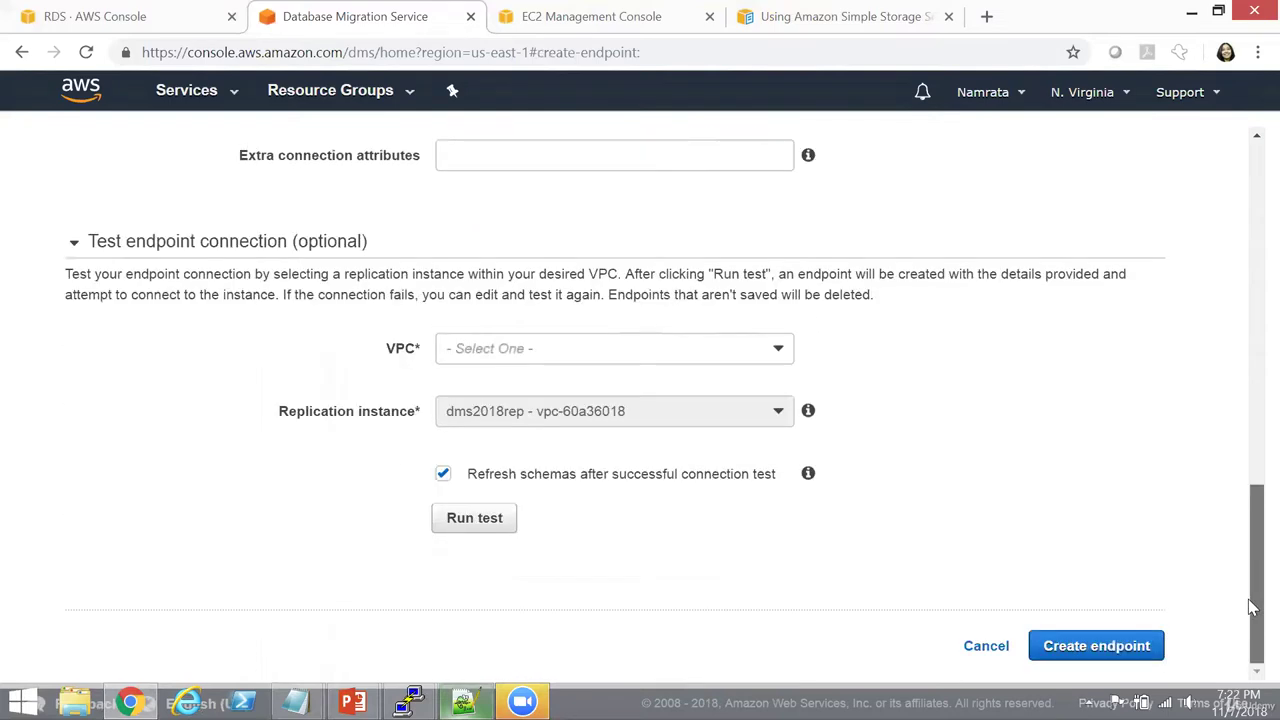
{"action": "left_click", "coordinate": [665, 349]}
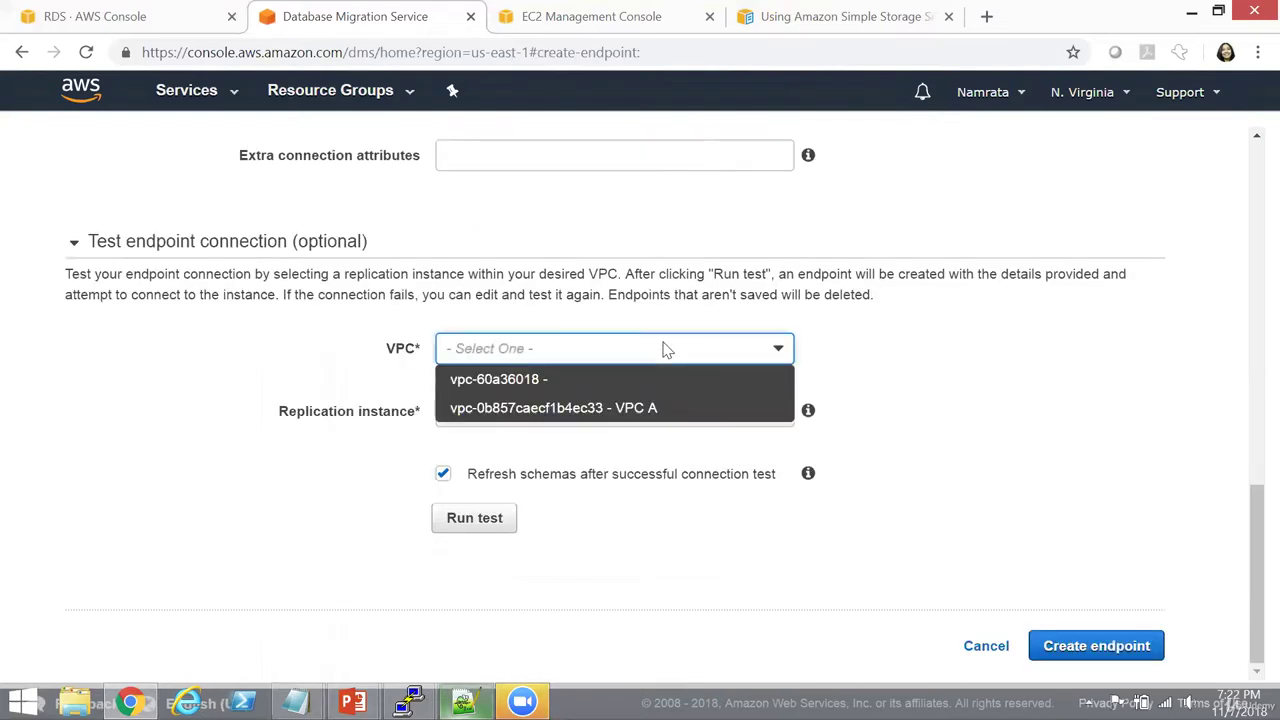
{"action": "left_click", "coordinate": [594, 380]}
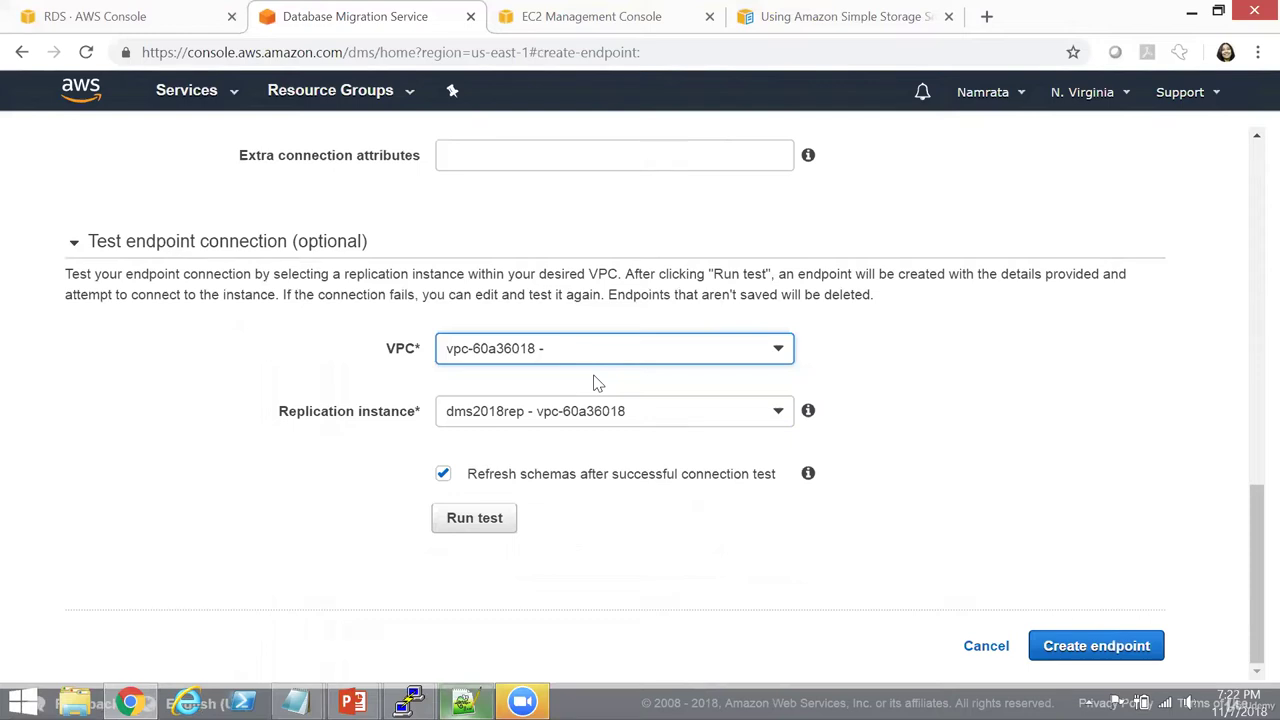
{"action": "left_click", "coordinate": [491, 528]}
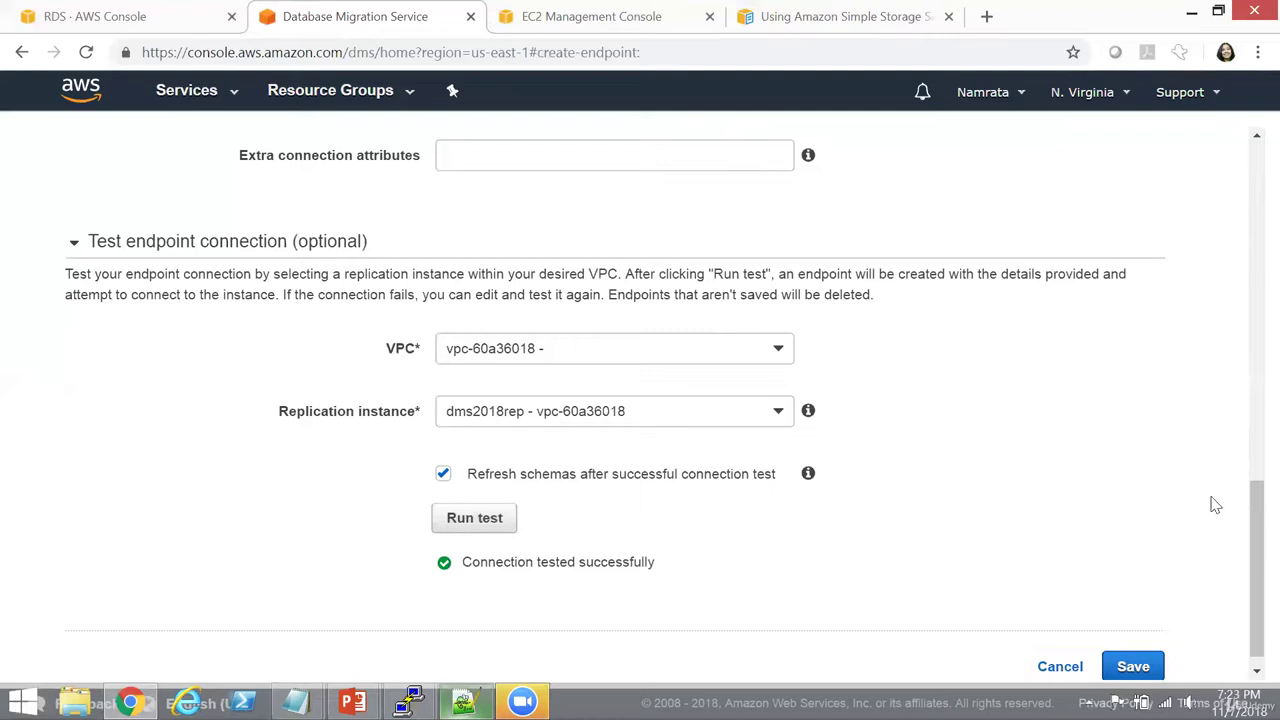
{"action": "left_click_drag", "start_coordinate": [1253, 517], "coordinate": [1253, 564]}
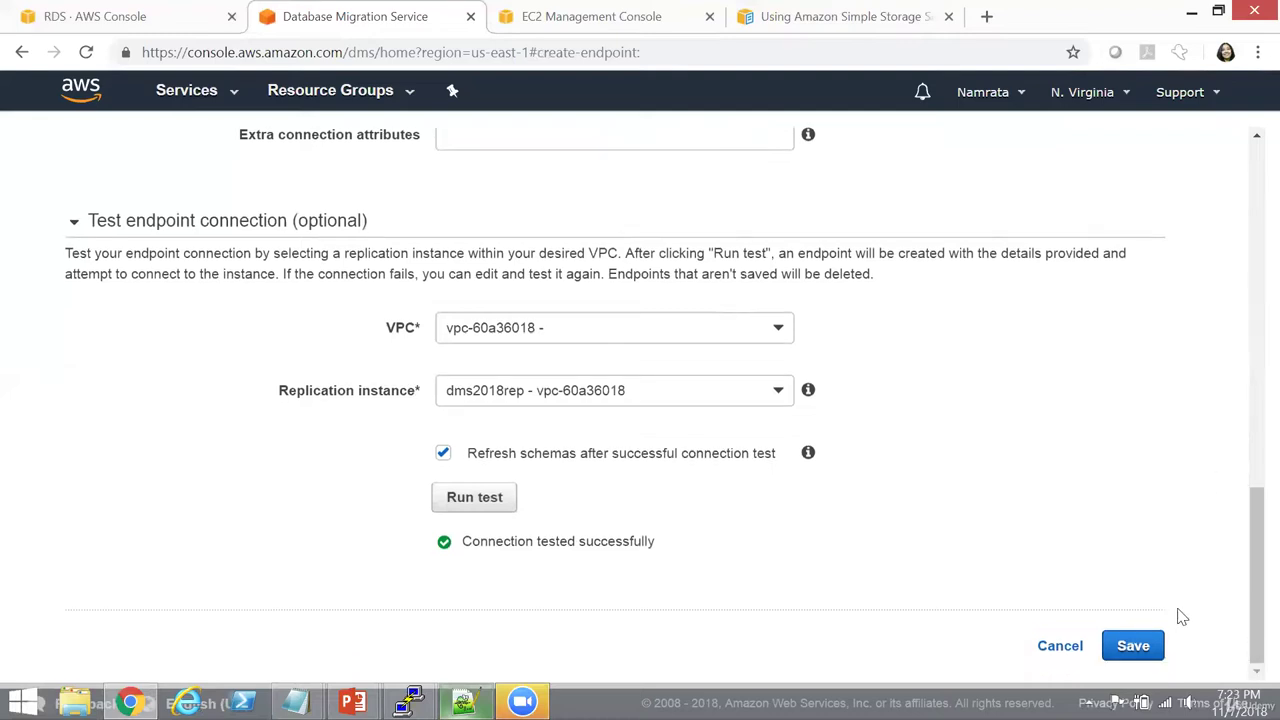
{"action": "left_click", "coordinate": [1134, 666]}
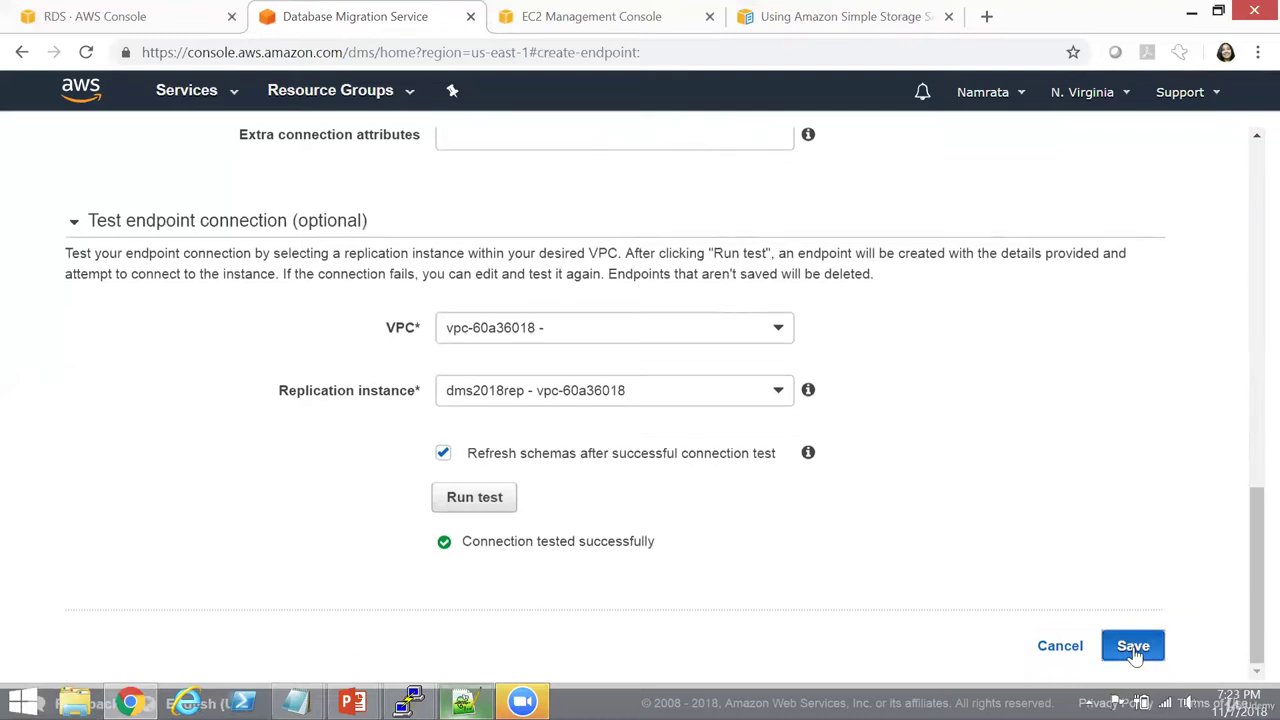
{"action": "key", "text": "alt+Tab"}
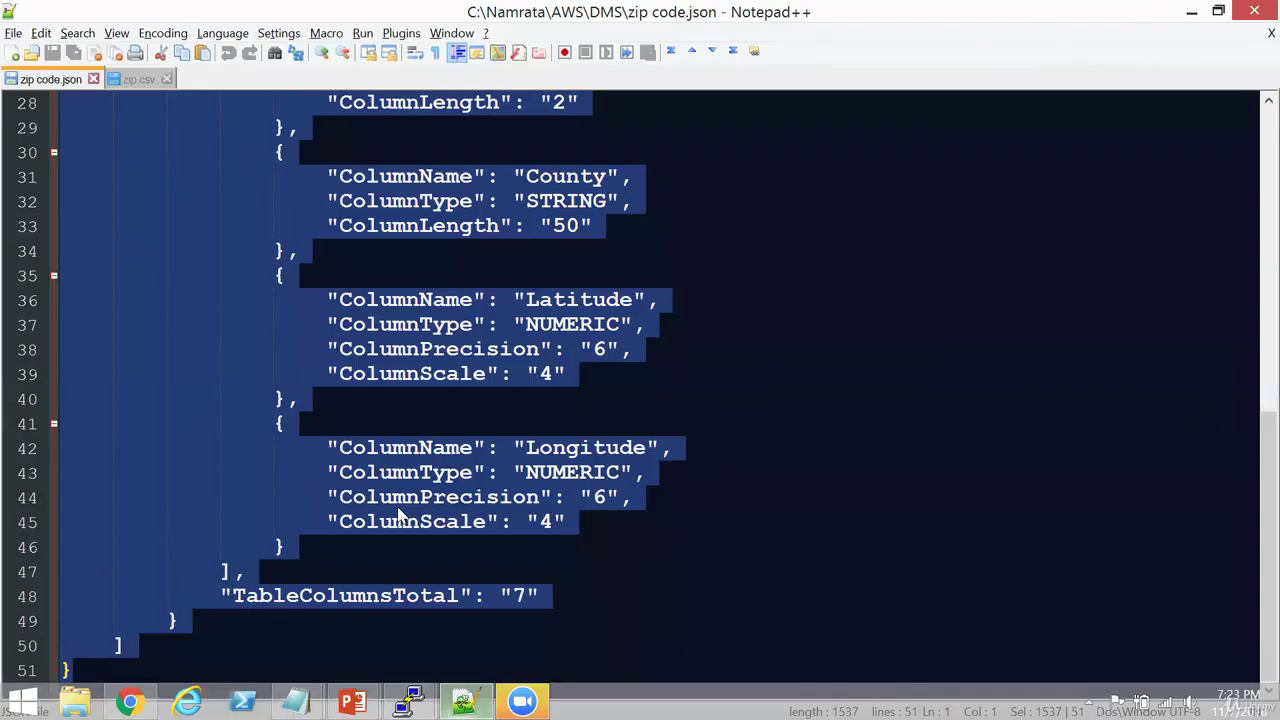
{"action": "key", "text": "alt+Tab"}
{"action": "key", "text": "alt+Tab"}
{"action": "key", "text": "alt+Tab"}
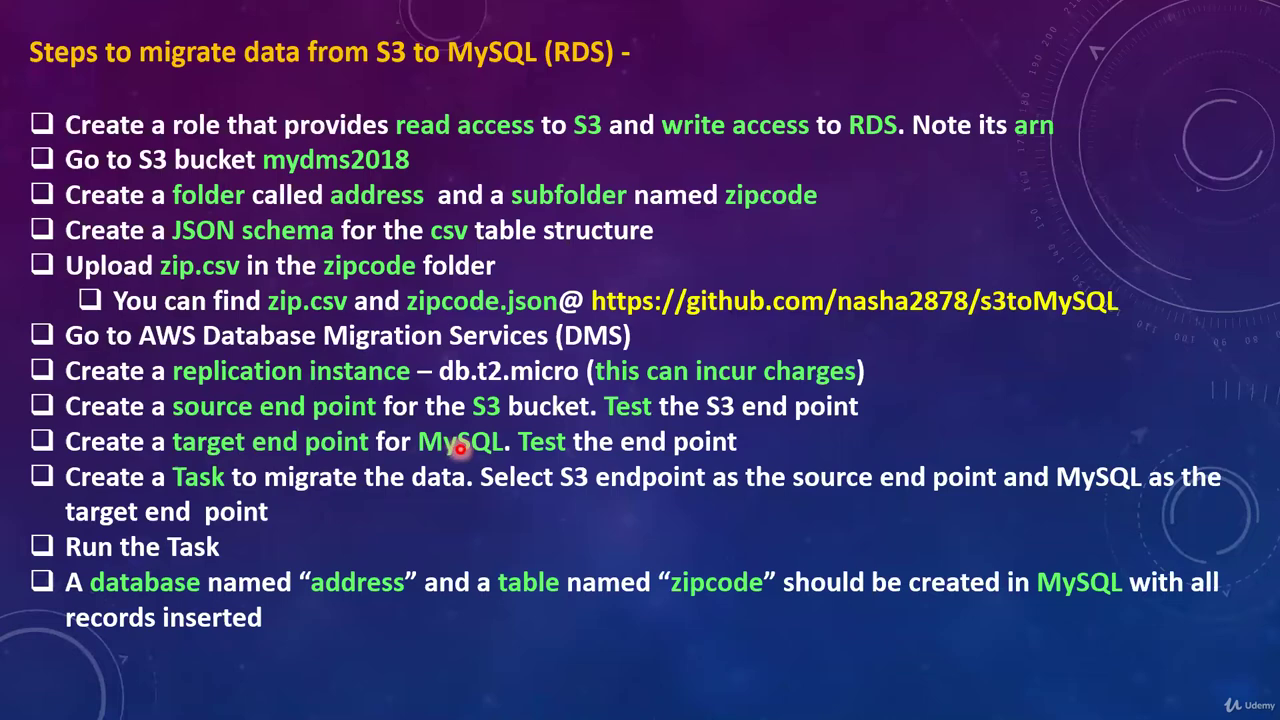
{"action": "key", "text": "alt+Tab"}
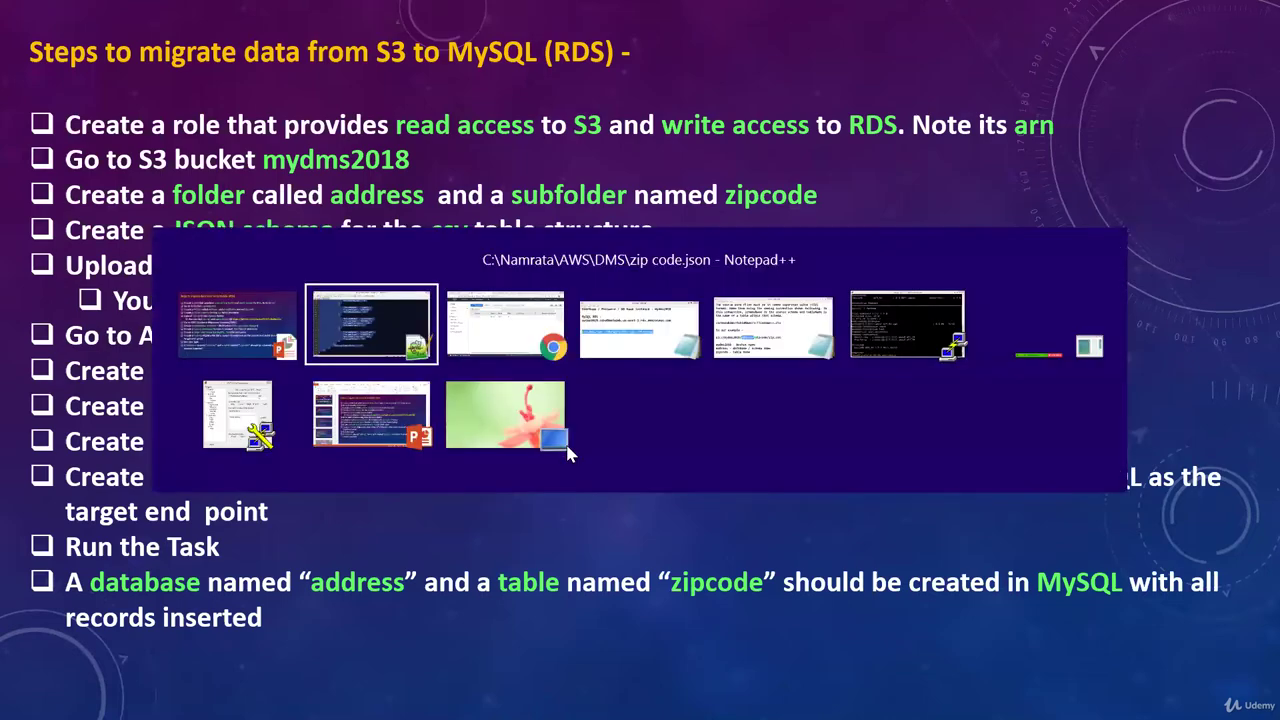
{"action": "key", "text": "alt+Tab"}
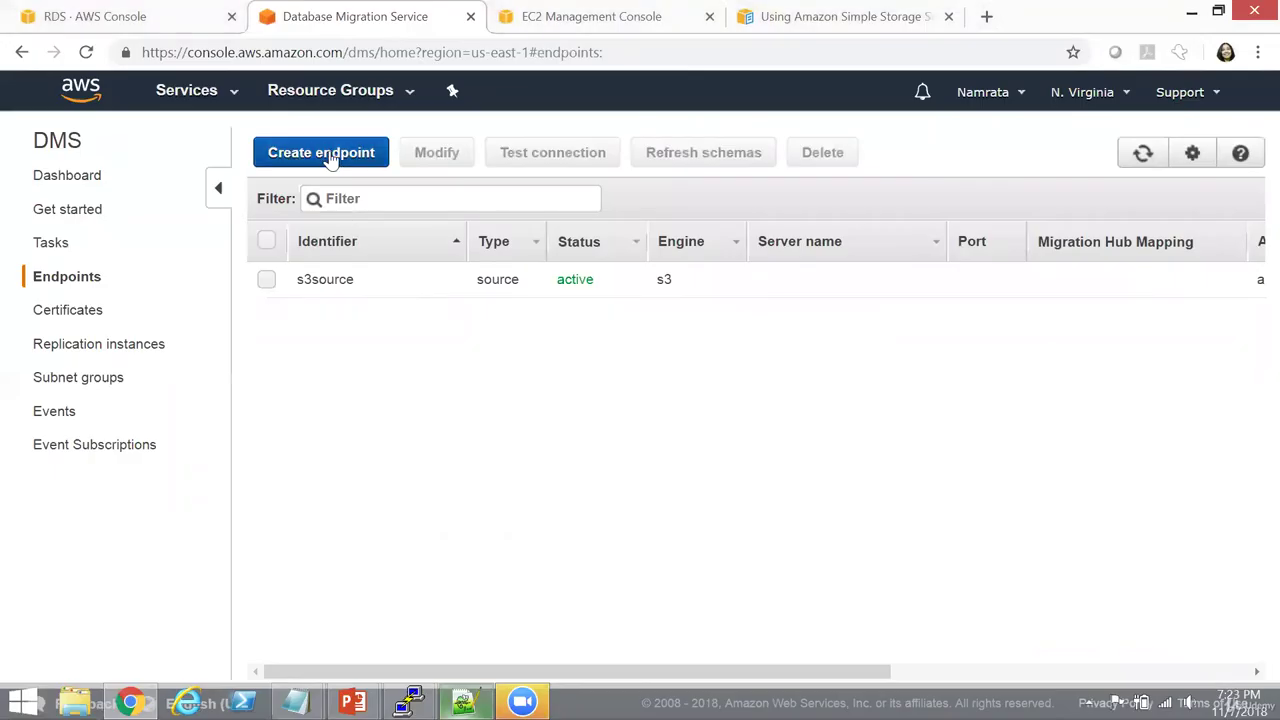
Create a new target endpoint based on an existing RDS DB instance.
{"action": "left_click", "coordinate": [329, 155]}
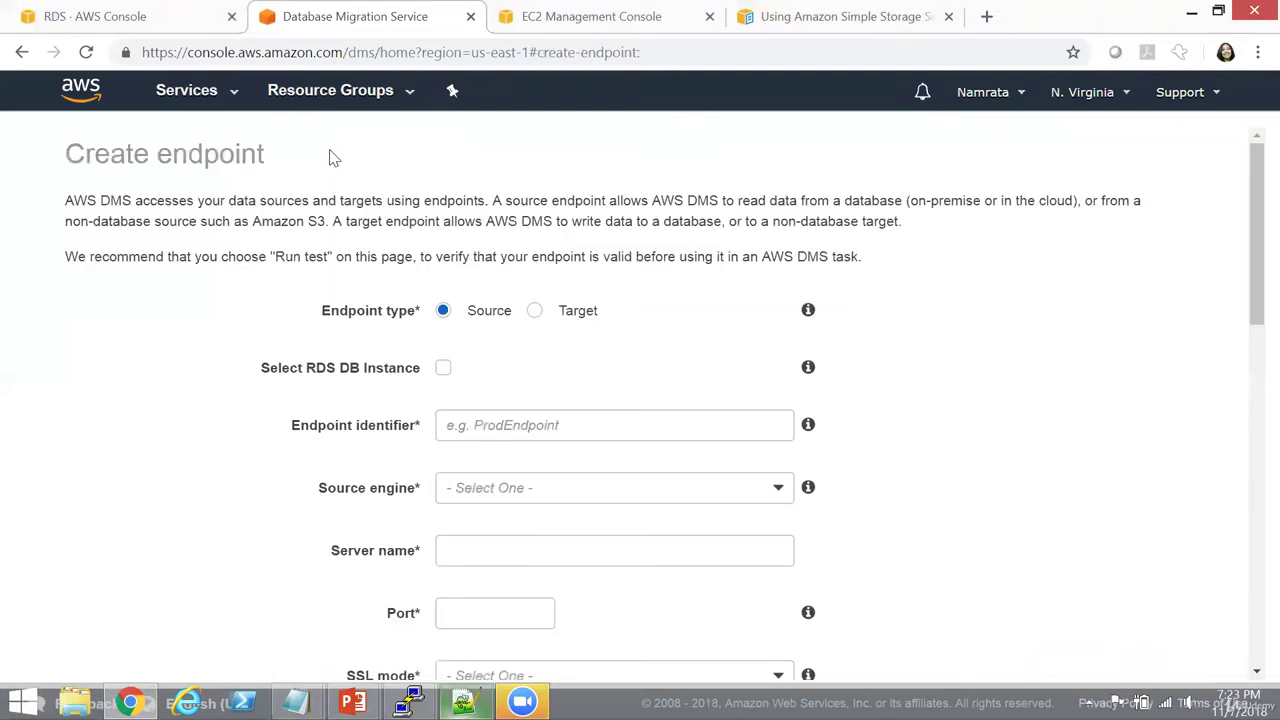
{"action": "left_click", "coordinate": [535, 312]}
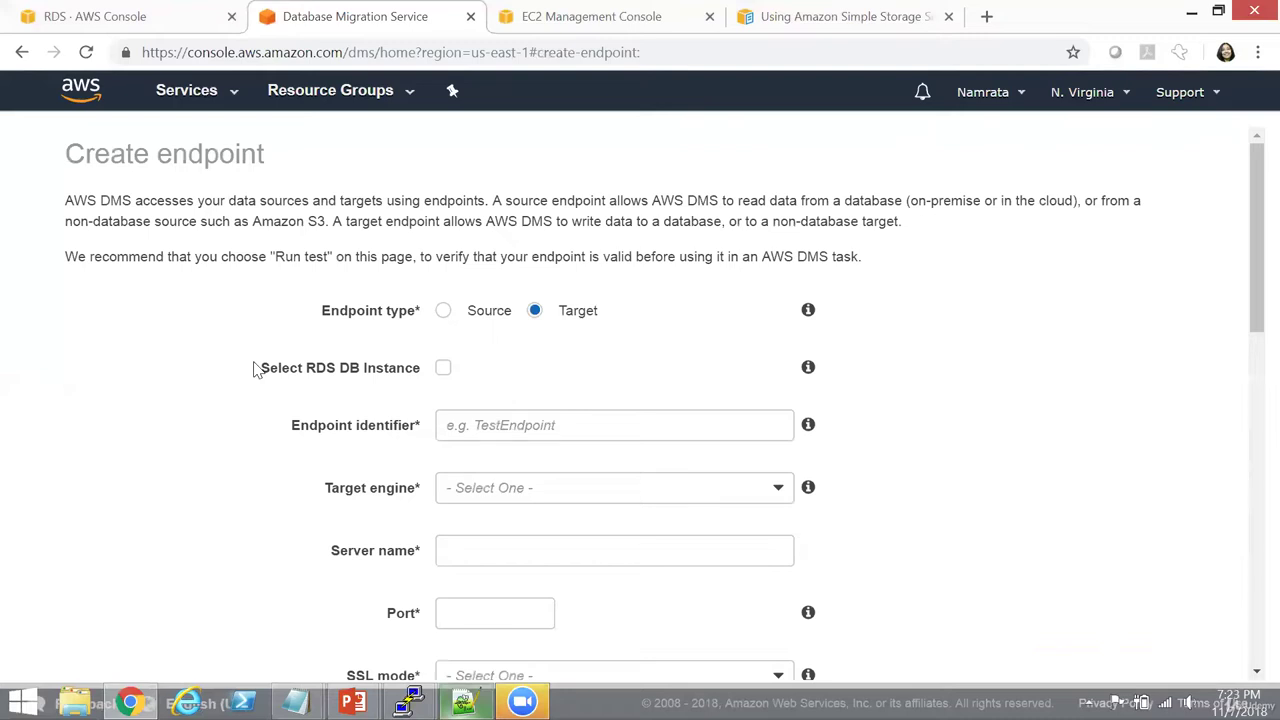
{"action": "left_click", "coordinate": [442, 371]}
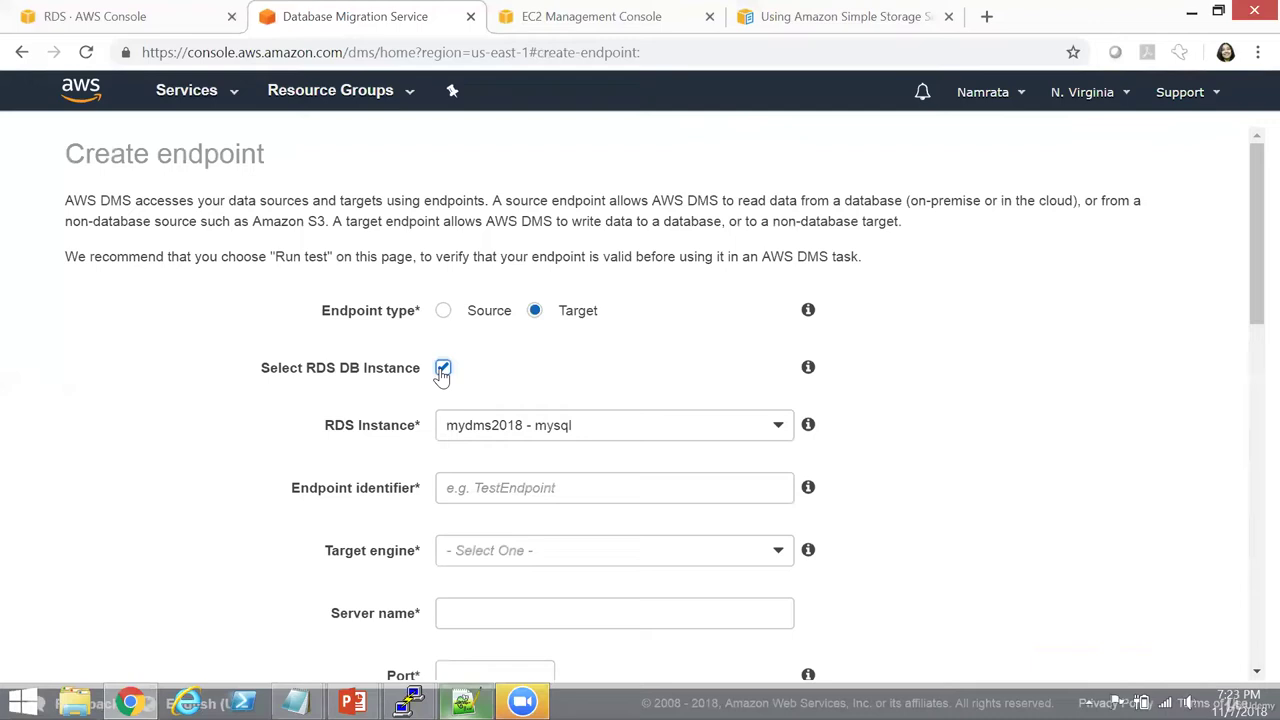
{"action": "scroll", "coordinate": [1253, 318], "scroll_direction": "down", "scroll_amount": 1}
{"action": "left_click_drag", "start_coordinate": [1253, 318], "coordinate": [1251, 357]}
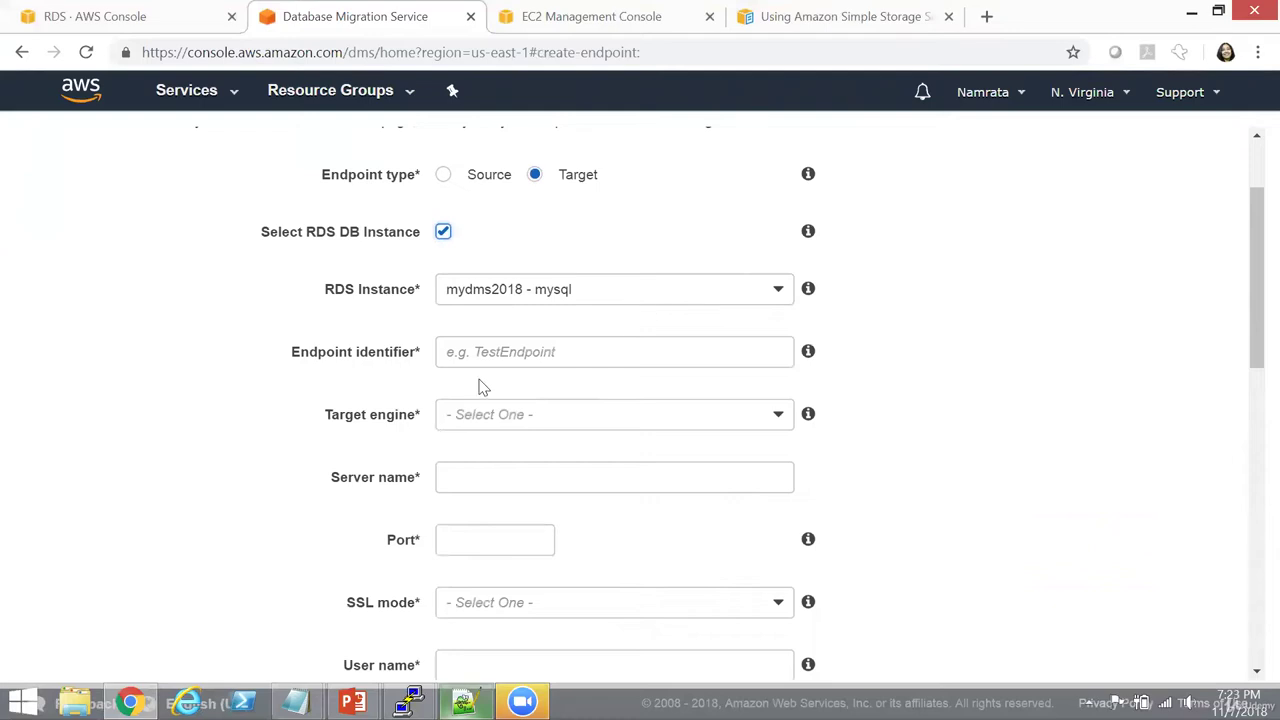
Name the endpoint mysql-target, fixing a typo, and choose mysql as the target engine.
{"action": "left_click", "coordinate": [500, 354]}
{"action": "type", "text": "my"}
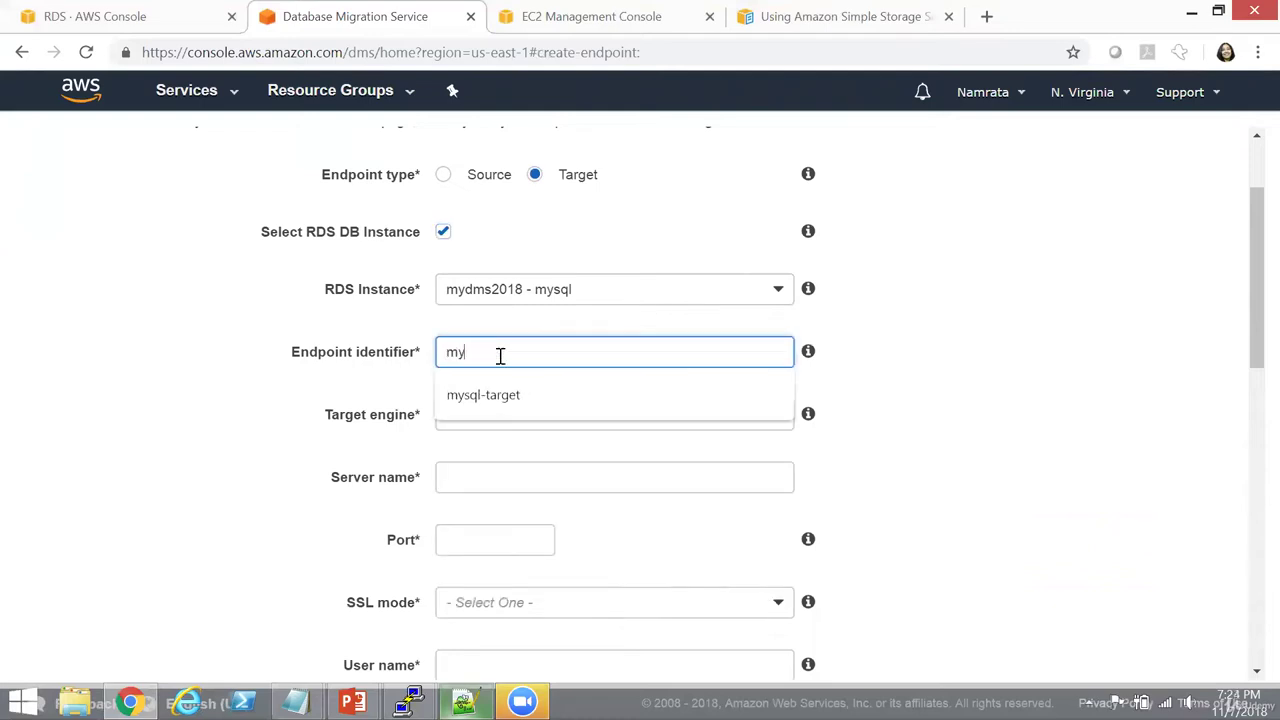
{"action": "type", "text": "sql-targeet"}
{"action": "double_click", "coordinate": [500, 356]}
{"action": "type", "text": "target"}
{"action": "left_click", "coordinate": [515, 416]}
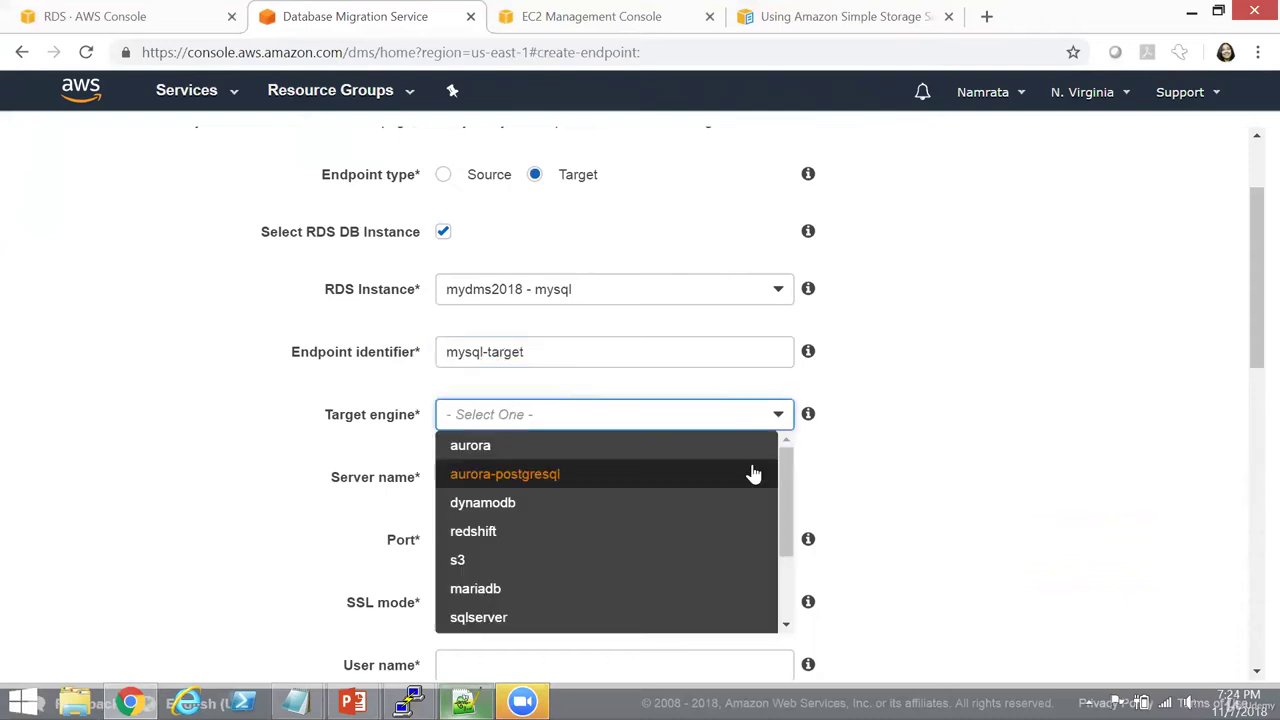
{"action": "scroll", "coordinate": [790, 478], "scroll_direction": "down", "scroll_amount": 2}
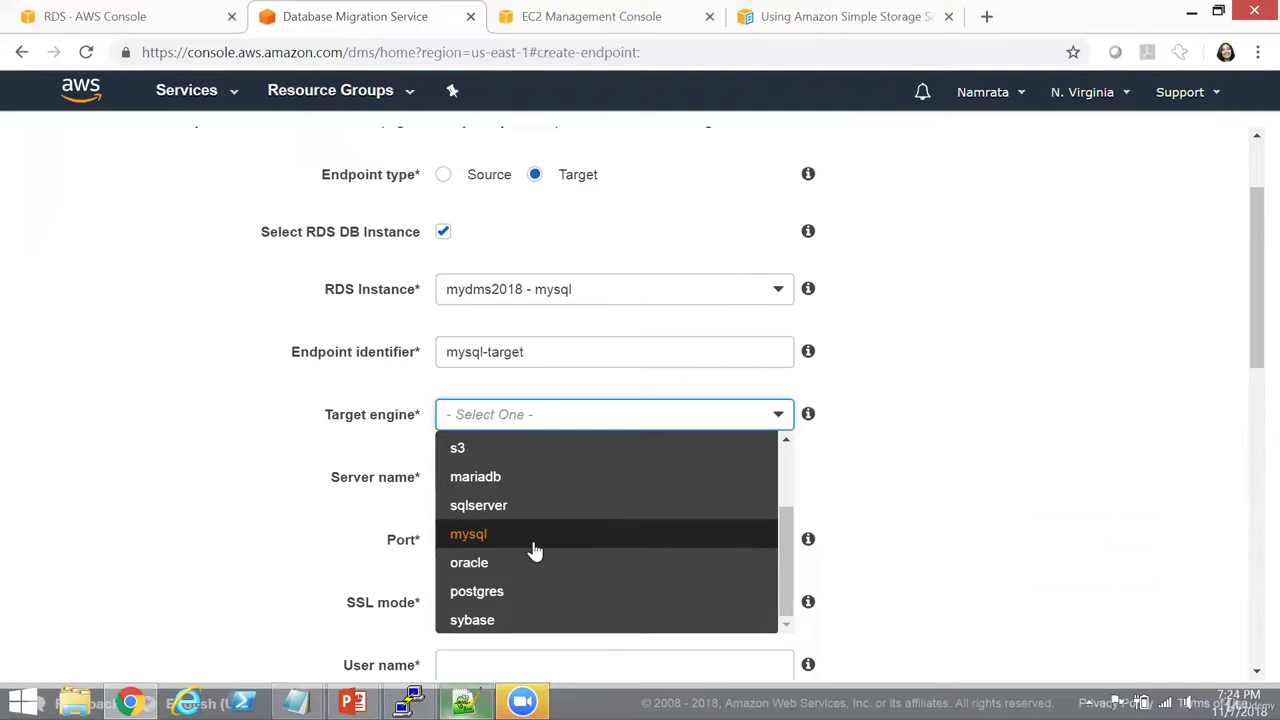
{"action": "left_click", "coordinate": [533, 535]}
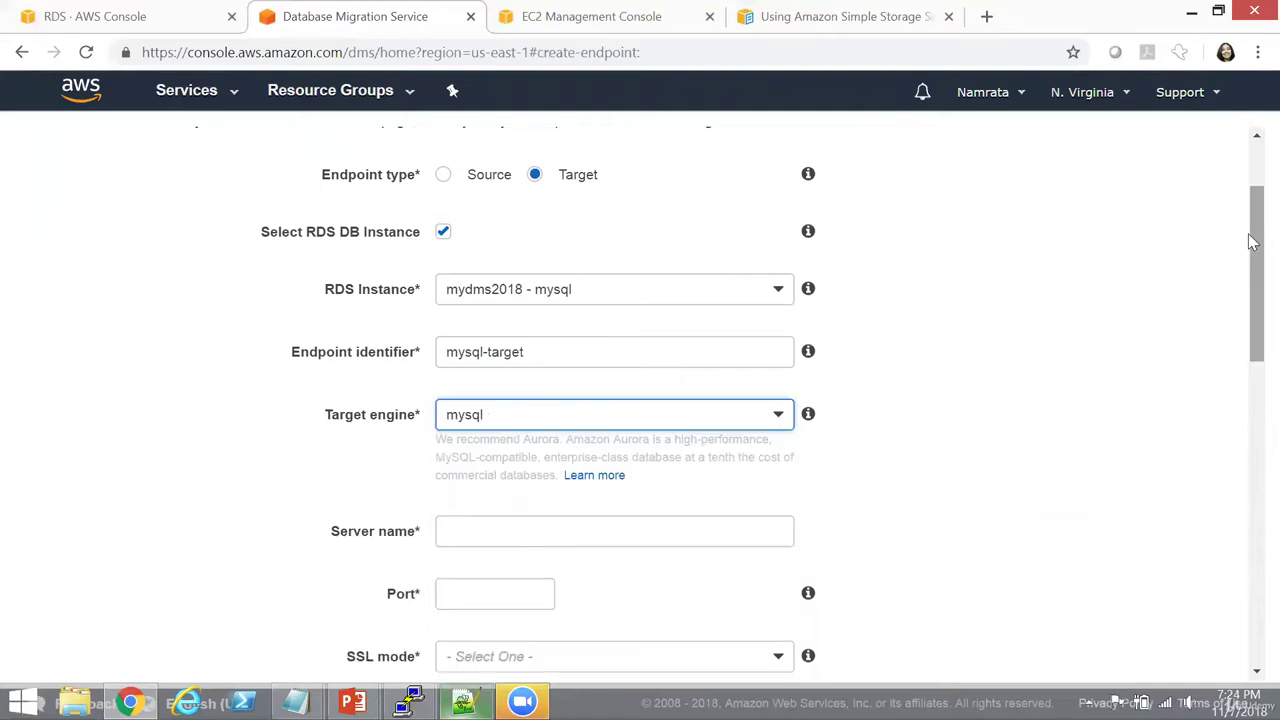
{"action": "scroll", "coordinate": [1250, 240], "scroll_direction": "down", "scroll_amount": 2}
{"action": "left_click", "coordinate": [676, 325]}
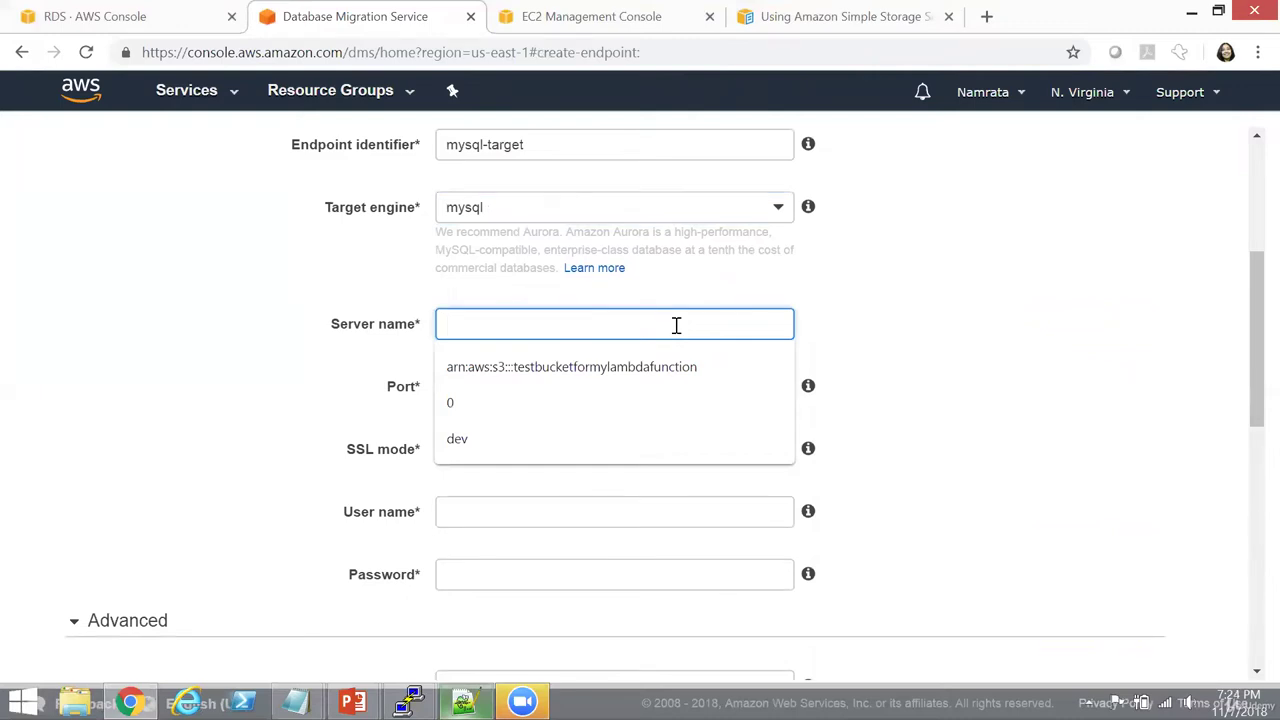
Paste the MySQL RDS endpoint address as server name, with port 3306 and SSL mode none.
{"action": "key", "text": "alt+Tab"}
{"action": "key", "text": "alt+Tab"}
{"action": "key", "text": "alt+Tab"}
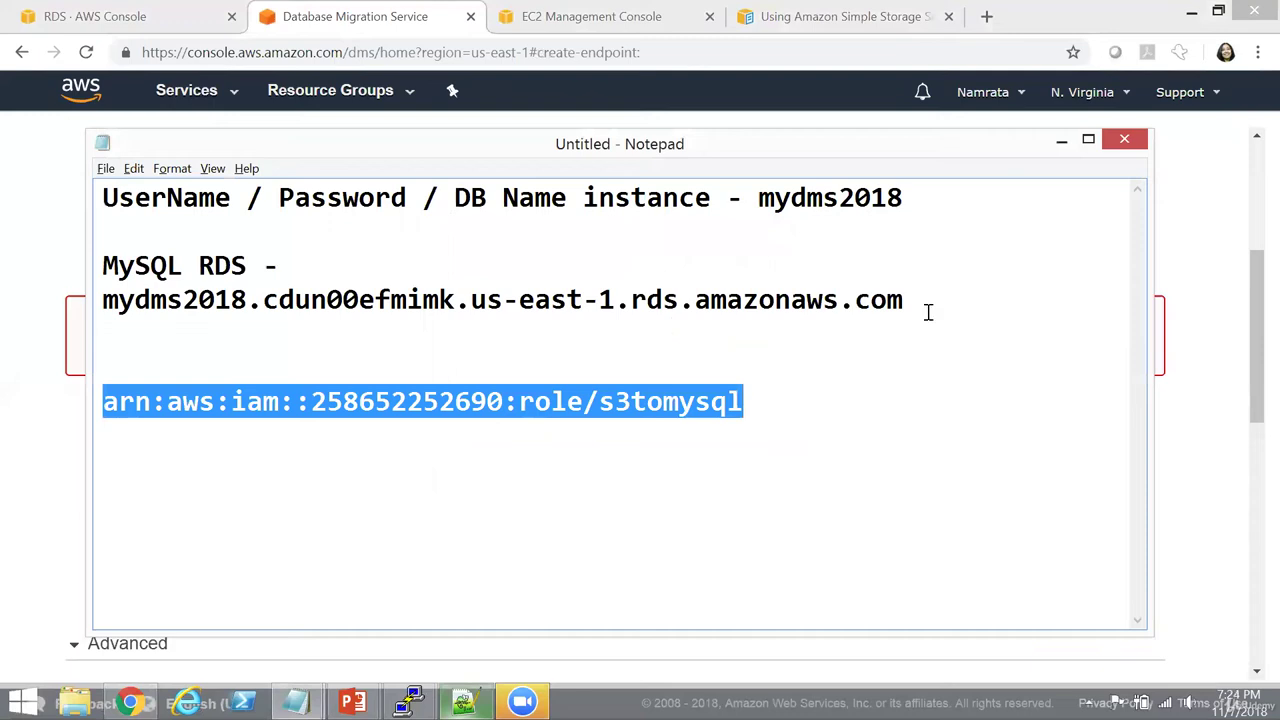
{"action": "left_click", "coordinate": [928, 312]}
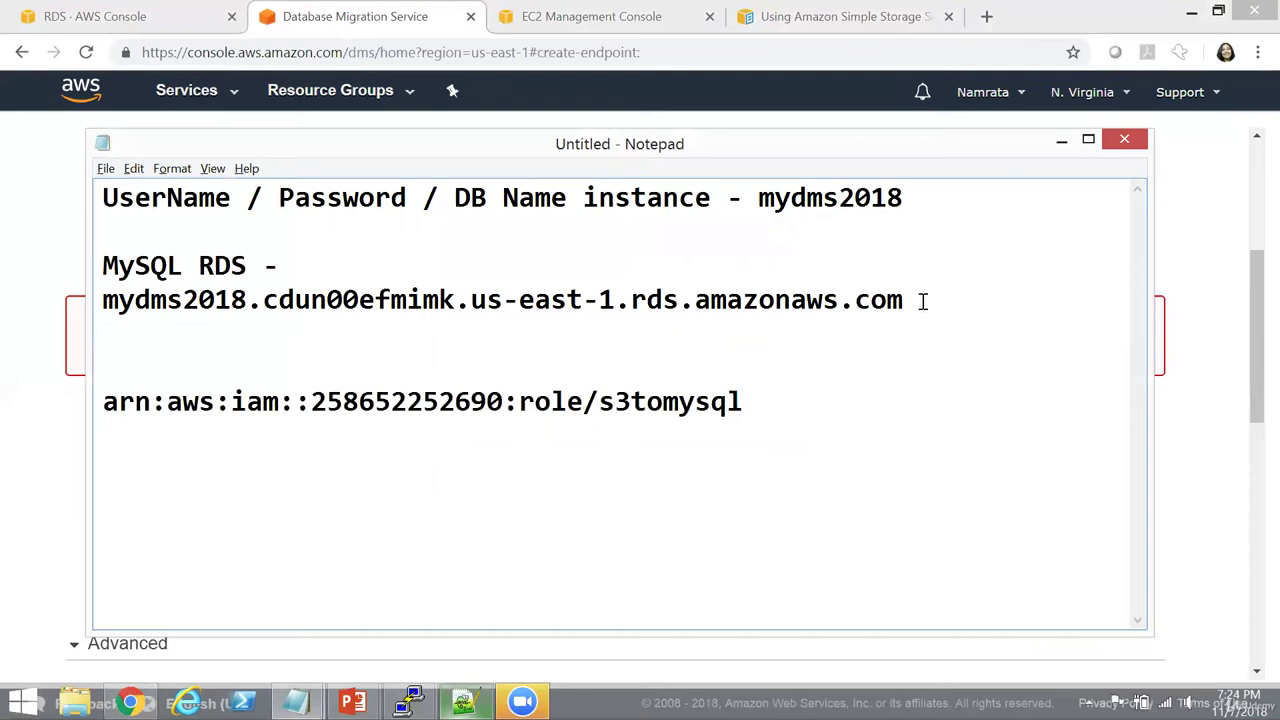
{"action": "left_click_drag", "start_coordinate": [340, 329], "coordinate": [82, 318]}
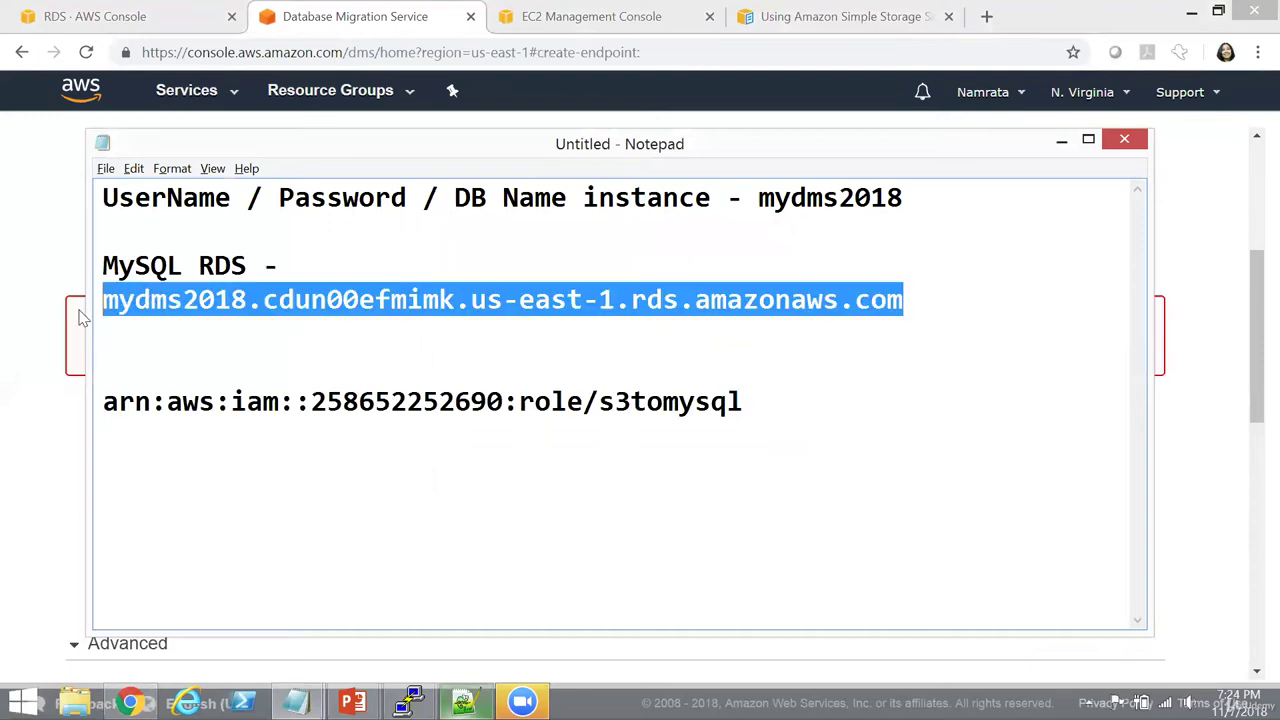
{"action": "key", "text": "ctrl+c"}
{"action": "key", "text": "alt+Tab"}
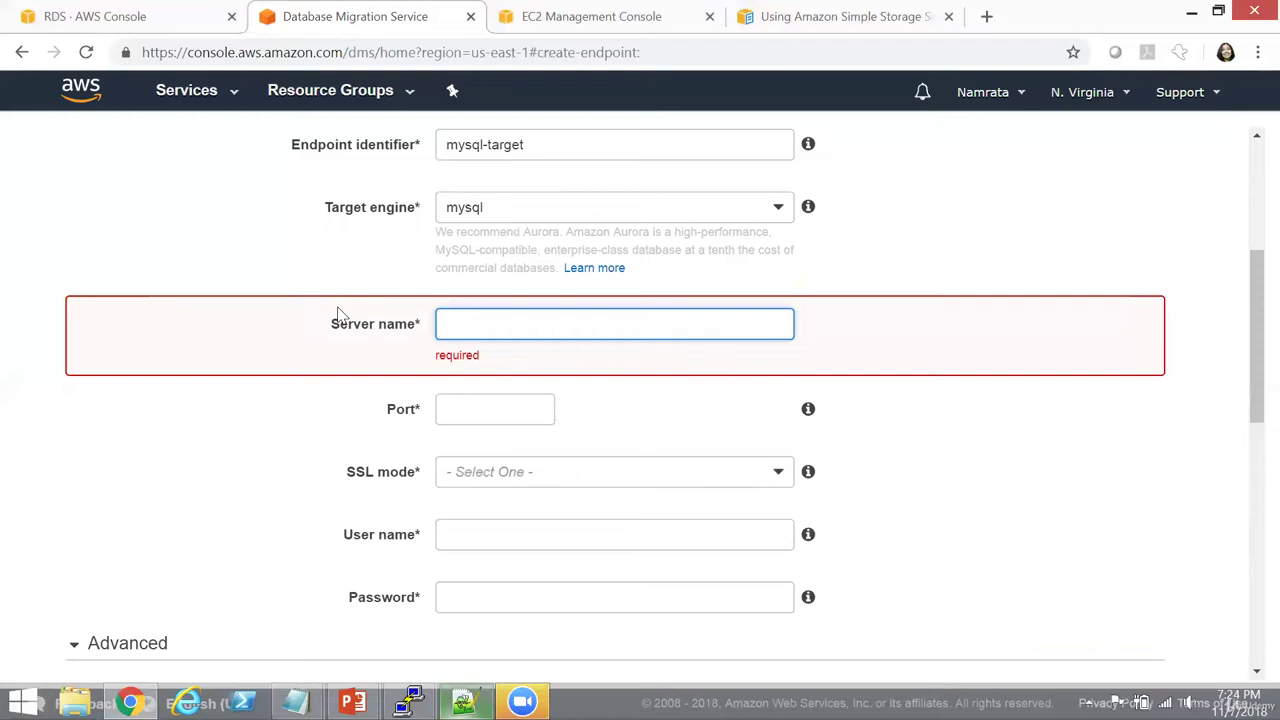
{"action": "key", "text": "ctrl+v"}
{"action": "left_click", "coordinate": [478, 417]}
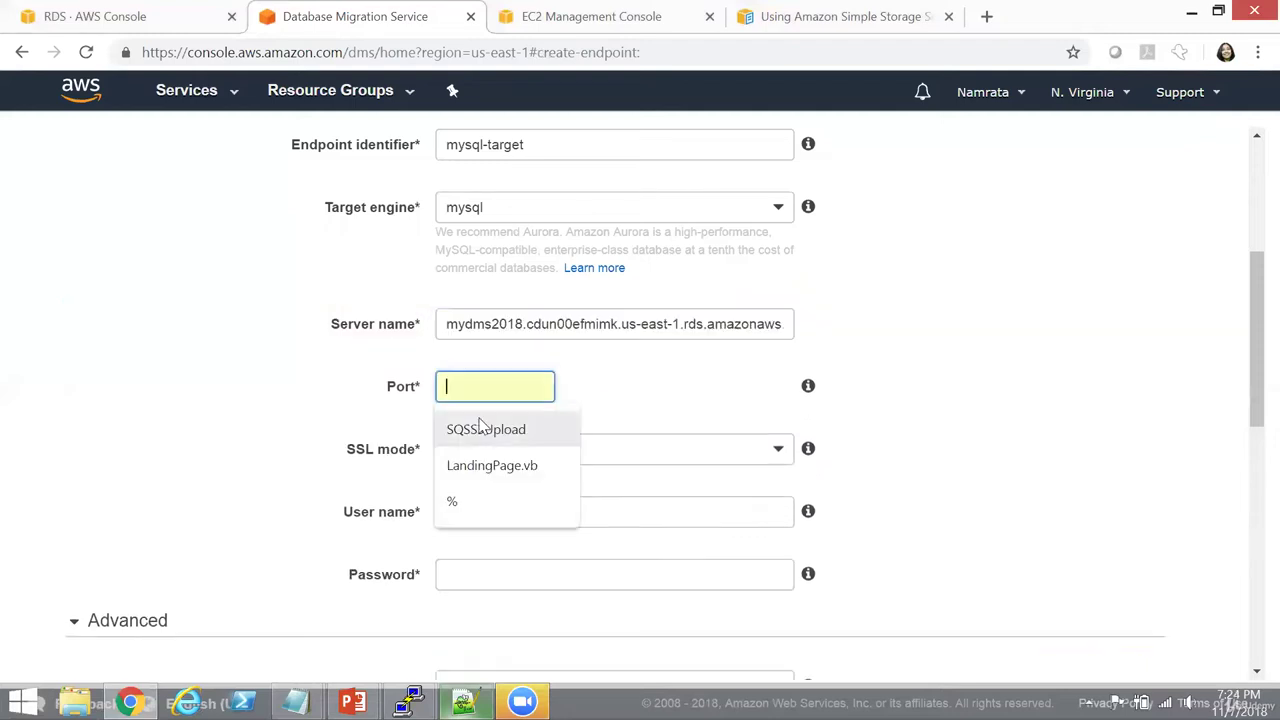
{"action": "type", "text": "3306"}
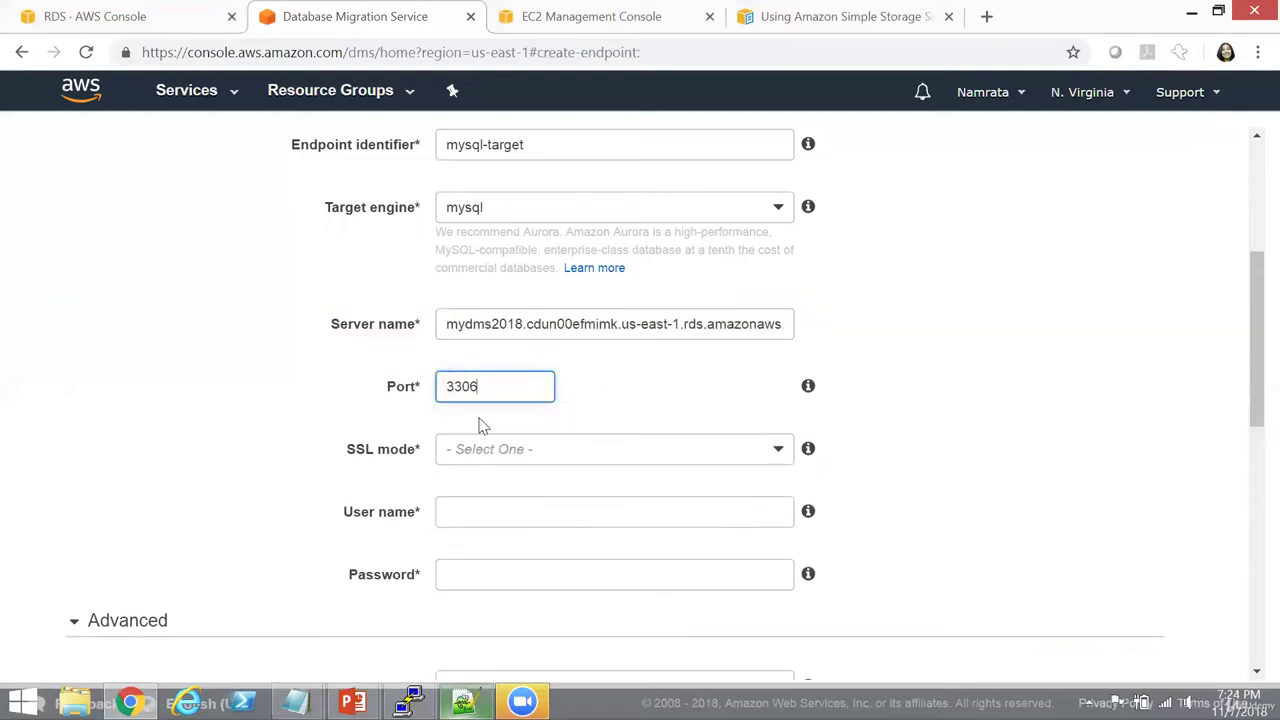
{"action": "key", "text": "Tab"}
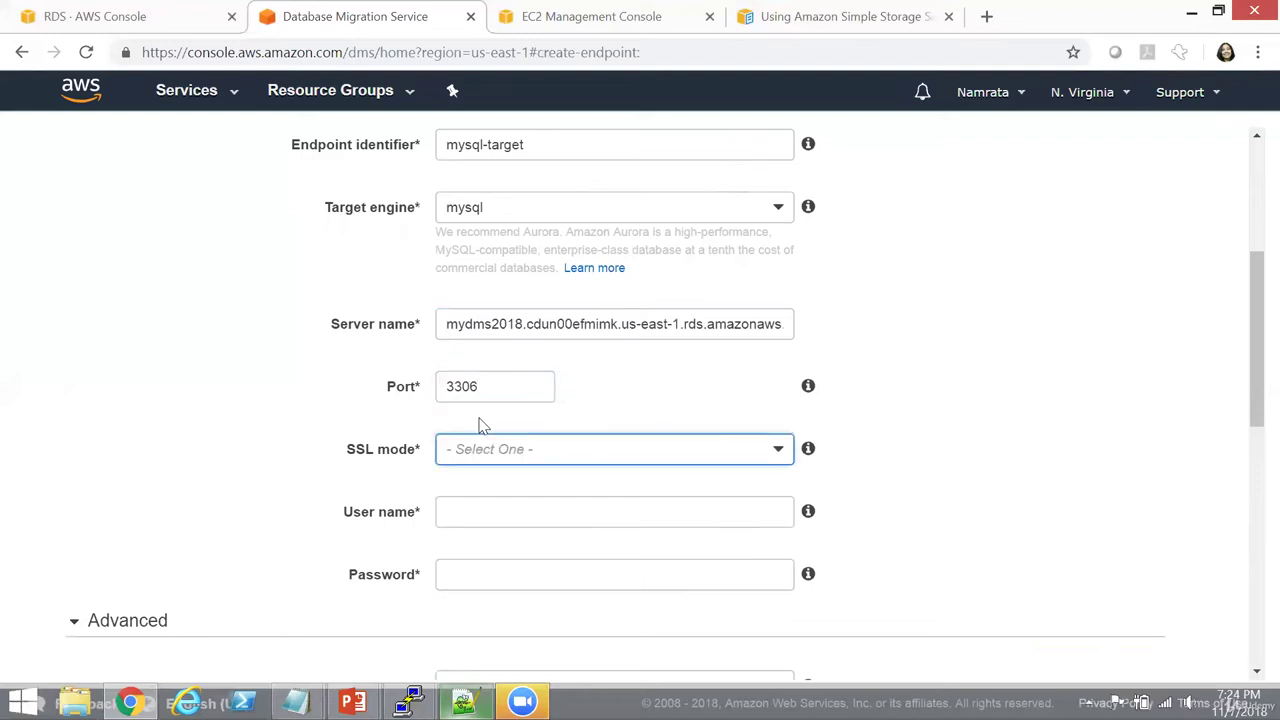
{"action": "left_click", "coordinate": [689, 451]}
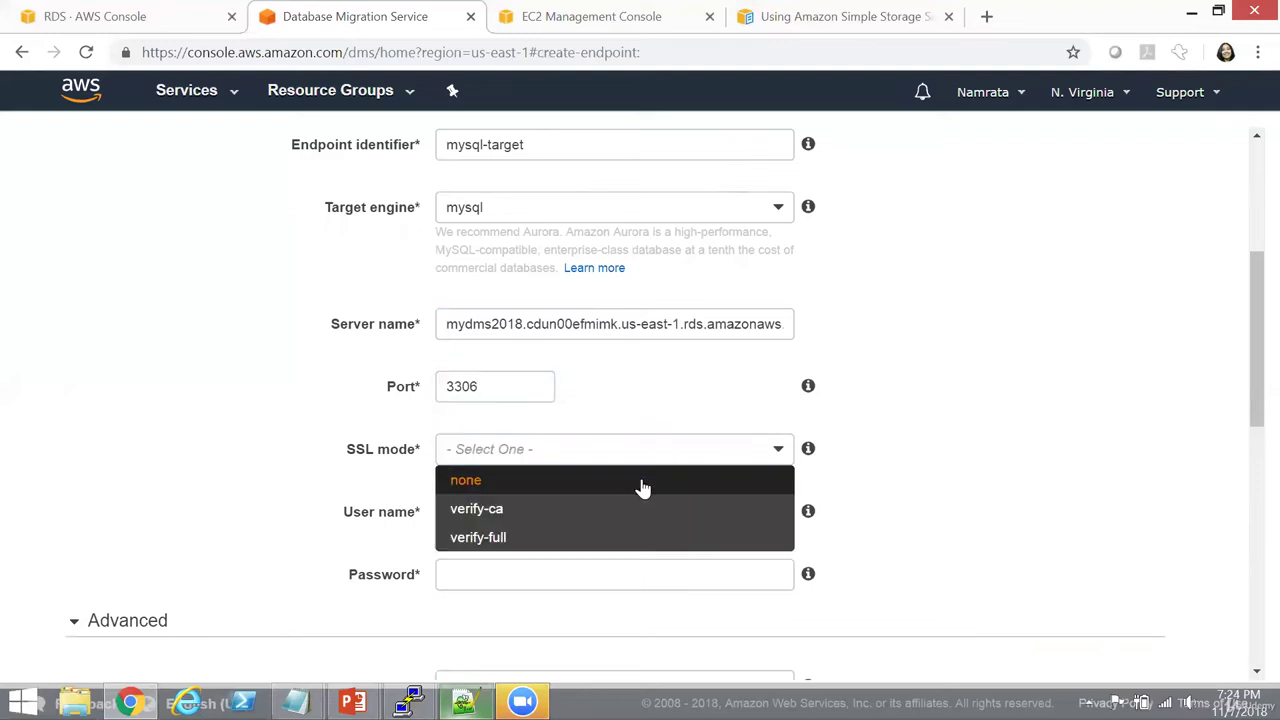
{"action": "left_click", "coordinate": [640, 482]}
Paste the database user name from the notes and enter the database password.
{"action": "left_click", "coordinate": [601, 514]}
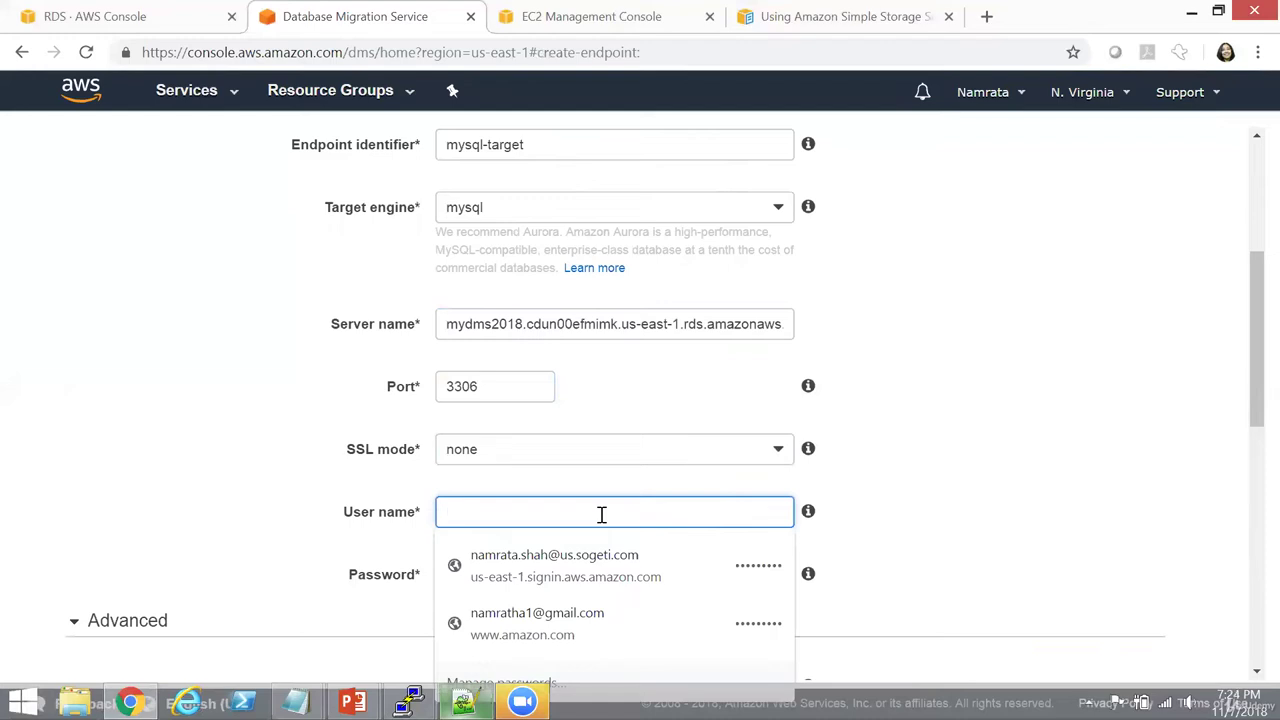
{"action": "key", "text": "alt+Tab"}
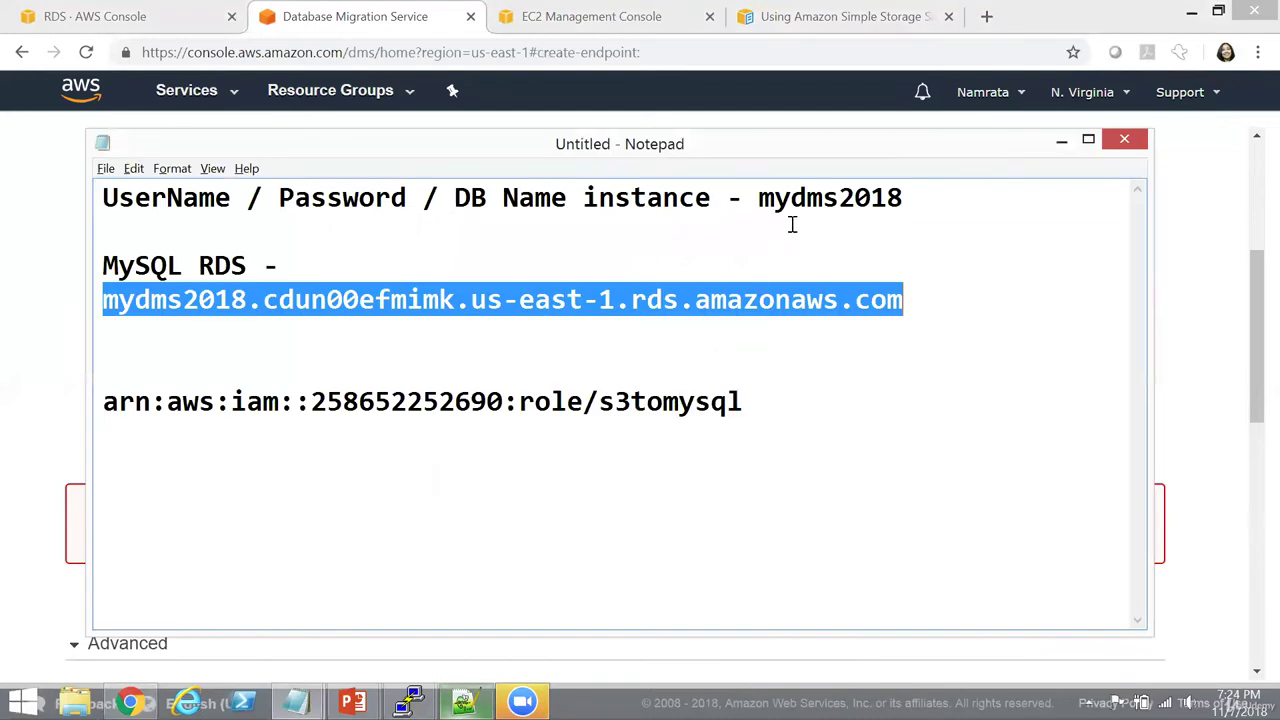
{"action": "double_click", "coordinate": [806, 196]}
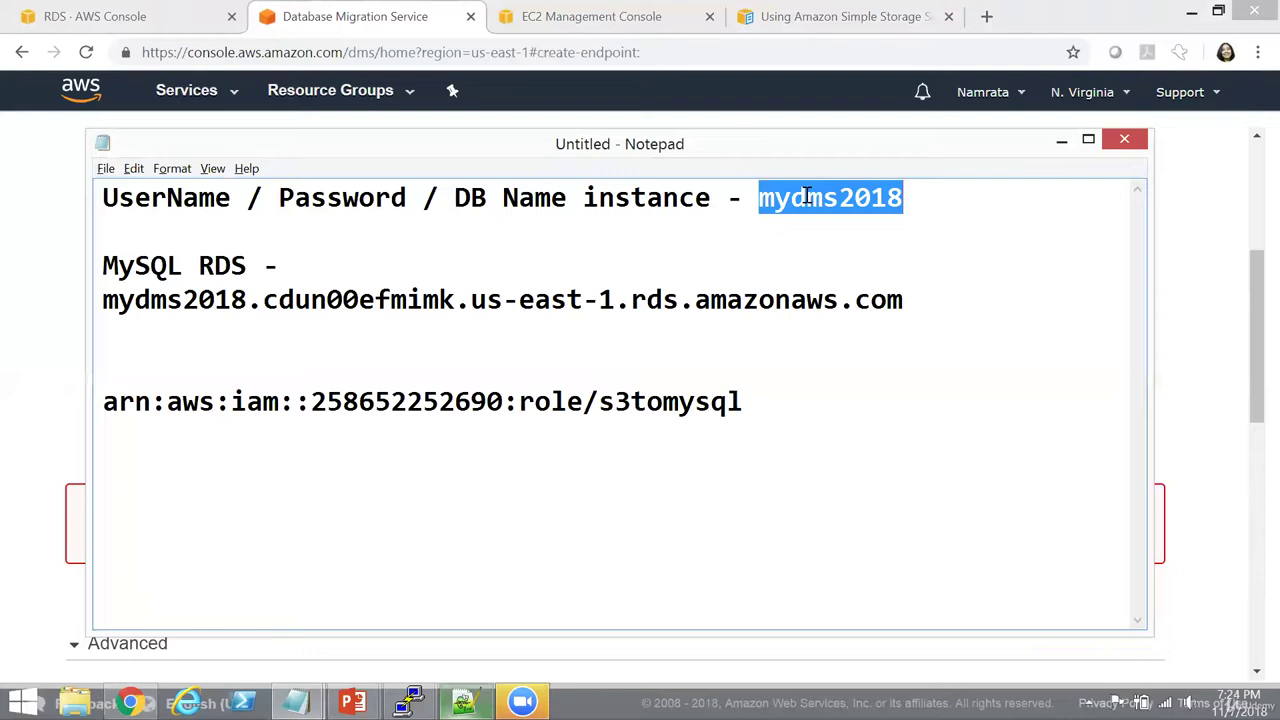
{"action": "key", "text": "ctrl+c"}
{"action": "key", "text": "alt+Tab"}
{"action": "key", "text": "ctrl+v"}
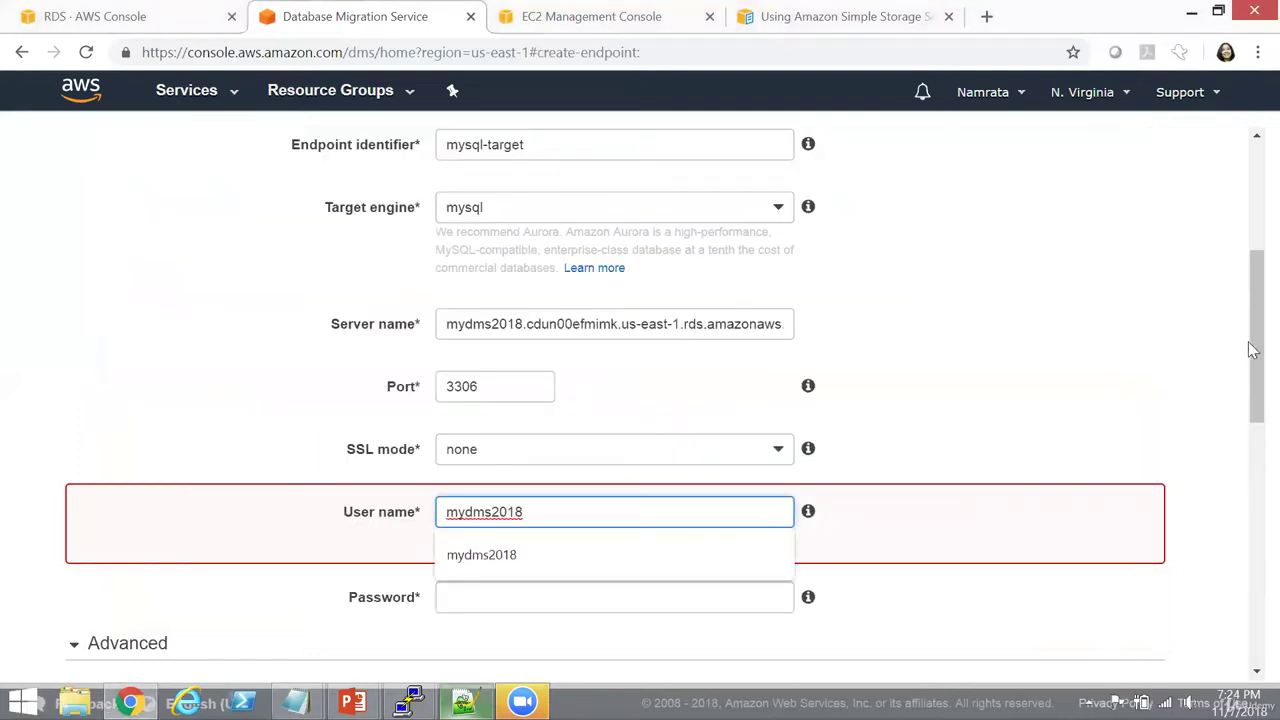
{"action": "left_click", "coordinate": [1094, 389]}
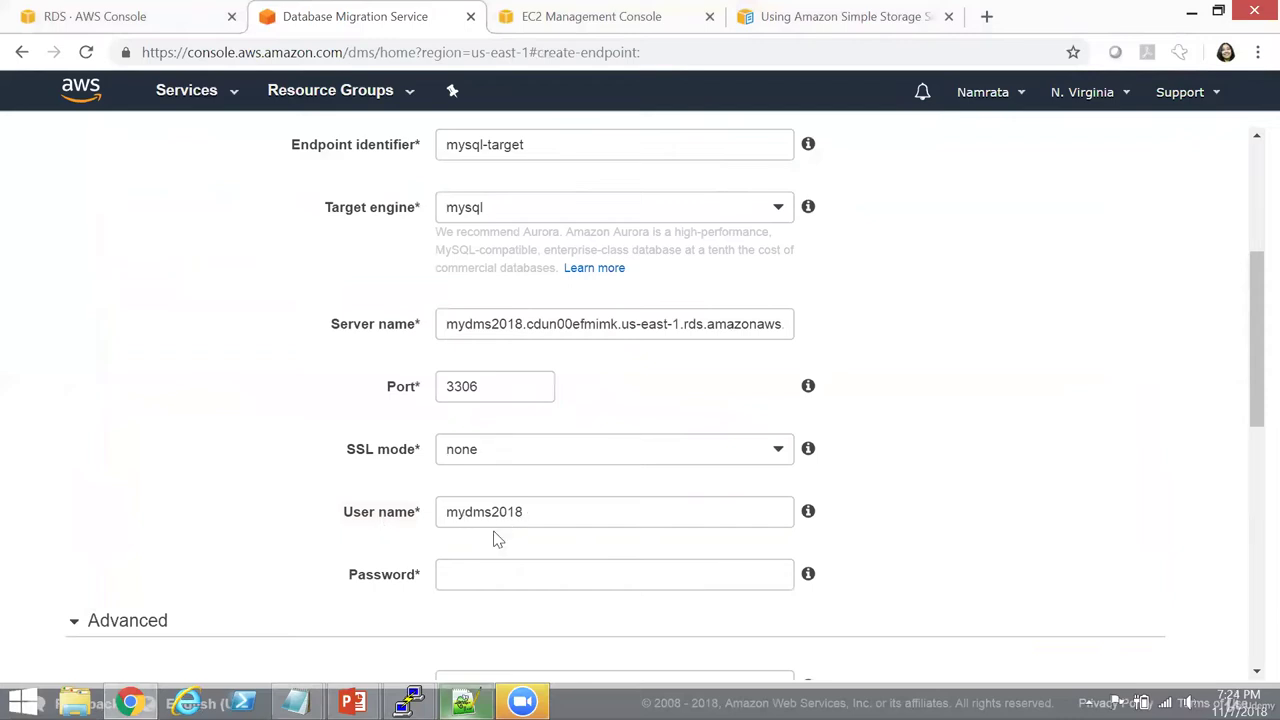
{"action": "left_click", "coordinate": [481, 585]}
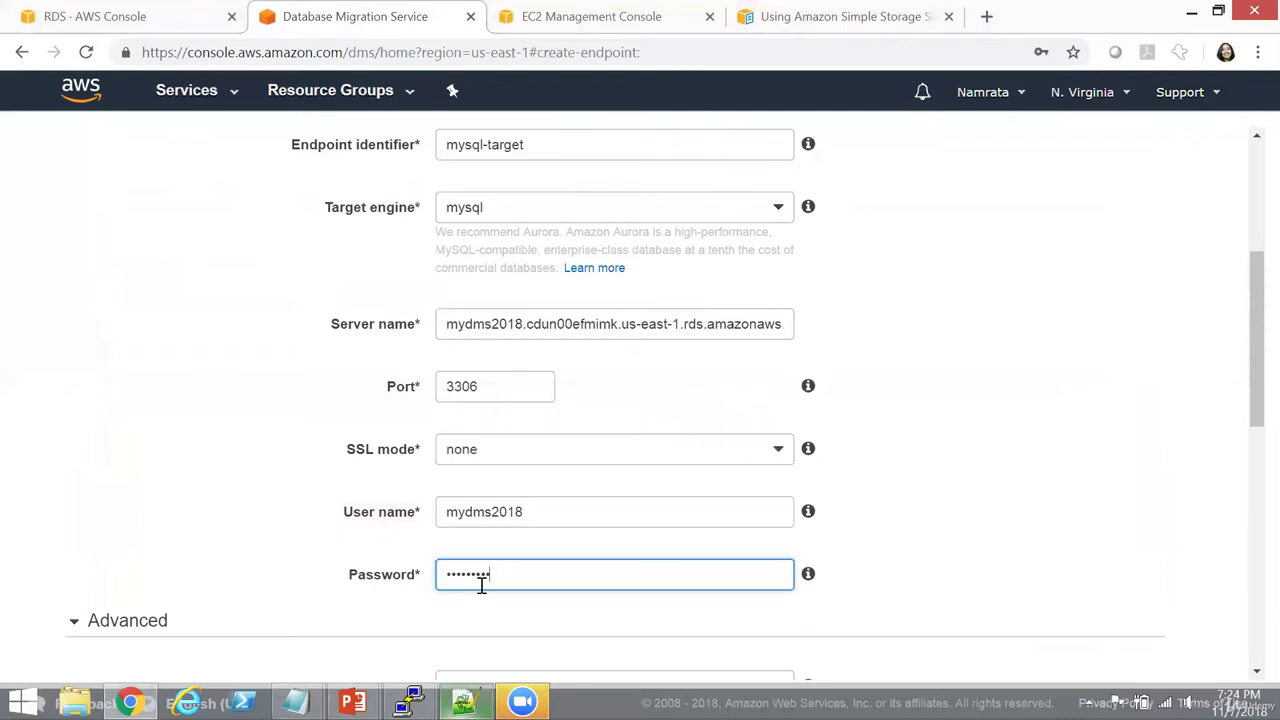
{"action": "left_click_drag", "start_coordinate": [1250, 405], "coordinate": [1252, 535]}
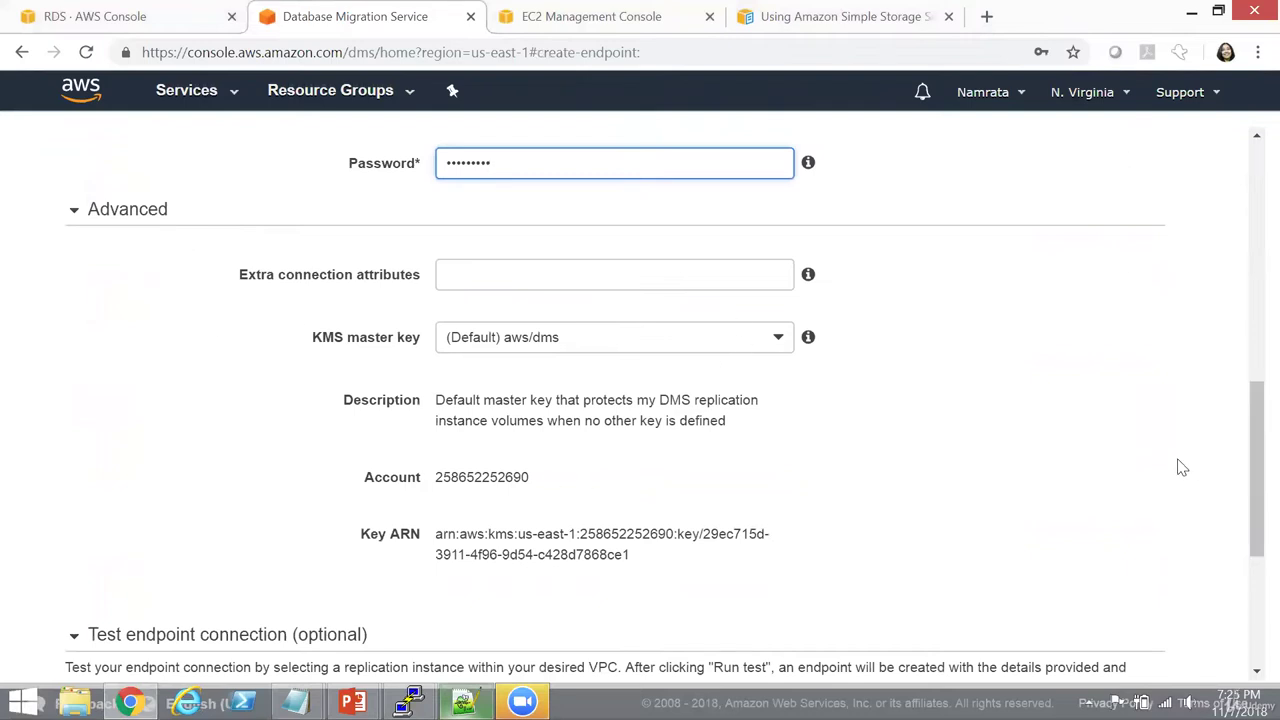
{"action": "left_click_drag", "start_coordinate": [1252, 462], "coordinate": [1252, 570]}
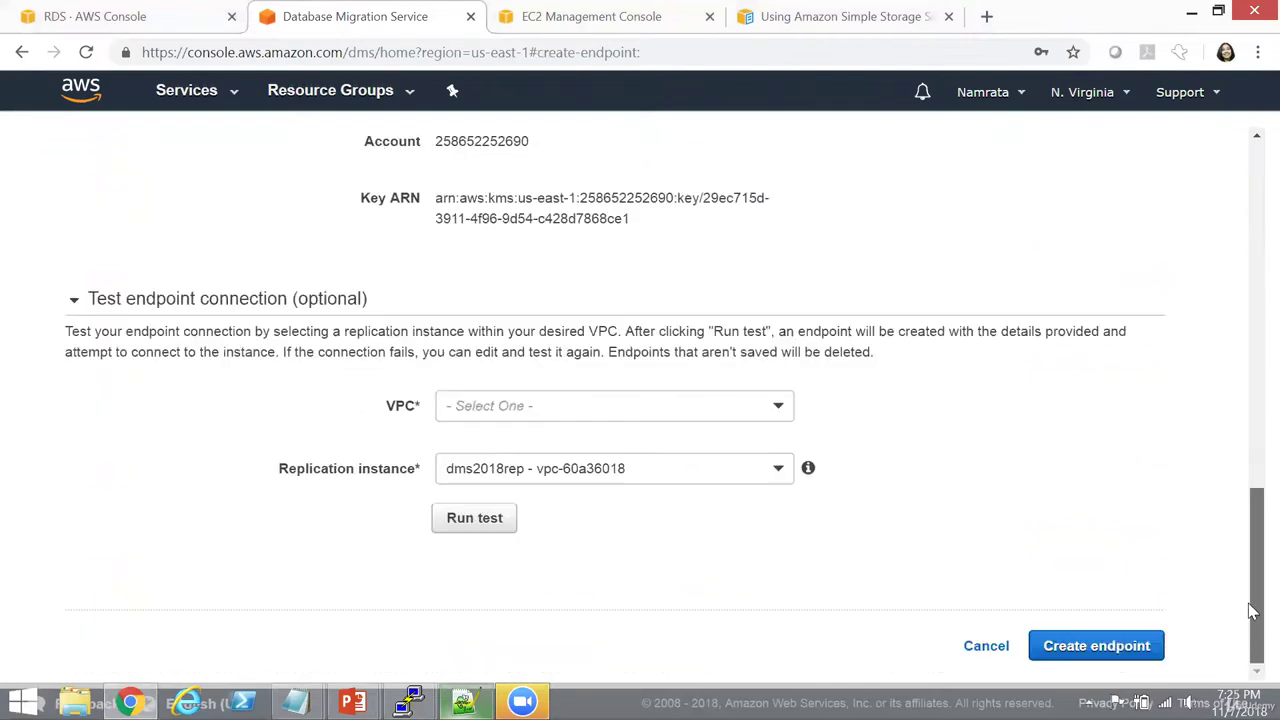
Test the mysql-target connection through vpc-60a36018 successfully, then save the endpoint.
{"action": "left_click", "coordinate": [537, 412]}
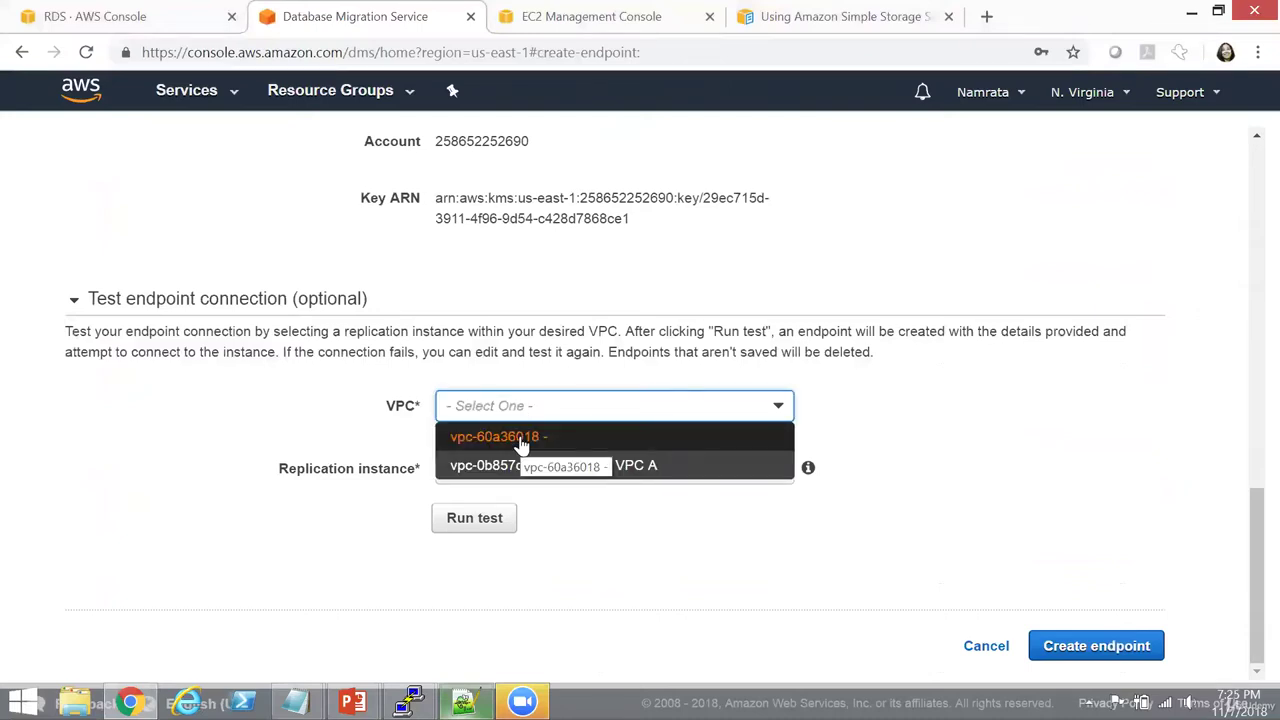
{"action": "left_click", "coordinate": [495, 437]}
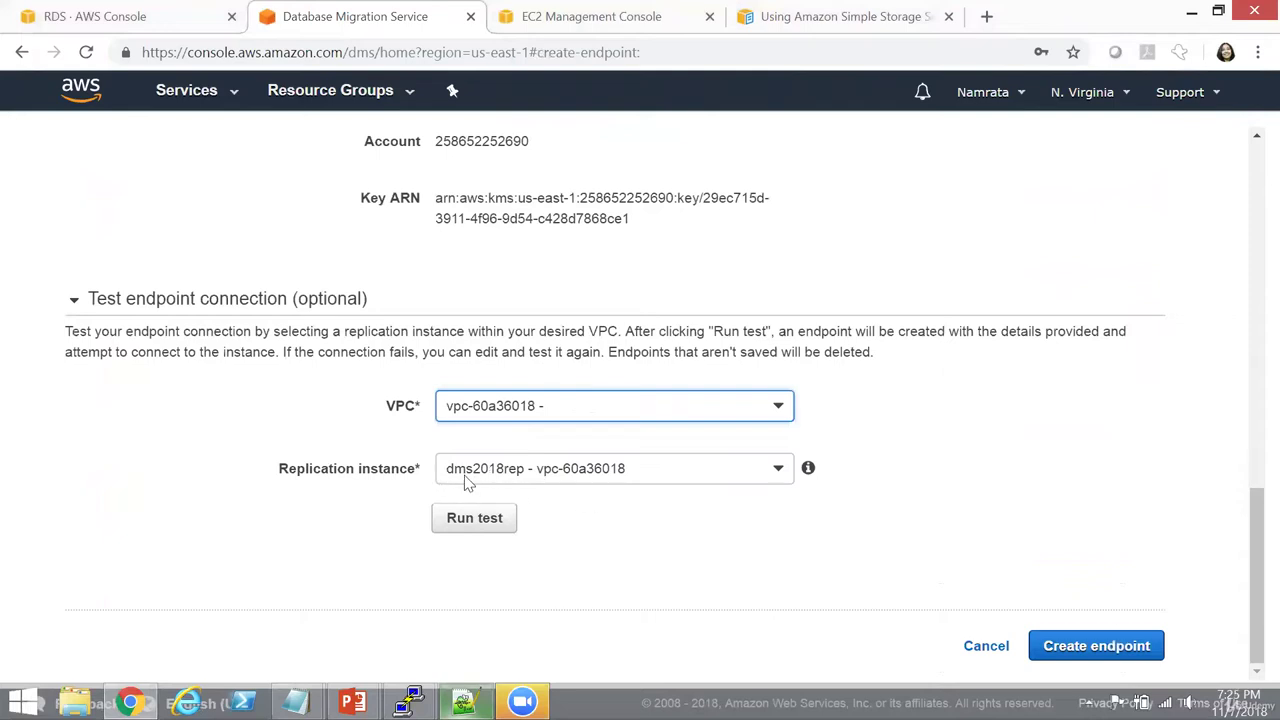
{"action": "left_click", "coordinate": [673, 556]}
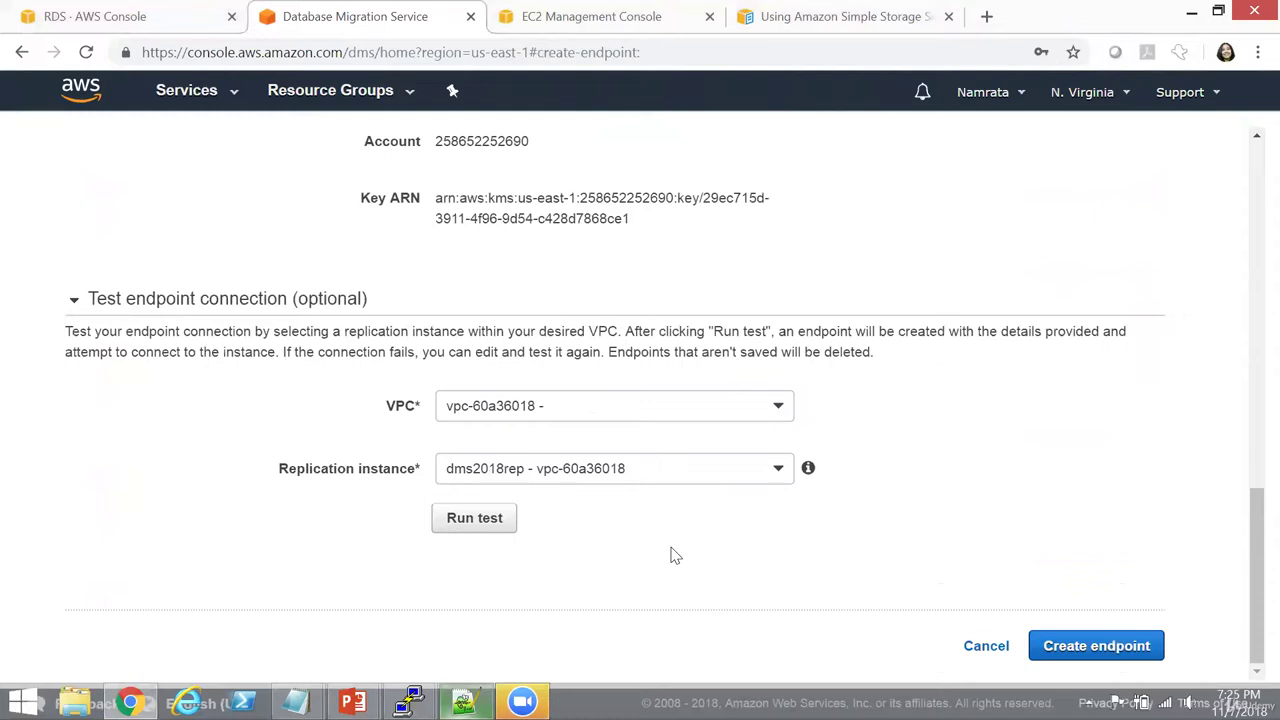
{"action": "left_click", "coordinate": [474, 518]}
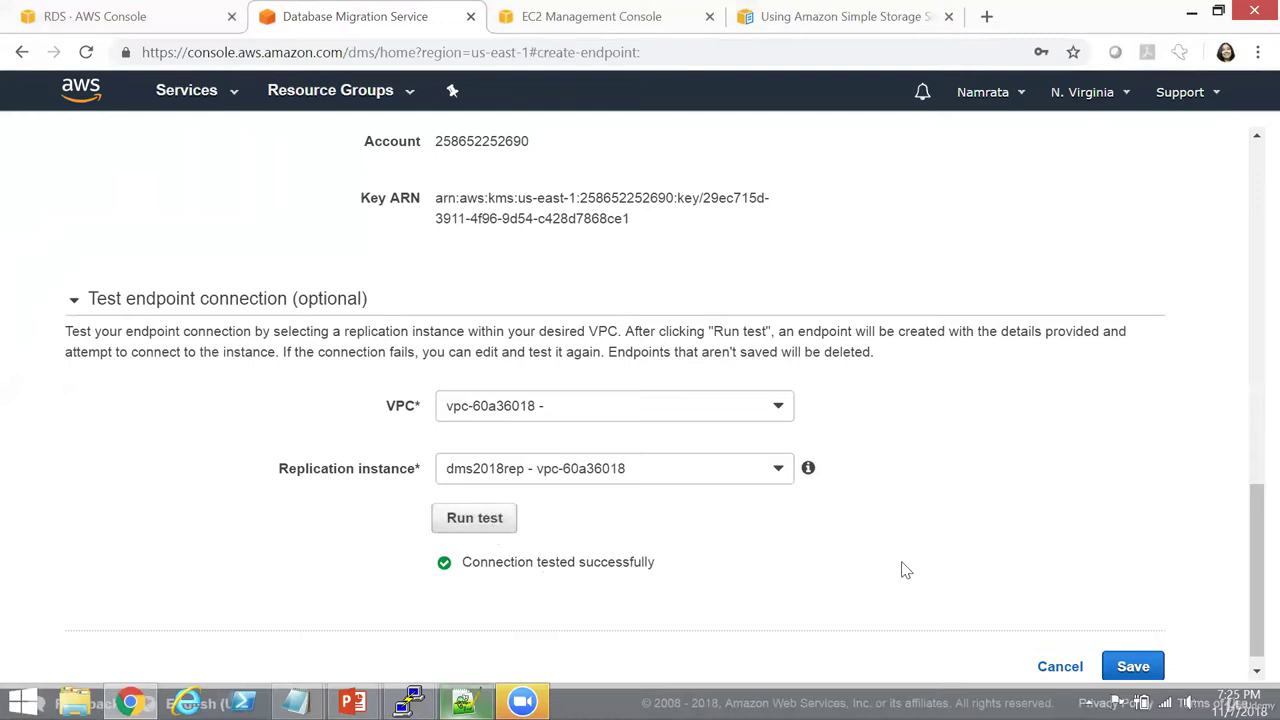
{"action": "scroll", "coordinate": [1252, 615], "scroll_direction": "down", "scroll_amount": 1}
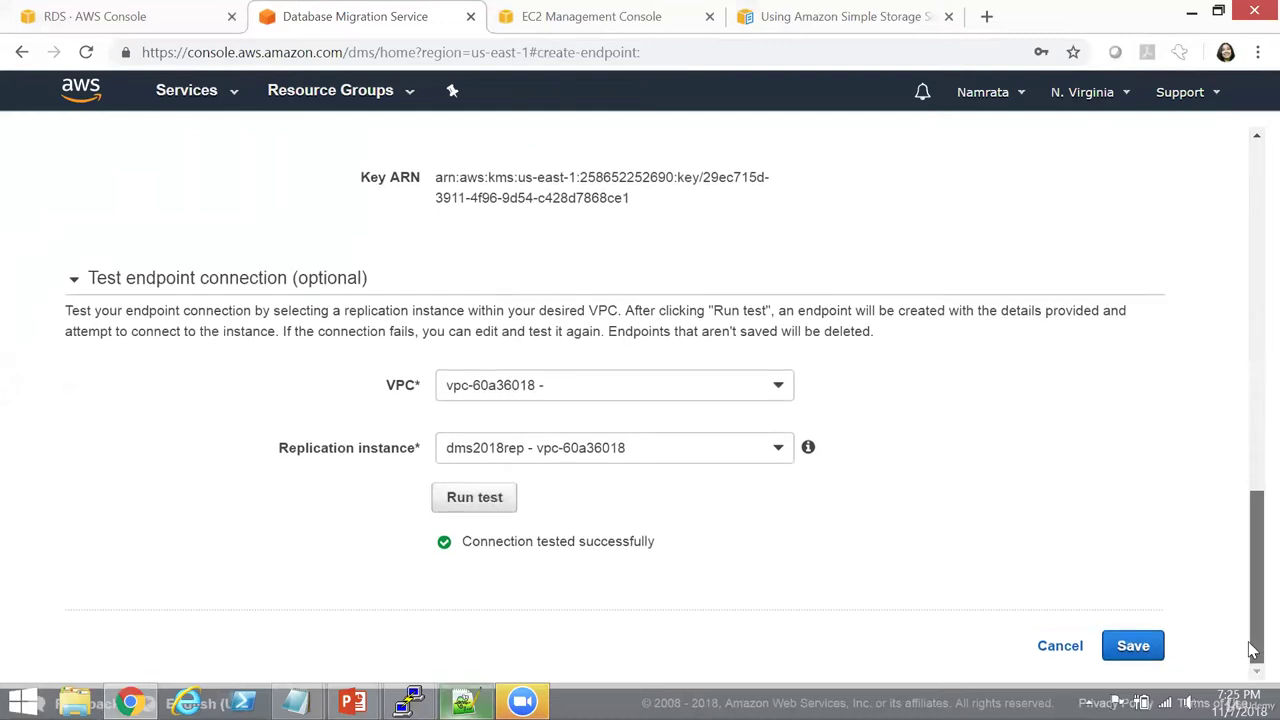
{"action": "left_click", "coordinate": [1150, 651]}
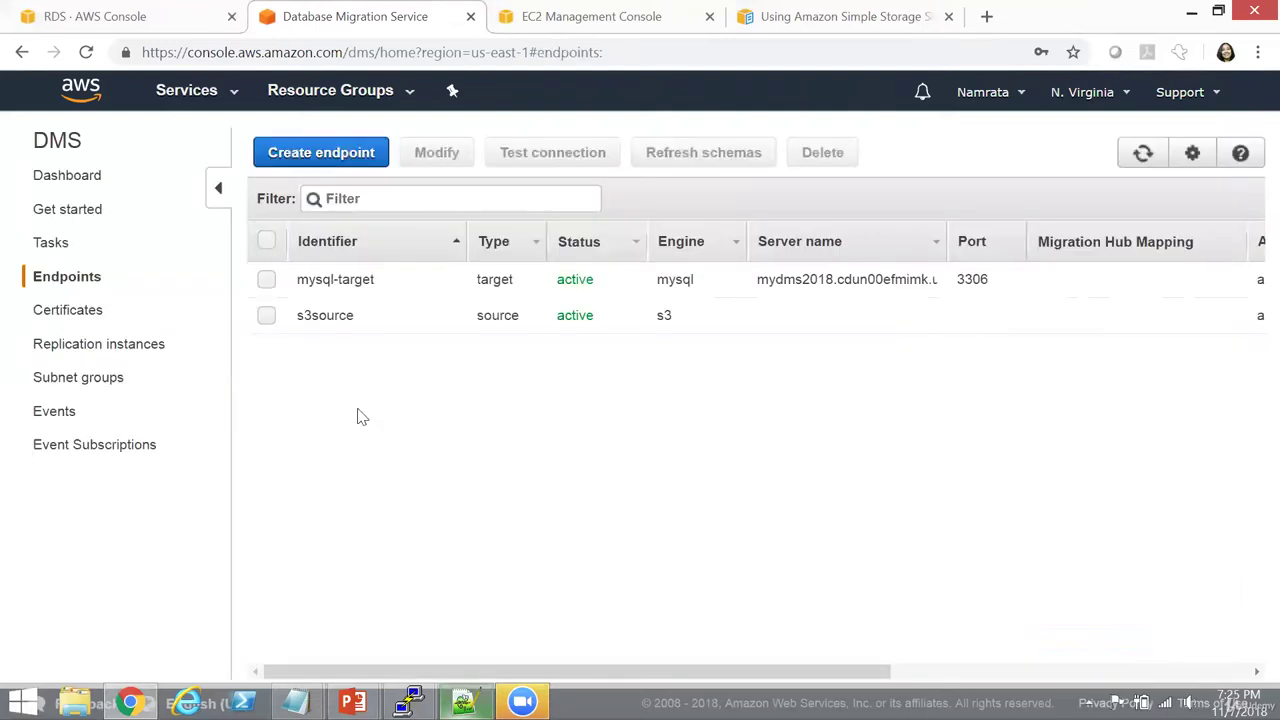
With mysql-target and s3source both active, switch to the migration steps slide.
{"action": "key", "text": "alt+Tab"}
{"action": "key", "text": "alt+Tab"}
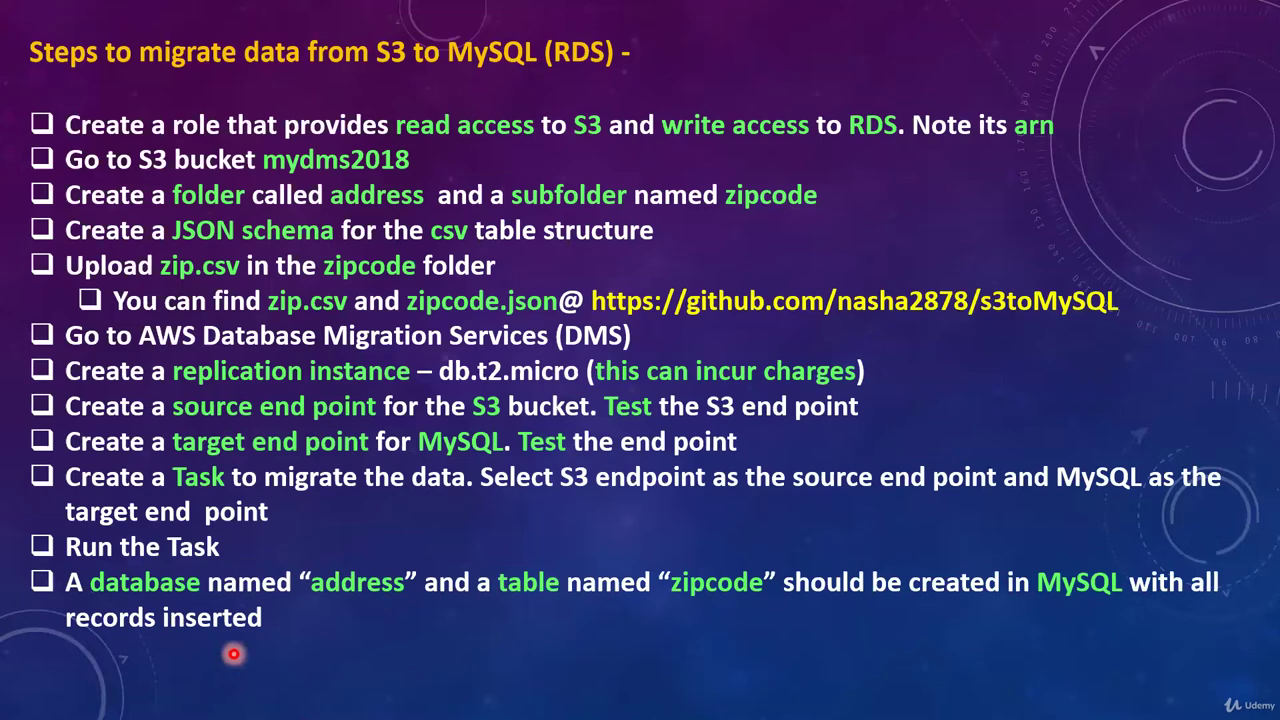
Look over the nine zip code rows of zip.csv in Notepad++, then return to the browser.
{"action": "key", "text": "alt+Tab"}
{"action": "key", "text": "alt+Tab"}
{"action": "key", "text": "alt+Tab"}
{"action": "key", "text": "alt+Tab"}
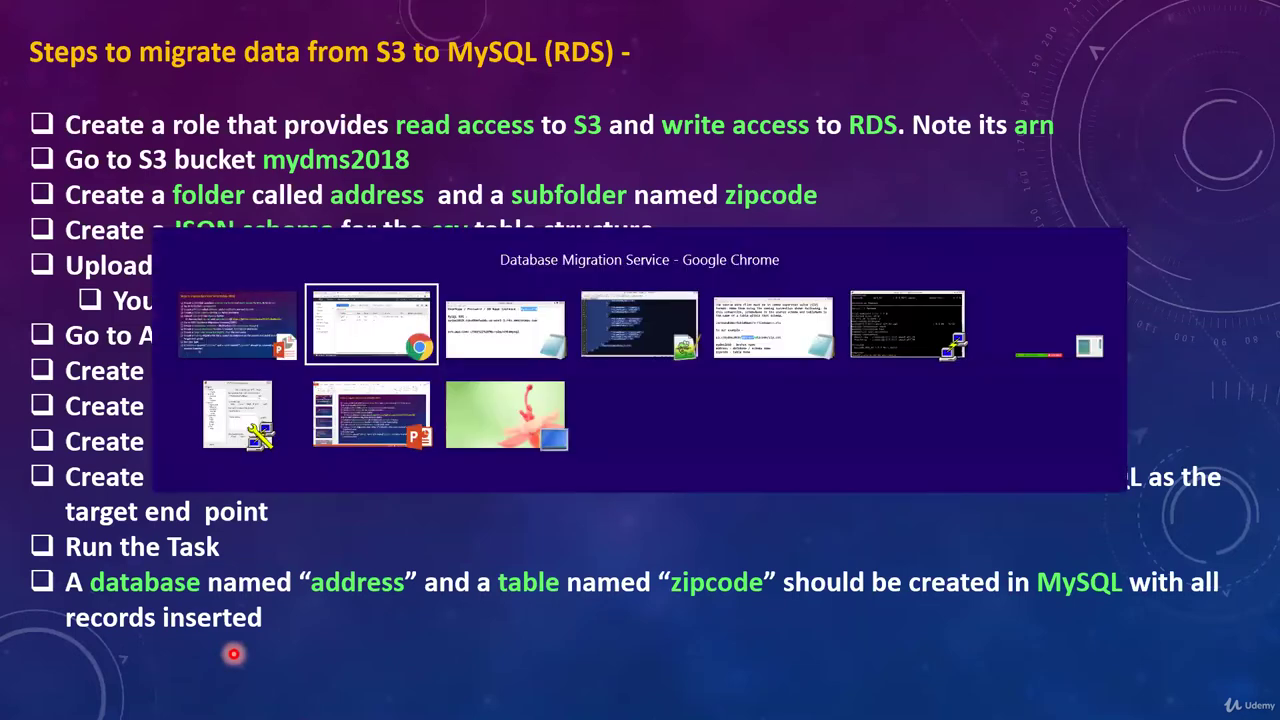
{"action": "key", "text": "alt+shift+Tab"}
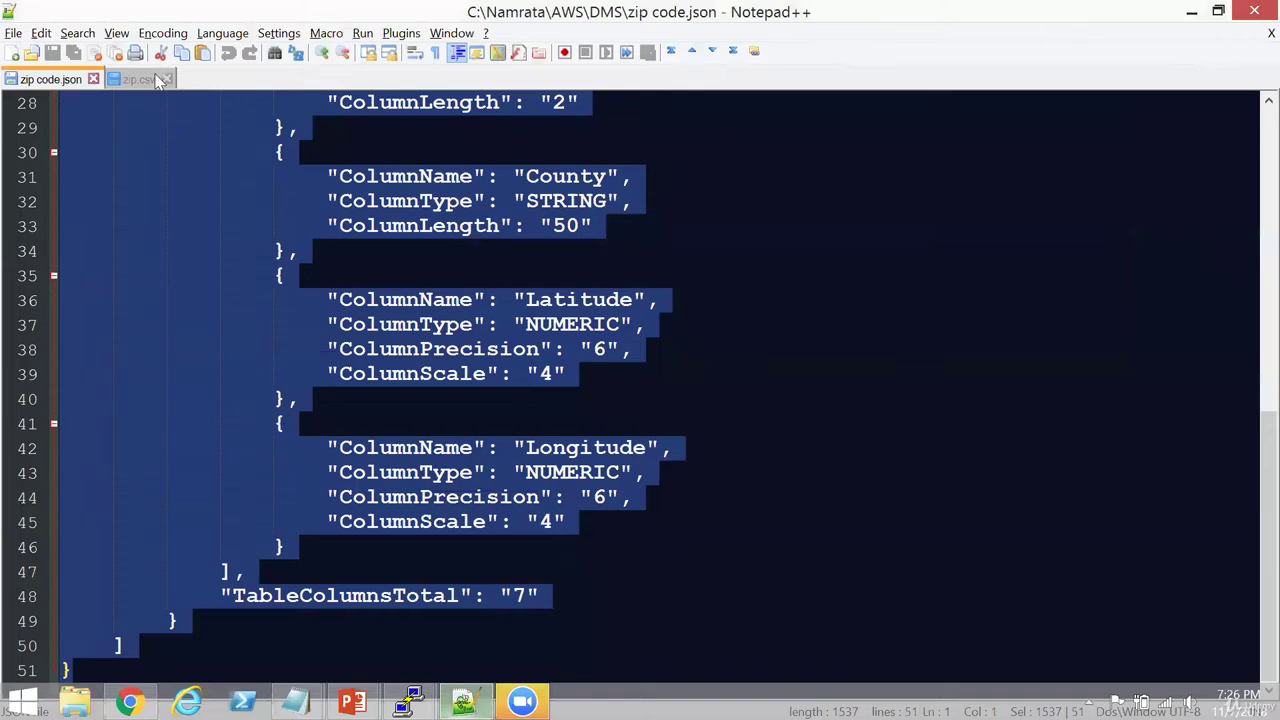
{"action": "left_click", "coordinate": [155, 80]}
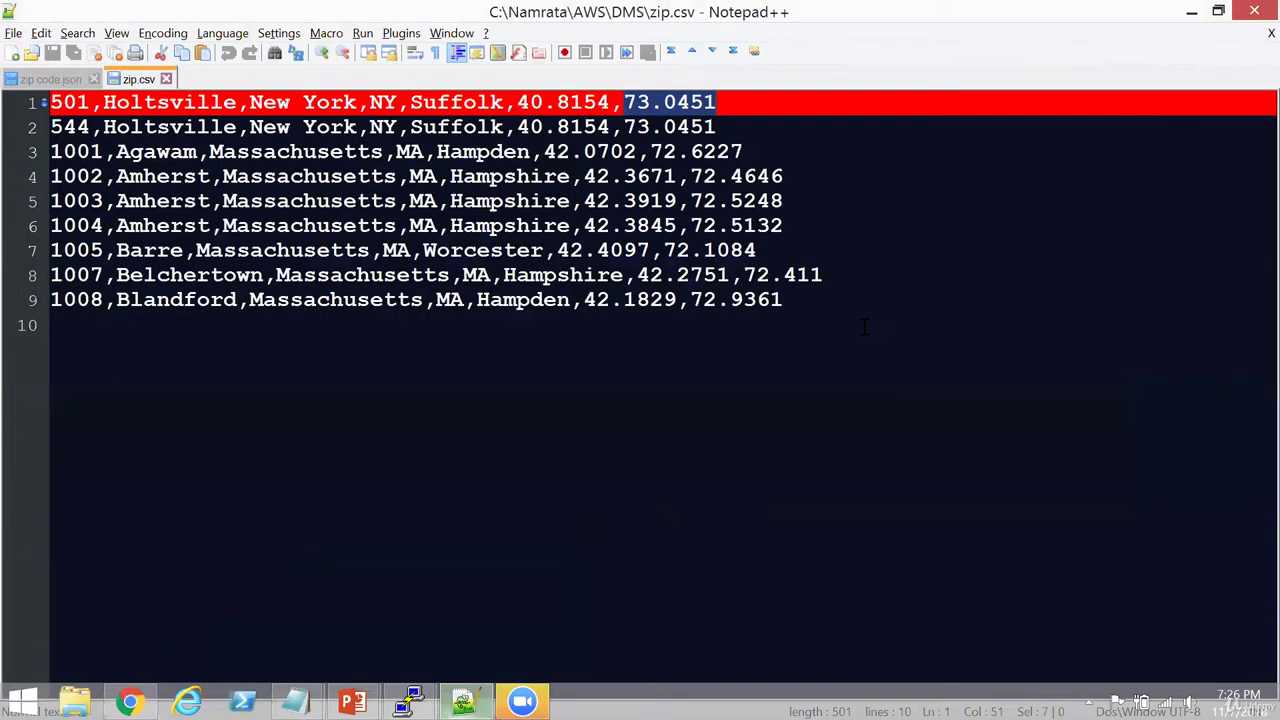
{"action": "left_click", "coordinate": [860, 322]}
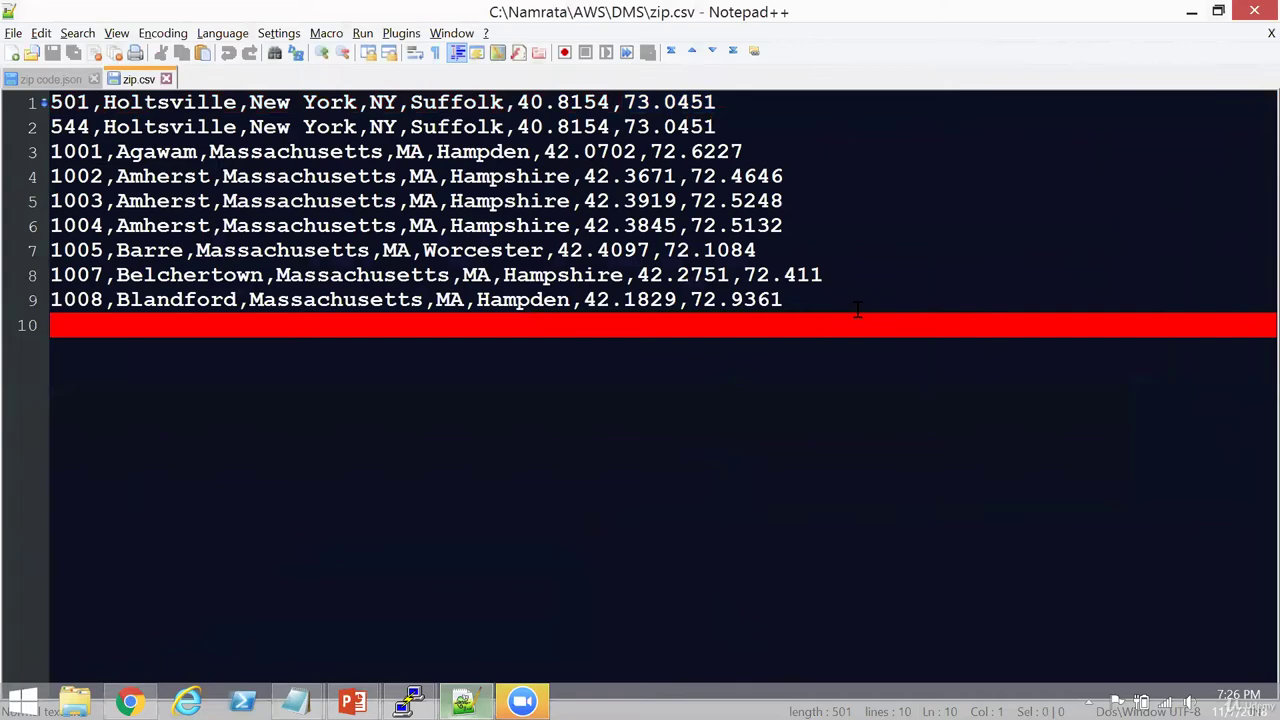
{"action": "key", "text": "alt+Tab"}
{"action": "key", "text": "alt+Tab"}
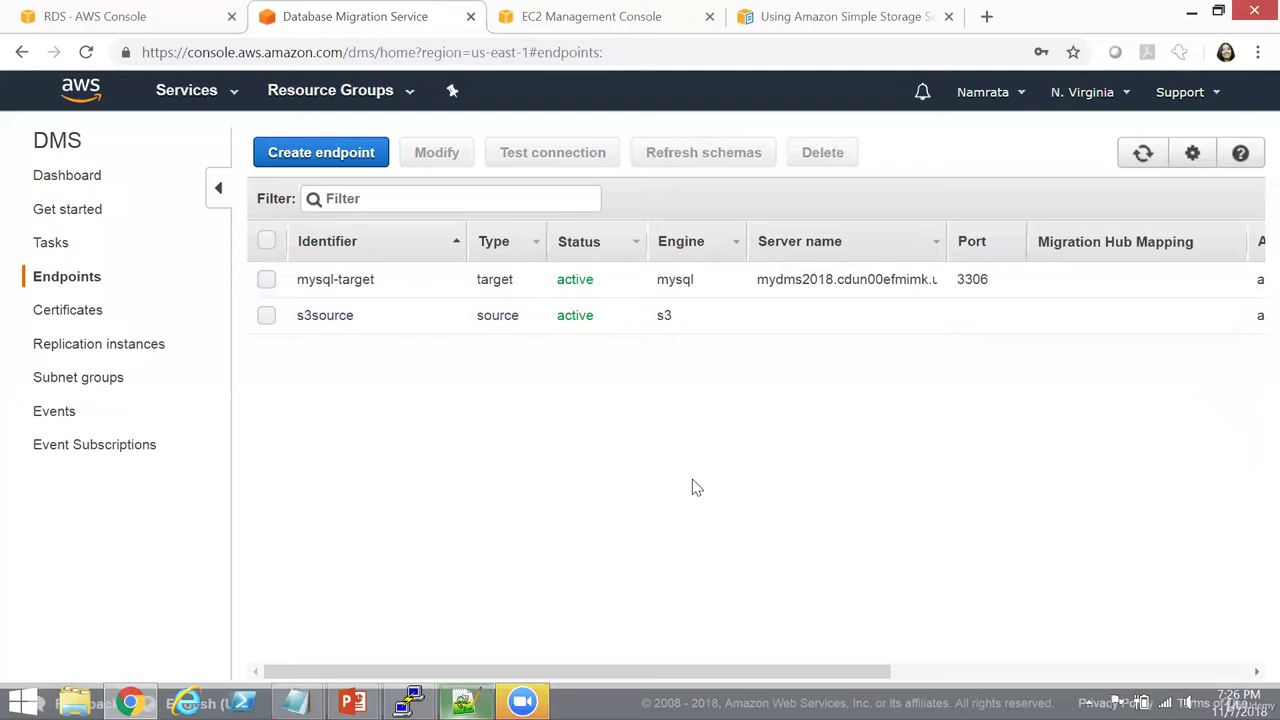
Create task s3tomysql from s3source to mysql-target with 'Don't include LOB columns' selected.
{"action": "left_click", "coordinate": [55, 246]}
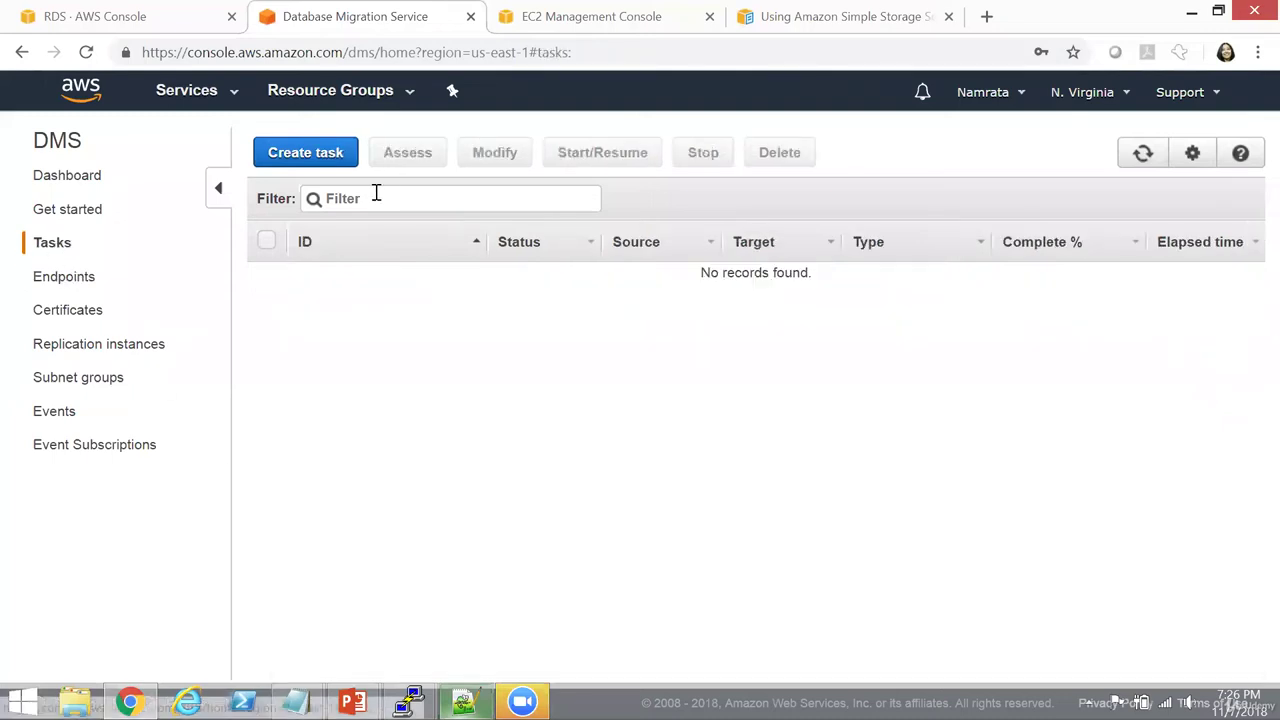
{"action": "left_click", "coordinate": [318, 158]}
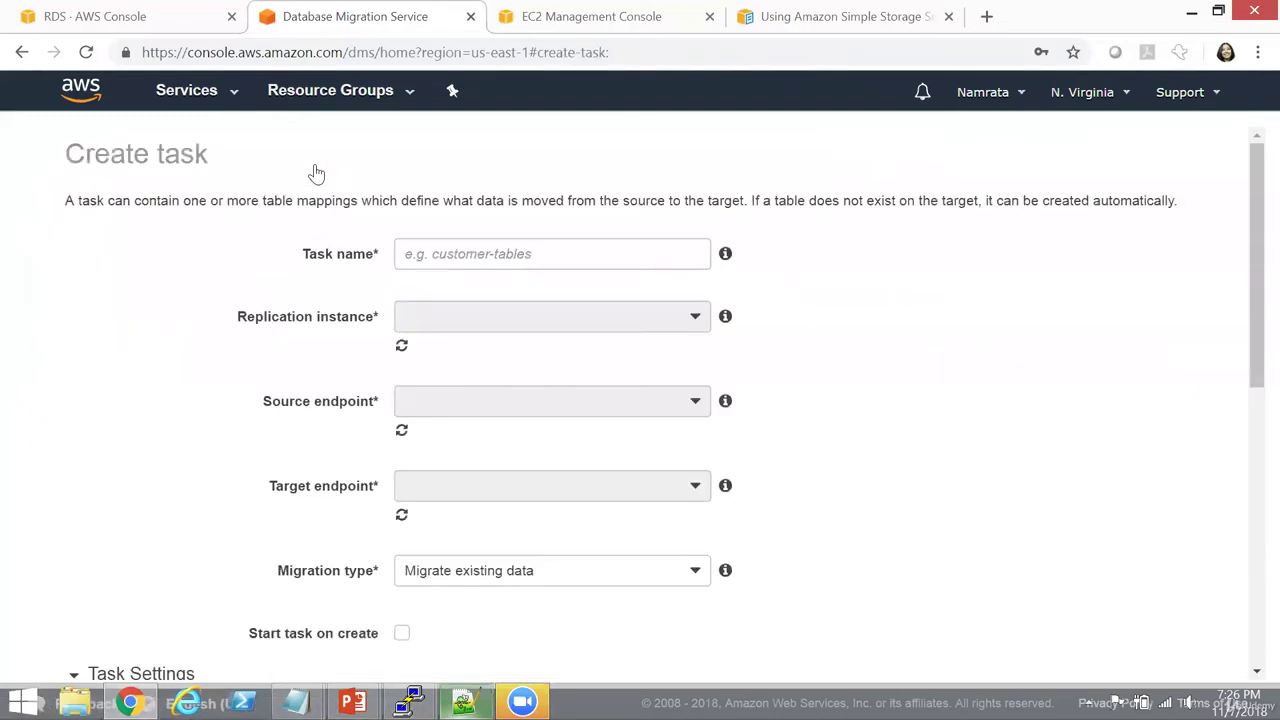
{"action": "left_click", "coordinate": [570, 249]}
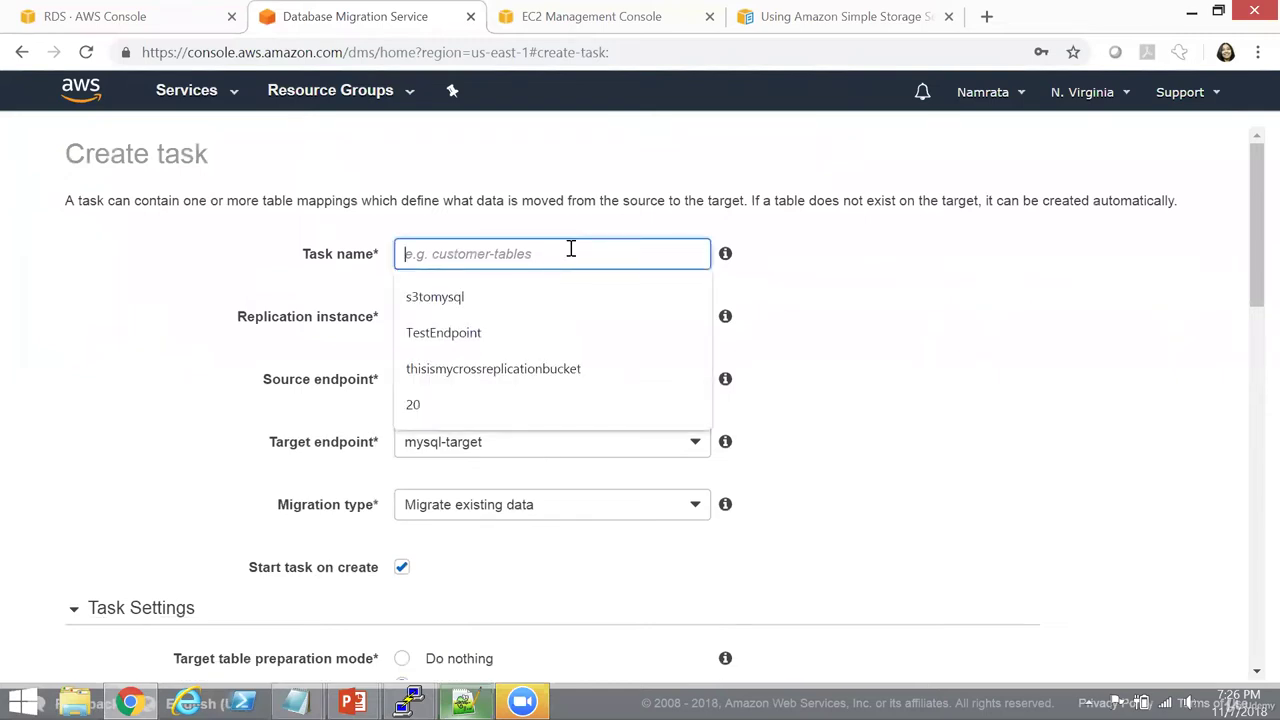
{"action": "left_click", "coordinate": [517, 311]}
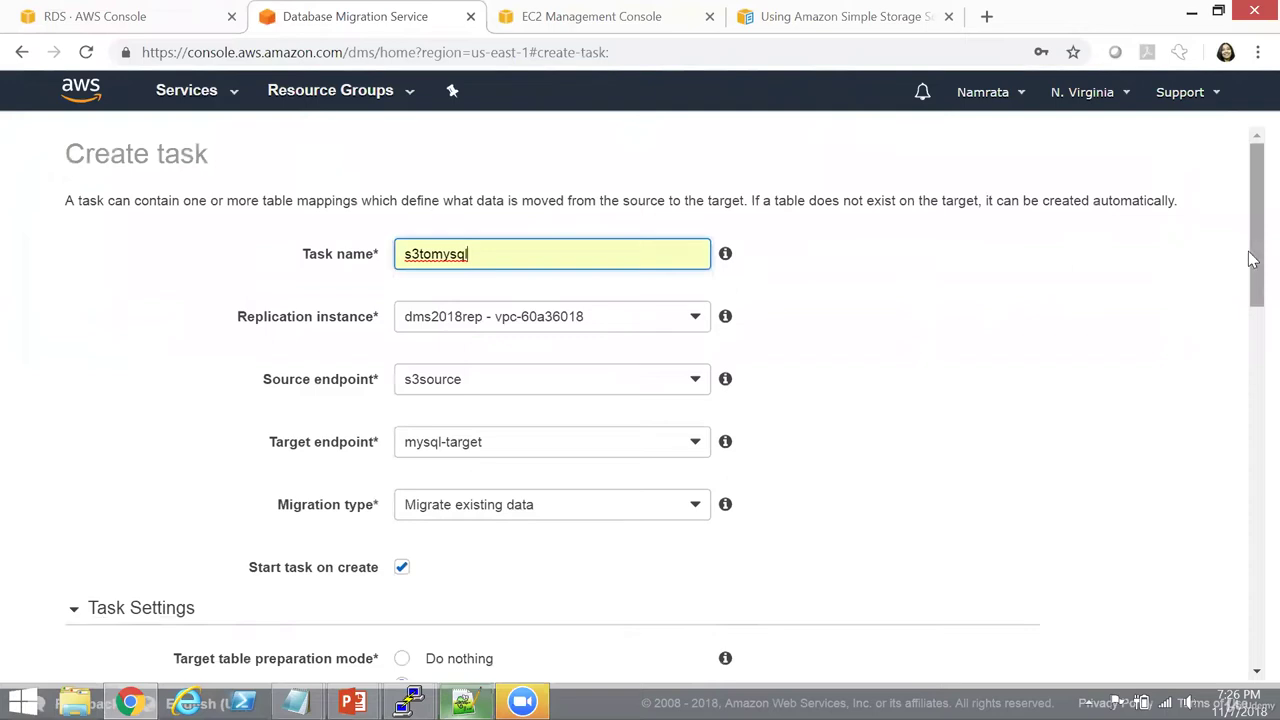
{"action": "left_click_drag", "start_coordinate": [1254, 258], "coordinate": [1254, 292]}
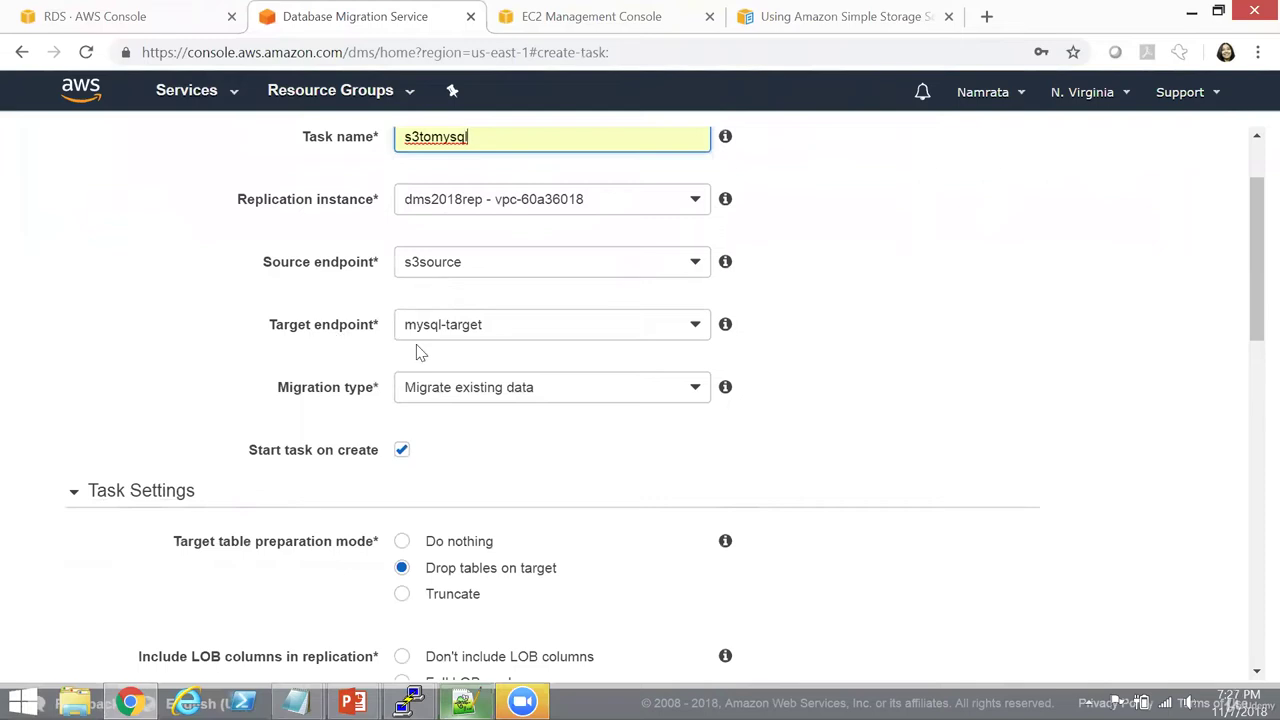
{"action": "left_click_drag", "start_coordinate": [1253, 285], "coordinate": [1253, 341]}
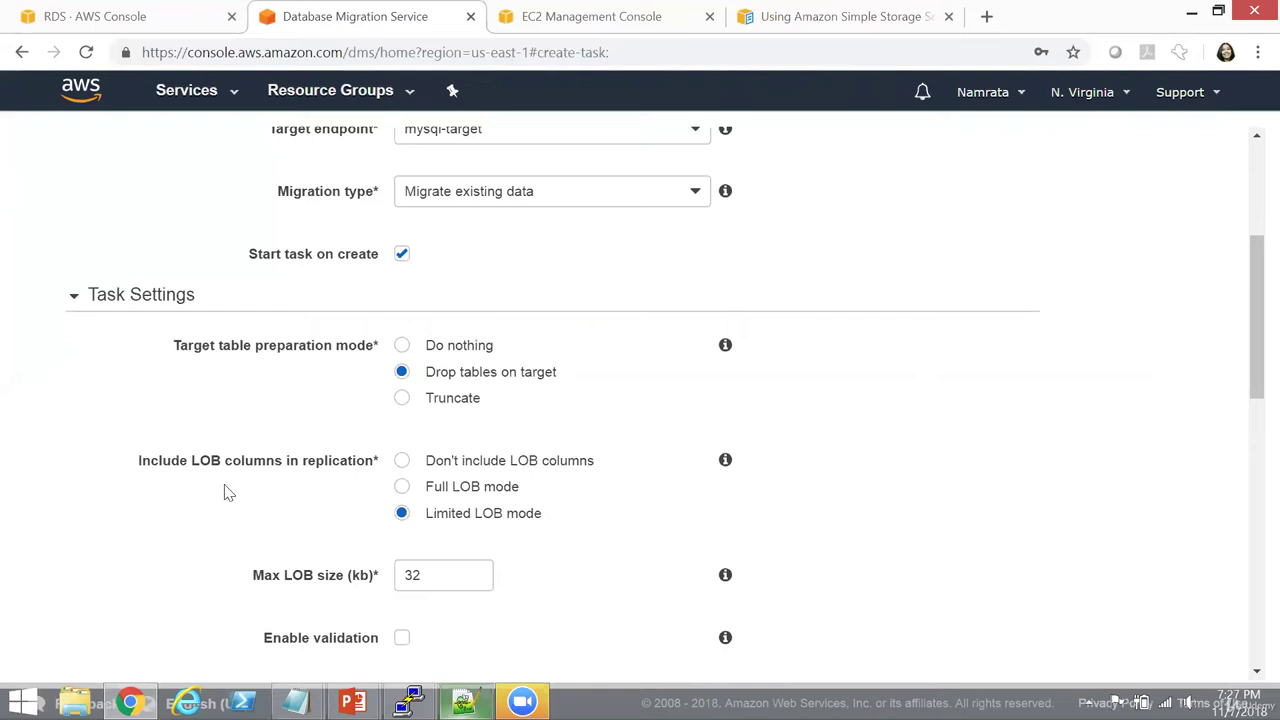
{"action": "left_click", "coordinate": [402, 462]}
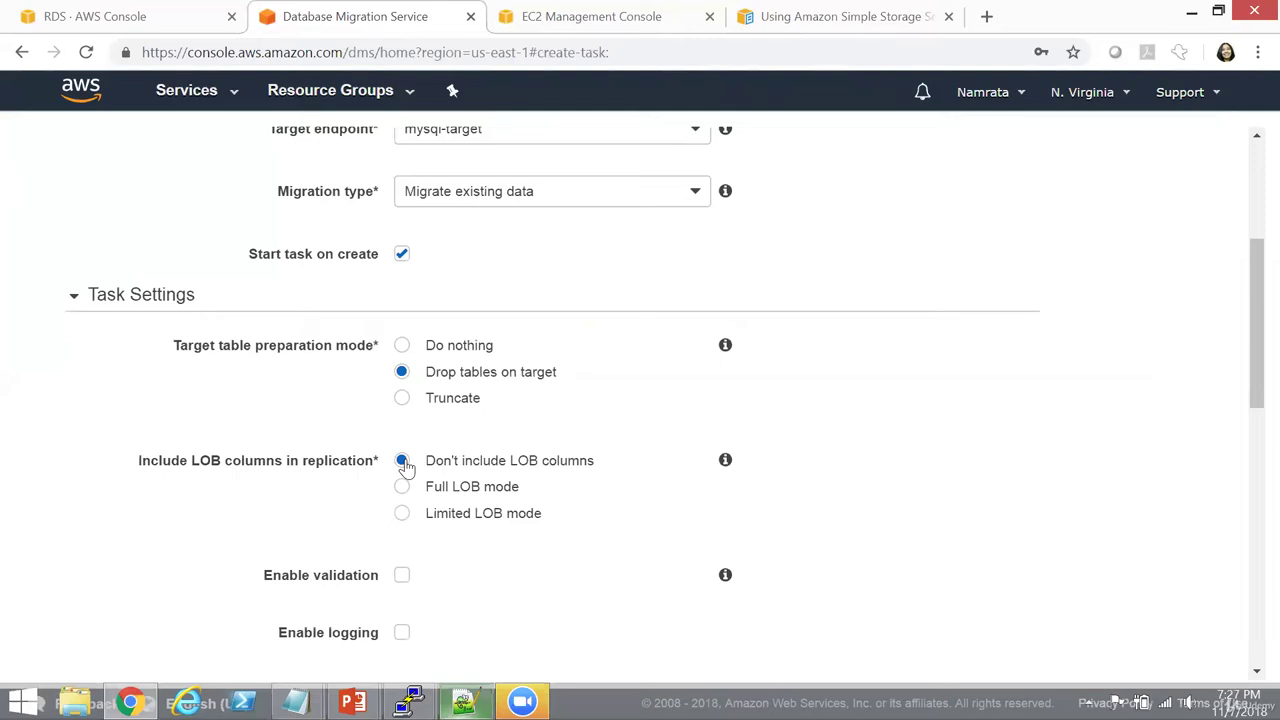
{"action": "left_click_drag", "start_coordinate": [1249, 336], "coordinate": [1257, 420]}
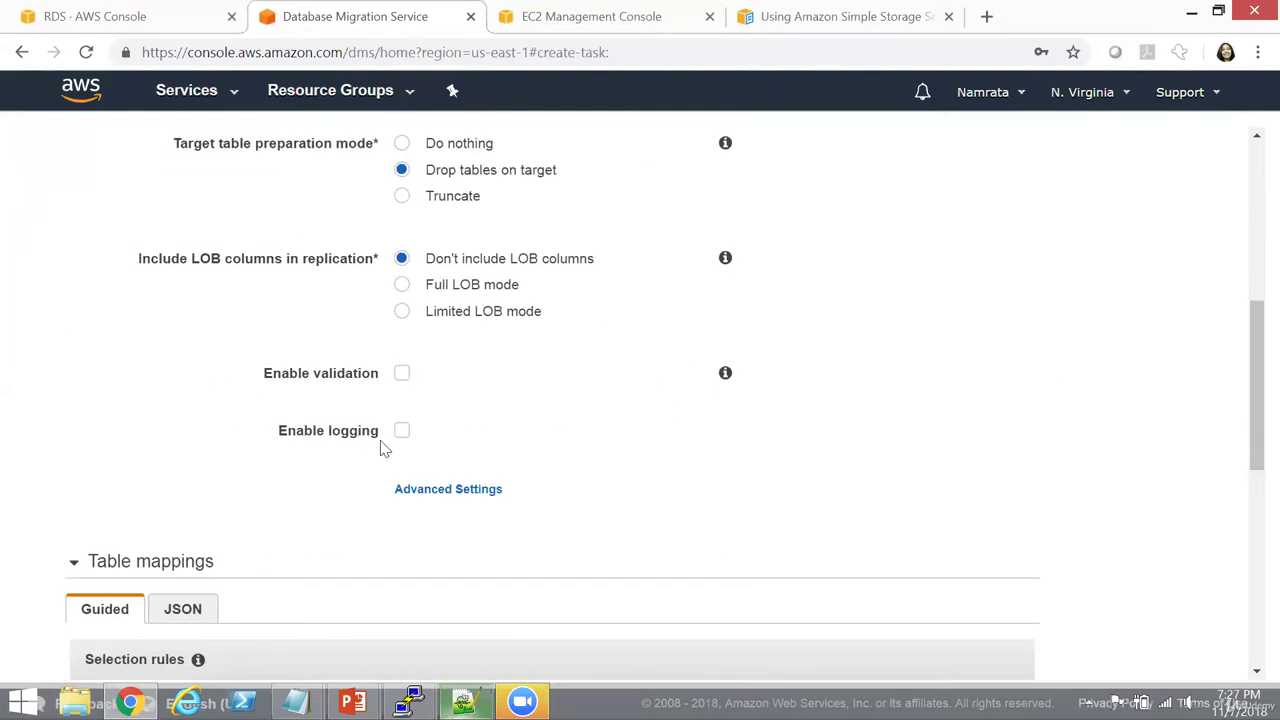
{"action": "left_click_drag", "start_coordinate": [1249, 349], "coordinate": [1250, 468]}
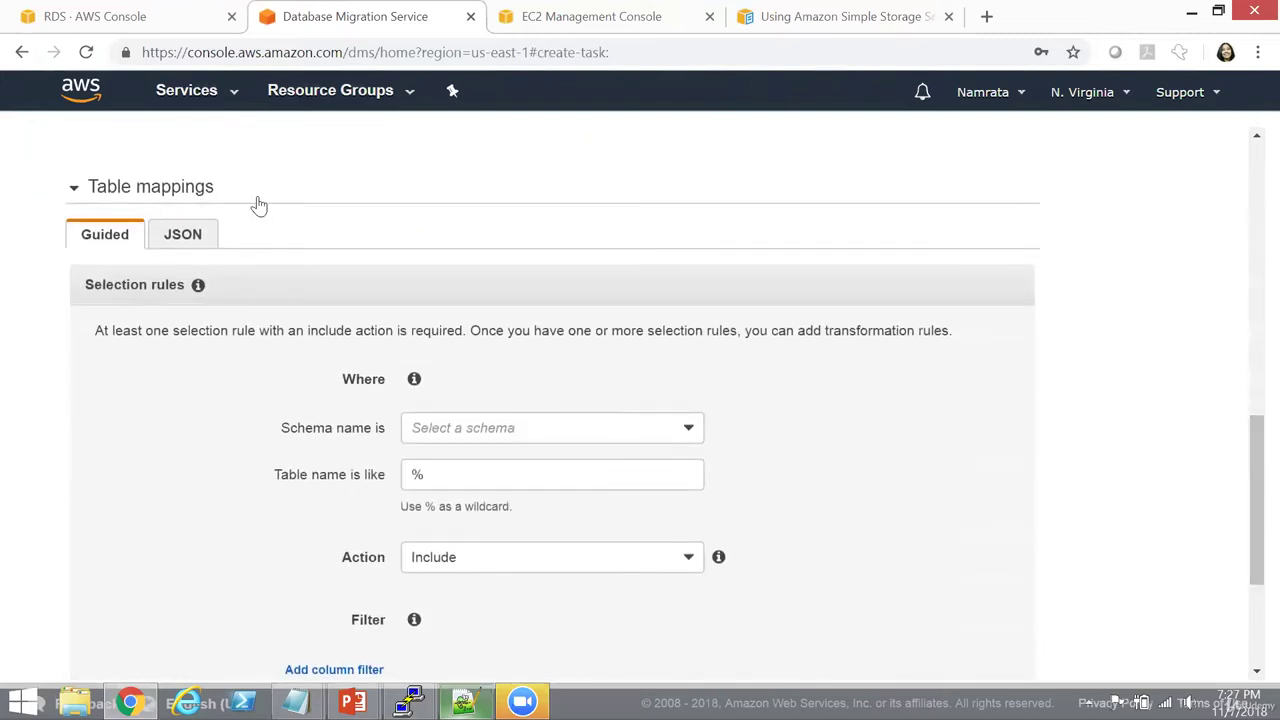
Add a Guided selection rule with schema '%', table '%' and action Include.
{"action": "left_click", "coordinate": [170, 240]}
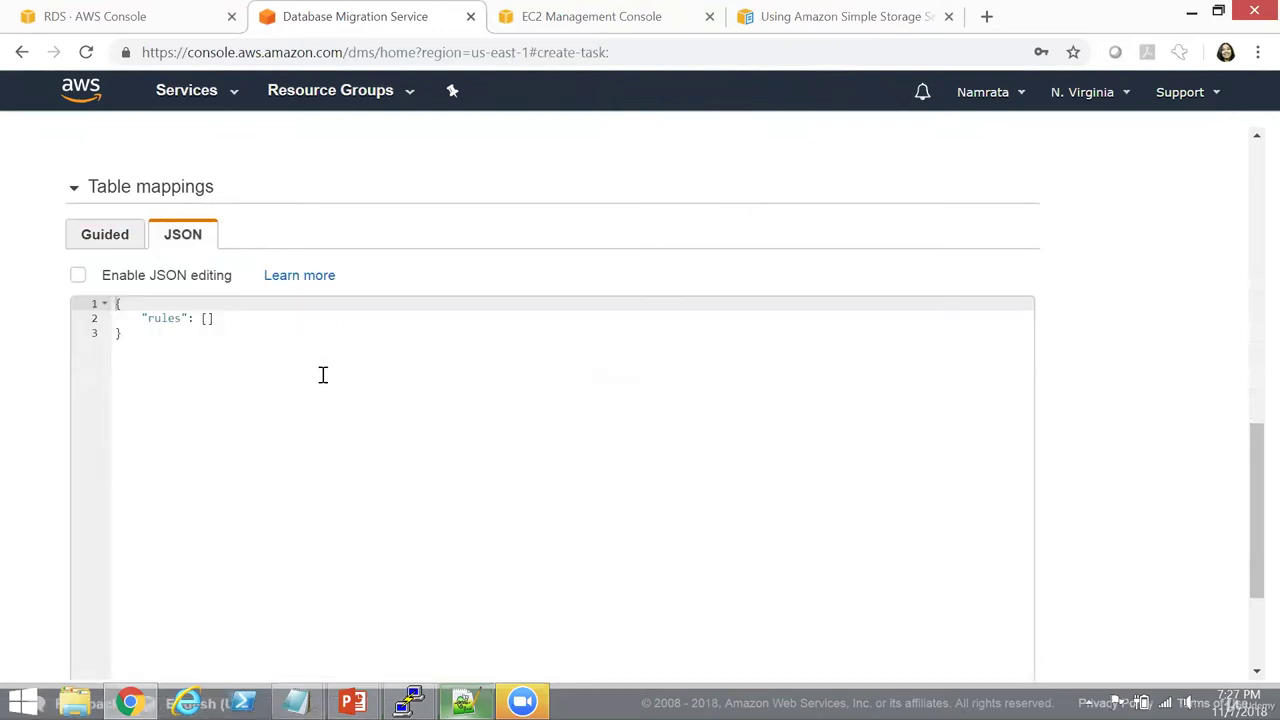
{"action": "left_click", "coordinate": [87, 240]}
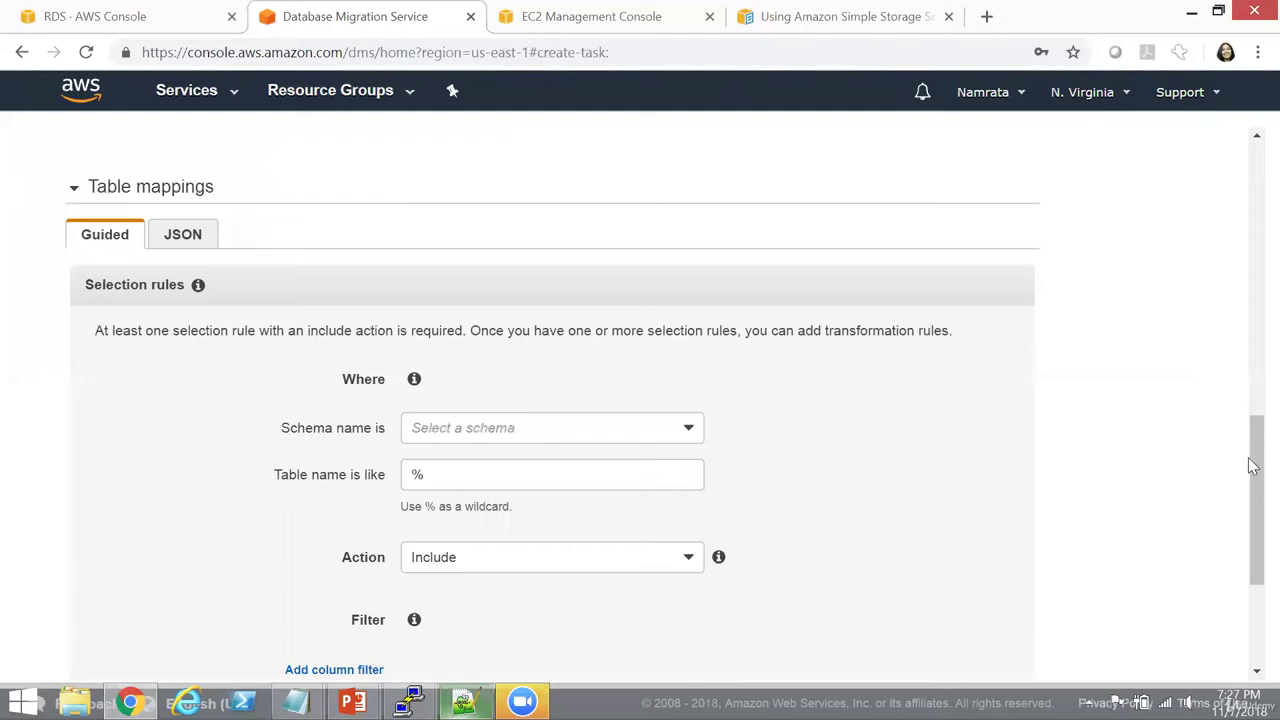
{"action": "left_click_drag", "start_coordinate": [1248, 491], "coordinate": [1250, 510]}
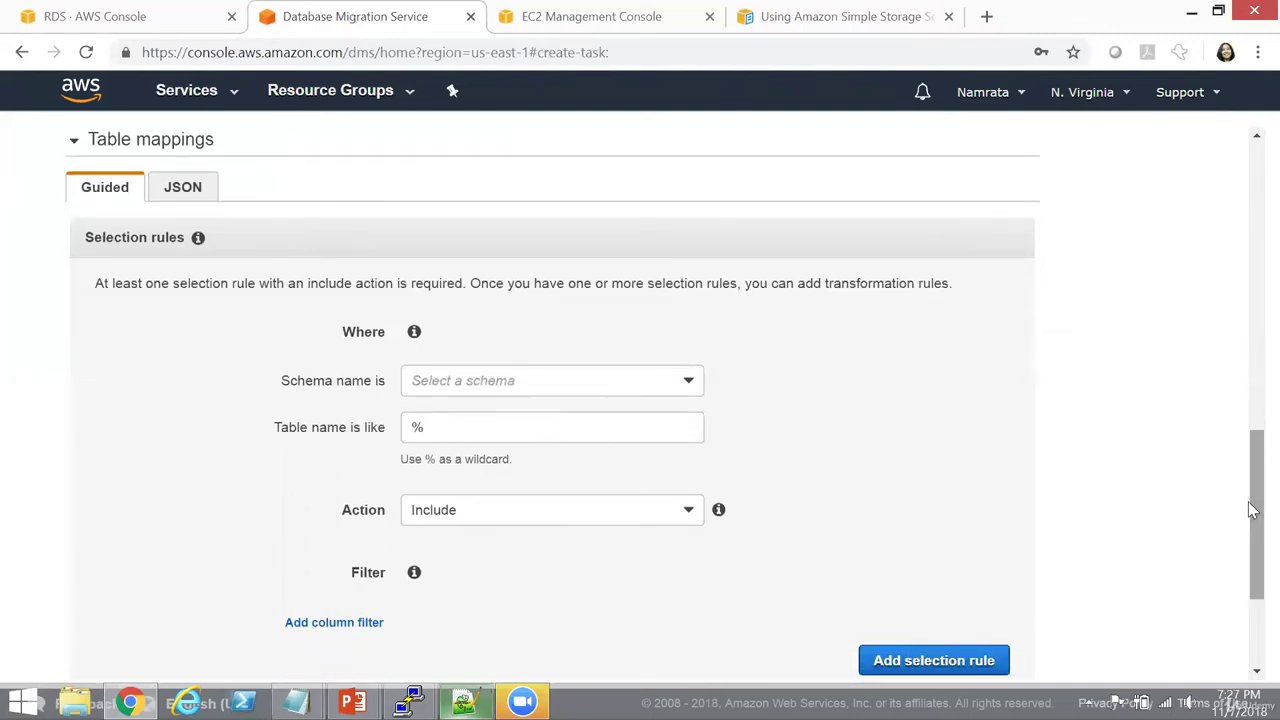
{"action": "left_click", "coordinate": [609, 392]}
{"action": "left_click", "coordinate": [595, 416]}
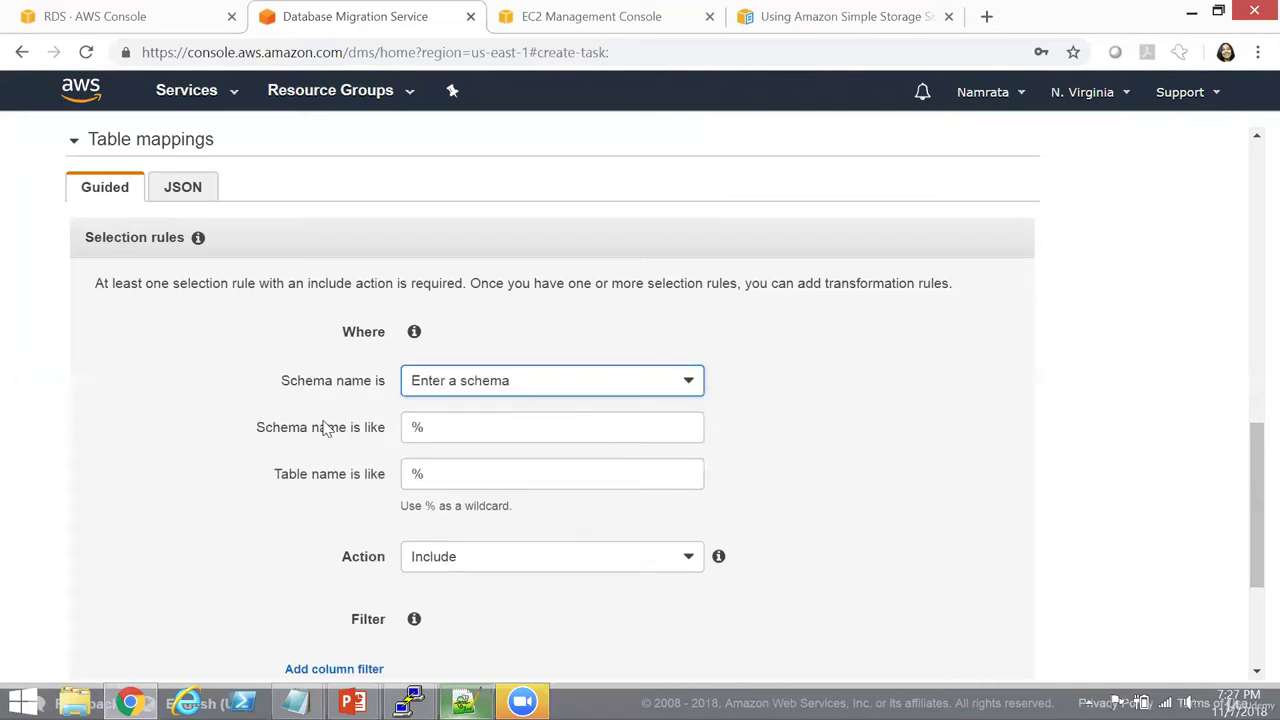
{"action": "left_click", "coordinate": [449, 426]}
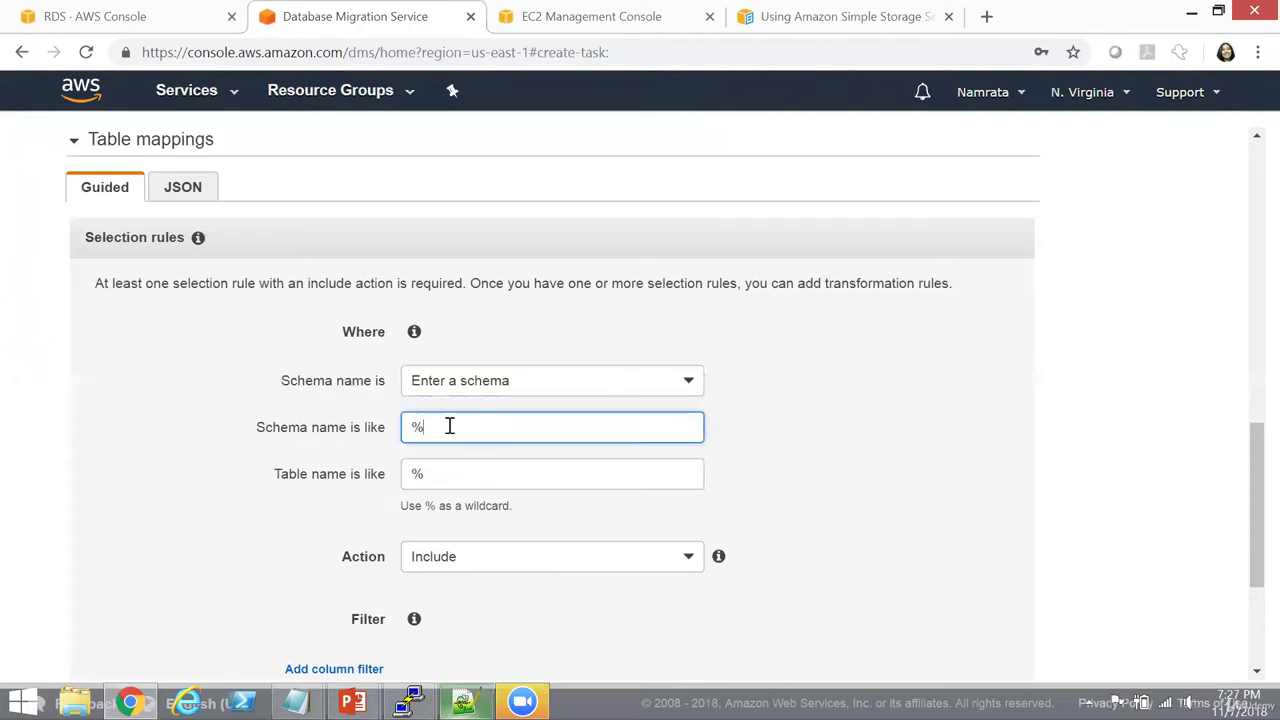
{"action": "left_click", "coordinate": [435, 467]}
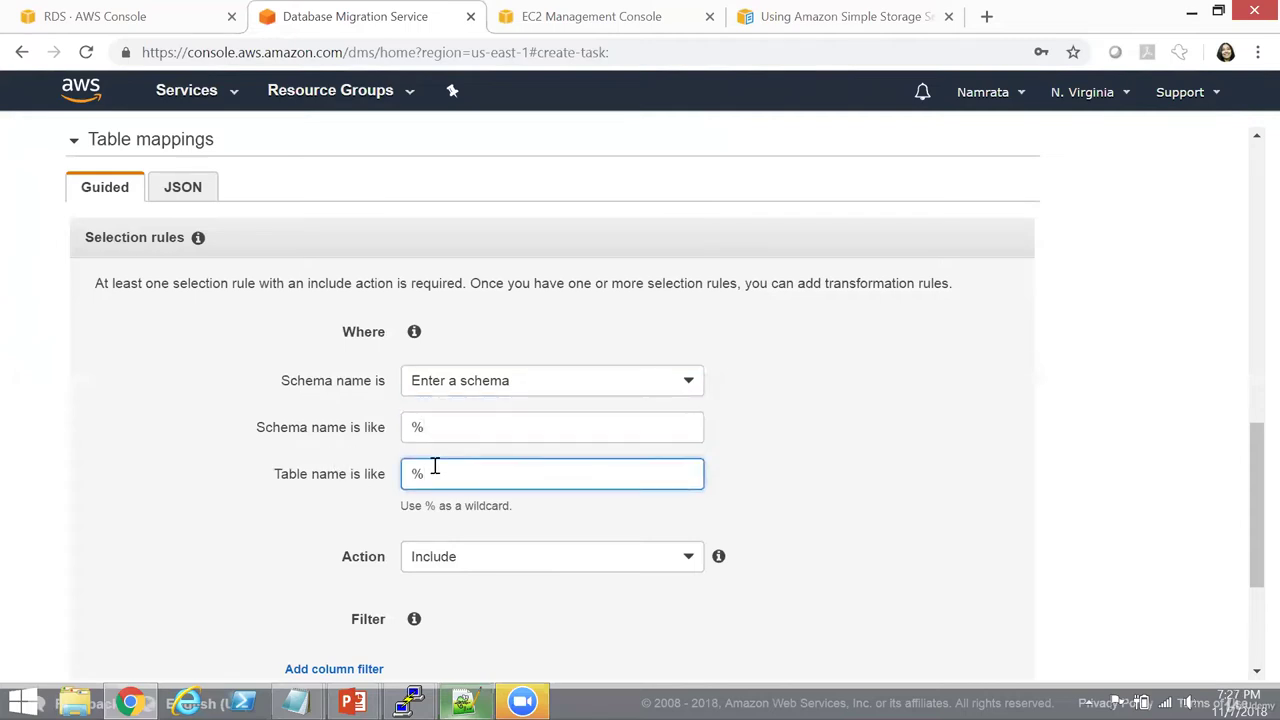
{"action": "left_click_drag", "start_coordinate": [1250, 473], "coordinate": [1250, 474]}
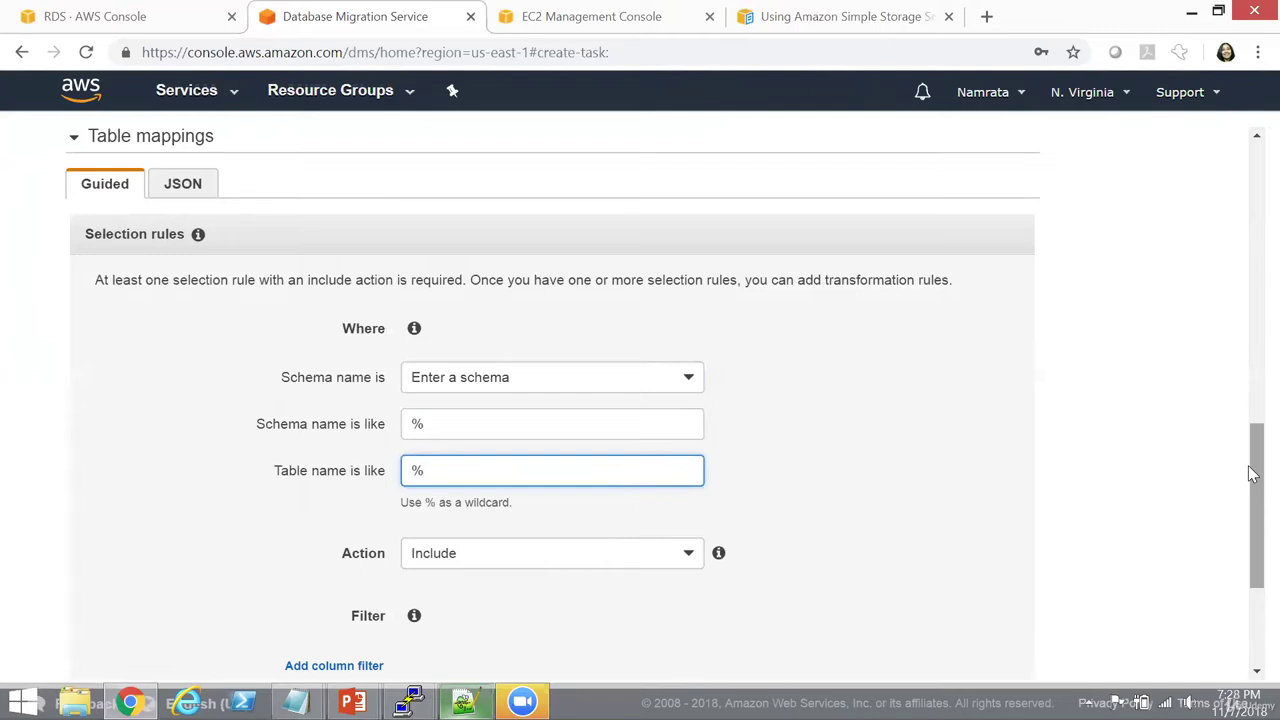
{"action": "left_click_drag", "start_coordinate": [1252, 473], "coordinate": [1252, 505]}
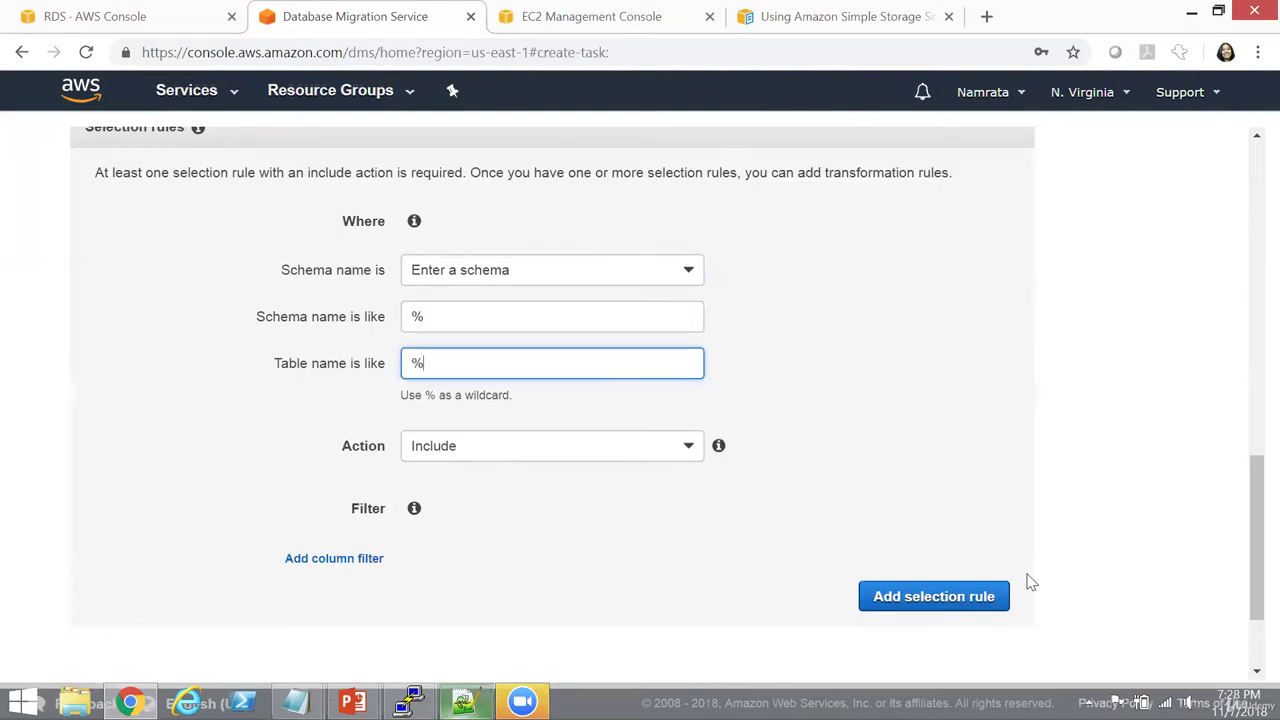
{"action": "left_click", "coordinate": [910, 597]}
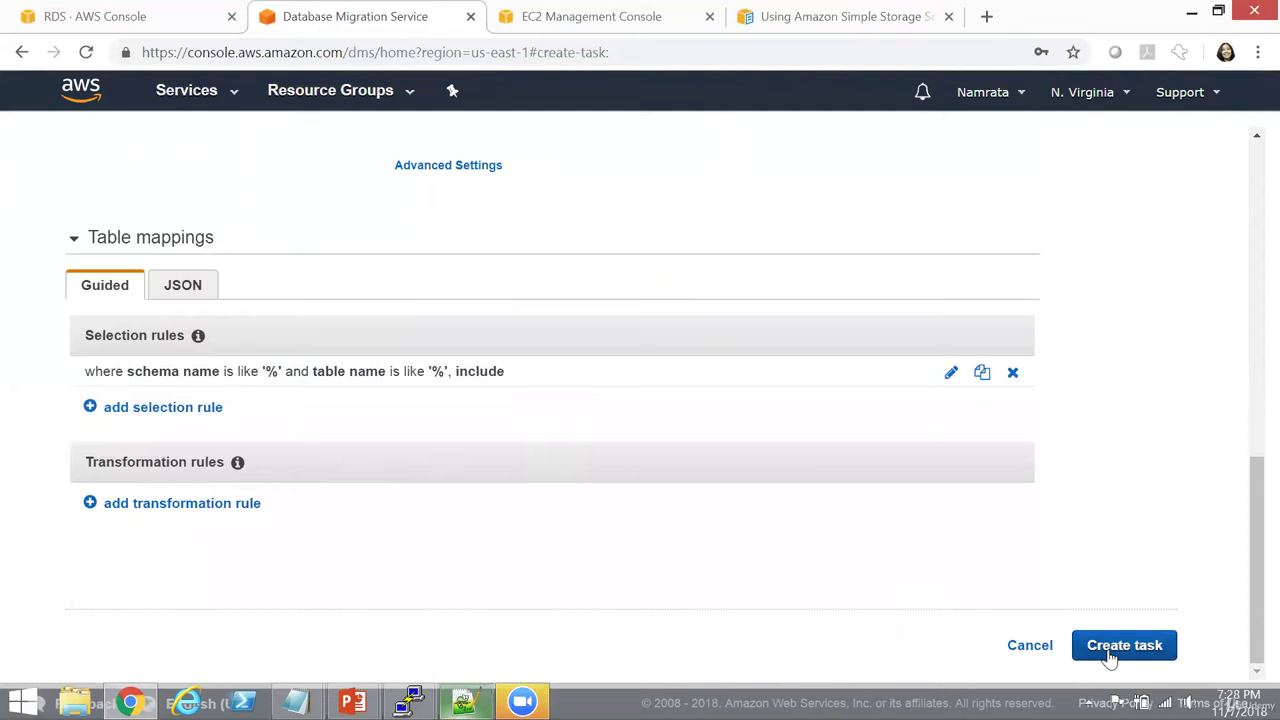
{"action": "left_click_drag", "start_coordinate": [1252, 634], "coordinate": [1234, 443]}
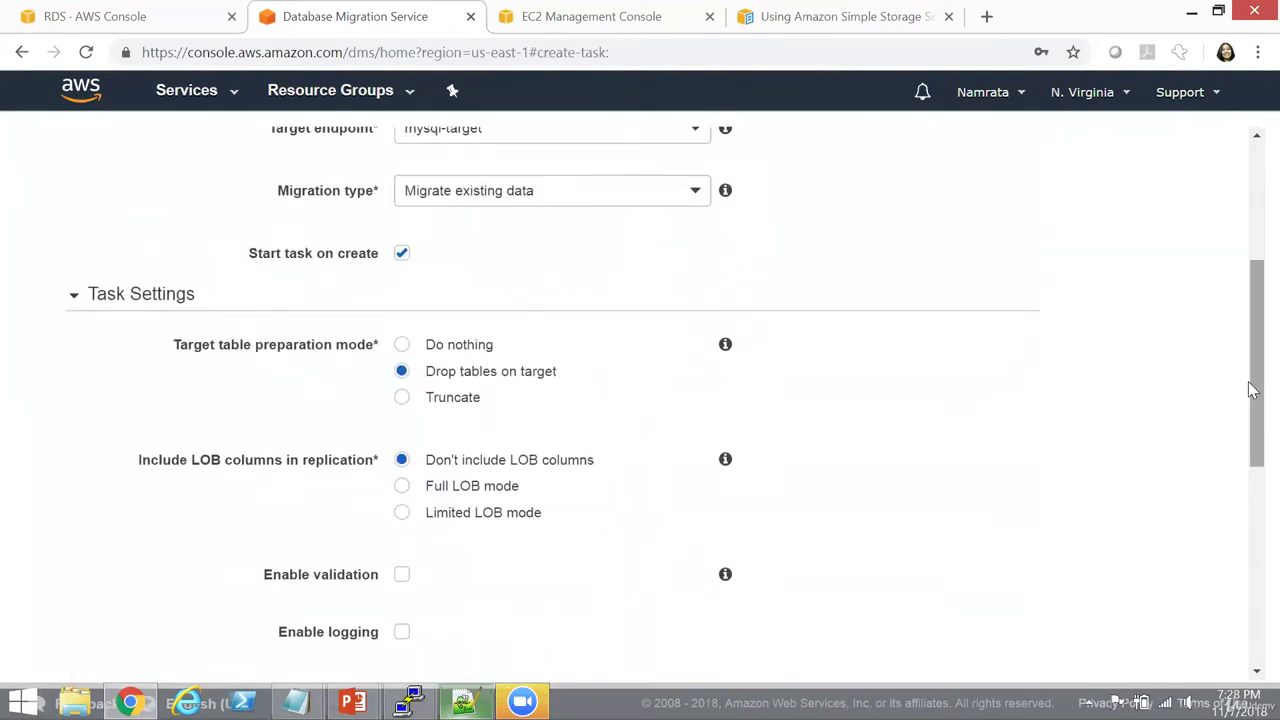
{"action": "left_click_drag", "start_coordinate": [1252, 390], "coordinate": [1252, 640]}
Create the s3tomysql task and enlarge its details pane.
{"action": "left_click", "coordinate": [1105, 648]}
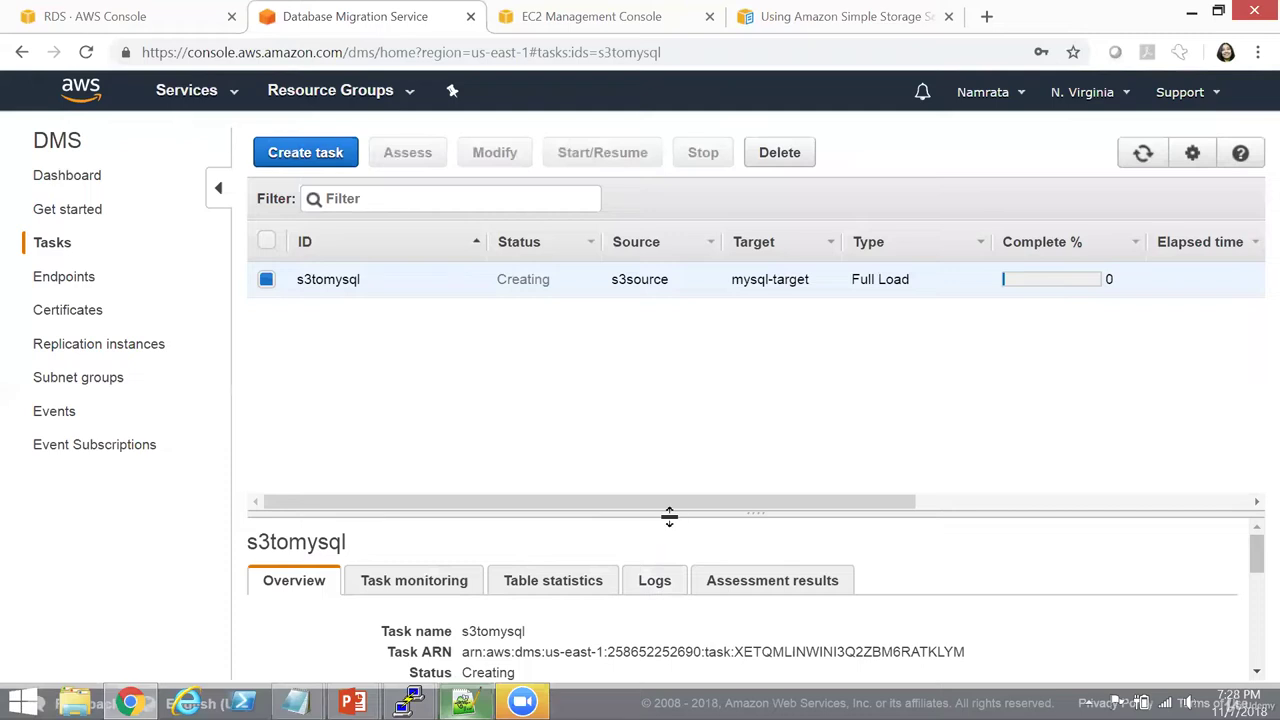
{"action": "left_click_drag", "start_coordinate": [672, 518], "coordinate": [691, 369]}
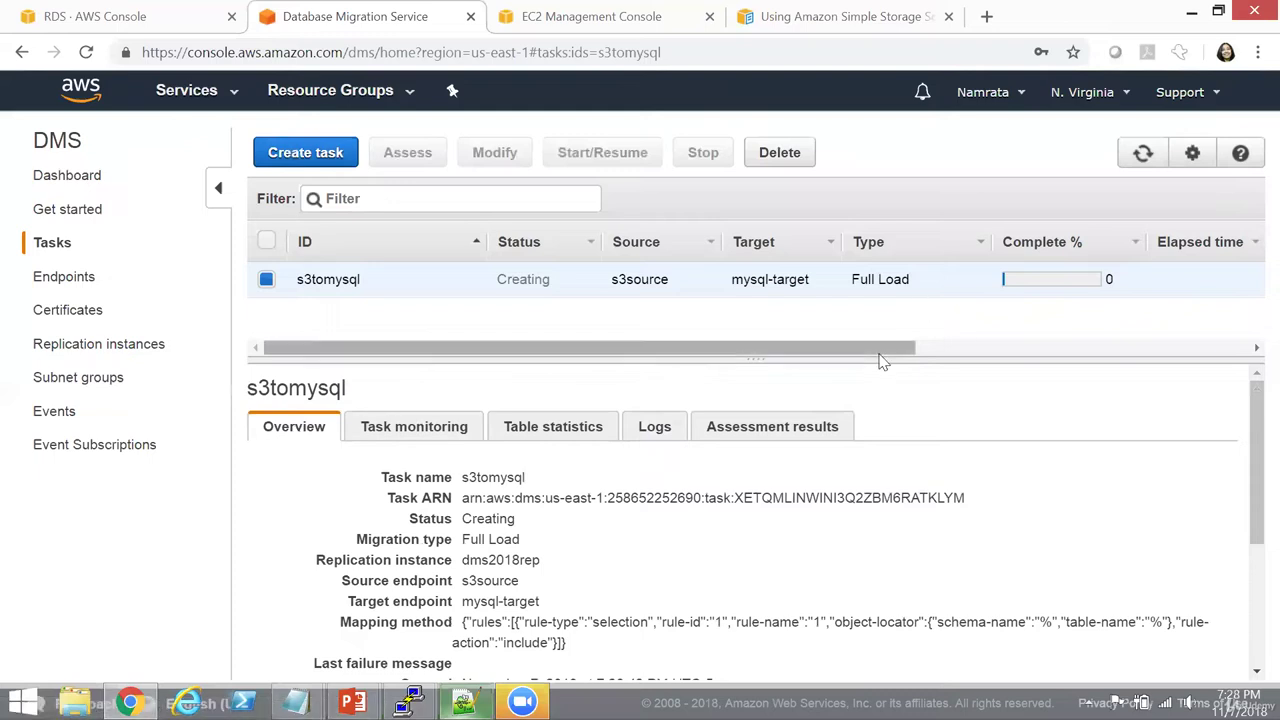
{"action": "left_click_drag", "start_coordinate": [884, 355], "coordinate": [882, 315]}
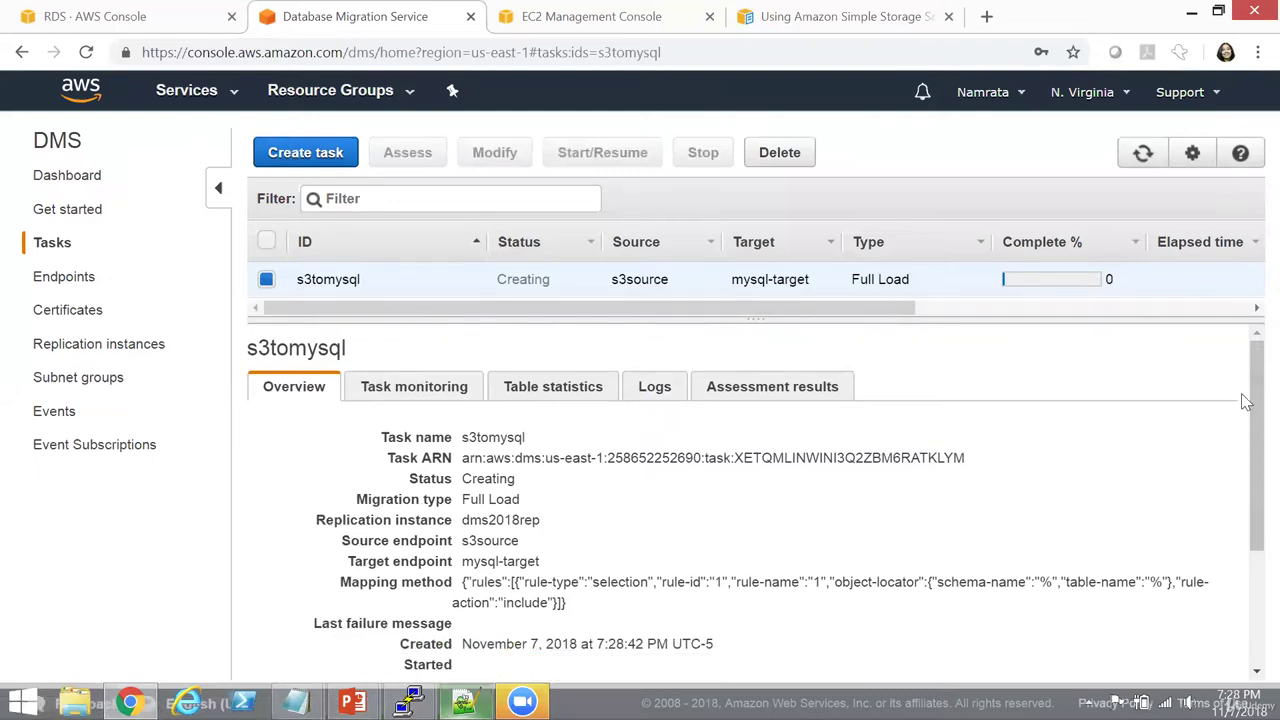
{"action": "left_click_drag", "start_coordinate": [1252, 404], "coordinate": [1252, 370]}
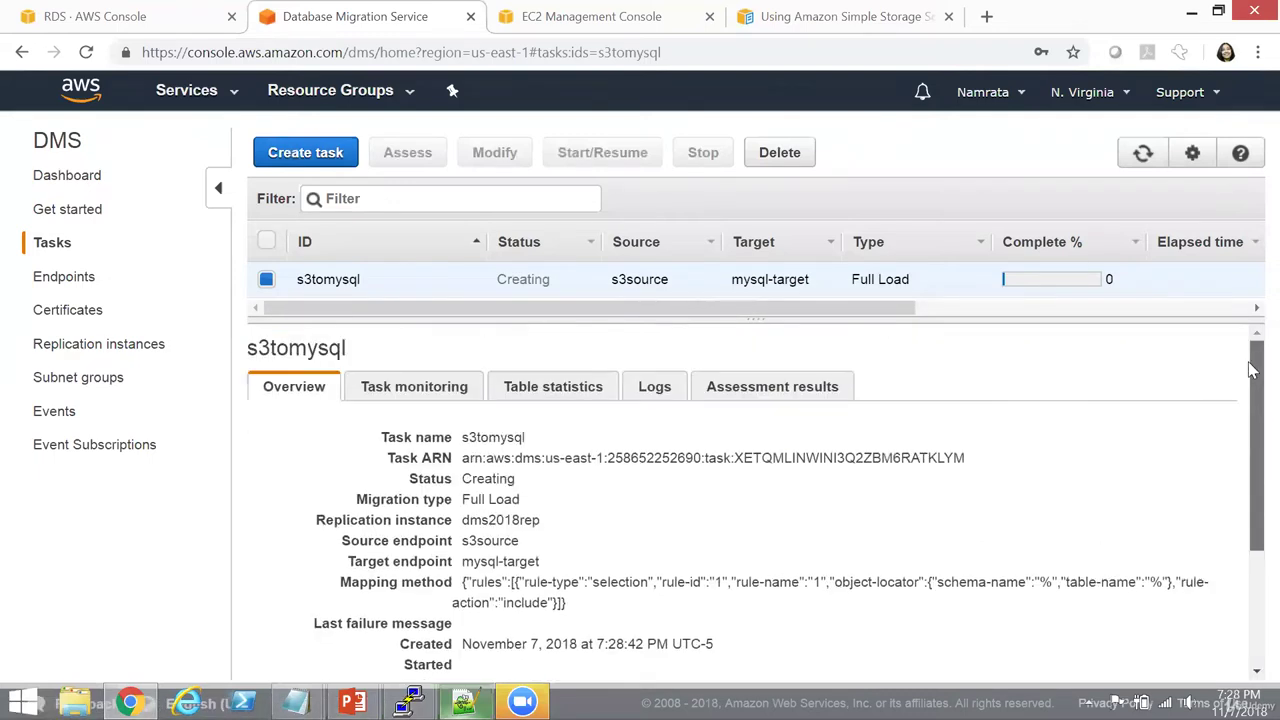
Refresh table statistics until address.zipcode shows Table completed with 9 full-load rows.
{"action": "left_click", "coordinate": [541, 396]}
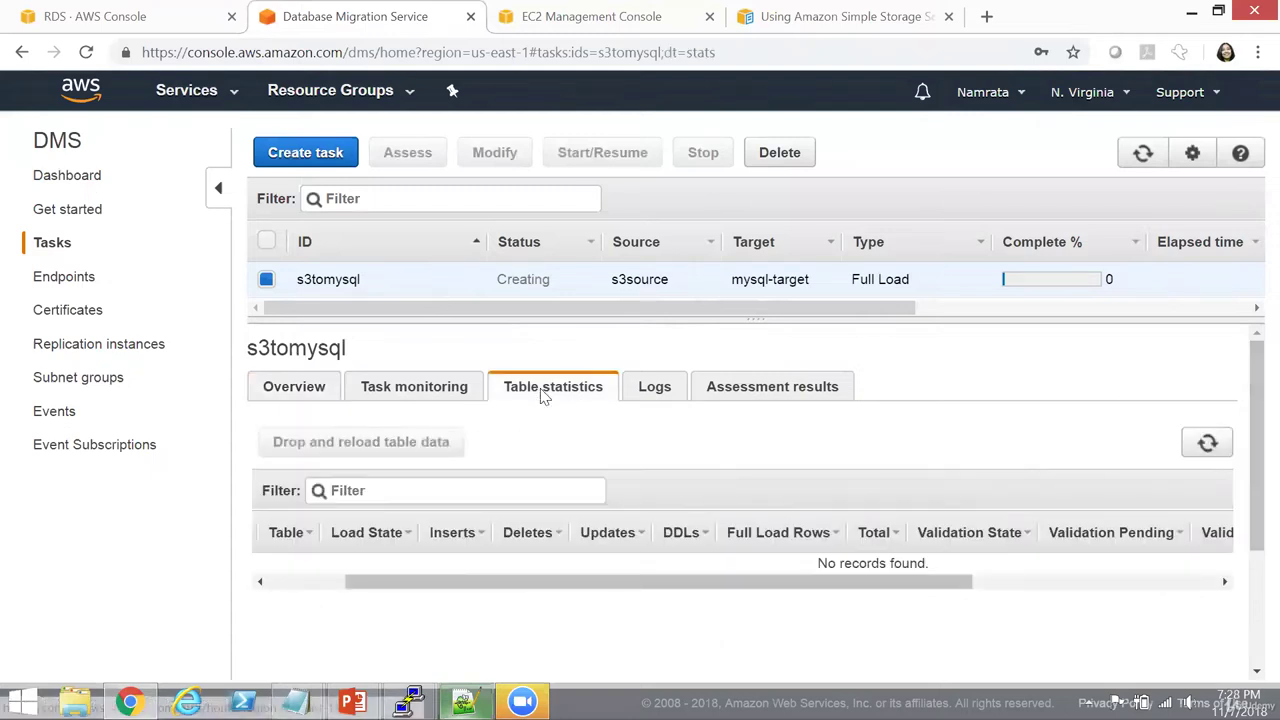
{"action": "left_click_drag", "start_coordinate": [728, 584], "coordinate": [378, 626]}
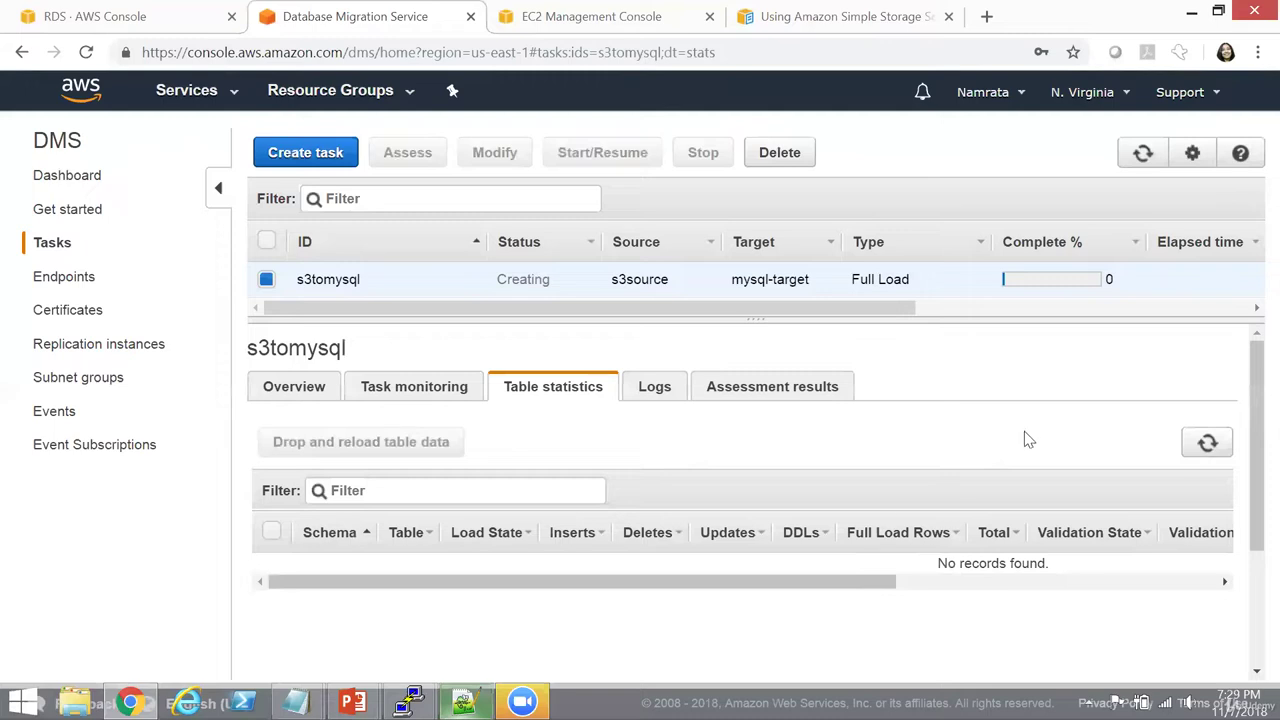
{"action": "left_click", "coordinate": [1205, 448]}
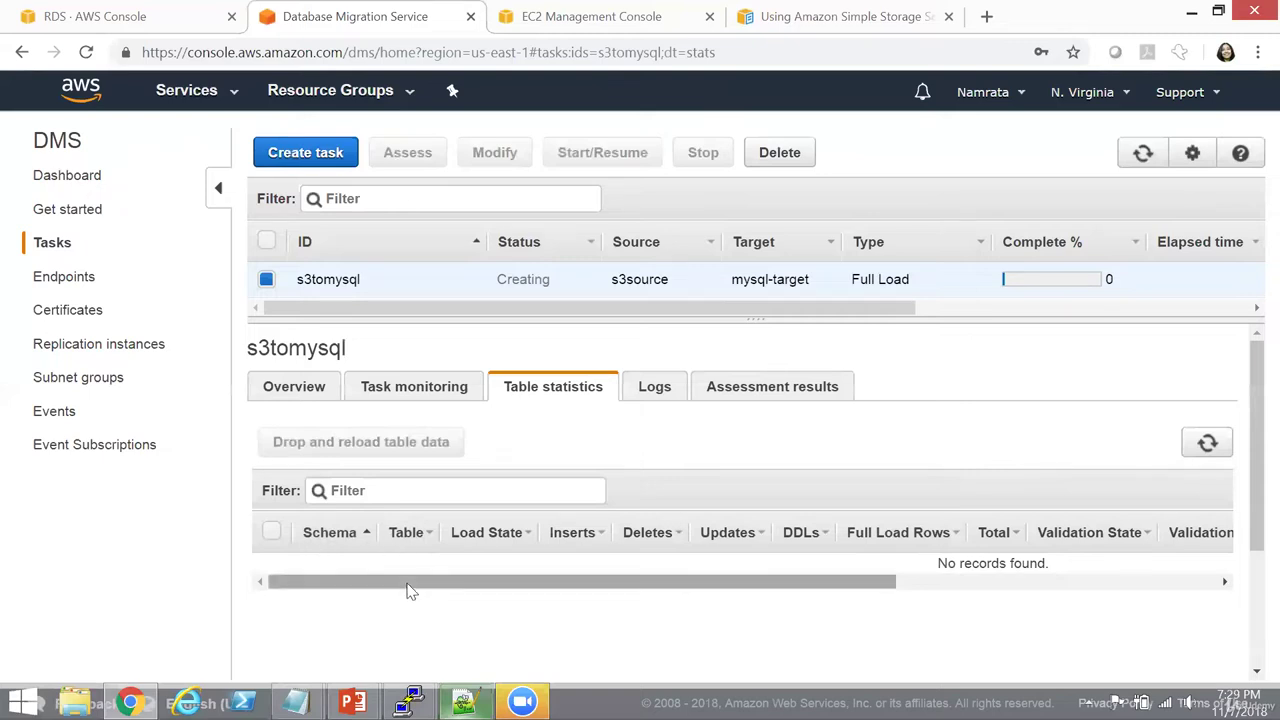
{"action": "left_click", "coordinate": [1139, 160]}
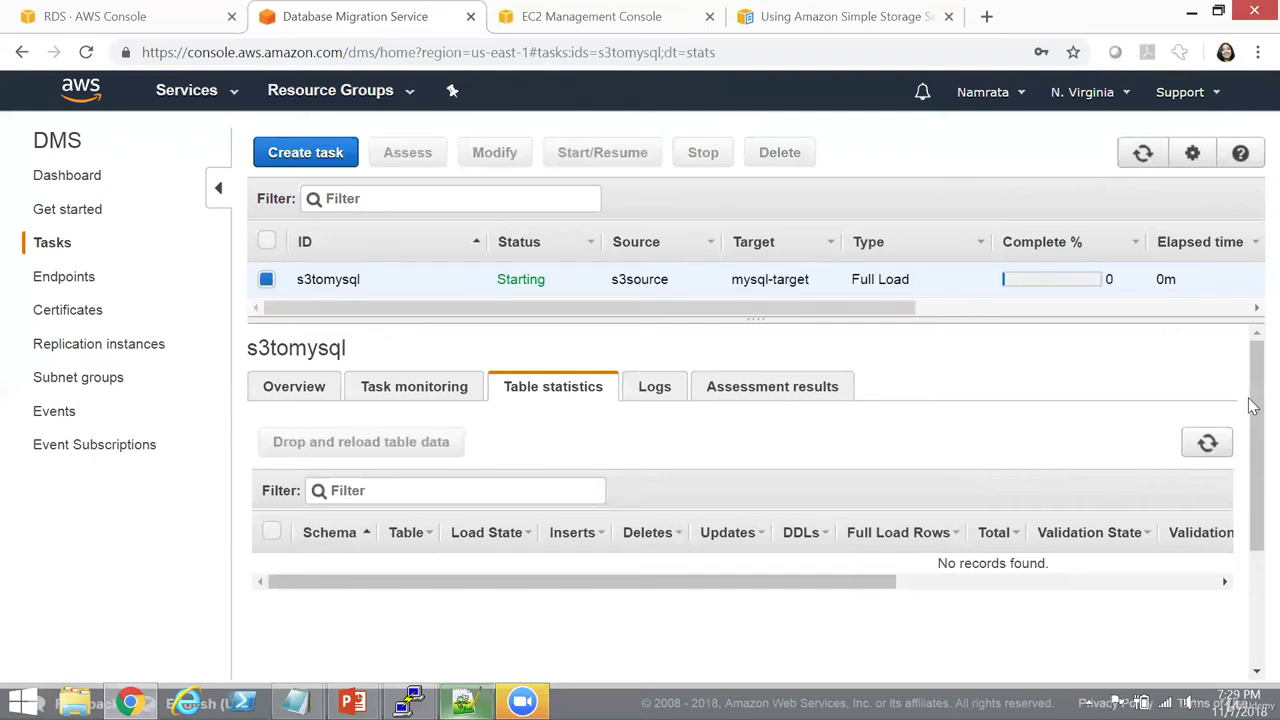
{"action": "left_click", "coordinate": [1209, 446]}
{"action": "left_click", "coordinate": [1141, 160]}
{"action": "left_click", "coordinate": [1141, 160]}
{"action": "left_click", "coordinate": [1141, 160]}
{"action": "left_click", "coordinate": [1208, 444]}
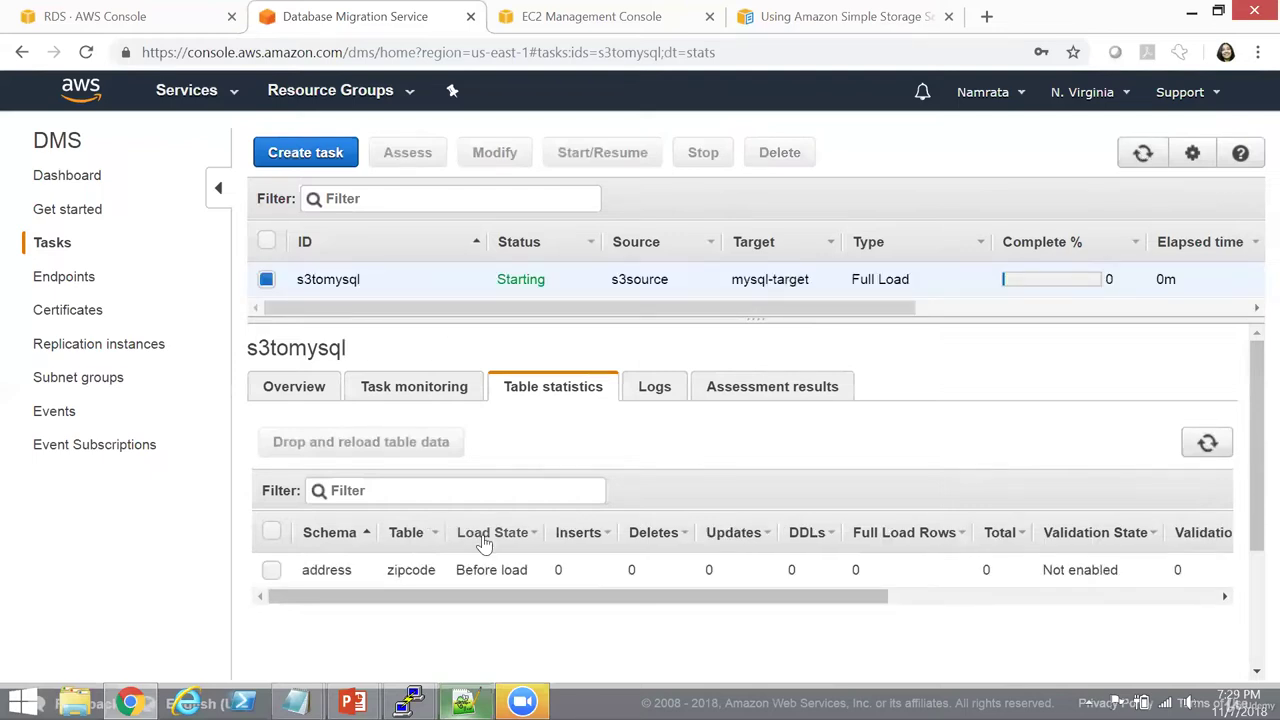
{"action": "left_click", "coordinate": [272, 572]}
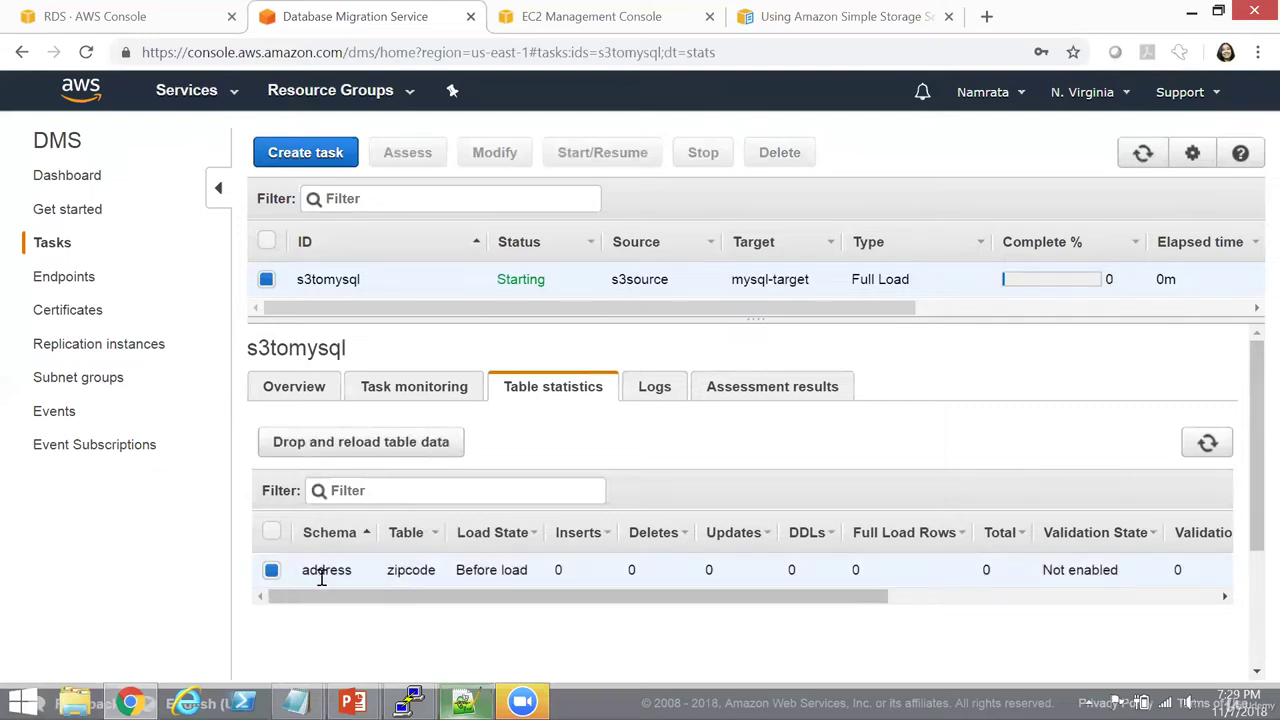
{"action": "double_click", "coordinate": [305, 572]}
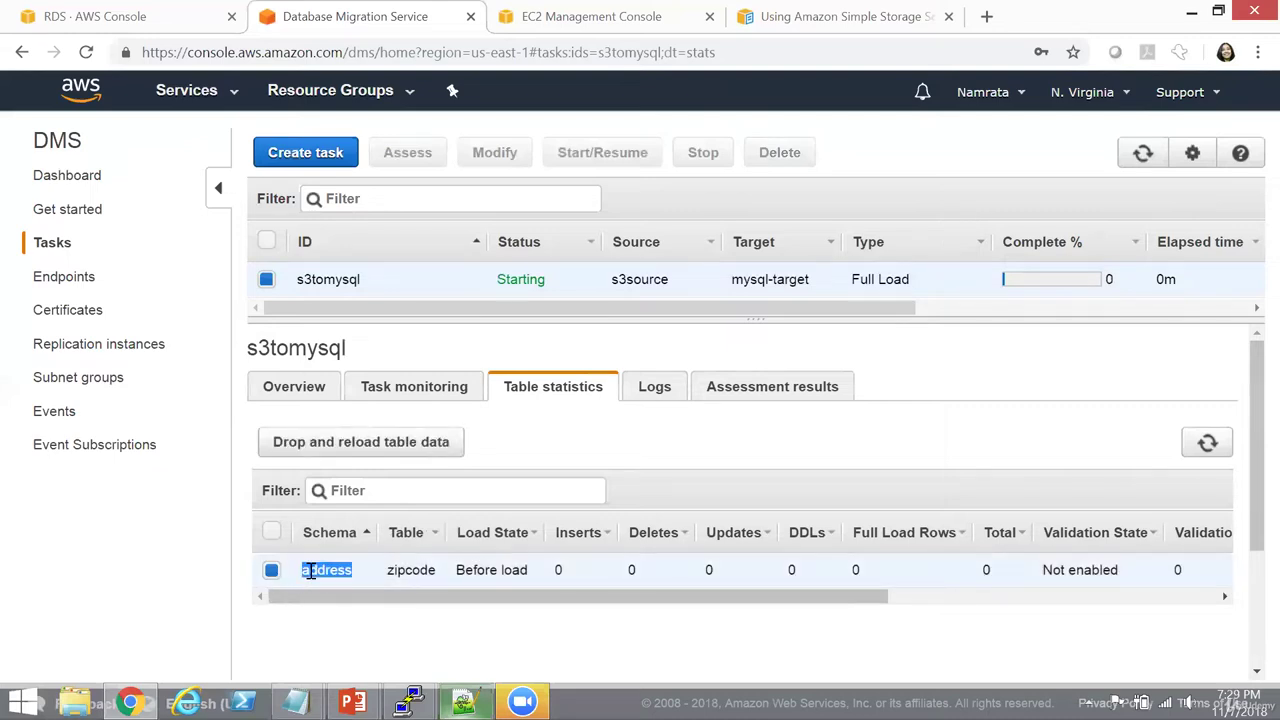
{"action": "double_click", "coordinate": [416, 572]}
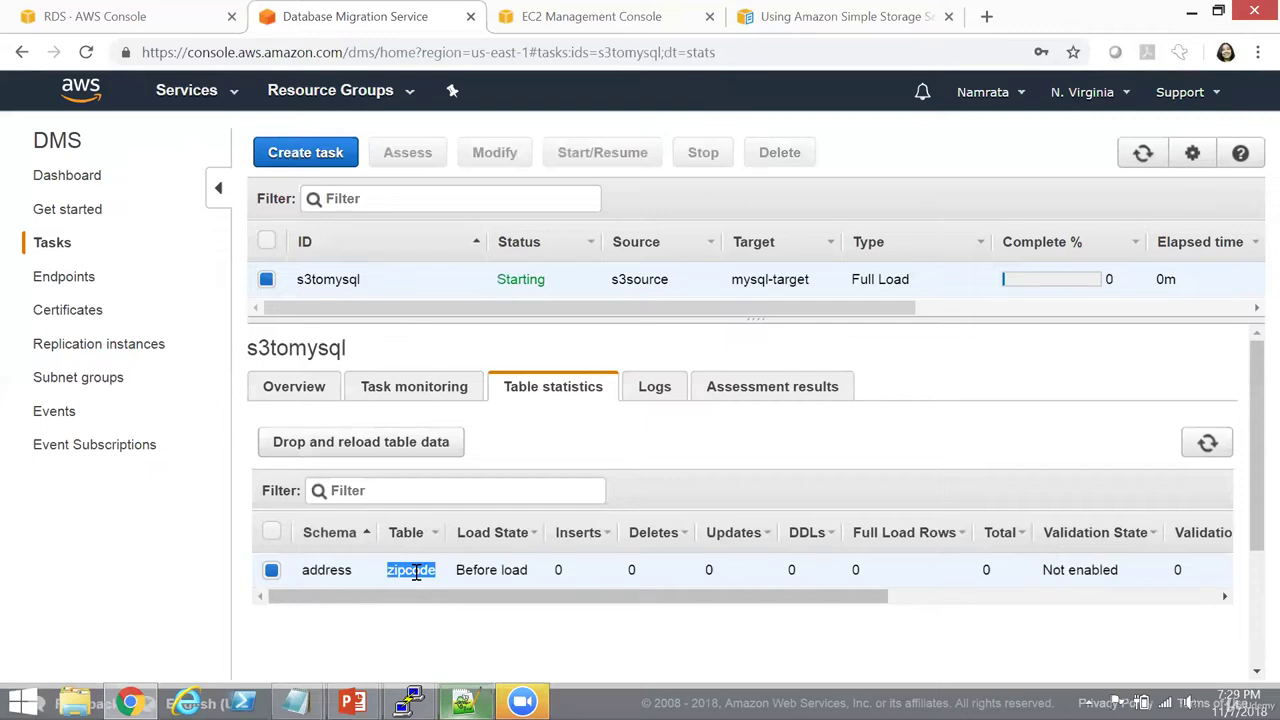
{"action": "left_click", "coordinate": [1207, 442]}
{"action": "left_click", "coordinate": [1205, 446]}
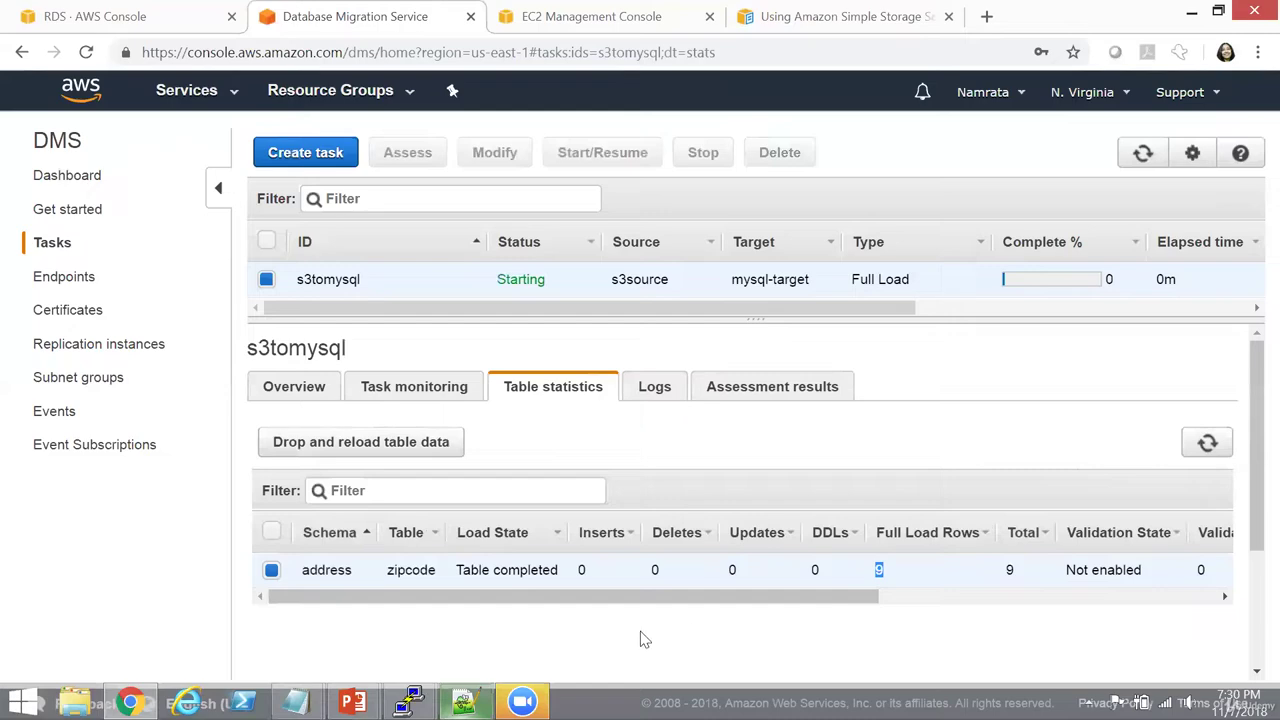
Begin a 'mysql -h' command in PuTTY and paste the RDS endpoint copied from the notes.
{"action": "mouse_move", "coordinate": [409, 702]}
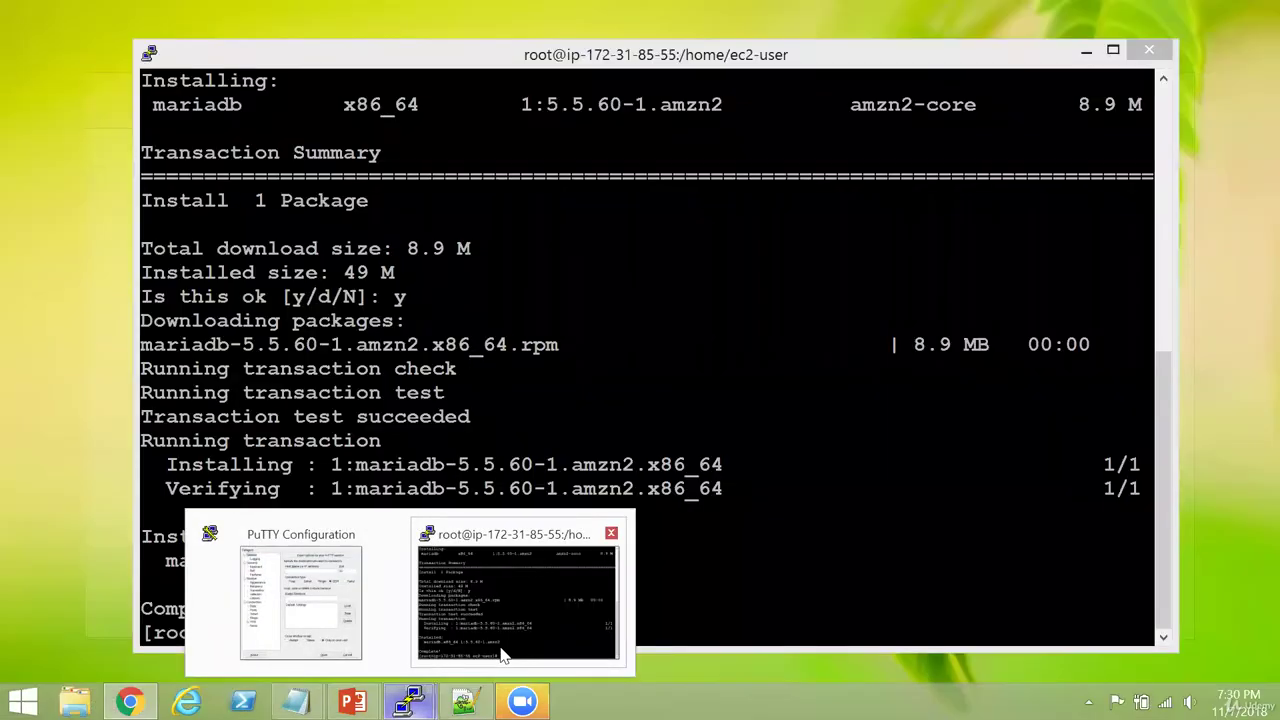
{"action": "left_click", "coordinate": [500, 648]}
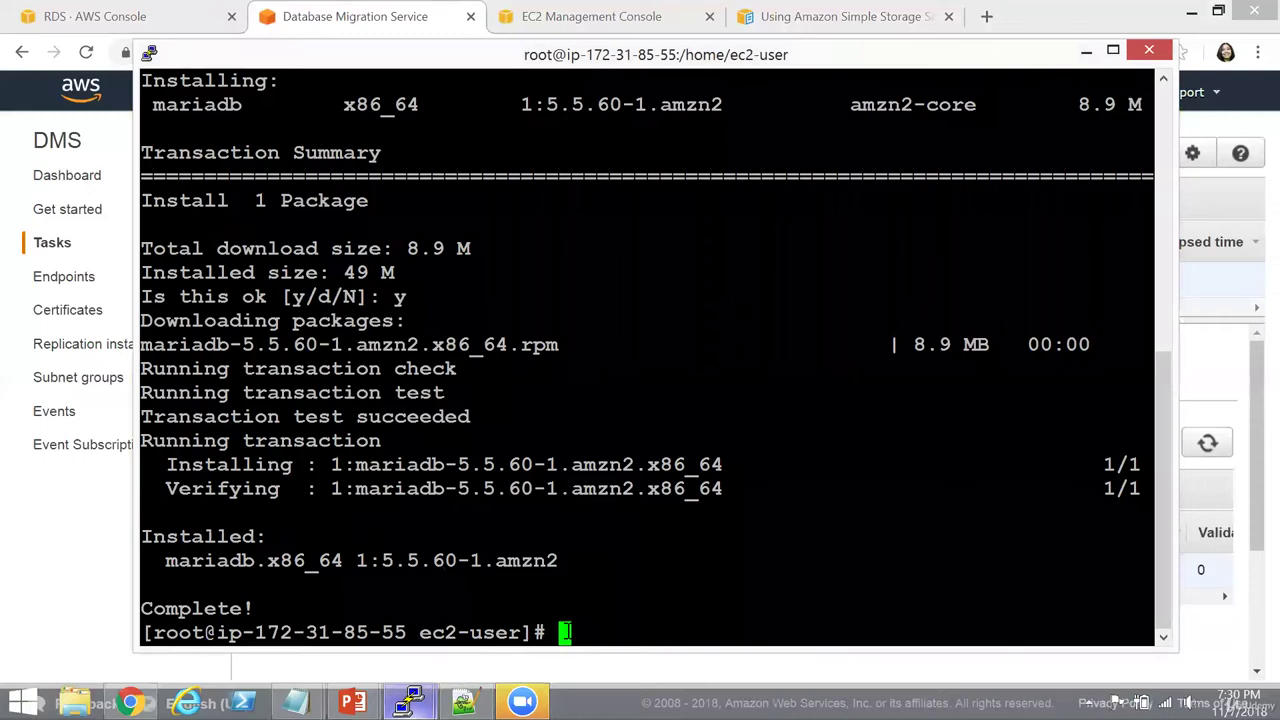
{"action": "type", "text": "mysql "}
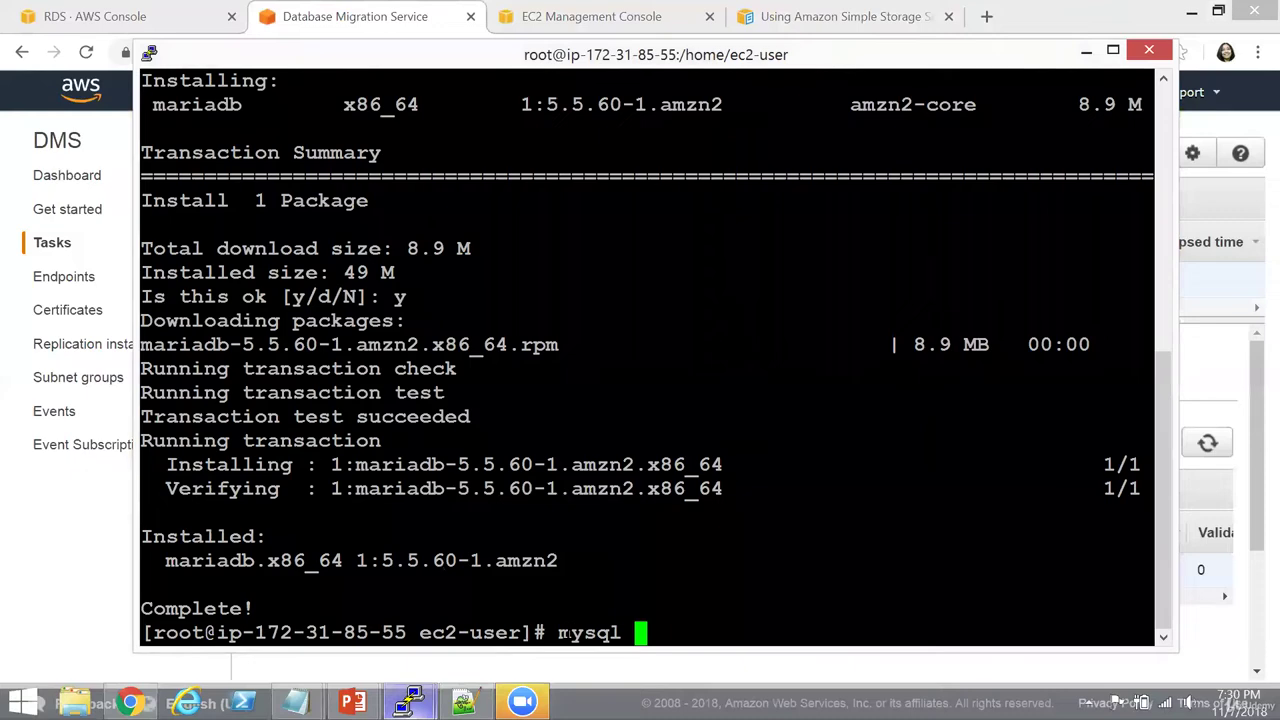
{"action": "type", "text": "-h"}
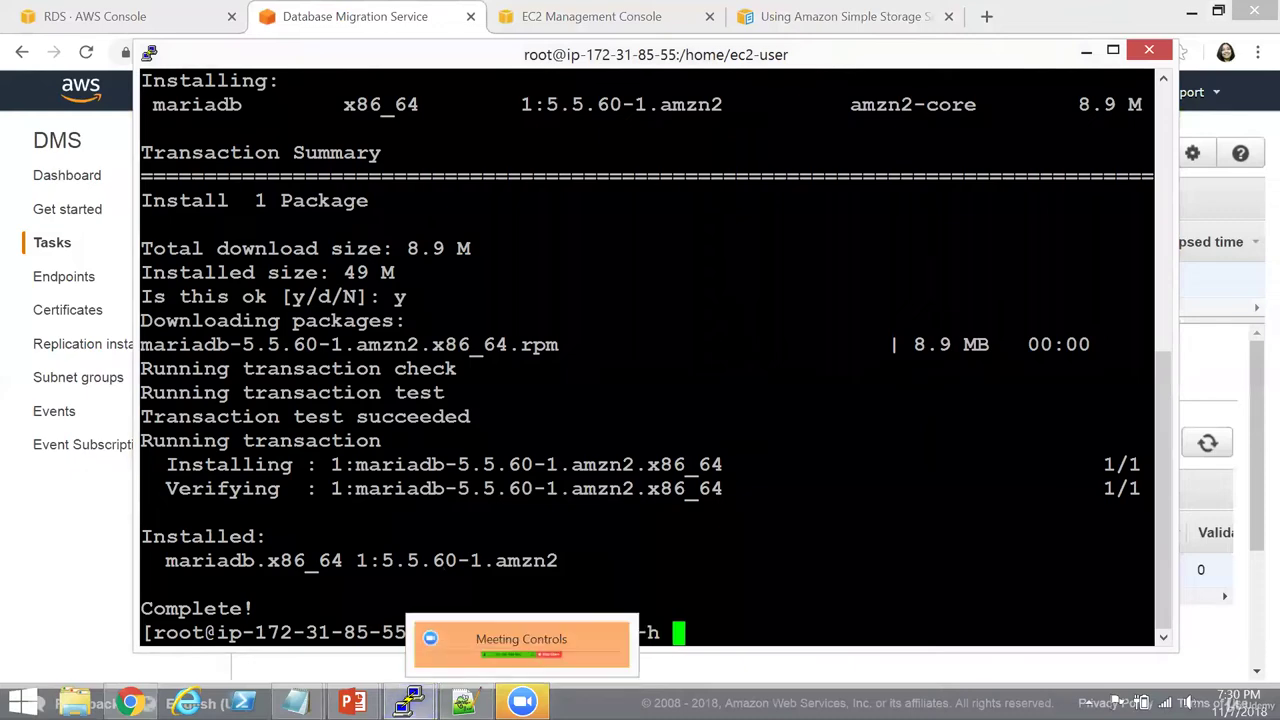
{"action": "left_click", "coordinate": [463, 700]}
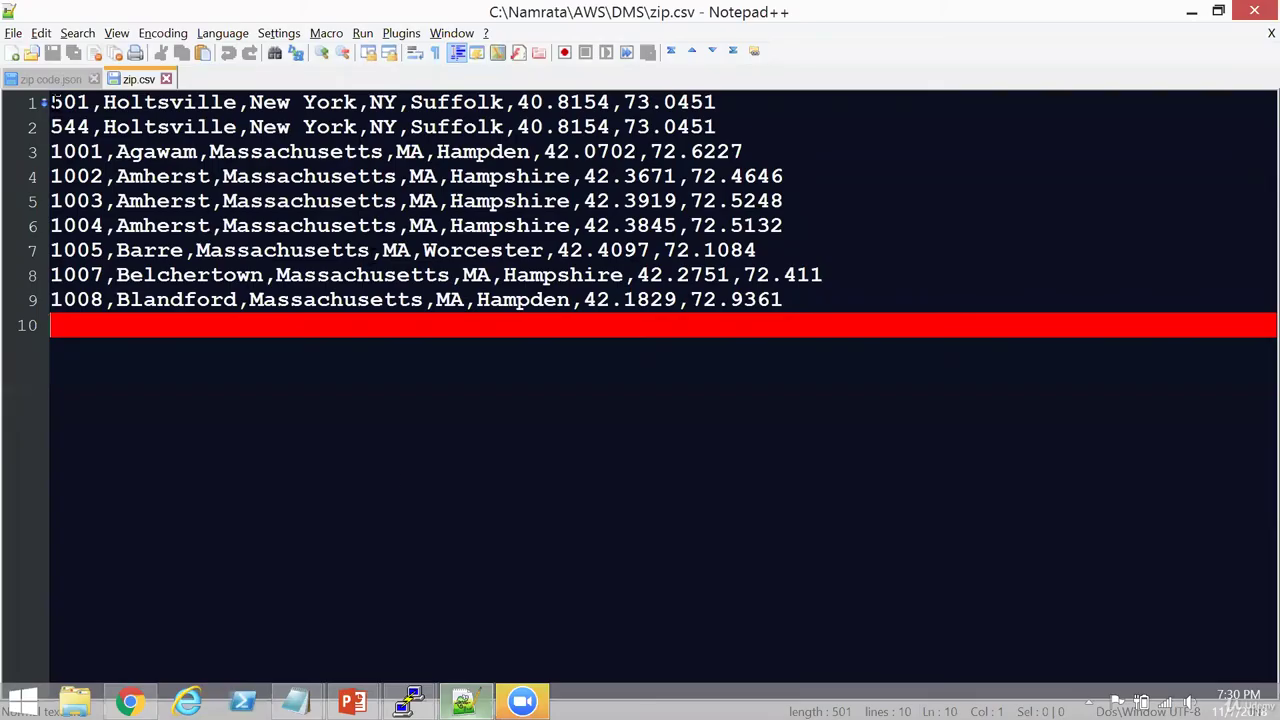
{"action": "mouse_move", "coordinate": [296, 700]}
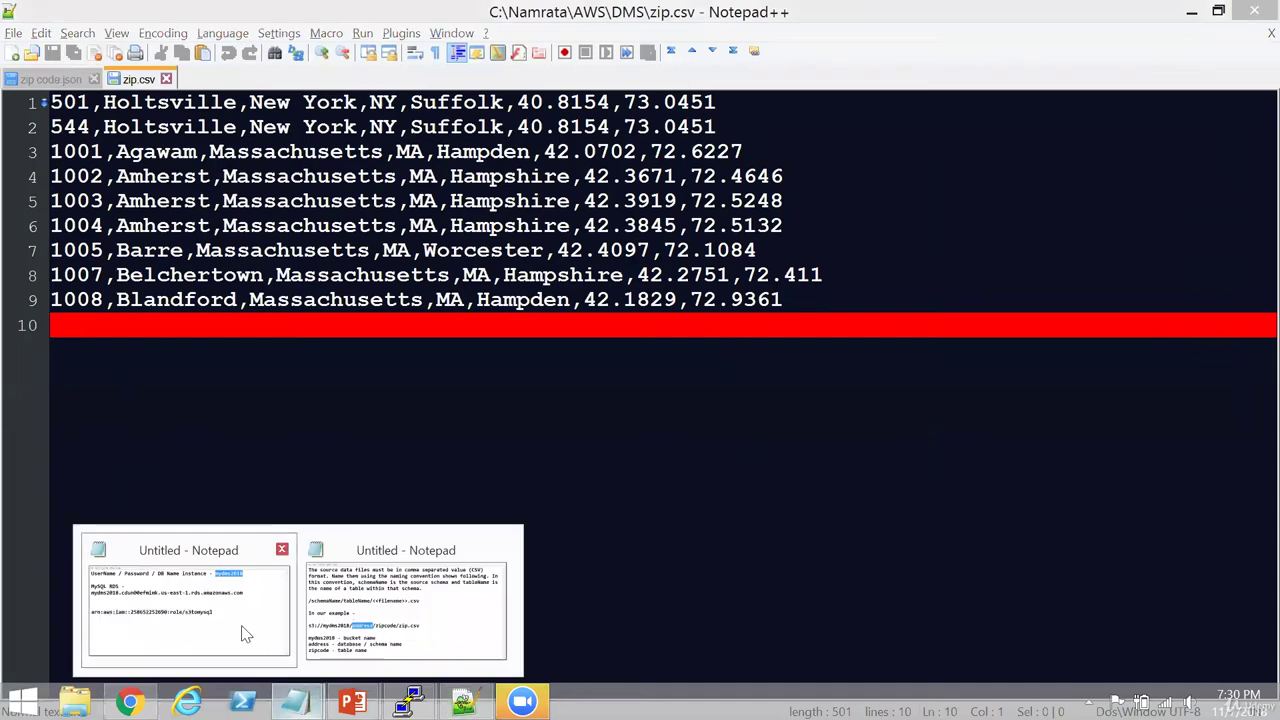
{"action": "left_click", "coordinate": [245, 630]}
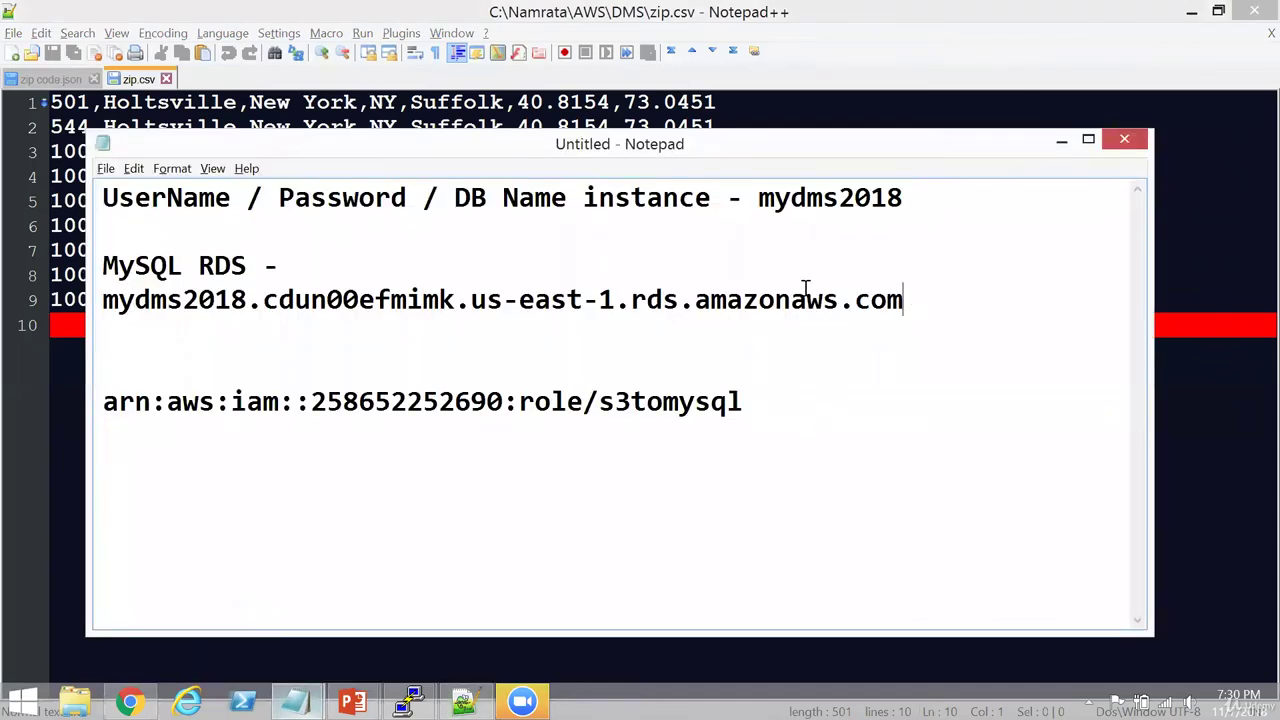
{"action": "left_click_drag", "start_coordinate": [915, 300], "coordinate": [102, 300]}
{"action": "left_click", "coordinate": [96, 332]}
{"action": "left_click_drag", "start_coordinate": [102, 300], "coordinate": [564, 320]}
{"action": "key", "text": "ctrl+c"}
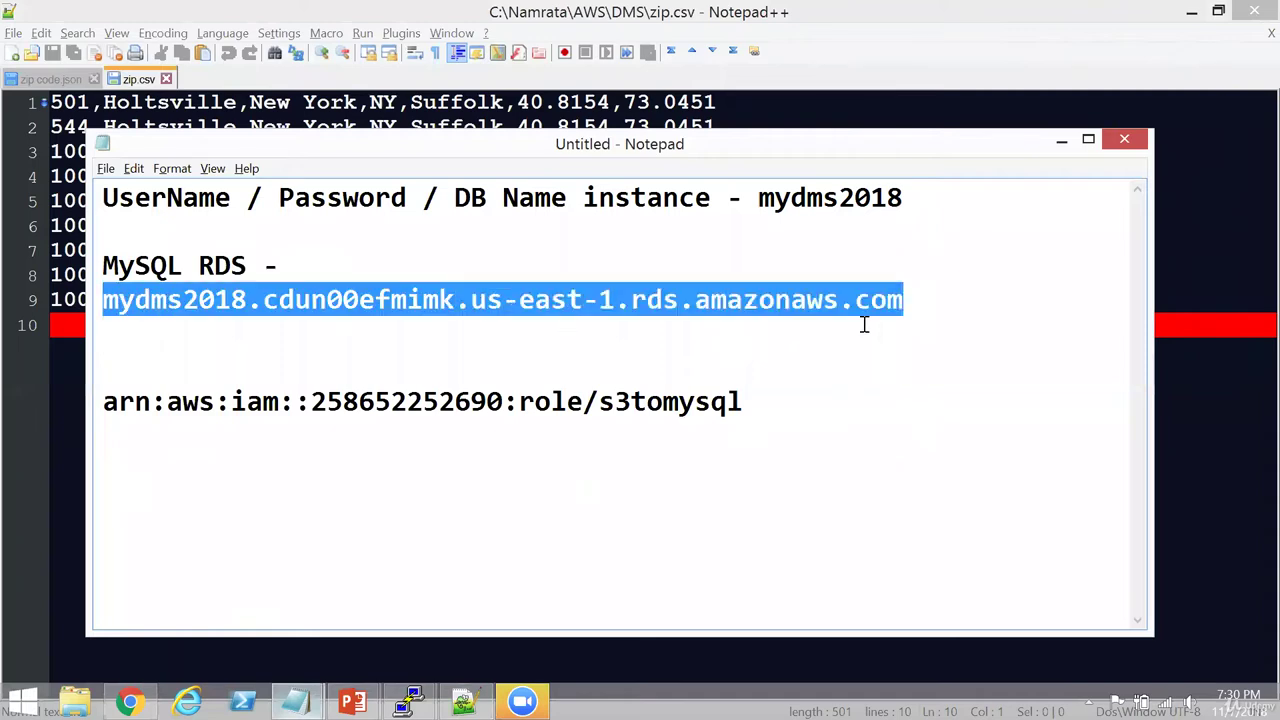
{"action": "key", "text": "alt+Tab"}
{"action": "key", "text": "Tab"}
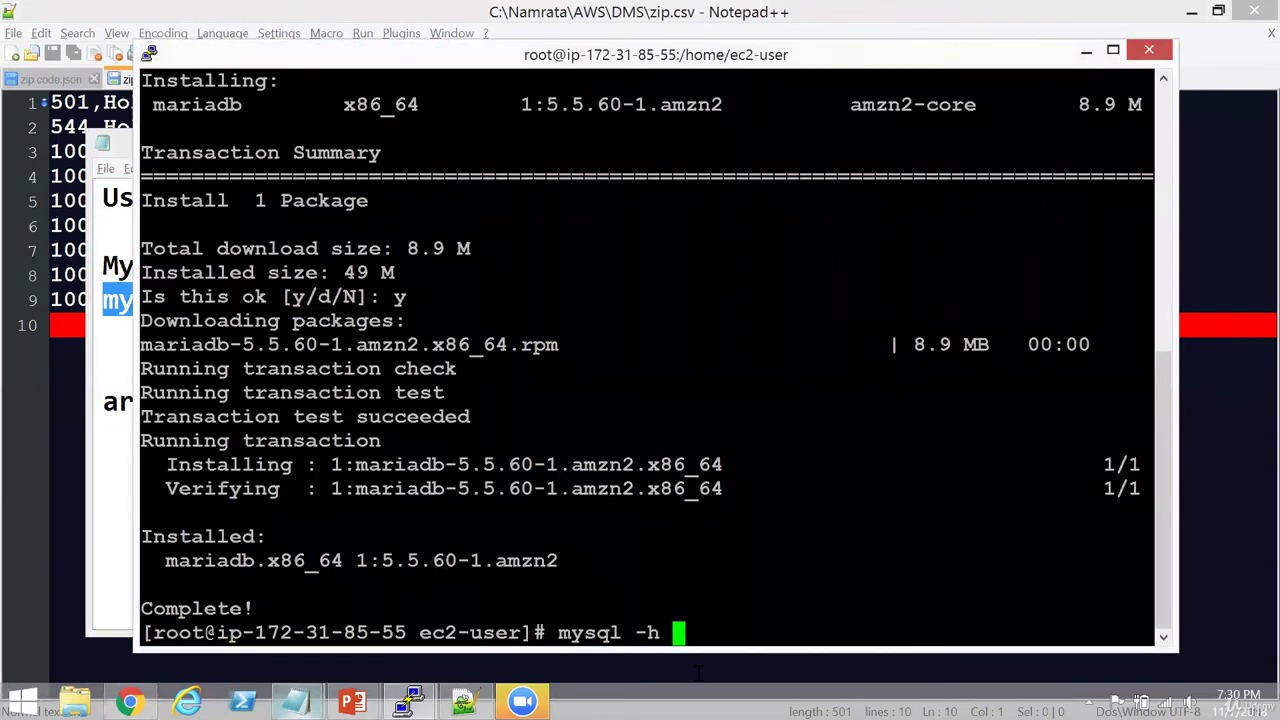
{"action": "key", "text": "shift+Insert"}
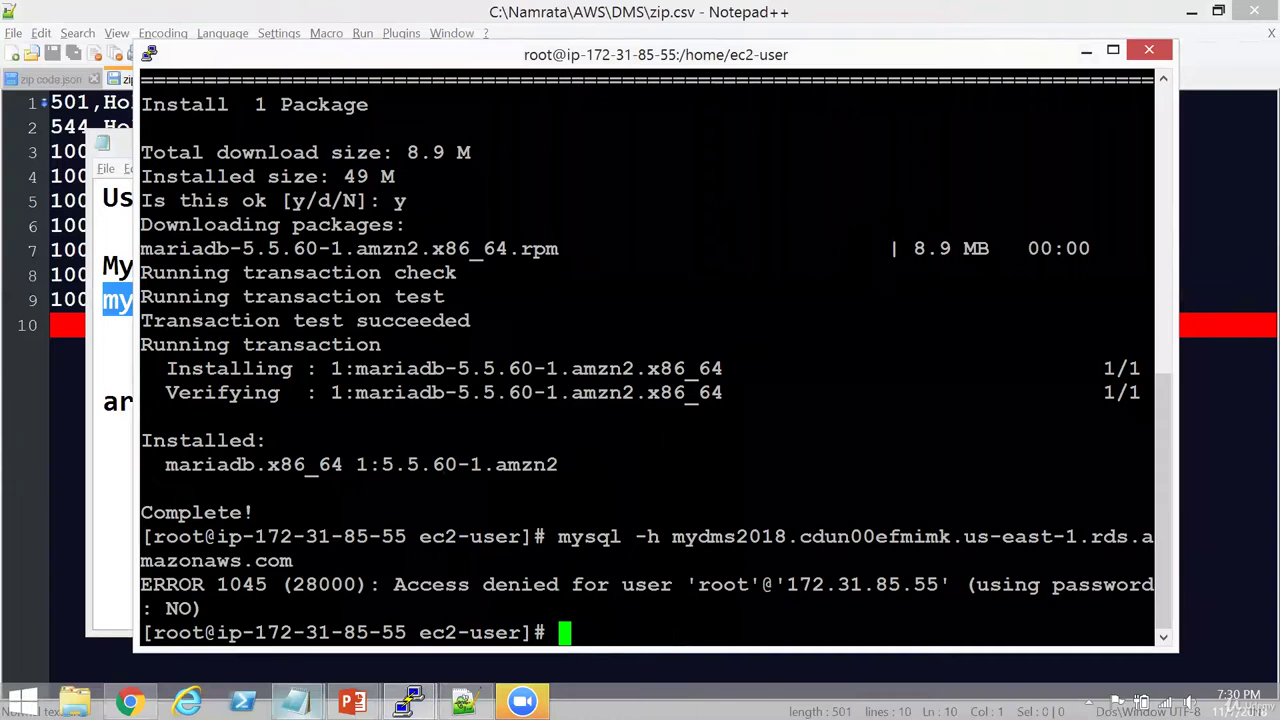
Finish the command with port 3306, the database user and -p, then log in with the password.
{"action": "key", "text": "Up"}
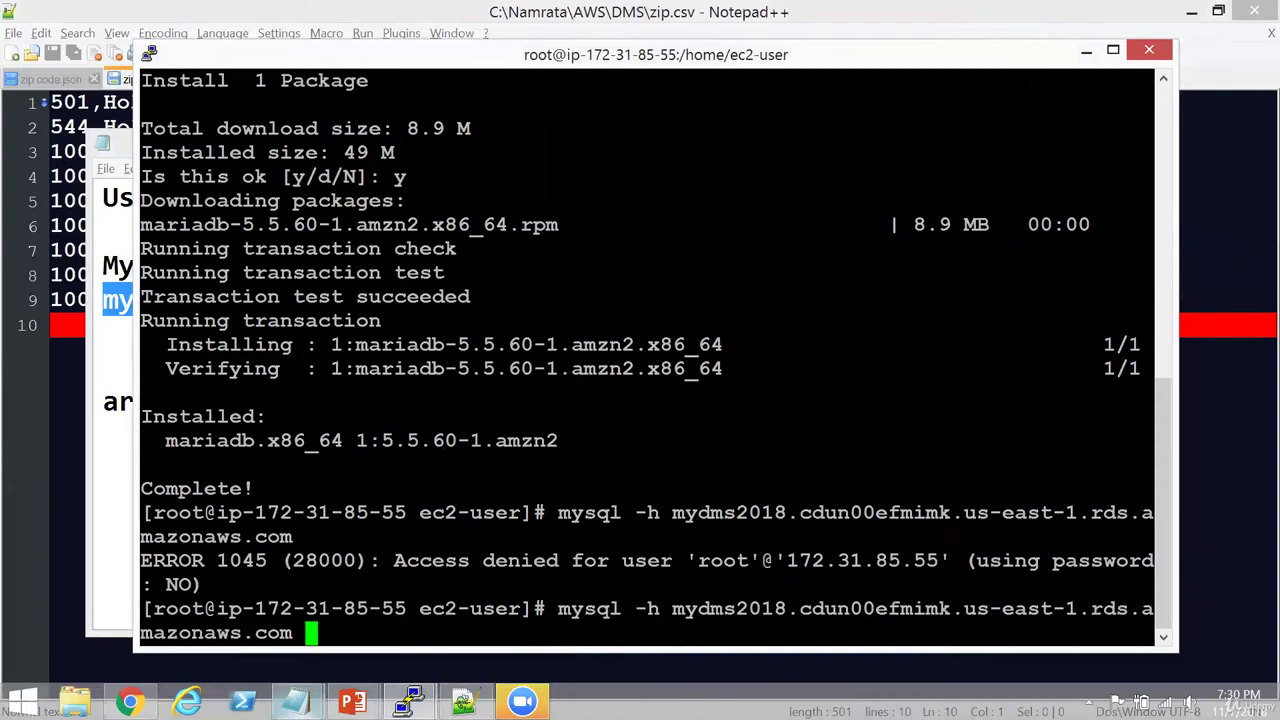
{"action": "type", "text": "-P 3306 "}
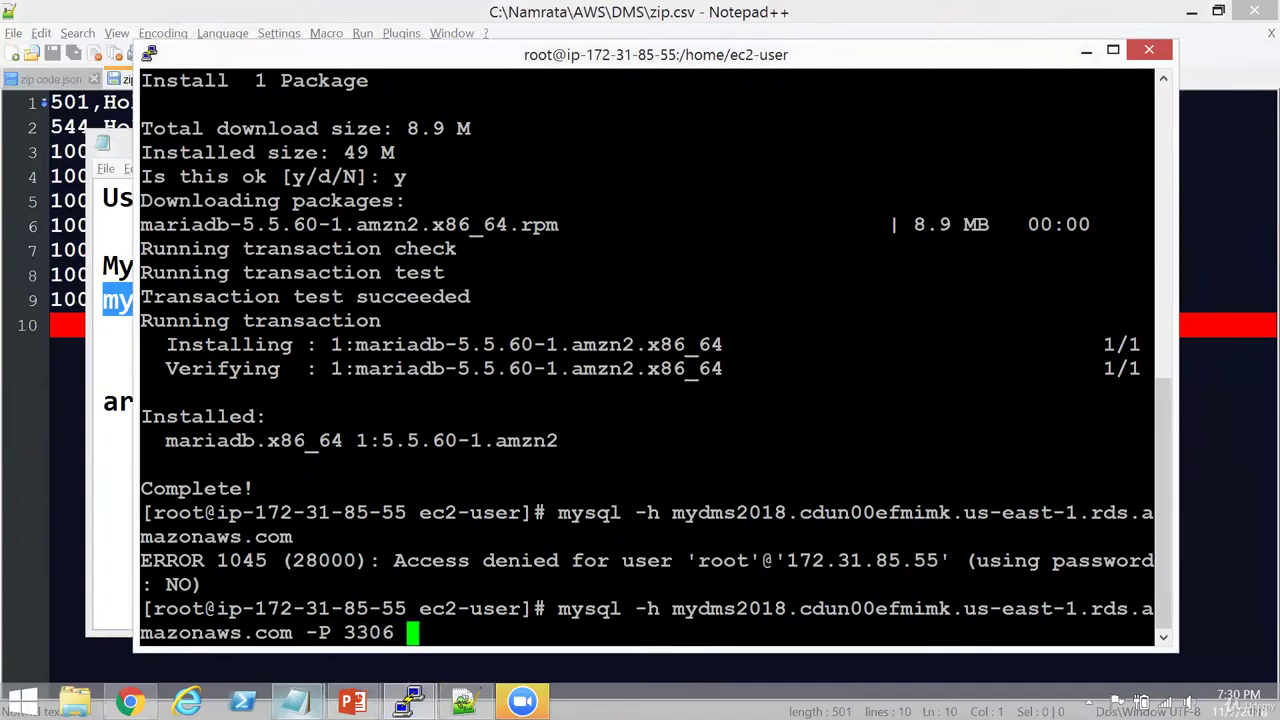
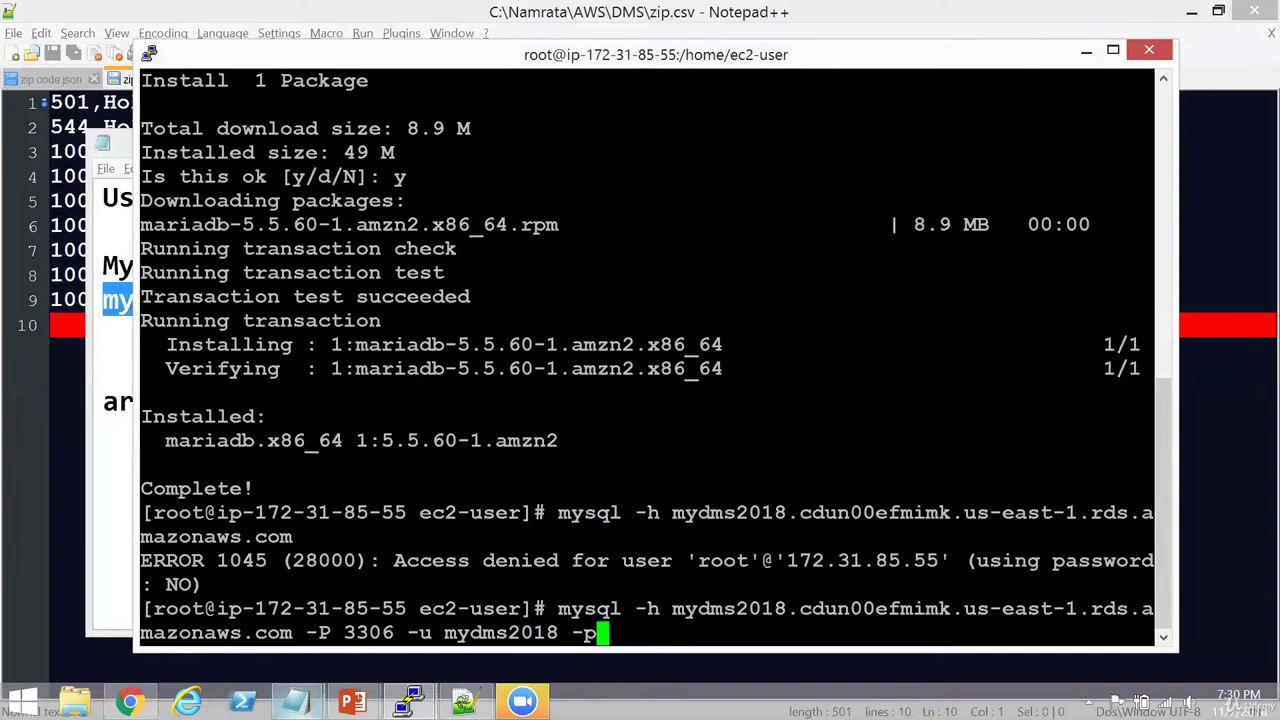
{"action": "key", "text": "Return"}
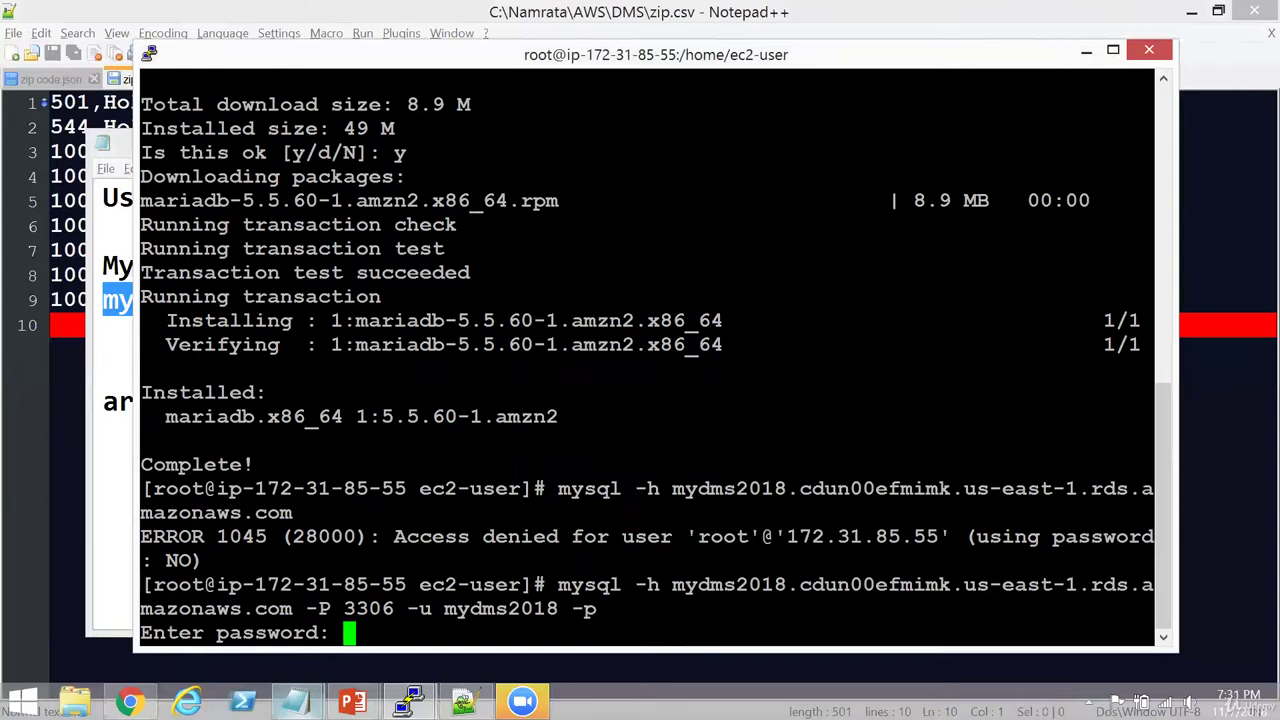
{"action": "key", "text": "Return"}
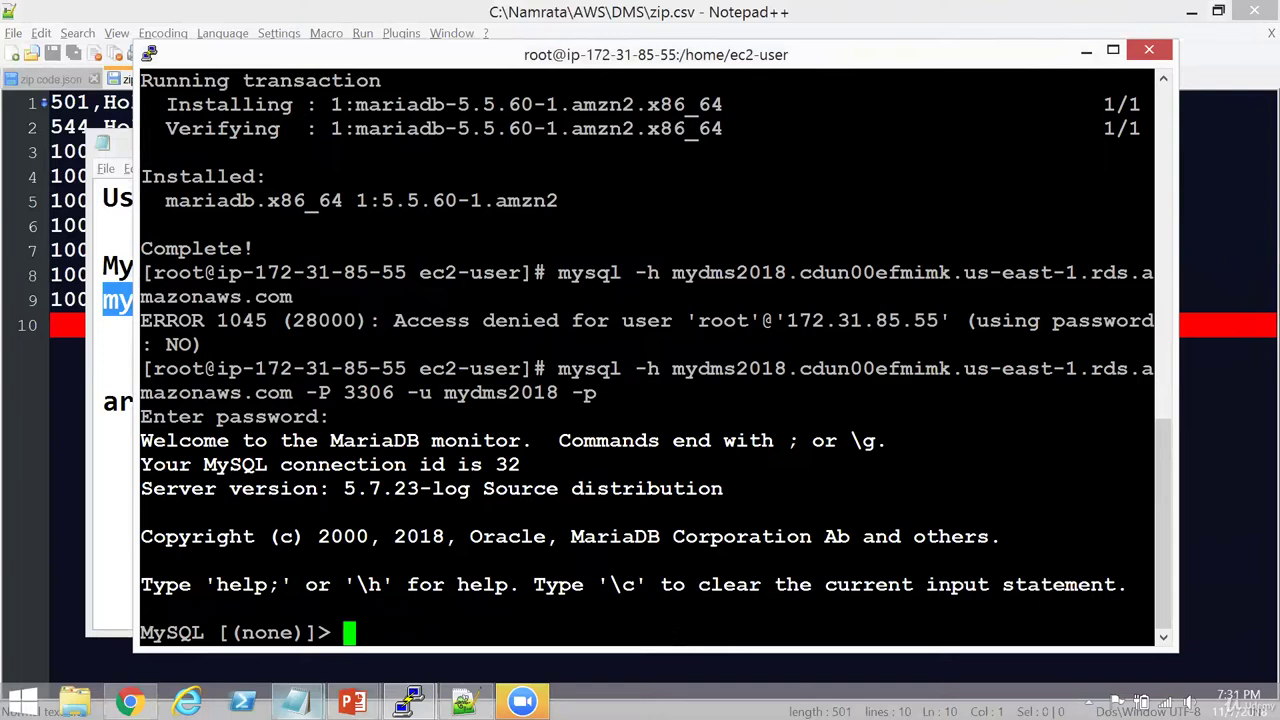
Run 'show databases;' and switch to the address database with 'use address;'.
{"action": "type", "text": "sho"}
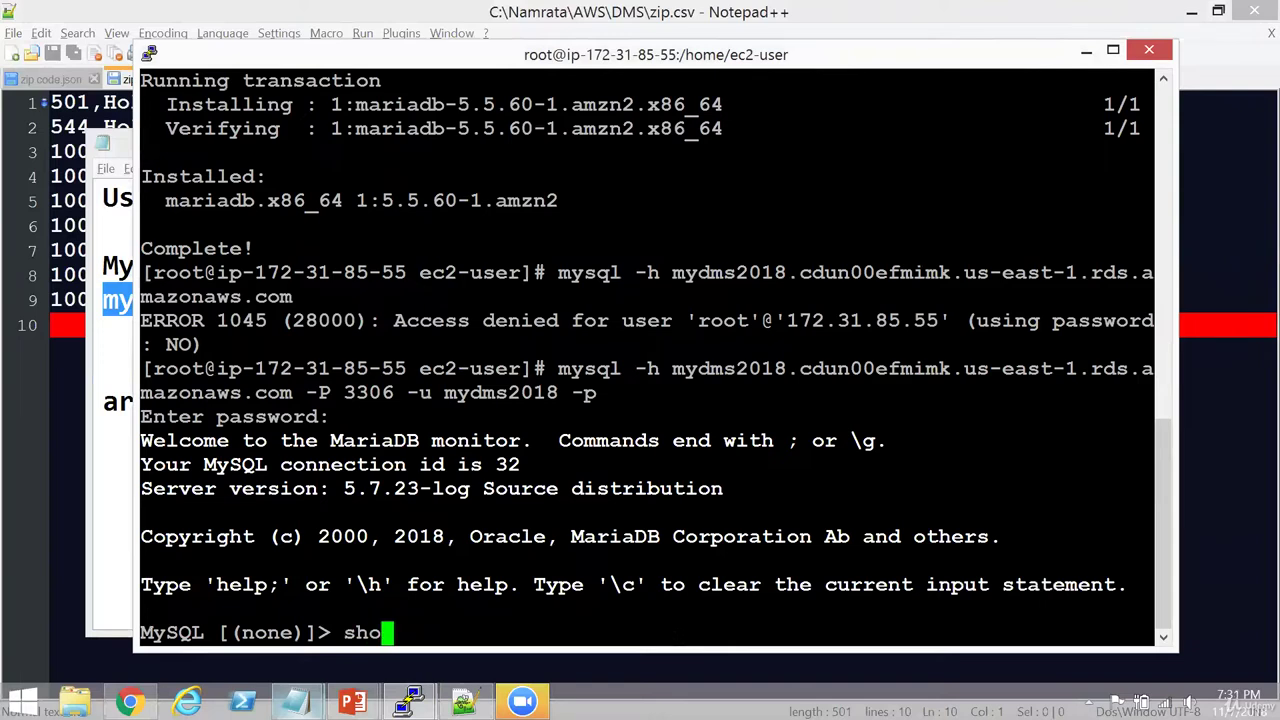
{"action": "type", "text": "w data"}
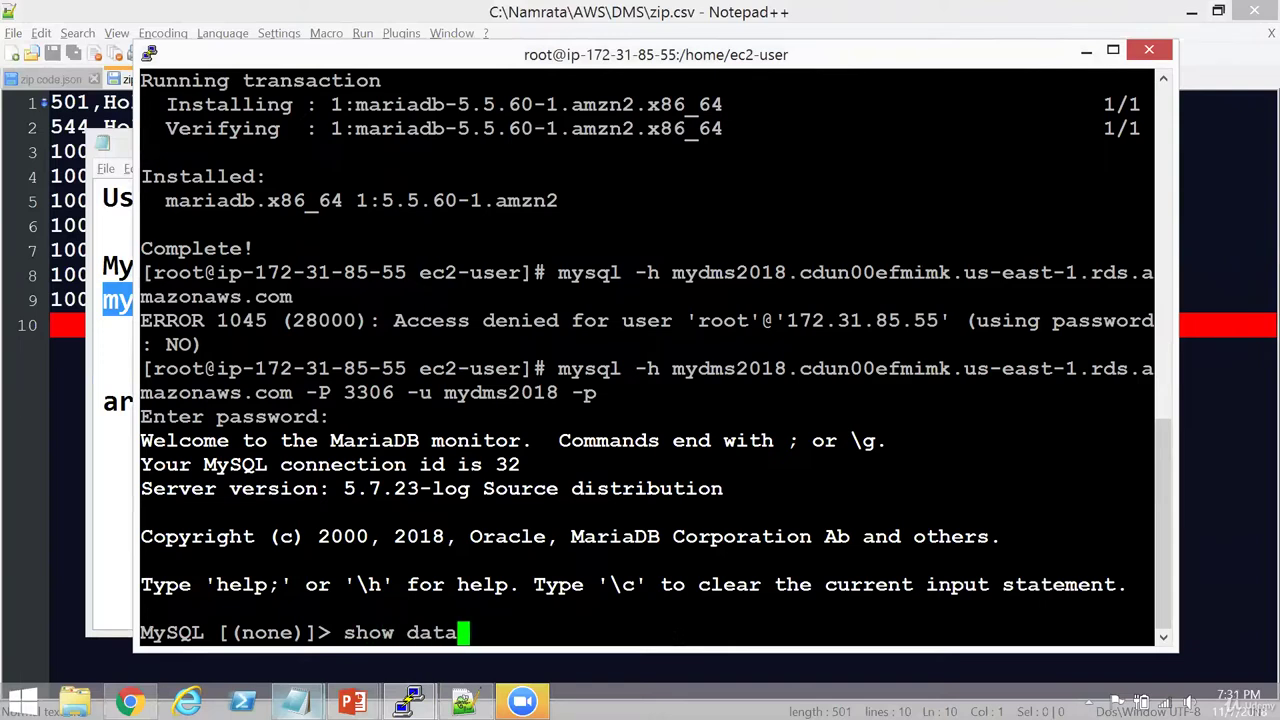
{"action": "type", "text": "bases;"}
{"action": "key", "text": "Return"}
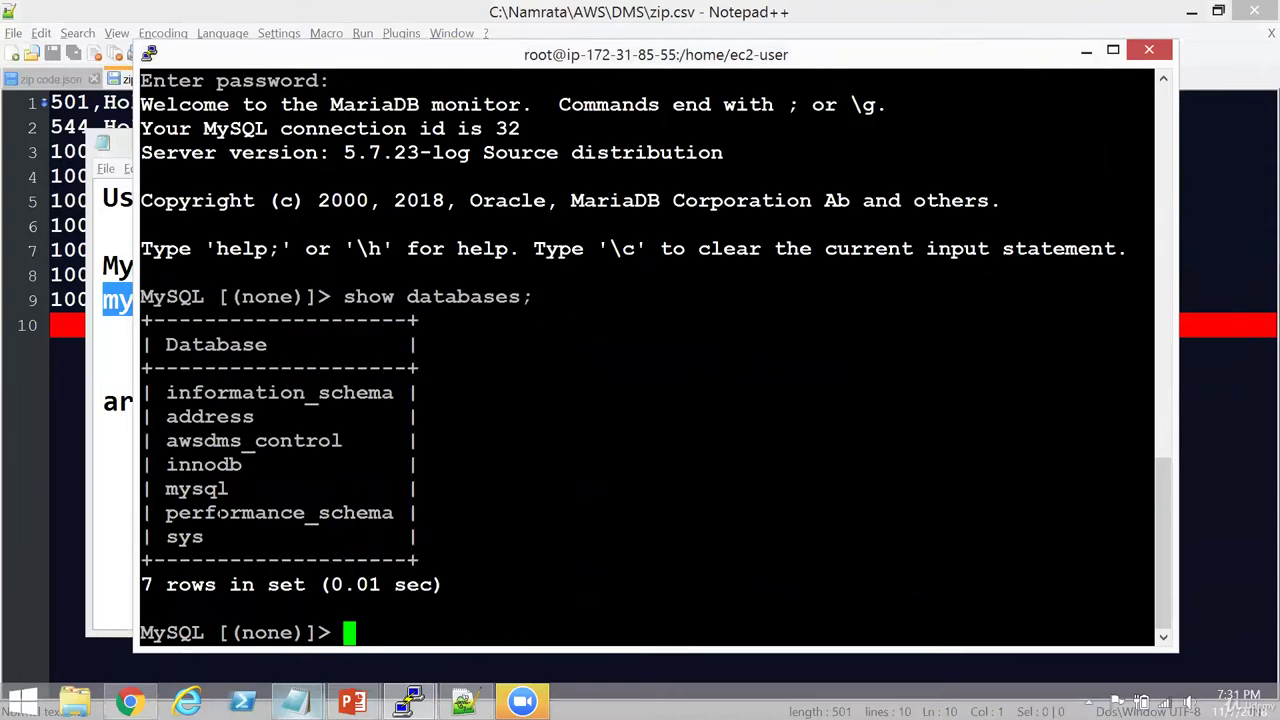
{"action": "double_click", "coordinate": [211, 417]}
{"action": "type", "text": "use address;"}
{"action": "key", "text": "Return"}
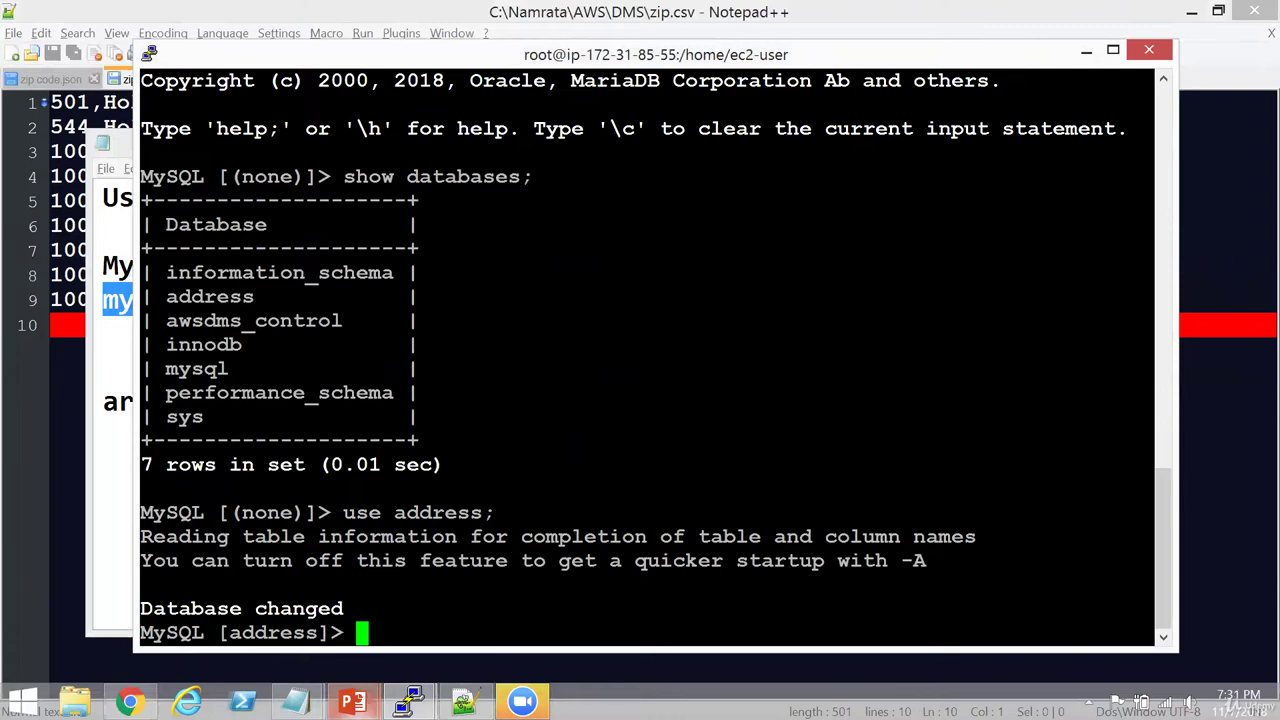
Run 'show tables;' and confirm zipcode is the address database's table.
{"action": "type", "text": "show"}
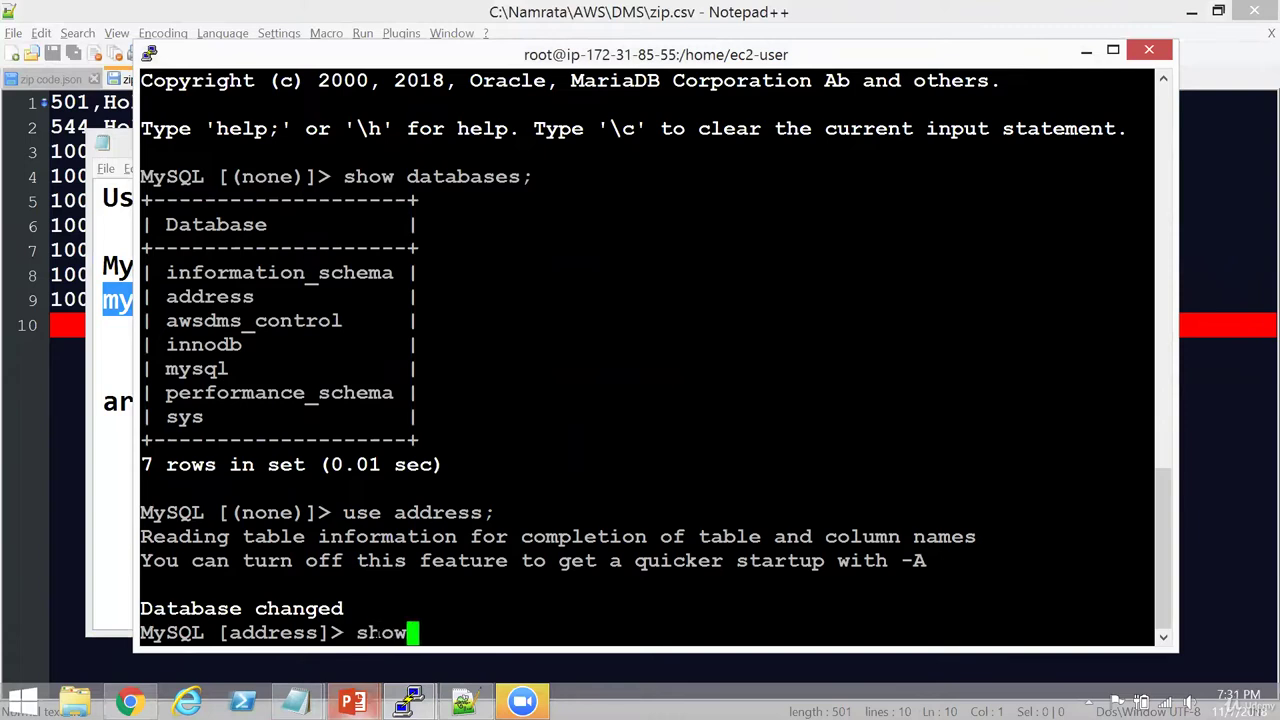
{"action": "type", "text": " tal"}
{"action": "key", "text": "BackSpace"}
{"action": "type", "text": "bles;"}
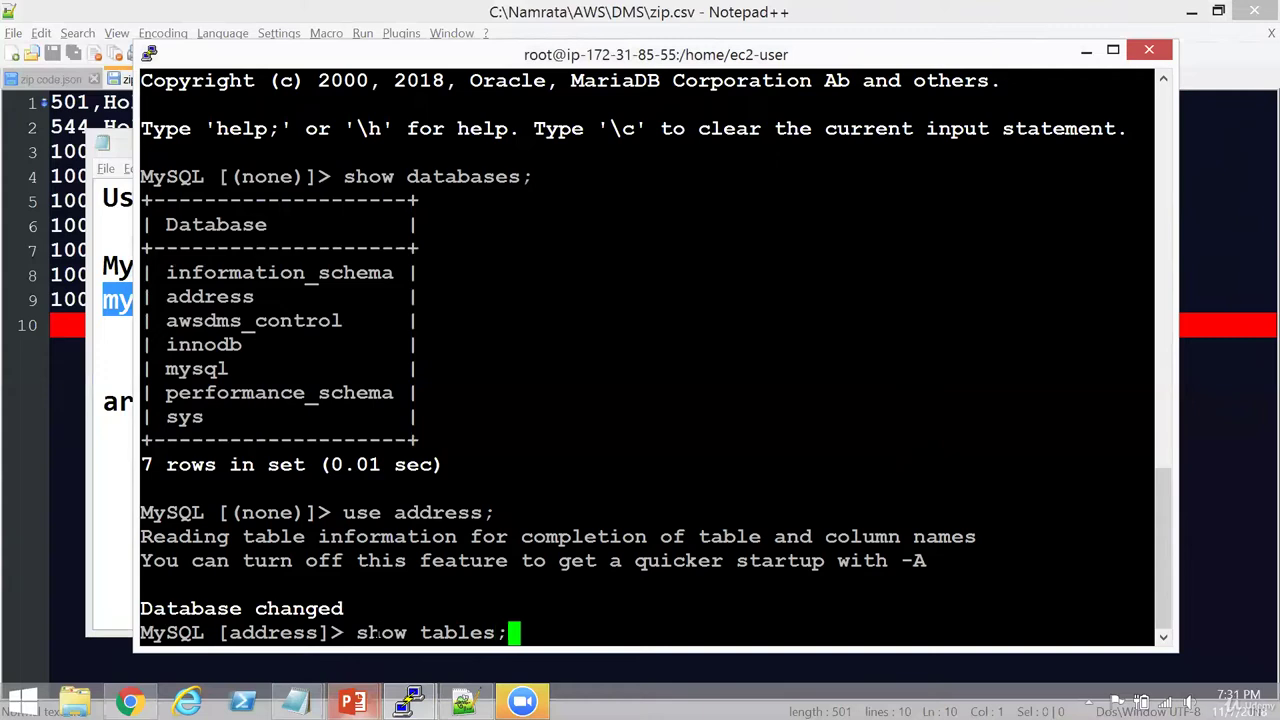
{"action": "key", "text": "Return"}
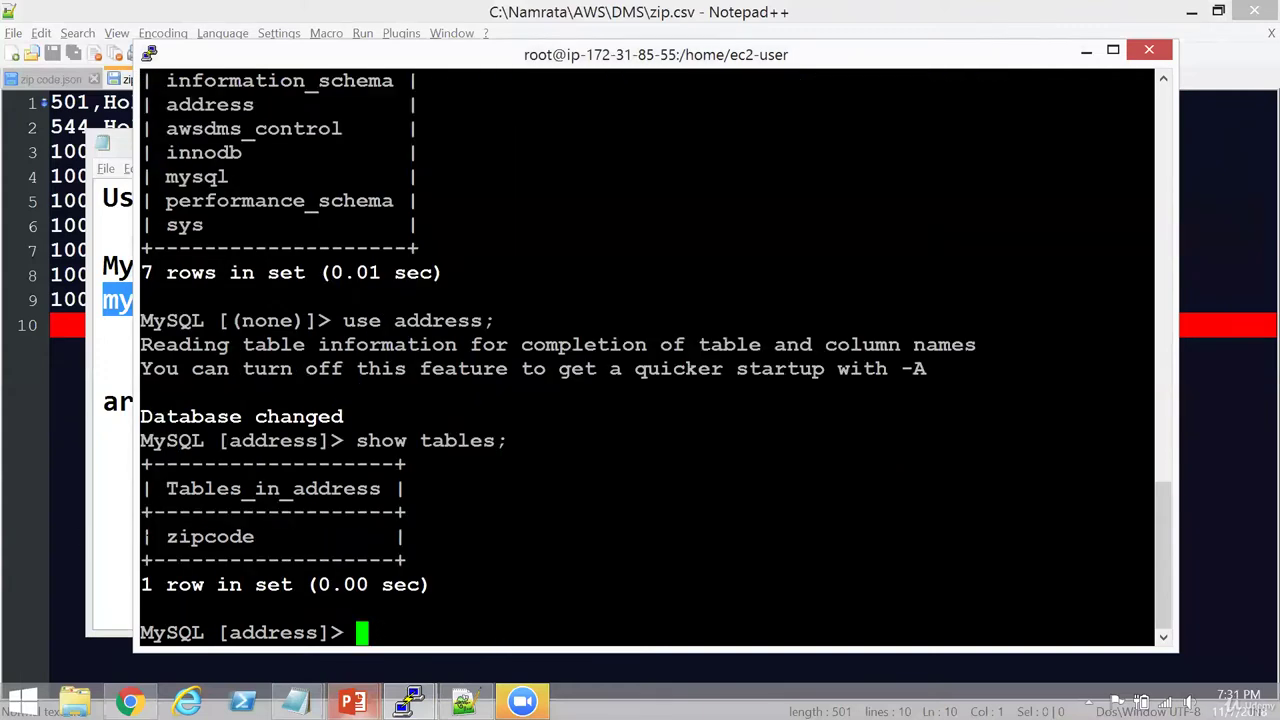
{"action": "left_click_drag", "start_coordinate": [167, 537], "coordinate": [270, 540]}
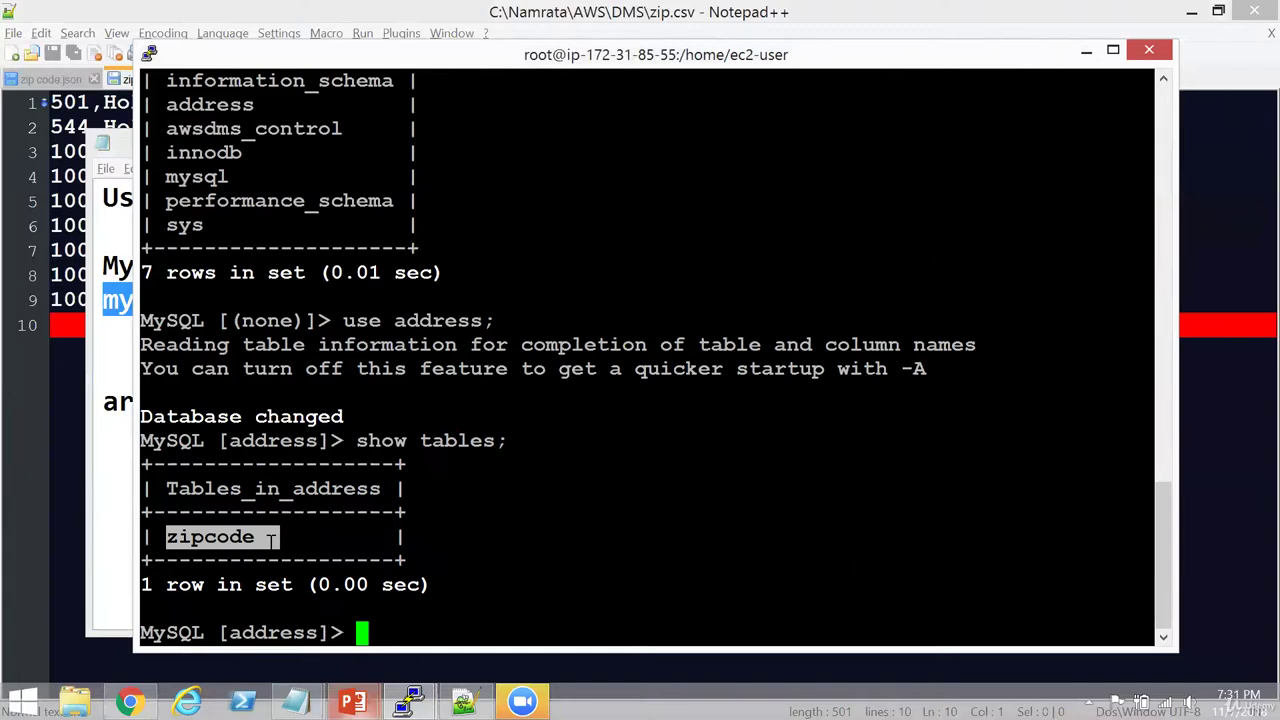
{"action": "left_click", "coordinate": [365, 635]}
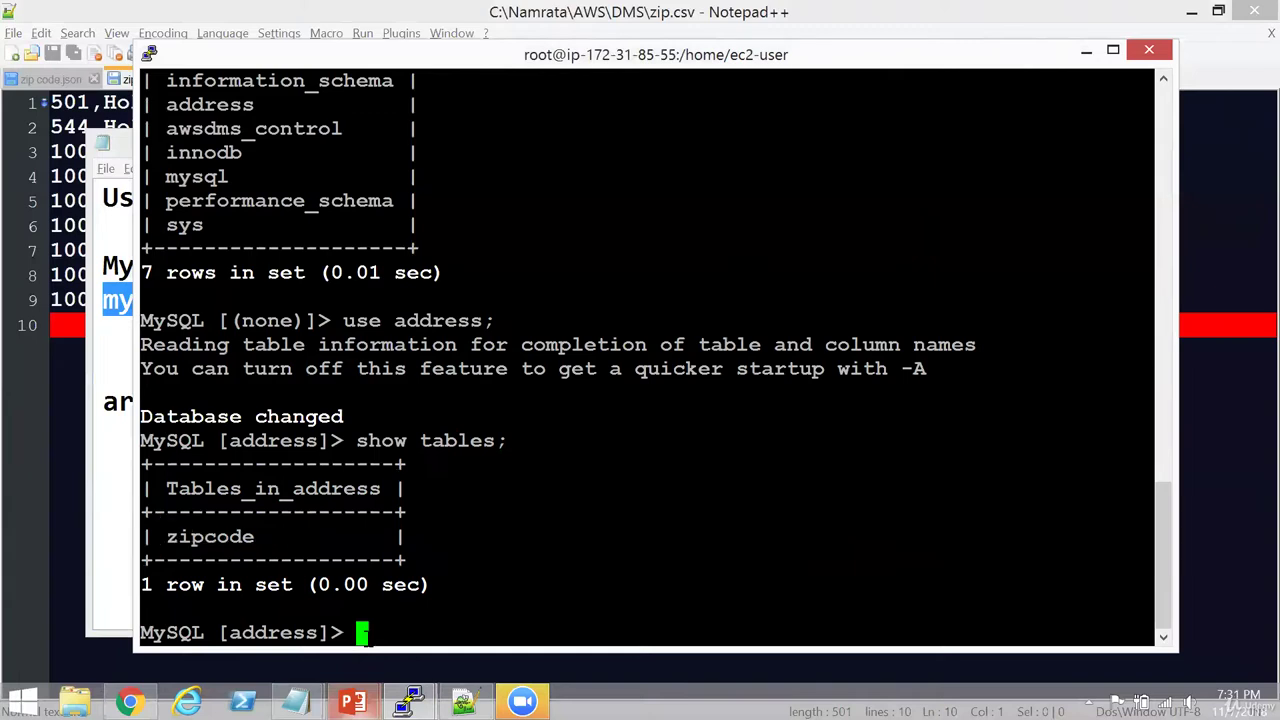
Enter the 'describe zipcode;' command at the MySQL prompt.
{"action": "type", "text": "s"}
{"action": "key", "text": "BackSpace"}
{"action": "type", "text": "descr"}
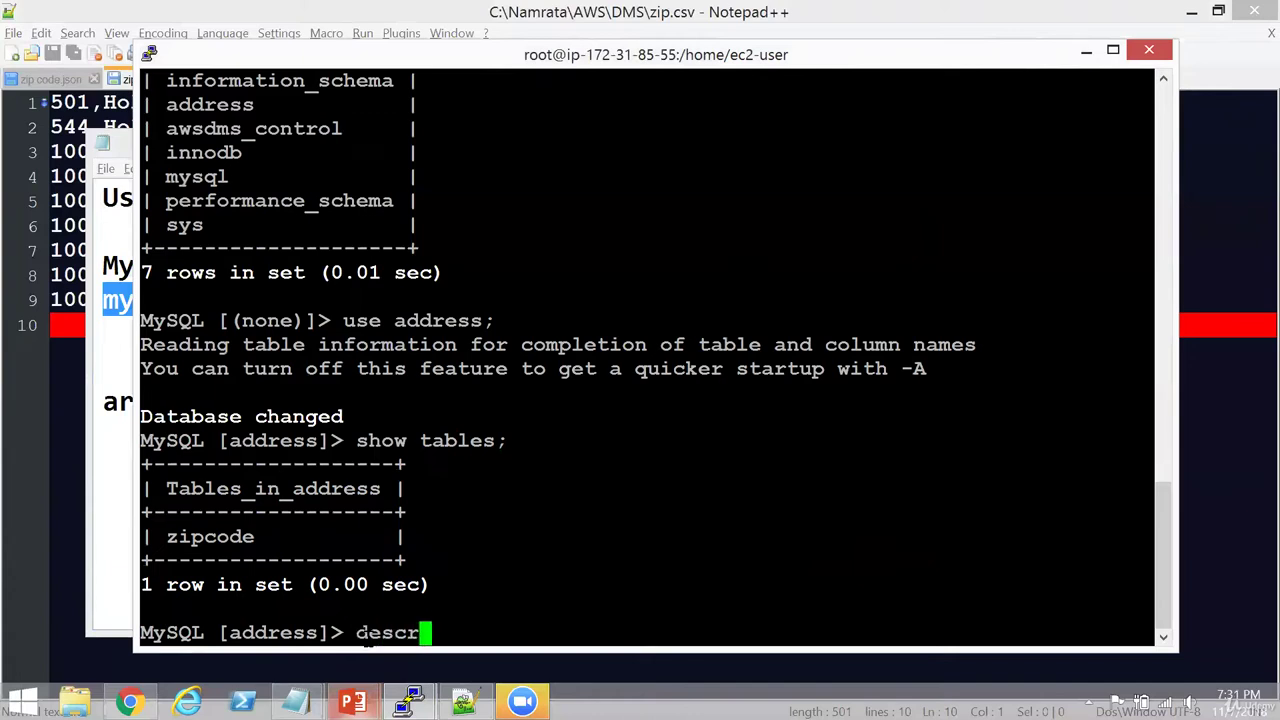
{"action": "type", "text": "ibe"}
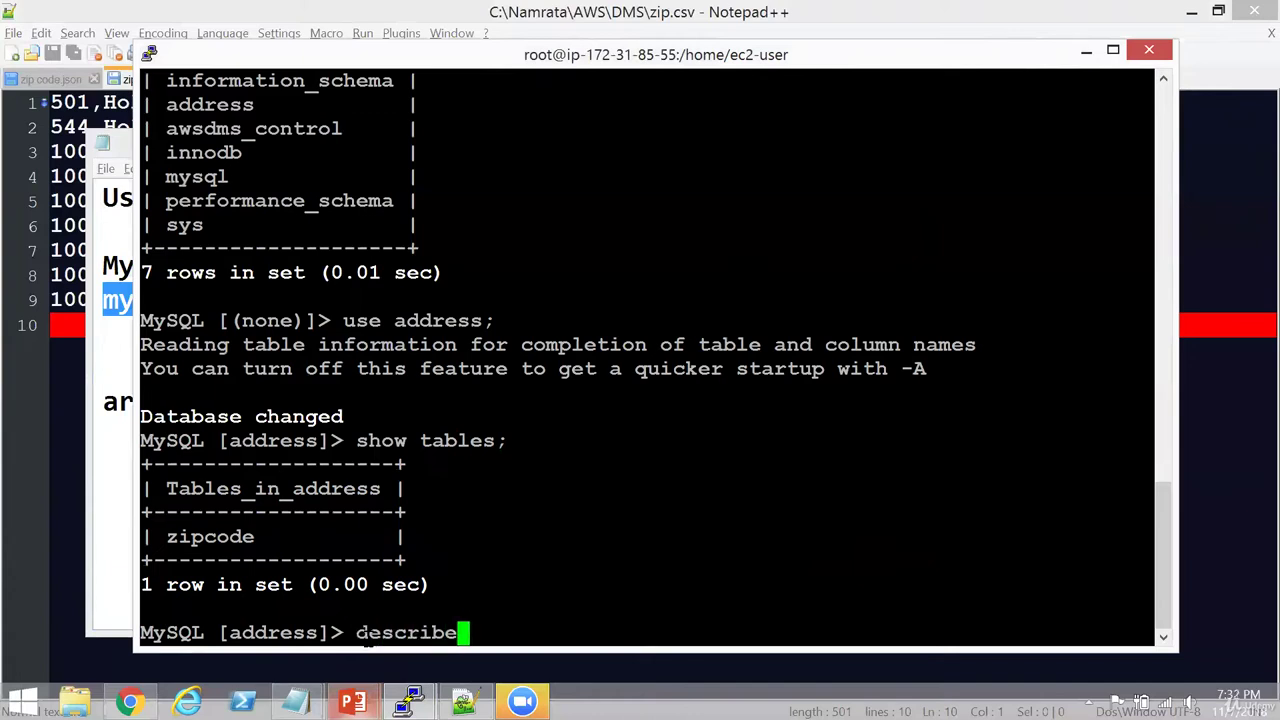
{"action": "type", "text": " zipco"}
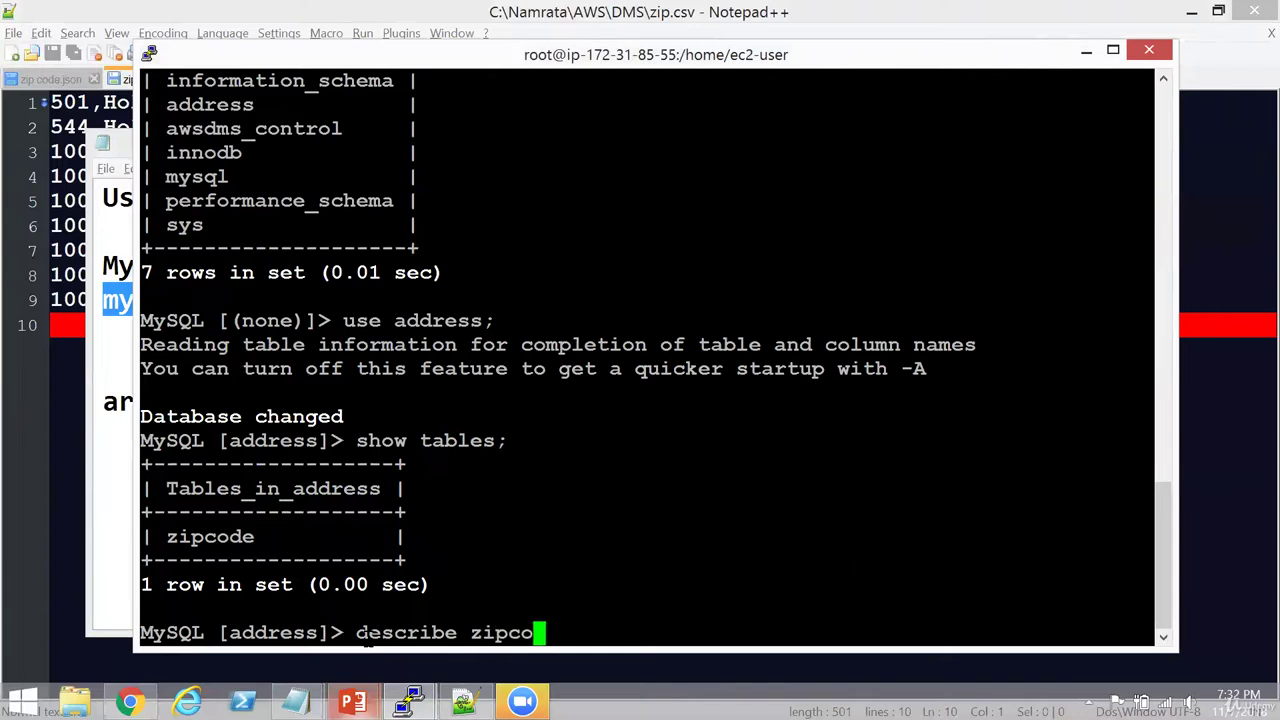
{"action": "type", "text": "de;"}
Run 'describe zipcode;' to list its seven columns, then type 'select * from zipcode;'.
{"action": "key", "text": "Return"}
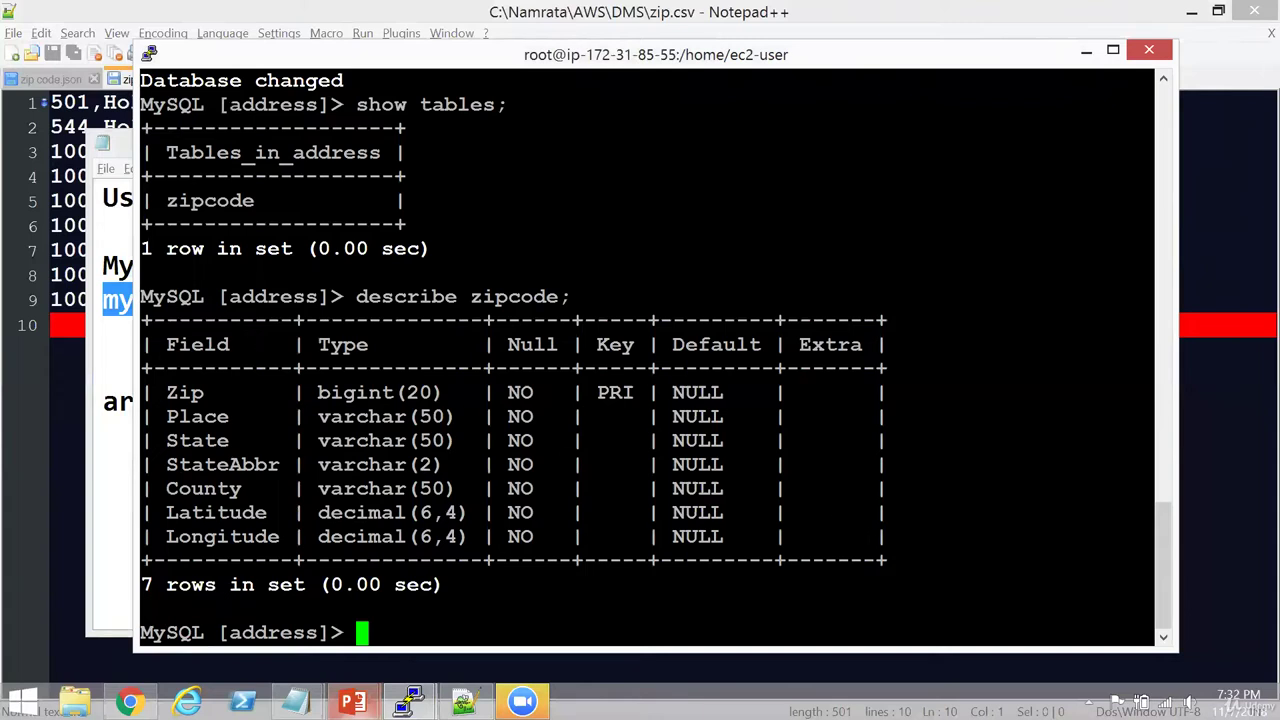
{"action": "type", "text": "sele"}
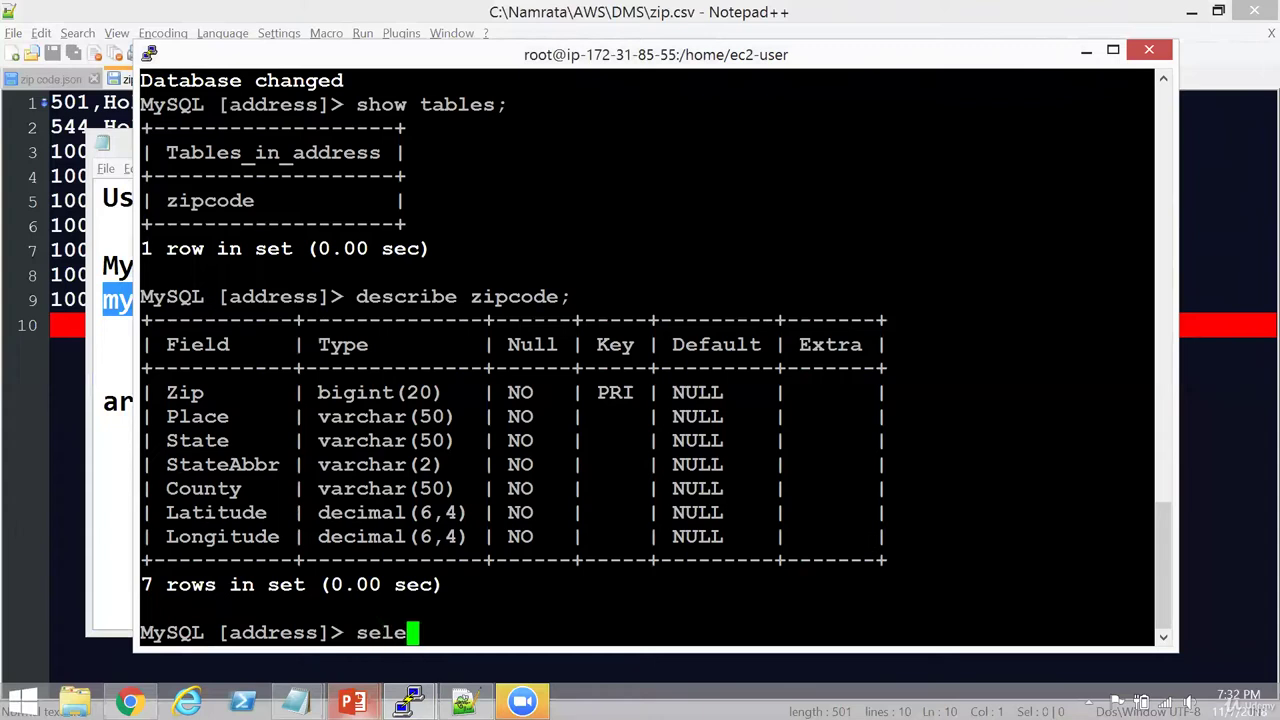
{"action": "type", "text": "ct * "}
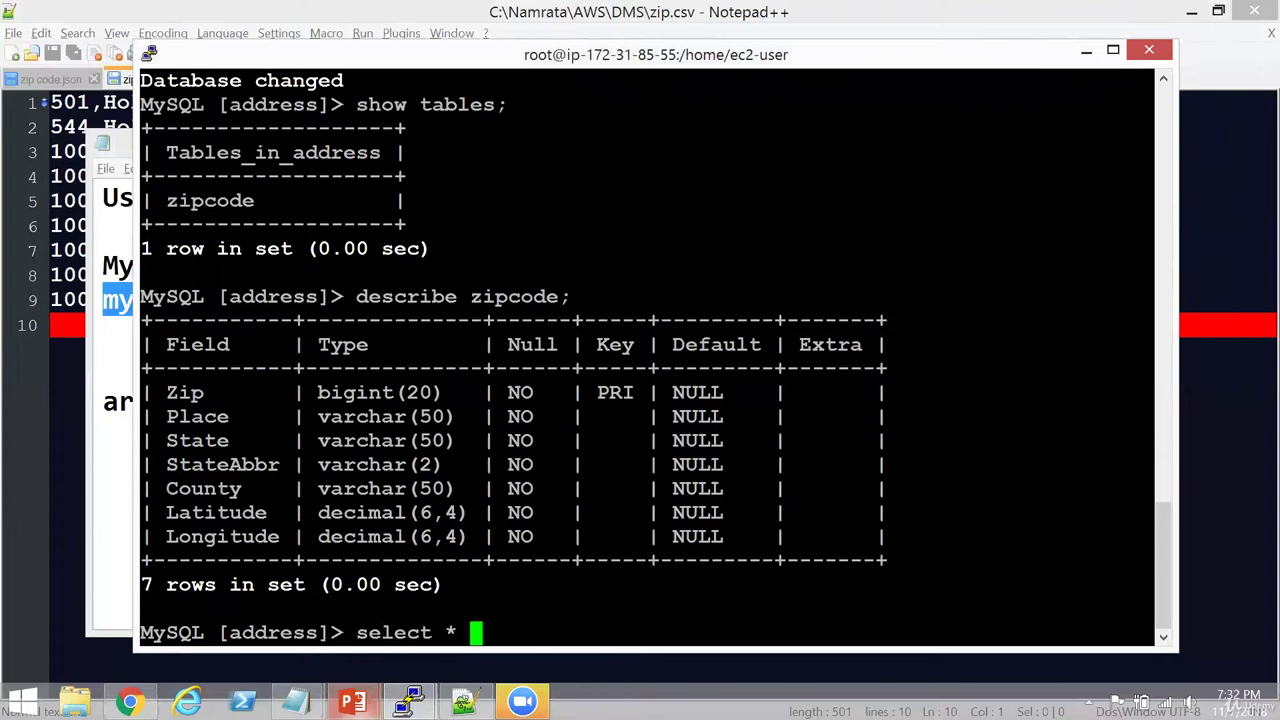
{"action": "type", "text": "from zip"}
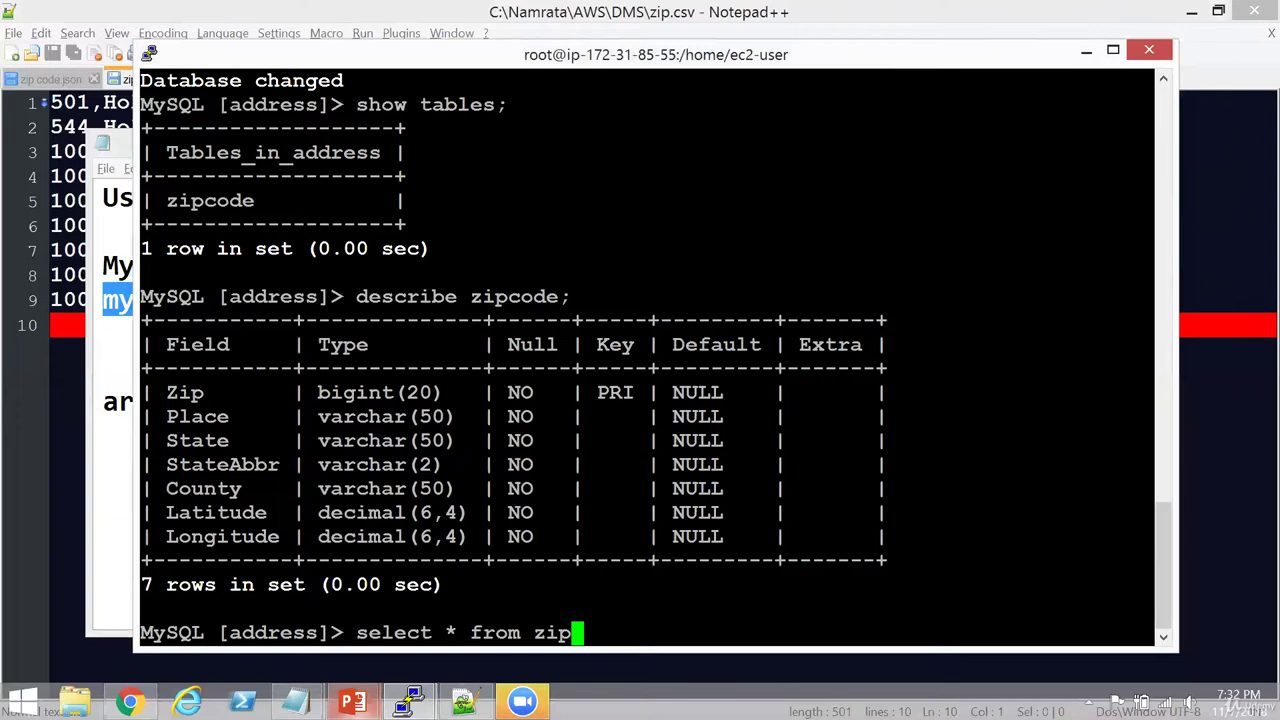
{"action": "type", "text": "code"}
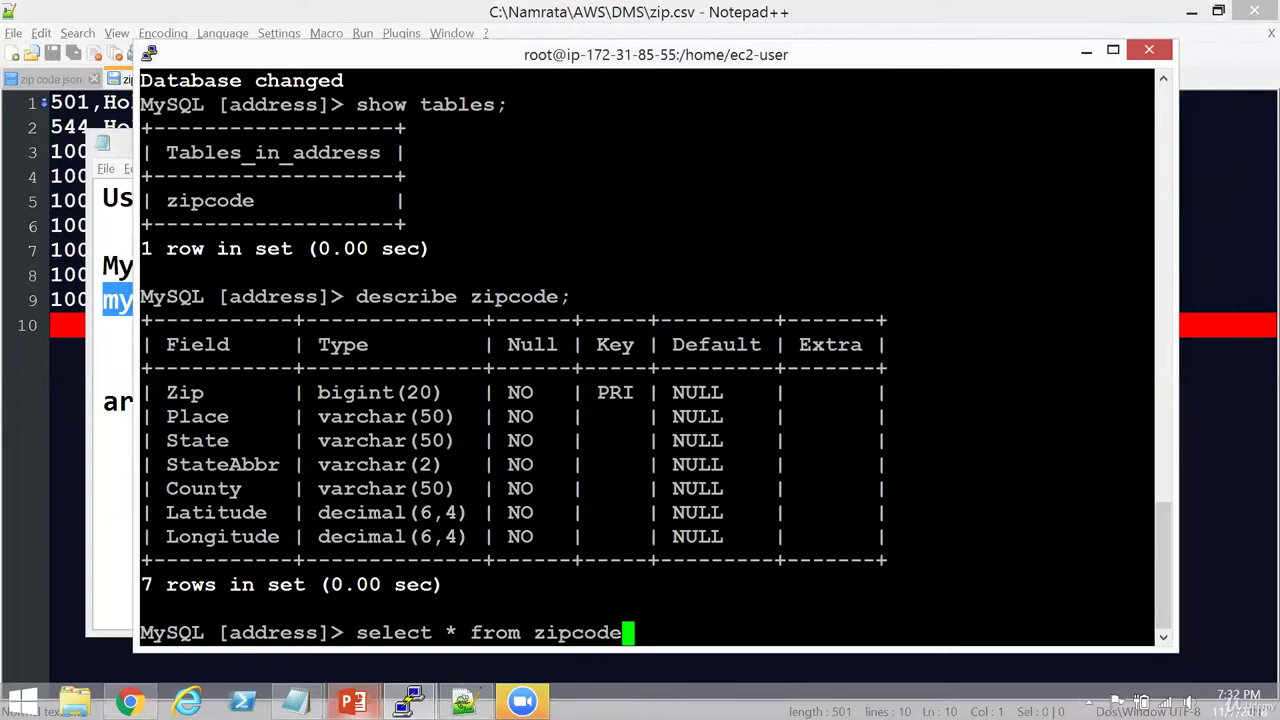
{"action": "type", "text": ";"}
Run 'select * from zipcode;' and scroll up to review all 9 migrated rows.
{"action": "key", "text": "Return"}
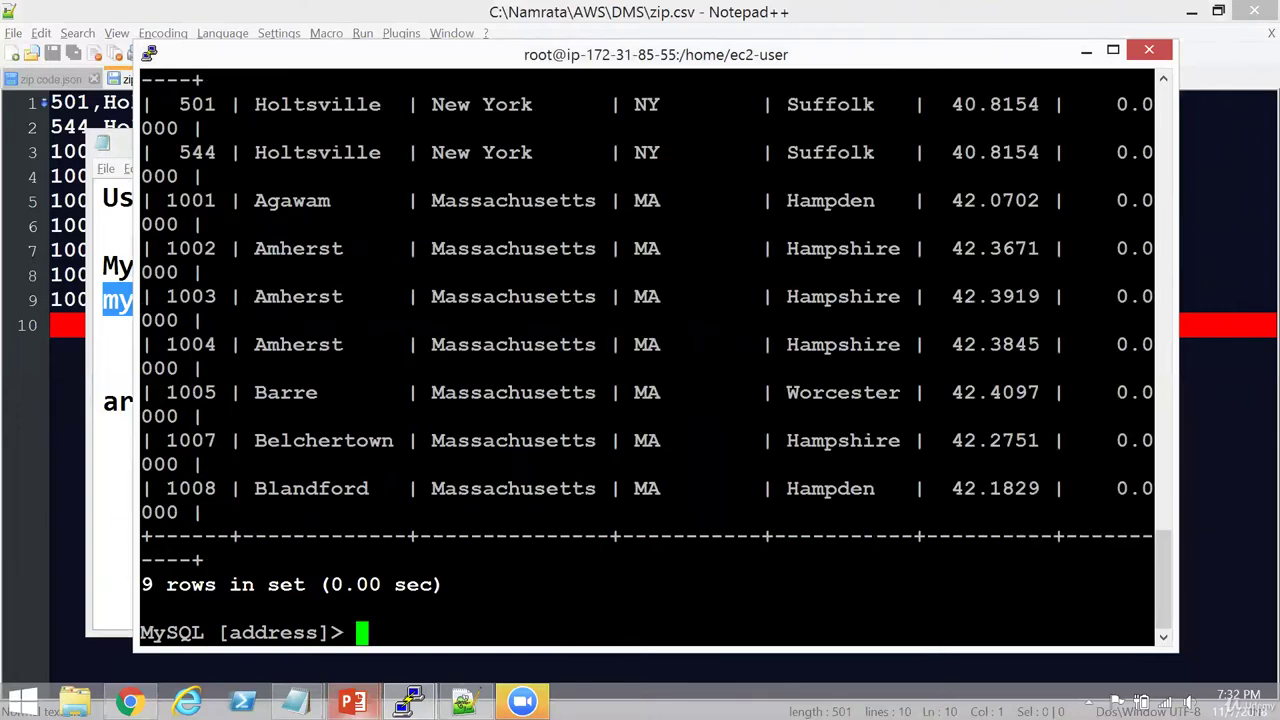
{"action": "left_click", "coordinate": [1163, 78]}
{"action": "left_click", "coordinate": [1163, 78]}
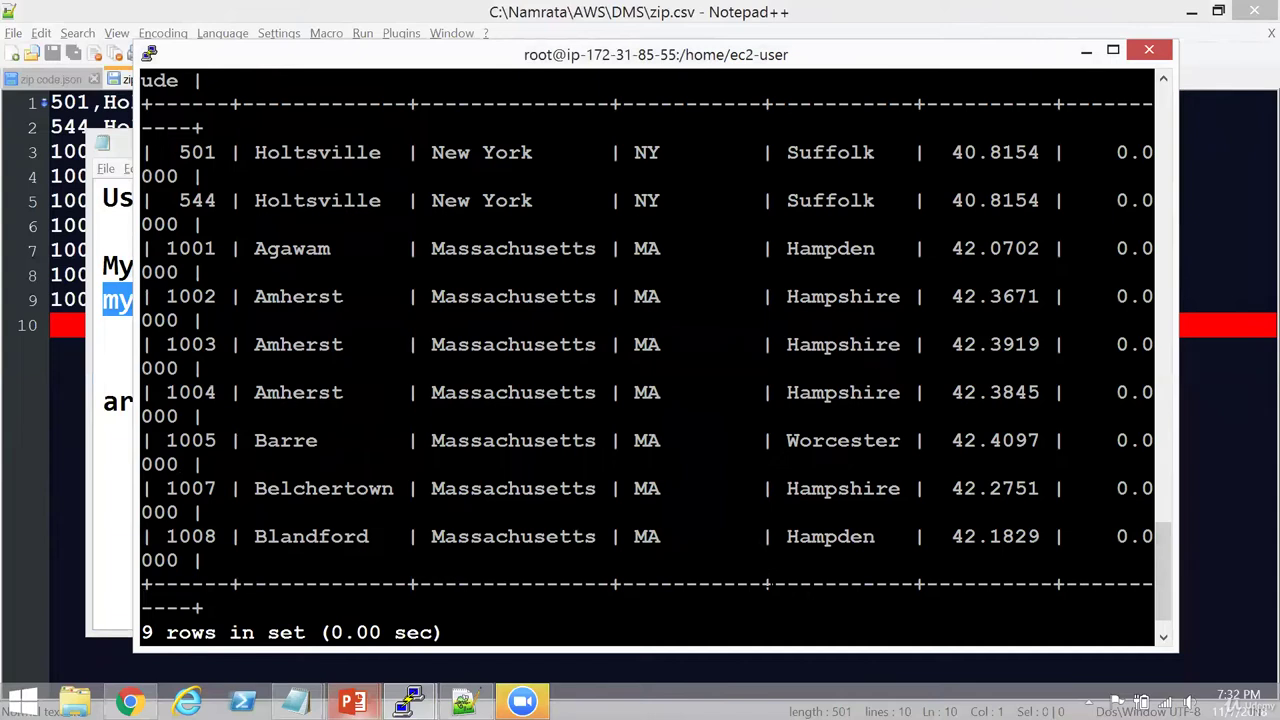
{"action": "left_click", "coordinate": [1163, 78]}
{"action": "left_click", "coordinate": [1163, 78]}
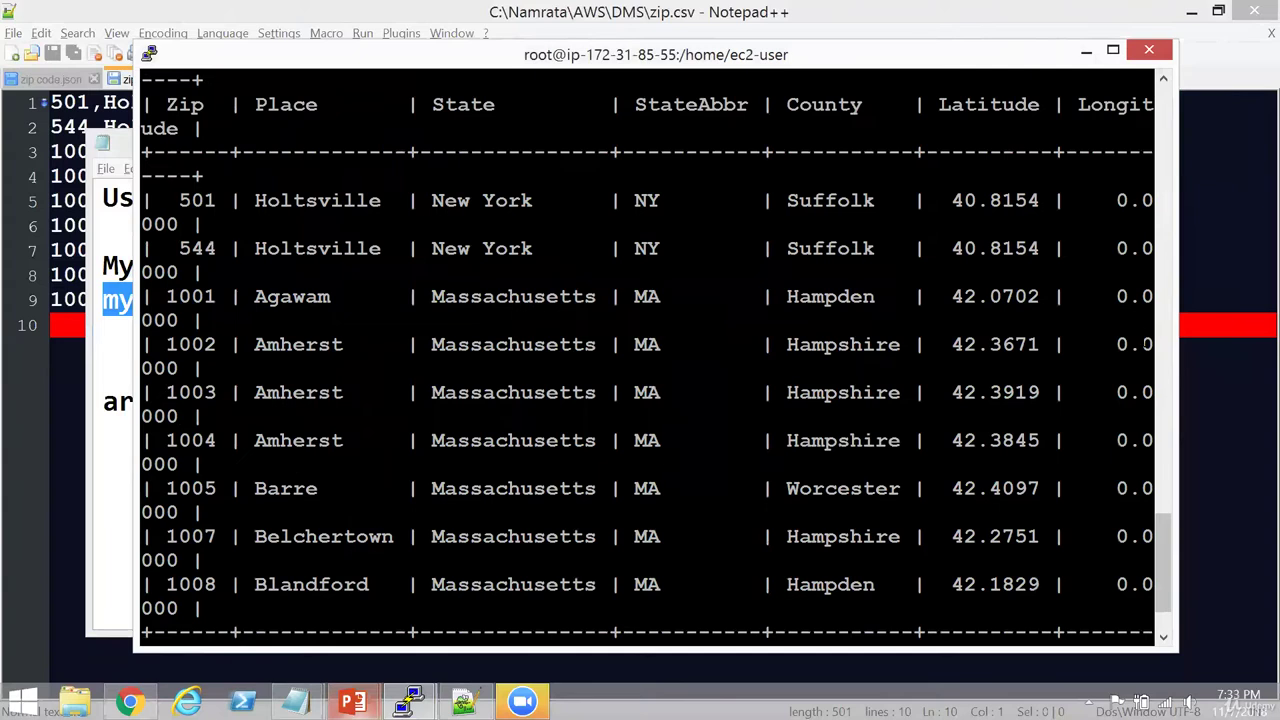
{"action": "left_click_drag", "start_coordinate": [1170, 540], "coordinate": [1172, 582]}
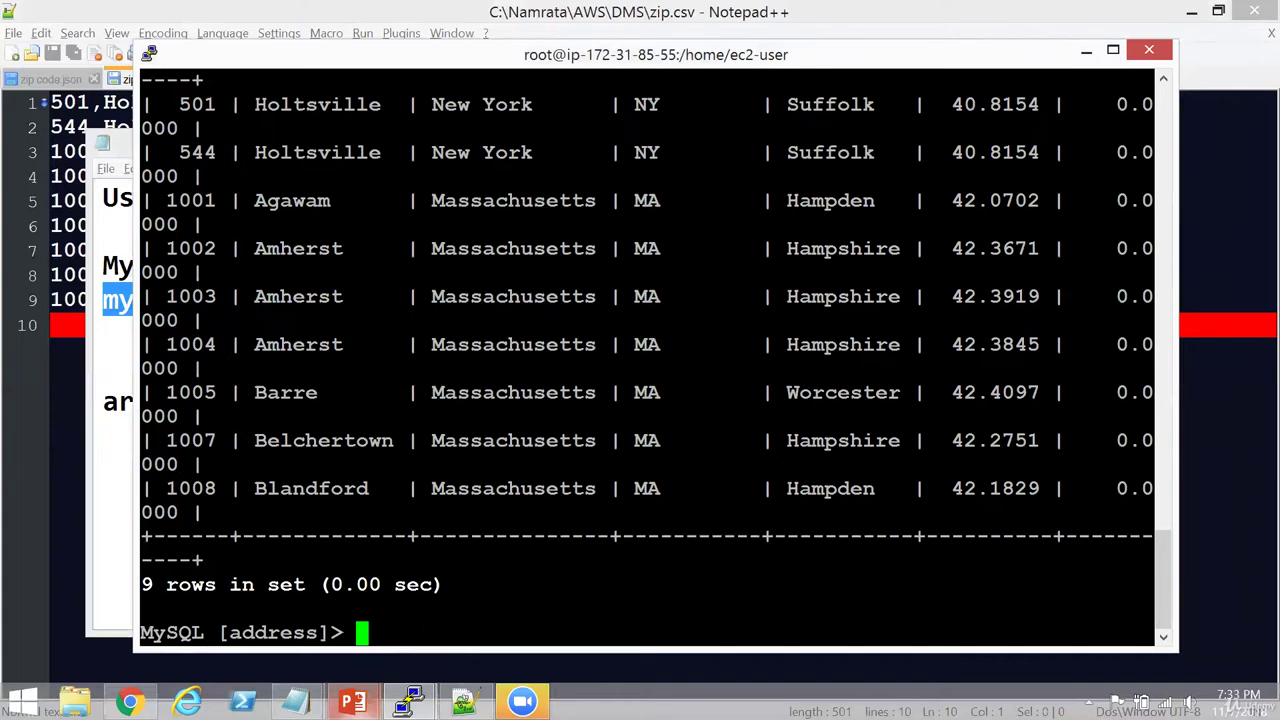
Exit the MySQL client, root shell and remote session to close PuTTY.
{"action": "type", "text": "exit"}
{"action": "key", "text": "Return"}
{"action": "type", "text": "exit"}
{"action": "key", "text": "Return"}
{"action": "type", "text": "exit"}
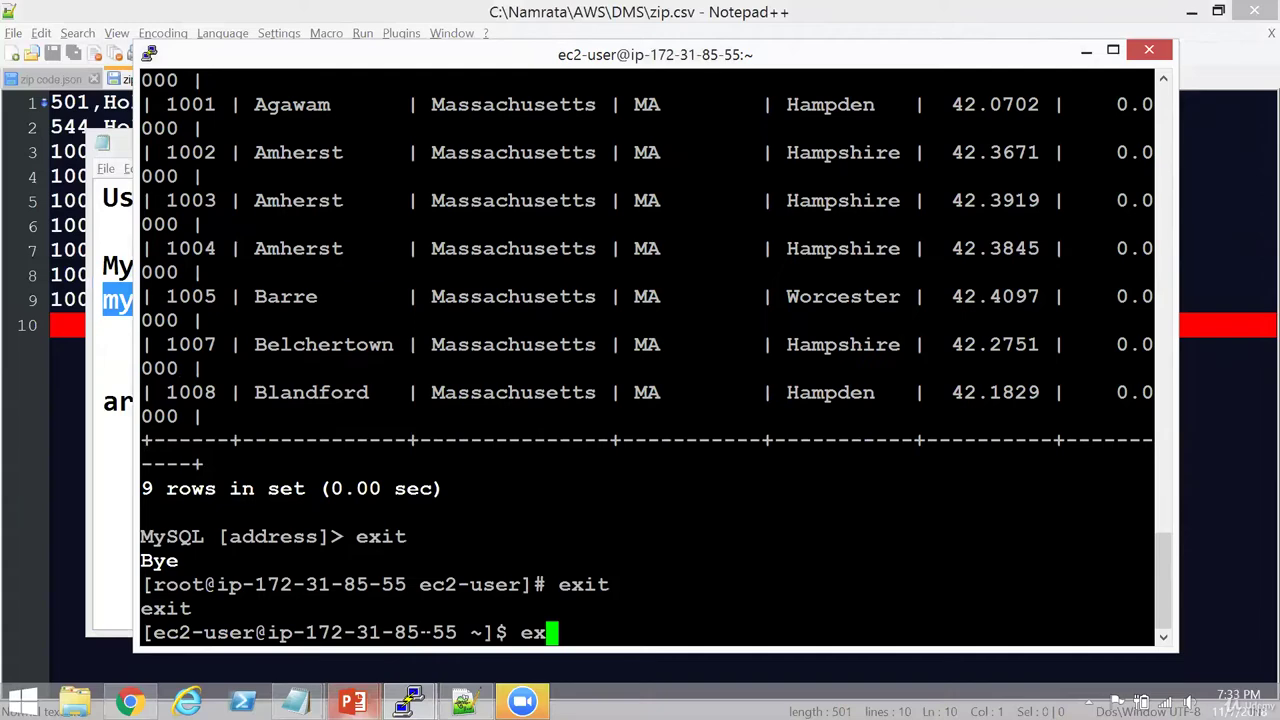
{"action": "key", "text": "Return"}
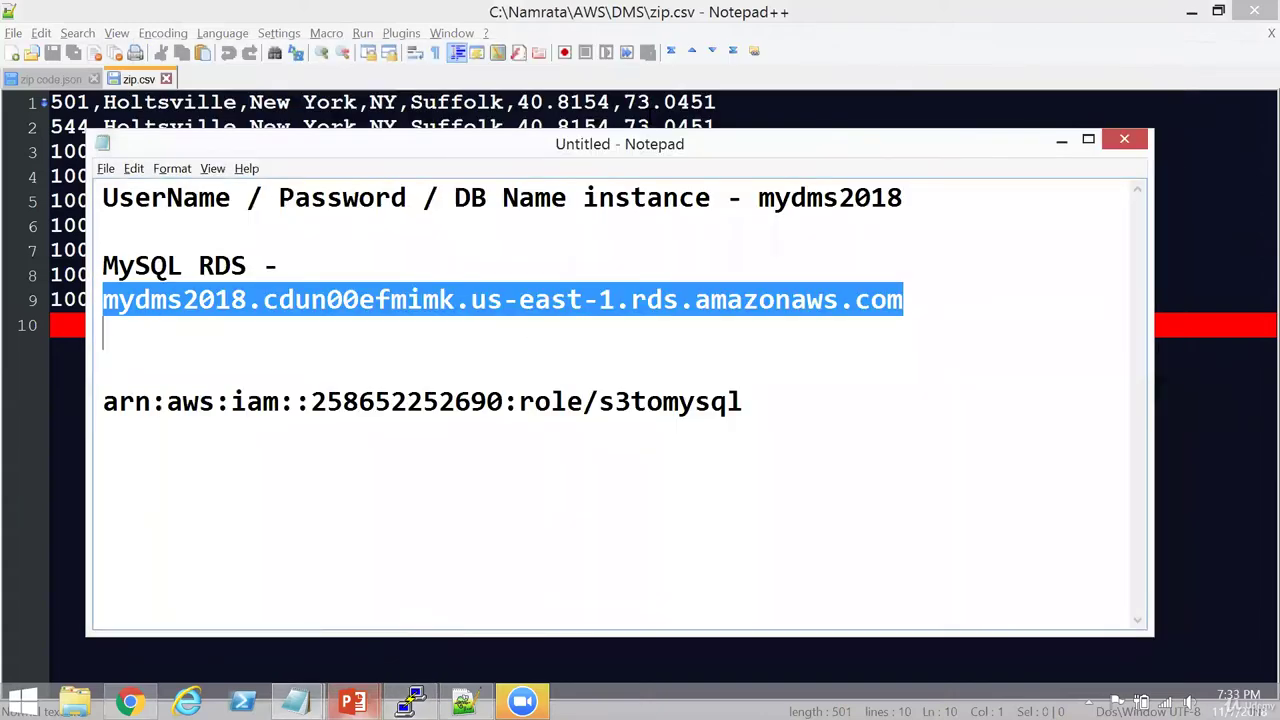
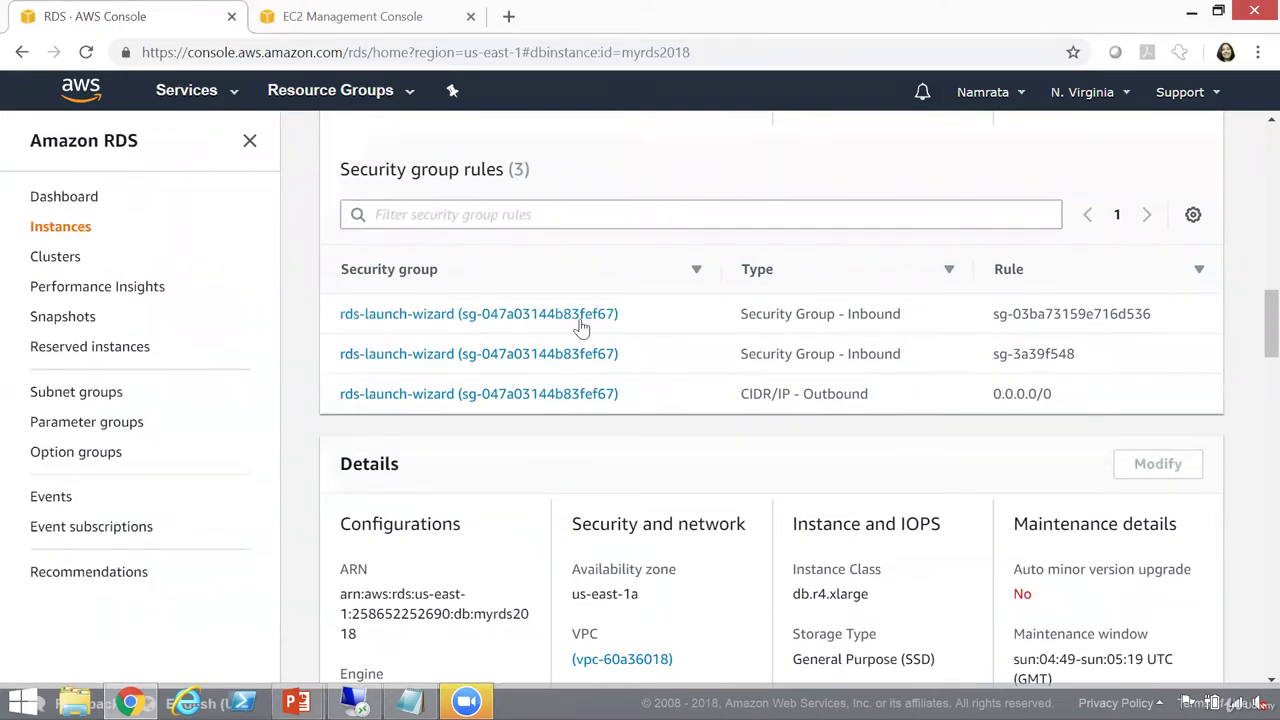
Open the rds-launch-wizard security group's inbound rules and confirm MS SQL port 1433.
{"action": "left_click", "coordinate": [460, 315]}
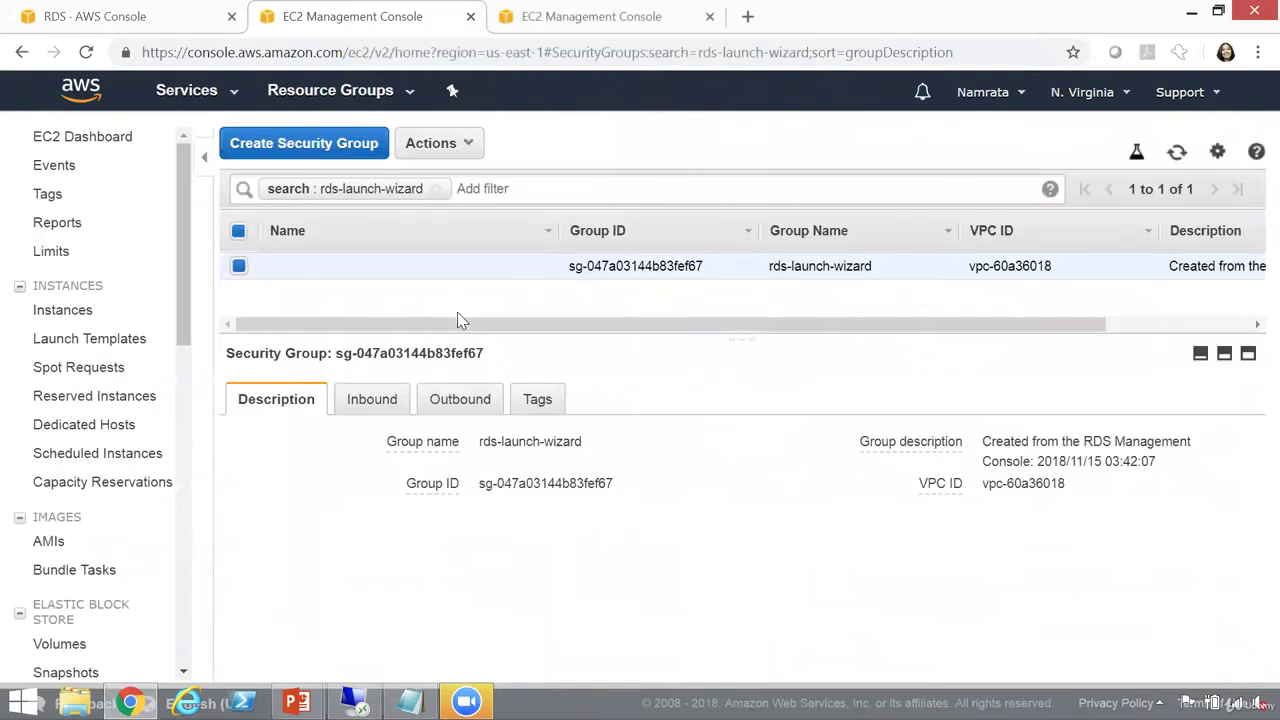
{"action": "left_click", "coordinate": [380, 410]}
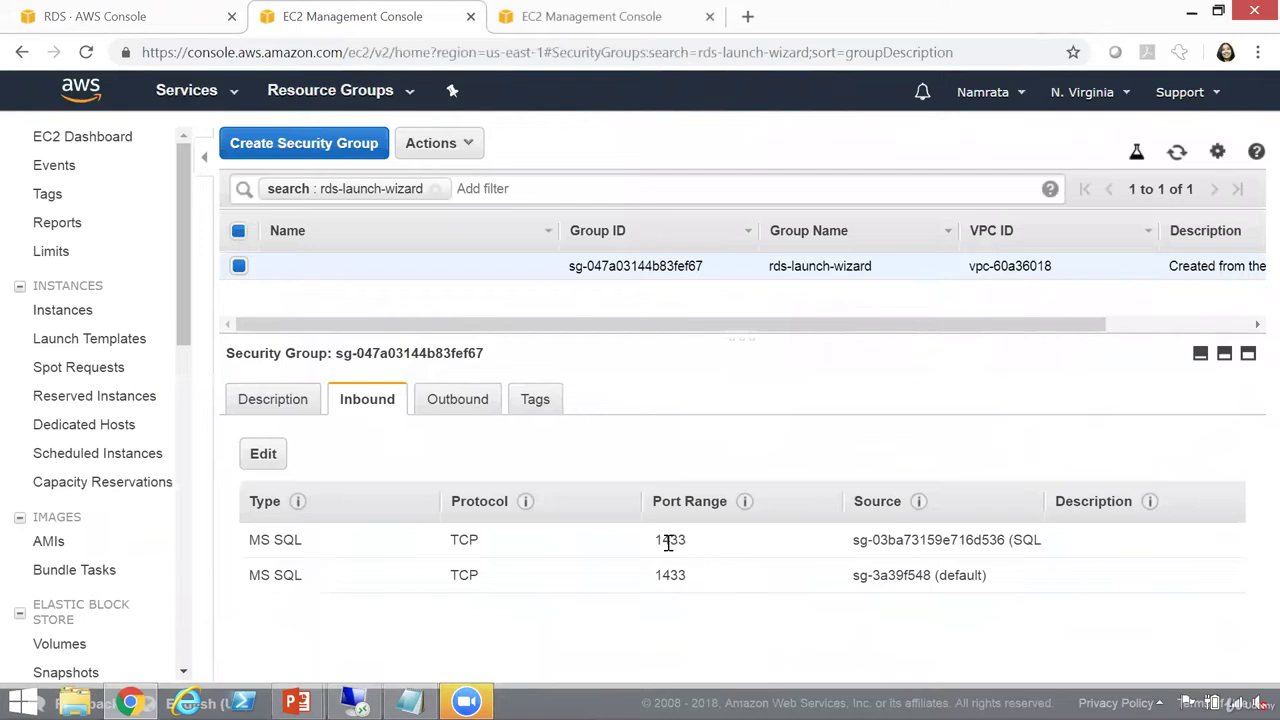
{"action": "left_click_drag", "start_coordinate": [695, 553], "coordinate": [661, 545]}
Return to the myrds2018 instance and review its Details: SQL Server Standard Edition, db.r4.xlarge.
{"action": "left_click", "coordinate": [122, 24]}
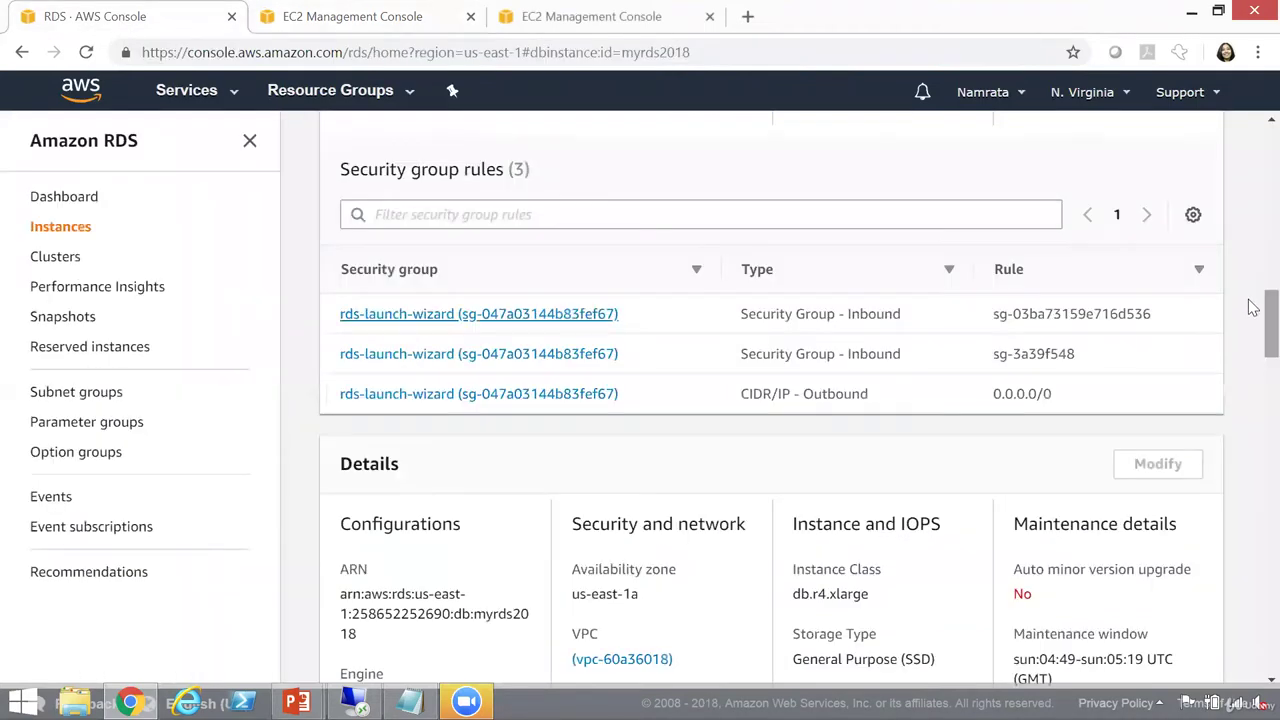
{"action": "scroll", "coordinate": [1250, 335], "scroll_direction": "down", "scroll_amount": 1}
{"action": "scroll", "coordinate": [1250, 335], "scroll_direction": "down", "scroll_amount": 3}
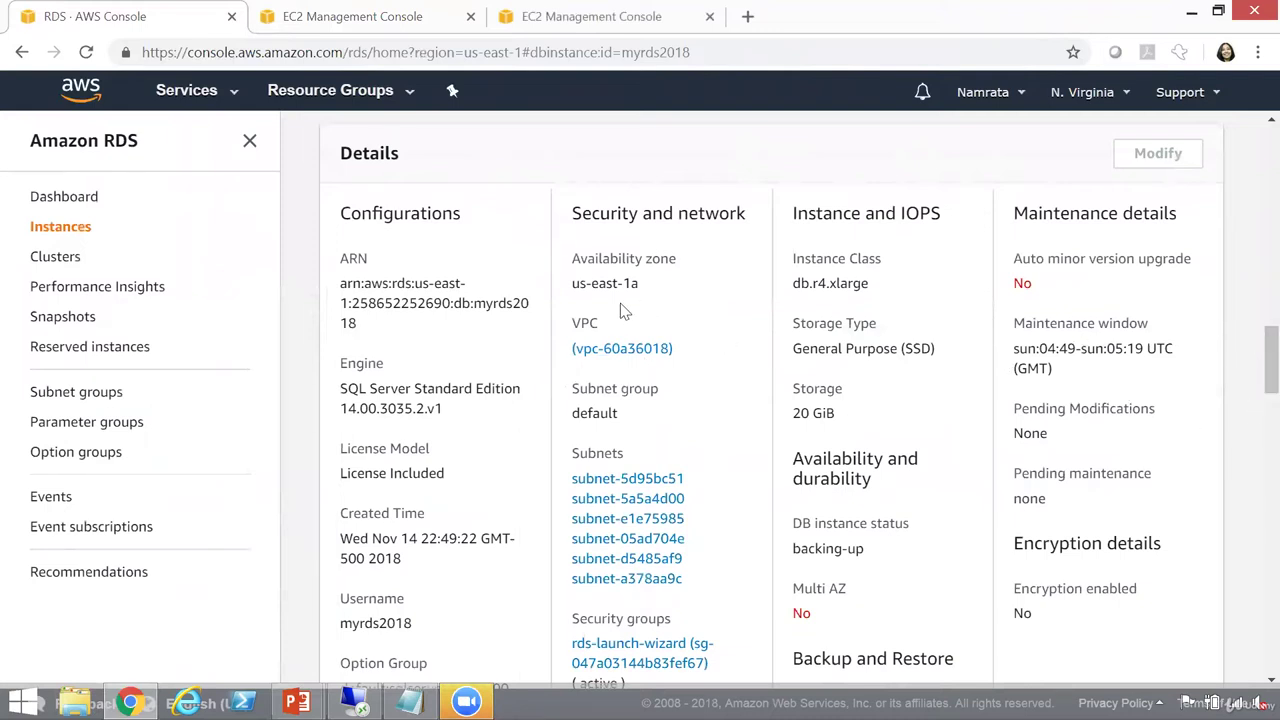
{"action": "left_click_drag", "start_coordinate": [572, 284], "coordinate": [642, 285]}
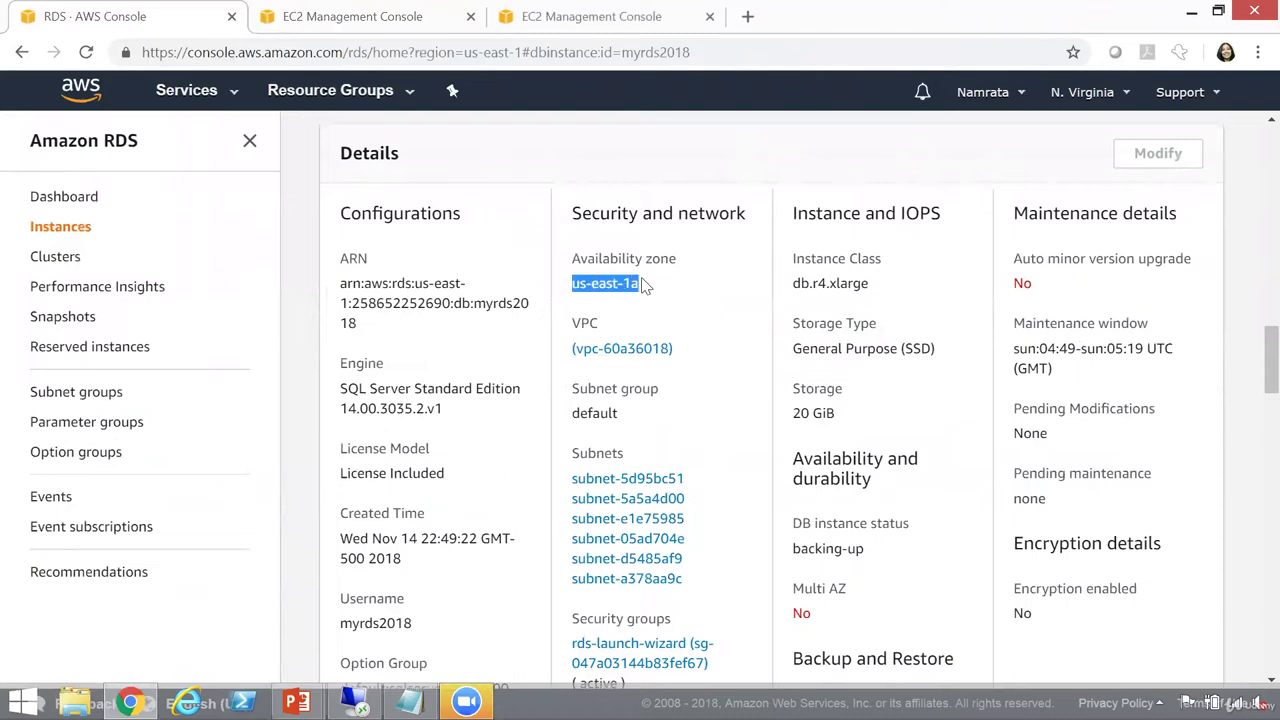
{"action": "scroll", "coordinate": [1252, 405], "scroll_direction": "down", "scroll_amount": 3}
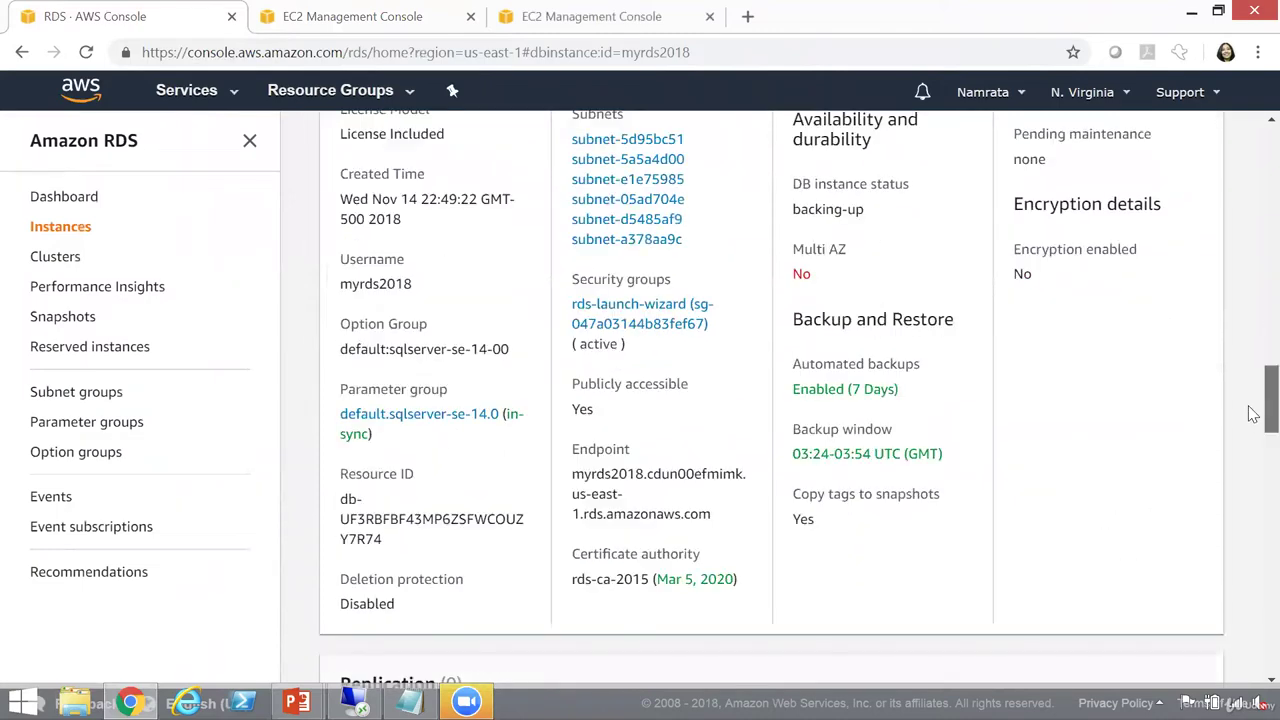
{"action": "scroll", "coordinate": [1252, 415], "scroll_direction": "down", "scroll_amount": 15}
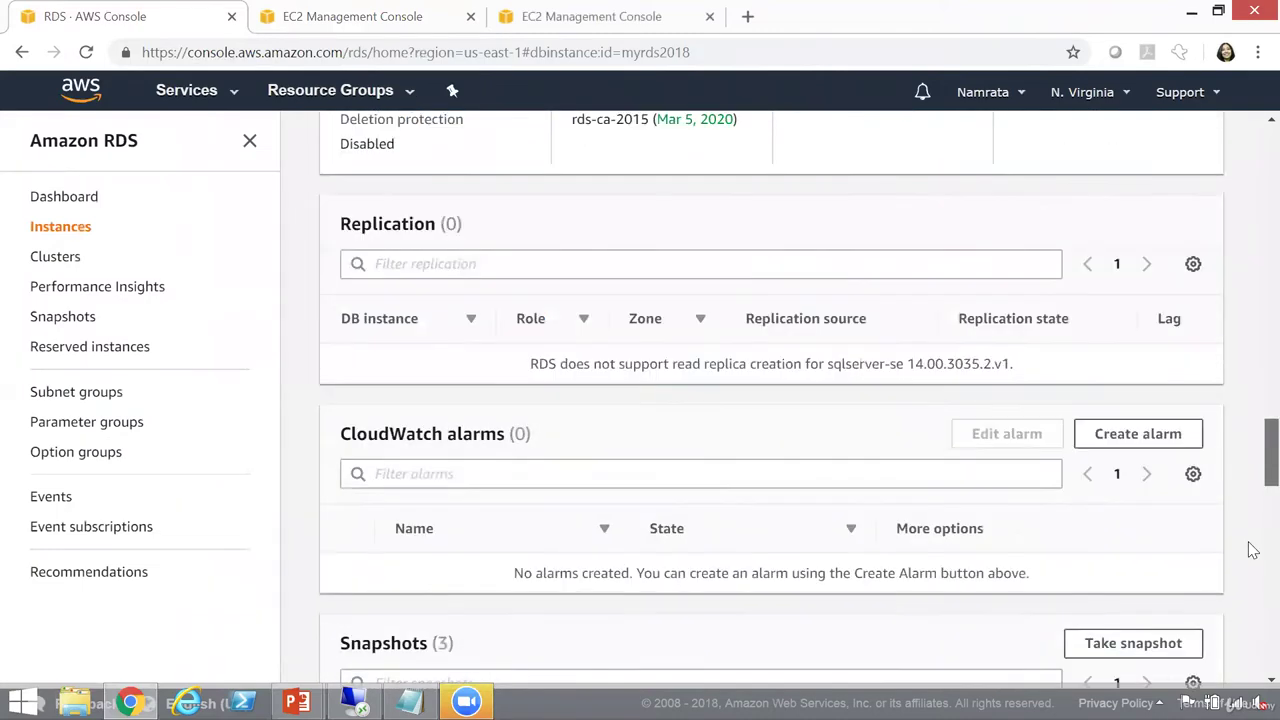
{"action": "scroll", "coordinate": [1251, 457], "scroll_direction": "up", "scroll_amount": 20}
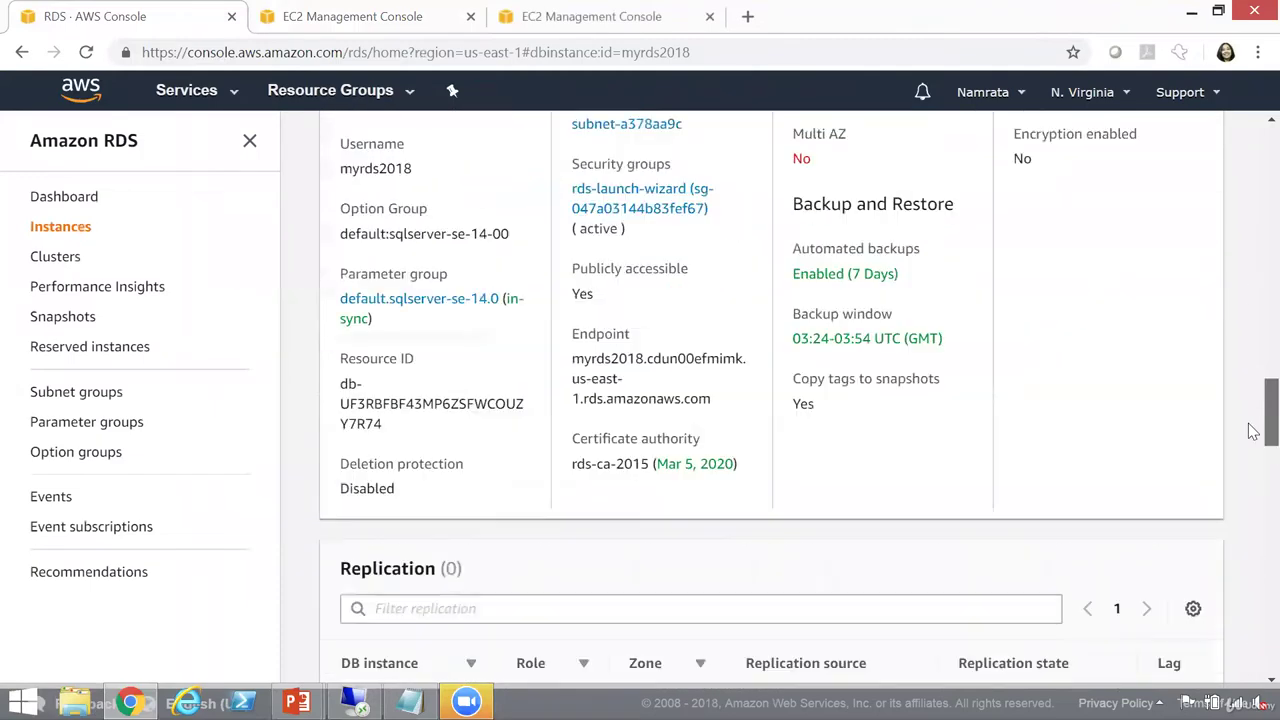
{"action": "scroll", "coordinate": [1252, 165], "scroll_direction": "up", "scroll_amount": 1}
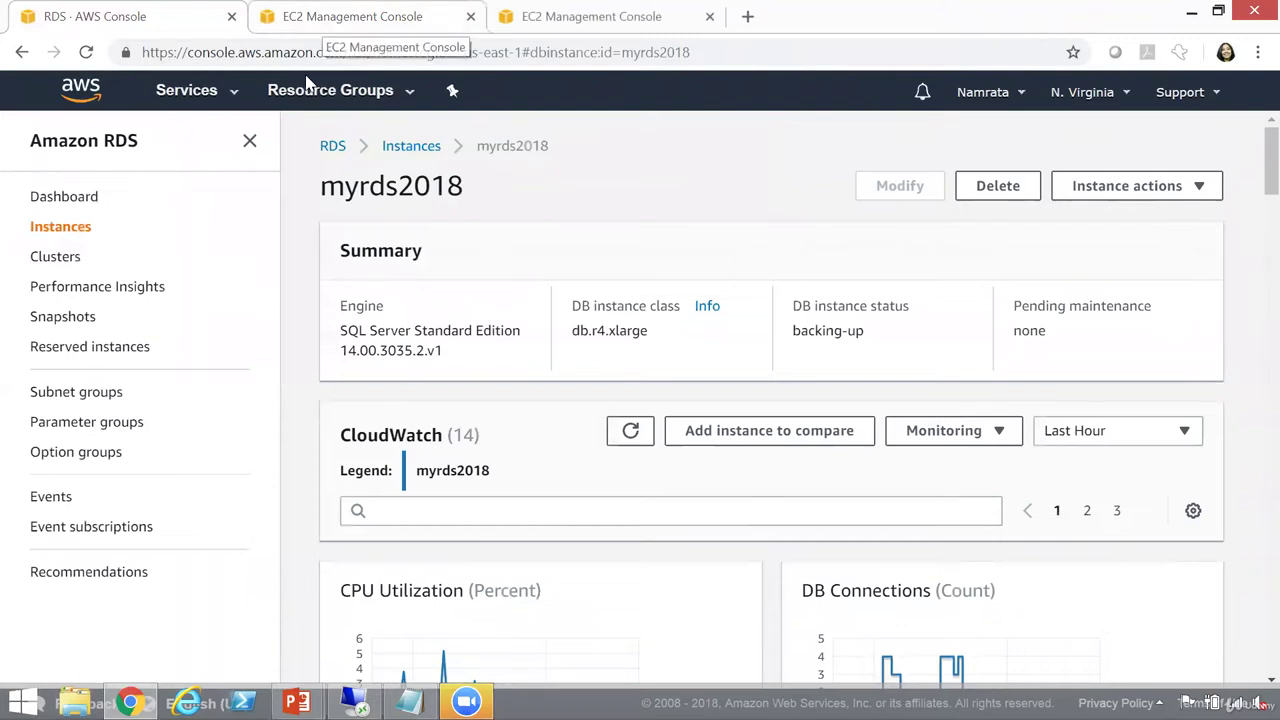
Select the MS SQL EC2 instance in the EC2 Instances list.
{"action": "left_click", "coordinate": [330, 18]}
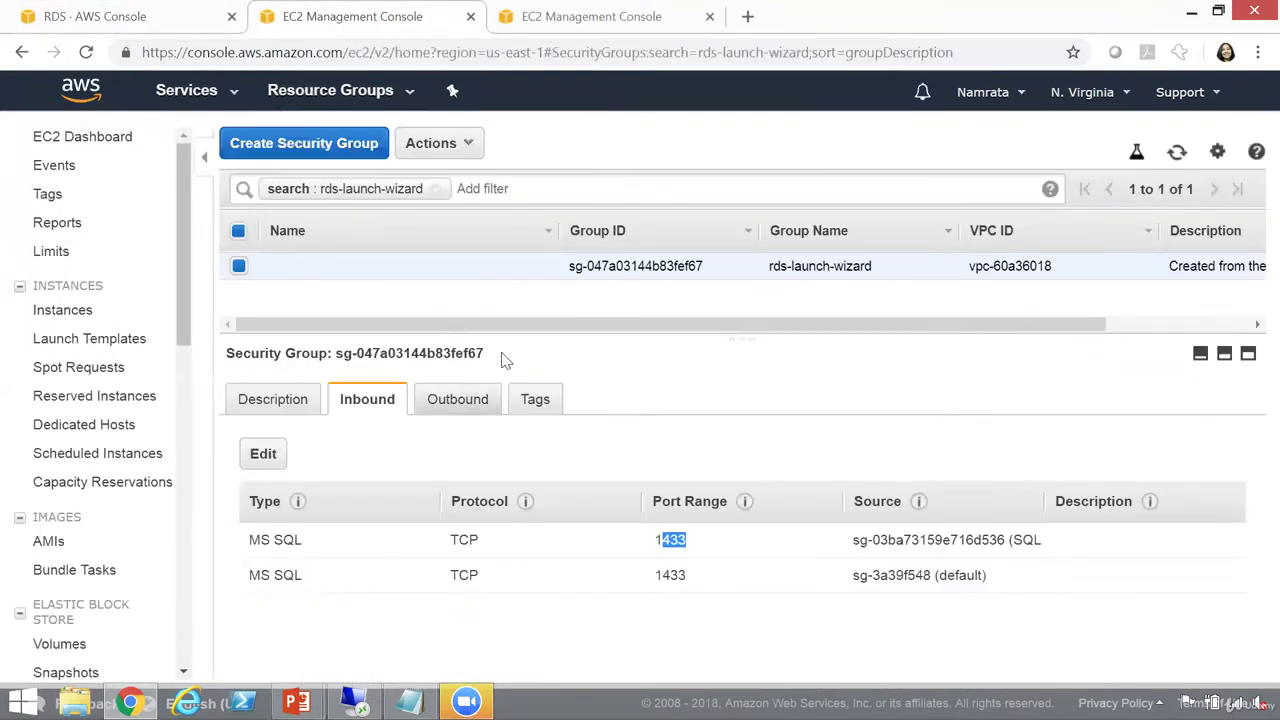
{"action": "left_click", "coordinate": [106, 139]}
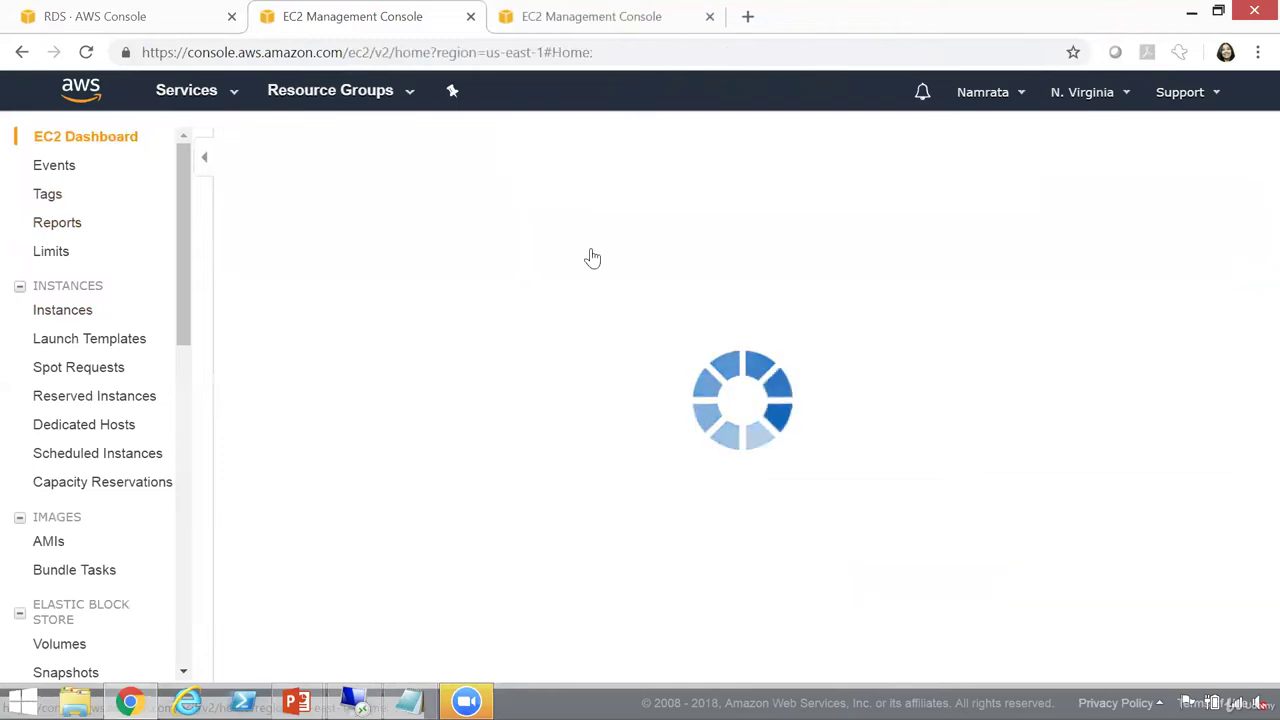
{"action": "left_click", "coordinate": [385, 206]}
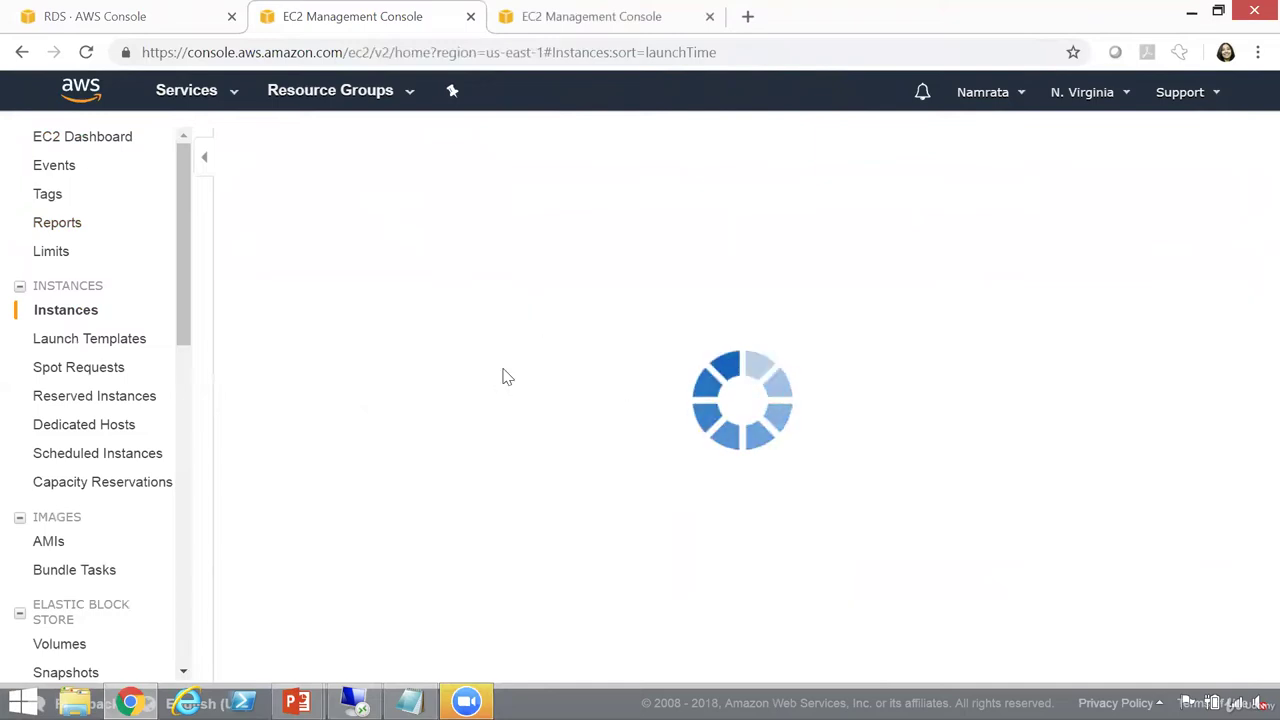
{"action": "left_click", "coordinate": [239, 294]}
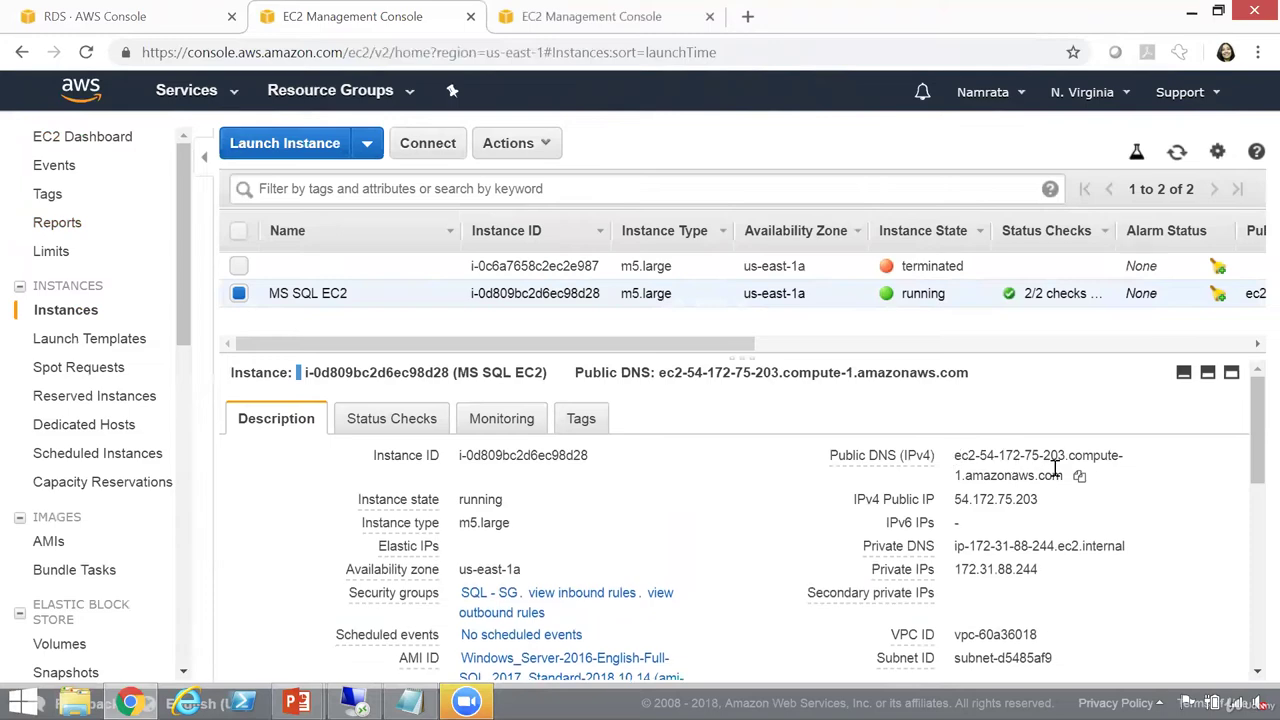
Check SQL - SG inbound rules for ports 1433 and 3389, then bring up the EC2 remote desktop.
{"action": "left_click_drag", "start_coordinate": [1250, 450], "coordinate": [1250, 514]}
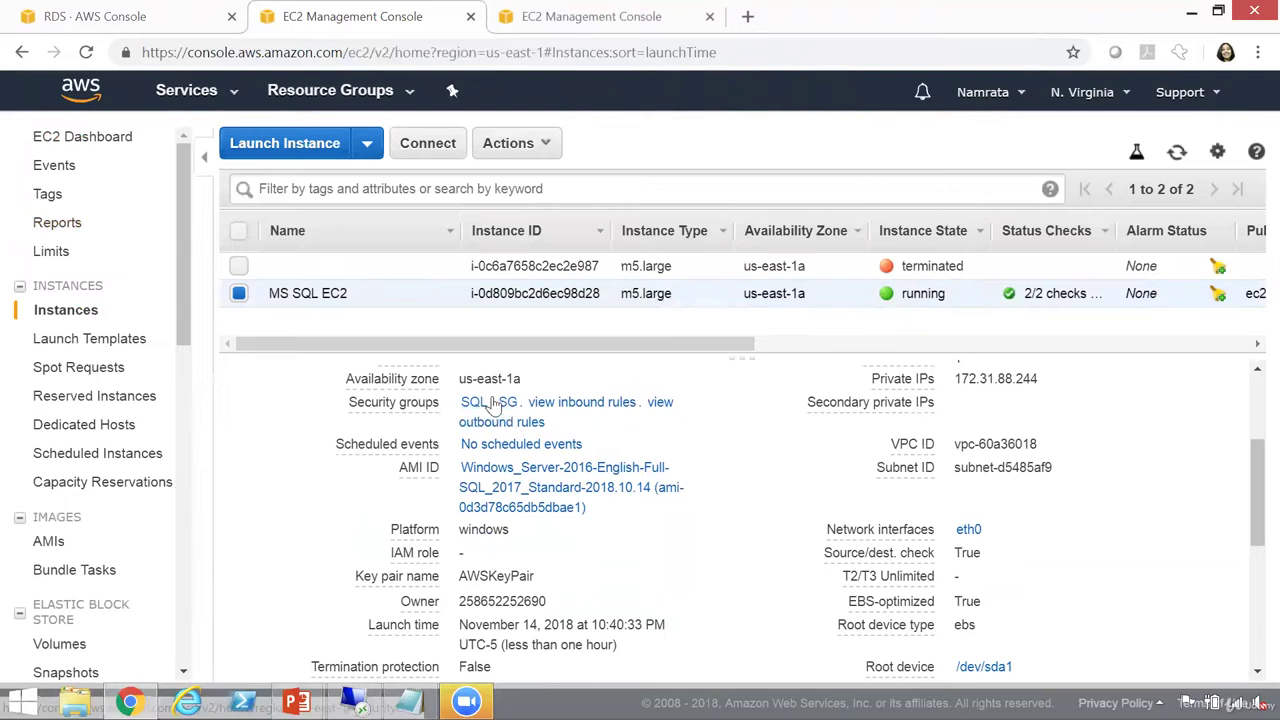
{"action": "left_click", "coordinate": [483, 413]}
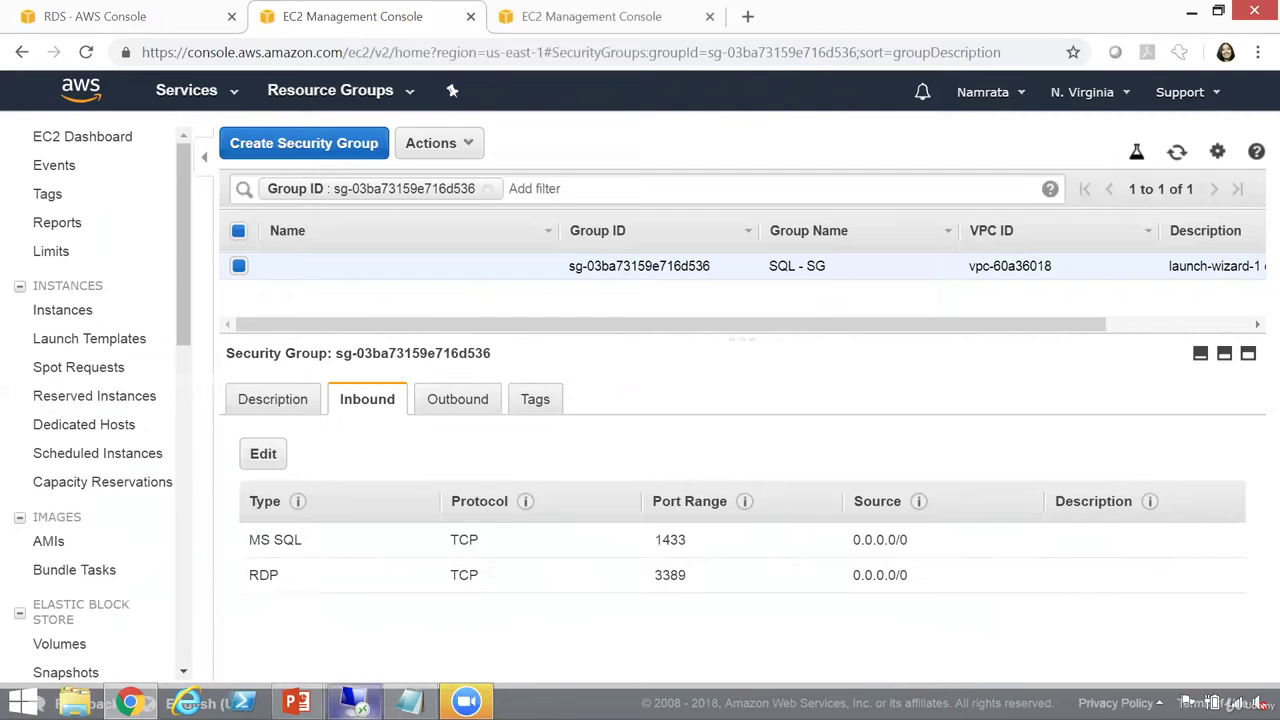
{"action": "left_click", "coordinate": [353, 702]}
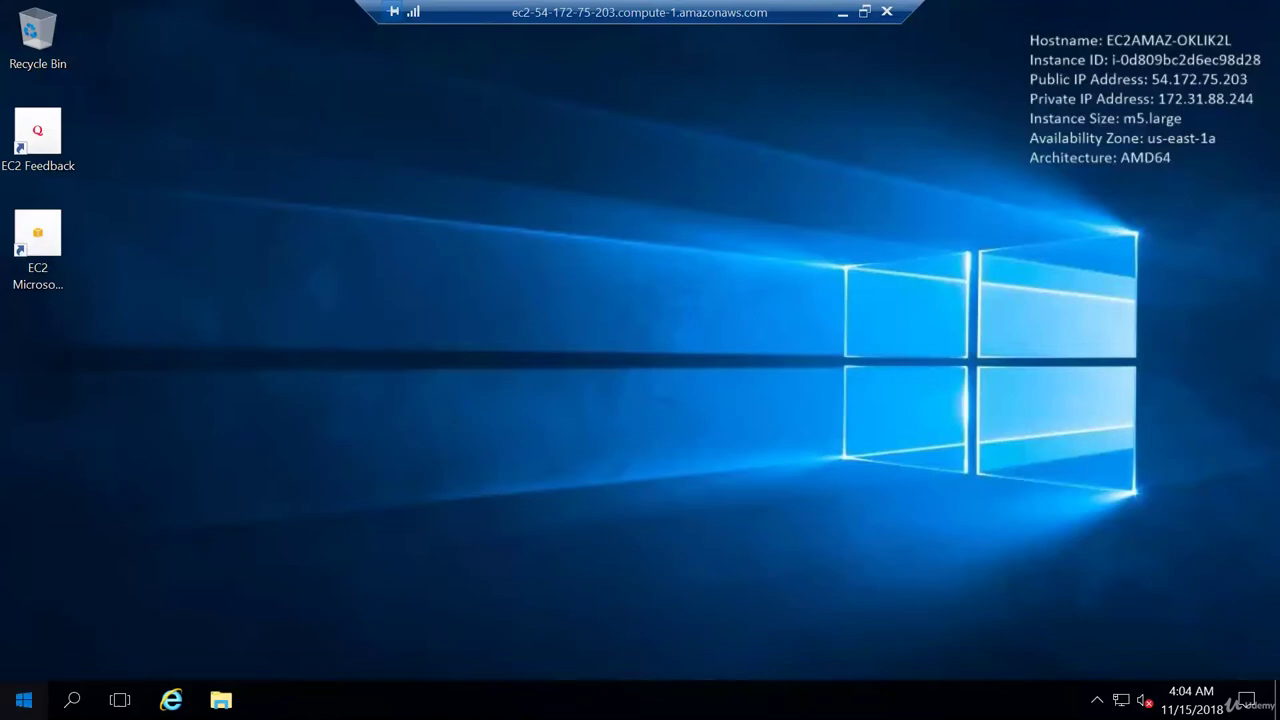
Run c:\ on the EC2 host to view AdventureWorks2017.bak, then switch back to Chrome.
{"action": "left_click", "coordinate": [24, 700]}
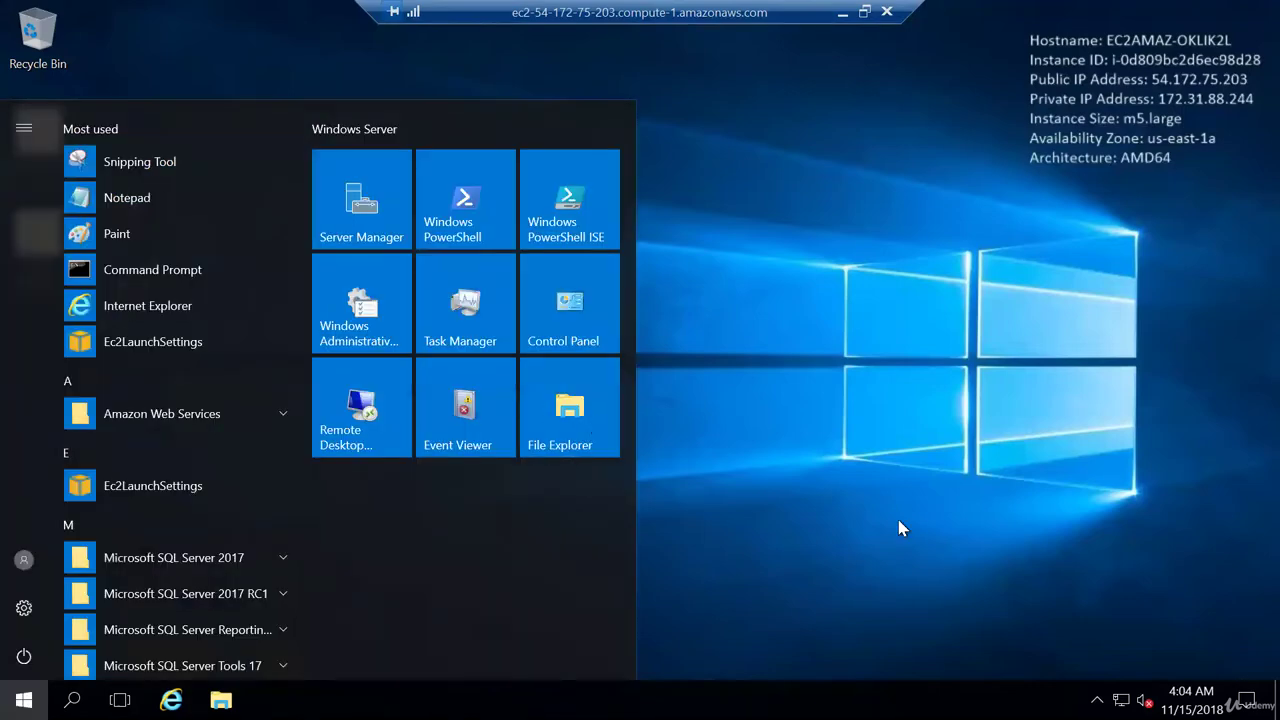
{"action": "key", "text": "super+r"}
{"action": "type", "text": "c:\\"}
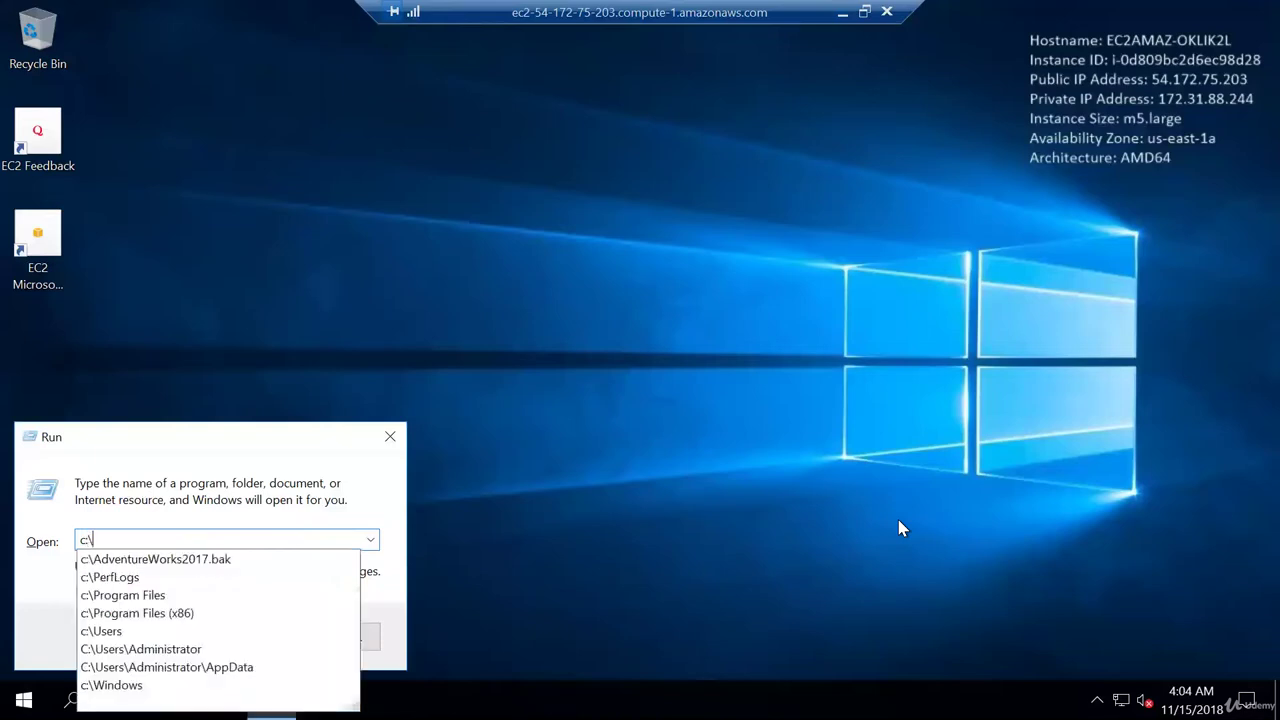
{"action": "key", "text": "Return"}
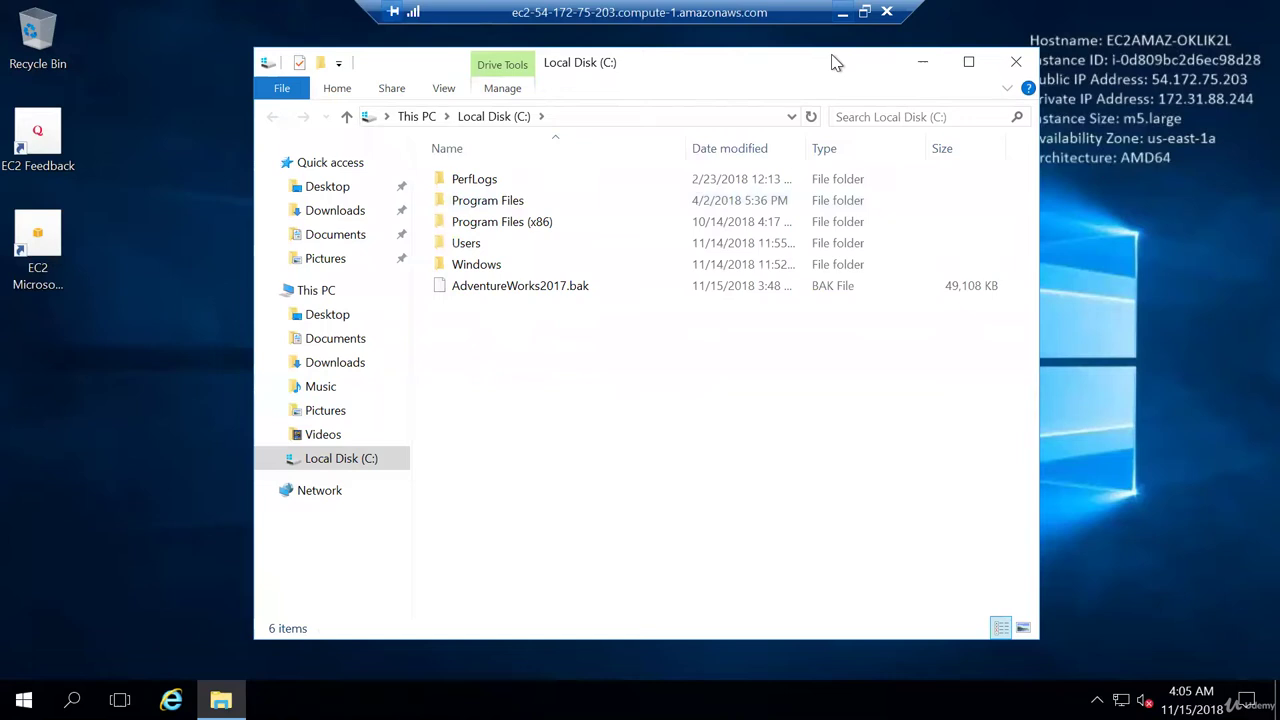
{"action": "key", "text": "alt+Tab"}
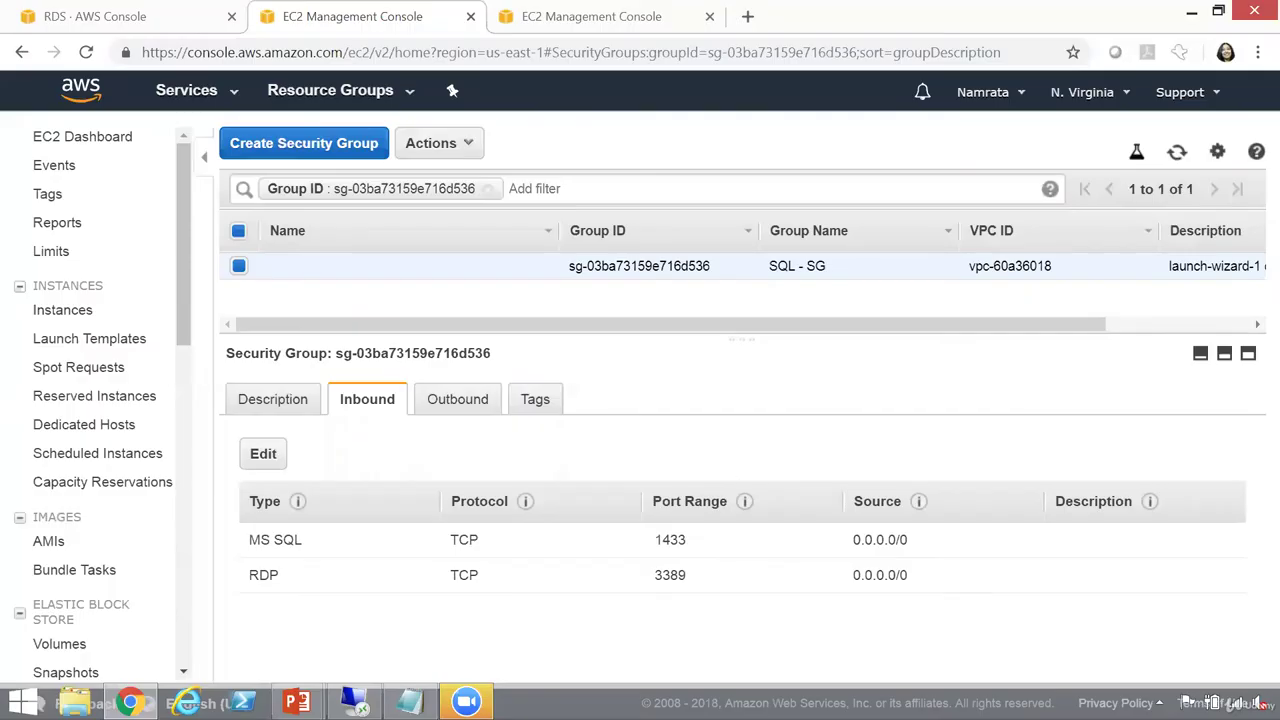
Show the PowerPoint slide of EC2-to-RDS SQL Server migration steps, then return to the remote desktop.
{"action": "mouse_move", "coordinate": [297, 703]}
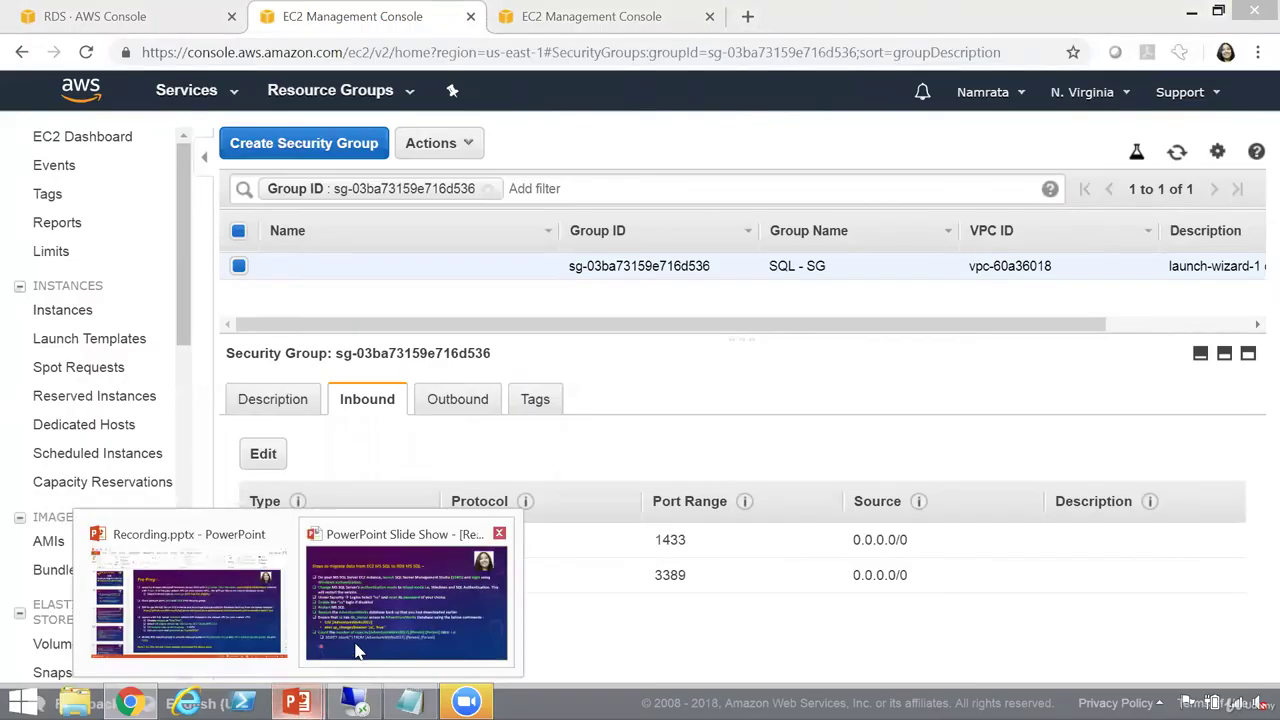
{"action": "left_click", "coordinate": [357, 651]}
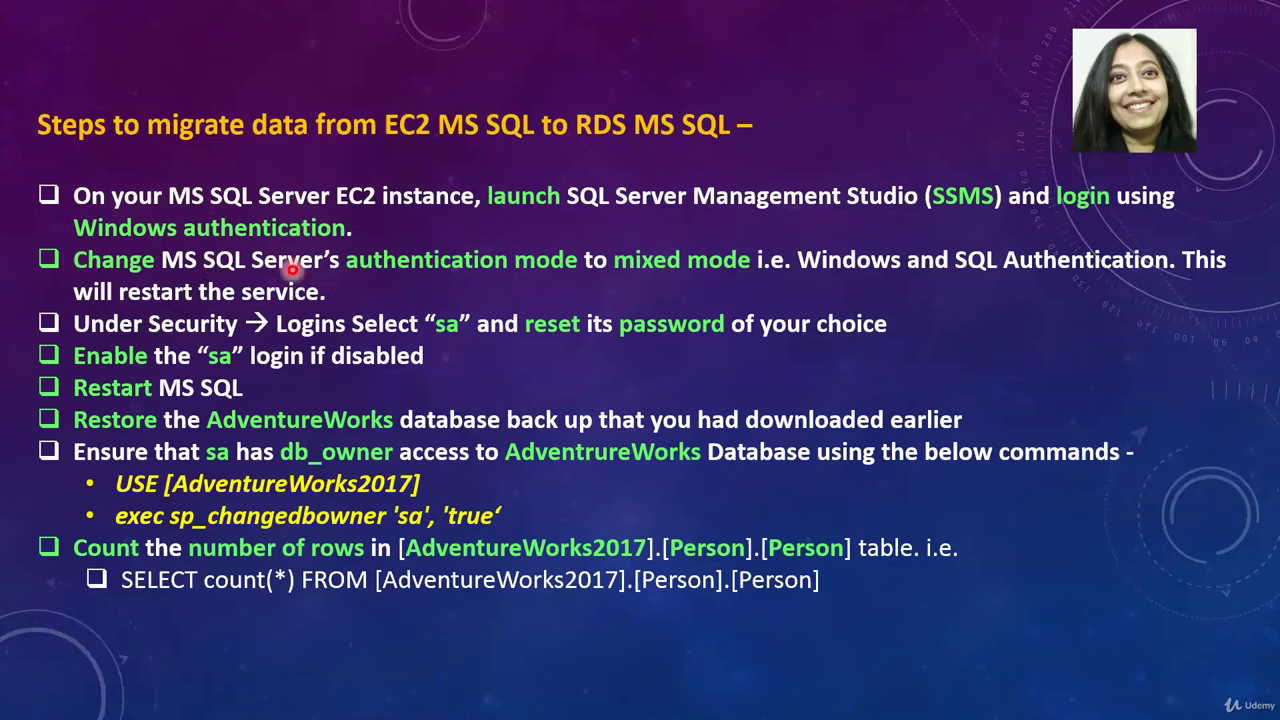
{"action": "key", "text": "alt+Tab"}
{"action": "key", "text": "alt+Tab"}
{"action": "key", "text": "Tab"}
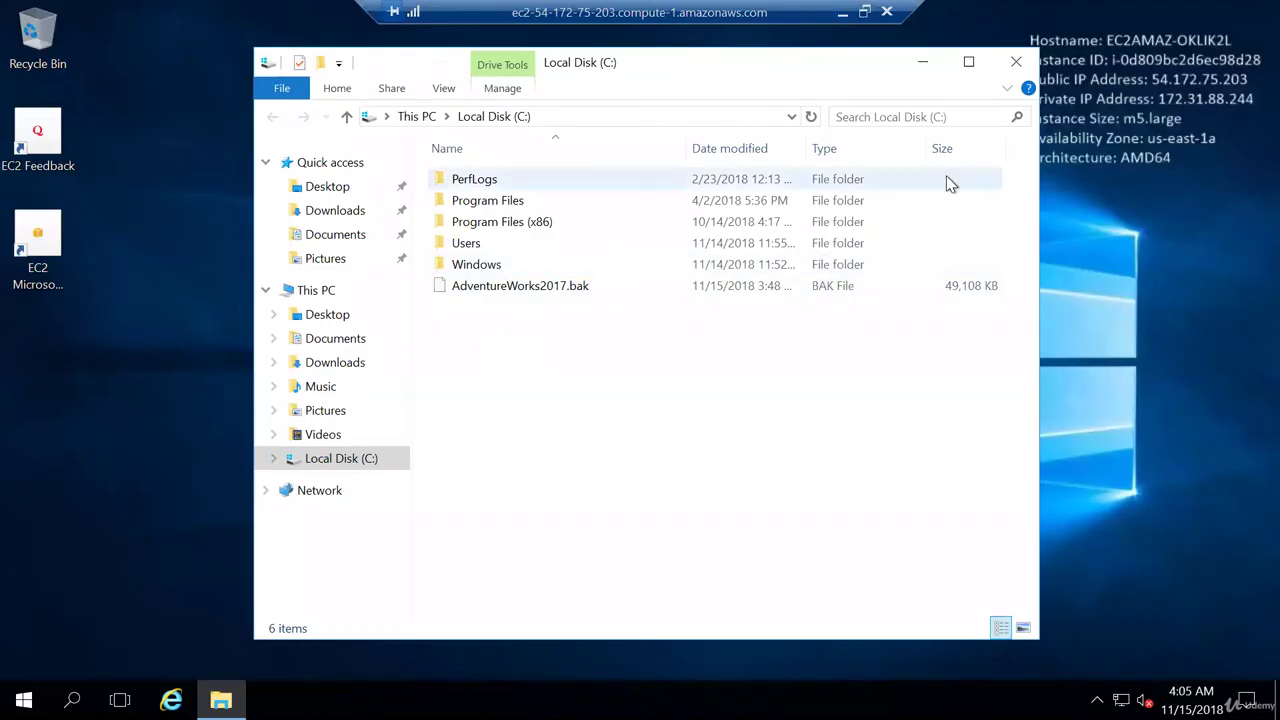
Close the C: drive window and launch SQL Server Management Studio from Microsoft SQL Server Tools 17.
{"action": "left_click", "coordinate": [1014, 70]}
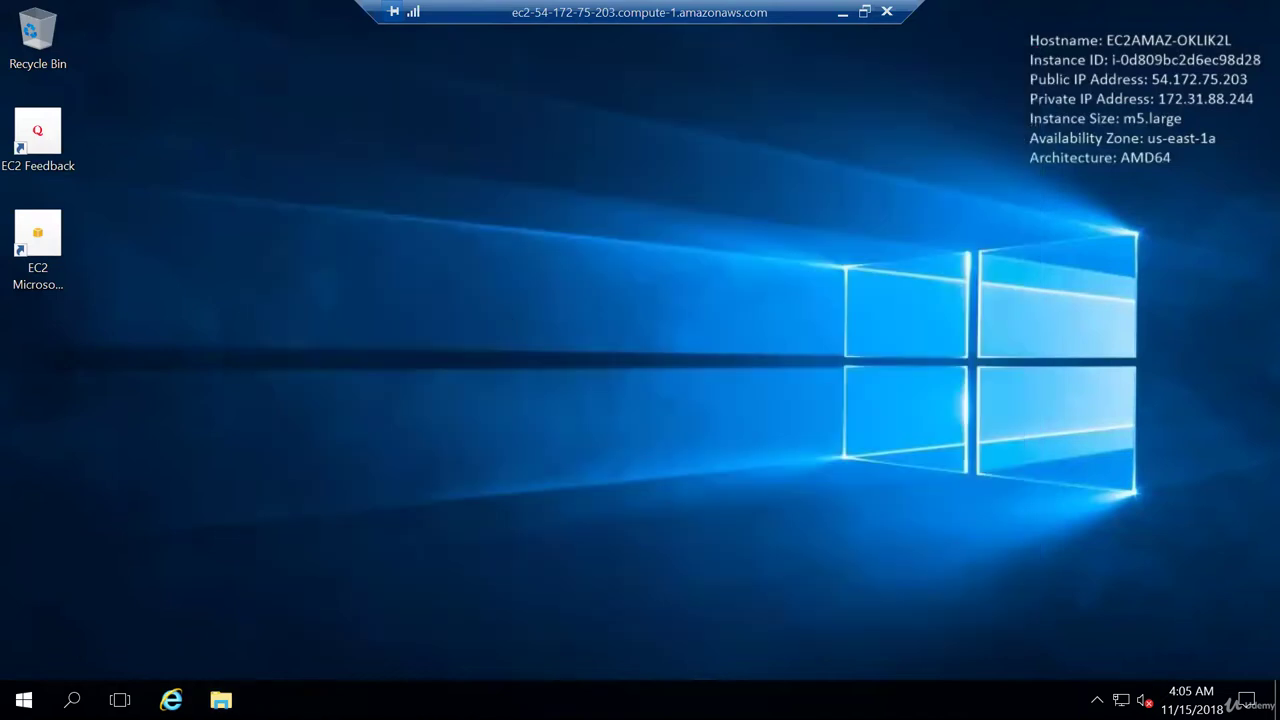
{"action": "left_click", "coordinate": [24, 700]}
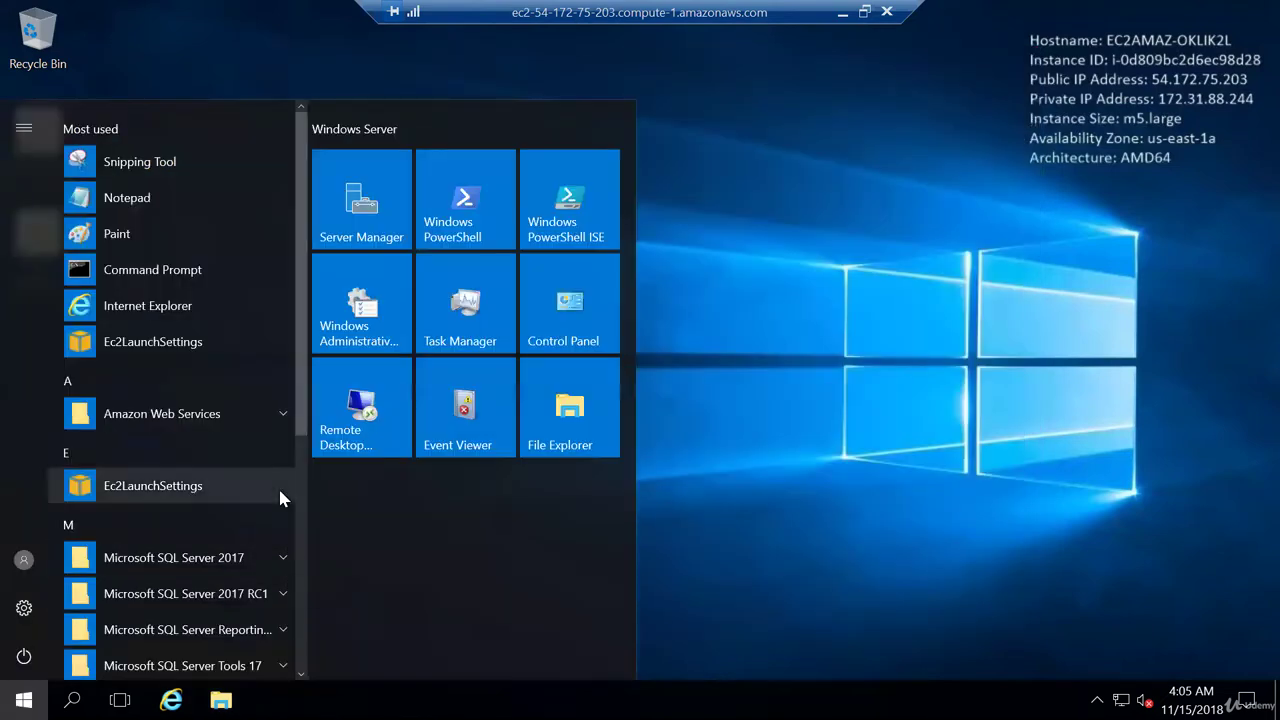
{"action": "scroll", "coordinate": [304, 467], "scroll_direction": "down", "scroll_amount": 3}
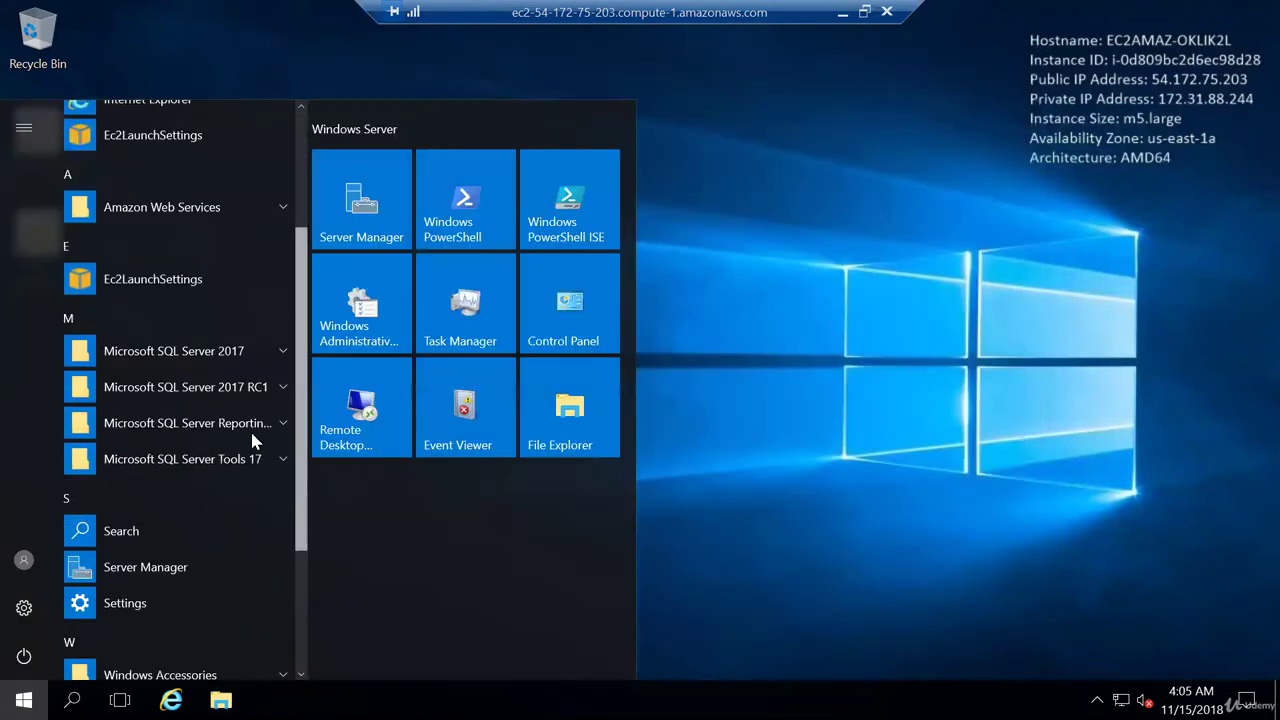
{"action": "left_click", "coordinate": [276, 350]}
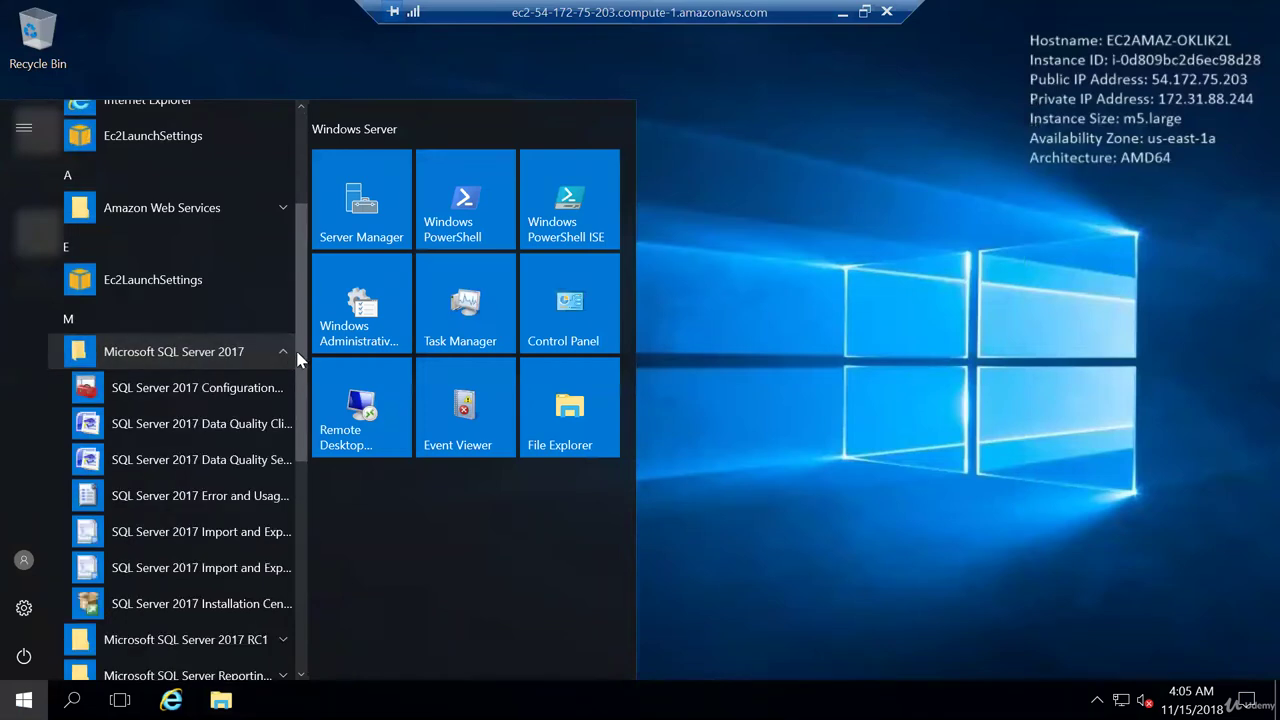
{"action": "scroll", "coordinate": [303, 425], "scroll_direction": "down", "scroll_amount": 2}
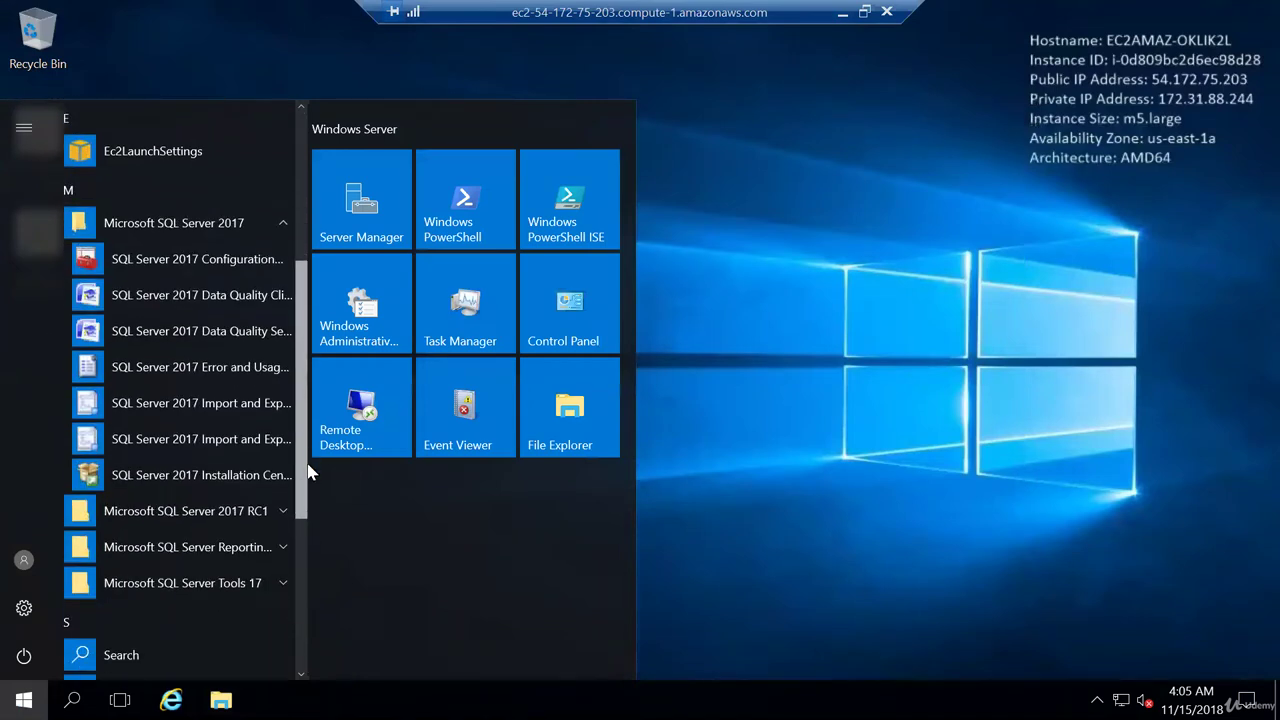
{"action": "scroll", "coordinate": [306, 471], "scroll_direction": "down", "scroll_amount": 1}
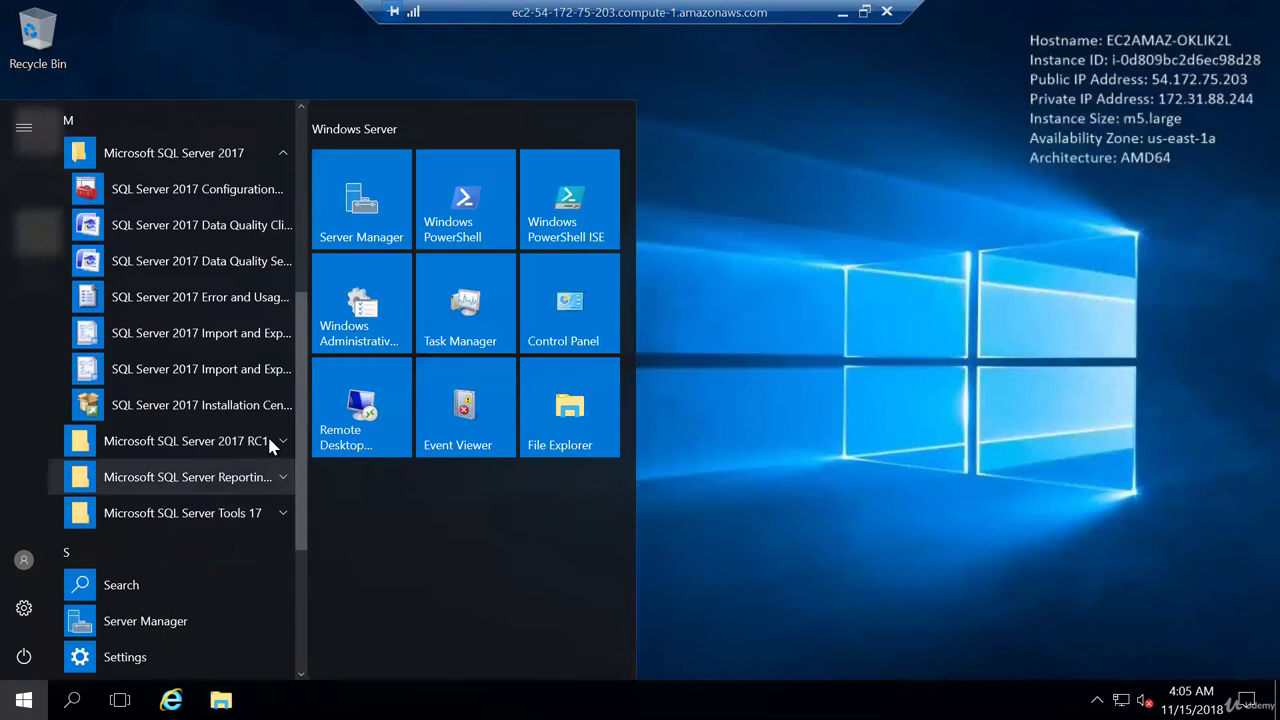
{"action": "left_click", "coordinate": [270, 512]}
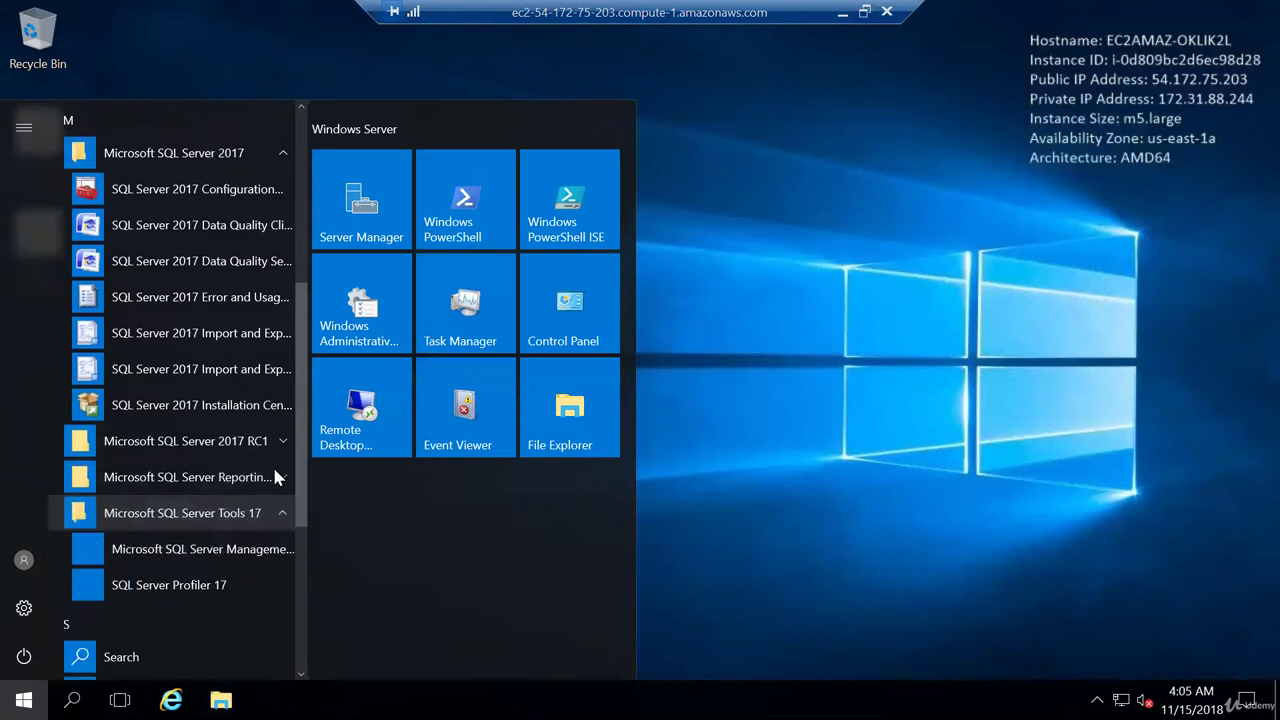
{"action": "left_click", "coordinate": [203, 549]}
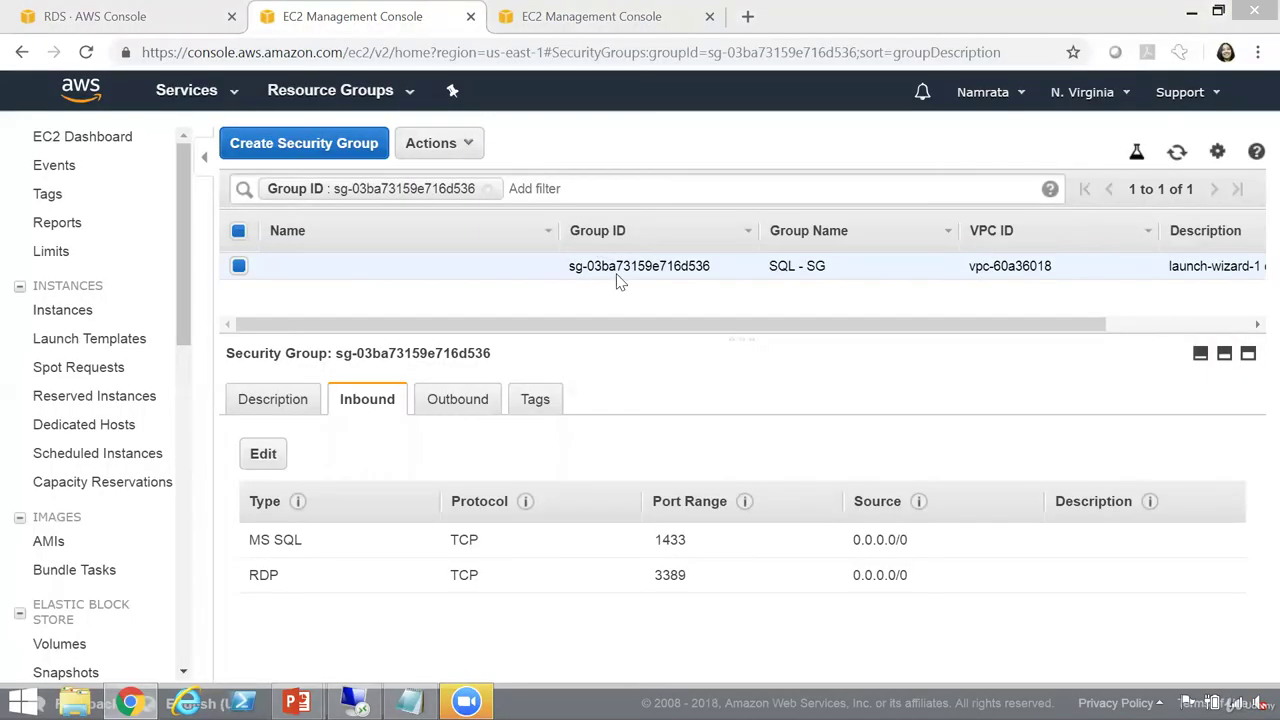
{"action": "key", "text": "alt+Tab"}
{"action": "key", "text": "alt+Tab"}
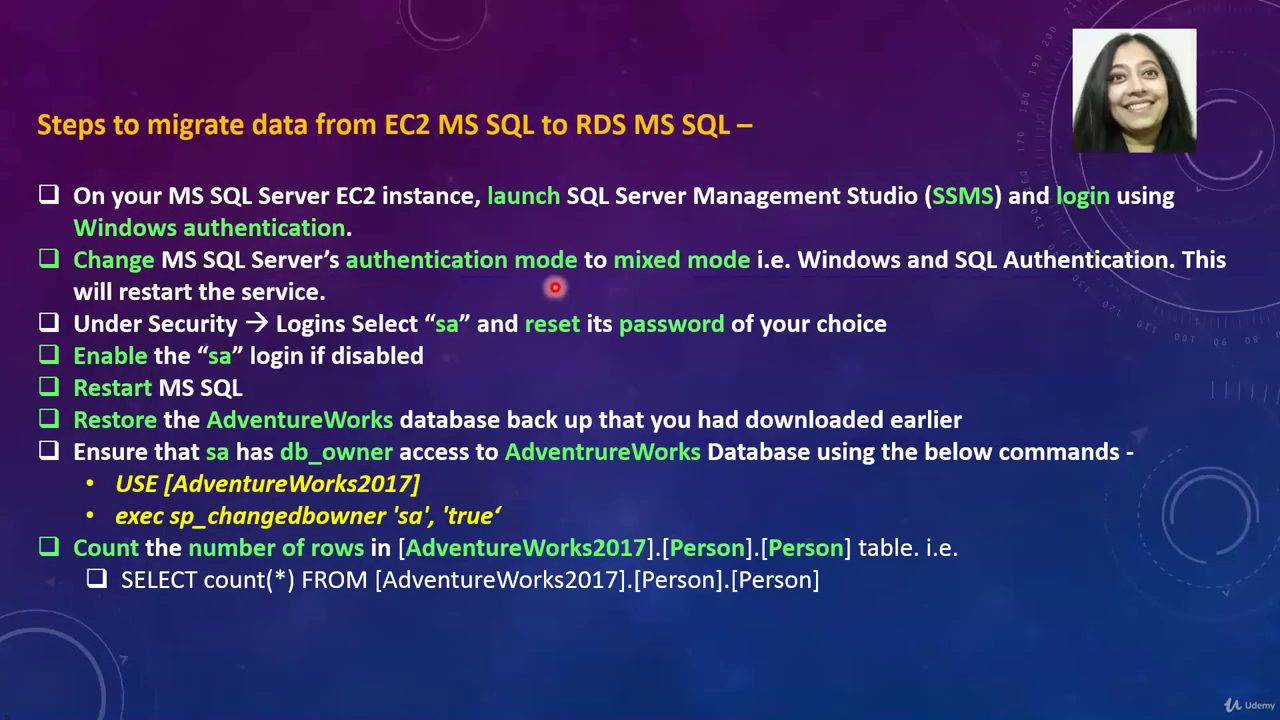
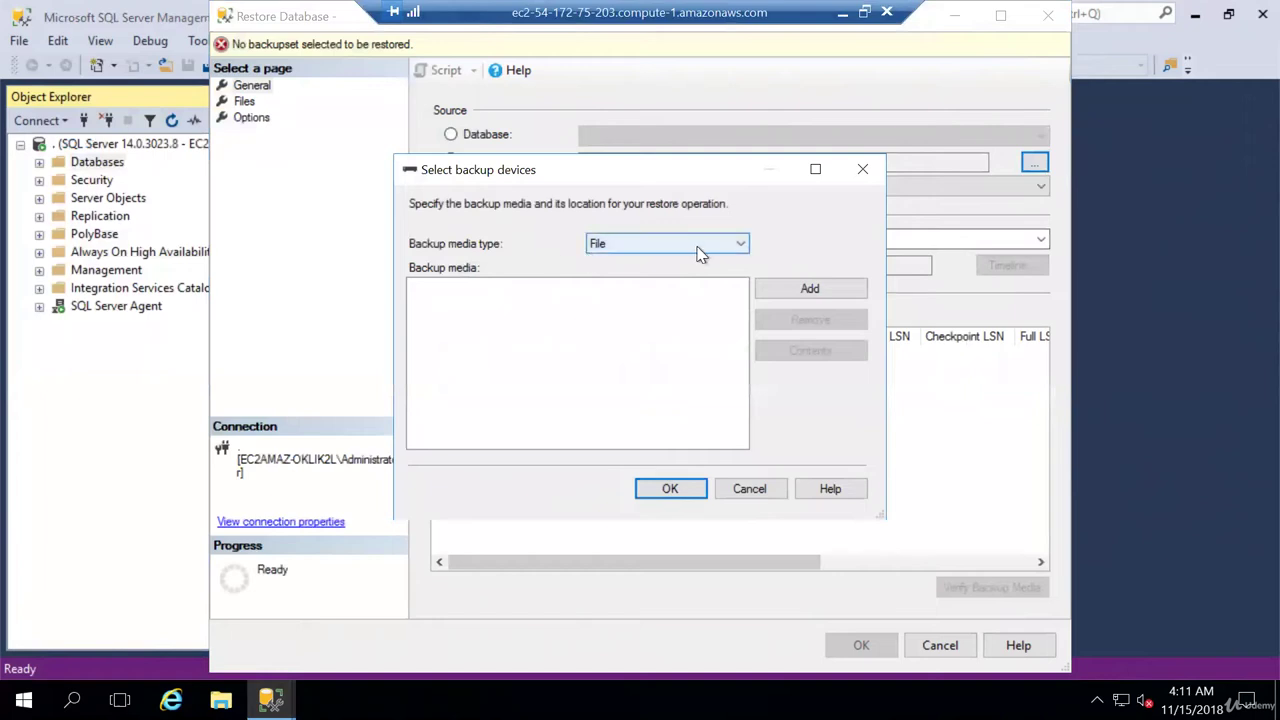
Restore AdventureWorks2017 from the backup file C:\AdventureWorks2017.bak and acknowledge the success message.
{"action": "left_click", "coordinate": [836, 293]}
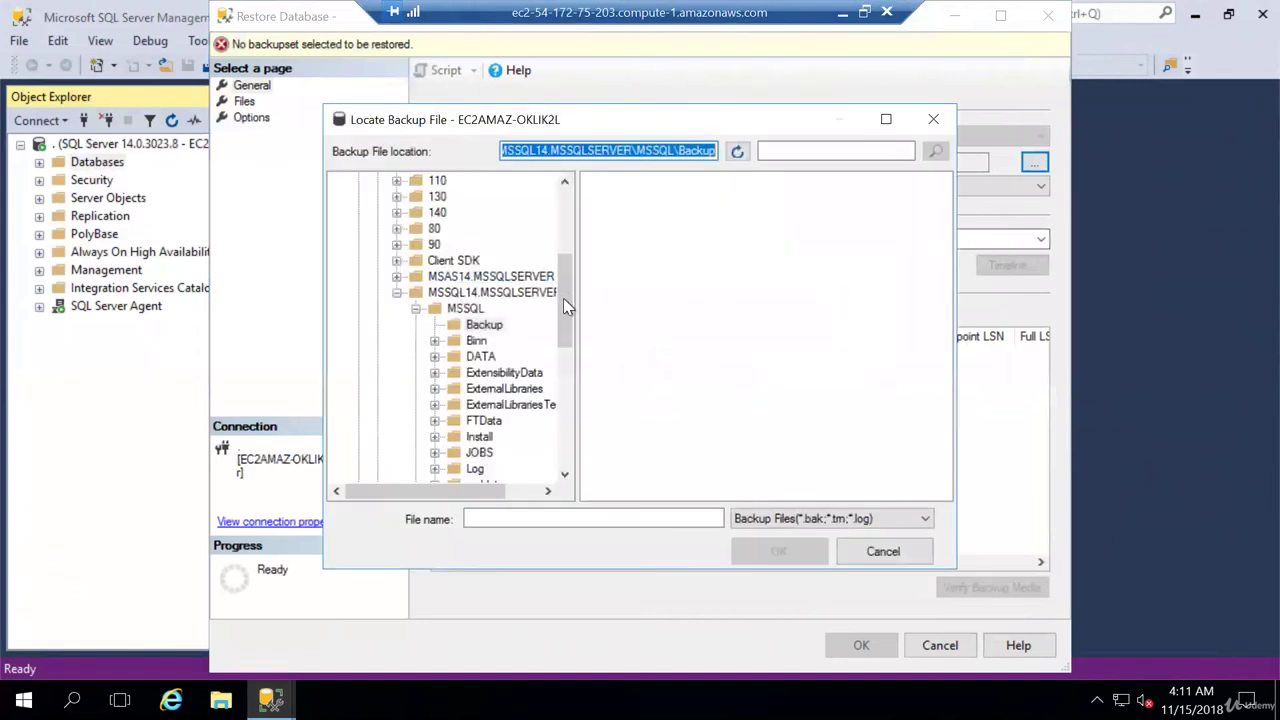
{"action": "left_click_drag", "start_coordinate": [563, 303], "coordinate": [563, 185]}
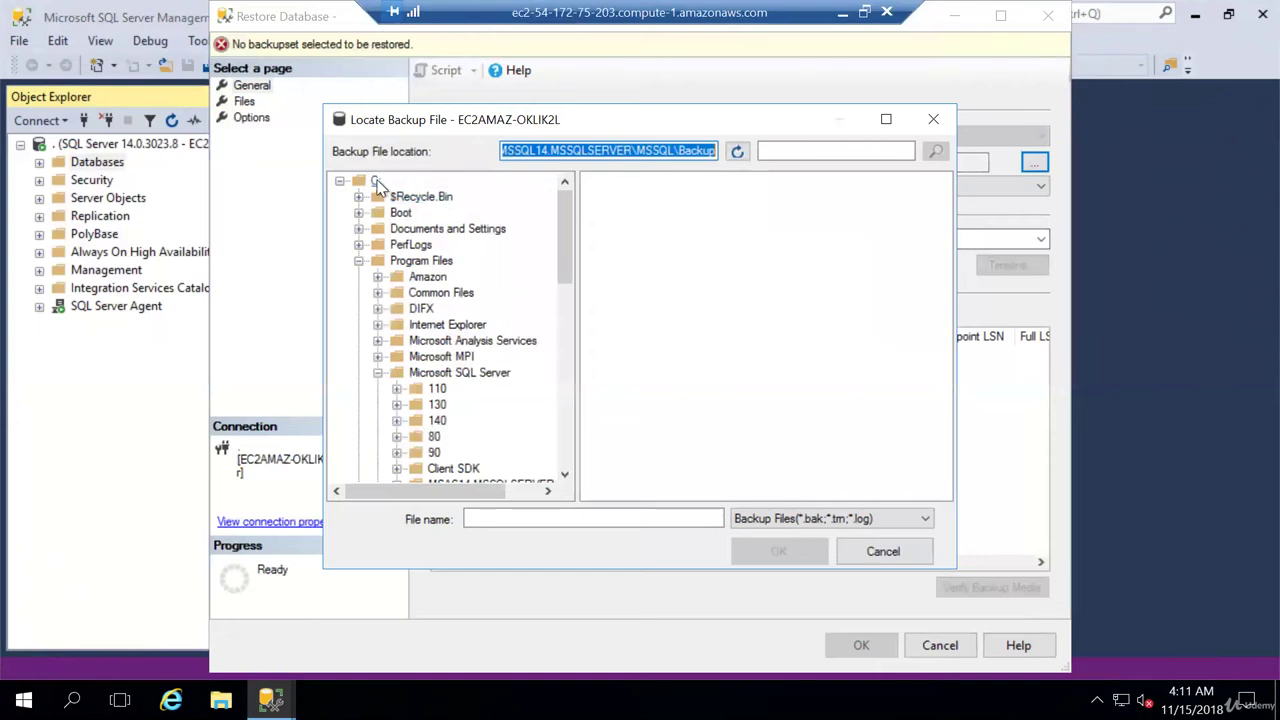
{"action": "left_click", "coordinate": [376, 182]}
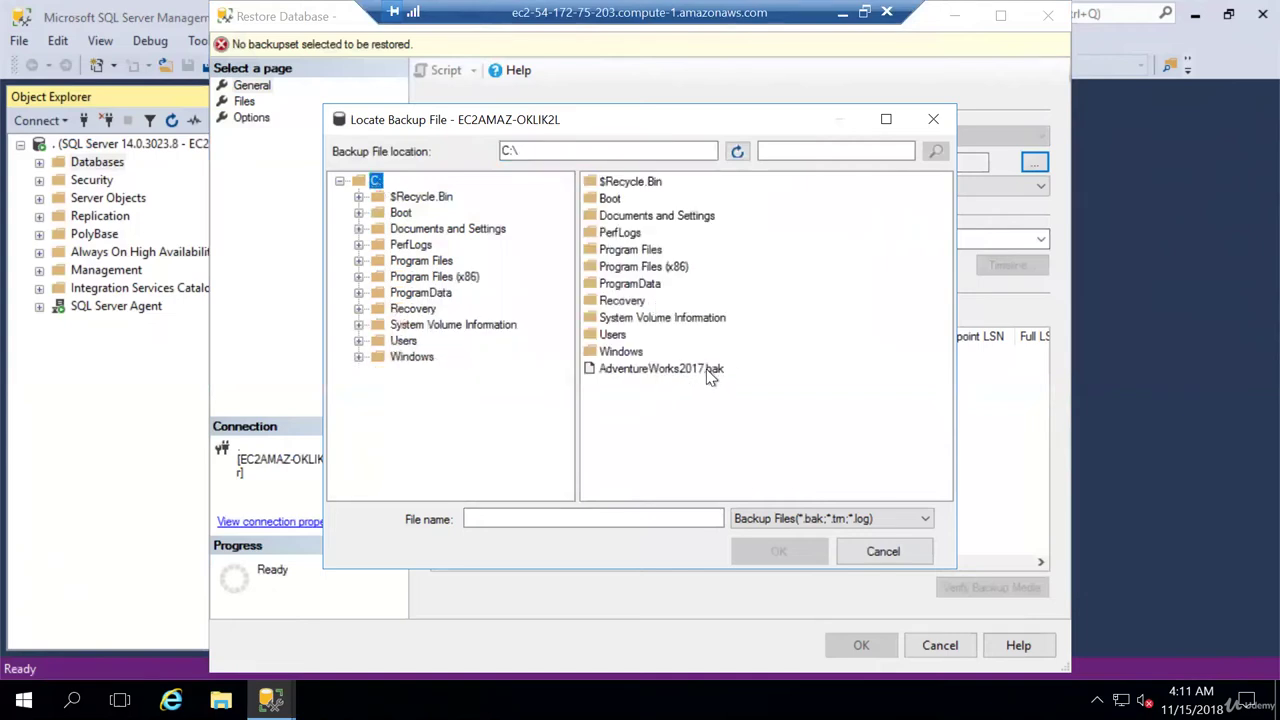
{"action": "left_click", "coordinate": [709, 371]}
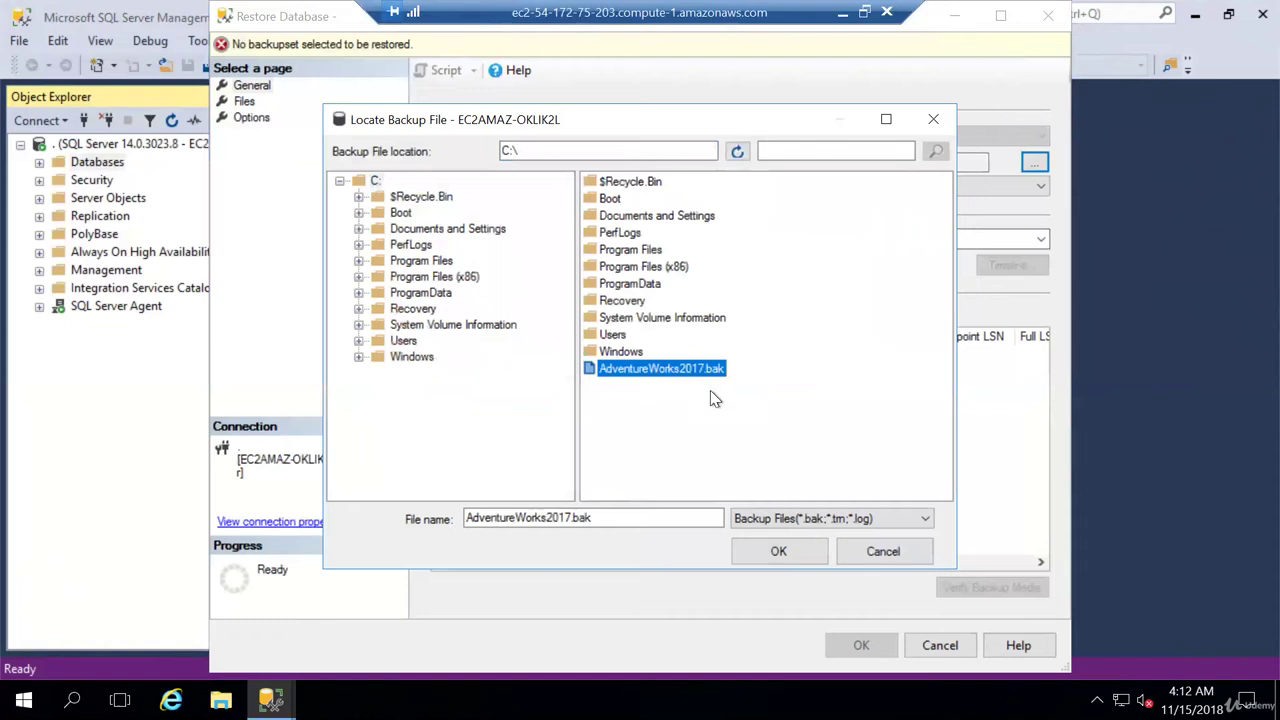
{"action": "left_click", "coordinate": [783, 551]}
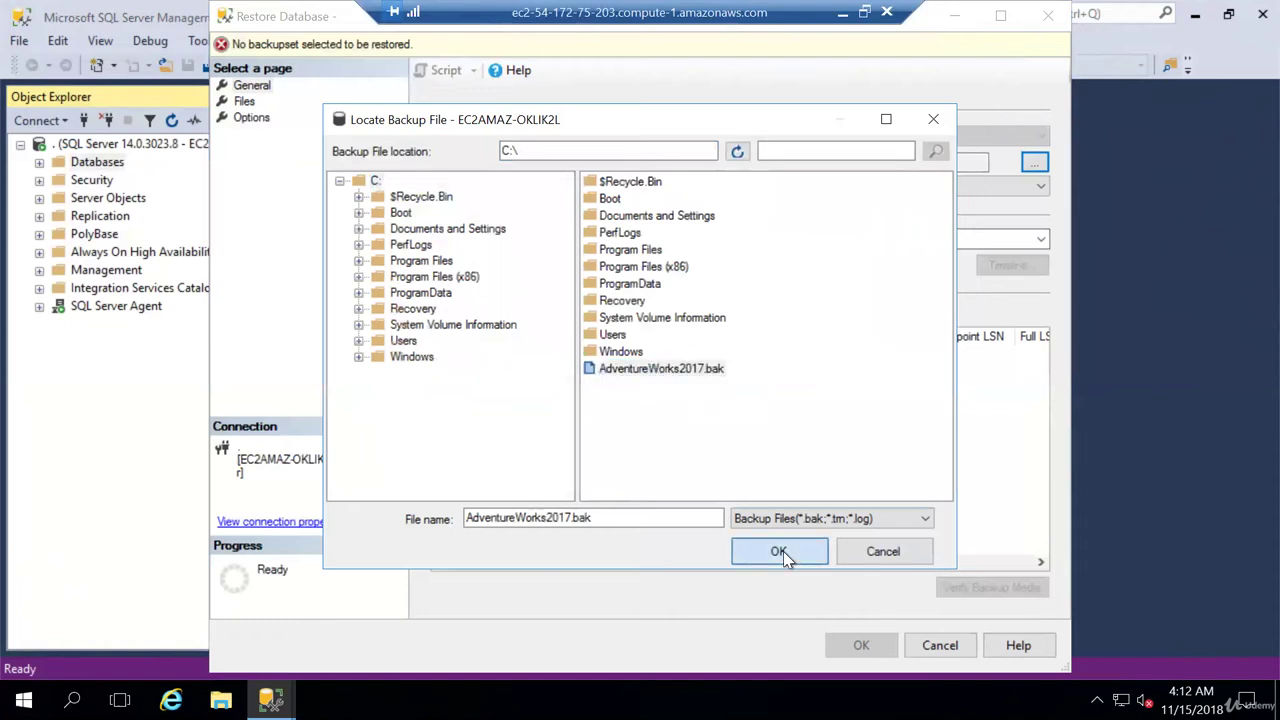
{"action": "left_click", "coordinate": [668, 492]}
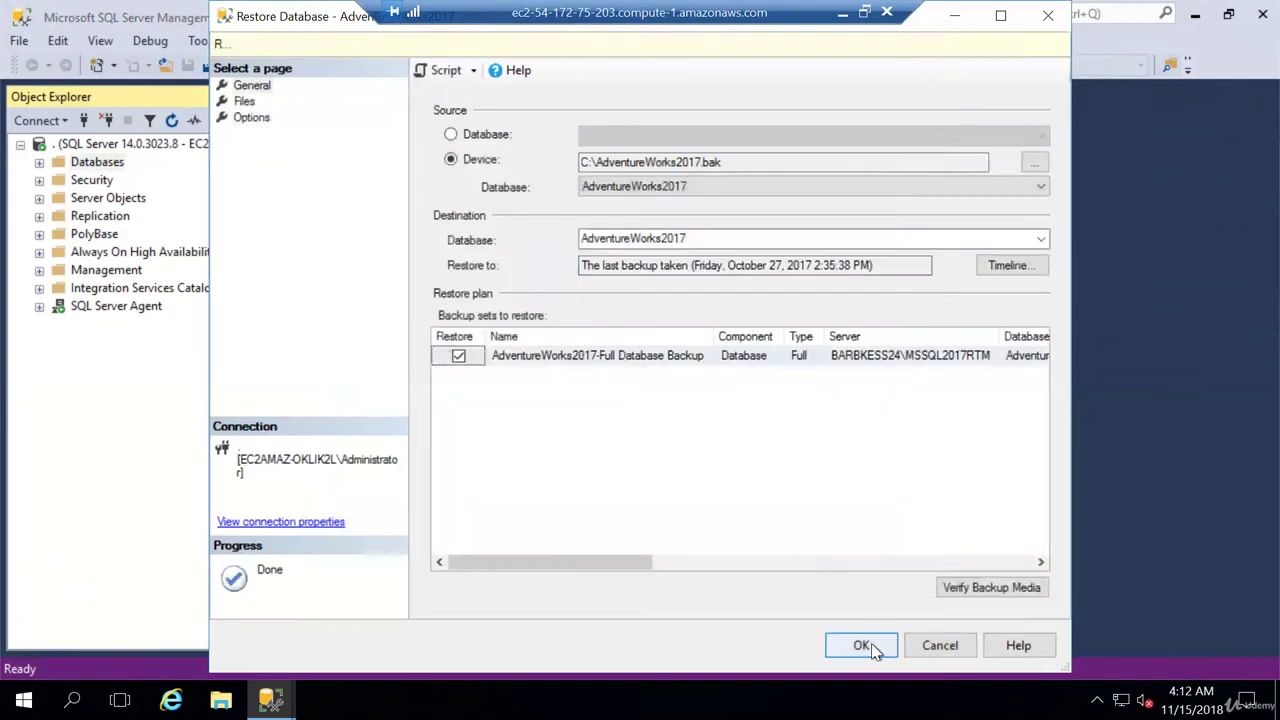
{"action": "left_click", "coordinate": [861, 645]}
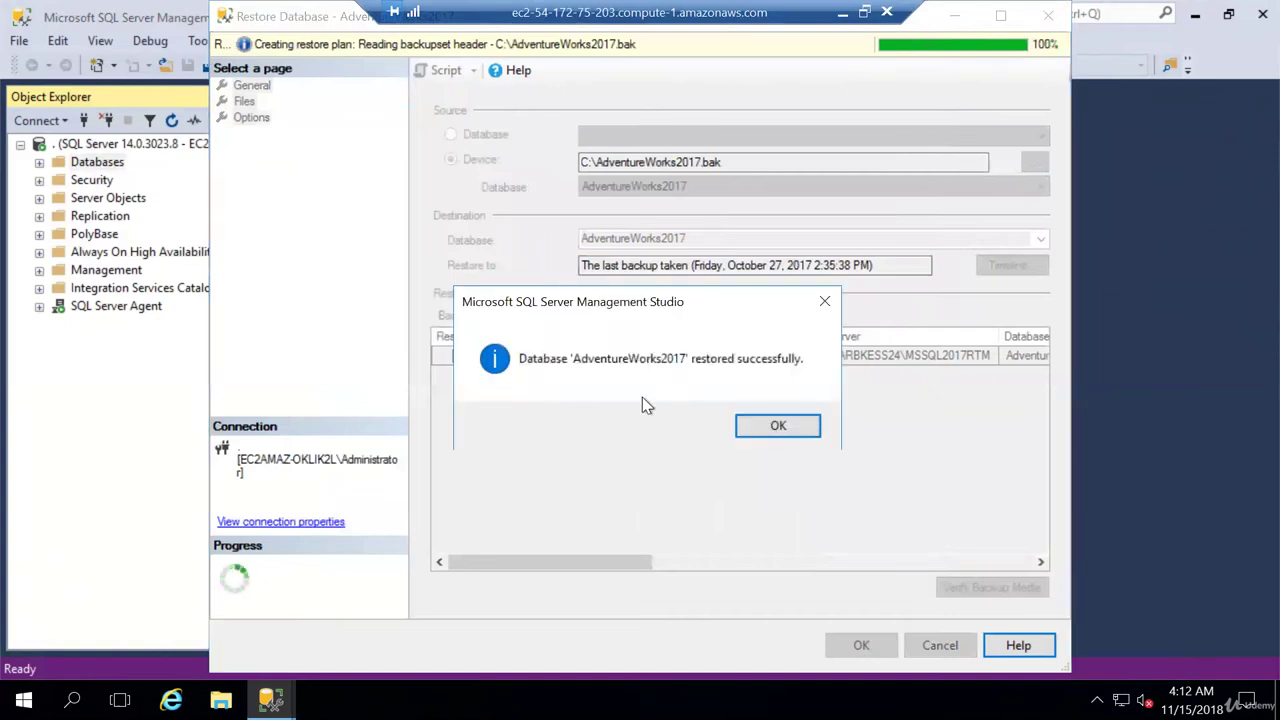
{"action": "left_click", "coordinate": [777, 425]}
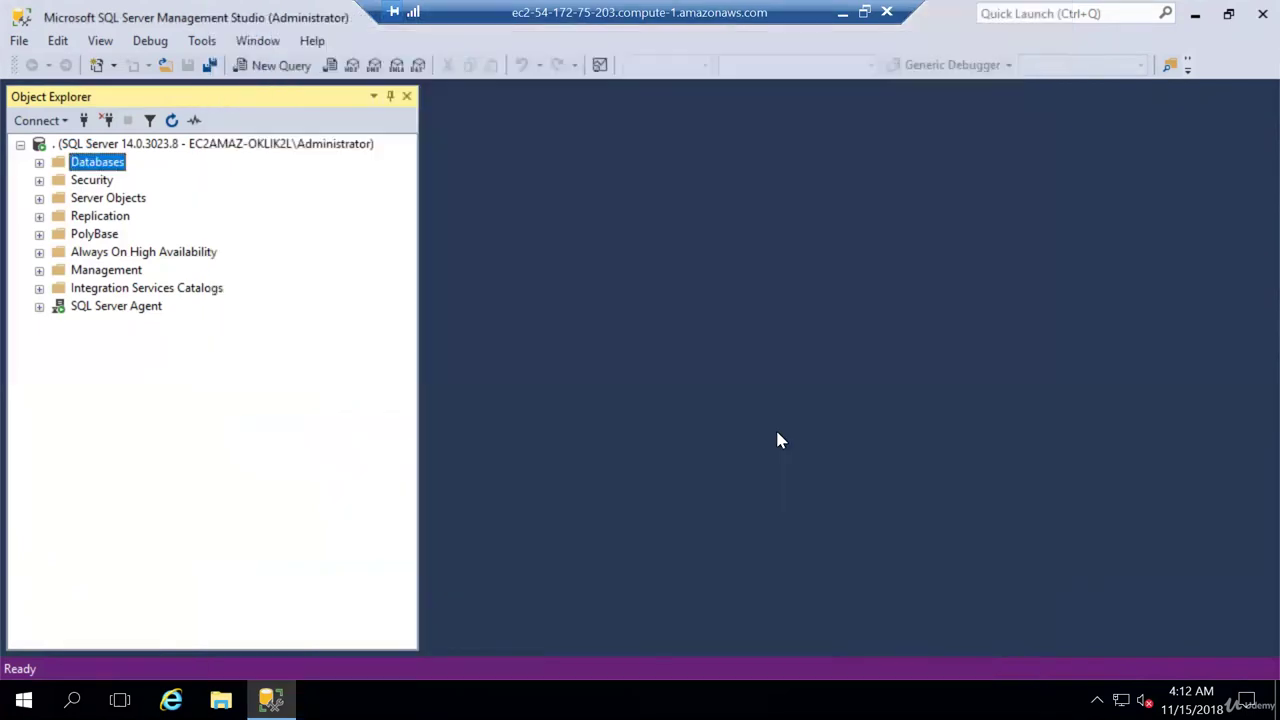
Expand Databases > AdventureWorks2017 > Tables to confirm the Person.Person table exists.
{"action": "left_click", "coordinate": [39, 163]}
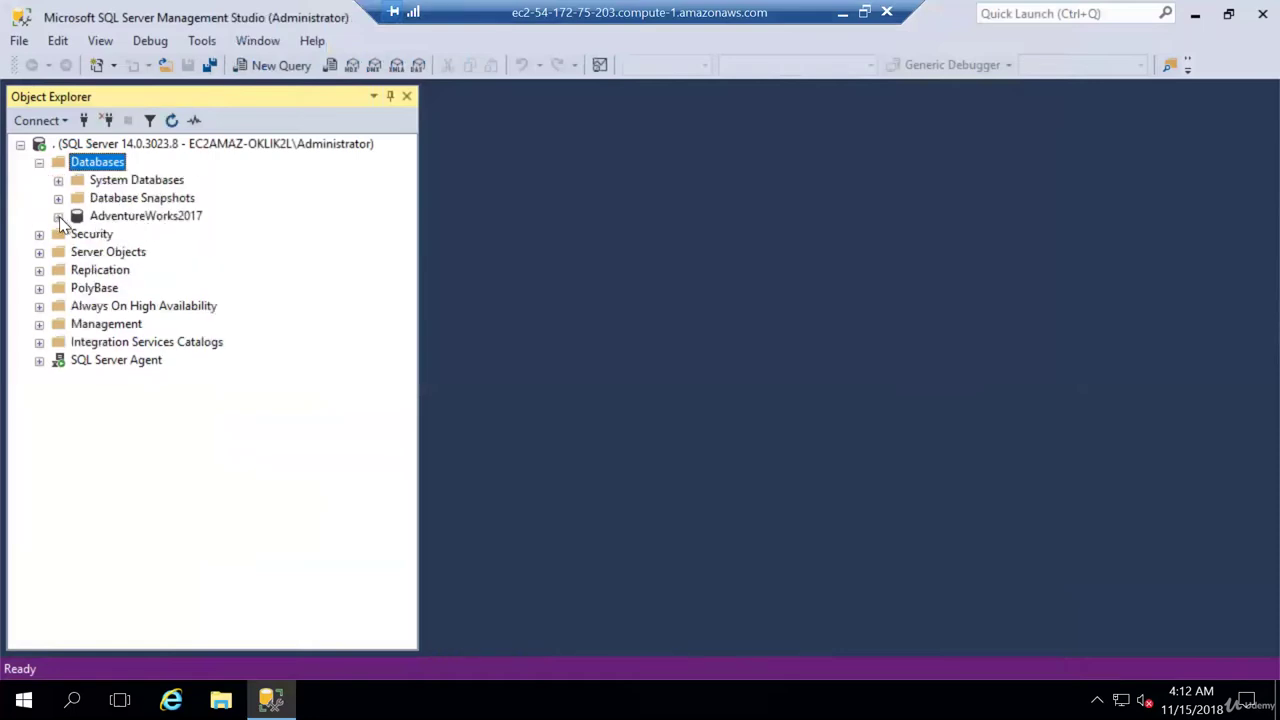
{"action": "left_click", "coordinate": [58, 217]}
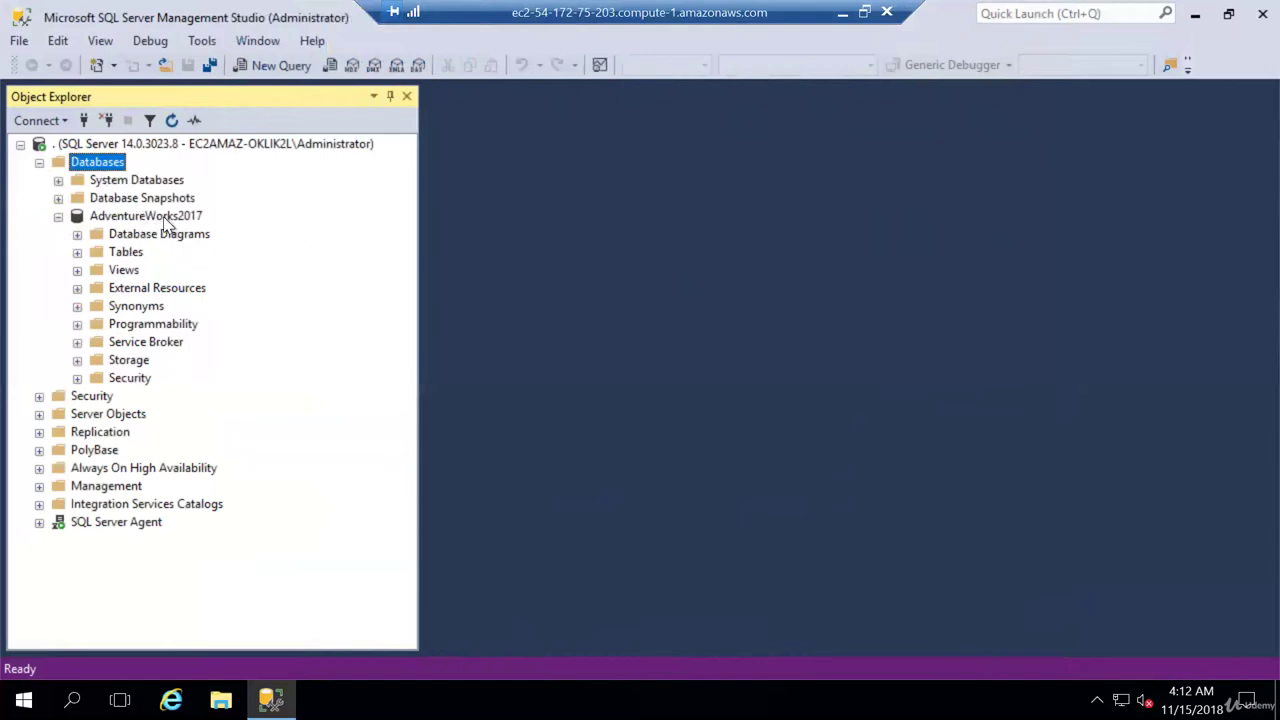
{"action": "left_click", "coordinate": [77, 252]}
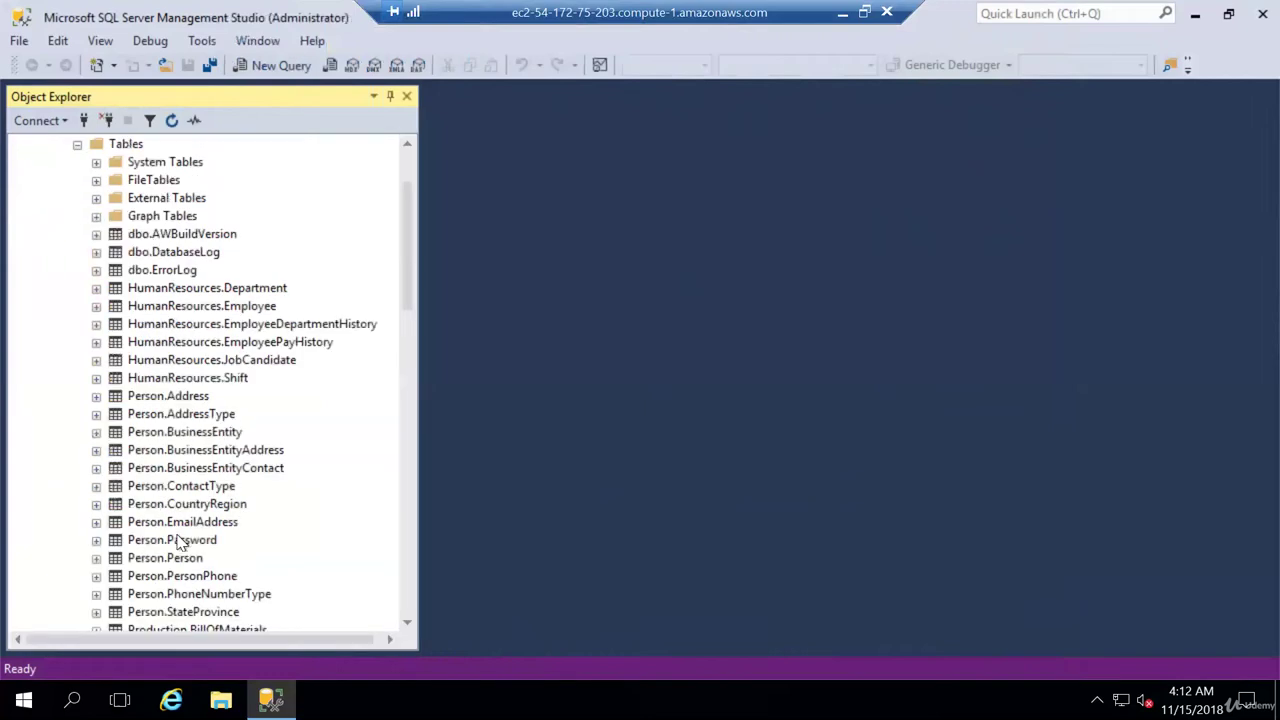
{"action": "left_click", "coordinate": [168, 558]}
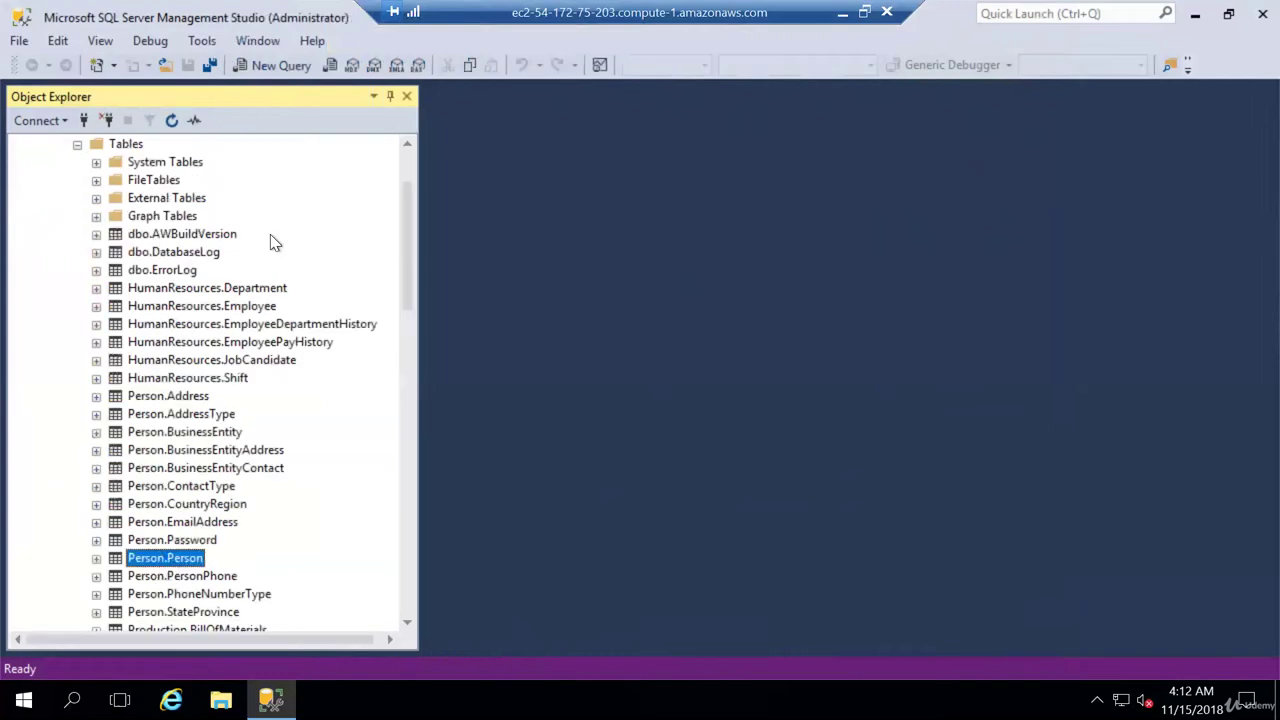
{"action": "scroll", "coordinate": [403, 207], "scroll_direction": "up", "scroll_amount": 2}
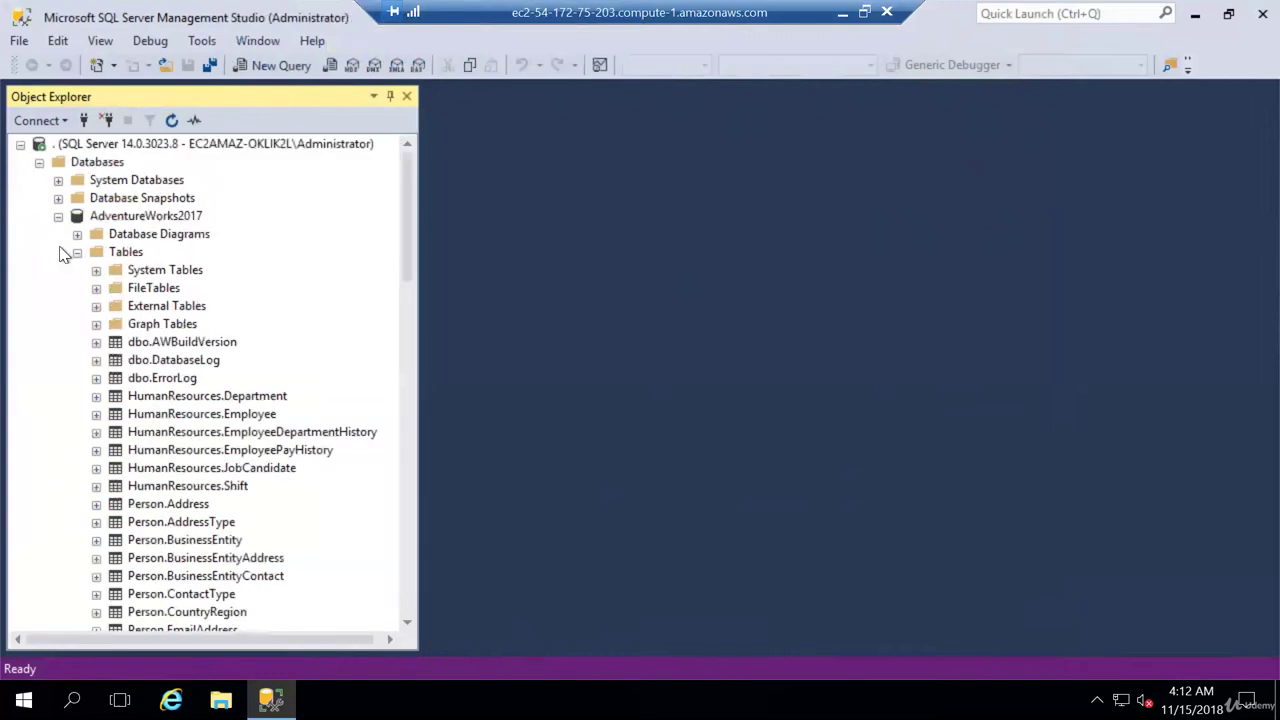
Collapse AdventureWorks2017 and bring up the context menu for the sa login under Security > Logins.
{"action": "left_click", "coordinate": [58, 216]}
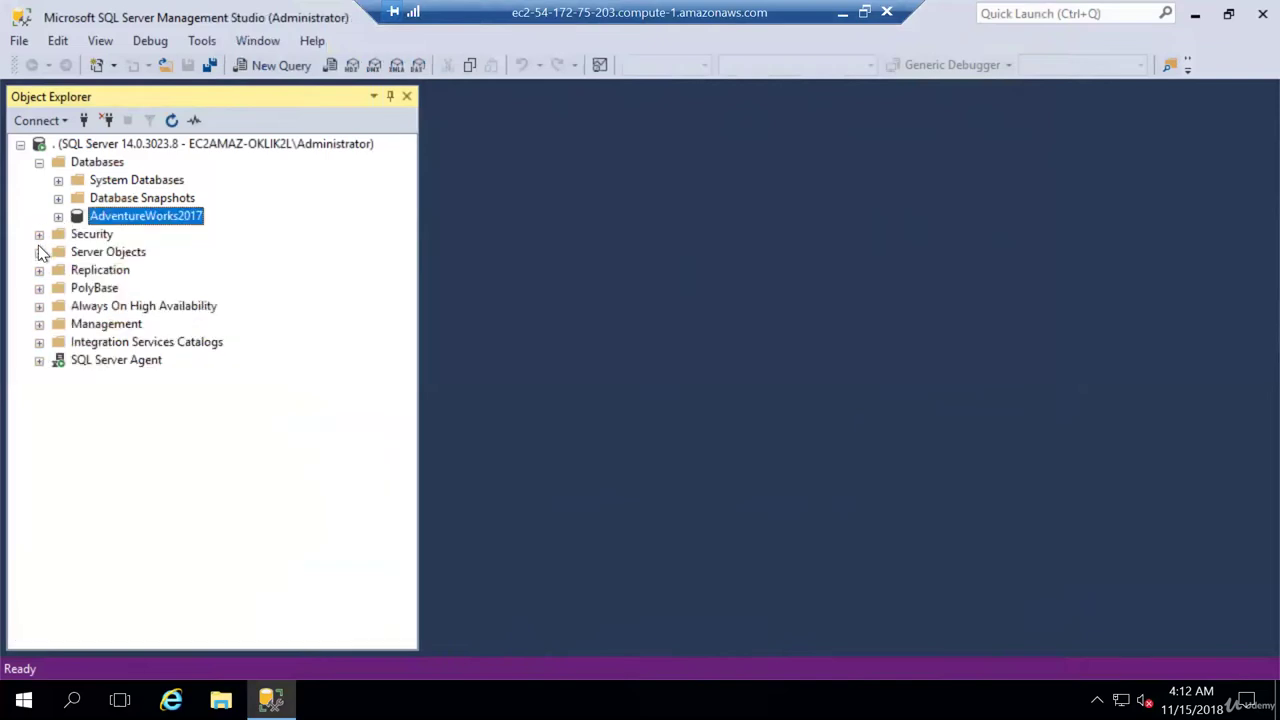
{"action": "left_click", "coordinate": [39, 252]}
{"action": "left_click", "coordinate": [39, 234]}
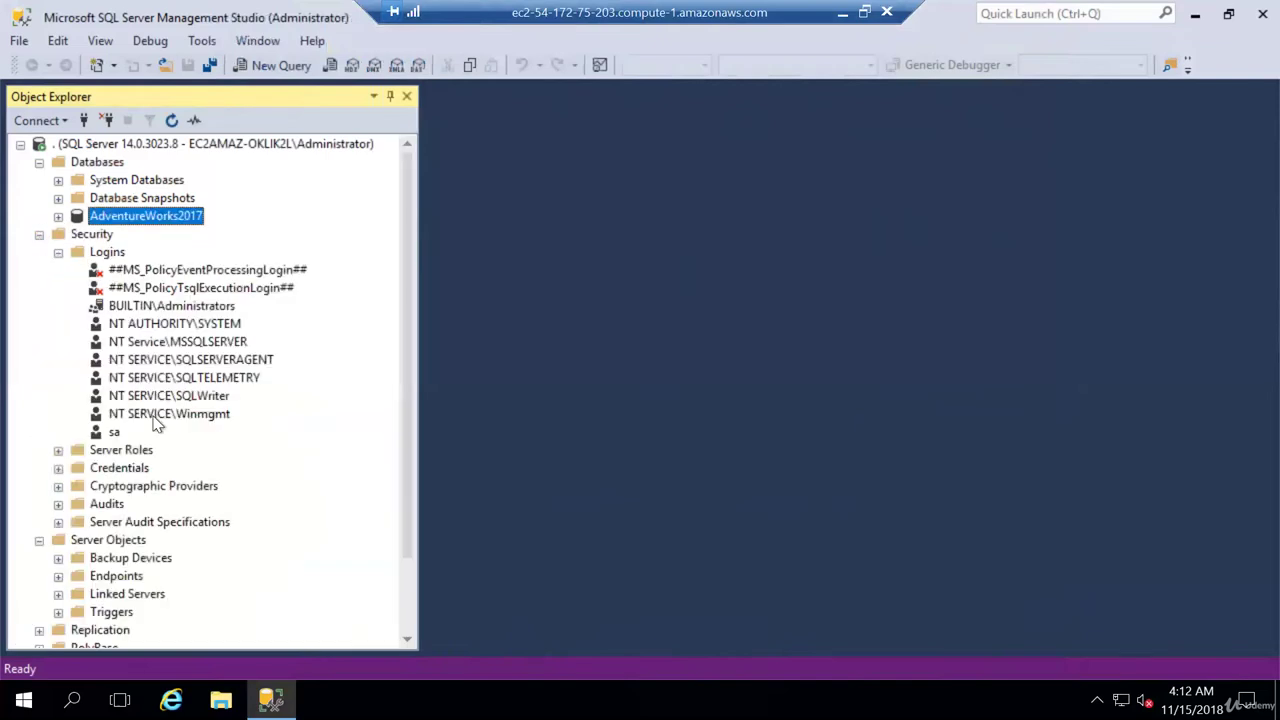
{"action": "left_click", "coordinate": [114, 433]}
{"action": "right_click", "coordinate": [116, 433]}
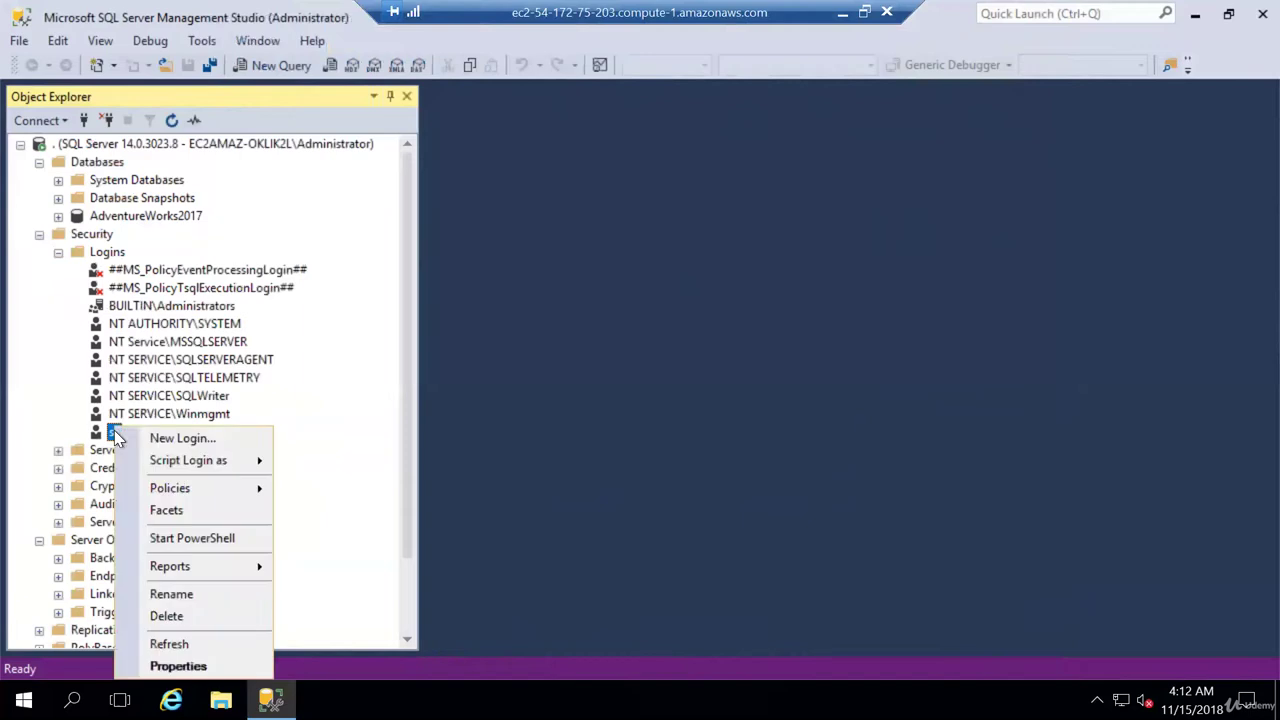
{"action": "left_click", "coordinate": [174, 665]}
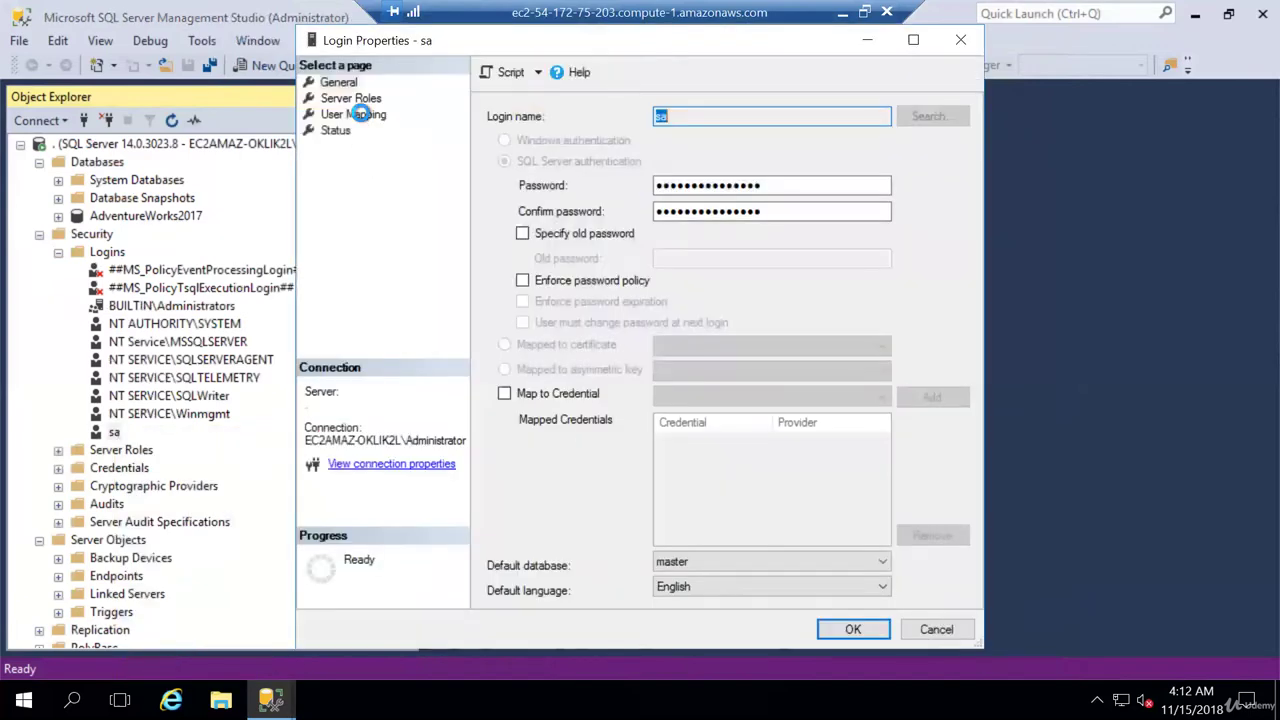
{"action": "left_click", "coordinate": [362, 114]}
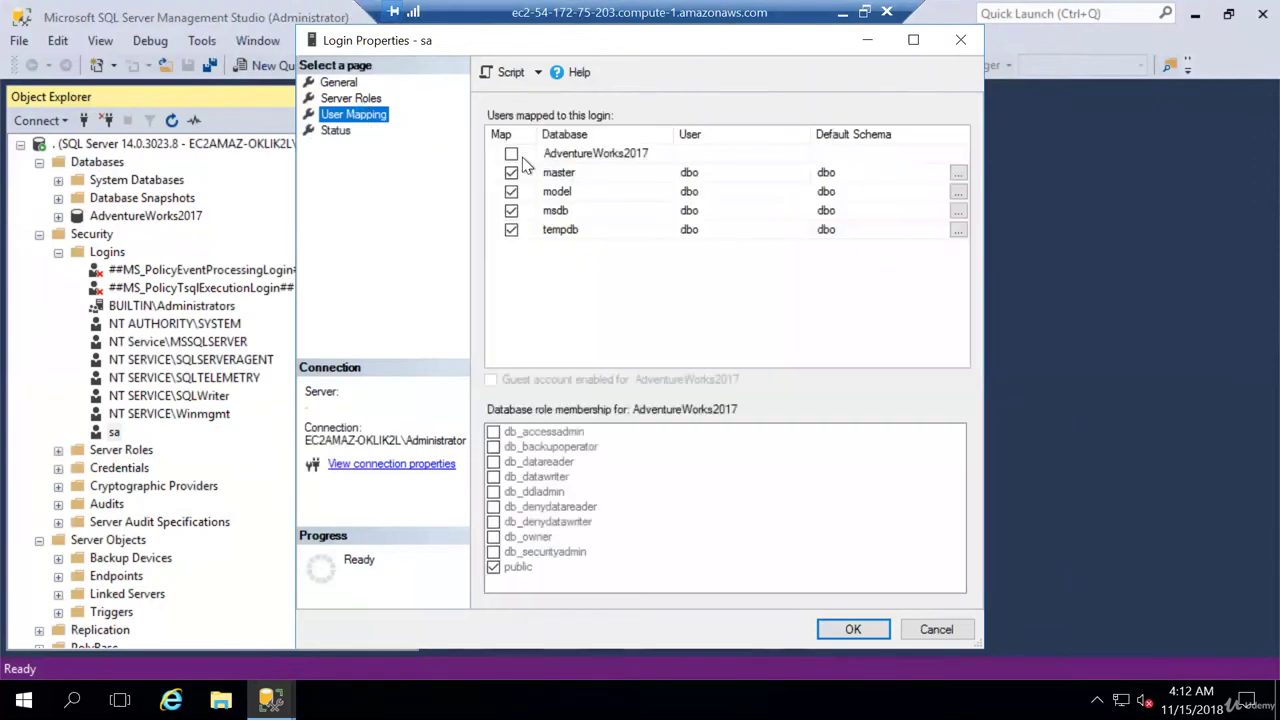
{"action": "left_click", "coordinate": [511, 155]}
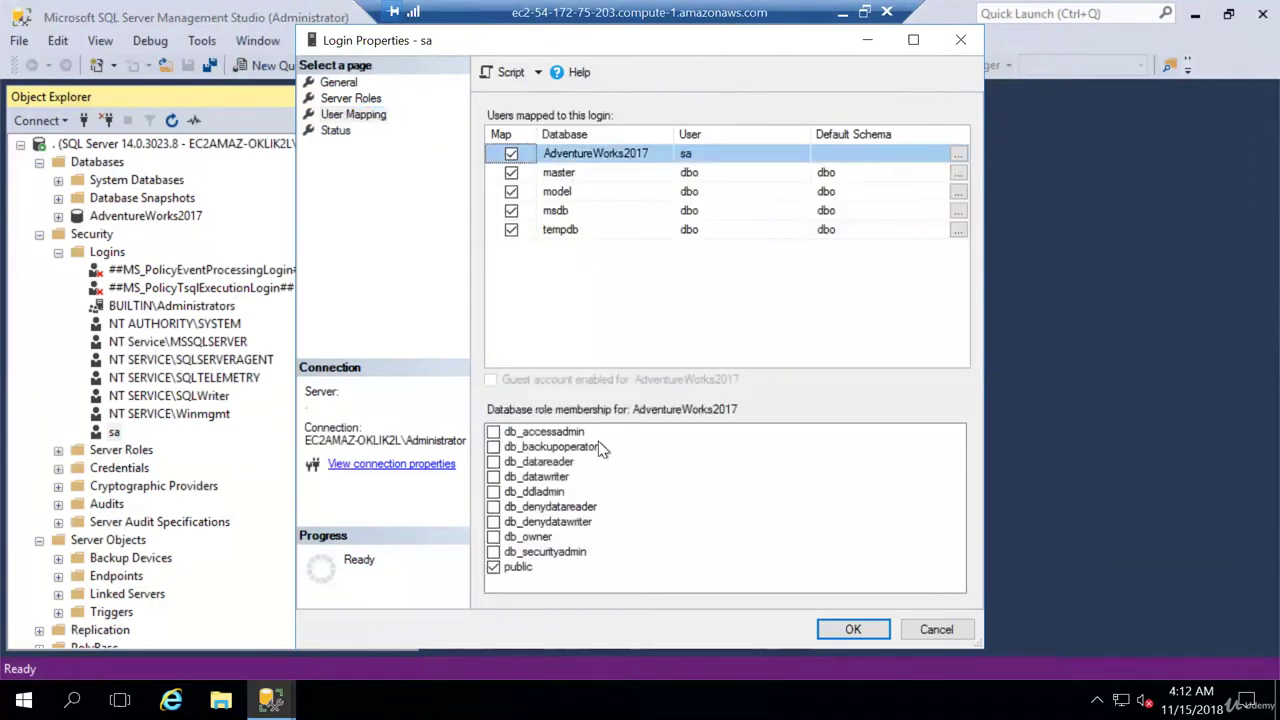
{"action": "left_click", "coordinate": [494, 537]}
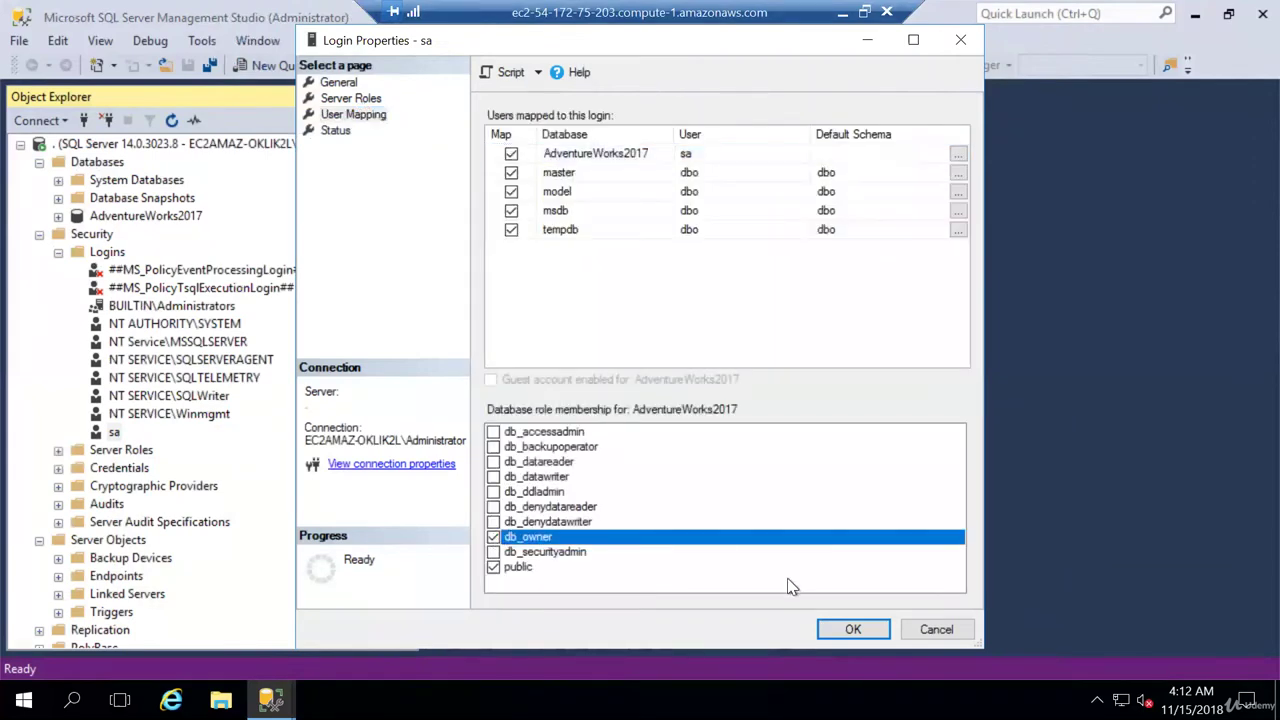
{"action": "left_click", "coordinate": [851, 630]}
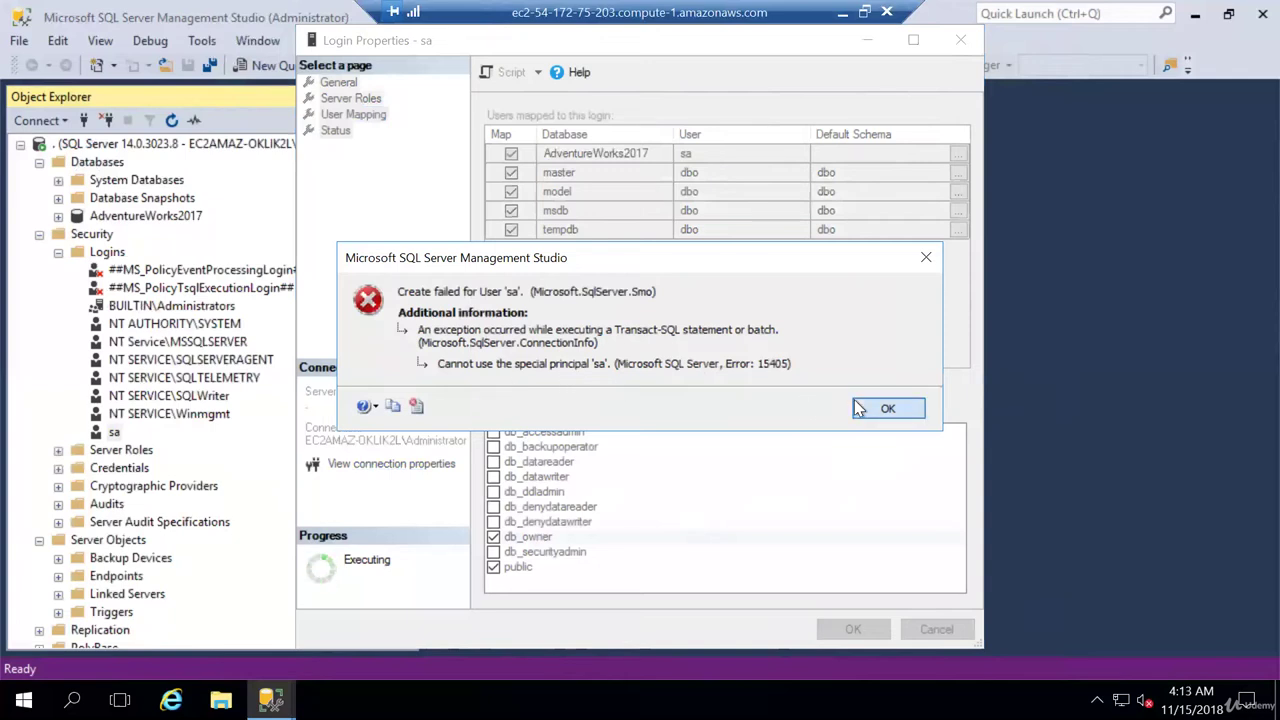
{"action": "left_click", "coordinate": [889, 408]}
{"action": "left_click", "coordinate": [940, 630]}
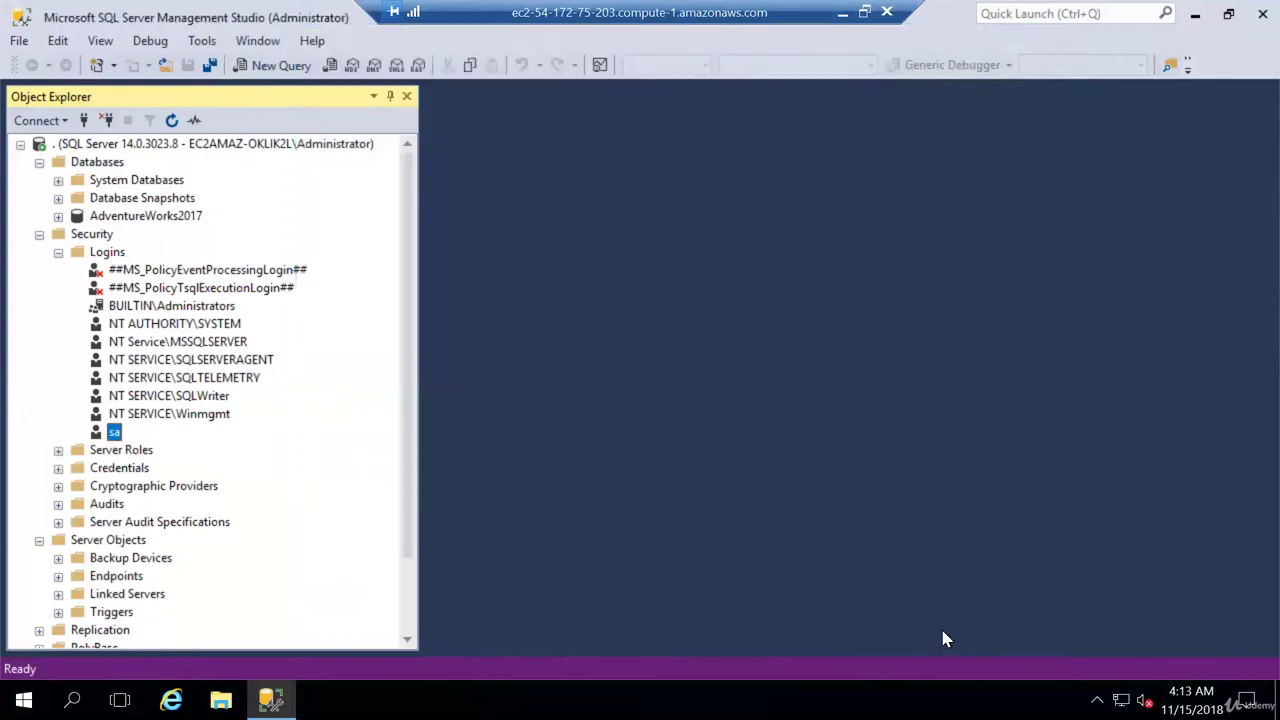
Start a new query window using the current server connection.
{"action": "left_click", "coordinate": [147, 144]}
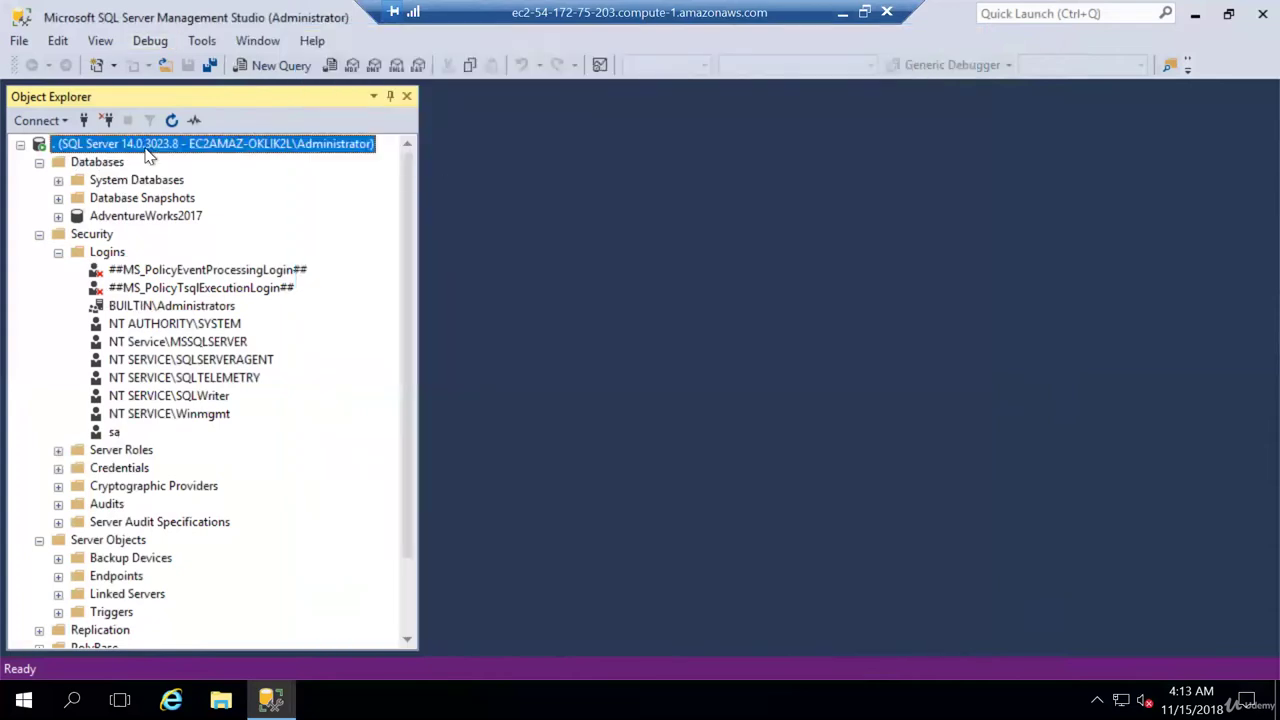
{"action": "left_click", "coordinate": [18, 42]}
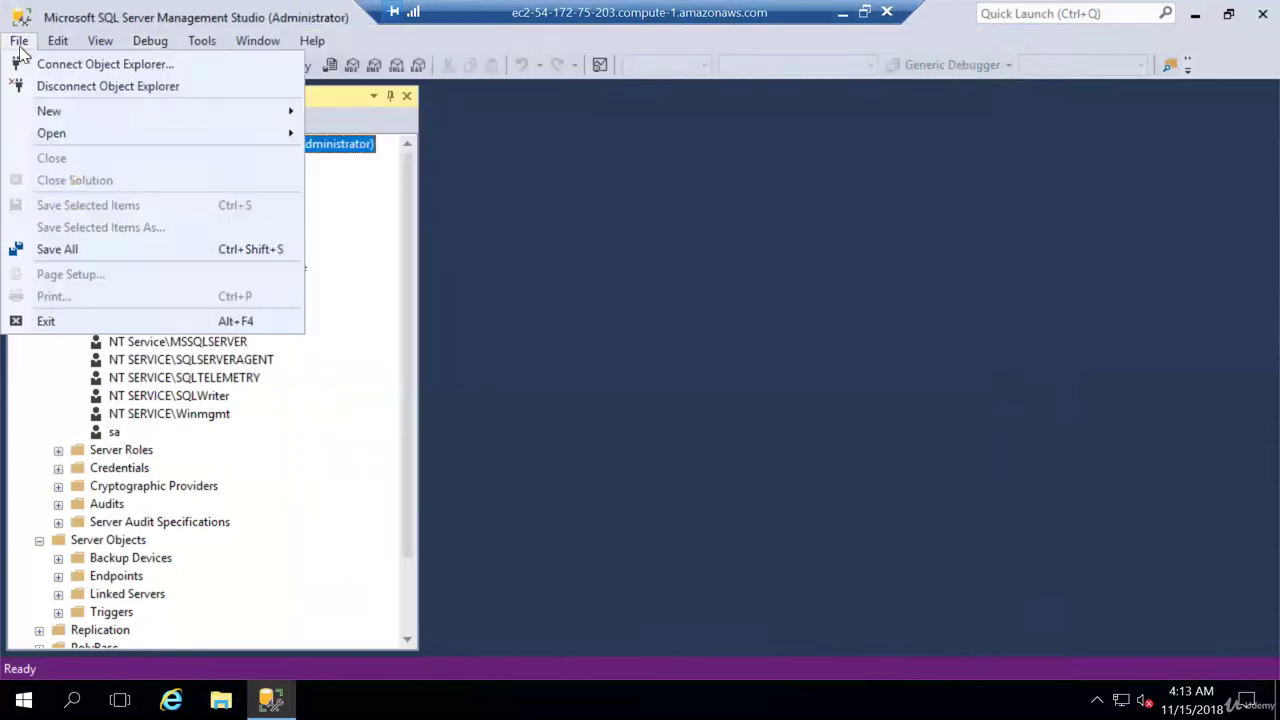
{"action": "mouse_move", "coordinate": [118, 115]}
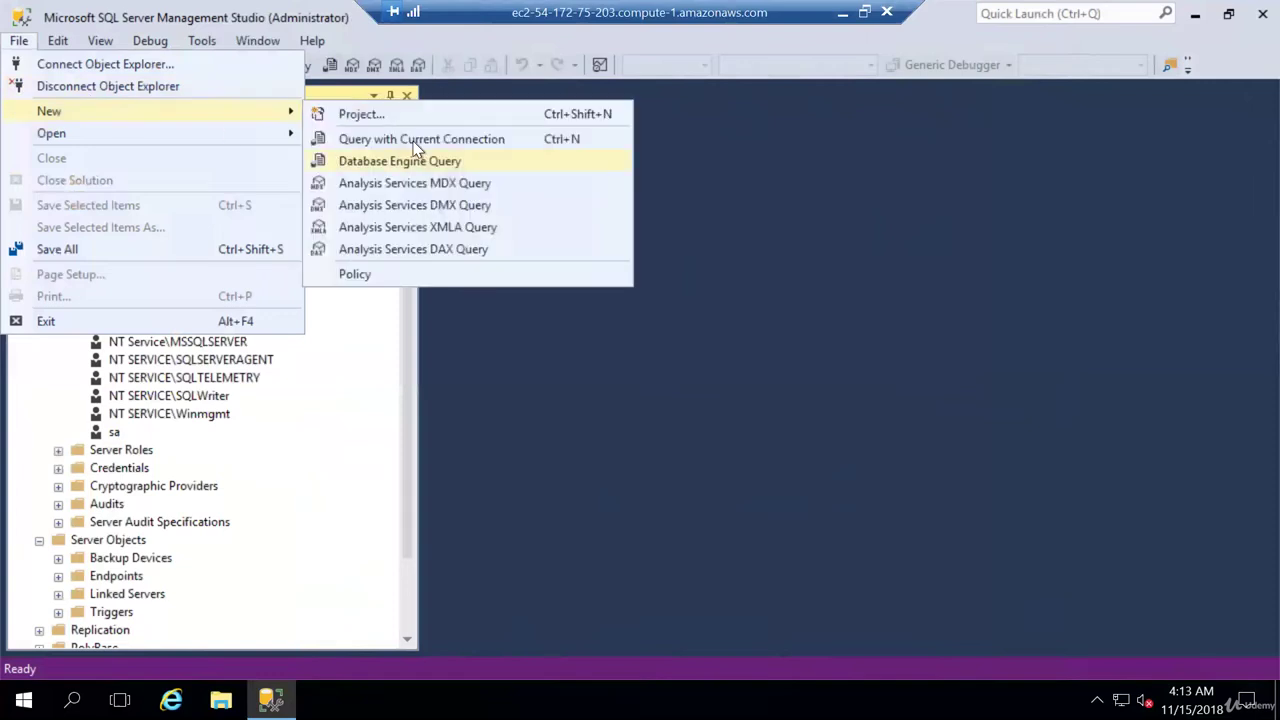
{"action": "left_click", "coordinate": [413, 141]}
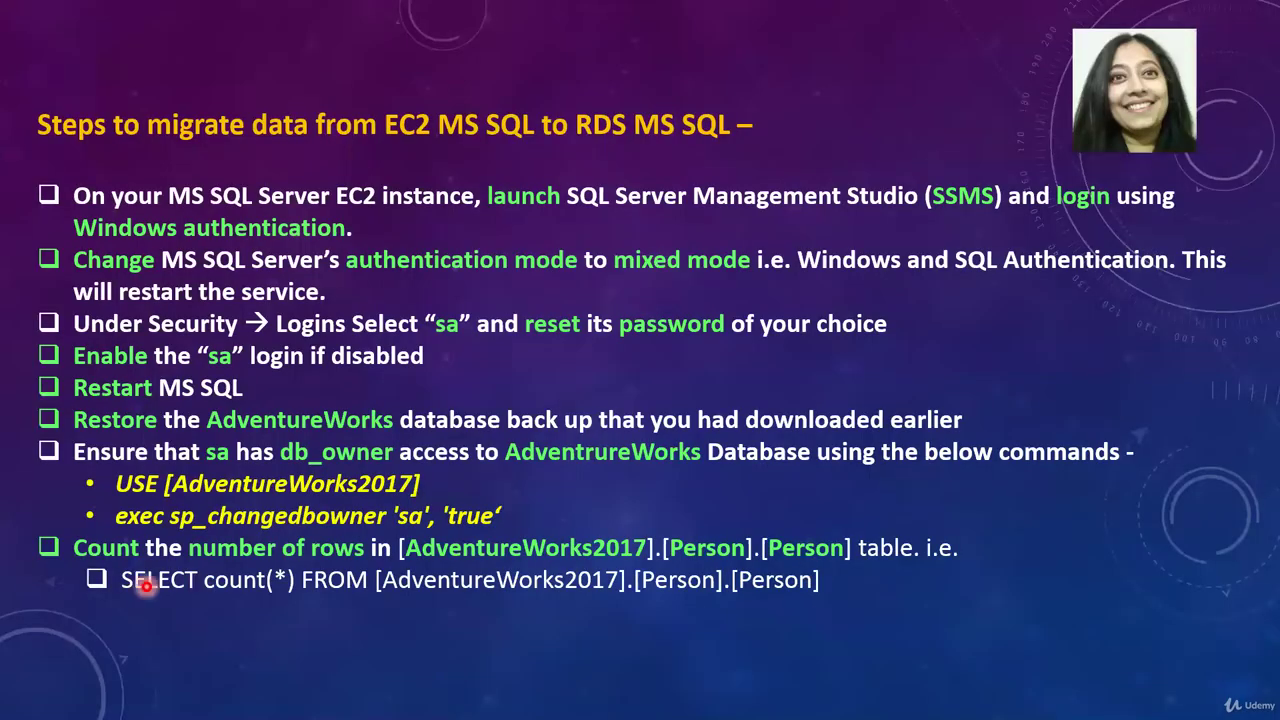
In the PowerPoint editor, select the USE [AdventureWorks2017] and sp_changedbowner lines on slide 100.
{"action": "key", "text": "alt+Tab"}
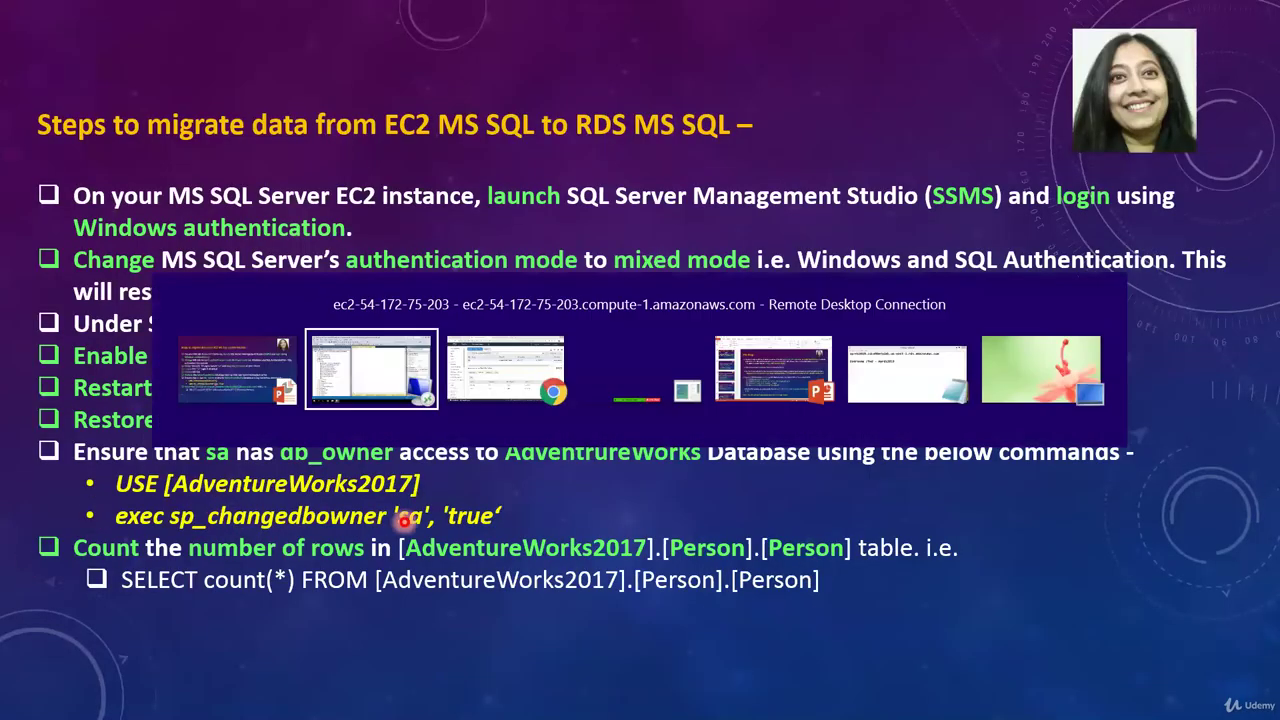
{"action": "key", "text": "alt+Tab"}
{"action": "key", "text": "alt+Tab"}
{"action": "key", "text": "alt+Tab"}
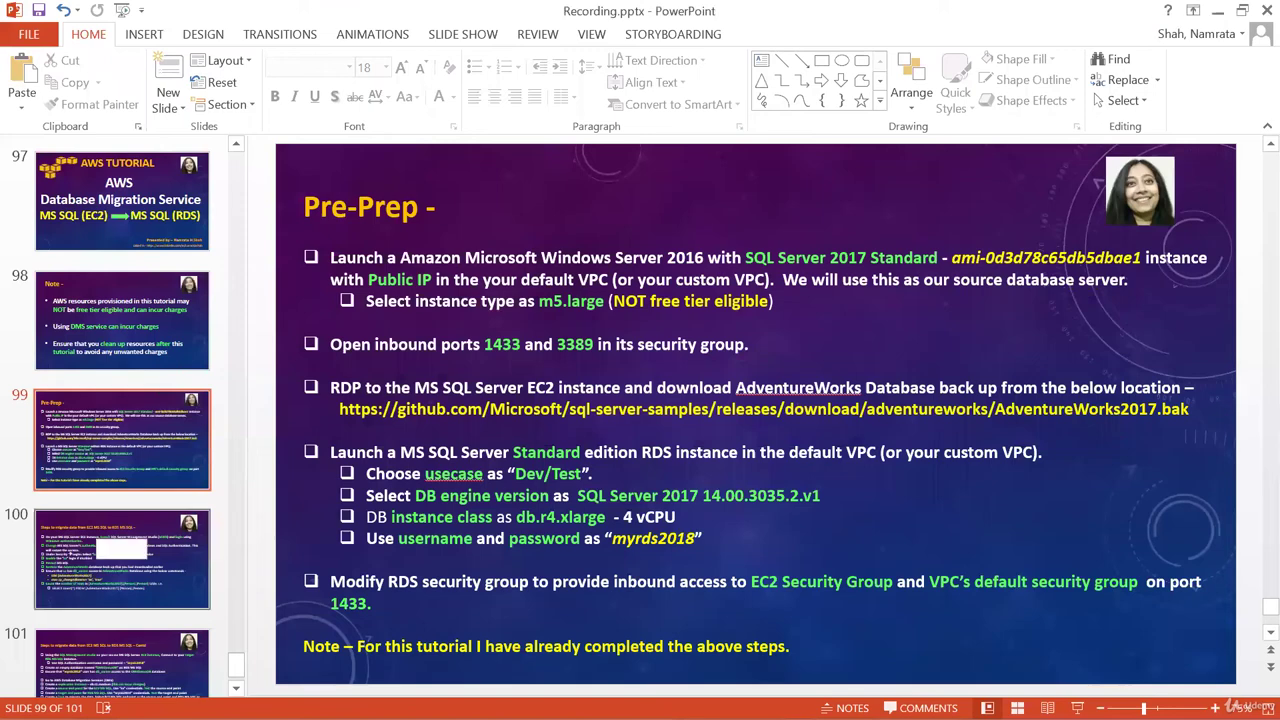
{"action": "left_click", "coordinate": [74, 546]}
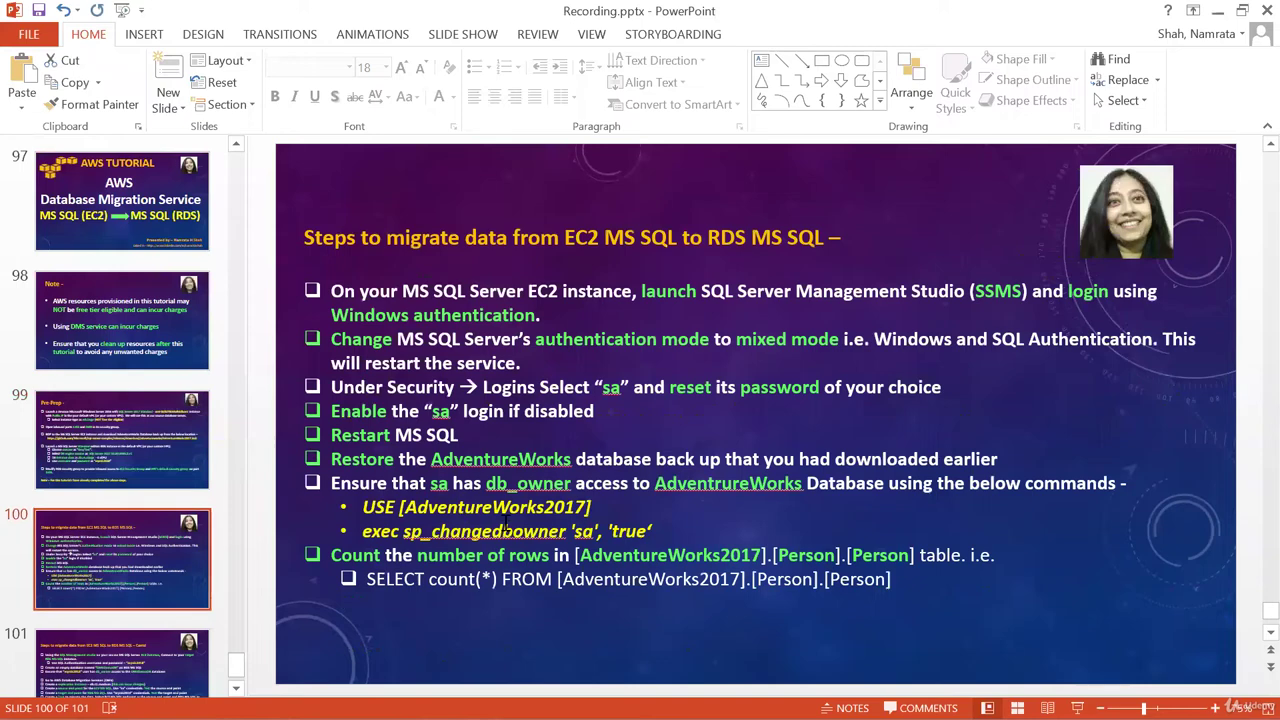
{"action": "left_click", "coordinate": [503, 528]}
{"action": "left_click_drag", "start_coordinate": [660, 531], "coordinate": [376, 509]}
{"action": "key", "text": "ctrl+c"}
Paste the USE and exec sp_changedbowner 'sa', 'true' commands into the query and run them.
{"action": "key", "text": "alt+Tab"}
{"action": "key", "text": "alt+Tab"}
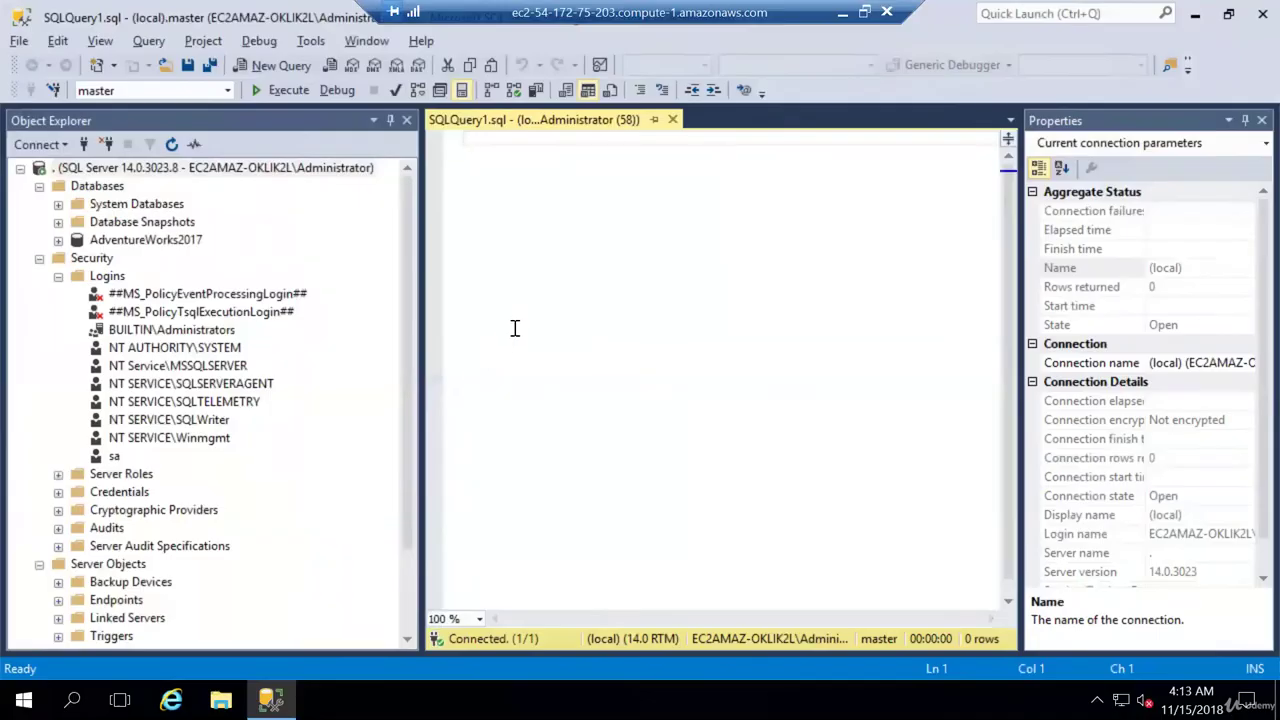
{"action": "key", "text": "ctrl+v"}
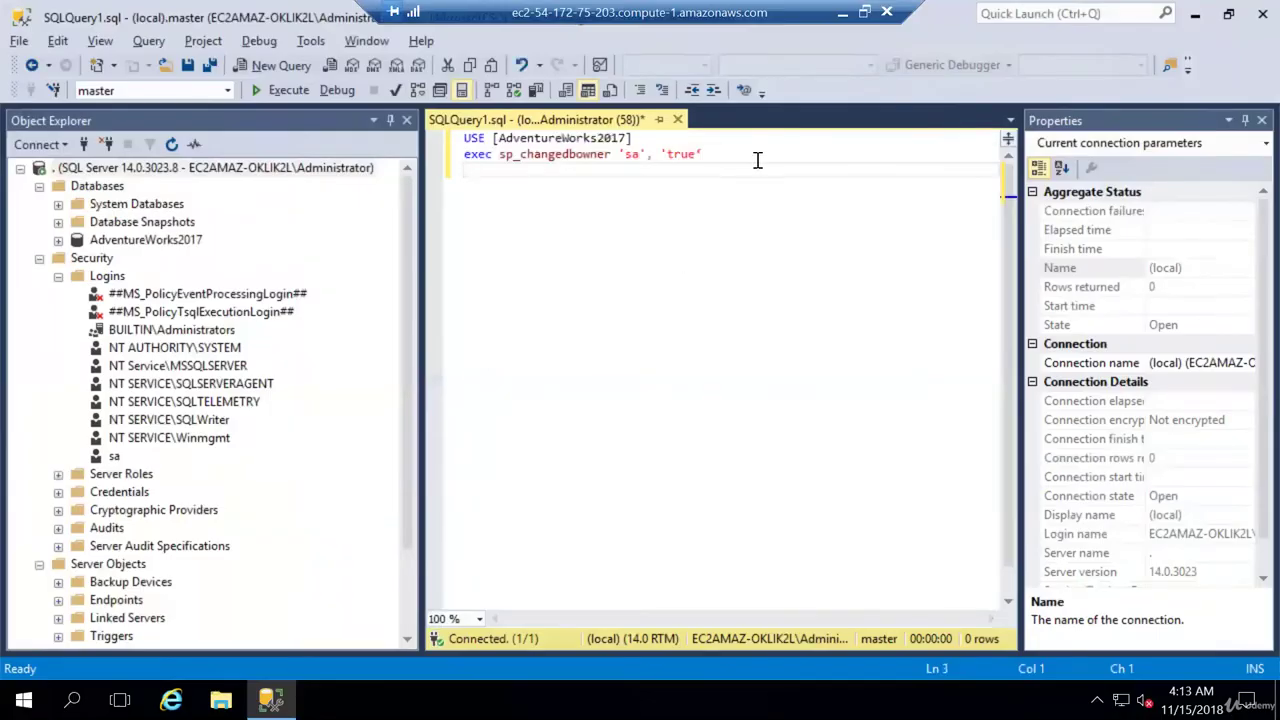
{"action": "left_click_drag", "start_coordinate": [729, 157], "coordinate": [464, 138]}
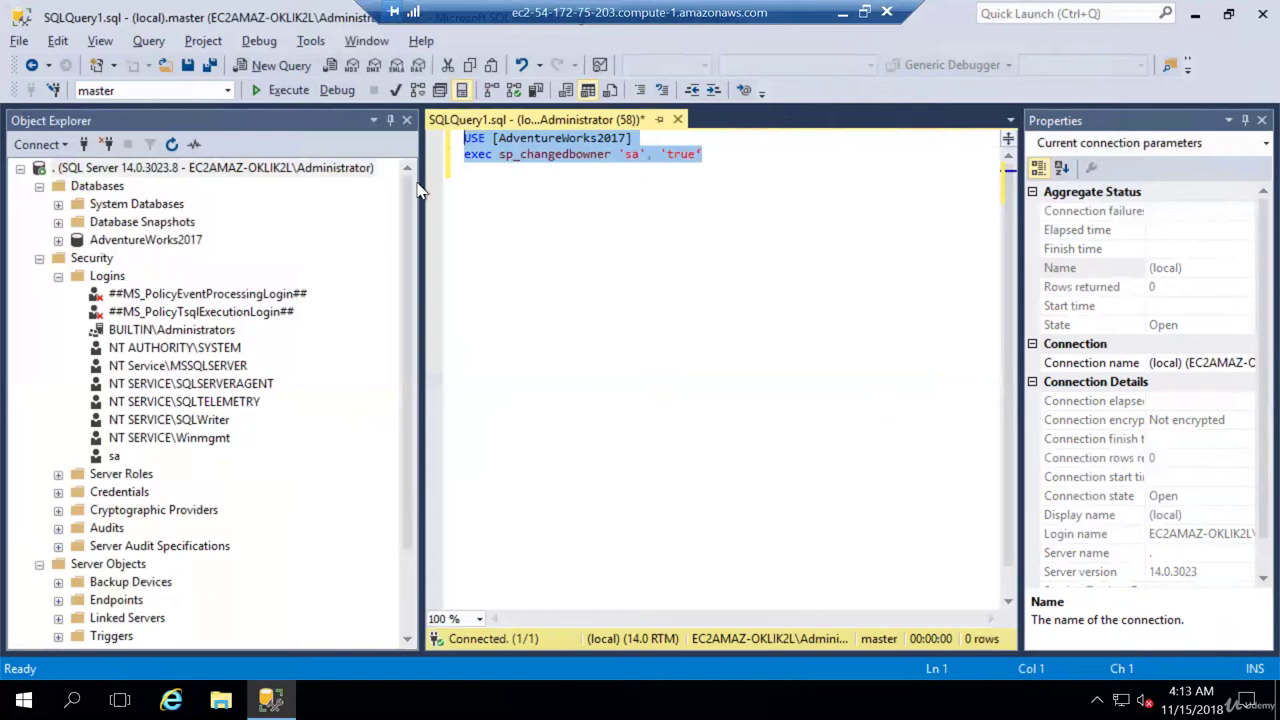
{"action": "left_click", "coordinate": [617, 171]}
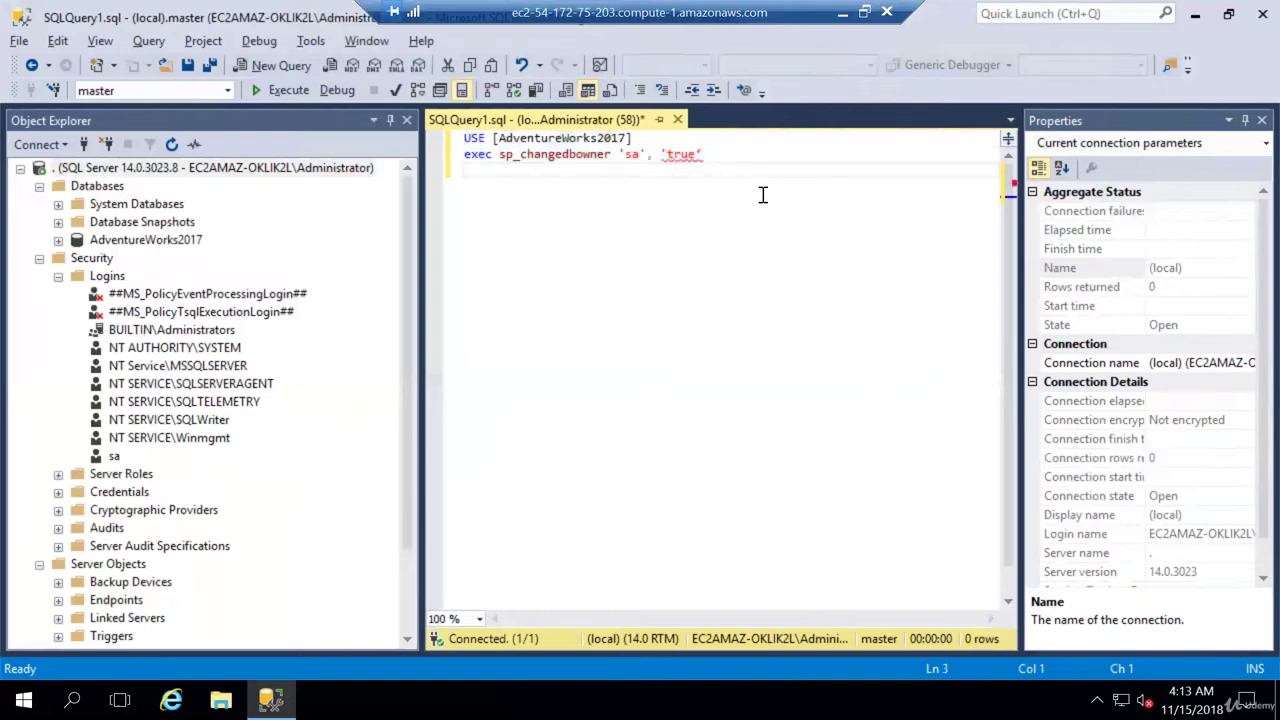
{"action": "left_click_drag", "start_coordinate": [718, 160], "coordinate": [325, 108]}
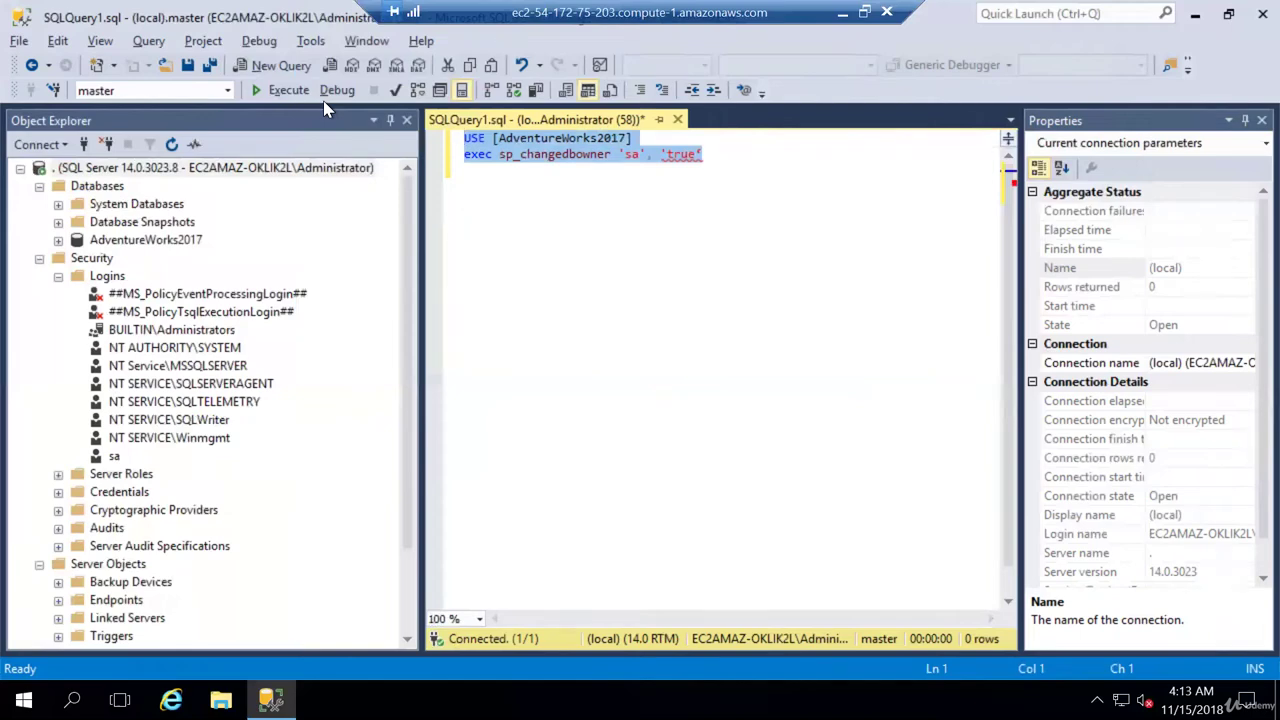
{"action": "key", "text": "F5"}
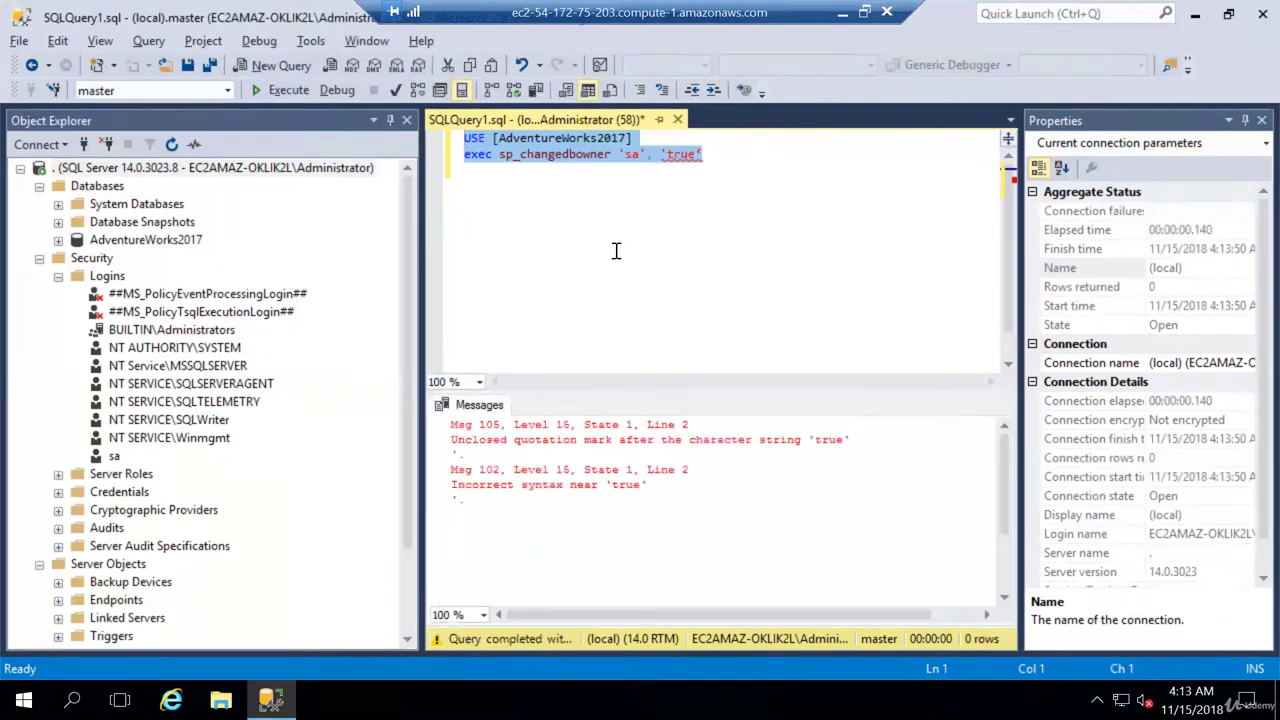
Fix the closing quote on 'true' and rerun both commands until they complete successfully.
{"action": "left_click", "coordinate": [666, 219]}
{"action": "left_click", "coordinate": [710, 154]}
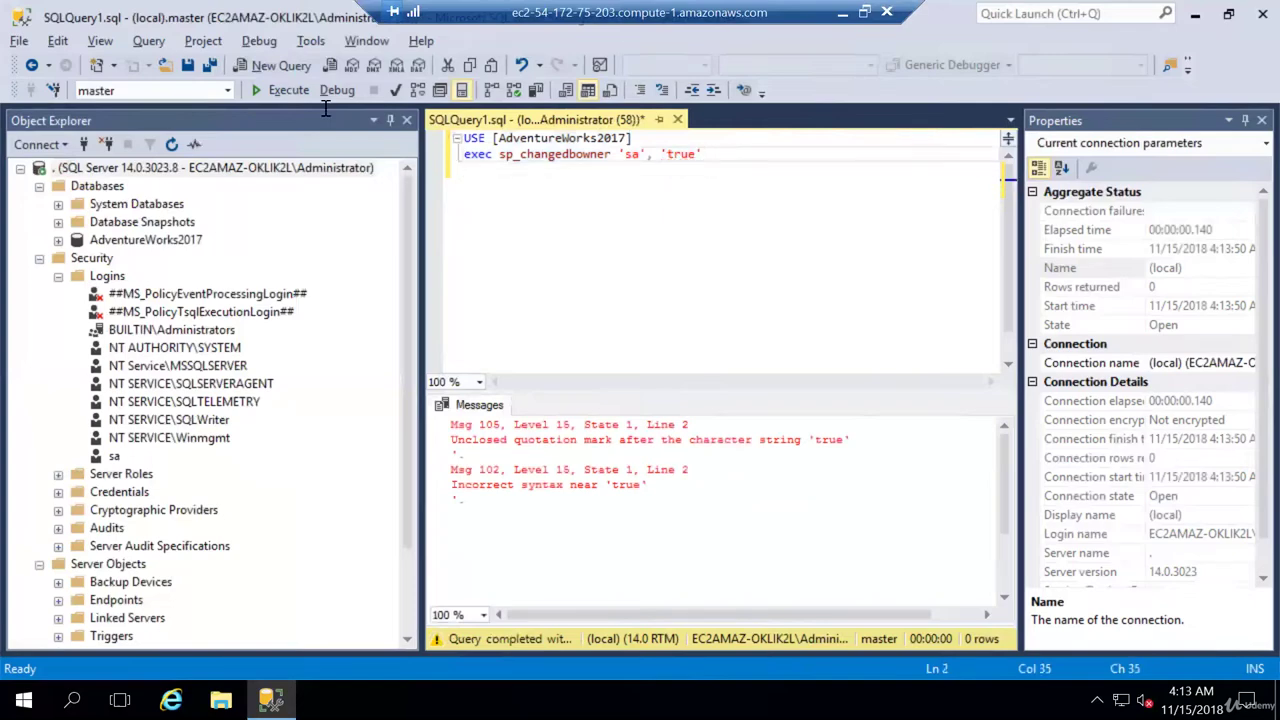
{"action": "key", "text": "ctrl+shift+Home"}
{"action": "key", "text": "F5"}
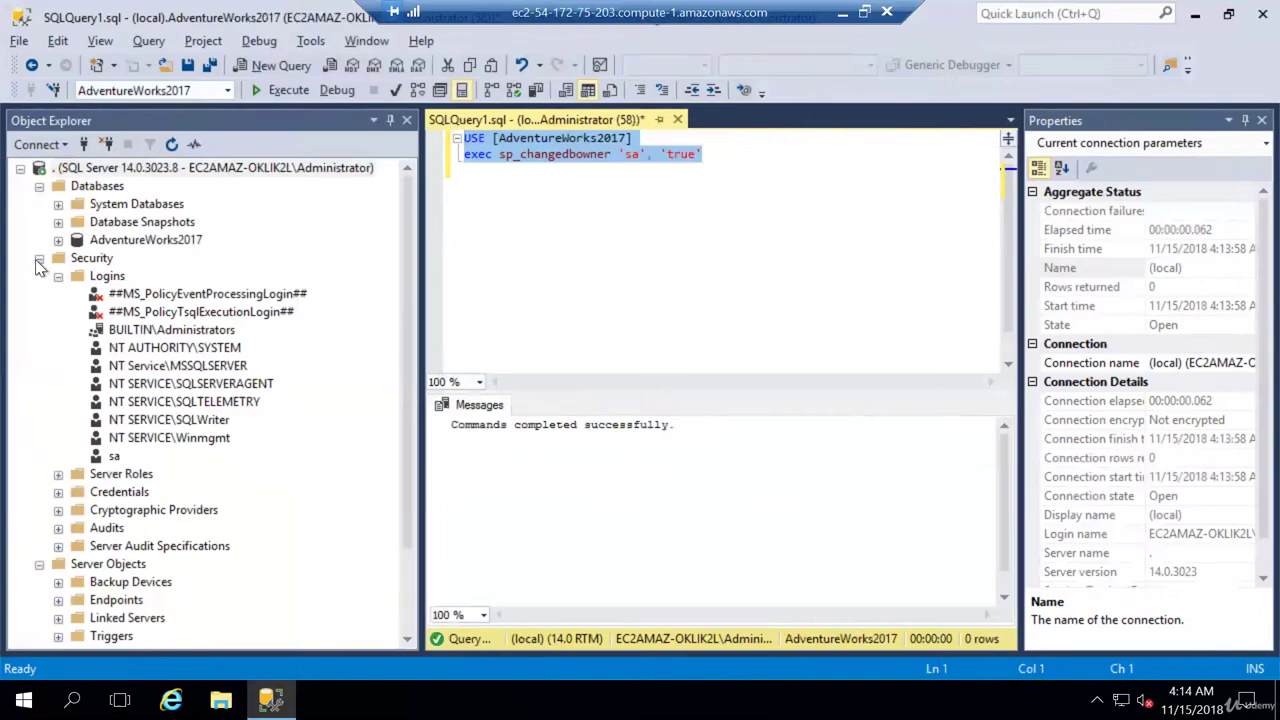
{"action": "left_click", "coordinate": [39, 258]}
Script a Select Top 1000 Rows query for the AdventureWorks2017 Person.Person table.
{"action": "left_click", "coordinate": [58, 240]}
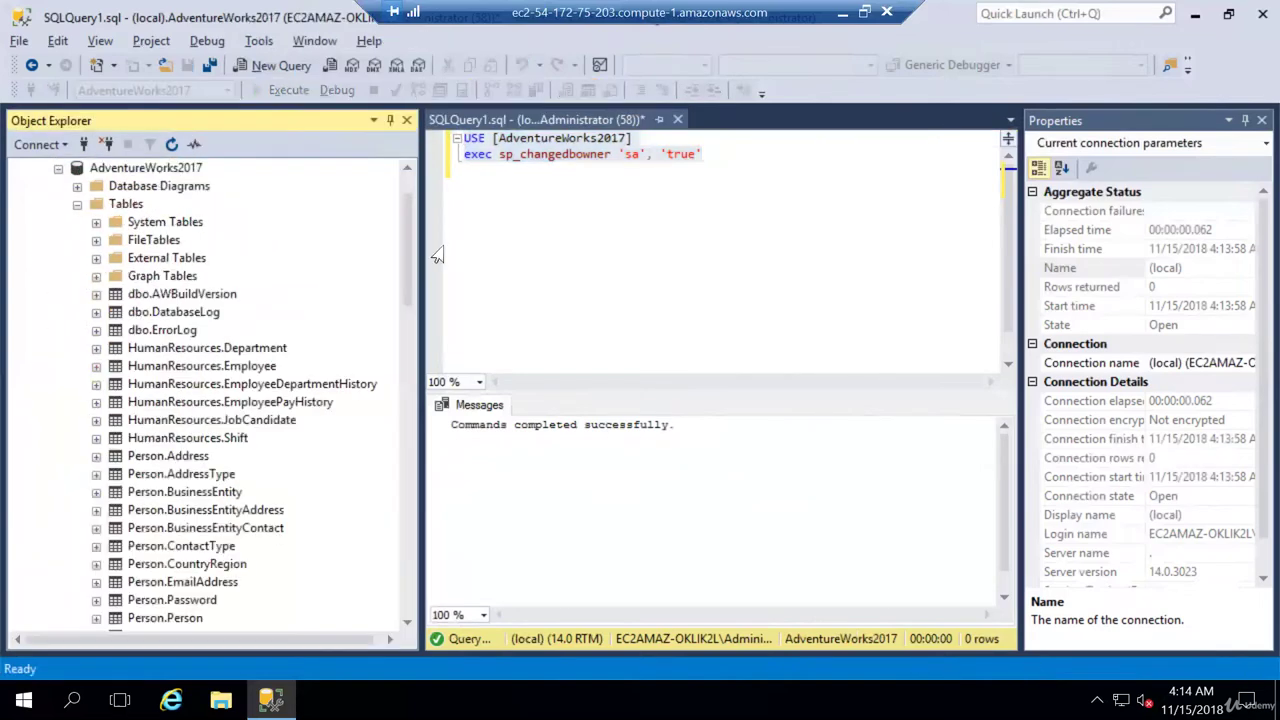
{"action": "scroll", "coordinate": [410, 250], "scroll_direction": "down", "scroll_amount": 2}
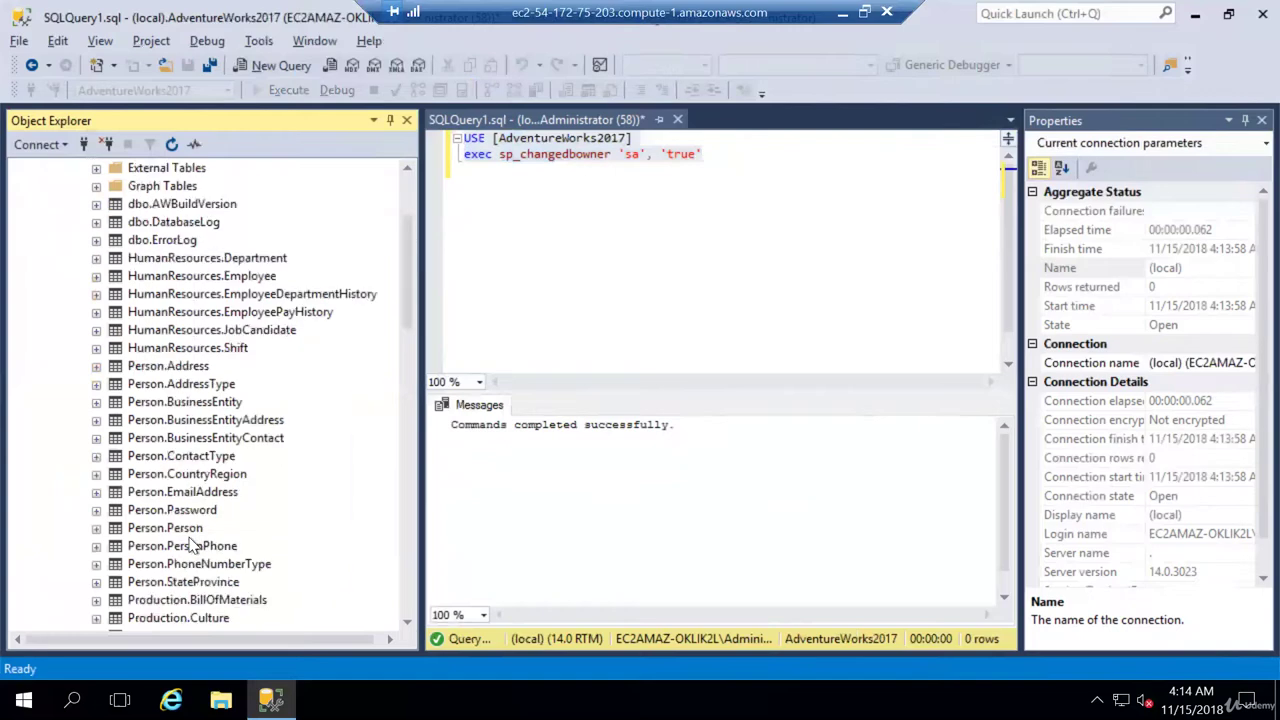
{"action": "left_click", "coordinate": [186, 532]}
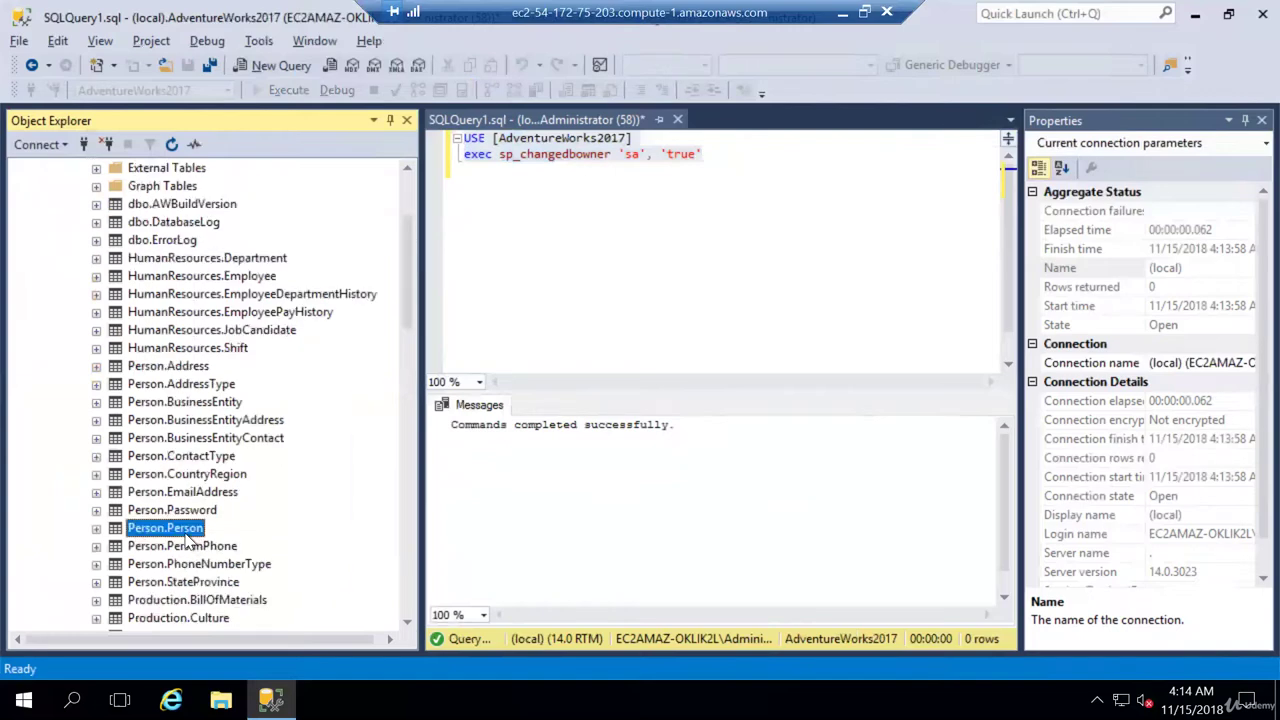
{"action": "right_click", "coordinate": [186, 535]}
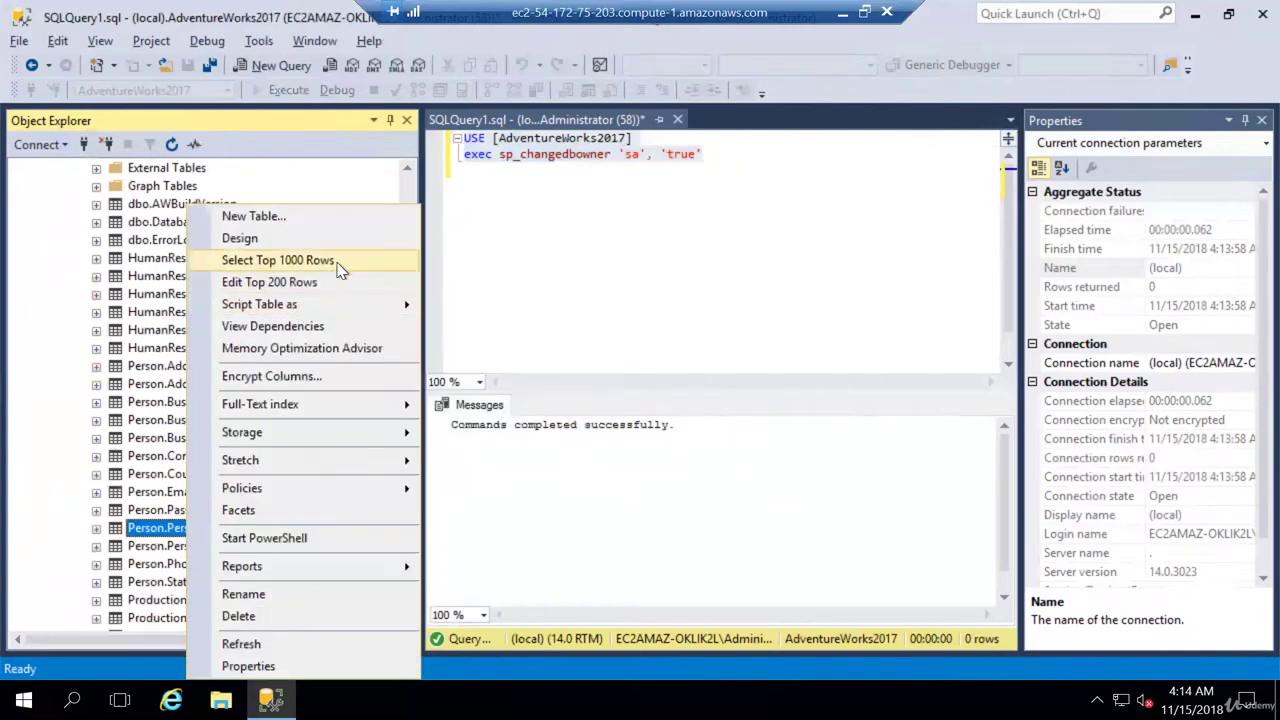
{"action": "left_click", "coordinate": [338, 266]}
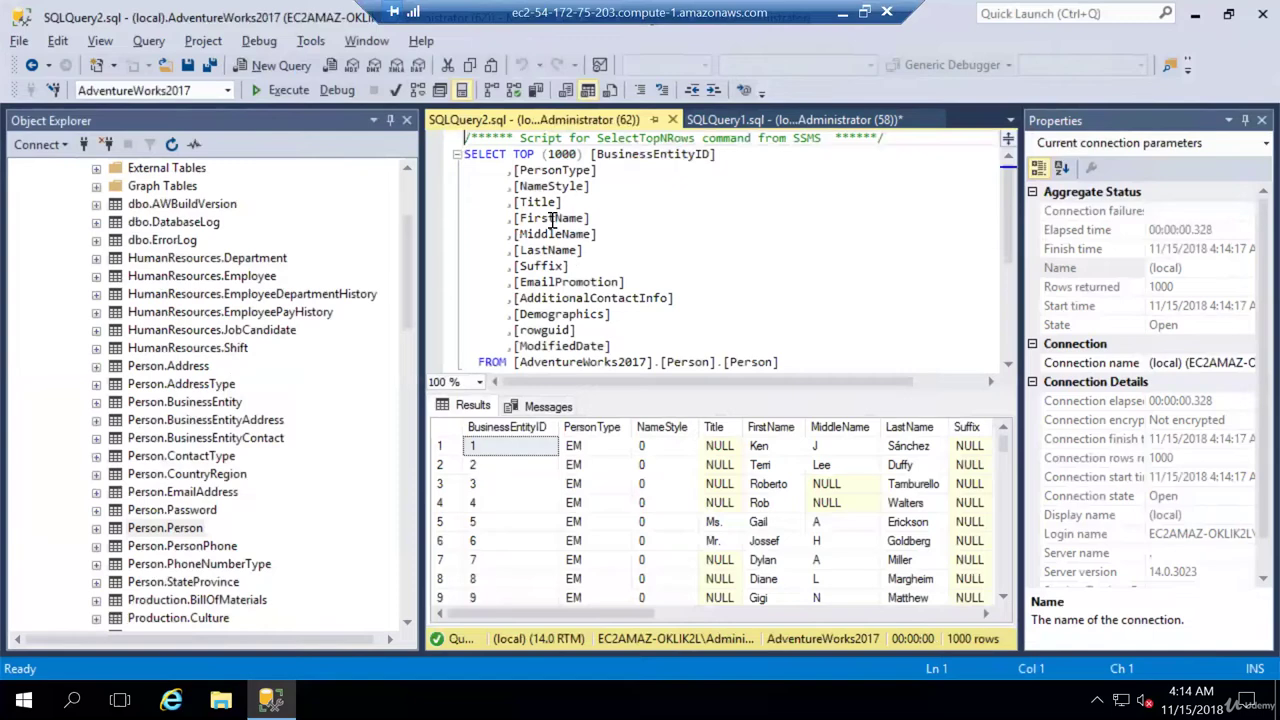
{"action": "mouse_move", "coordinate": [551, 220]}
{"action": "left_click", "coordinate": [511, 161]}
Replace the column list with count(*) and run the query, returning 19972.
{"action": "left_click_drag", "start_coordinate": [514, 156], "coordinate": [621, 345]}
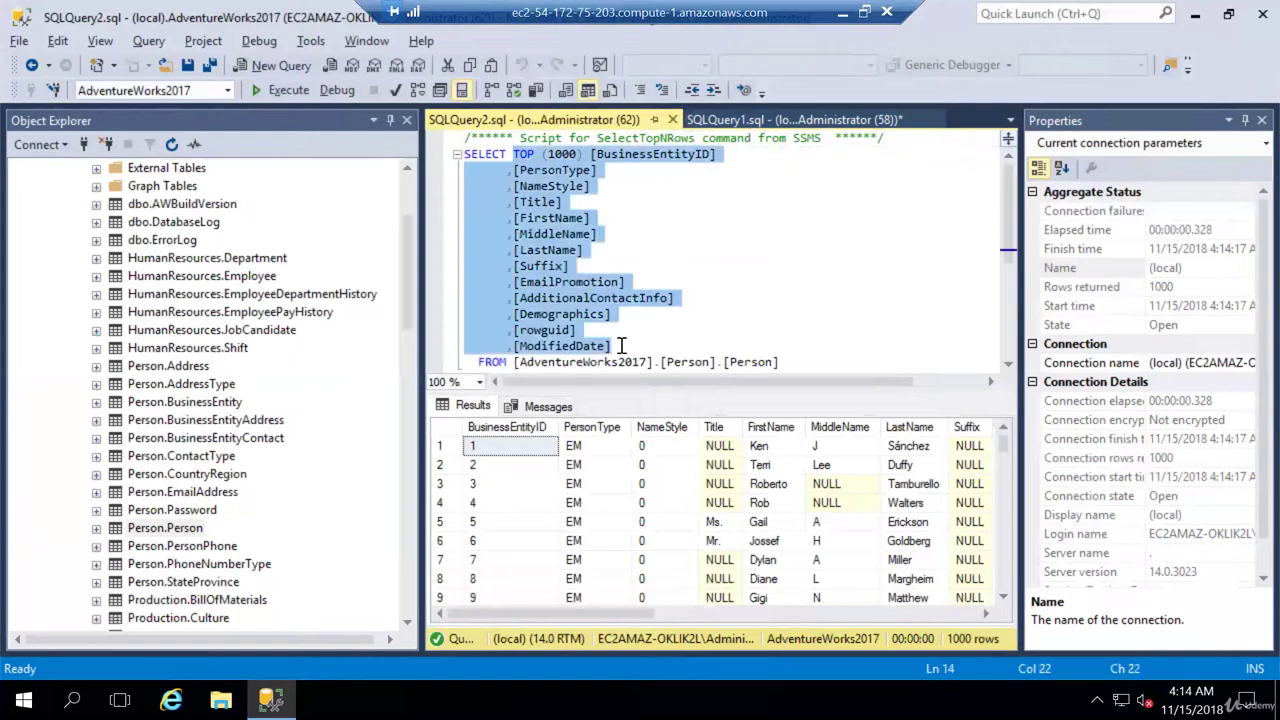
{"action": "type", "text": "count"}
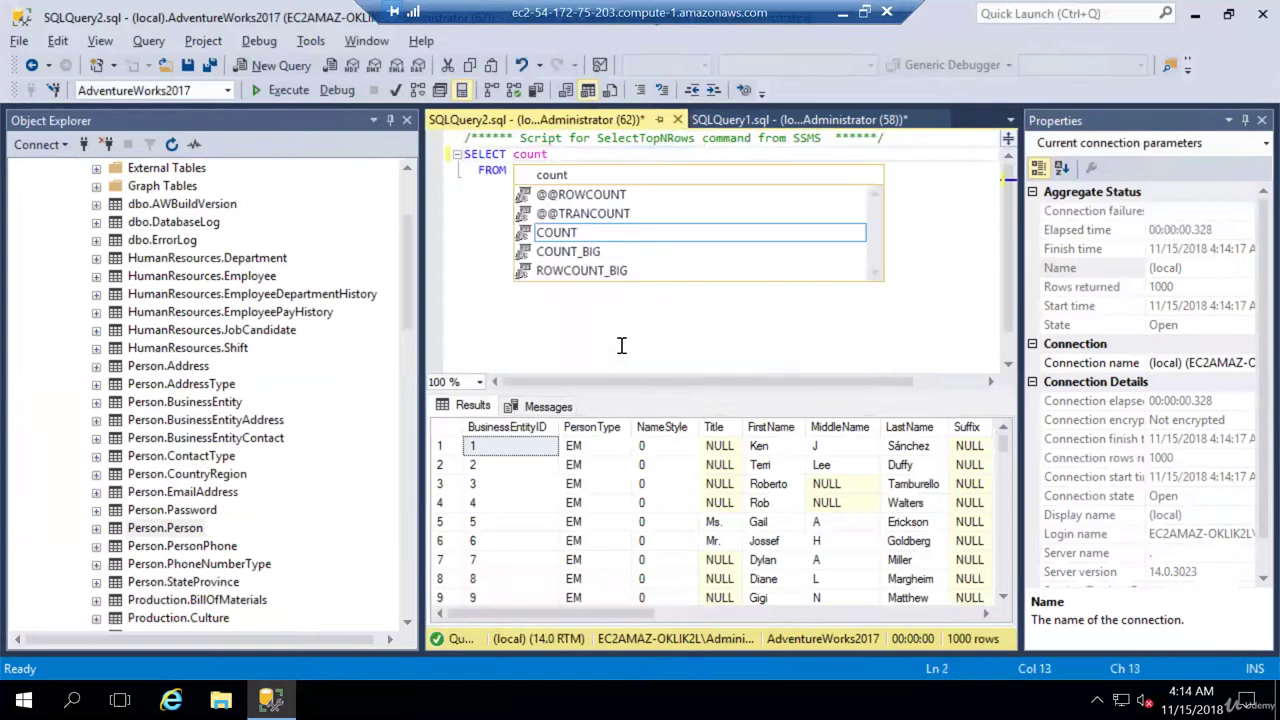
{"action": "type", "text": " ("}
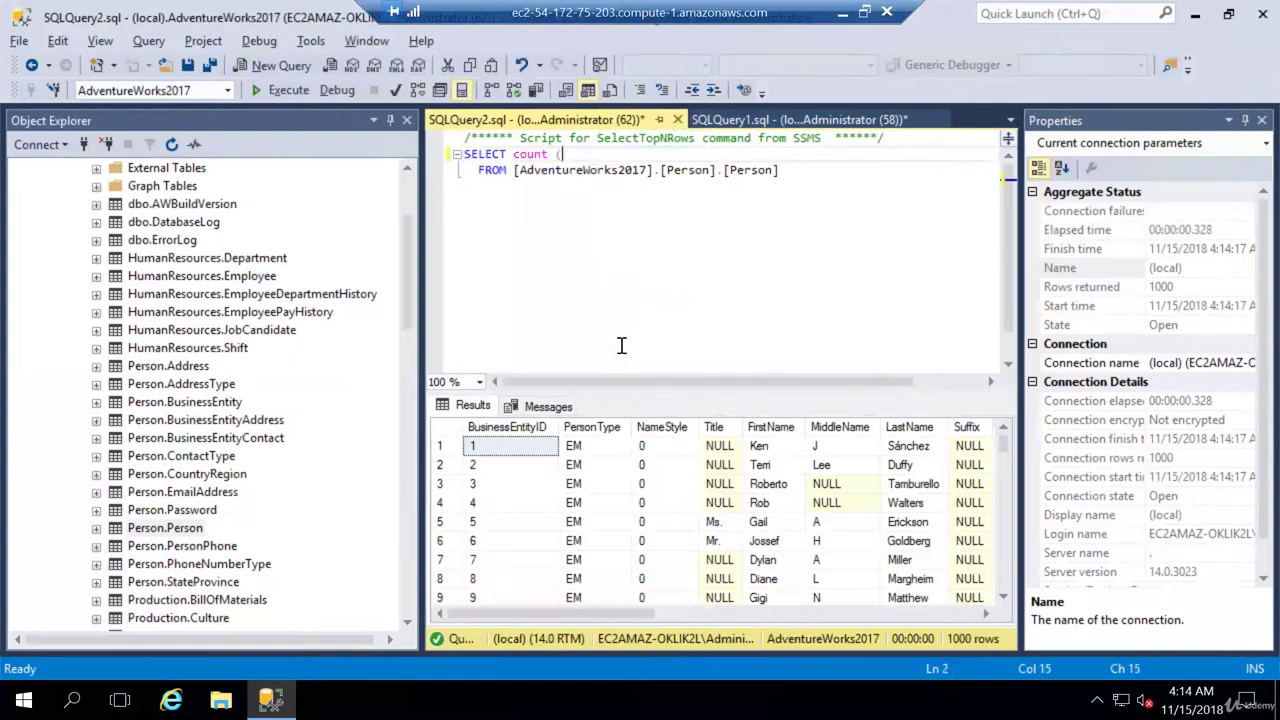
{"action": "type", "text": "*)"}
{"action": "key", "text": "Delete"}
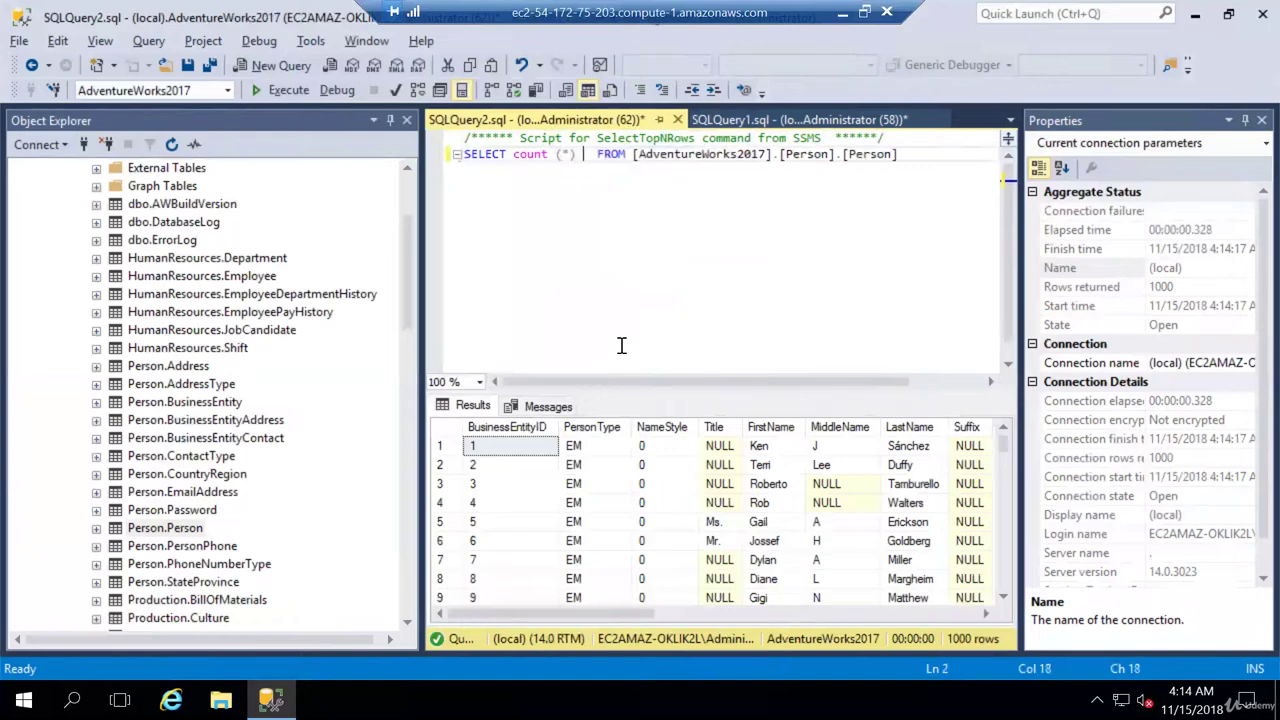
{"action": "key", "text": "Delete"}
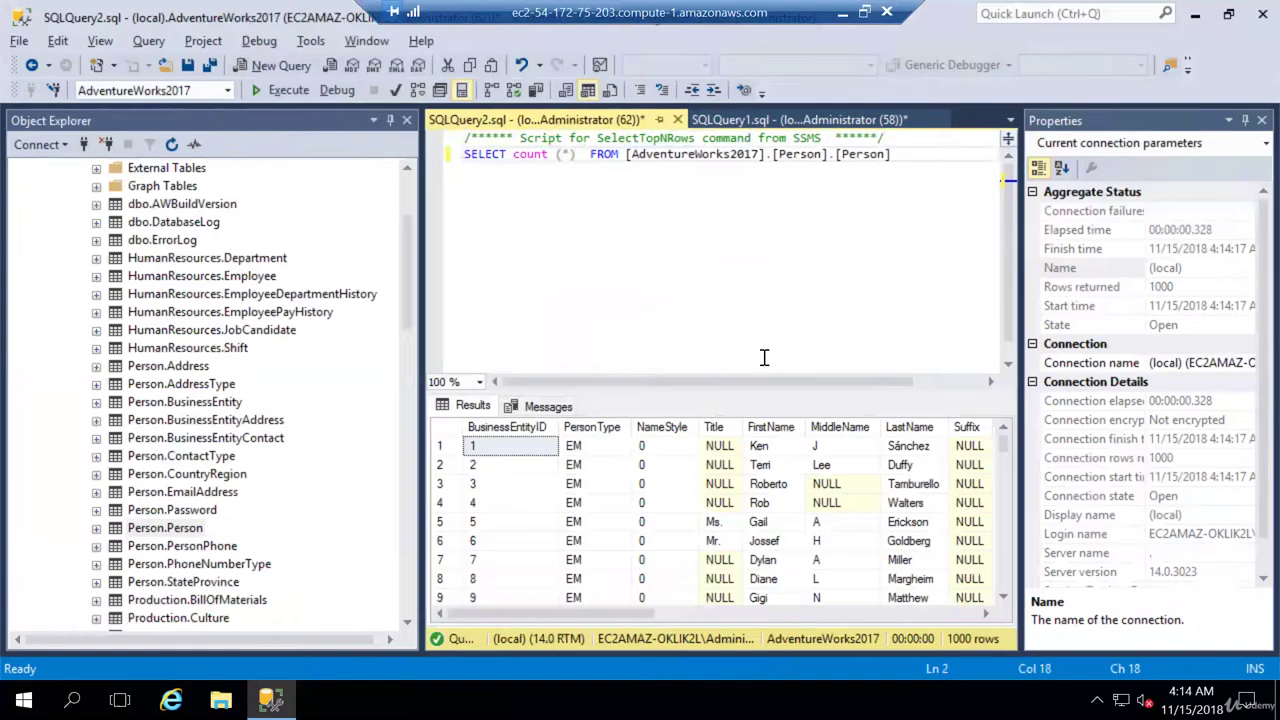
{"action": "left_click_drag", "start_coordinate": [908, 154], "coordinate": [318, 160]}
{"action": "key", "text": "ctrl+c"}
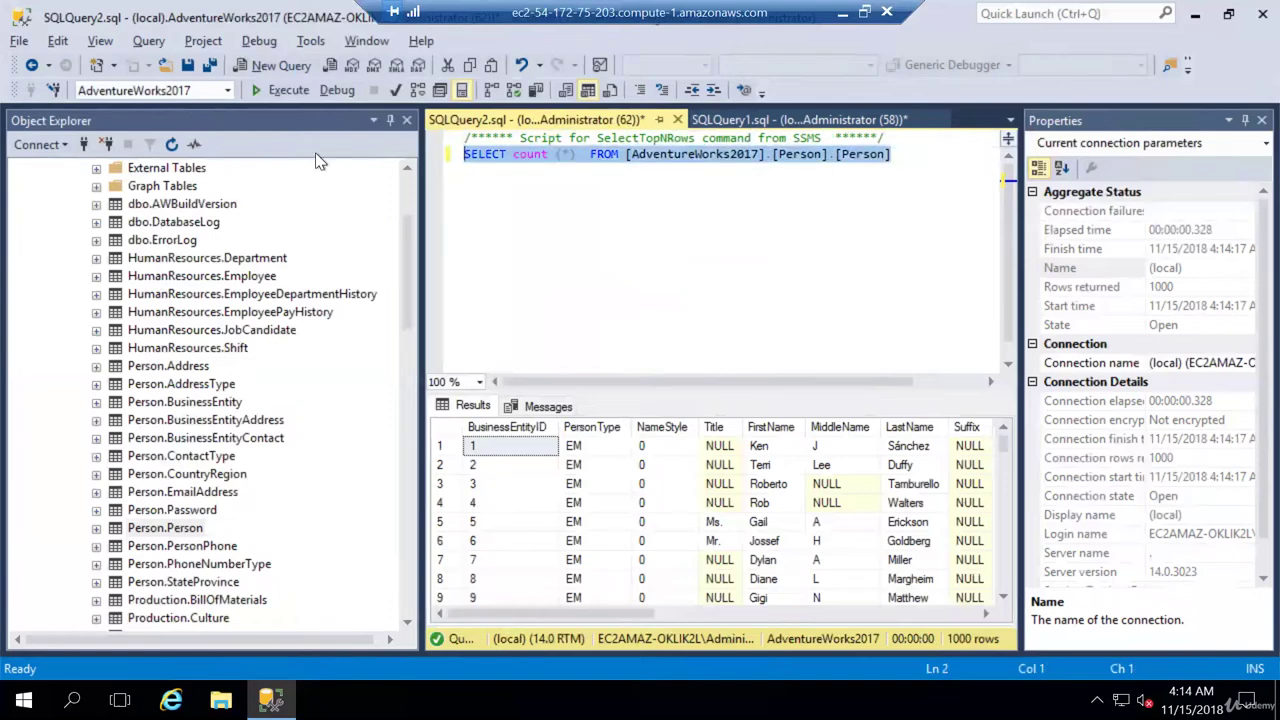
{"action": "key", "text": "F5"}
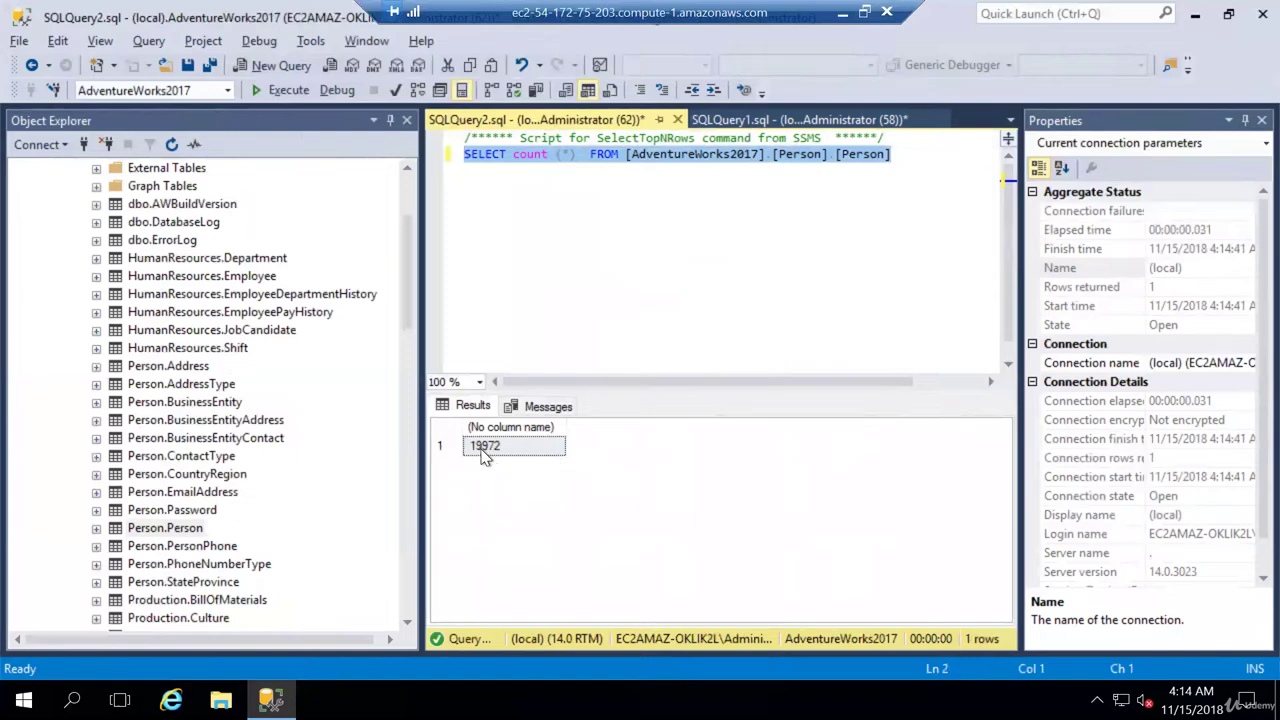
Undo the accidentally duplicated count query line and close the malware notification.
{"action": "left_click", "coordinate": [535, 283]}
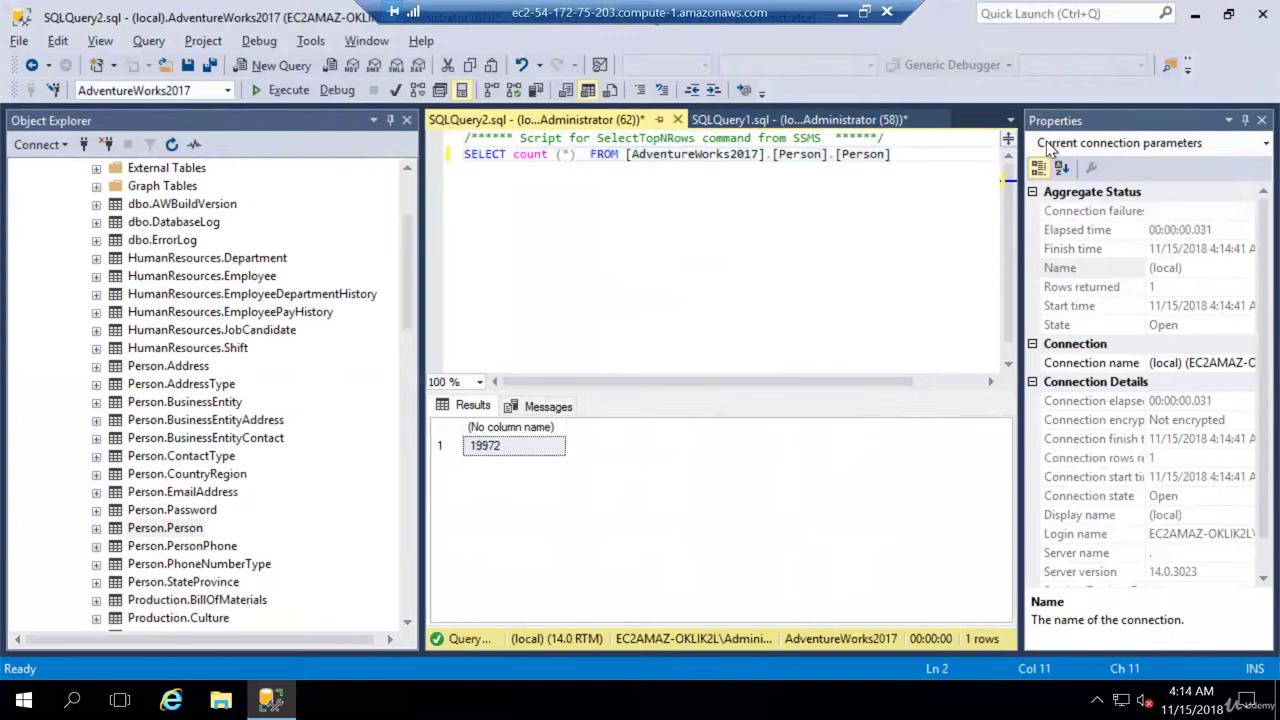
{"action": "key", "text": "End"}
{"action": "key", "text": "Return"}
{"action": "key", "text": "Return"}
{"action": "key", "text": "ctrl+v"}
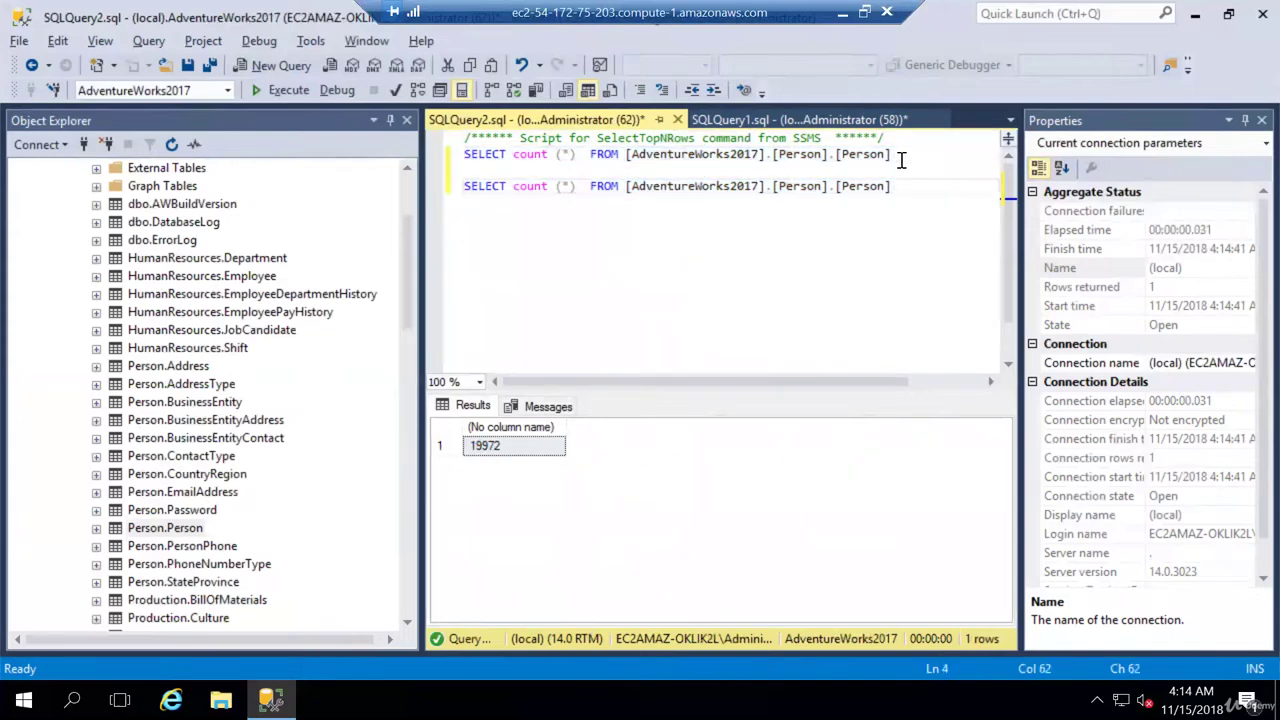
{"action": "key", "text": "ctrl+z"}
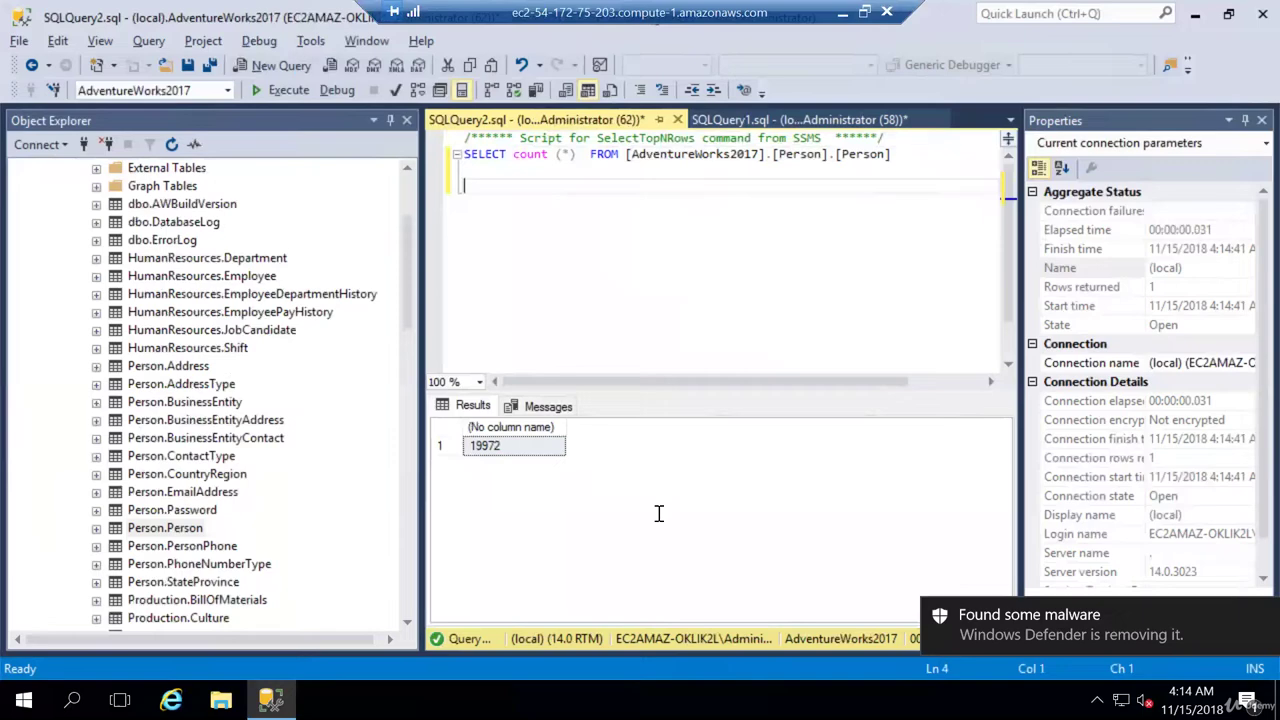
{"action": "left_click", "coordinate": [1262, 615]}
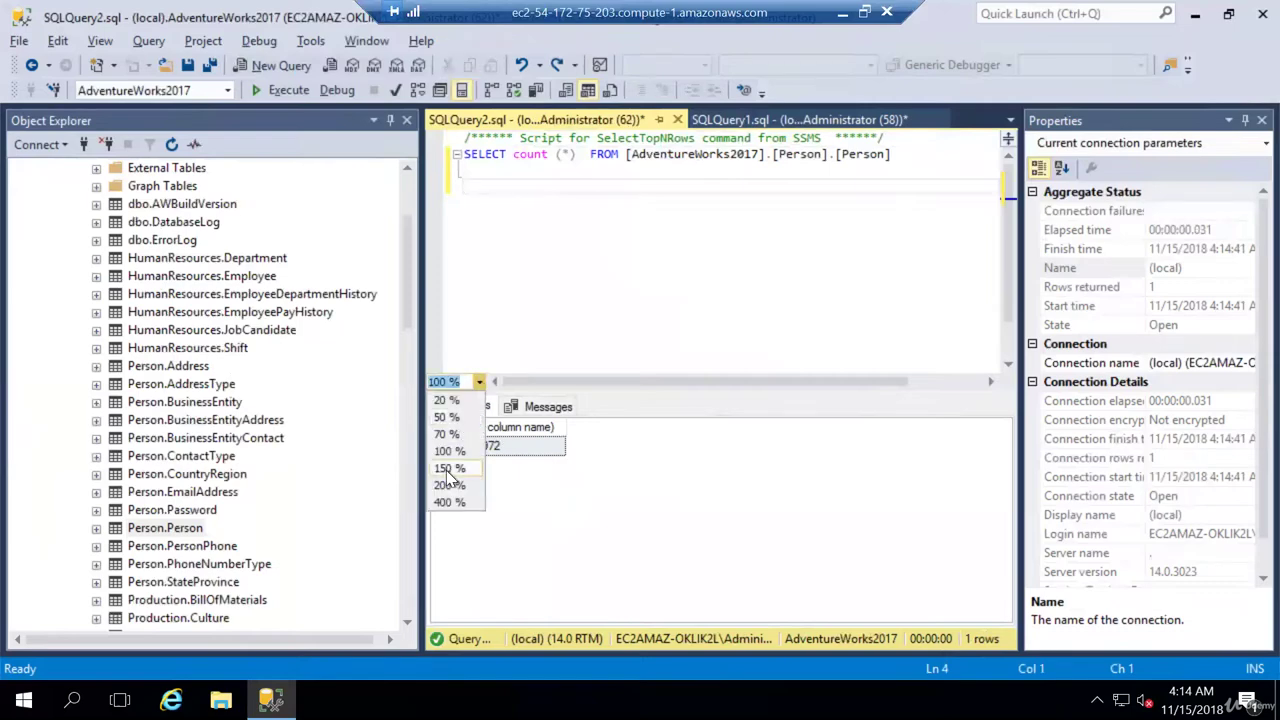
Zoom the query text to 150%, widen the editor, and paste the 19972 result below the query.
{"action": "left_click", "coordinate": [449, 468]}
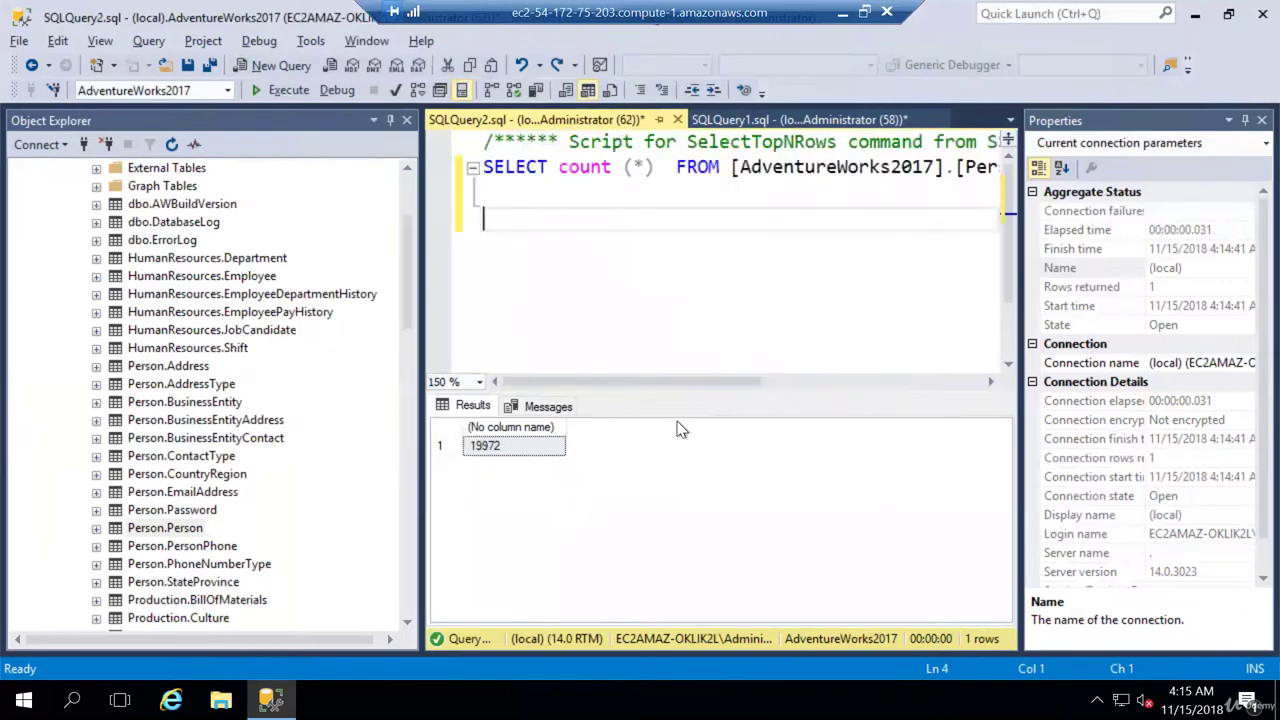
{"action": "left_click_drag", "start_coordinate": [423, 345], "coordinate": [196, 320]}
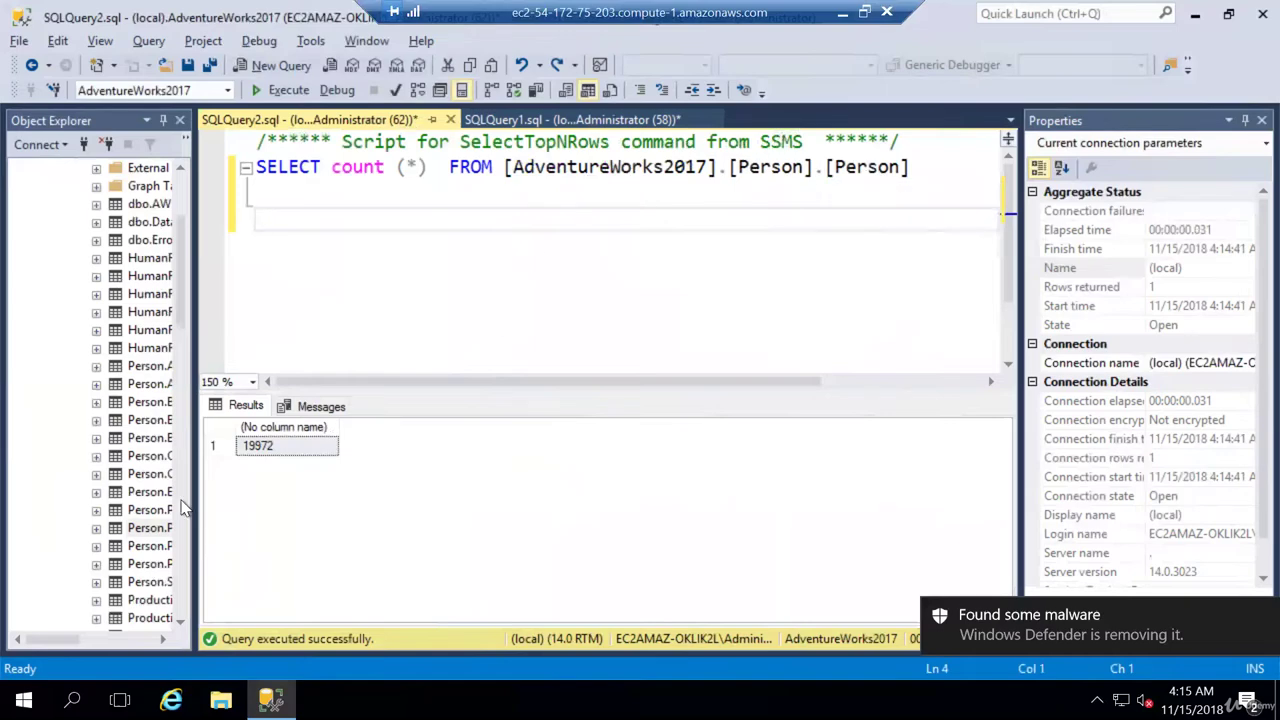
{"action": "left_click", "coordinate": [277, 451]}
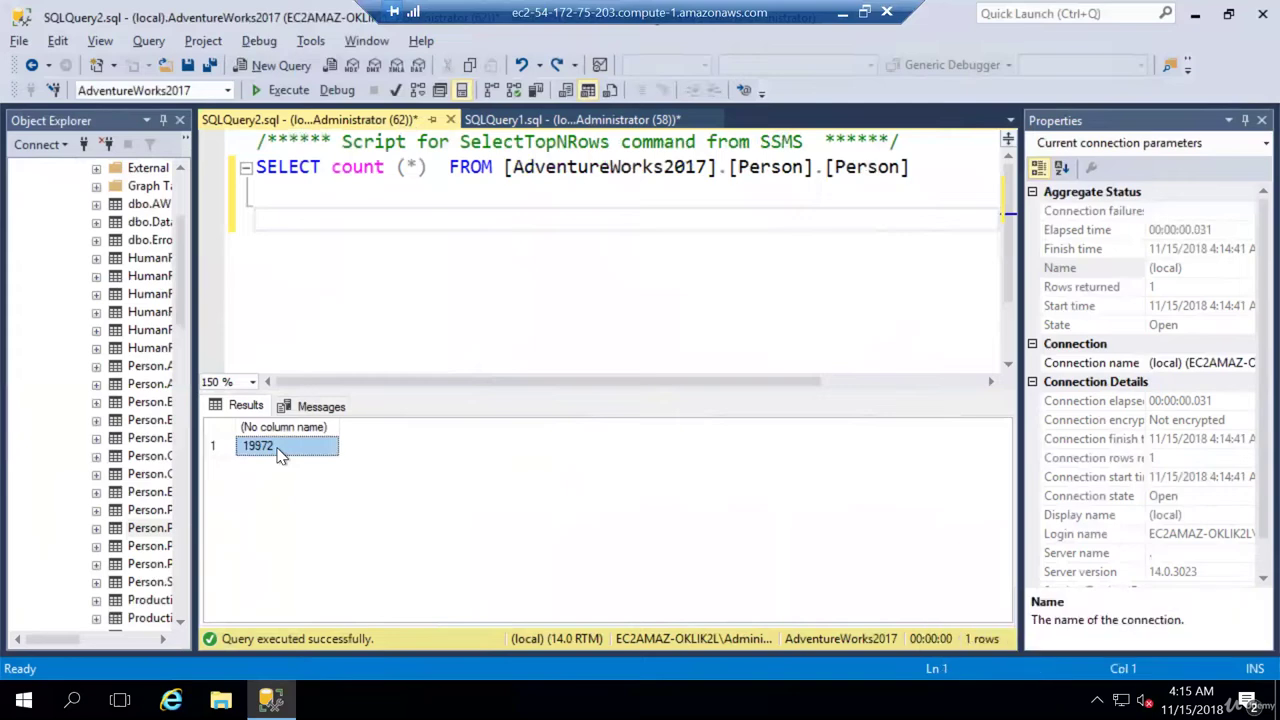
{"action": "left_click", "coordinate": [315, 247]}
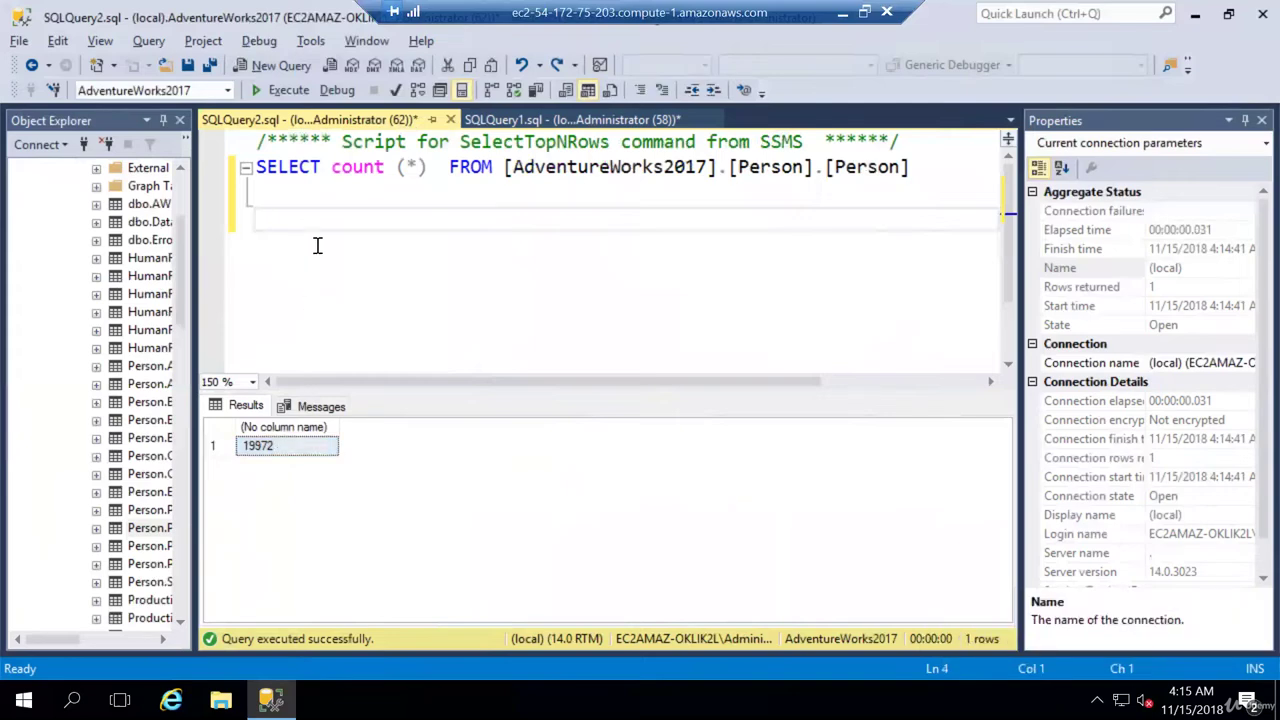
{"action": "type", "text": "19972"}
{"action": "left_click", "coordinate": [240, 217], "text": "shift"}
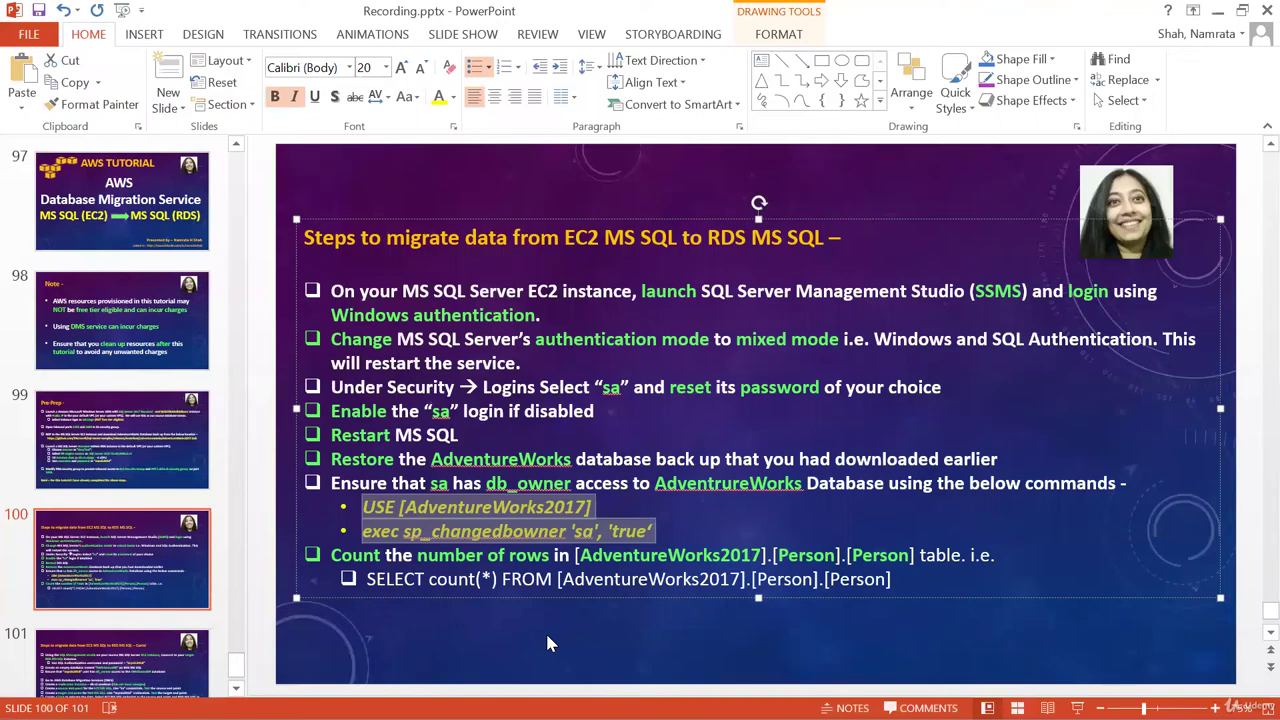
Advance the running slide show to the continued migration-steps slide listing RDS and DMS steps.
{"action": "left_click", "coordinate": [545, 630]}
{"action": "key", "text": "alt+Tab"}
{"action": "key", "text": "alt+Tab"}
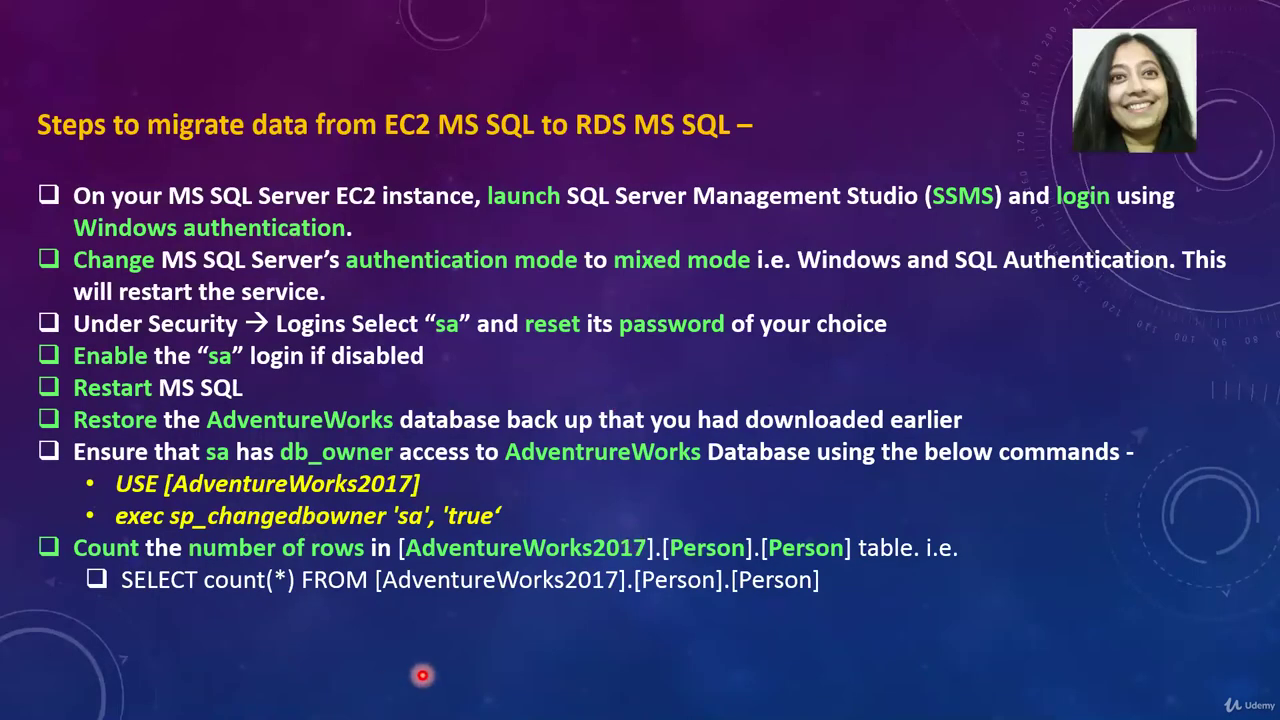
{"action": "key", "text": "Right"}
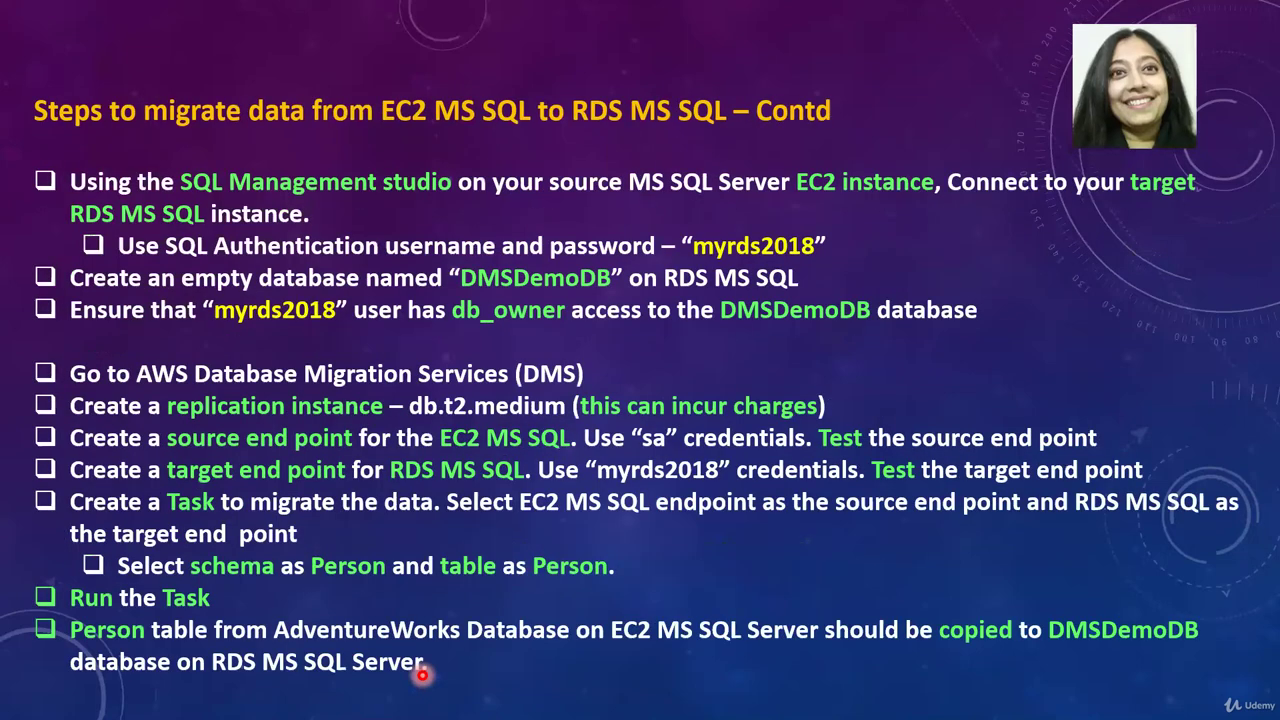
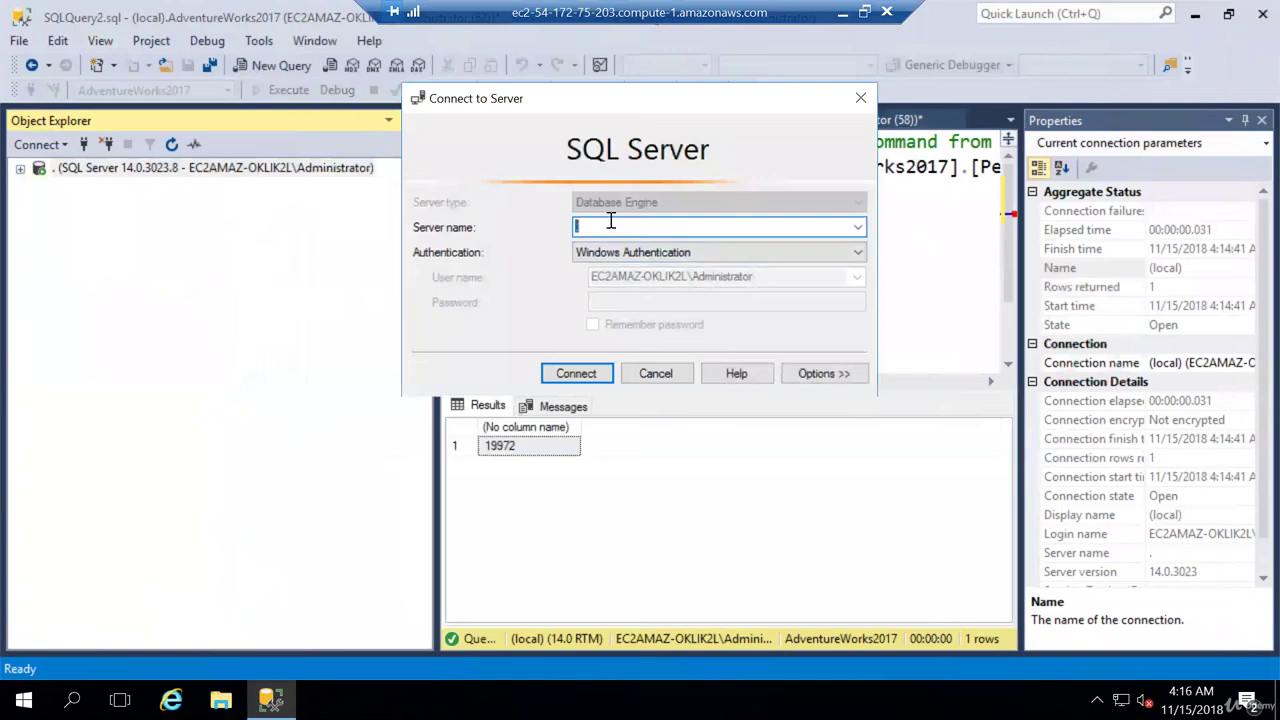
Copy the RDS endpoint hostname from the local notes into the Server name field.
{"action": "key", "text": "BackSpace"}
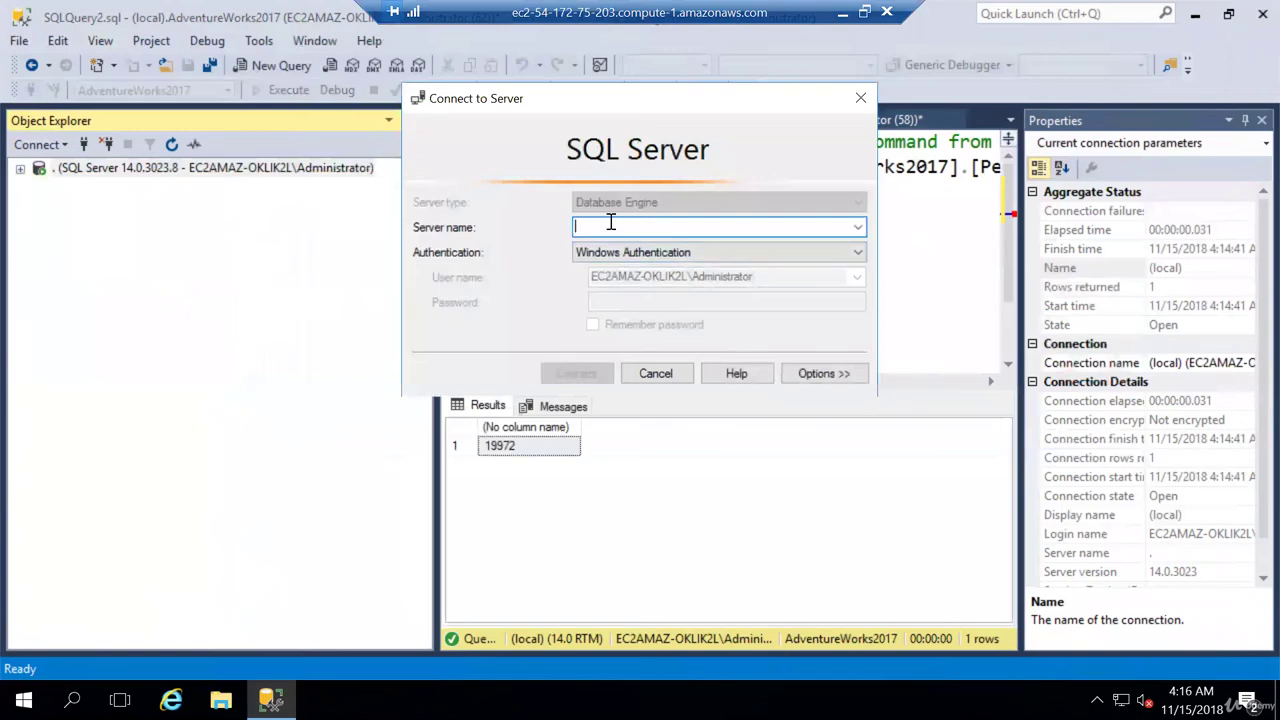
{"action": "left_click", "coordinate": [841, 12]}
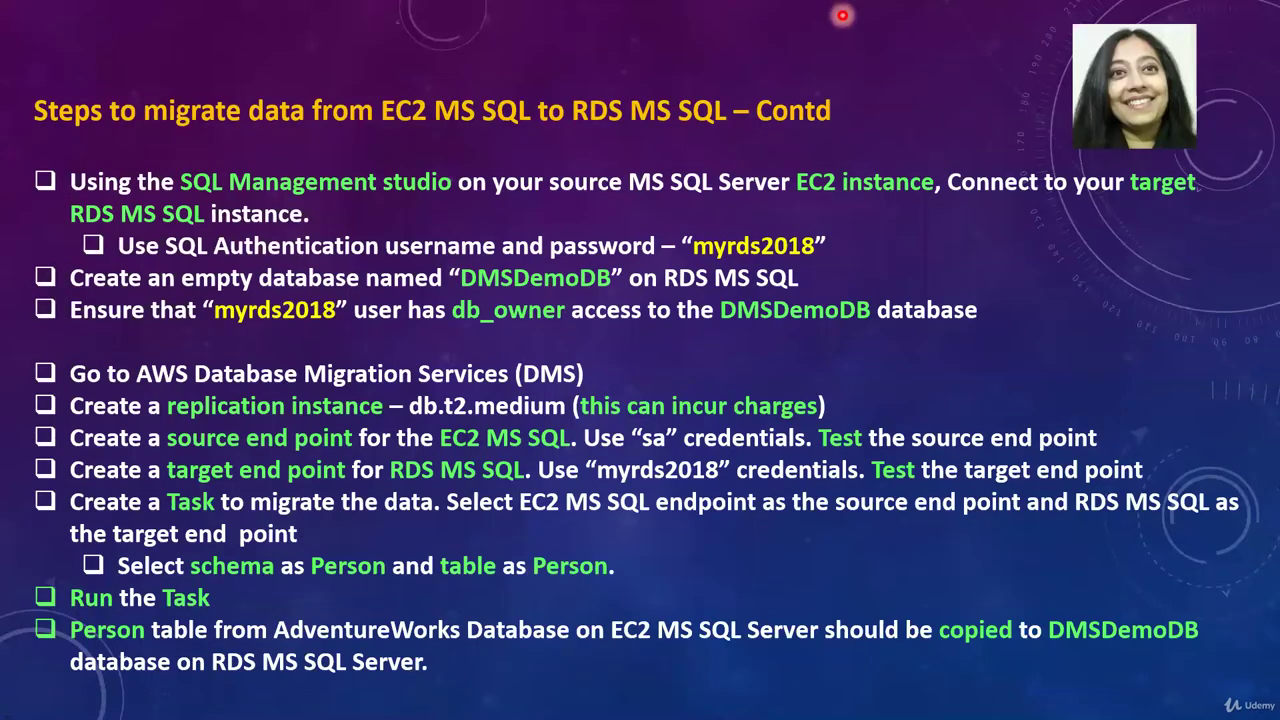
{"action": "key", "text": "alt+Tab"}
{"action": "key", "text": "alt+Tab"}
{"action": "key", "text": "alt+Tab"}
{"action": "key", "text": "alt+Tab"}
{"action": "key", "text": "alt+Tab"}
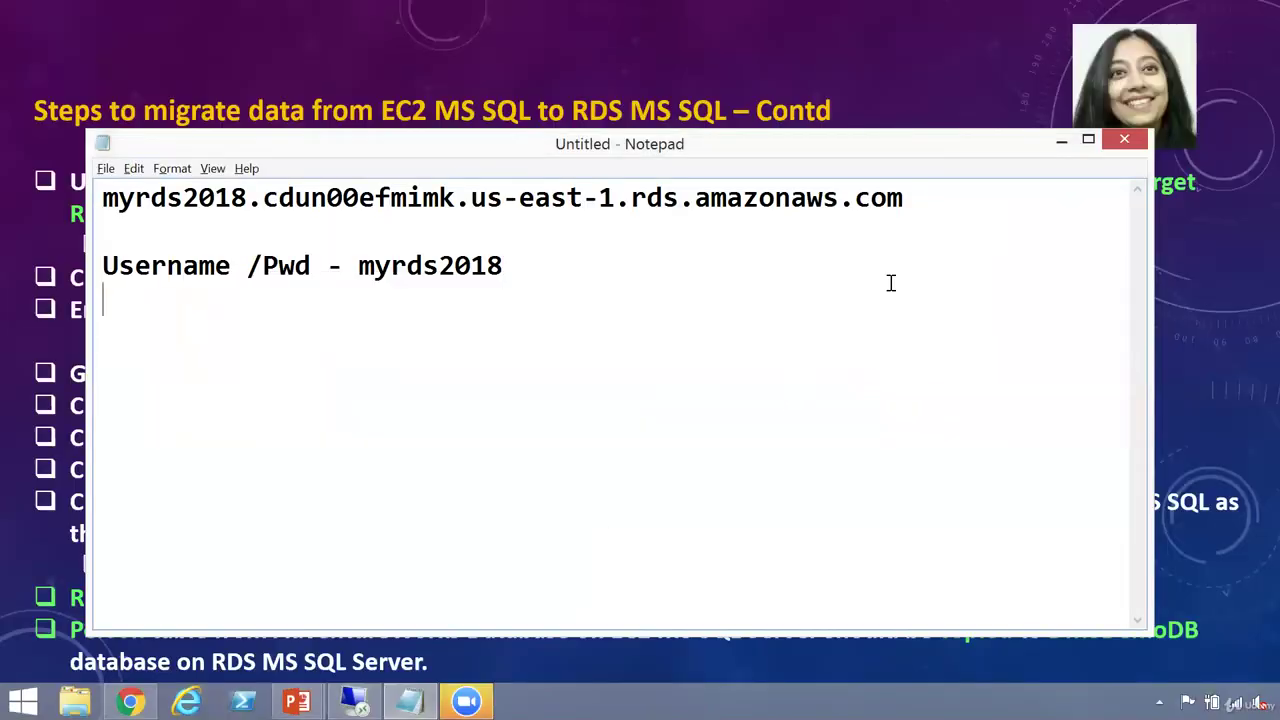
{"action": "left_click_drag", "start_coordinate": [934, 200], "coordinate": [10, 193]}
{"action": "key", "text": "ctrl+c"}
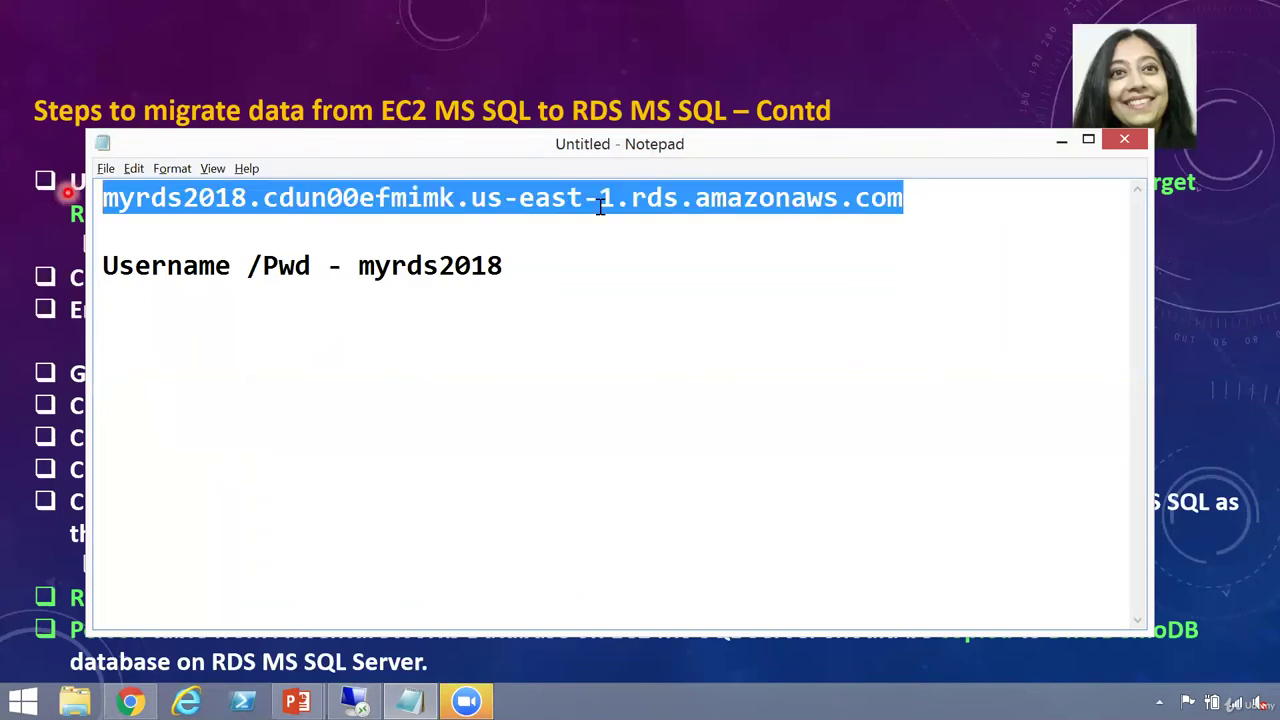
{"action": "key", "text": "alt+Tab"}
{"action": "key", "text": "alt+Tab"}
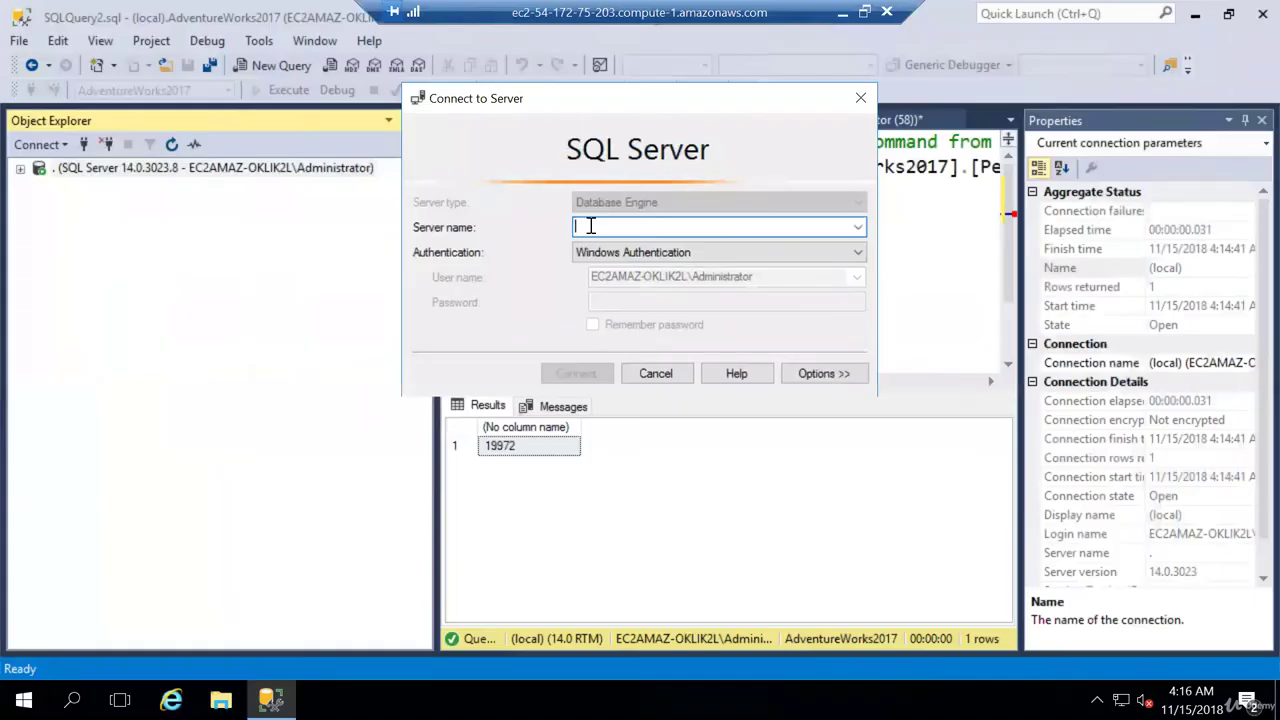
{"action": "key", "text": "ctrl+v"}
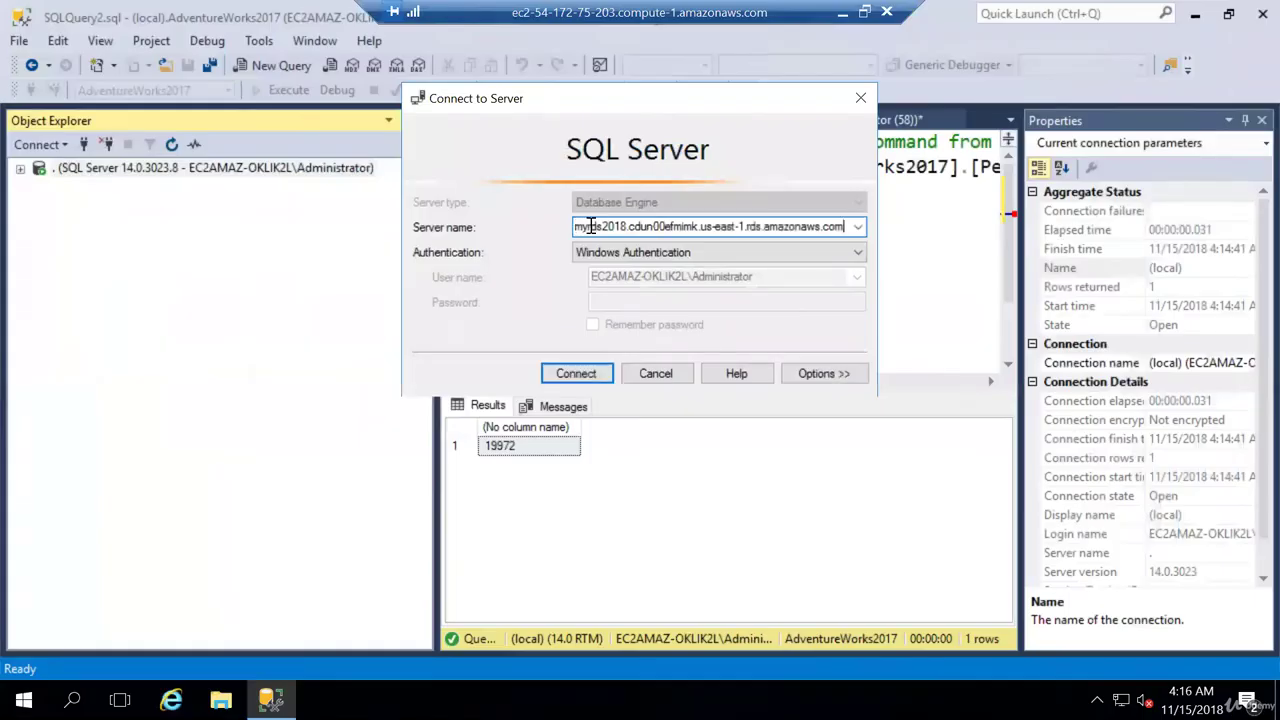
Connect using SQL Server Authentication with the RDS login name and password.
{"action": "left_click", "coordinate": [619, 258]}
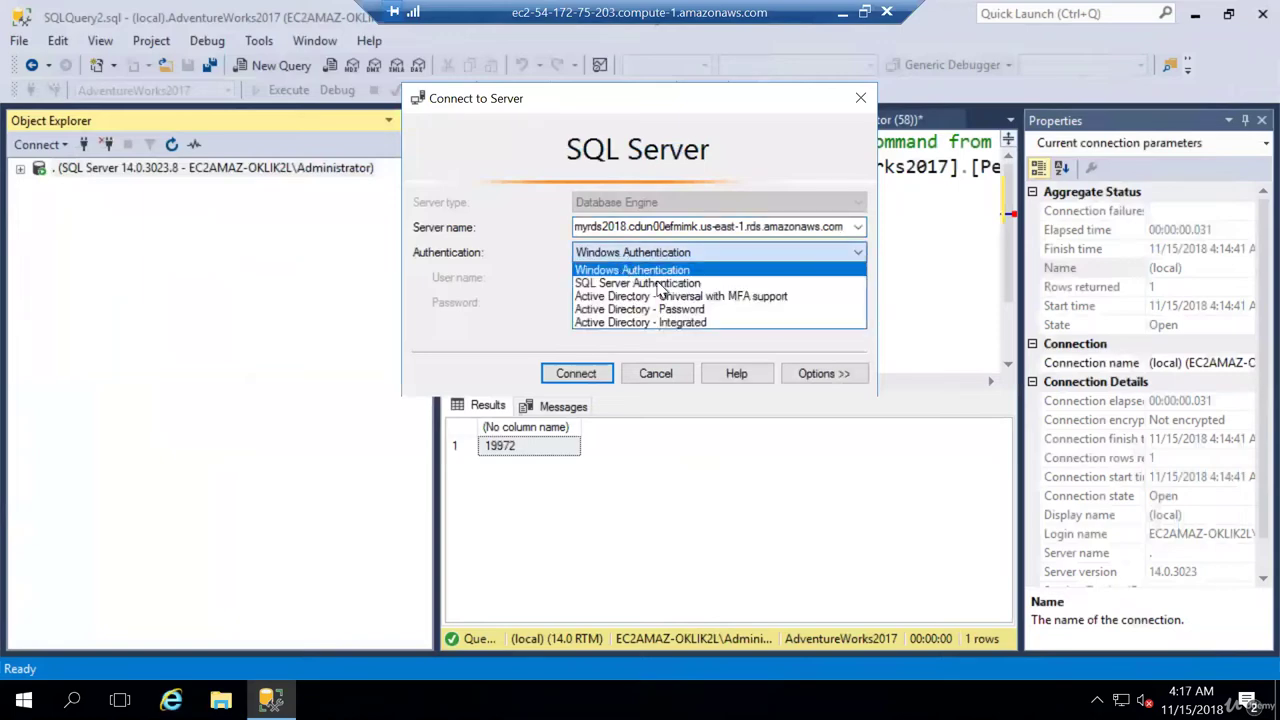
{"action": "left_click", "coordinate": [658, 283]}
{"action": "left_click", "coordinate": [658, 280]}
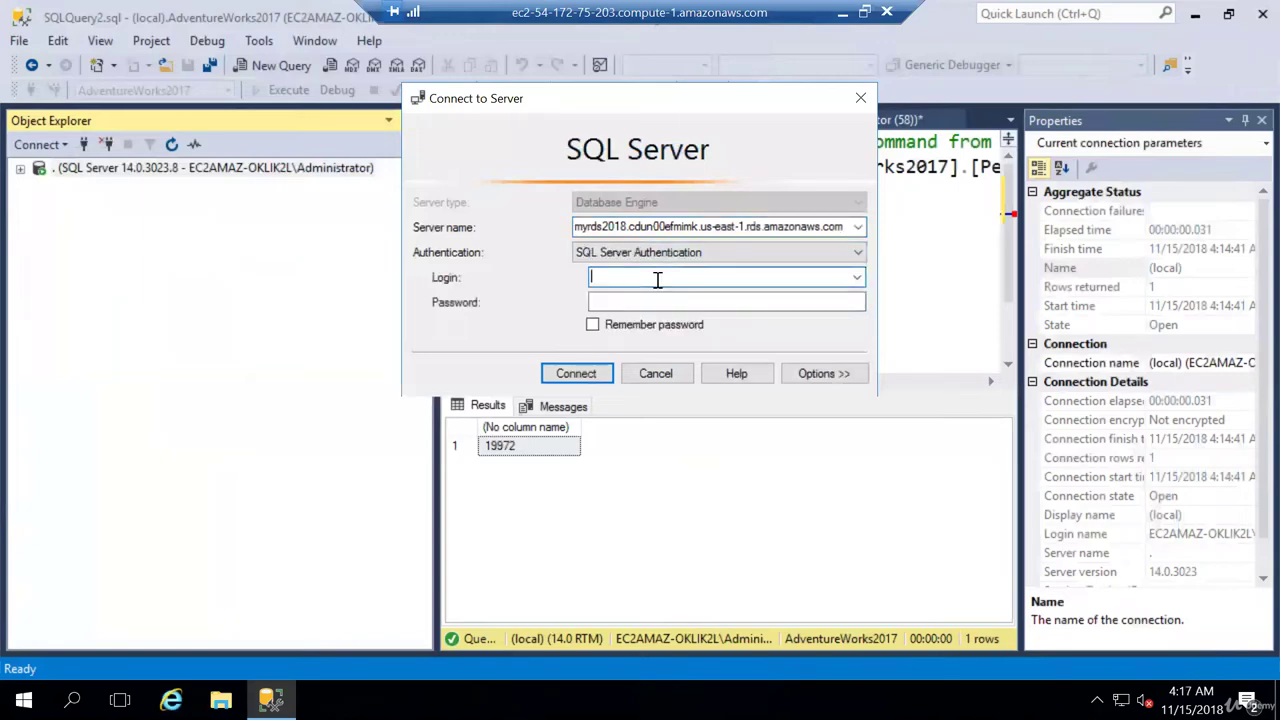
{"action": "type", "text": "myrds2018"}
{"action": "left_click", "coordinate": [727, 302]}
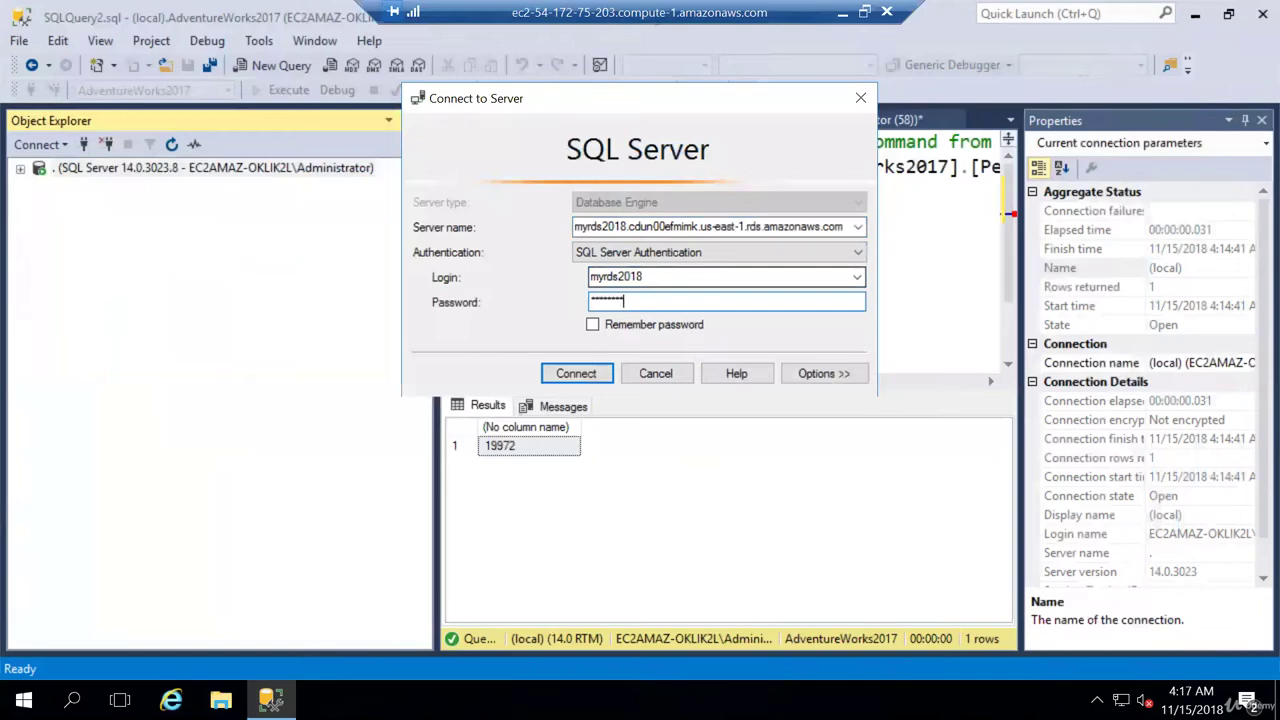
{"action": "double_click", "coordinate": [685, 300]}
{"action": "type", "text": "*"}
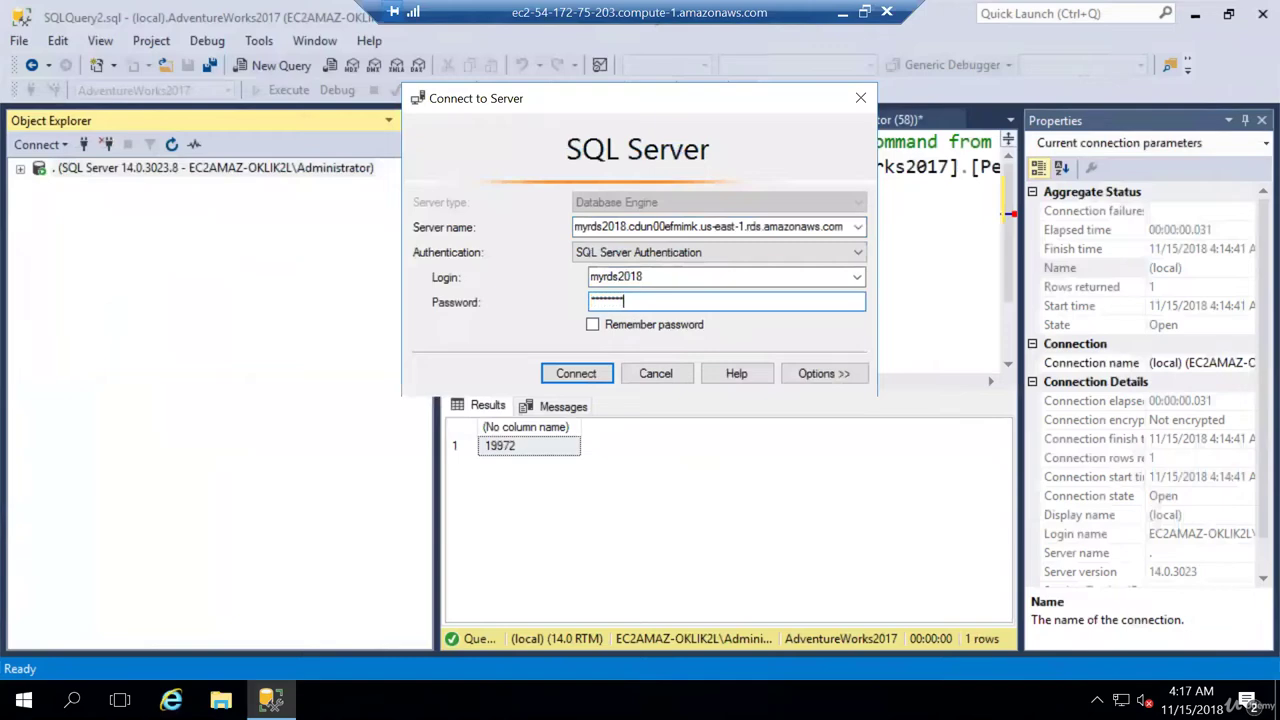
{"action": "left_click", "coordinate": [576, 375]}
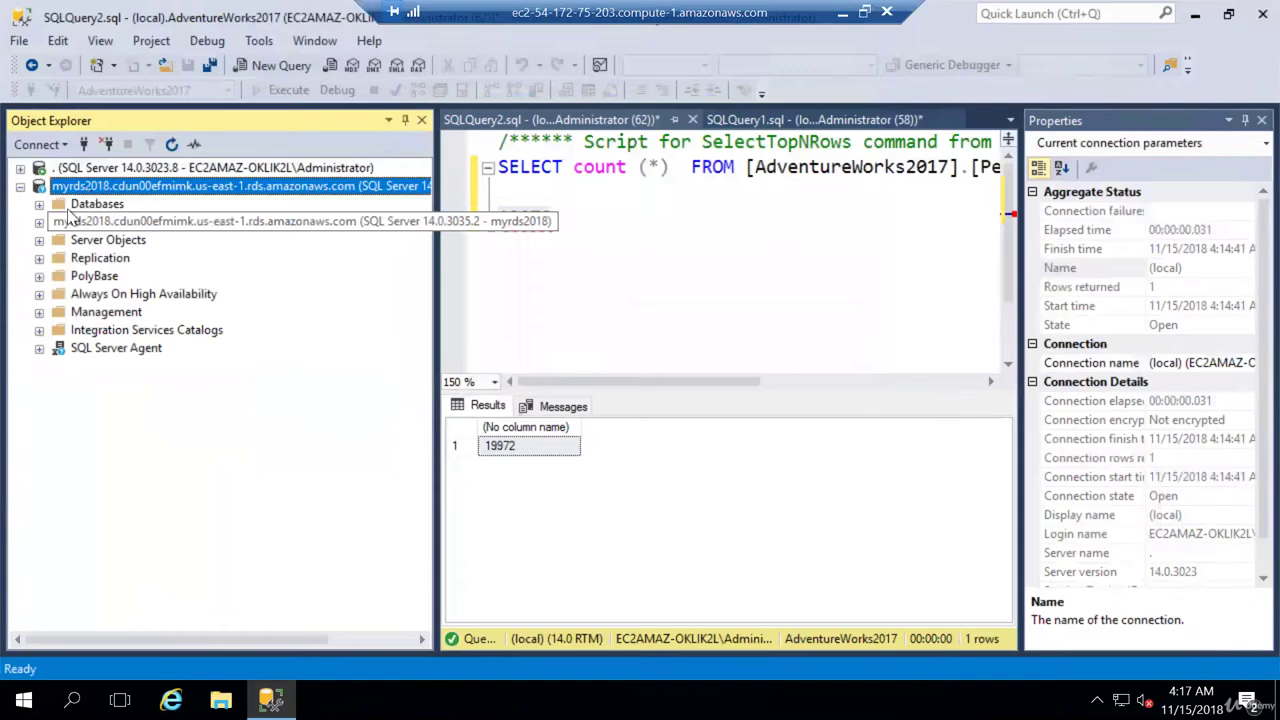
Expand and select the RDS server's Databases folder, then return to the local notes and slides.
{"action": "left_click", "coordinate": [39, 204]}
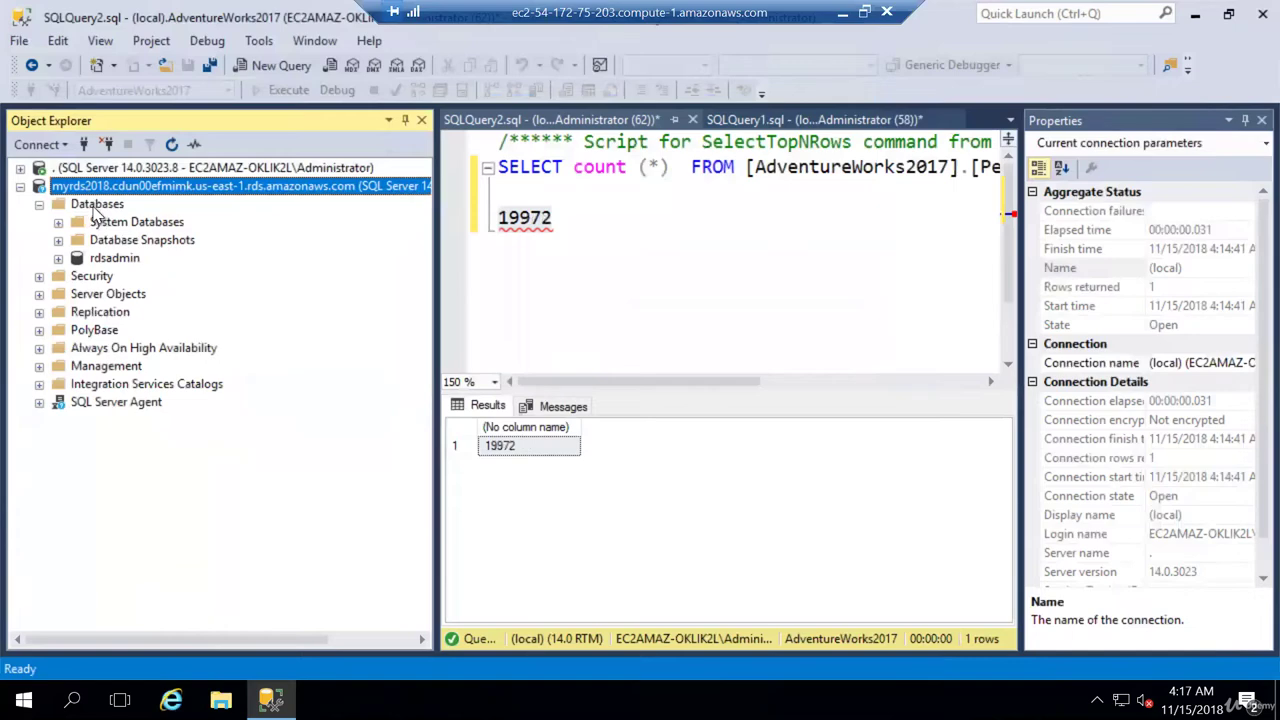
{"action": "left_click", "coordinate": [96, 210]}
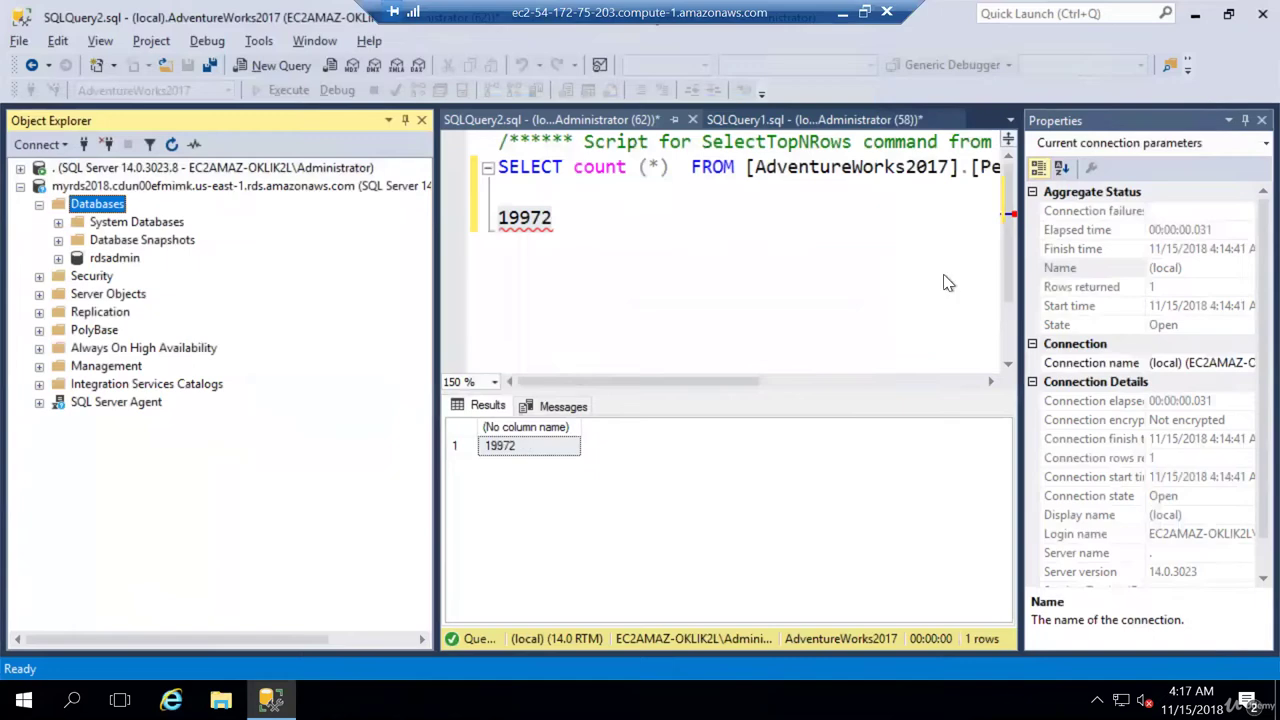
{"action": "key", "text": "alt+Tab"}
{"action": "key", "text": "alt+Tab"}
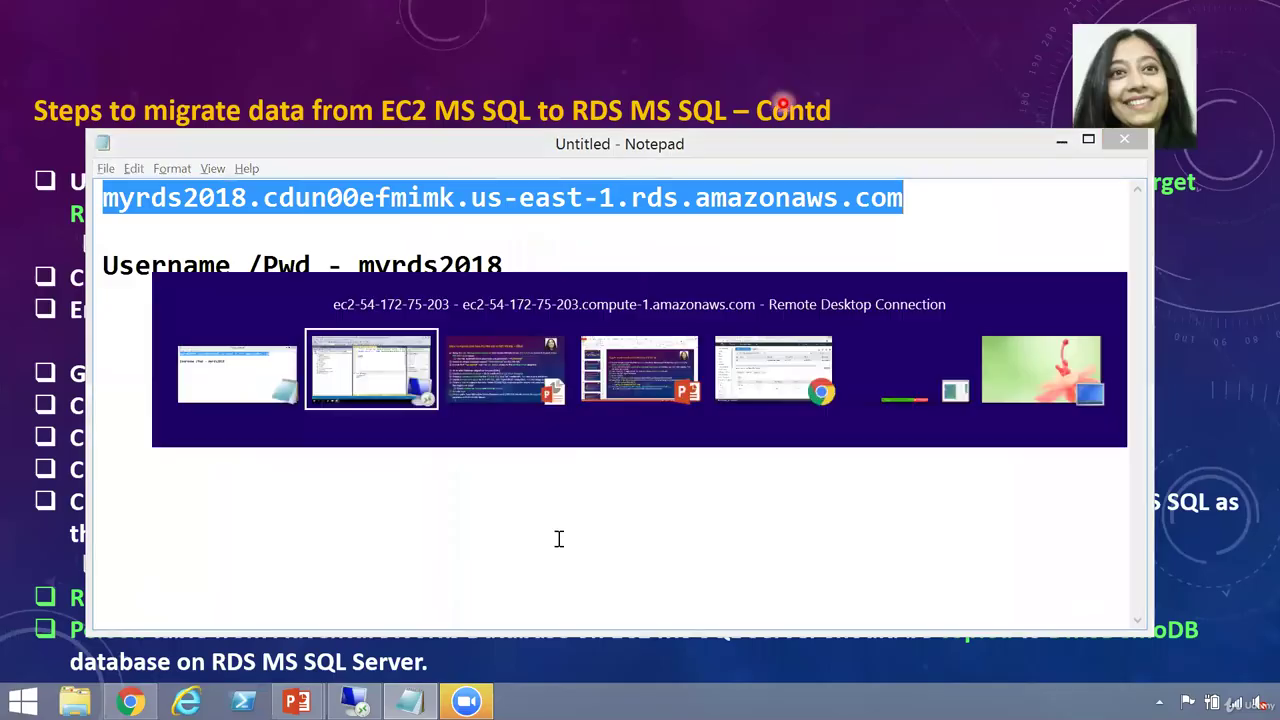
{"action": "key", "text": "alt+Tab"}
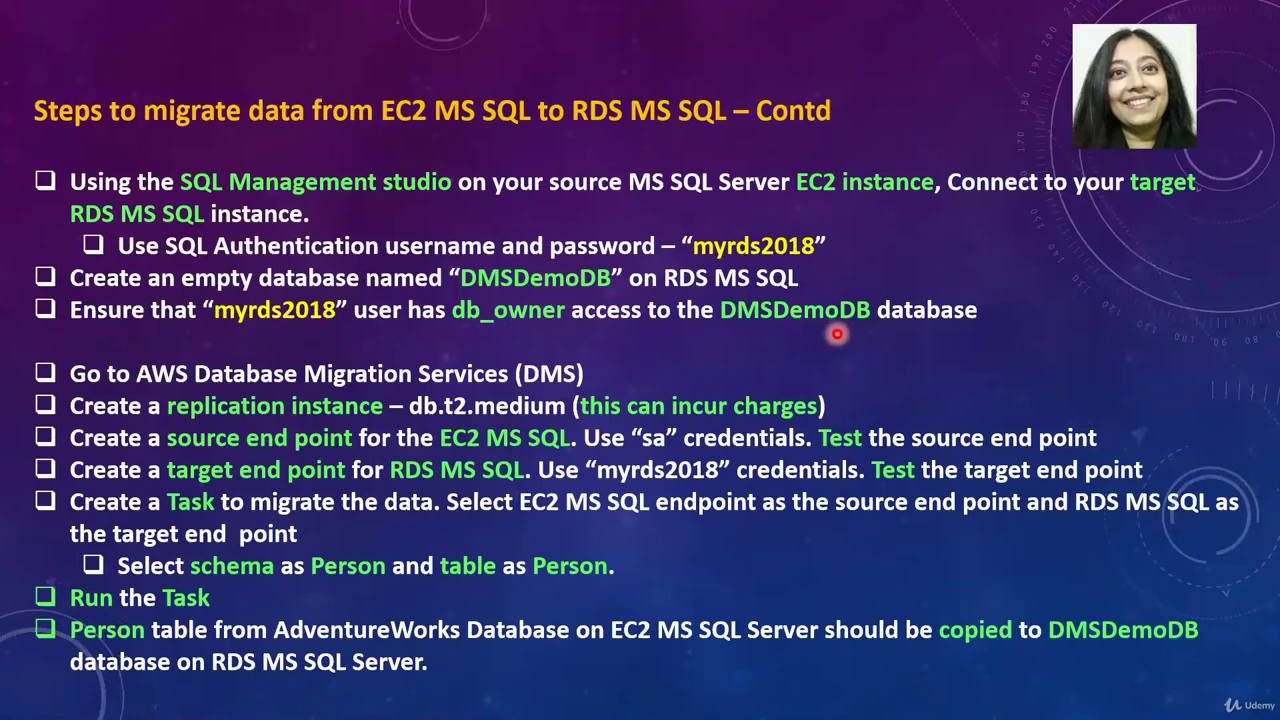
{"action": "key", "text": "alt+Tab"}
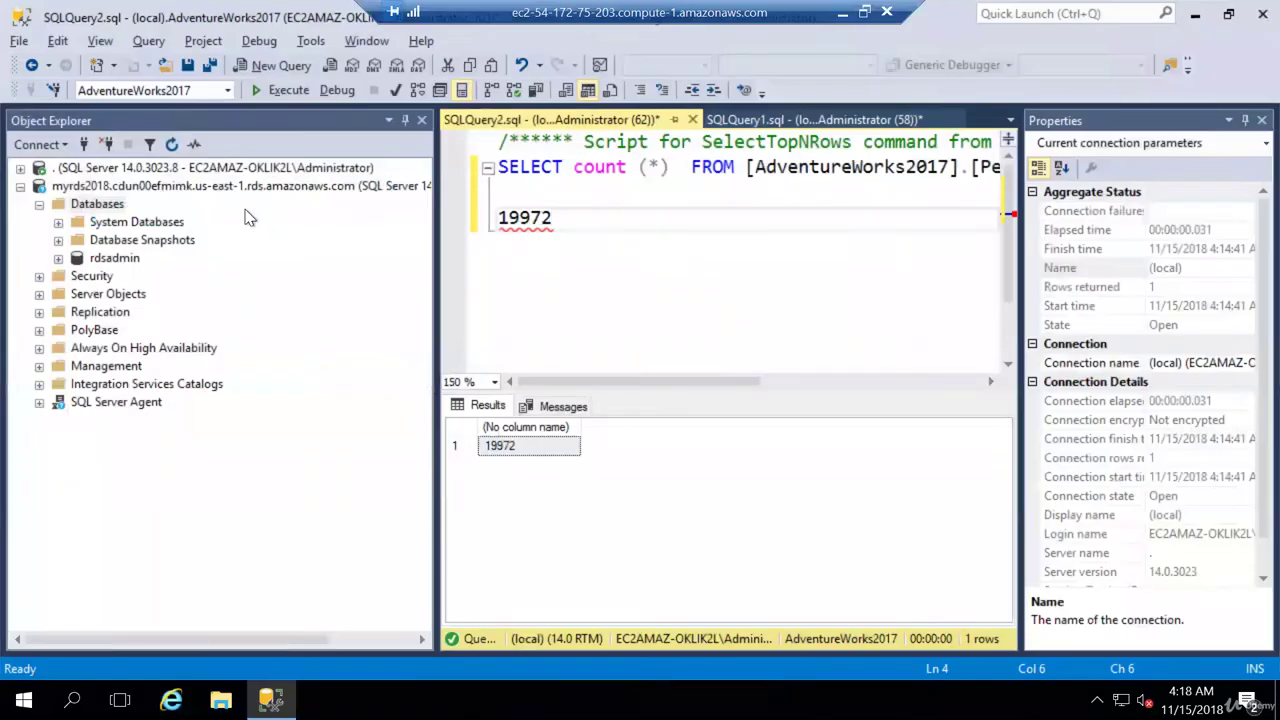
Create a new database named DMSDemomDB on the RDS server with the default owner.
{"action": "left_click", "coordinate": [99, 207]}
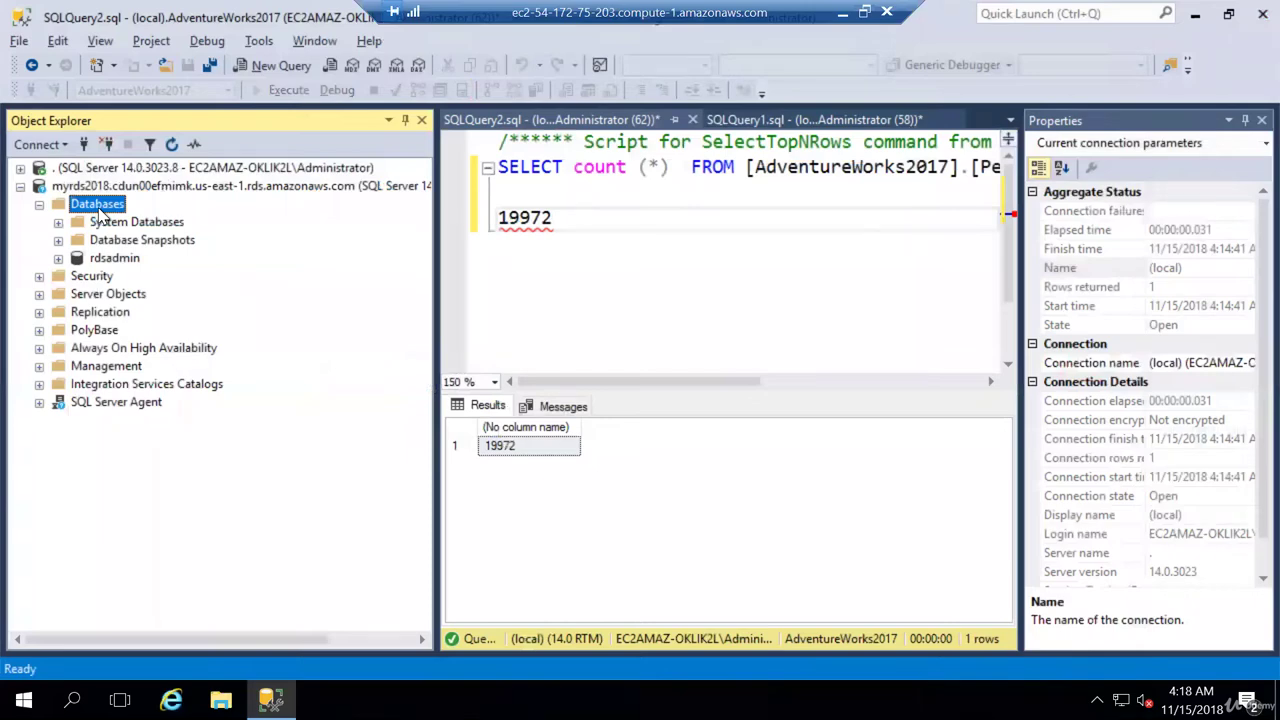
{"action": "right_click", "coordinate": [99, 211]}
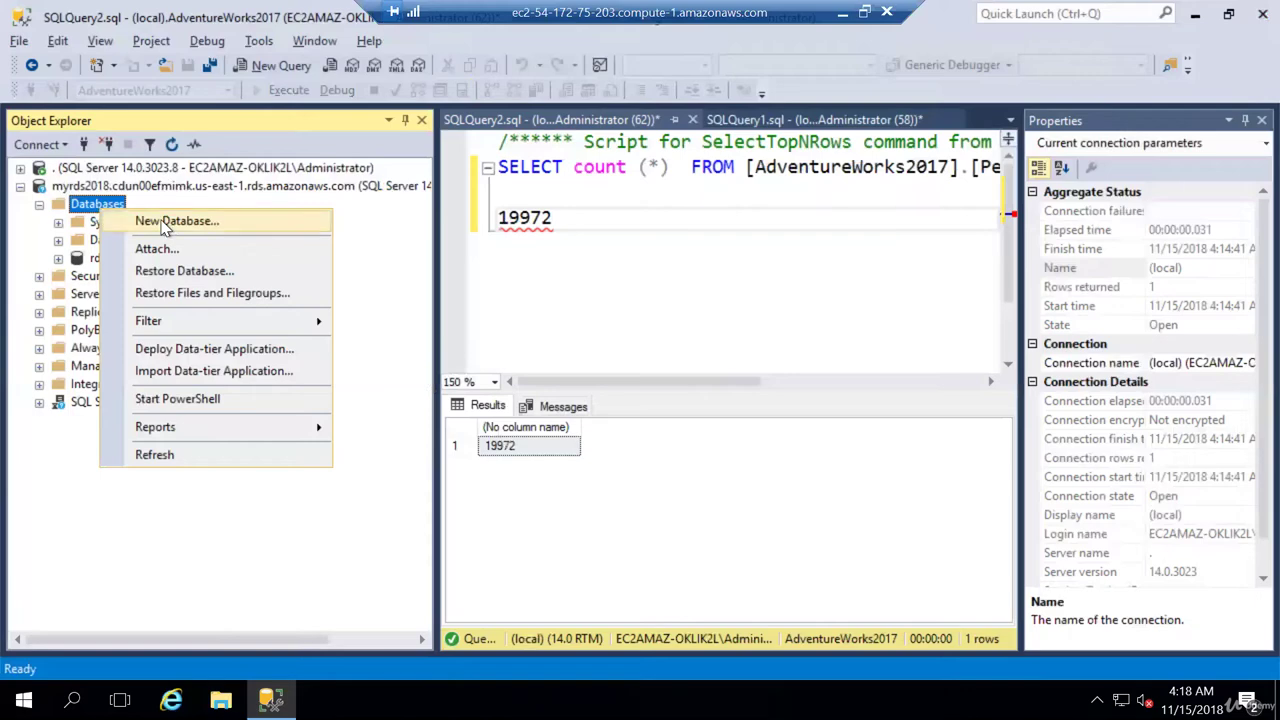
{"action": "left_click", "coordinate": [165, 222]}
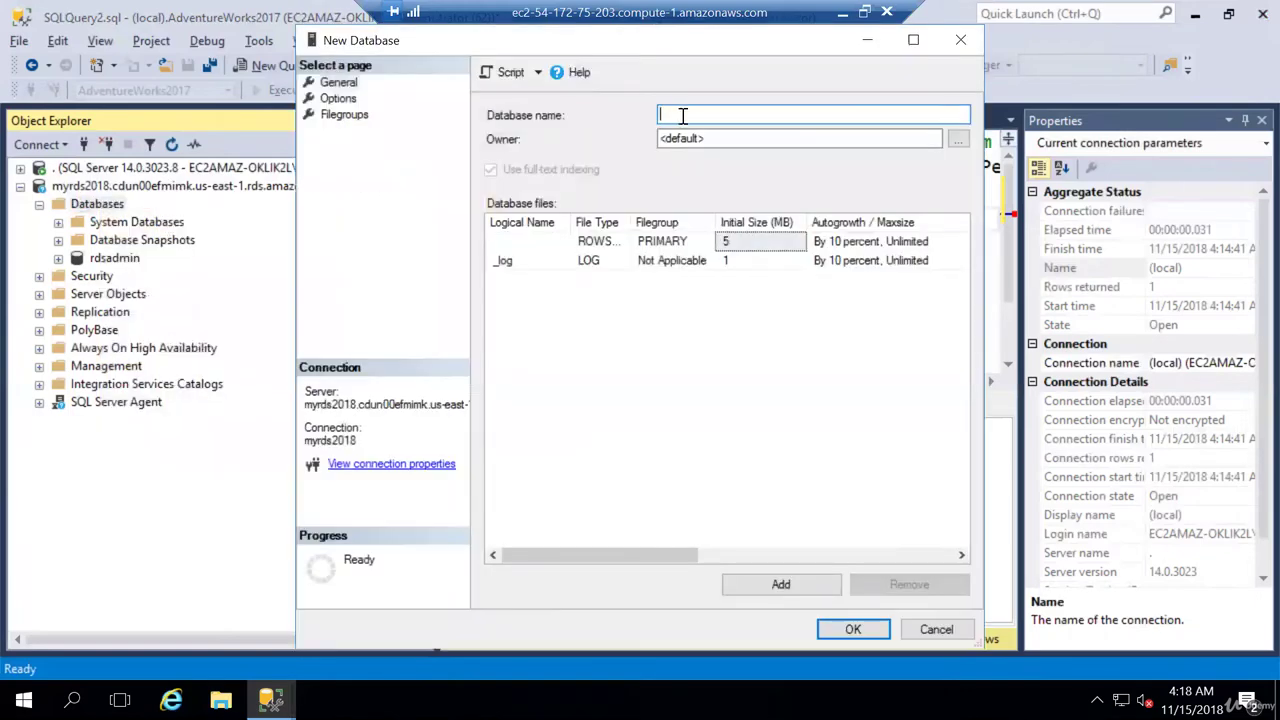
{"action": "type", "text": "DMSD"}
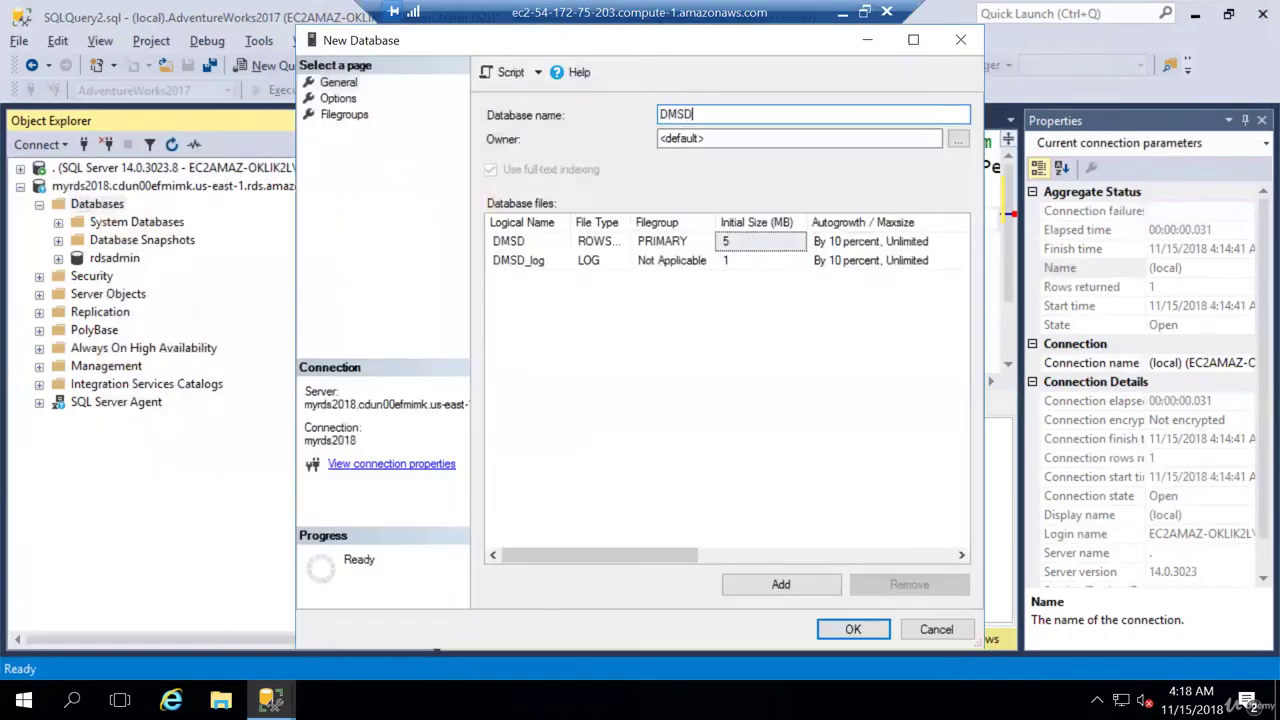
{"action": "type", "text": "emomDB"}
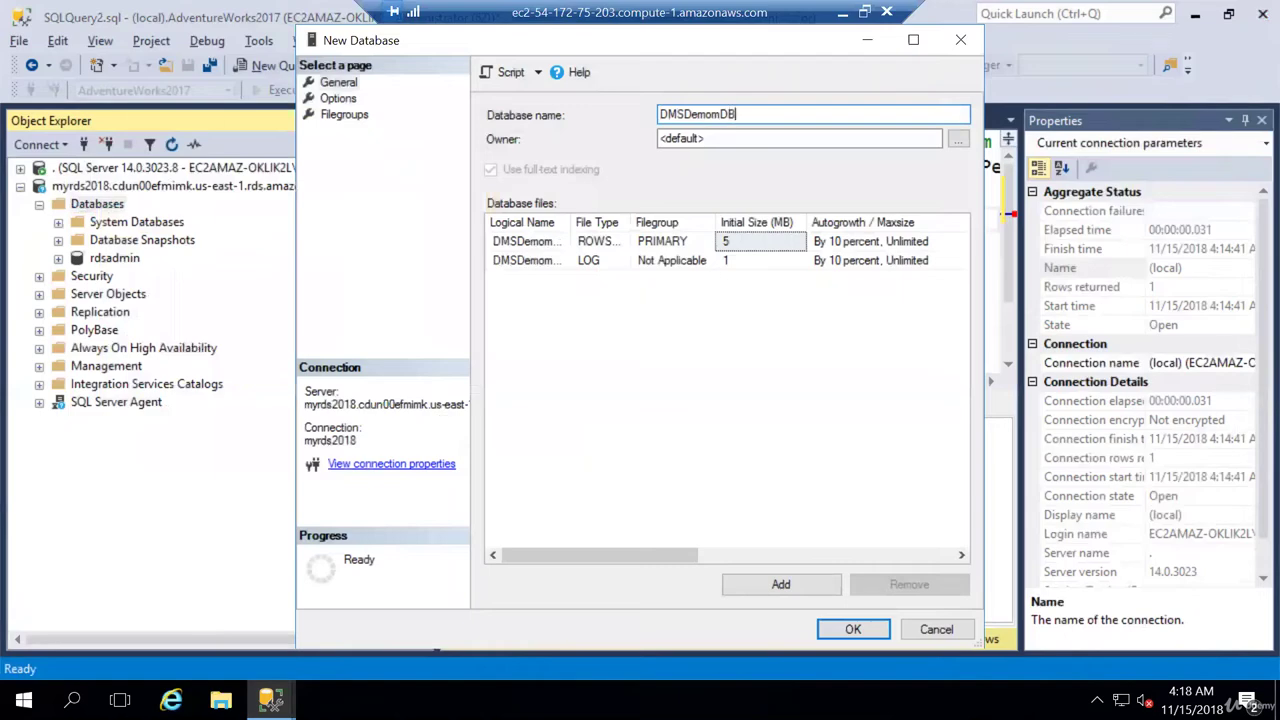
{"action": "left_click", "coordinate": [857, 141]}
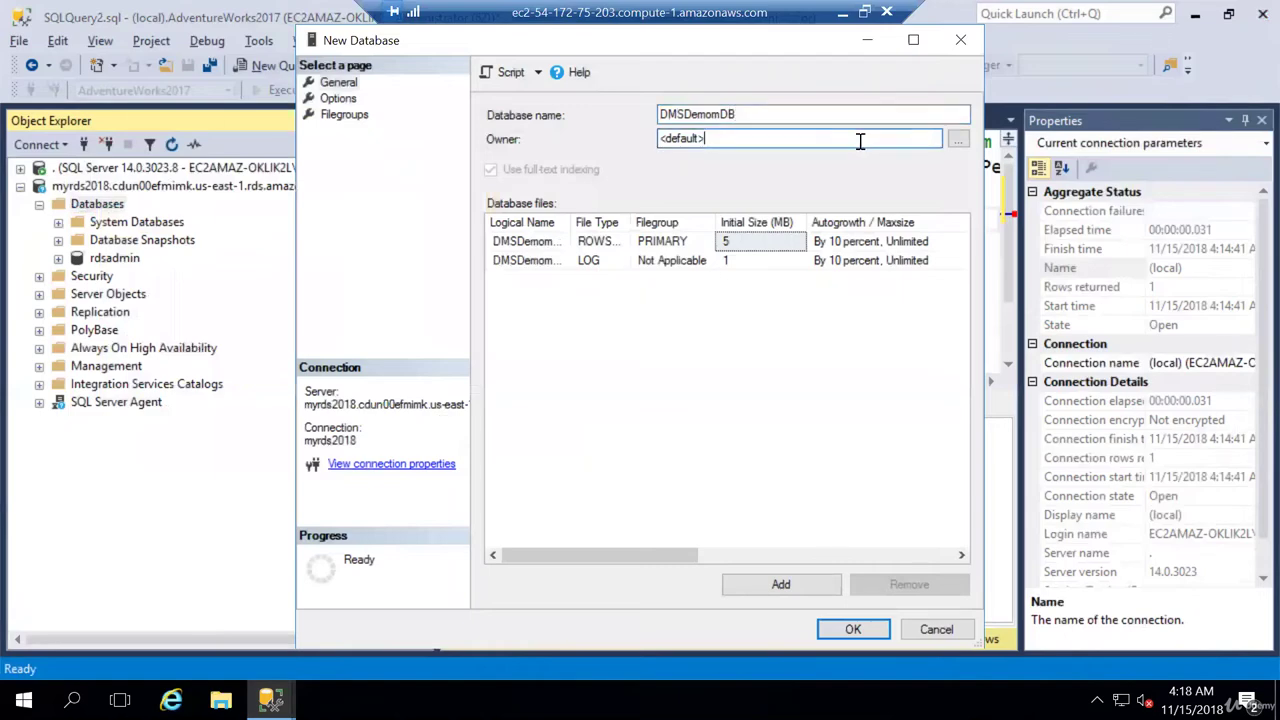
{"action": "left_click", "coordinate": [850, 630]}
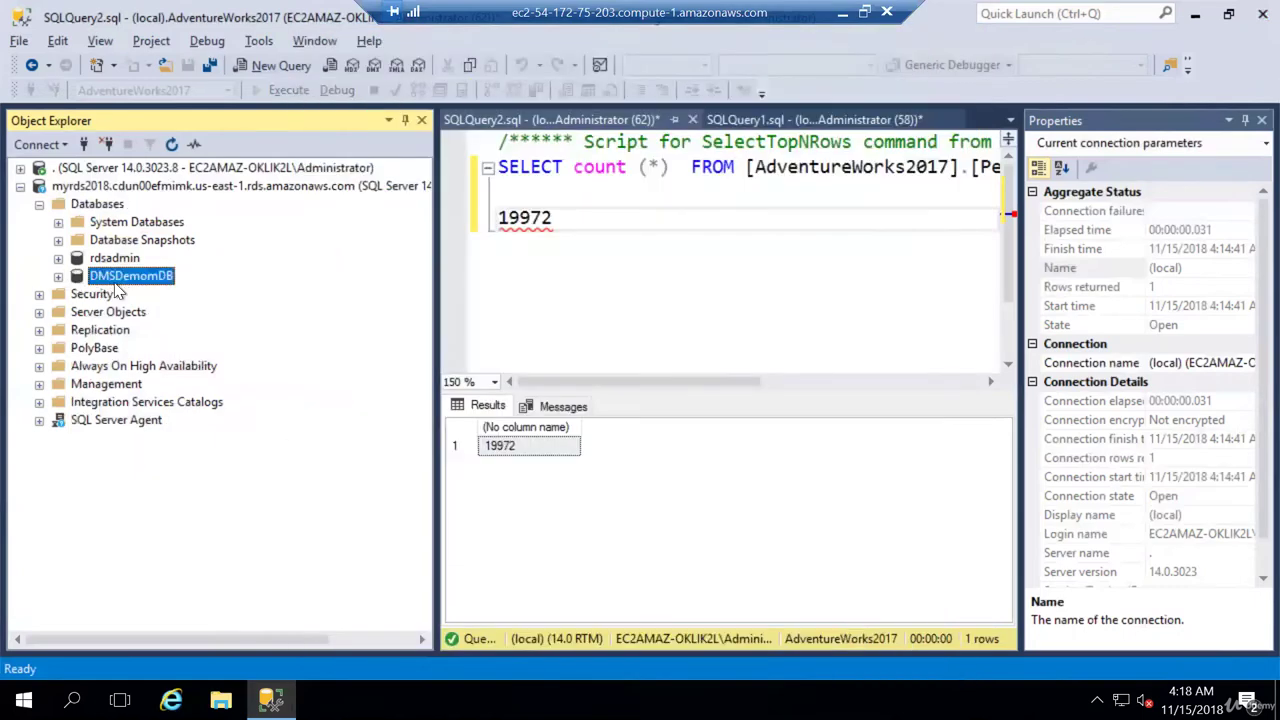
Attempt to rename DMSDemomDB, confirm the warning, and dismiss the permission-denied error.
{"action": "left_click", "coordinate": [152, 276]}
{"action": "right_click", "coordinate": [152, 276]}
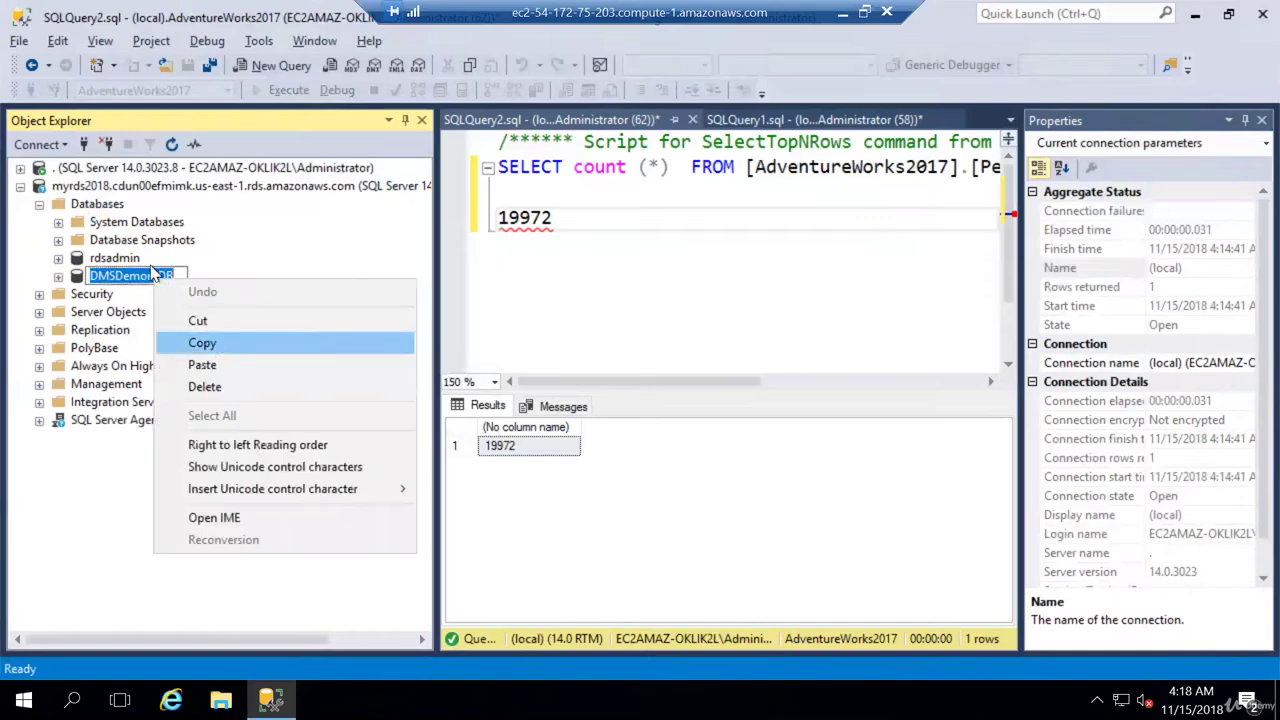
{"action": "left_click", "coordinate": [155, 276]}
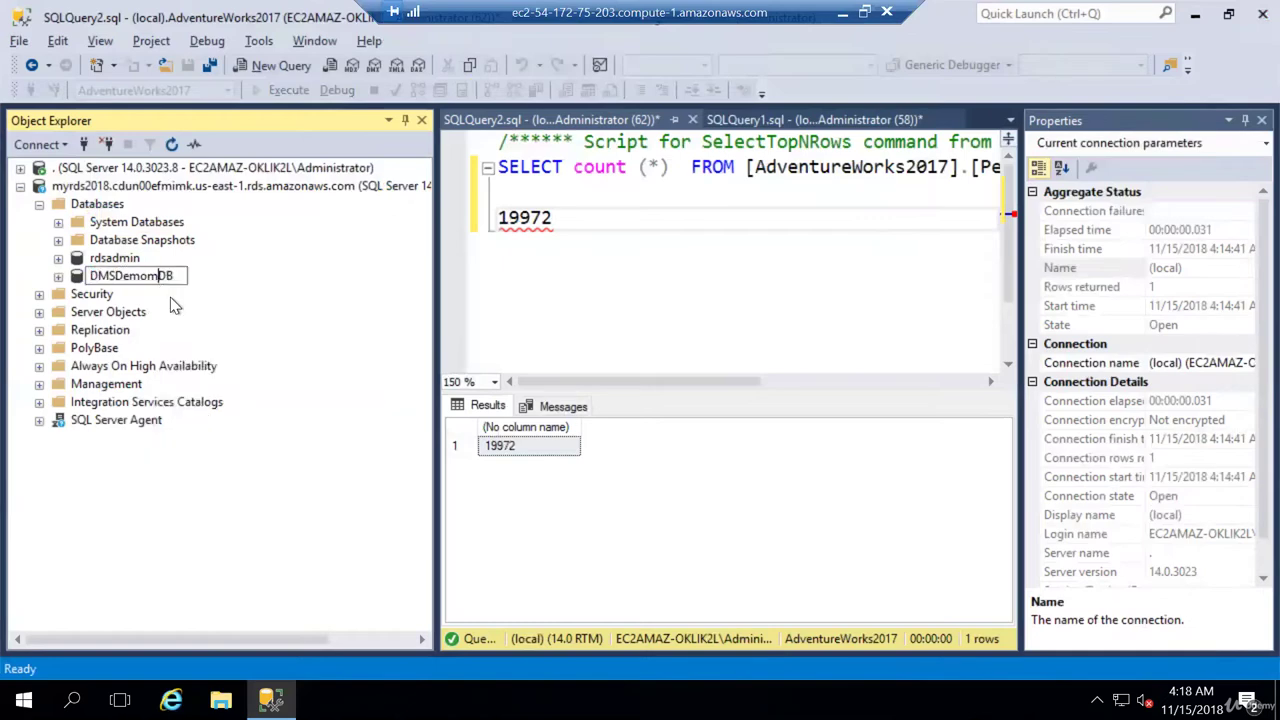
{"action": "key", "text": "Return"}
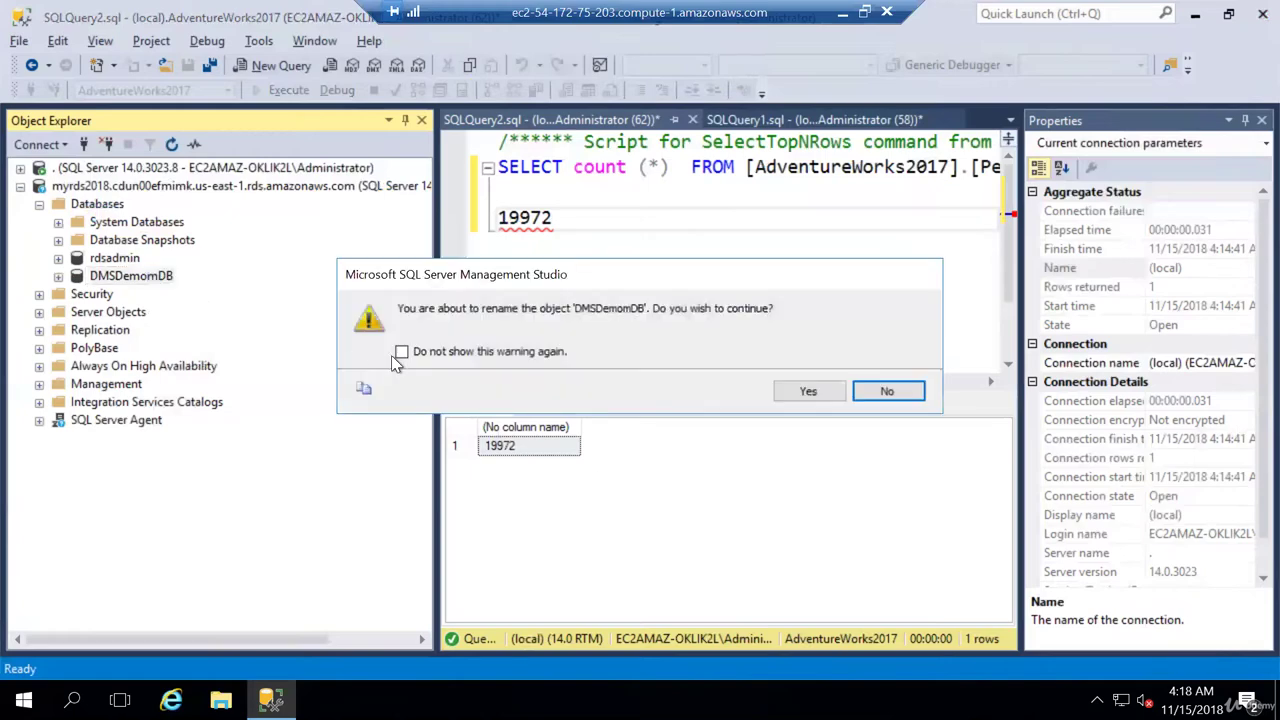
{"action": "left_click", "coordinate": [806, 391]}
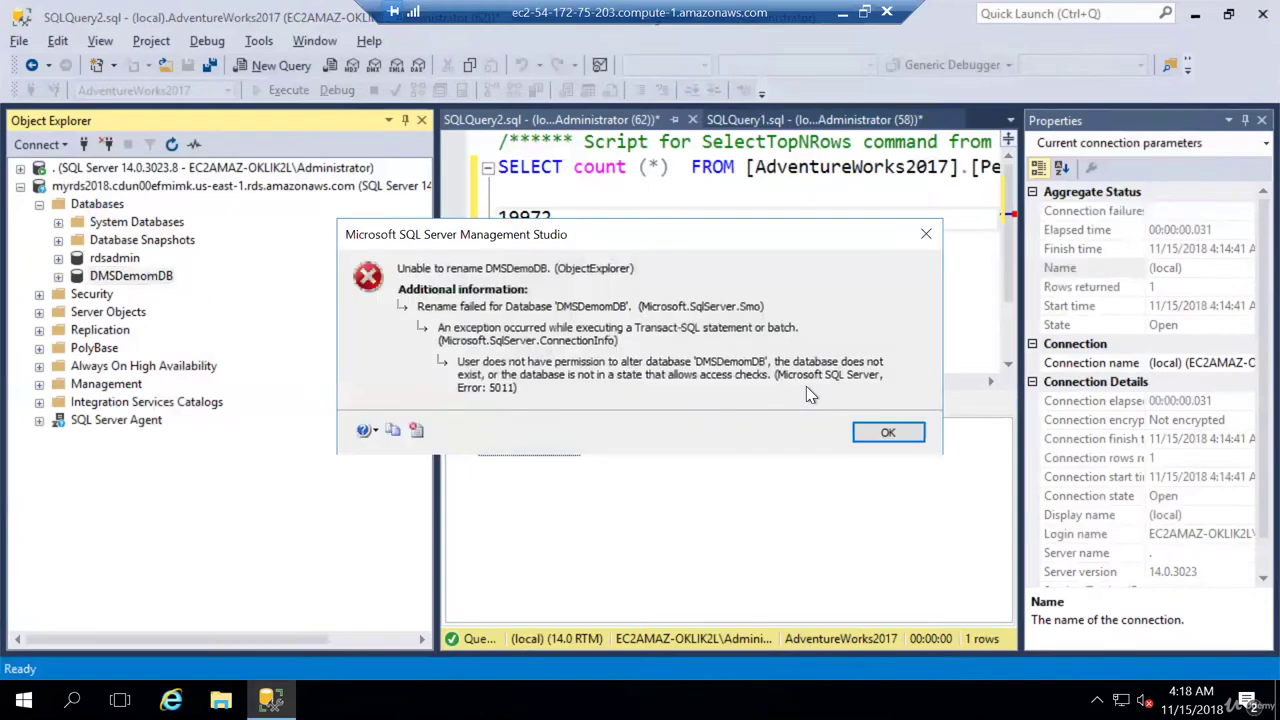
{"action": "left_click", "coordinate": [889, 432]}
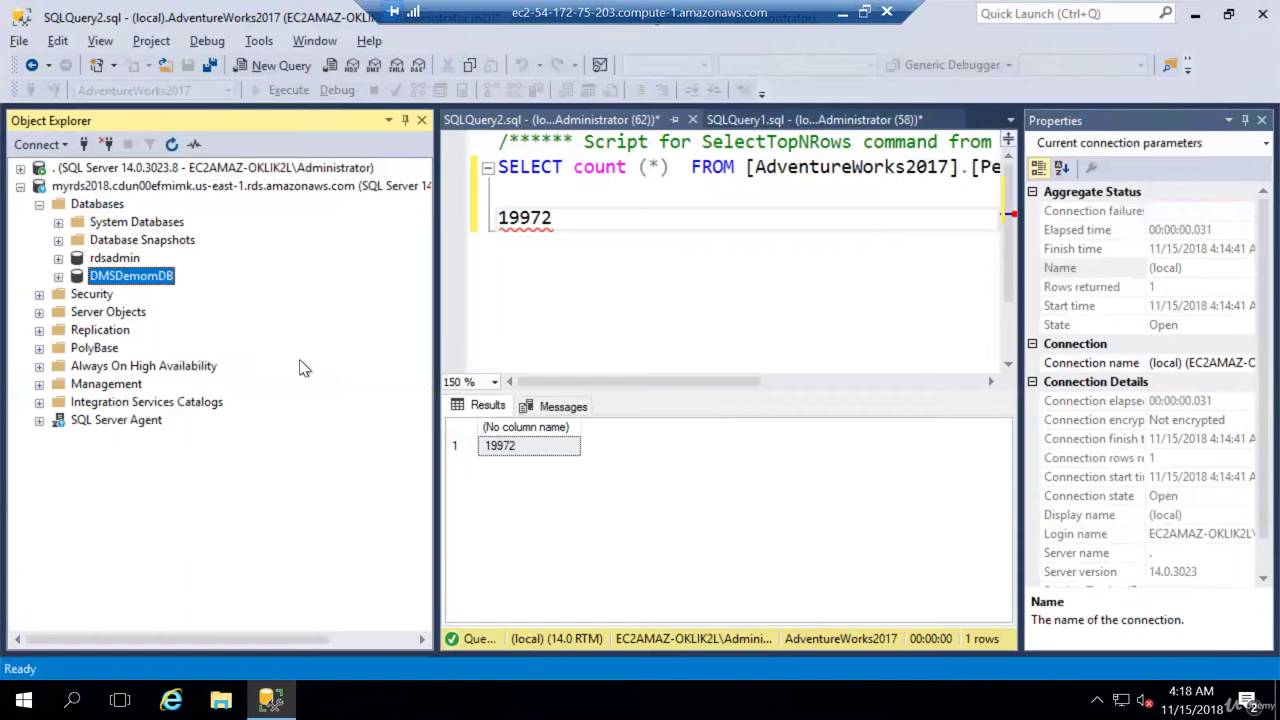
Create a second database named DMSDemoDB under the RDS server's Databases folder.
{"action": "right_click", "coordinate": [104, 207]}
{"action": "left_click", "coordinate": [160, 220]}
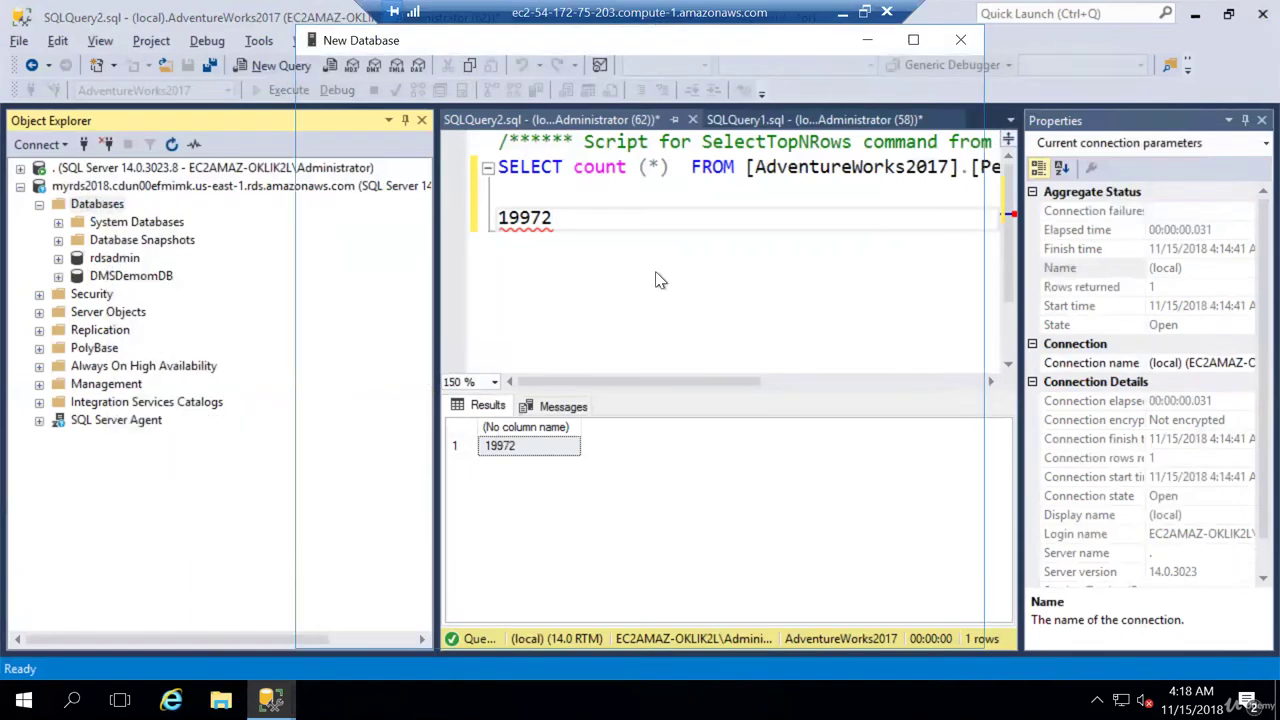
{"action": "type", "text": "DMS"}
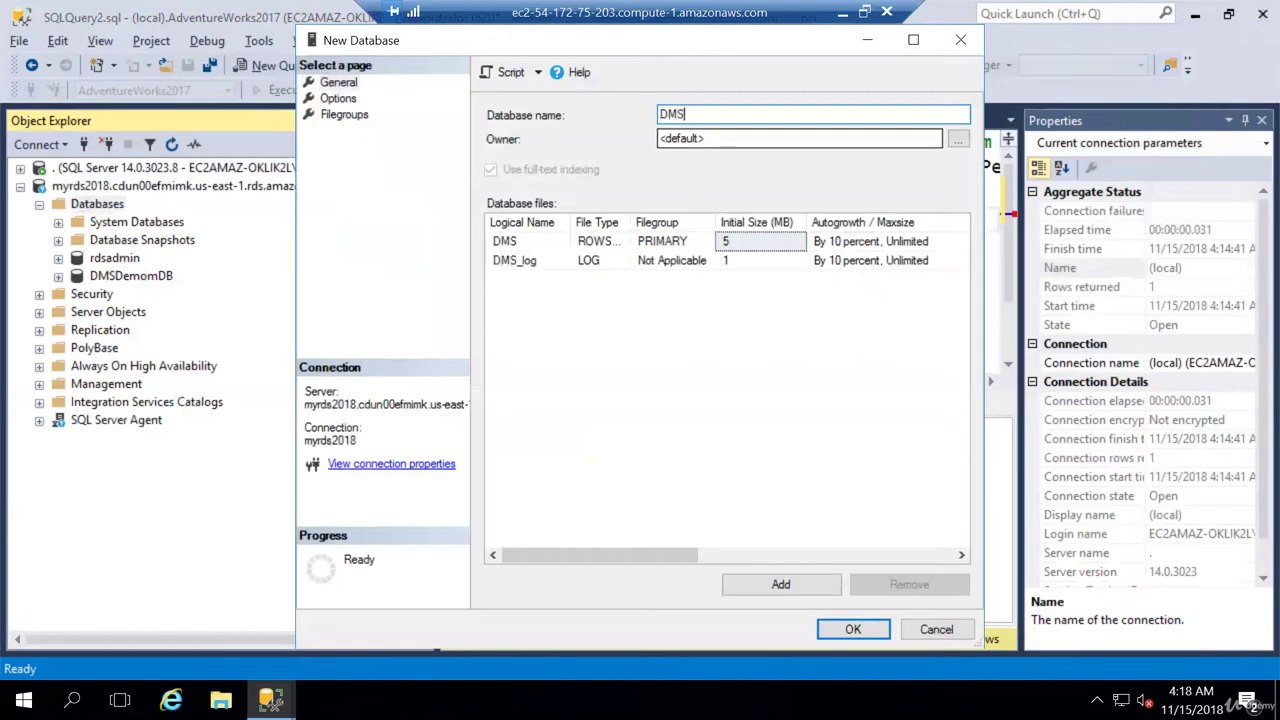
{"action": "type", "text": "DemoDB"}
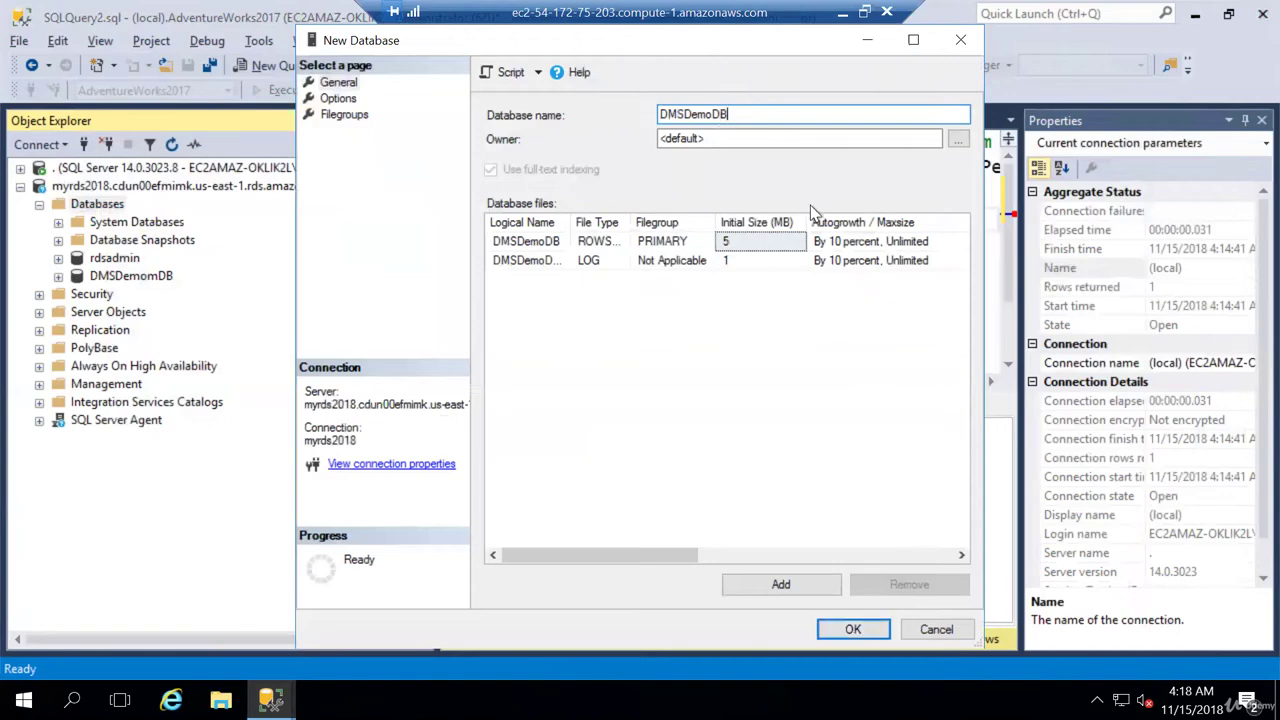
{"action": "double_click", "coordinate": [769, 112]}
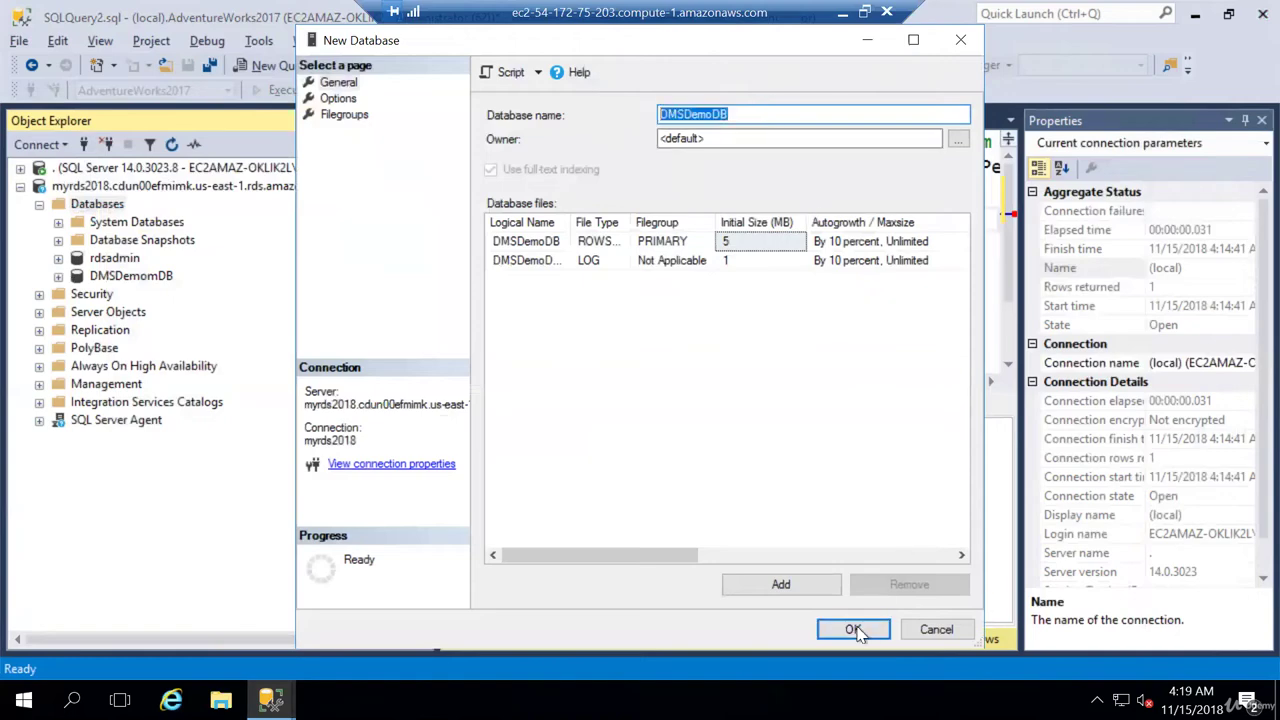
{"action": "left_click", "coordinate": [853, 629]}
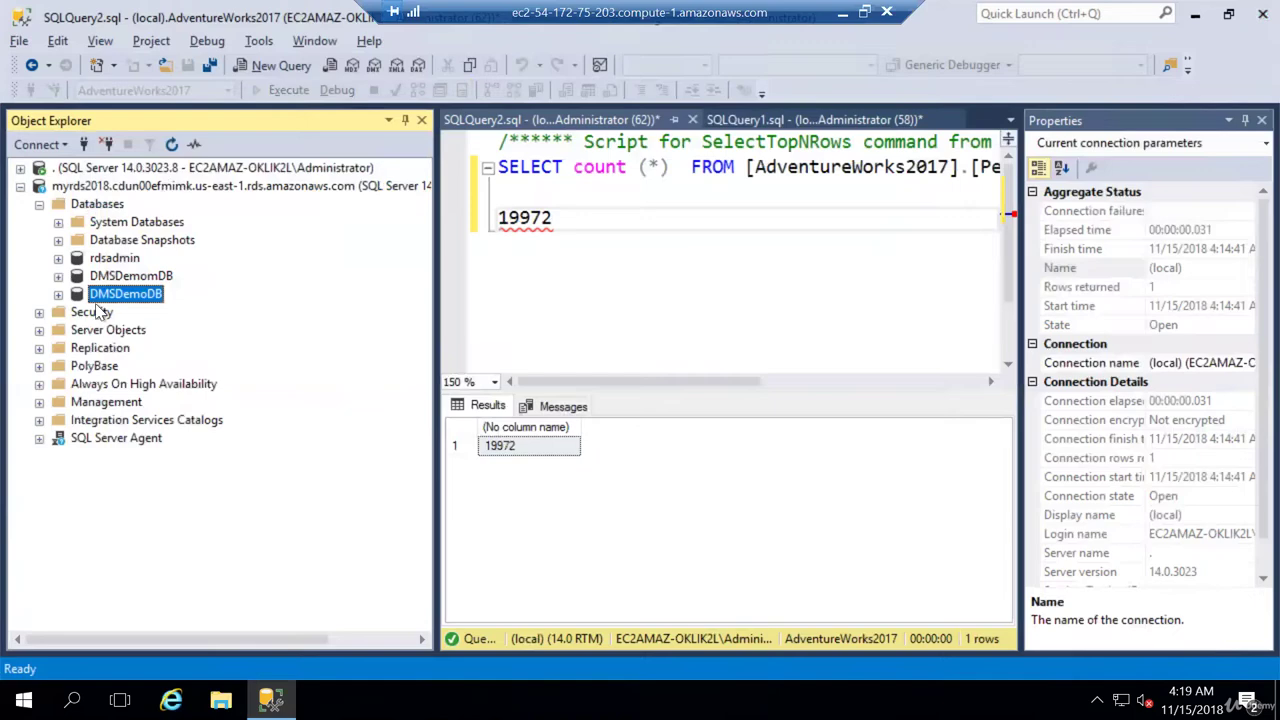
{"action": "right_click", "coordinate": [125, 295]}
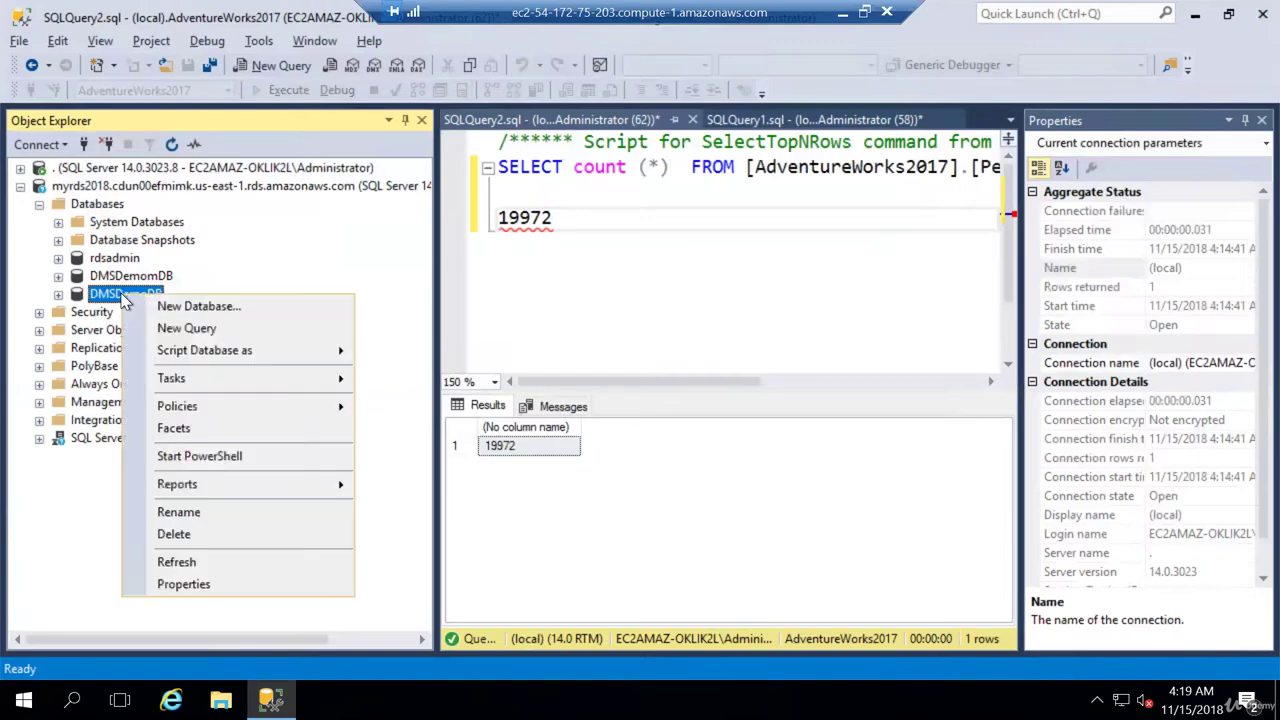
{"action": "left_click", "coordinate": [246, 586]}
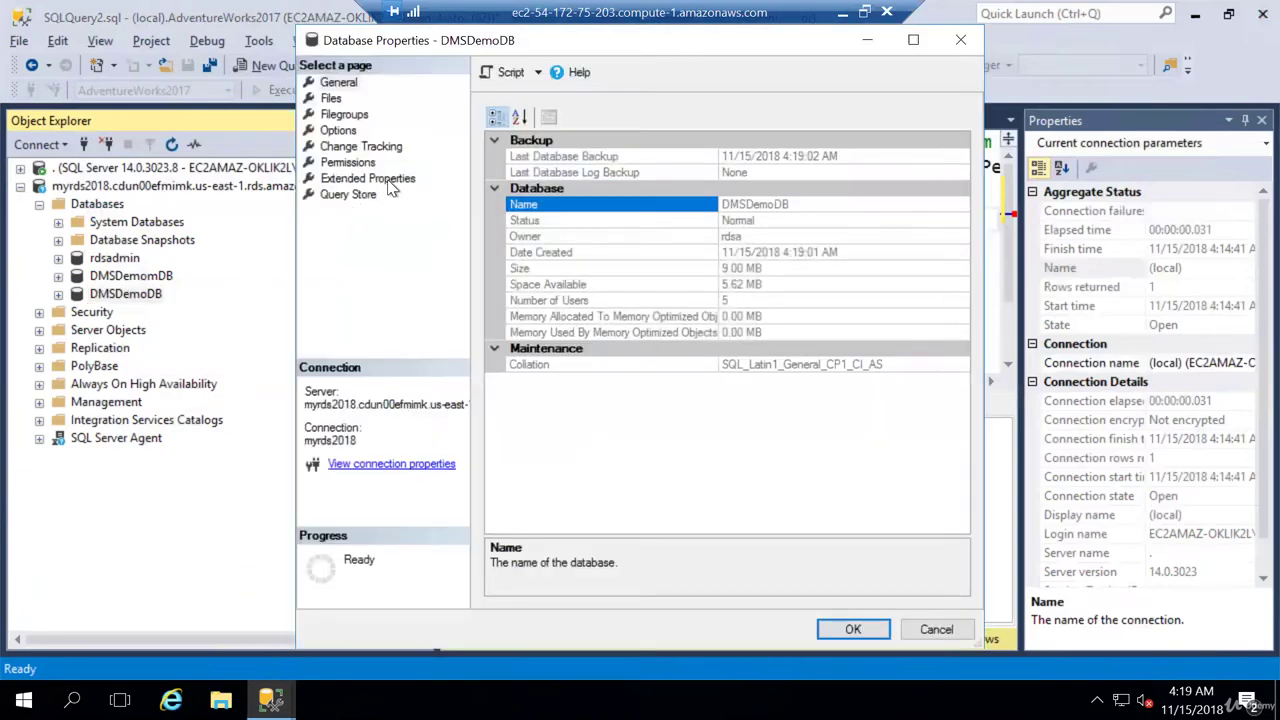
{"action": "left_click", "coordinate": [340, 84]}
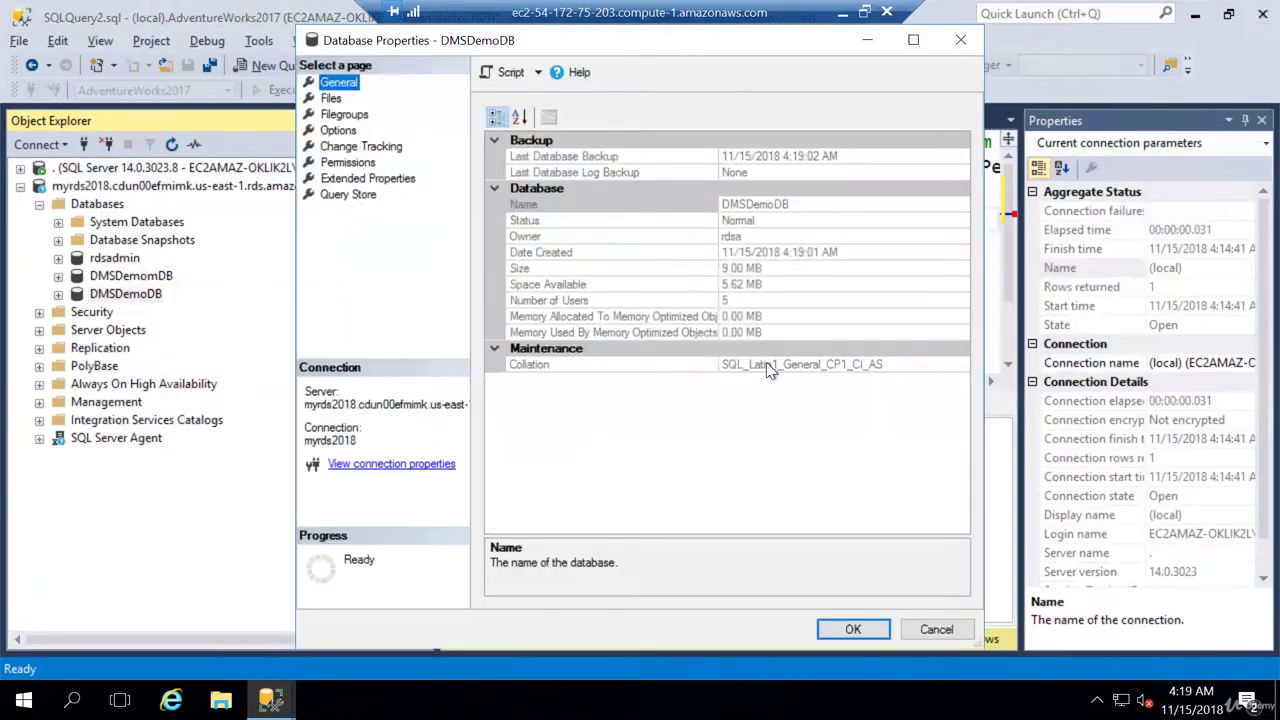
{"action": "left_click", "coordinate": [343, 115]}
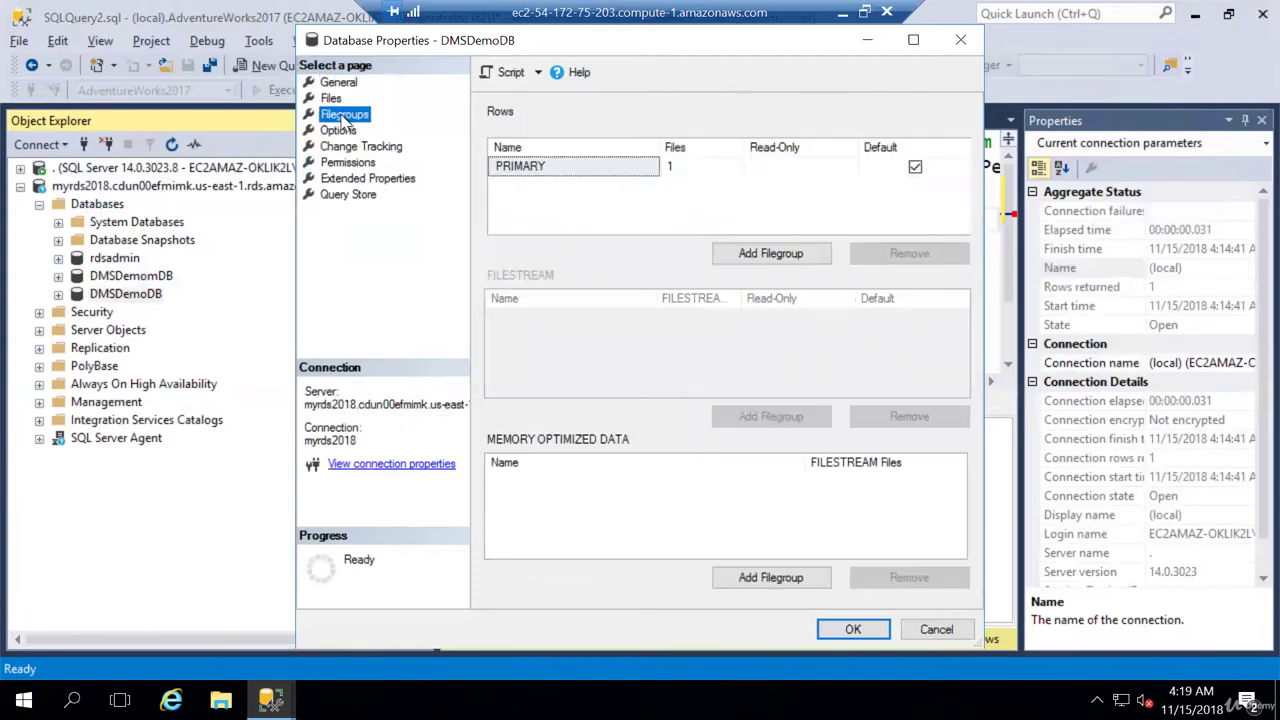
{"action": "left_click", "coordinate": [336, 131]}
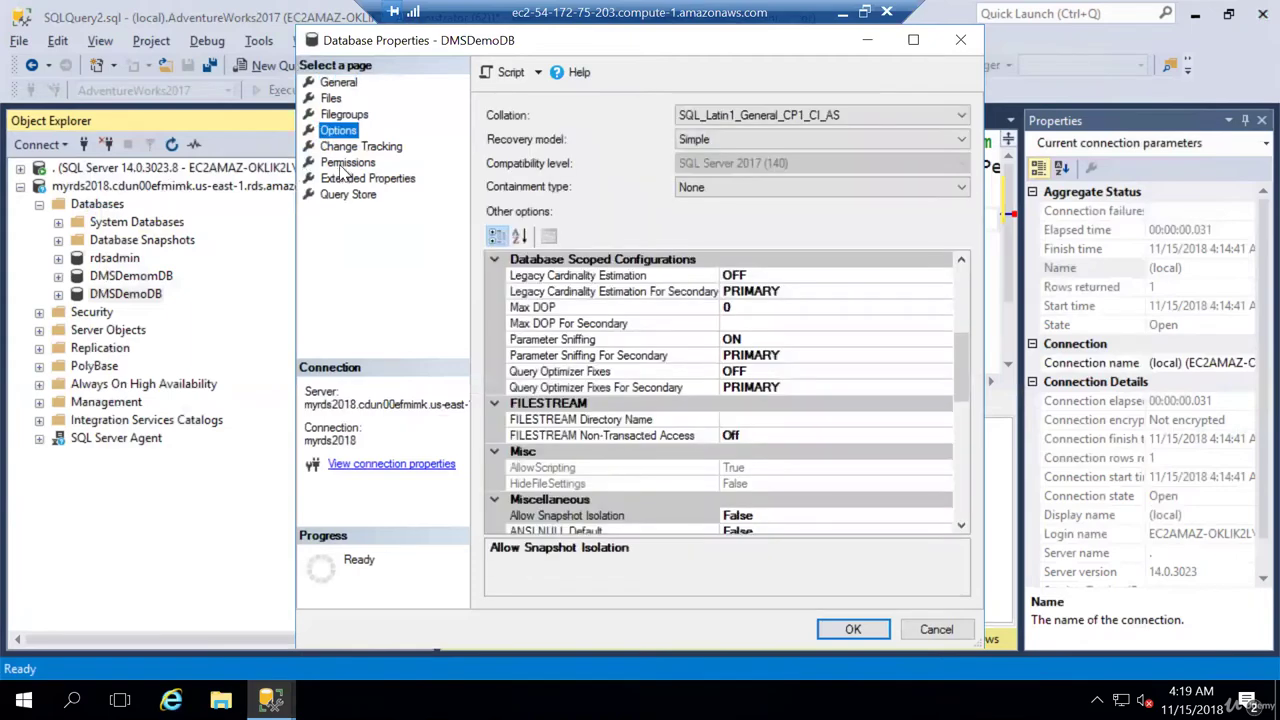
{"action": "left_click", "coordinate": [345, 162]}
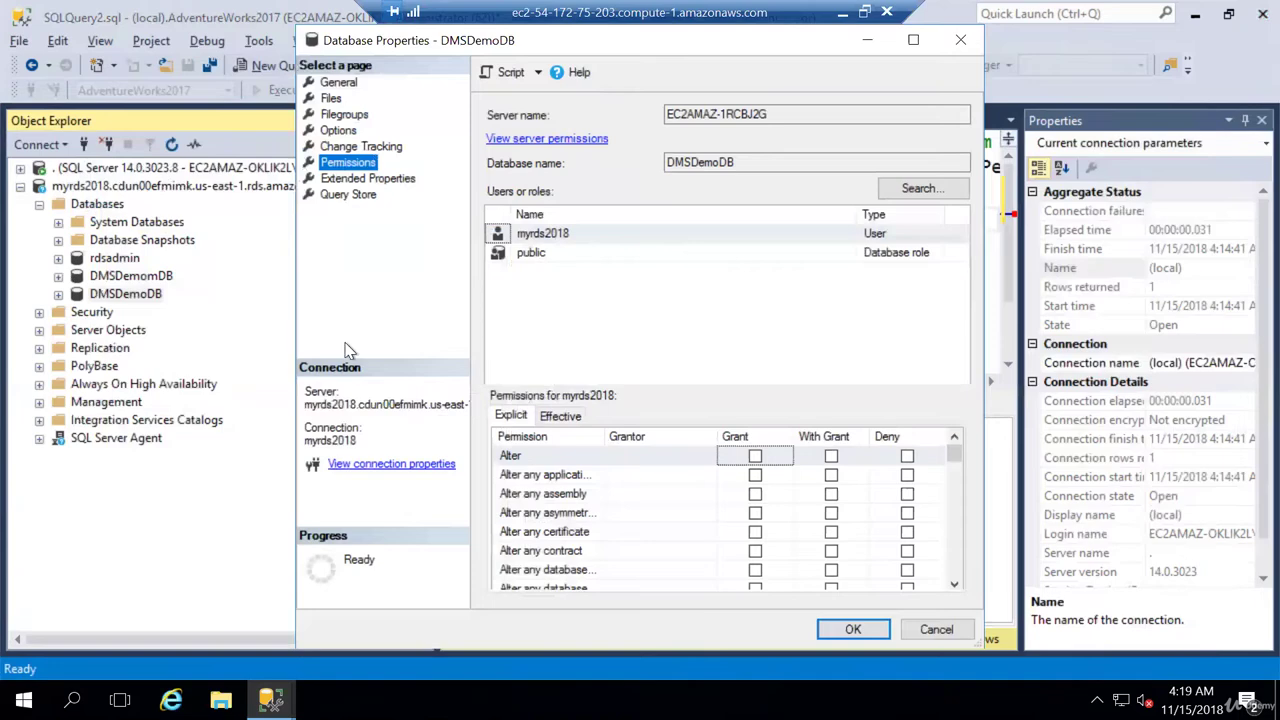
{"action": "left_click", "coordinate": [853, 627]}
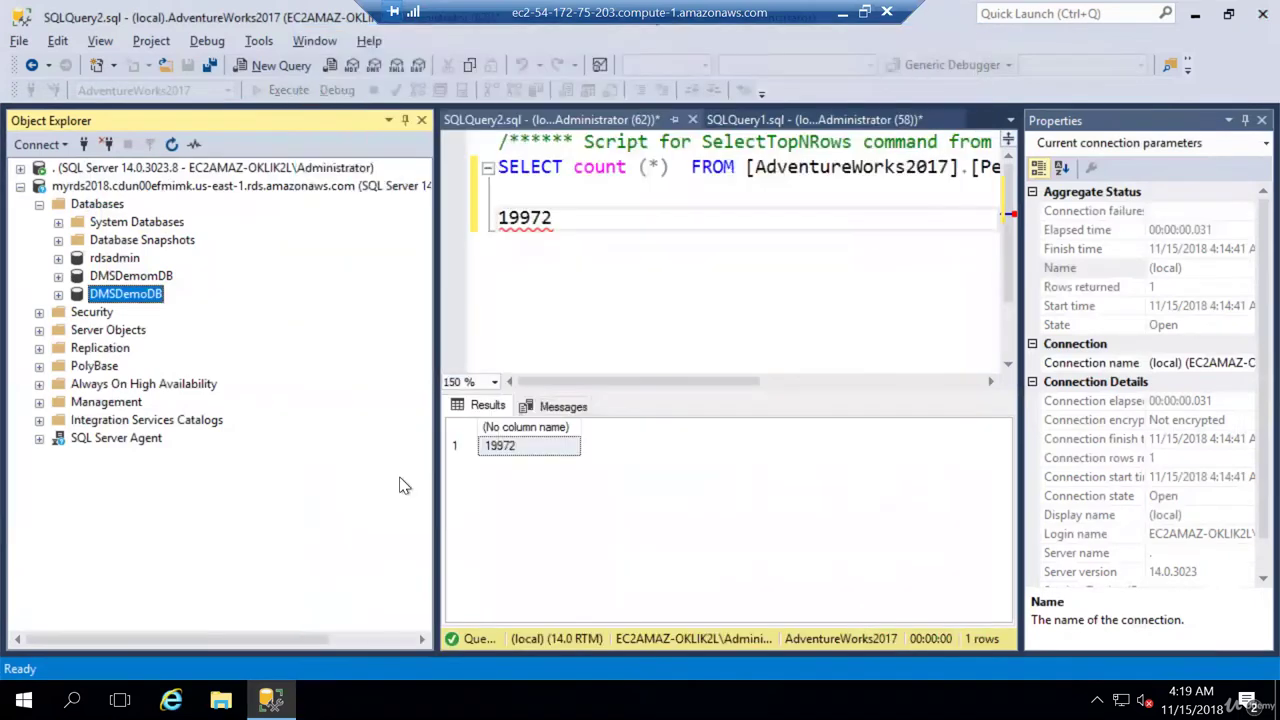
Collapse Databases, expand Security > Logins, and select the myrds2018 login.
{"action": "left_click", "coordinate": [39, 204]}
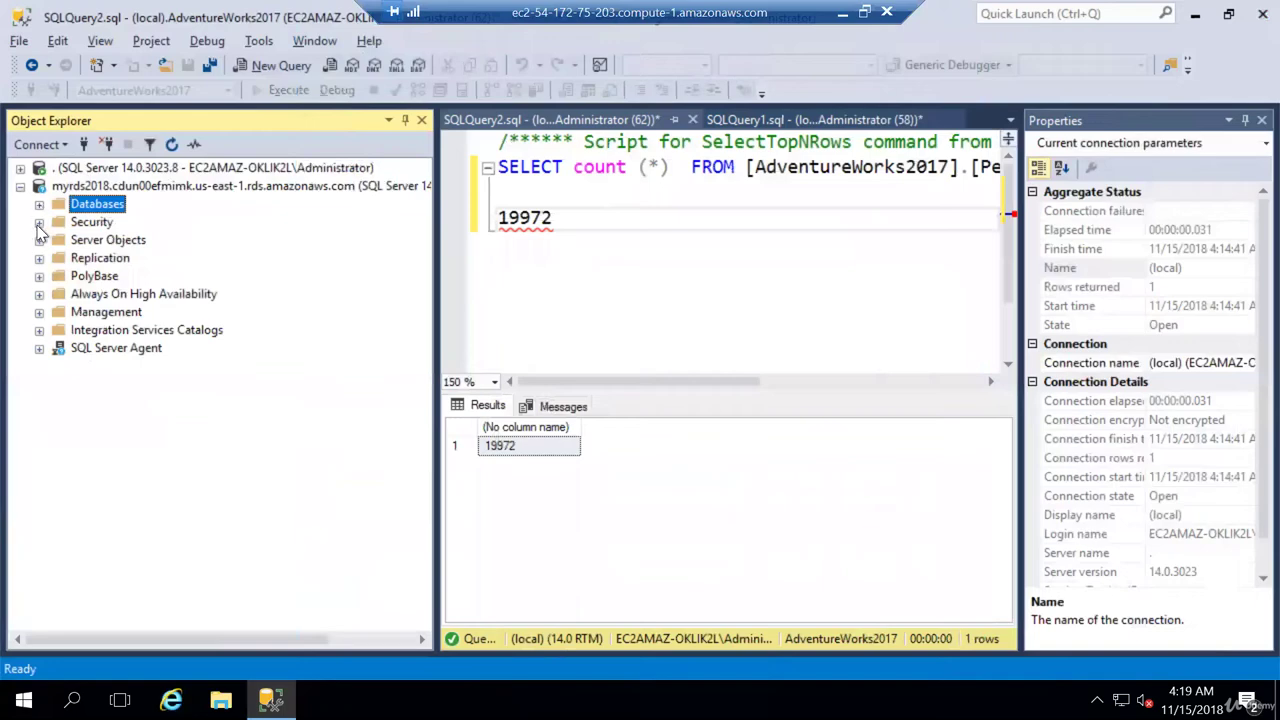
{"action": "left_click", "coordinate": [39, 222]}
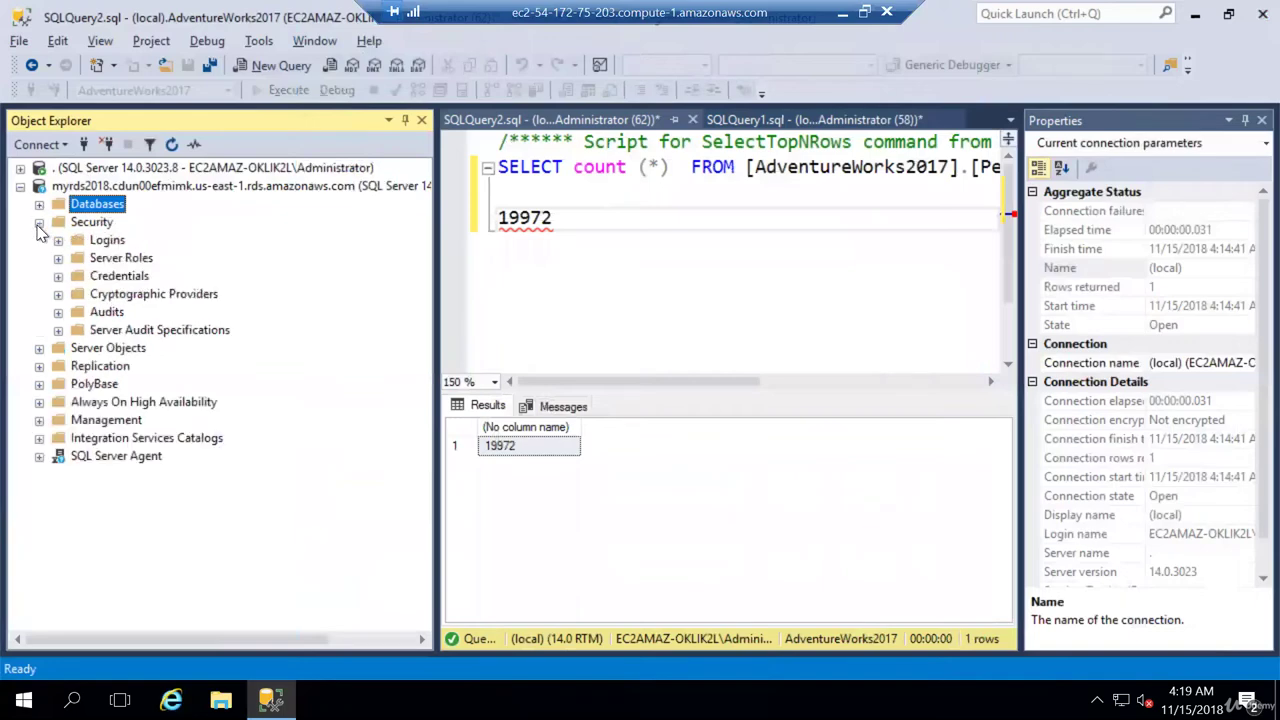
{"action": "left_click", "coordinate": [58, 241]}
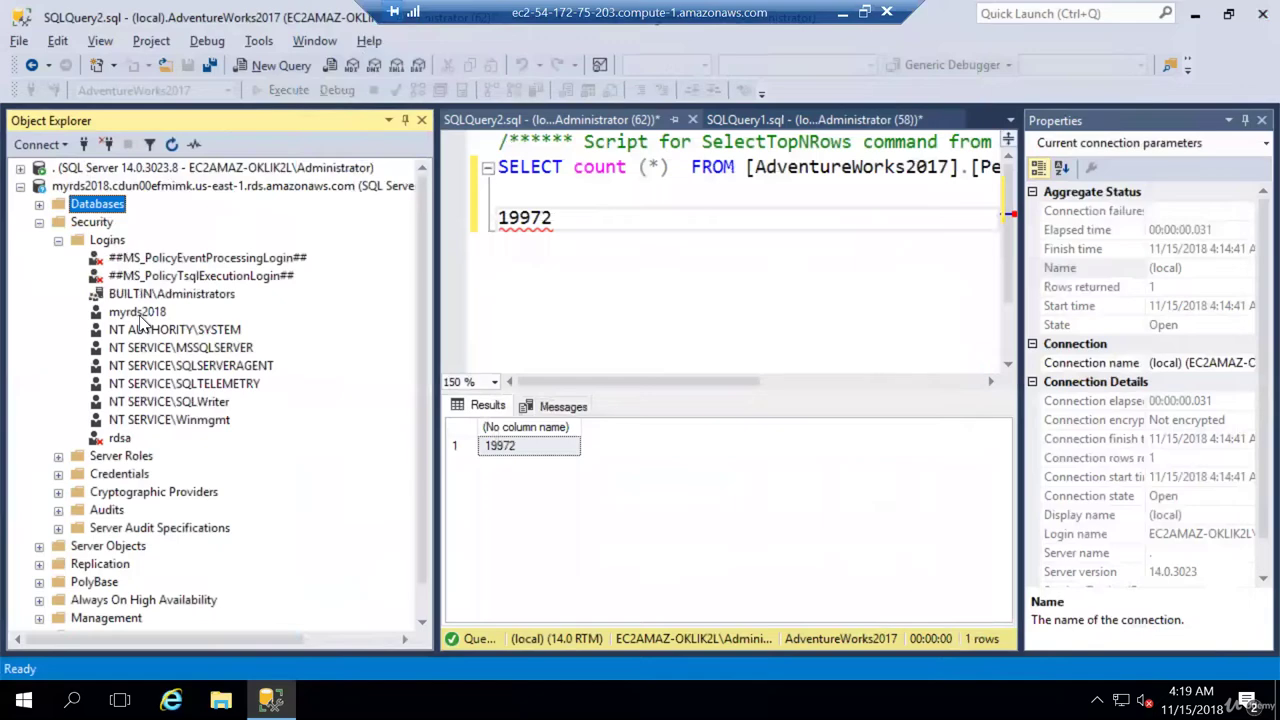
{"action": "left_click", "coordinate": [141, 316]}
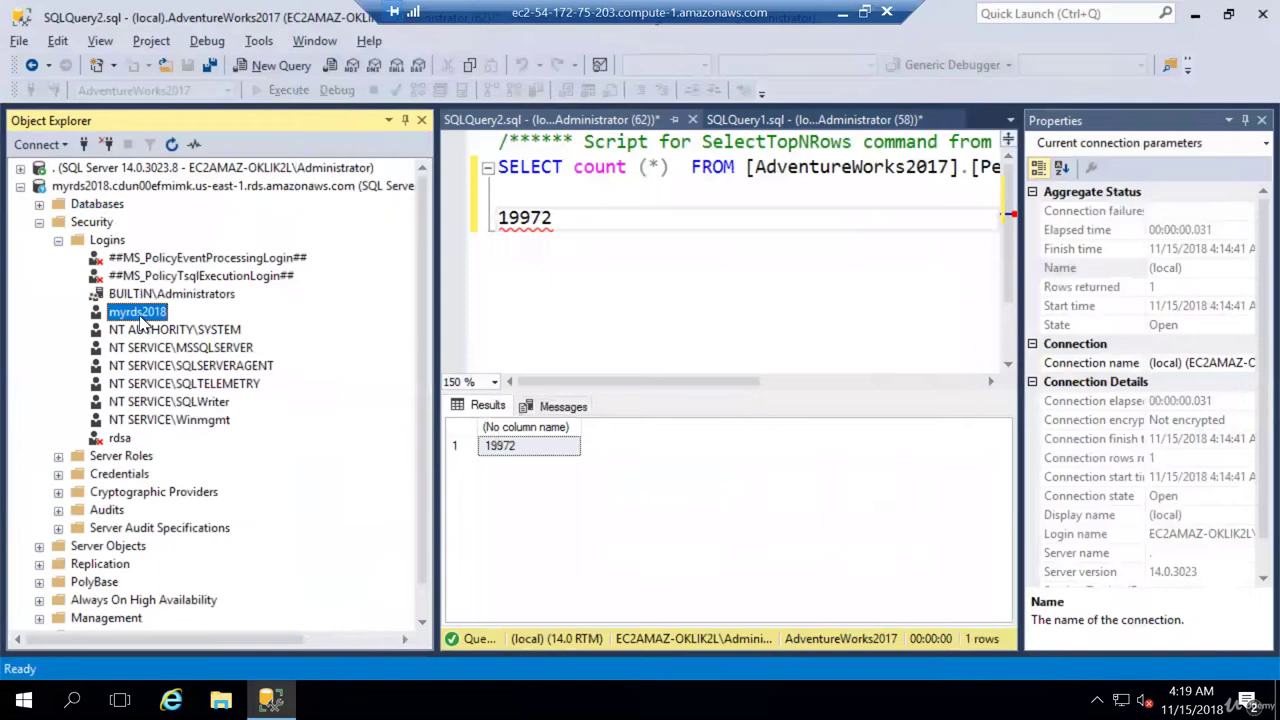
{"action": "right_click", "coordinate": [141, 316]}
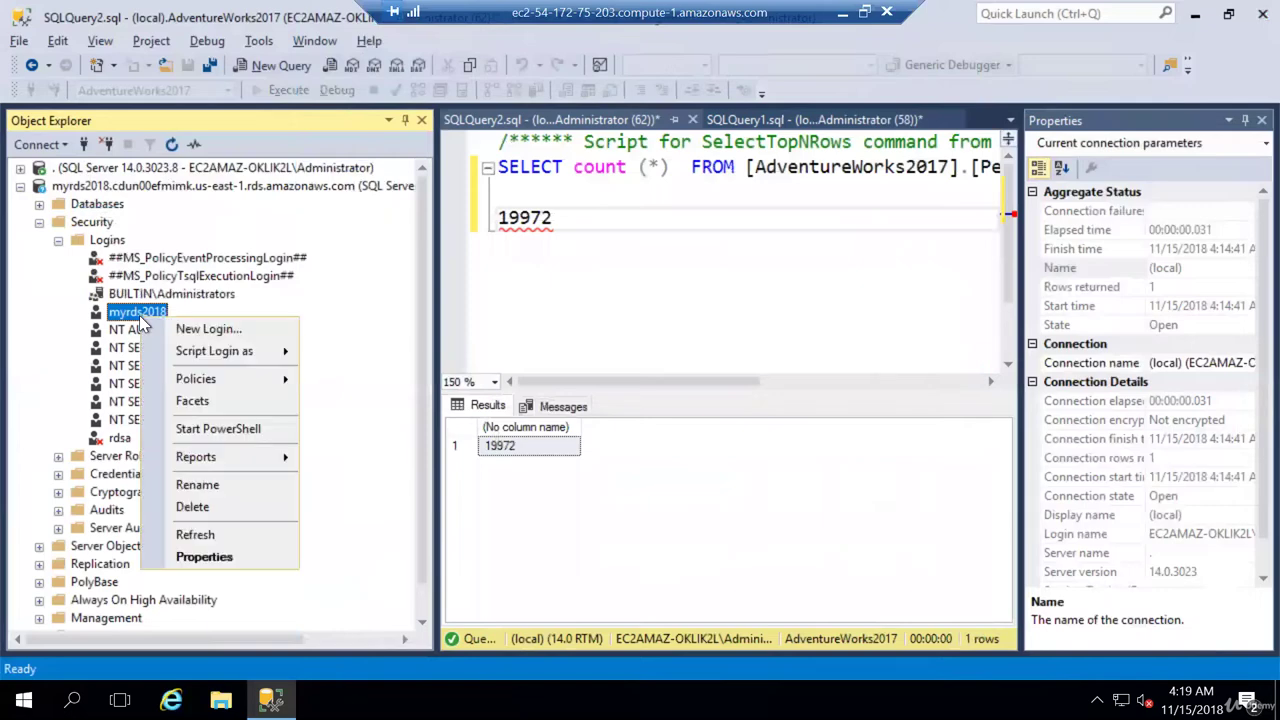
{"action": "left_click", "coordinate": [210, 559]}
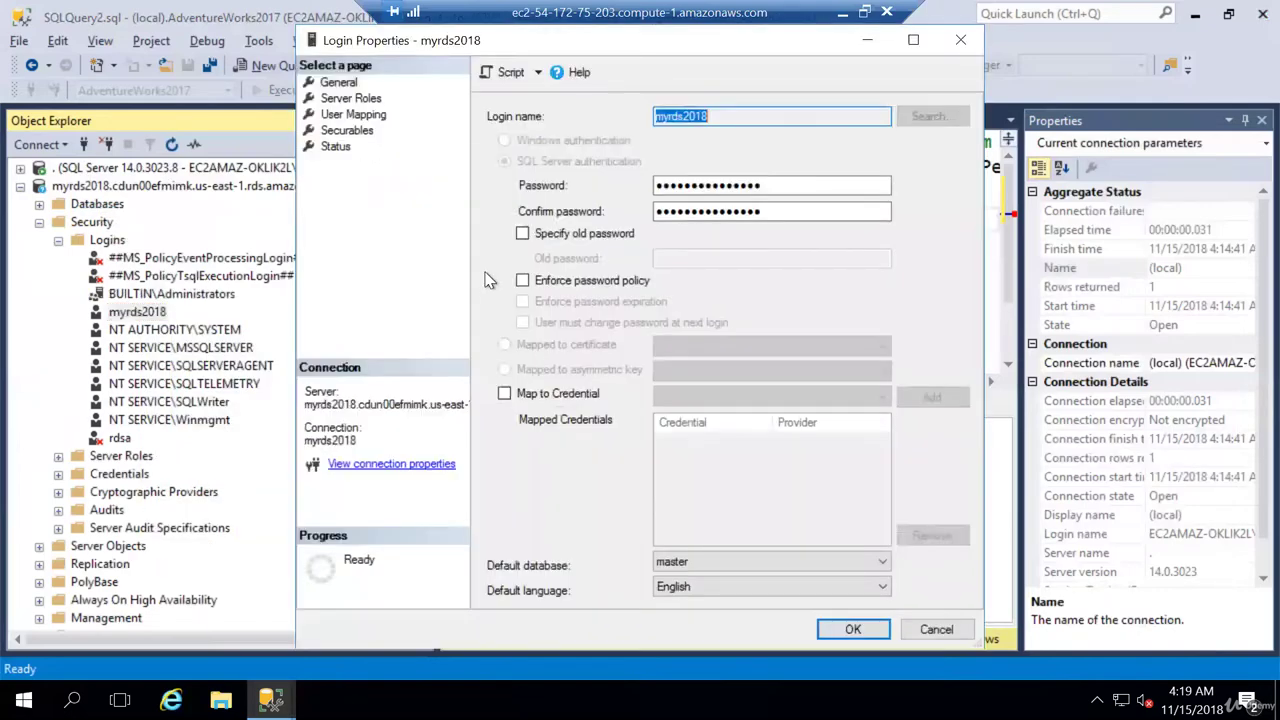
{"action": "left_click", "coordinate": [366, 115]}
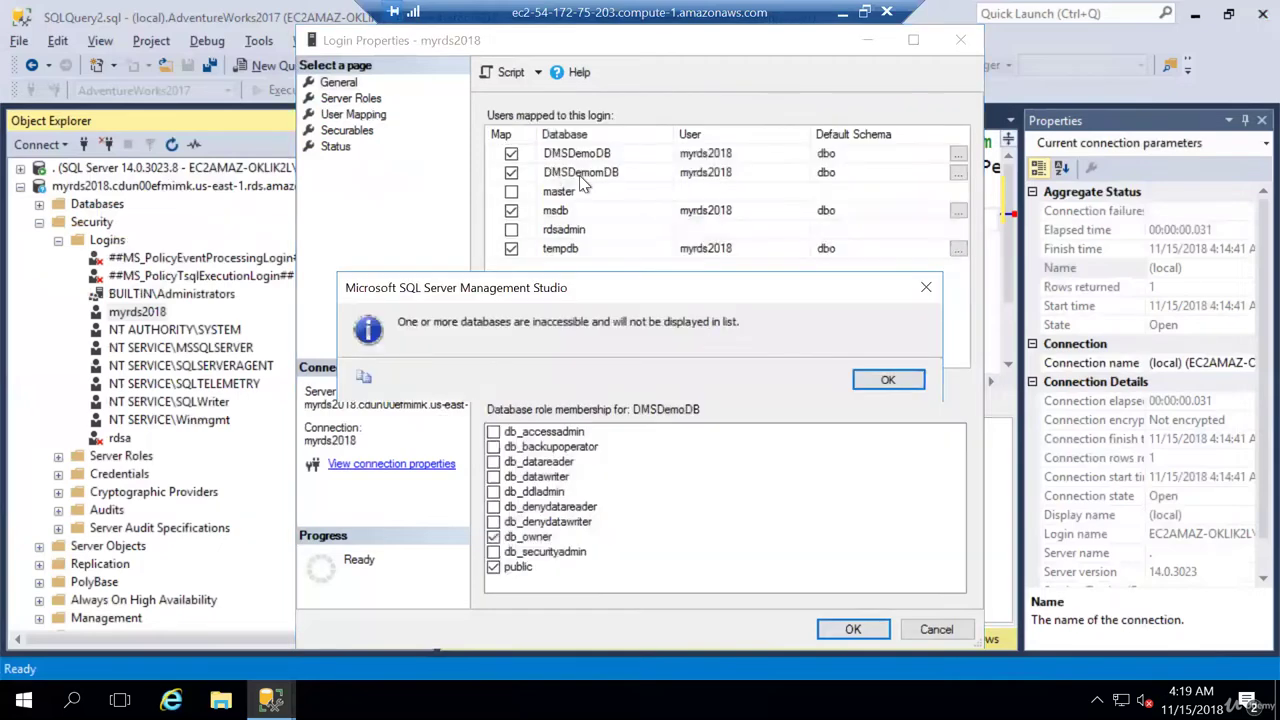
{"action": "left_click", "coordinate": [870, 384]}
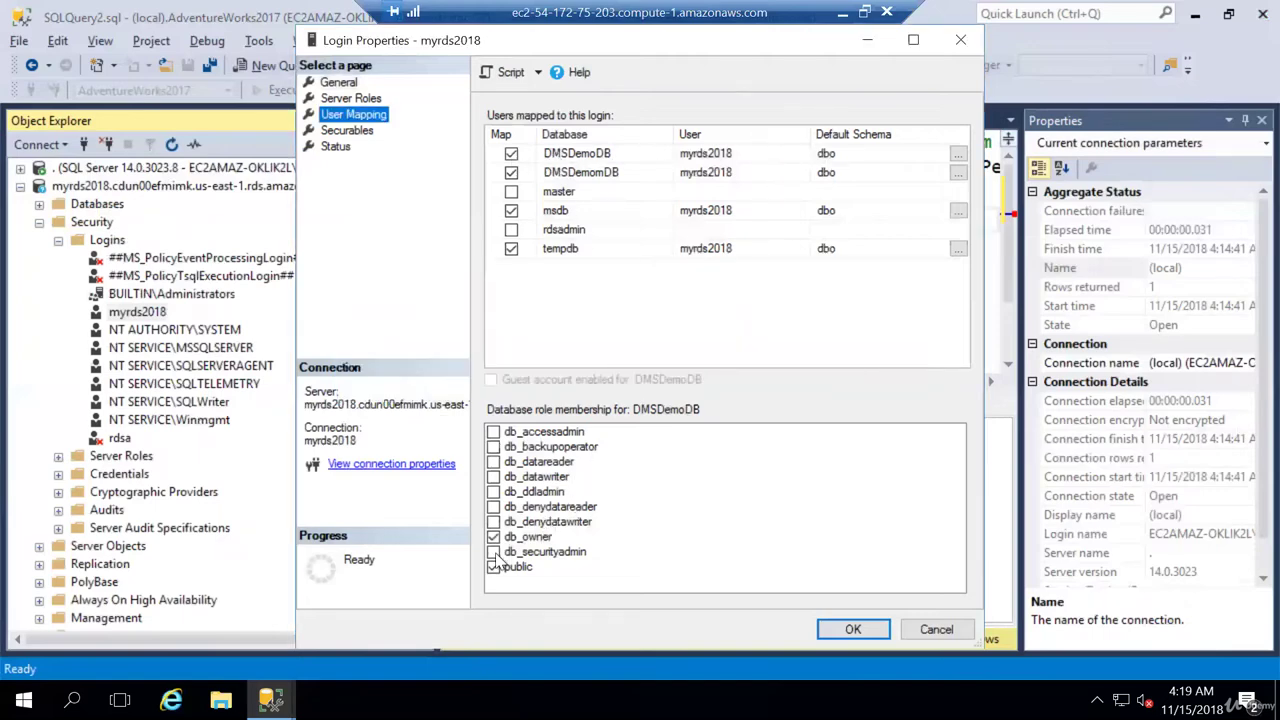
{"action": "left_click", "coordinate": [642, 160]}
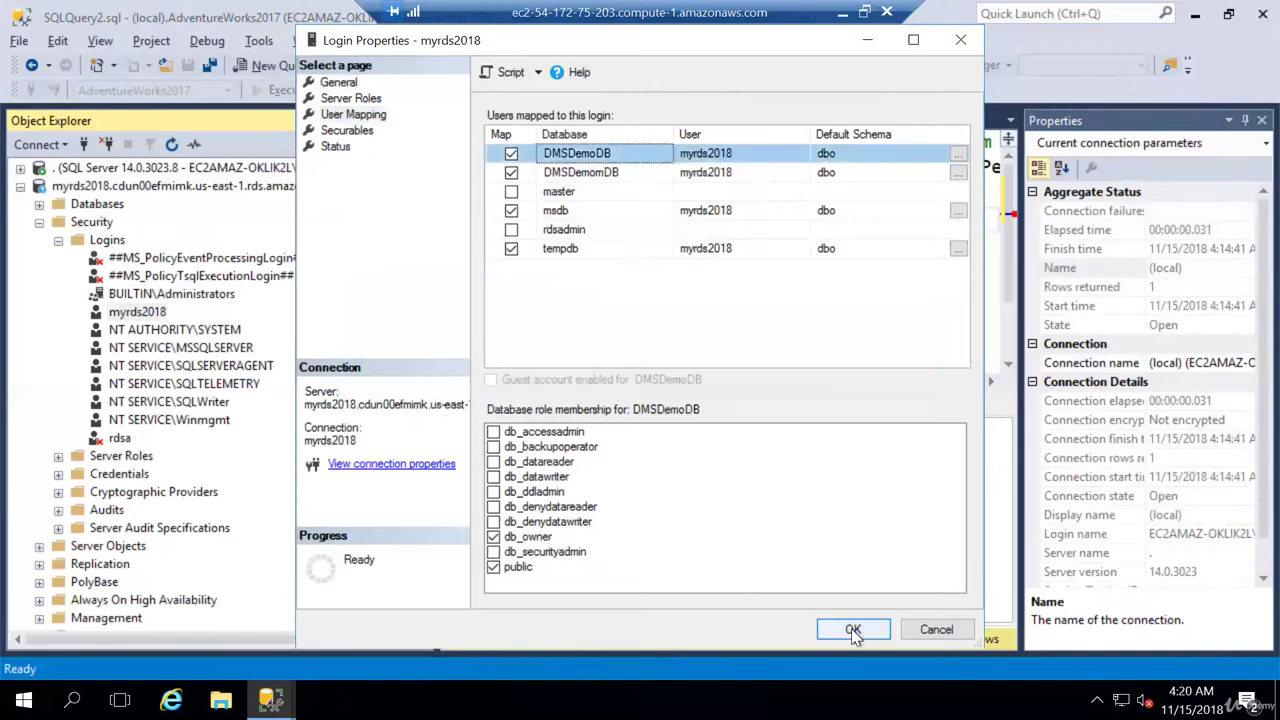
{"action": "left_click", "coordinate": [936, 629]}
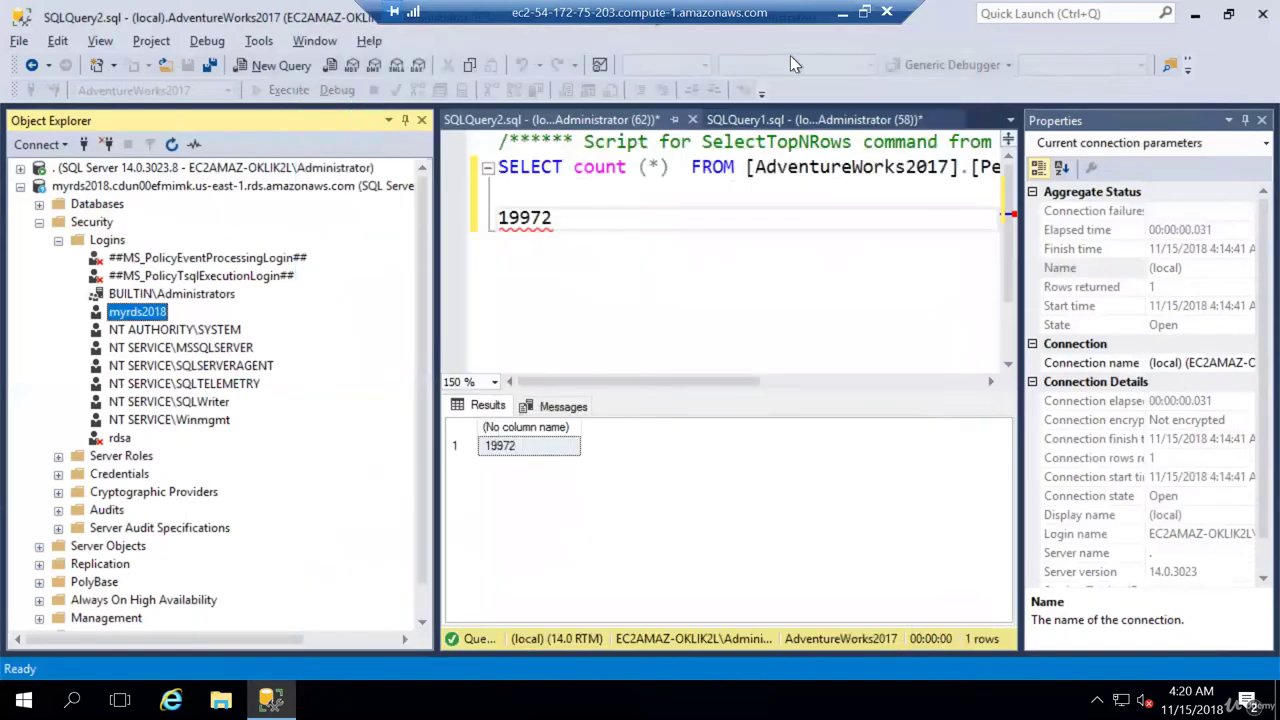
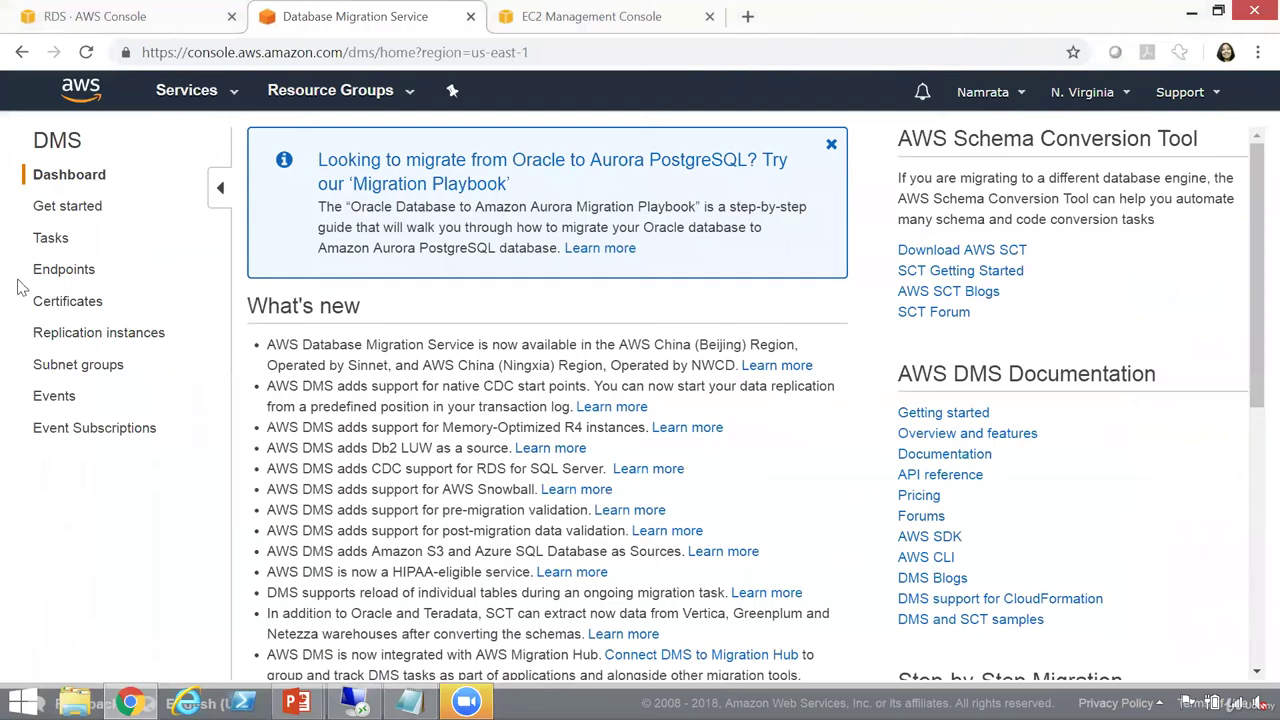
Start a new replication instance named ec2sqltordssqlrep.
{"action": "left_click", "coordinate": [104, 336]}
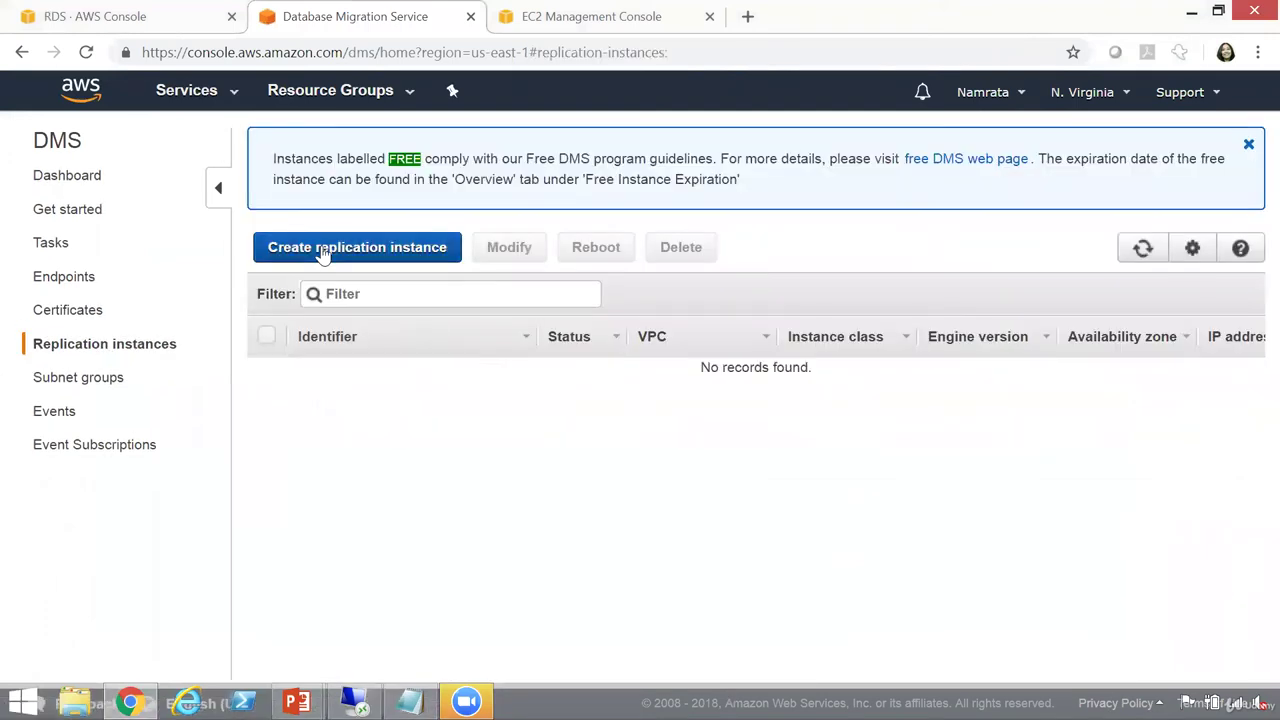
{"action": "left_click", "coordinate": [320, 250]}
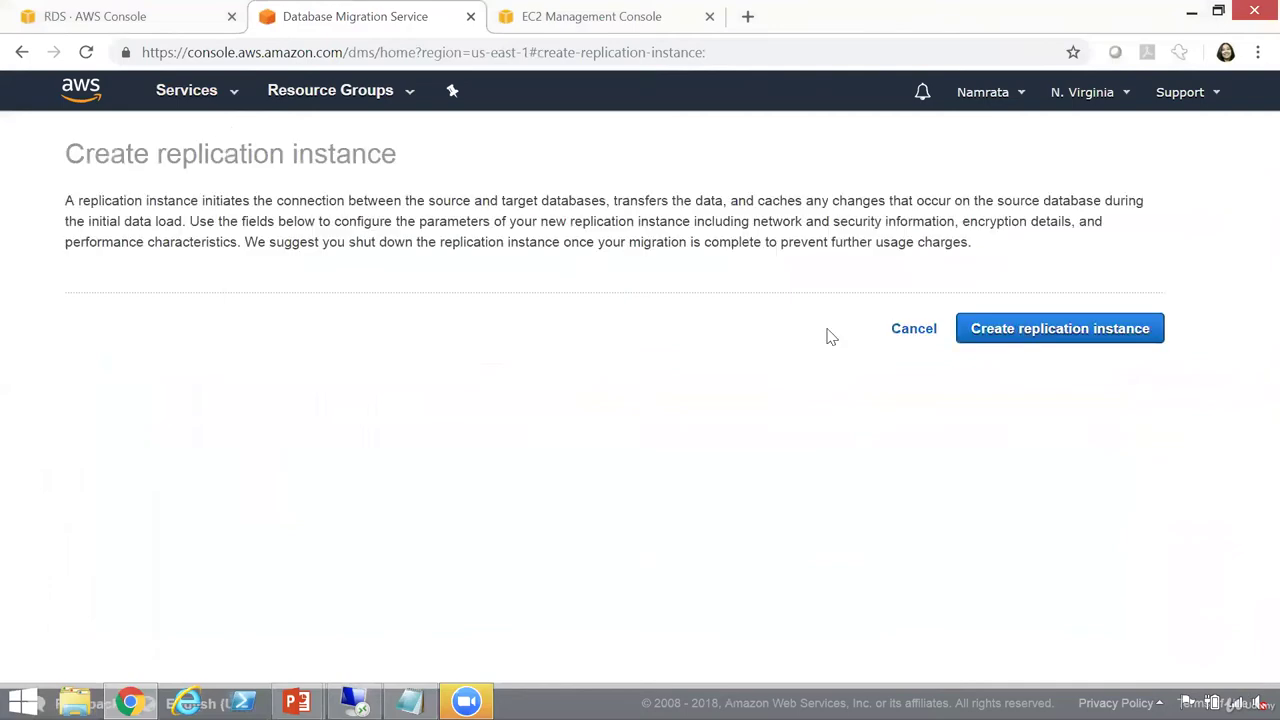
{"action": "left_click", "coordinate": [672, 305]}
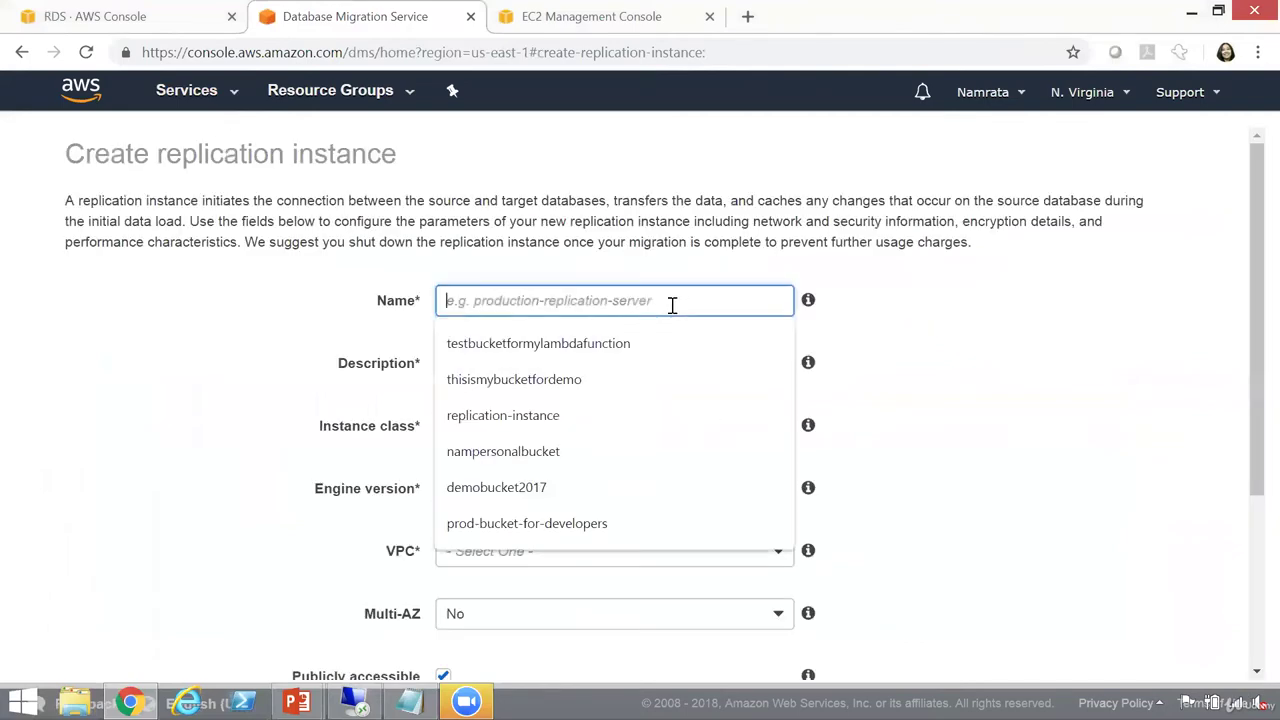
{"action": "type", "text": "ec"}
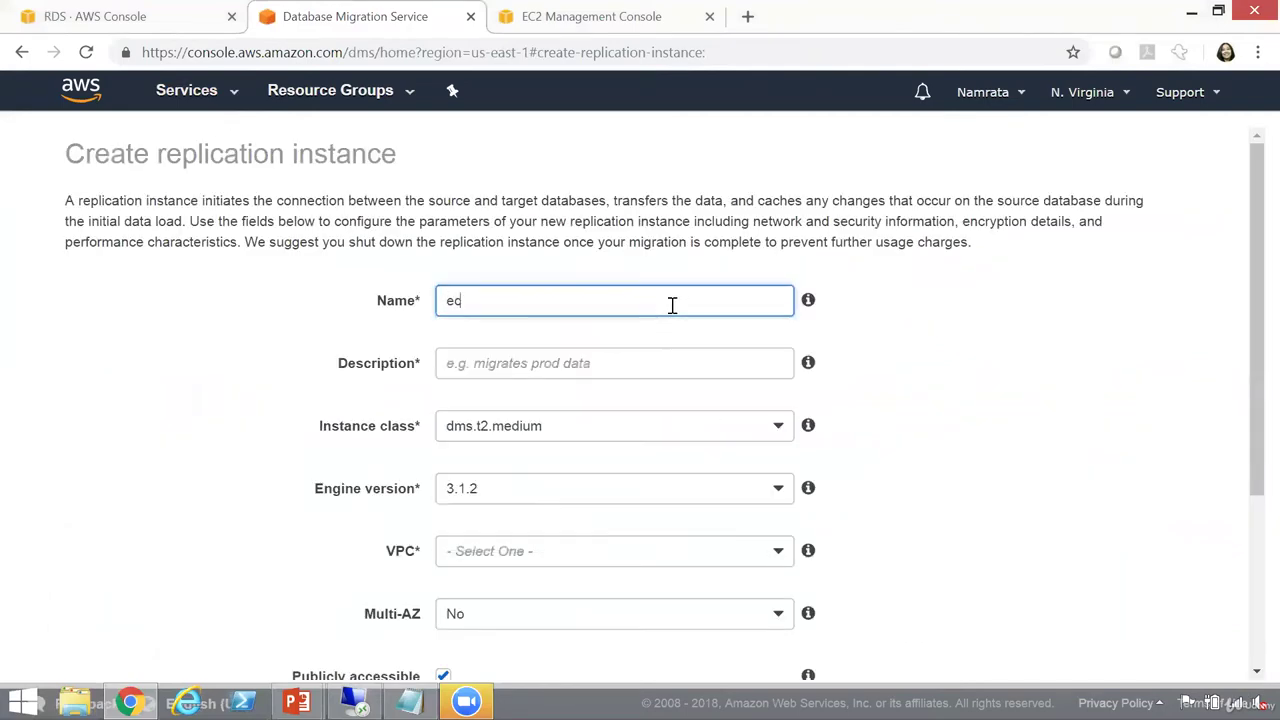
{"action": "type", "text": "2sqltordssqlrep"}
Copy the name ec2sqltordssqlrep into the description field.
{"action": "left_click_drag", "start_coordinate": [613, 300], "coordinate": [366, 290]}
{"action": "key", "text": "ctrl+c"}
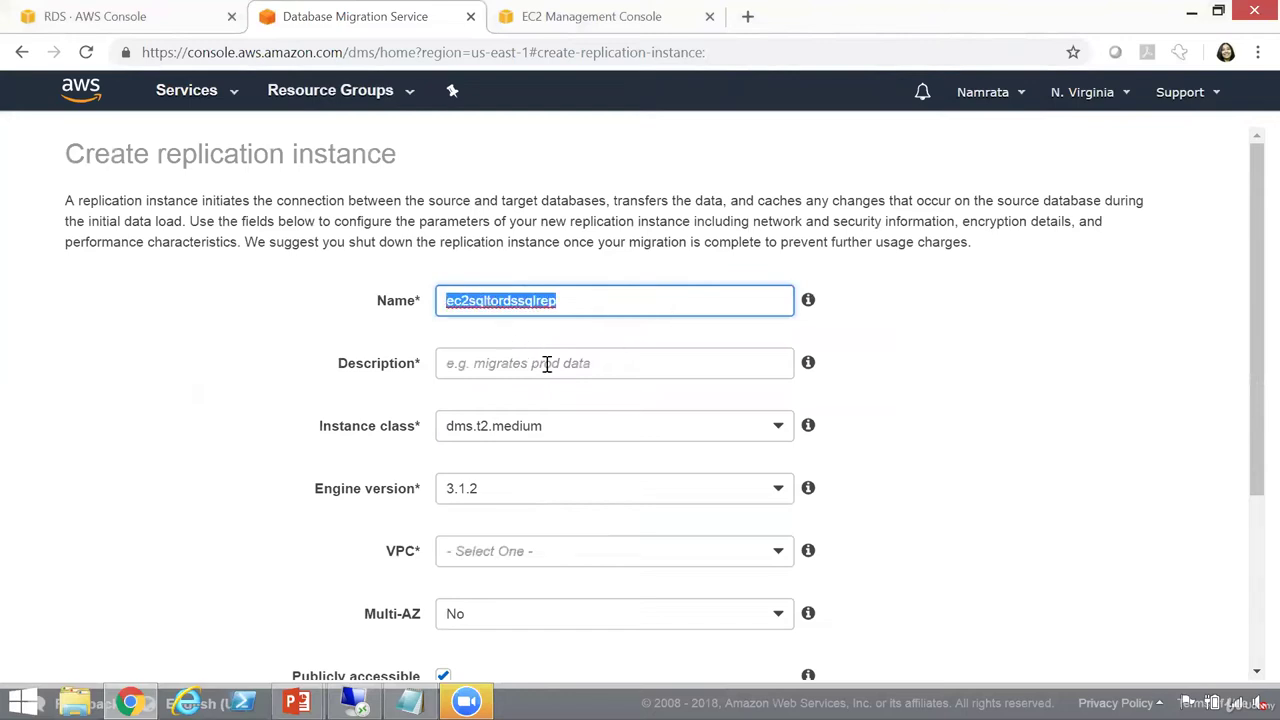
{"action": "left_click", "coordinate": [543, 363]}
{"action": "key", "text": "ctrl+v"}
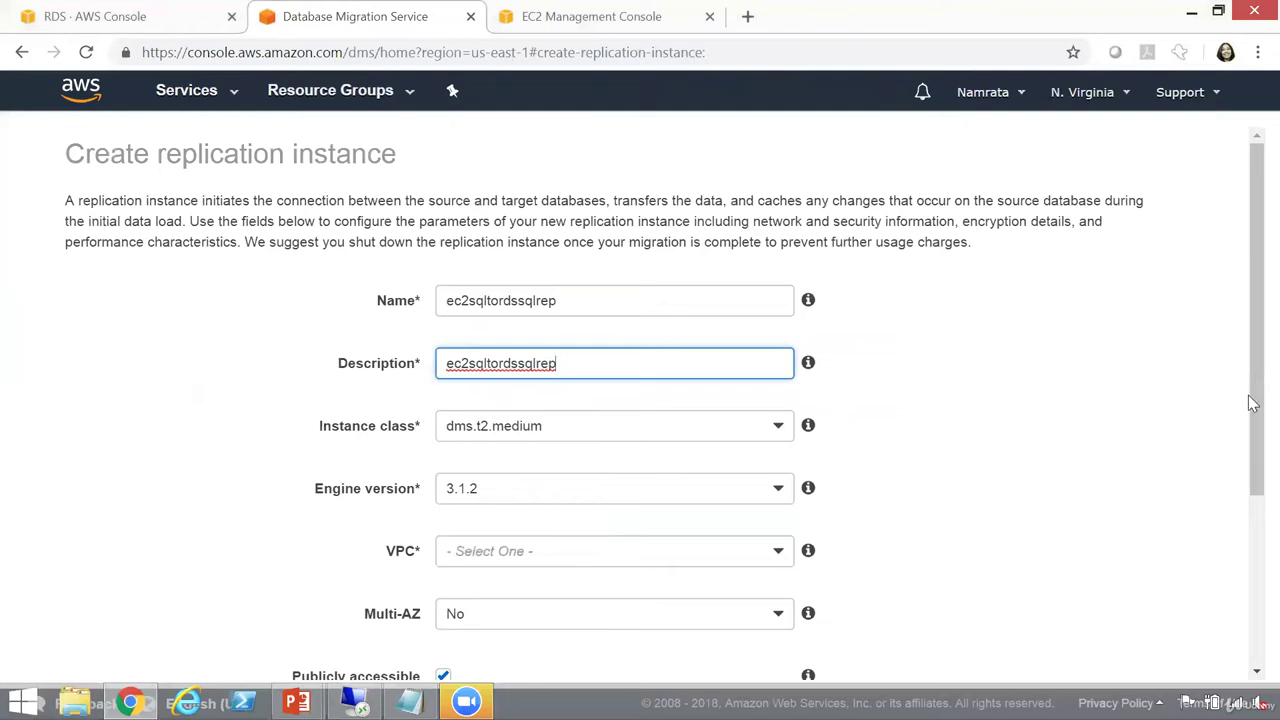
Place the replication instance in VPC vpc-60a36018.
{"action": "left_click_drag", "start_coordinate": [1253, 405], "coordinate": [1251, 485]}
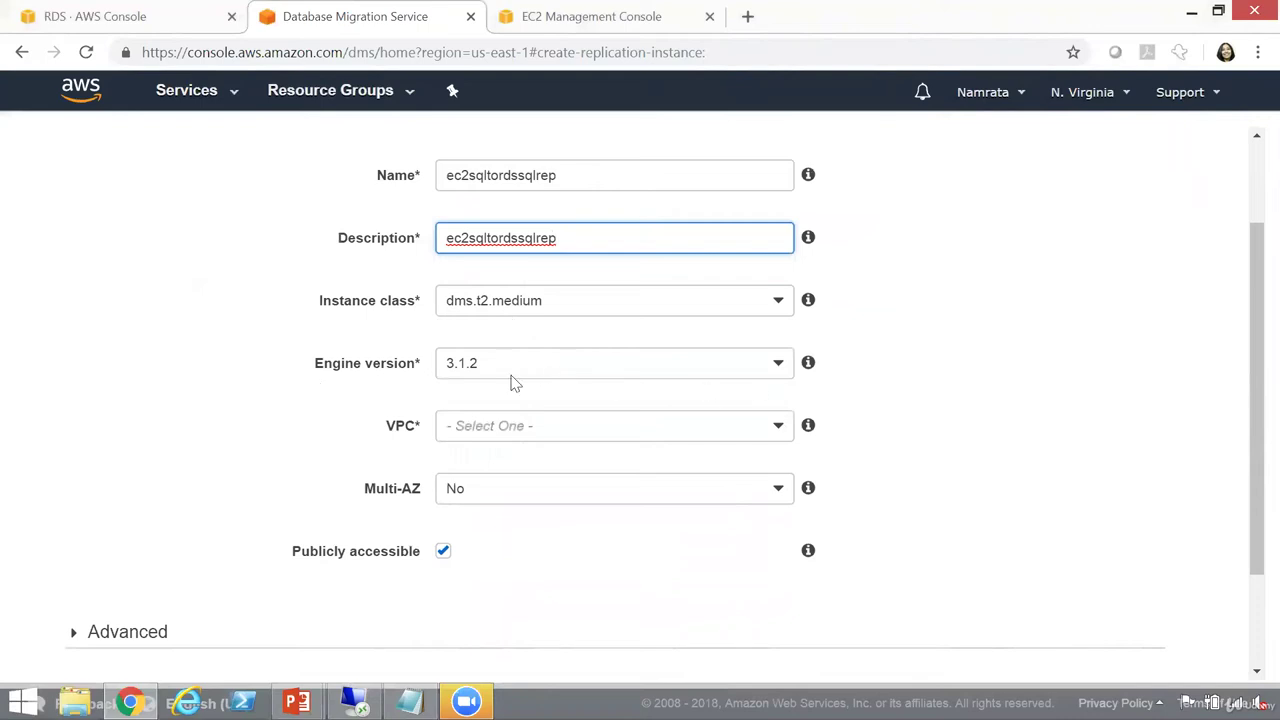
{"action": "left_click", "coordinate": [487, 432]}
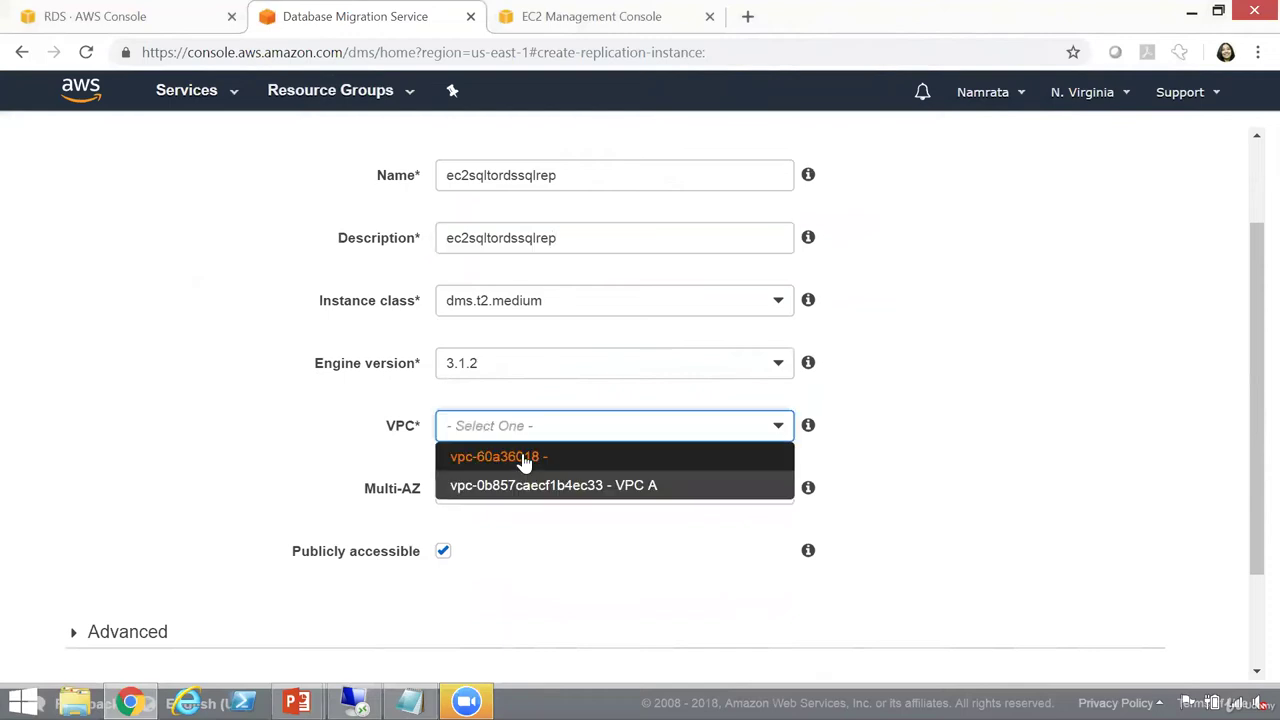
{"action": "left_click", "coordinate": [524, 457]}
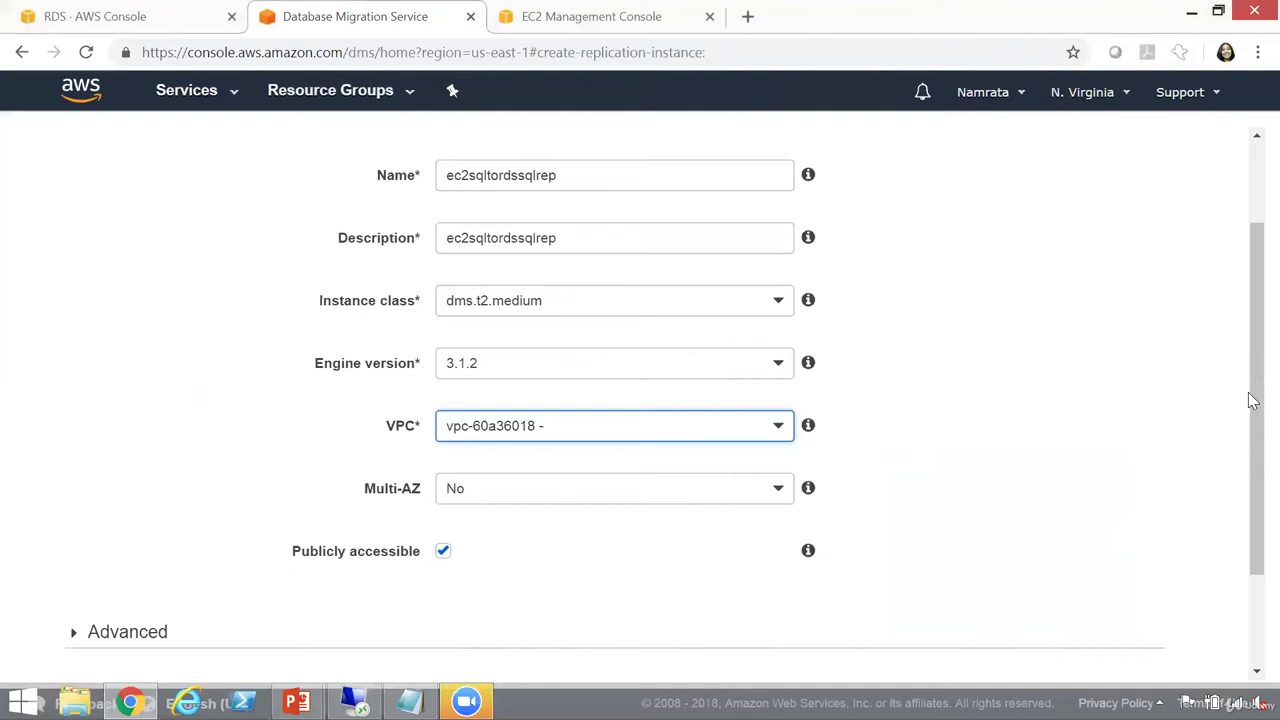
{"action": "left_click_drag", "start_coordinate": [1249, 383], "coordinate": [1249, 437]}
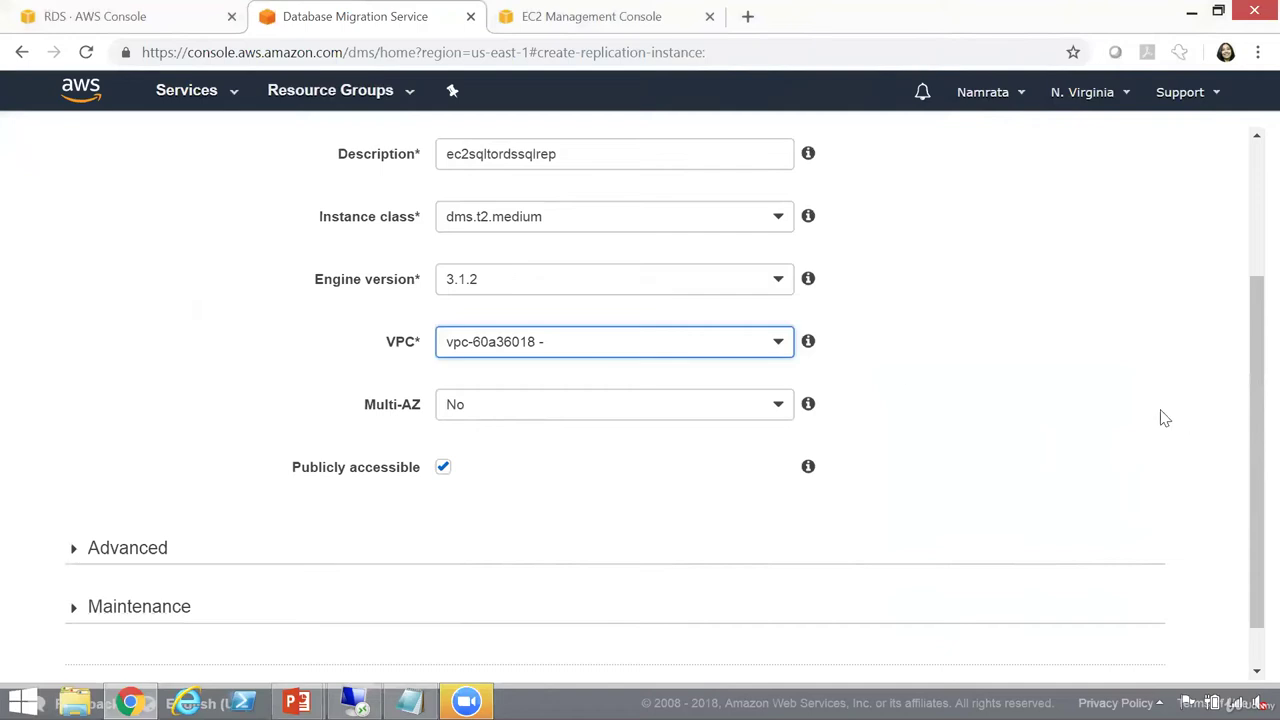
{"action": "scroll", "coordinate": [1251, 393], "scroll_direction": "down", "scroll_amount": 1}
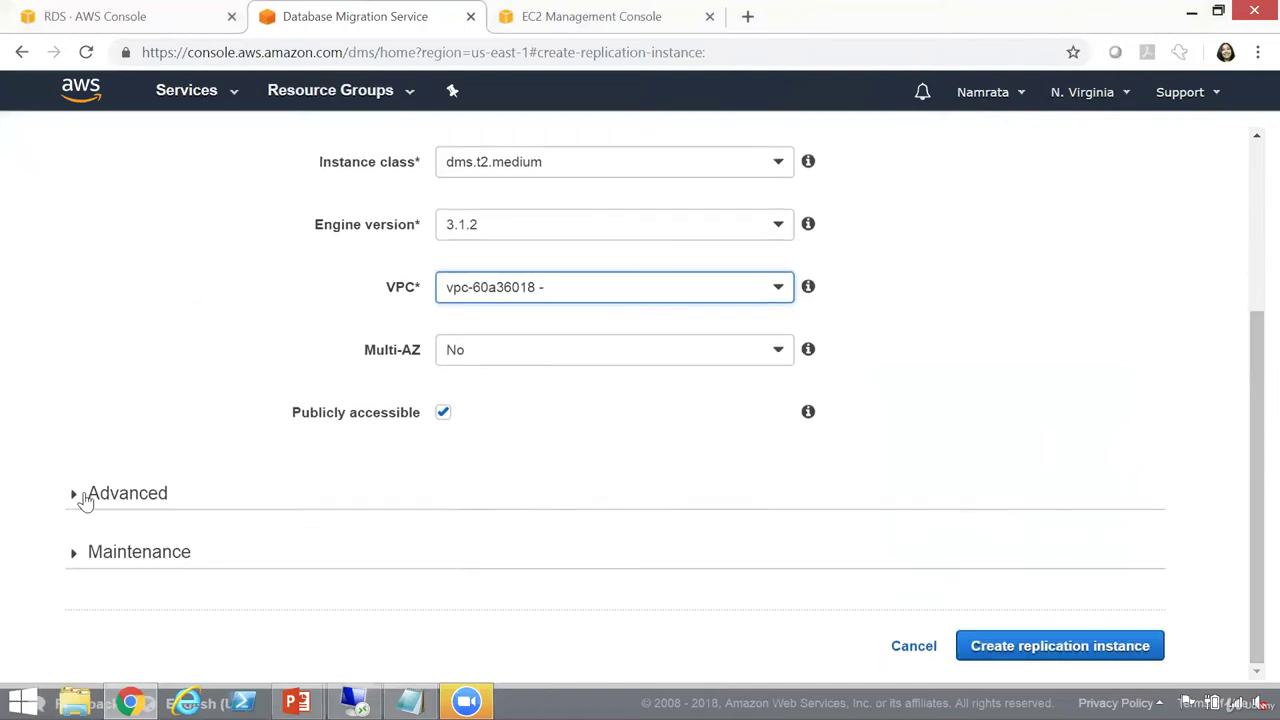
Assign the 'default' VPC security group under Advanced and create replication instance ec2sqltordssqlrep.
{"action": "left_click", "coordinate": [75, 495]}
{"action": "left_click_drag", "start_coordinate": [1251, 344], "coordinate": [1251, 491]}
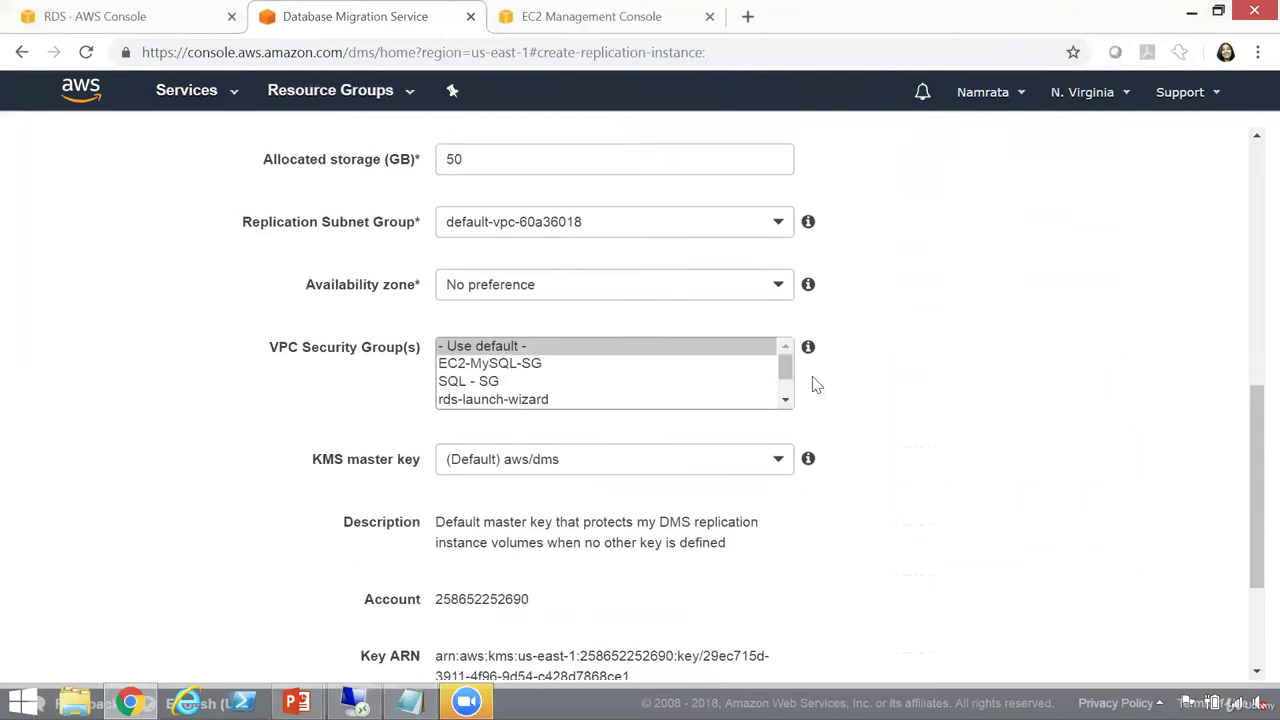
{"action": "left_click", "coordinate": [786, 400]}
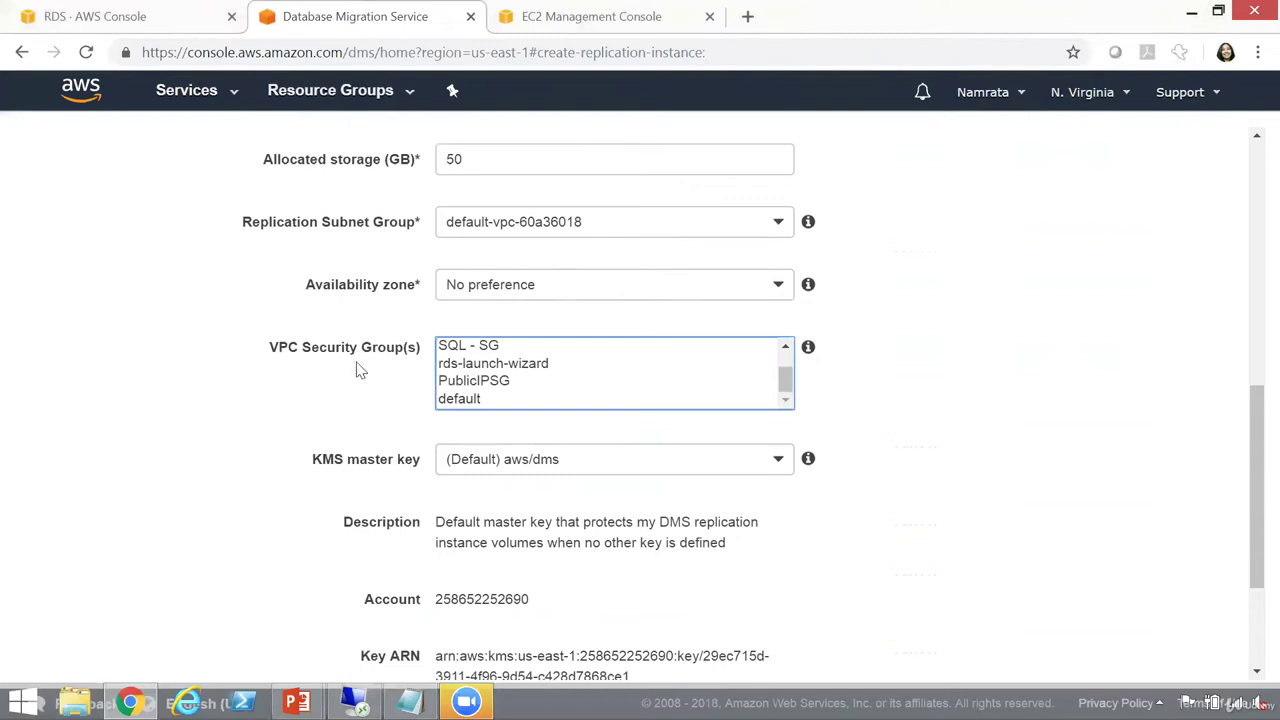
{"action": "left_click", "coordinate": [455, 399]}
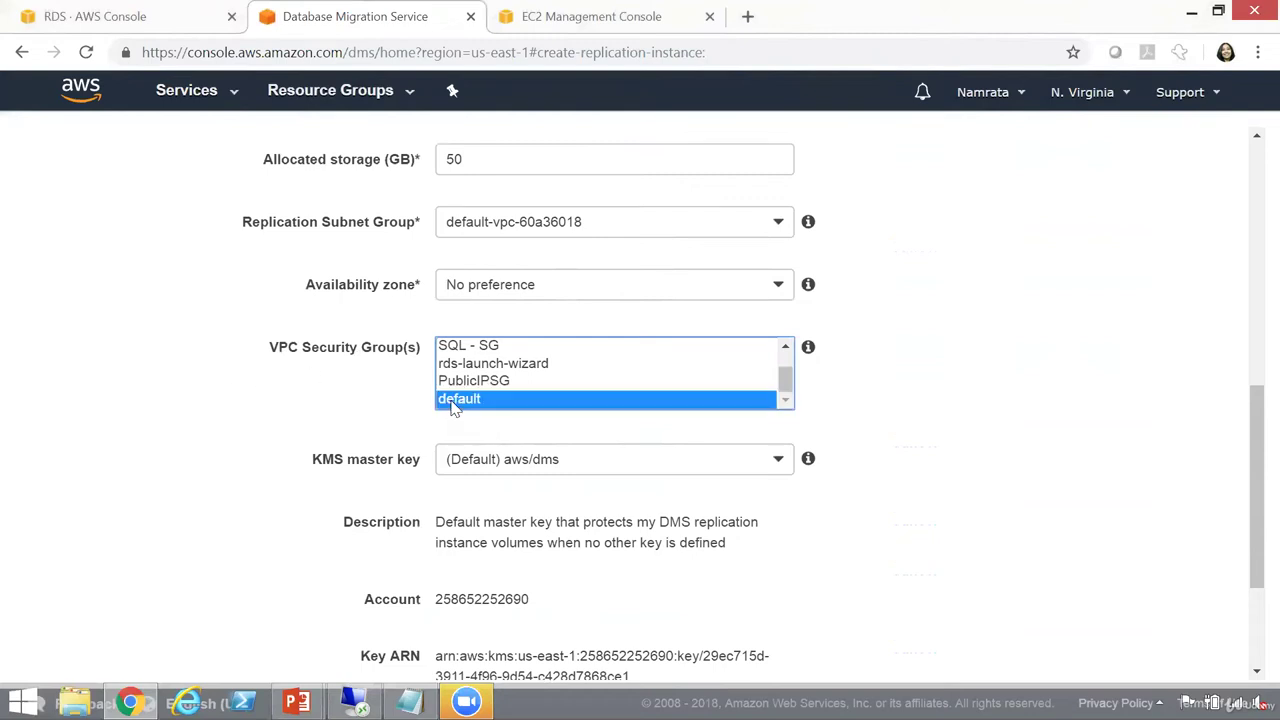
{"action": "left_click_drag", "start_coordinate": [1245, 471], "coordinate": [1249, 547]}
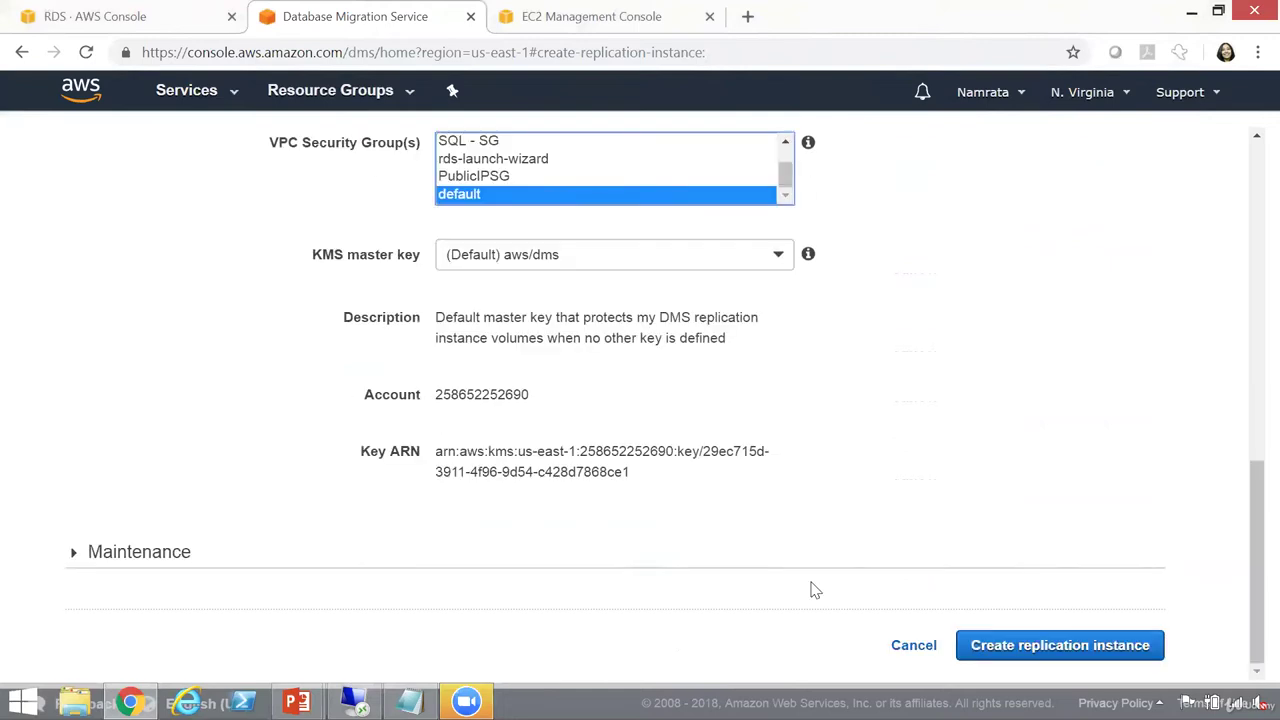
{"action": "left_click", "coordinate": [70, 558]}
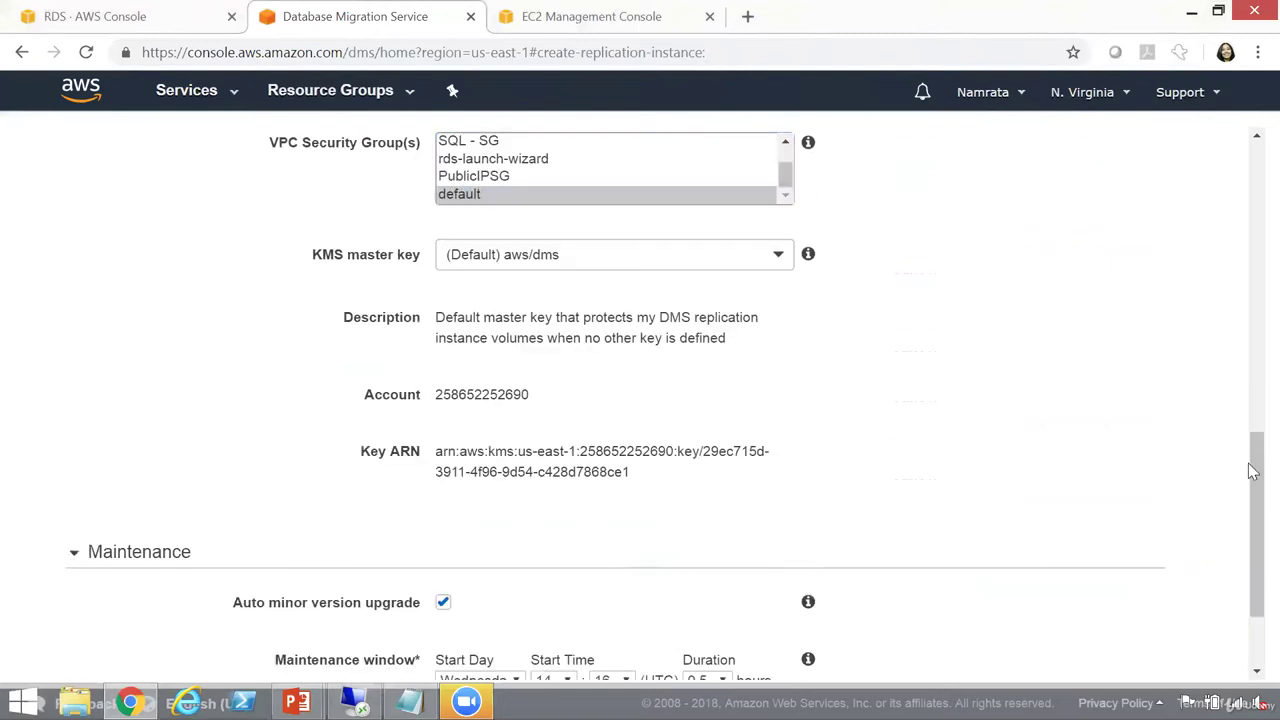
{"action": "left_click_drag", "start_coordinate": [1252, 479], "coordinate": [1252, 528]}
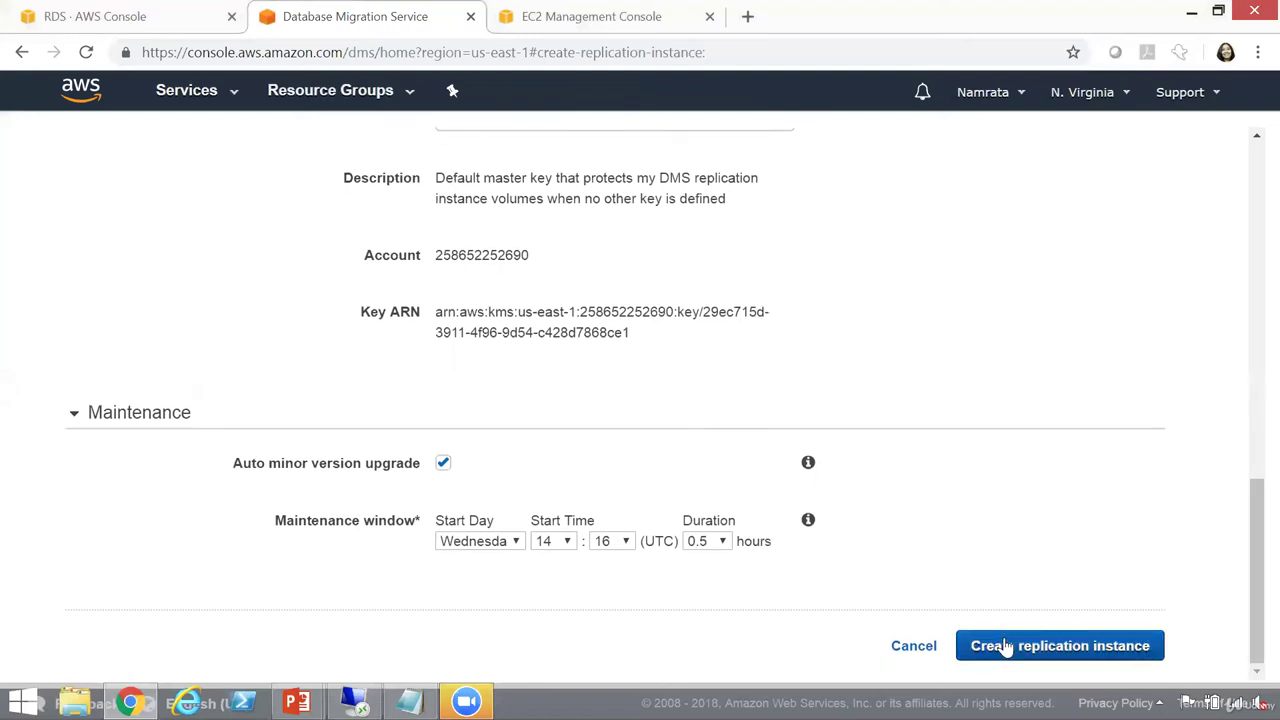
{"action": "left_click", "coordinate": [1005, 647]}
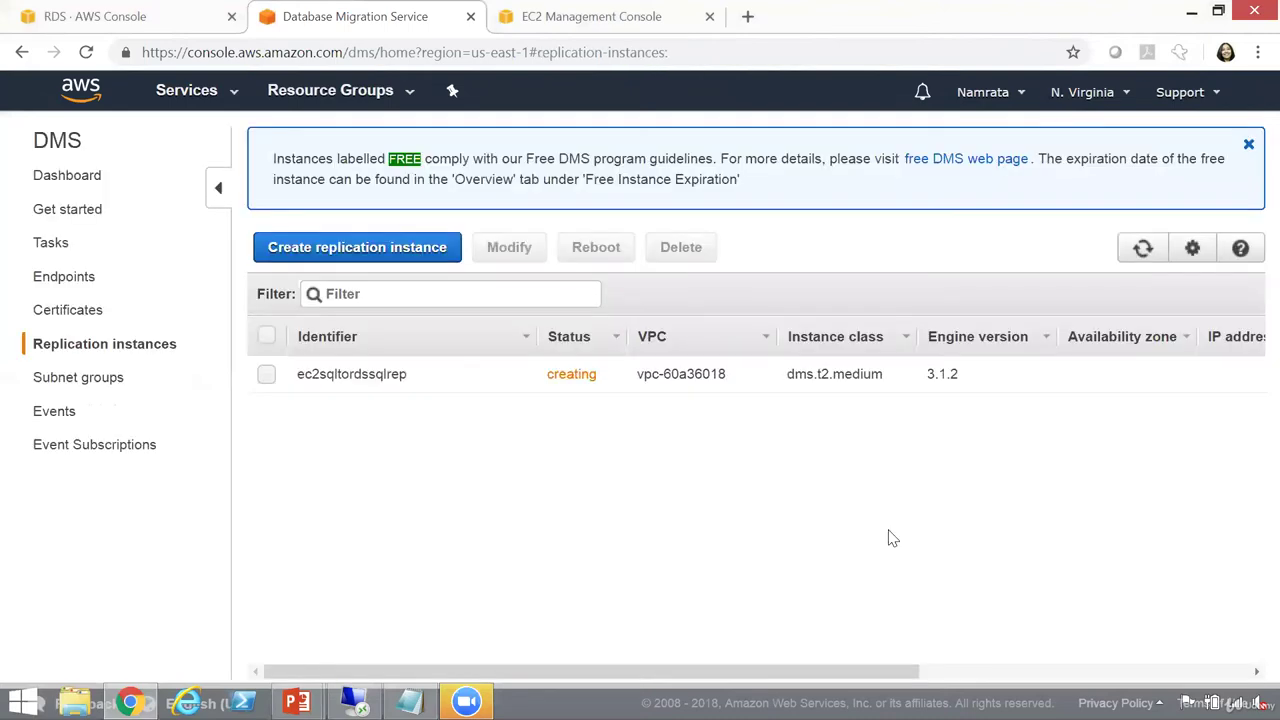
Refresh the Replication instances list until ec2sqltordssqlrep shows available, then go to Endpoints.
{"action": "left_click", "coordinate": [1143, 249]}
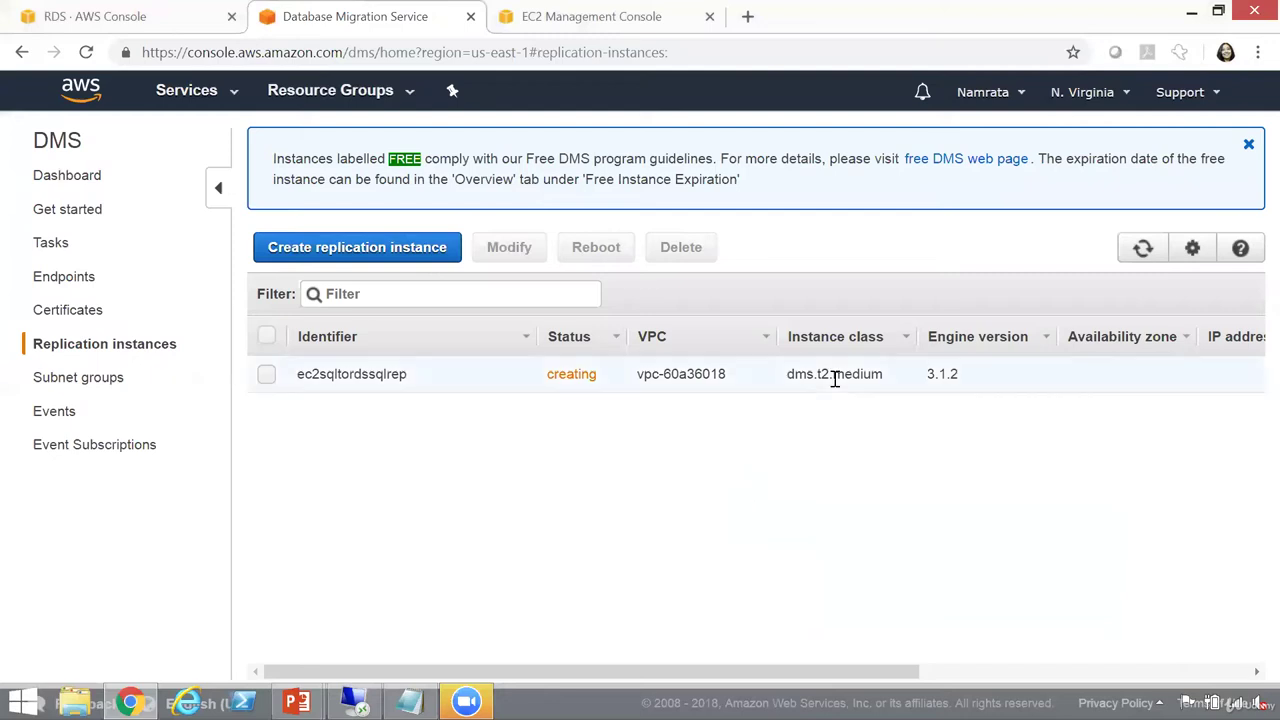
{"action": "left_click", "coordinate": [1141, 249]}
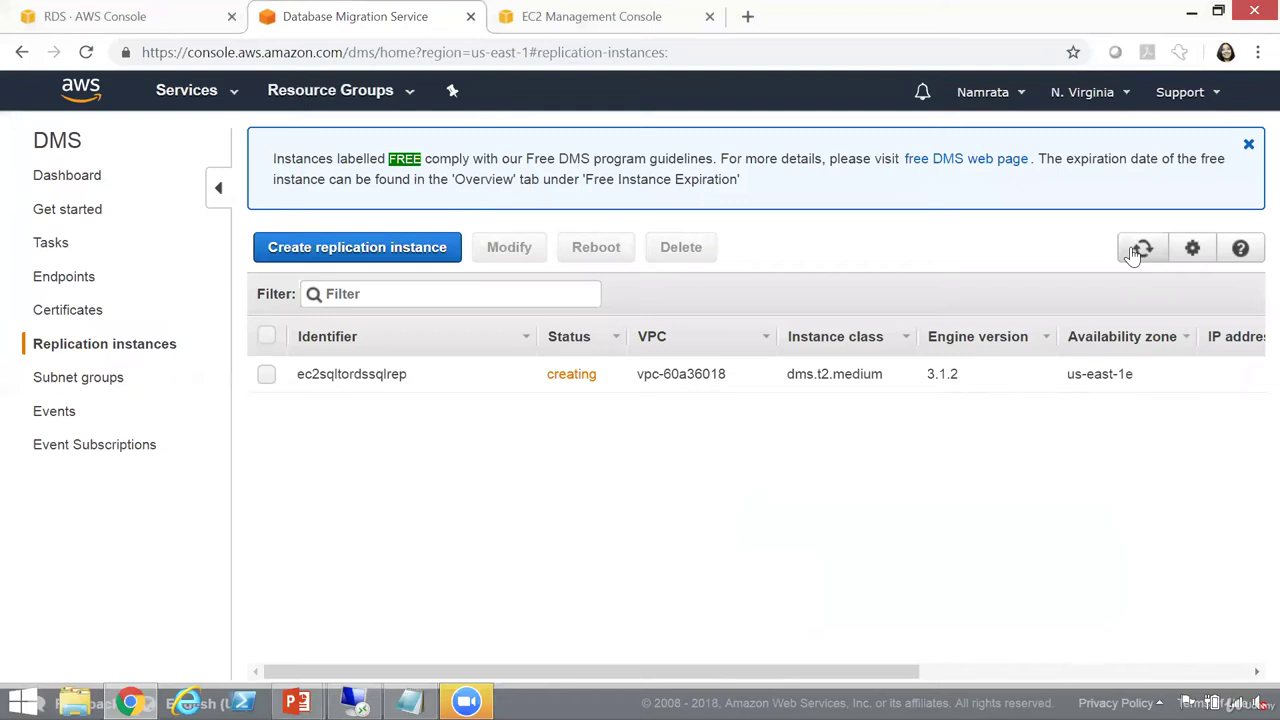
{"action": "left_click", "coordinate": [1141, 249]}
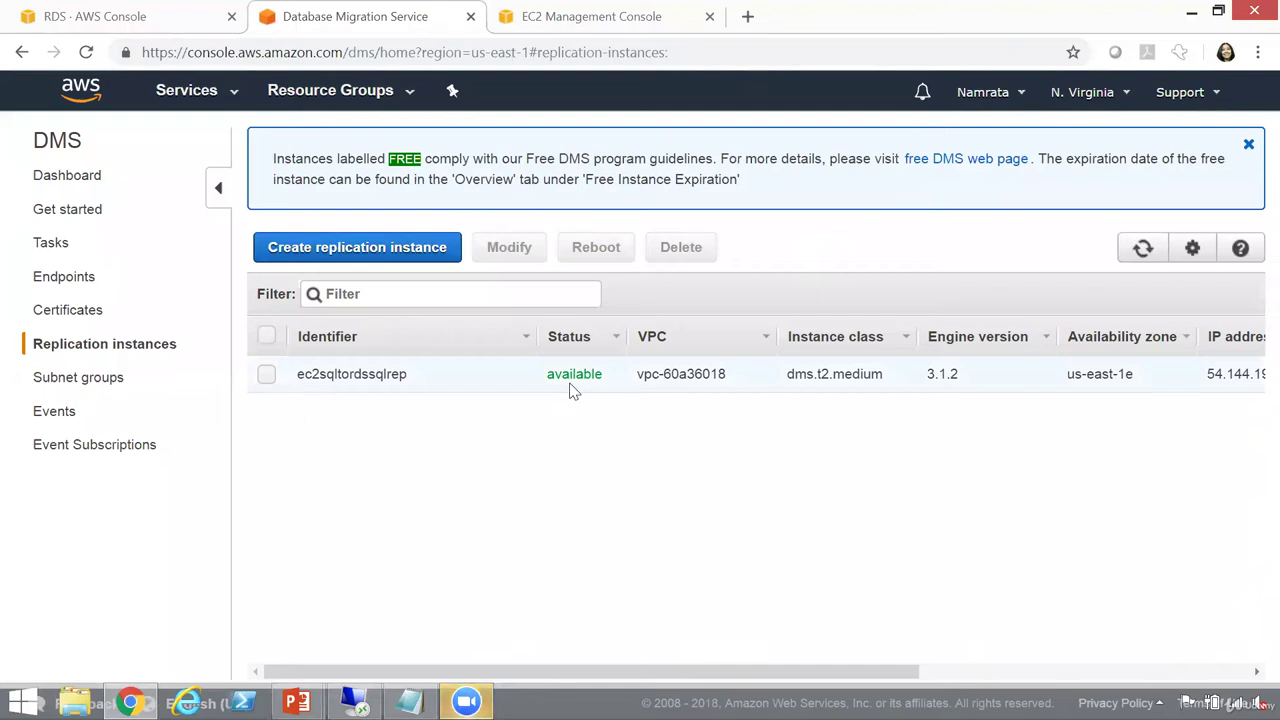
{"action": "key", "text": "alt+Tab"}
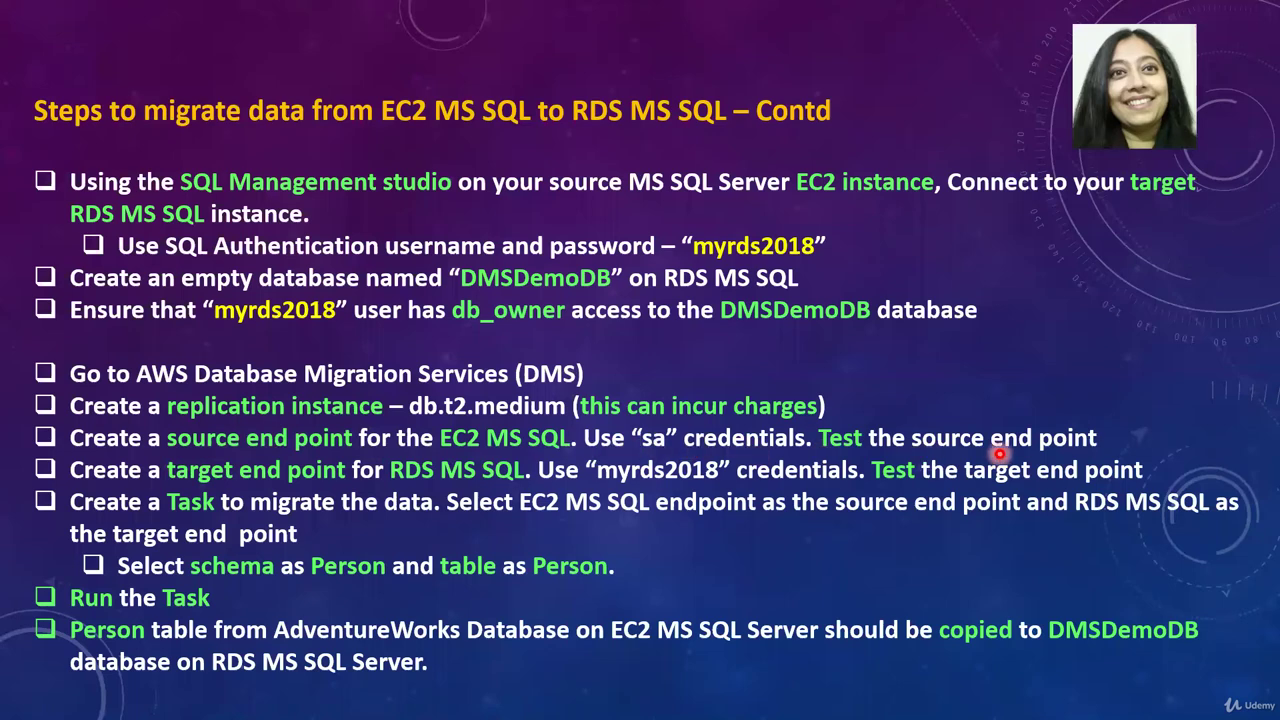
{"action": "key", "text": "alt+Tab"}
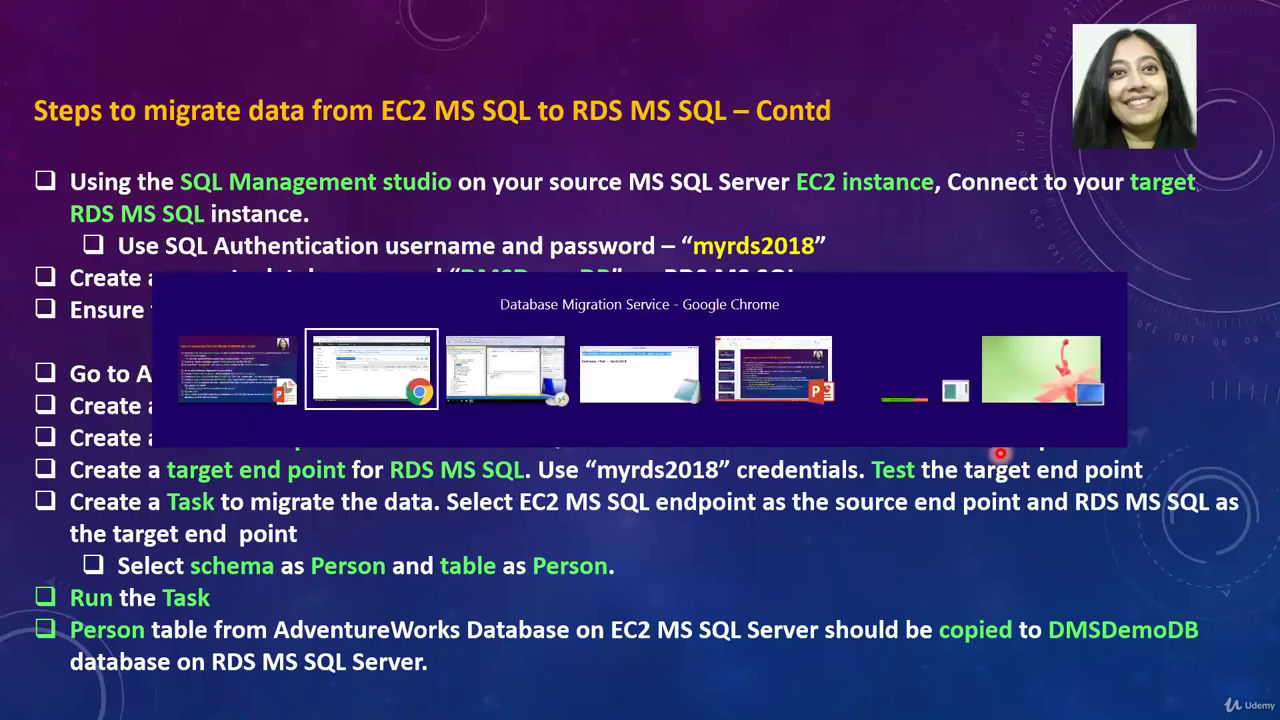
{"action": "left_click", "coordinate": [66, 280]}
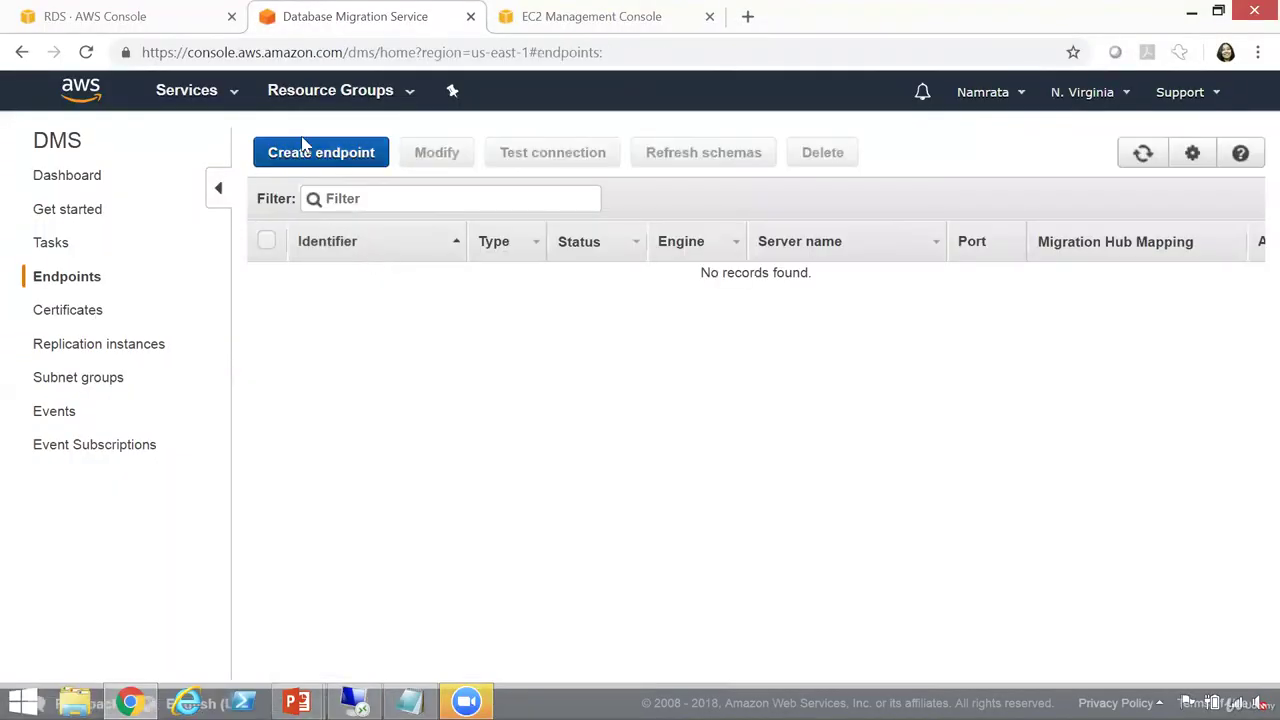
Start a new source endpoint with identifier MSSQL-EC2-source.
{"action": "left_click", "coordinate": [305, 152]}
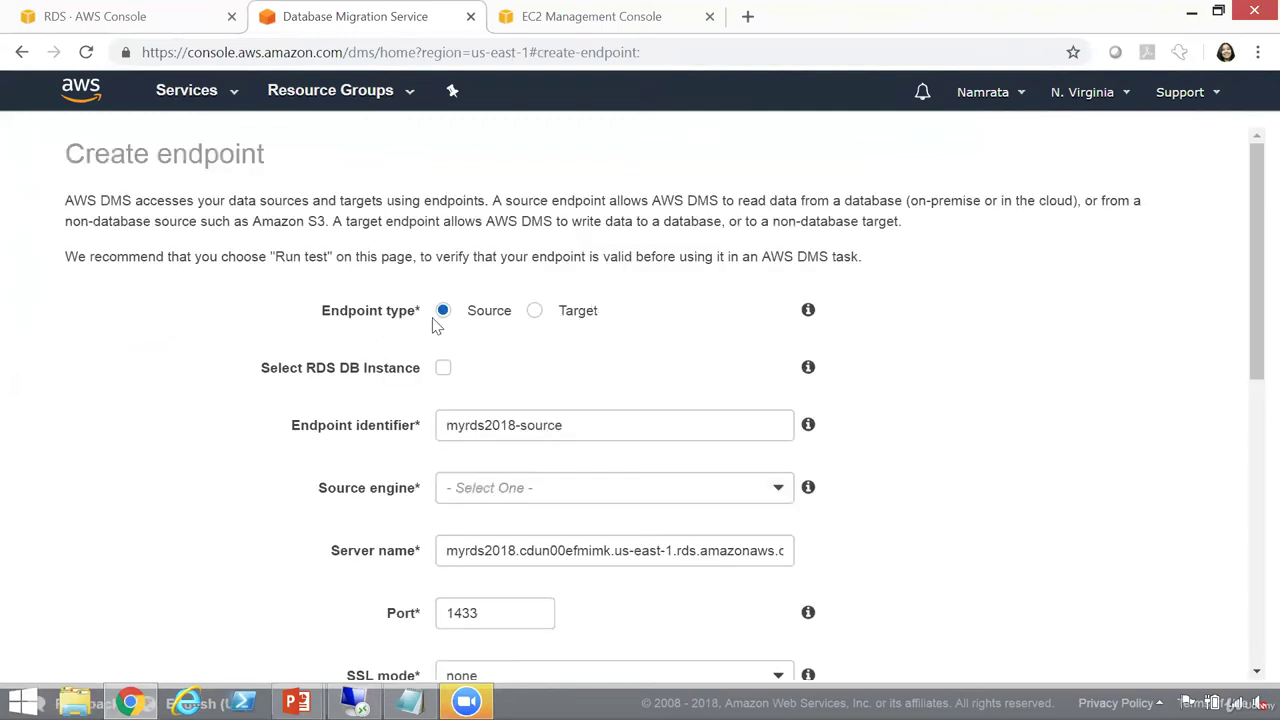
{"action": "scroll", "coordinate": [1253, 316], "scroll_direction": "down", "scroll_amount": 1}
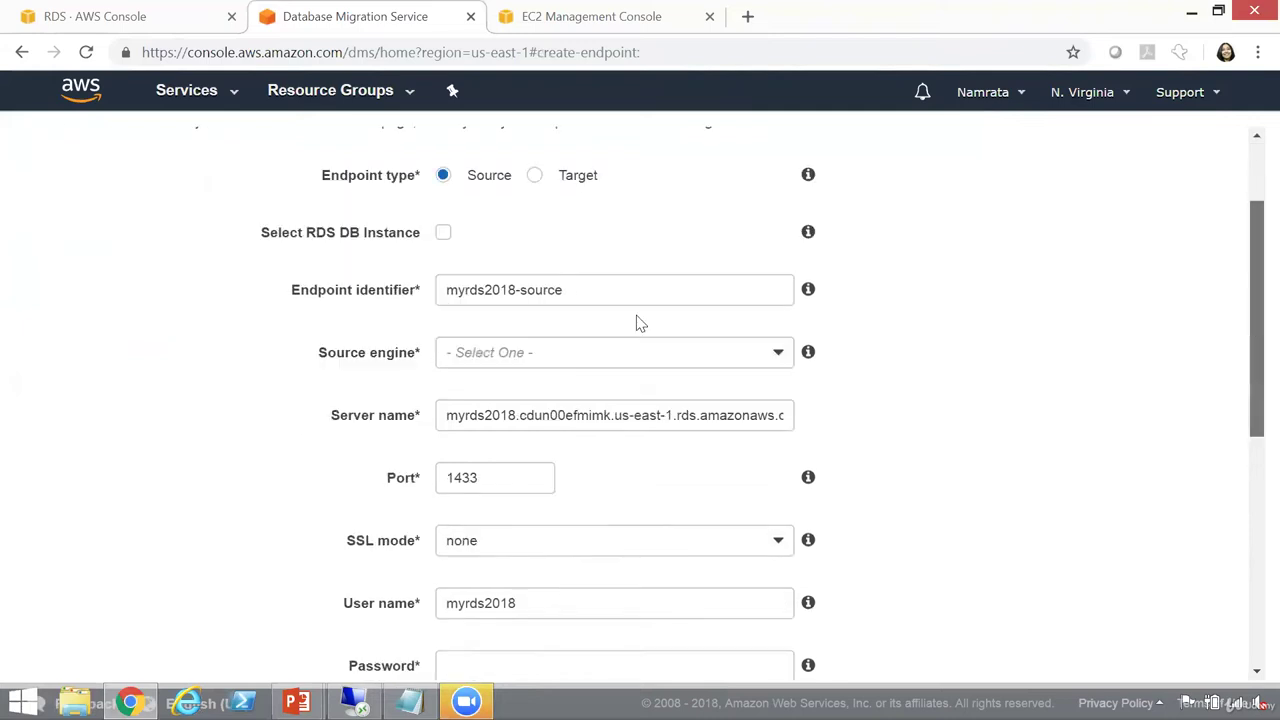
{"action": "left_click_drag", "start_coordinate": [589, 298], "coordinate": [95, 314]}
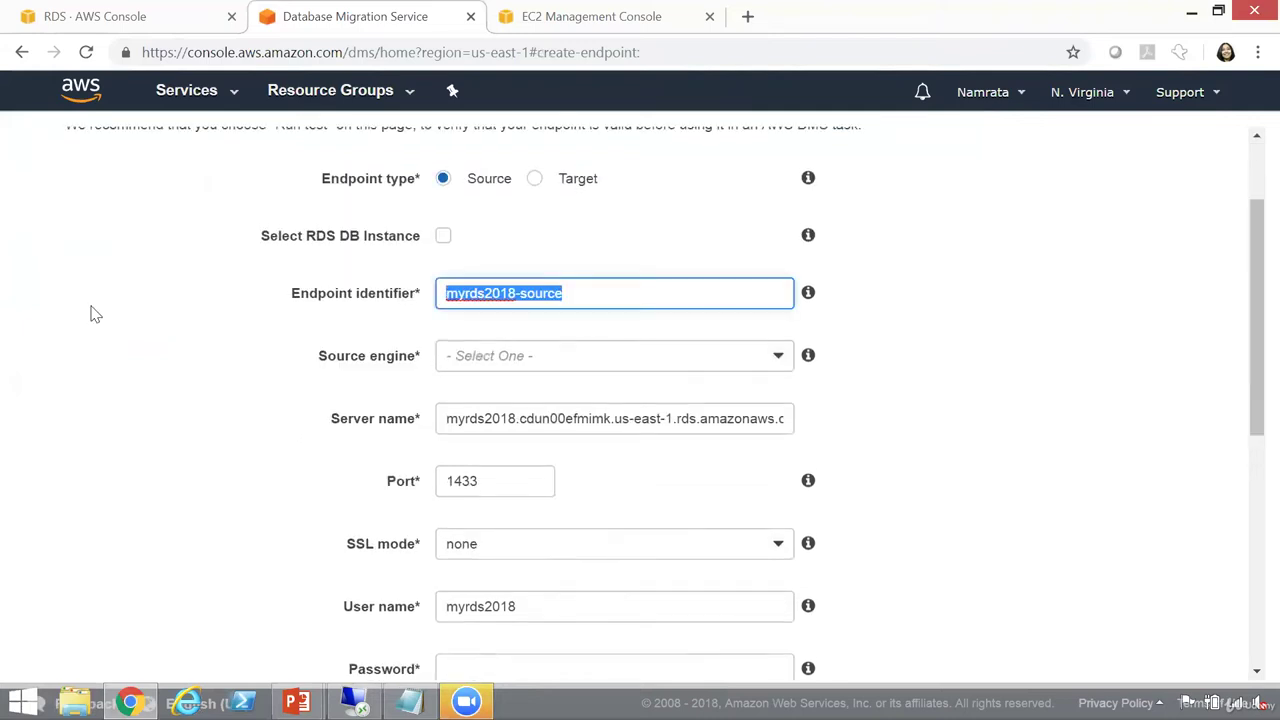
{"action": "type", "text": "M"}
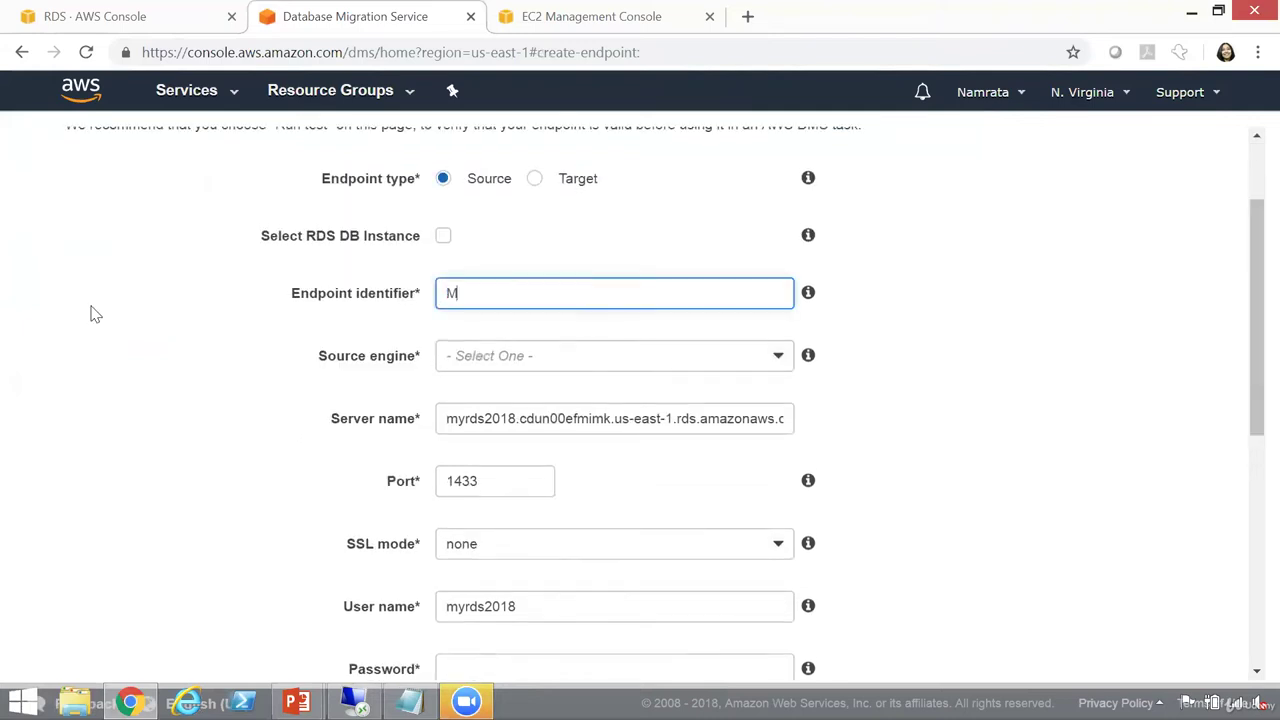
{"action": "type", "text": "SSQL-EC2-source"}
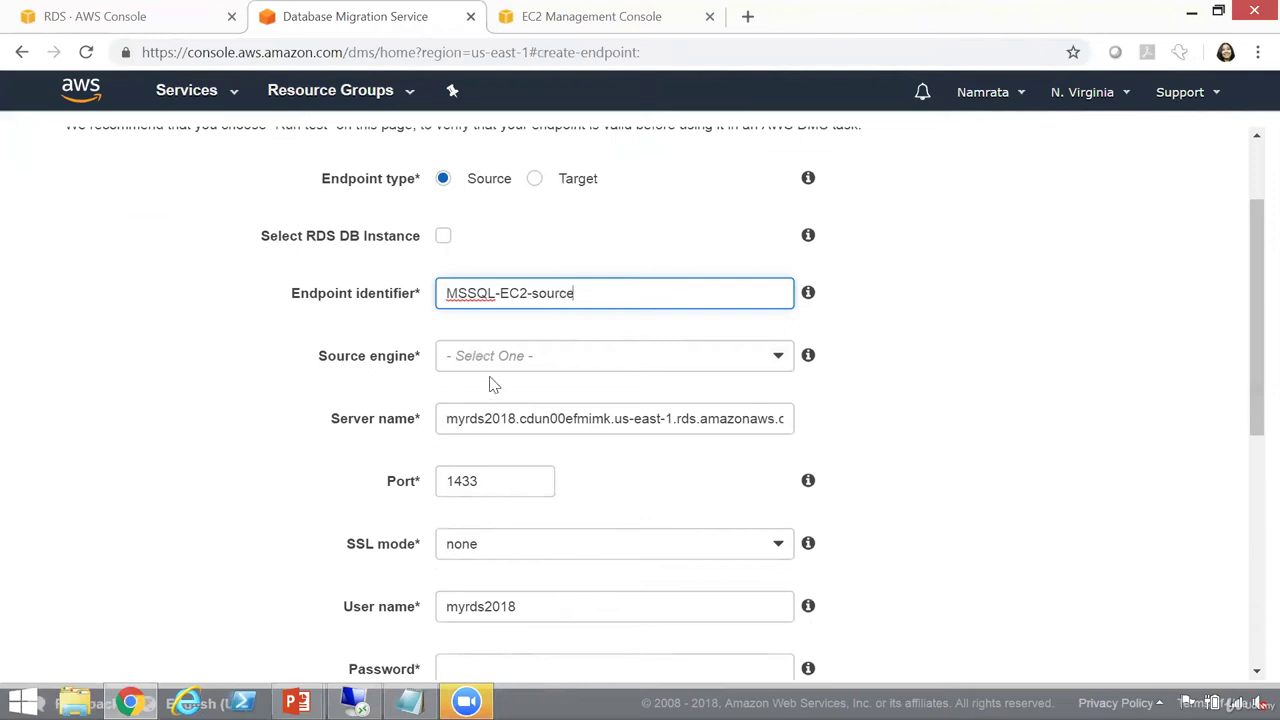
Choose sqlserver as the source engine and clear the prefilled server name.
{"action": "left_click", "coordinate": [500, 366]}
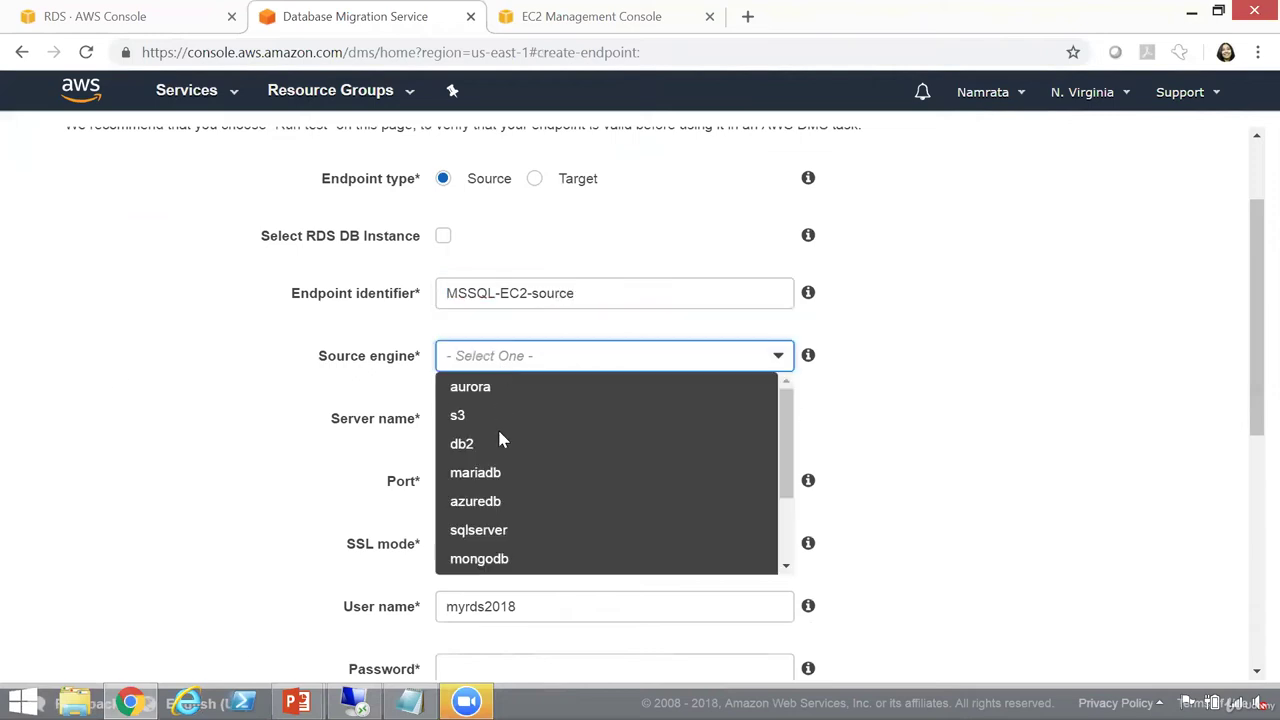
{"action": "left_click", "coordinate": [500, 537]}
{"action": "left_click", "coordinate": [621, 418]}
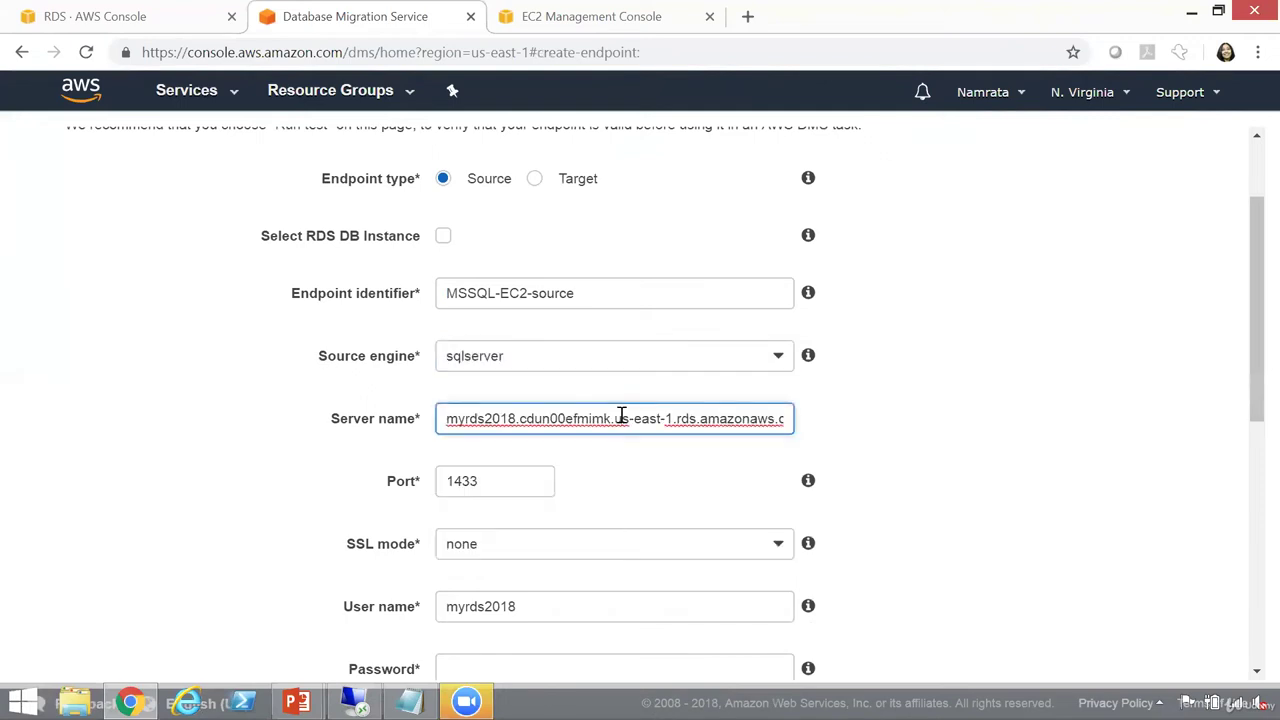
{"action": "left_click_drag", "start_coordinate": [449, 420], "coordinate": [872, 435]}
{"action": "key", "text": "BackSpace"}
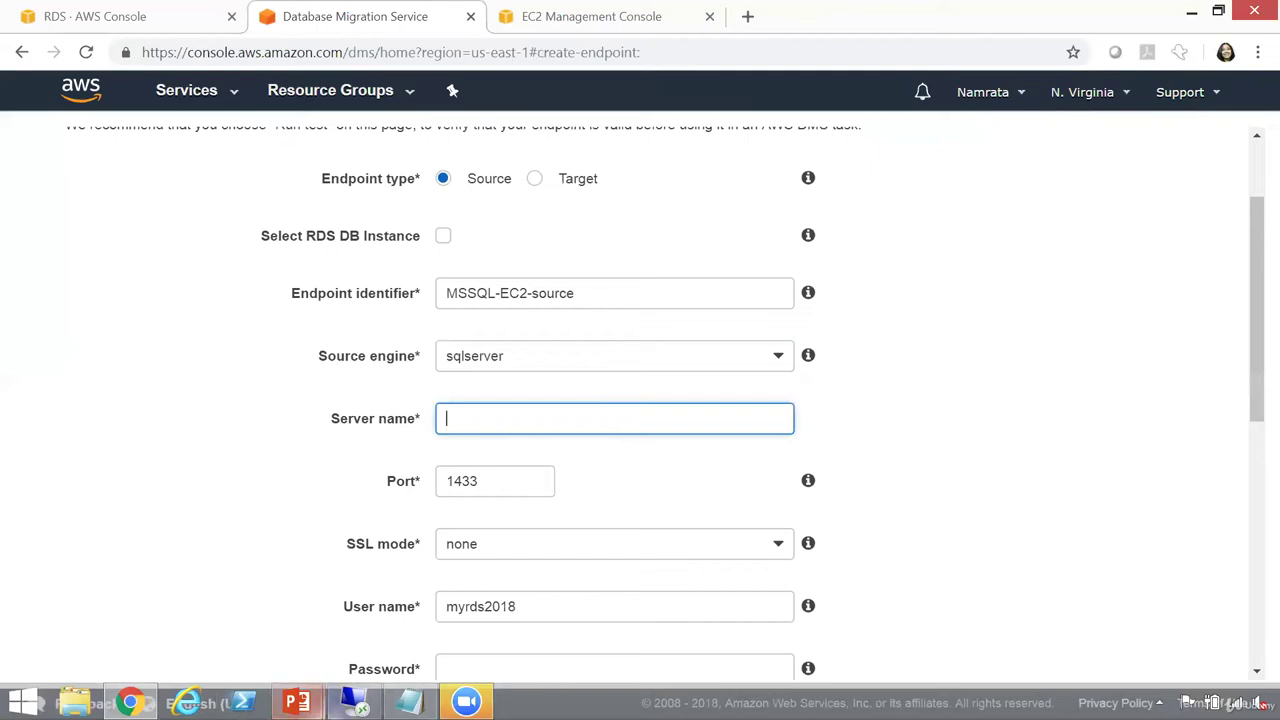
Copy the MS SQL EC2 instance's public DNS from the EC2 Running Instances list.
{"action": "left_click", "coordinate": [142, 24]}
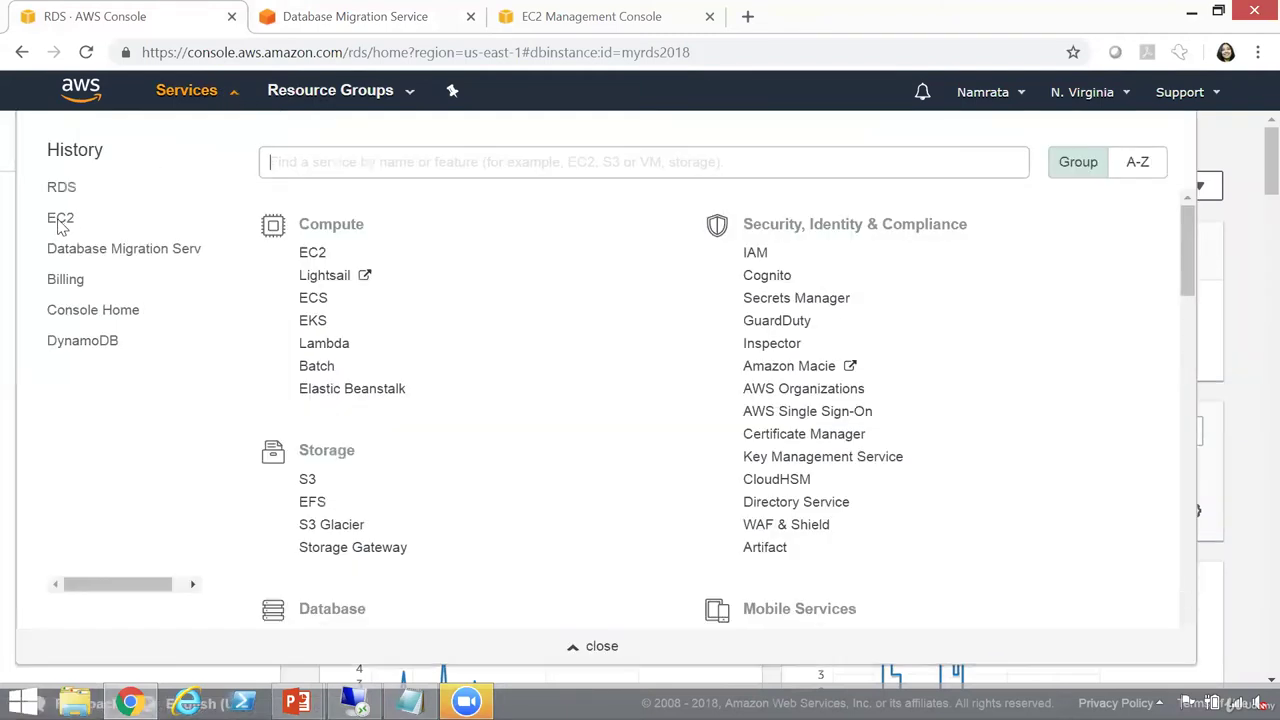
{"action": "left_click", "coordinate": [60, 220]}
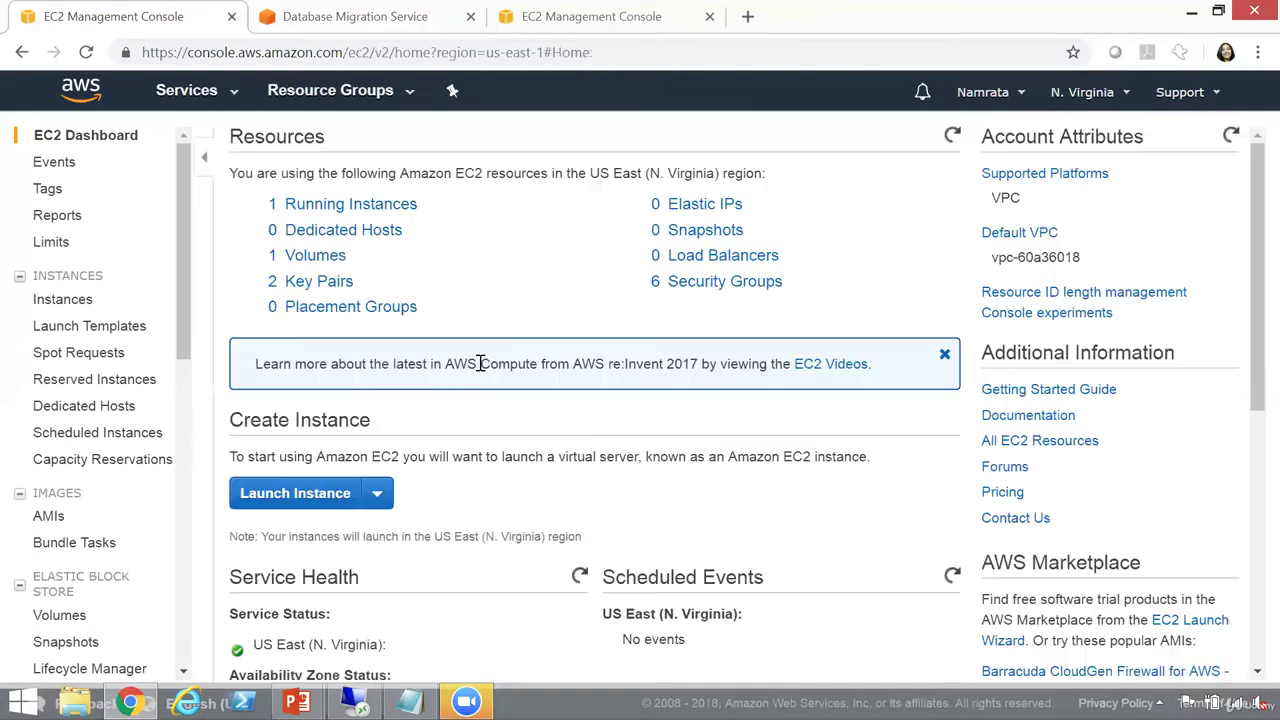
{"action": "left_click", "coordinate": [368, 205]}
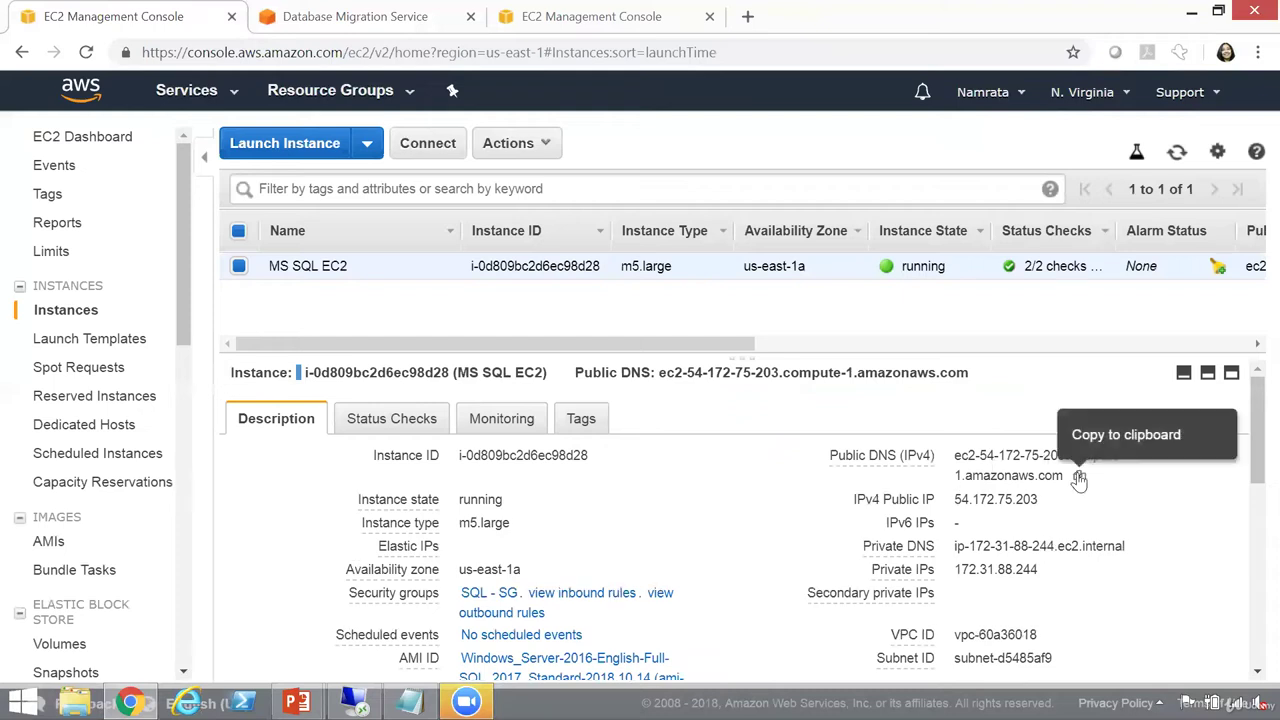
{"action": "left_click", "coordinate": [1079, 478]}
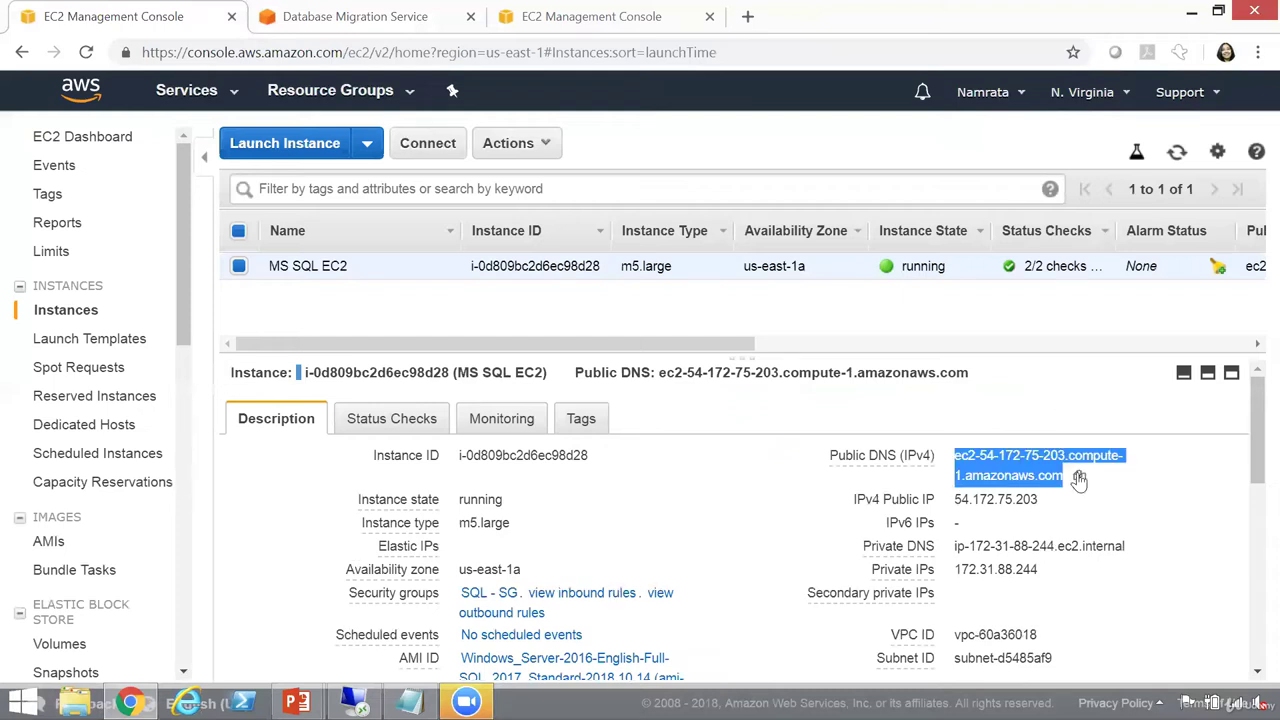
{"action": "key", "text": "alt+Tab"}
{"action": "key", "text": "alt+Tab"}
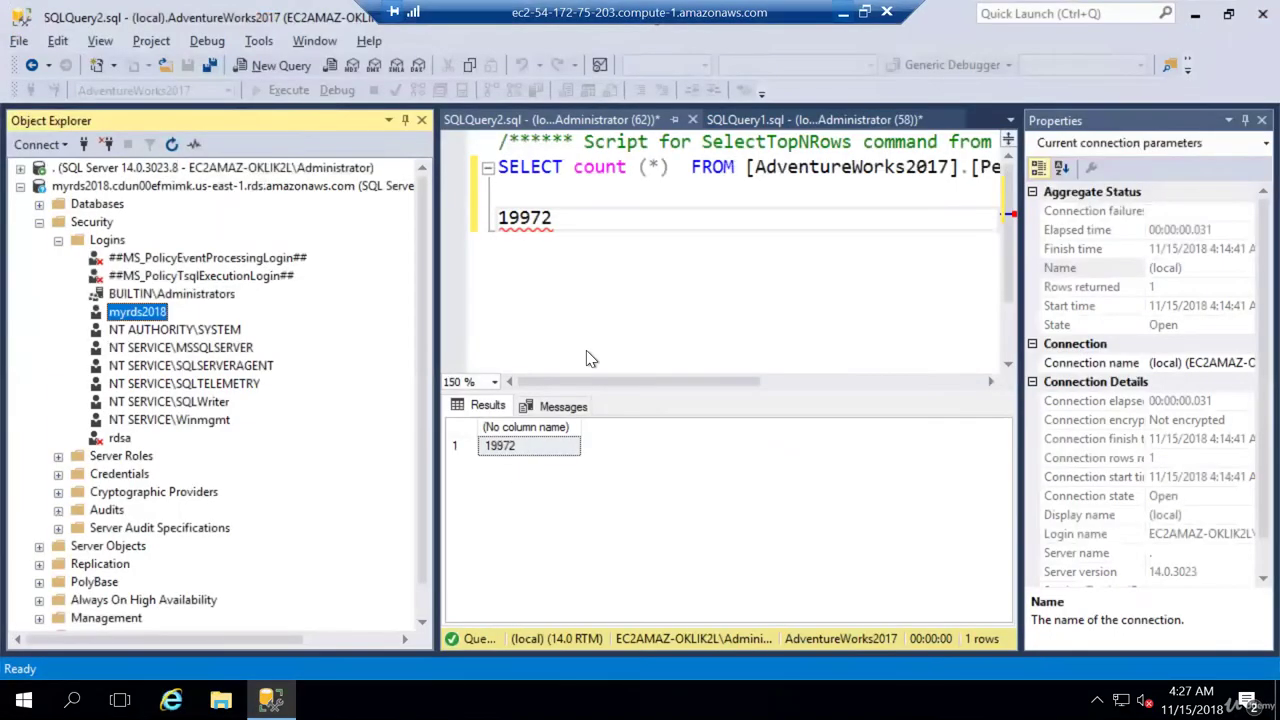
Return to the browser's EC2 console and restore the window from maximized.
{"action": "key", "text": "alt+Tab"}
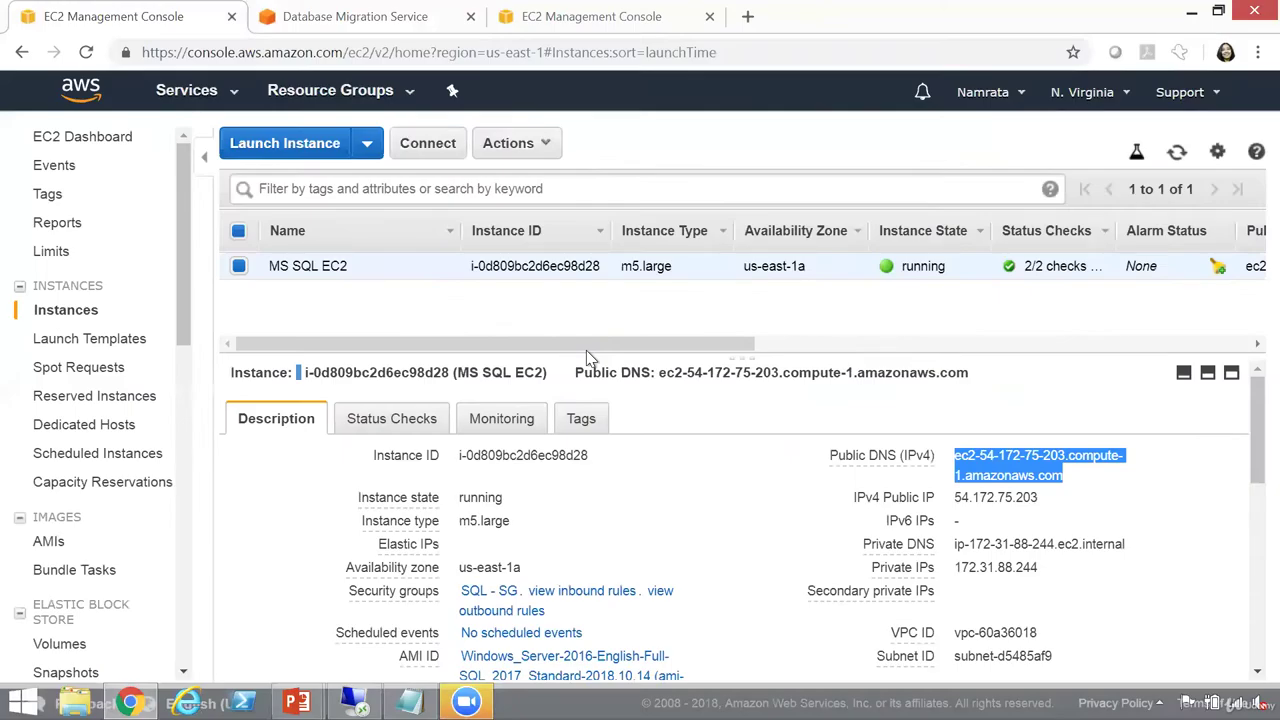
{"action": "left_click", "coordinate": [1220, 22]}
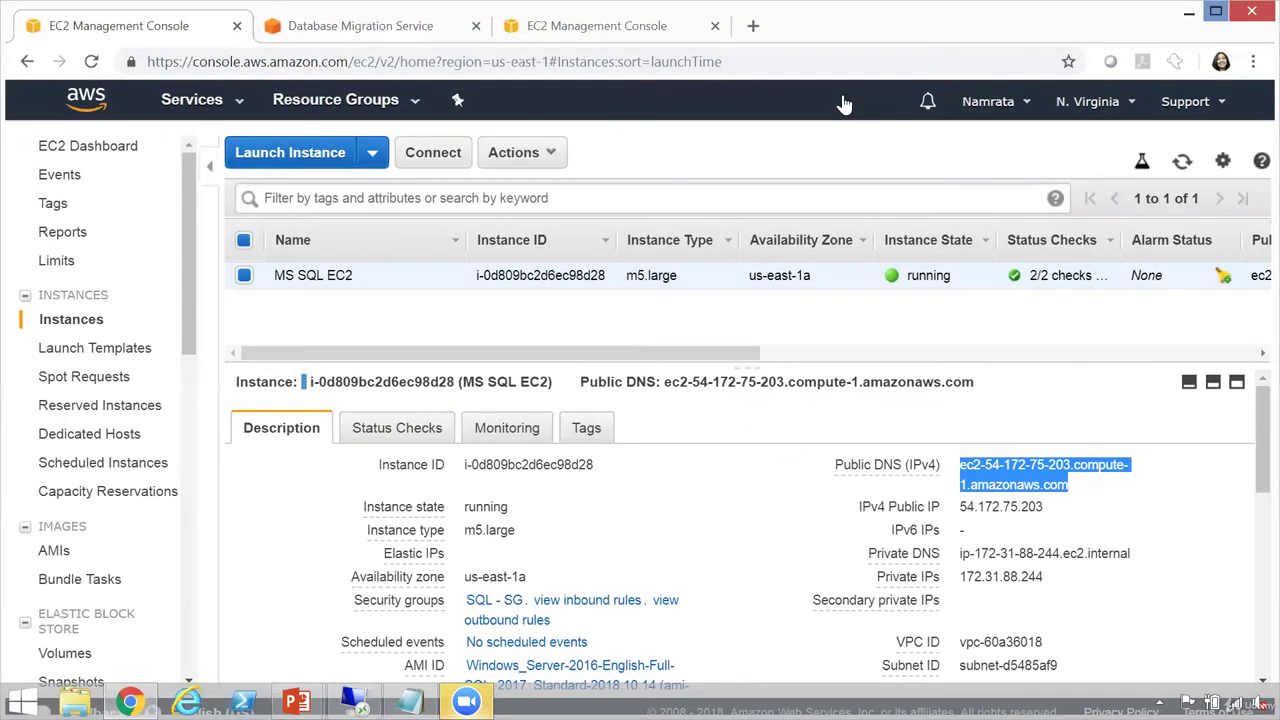
Paste the EC2 public DNS as the server name and keep SSL mode none.
{"action": "left_click", "coordinate": [388, 36]}
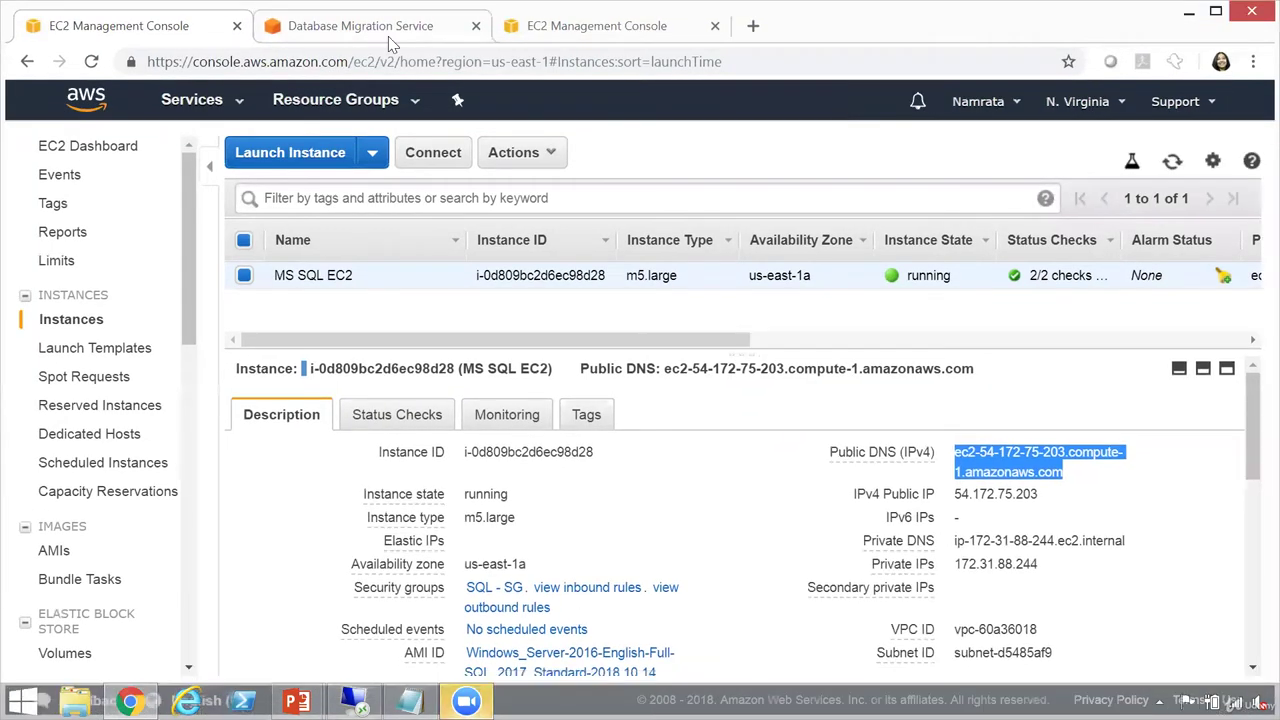
{"action": "left_click", "coordinate": [486, 432]}
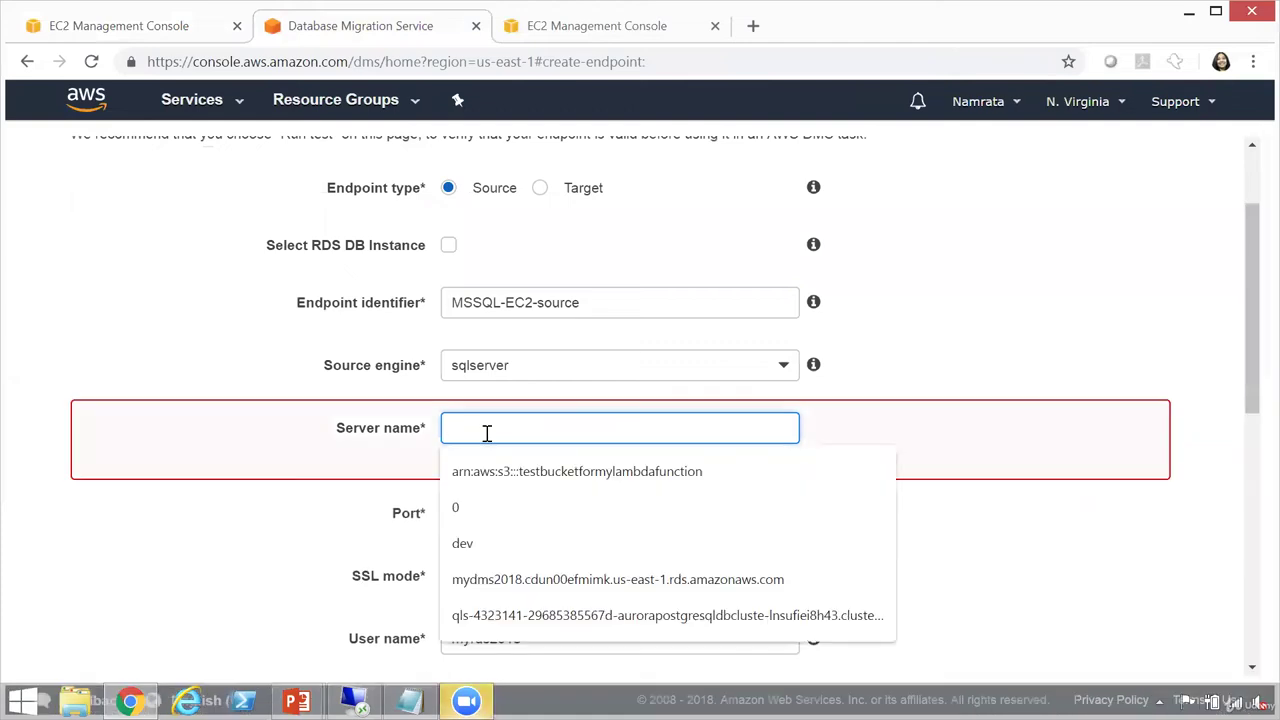
{"action": "key", "text": "ctrl+v"}
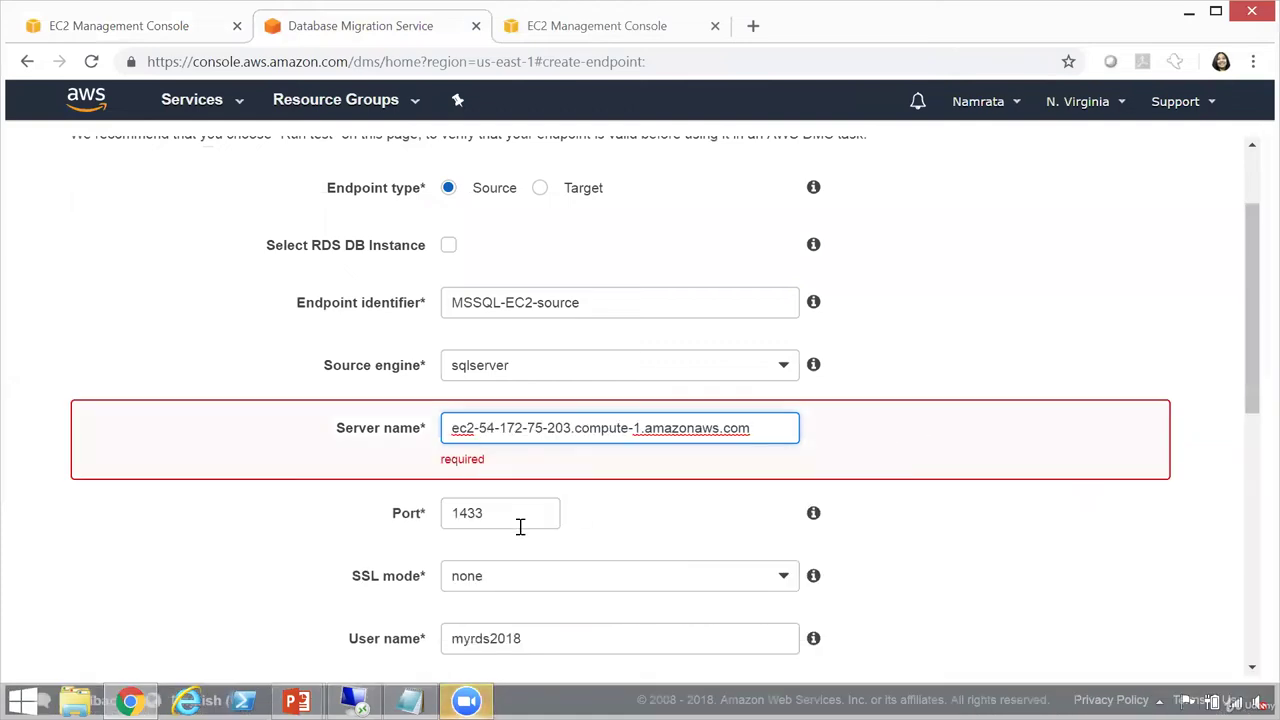
{"action": "left_click", "coordinate": [520, 528]}
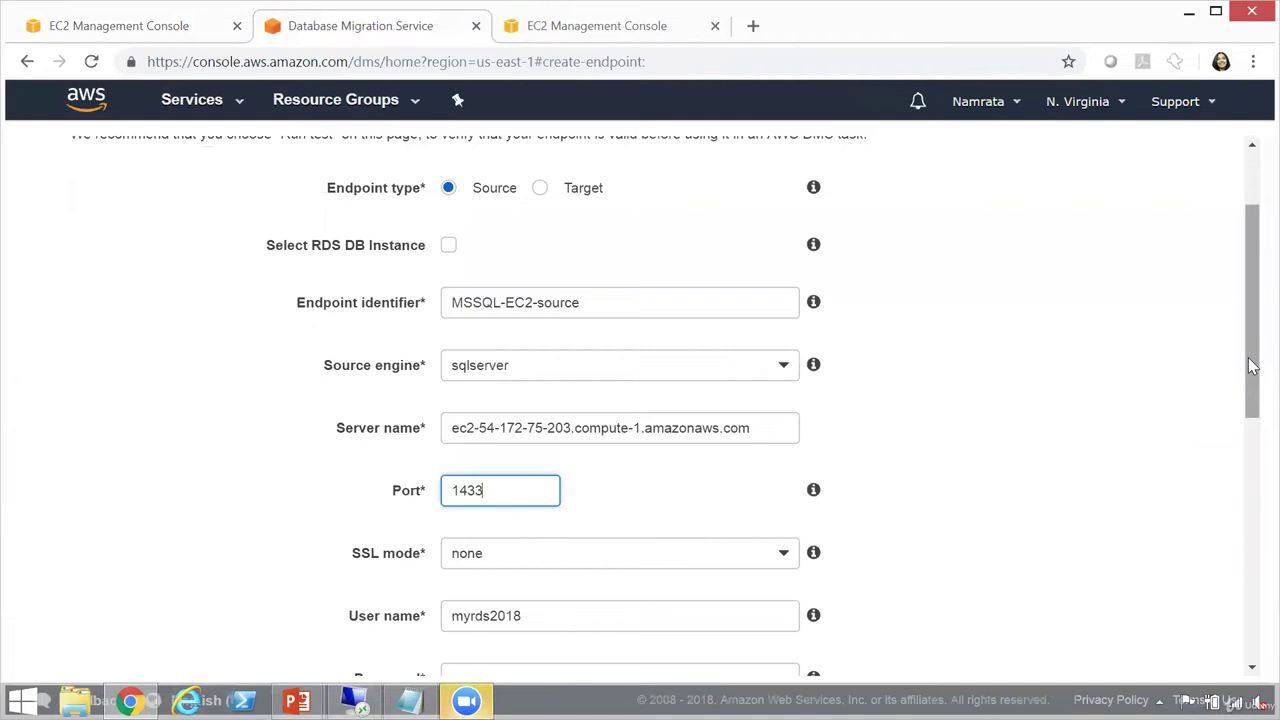
{"action": "scroll", "coordinate": [634, 420], "scroll_direction": "down", "scroll_amount": 3}
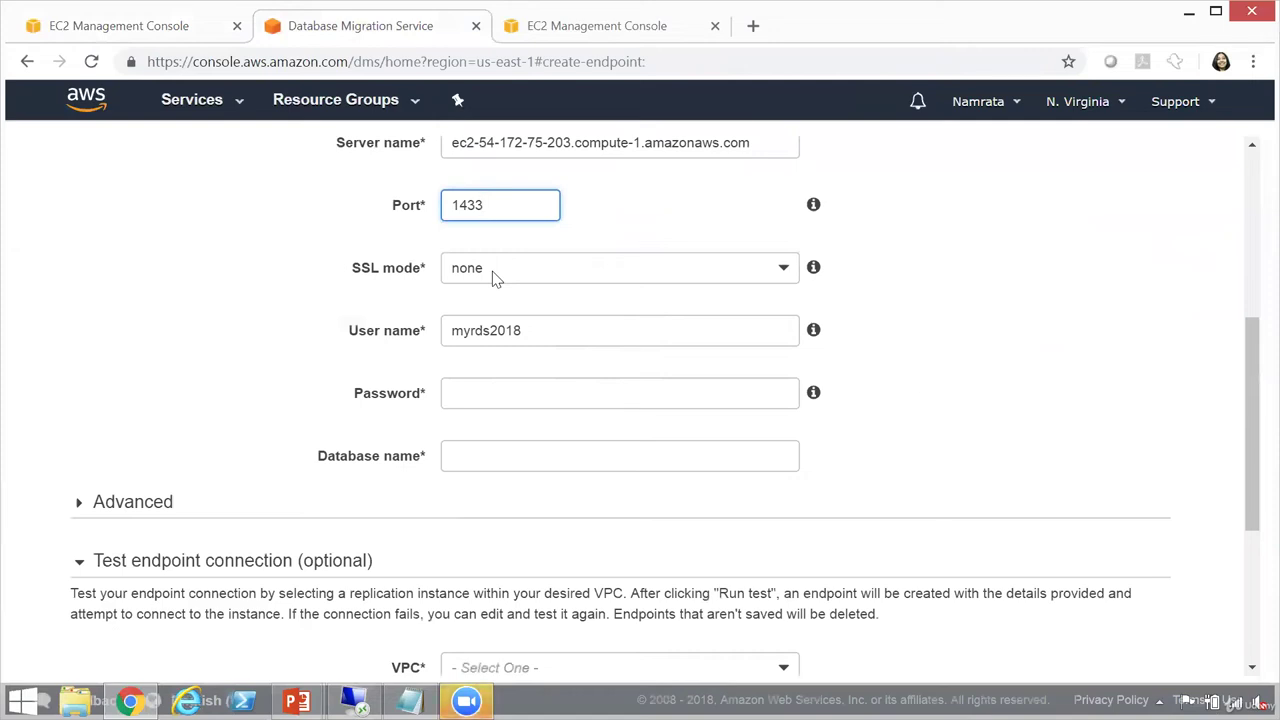
{"action": "left_click", "coordinate": [492, 278]}
{"action": "left_click", "coordinate": [492, 297]}
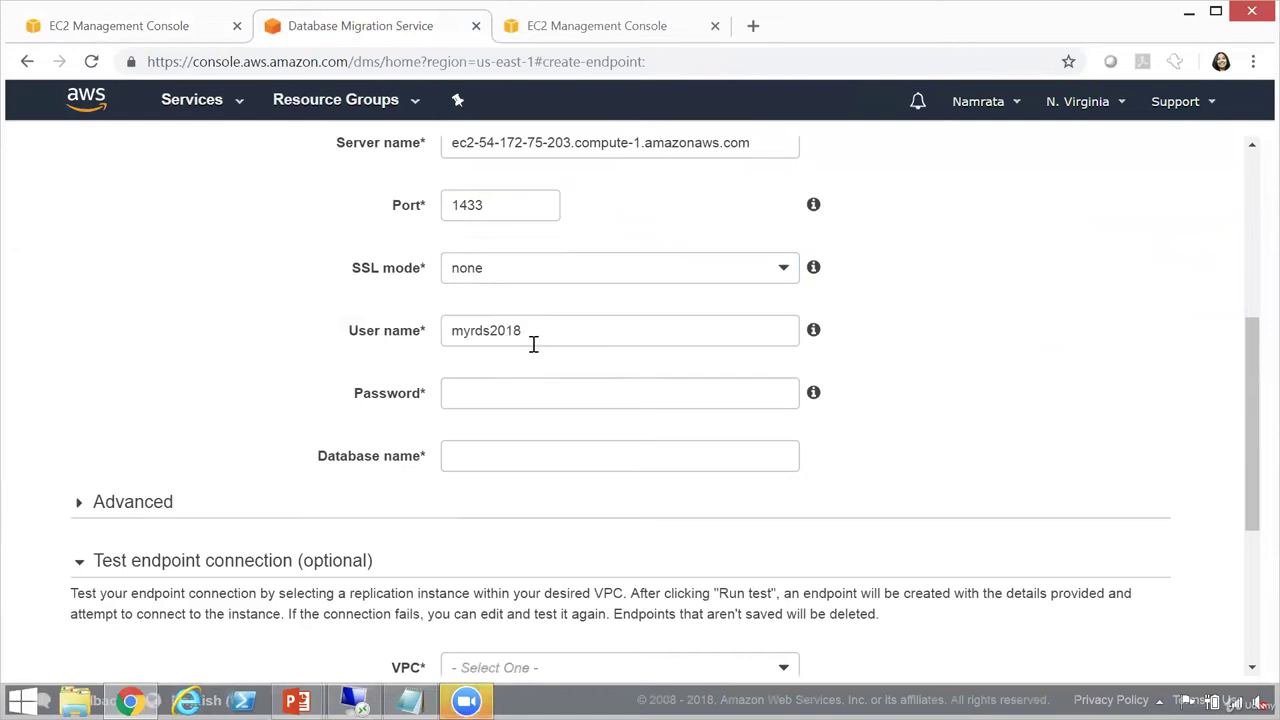
Enter user name sa, the password, and database AdventureWorks2017.
{"action": "double_click", "coordinate": [510, 330]}
{"action": "type", "text": "sa"}
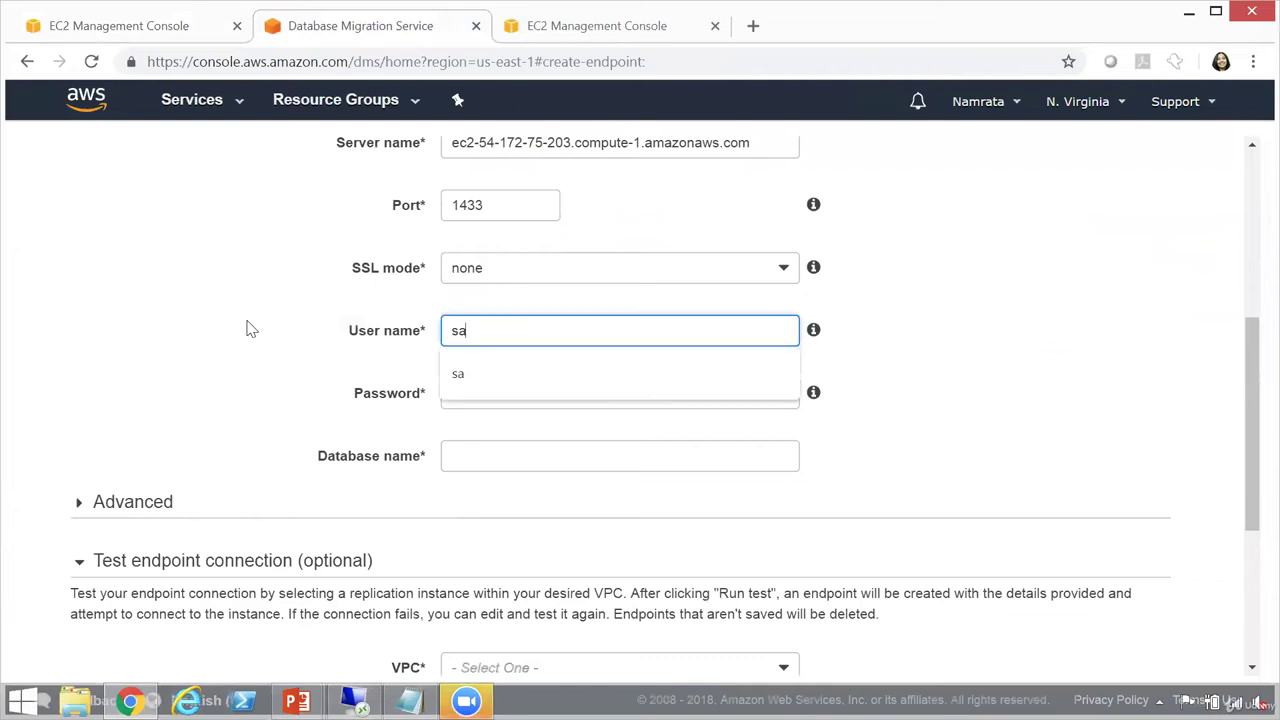
{"action": "key", "text": "Tab"}
{"action": "type", "text": "••"}
{"action": "key", "text": "Tab"}
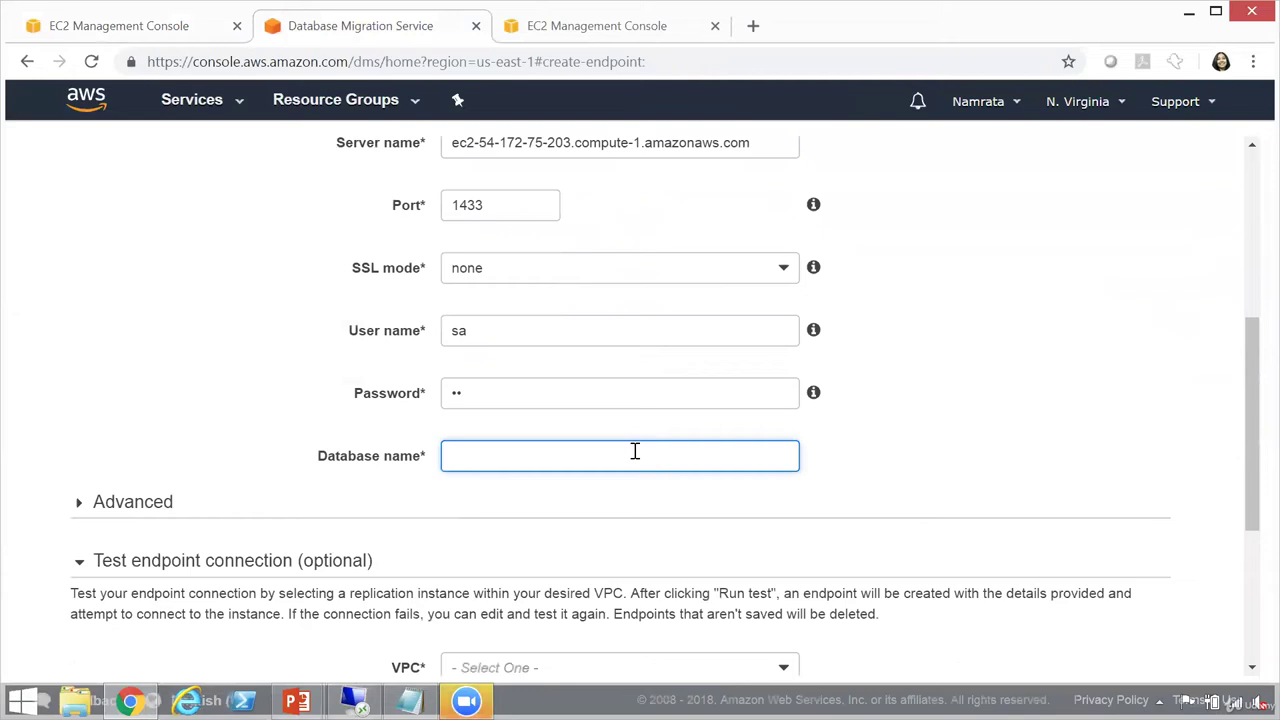
{"action": "left_click", "coordinate": [634, 452]}
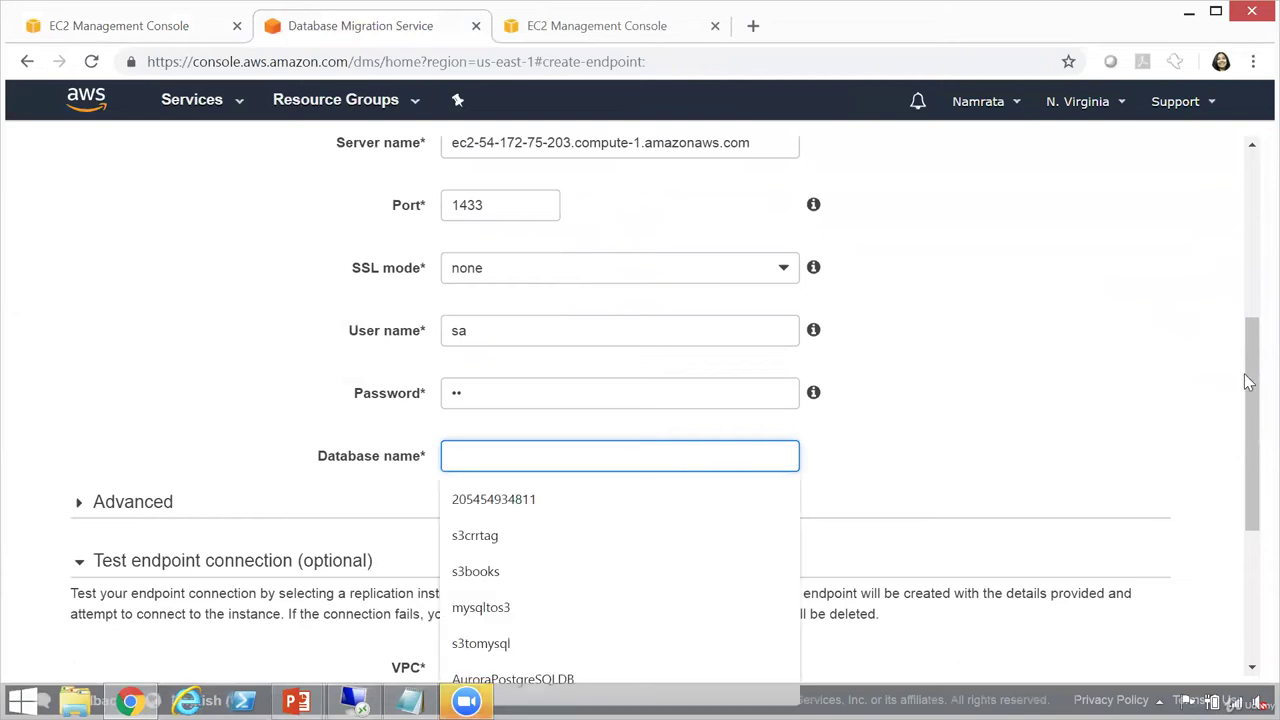
{"action": "scroll", "coordinate": [1248, 382], "scroll_direction": "down", "scroll_amount": 1}
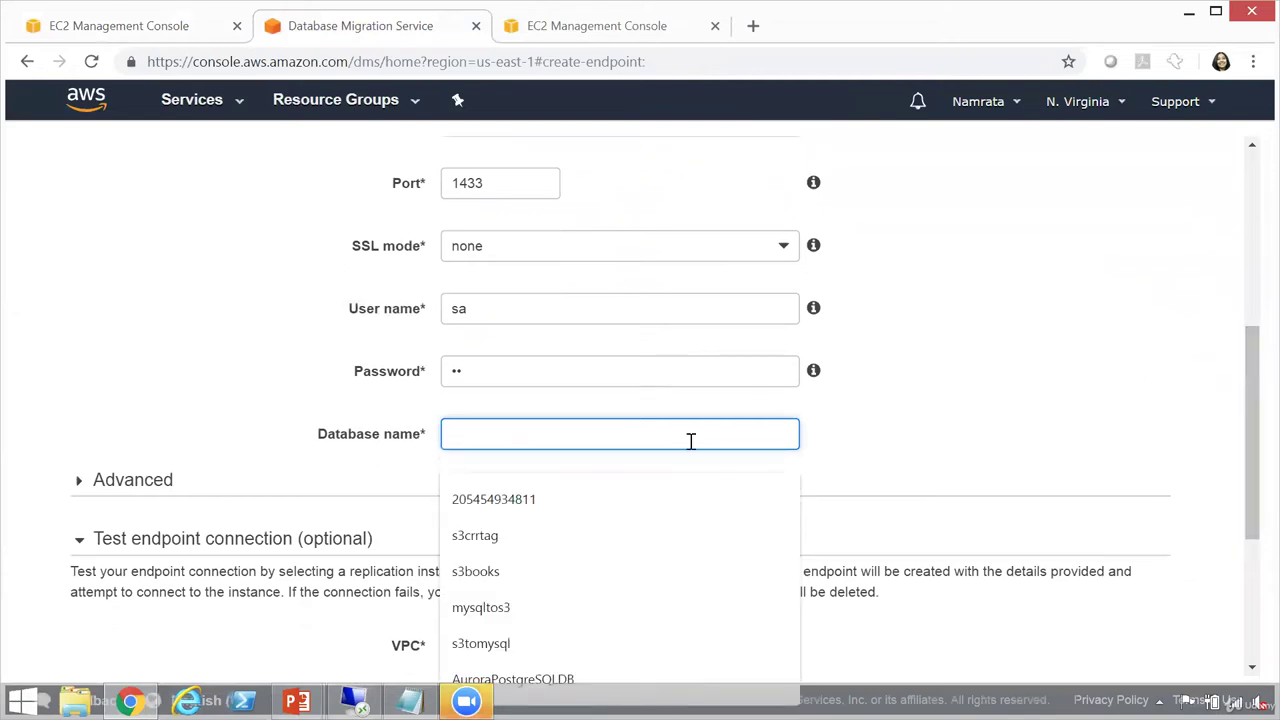
{"action": "type", "text": "AdventureWorks2017"}
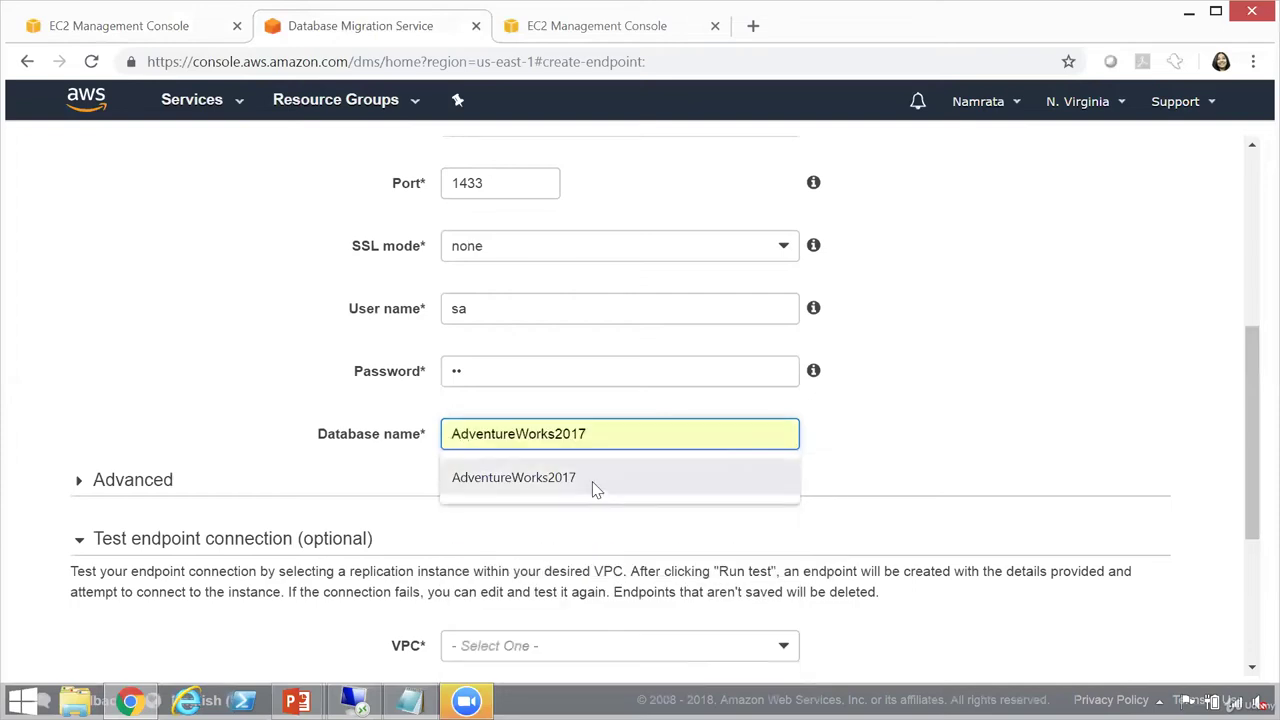
{"action": "left_click", "coordinate": [592, 484]}
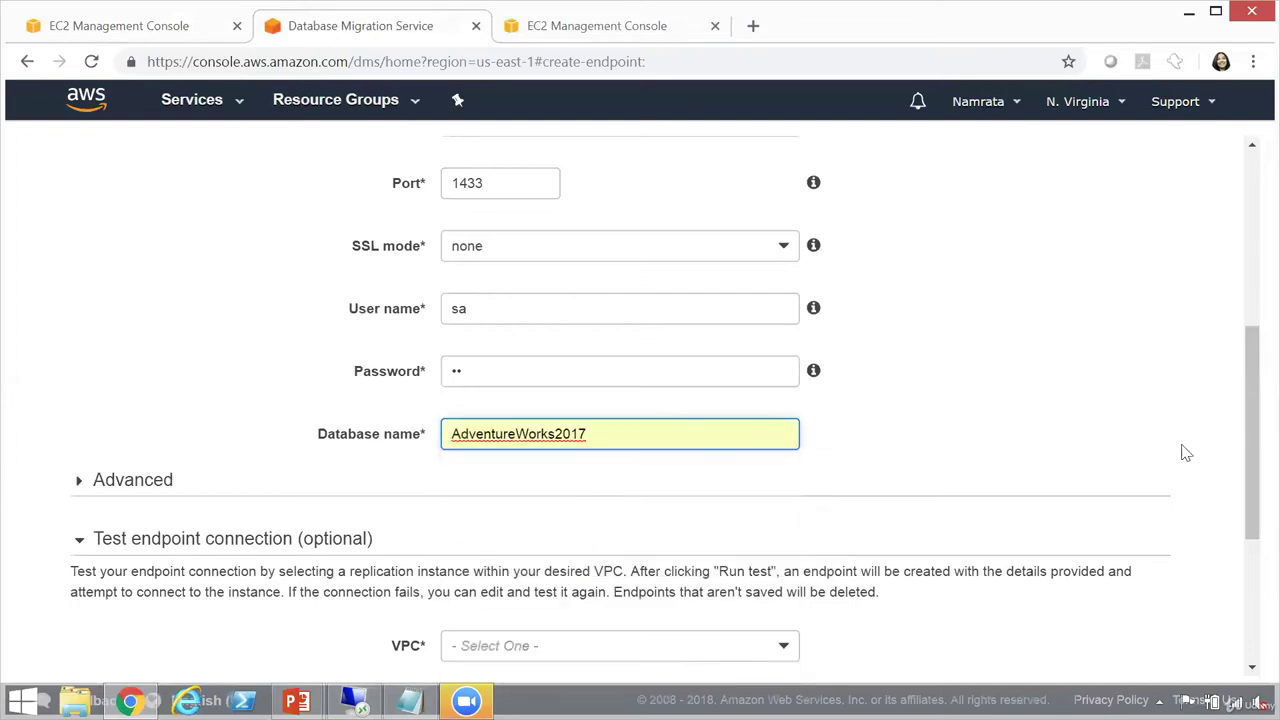
Select VPC vpc-60a36018 for the endpoint connection test.
{"action": "left_click_drag", "start_coordinate": [1249, 414], "coordinate": [1249, 497]}
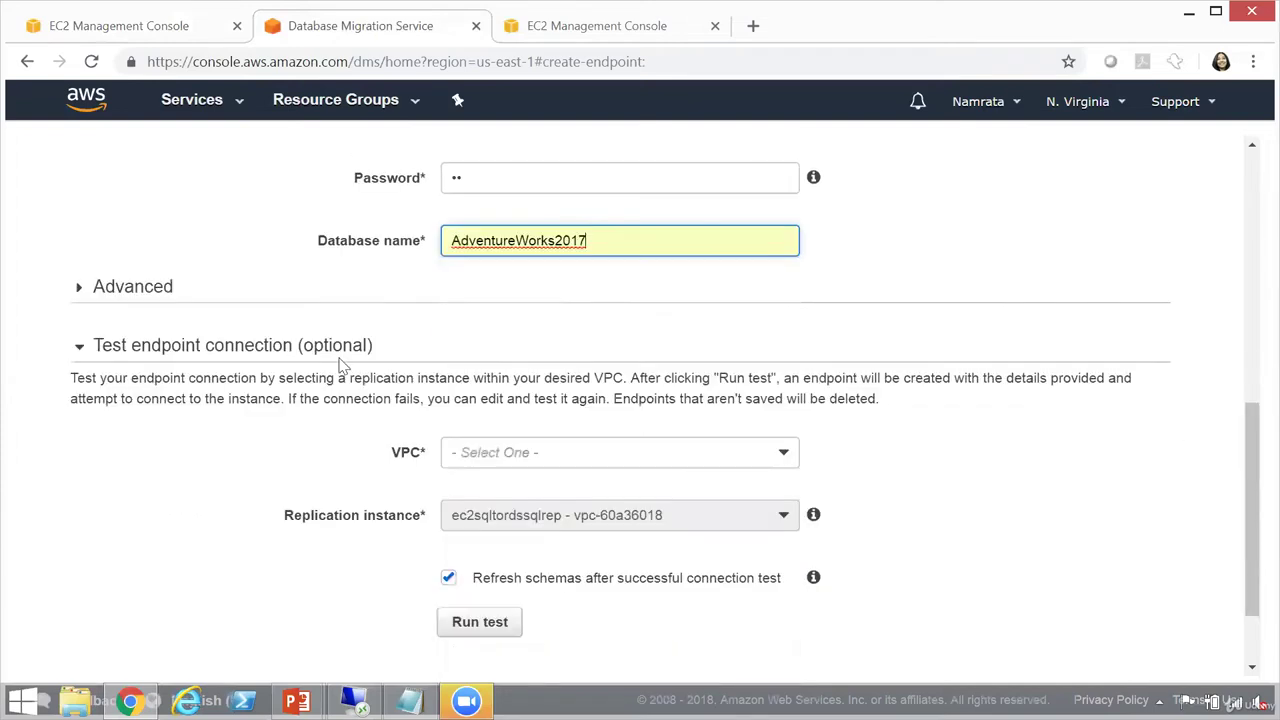
{"action": "left_click", "coordinate": [77, 288]}
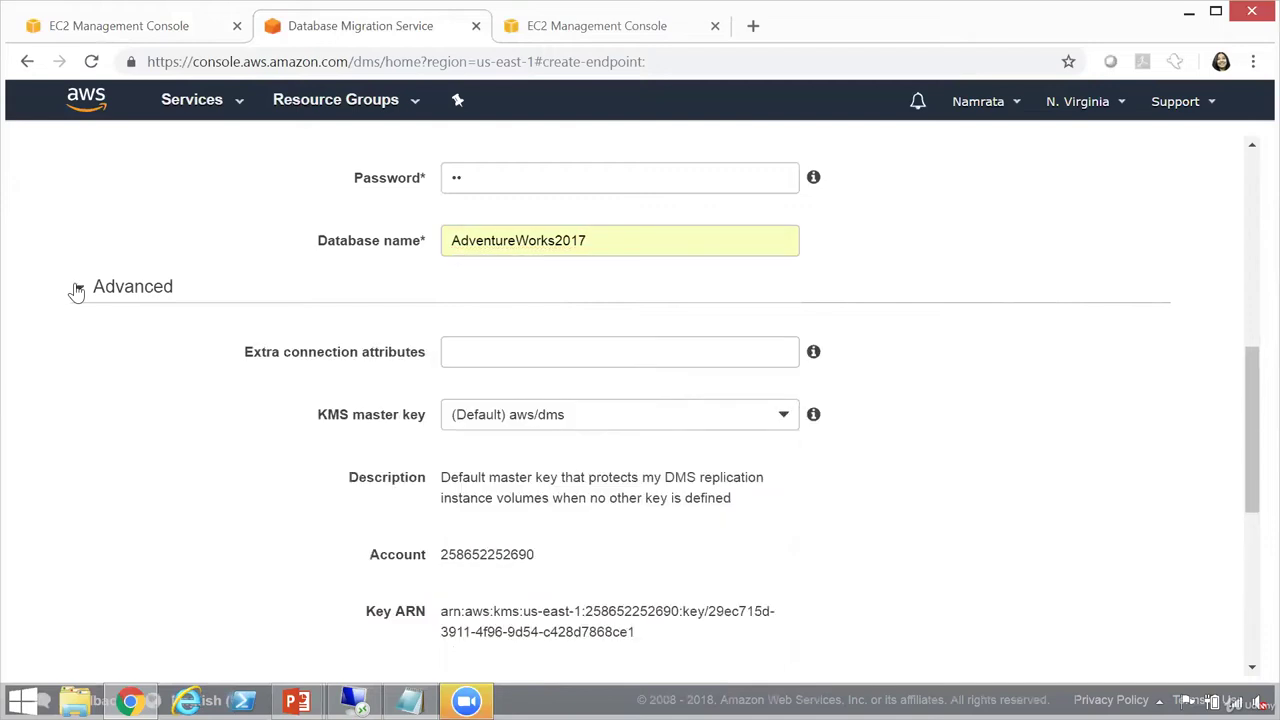
{"action": "left_click", "coordinate": [77, 289]}
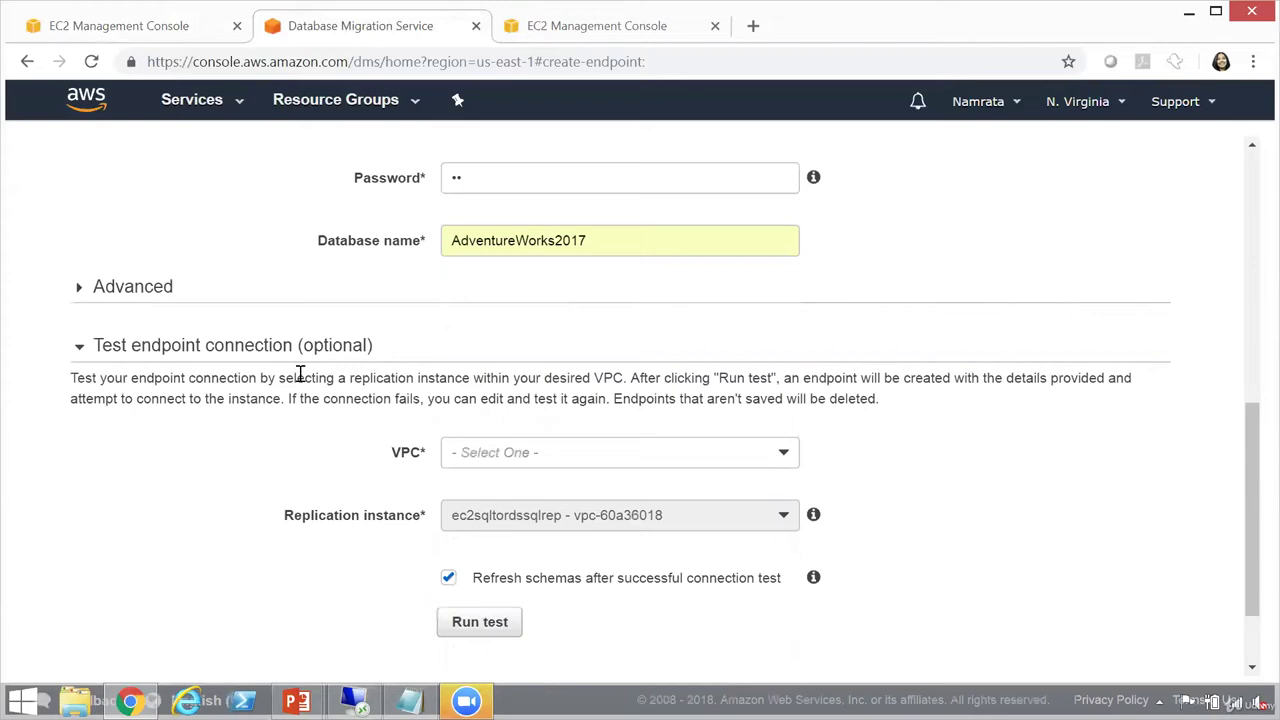
{"action": "left_click", "coordinate": [663, 458]}
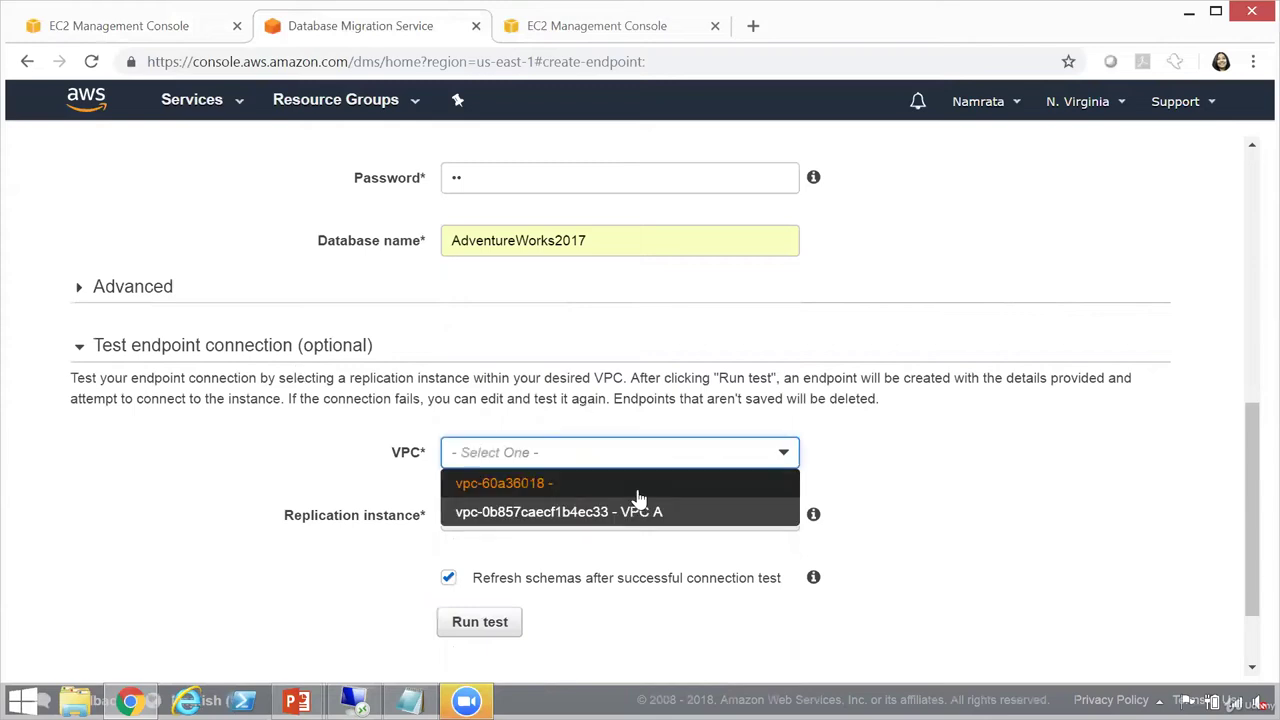
{"action": "left_click", "coordinate": [639, 484]}
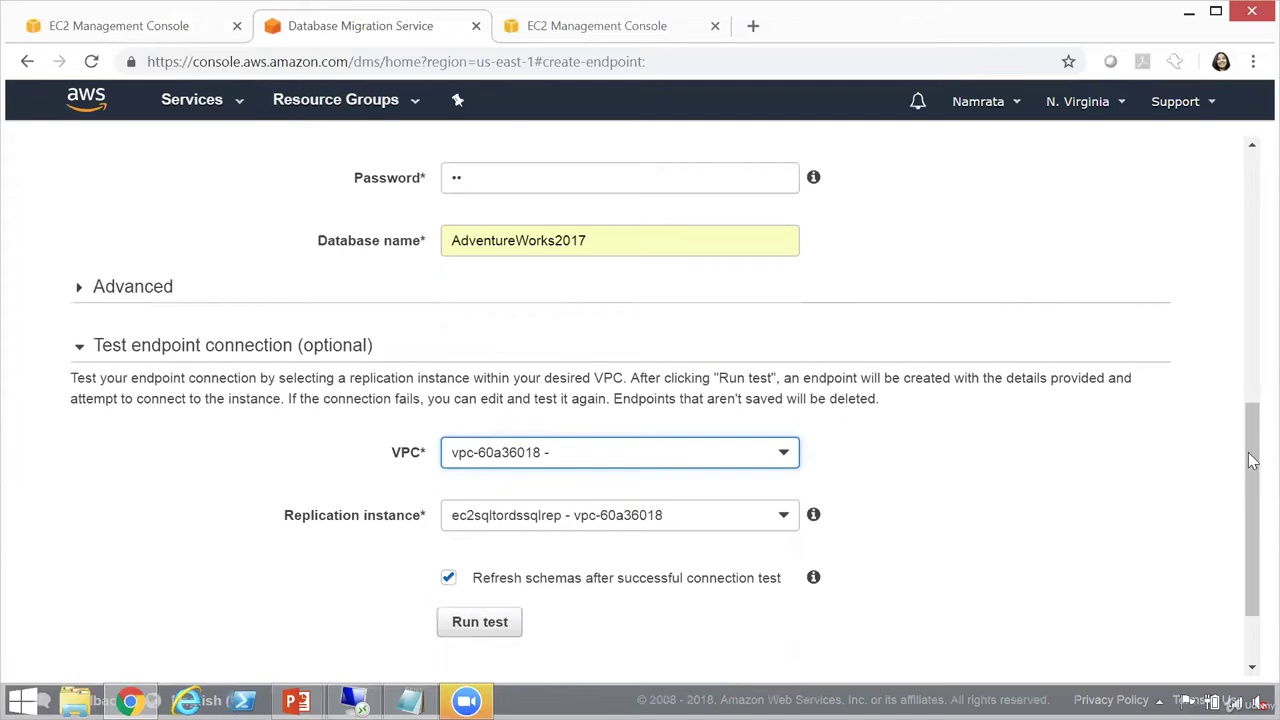
{"action": "scroll", "coordinate": [1252, 460], "scroll_direction": "down", "scroll_amount": 1}
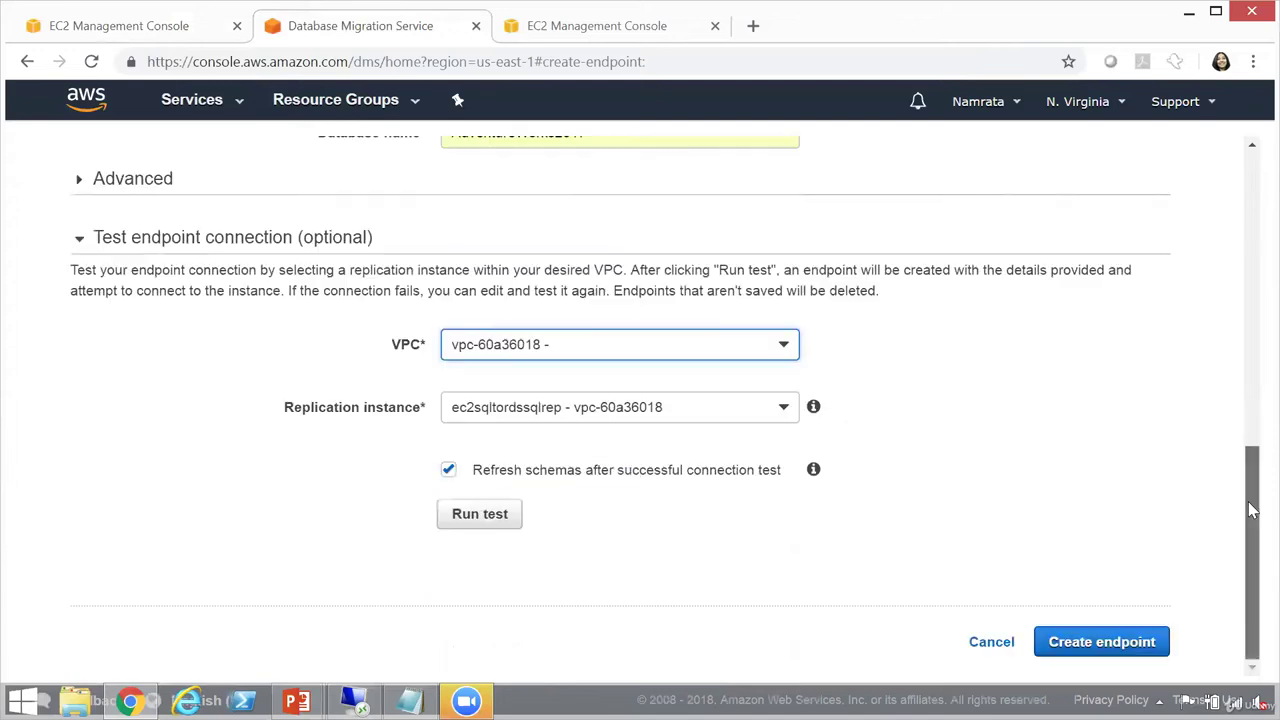
Run the source endpoint connection test, which fails with a login error for sa.
{"action": "left_click", "coordinate": [500, 522]}
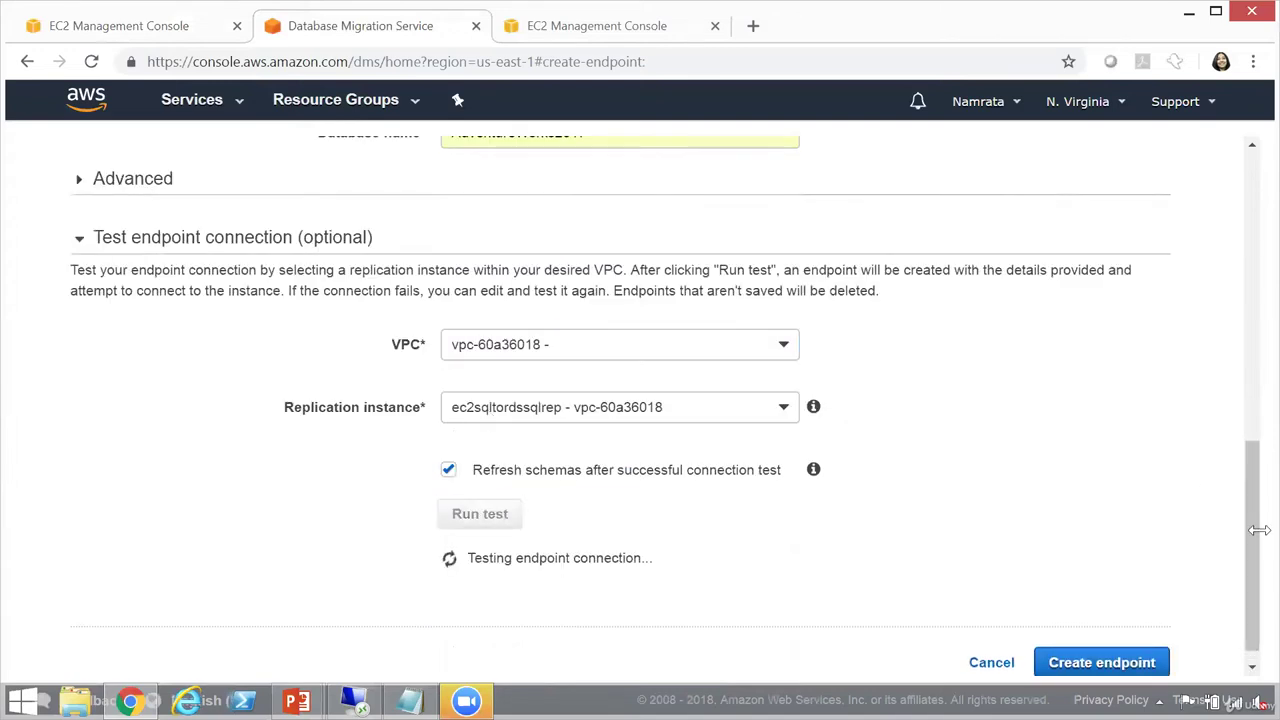
{"action": "left_click_drag", "start_coordinate": [1252, 530], "coordinate": [1254, 607]}
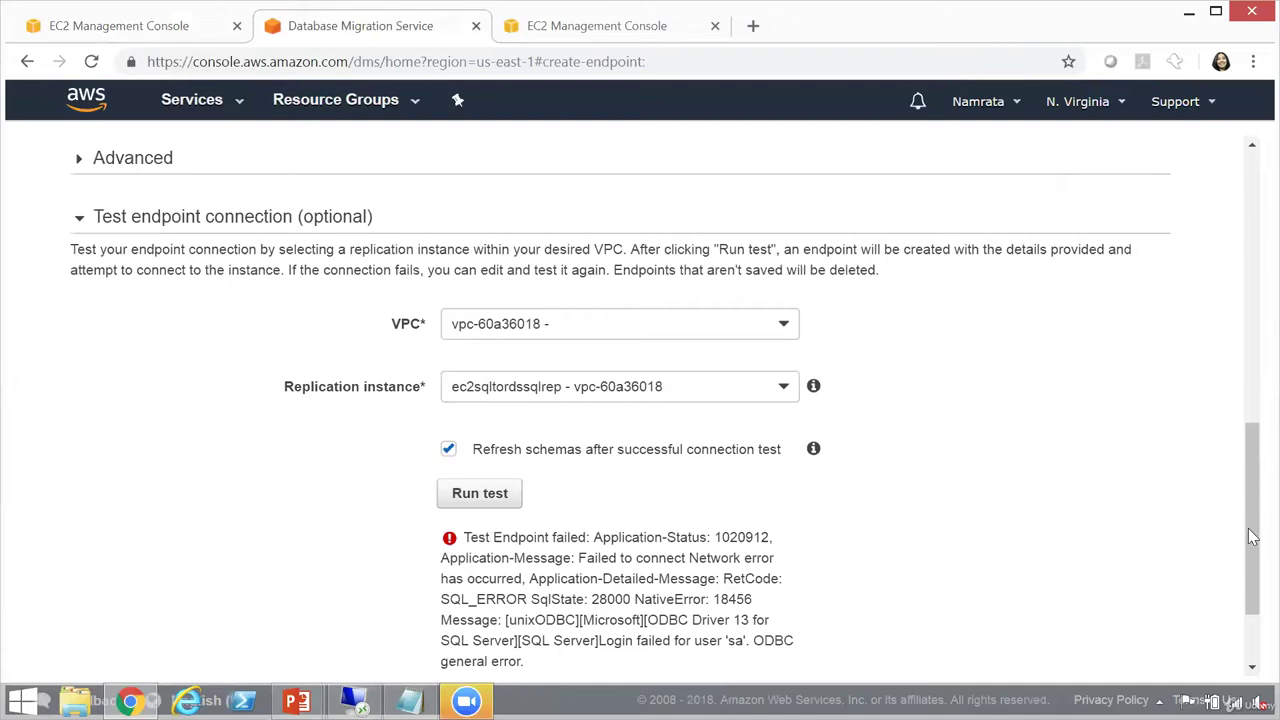
{"action": "left_click_drag", "start_coordinate": [1250, 545], "coordinate": [1252, 578]}
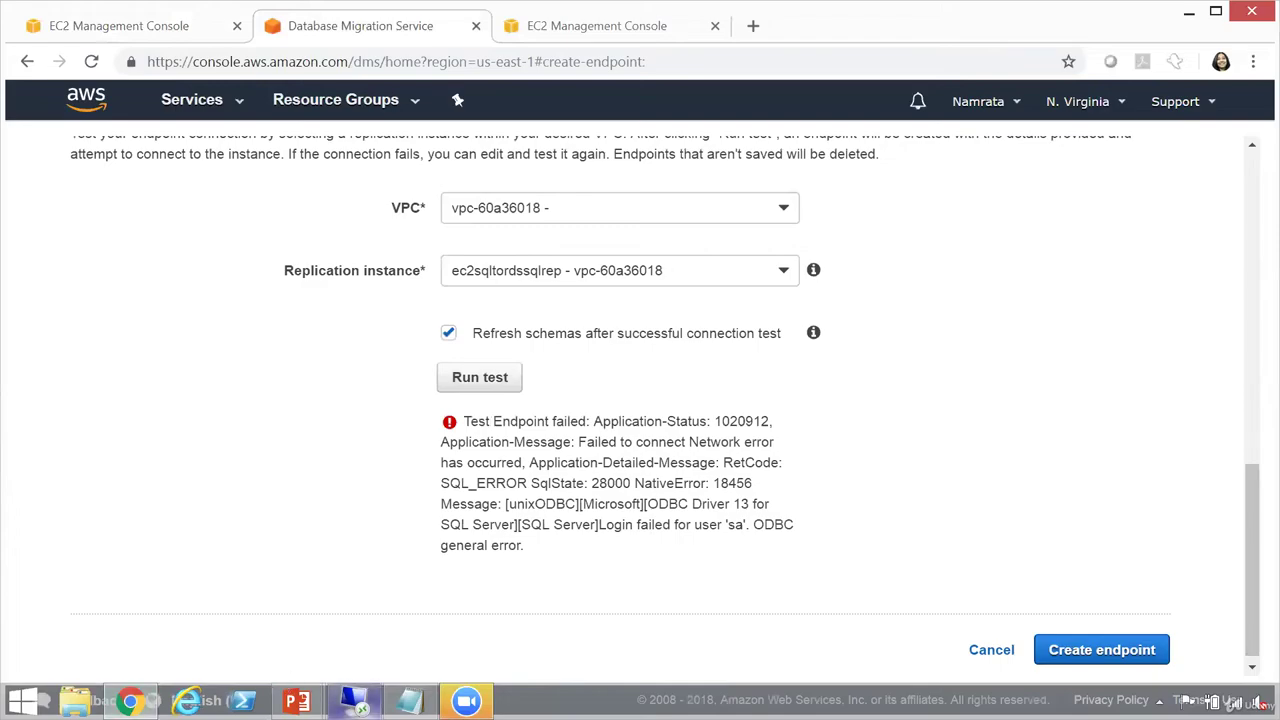
Set the local SQL Server to SQL Server and Windows Authentication mode.
{"action": "left_click", "coordinate": [355, 700]}
{"action": "left_click", "coordinate": [20, 186]}
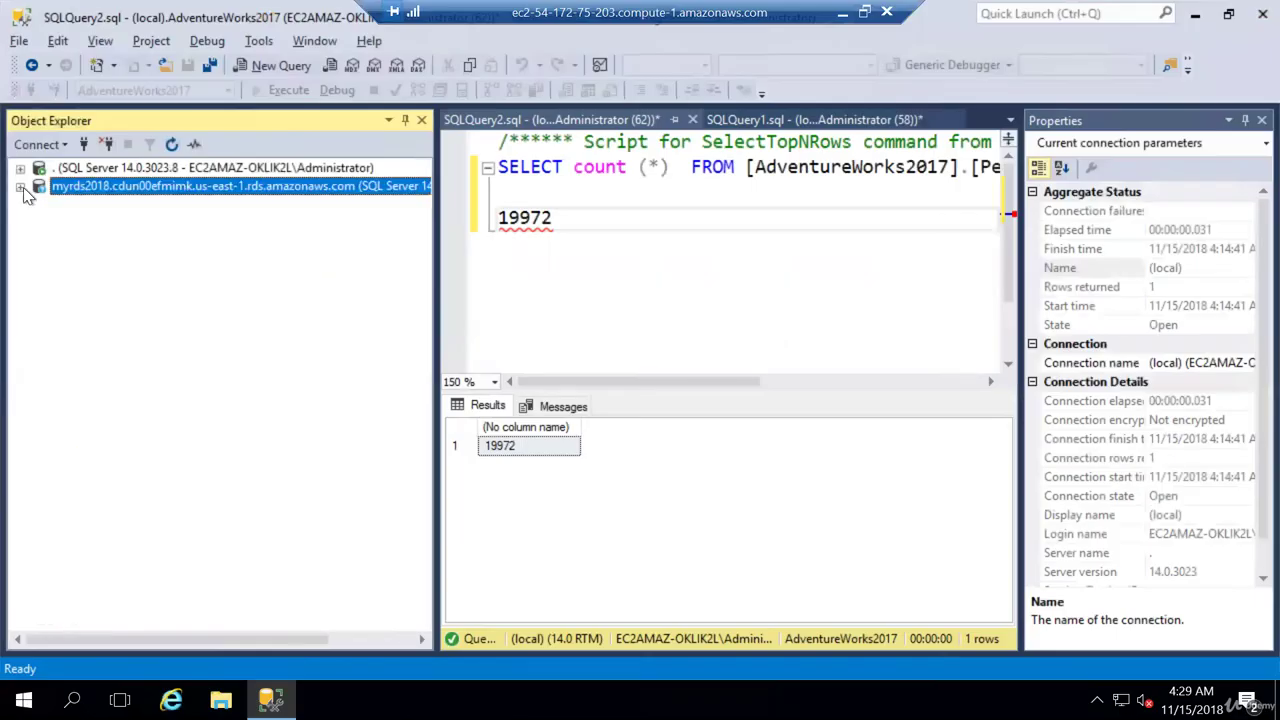
{"action": "left_click", "coordinate": [20, 168]}
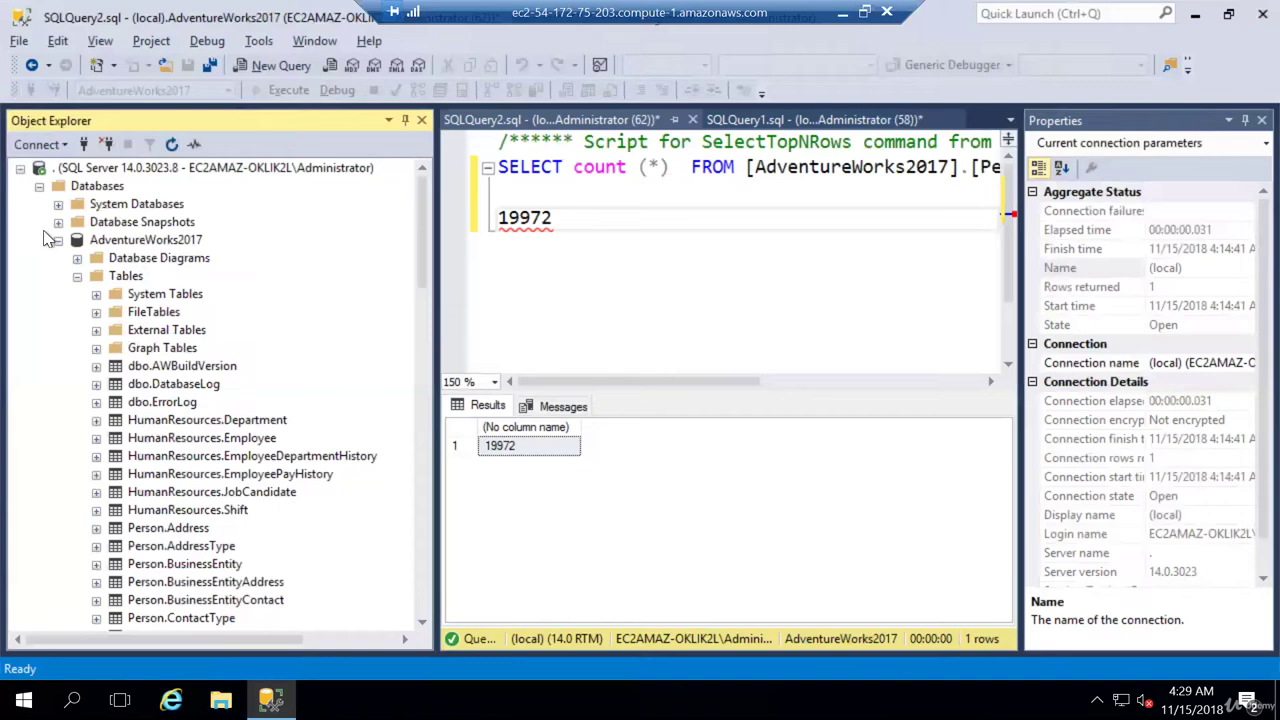
{"action": "left_click", "coordinate": [58, 241]}
{"action": "left_click", "coordinate": [95, 170]}
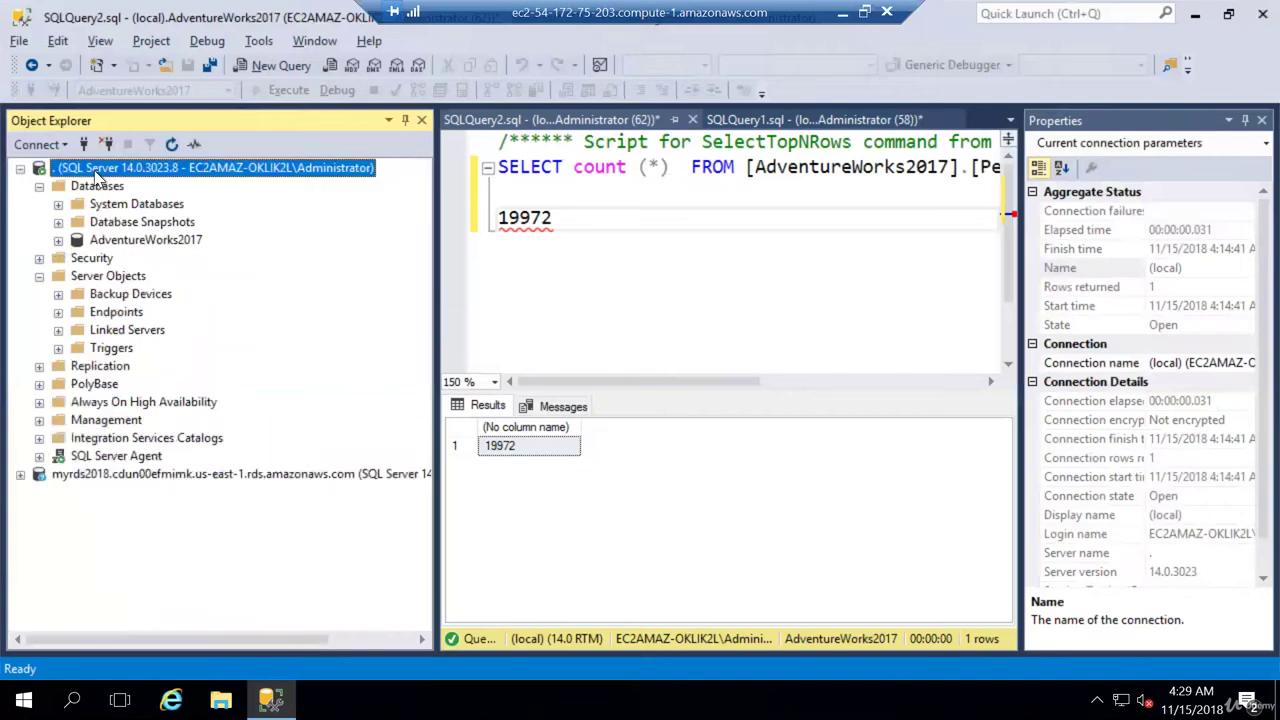
{"action": "right_click", "coordinate": [97, 176]}
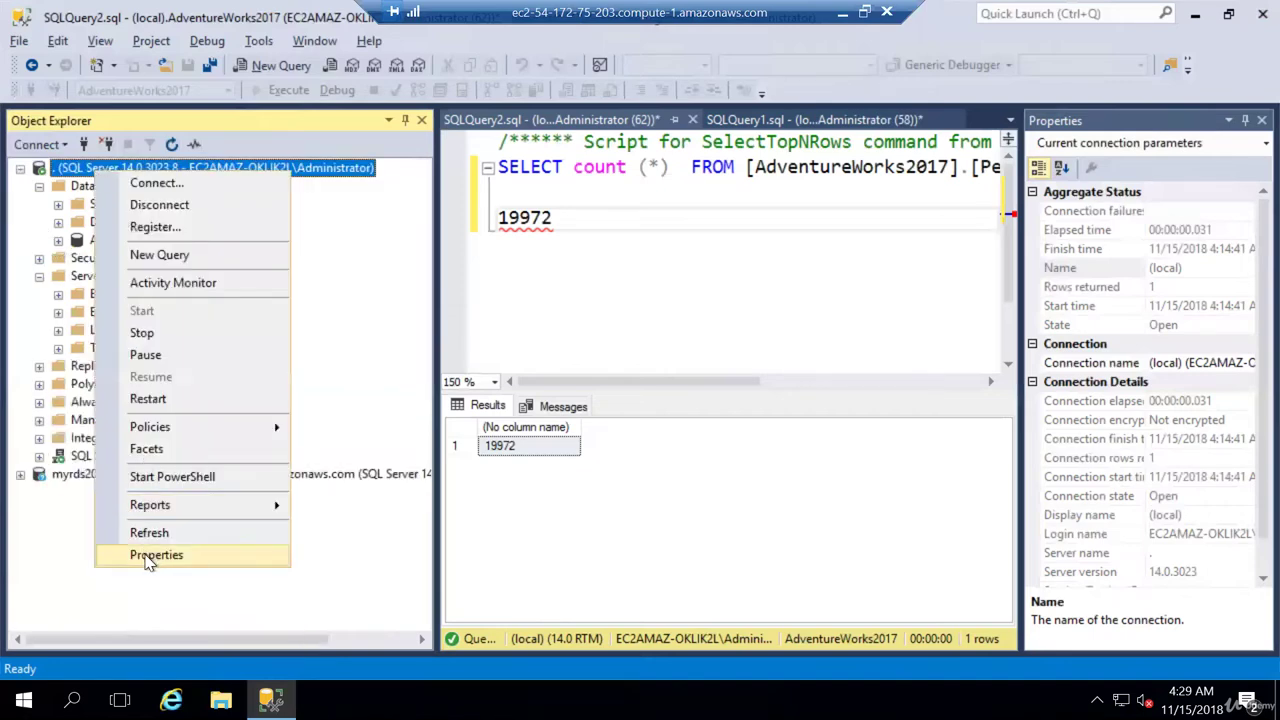
{"action": "left_click", "coordinate": [143, 554]}
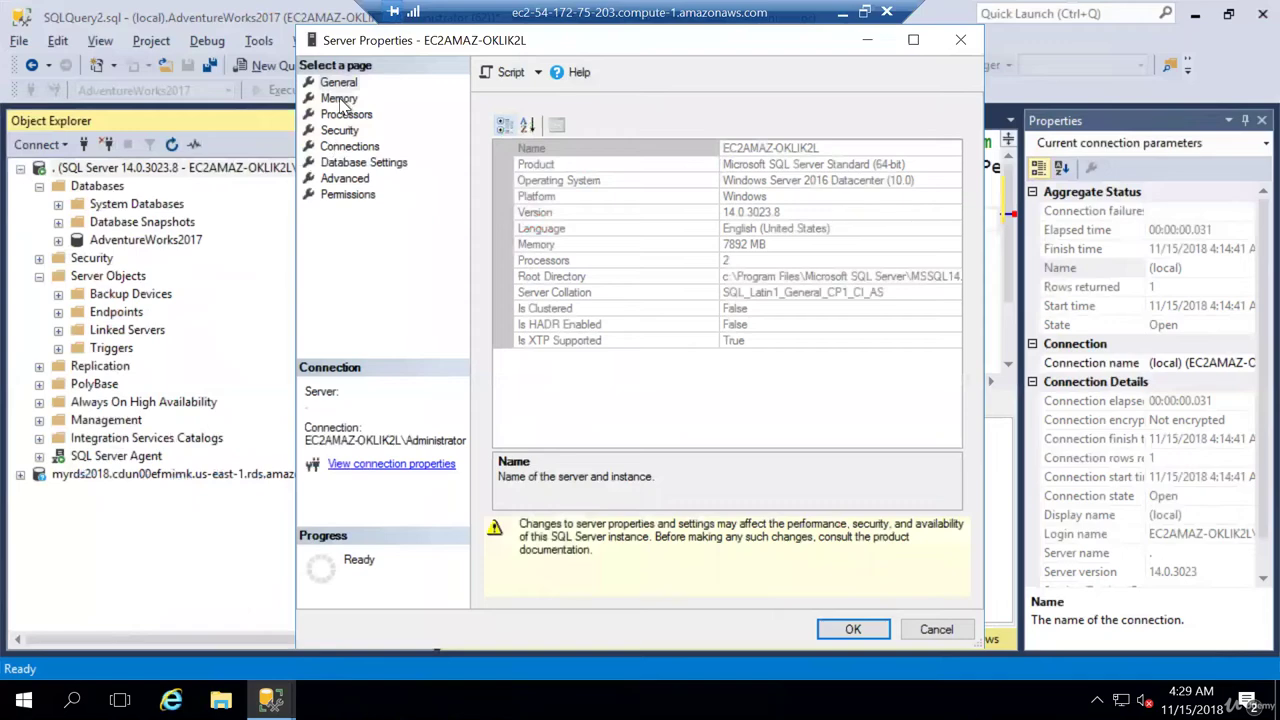
{"action": "left_click", "coordinate": [340, 100]}
{"action": "left_click", "coordinate": [345, 114]}
{"action": "left_click", "coordinate": [346, 147]}
{"action": "left_click", "coordinate": [340, 131]}
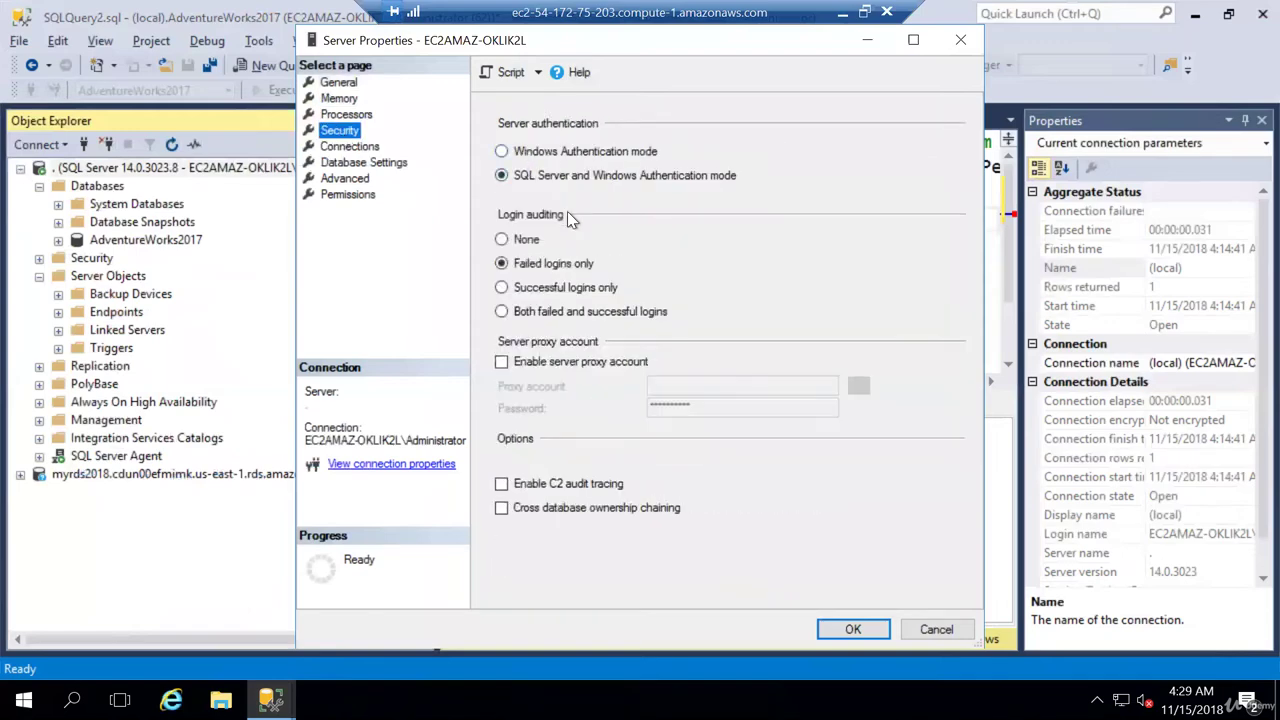
{"action": "left_click", "coordinate": [852, 629]}
Restart the SQL Server service with its dependent services, then rerun the endpoint test.
{"action": "right_click", "coordinate": [230, 167]}
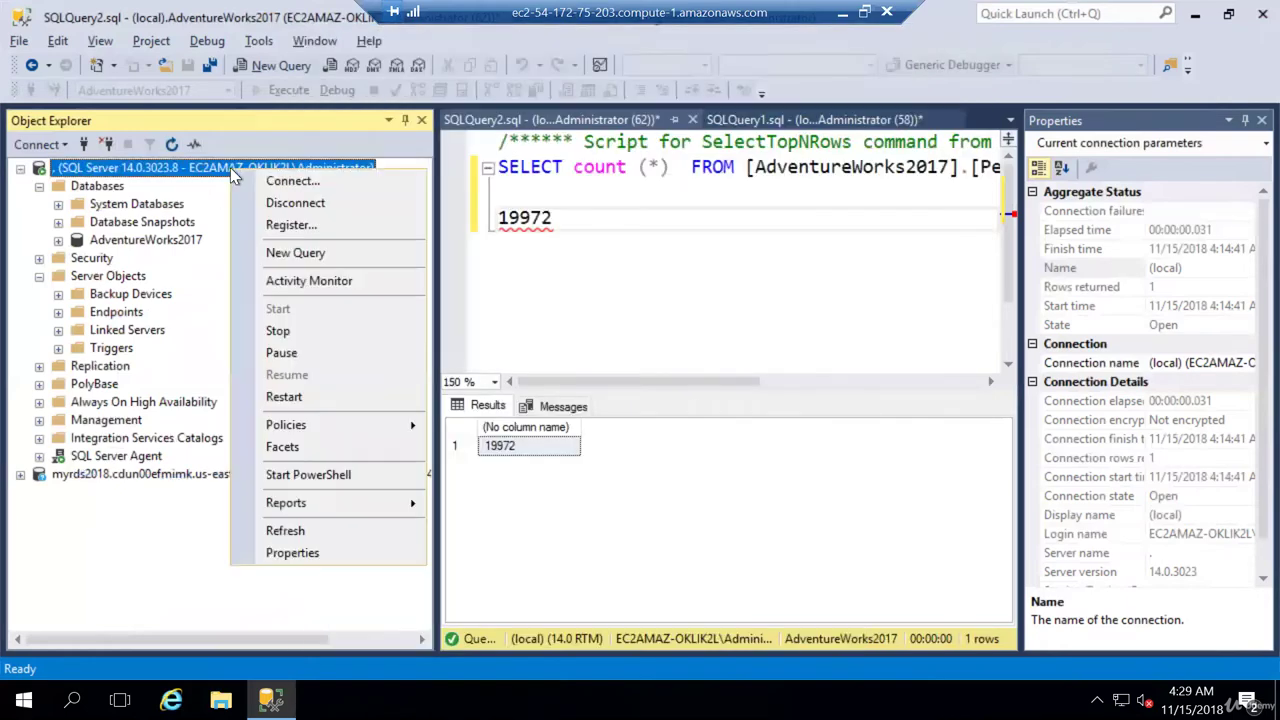
{"action": "left_click", "coordinate": [295, 396]}
{"action": "left_click", "coordinate": [472, 112]}
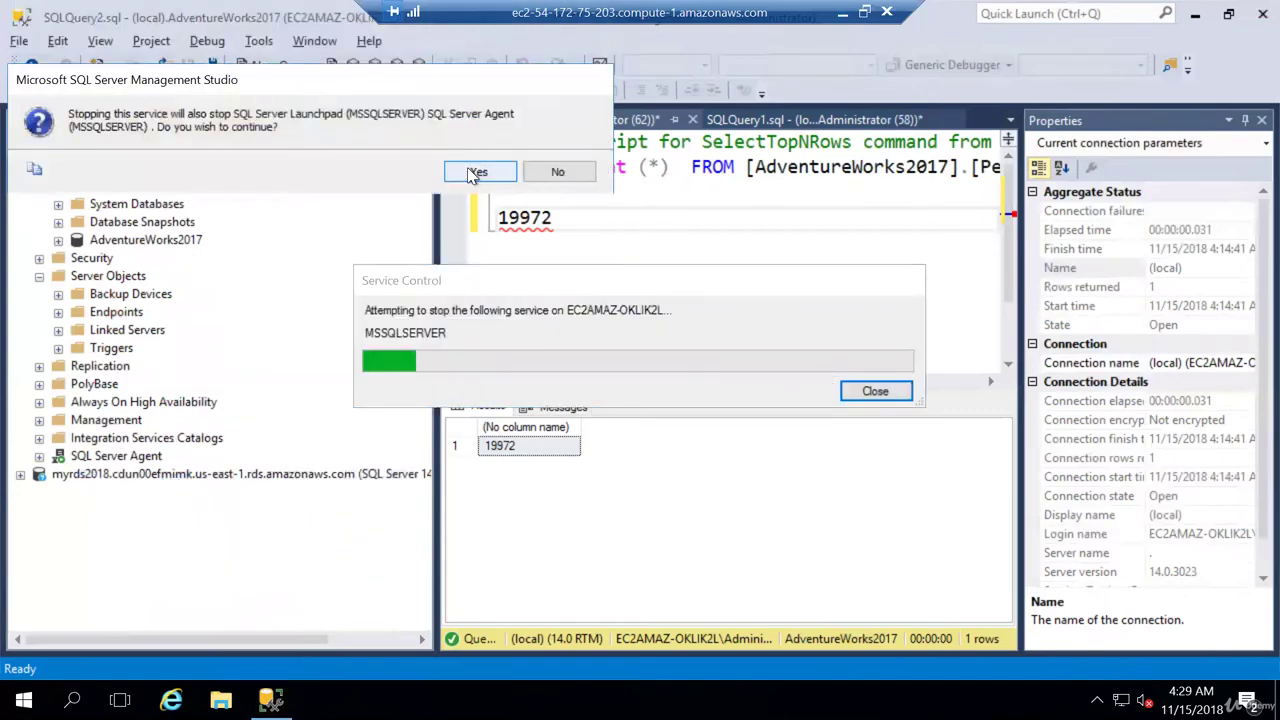
{"action": "left_click", "coordinate": [475, 173]}
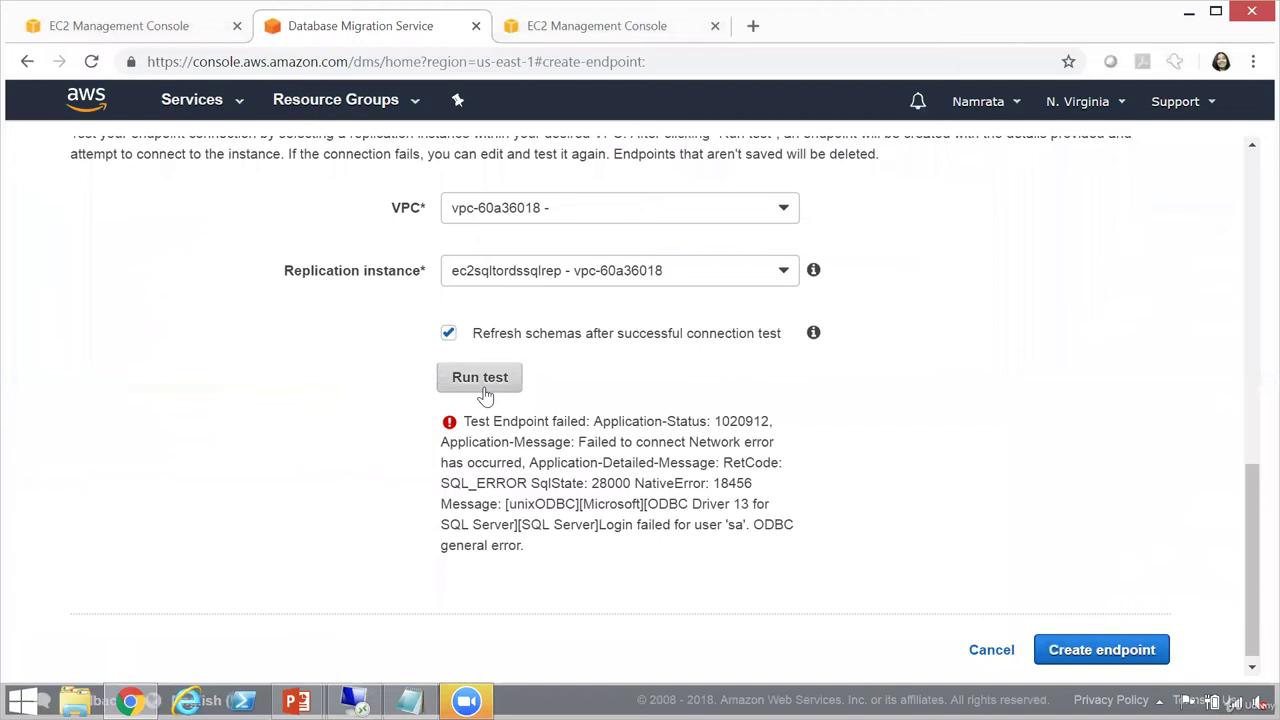
{"action": "left_click", "coordinate": [484, 392]}
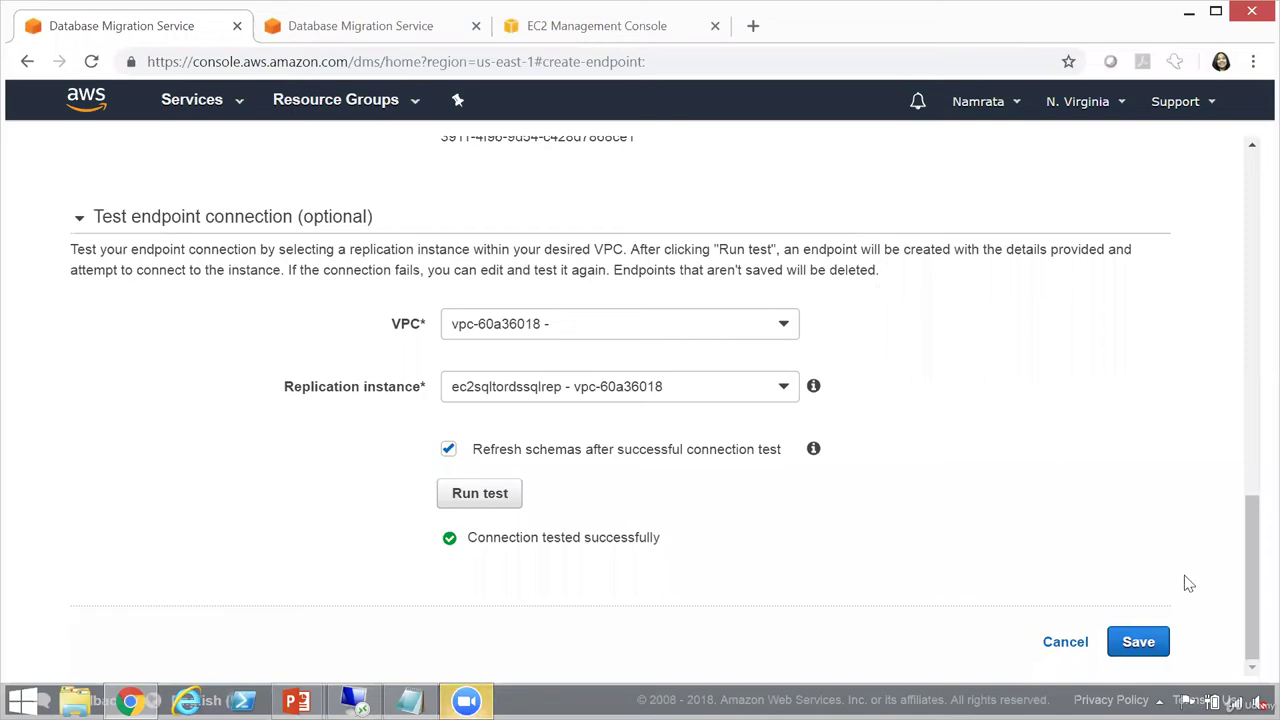
Save source endpoint mssql-ec2-source so it appears active in the Endpoints list.
{"action": "left_click", "coordinate": [1137, 645]}
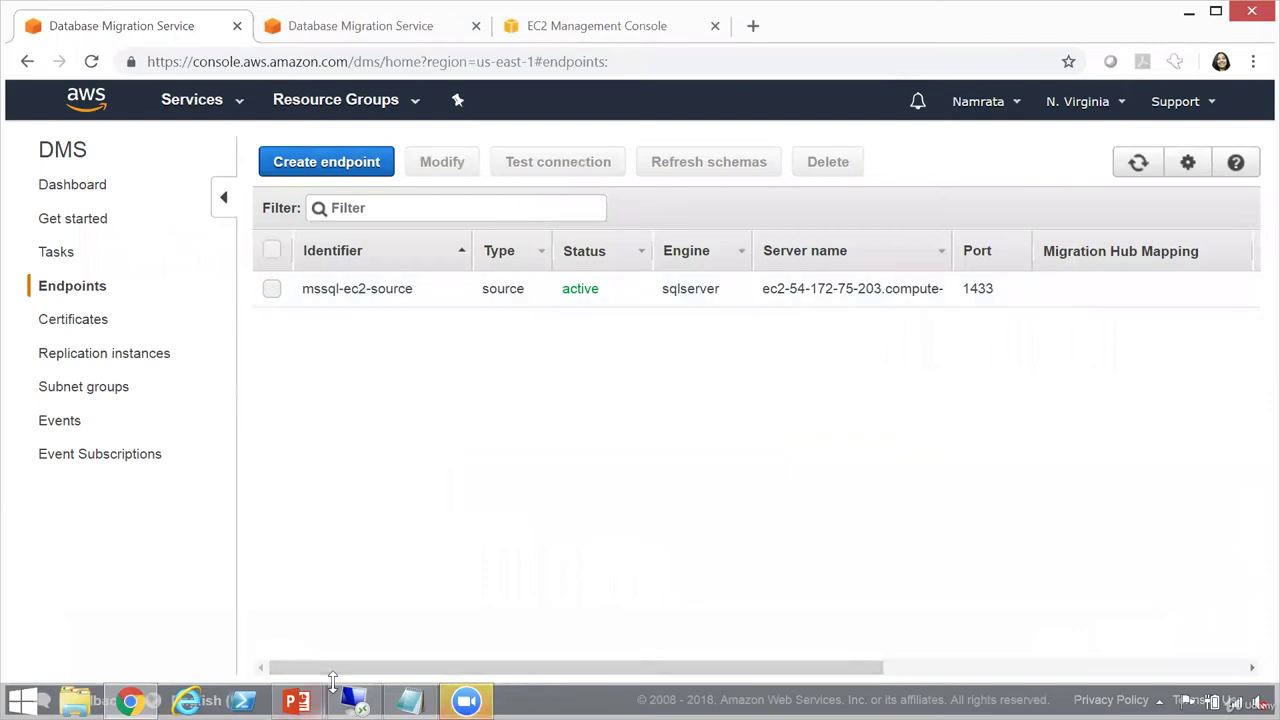
{"action": "key", "text": "alt+Tab"}
{"action": "key", "text": "alt+Tab"}
{"action": "key", "text": "alt+Tab"}
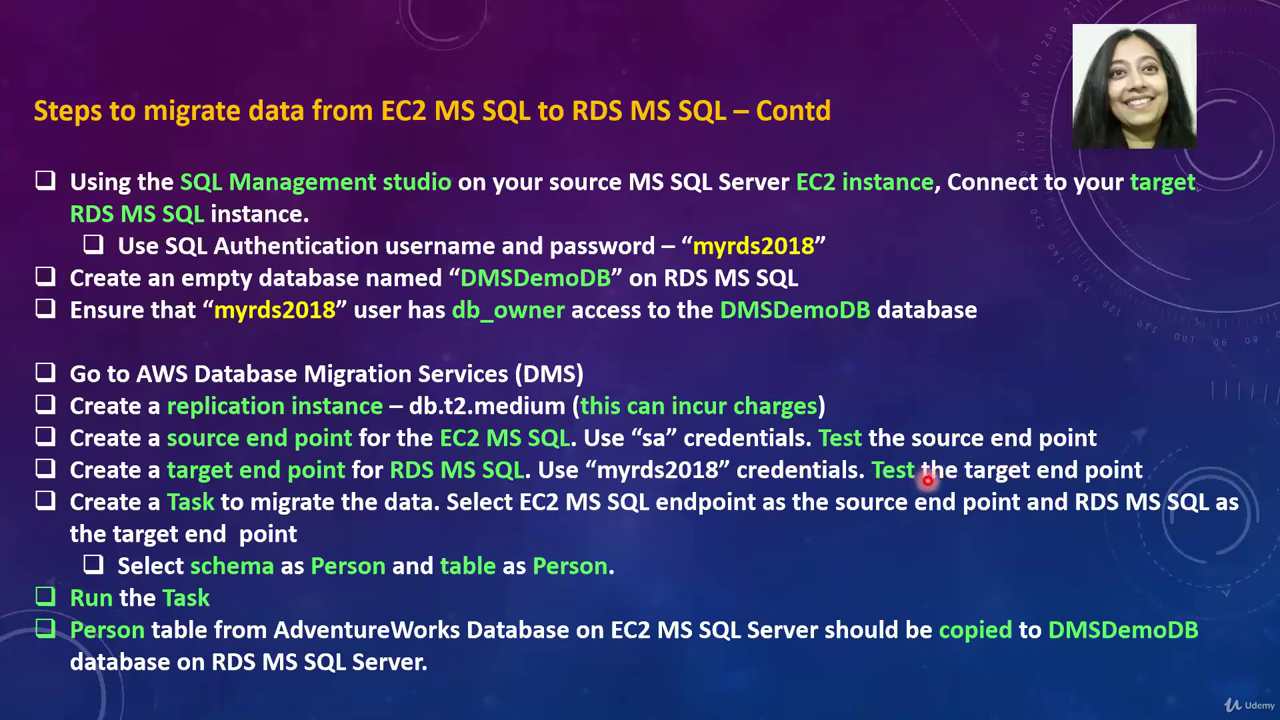
{"action": "key", "text": "alt+Tab"}
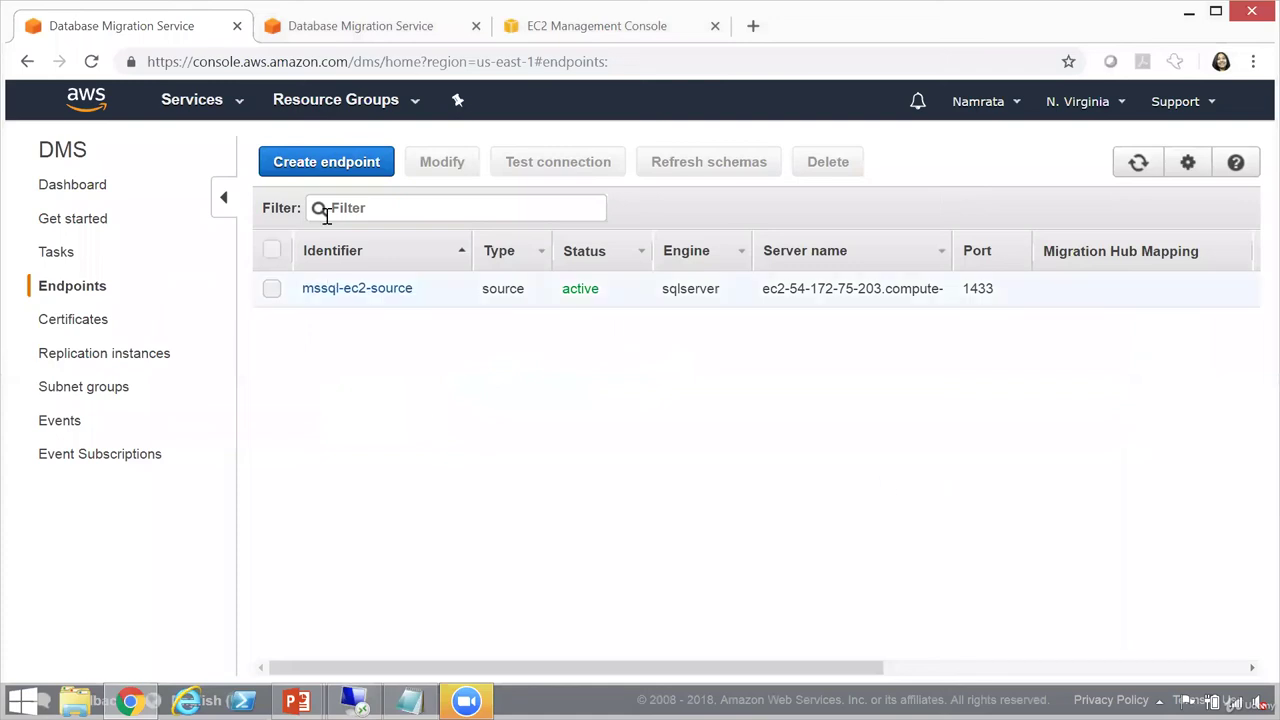
Start a new target endpoint backed by an RDS instance, identified as 'MS SQL RDS-target'.
{"action": "left_click", "coordinate": [326, 163]}
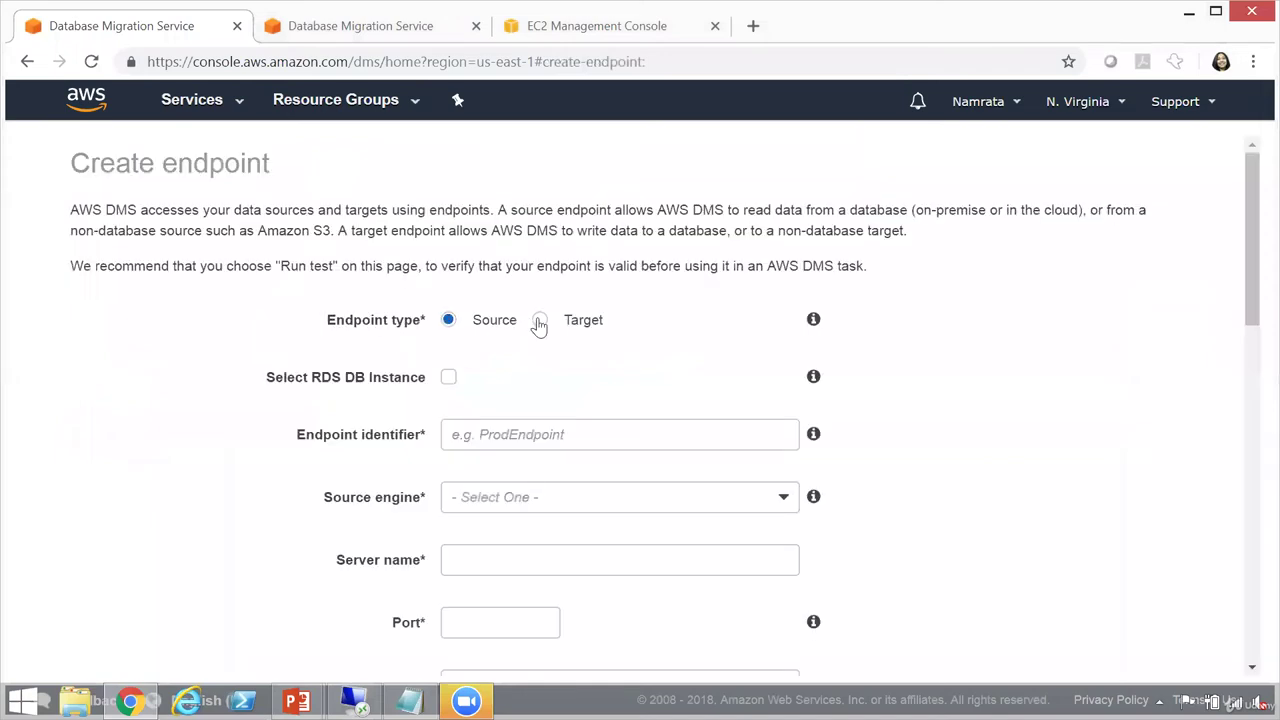
{"action": "left_click", "coordinate": [539, 322]}
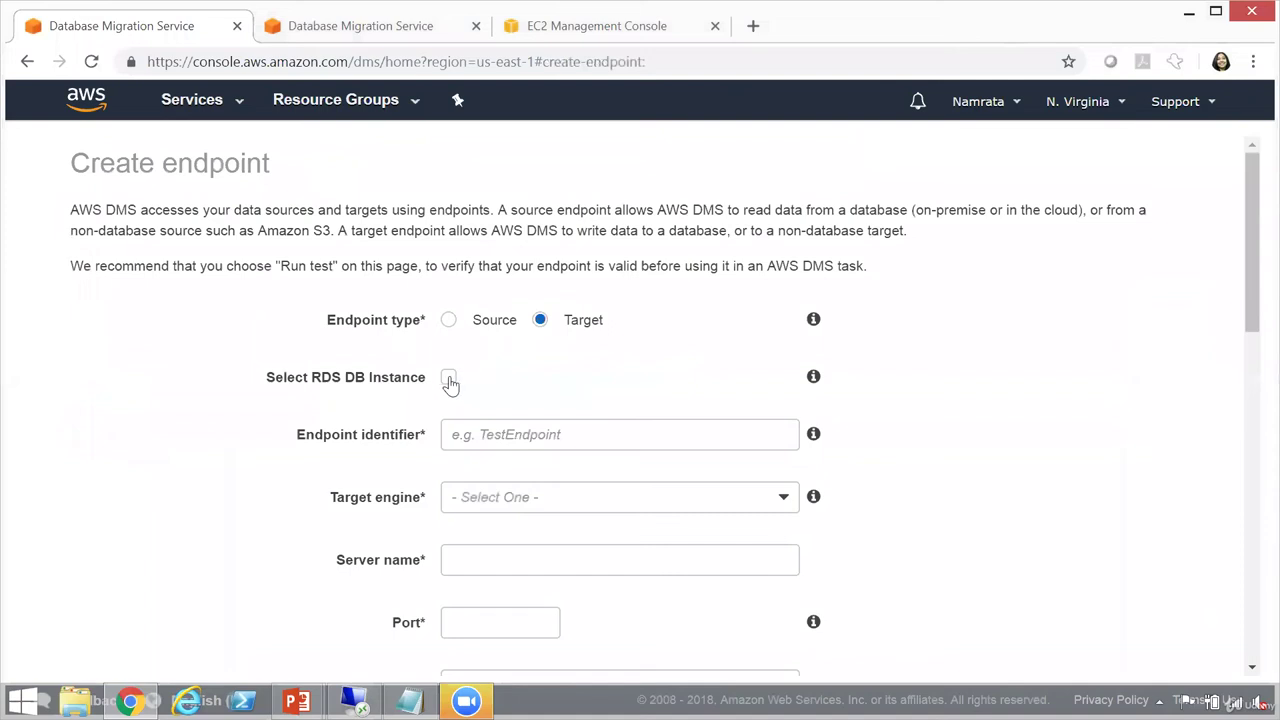
{"action": "left_click", "coordinate": [449, 380]}
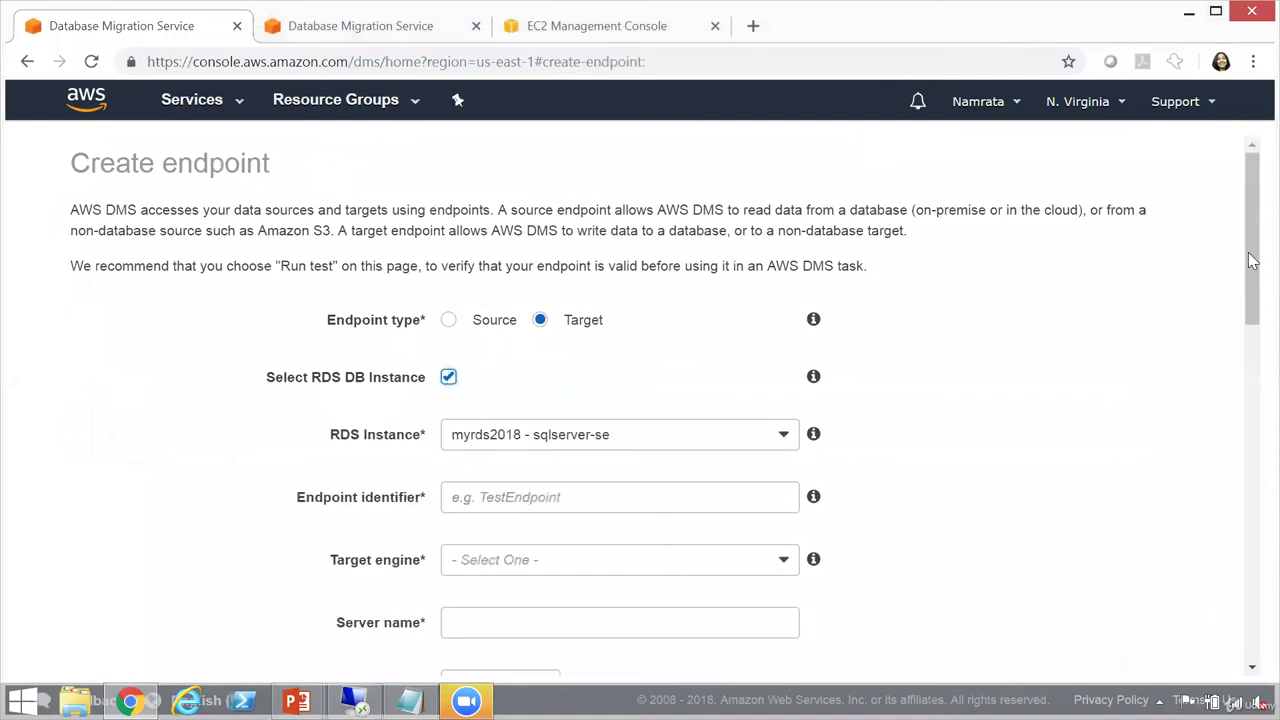
{"action": "scroll", "coordinate": [1250, 310], "scroll_direction": "down", "scroll_amount": 2}
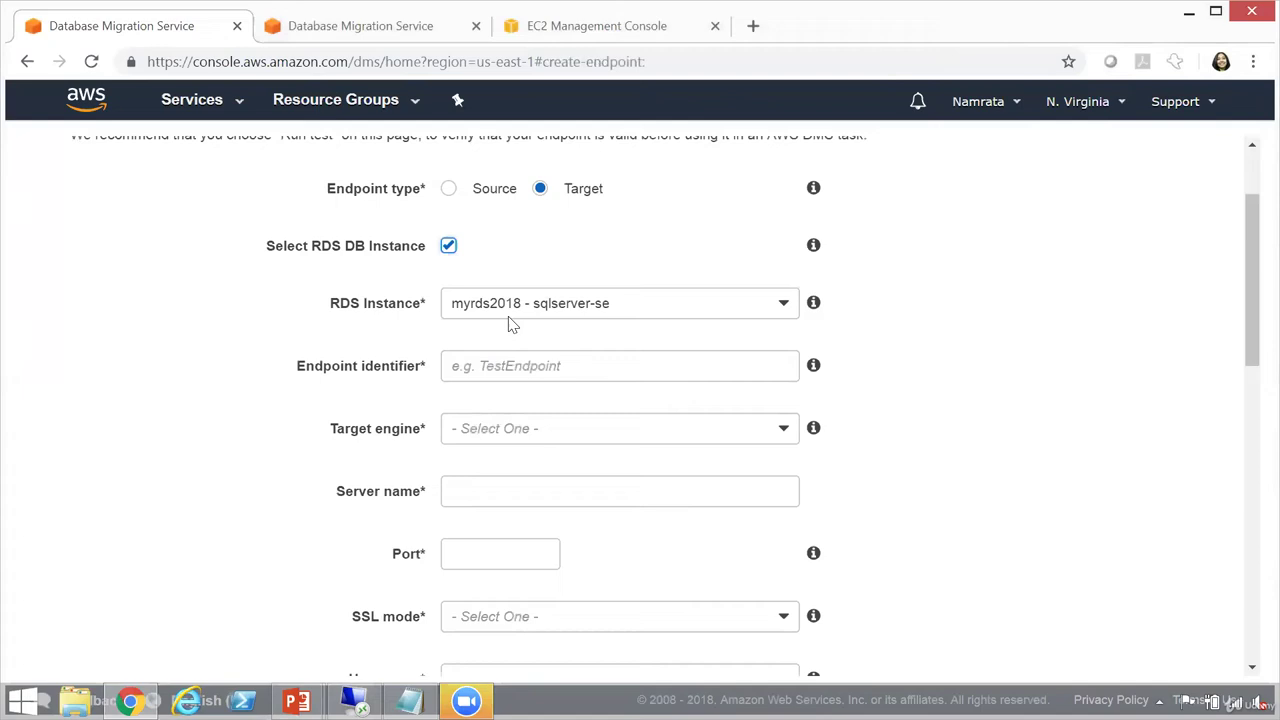
{"action": "left_click", "coordinate": [576, 372]}
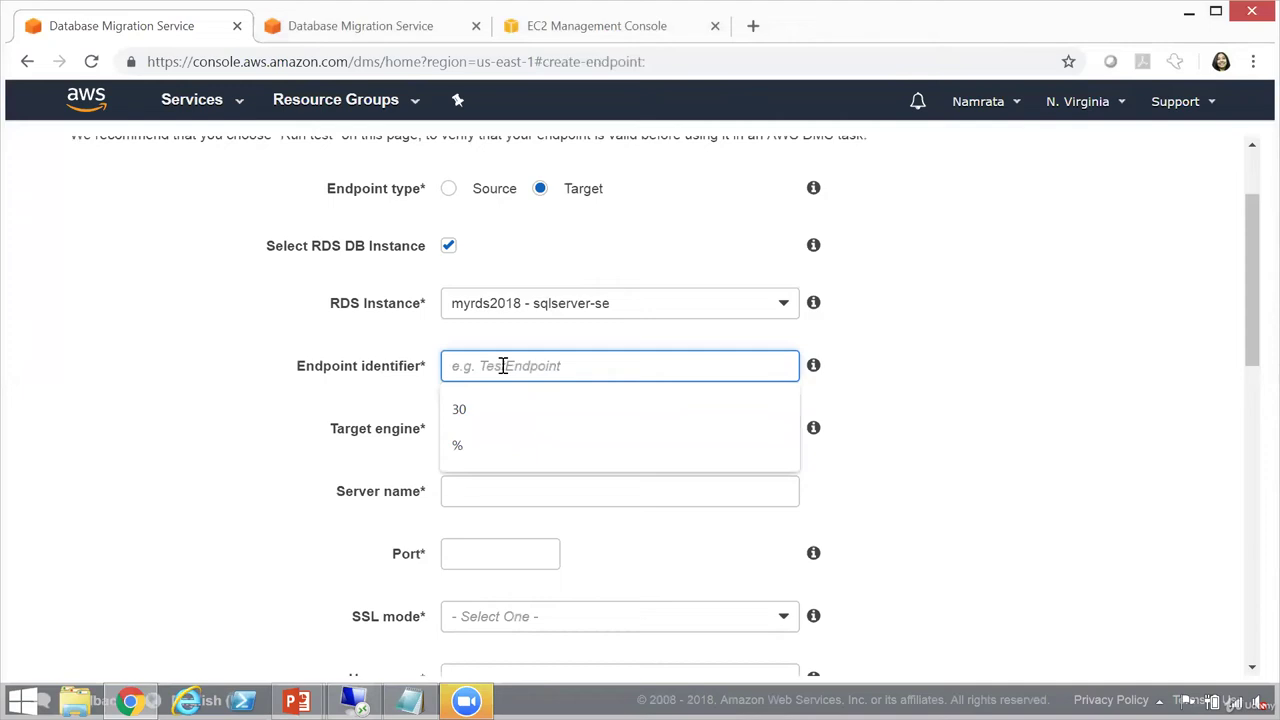
{"action": "type", "text": "MS SQL RDS-target"}
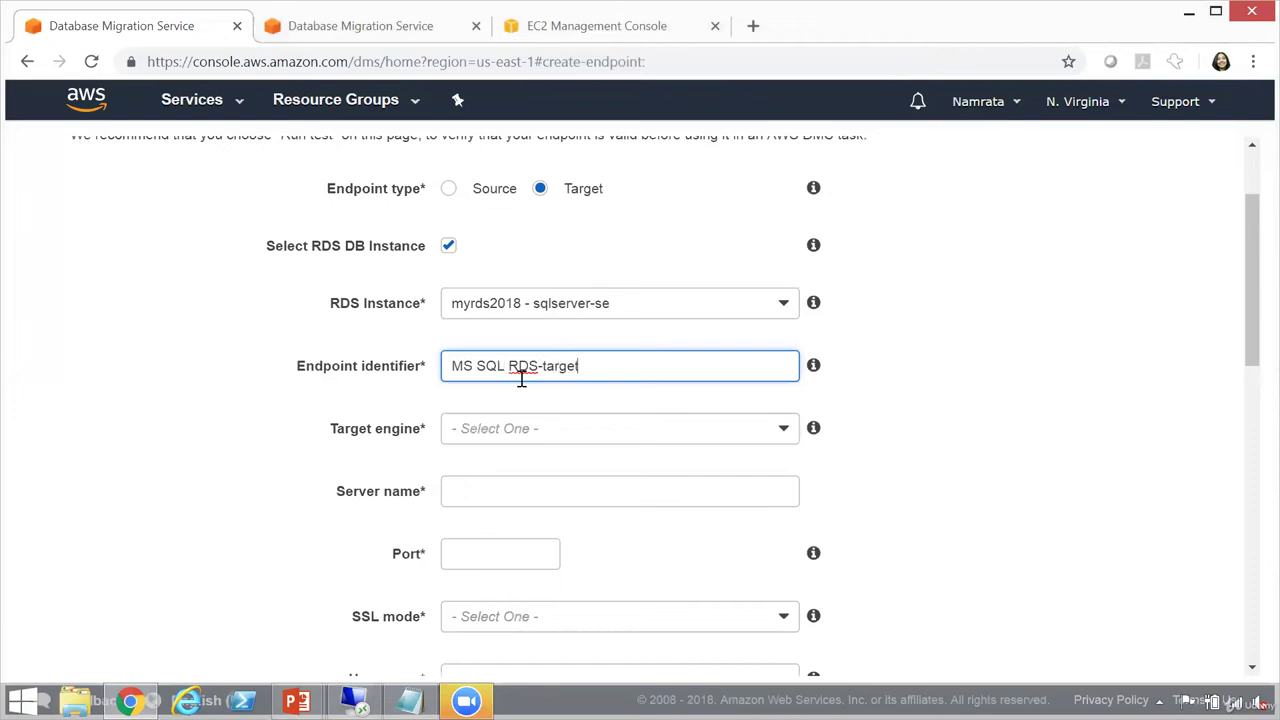
Set the engine to sqlserver, paste the RDS hostname from the notes as server name, port 1433.
{"action": "left_click", "coordinate": [660, 441]}
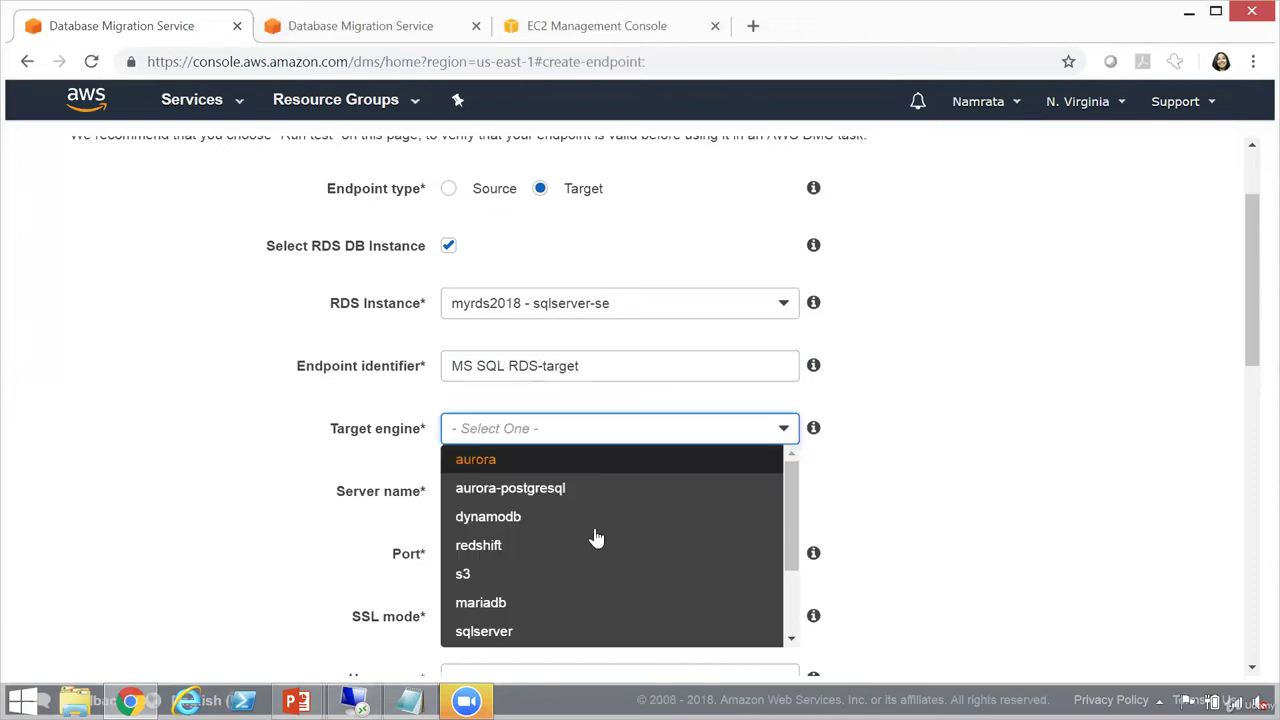
{"action": "left_click", "coordinate": [553, 626]}
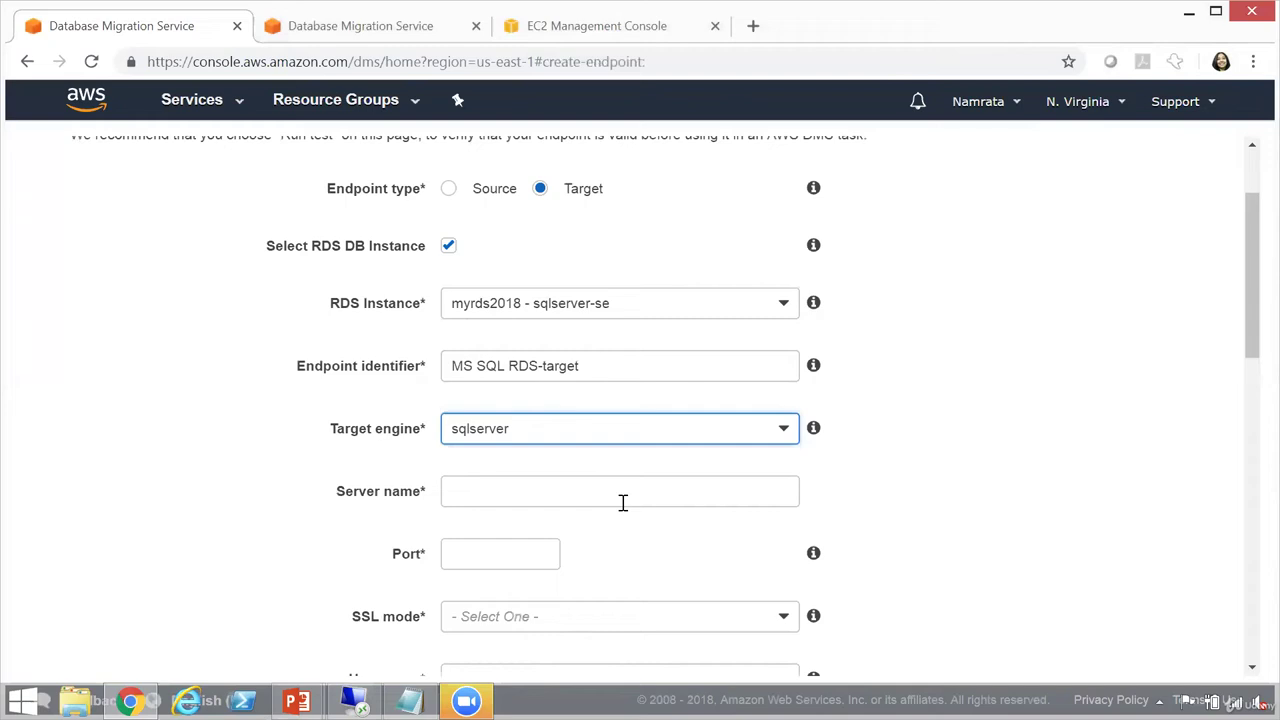
{"action": "left_click", "coordinate": [408, 700]}
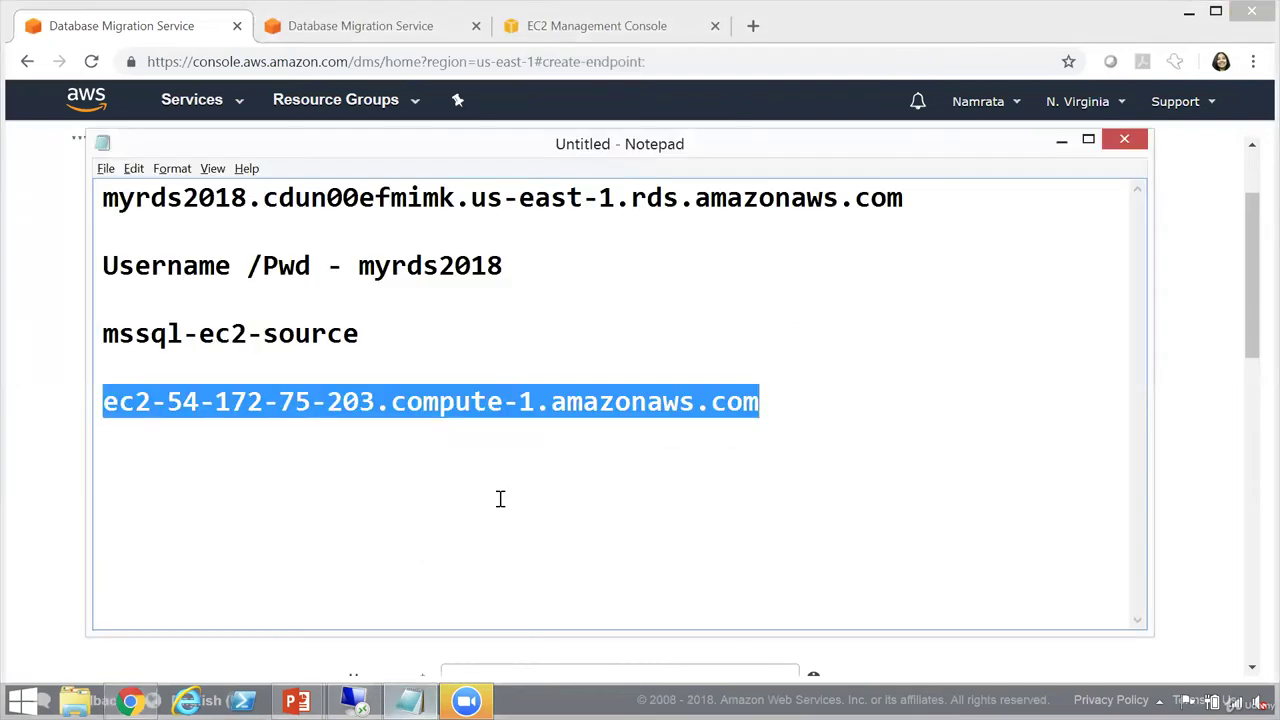
{"action": "left_click", "coordinate": [588, 328]}
{"action": "left_click_drag", "start_coordinate": [941, 205], "coordinate": [69, 163]}
{"action": "key", "text": "ctrl+c"}
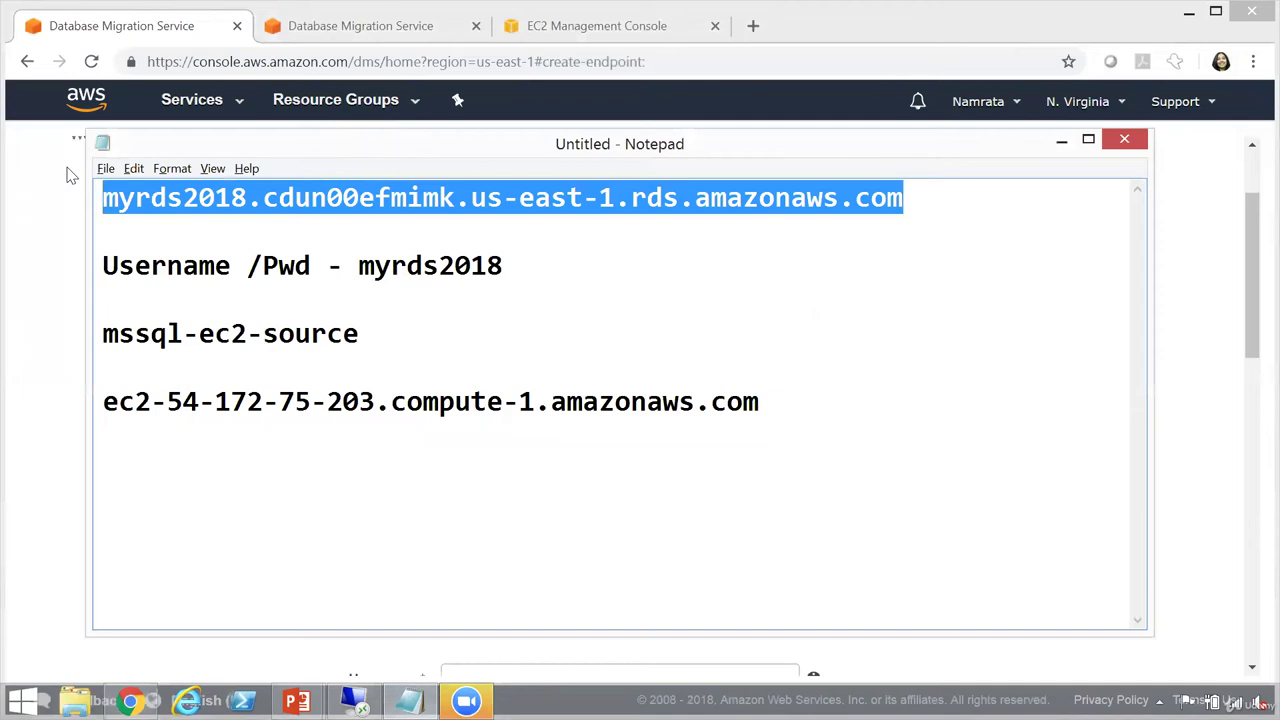
{"action": "left_click", "coordinate": [50, 350]}
{"action": "left_click", "coordinate": [484, 494]}
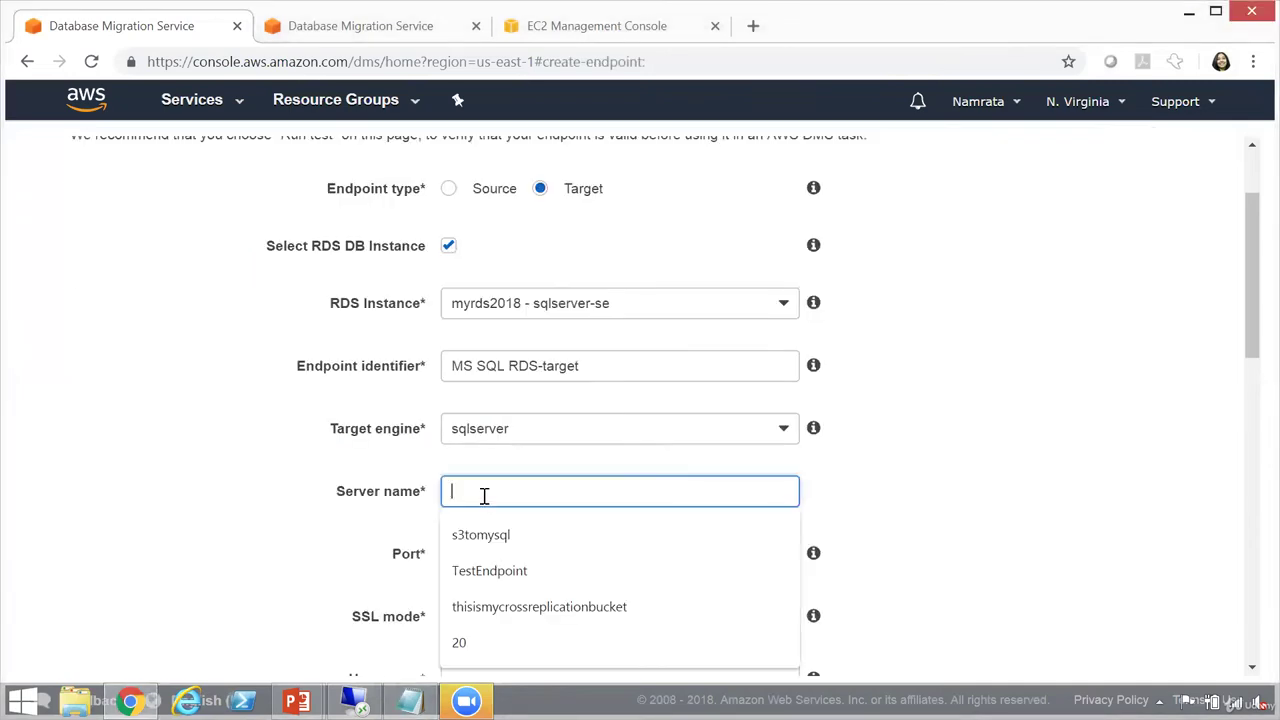
{"action": "key", "text": "ctrl+v"}
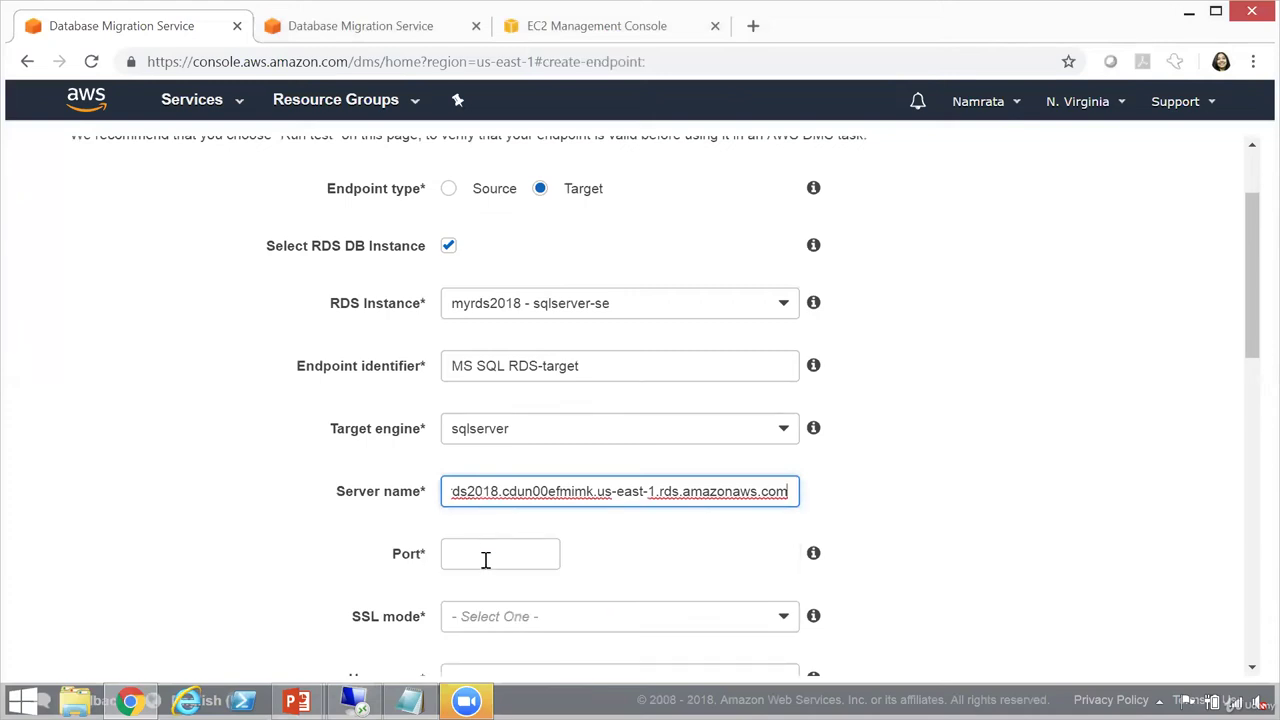
{"action": "left_click", "coordinate": [485, 560]}
{"action": "type", "text": "1433"}
Set SSL mode to none, user name myrds2018, and begin the database name DMSDemo.
{"action": "scroll", "coordinate": [1253, 422], "scroll_direction": "down", "scroll_amount": 1}
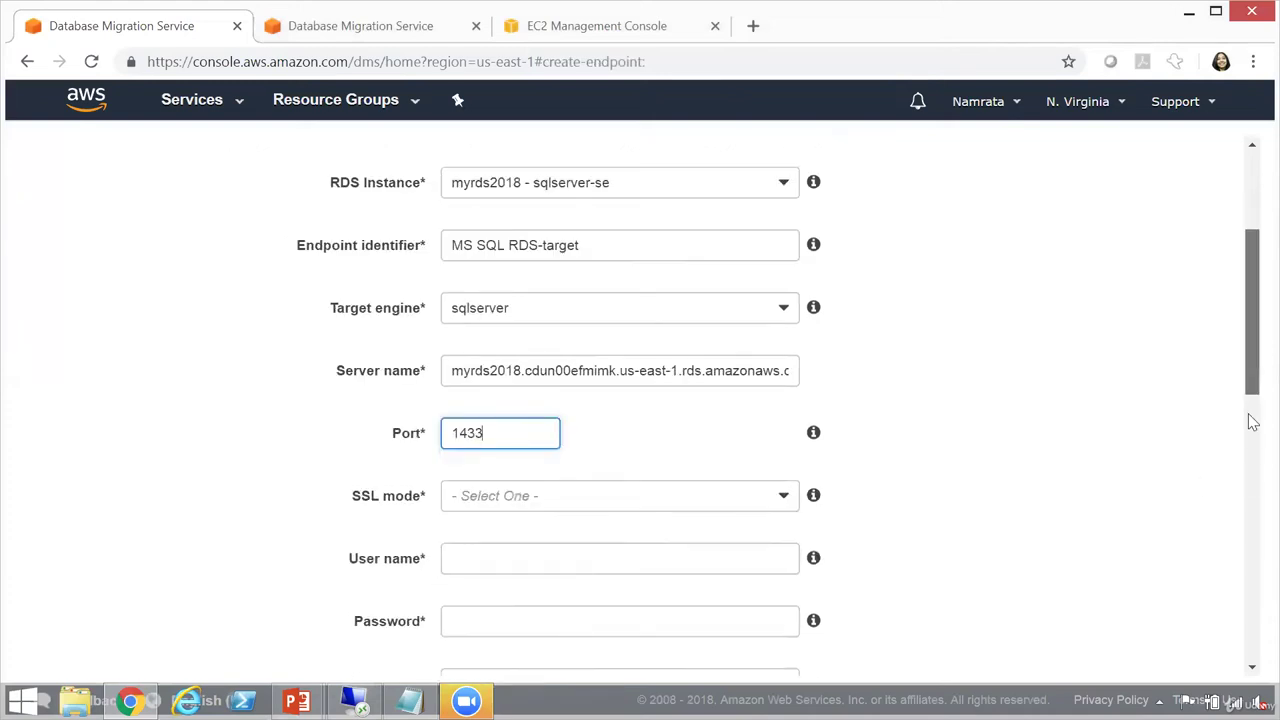
{"action": "left_click", "coordinate": [706, 396]}
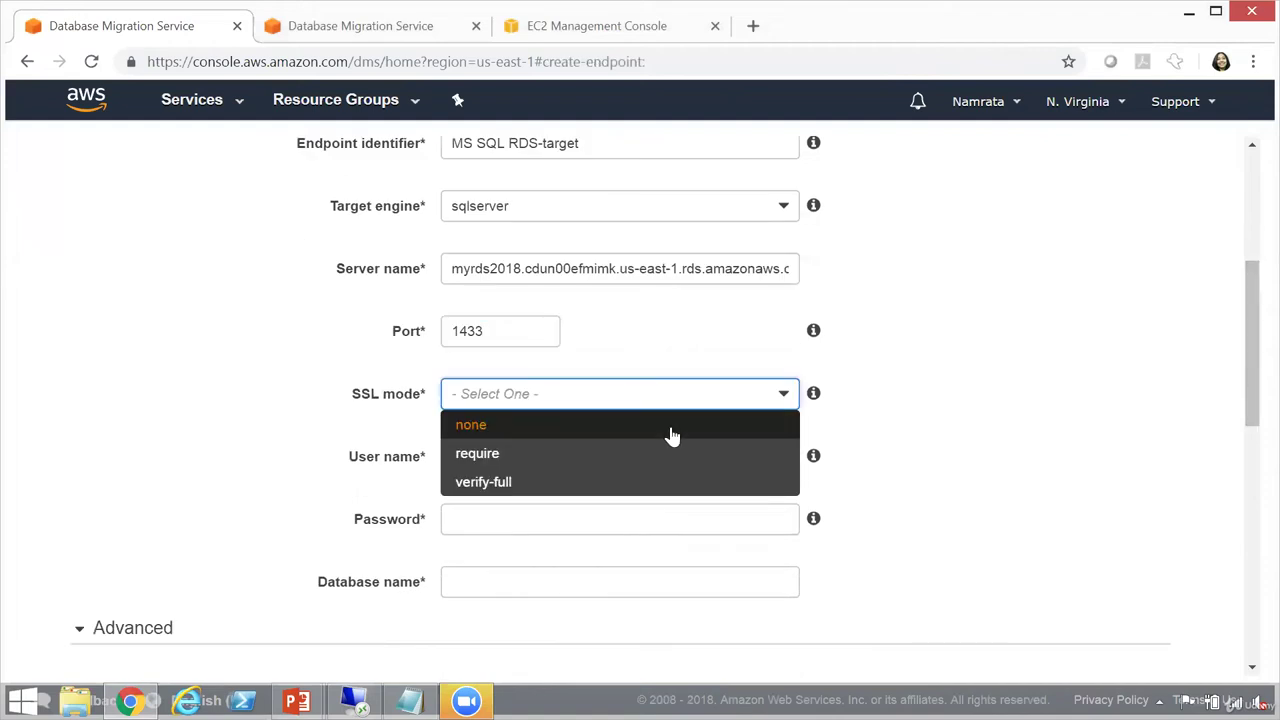
{"action": "left_click", "coordinate": [672, 436]}
{"action": "left_click", "coordinate": [643, 466]}
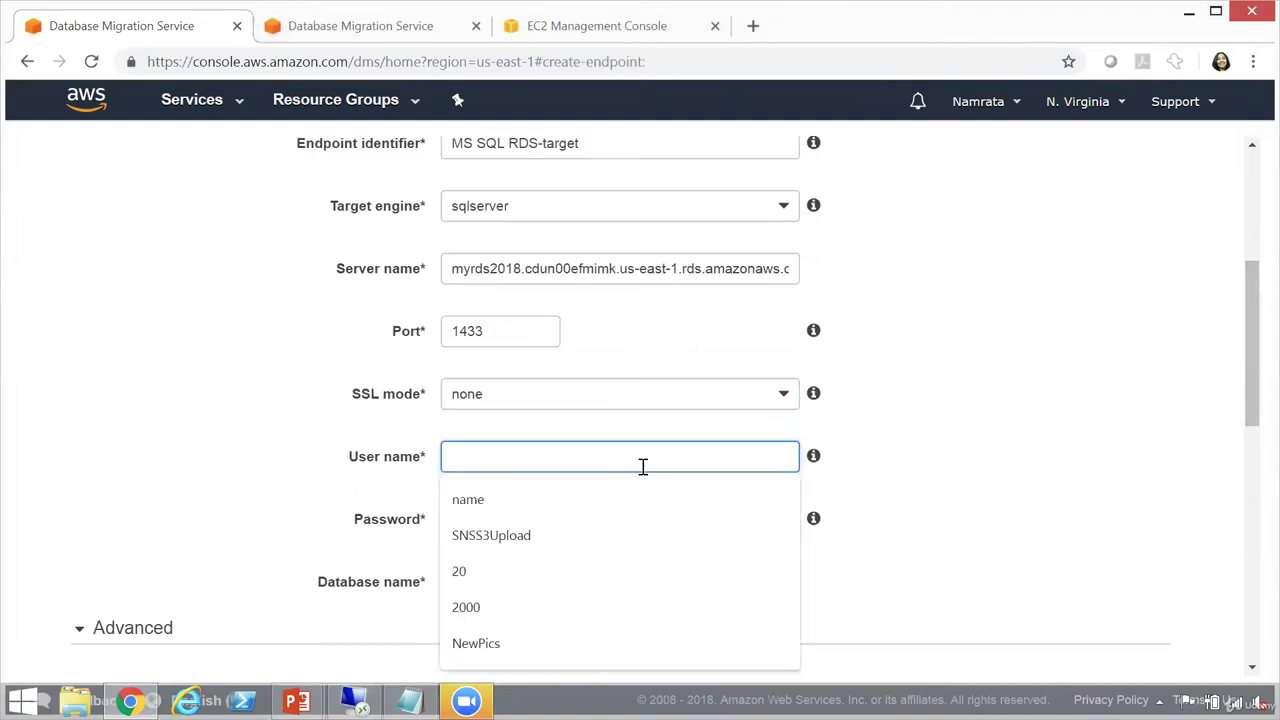
{"action": "type", "text": "myrds2018"}
{"action": "key", "text": "Tab"}
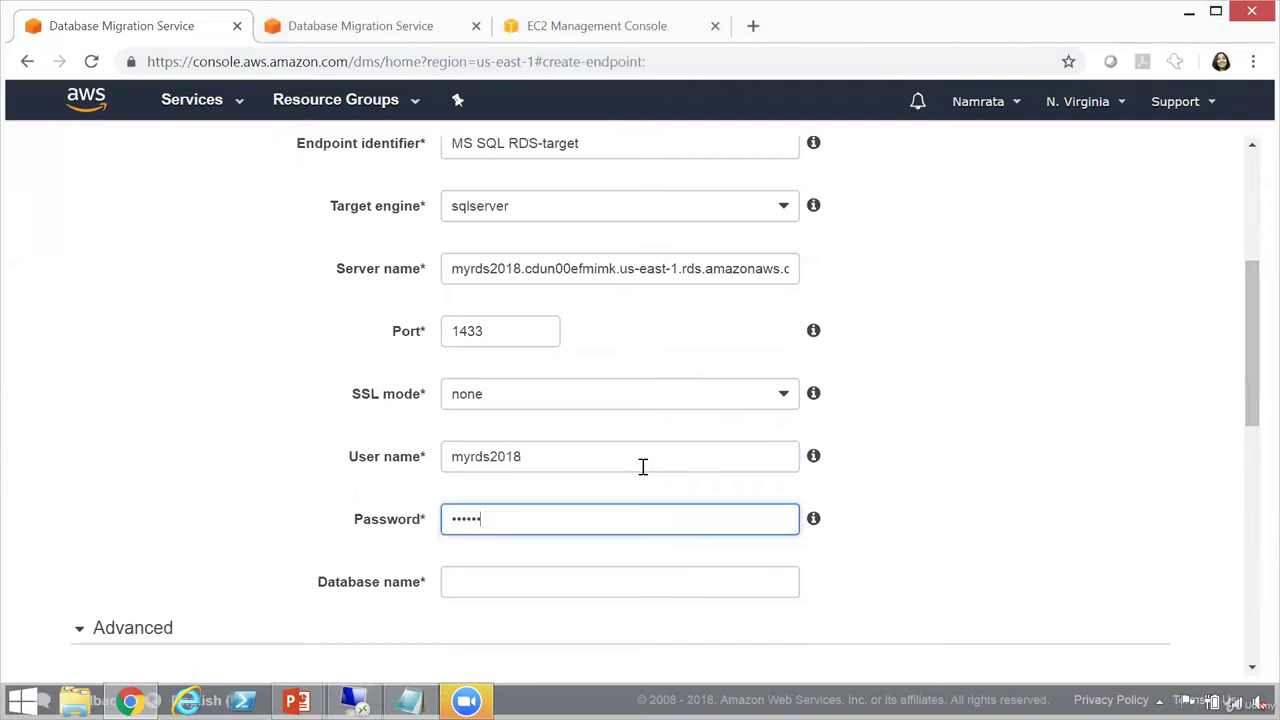
{"action": "key", "text": "Tab"}
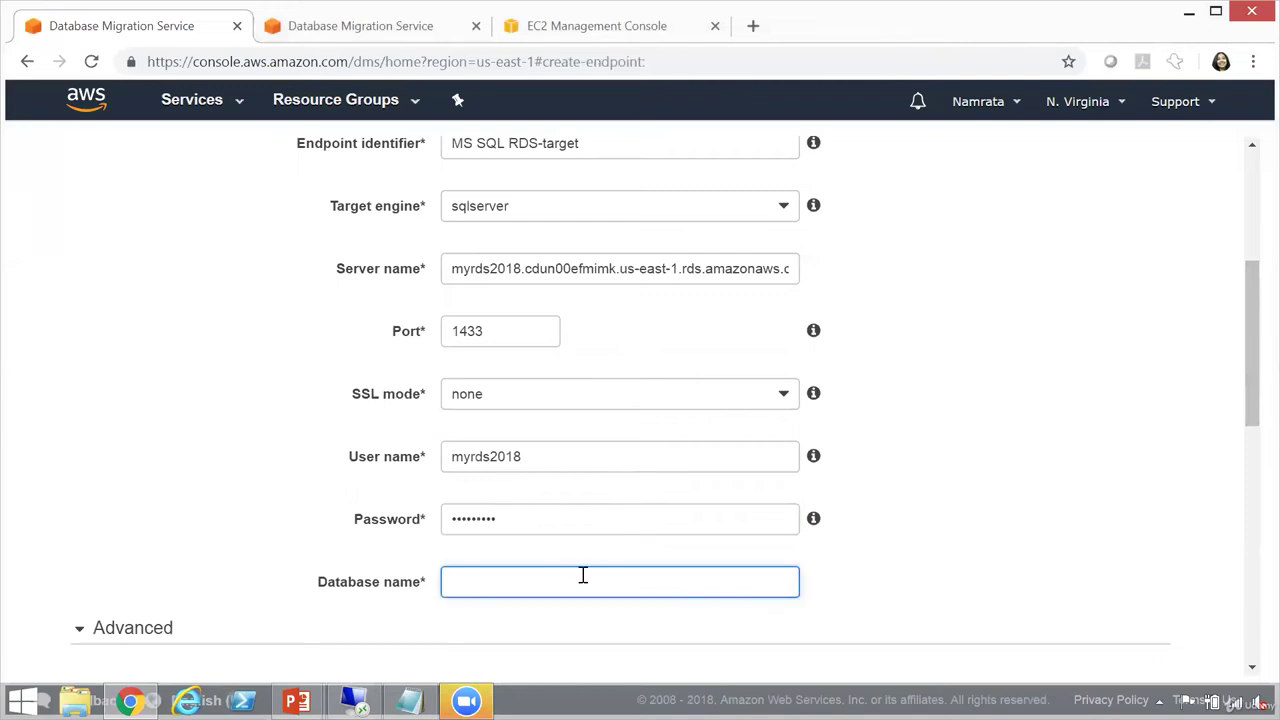
{"action": "type", "text": "DMSDemo"}
{"action": "key", "text": "BackSpace"}
{"action": "key", "text": "BackSpace"}
{"action": "key", "text": "alt+Tab"}
{"action": "key", "text": "alt+Tab"}
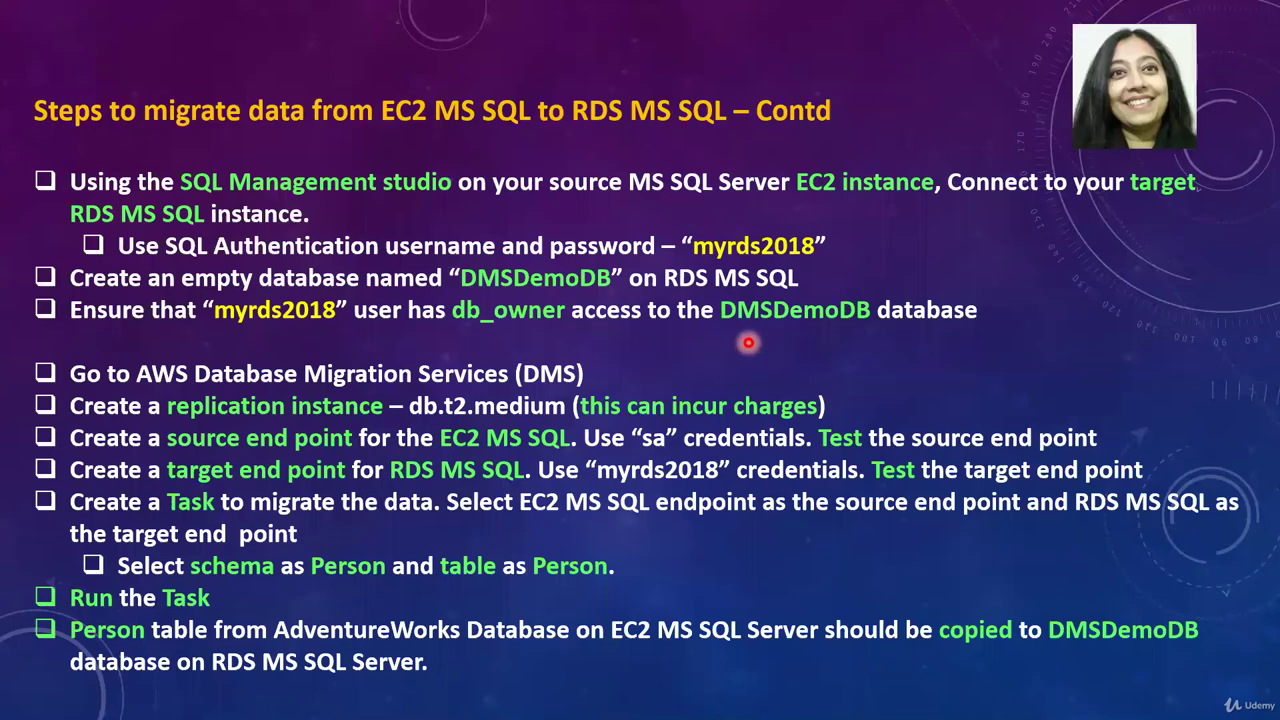
Complete the database name as DMSDemoDB, choose VPC vpc-60a36018, and run the endpoint connection test.
{"action": "key", "text": "alt+Tab"}
{"action": "type", "text": "DemoDB"}
{"action": "scroll", "coordinate": [1250, 483], "scroll_direction": "down", "scroll_amount": 3}
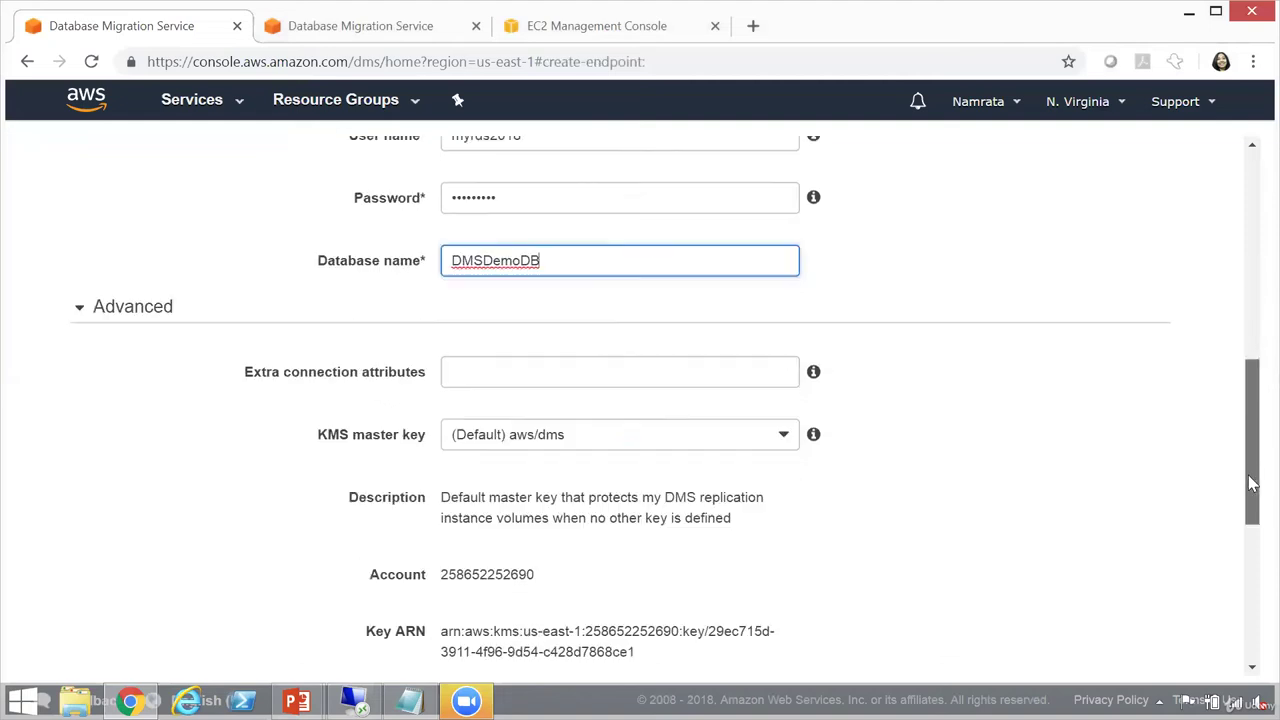
{"action": "scroll", "coordinate": [1249, 514], "scroll_direction": "down", "scroll_amount": 1}
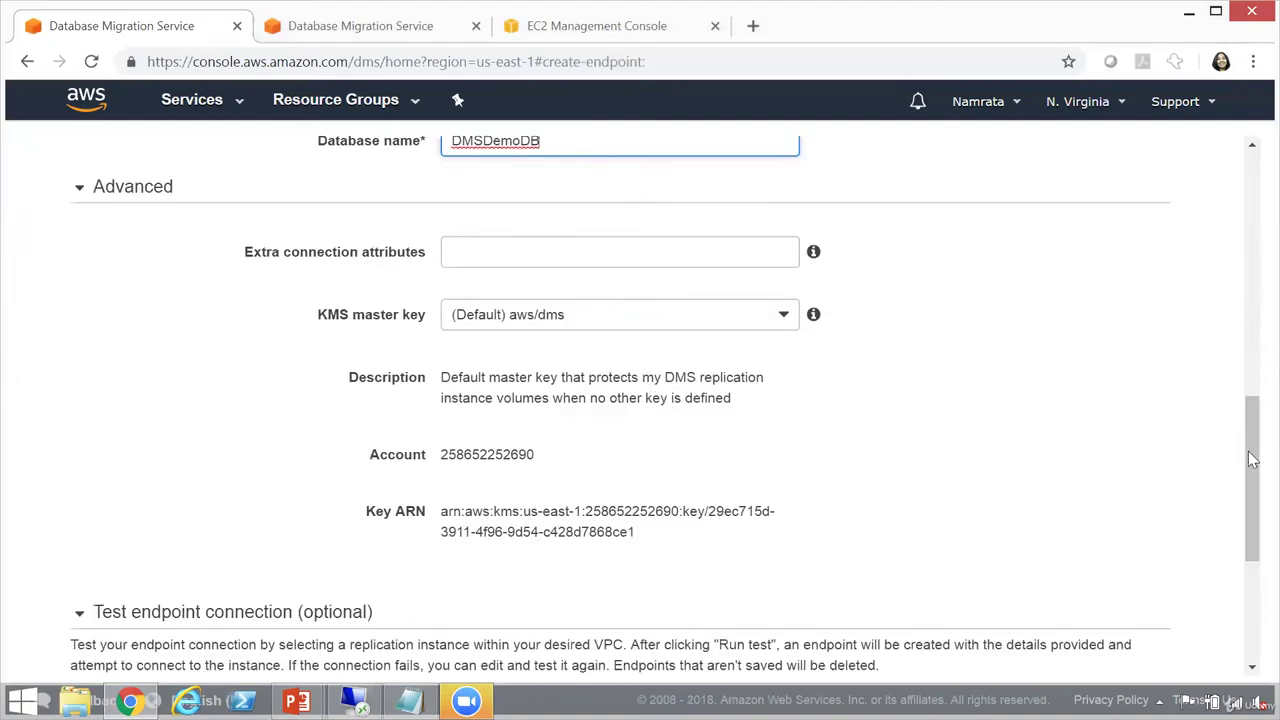
{"action": "left_click_drag", "start_coordinate": [1250, 459], "coordinate": [1252, 548]}
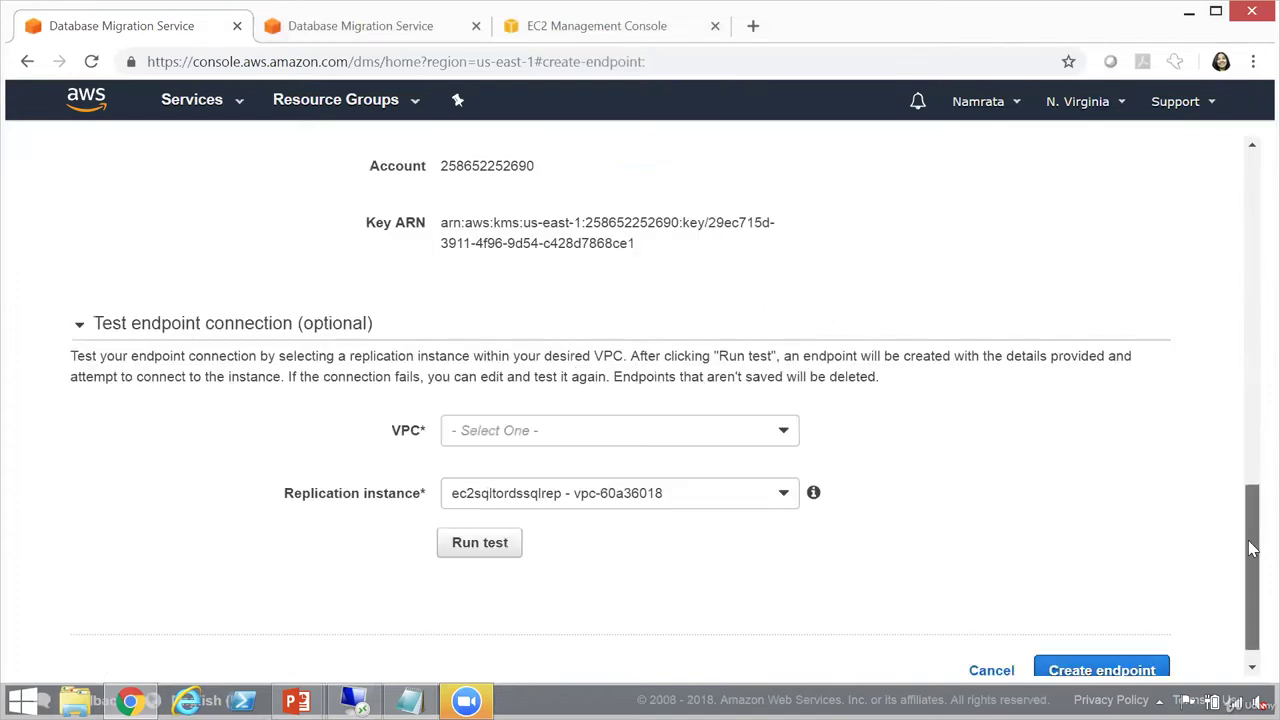
{"action": "left_click", "coordinate": [708, 432]}
{"action": "left_click", "coordinate": [669, 463]}
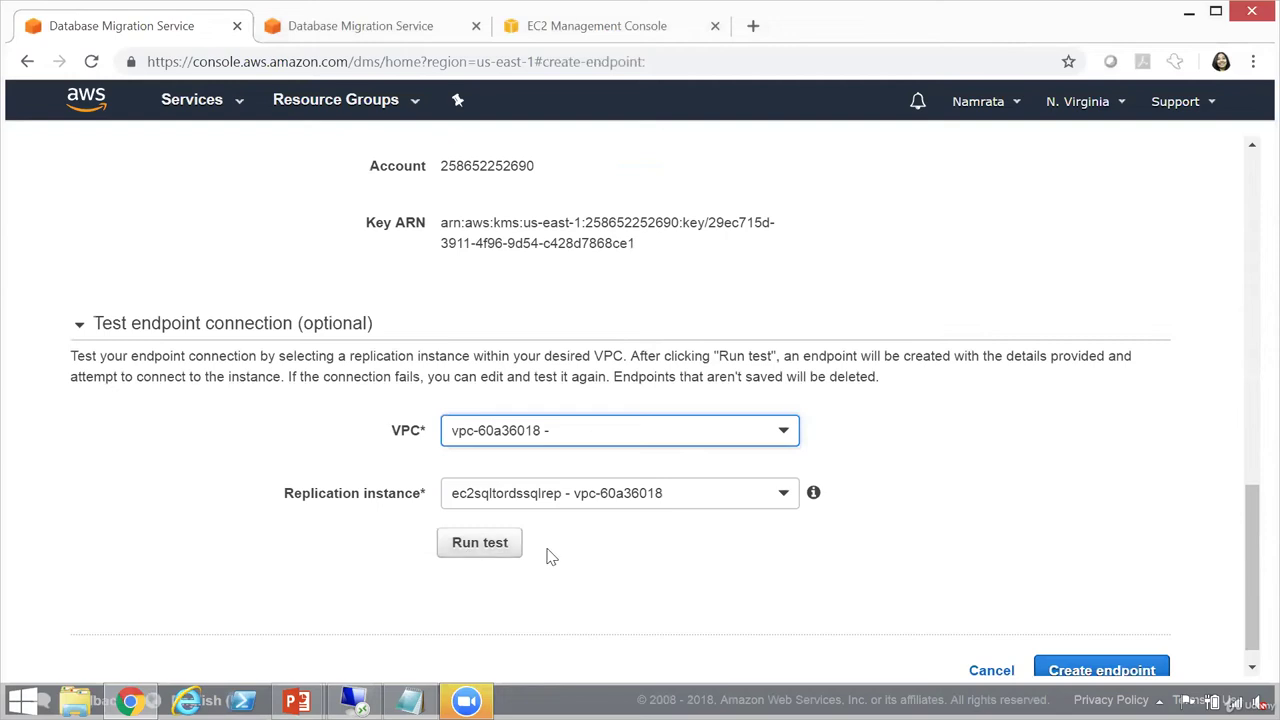
{"action": "left_click", "coordinate": [492, 554]}
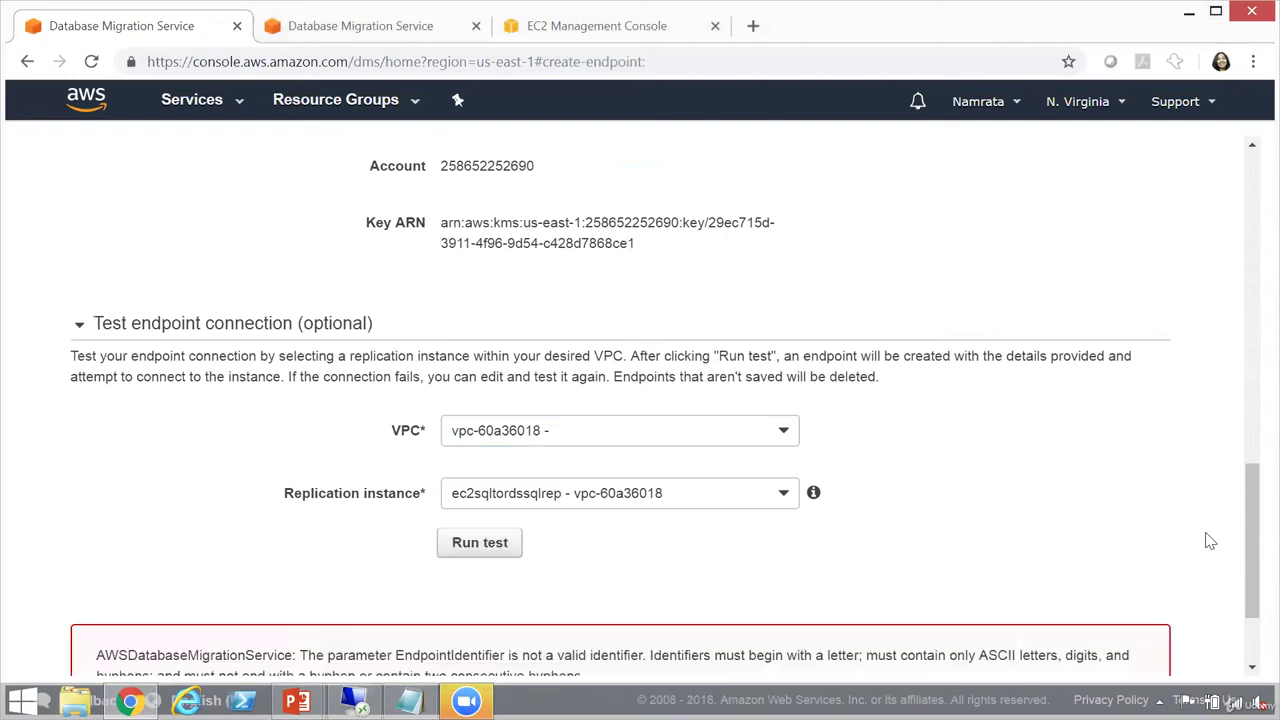
Remove the spaces from the rejected endpoint identifier so it reads MSSQLRDS-target.
{"action": "left_click_drag", "start_coordinate": [1248, 545], "coordinate": [1243, 320]}
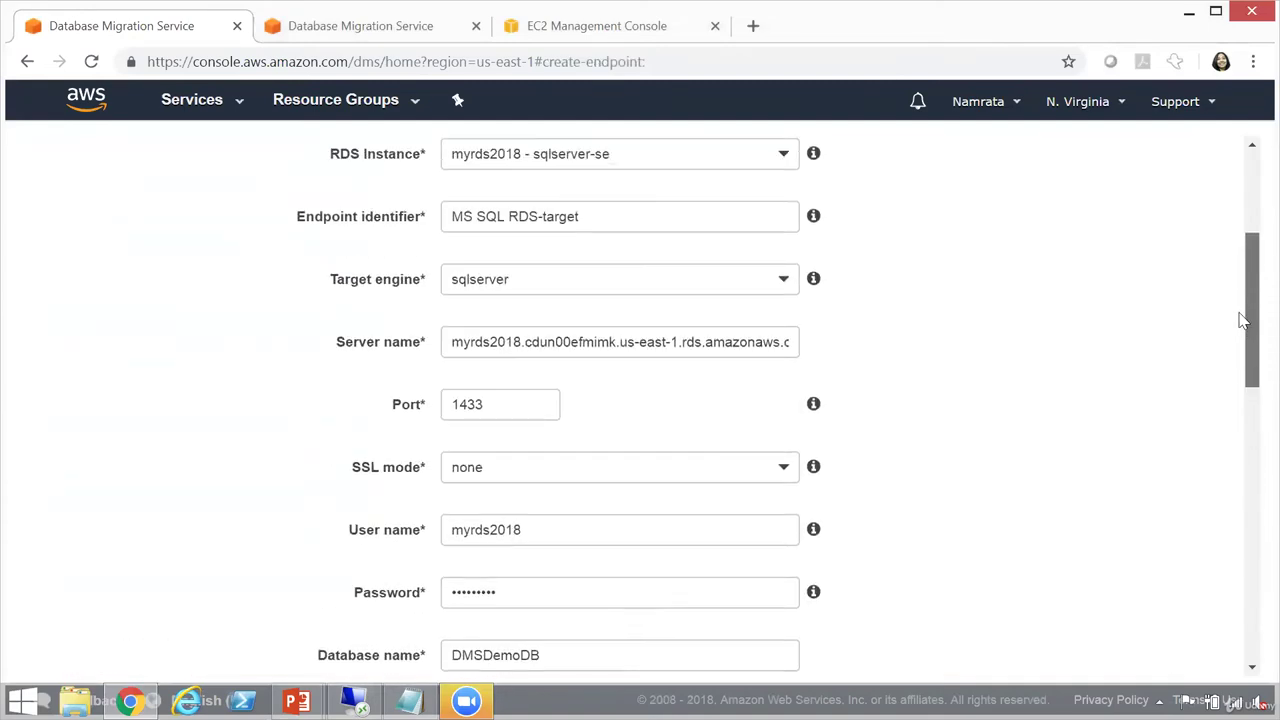
{"action": "left_click", "coordinate": [478, 220]}
{"action": "key", "text": "BackSpace"}
{"action": "key", "text": "BackSpace"}
{"action": "left_click_drag", "start_coordinate": [1250, 312], "coordinate": [1250, 550]}
{"action": "scroll", "coordinate": [994, 517], "scroll_direction": "down", "scroll_amount": 1}
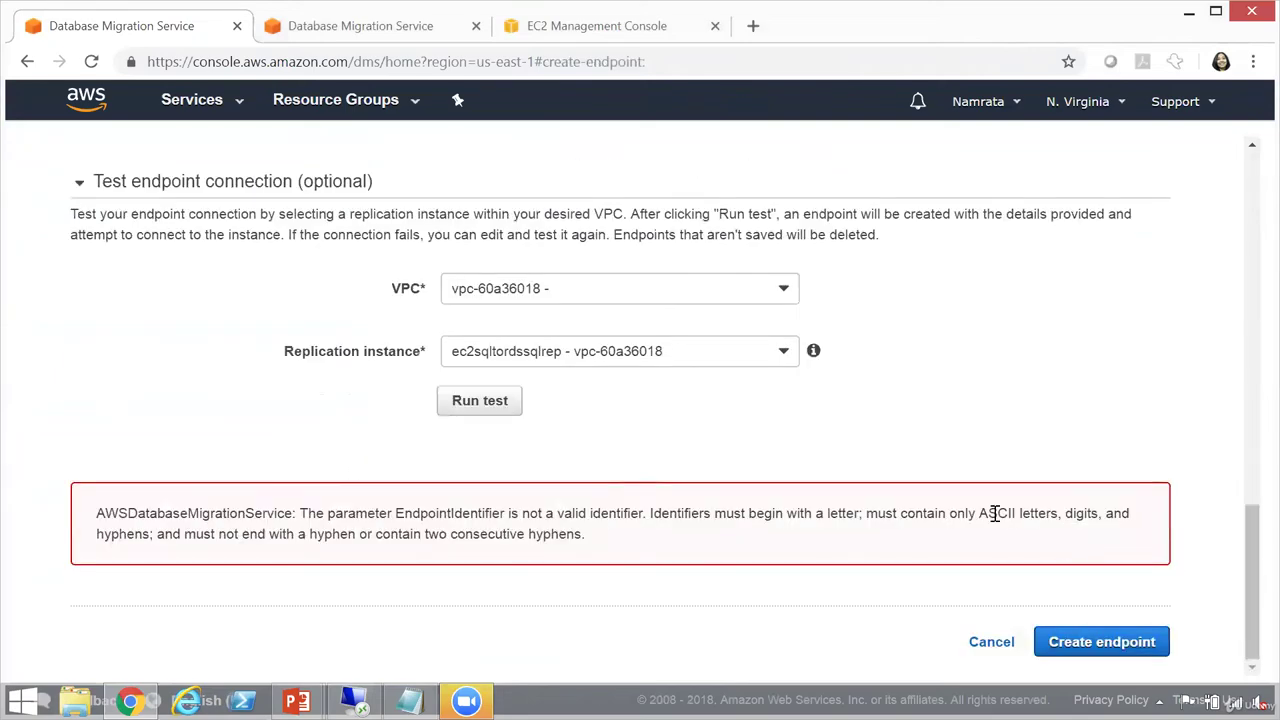
Test the mssqlrds-target connection successfully and save the endpoint.
{"action": "left_click", "coordinate": [481, 401]}
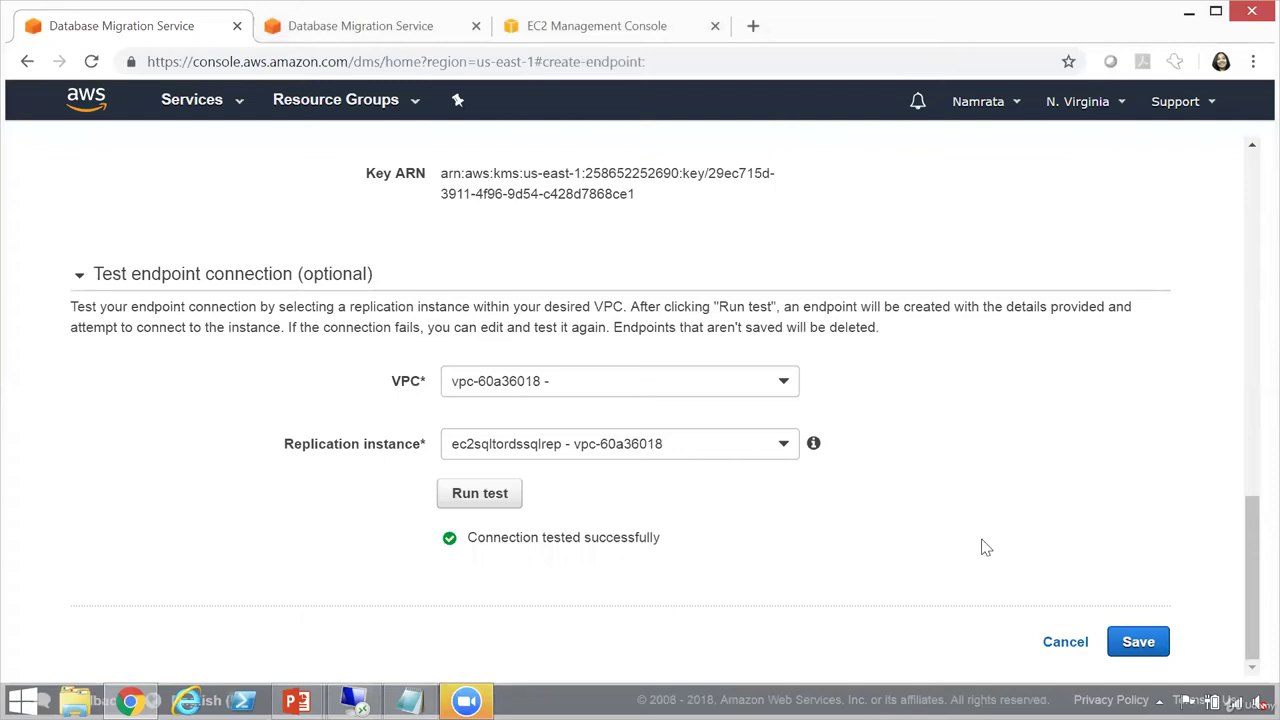
{"action": "left_click", "coordinate": [1161, 644]}
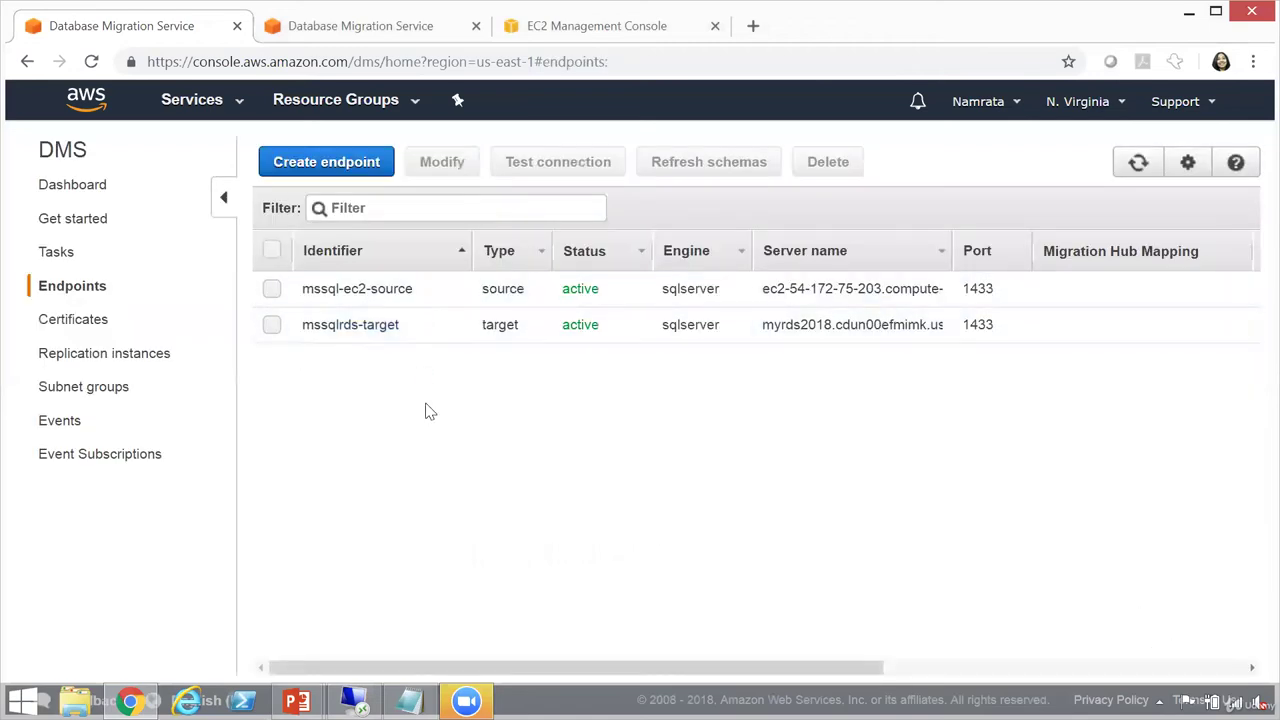
{"action": "key", "text": "alt+Tab"}
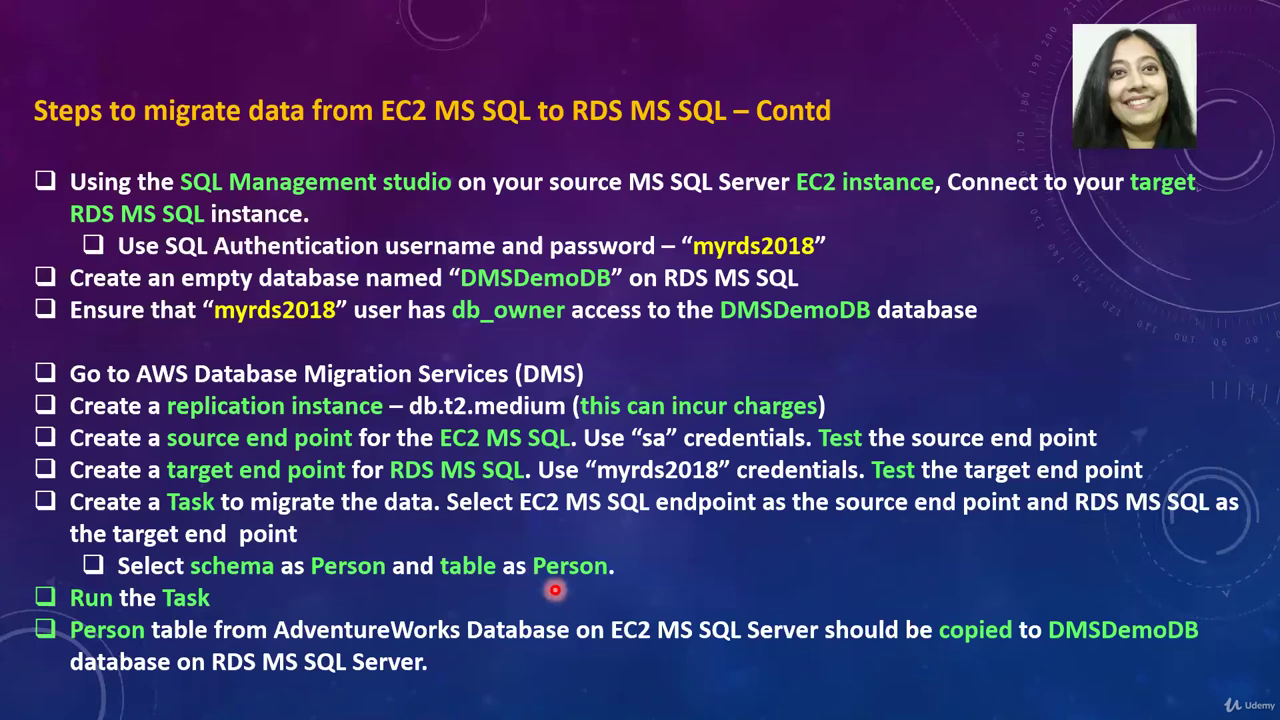
{"action": "key", "text": "alt+Tab"}
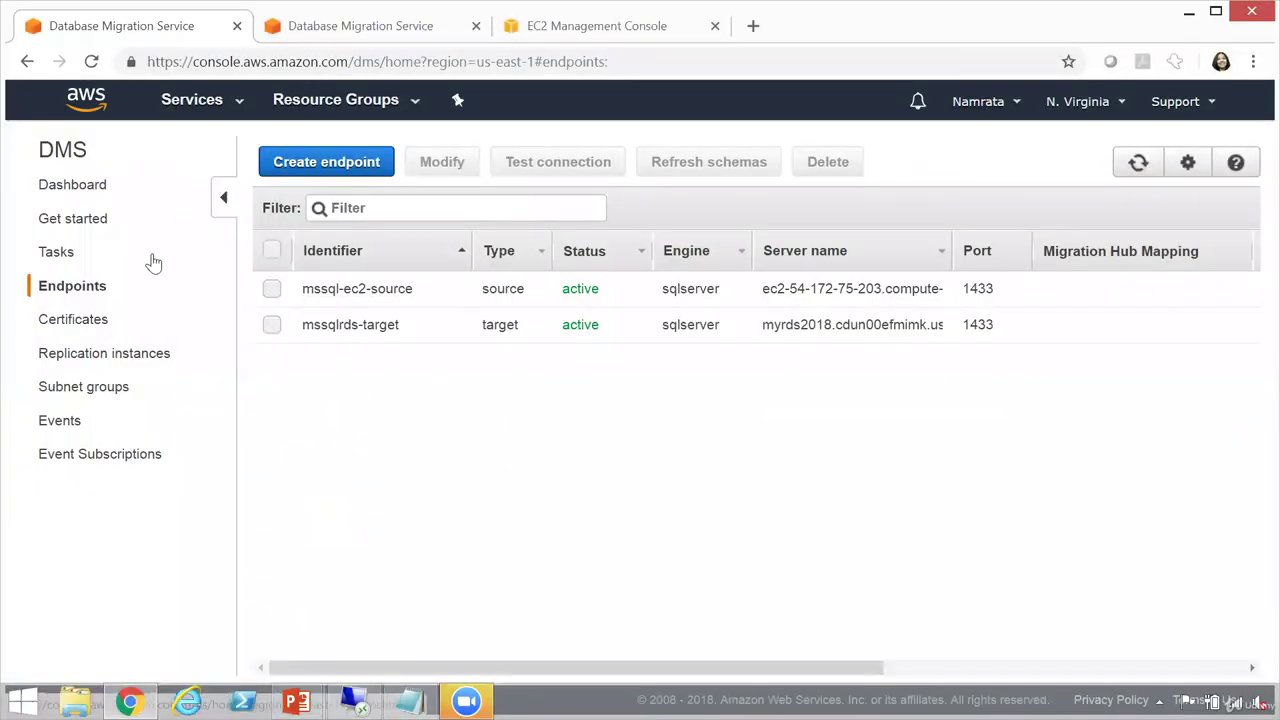
Create a new migration task named Ec2sqltoRDSsql and review its replication instance and endpoints.
{"action": "left_click", "coordinate": [51, 256]}
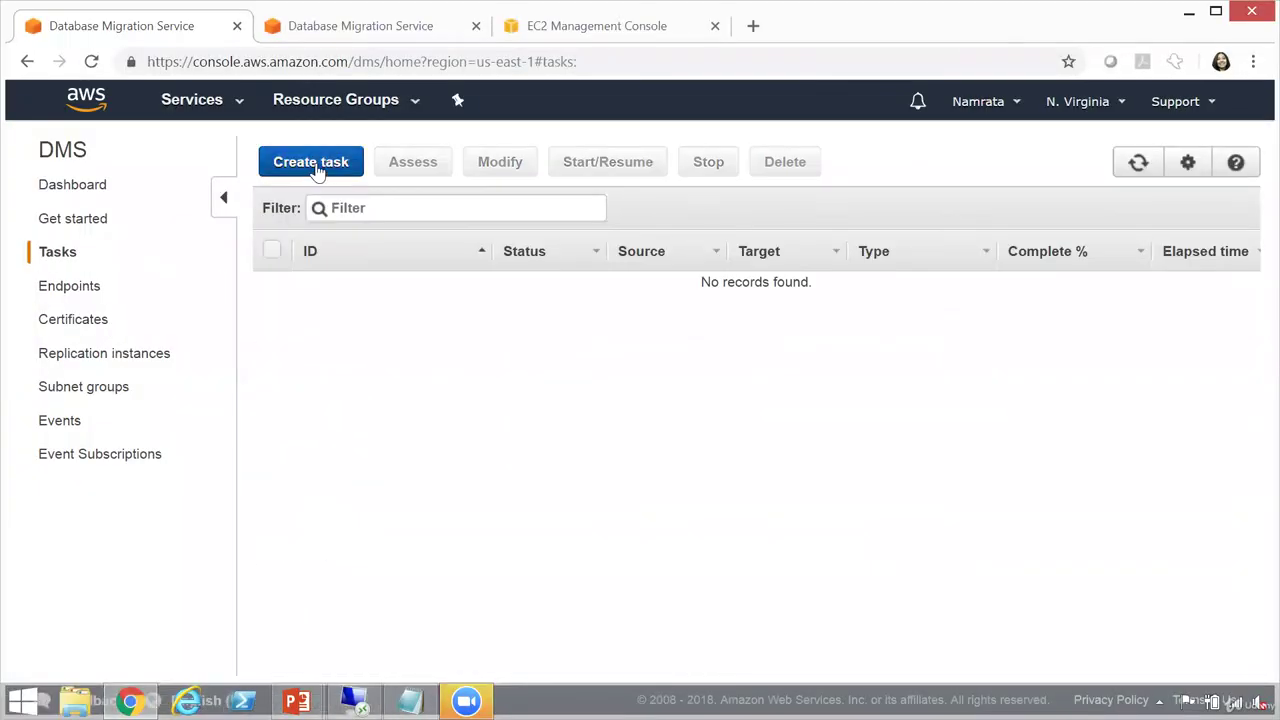
{"action": "left_click", "coordinate": [311, 163]}
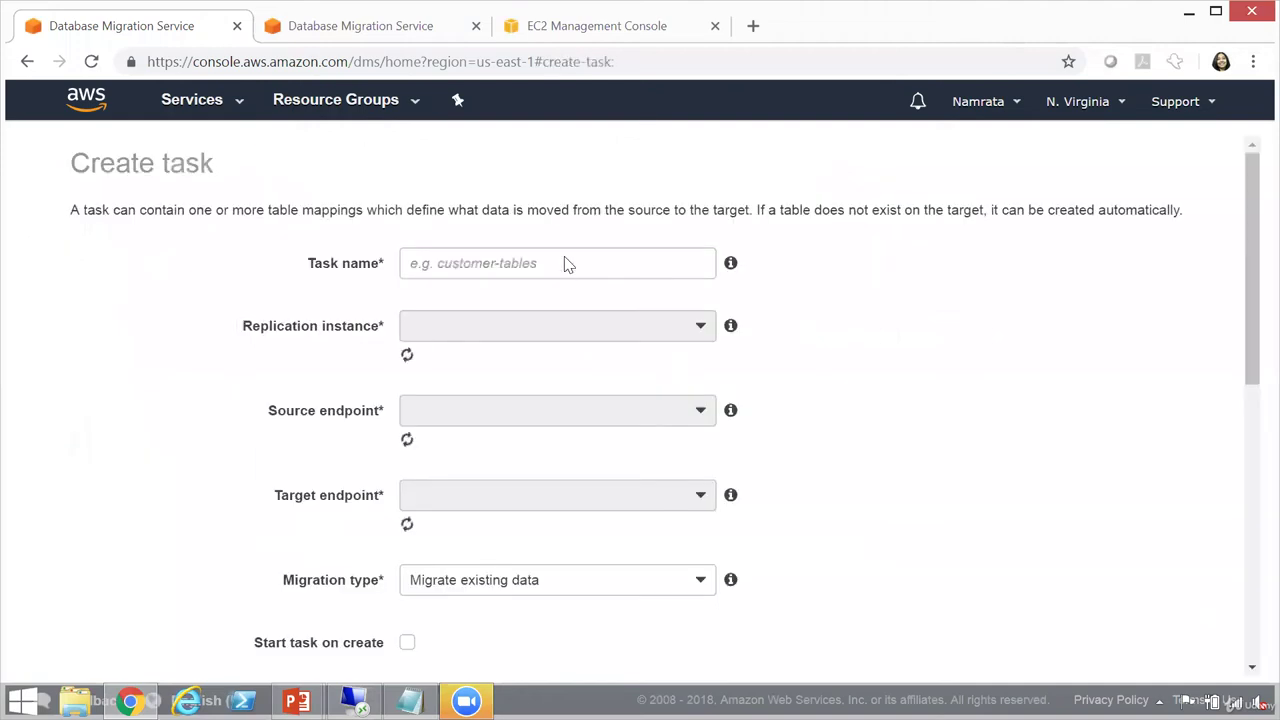
{"action": "left_click", "coordinate": [556, 263]}
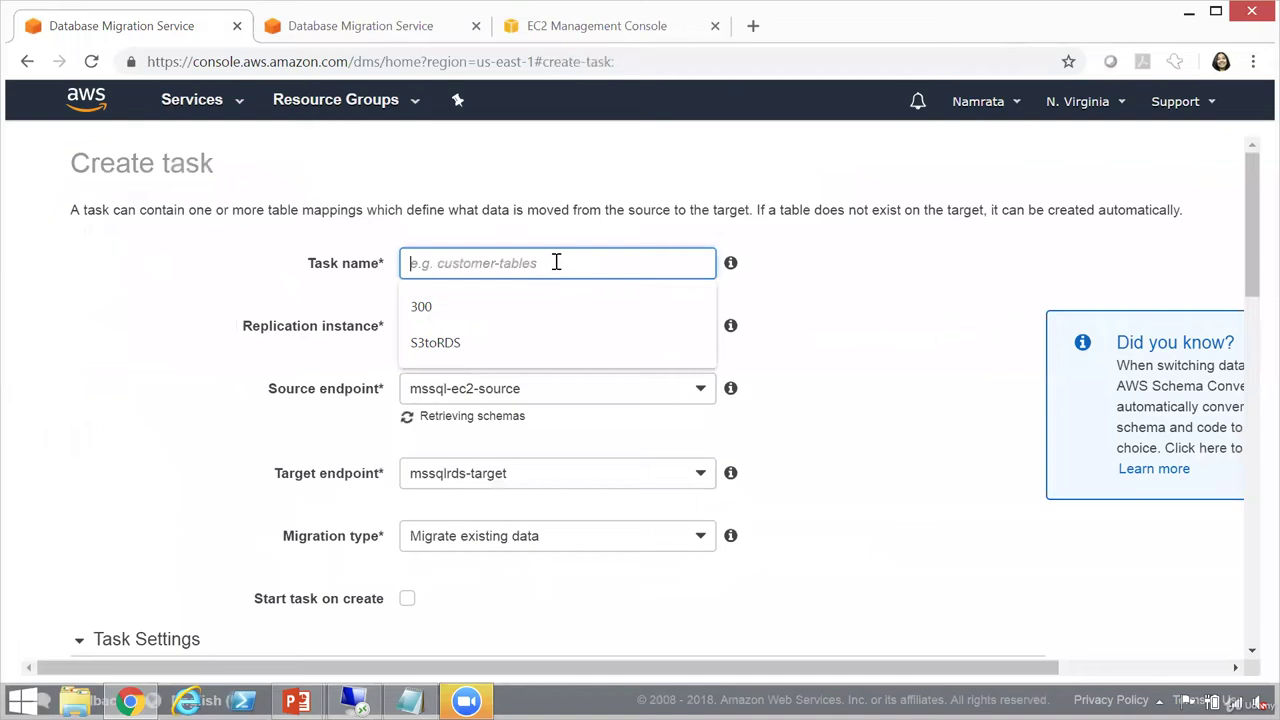
{"action": "type", "text": "Ec2sqlto"}
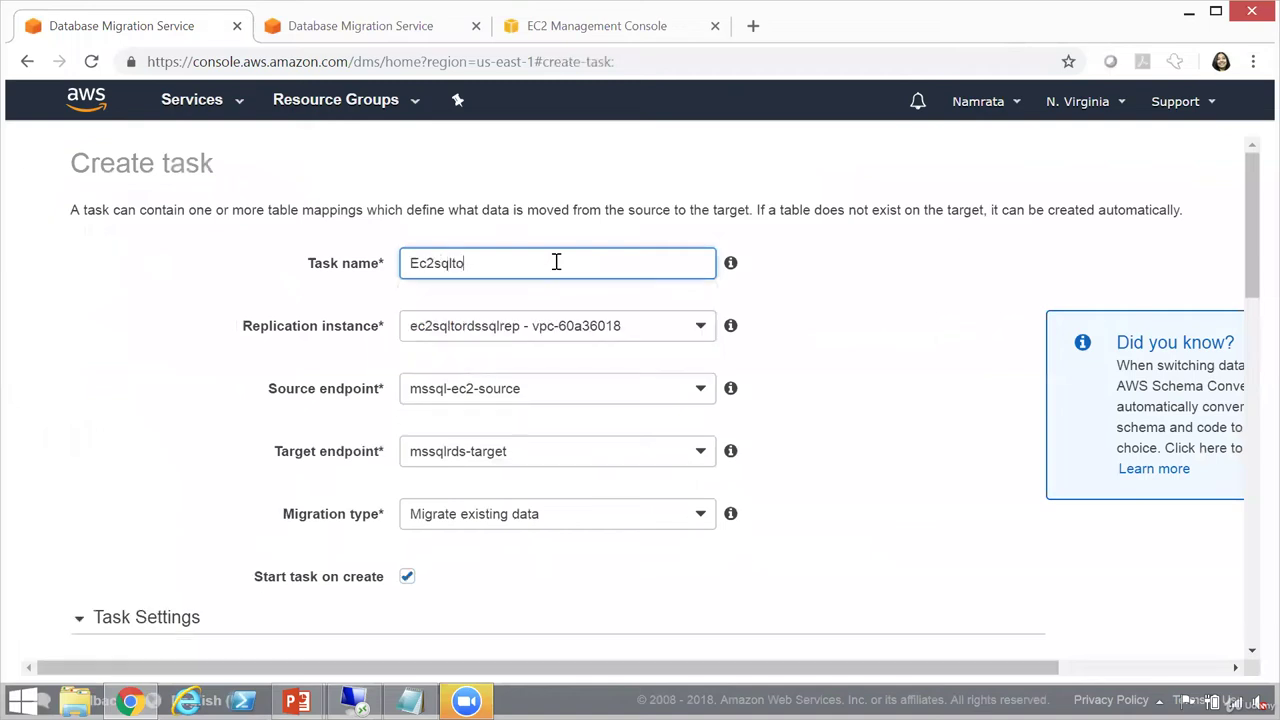
{"action": "type", "text": "RDSsql"}
{"action": "key", "text": "Tab"}
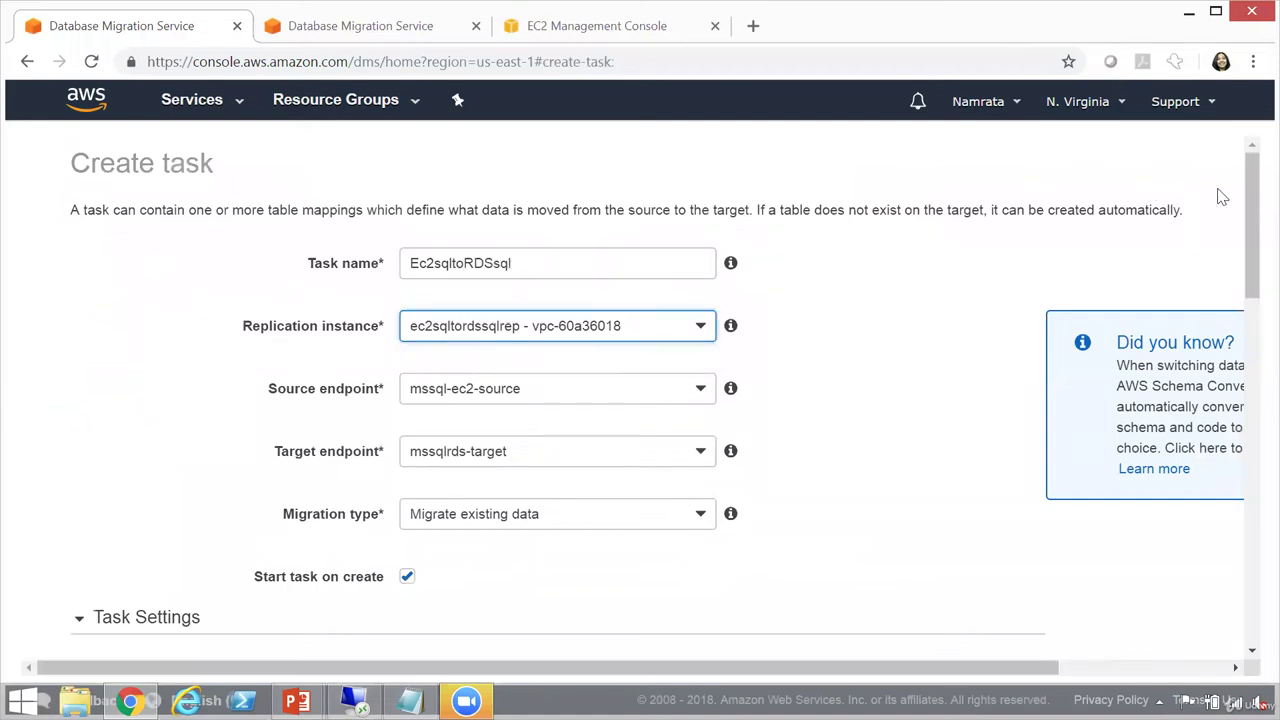
{"action": "scroll", "coordinate": [1250, 197], "scroll_direction": "down", "scroll_amount": 1}
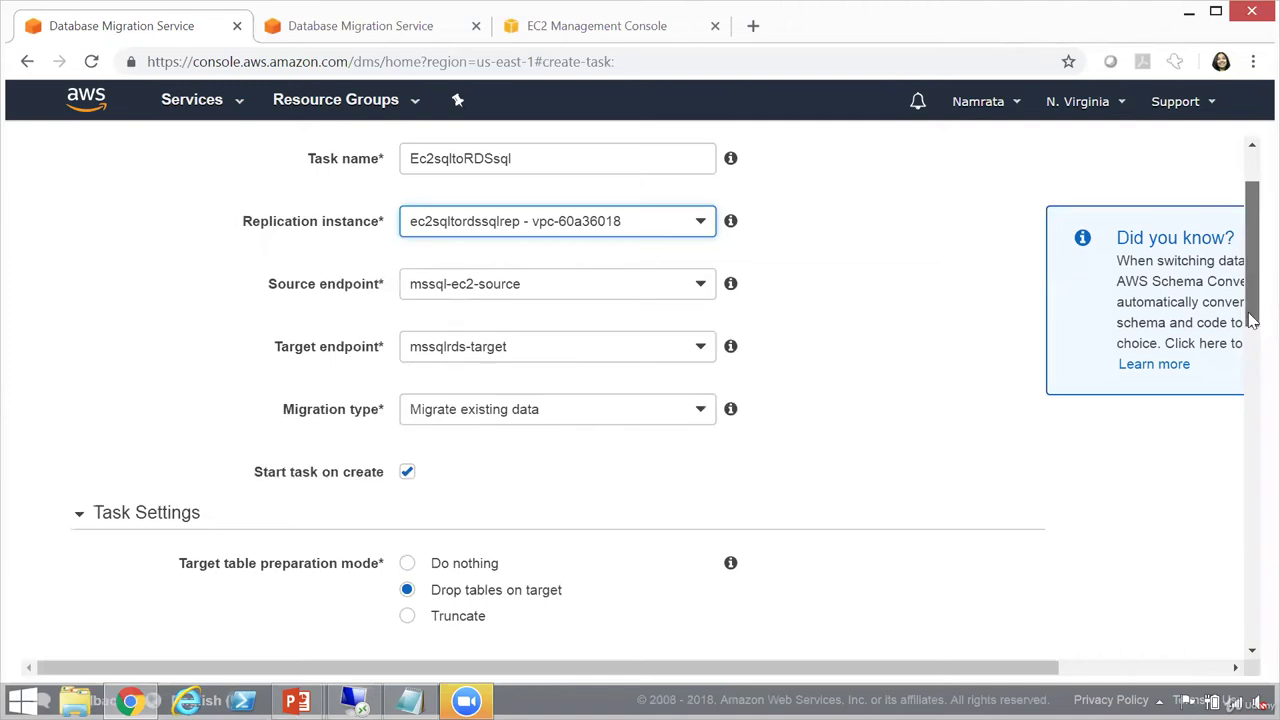
{"action": "left_click_drag", "start_coordinate": [1252, 308], "coordinate": [1252, 350]}
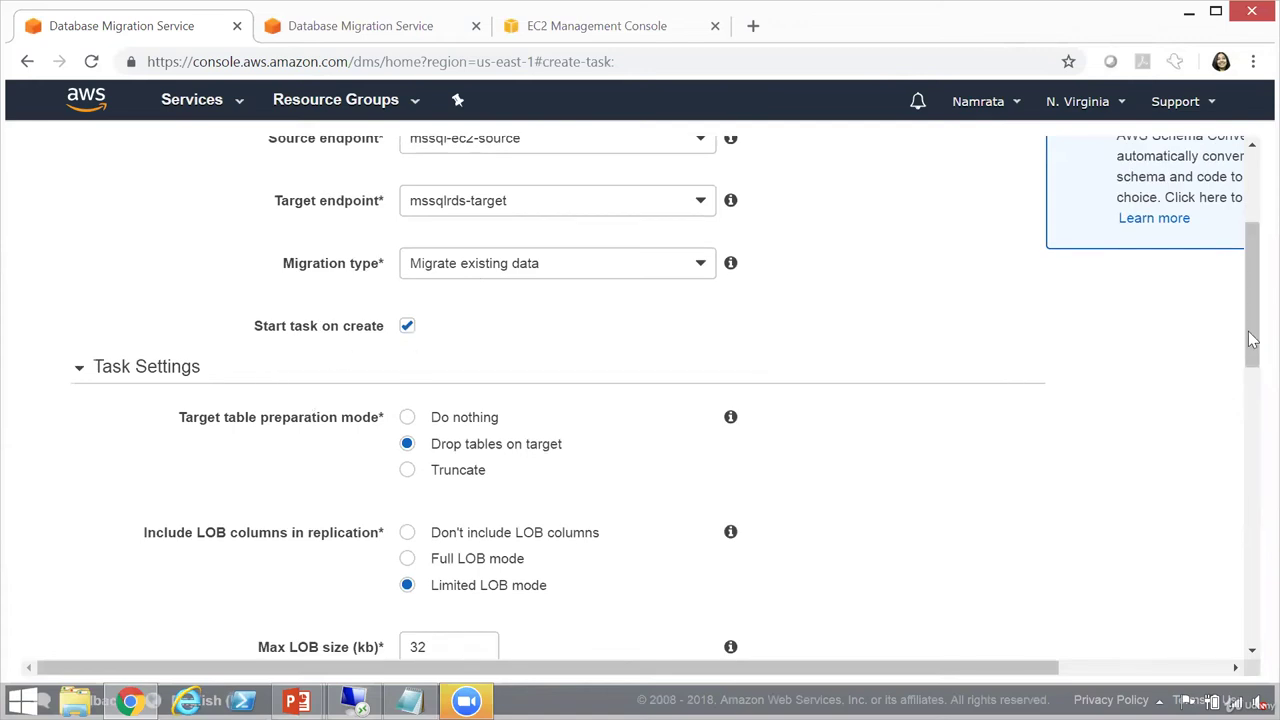
{"action": "left_click_drag", "start_coordinate": [1250, 343], "coordinate": [1250, 369]}
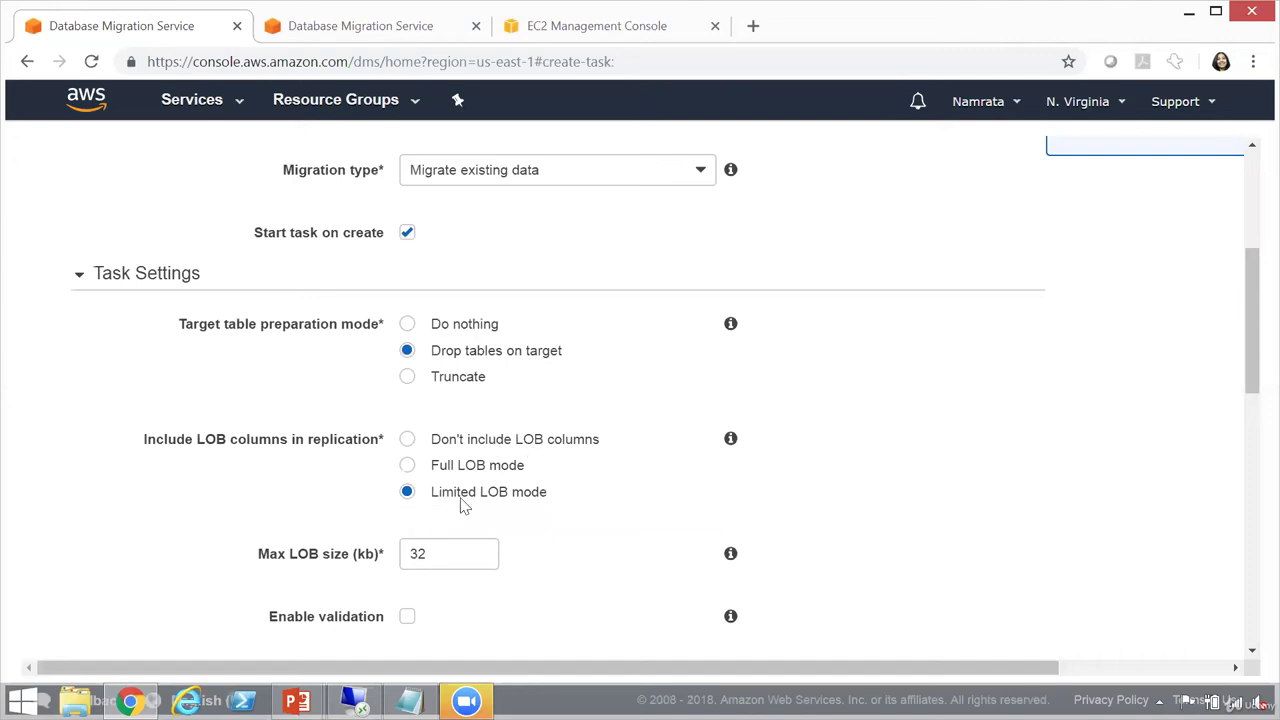
{"action": "double_click", "coordinate": [437, 557]}
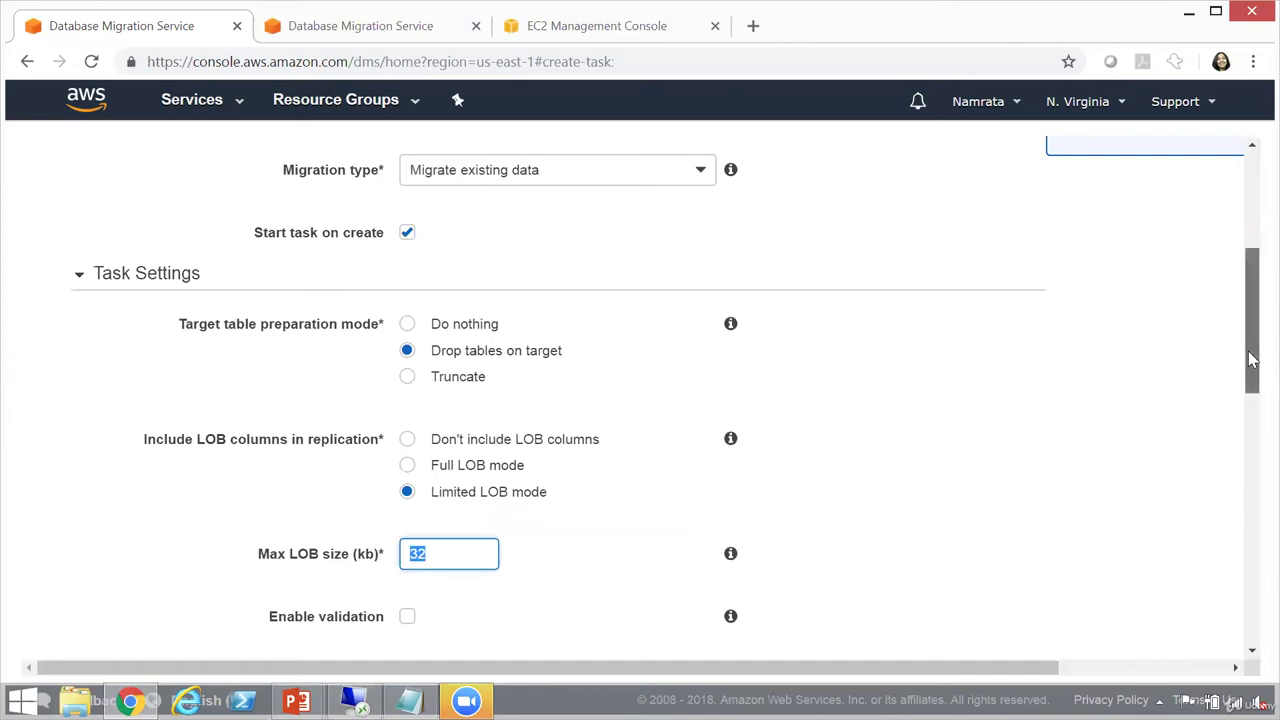
{"action": "scroll", "coordinate": [1250, 360], "scroll_direction": "down", "scroll_amount": 1}
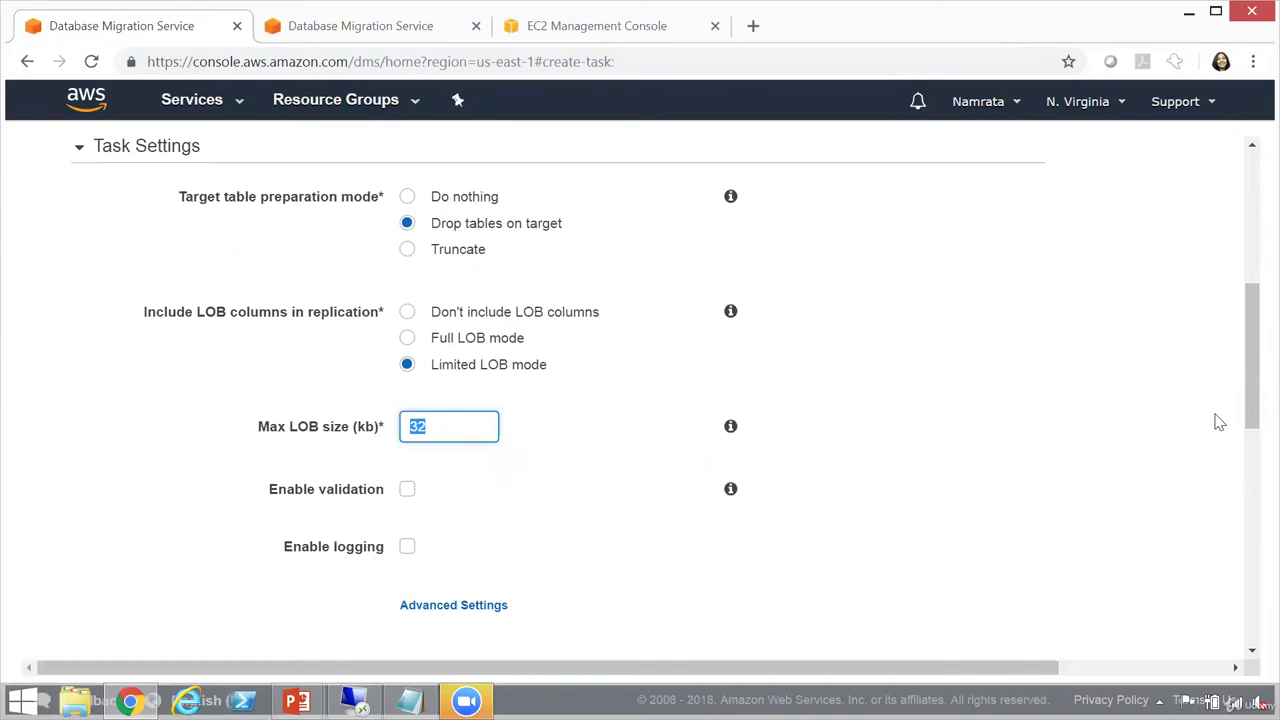
{"action": "scroll", "coordinate": [1251, 398], "scroll_direction": "down", "scroll_amount": 1}
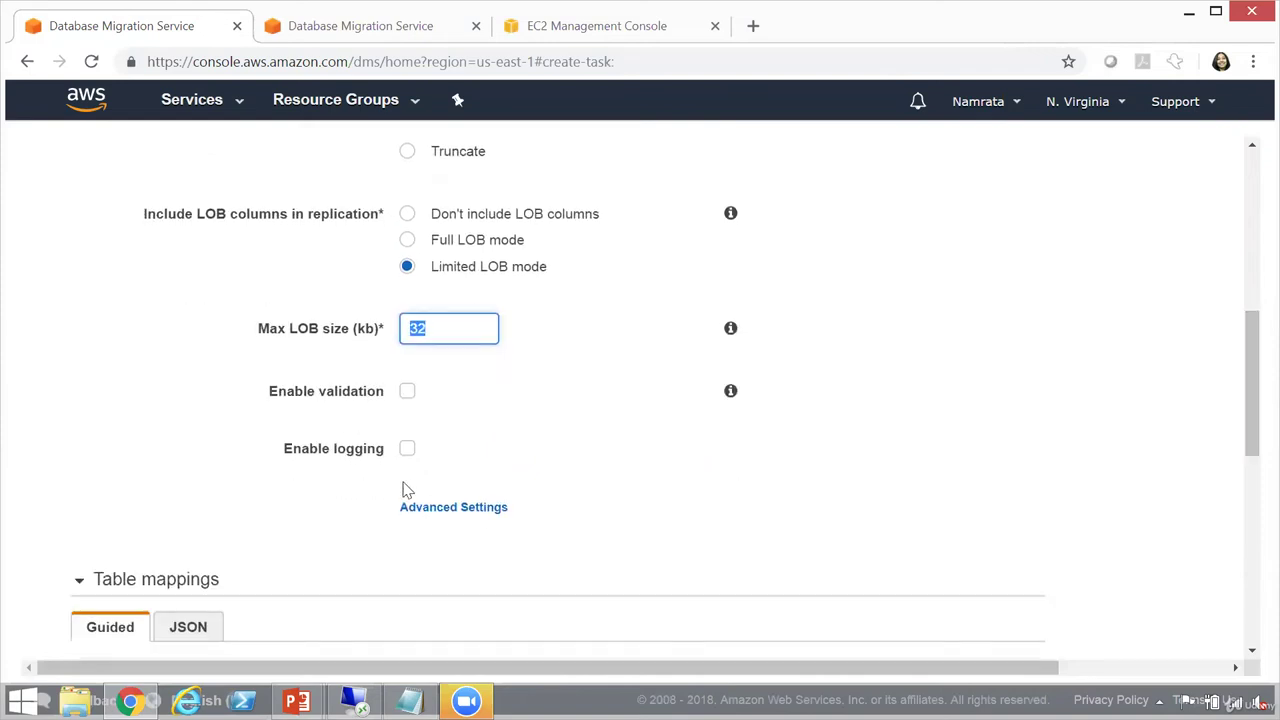
{"action": "left_click_drag", "start_coordinate": [1249, 423], "coordinate": [1252, 543]}
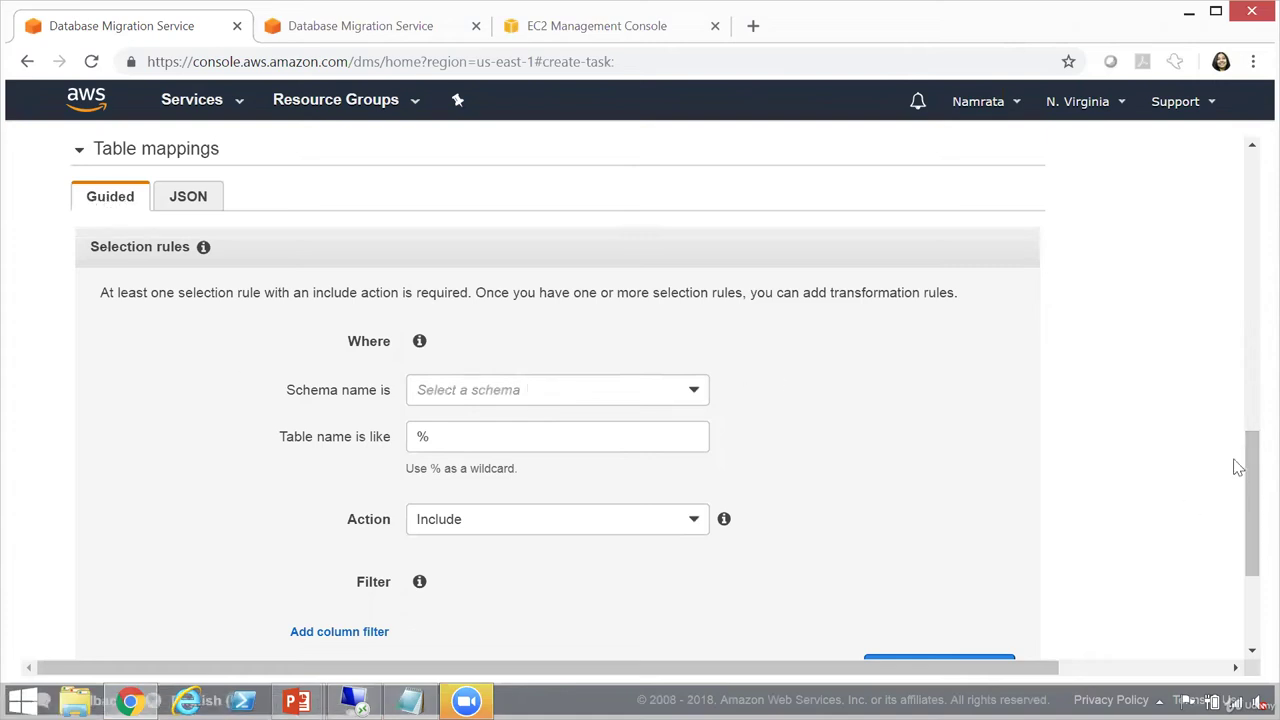
Add a selection rule for schema Person, table Person, then create the task.
{"action": "left_click_drag", "start_coordinate": [1252, 472], "coordinate": [1249, 490]}
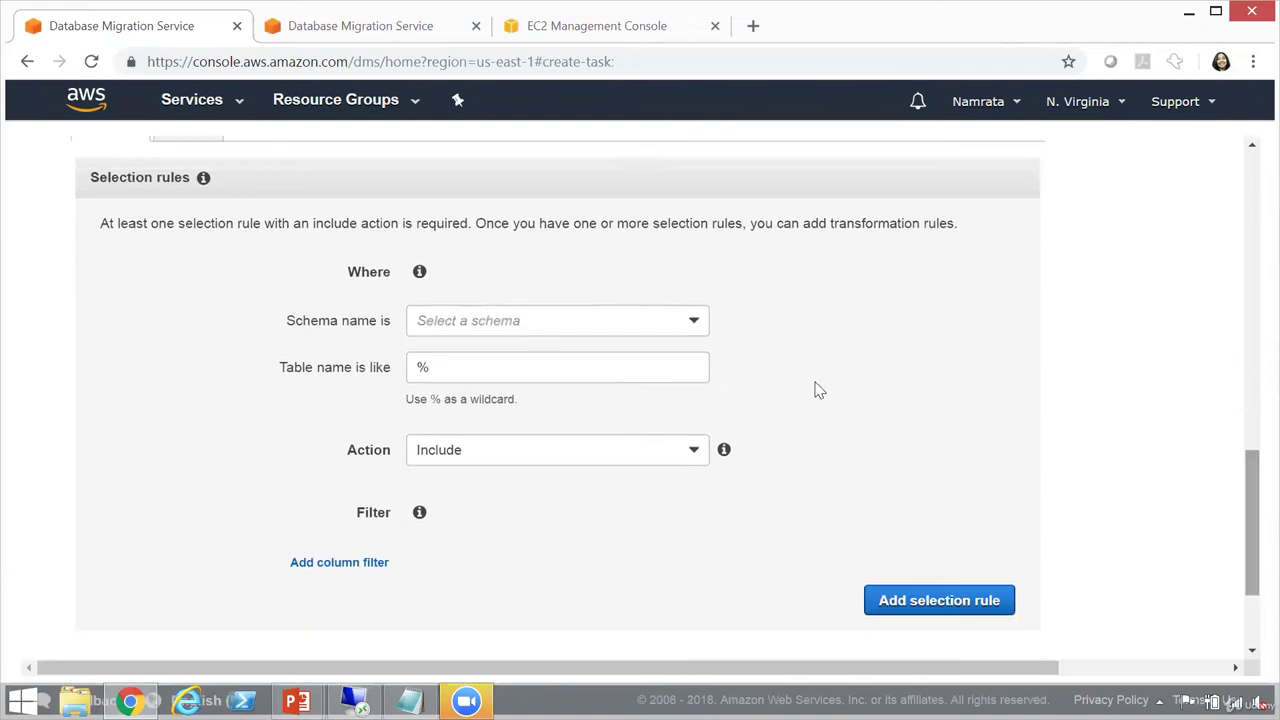
{"action": "left_click", "coordinate": [694, 324]}
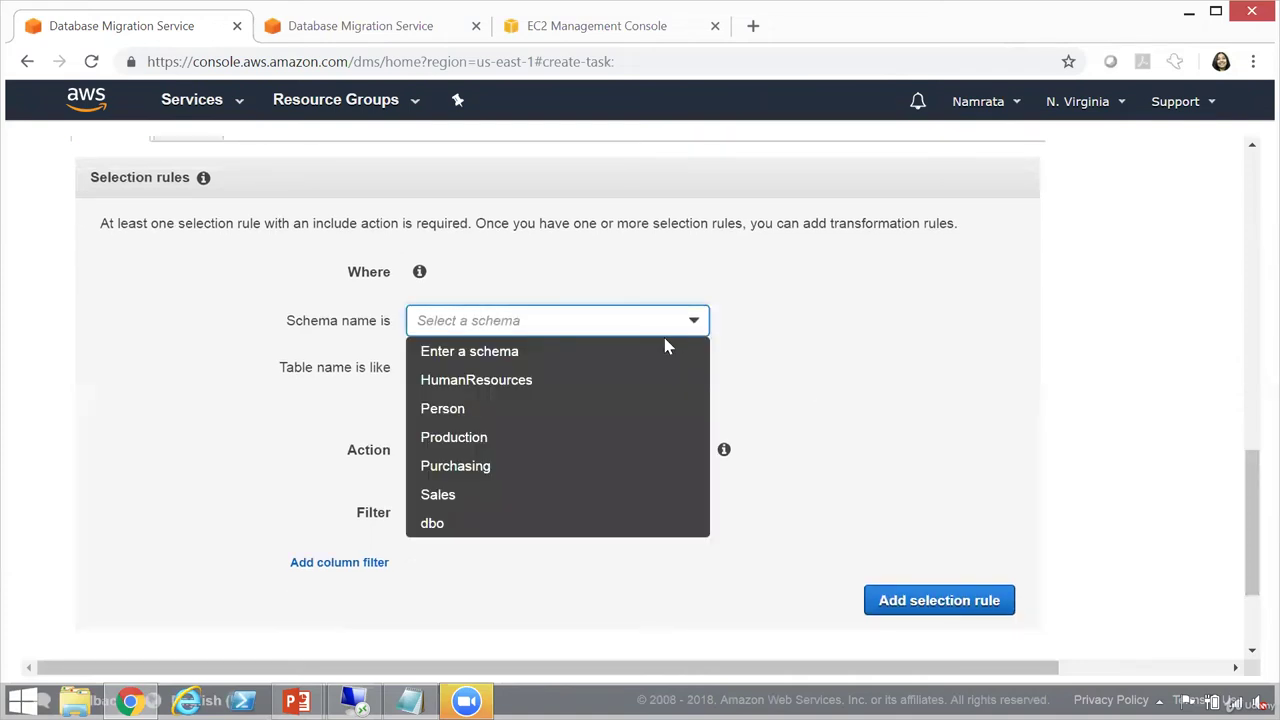
{"action": "left_click", "coordinate": [578, 420]}
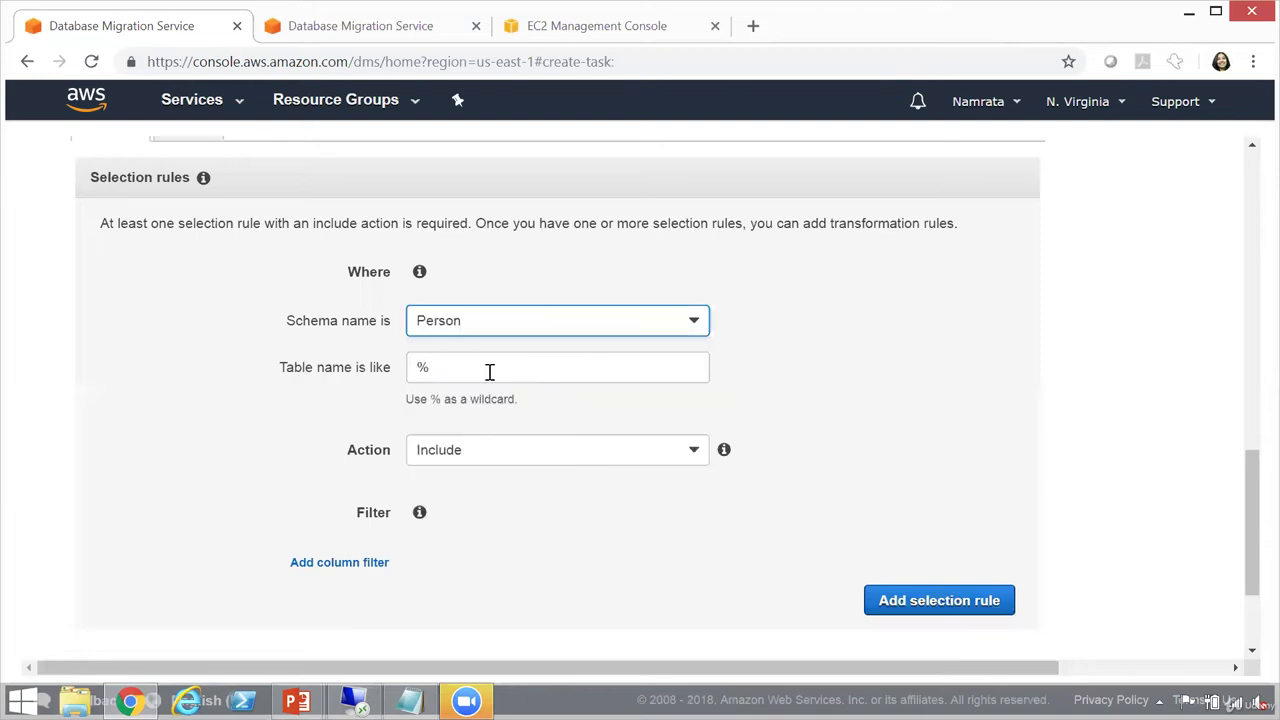
{"action": "left_click", "coordinate": [490, 372]}
{"action": "type", "text": "Pperso"}
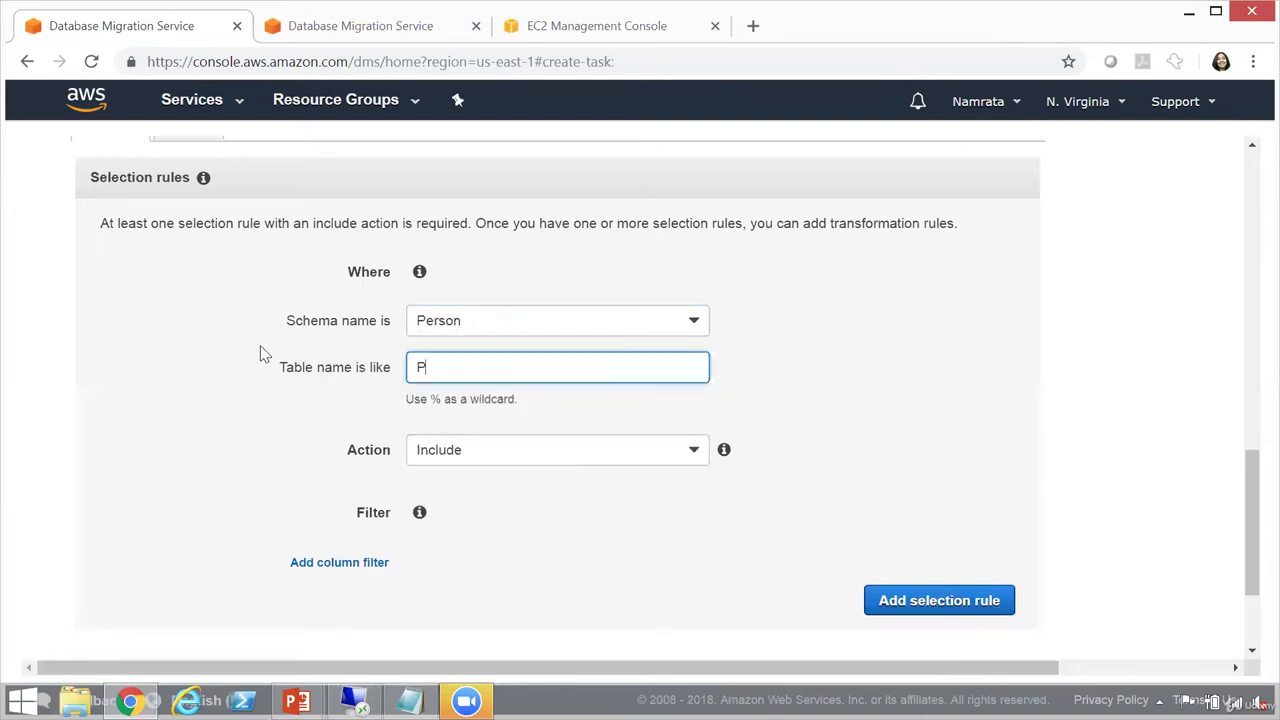
{"action": "key", "text": "BackSpace"}
{"action": "key", "text": "BackSpace"}
{"action": "key", "text": "BackSpace"}
{"action": "key", "text": "BackSpace"}
{"action": "key", "text": "BackSpace"}
{"action": "type", "text": "erson"}
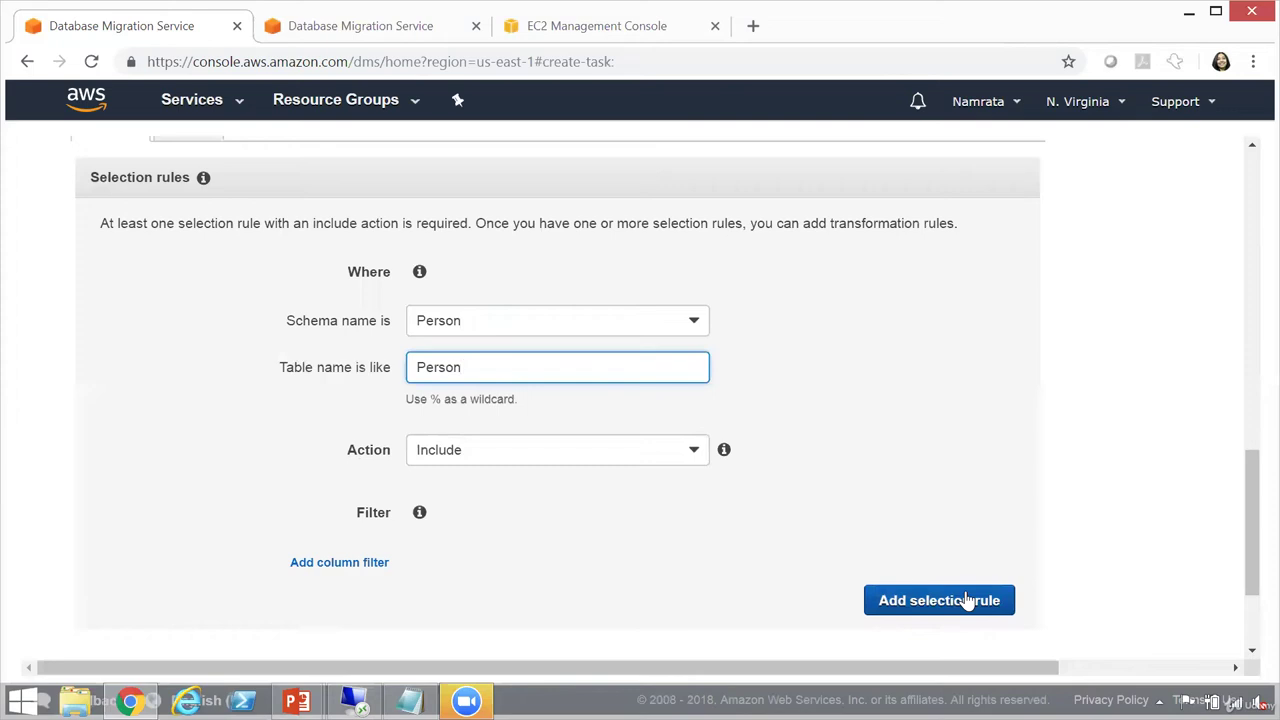
{"action": "left_click", "coordinate": [967, 600]}
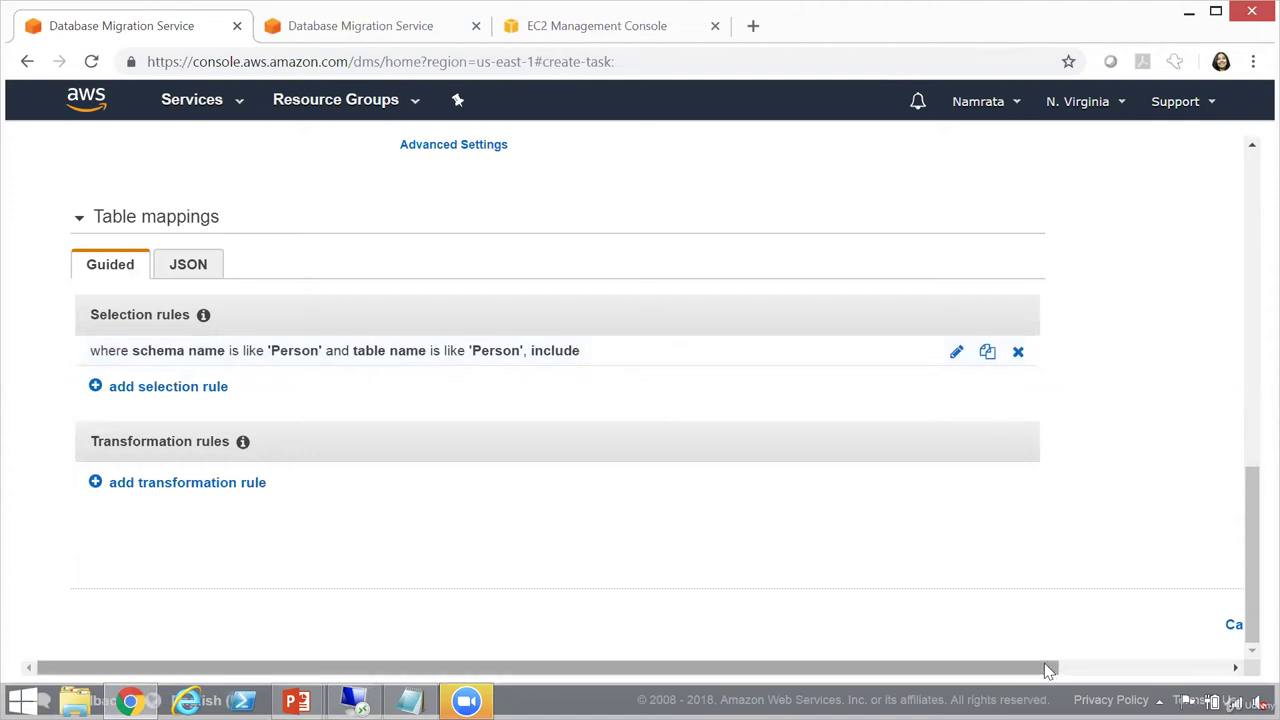
{"action": "left_click_drag", "start_coordinate": [1035, 672], "coordinate": [1206, 668]}
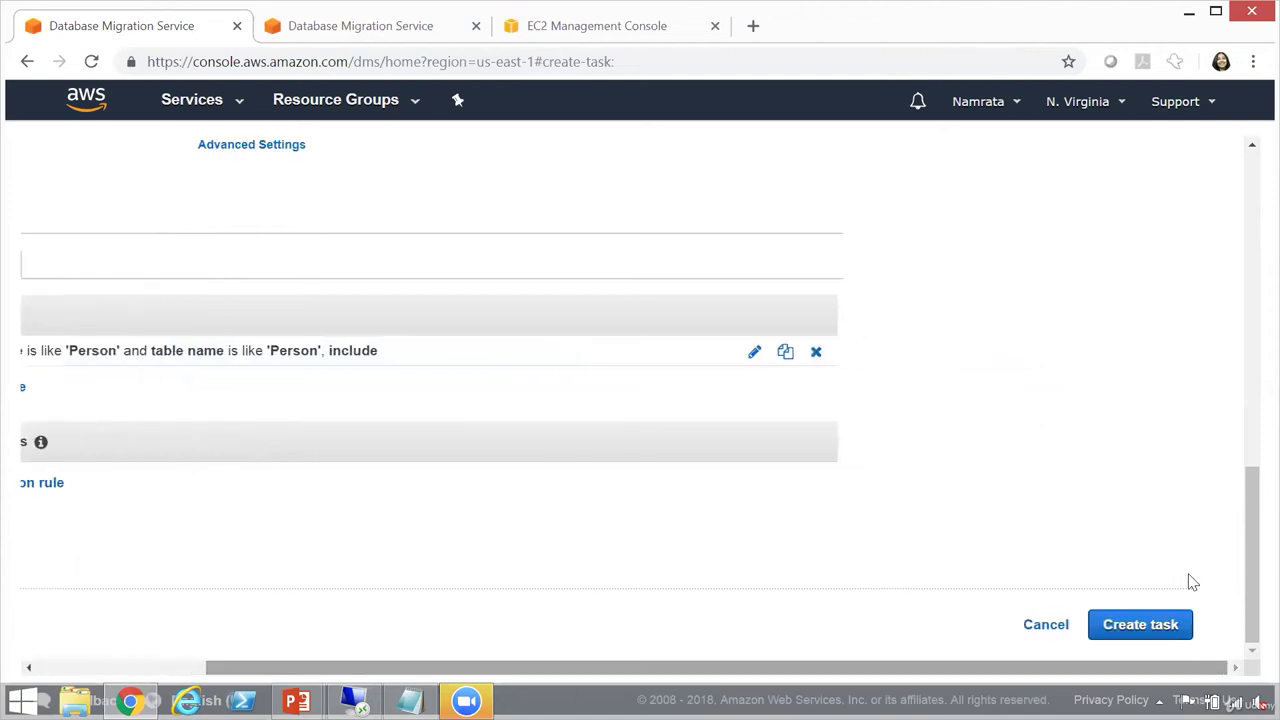
{"action": "left_click", "coordinate": [1137, 627]}
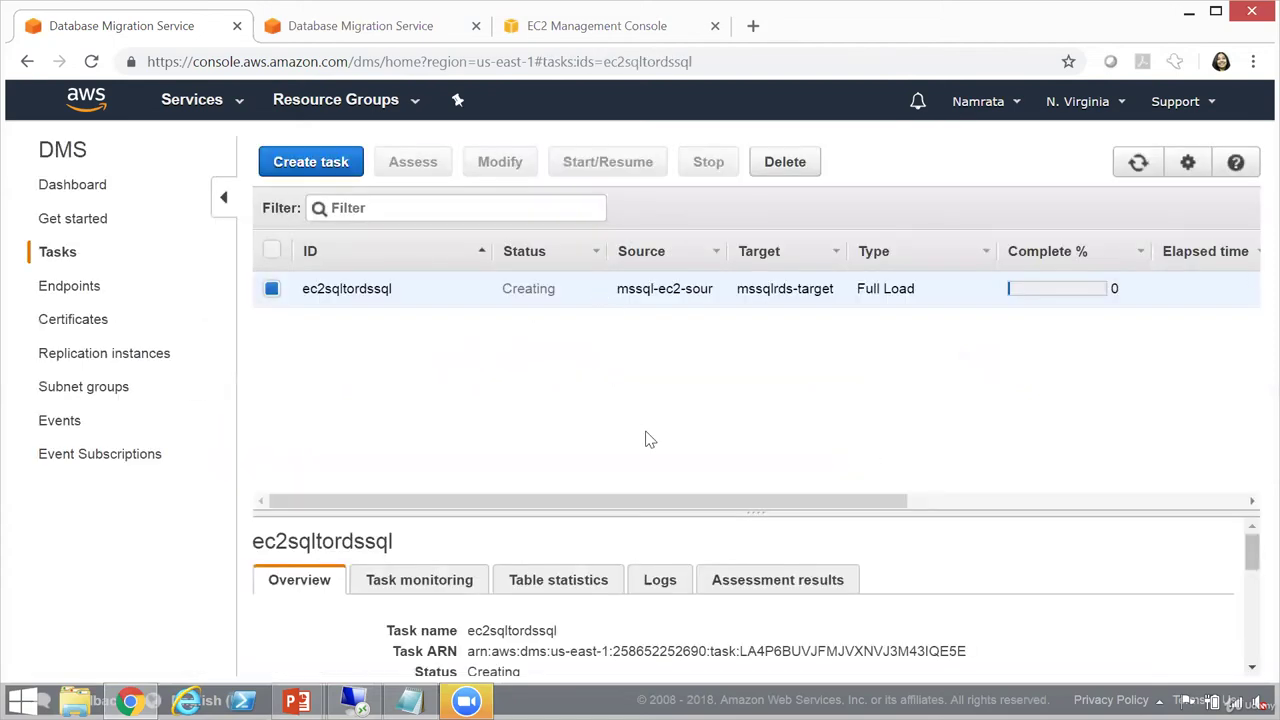
Enlarge the ec2sqltordssql task details panel and view its still-empty Table statistics.
{"action": "left_click_drag", "start_coordinate": [677, 517], "coordinate": [677, 318]}
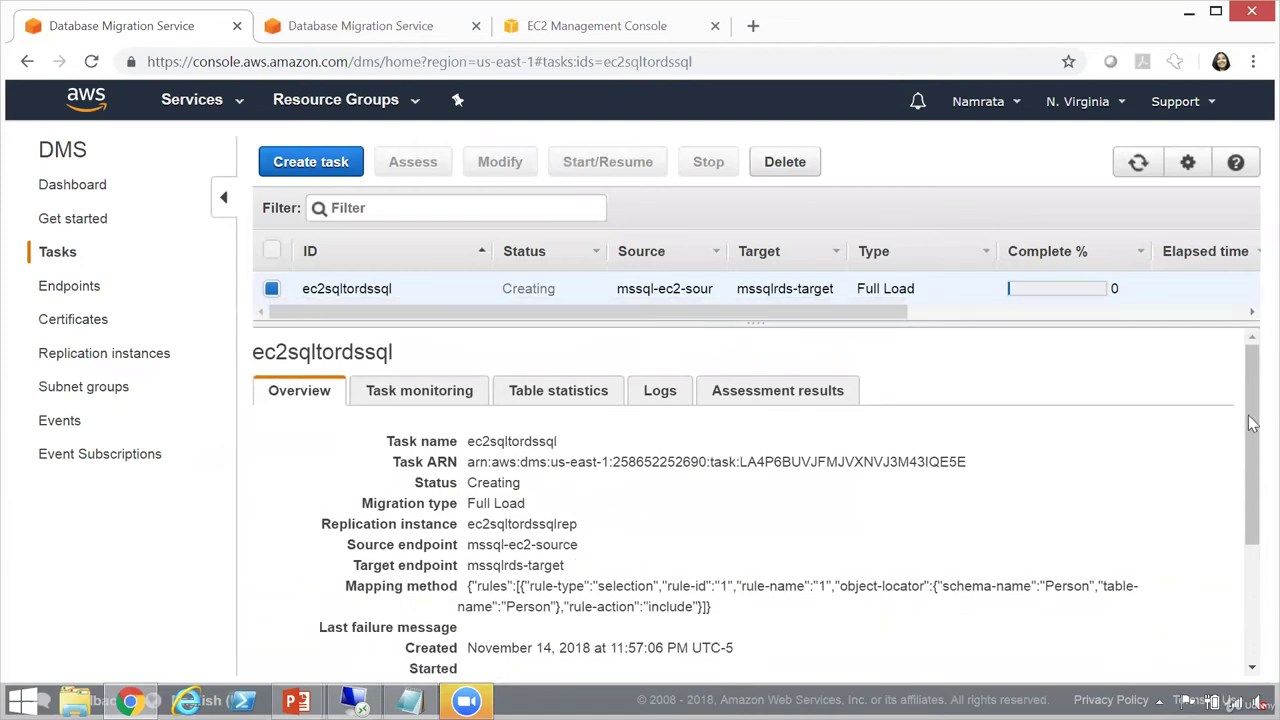
{"action": "left_click_drag", "start_coordinate": [1253, 428], "coordinate": [1253, 540]}
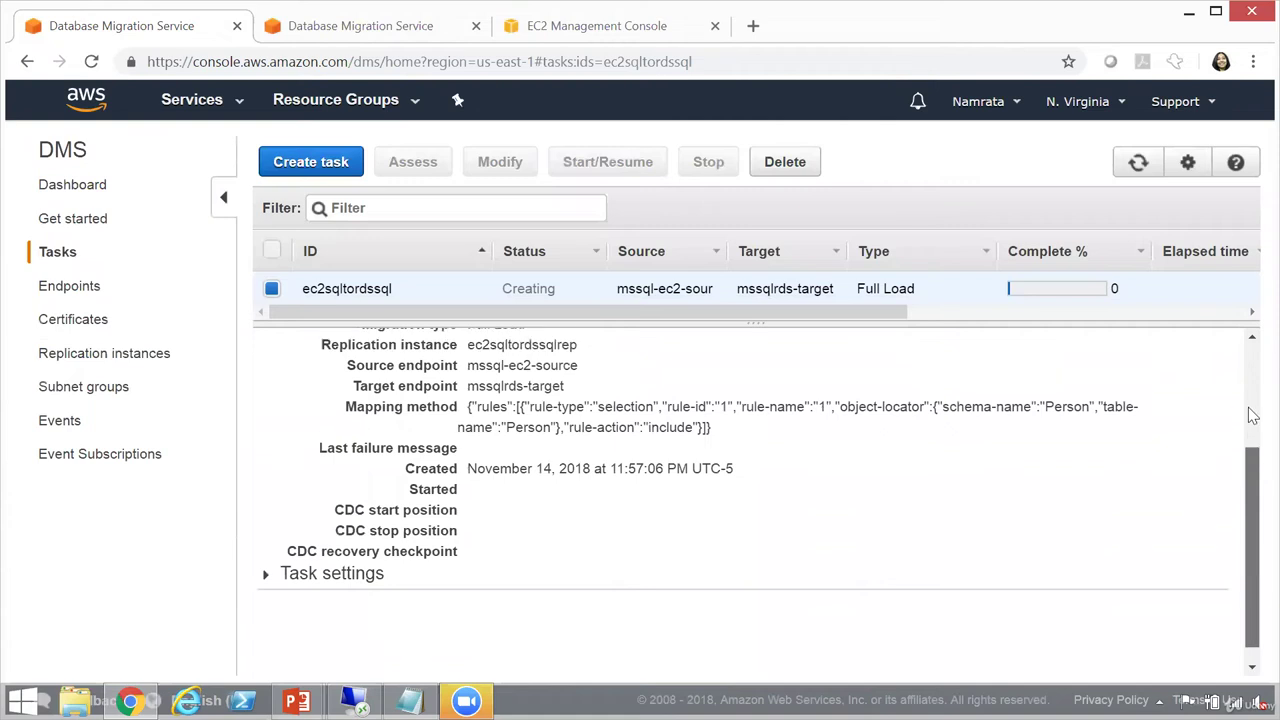
{"action": "scroll", "coordinate": [470, 582], "scroll_direction": "up", "scroll_amount": 3}
{"action": "mouse_move", "coordinate": [404, 512]}
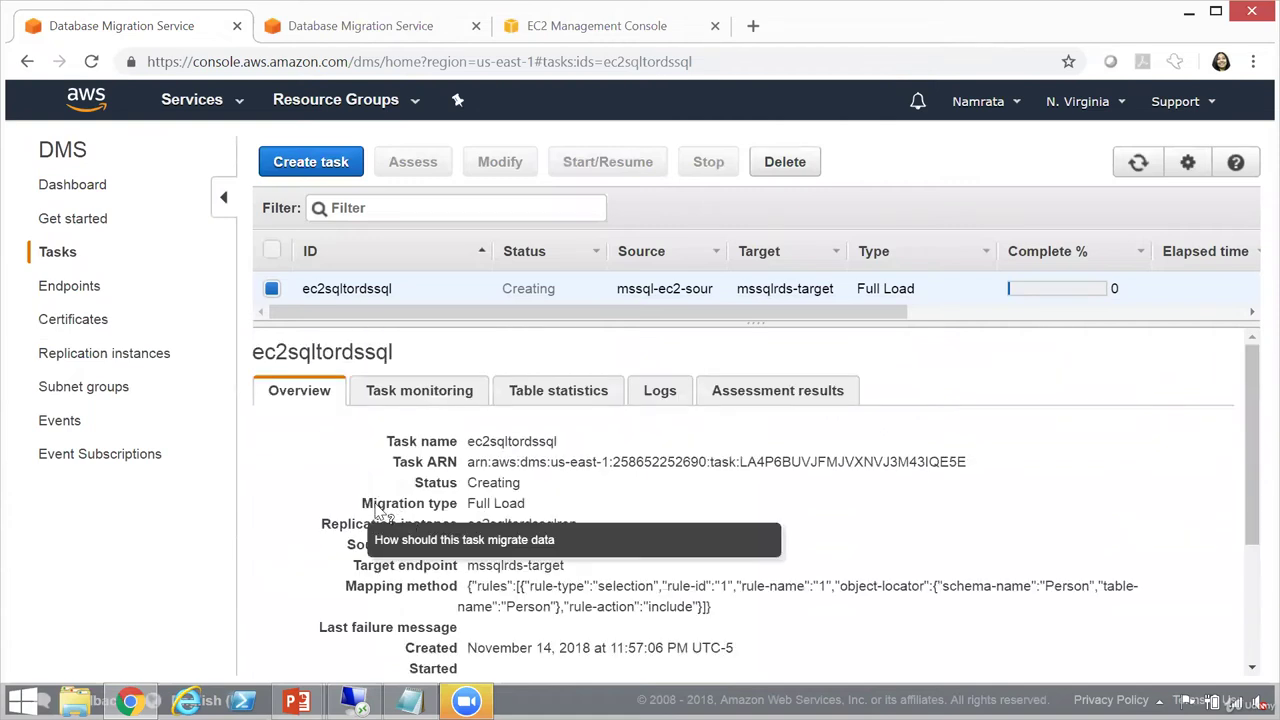
{"action": "double_click", "coordinate": [493, 482]}
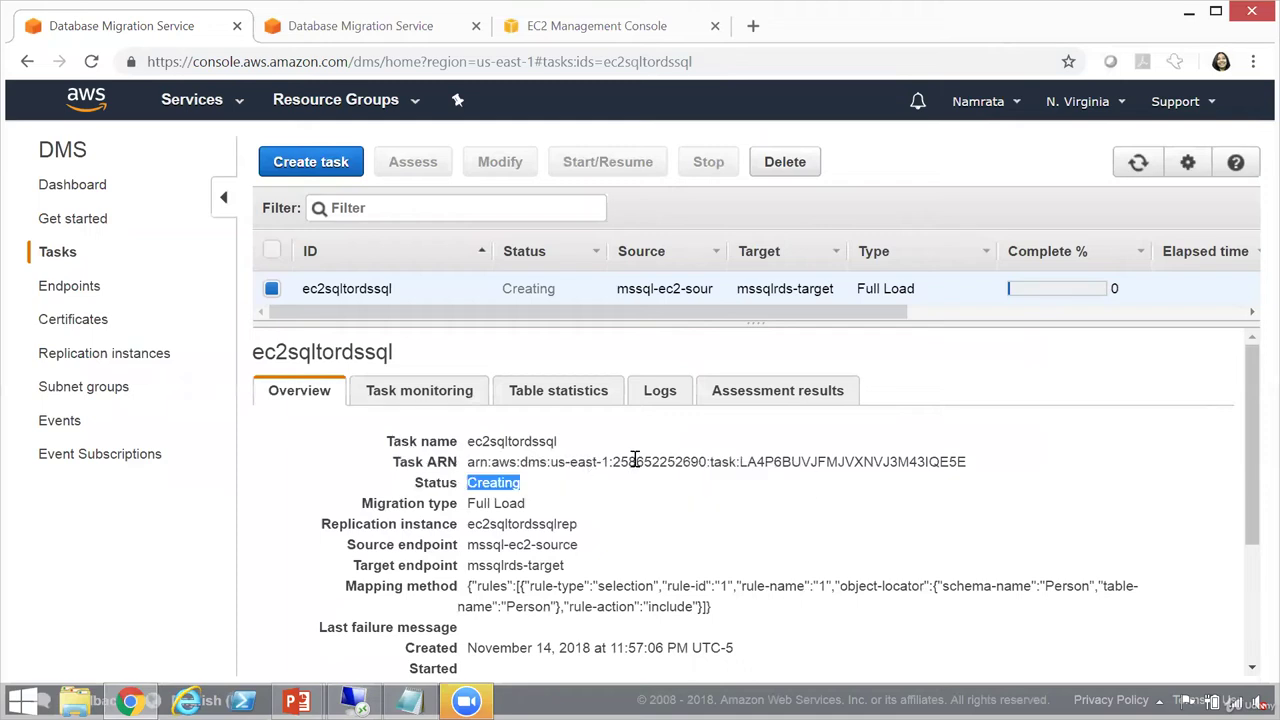
{"action": "left_click", "coordinate": [557, 392]}
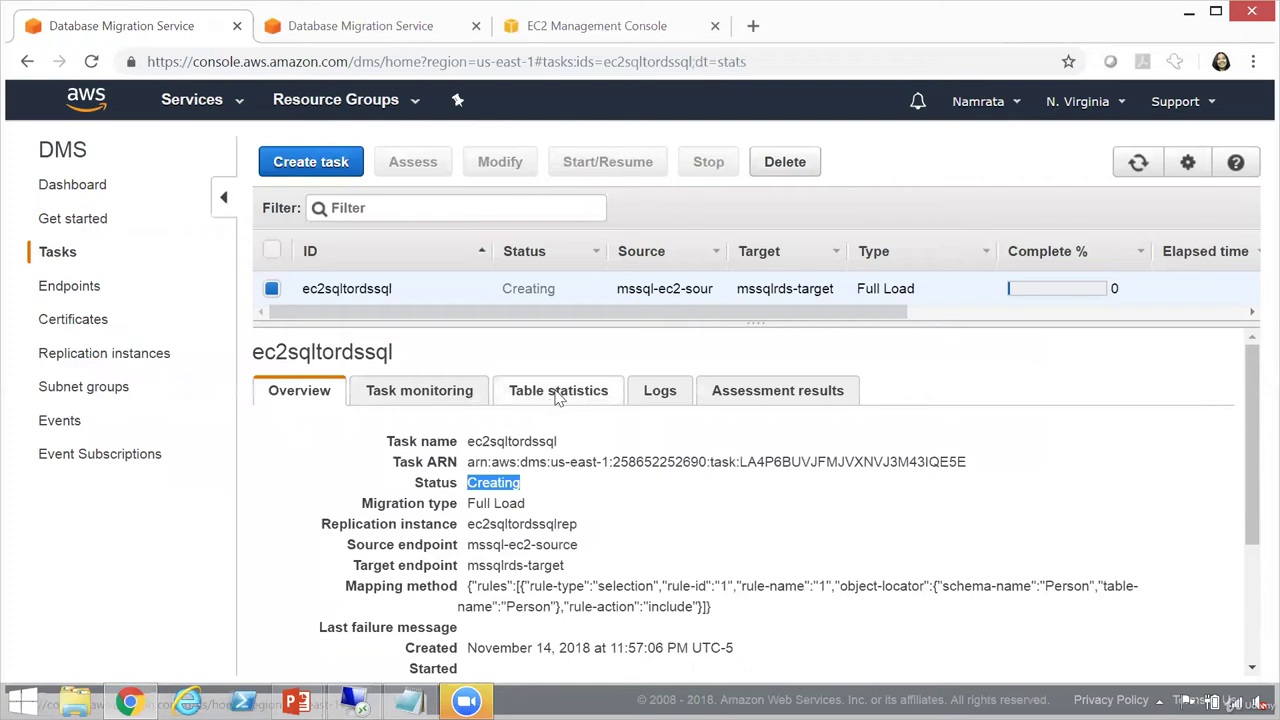
Refresh the task list and table statistics until the Person table appears.
{"action": "left_click", "coordinate": [1203, 447]}
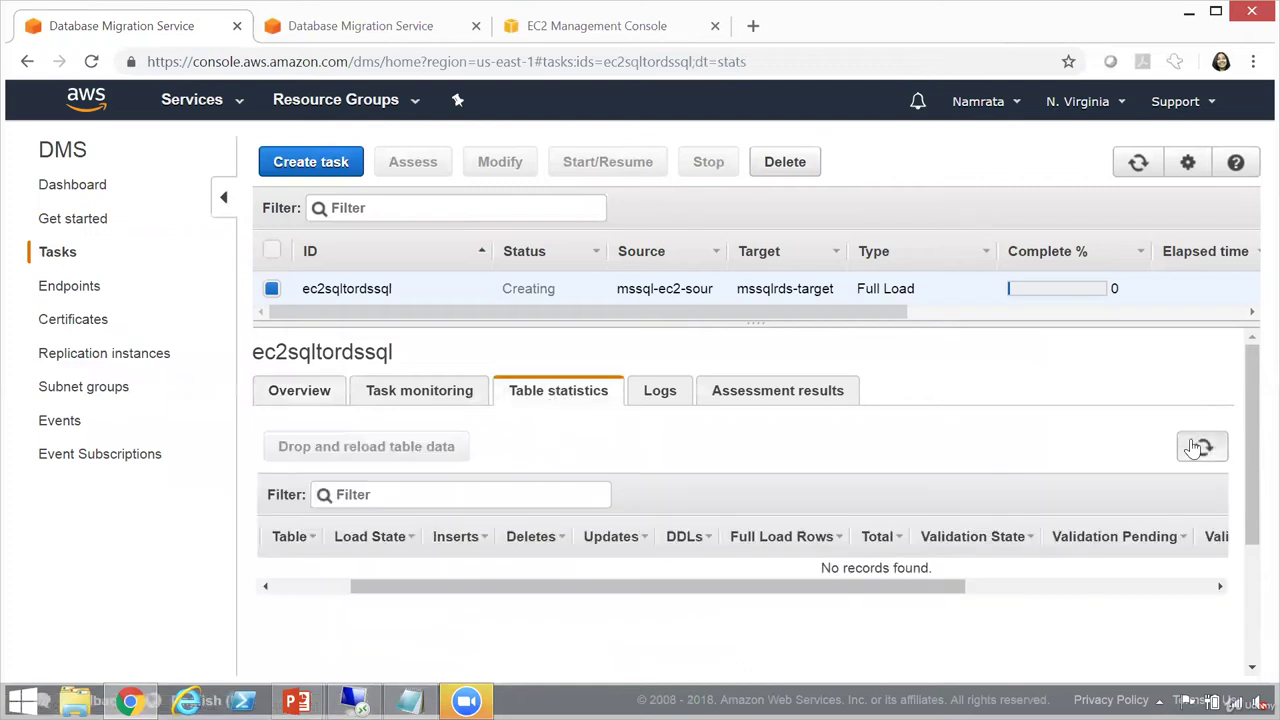
{"action": "left_click_drag", "start_coordinate": [621, 586], "coordinate": [380, 560]}
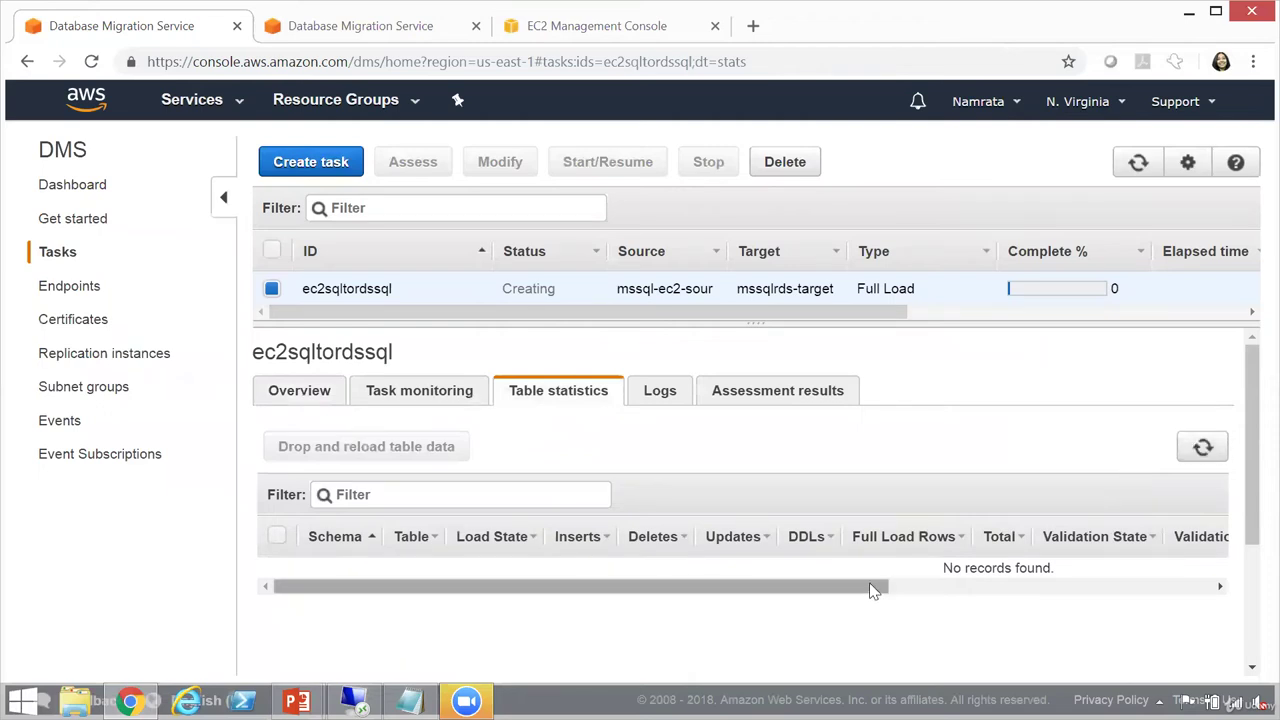
{"action": "left_click", "coordinate": [1138, 163]}
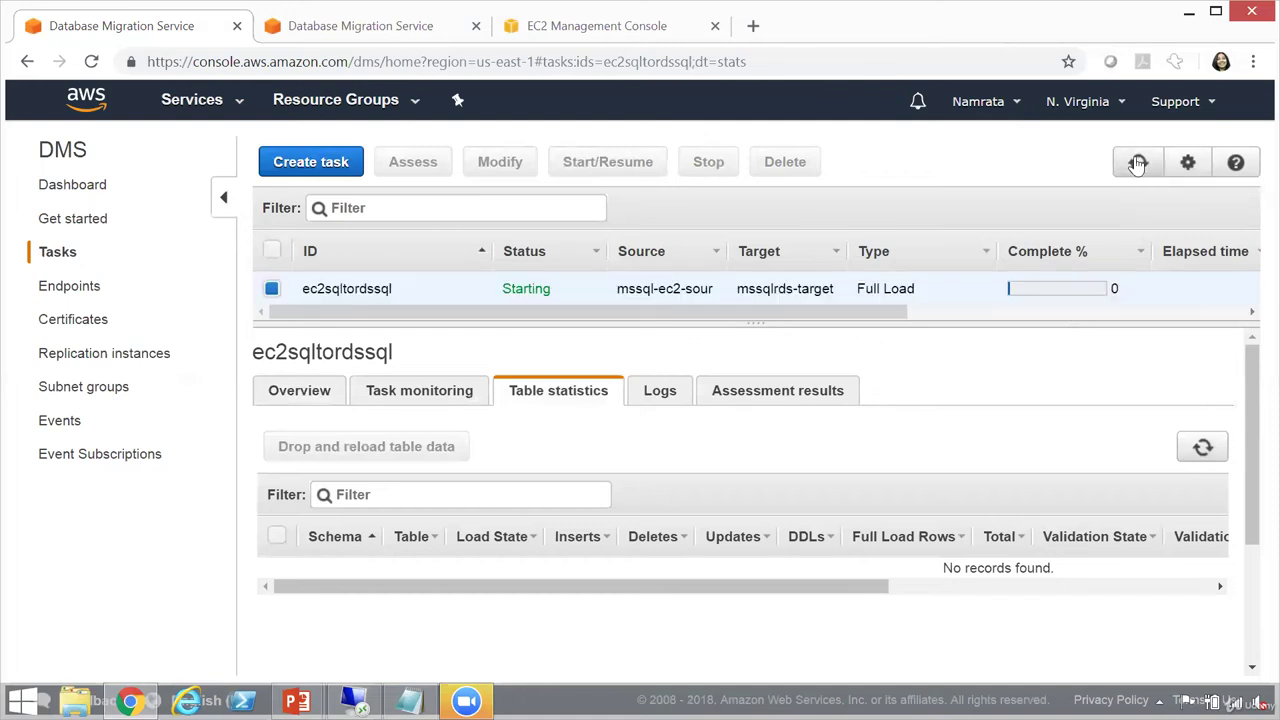
{"action": "left_click", "coordinate": [1138, 163]}
{"action": "left_click", "coordinate": [1138, 163]}
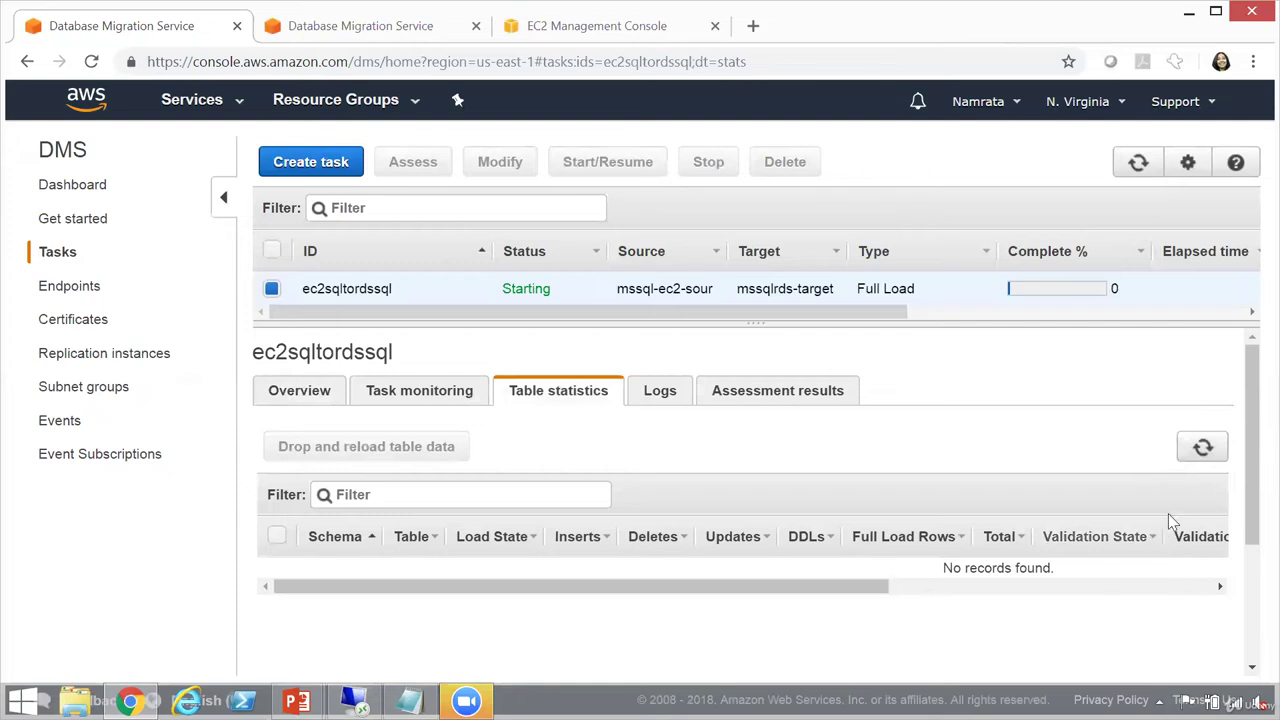
{"action": "left_click", "coordinate": [1205, 452]}
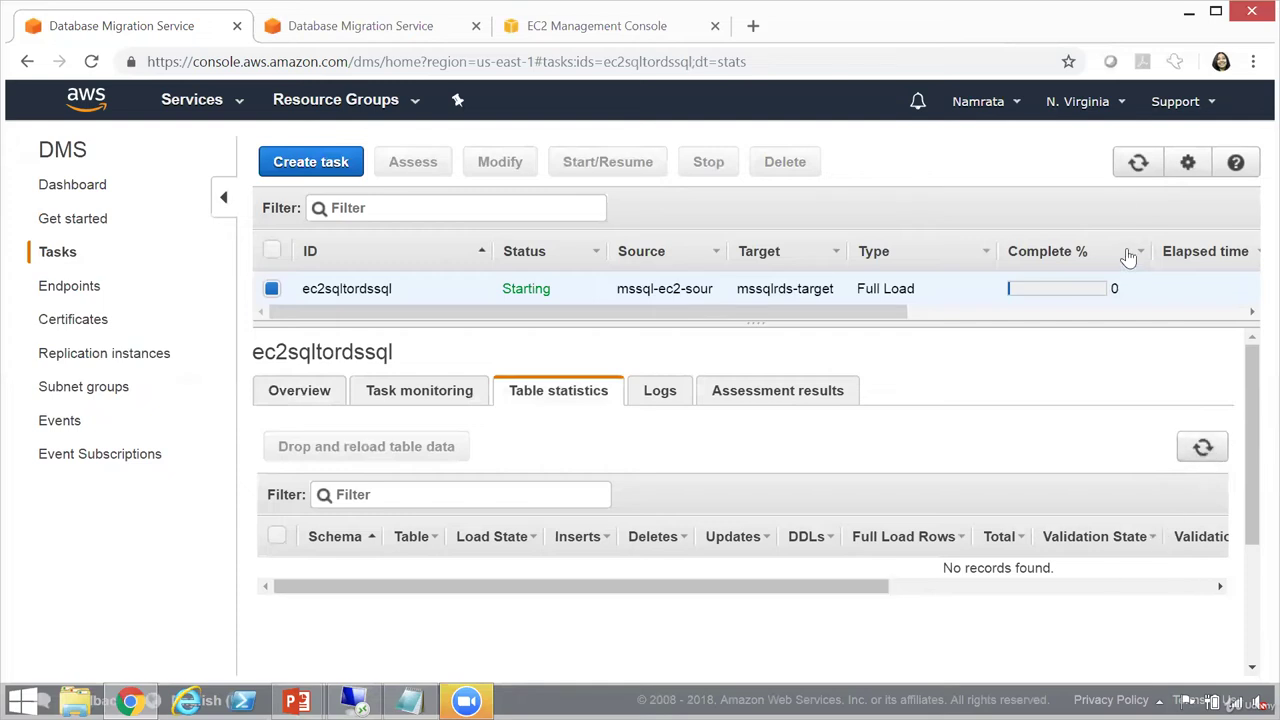
{"action": "left_click", "coordinate": [1137, 163]}
{"action": "left_click", "coordinate": [1204, 449]}
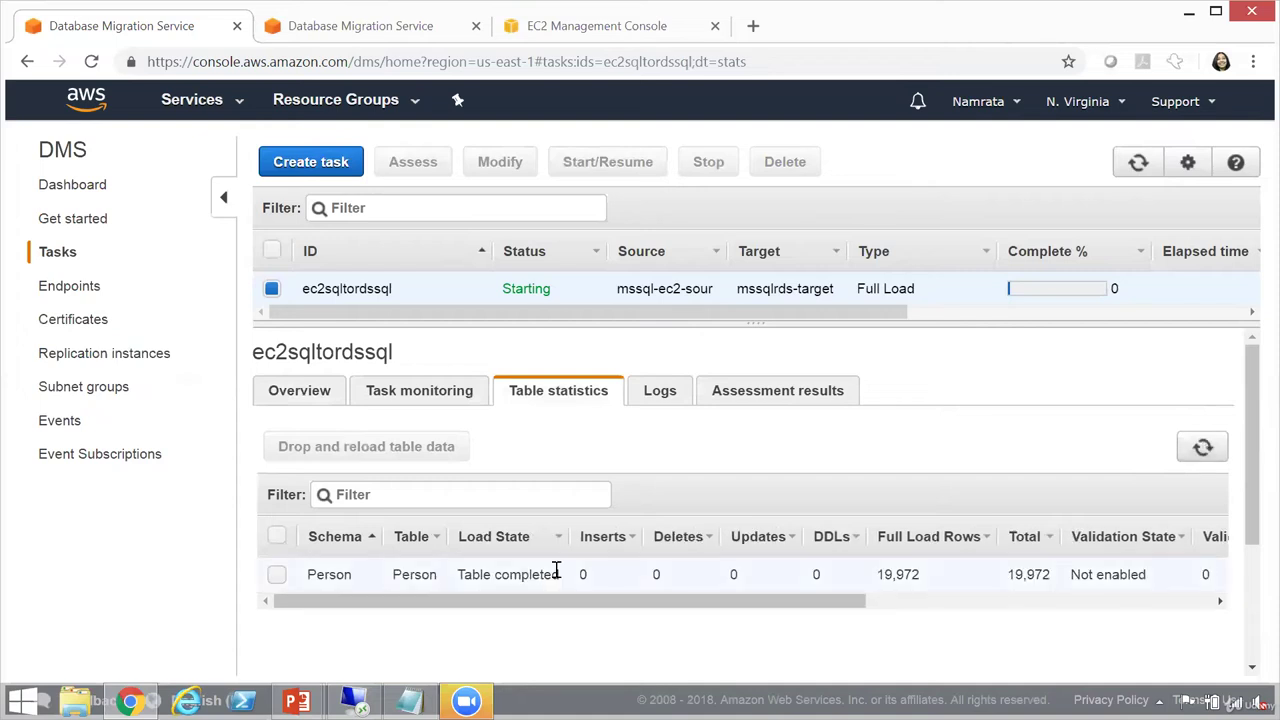
Check the Person row shows Table completed with 19,972 full-load rows, then switch to Management Studio.
{"action": "left_click", "coordinate": [277, 576]}
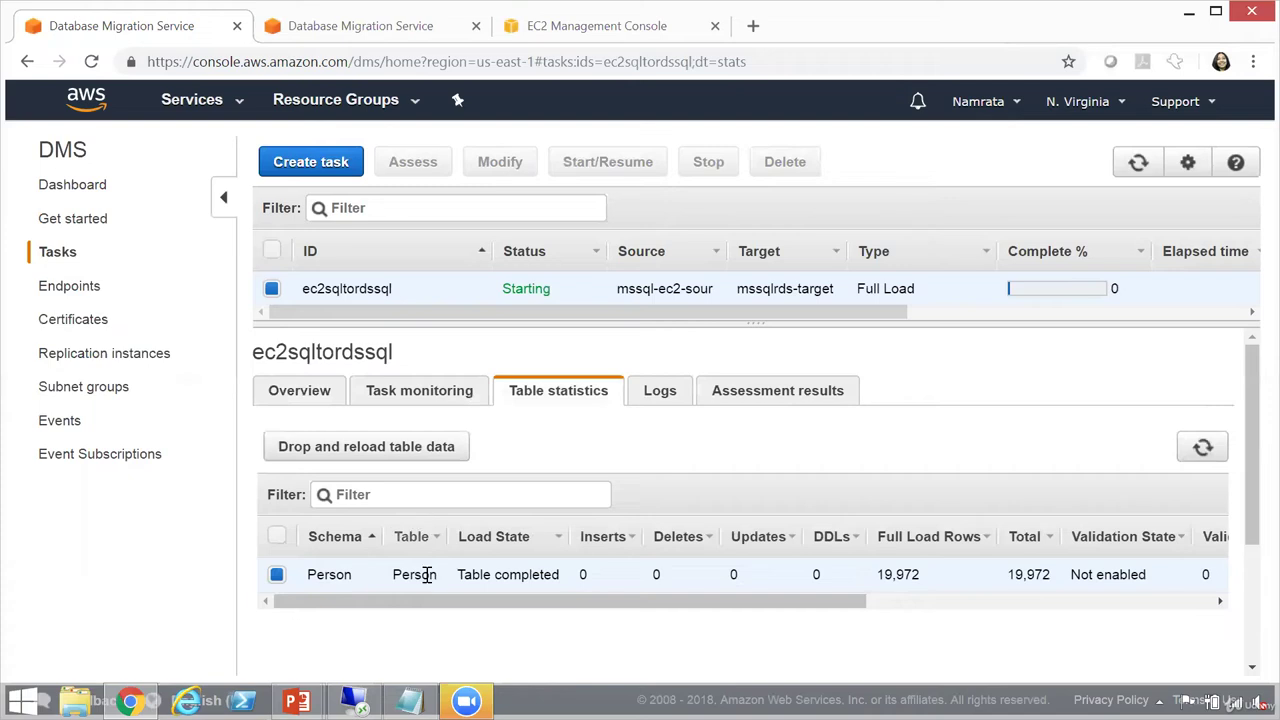
{"action": "left_click_drag", "start_coordinate": [463, 572], "coordinate": [560, 580]}
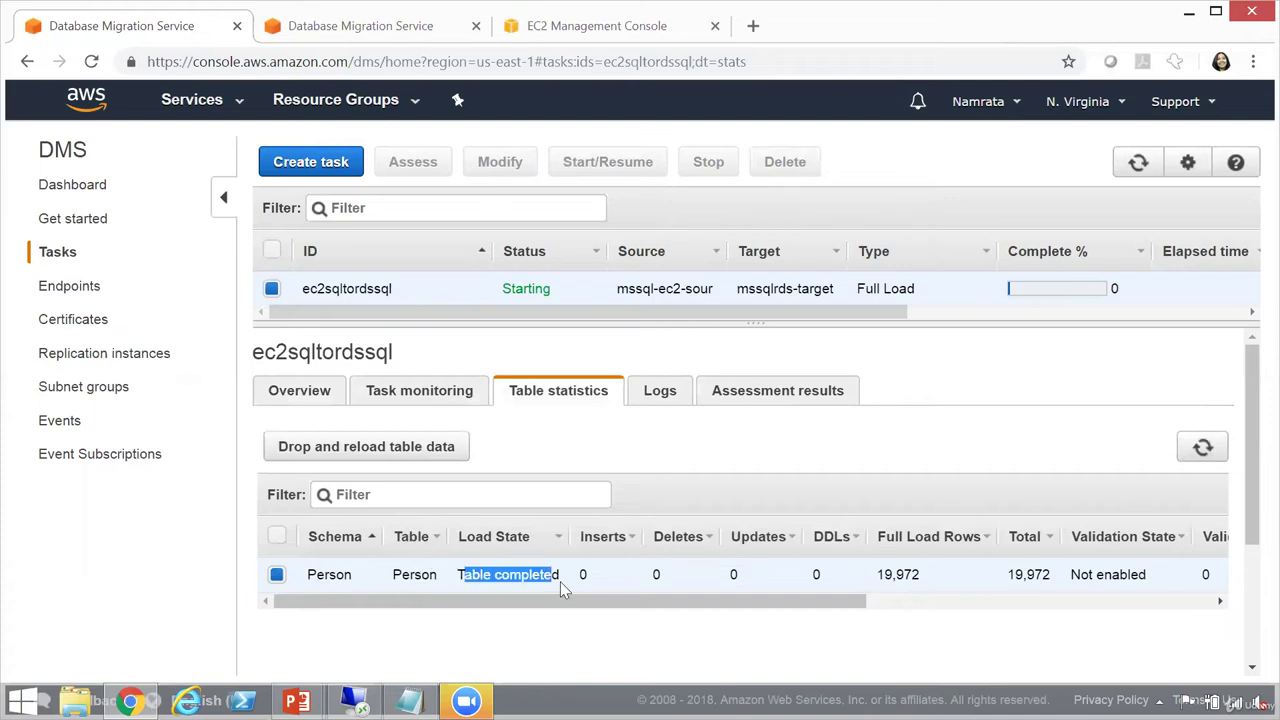
{"action": "scroll", "coordinate": [600, 608], "scroll_direction": "right", "scroll_amount": 2}
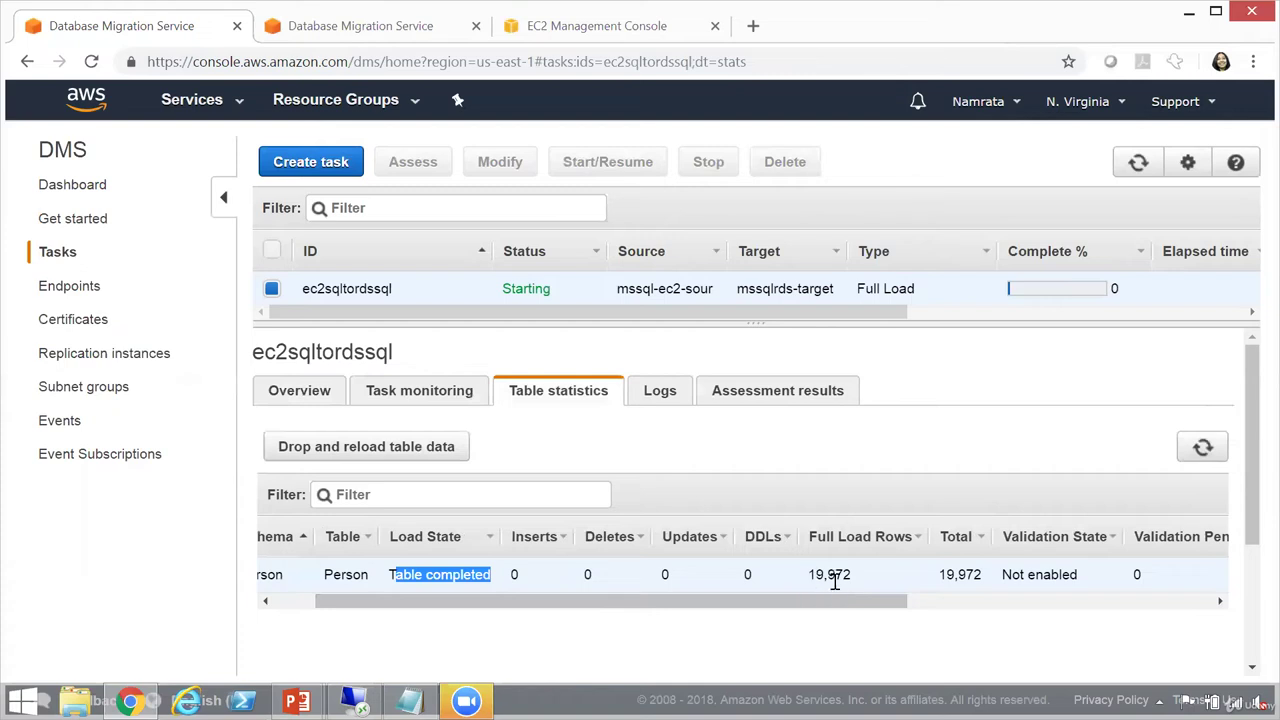
{"action": "left_click_drag", "start_coordinate": [872, 577], "coordinate": [801, 576]}
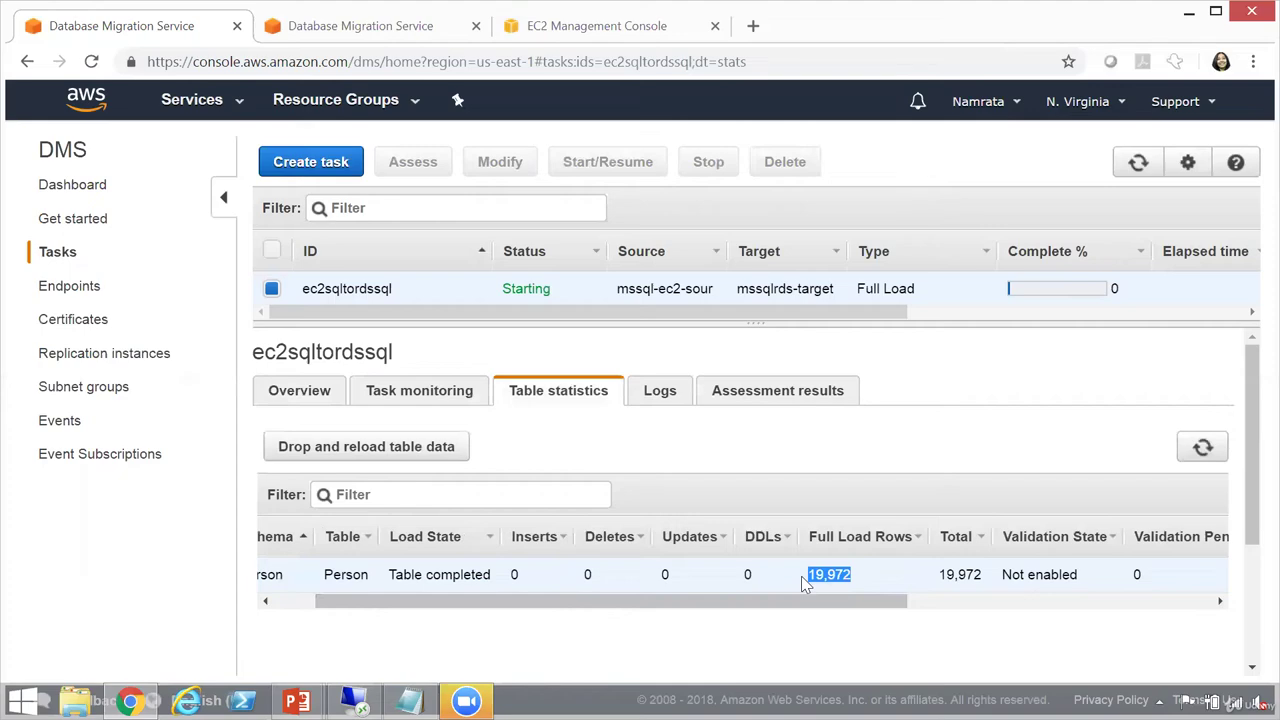
{"action": "key", "text": "alt+Tab"}
{"action": "key", "text": "alt+Tab"}
{"action": "key", "text": "alt+Tab"}
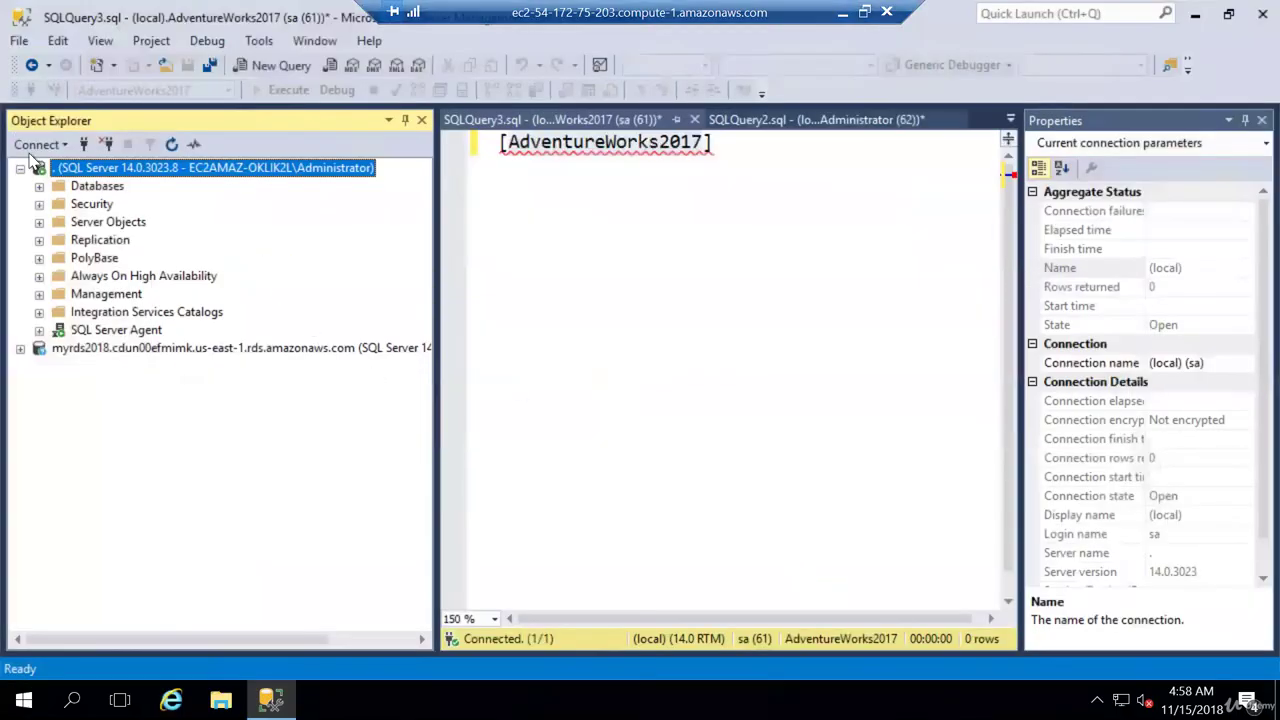
Expand myrds2018 > Databases > DMSDemoDB > Tables and right-click the Person.Person table.
{"action": "left_click", "coordinate": [20, 168]}
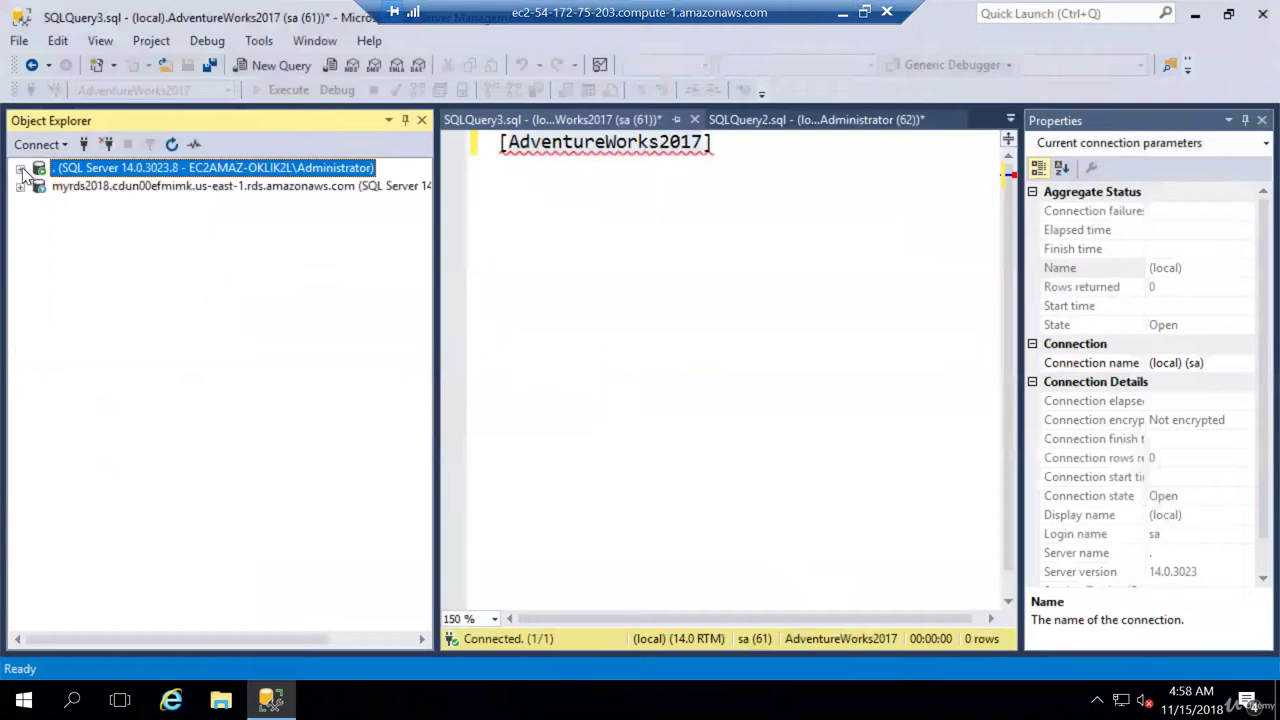
{"action": "left_click", "coordinate": [148, 189]}
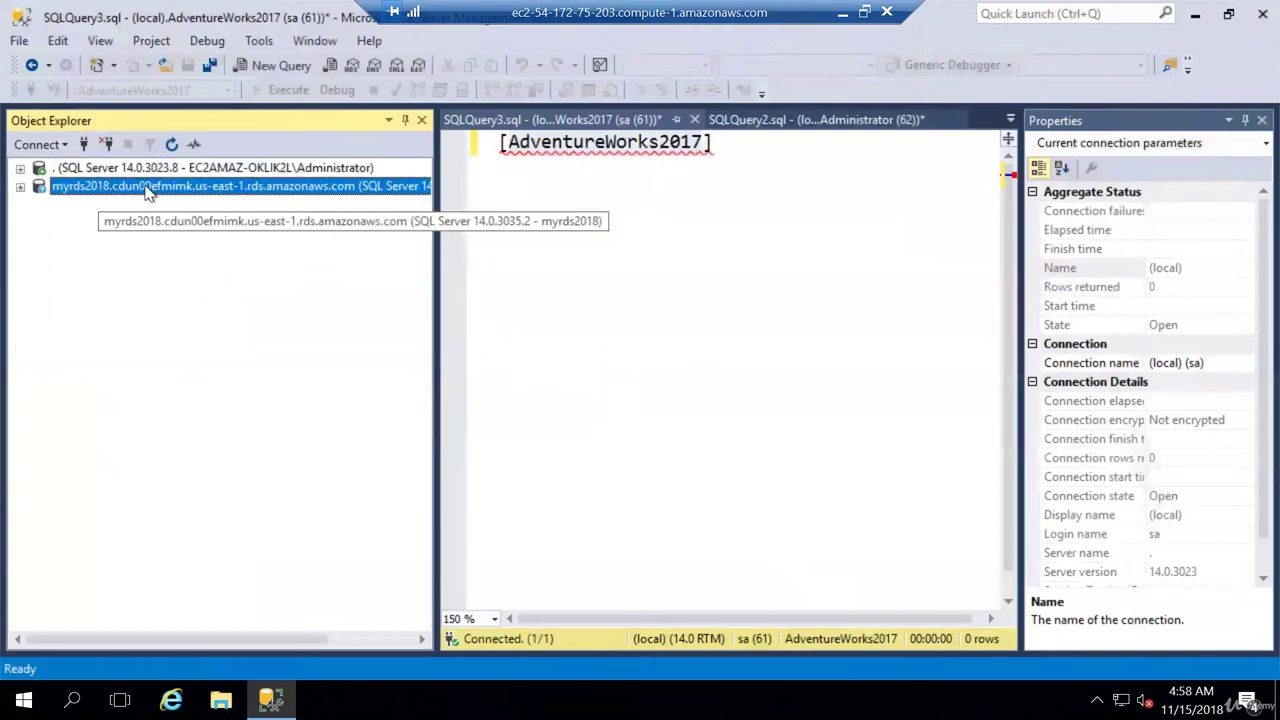
{"action": "left_click", "coordinate": [20, 188]}
{"action": "left_click", "coordinate": [38, 210]}
{"action": "left_click", "coordinate": [38, 205]}
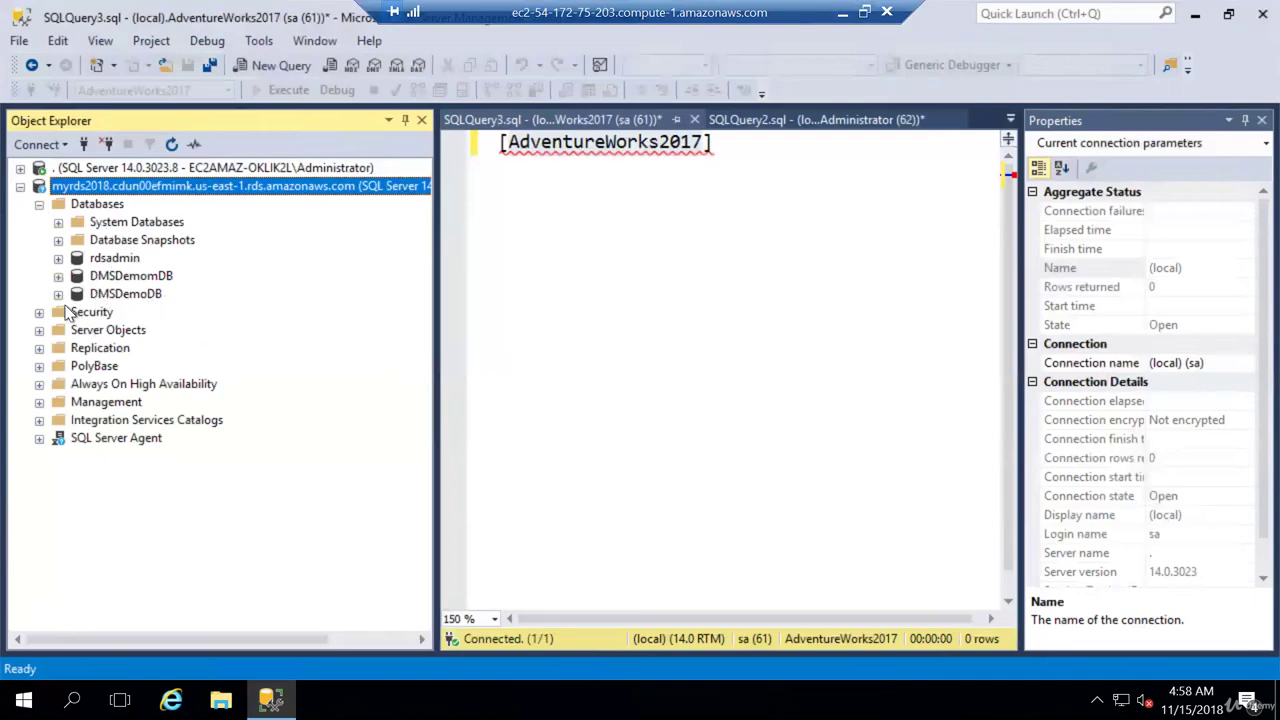
{"action": "left_click", "coordinate": [58, 294]}
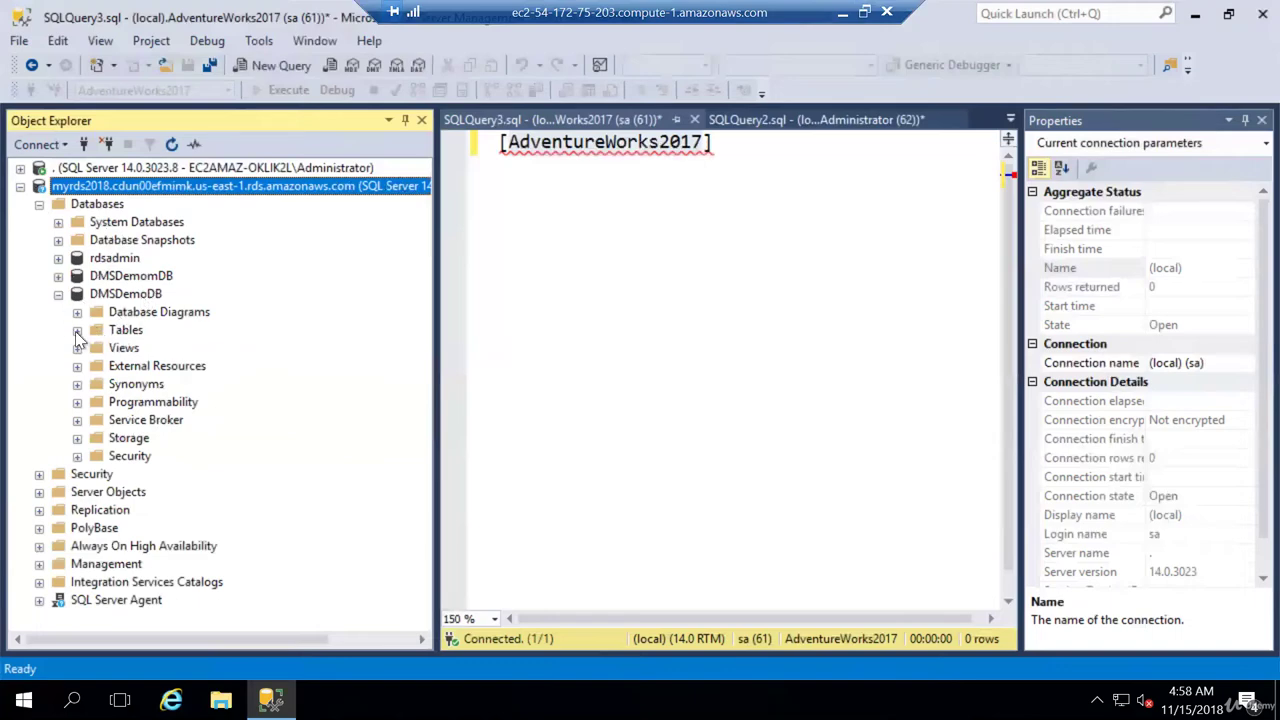
{"action": "left_click", "coordinate": [77, 331]}
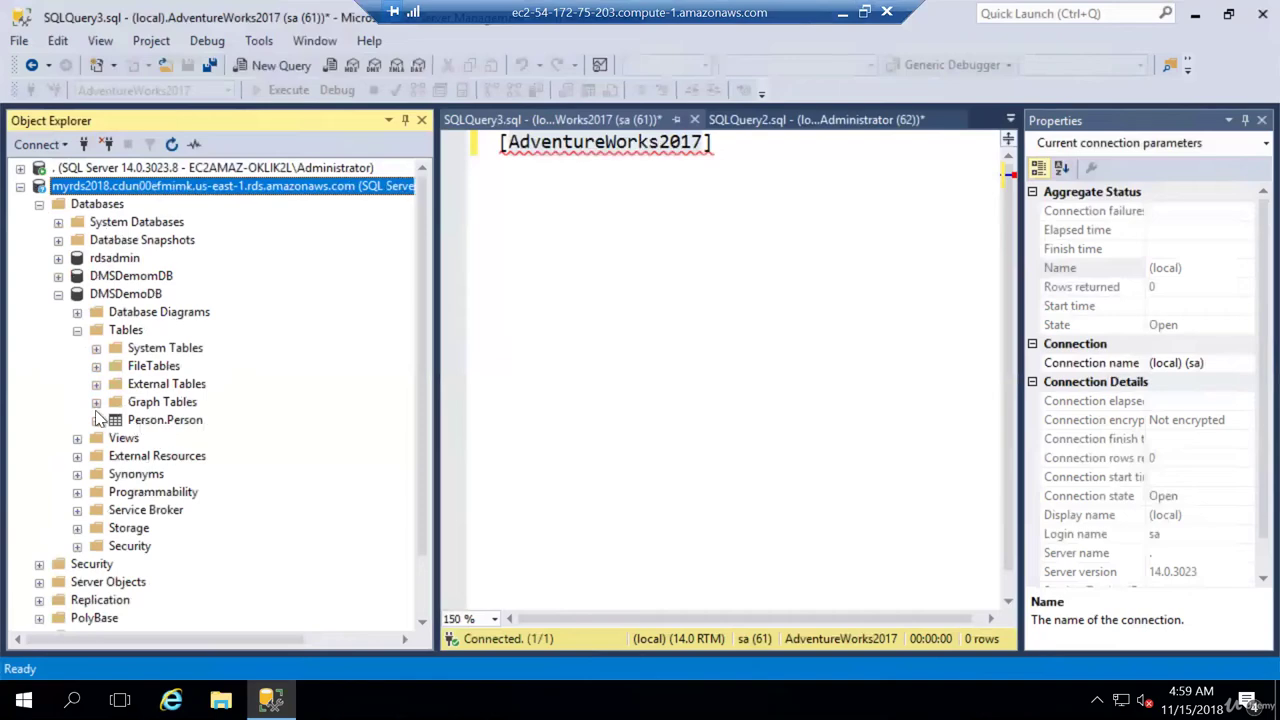
{"action": "left_click", "coordinate": [155, 425]}
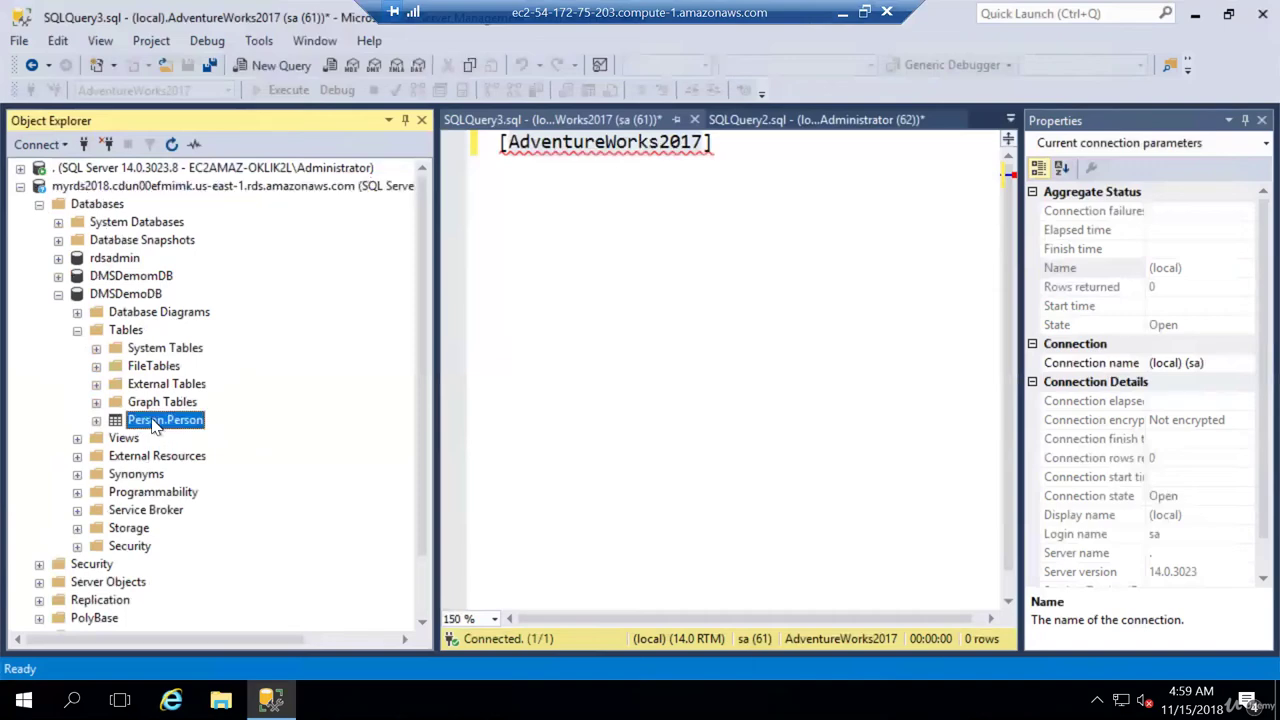
{"action": "right_click", "coordinate": [155, 425]}
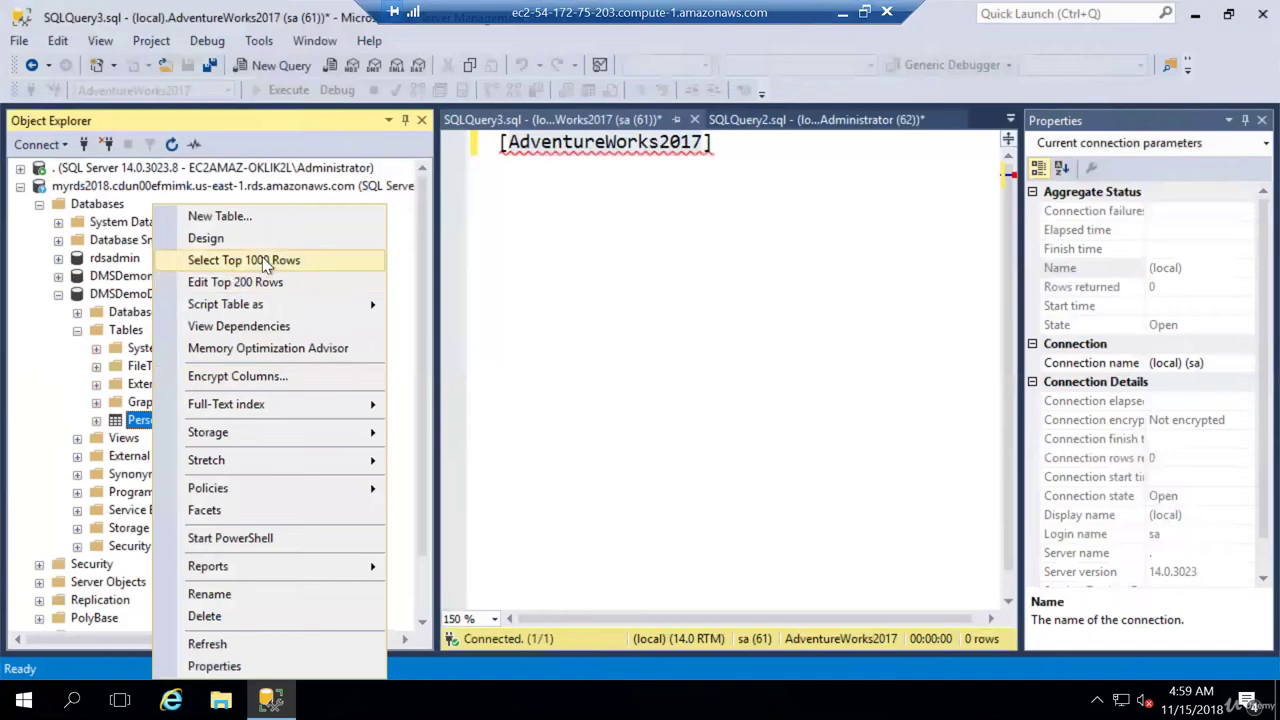
Generate a Select Top 1000 Rows query and replace its column list with count (*).
{"action": "left_click", "coordinate": [265, 262]}
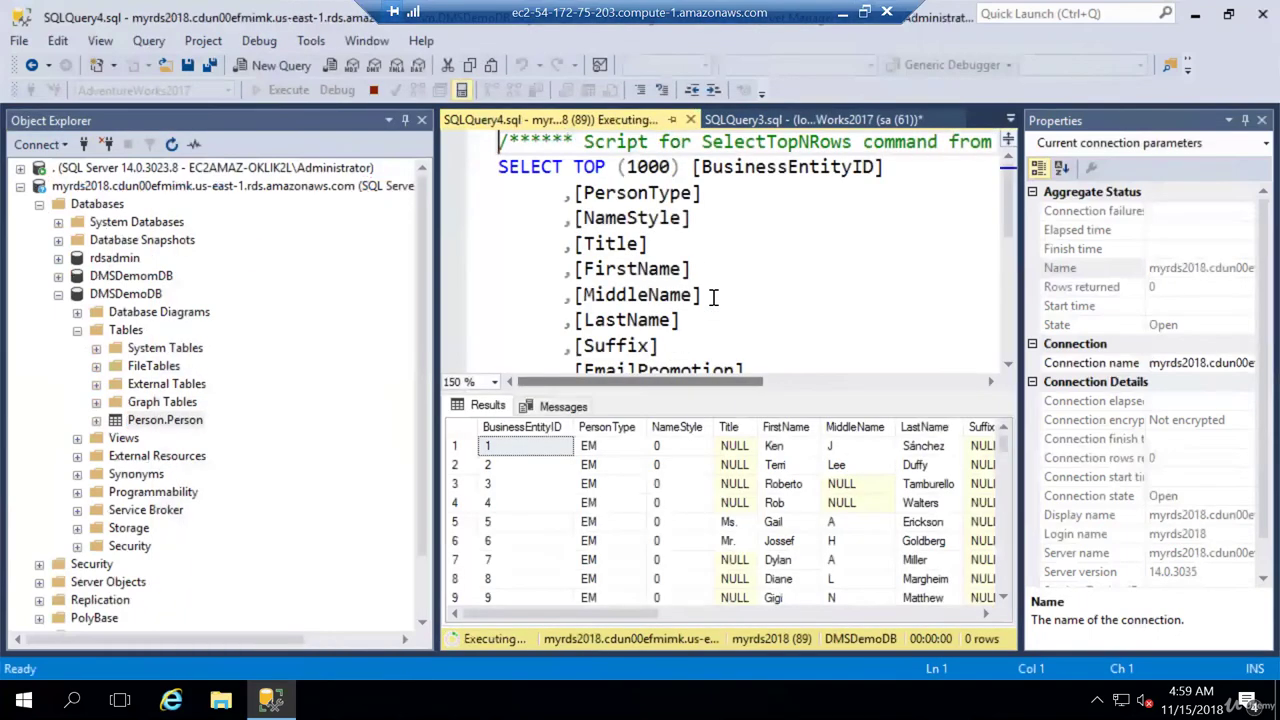
{"action": "left_click", "coordinate": [684, 262]}
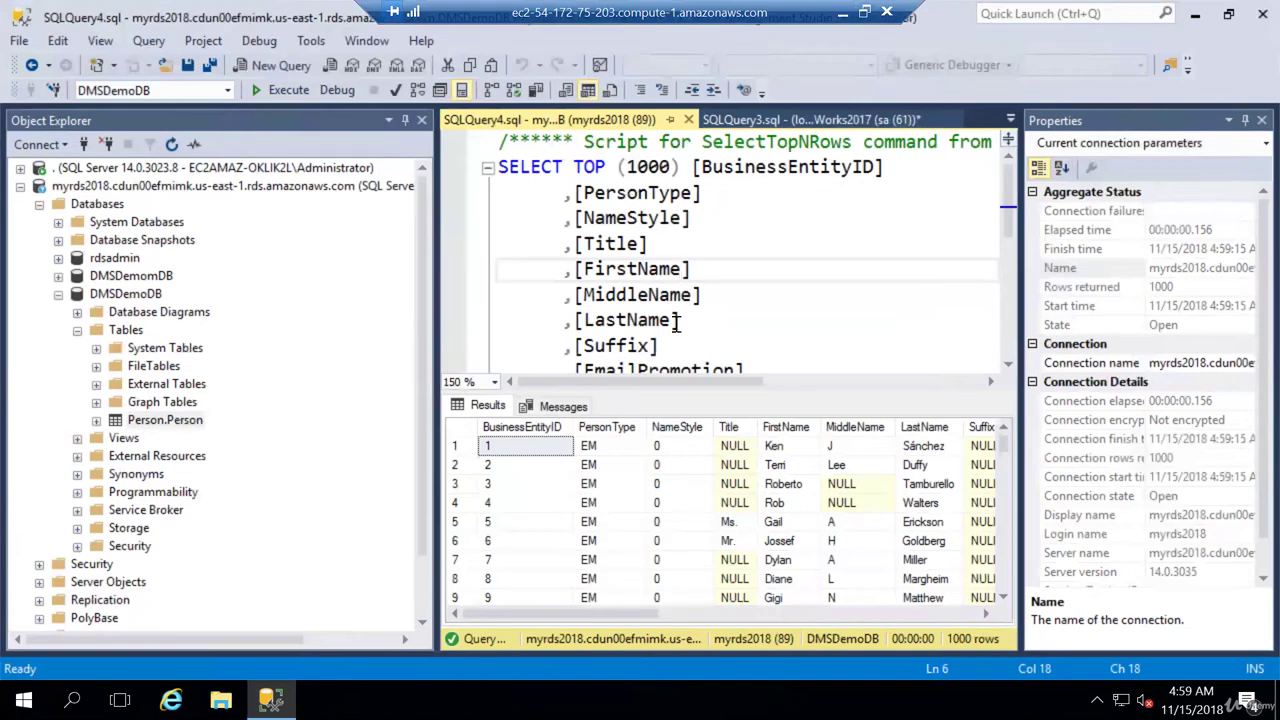
{"action": "left_click_drag", "start_coordinate": [575, 167], "coordinate": [663, 235]}
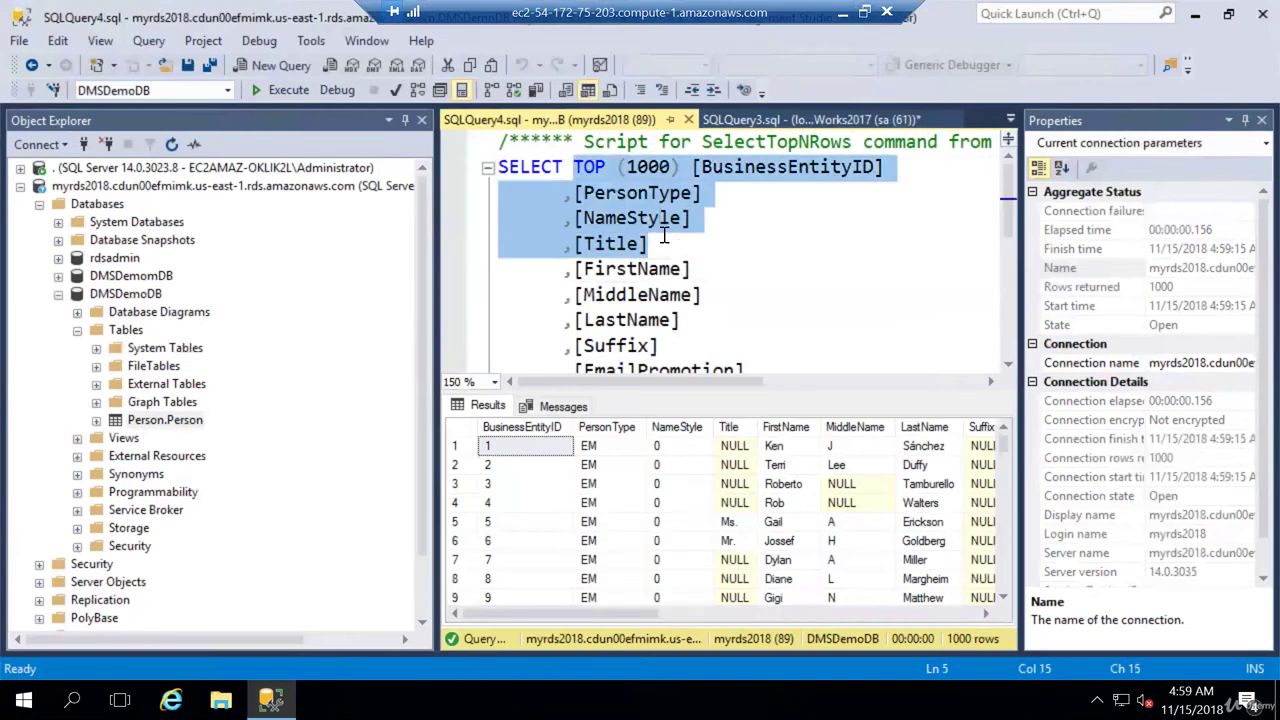
{"action": "key", "text": "shift+Down"}
{"action": "key", "text": "shift+Down"}
{"action": "key", "text": "shift+Down"}
{"action": "key", "text": "shift+Down"}
{"action": "key", "text": "shift+Down"}
{"action": "key", "text": "shift+Down"}
{"action": "key", "text": "shift+Down"}
{"action": "key", "text": "shift+Down"}
{"action": "key", "text": "shift+Down"}
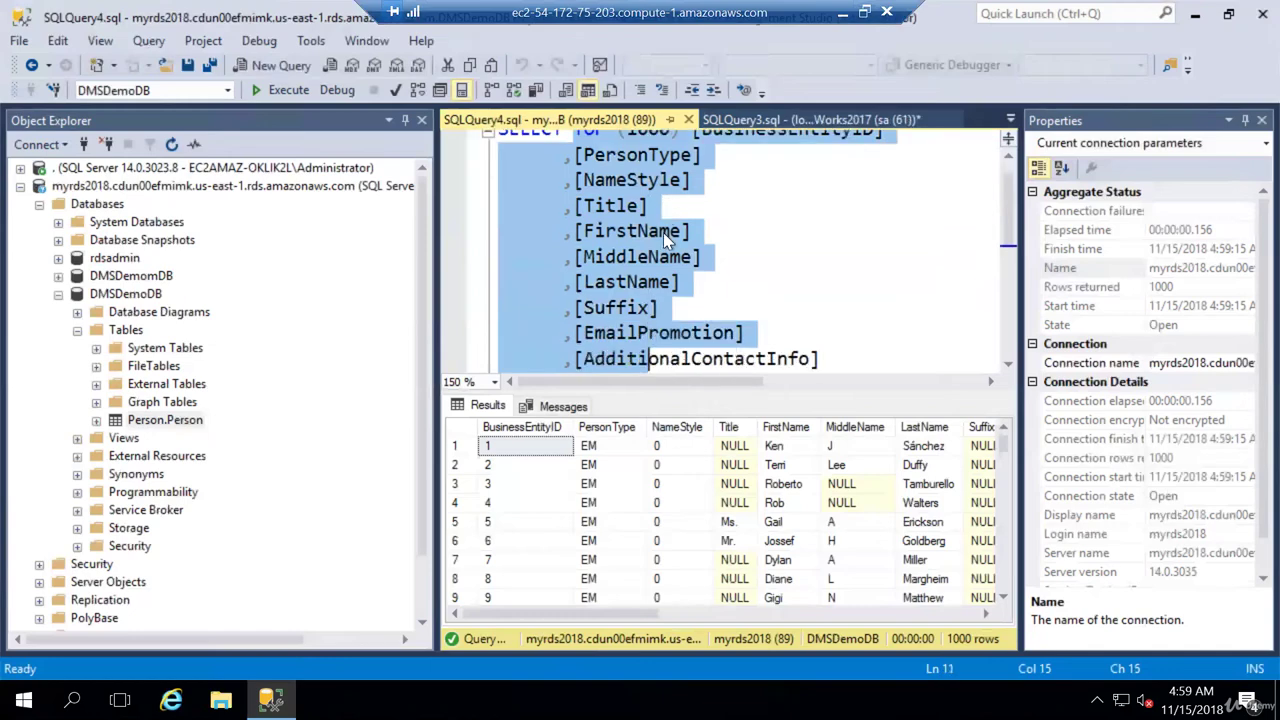
{"action": "key", "text": "shift+Up"}
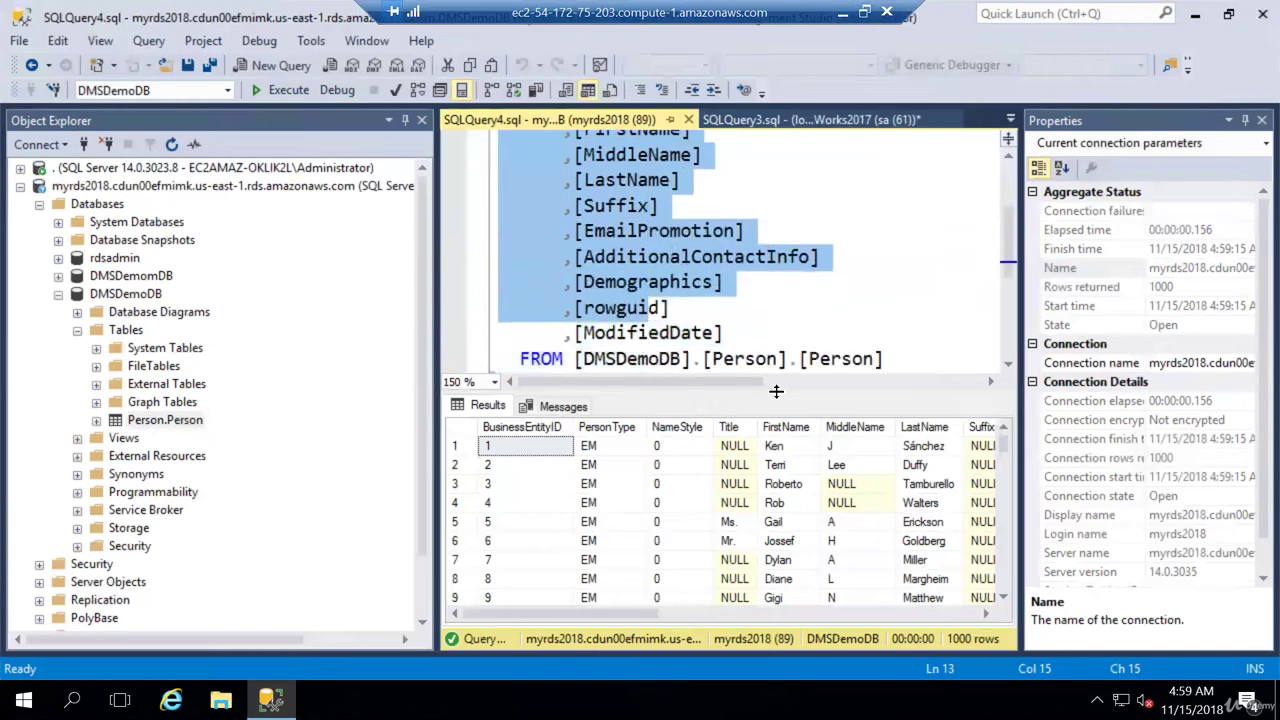
{"action": "key", "text": "shift+Down"}
{"action": "key", "text": "shift+End"}
{"action": "key", "text": "BackSpace"}
{"action": "type", "text": "count ("}
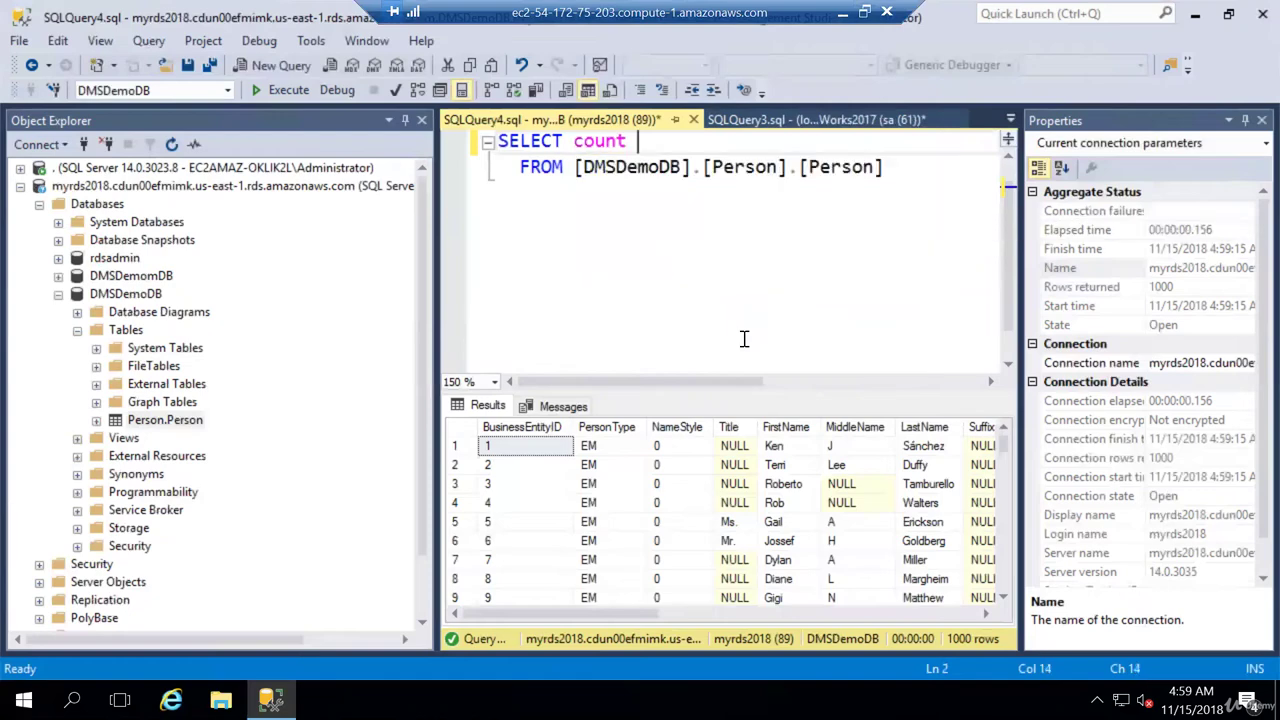
{"action": "type", "text": "*)"}
{"action": "key", "text": "Delete"}
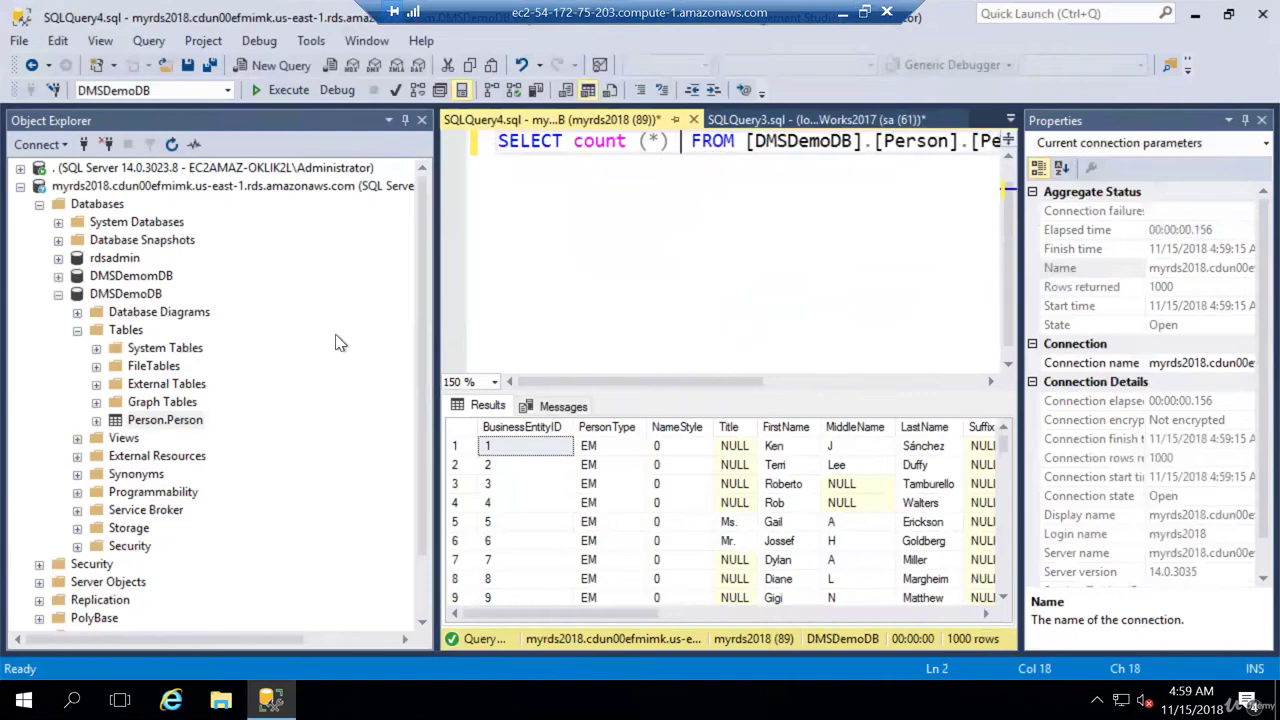
Run the count query, getting 19972, and paste the result below the query.
{"action": "left_click_drag", "start_coordinate": [436, 314], "coordinate": [165, 275]}
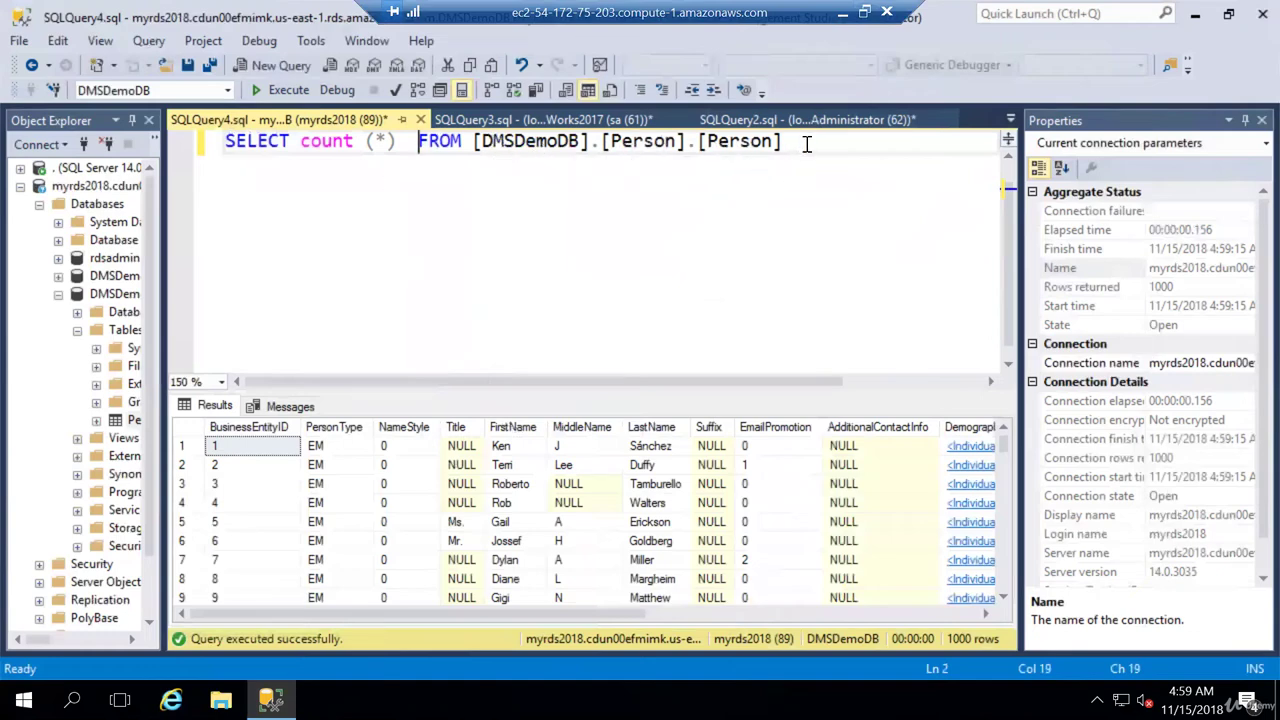
{"action": "left_click_drag", "start_coordinate": [806, 143], "coordinate": [160, 170]}
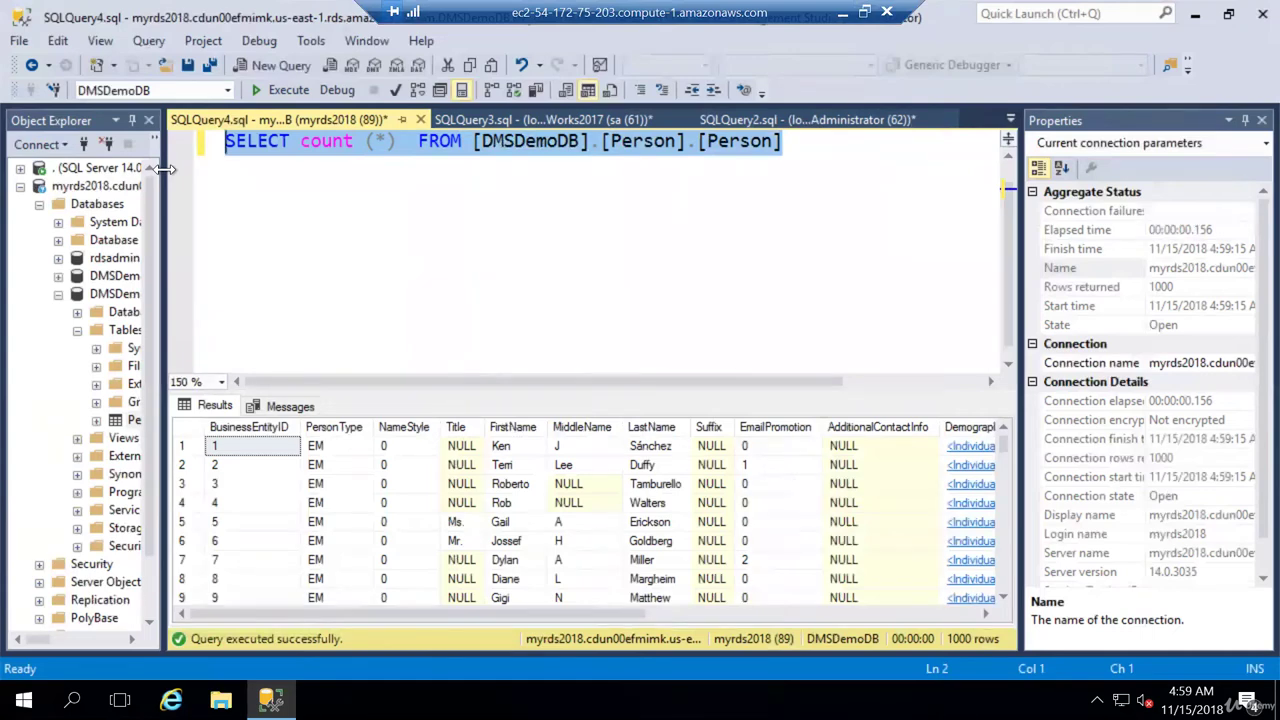
{"action": "key", "text": "F5"}
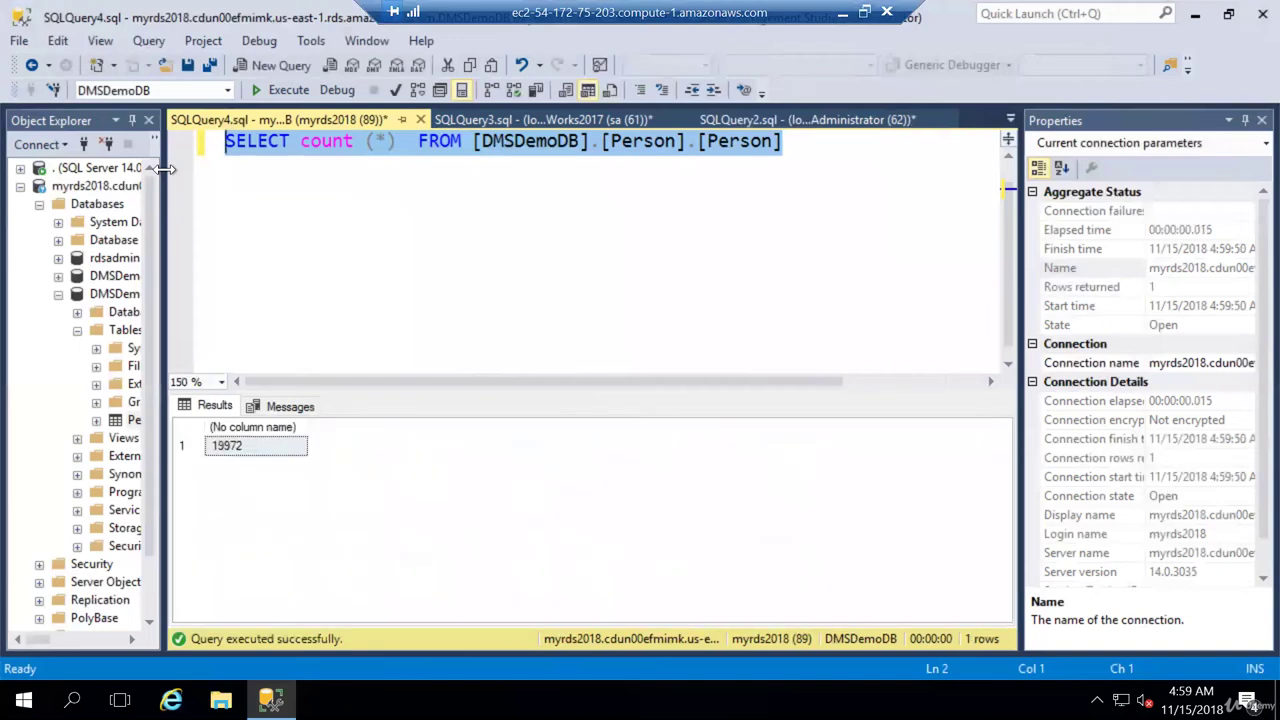
{"action": "left_click", "coordinate": [255, 457]}
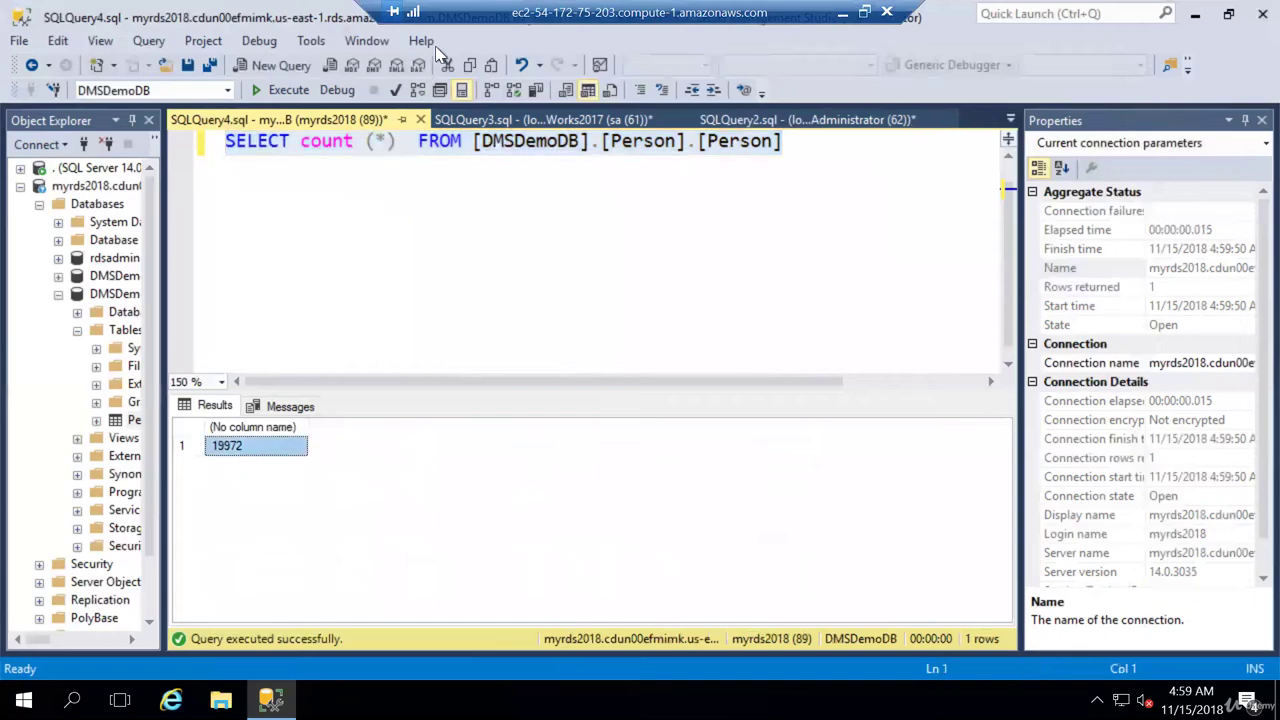
{"action": "left_click", "coordinate": [833, 146]}
{"action": "key", "text": "Return"}
{"action": "key", "text": "Return"}
{"action": "key", "text": "Return"}
{"action": "type", "text": "19972"}
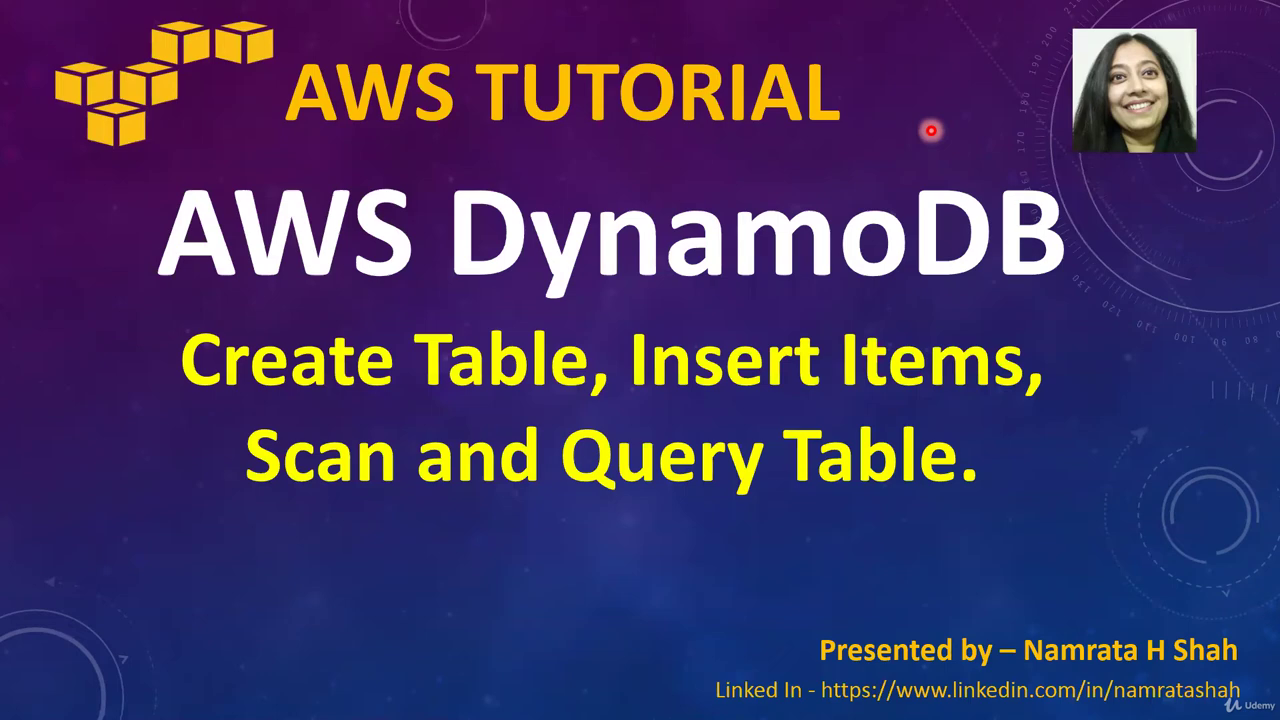
Advance from the DynamoDB title slide to the 'What is DynamoDB ?' slide.
{"action": "key", "text": "Right"}
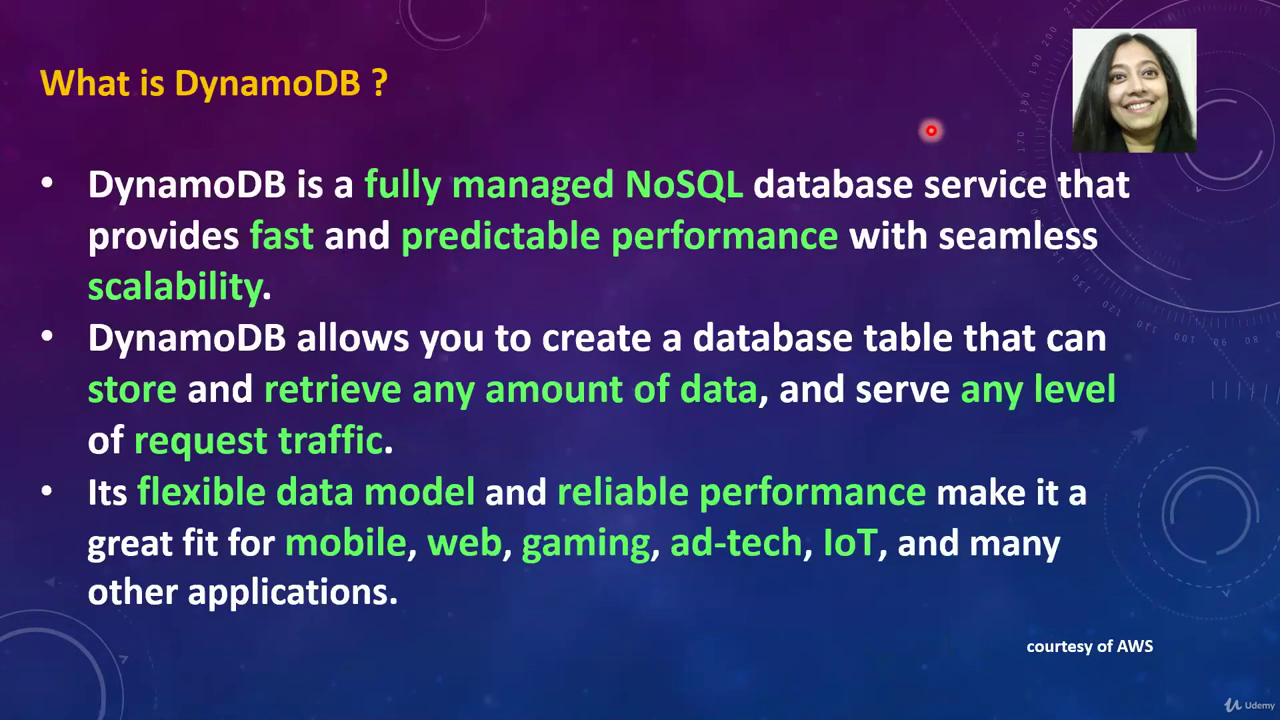
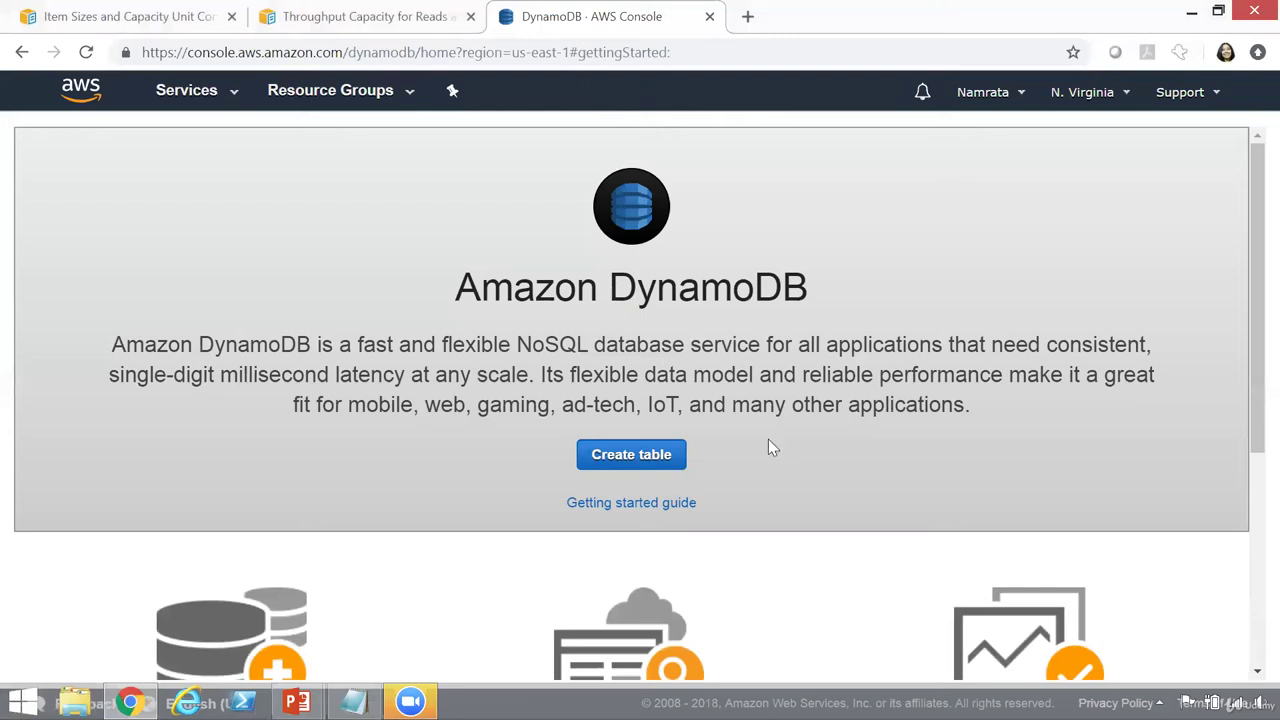
Create the Orders table with a Number partition key OrderID and default settings.
{"action": "scroll", "coordinate": [1255, 360], "scroll_direction": "down", "scroll_amount": 1}
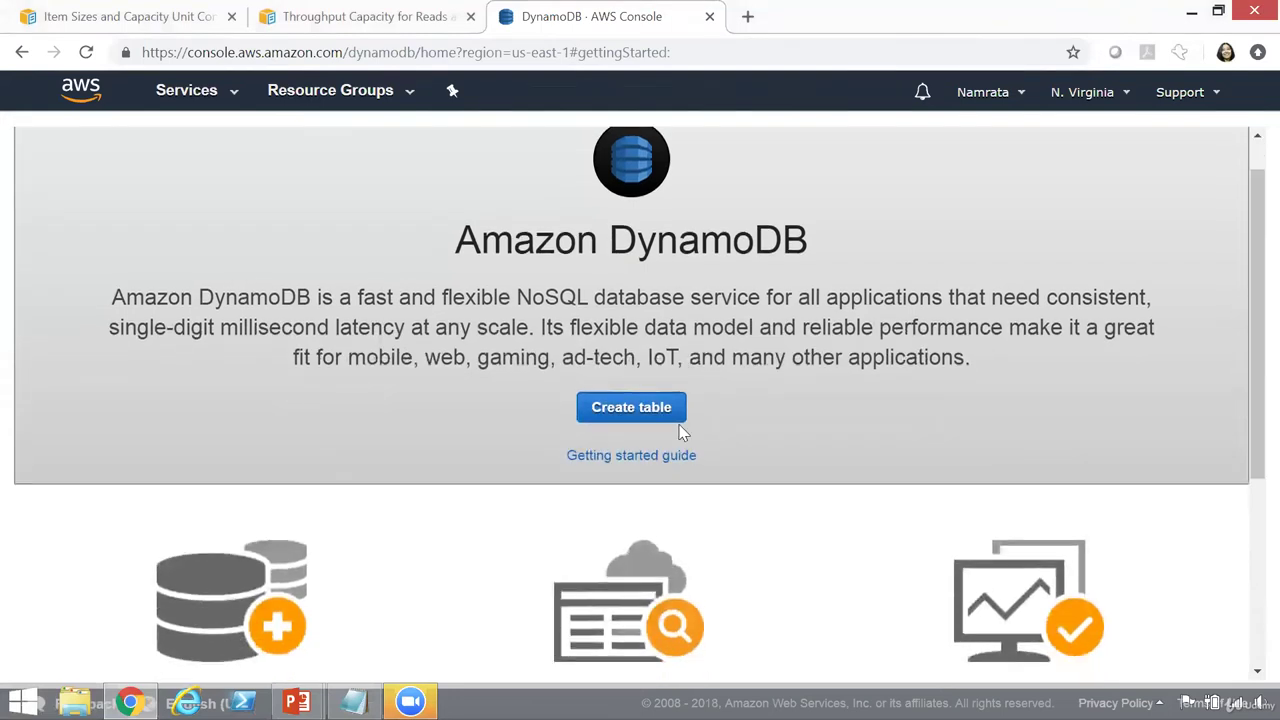
{"action": "left_click", "coordinate": [631, 408]}
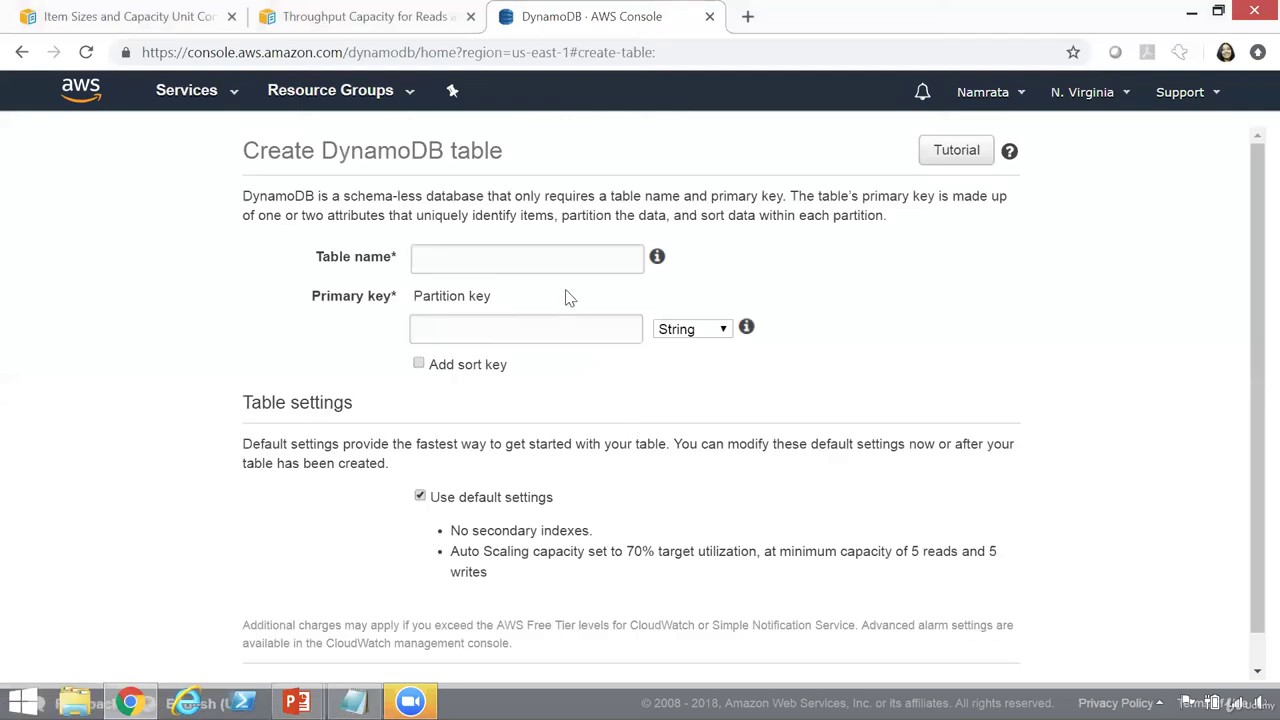
{"action": "left_click", "coordinate": [569, 264]}
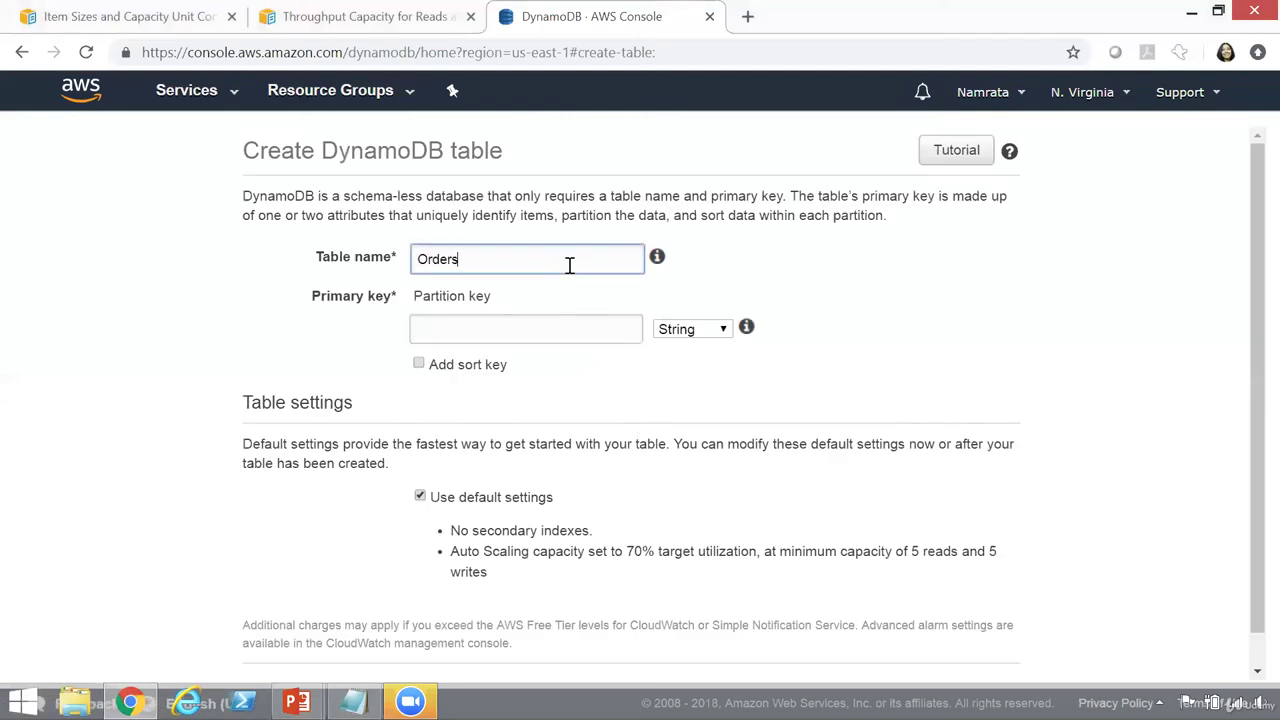
{"action": "type", "text": "Orders"}
{"action": "key", "text": "ctrl+a"}
{"action": "left_click", "coordinate": [544, 334]}
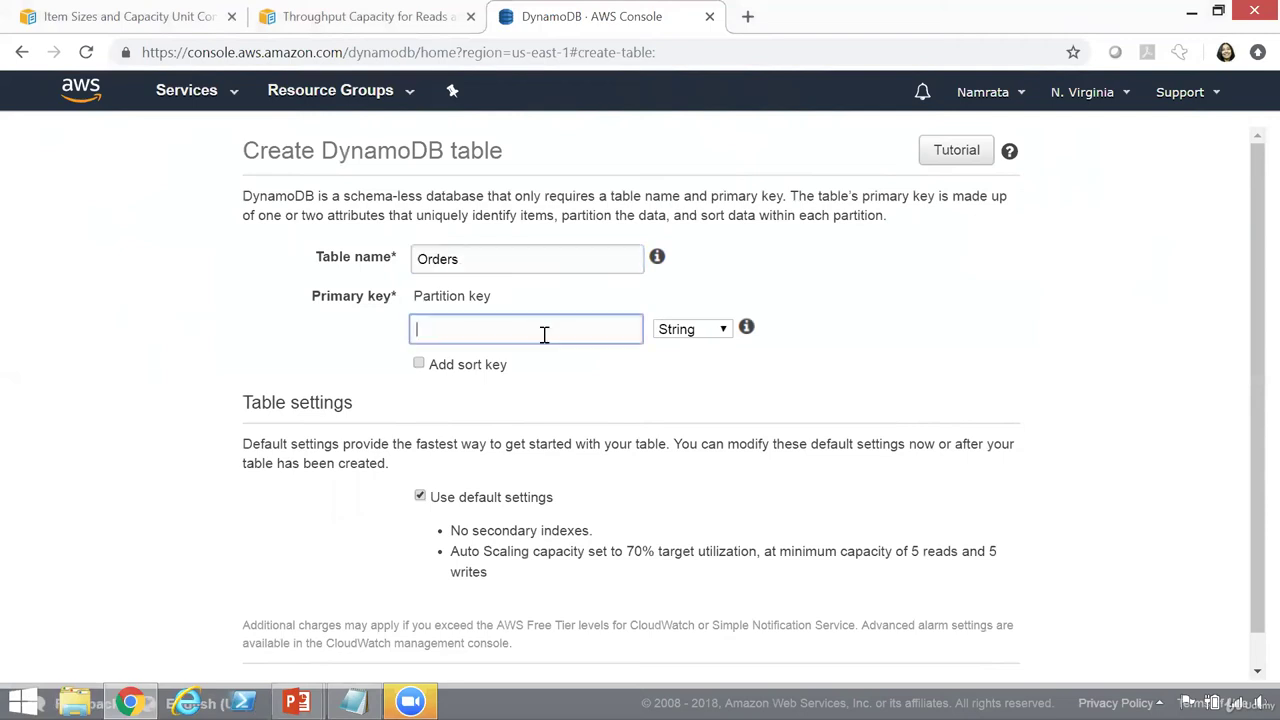
{"action": "type", "text": "OrderID"}
{"action": "left_click", "coordinate": [688, 330]}
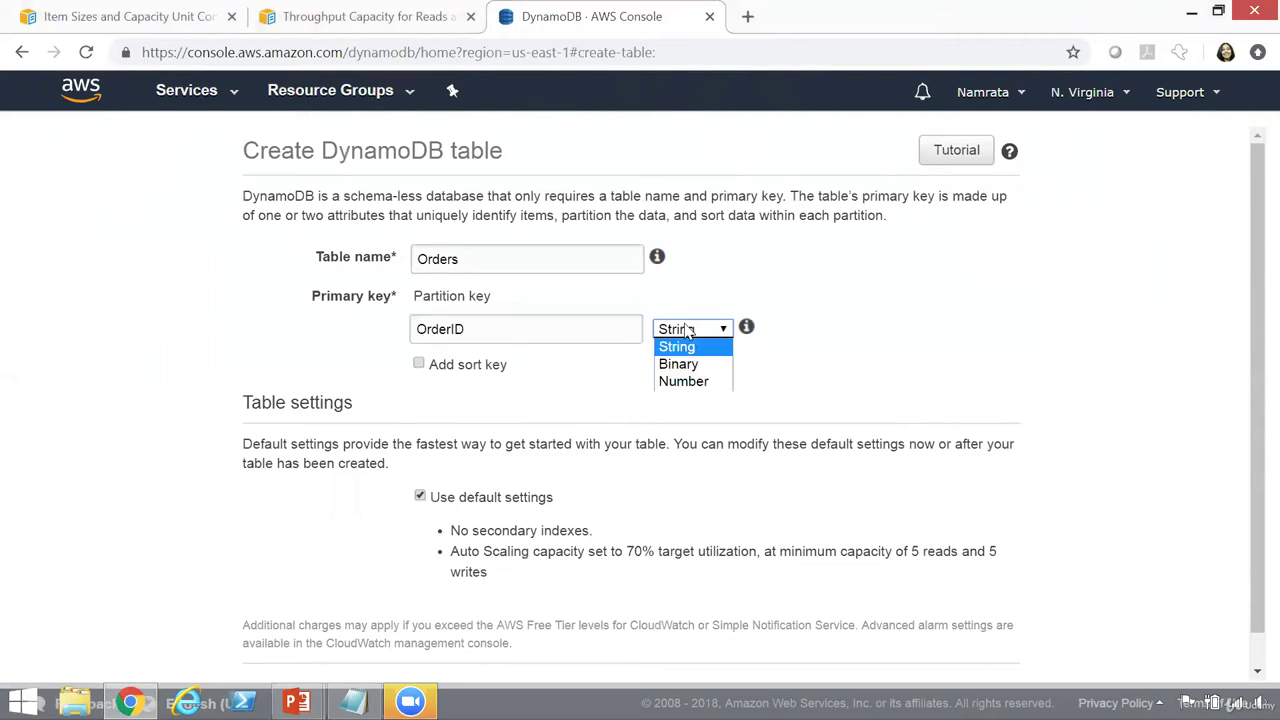
{"action": "left_click", "coordinate": [689, 387]}
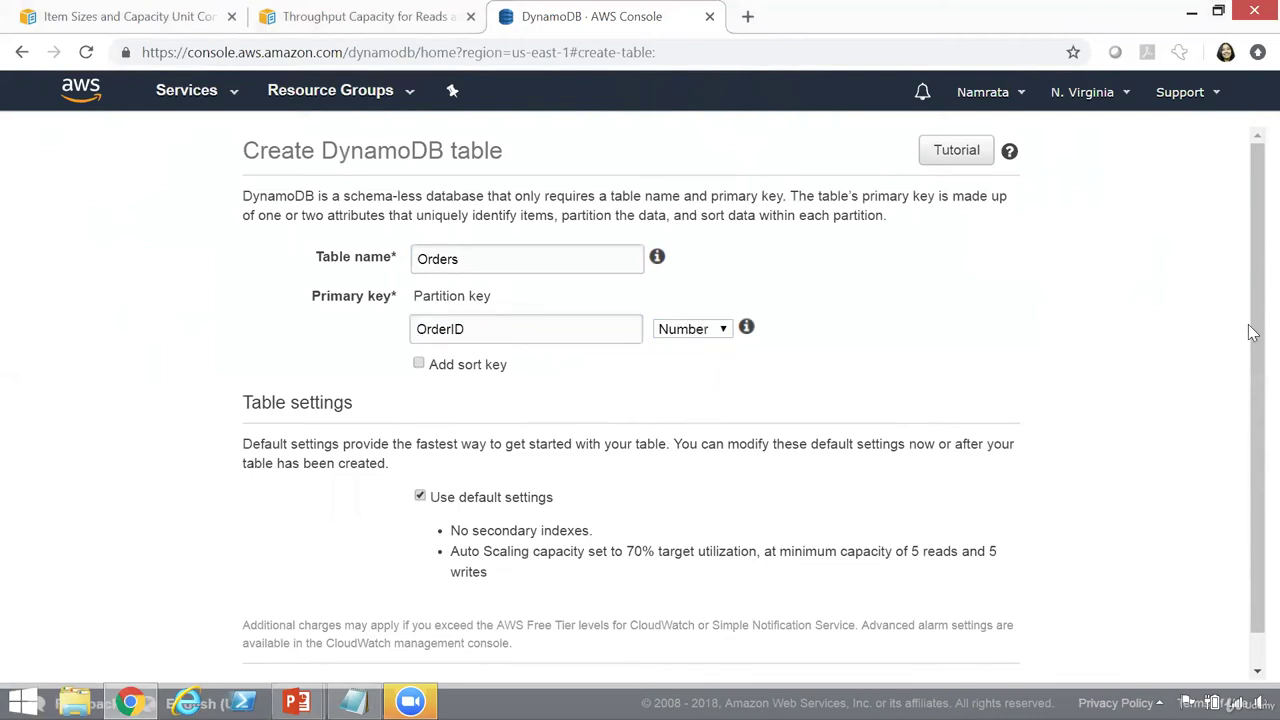
{"action": "left_click_drag", "start_coordinate": [1253, 338], "coordinate": [1251, 423]}
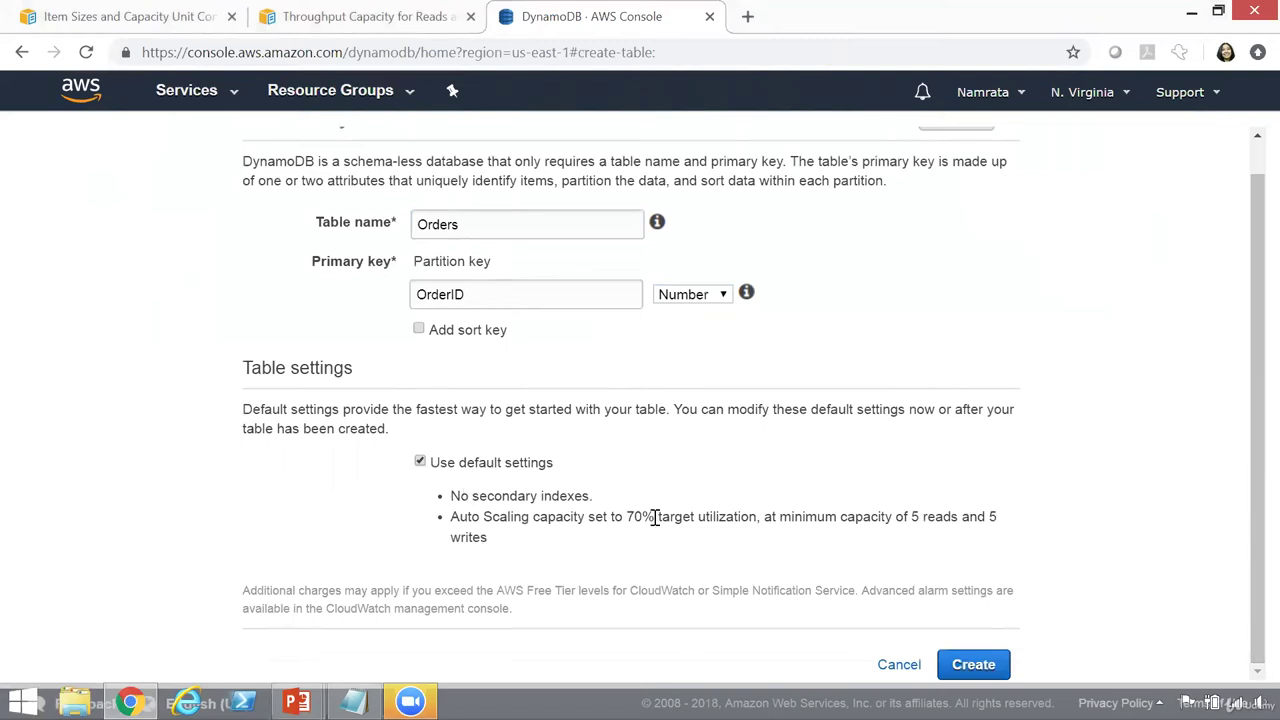
{"action": "left_click_drag", "start_coordinate": [845, 518], "coordinate": [1008, 524]}
{"action": "left_click", "coordinate": [983, 664]}
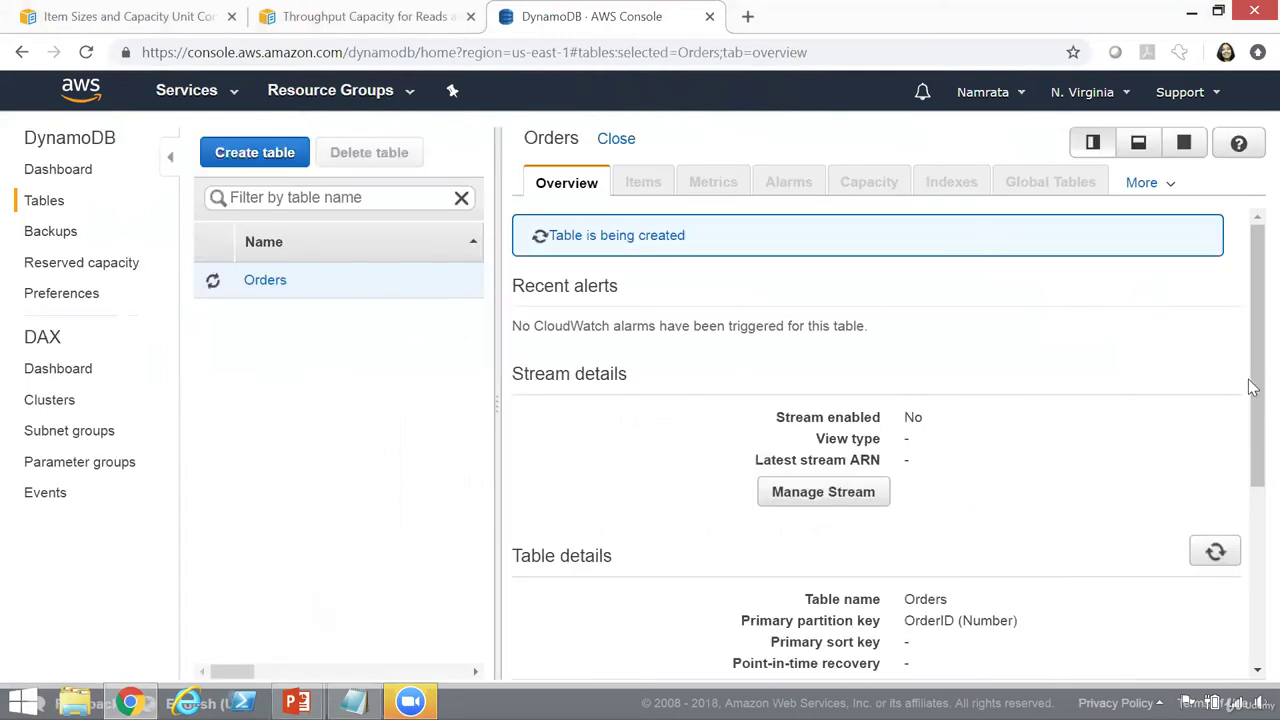
{"action": "left_click_drag", "start_coordinate": [1256, 313], "coordinate": [1252, 510]}
{"action": "left_click_drag", "start_coordinate": [1258, 457], "coordinate": [1252, 247]}
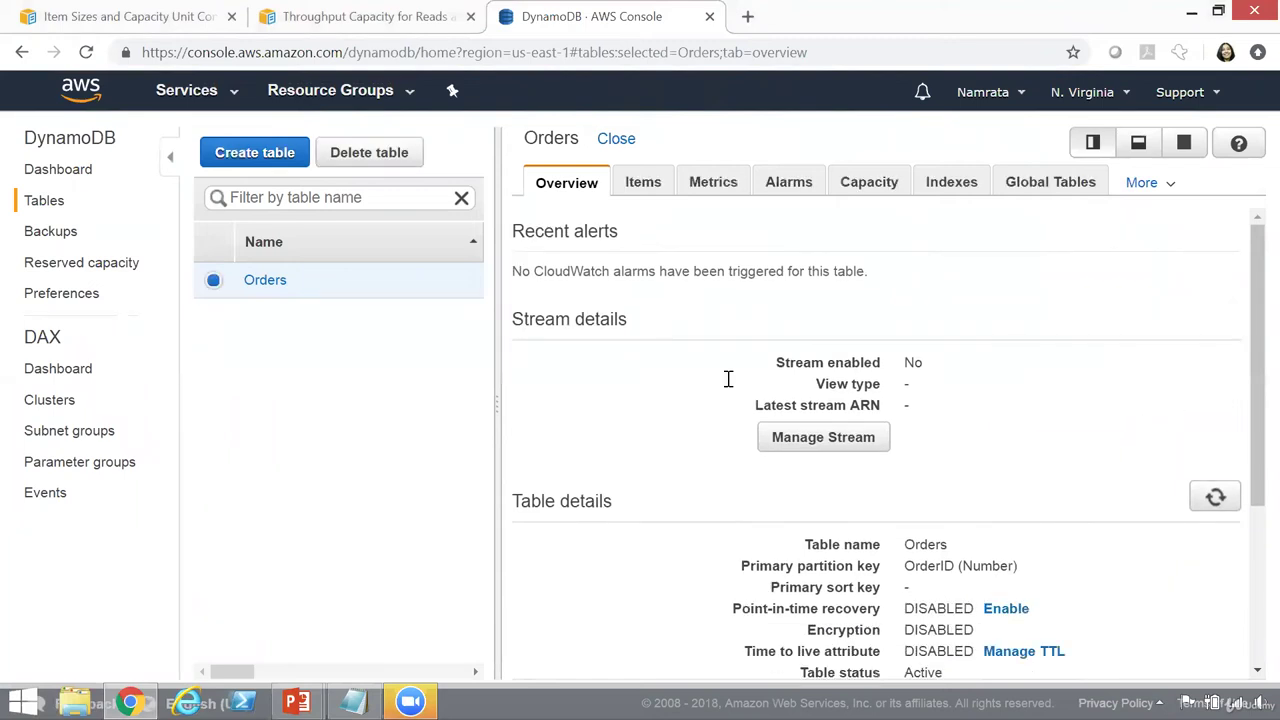
{"action": "left_click_drag", "start_coordinate": [1250, 352], "coordinate": [1249, 380]}
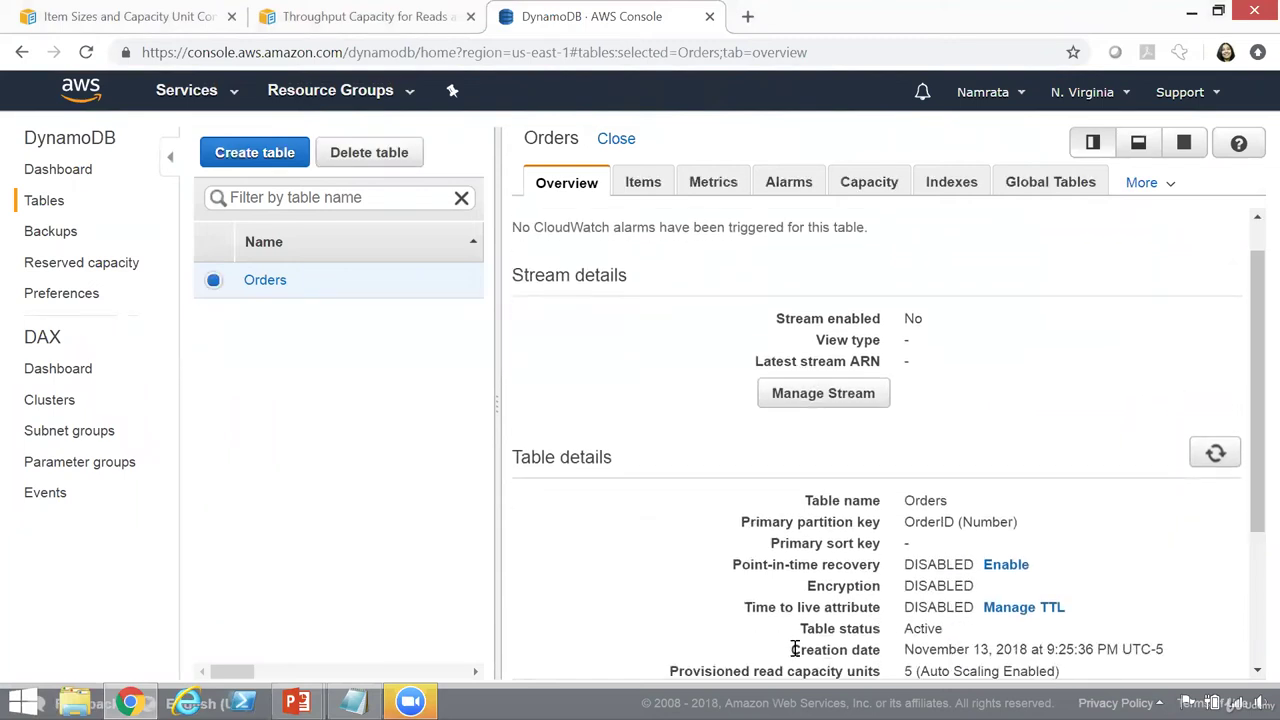
{"action": "double_click", "coordinate": [930, 499]}
{"action": "left_click", "coordinate": [922, 524]}
{"action": "double_click", "coordinate": [922, 524]}
{"action": "double_click", "coordinate": [966, 522]}
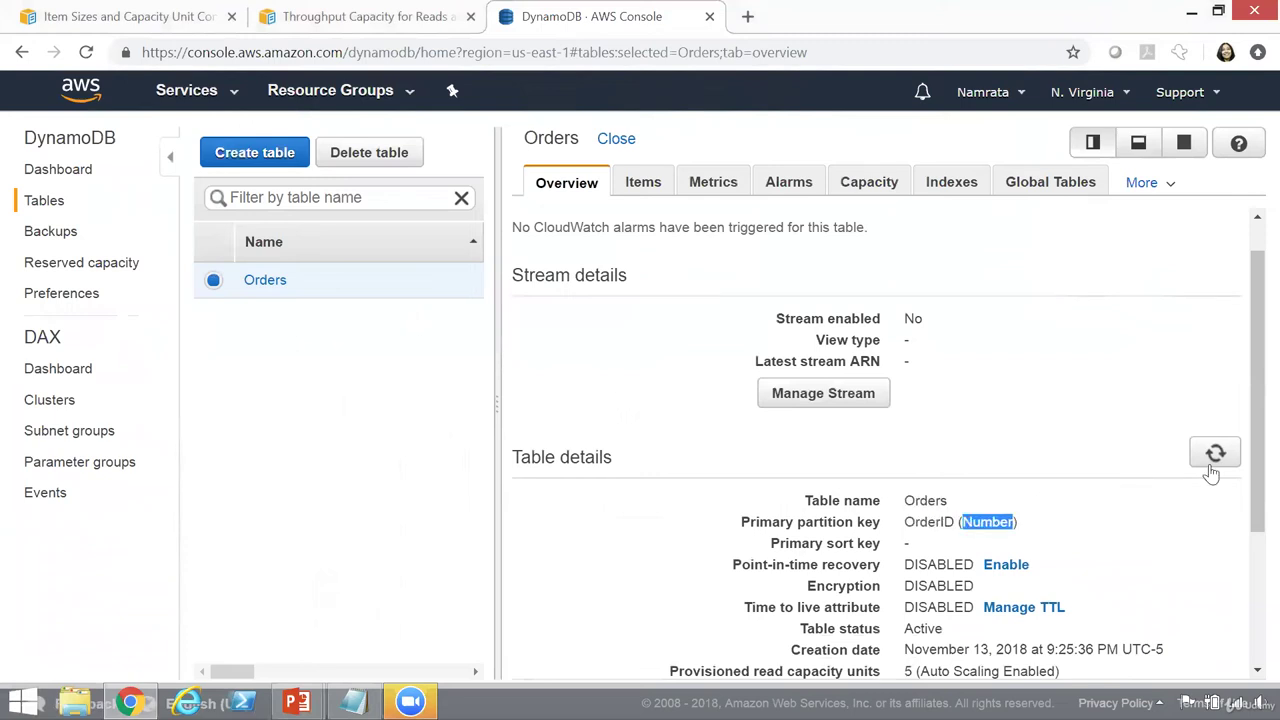
{"action": "left_click_drag", "start_coordinate": [731, 565], "coordinate": [1085, 612]}
{"action": "scroll", "coordinate": [1248, 477], "scroll_direction": "down", "scroll_amount": 2}
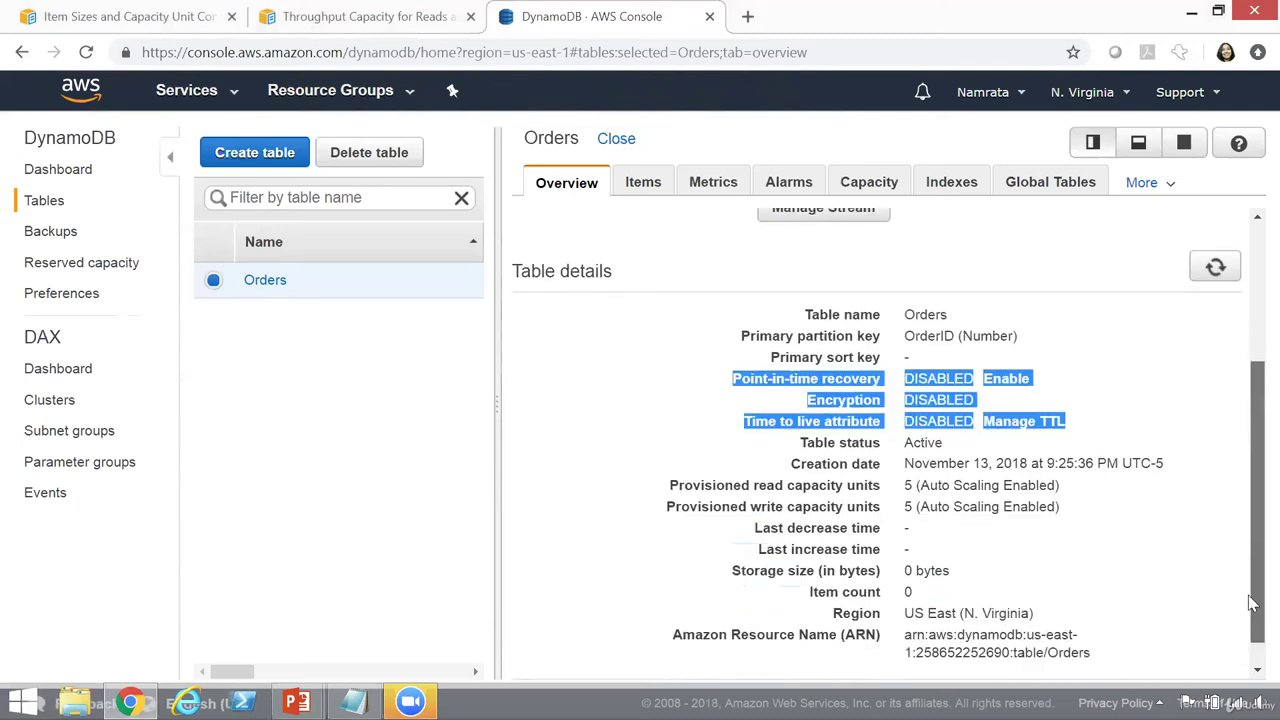
{"action": "double_click", "coordinate": [915, 416]}
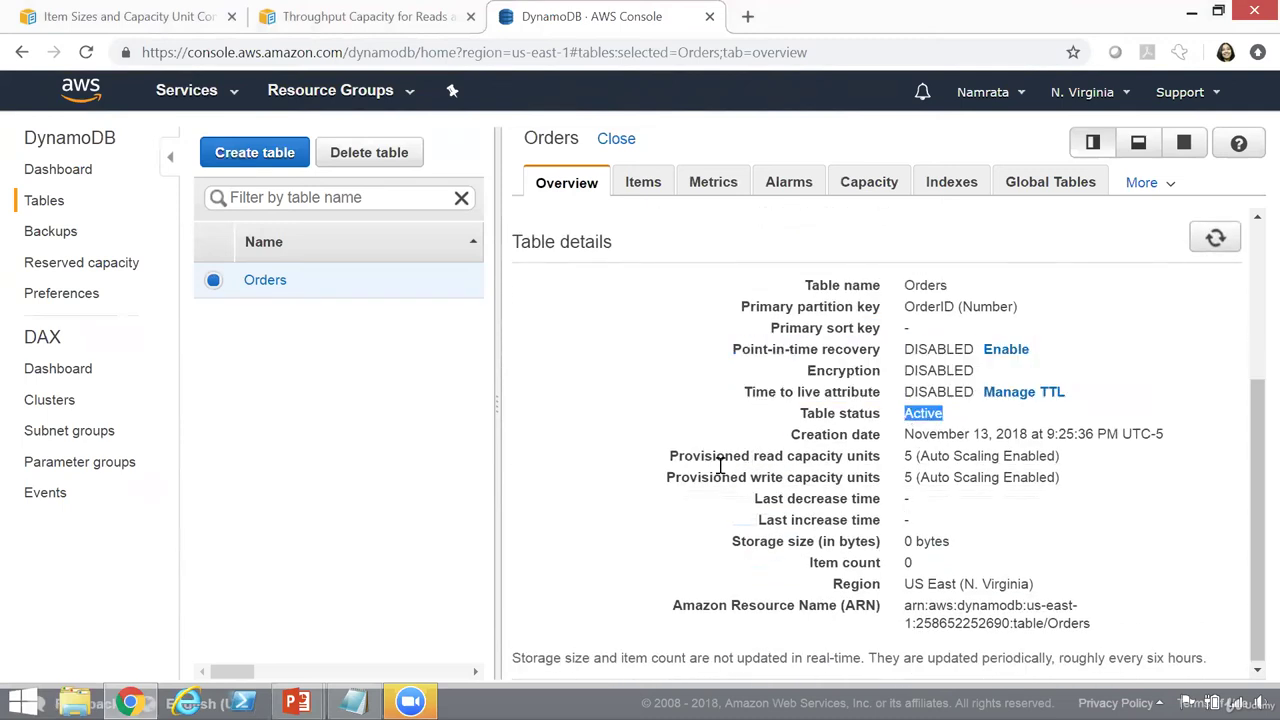
{"action": "left_click_drag", "start_coordinate": [755, 456], "coordinate": [903, 456]}
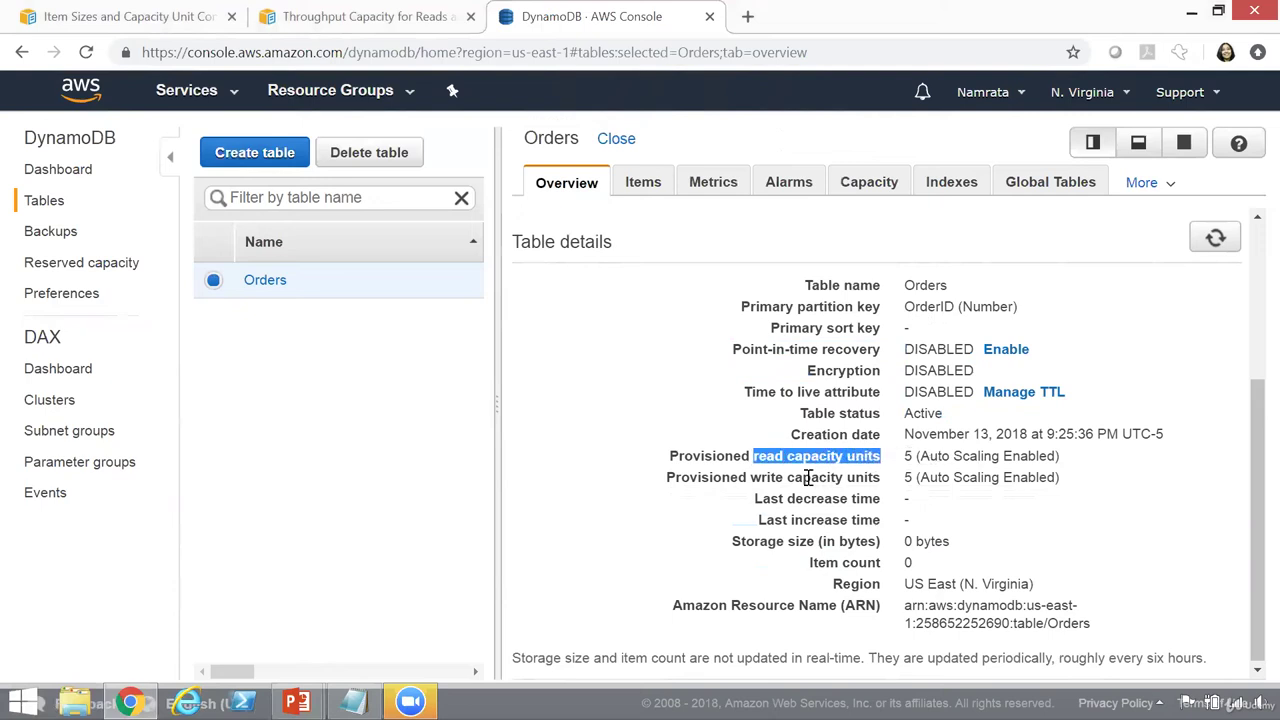
{"action": "left_click_drag", "start_coordinate": [752, 477], "coordinate": [894, 477]}
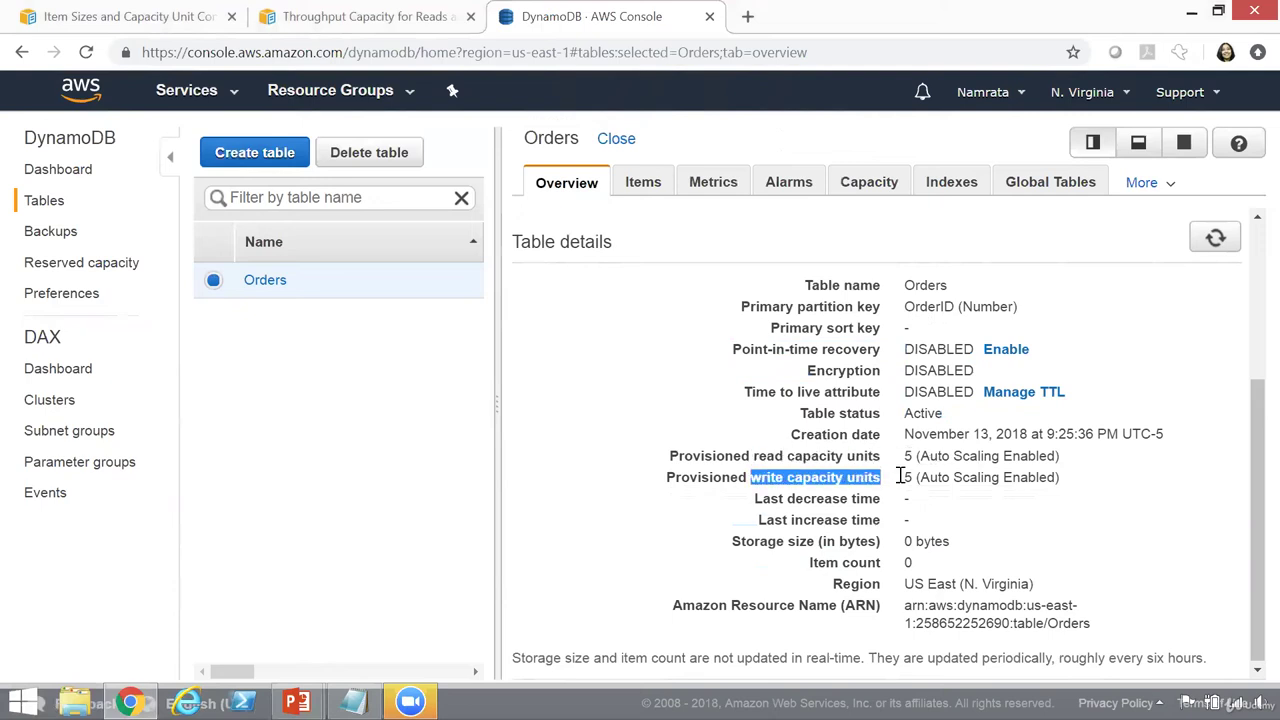
{"action": "left_click", "coordinate": [800, 562]}
{"action": "left_click_drag", "start_coordinate": [800, 562], "coordinate": [935, 565]}
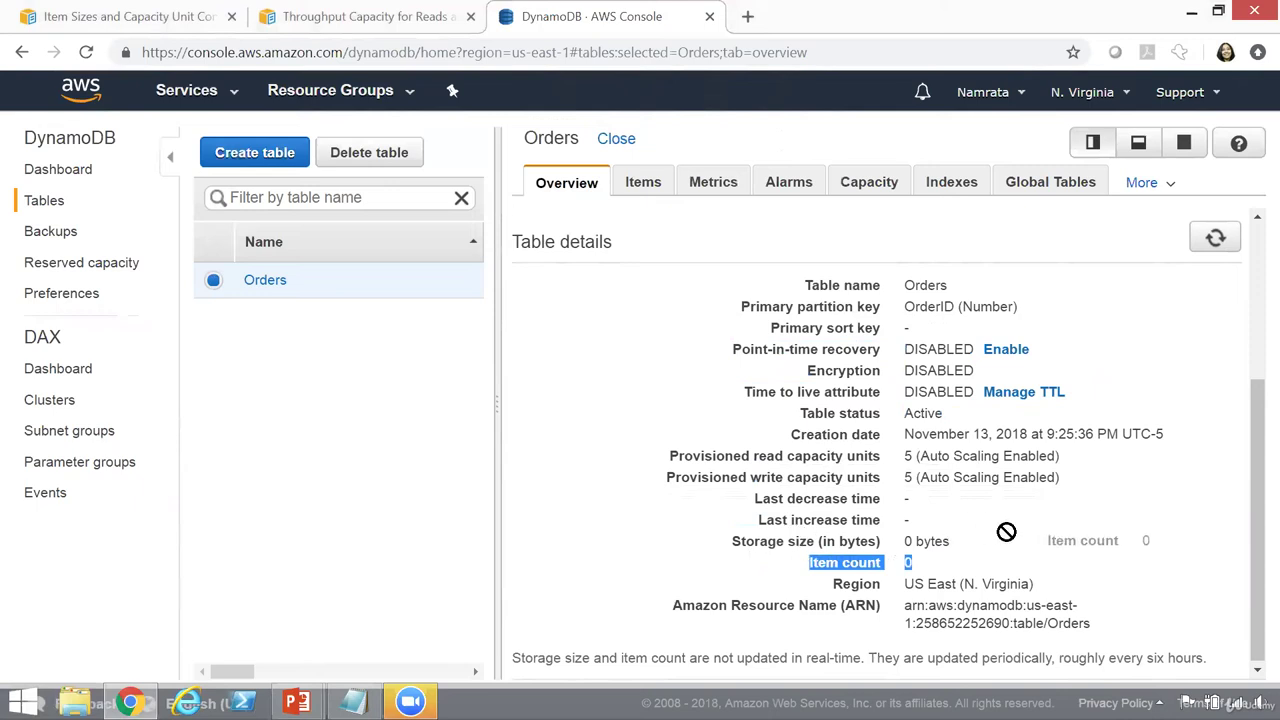
{"action": "left_click", "coordinate": [957, 545]}
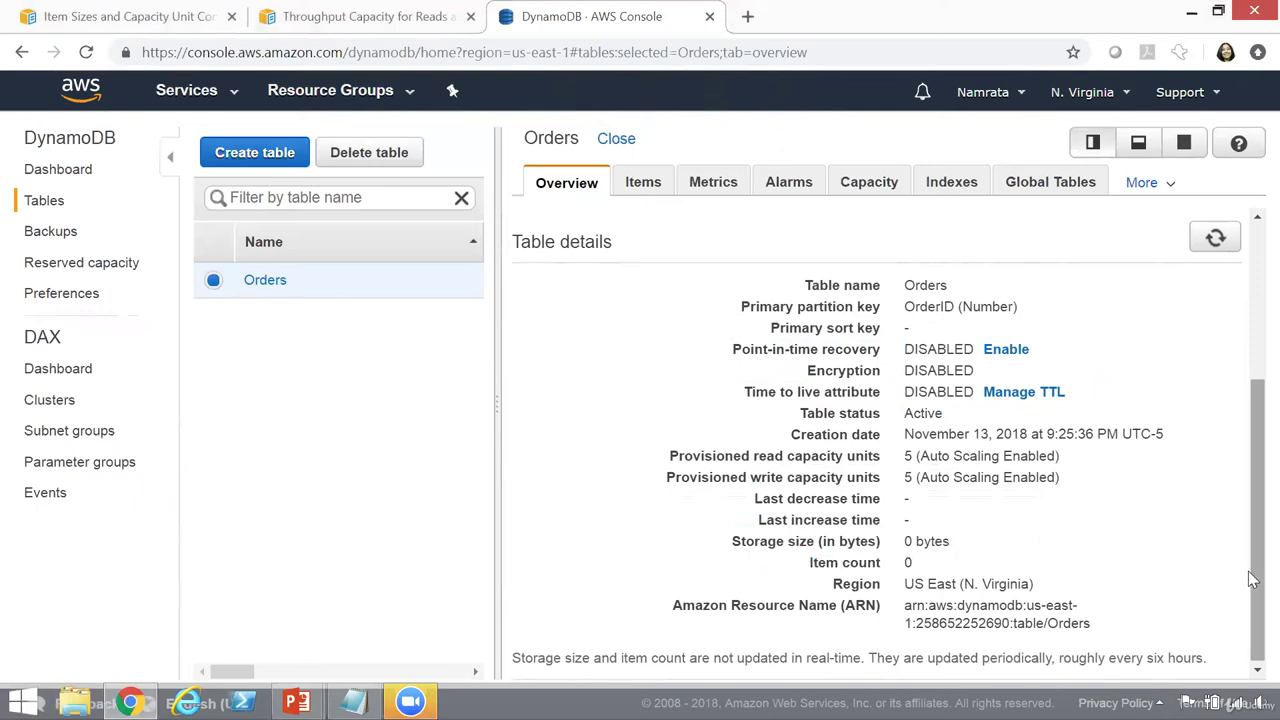
{"action": "left_click_drag", "start_coordinate": [1250, 585], "coordinate": [1251, 357]}
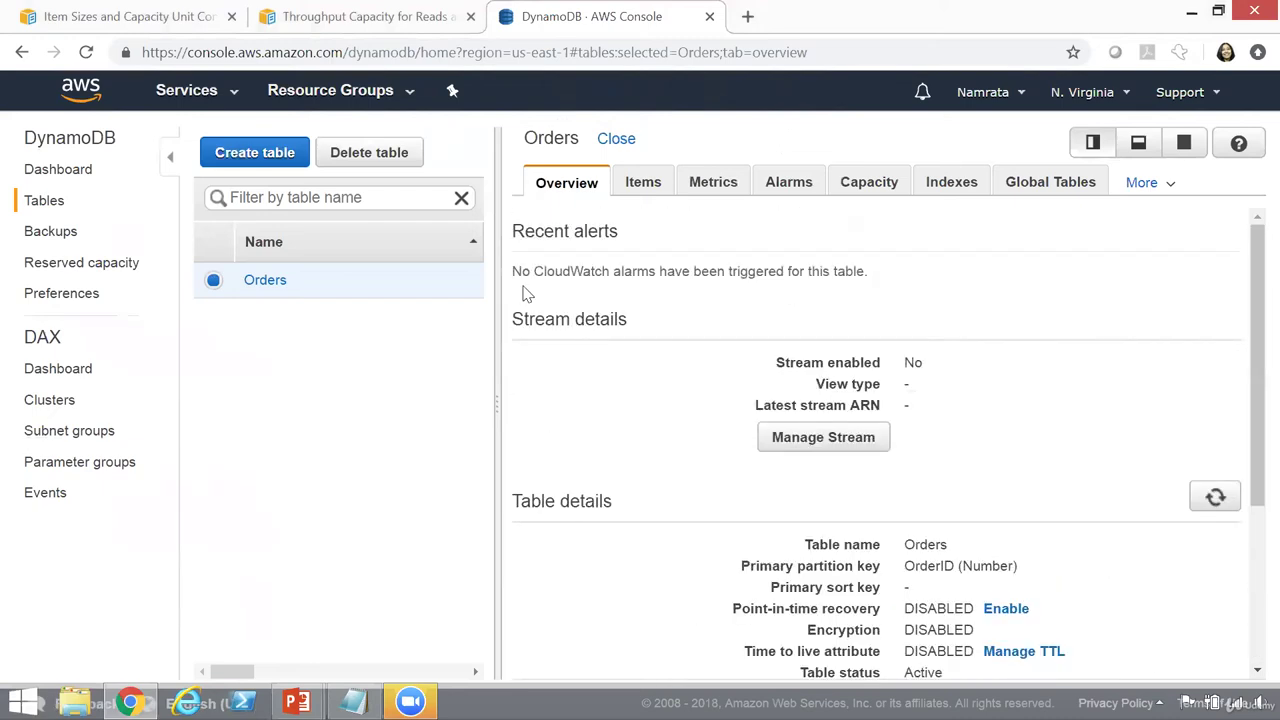
Start a new item in the Orders table with OrderID 1.
{"action": "left_click", "coordinate": [645, 184]}
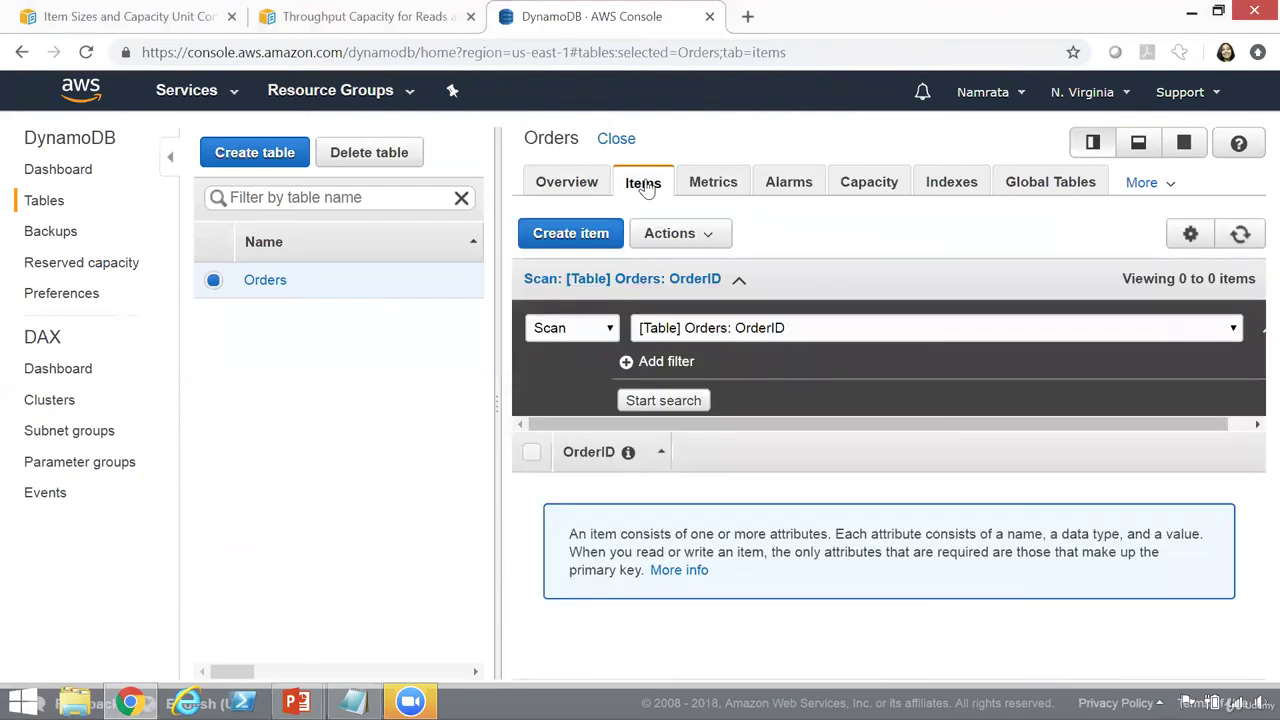
{"action": "left_click", "coordinate": [570, 236]}
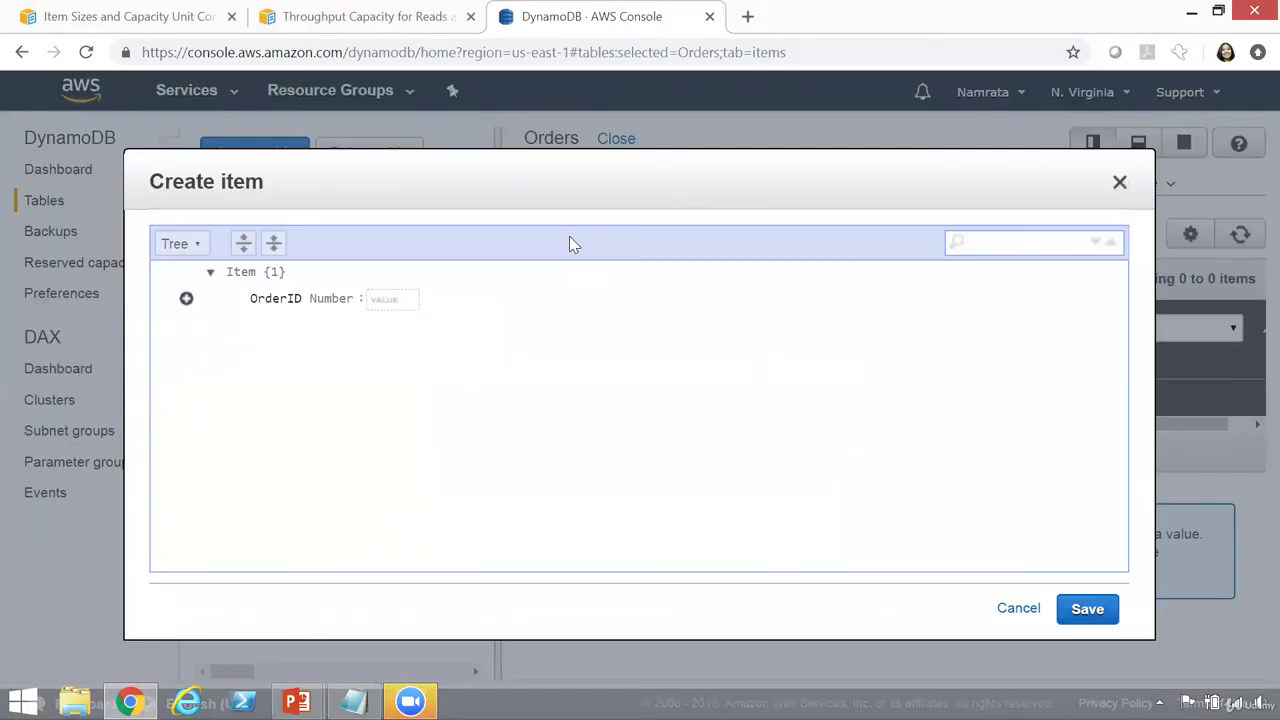
{"action": "left_click", "coordinate": [414, 300]}
{"action": "left_click", "coordinate": [389, 300]}
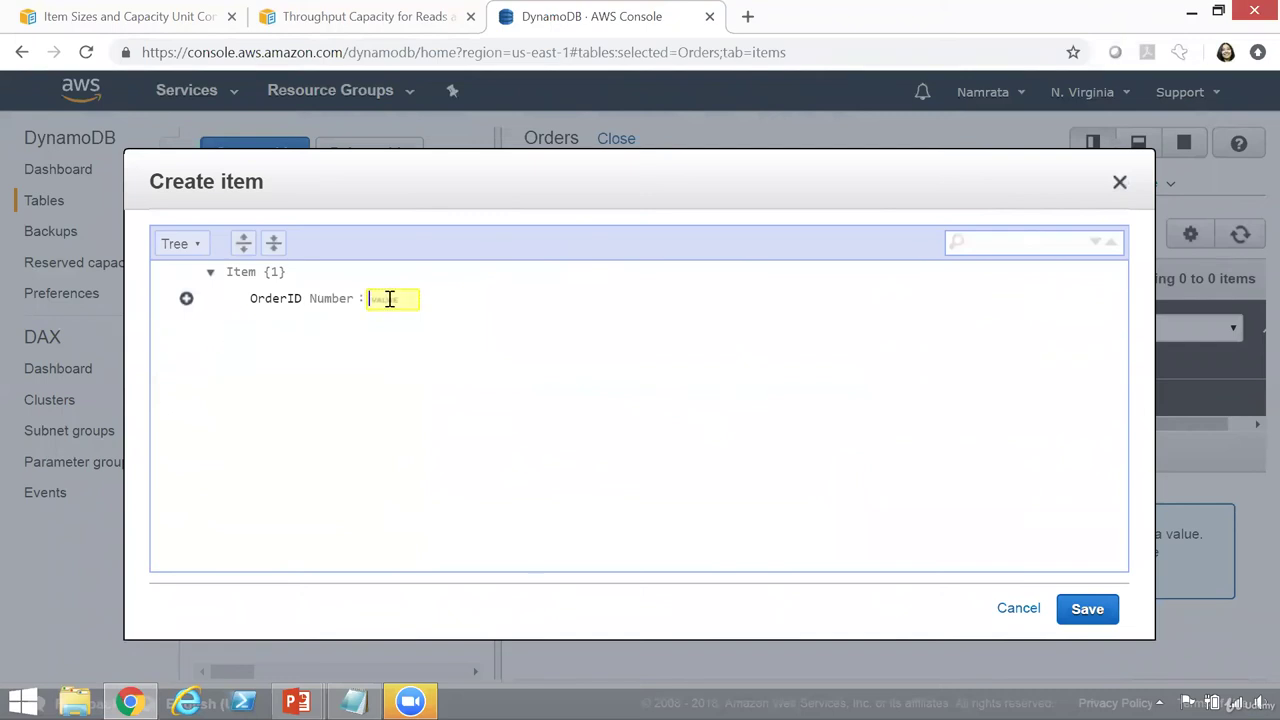
{"action": "type", "text": "1"}
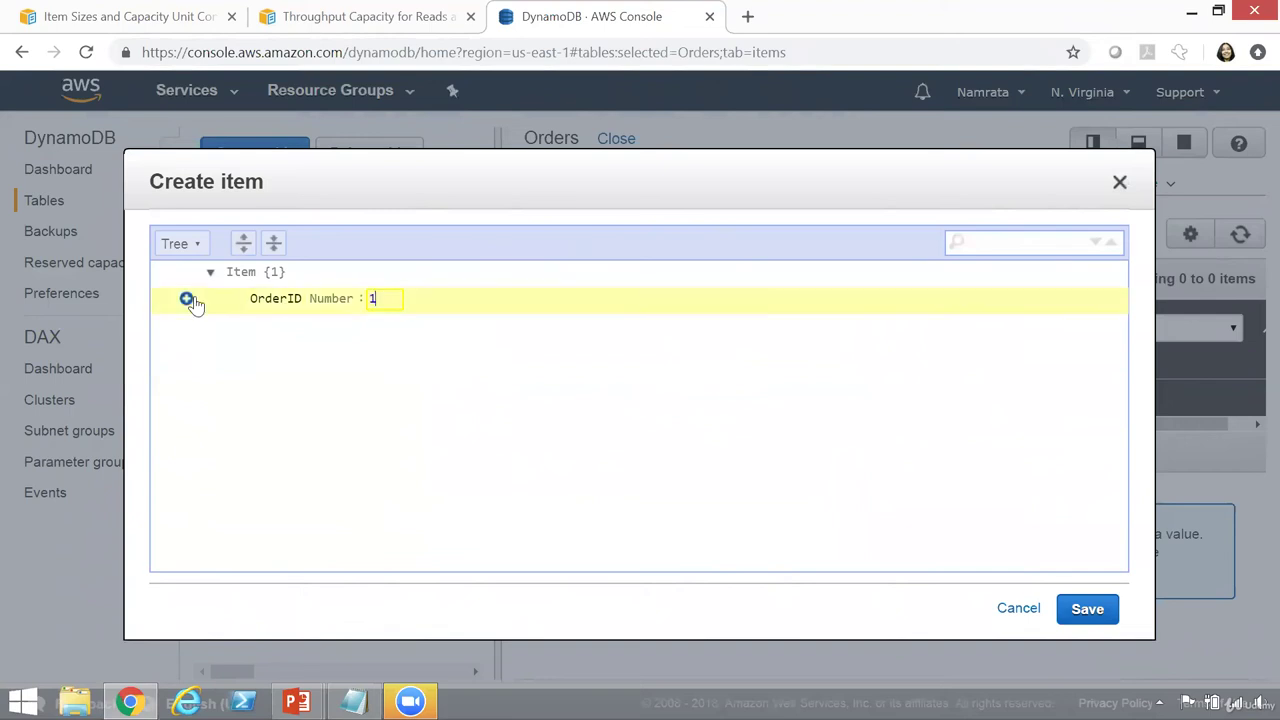
Add a String attribute OrderName with the value Nam's Order.
{"action": "left_click", "coordinate": [187, 299]}
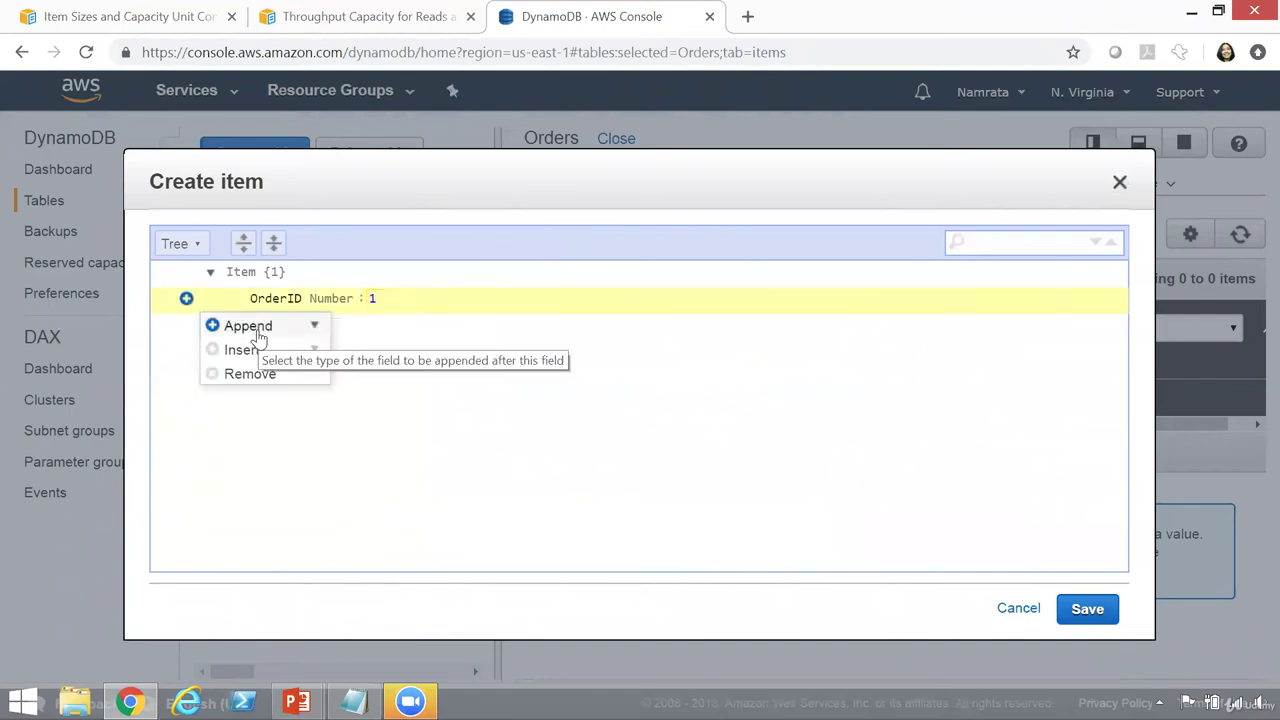
{"action": "mouse_move", "coordinate": [258, 337]}
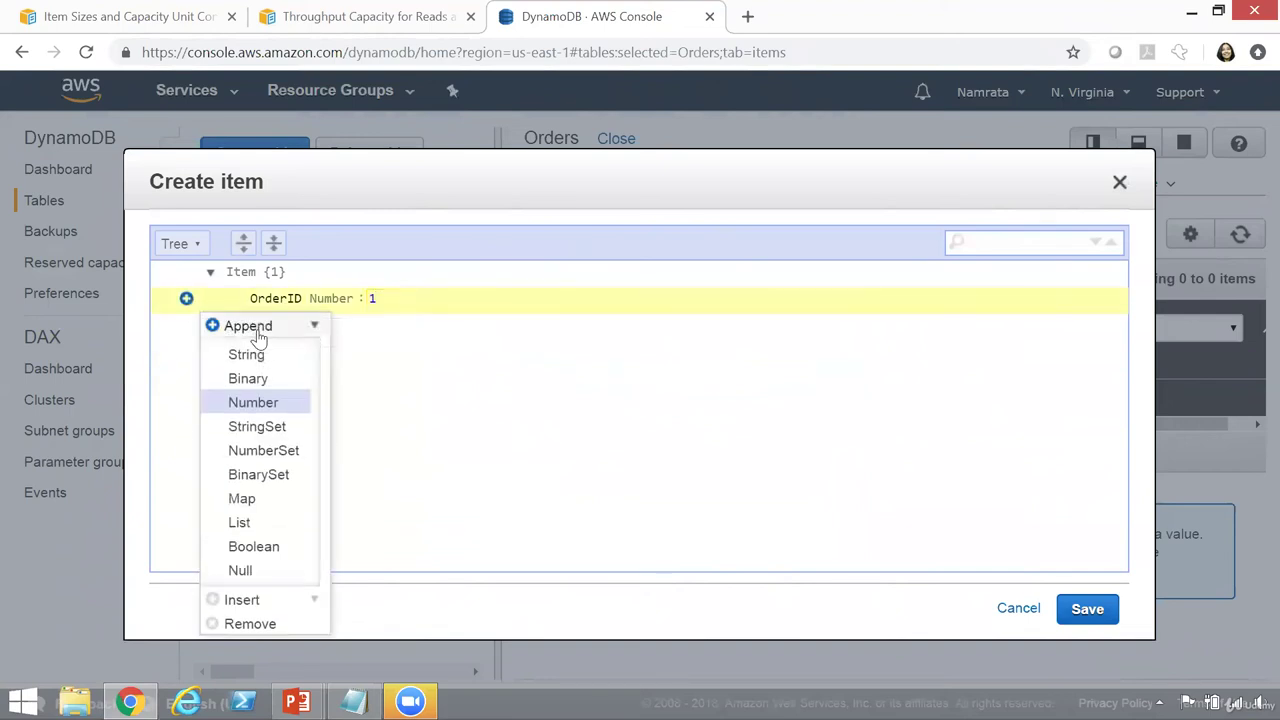
{"action": "left_click", "coordinate": [304, 360]}
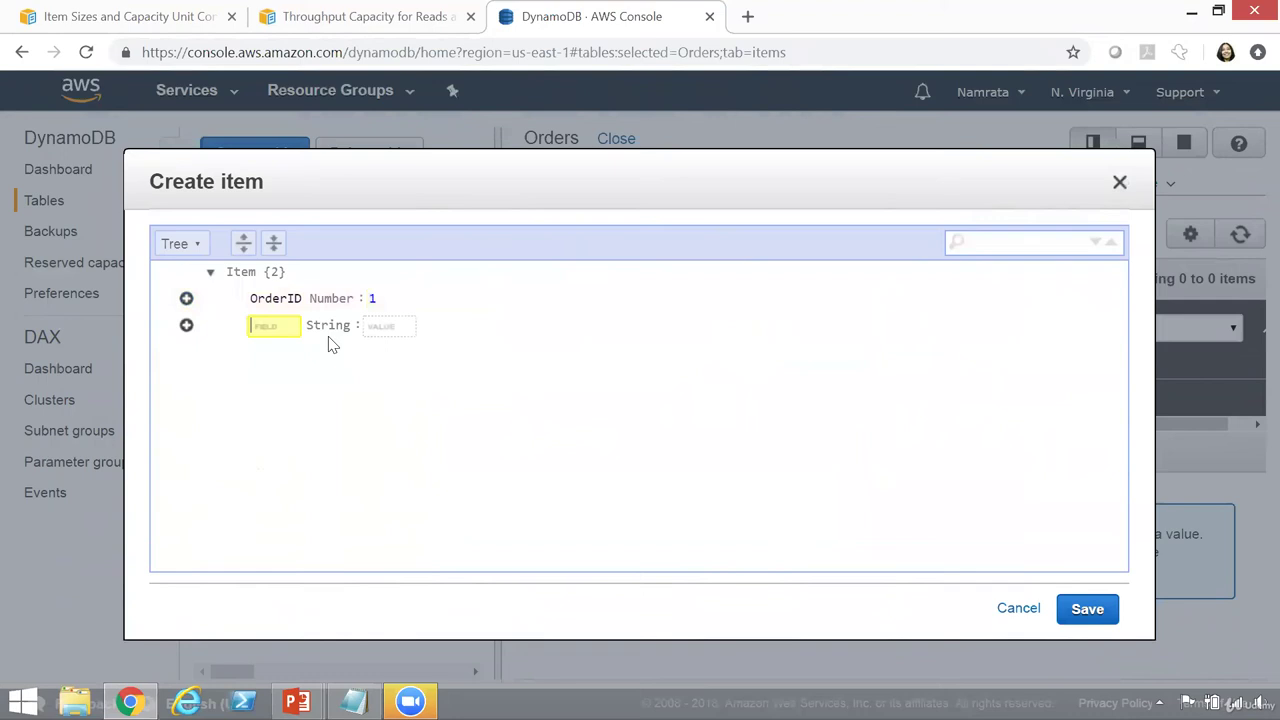
{"action": "type", "text": "Order"}
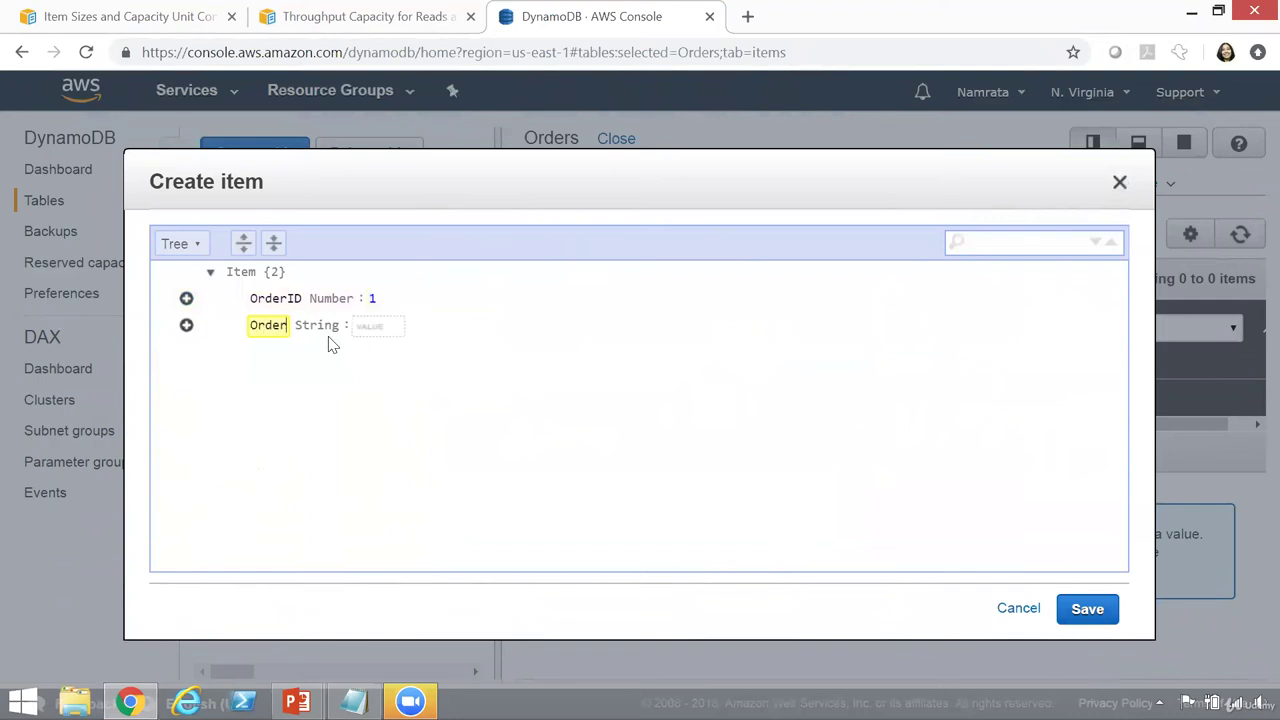
{"action": "type", "text": "Name"}
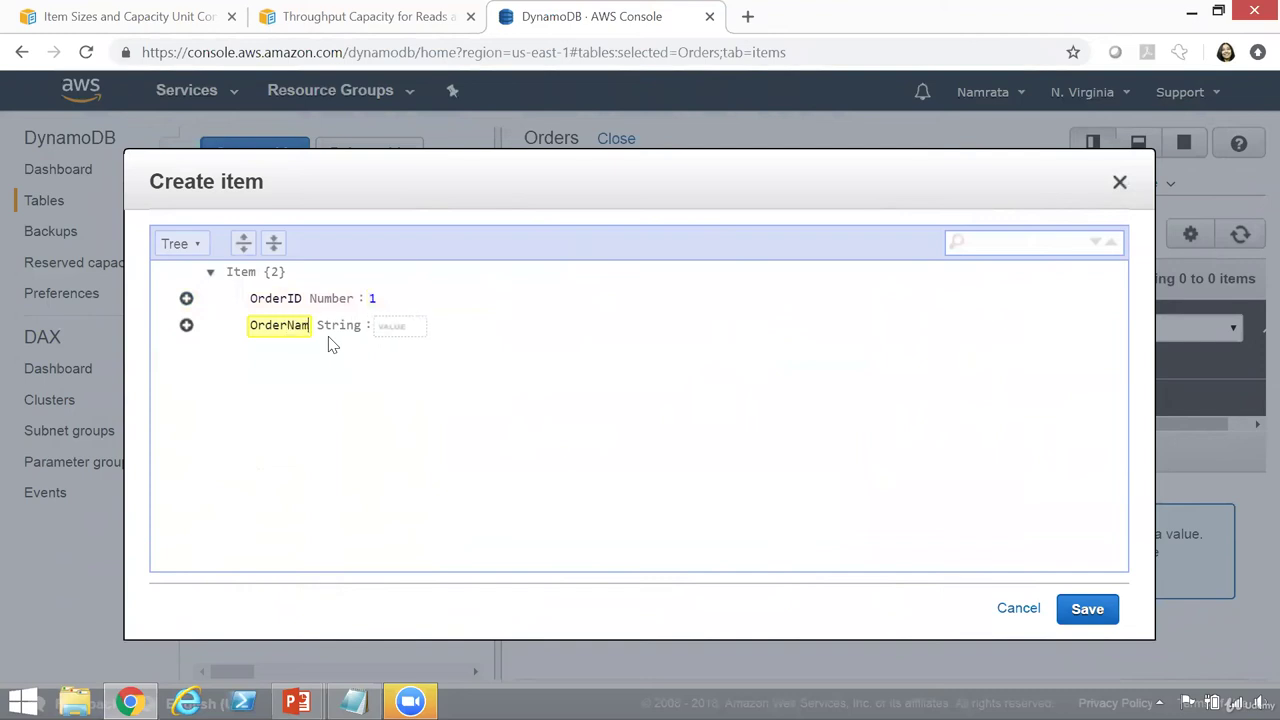
{"action": "left_click", "coordinate": [397, 324]}
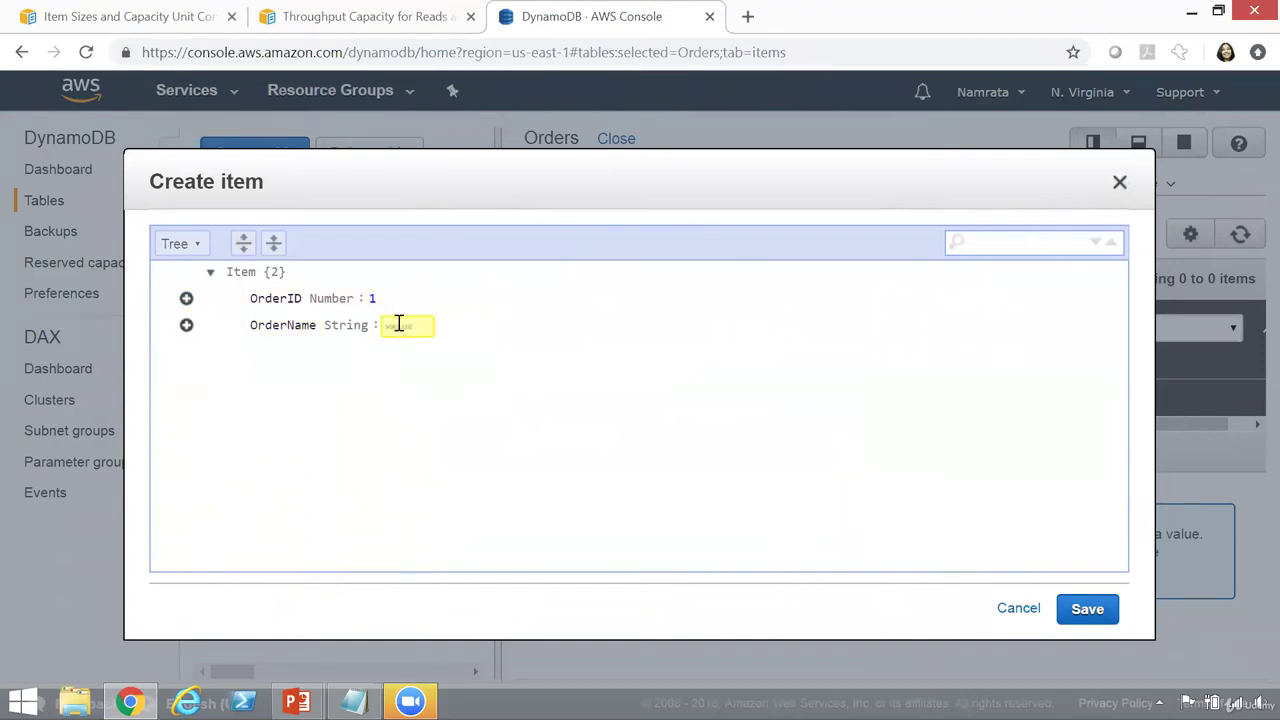
{"action": "type", "text": "Nam's Order"}
{"action": "left_click", "coordinate": [345, 400]}
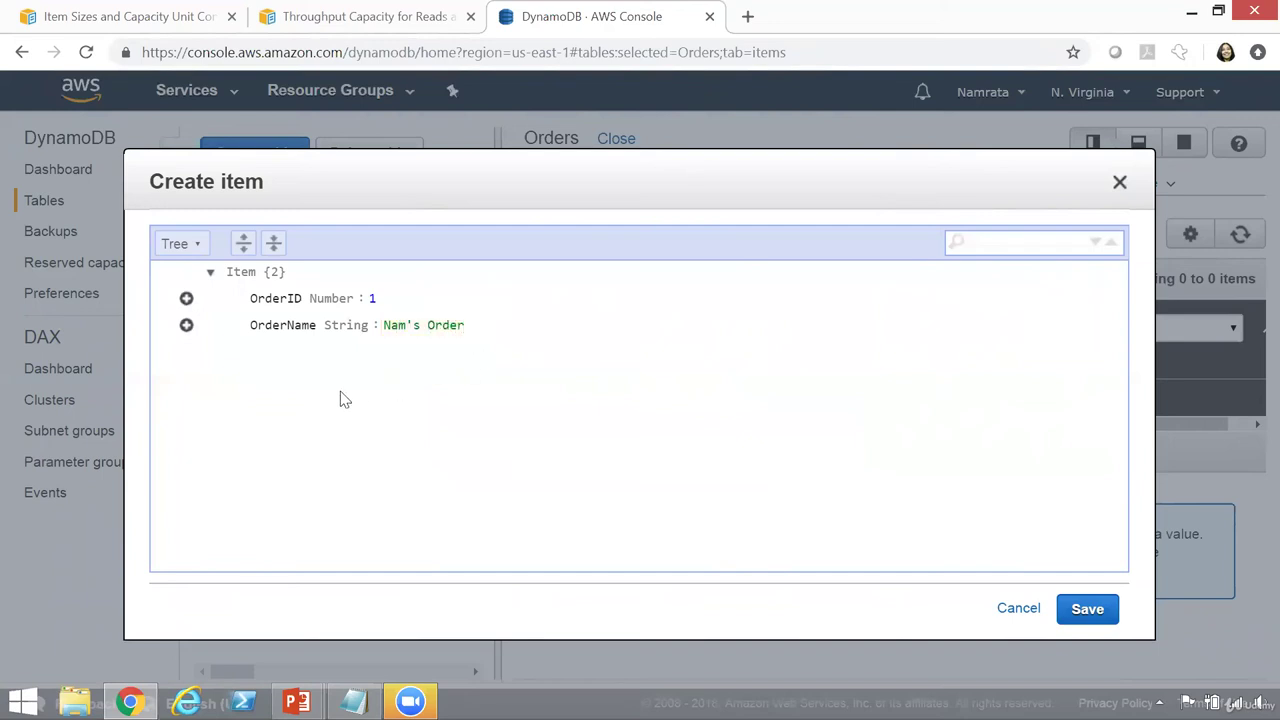
{"action": "left_click", "coordinate": [186, 326]}
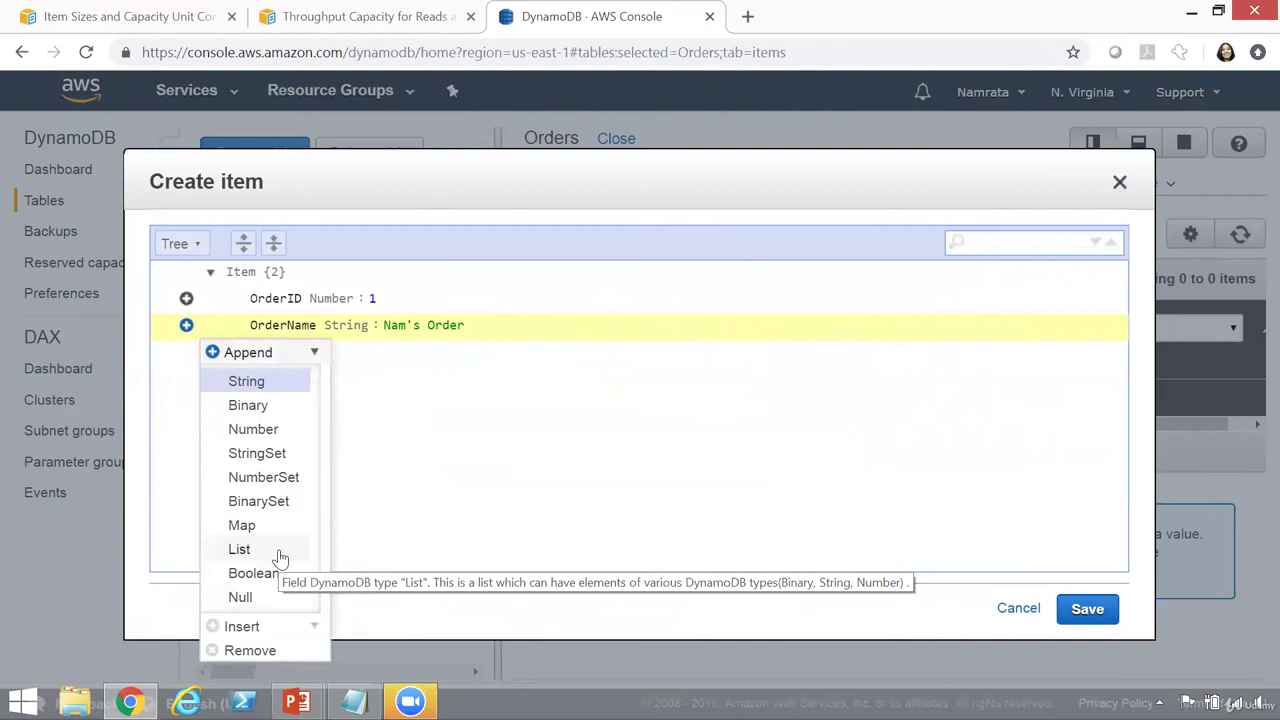
Add a List attribute OrderItems containing the String element Soap.
{"action": "left_click", "coordinate": [280, 558]}
{"action": "type", "text": "OrderItems"}
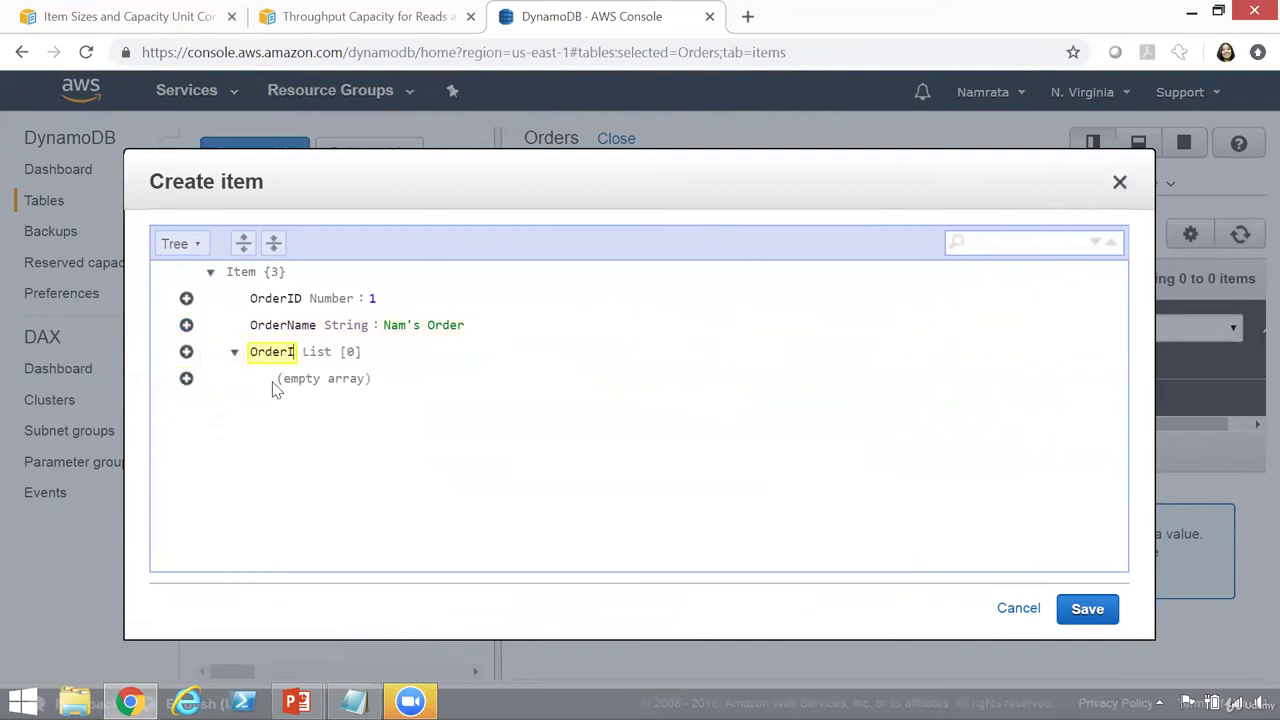
{"action": "left_click", "coordinate": [314, 391]}
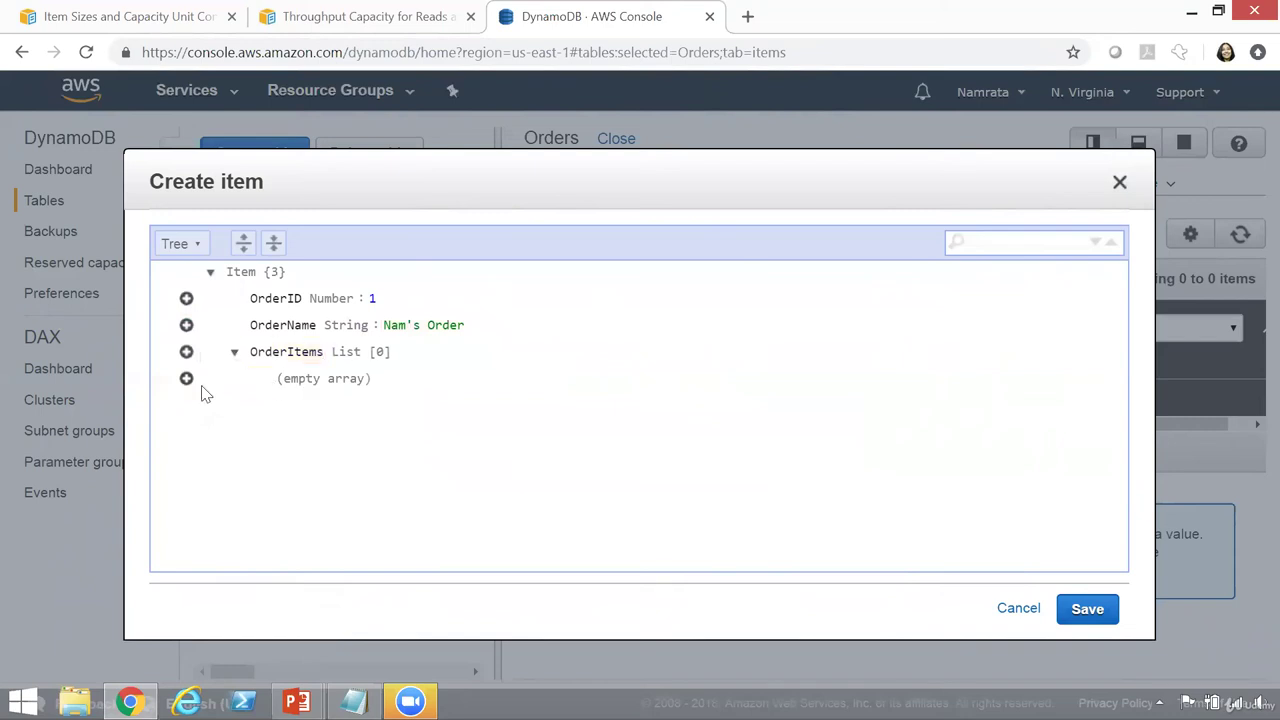
{"action": "left_click", "coordinate": [184, 385]}
{"action": "mouse_move", "coordinate": [266, 409]}
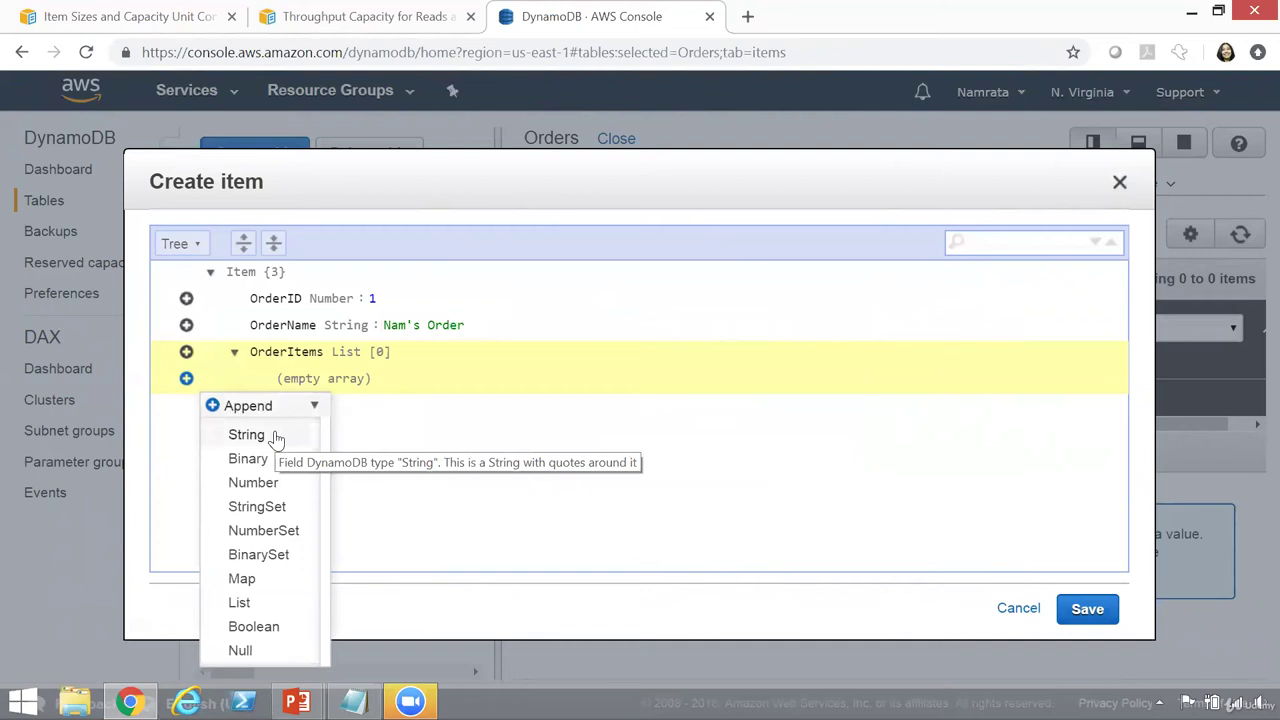
{"action": "left_click", "coordinate": [281, 434]}
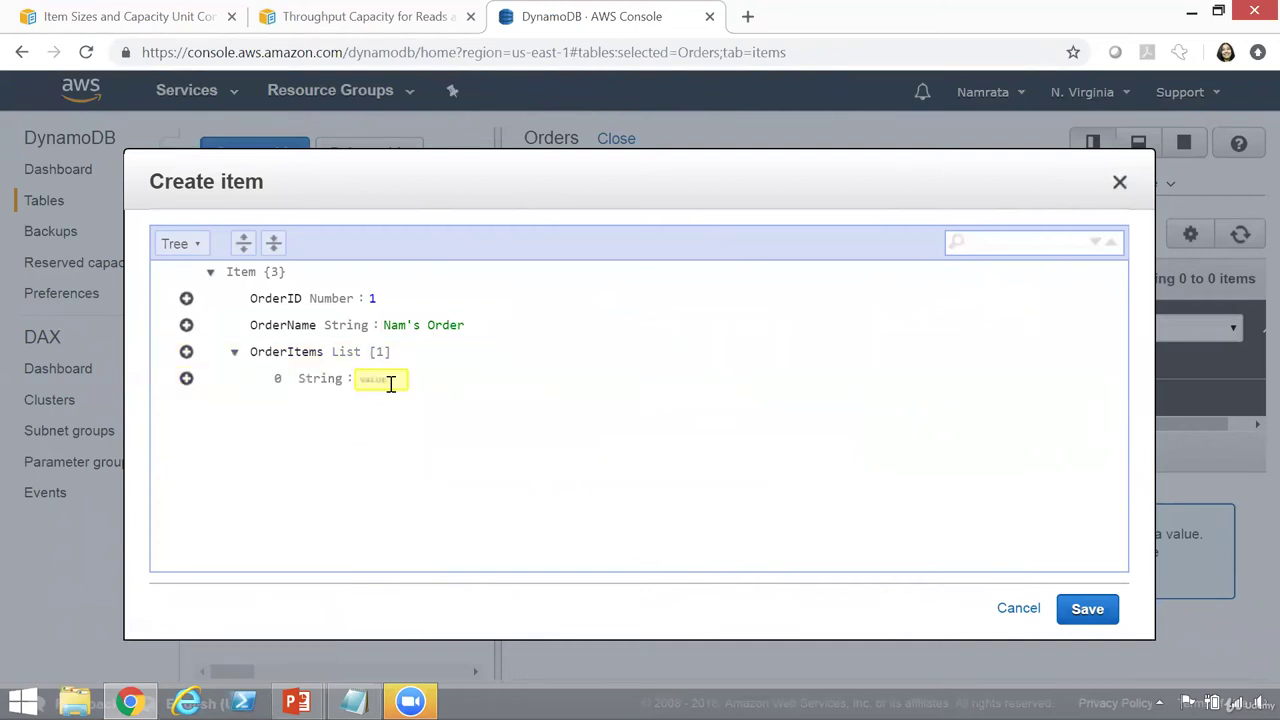
{"action": "type", "text": "Soap"}
{"action": "left_click", "coordinate": [310, 448]}
Add a second list element, ToiletPaper, and save the item.
{"action": "left_click", "coordinate": [186, 378]}
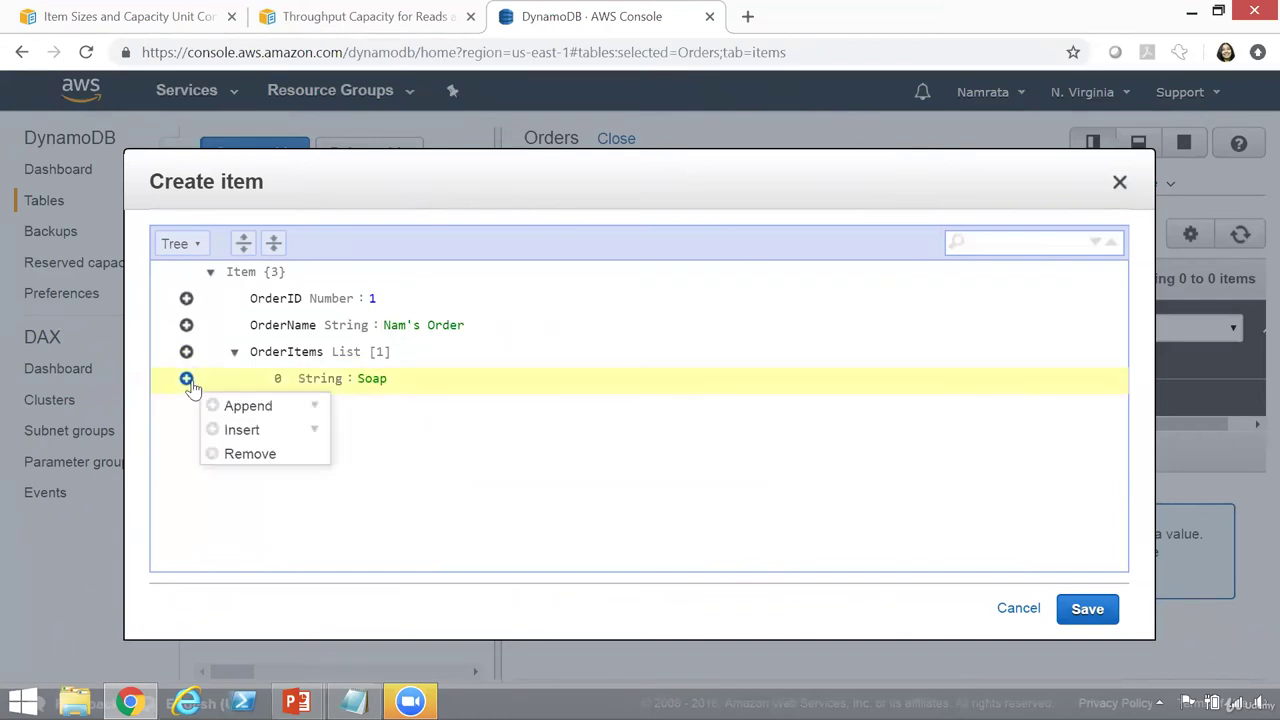
{"action": "mouse_move", "coordinate": [270, 408]}
{"action": "left_click", "coordinate": [266, 436]}
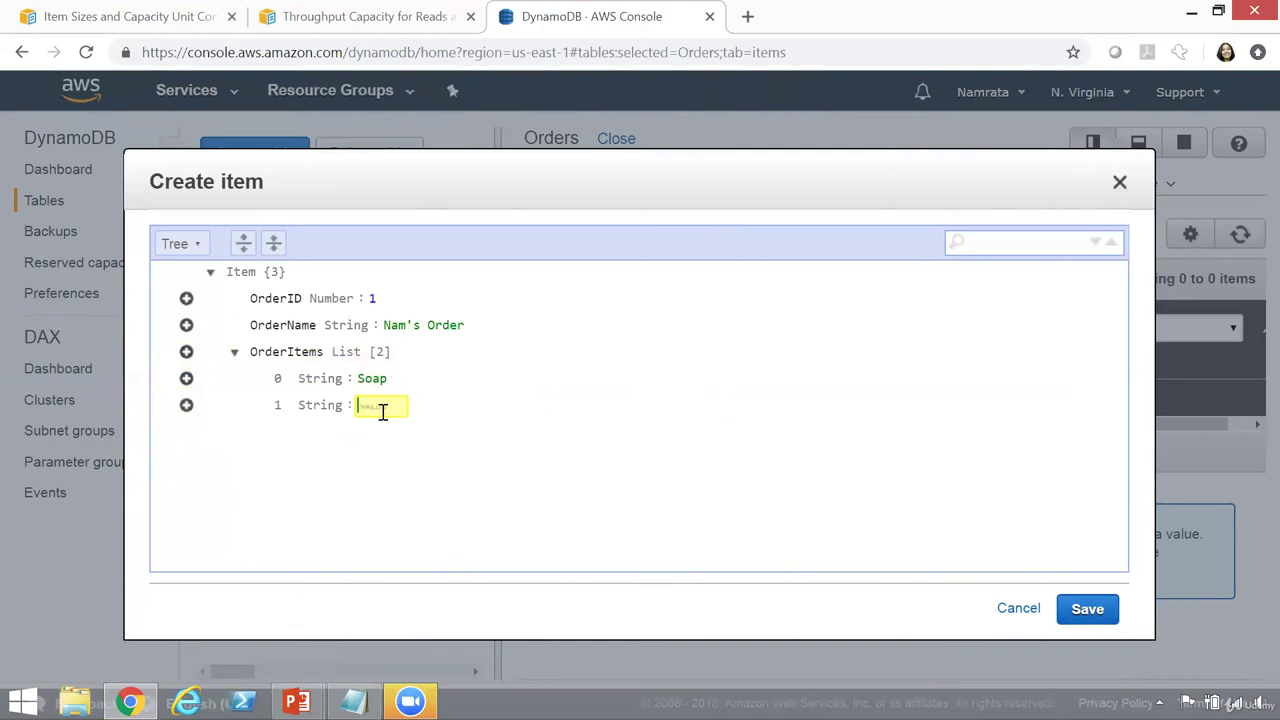
{"action": "type", "text": "Paper"}
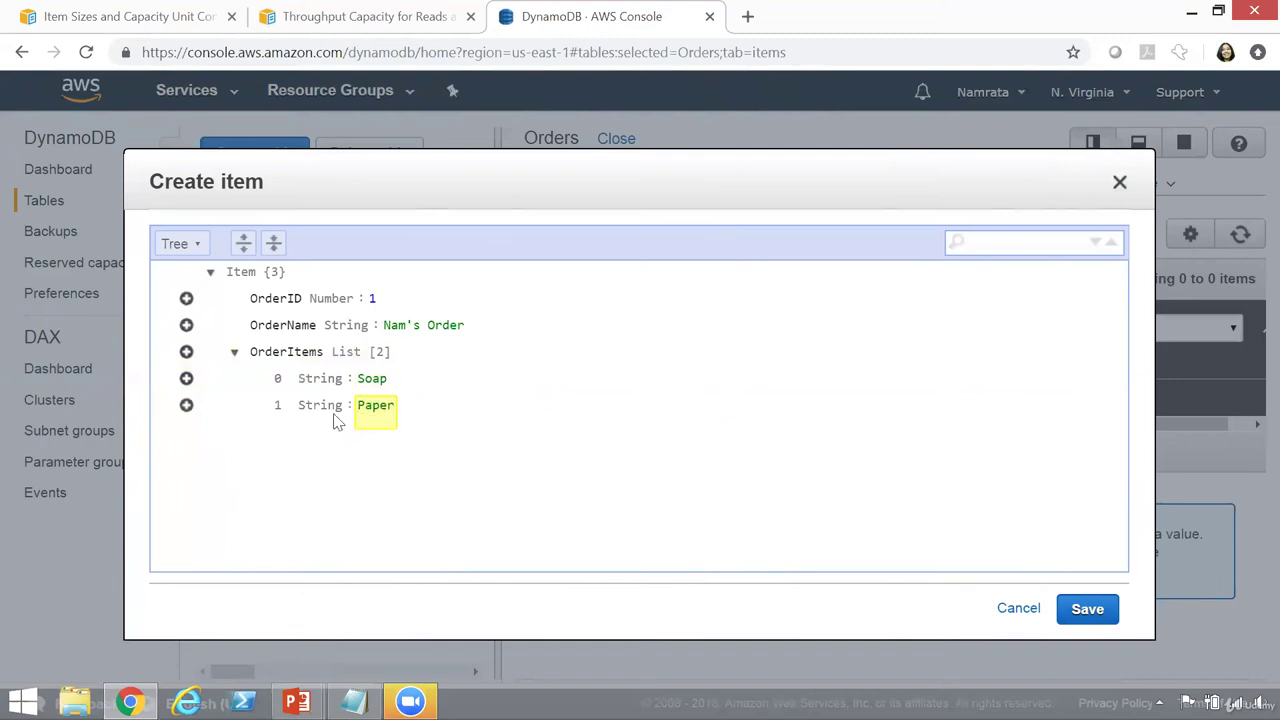
{"action": "type", "text": "tel"}
{"action": "key", "text": "BackSpace"}
{"action": "key", "text": "BackSpace"}
{"action": "key", "text": "BackSpace"}
{"action": "type", "text": "Toilet"}
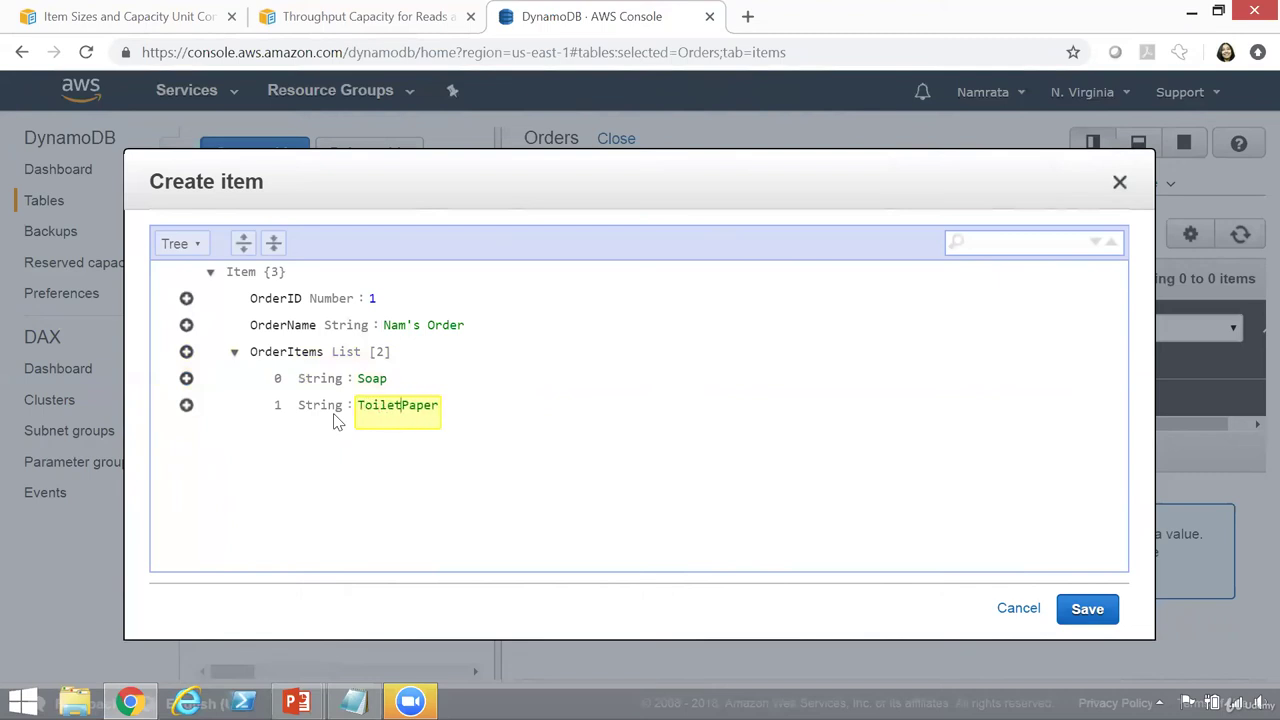
{"action": "left_click", "coordinate": [344, 508]}
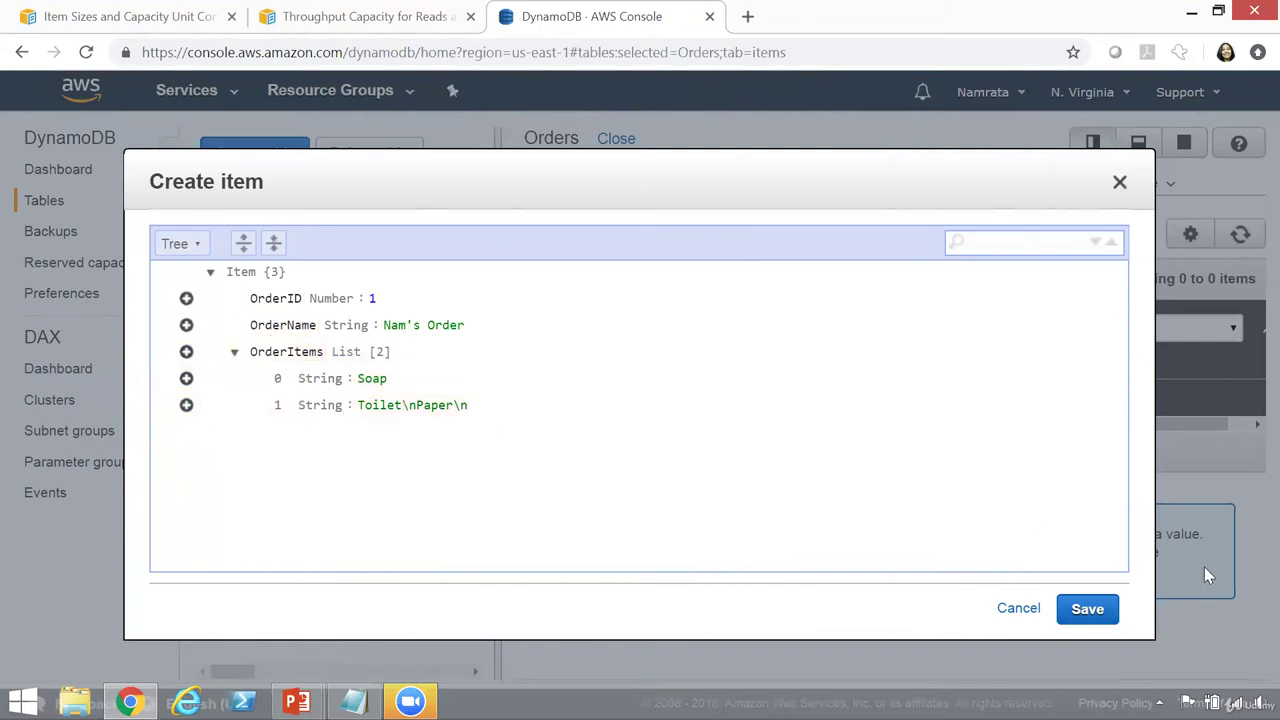
{"action": "left_click", "coordinate": [1087, 609]}
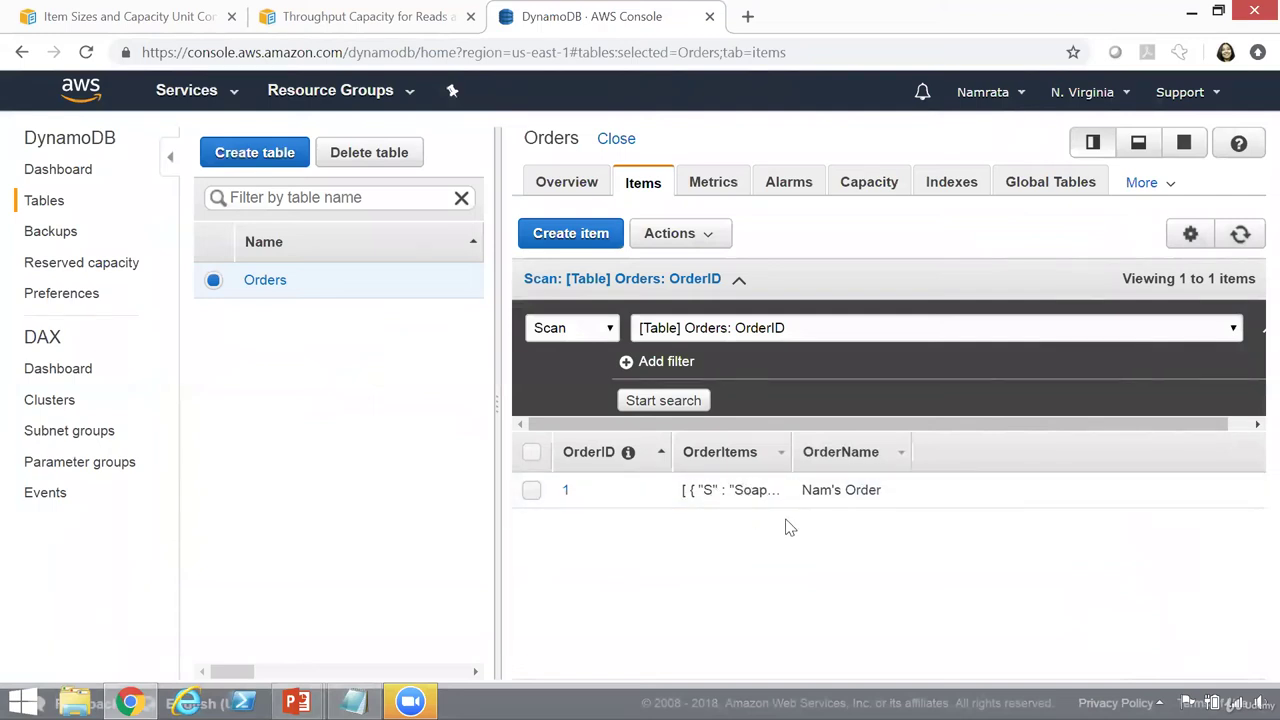
Create item 34 with a String attribute OrderDate set to 11 Nov 2018.
{"action": "left_click", "coordinate": [587, 237]}
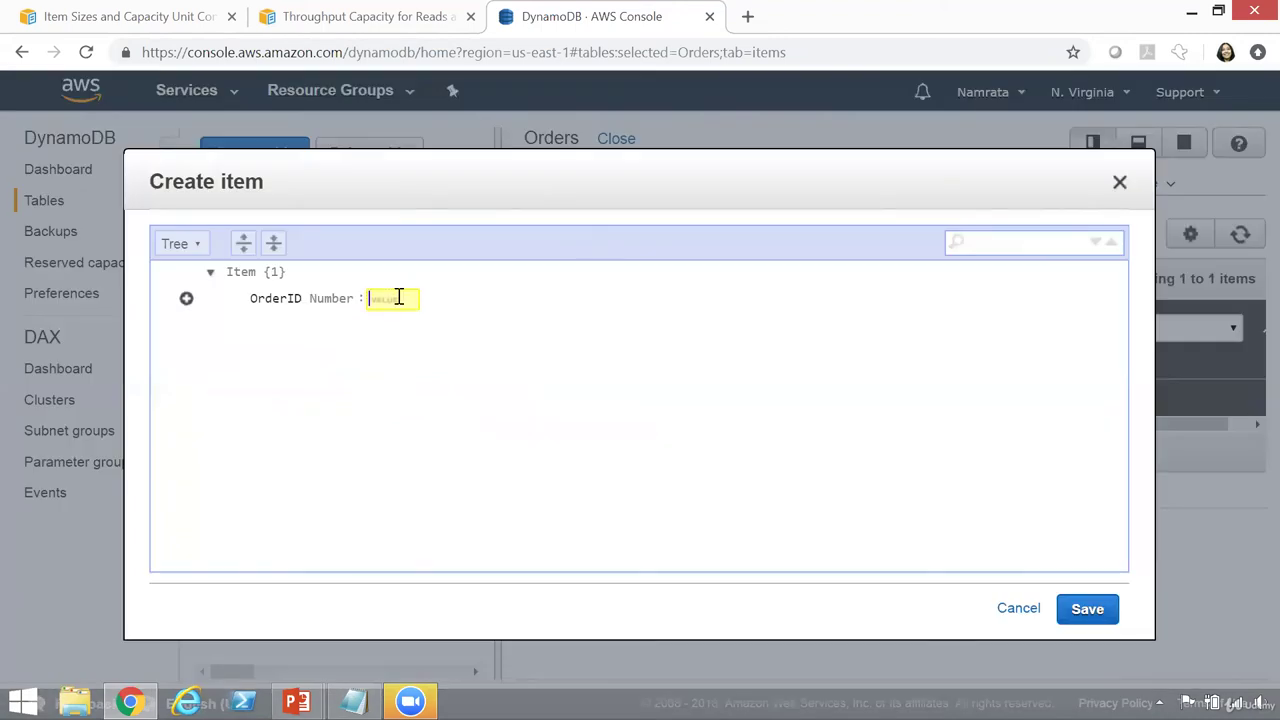
{"action": "type", "text": "34"}
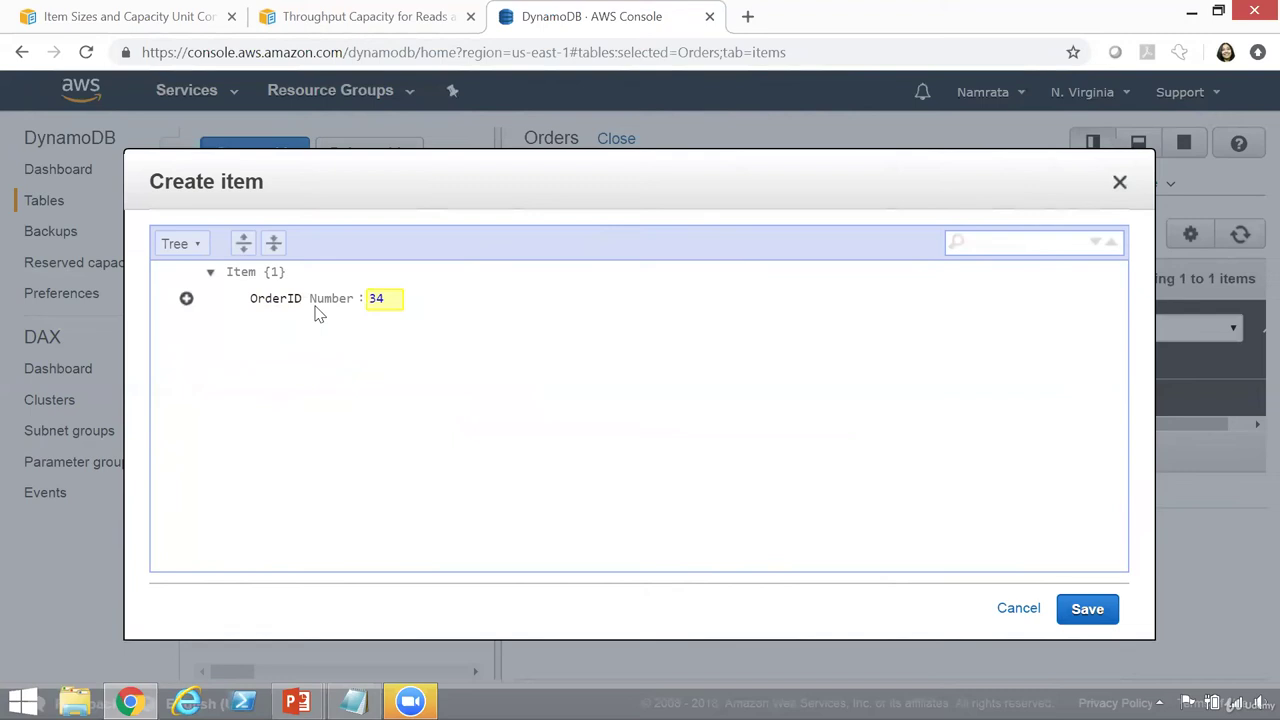
{"action": "left_click", "coordinate": [187, 299]}
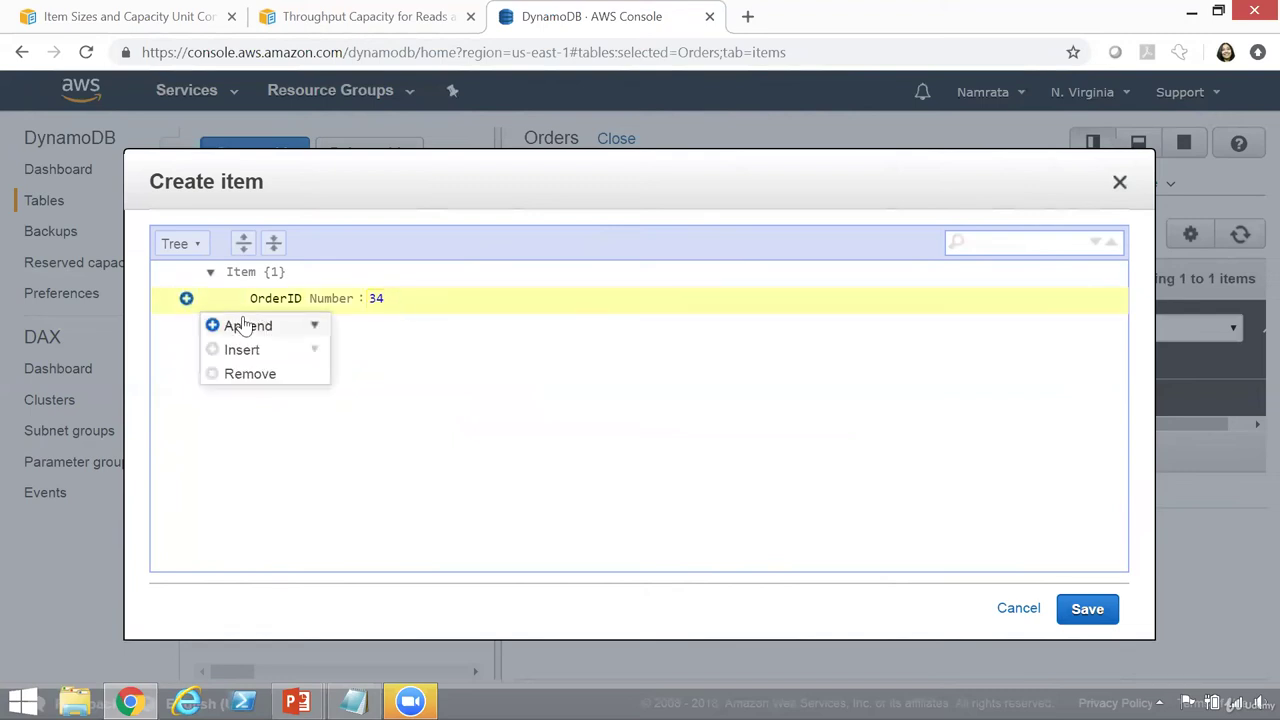
{"action": "left_click", "coordinate": [245, 327]}
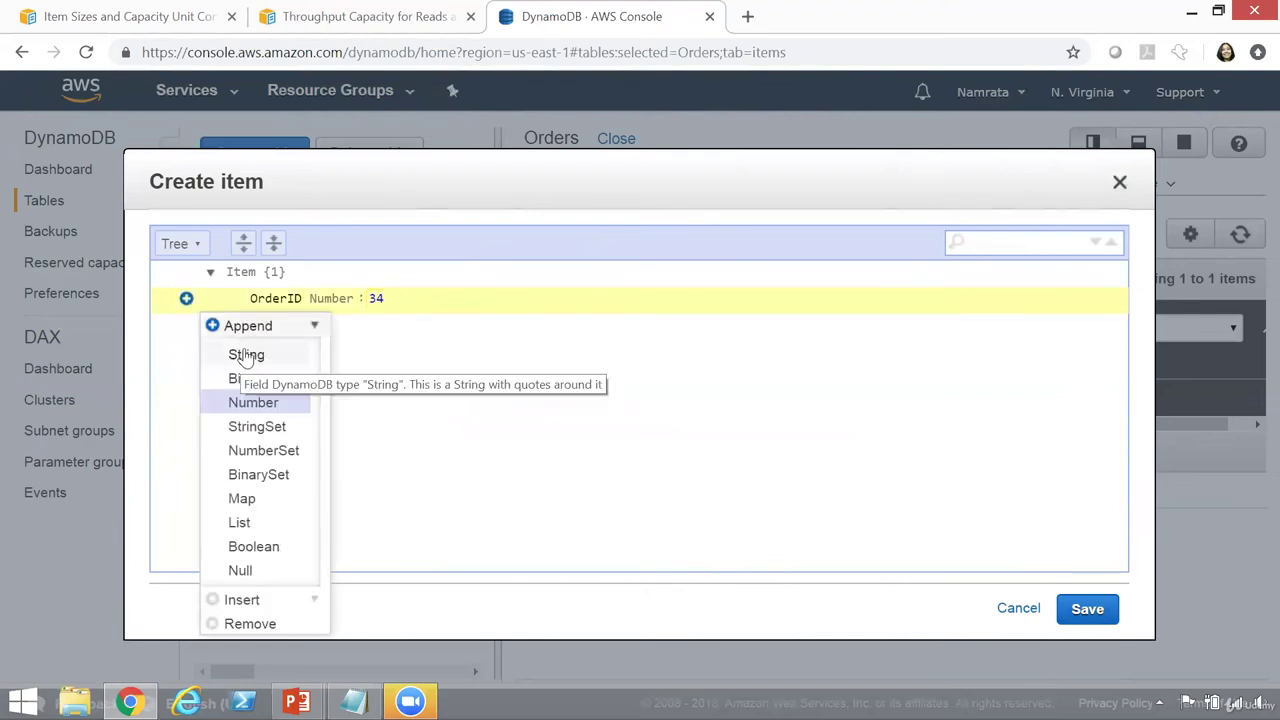
{"action": "left_click", "coordinate": [246, 356]}
{"action": "type", "text": "C"}
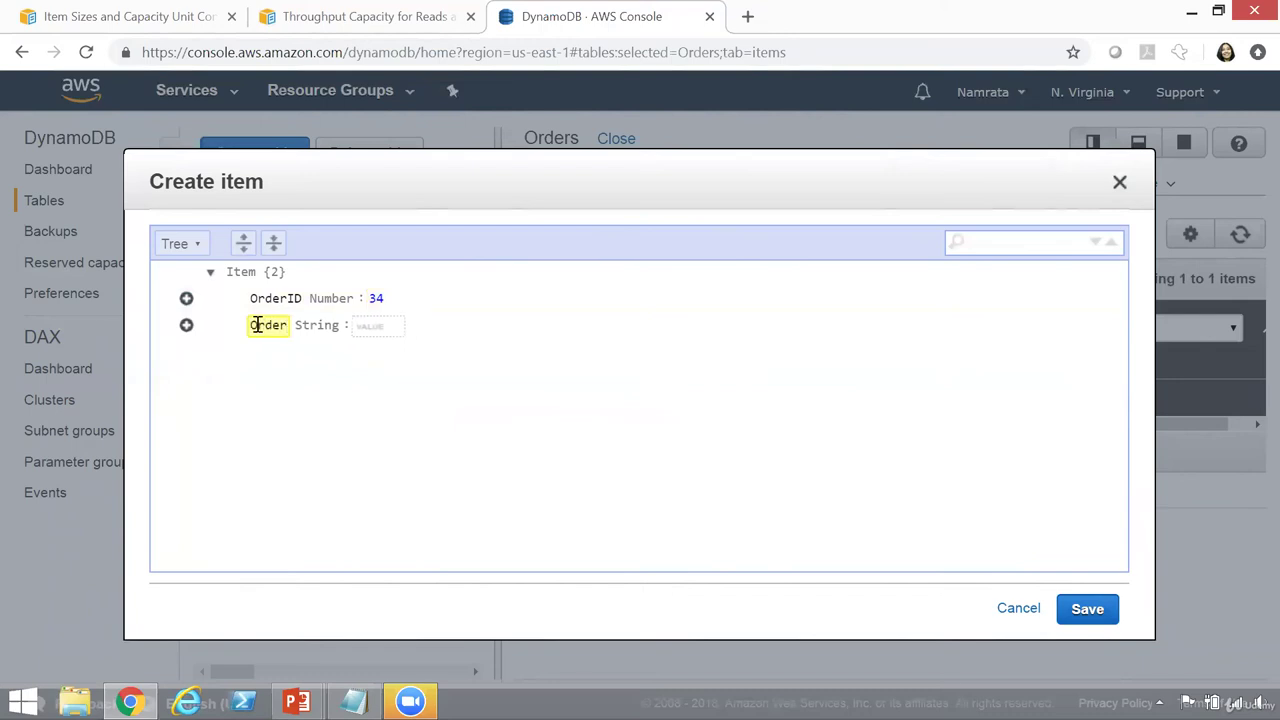
{"action": "type", "text": "Date"}
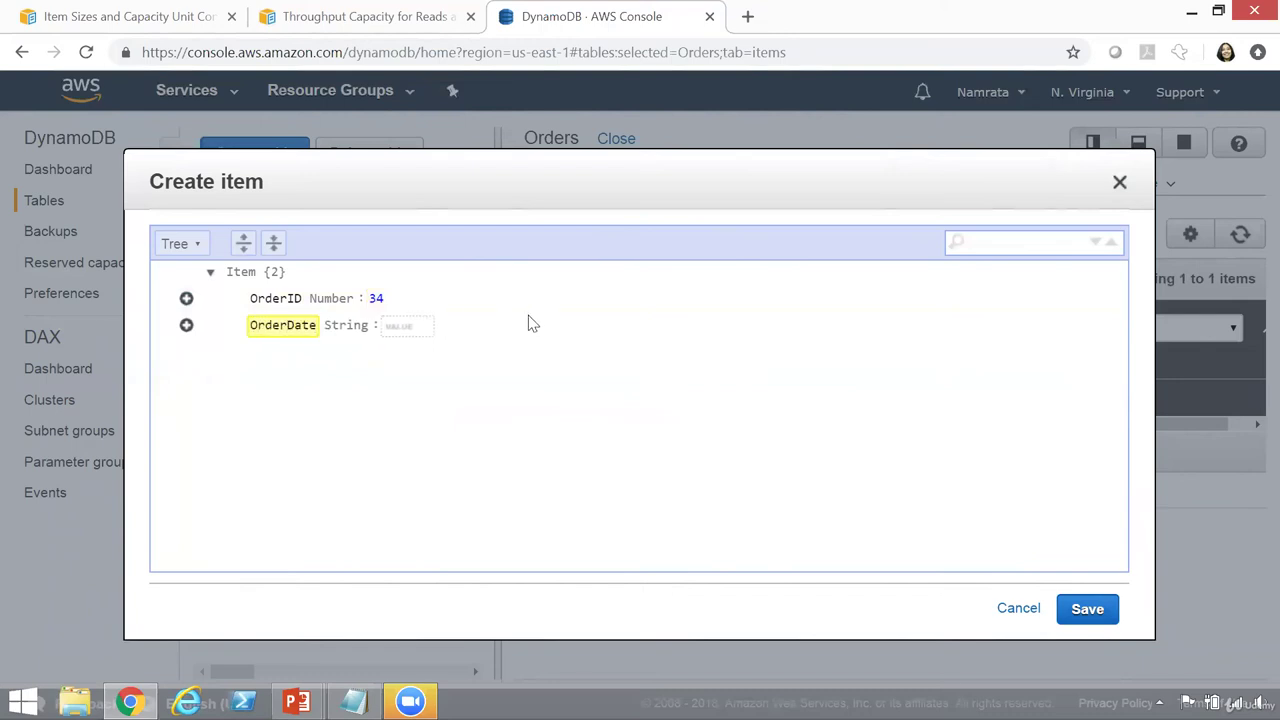
{"action": "left_click", "coordinate": [408, 325]}
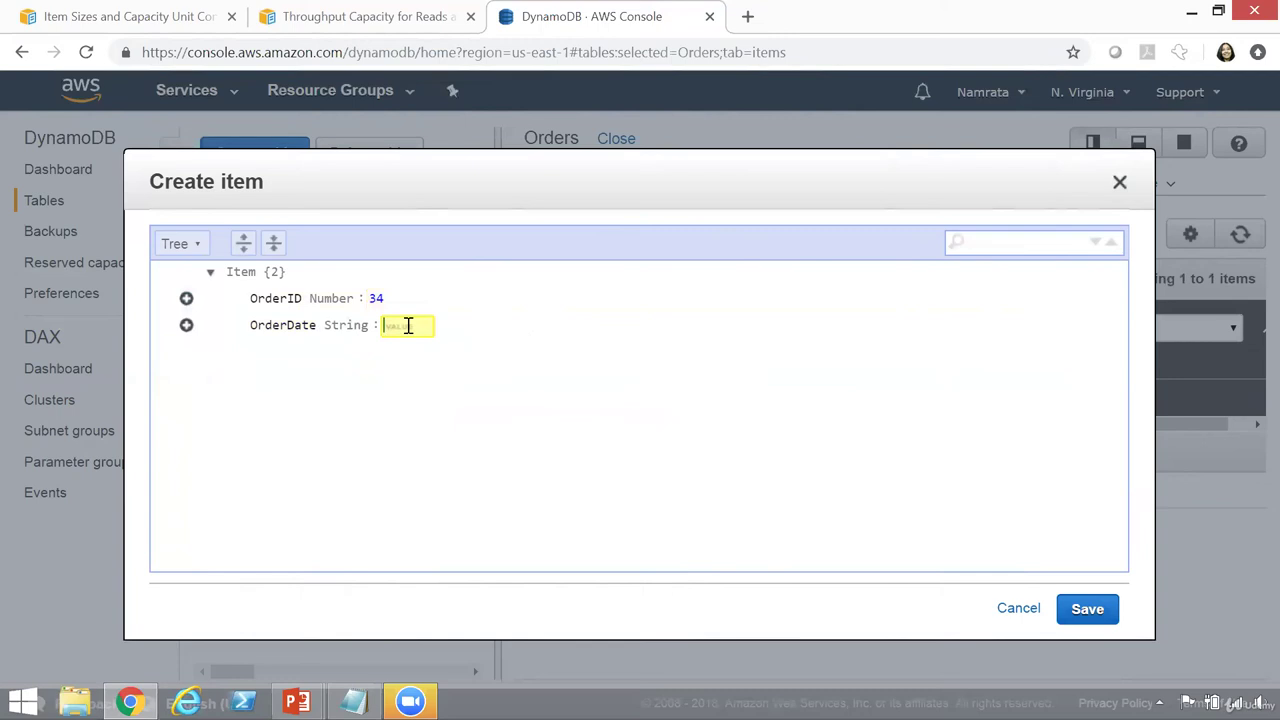
{"action": "type", "text": "11 Nov 2018"}
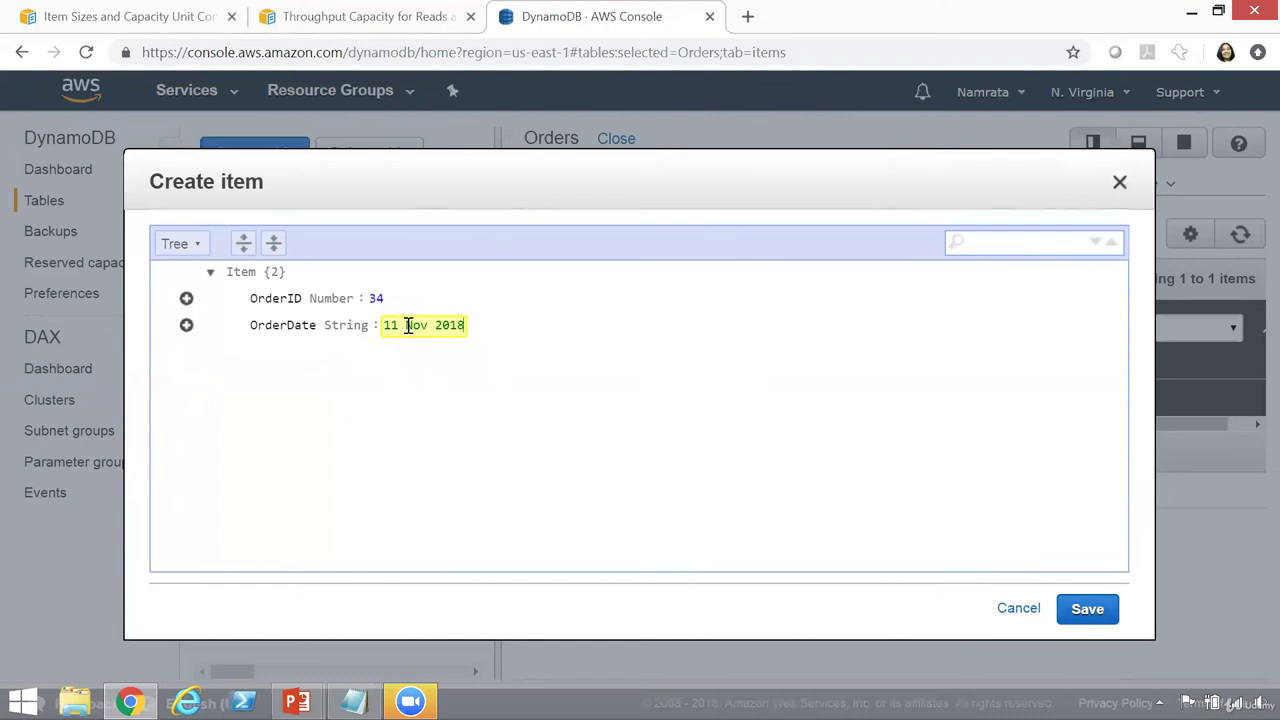
{"action": "left_click", "coordinate": [451, 401]}
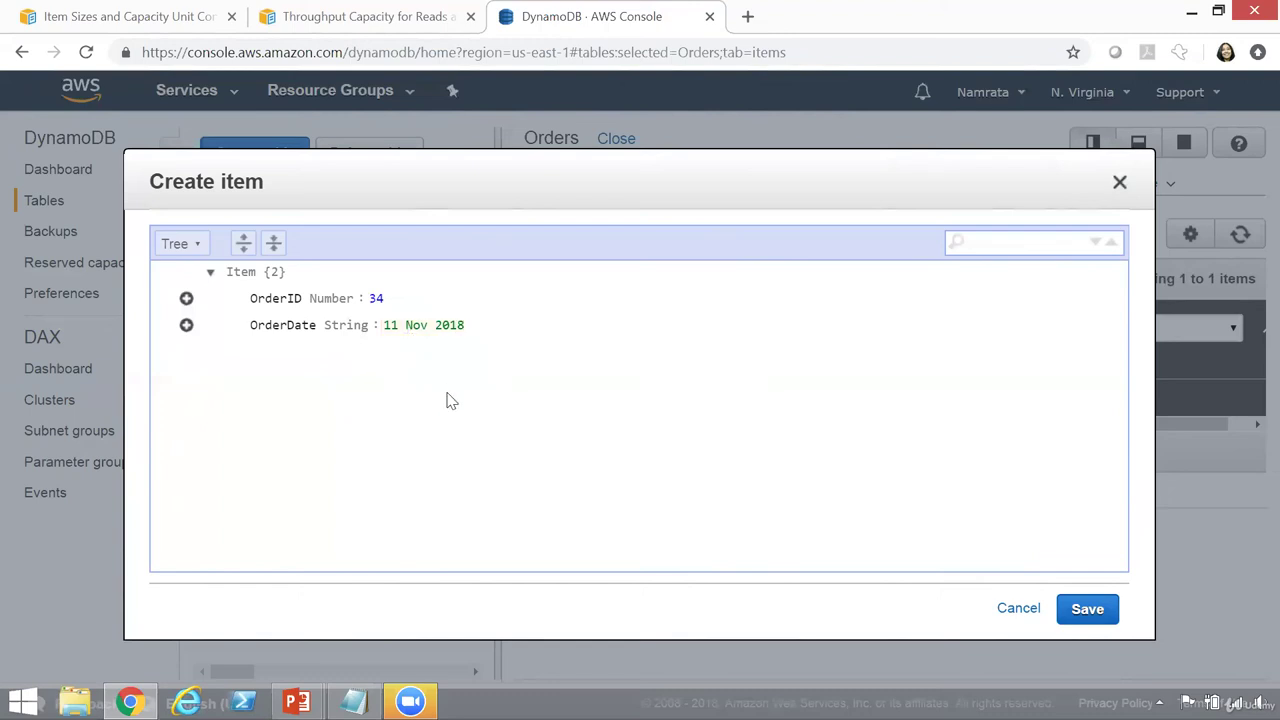
Add a Boolean OrderStatus attribute set to true and save the item.
{"action": "left_click", "coordinate": [186, 325]}
{"action": "left_click", "coordinate": [314, 352]}
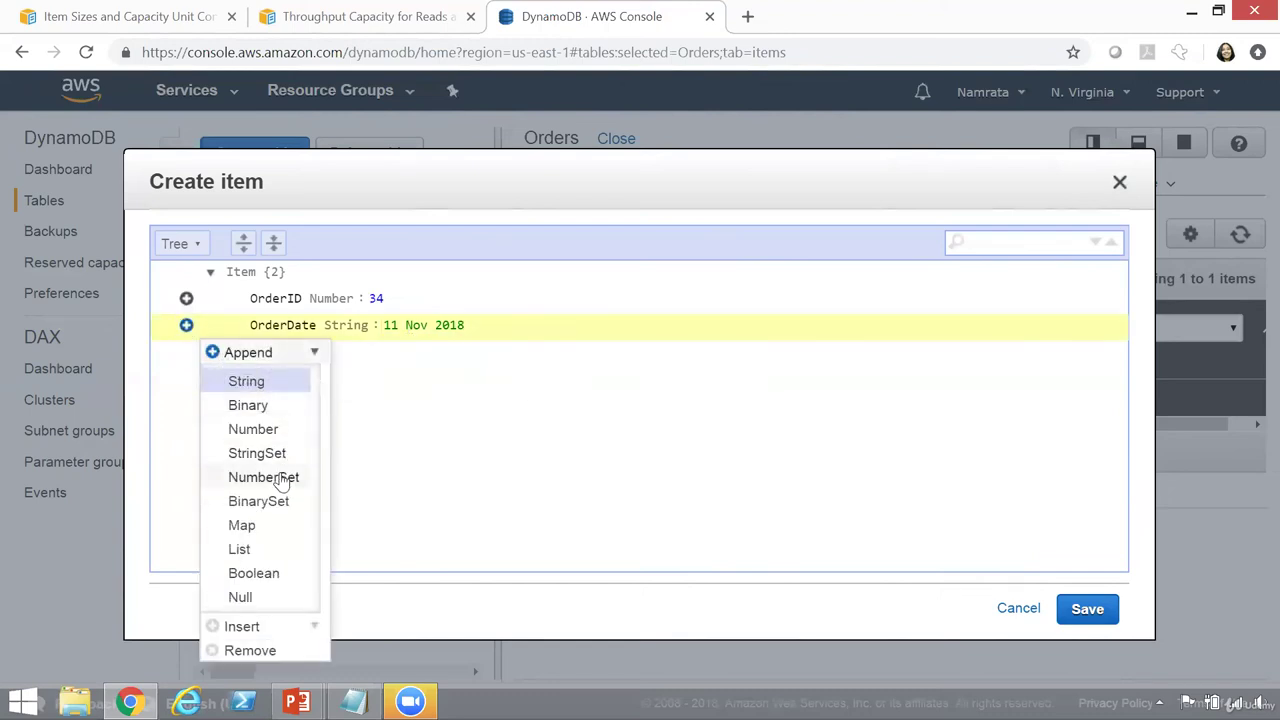
{"action": "left_click", "coordinate": [270, 575]}
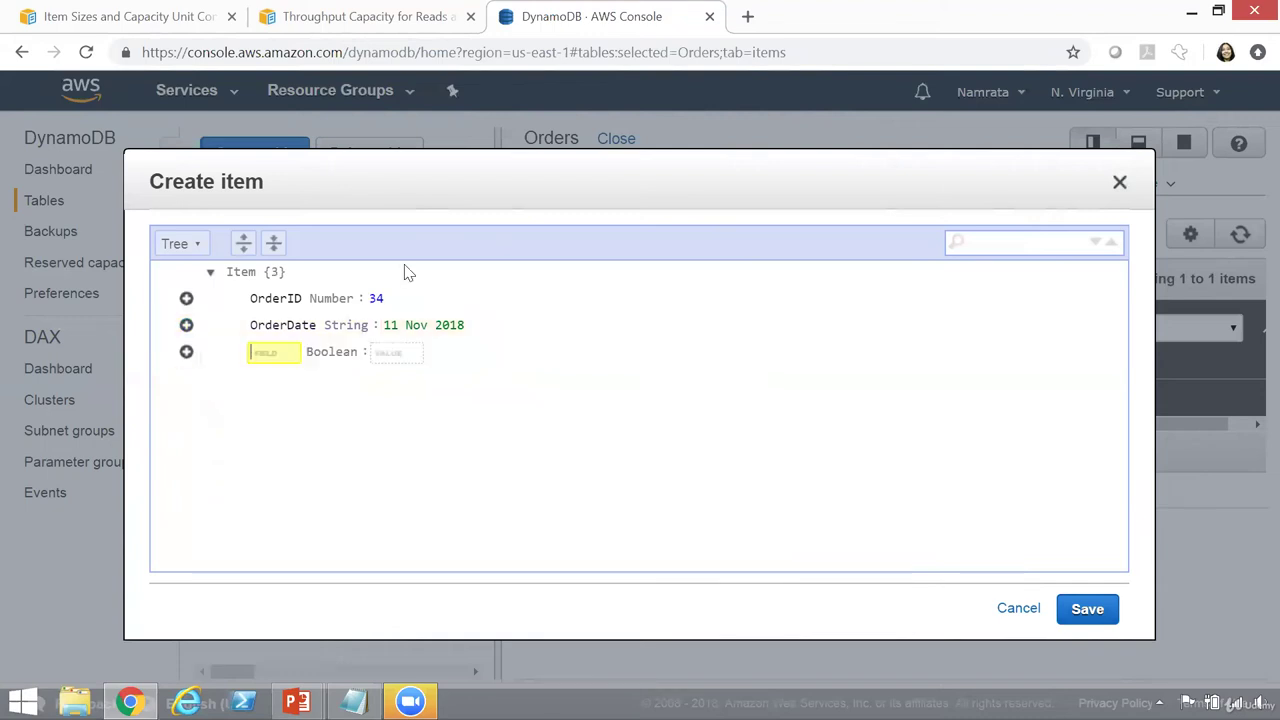
{"action": "type", "text": "Status"}
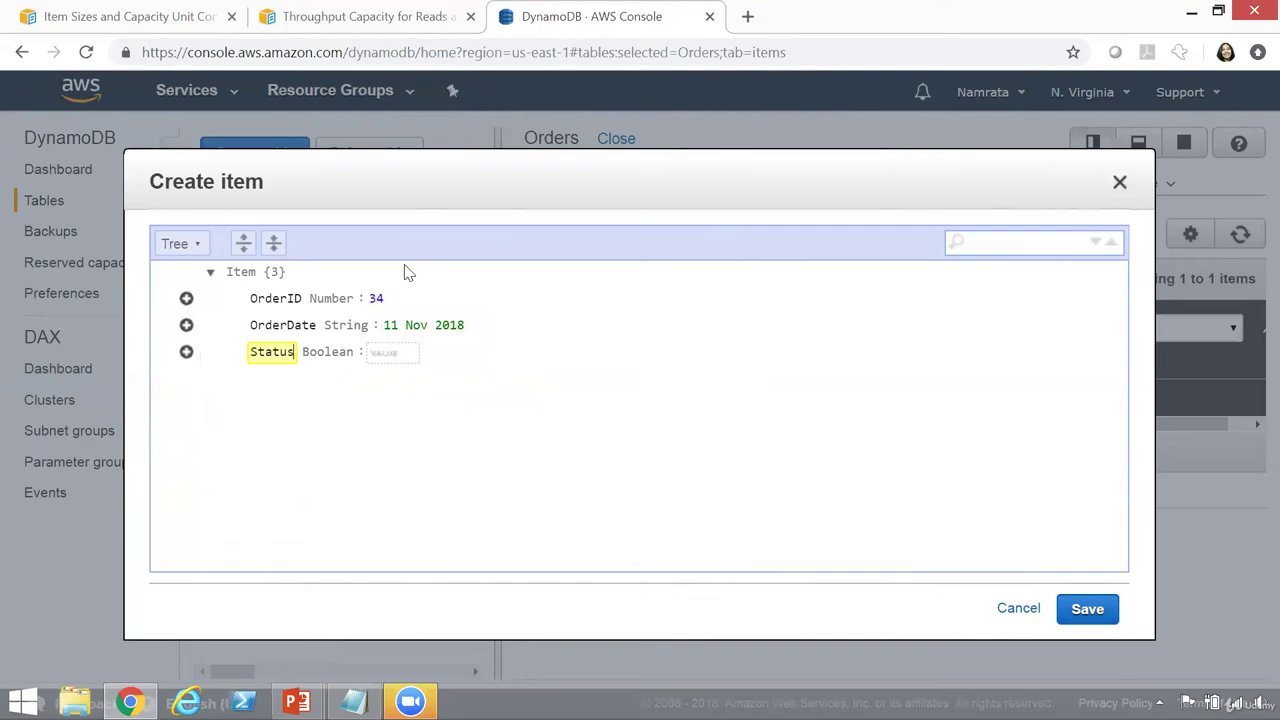
{"action": "type", "text": "Order"}
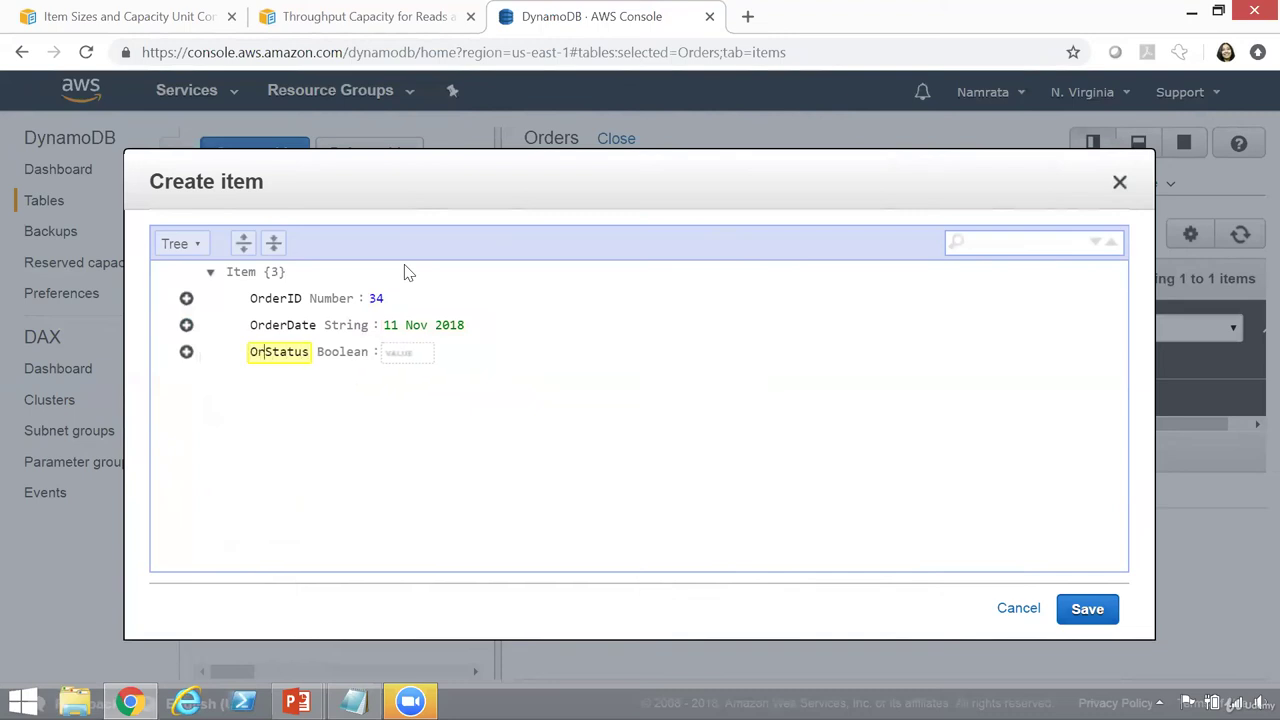
{"action": "left_click", "coordinate": [423, 354]}
{"action": "type", "text": "true"}
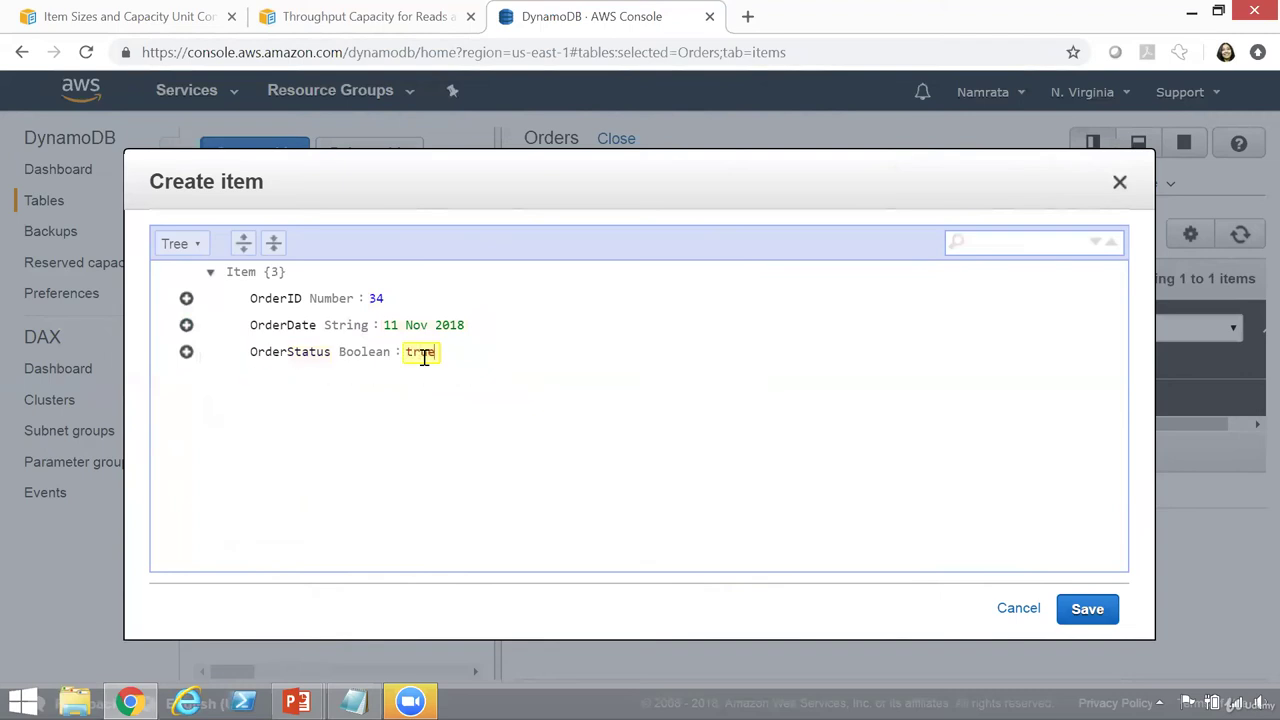
{"action": "key", "text": "Return"}
{"action": "left_click", "coordinate": [410, 449]}
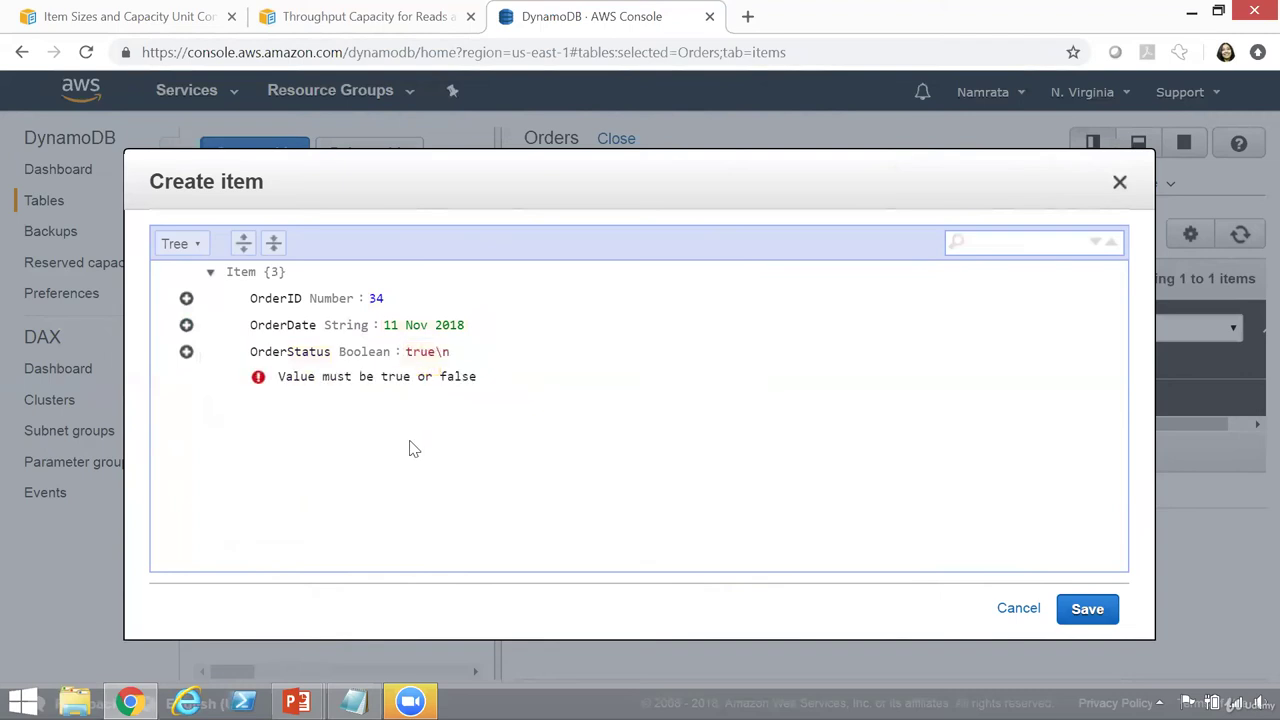
{"action": "left_click", "coordinate": [439, 357]}
{"action": "key", "text": "BackSpace"}
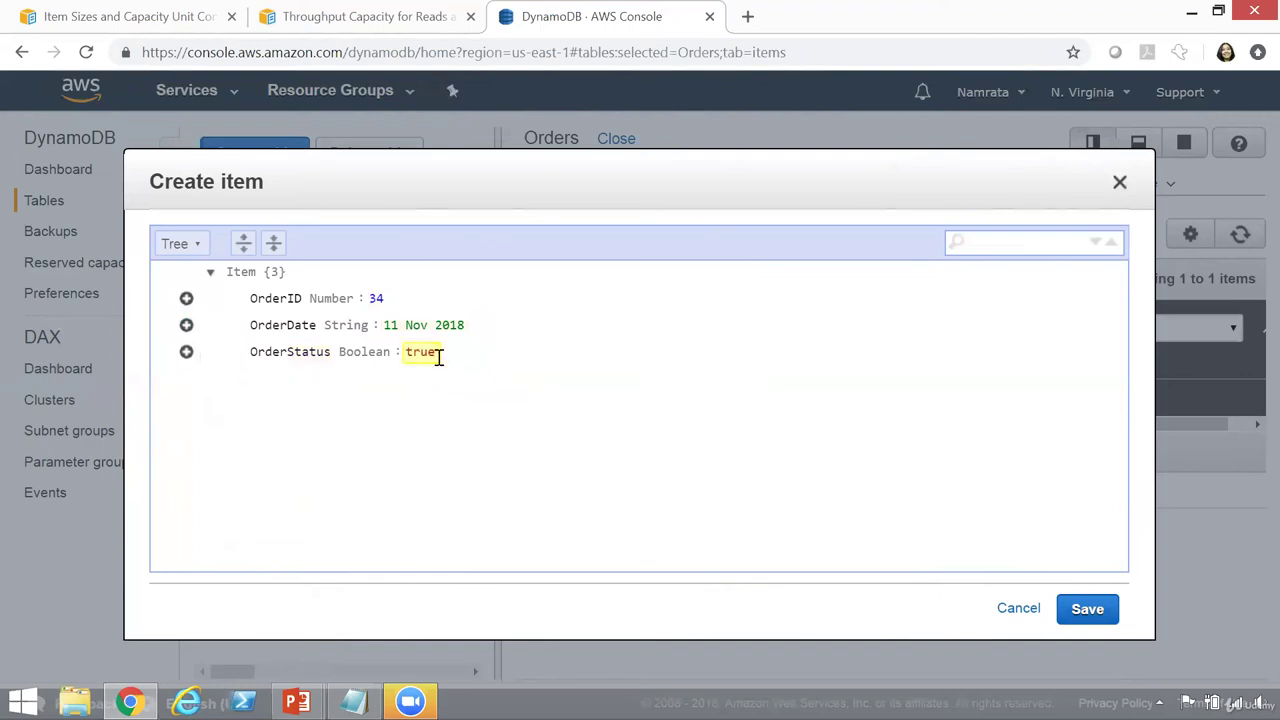
{"action": "left_click", "coordinate": [237, 405]}
{"action": "left_click", "coordinate": [1087, 609]}
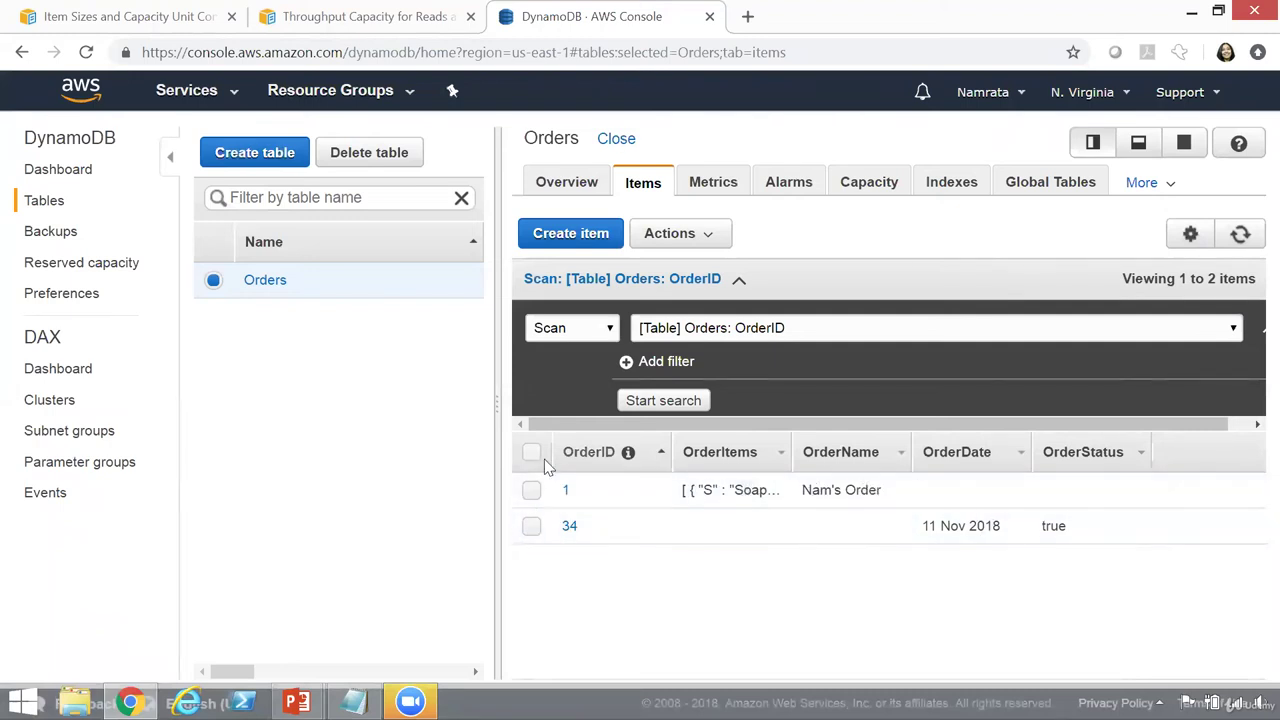
Create item 700 with a String attribute OrderName set to General Order.
{"action": "left_click", "coordinate": [560, 240]}
{"action": "left_click", "coordinate": [382, 297]}
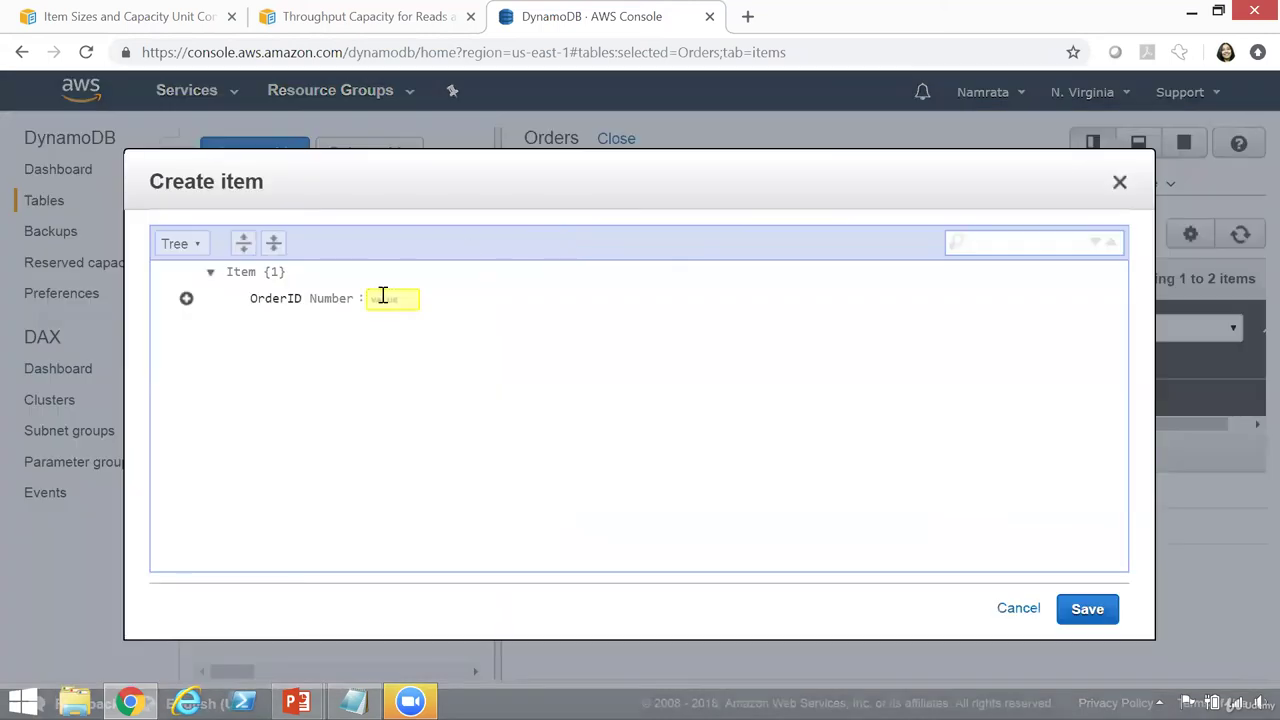
{"action": "type", "text": "70"}
{"action": "left_click", "coordinate": [329, 366]}
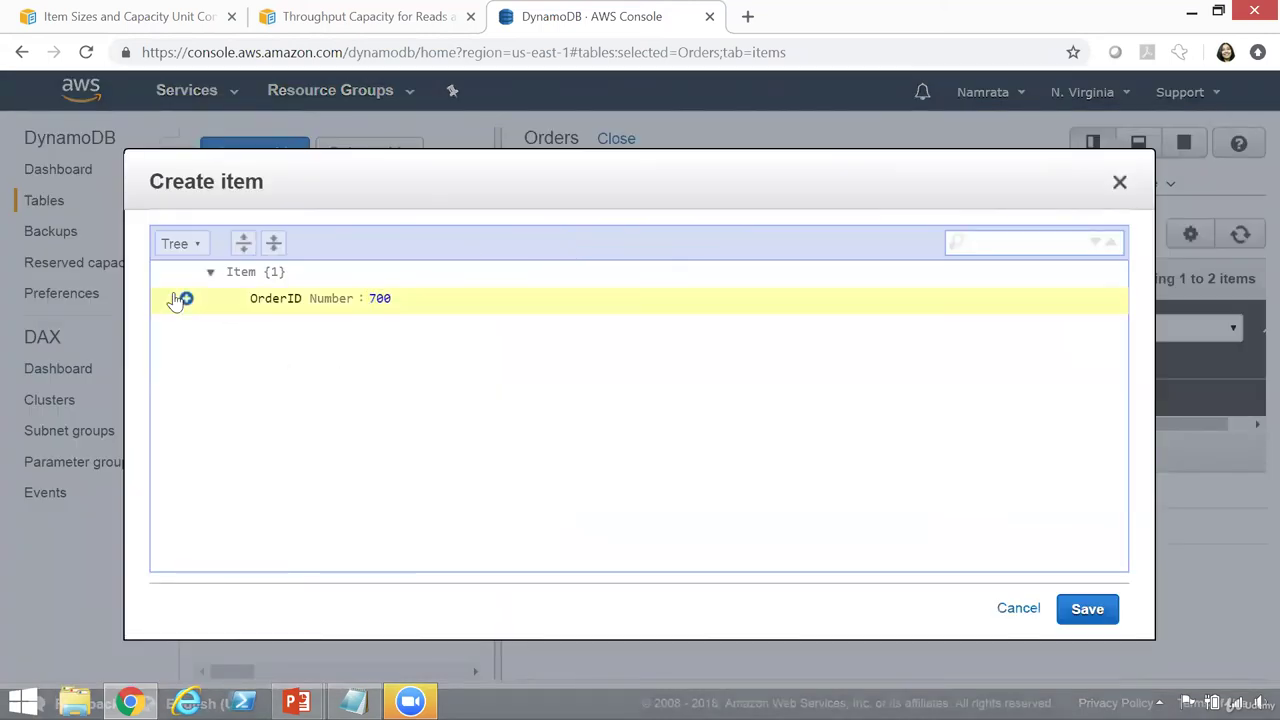
{"action": "left_click", "coordinate": [186, 298]}
{"action": "left_click", "coordinate": [214, 326]}
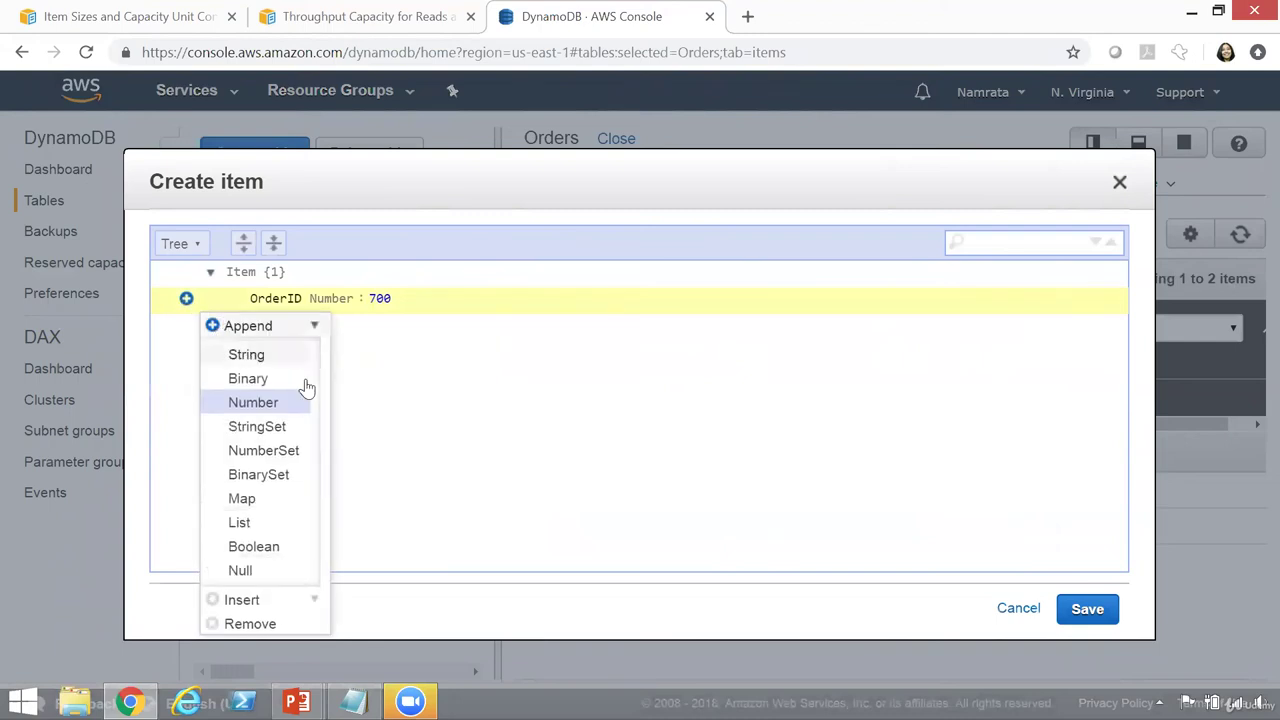
{"action": "left_click", "coordinate": [272, 358]}
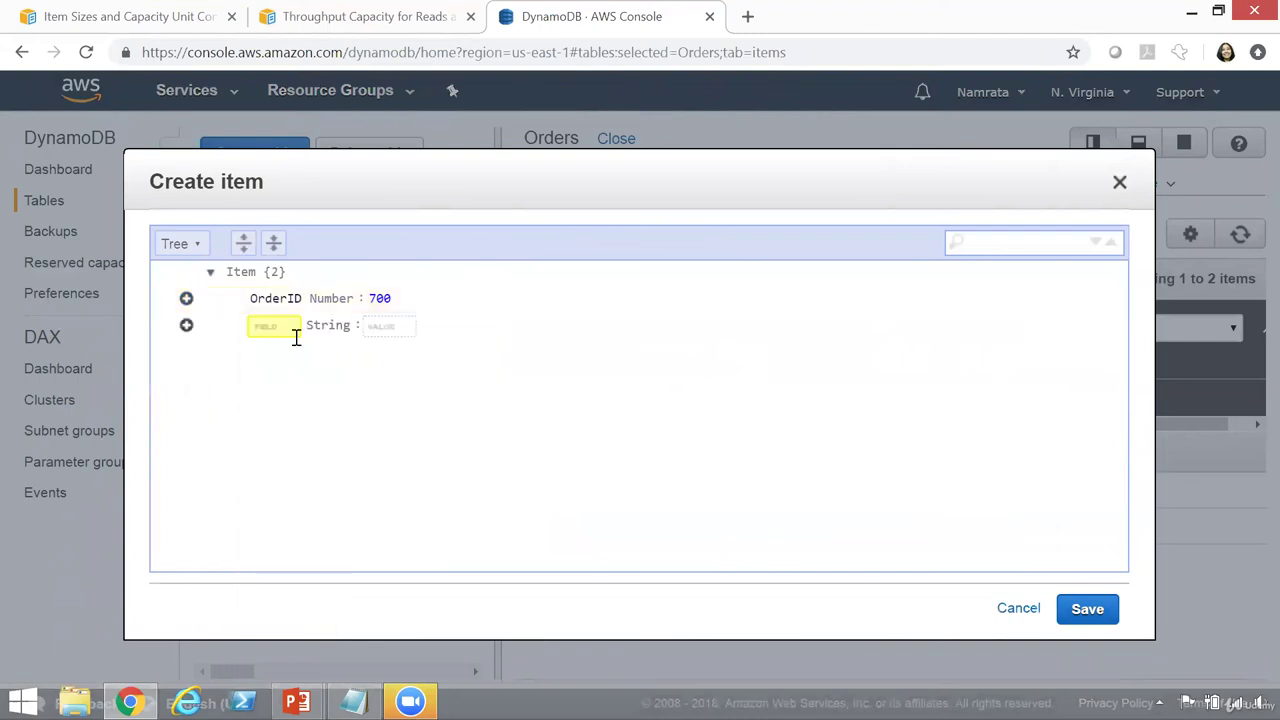
{"action": "type", "text": "OrderName"}
{"action": "left_click", "coordinate": [402, 325]}
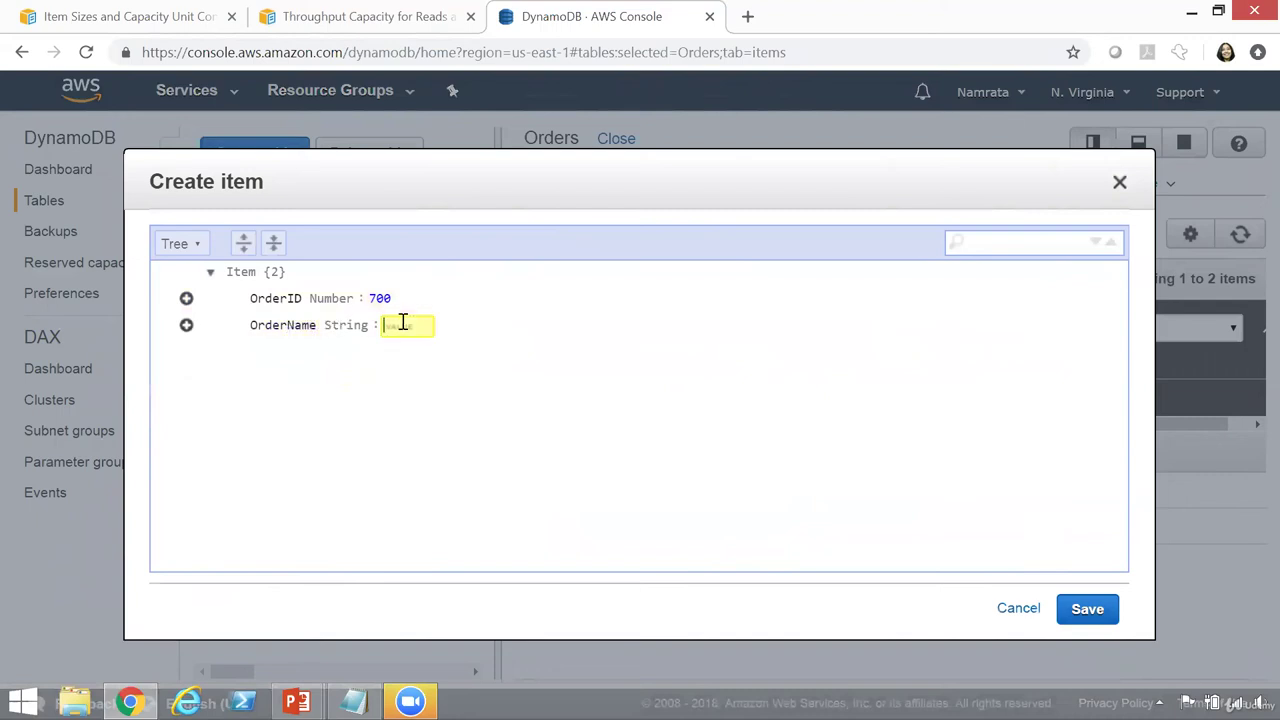
{"action": "type", "text": "General Order"}
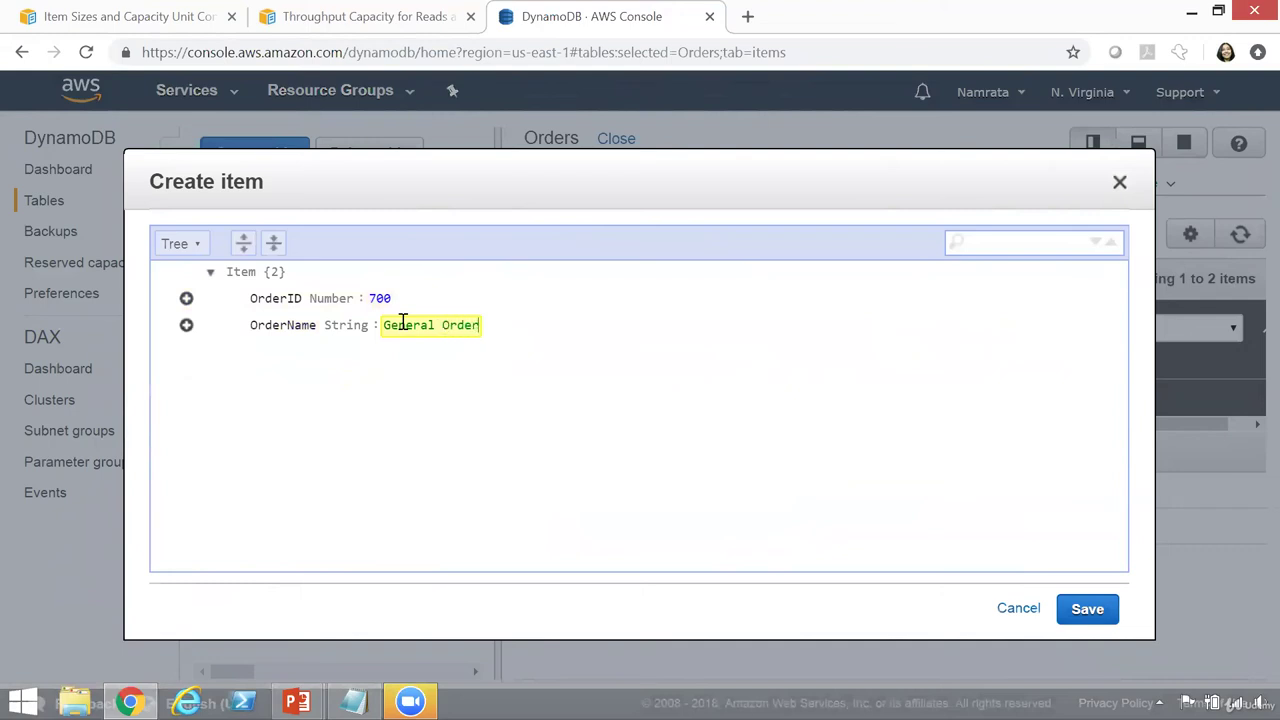
Add a Boolean OrderStatus attribute set to false and save the item.
{"action": "left_click", "coordinate": [186, 325]}
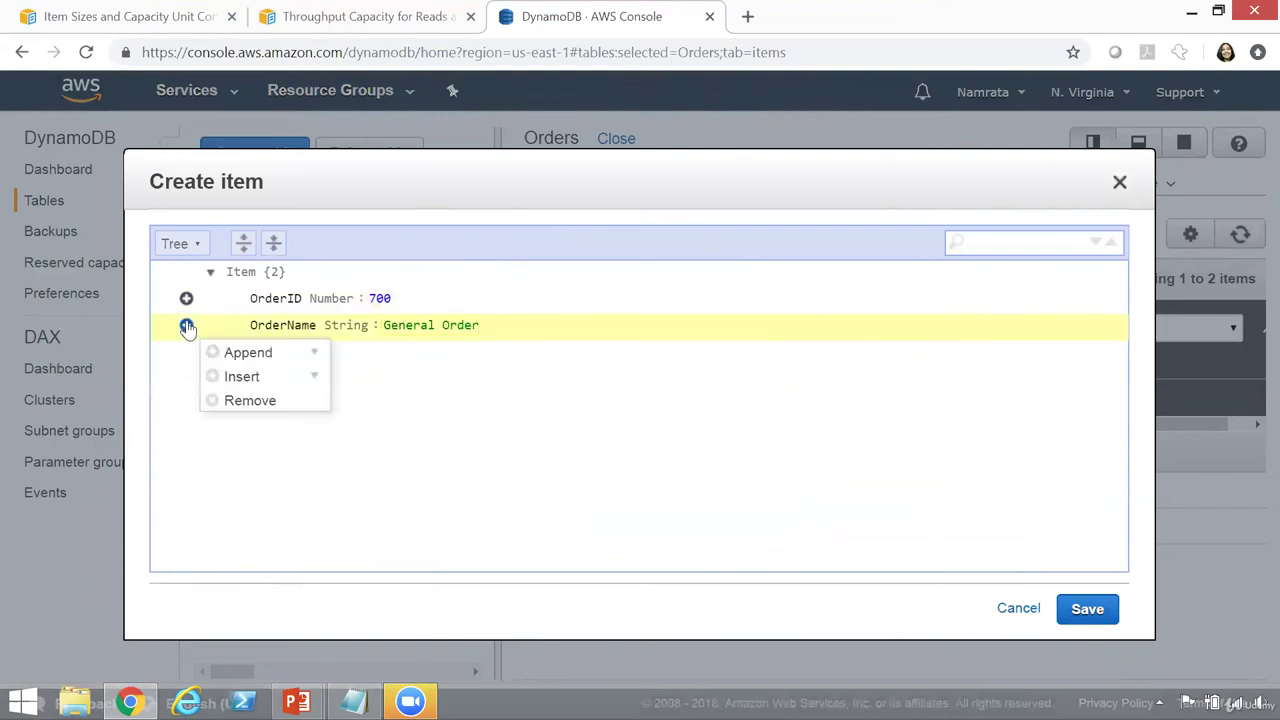
{"action": "mouse_move", "coordinate": [235, 357]}
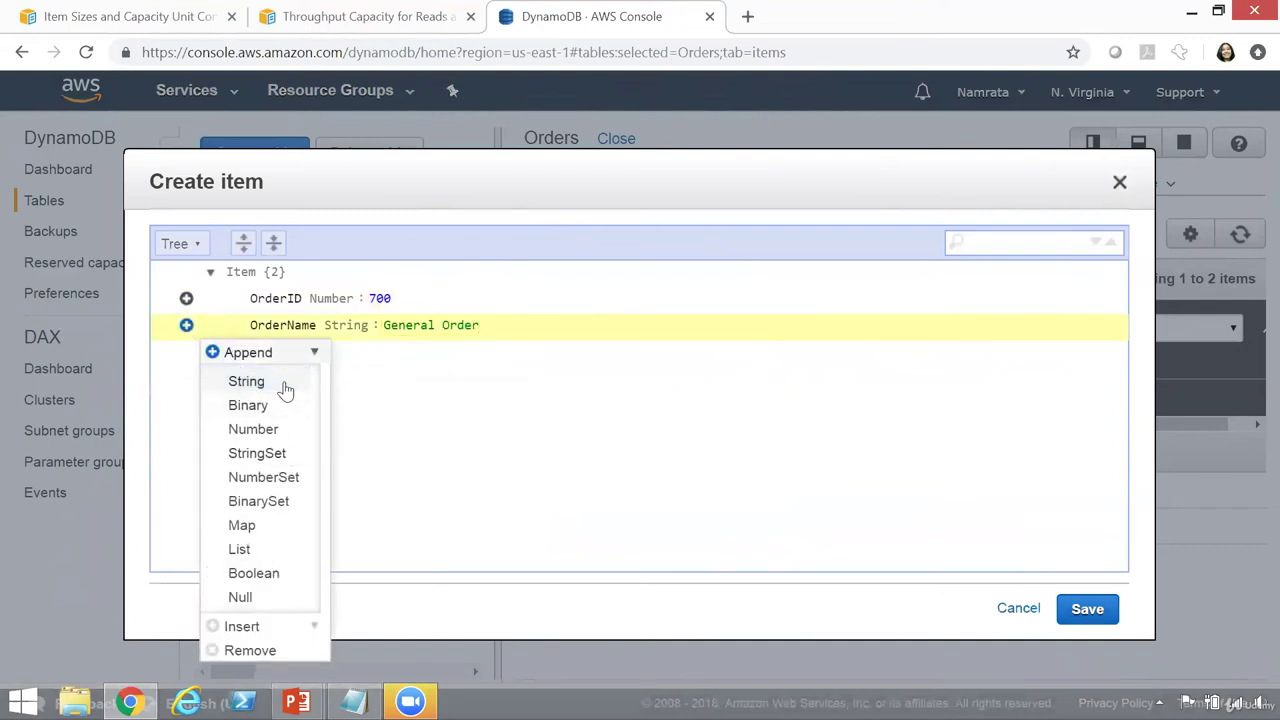
{"action": "left_click", "coordinate": [289, 575]}
{"action": "type", "text": "OrderStatus"}
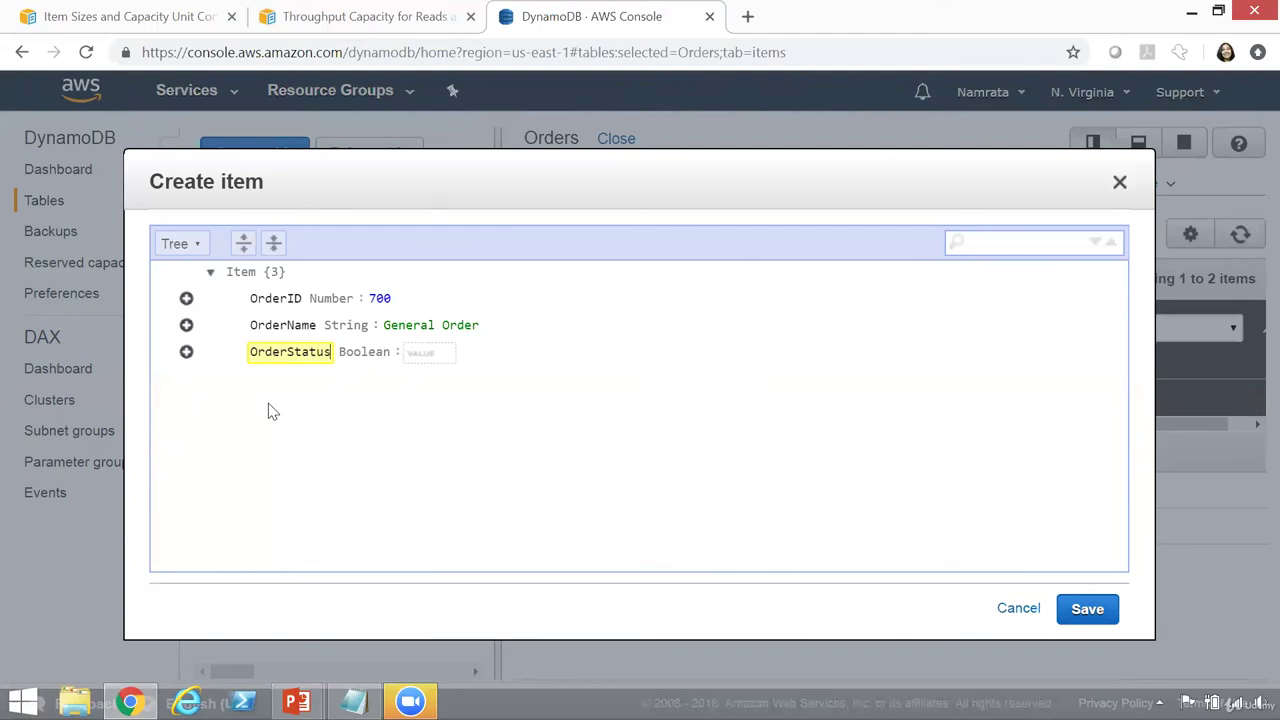
{"action": "left_click", "coordinate": [423, 351]}
{"action": "type", "text": "false"}
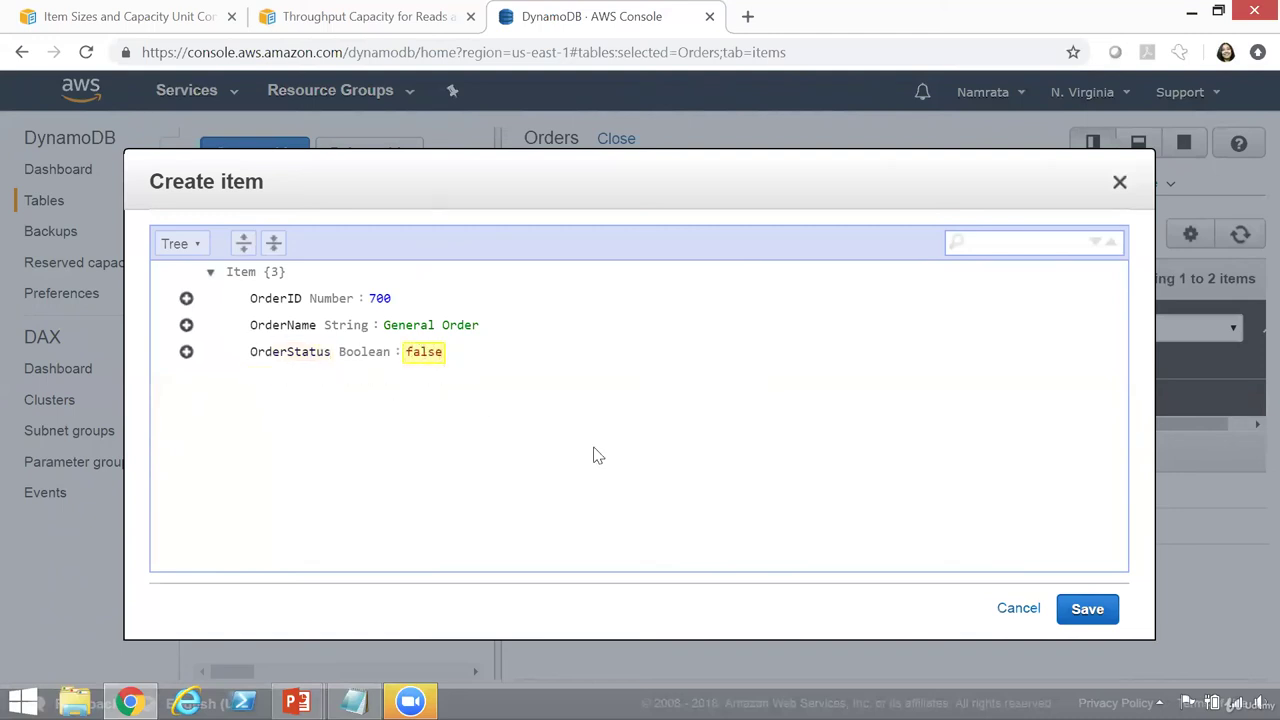
{"action": "left_click", "coordinate": [1112, 617]}
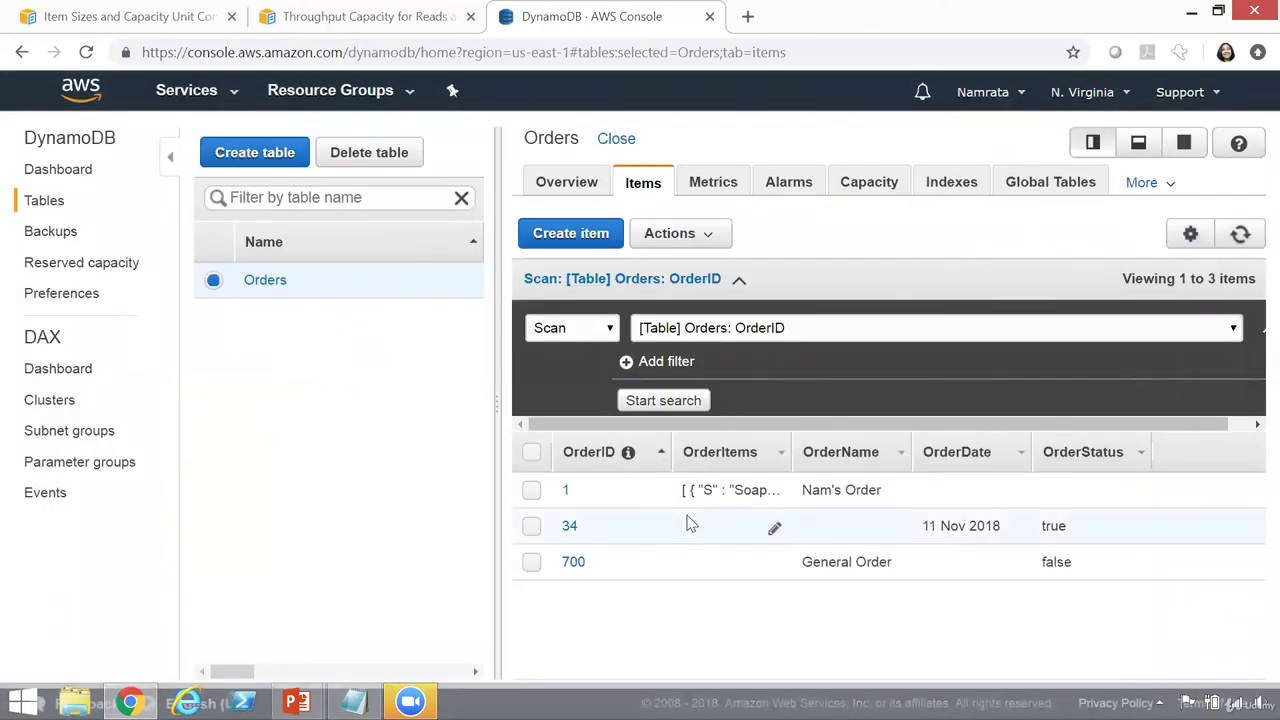
{"action": "left_click_drag", "start_coordinate": [497, 490], "coordinate": [450, 466]}
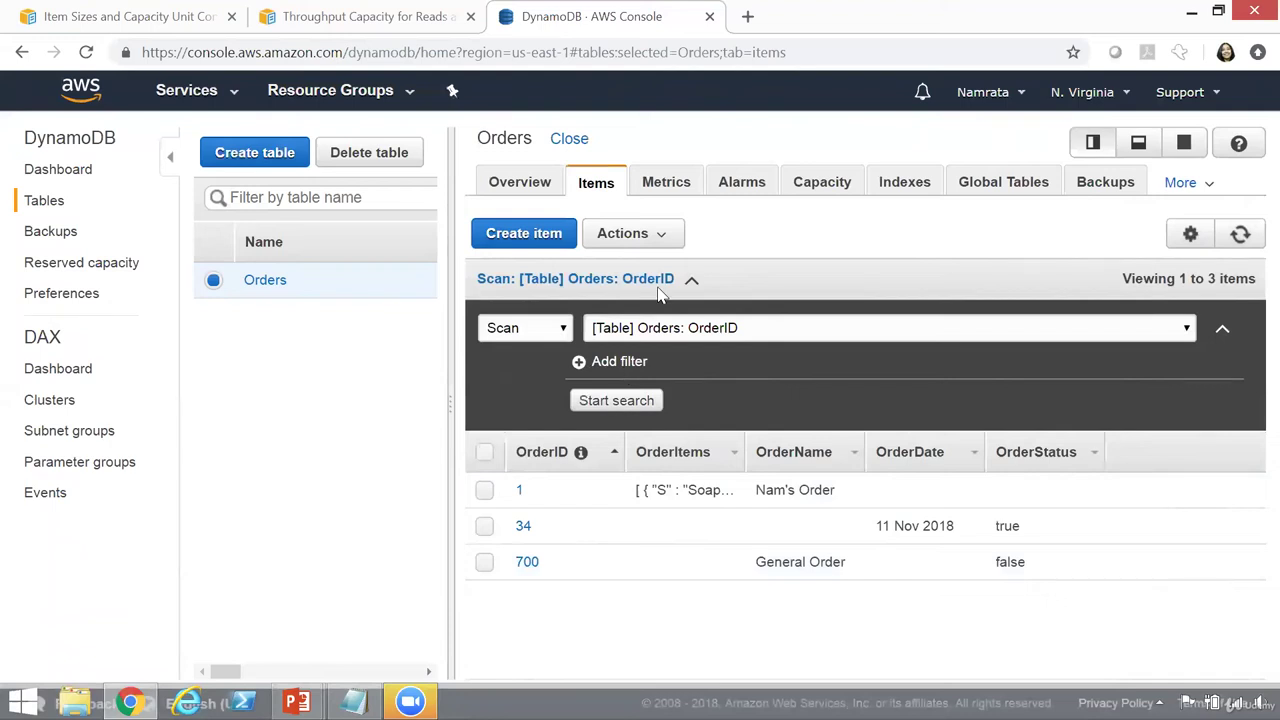
{"action": "left_click", "coordinate": [668, 336]}
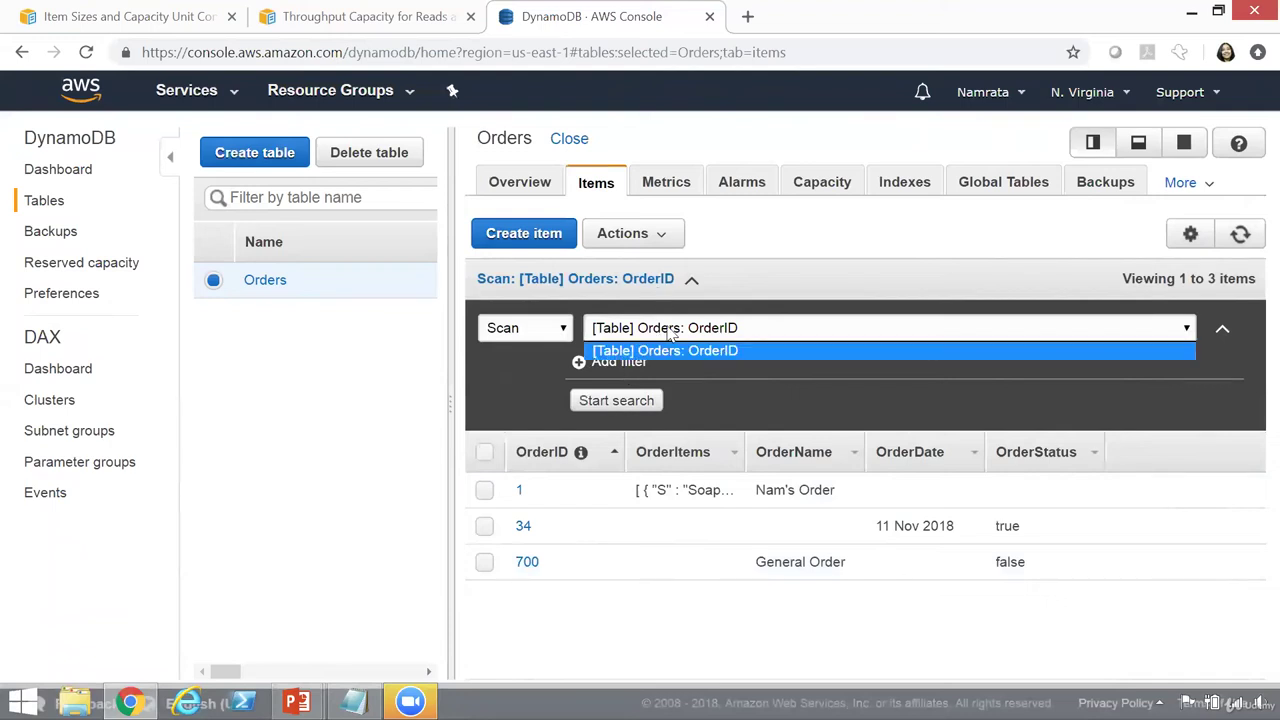
{"action": "left_click", "coordinate": [683, 333]}
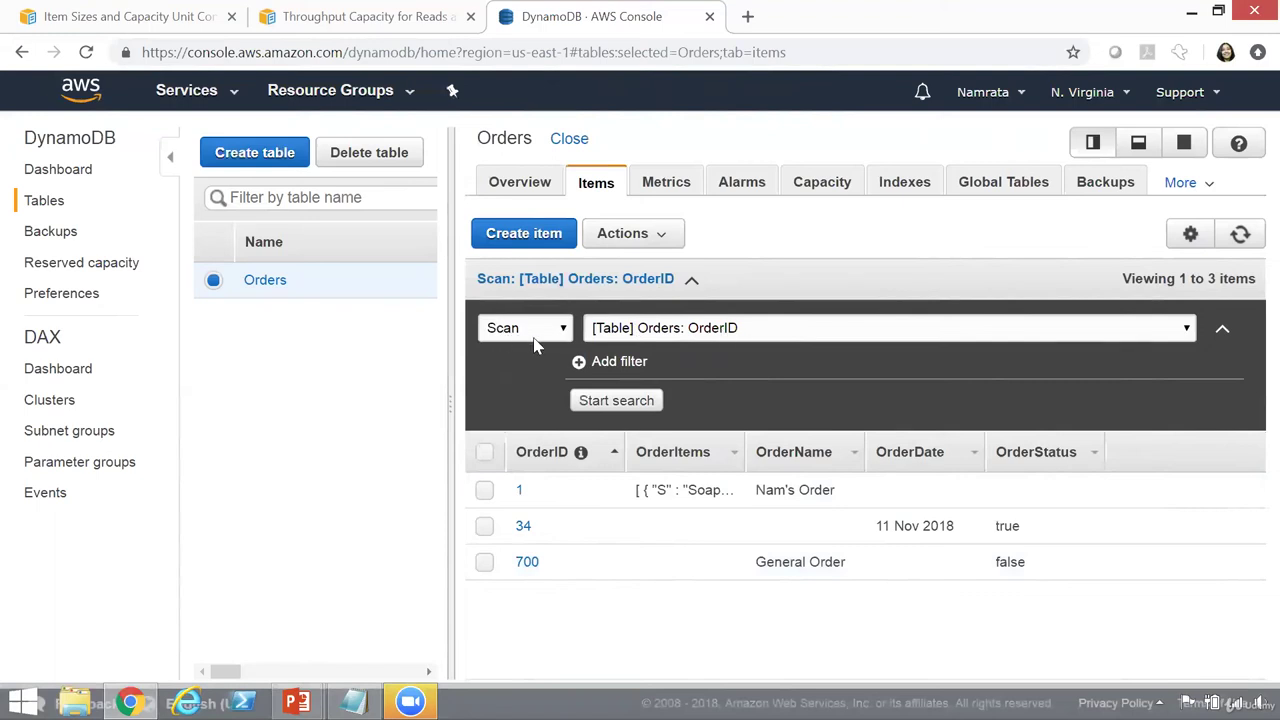
Scan Orders with a String filter on Order Name containing Order.
{"action": "left_click", "coordinate": [579, 362]}
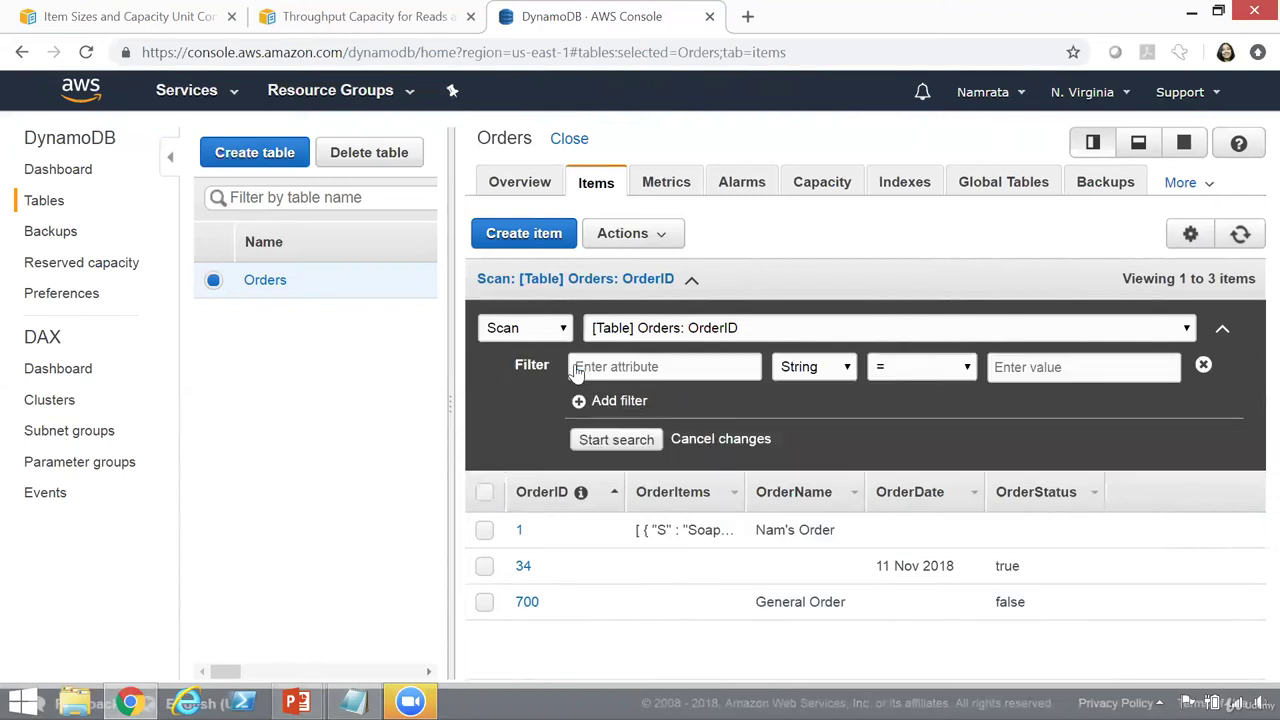
{"action": "left_click", "coordinate": [645, 366]}
{"action": "type", "text": "Order Name"}
{"action": "left_click", "coordinate": [782, 374]}
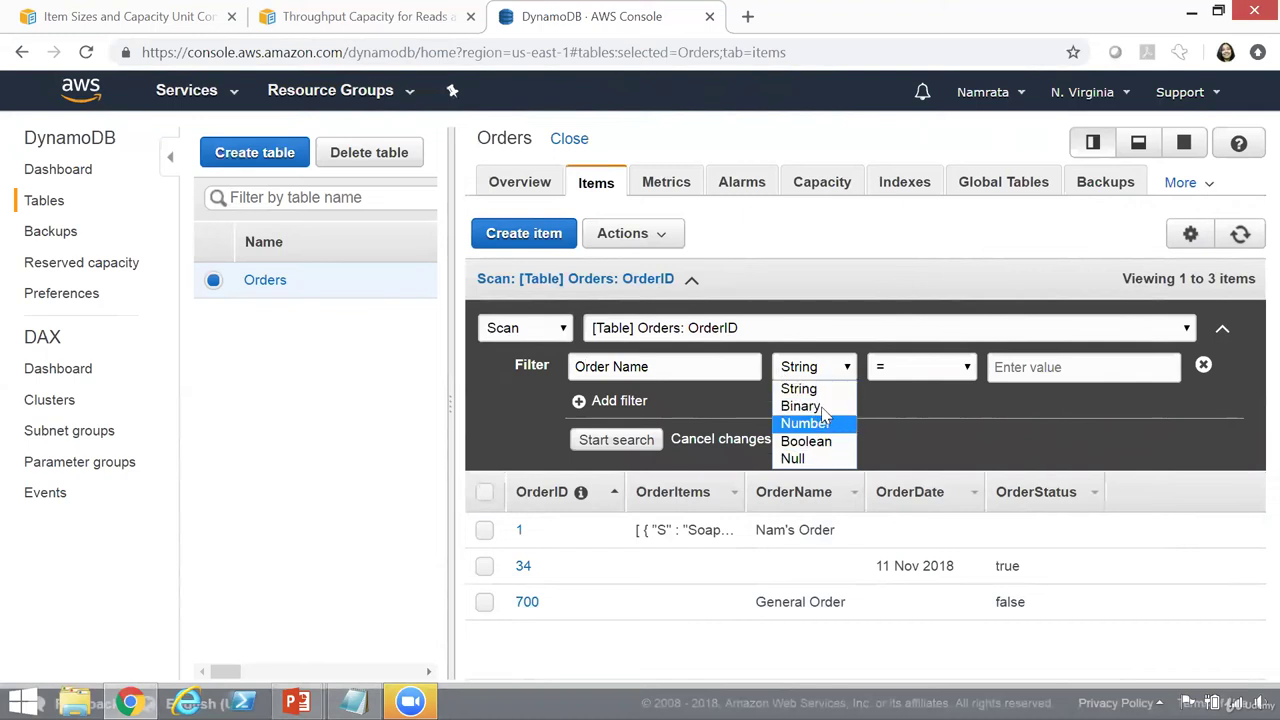
{"action": "left_click", "coordinate": [805, 389]}
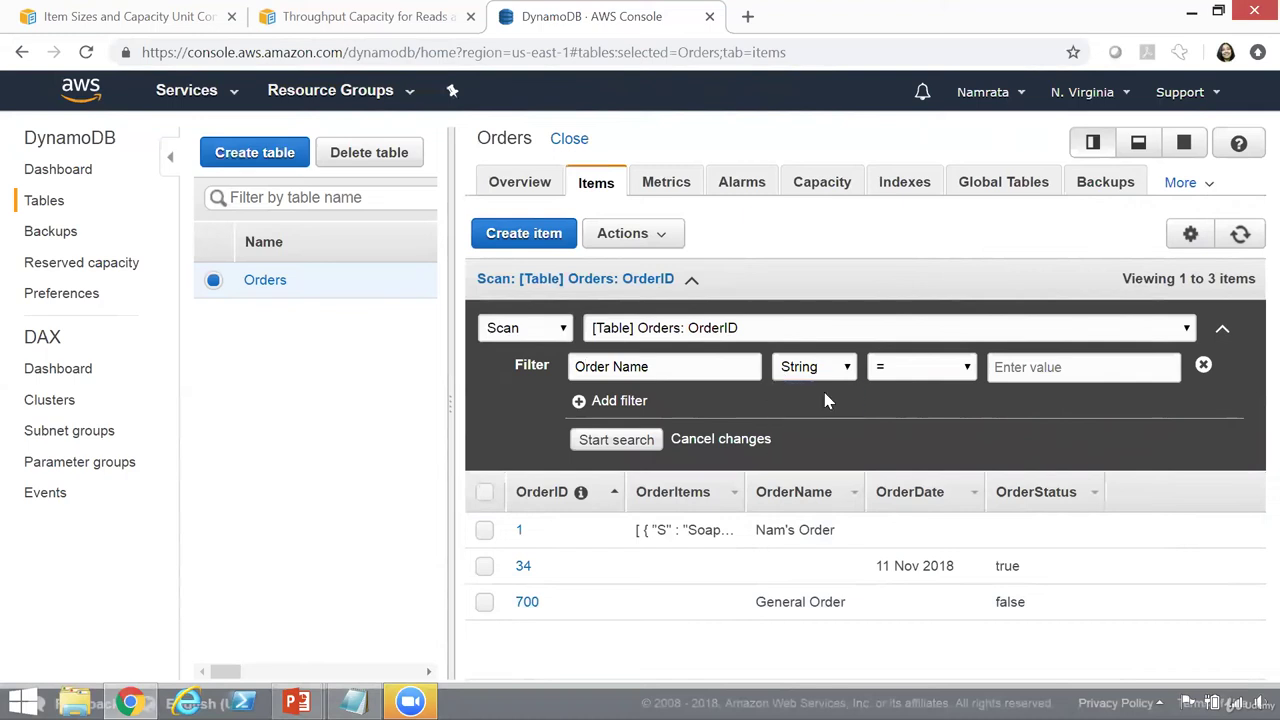
{"action": "left_click", "coordinate": [968, 375]}
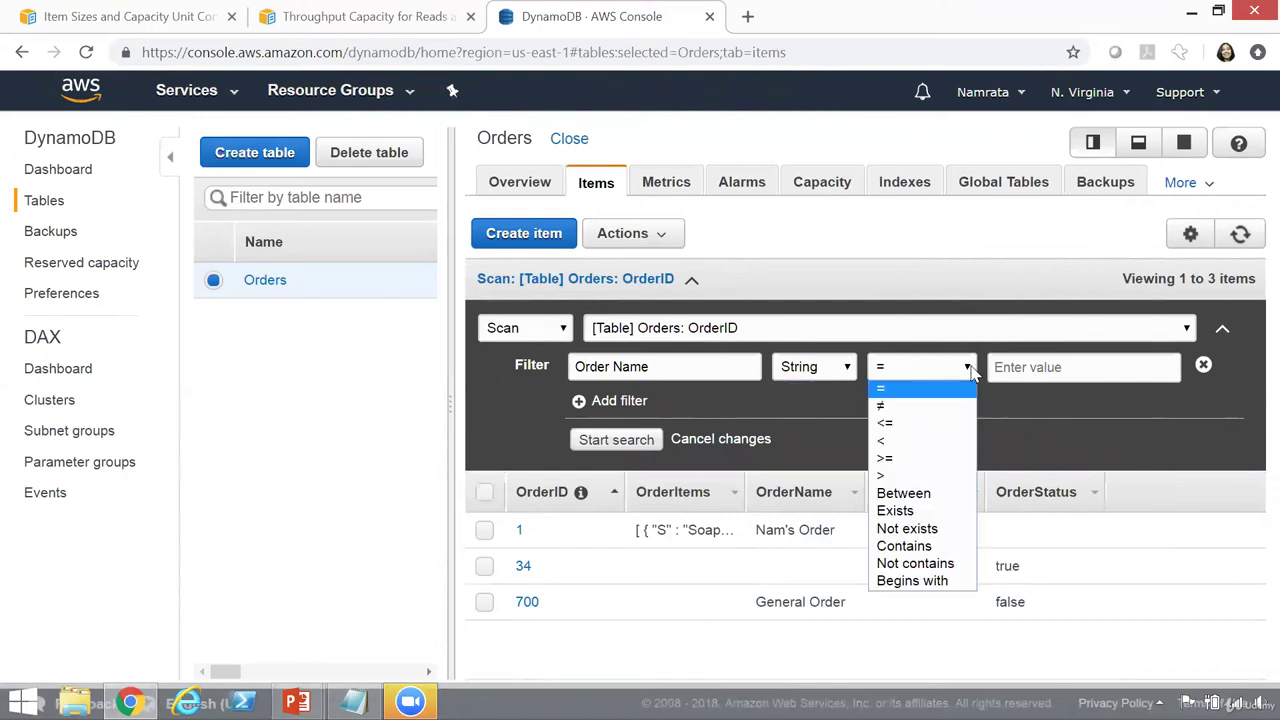
{"action": "left_click", "coordinate": [946, 547]}
{"action": "type", "text": "Order"}
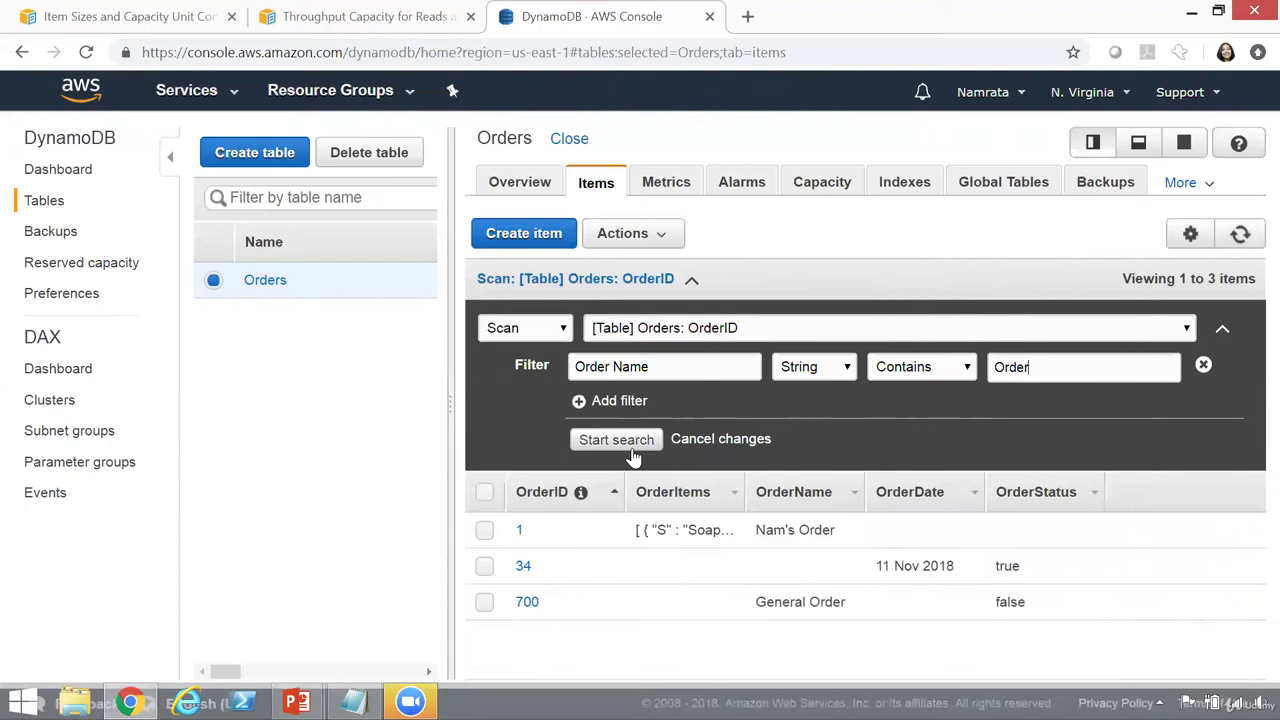
{"action": "left_click", "coordinate": [632, 448]}
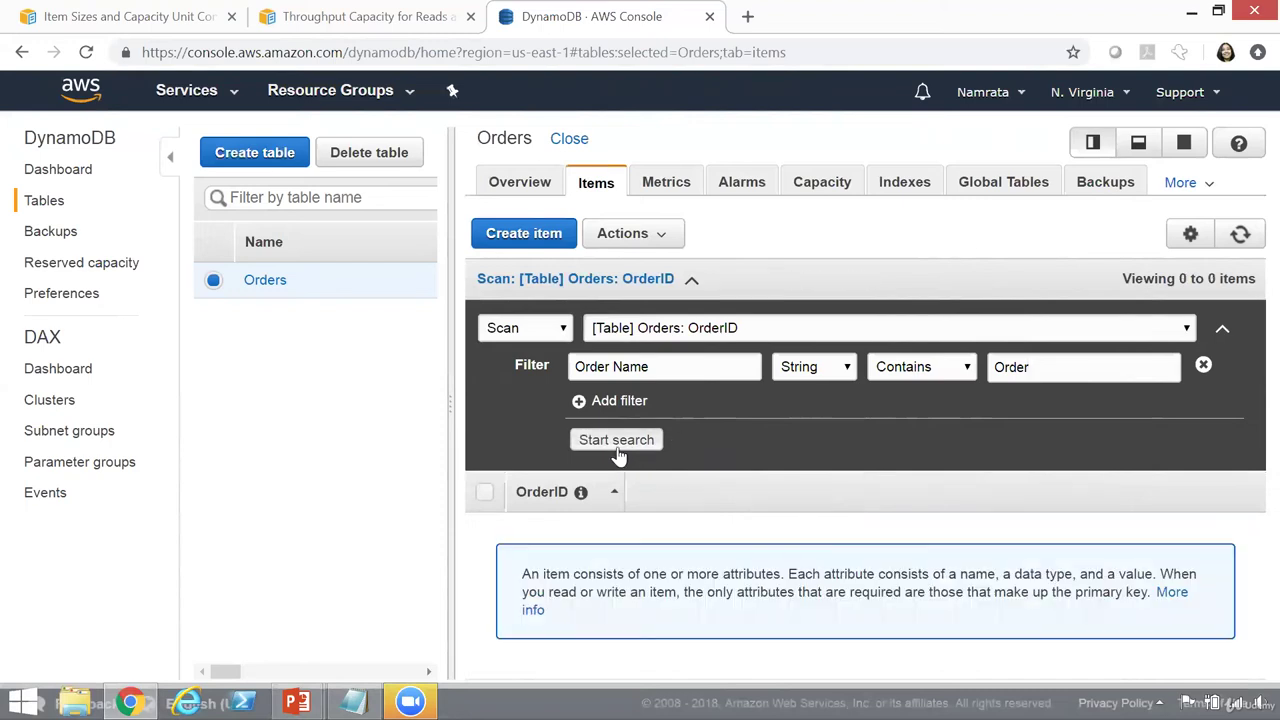
Change the filter to an exact match on Nam's Order and rescan.
{"action": "left_click", "coordinate": [897, 380]}
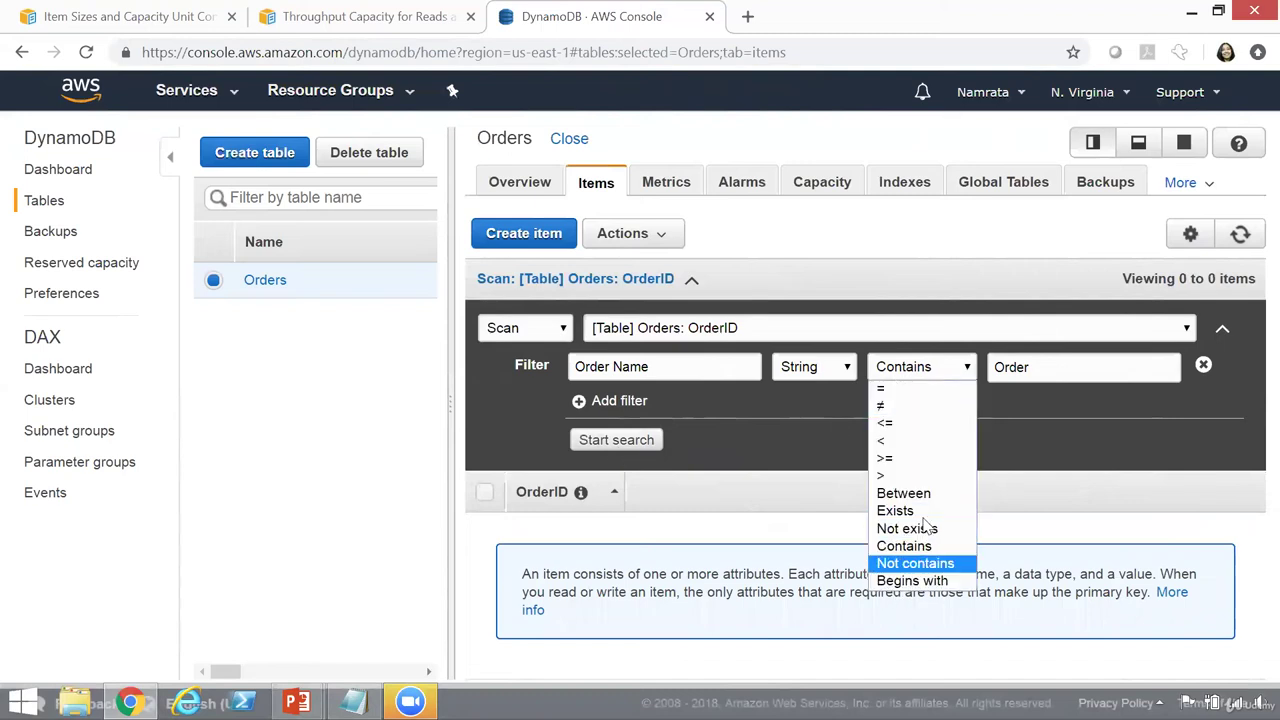
{"action": "left_click", "coordinate": [914, 389]}
{"action": "double_click", "coordinate": [1040, 370]}
{"action": "type", "text": "Nam"}
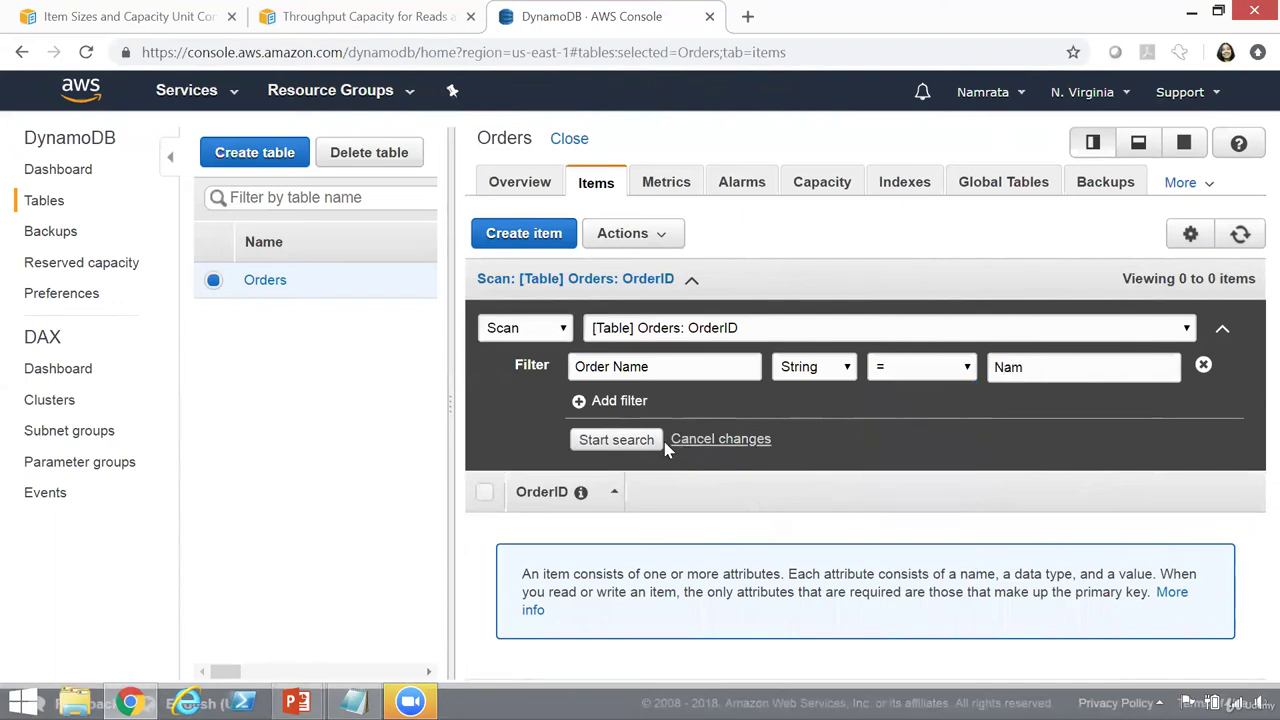
{"action": "left_click", "coordinate": [650, 443]}
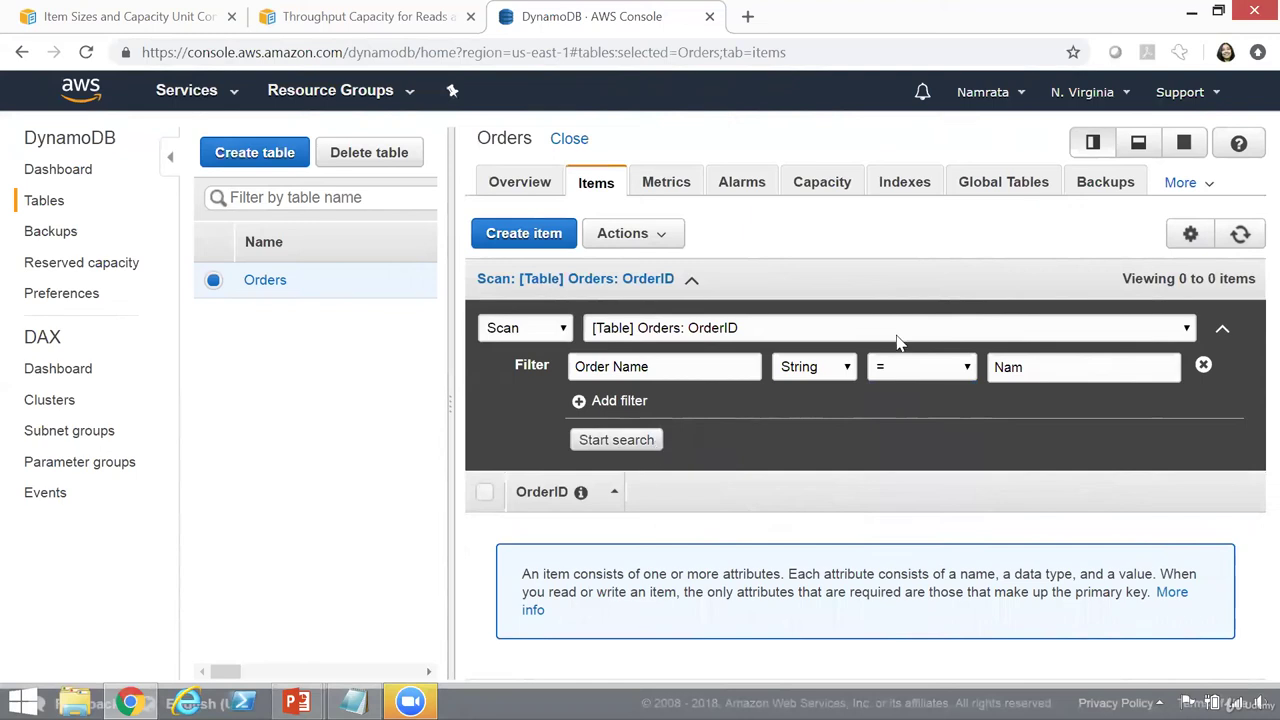
{"action": "left_click", "coordinate": [1060, 368]}
{"action": "type", "text": "'s Order"}
{"action": "left_click", "coordinate": [618, 442]}
Correct the attribute name to OrderName, rescan, then trim the value back to Order.
{"action": "left_click", "coordinate": [614, 367]}
{"action": "key", "text": "BackSpace"}
{"action": "left_click", "coordinate": [600, 443]}
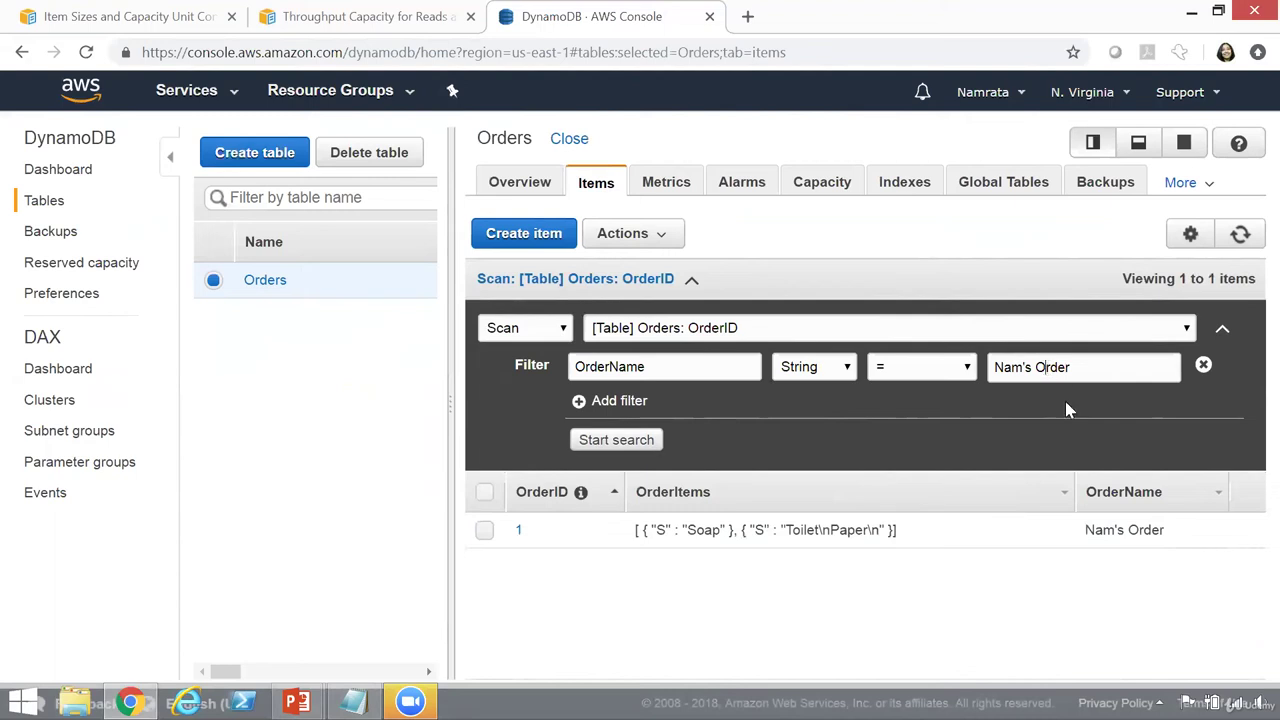
{"action": "key", "text": "shift+Left"}
{"action": "key", "text": "shift+Left"}
{"action": "key", "text": "shift+Left"}
{"action": "key", "text": "shift+Left"}
{"action": "key", "text": "shift+Left"}
{"action": "key", "text": "shift+Left"}
{"action": "key", "text": "BackSpace"}
{"action": "left_click", "coordinate": [920, 375]}
Rerun the scan with OrderName Contains Order and scroll the results right.
{"action": "left_click", "coordinate": [918, 543]}
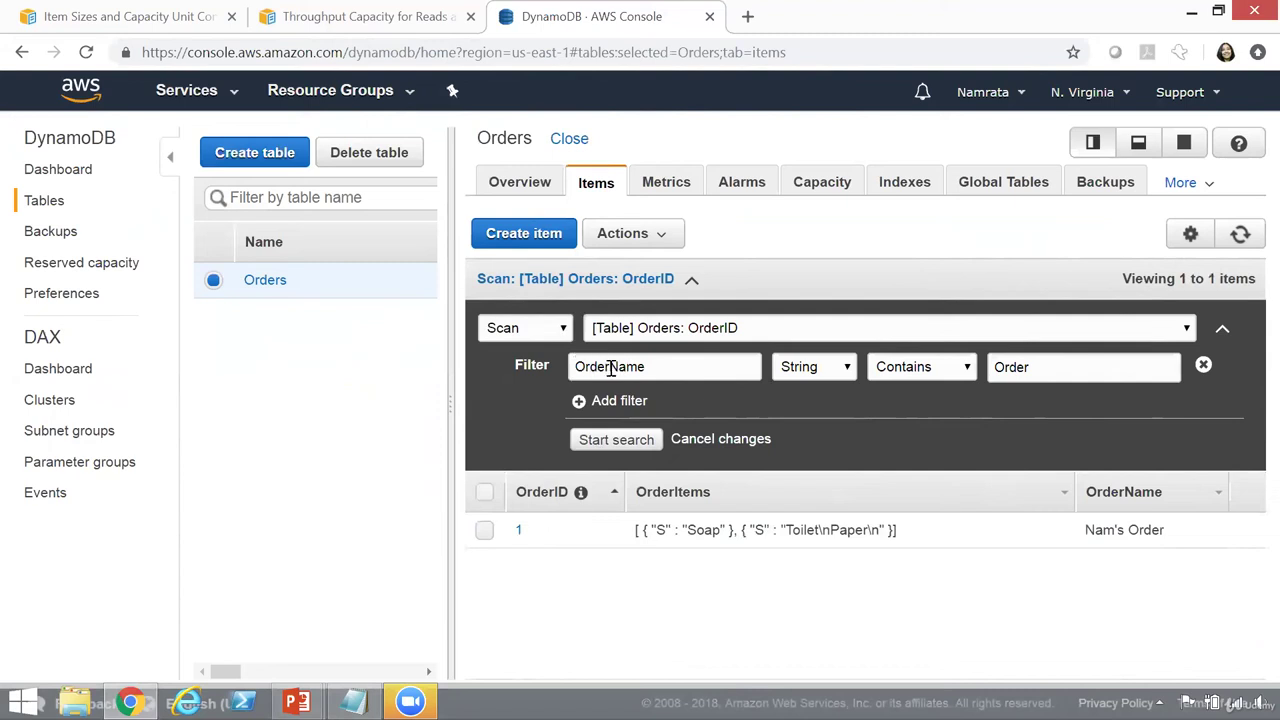
{"action": "left_click", "coordinate": [616, 440]}
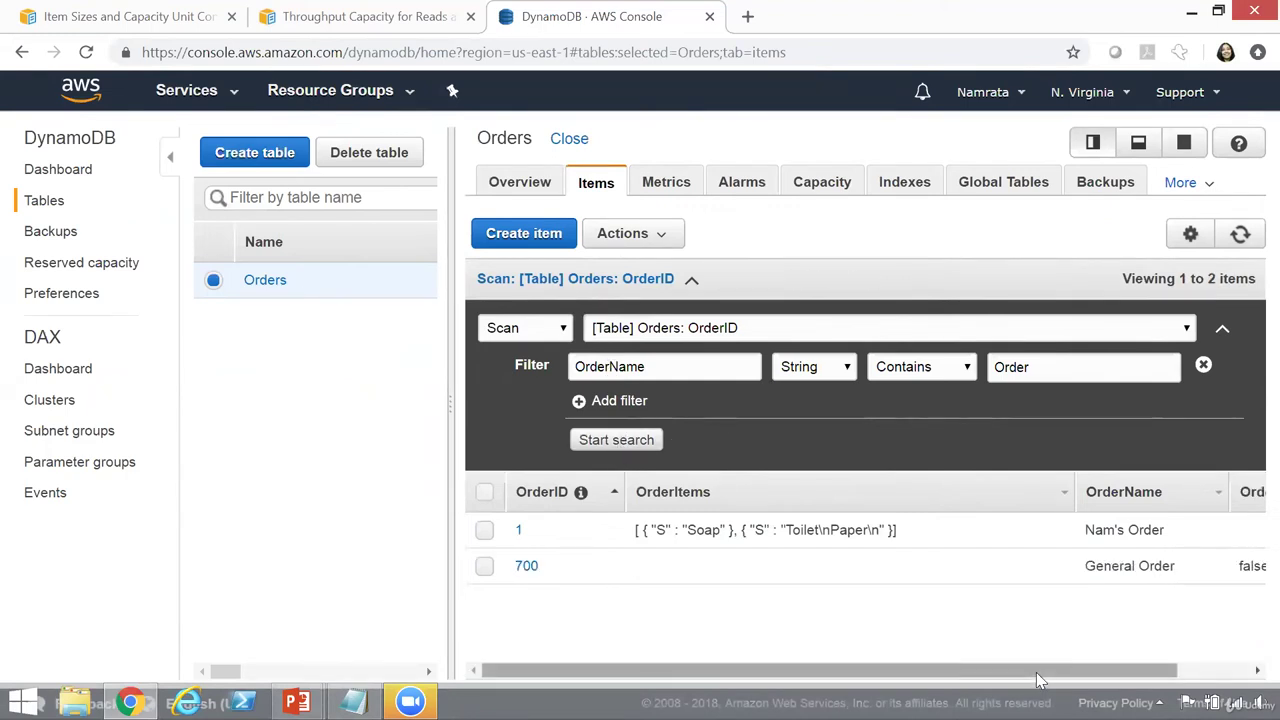
{"action": "left_click_drag", "start_coordinate": [1036, 672], "coordinate": [1174, 667]}
{"action": "mouse_move", "coordinate": [1038, 545]}
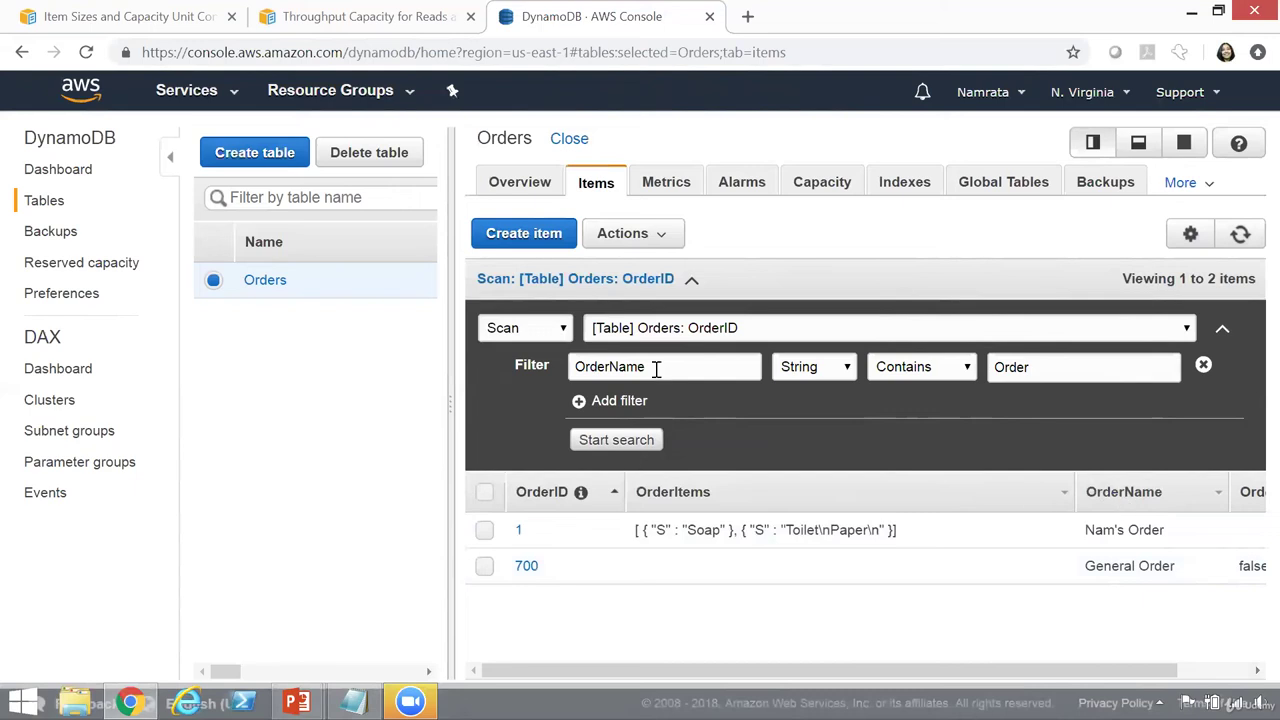
{"action": "left_click_drag", "start_coordinate": [654, 369], "coordinate": [492, 367]}
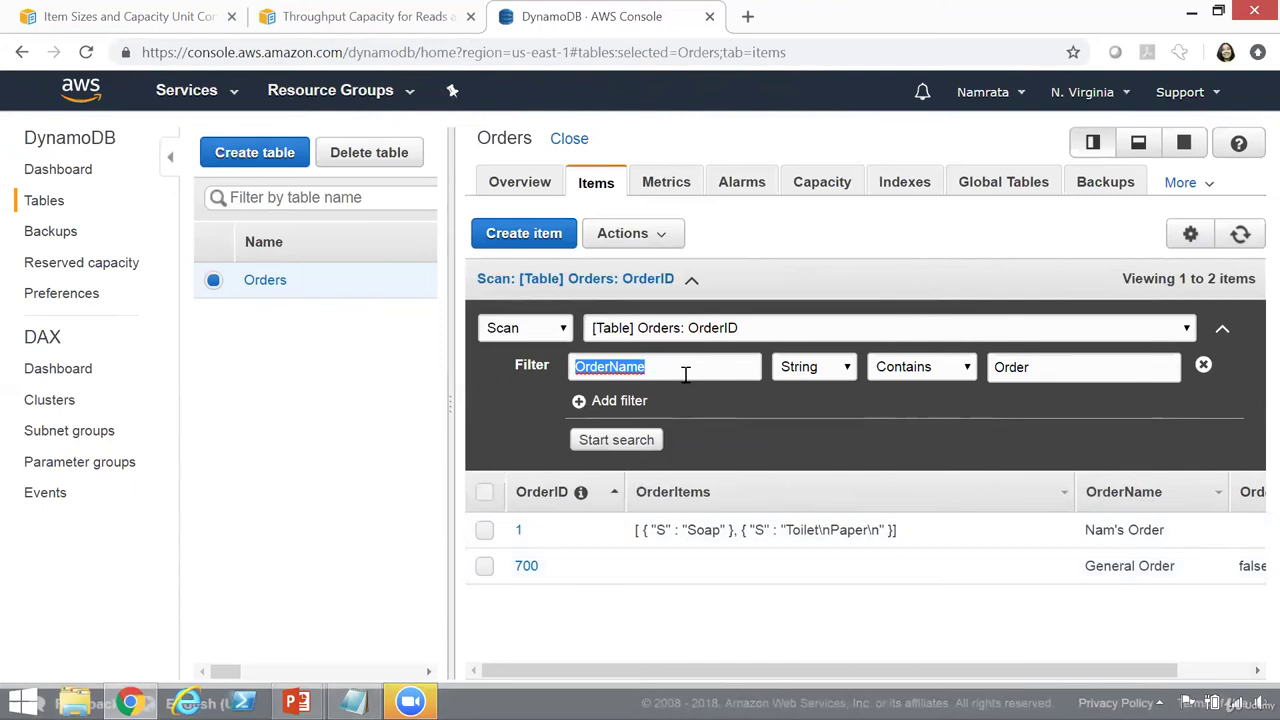
Remove the OrderName filter and rescan to list all items 1, 34 and 700.
{"action": "left_click", "coordinate": [1203, 366]}
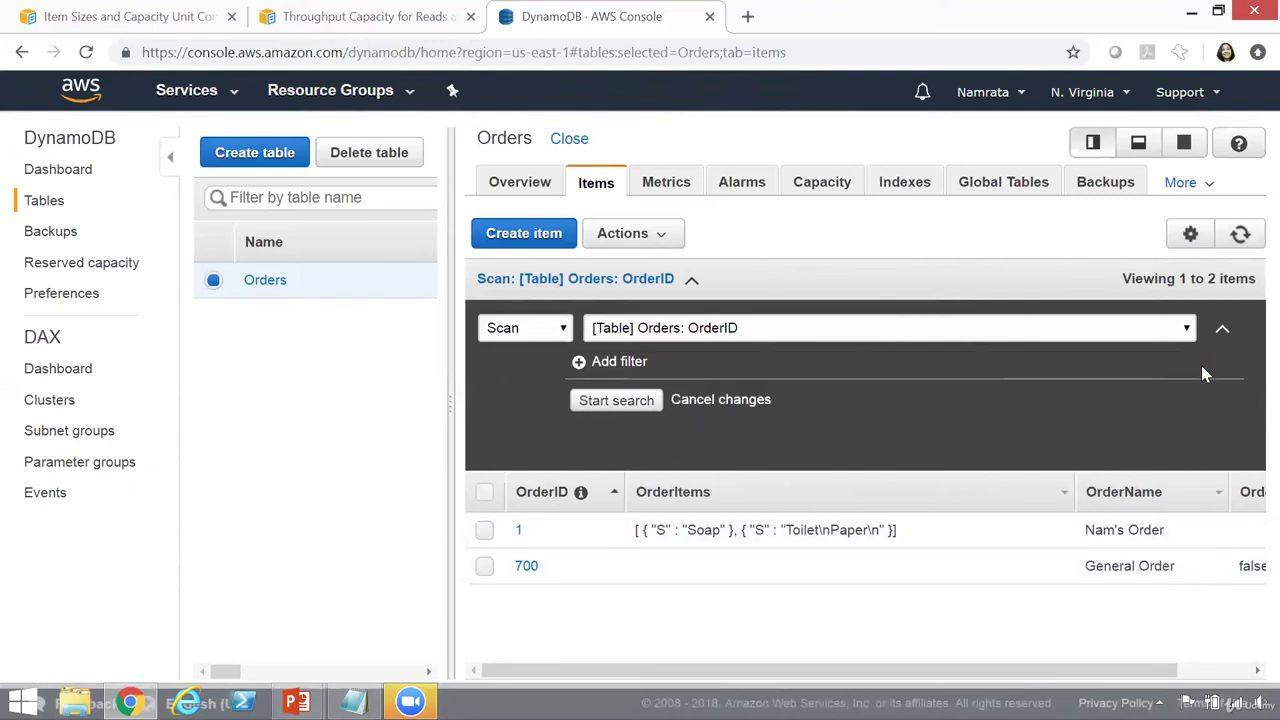
{"action": "left_click", "coordinate": [616, 401]}
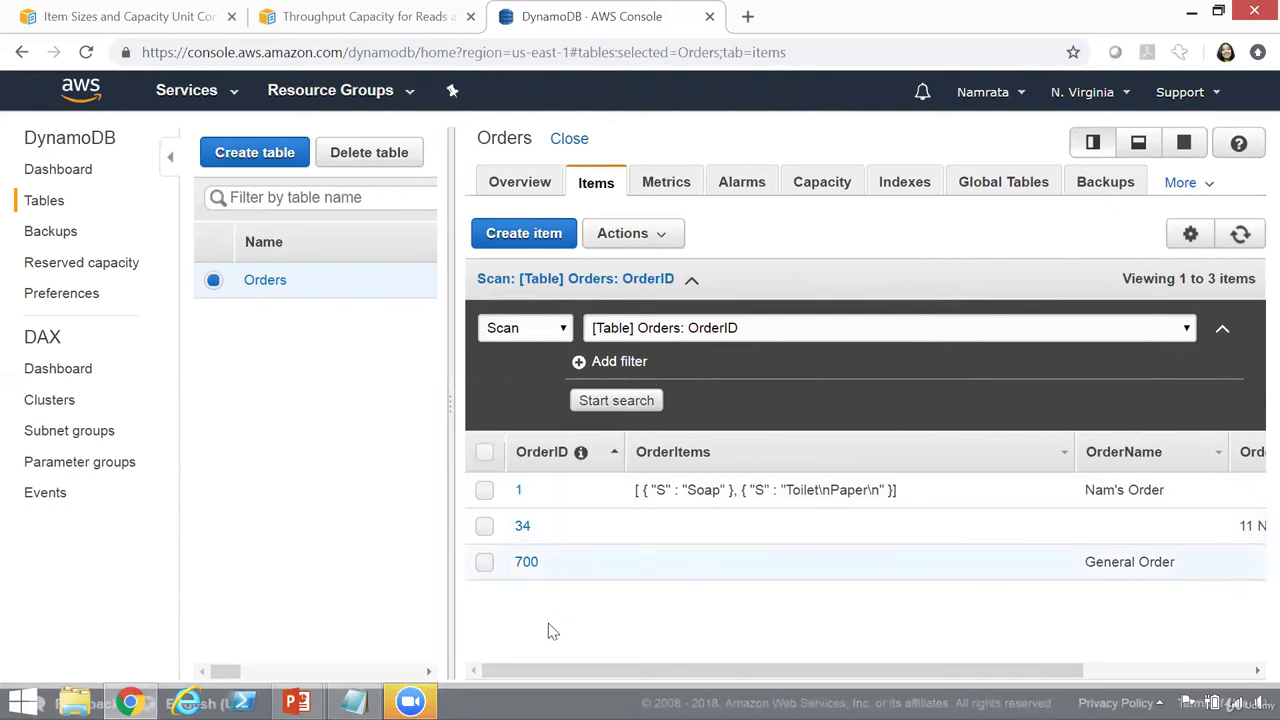
{"action": "left_click_drag", "start_coordinate": [554, 668], "coordinate": [522, 670]}
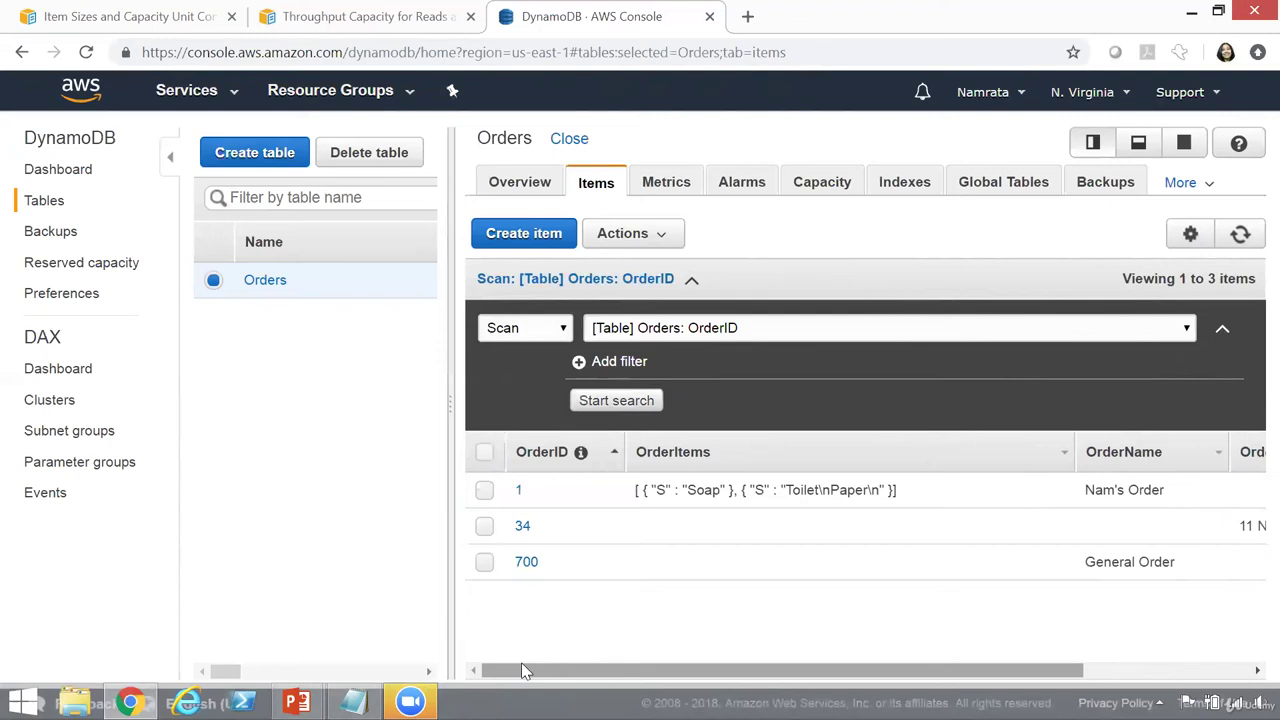
{"action": "left_click", "coordinate": [553, 331]}
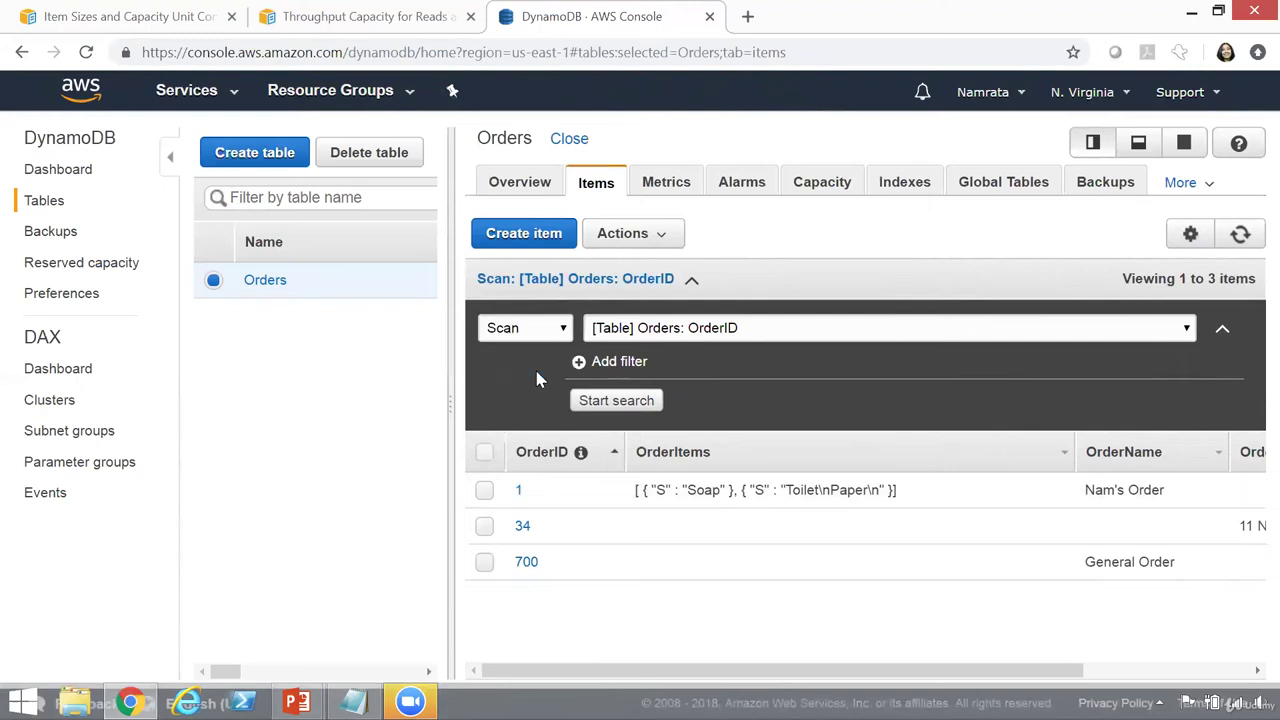
Switch to Query and search OrderID 33, then change it to 34 and rerun.
{"action": "left_click", "coordinate": [540, 376]}
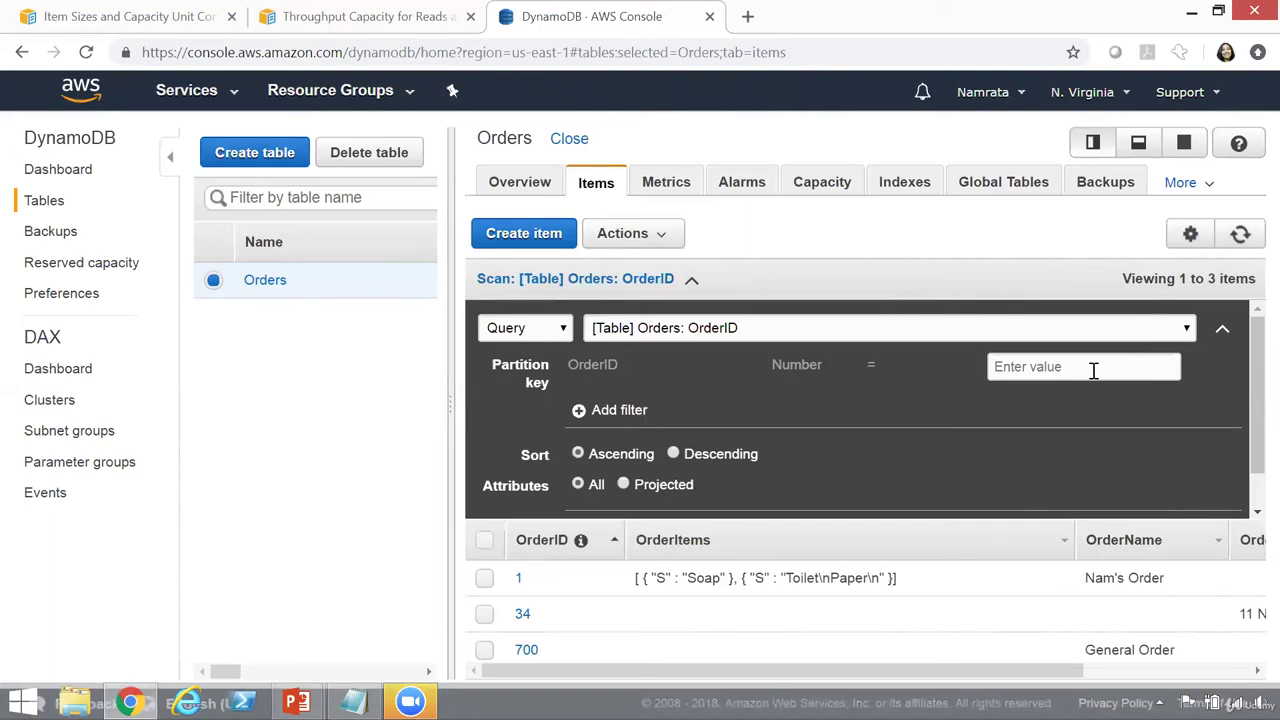
{"action": "type", "text": "33"}
{"action": "scroll", "coordinate": [1245, 448], "scroll_direction": "down", "scroll_amount": 1}
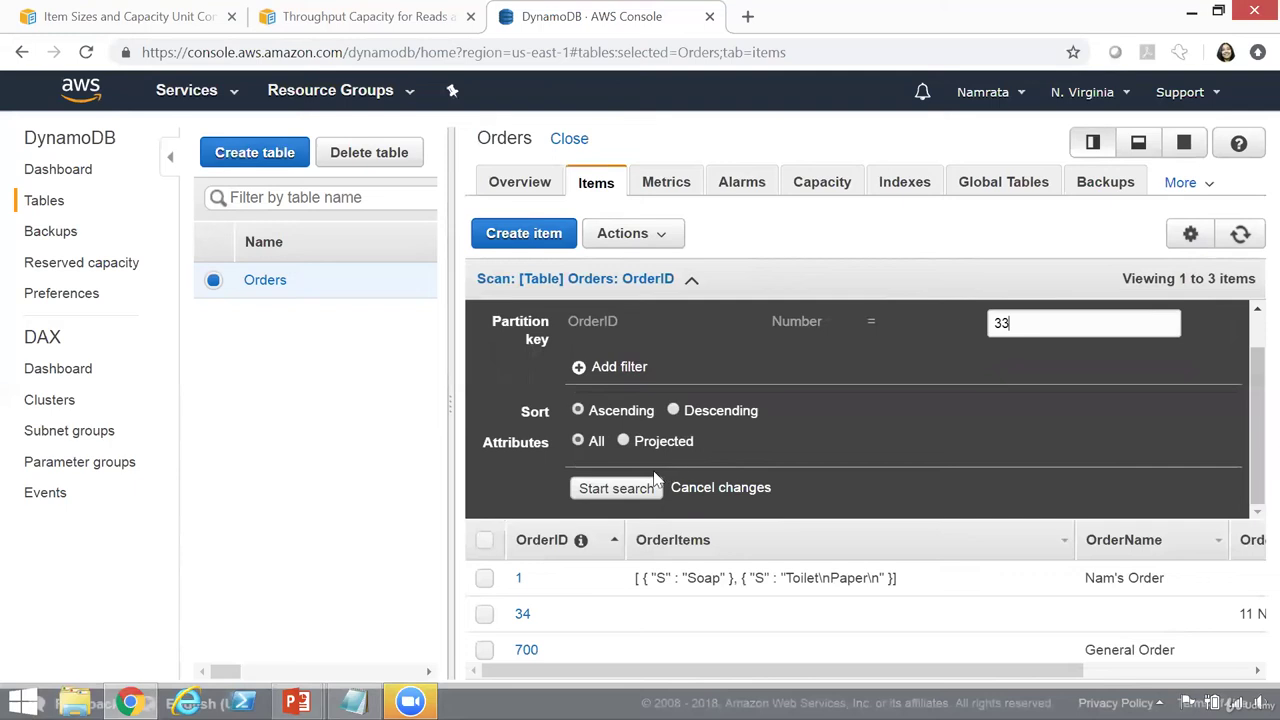
{"action": "left_click", "coordinate": [616, 489]}
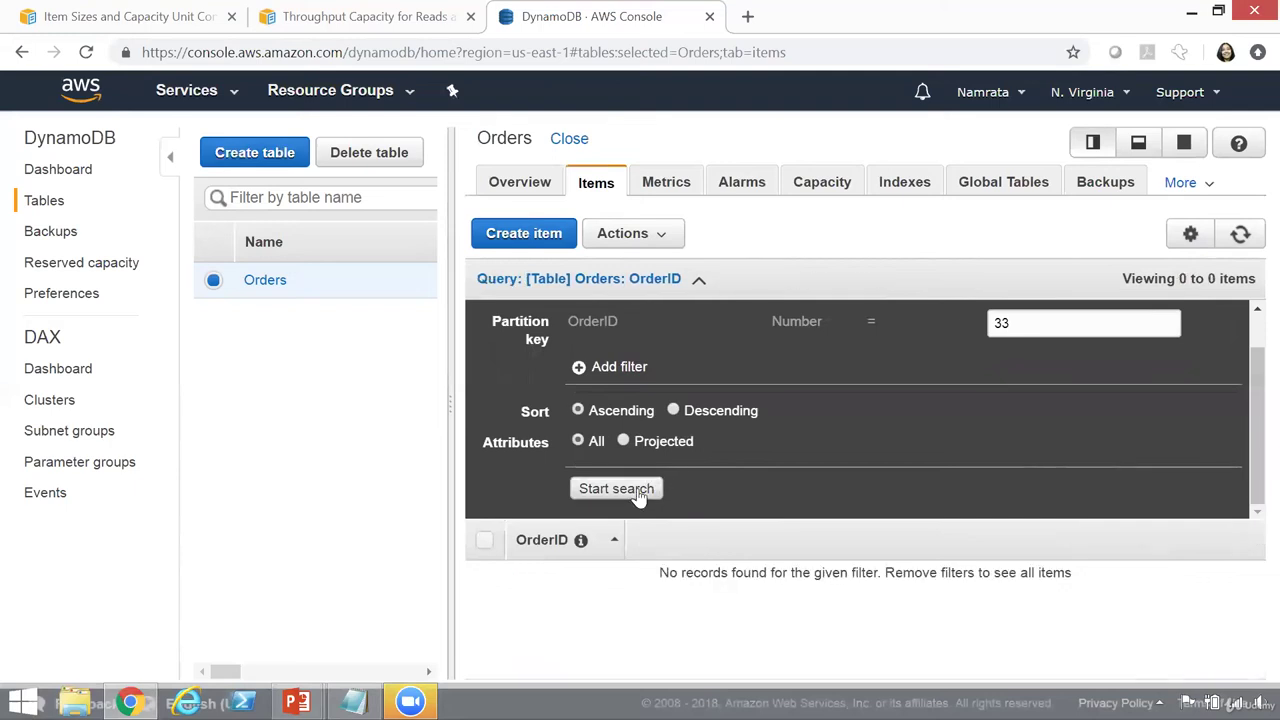
{"action": "left_click", "coordinate": [1037, 328]}
{"action": "key", "text": "BackSpace"}
{"action": "type", "text": "4"}
{"action": "left_click", "coordinate": [619, 490]}
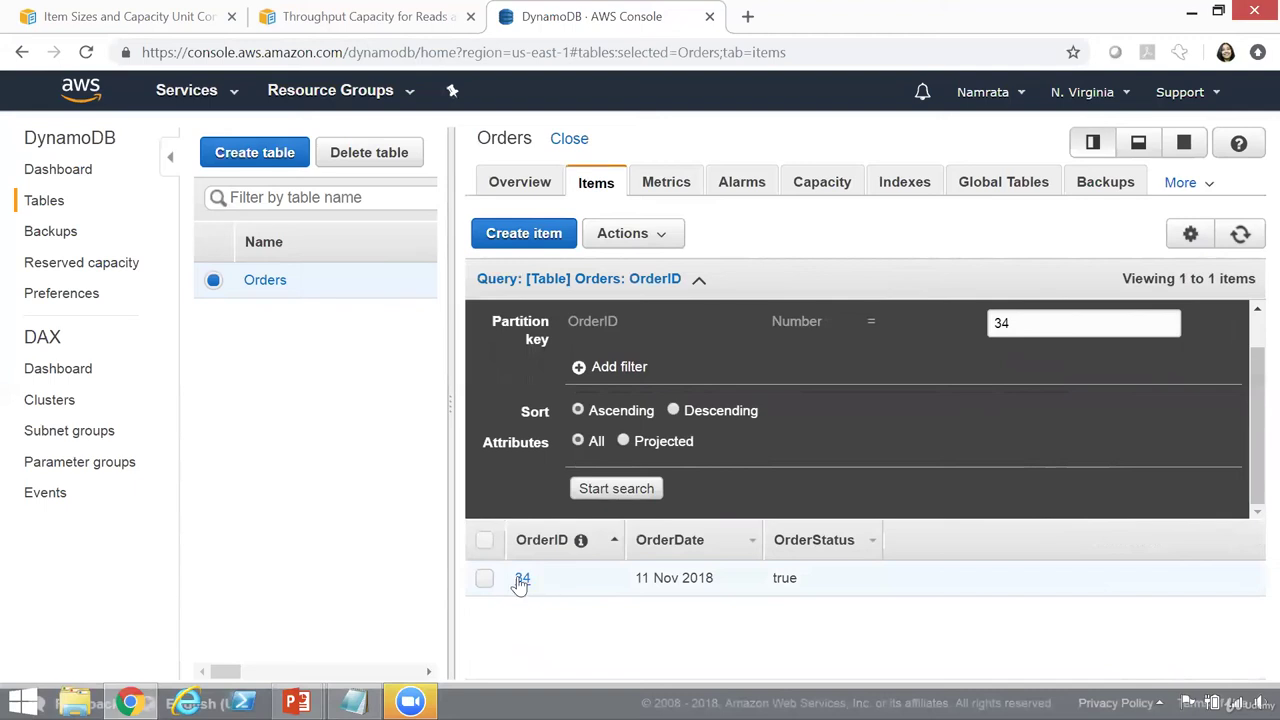
Add an OrderStatus filter with value false and run the OrderID 34 query.
{"action": "left_click", "coordinate": [577, 370]}
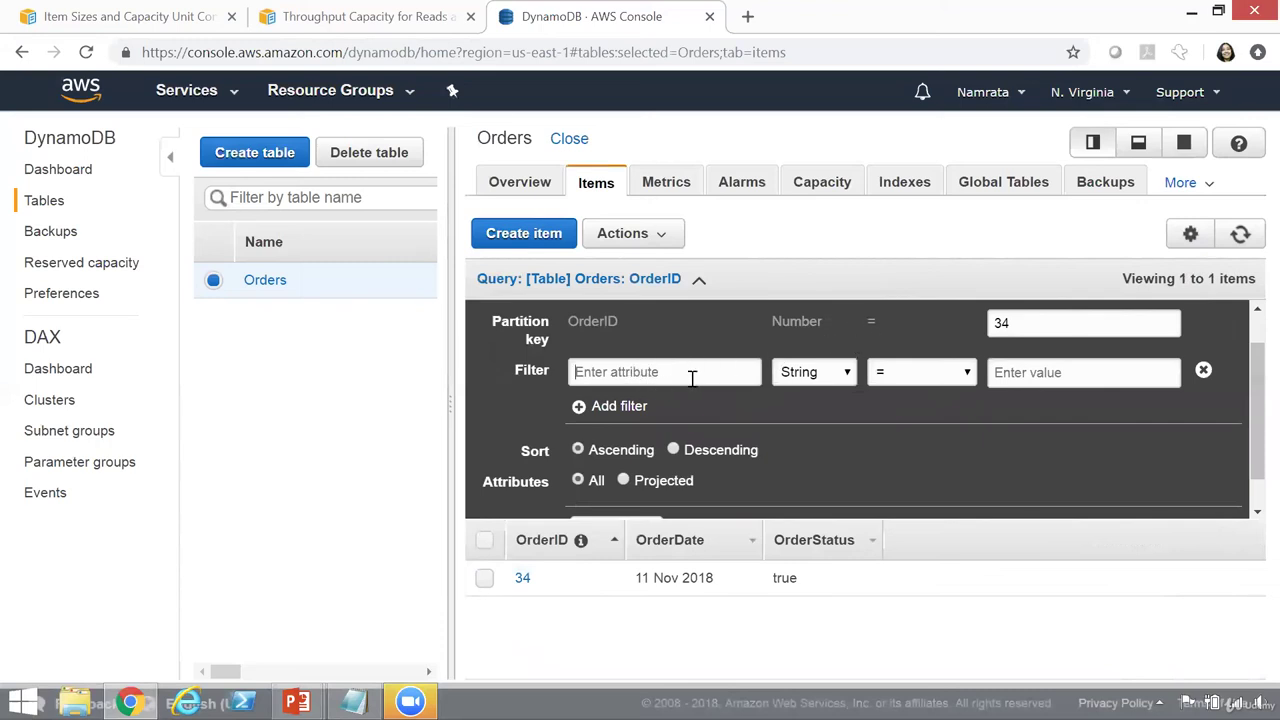
{"action": "type", "text": "OrderStatus"}
{"action": "left_click", "coordinate": [1046, 384]}
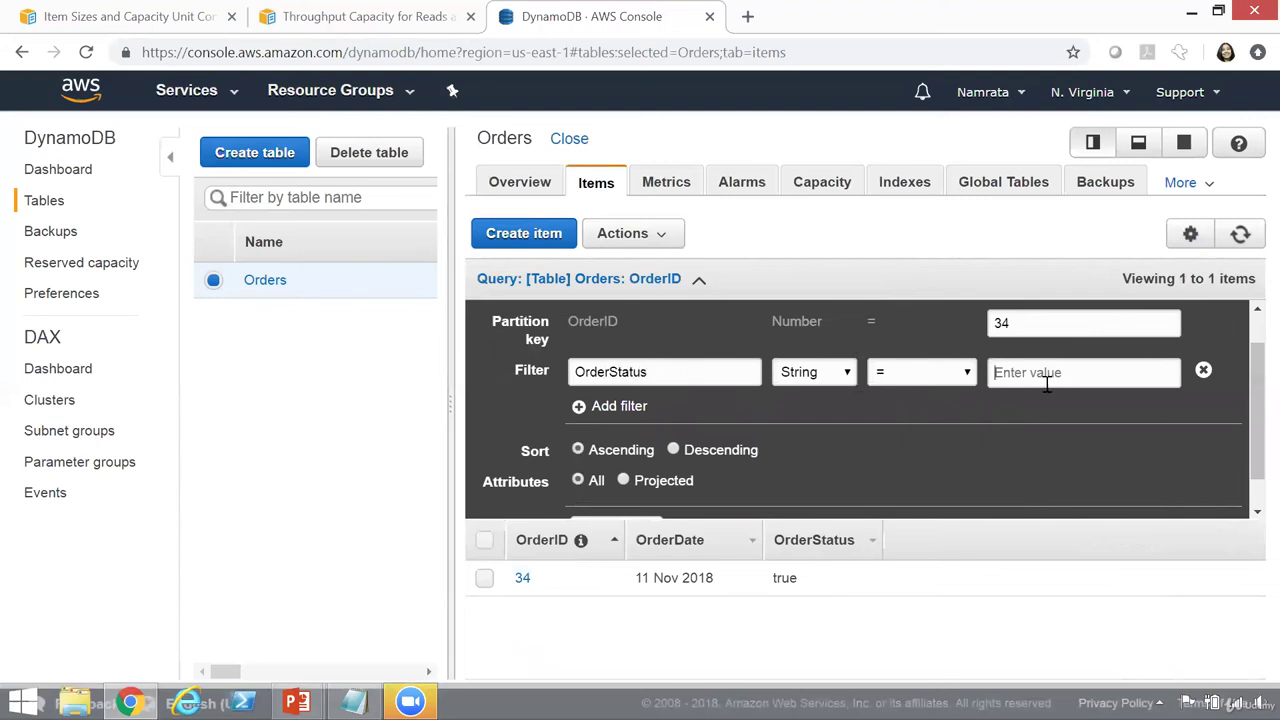
{"action": "type", "text": "false"}
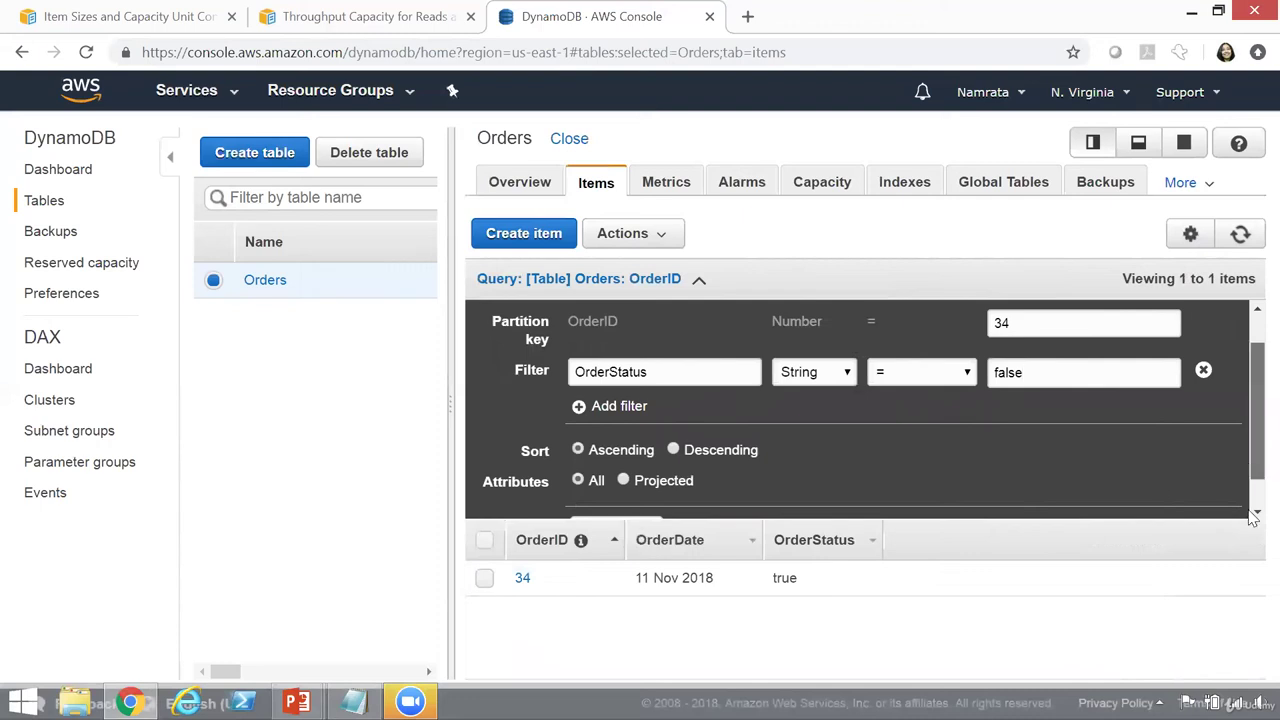
{"action": "scroll", "coordinate": [1249, 445], "scroll_direction": "down", "scroll_amount": 1}
{"action": "left_click", "coordinate": [620, 490]}
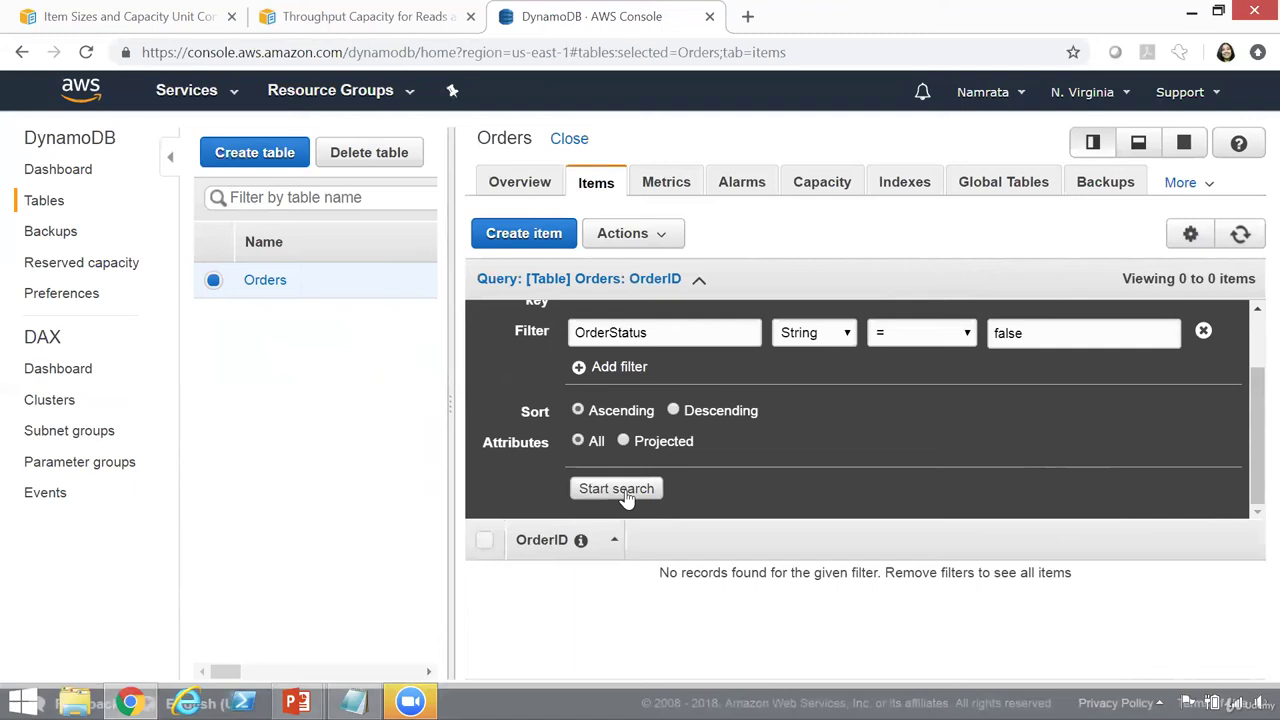
{"action": "left_click_drag", "start_coordinate": [1249, 380], "coordinate": [1248, 378]}
{"action": "scroll", "coordinate": [1248, 378], "scroll_direction": "up", "scroll_amount": 1}
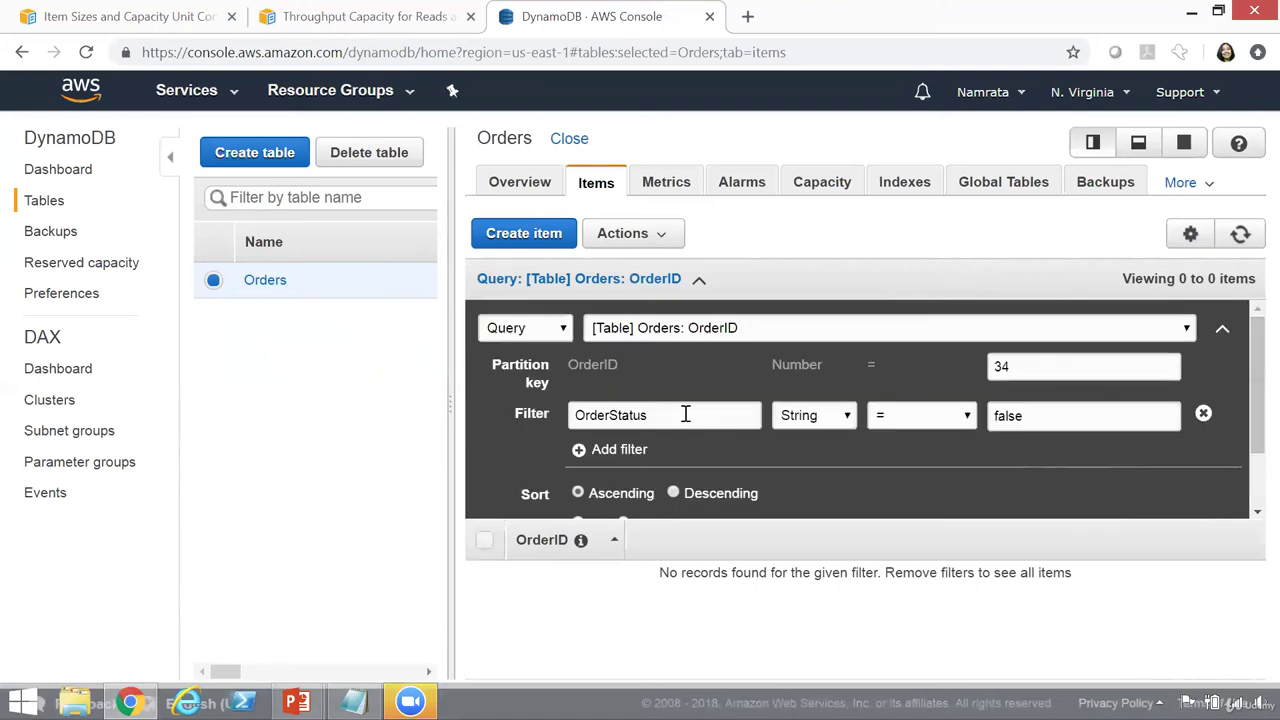
Change the OrderStatus filter value to true and rerun the query.
{"action": "double_click", "coordinate": [1021, 417]}
{"action": "type", "text": "true"}
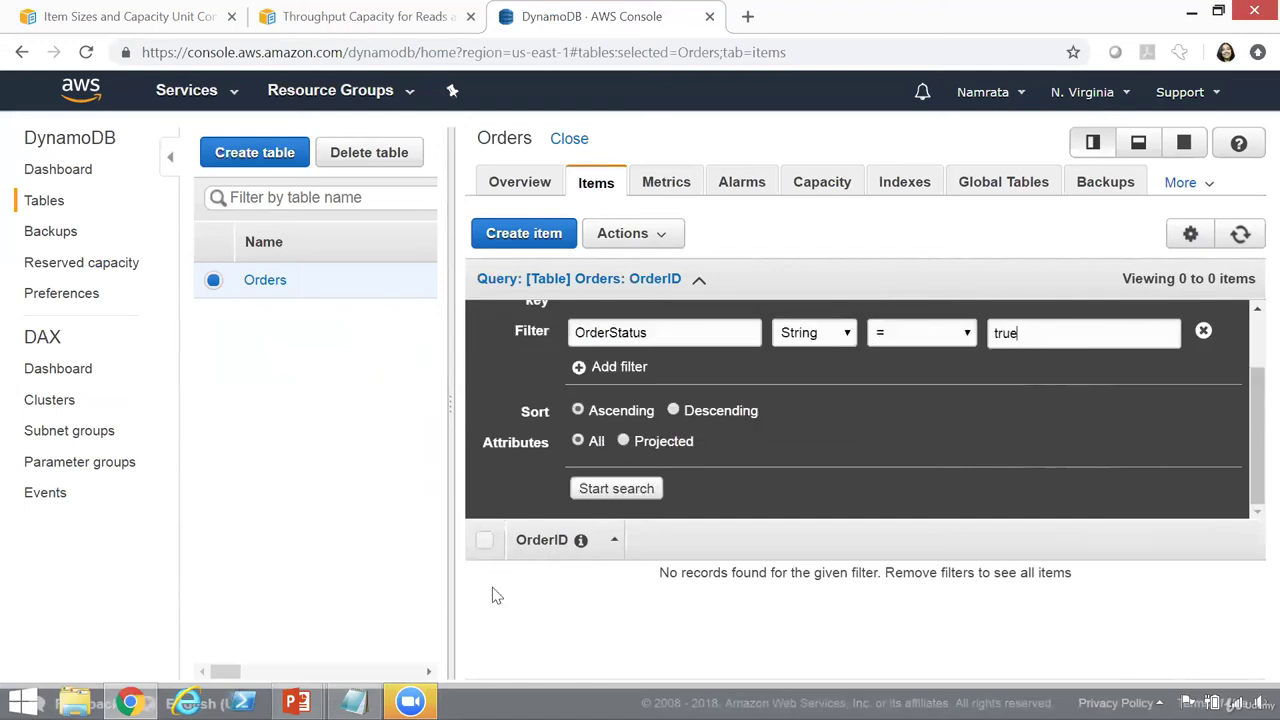
{"action": "left_click", "coordinate": [620, 491]}
{"action": "mouse_move", "coordinate": [1253, 468]}
{"action": "left_mouse_down"}
{"action": "mouse_move", "coordinate": [1253, 417]}
{"action": "mouse_move", "coordinate": [1253, 468]}
{"action": "left_mouse_up"}
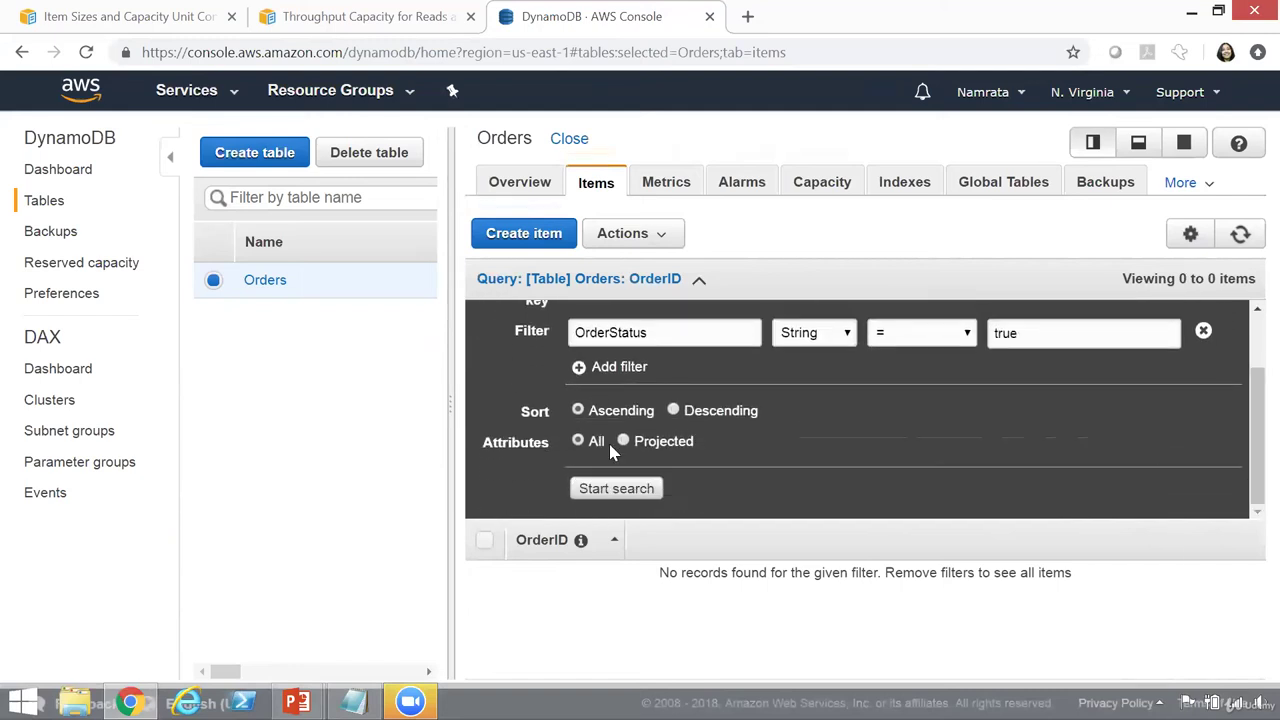
{"action": "left_click", "coordinate": [612, 490]}
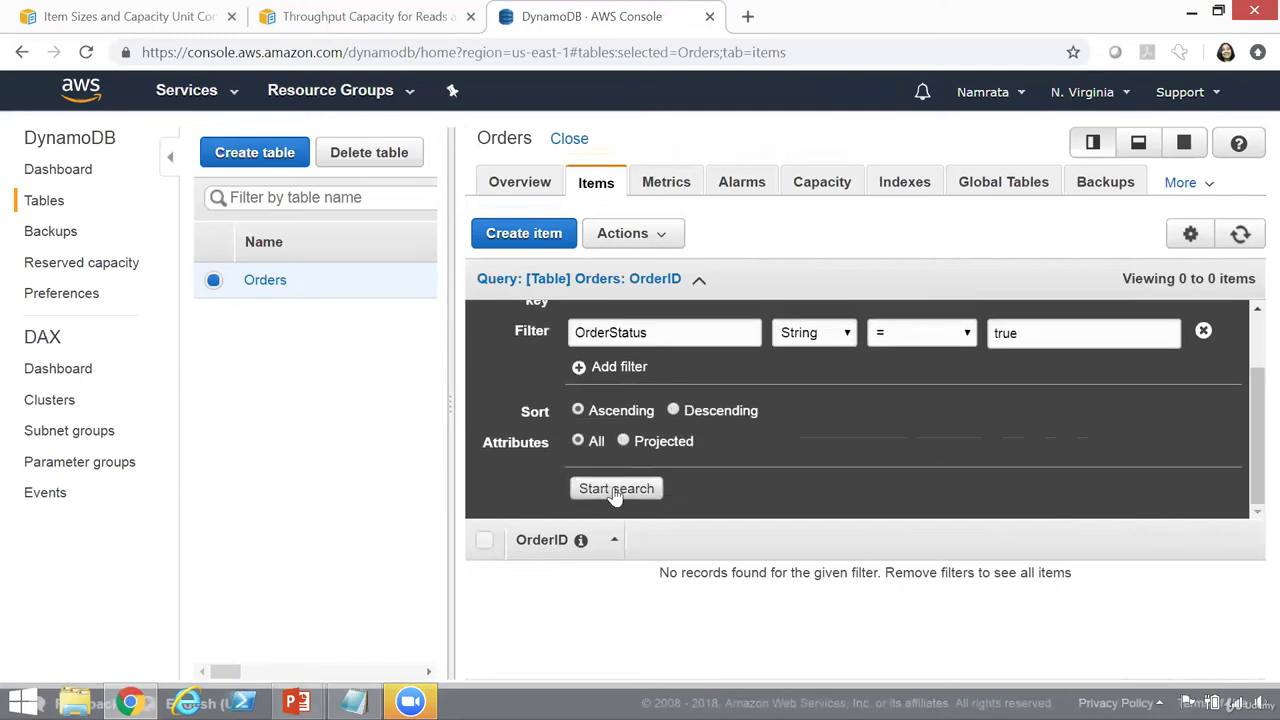
Set the filter data type to Boolean and run the query again.
{"action": "left_click", "coordinate": [810, 334]}
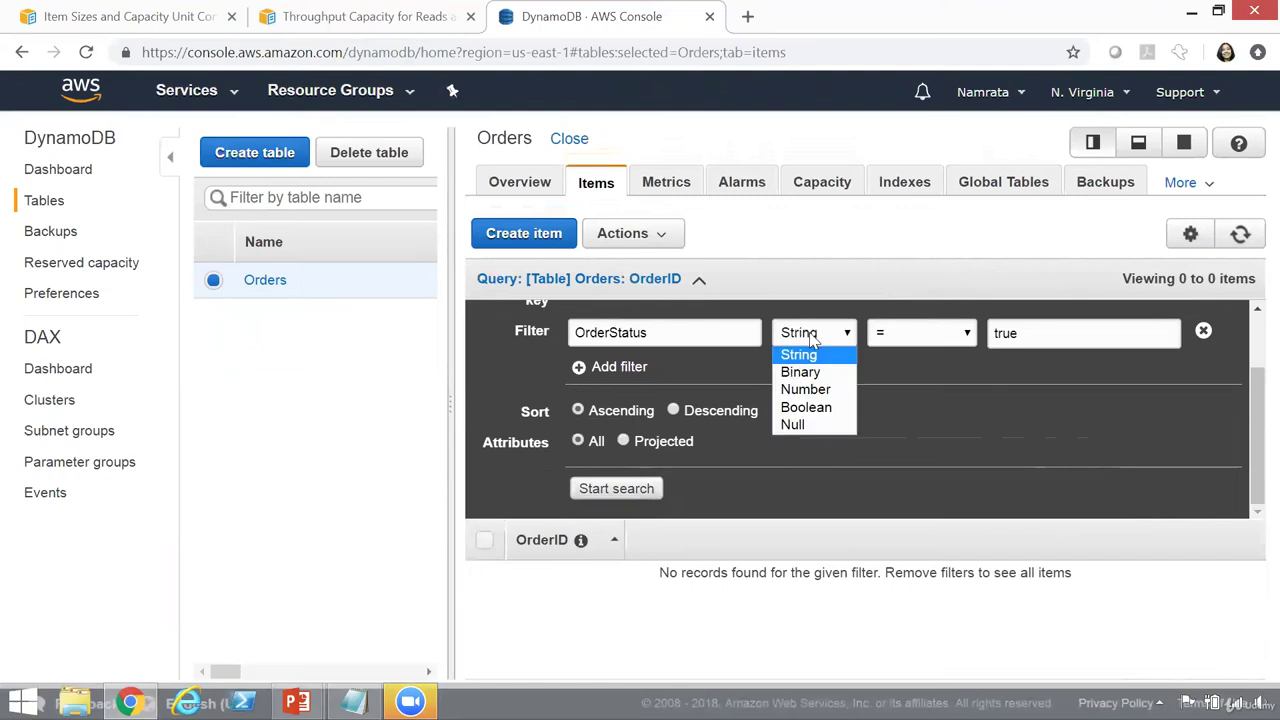
{"action": "left_click", "coordinate": [828, 416]}
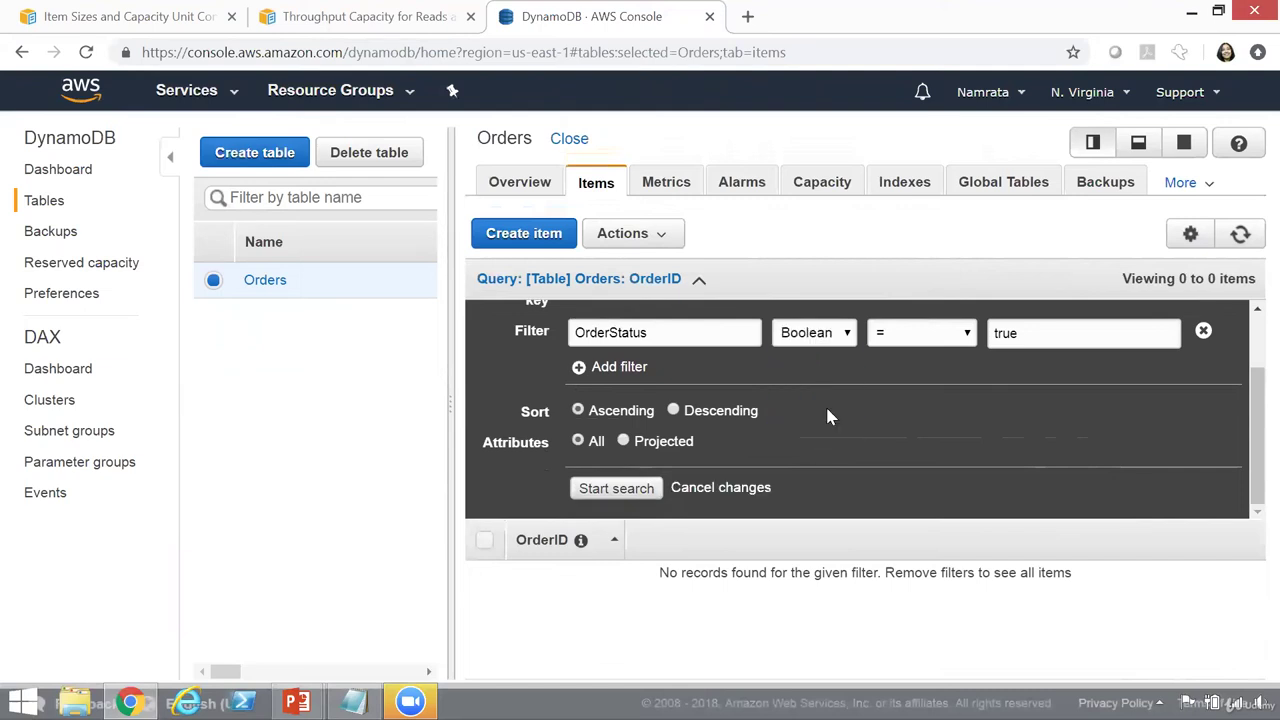
{"action": "left_click", "coordinate": [616, 490]}
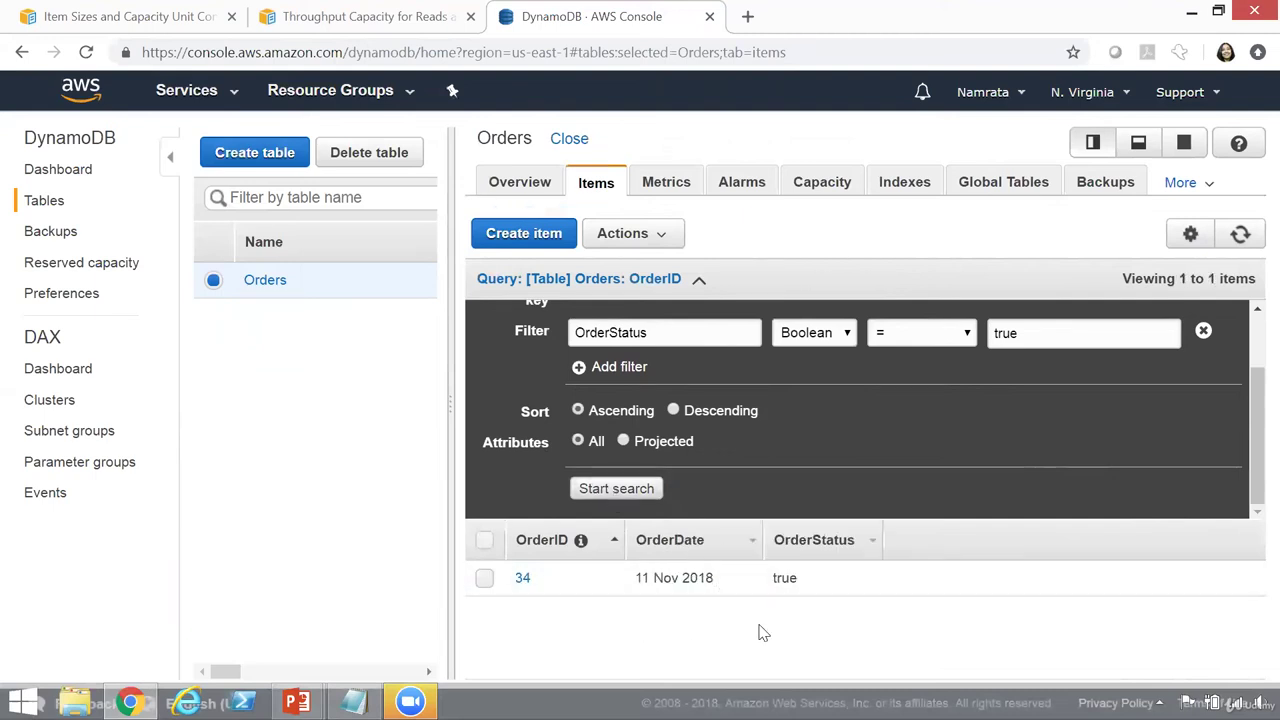
{"action": "left_click_drag", "start_coordinate": [1250, 470], "coordinate": [1250, 400]}
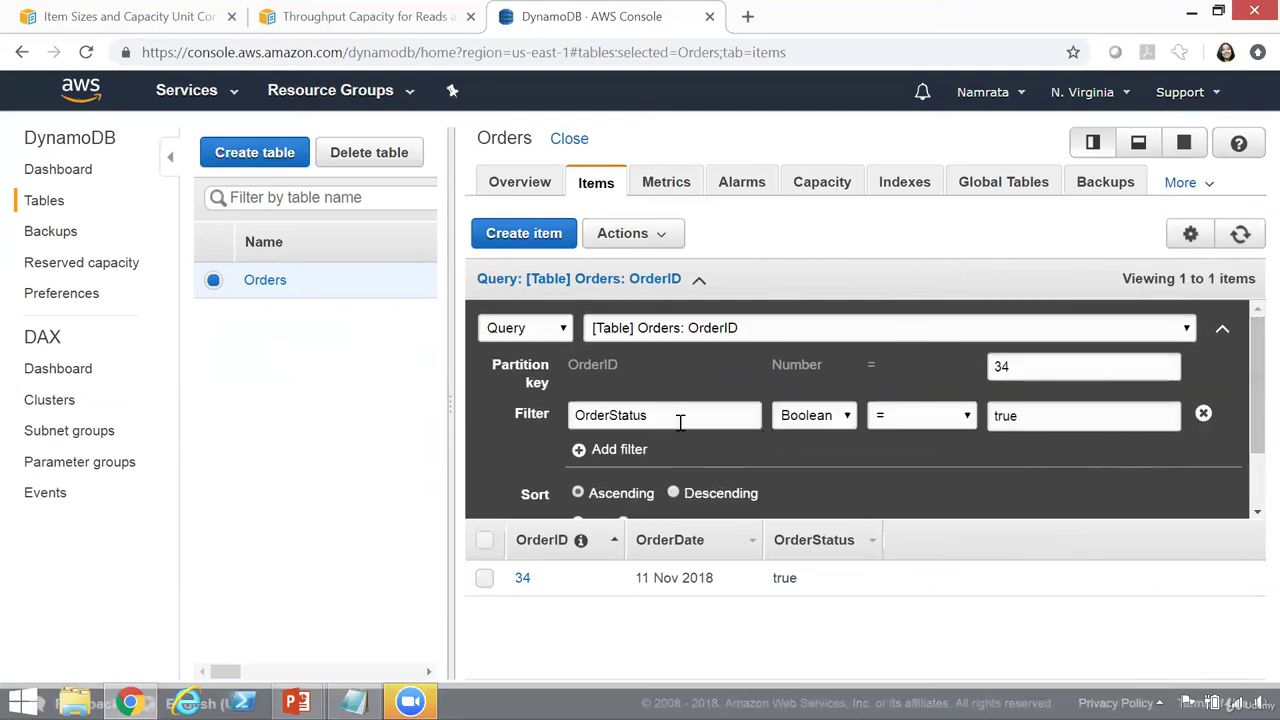
{"action": "left_click_drag", "start_coordinate": [677, 420], "coordinate": [446, 423]}
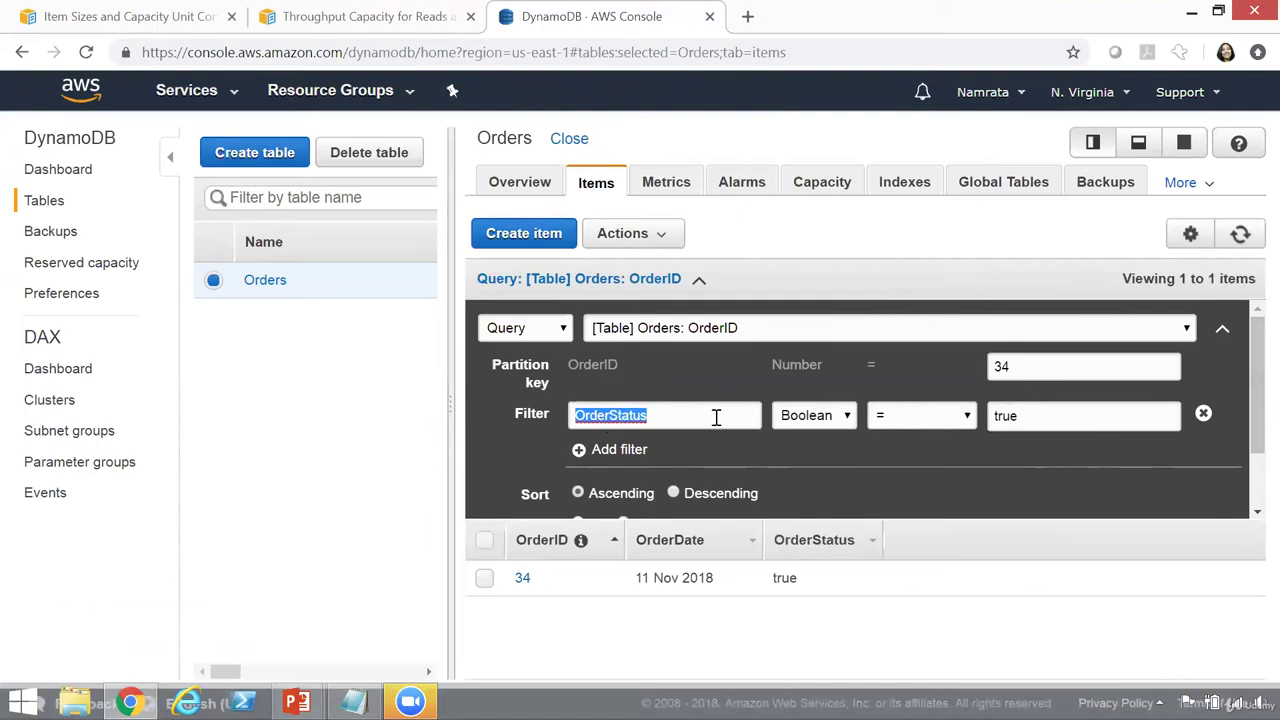
{"action": "left_click", "coordinate": [823, 418]}
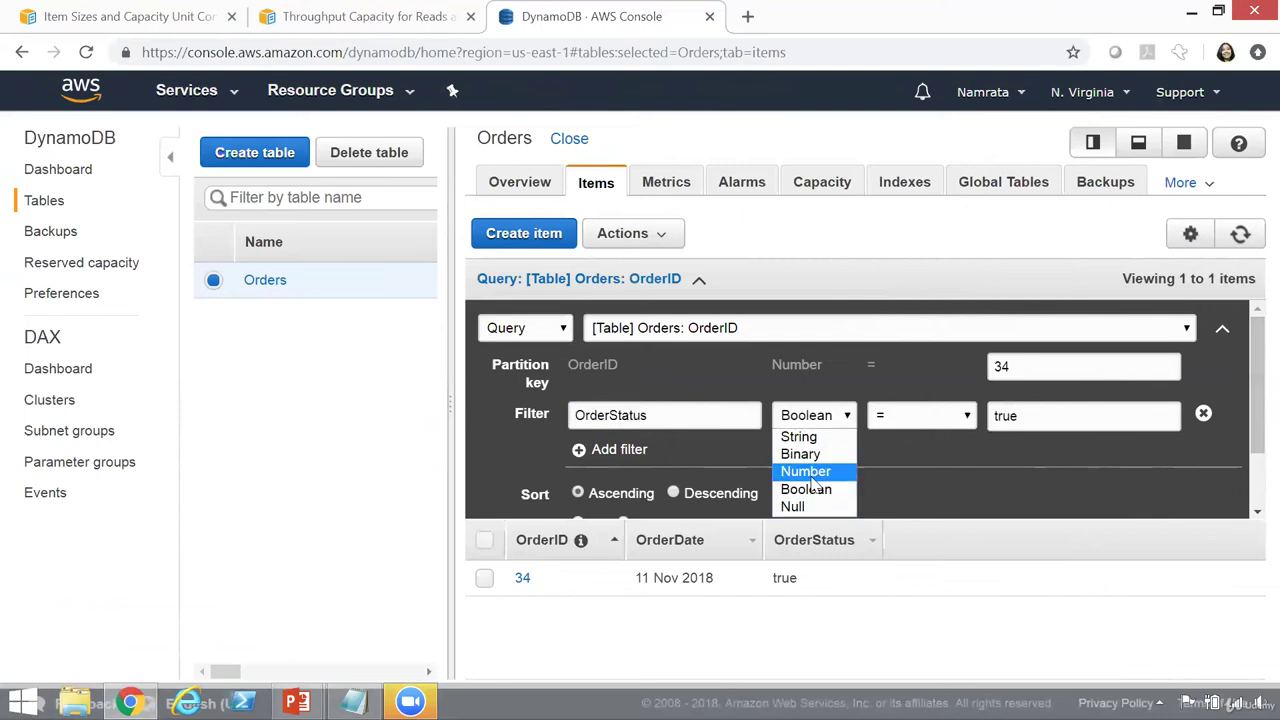
{"action": "left_click", "coordinate": [857, 362]}
{"action": "left_click_drag", "start_coordinate": [1053, 418], "coordinate": [657, 447]}
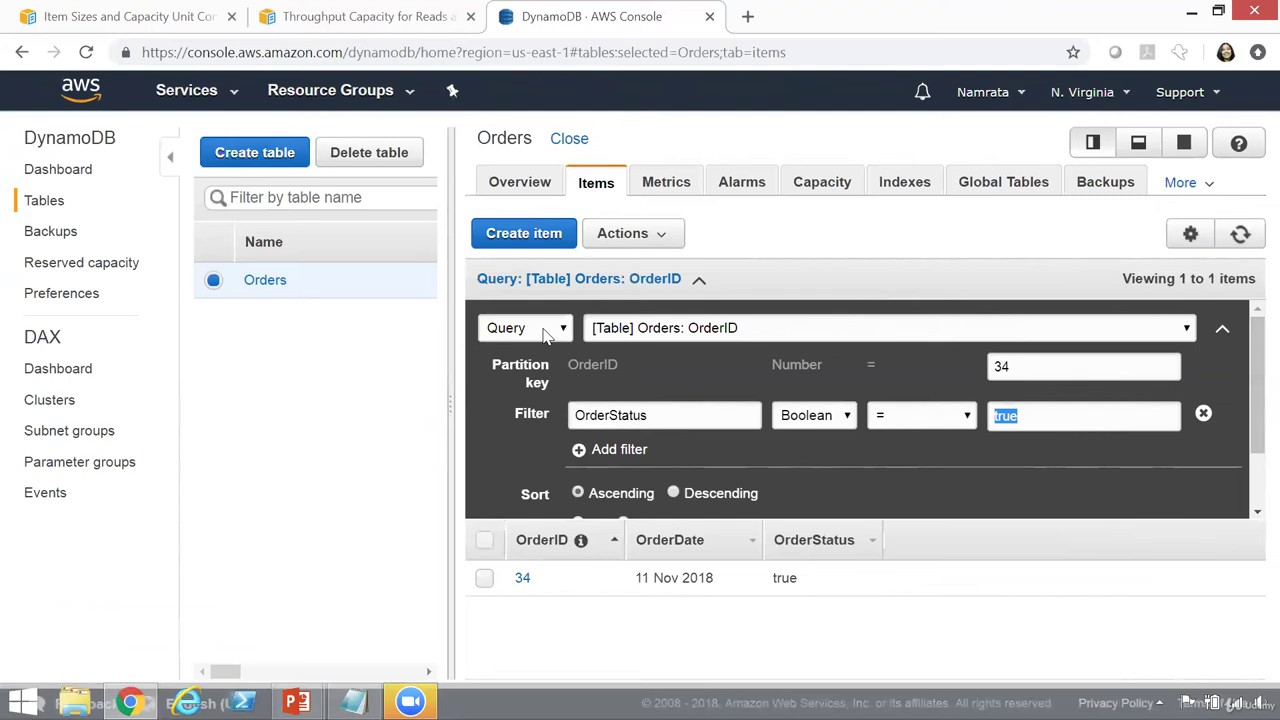
{"action": "left_click", "coordinate": [545, 335]}
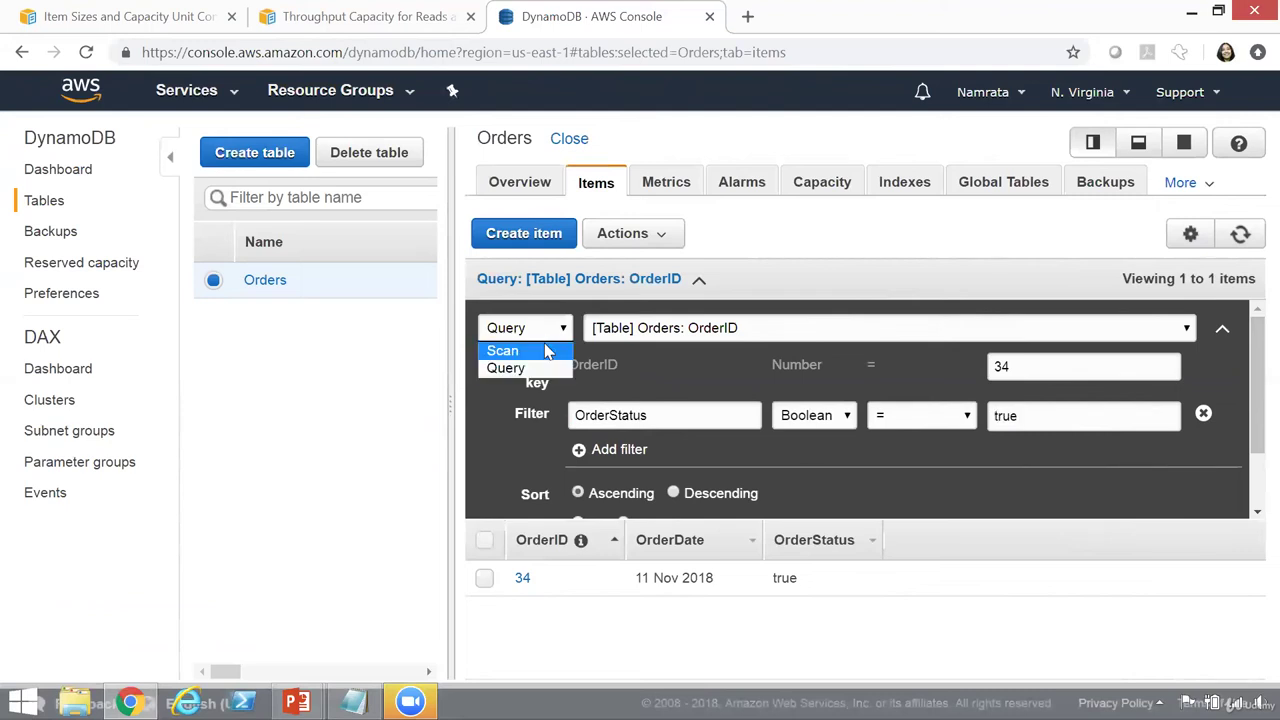
{"action": "left_click", "coordinate": [702, 378]}
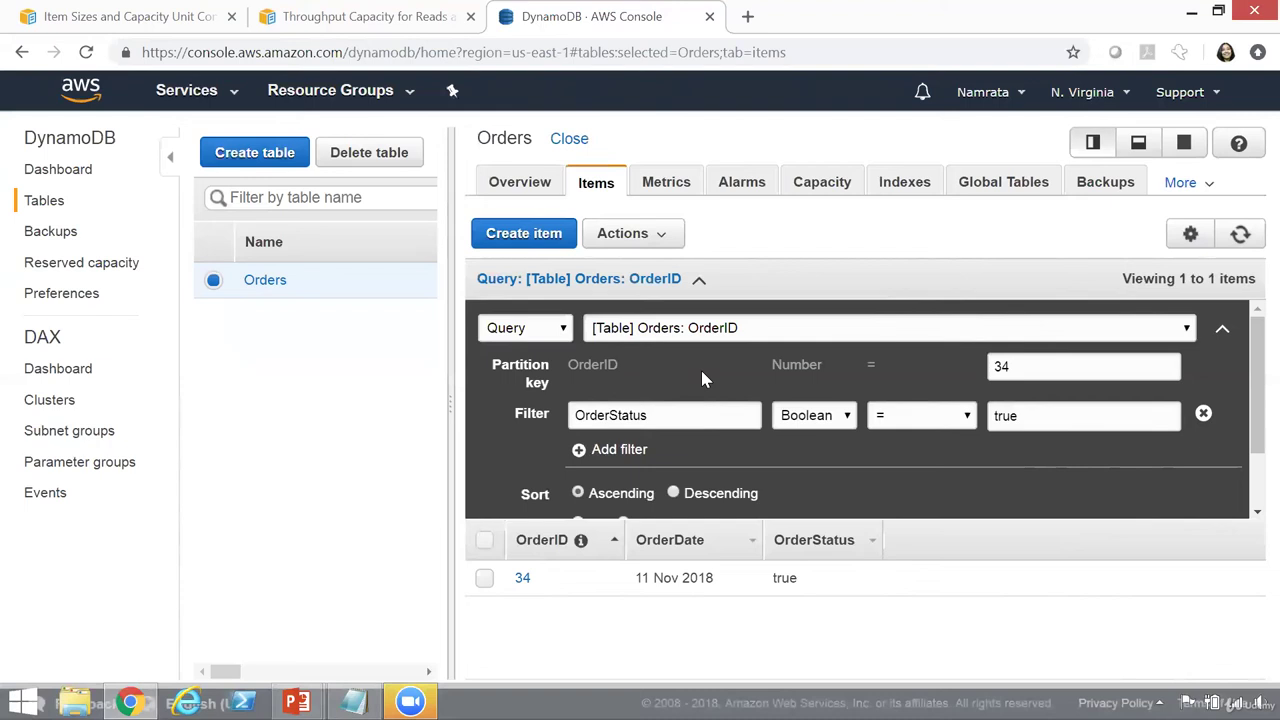
Show the Scan Table & Query Table slide in PowerPoint, then return to the DynamoDB console.
{"action": "key", "text": "alt+Tab"}
{"action": "key", "text": "alt+Tab"}
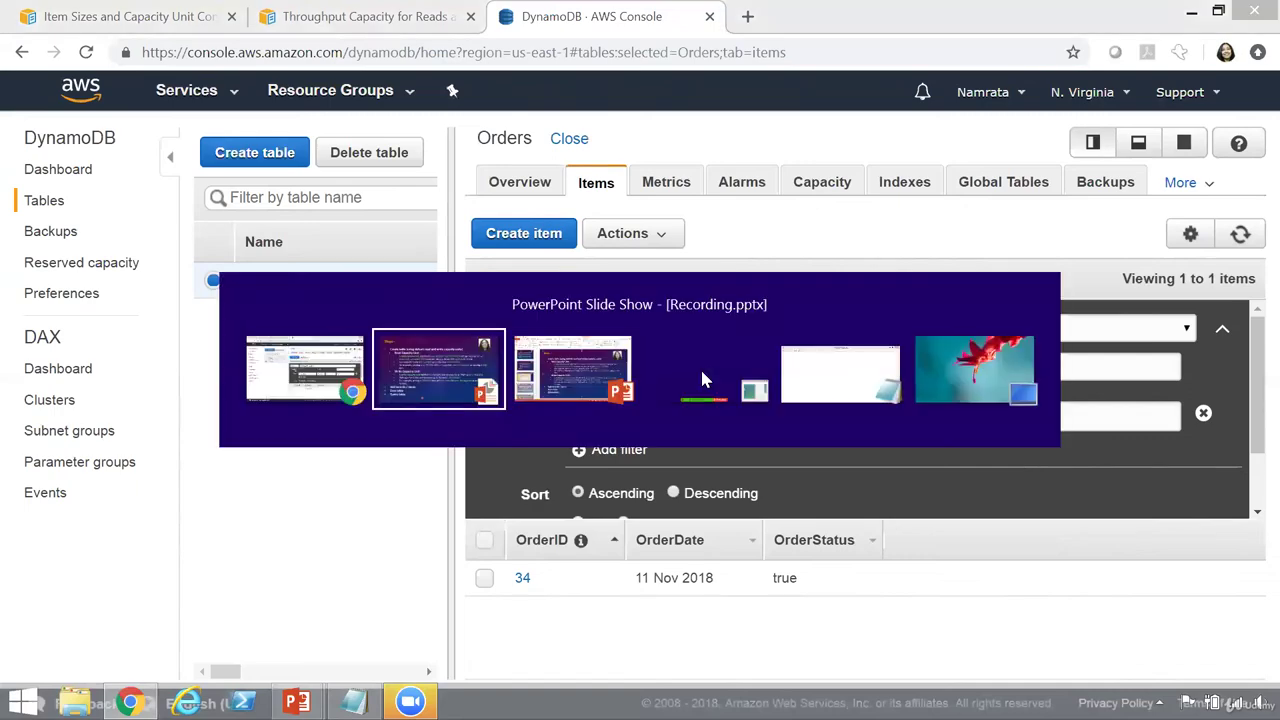
{"action": "key", "text": "alt+Tab"}
{"action": "key", "text": "alt+Tab"}
{"action": "key", "text": "alt+Tab"}
{"action": "key", "text": "alt+Tab"}
{"action": "key", "text": "alt+Tab"}
{"action": "key", "text": "Right"}
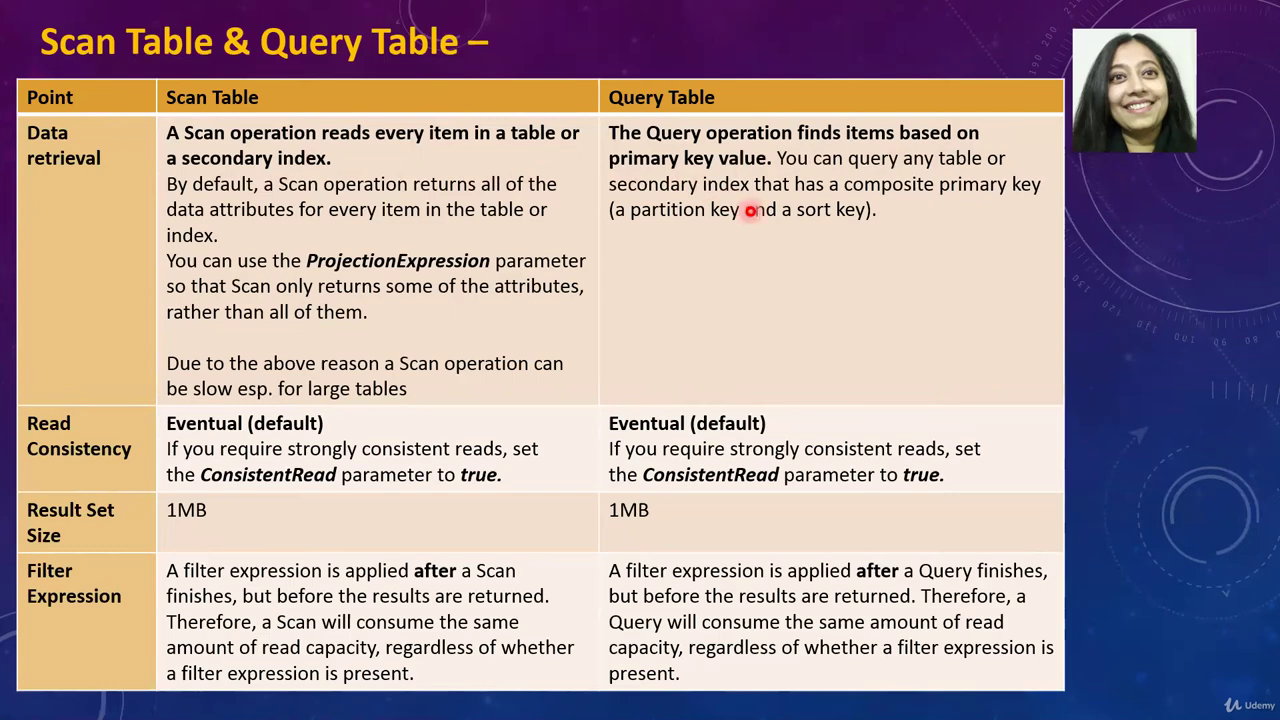
{"action": "key", "text": "alt+Tab"}
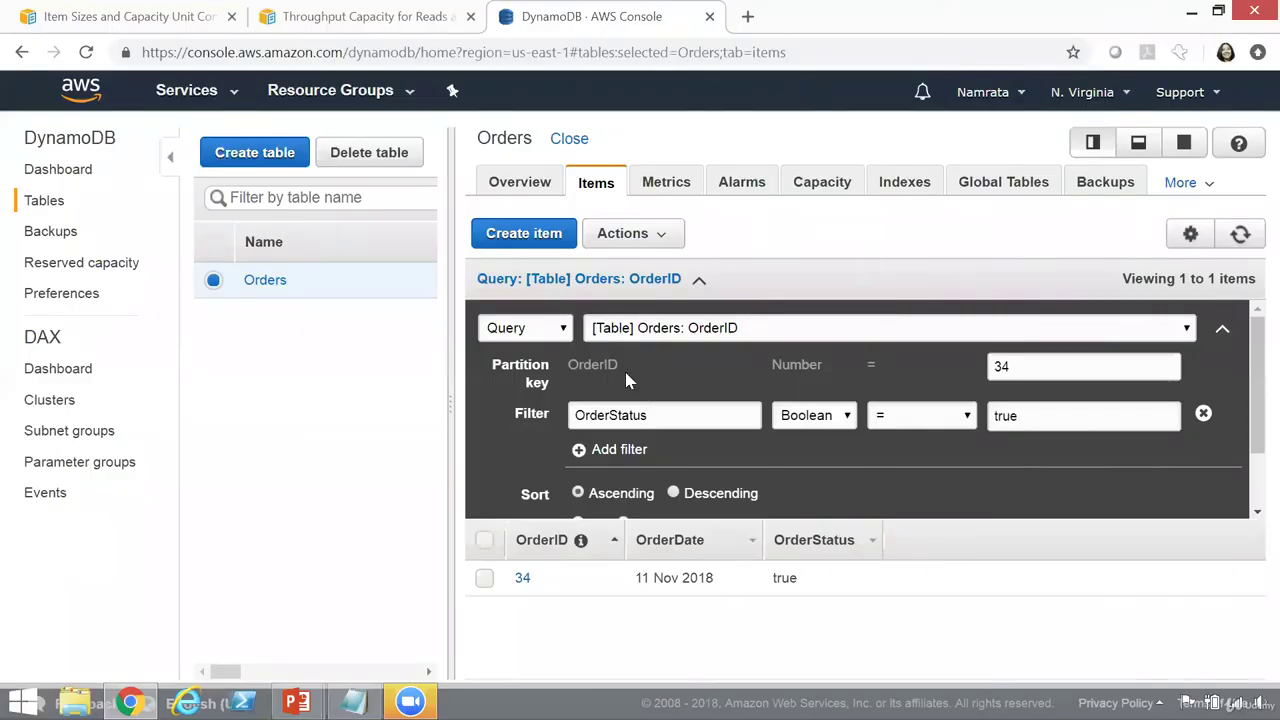
Clear the OrderID value 34 and remove the OrderStatus filter from the Orders query.
{"action": "left_click_drag", "start_coordinate": [1130, 367], "coordinate": [805, 385]}
{"action": "key", "text": "BackSpace"}
{"action": "left_click", "coordinate": [1203, 415]}
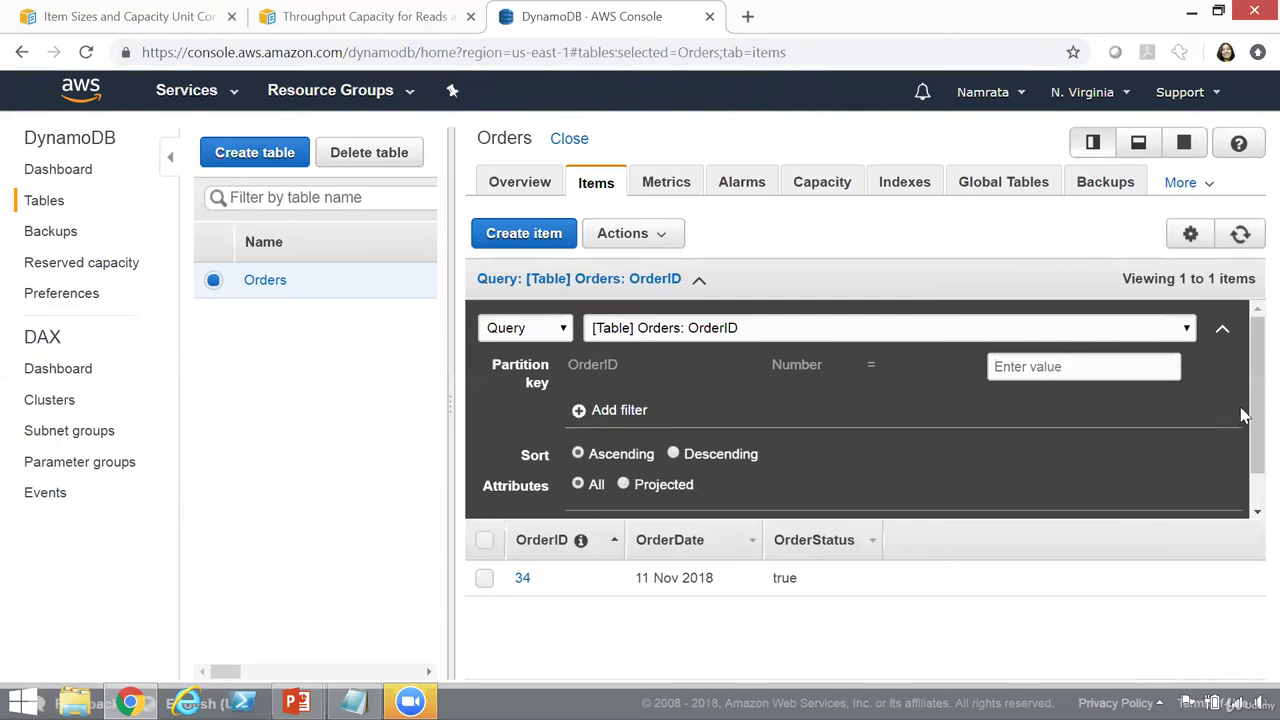
{"action": "scroll", "coordinate": [1245, 410], "scroll_direction": "down", "scroll_amount": 1}
{"action": "left_click", "coordinate": [611, 490]}
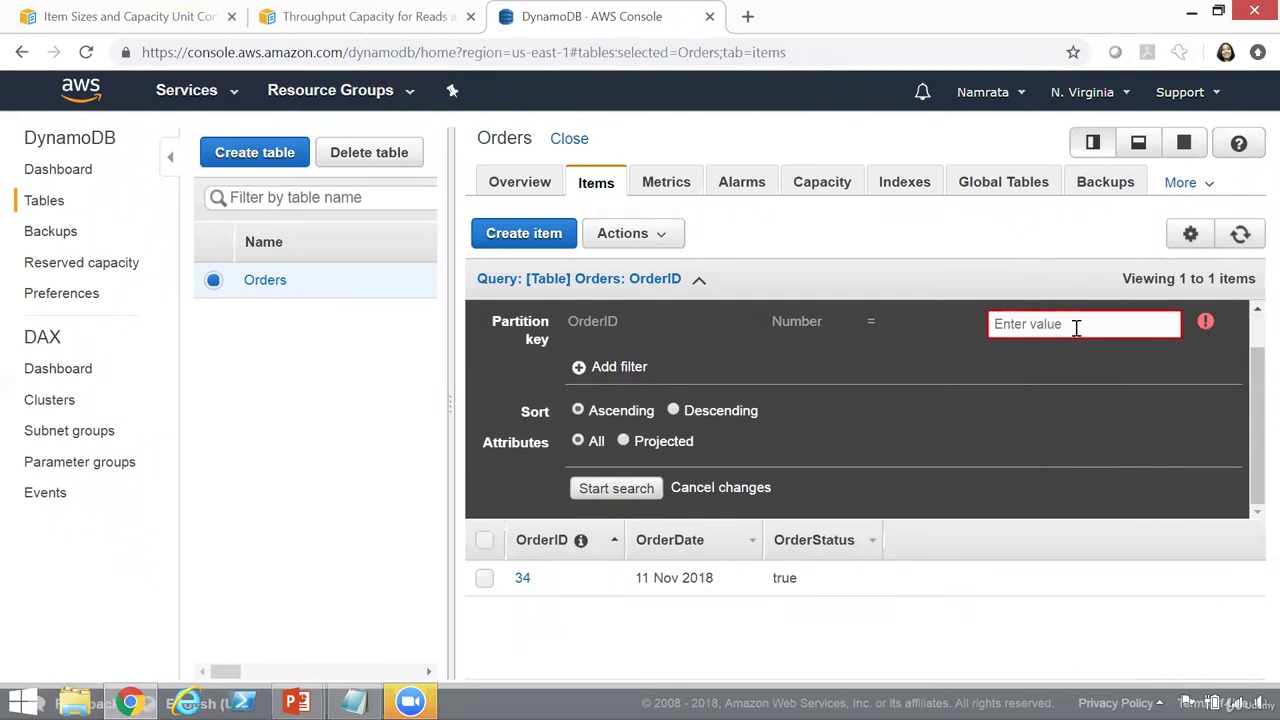
{"action": "left_click", "coordinate": [1040, 328]}
Switch the Orders search from Query to Scan and go back to the comparison slide.
{"action": "scroll", "coordinate": [1253, 490], "scroll_direction": "up", "scroll_amount": 1}
{"action": "left_click", "coordinate": [550, 332]}
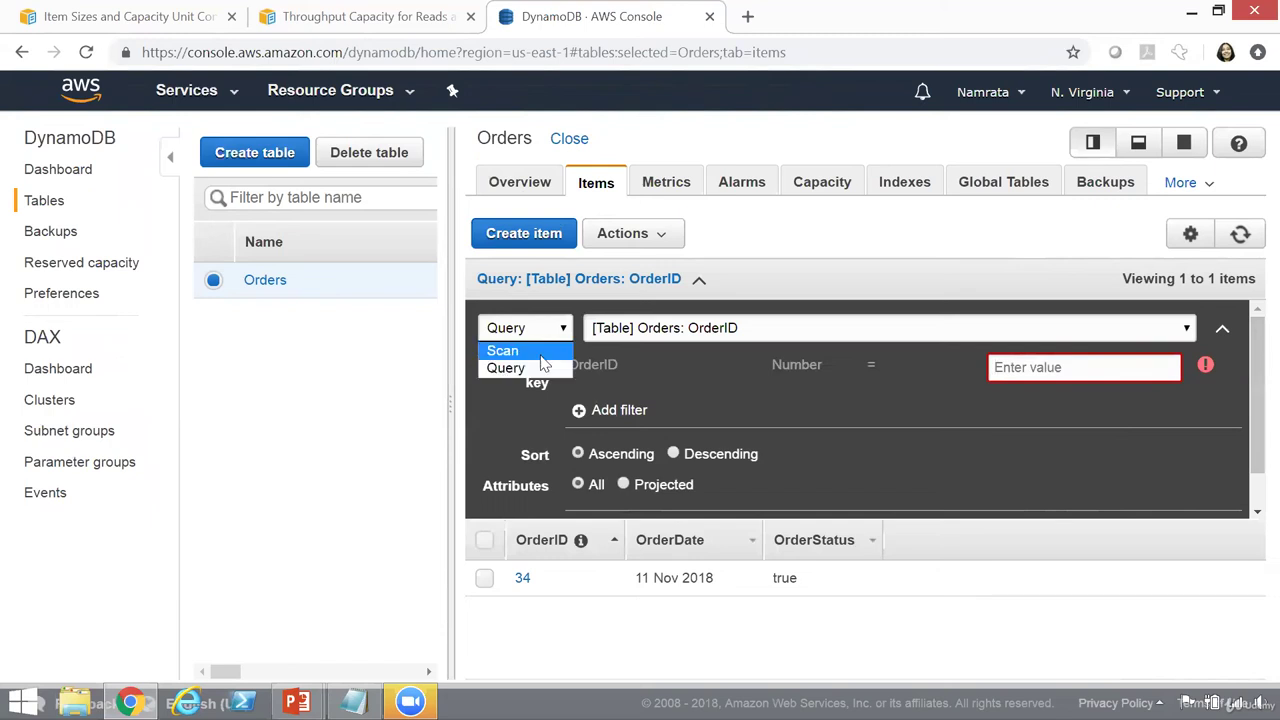
{"action": "left_click", "coordinate": [503, 351]}
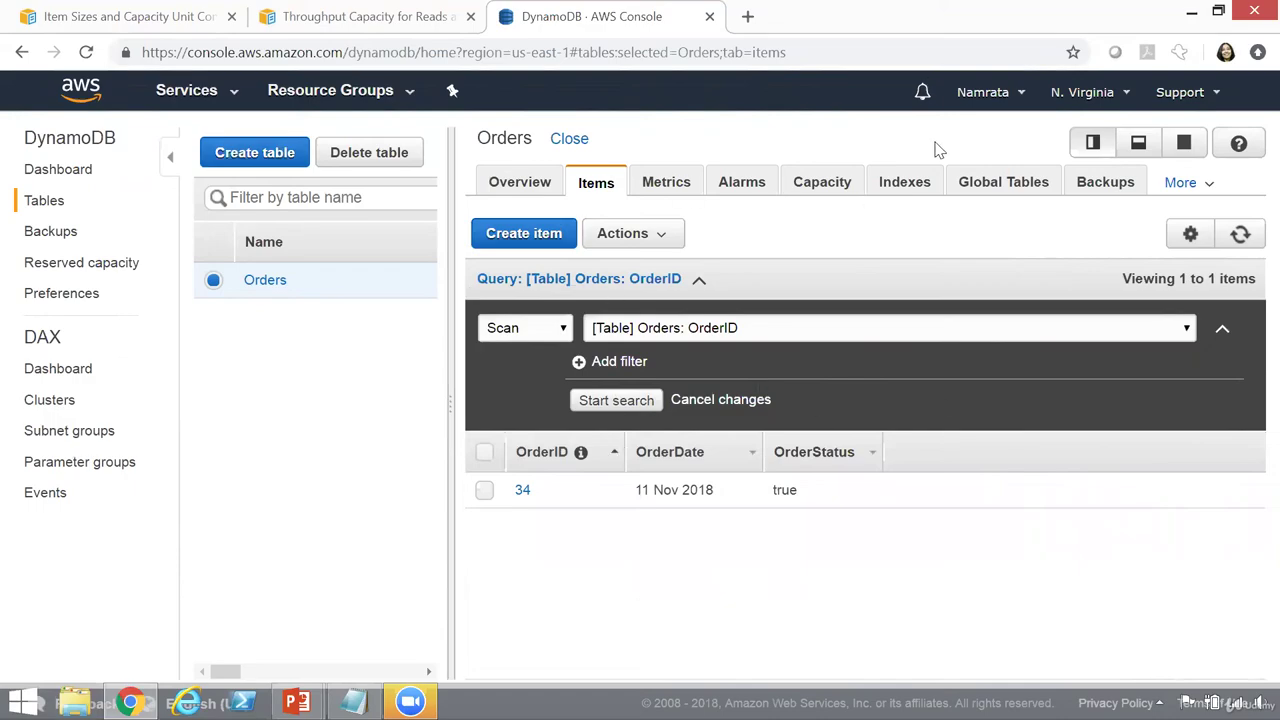
{"action": "key", "text": "alt+Tab"}
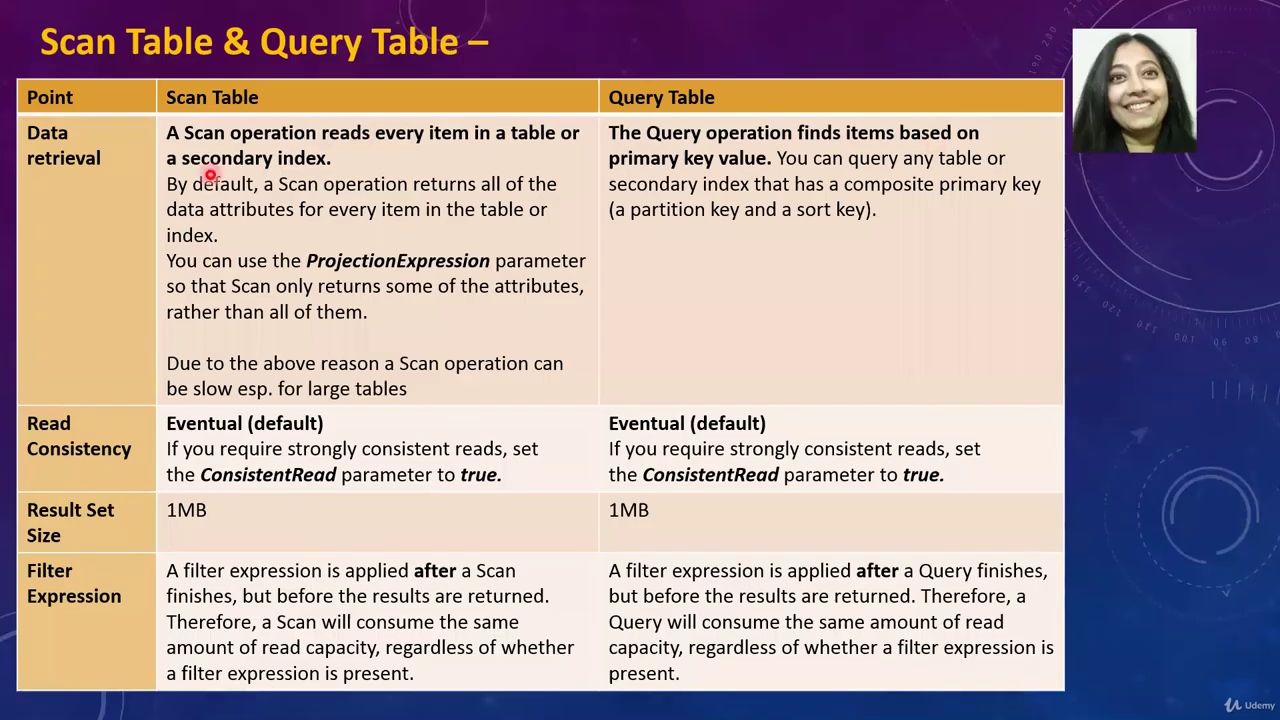